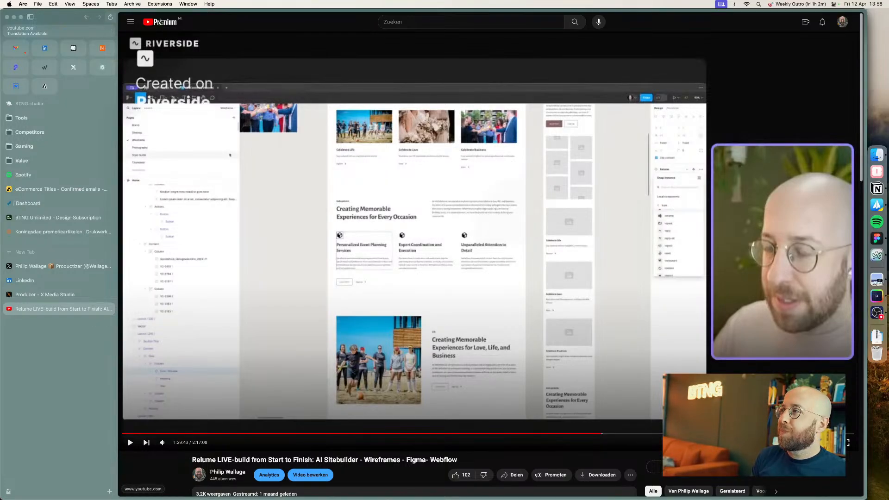
# Step: Open the YouTube Studio livestream dashboard and start the scheduled LinkedIn Live stream
pyautogui.click(87, 19)
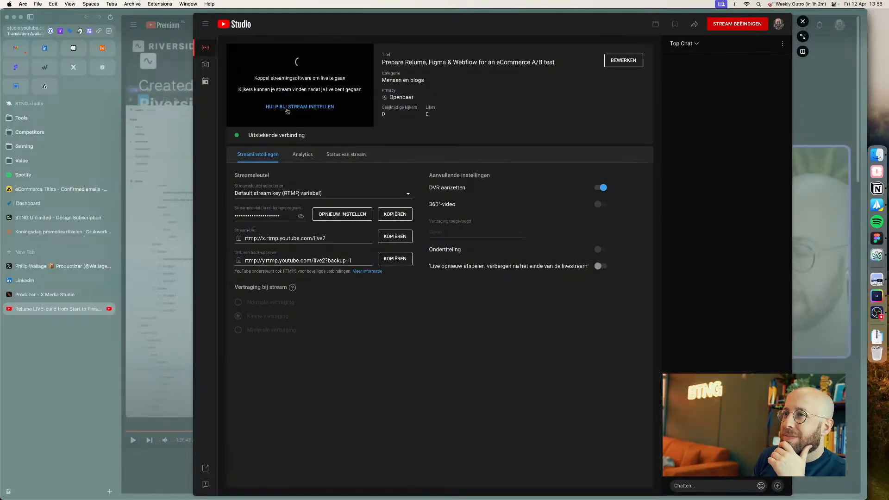
pyautogui.click(804, 36)
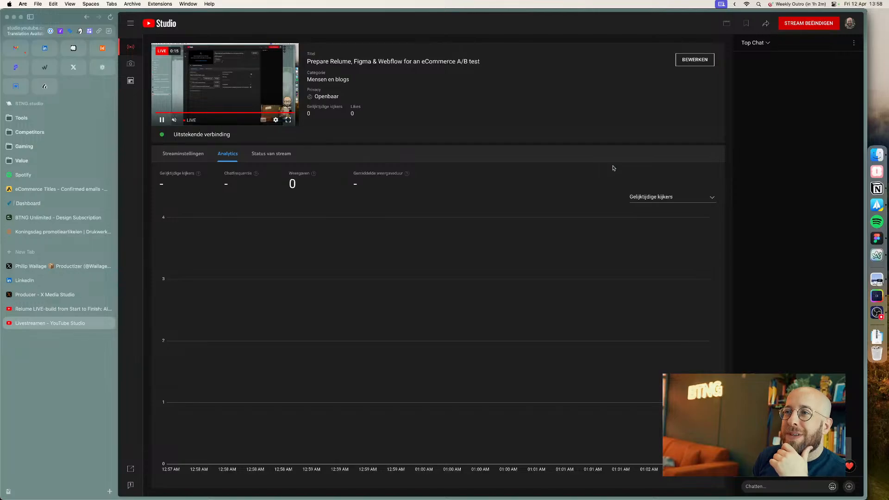
pyautogui.click(99, 280)
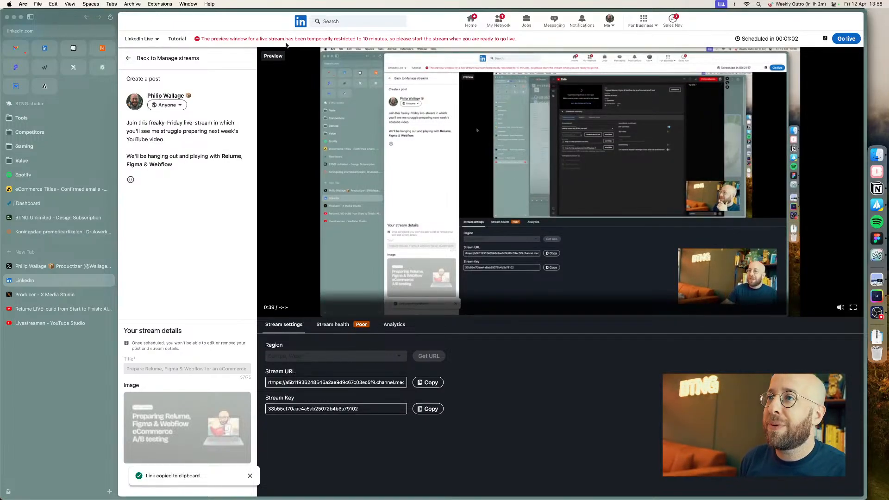
pyautogui.click(846, 38)
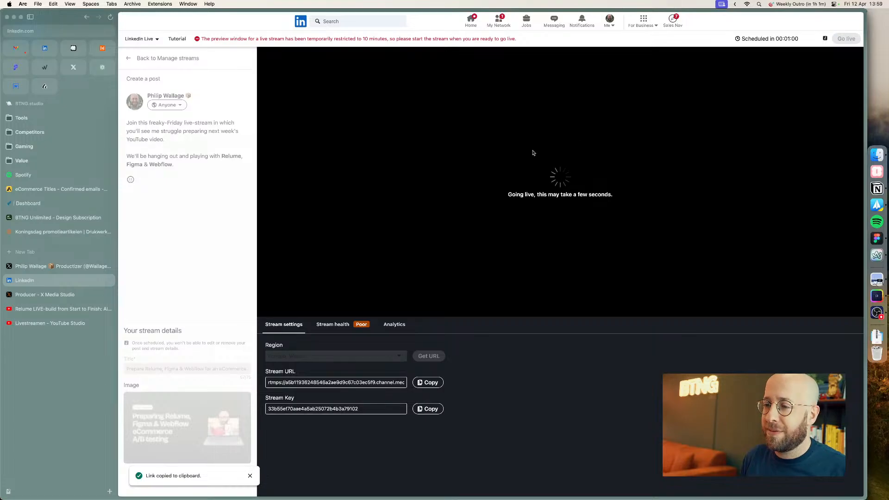
# Step: Create the X Media Studio broadcast with the prepared settings, starting immediately
pyautogui.click(38, 267)
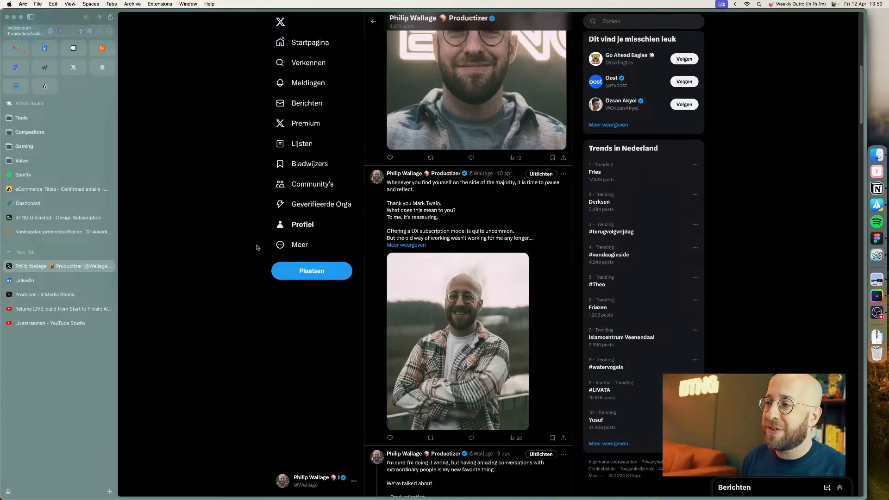
pyautogui.click(44, 295)
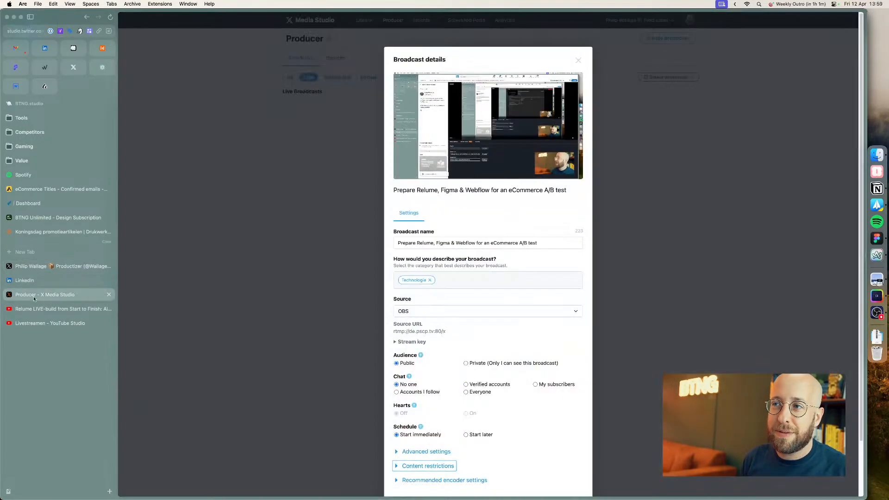
pyautogui.scroll(-2, 511, 286)
pyautogui.click(563, 451)
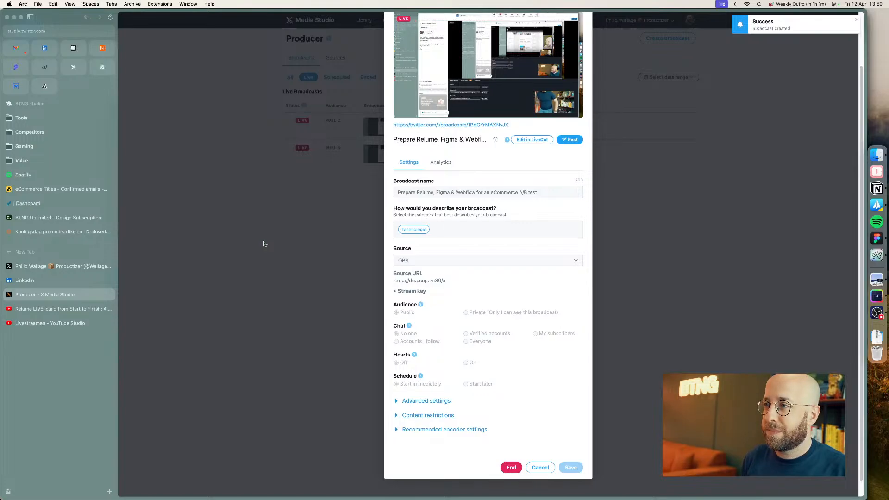
# Step: Post the live broadcast on X with the text "Let's go hang out with #Relume #Webflow and #Figma!"
pyautogui.moveTo(507, 69)
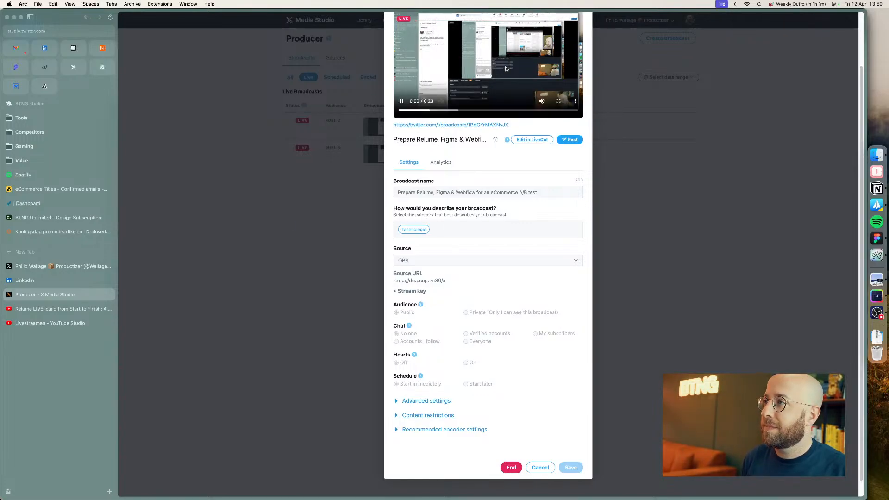
pyautogui.click(571, 140)
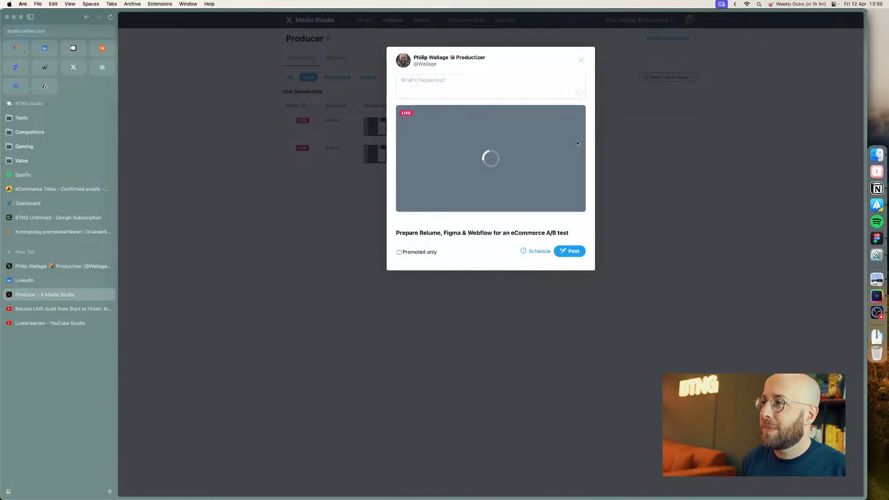
pyautogui.click(430, 85)
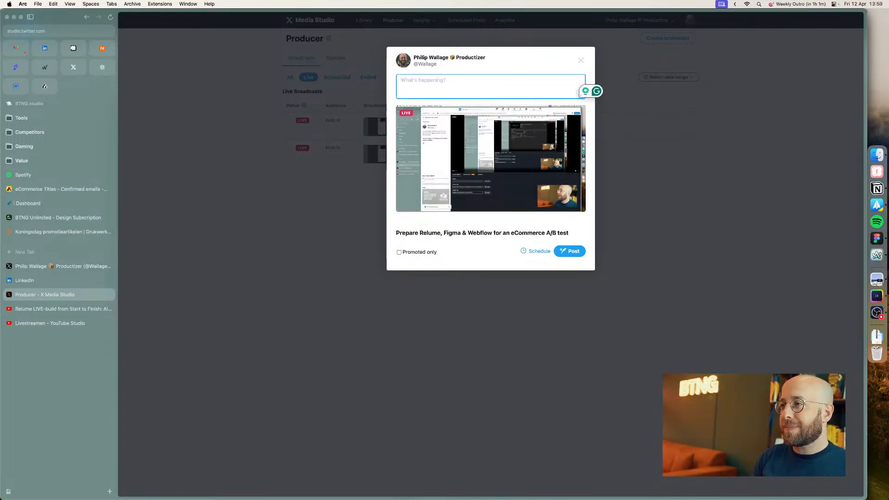
pyautogui.write("Let'as")
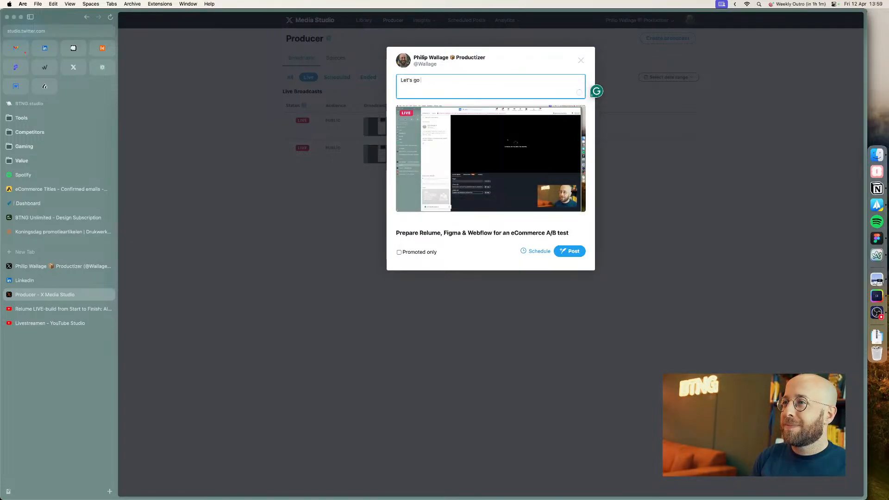
pyautogui.write(' go hang out ')
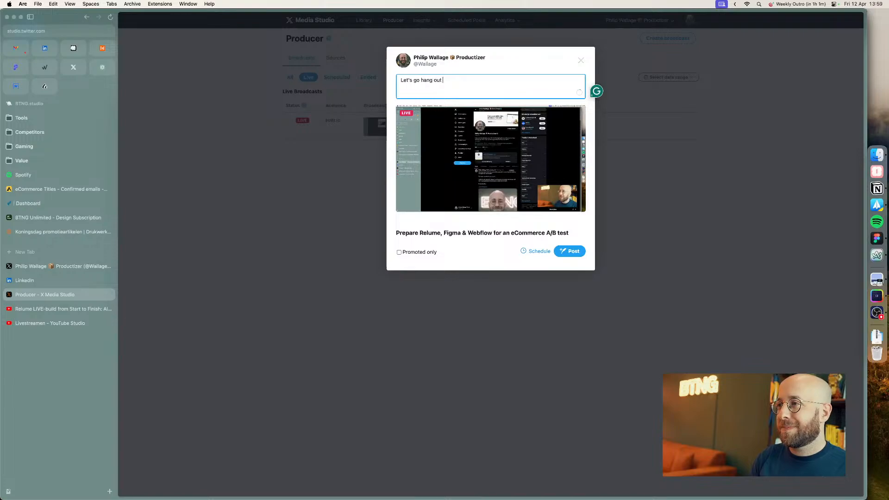
pyautogui.write('with #Relum')
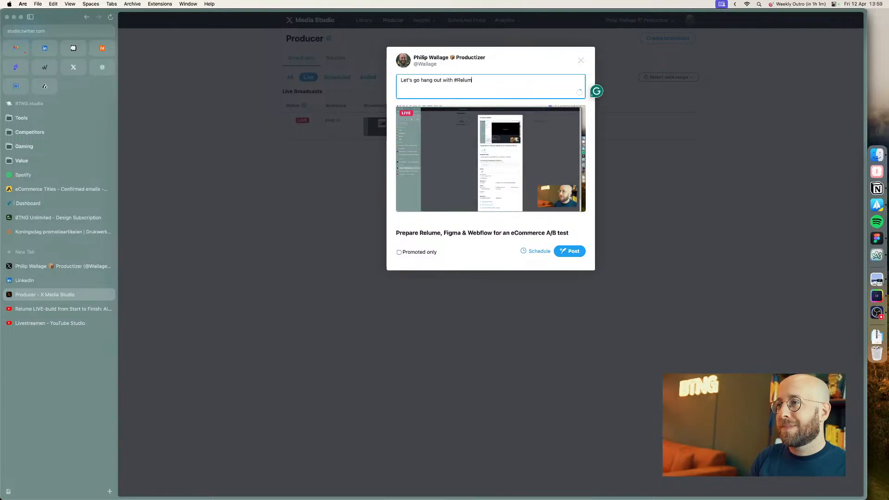
pyautogui.write('e #Webflow and #')
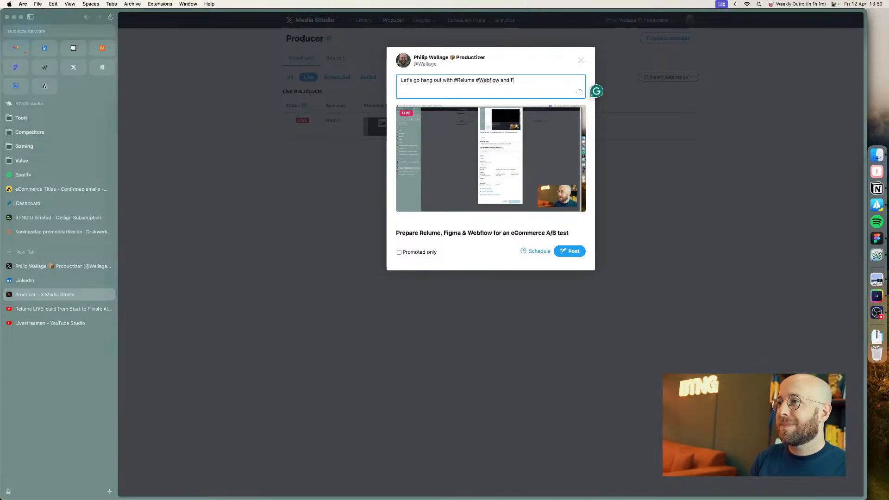
pyautogui.write('Figma!')
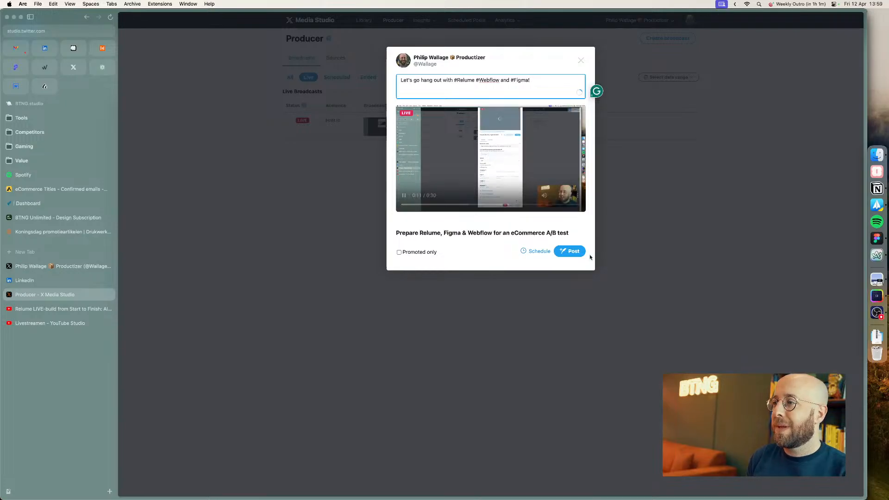
pyautogui.click(574, 252)
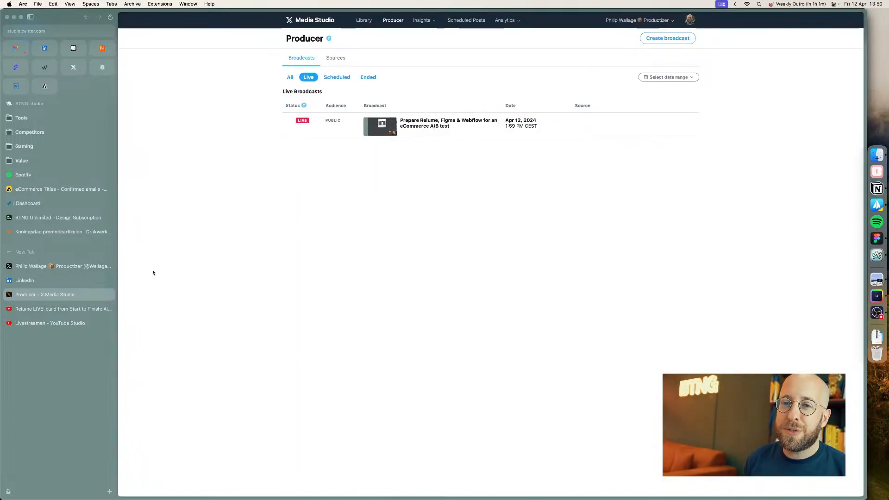
# Step: Open the live video event from the LinkedIn notifications to watch the stream as a viewer
pyautogui.click(61, 280)
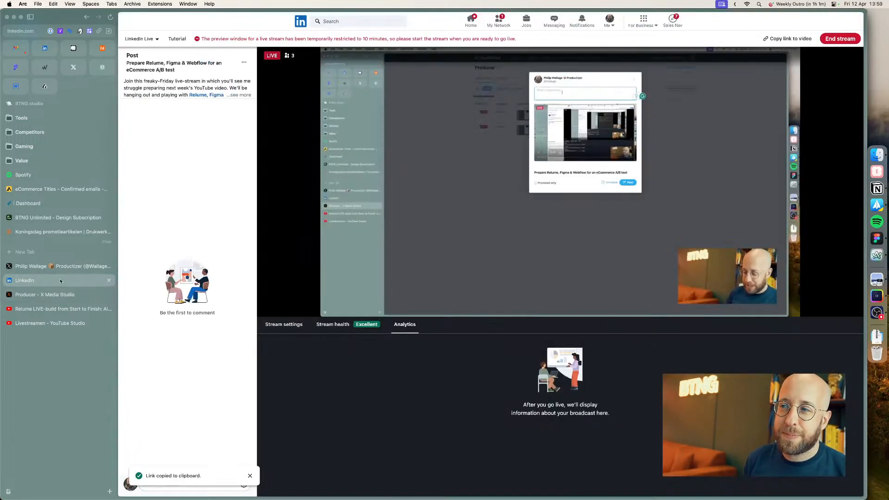
pyautogui.click(51, 54)
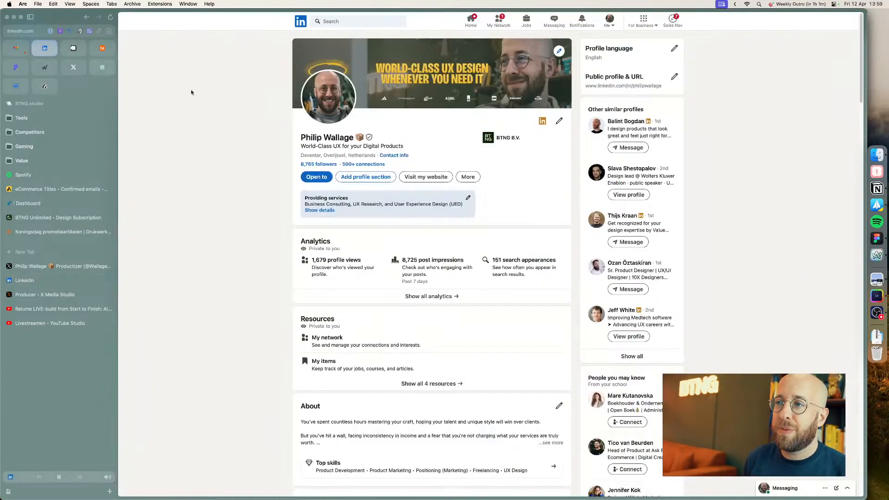
pyautogui.click(504, 23)
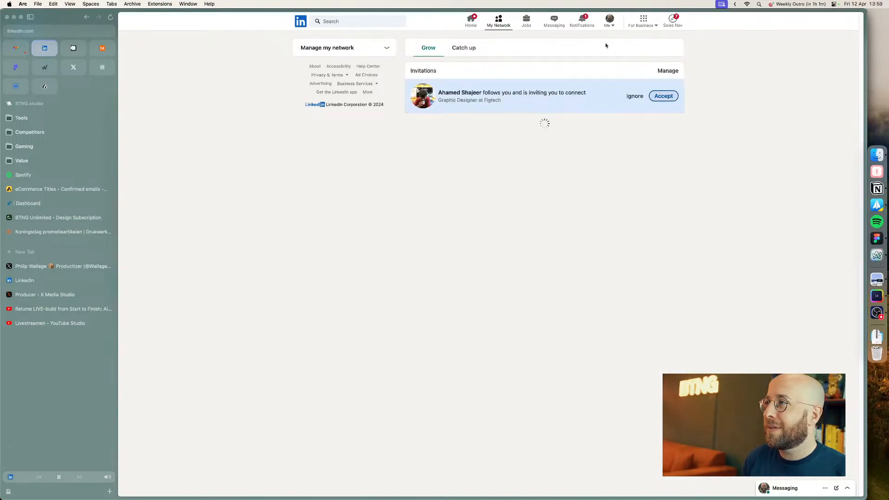
pyautogui.click(574, 27)
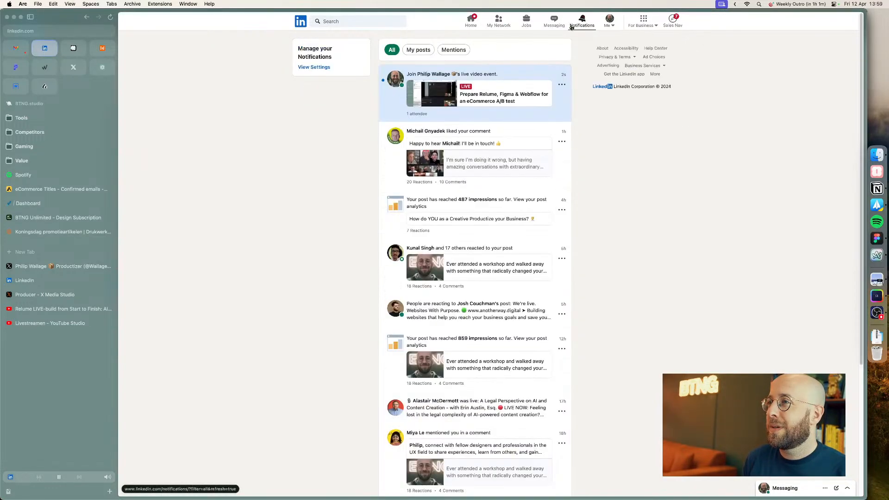
pyautogui.click(504, 74)
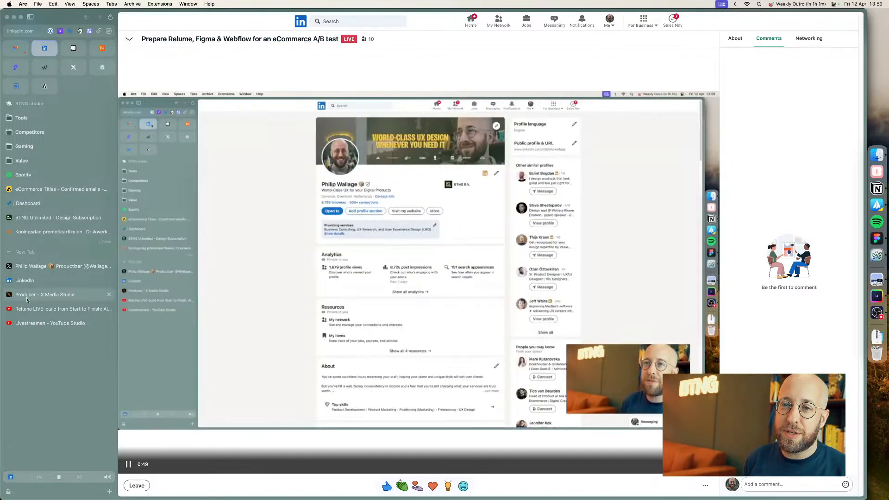
# Step: Dismiss the tip in YouTube Studio and view the stream status
pyautogui.click(27, 298)
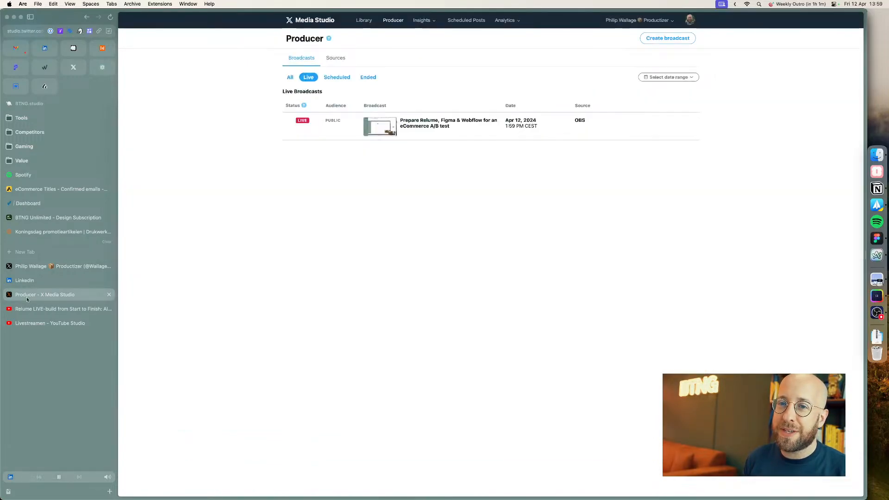
pyautogui.click(26, 309)
pyautogui.click(24, 326)
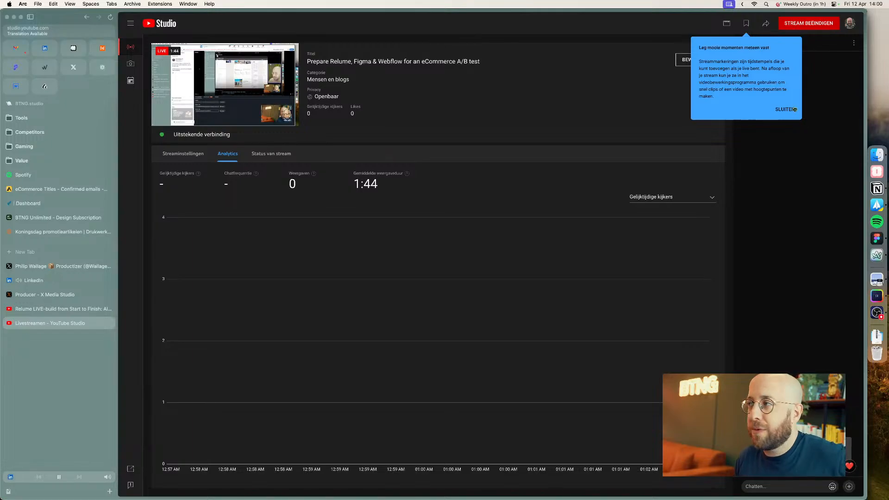
pyautogui.click(794, 110)
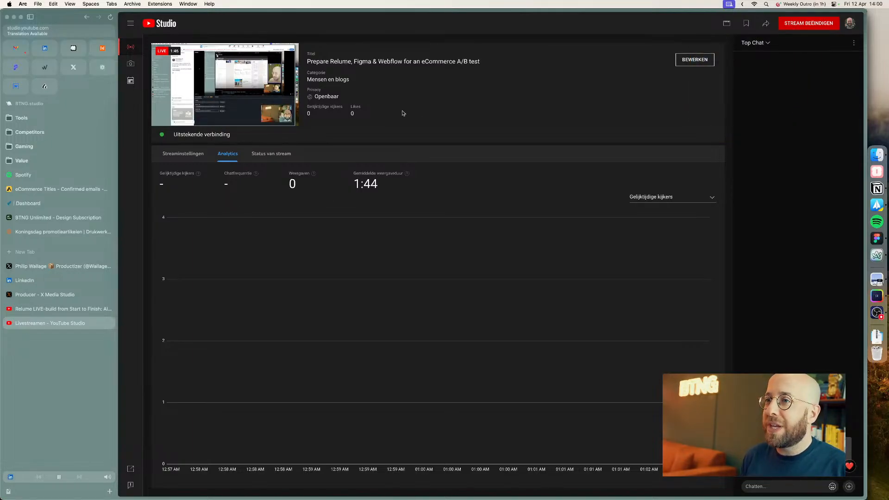
pyautogui.click(271, 154)
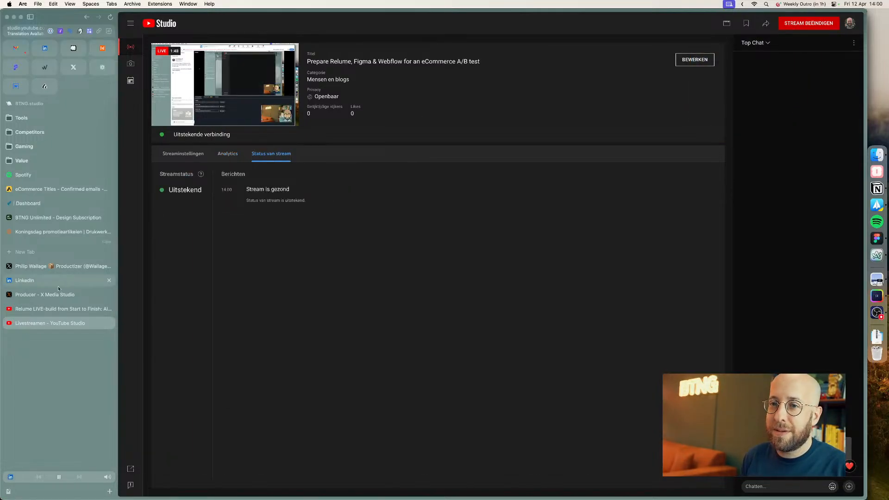
# Step: Close the old YouTube video tab
pyautogui.click(35, 313)
pyautogui.scroll(-4, 374, 293)
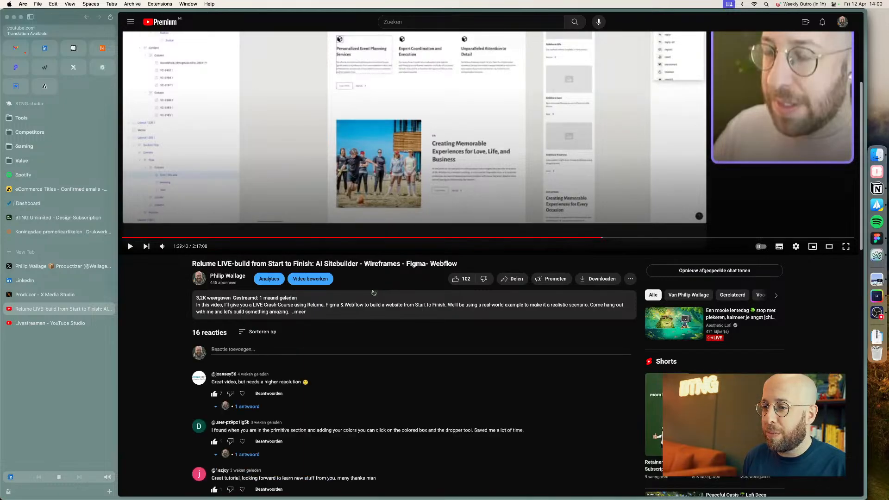
pyautogui.scroll(4, 369, 296)
pyautogui.press('super+w')
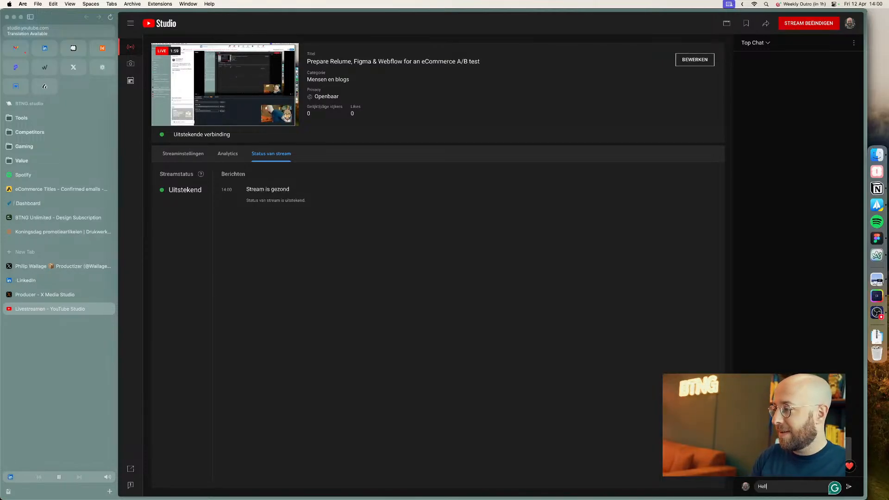
# Step: Open and close the live broadcast's details in X Media Studio
pyautogui.click(45, 295)
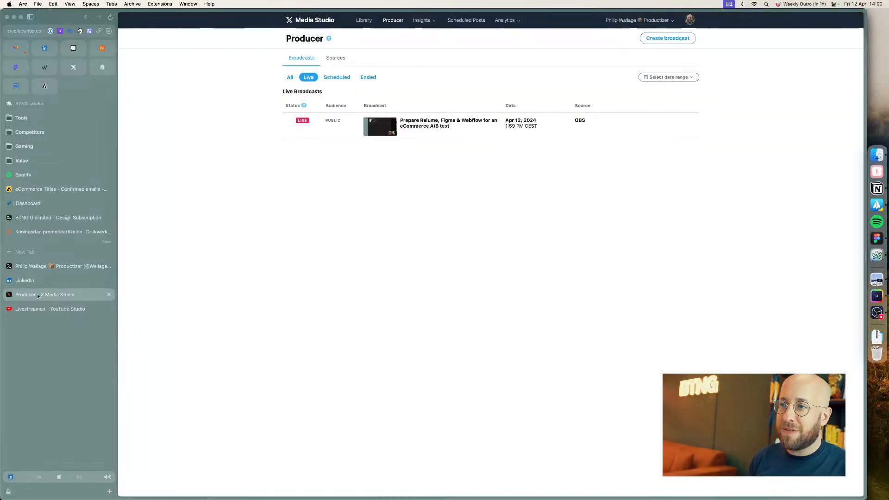
pyautogui.click(433, 125)
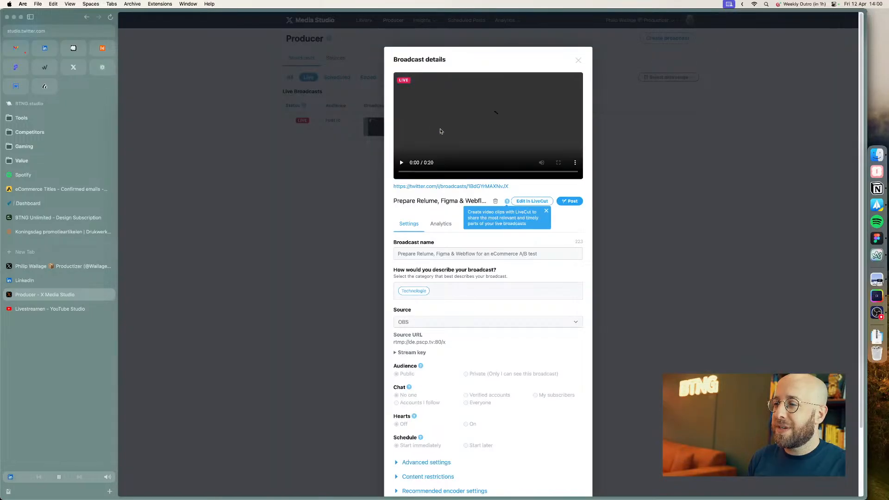
pyautogui.click(271, 180)
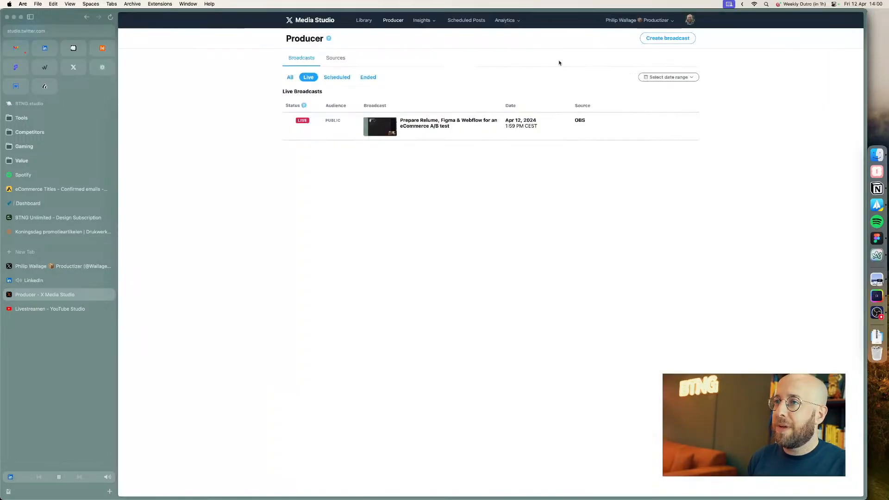
# Step: Post the comment "Hello chat!" on the LinkedIn live stream
pyautogui.click(64, 281)
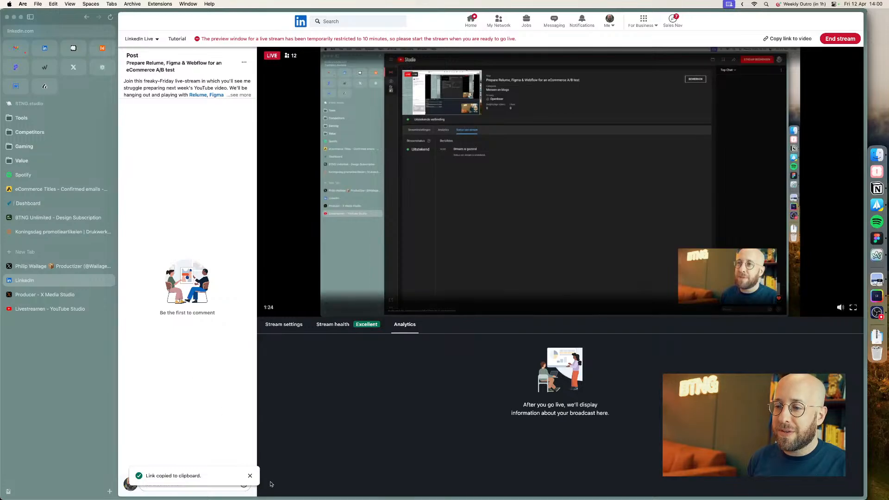
pyautogui.click(161, 485)
pyautogui.write('Hello chat!')
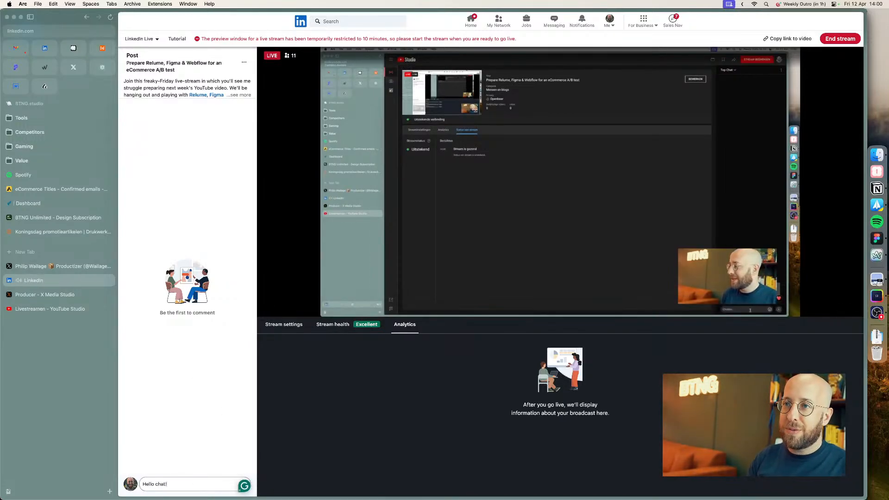
pyautogui.press('Return')
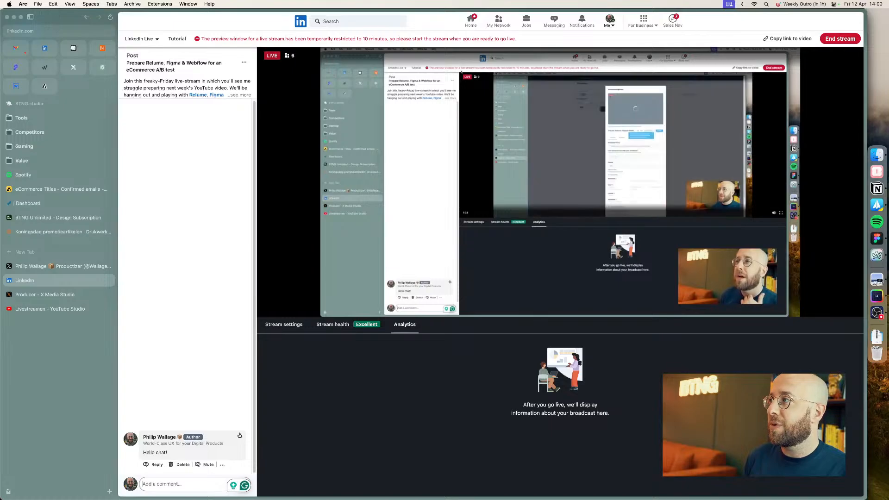
# Step: Copy the link to the LinkedIn live video and open it in the current tab
pyautogui.click(788, 38)
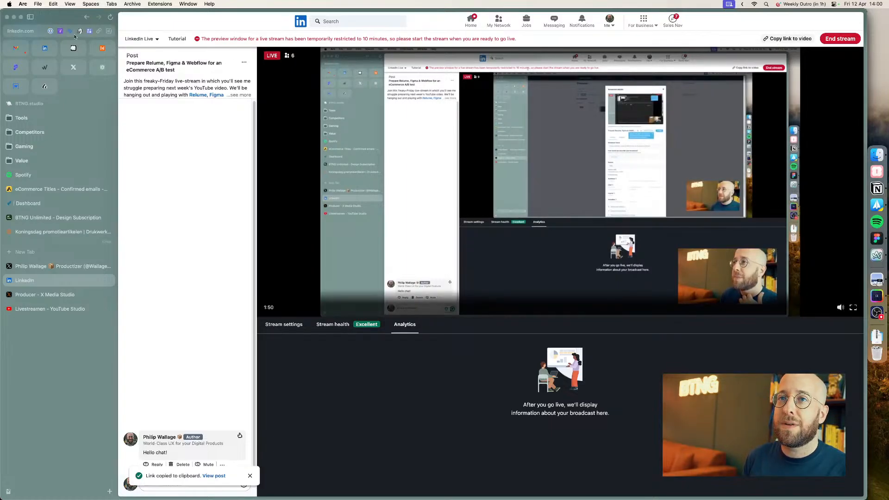
pyautogui.click(19, 18)
pyautogui.click(20, 34)
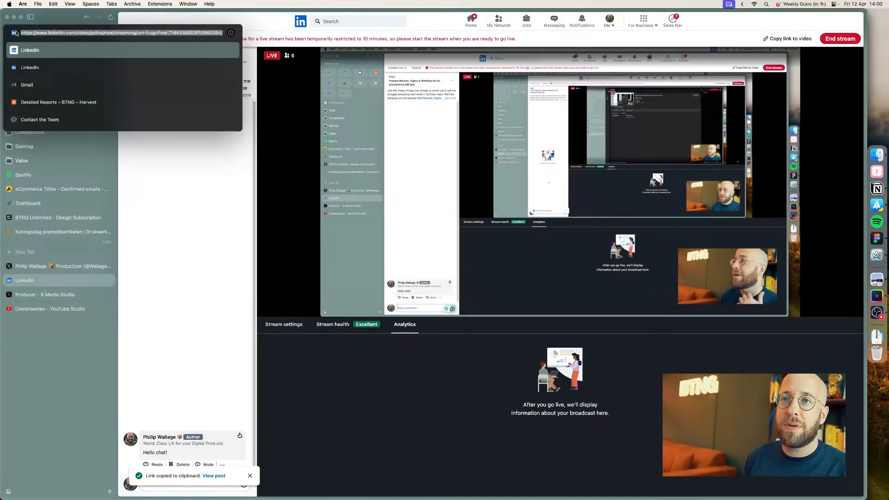
pyautogui.press('super+v')
pyautogui.press('Return')
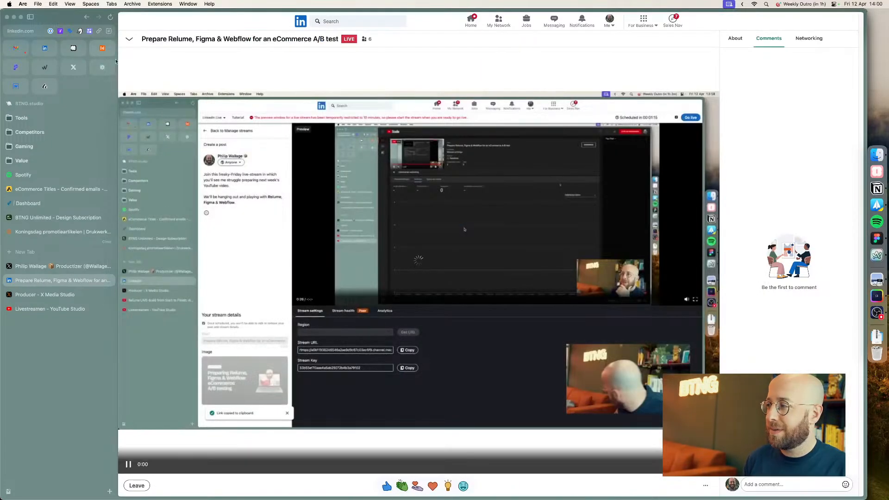
# Step: Post the comment "Hello!" on the public LinkedIn live video page
pyautogui.click(786, 492)
pyautogui.write('Hello!')
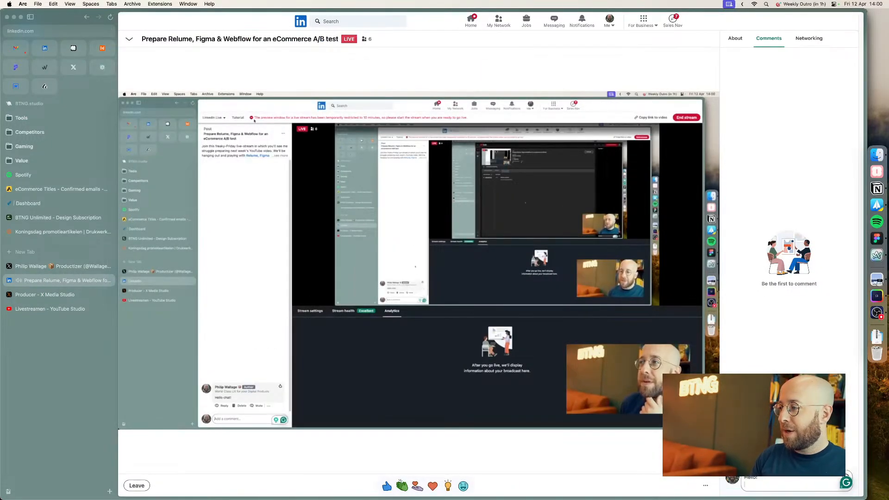
pyautogui.press('Return')
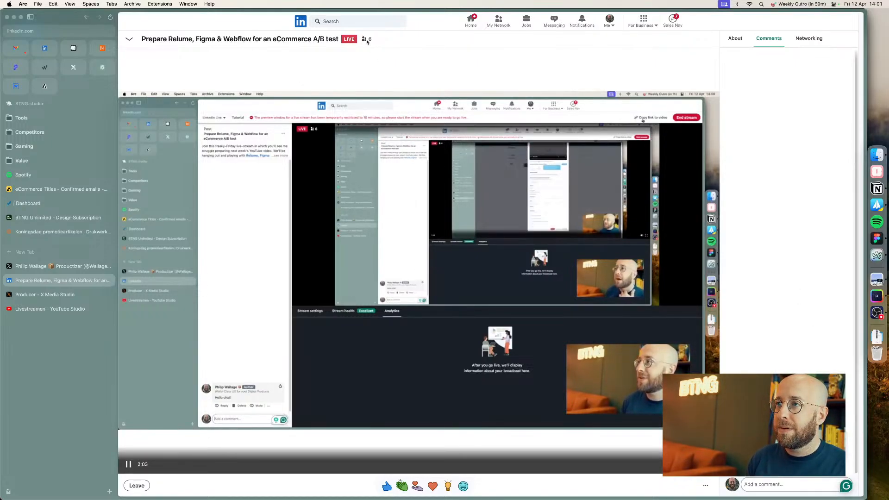
# Step: Browse the About, Networking and Comments sections of the live video page
pyautogui.click(737, 38)
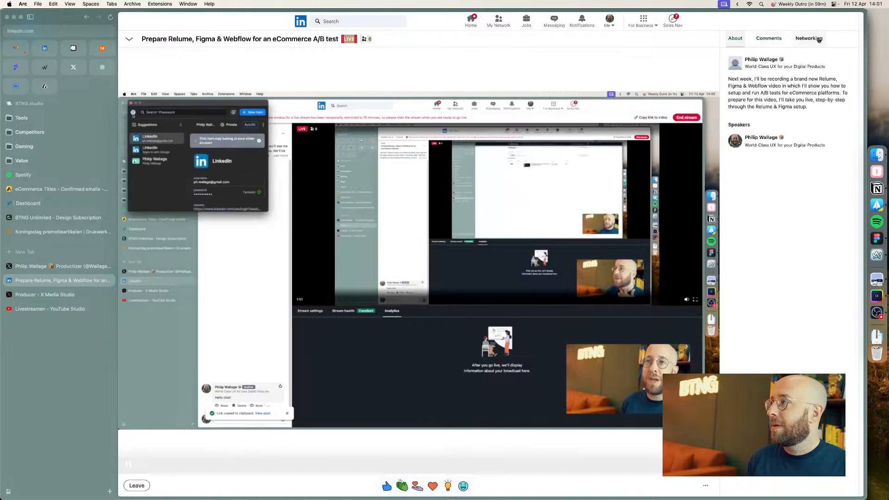
pyautogui.click(810, 39)
pyautogui.click(770, 38)
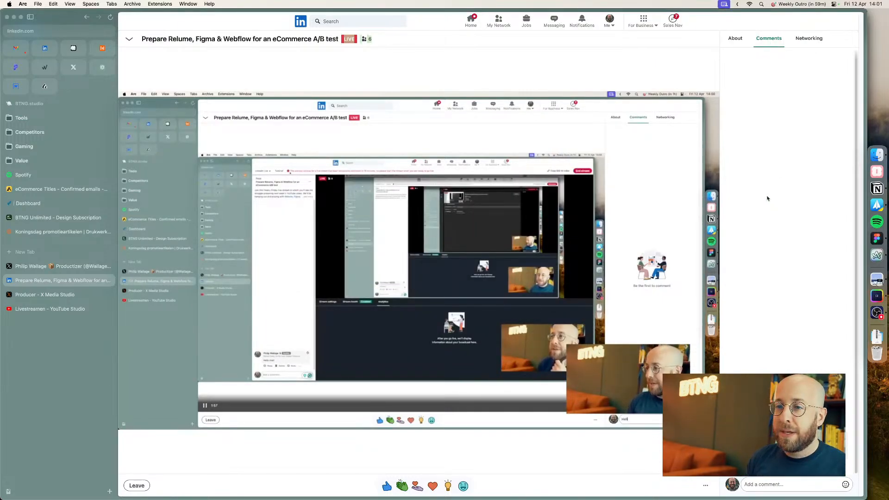
# Step: Check the live broadcast in X Media Studio, the X profile and YouTube Studio, then switch to OBS
pyautogui.click(34, 294)
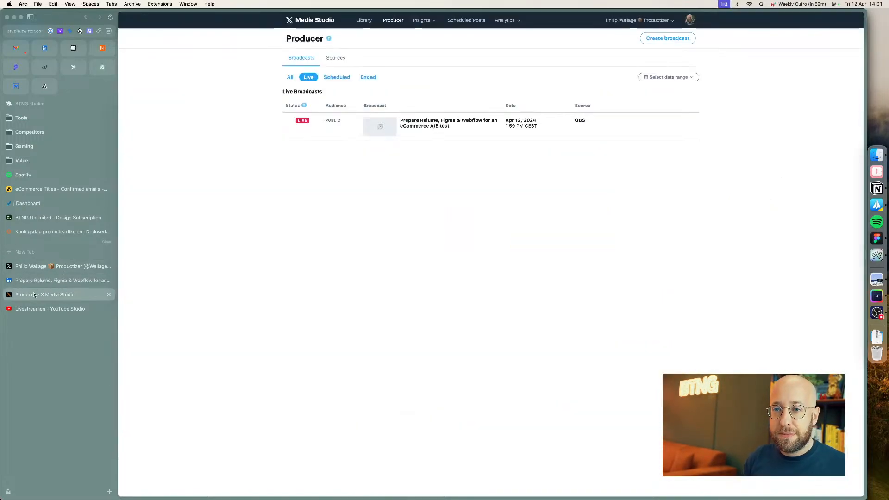
pyautogui.click(37, 266)
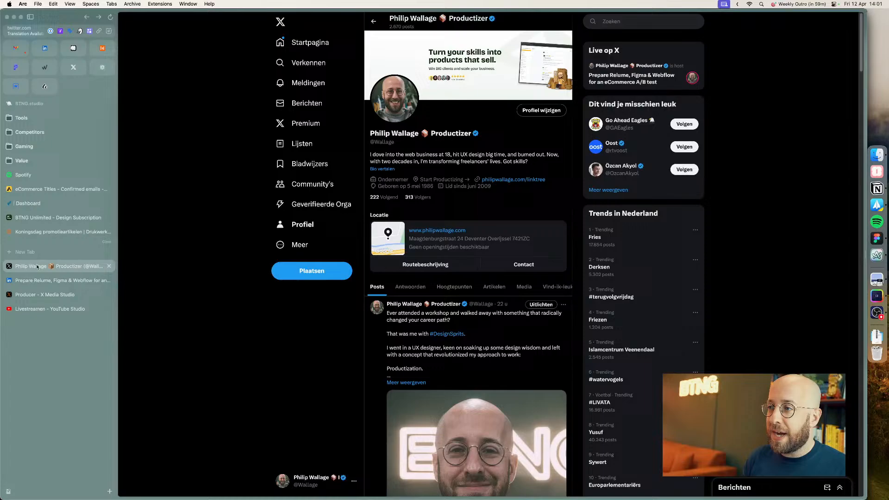
pyautogui.click(44, 312)
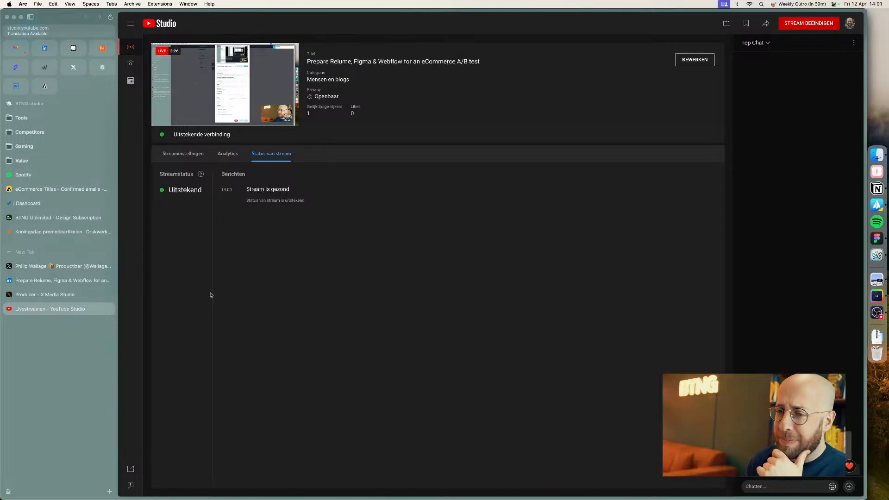
pyautogui.click(55, 294)
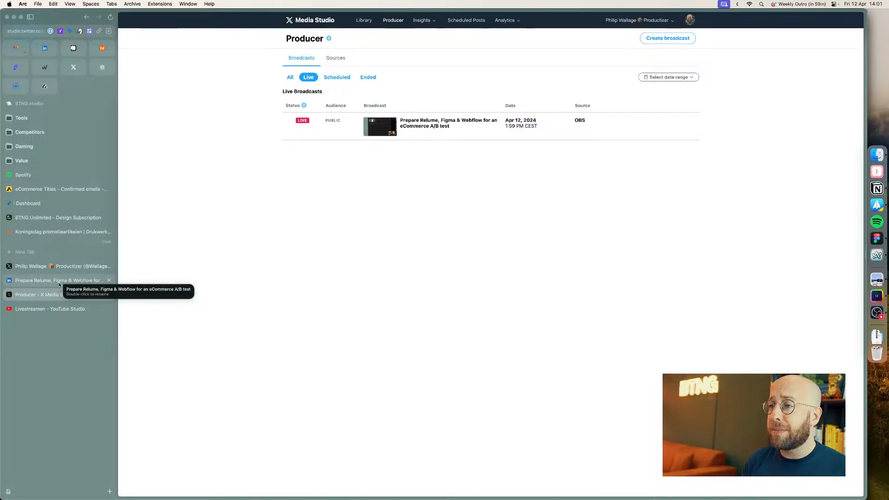
pyautogui.press('super+Tab')
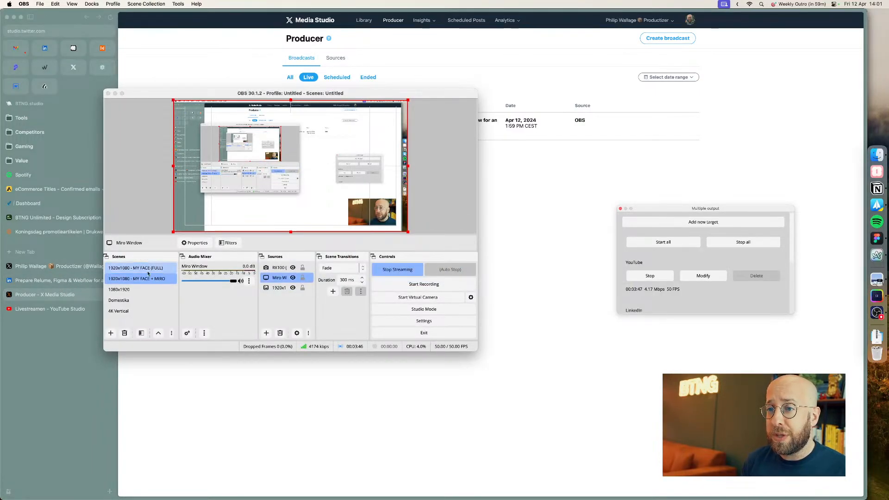
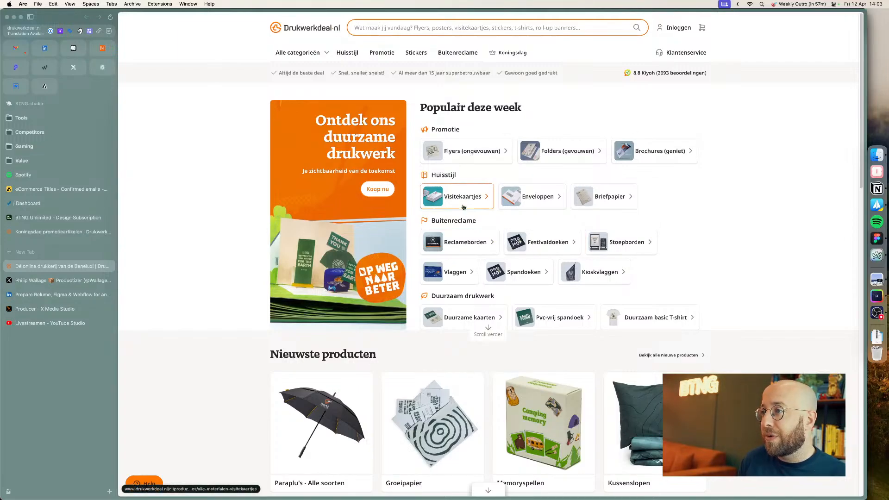
# Step: Open the Visitekaartjes product page and expand and collapse its Formaat options section
pyautogui.click(464, 206)
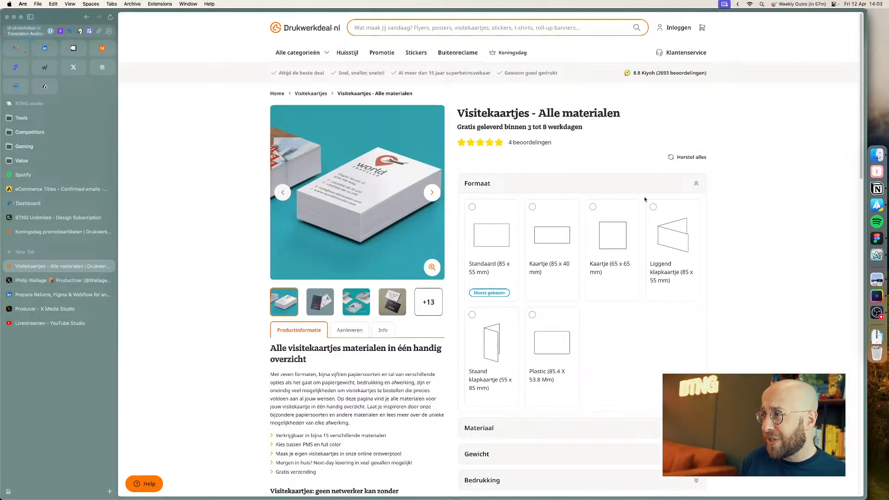
pyautogui.click(682, 184)
pyautogui.click(693, 210)
pyautogui.click(694, 212)
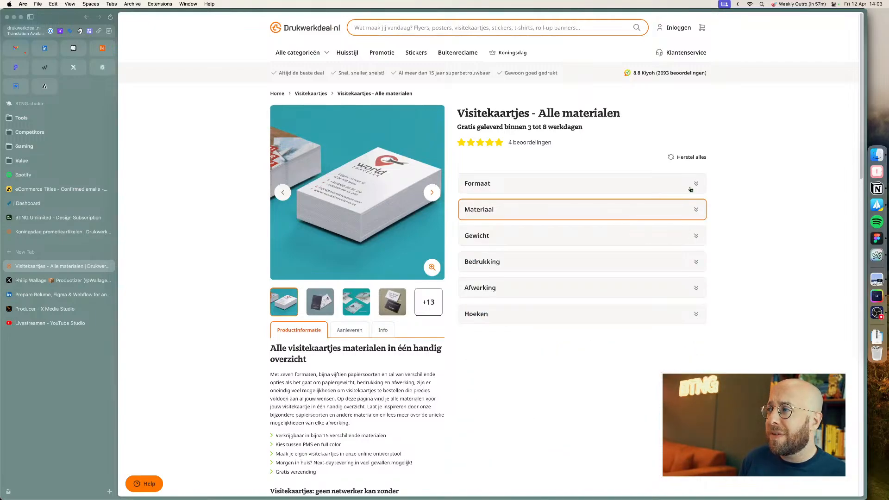
pyautogui.click(691, 188)
pyautogui.click(691, 187)
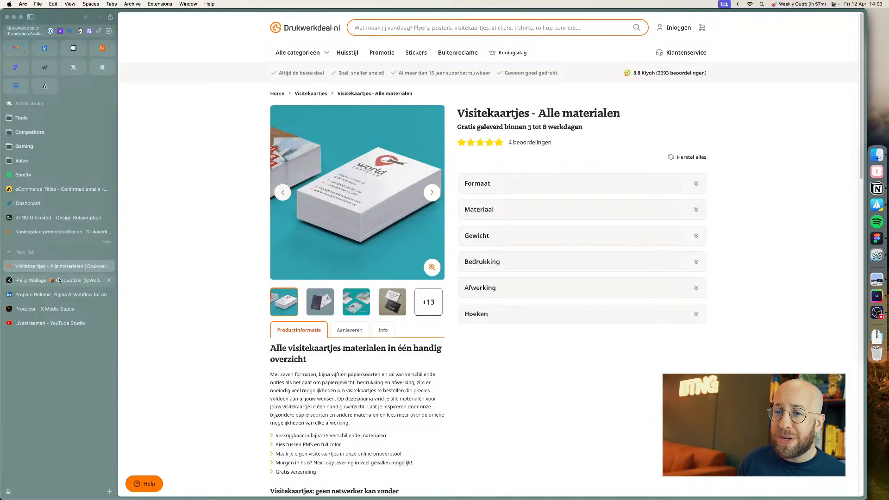
# Step: Check the LinkedIn live video, X Media Studio and X profile tabs, then return to the Drukwerkdeal product page
pyautogui.click(44, 280)
pyautogui.click(44, 294)
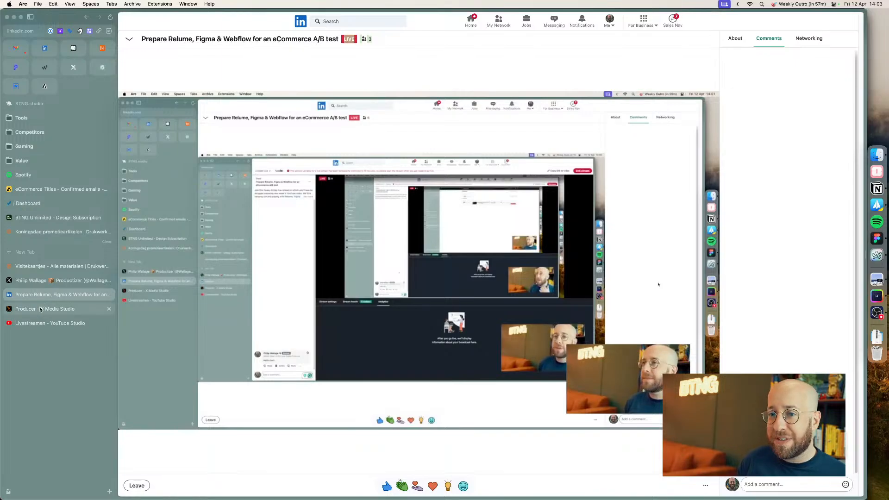
pyautogui.click(42, 309)
pyautogui.click(37, 323)
pyautogui.click(41, 309)
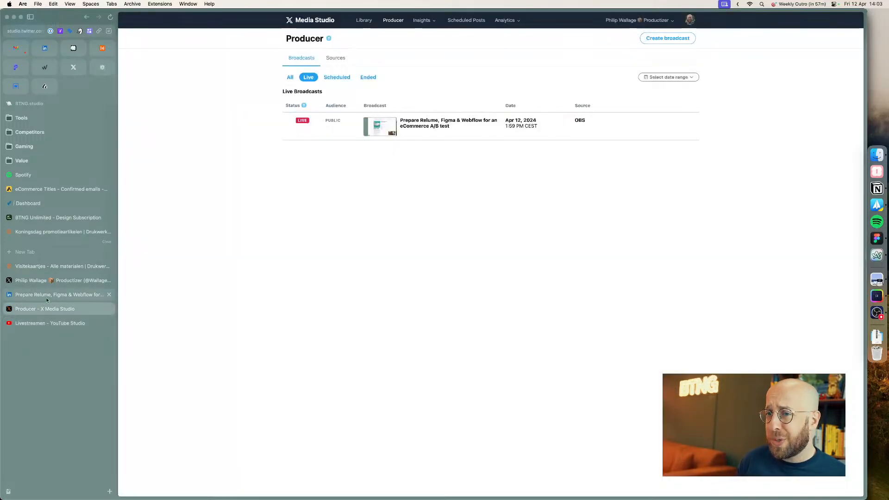
pyautogui.click(44, 294)
pyautogui.click(50, 280)
pyautogui.press('super+Tab')
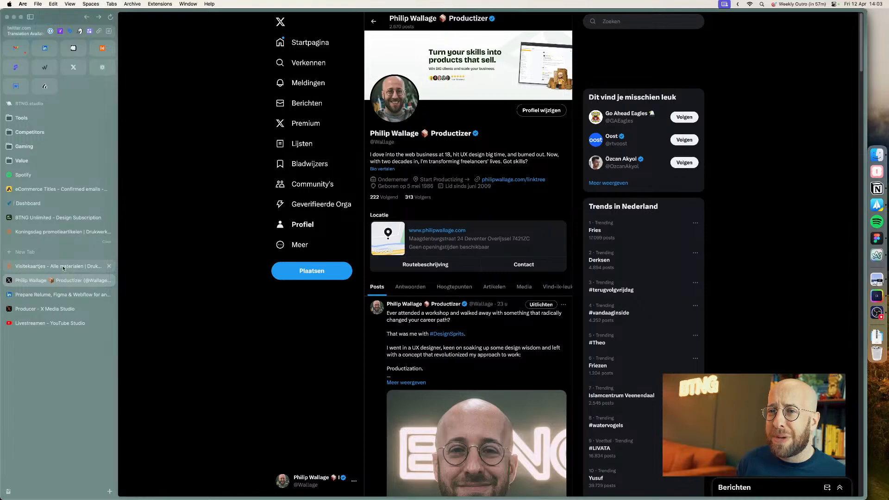
pyautogui.click(63, 269)
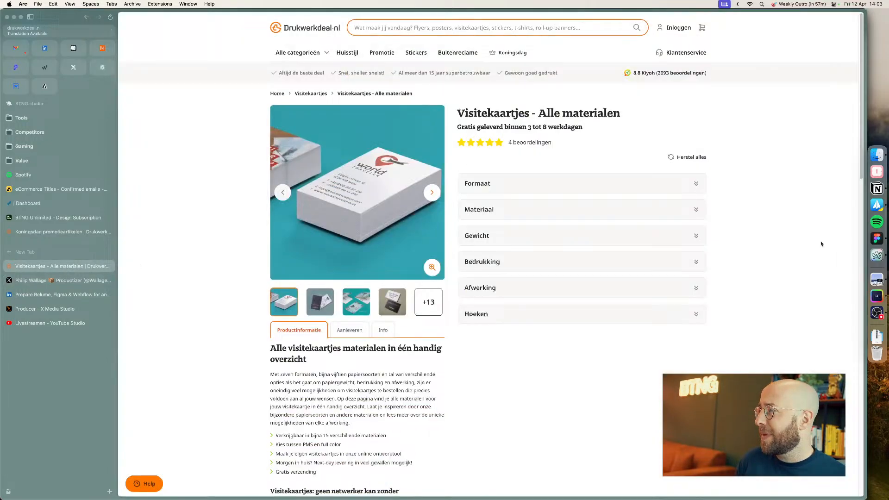
# Step: Switch to Figma and open the Drukwerkdeal – Relume Figma Kit file to view its style guide
pyautogui.click(877, 238)
pyautogui.click(497, 162)
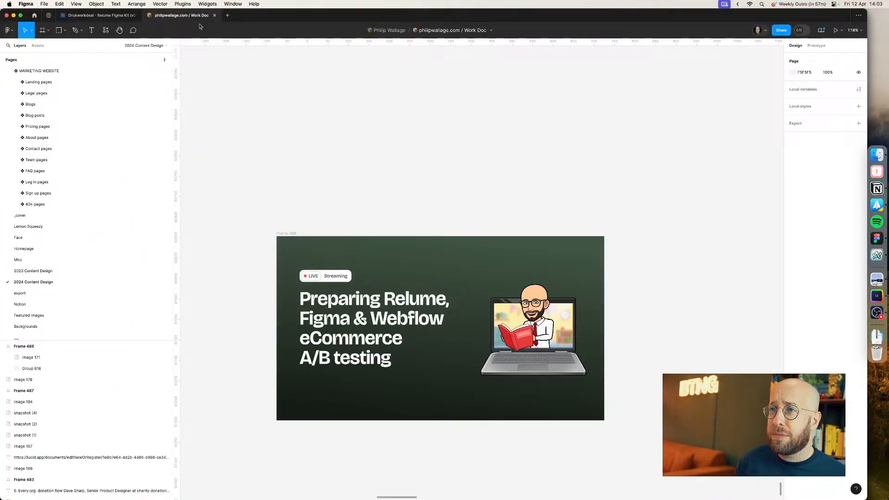
pyautogui.scroll(-5, 392, 118)
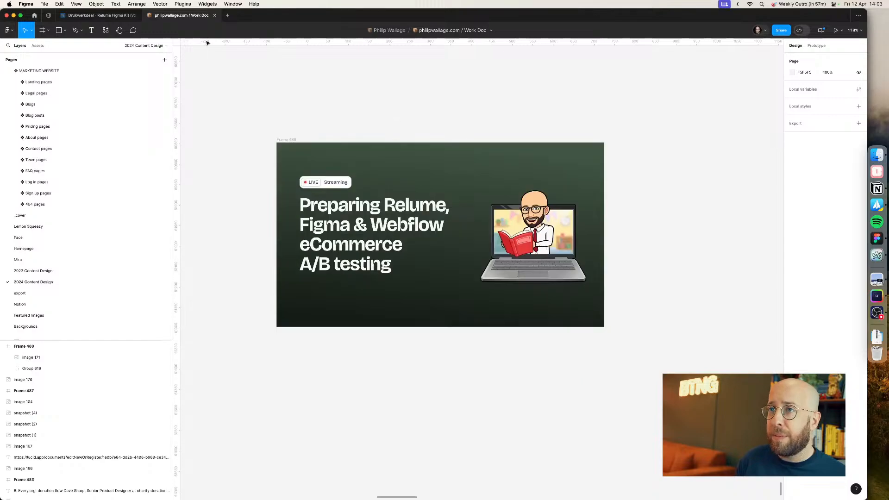
pyautogui.click(97, 15)
pyautogui.click(215, 16)
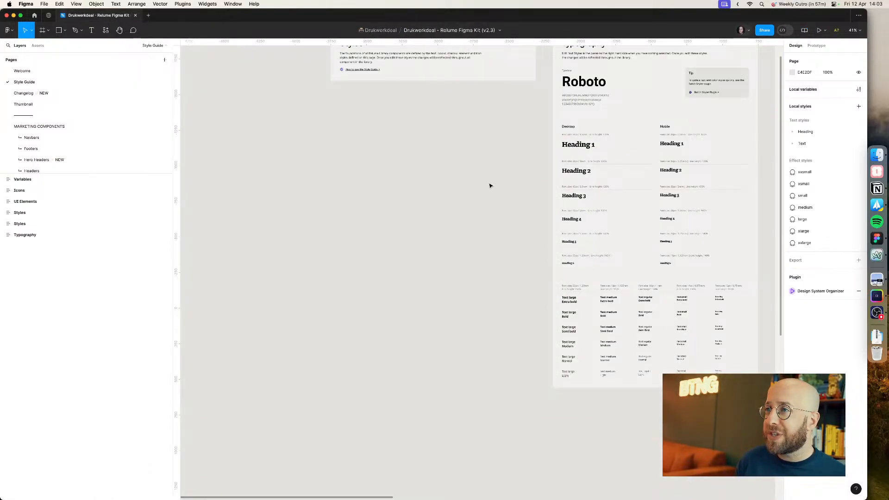
pyautogui.moveTo(462, 165); pyautogui.dragTo(367, 226)
pyautogui.scroll(-3, 310, 222)
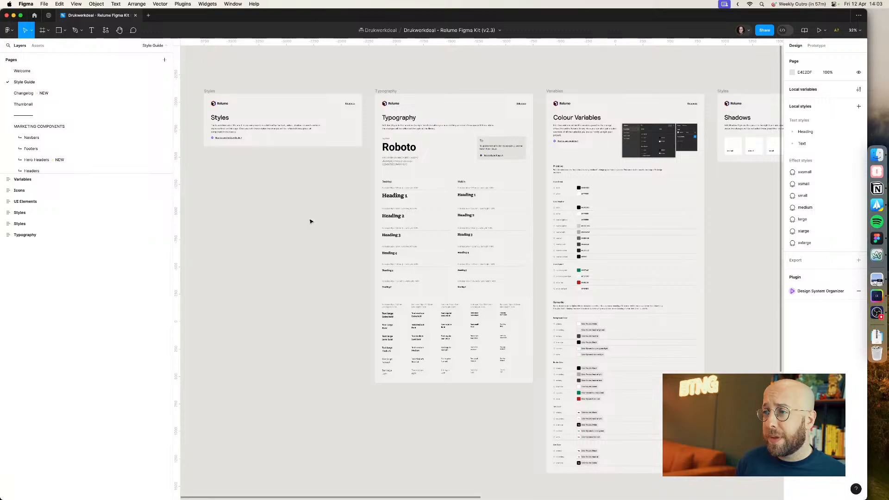
# Step: Open relume.io in a new browser tab
pyautogui.press('super+Tab')
pyautogui.press('super+t')
pyautogui.write('relume.io')
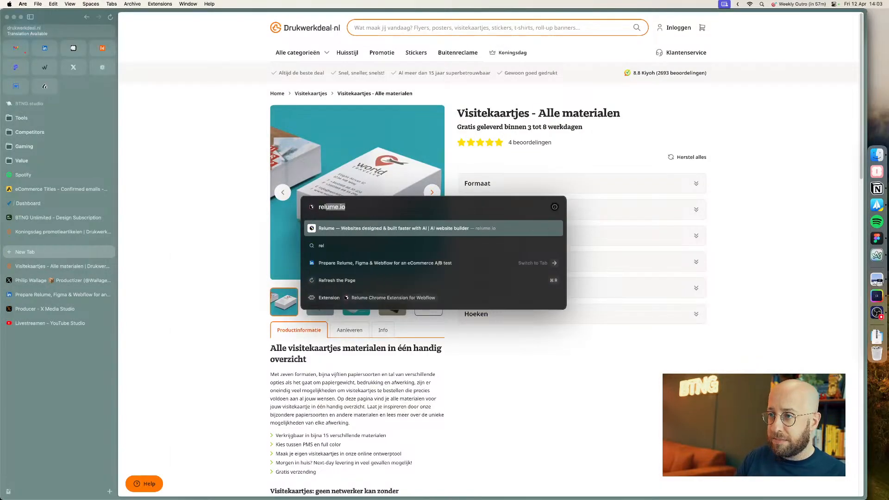
pyautogui.press('Return')
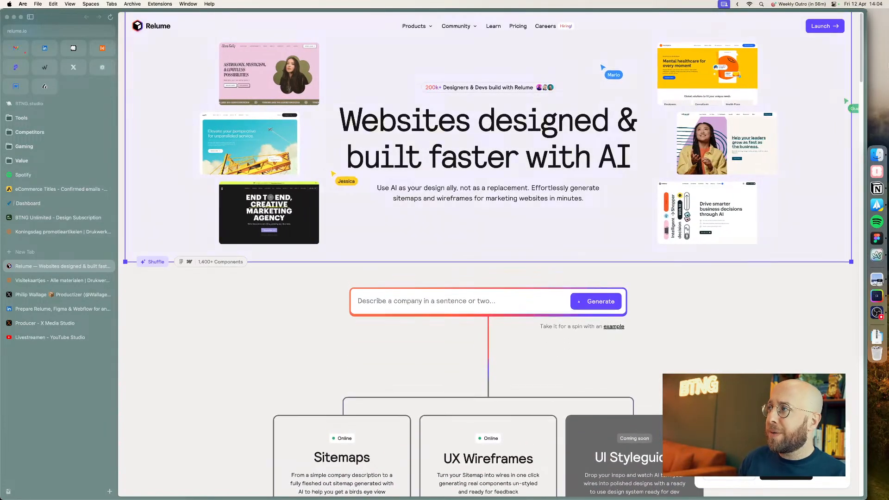
# Step: Launch the Relume app and browse its Figma Library, Site Builder and Webflow Library sections
pyautogui.click(837, 24)
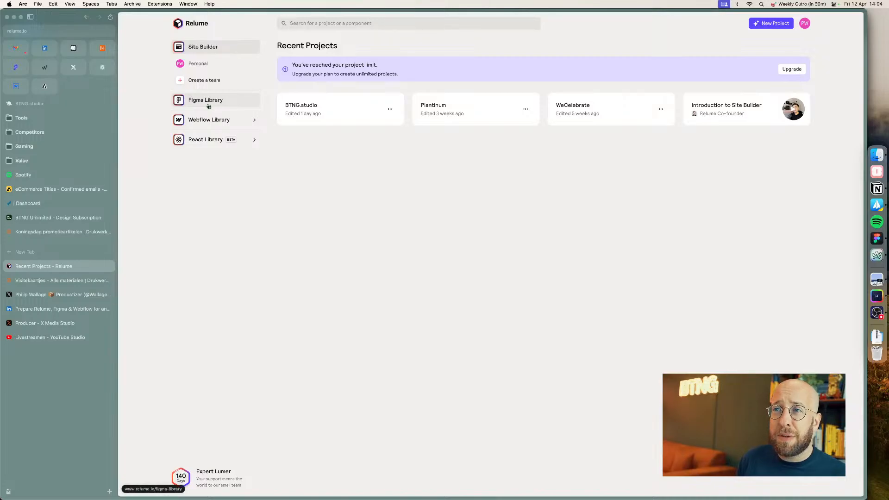
pyautogui.click(208, 106)
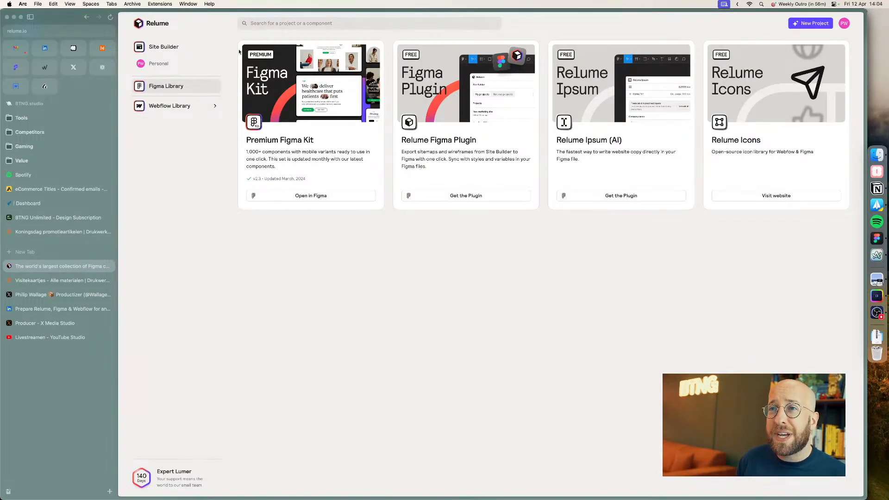
pyautogui.click(160, 47)
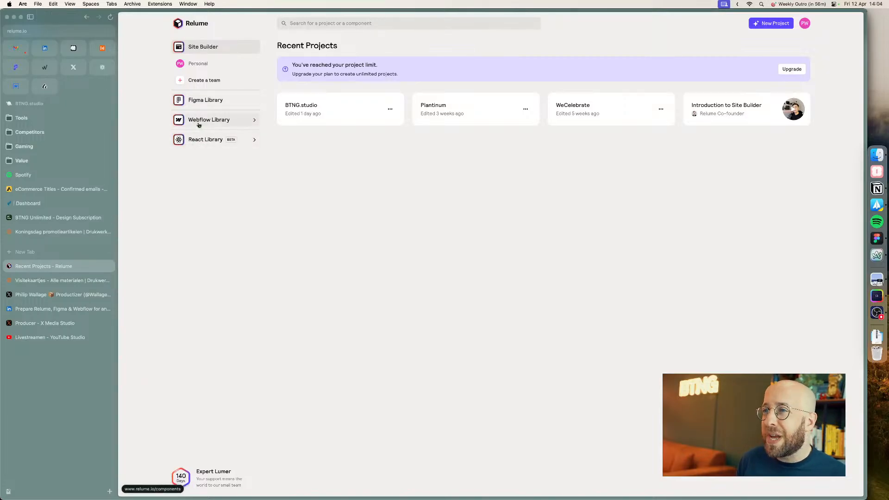
pyautogui.click(199, 124)
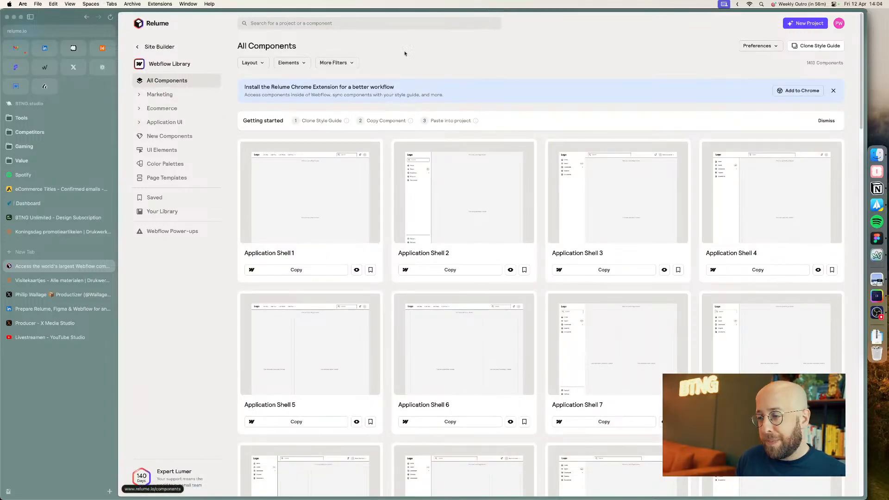
# Step: Return to Figma and inspect the heading and text styles in the Typography section of the style guide
pyautogui.press('super+Tab')
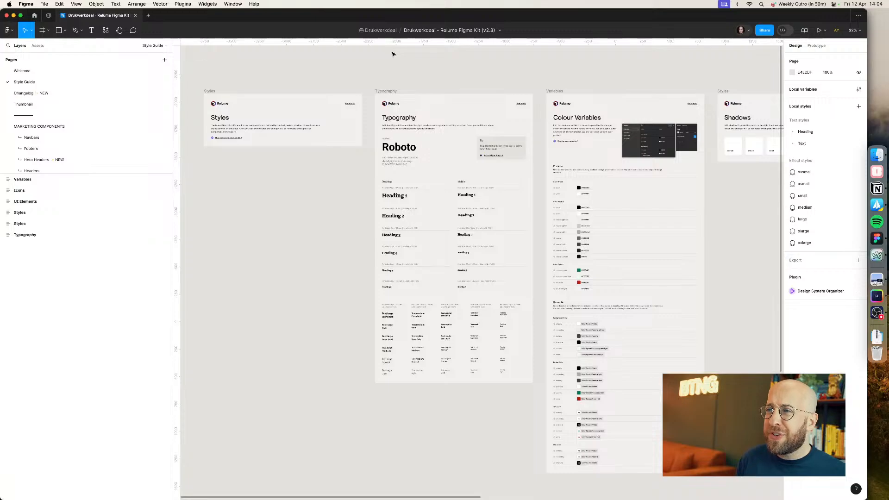
pyautogui.scroll(5, 408, 212)
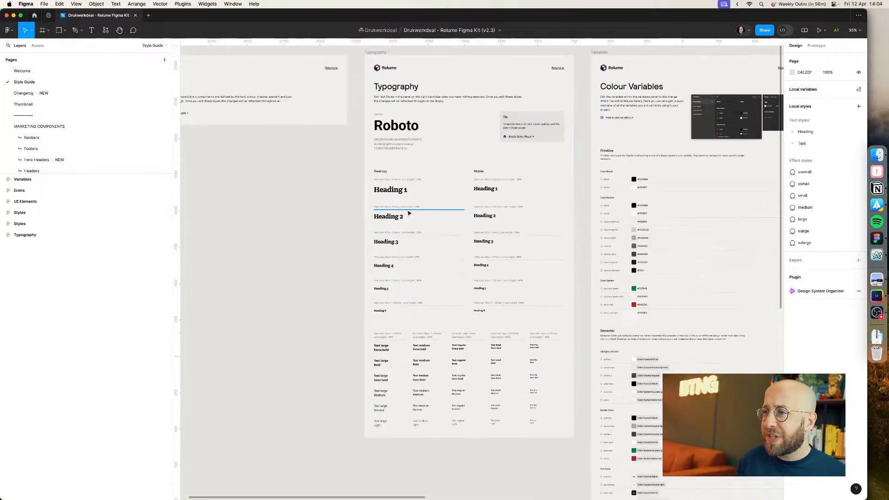
pyautogui.keyDown('super'); pyautogui.click(373, 159); pyautogui.keyUp('super')
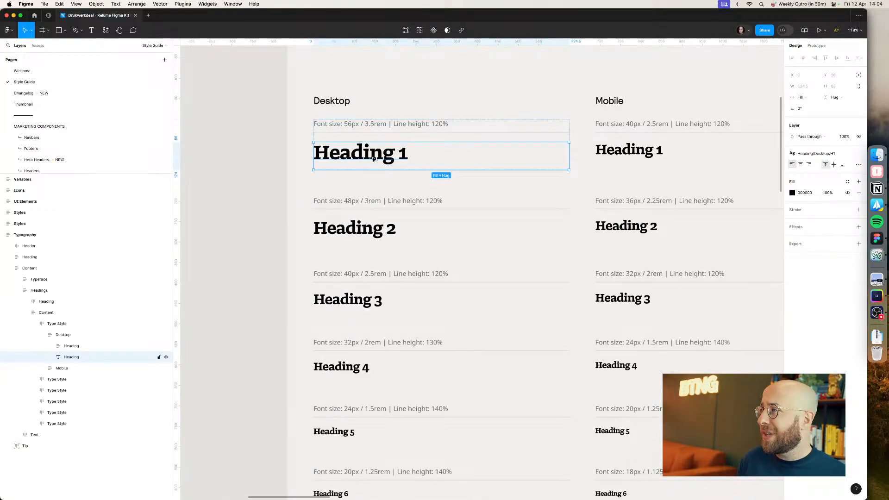
pyautogui.click(266, 201)
pyautogui.scroll(-5, 259, 202)
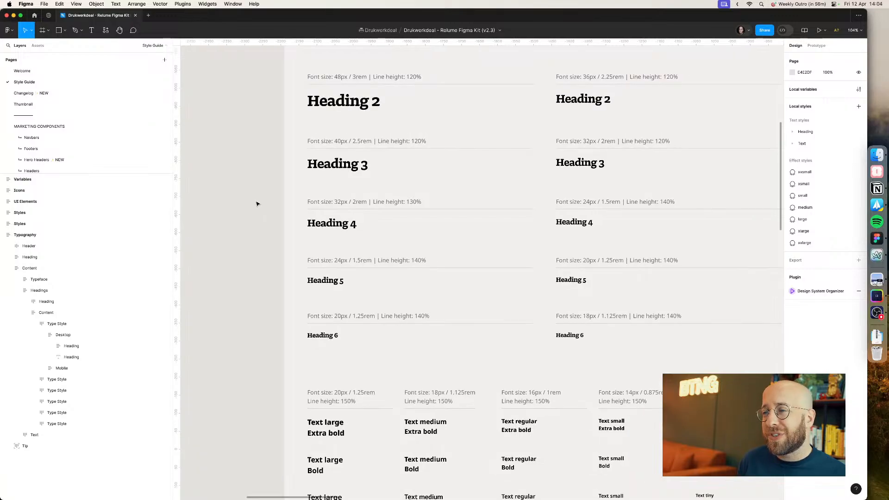
pyautogui.scroll(-8, 252, 205)
pyautogui.moveTo(252, 204); pyautogui.dragTo(226, 228)
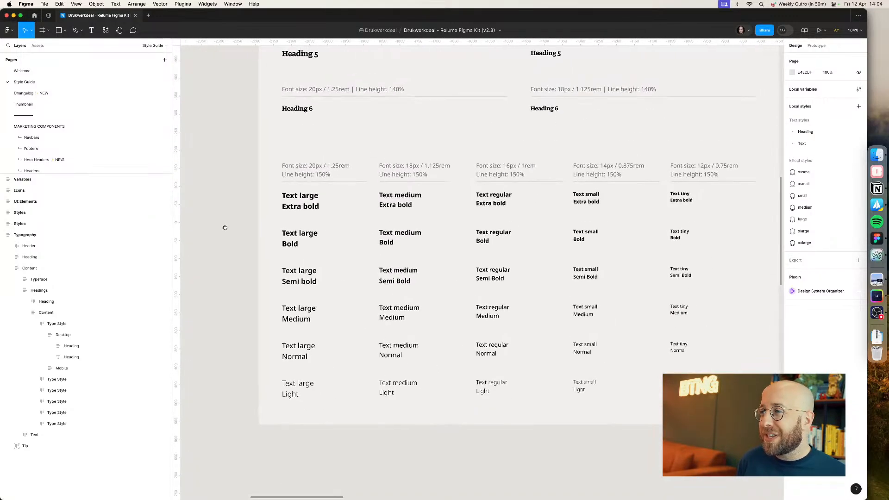
# Step: Launch the Batch Styler plugin on the style guide page
pyautogui.click(8, 30)
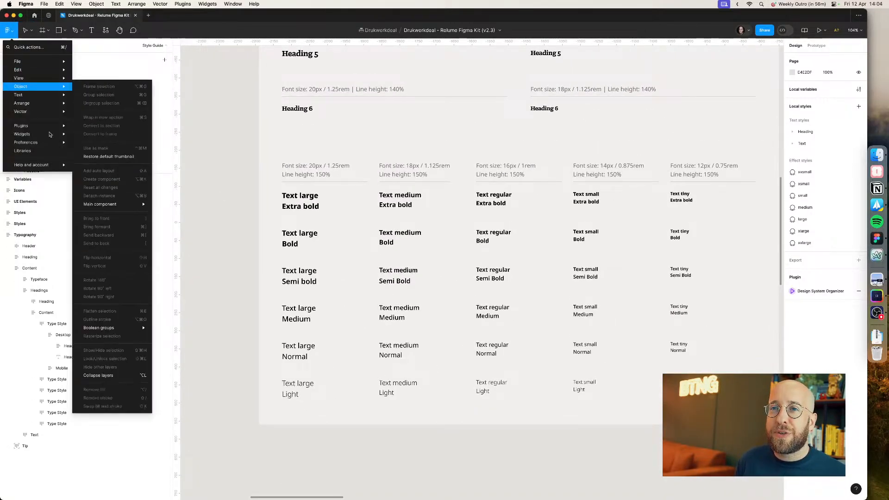
pyautogui.moveTo(28, 125)
pyautogui.click(102, 133)
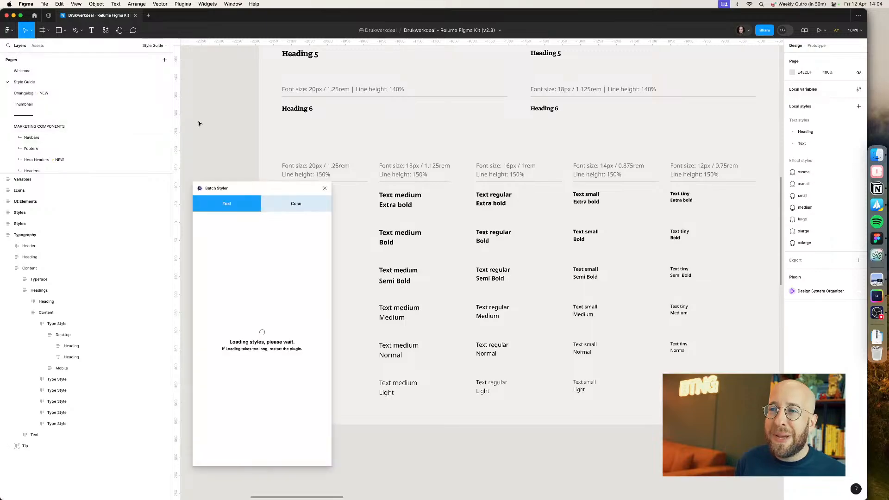
pyautogui.moveTo(252, 189); pyautogui.dragTo(155, 110)
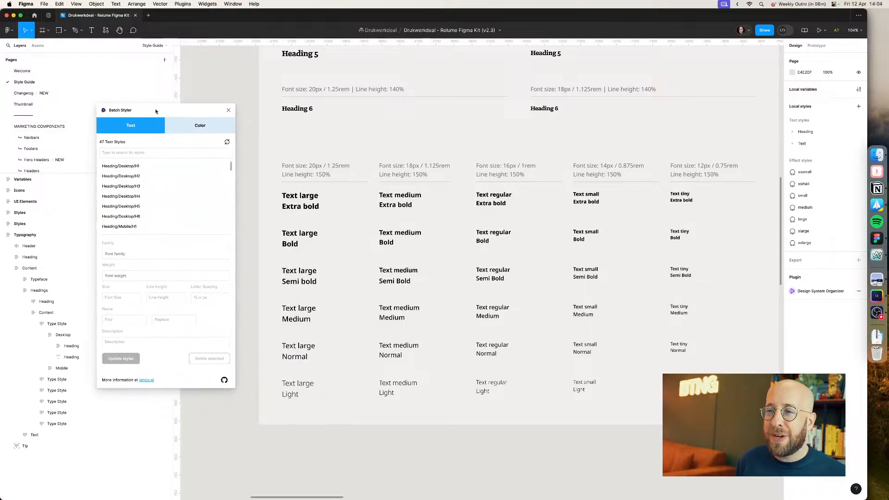
# Step: Select the text styles from Heading/Desktop/H1 through Heading/Mobile/H6 in Batch Styler, then close the plugin
pyautogui.click(166, 168)
pyautogui.scroll(-3, 161, 215)
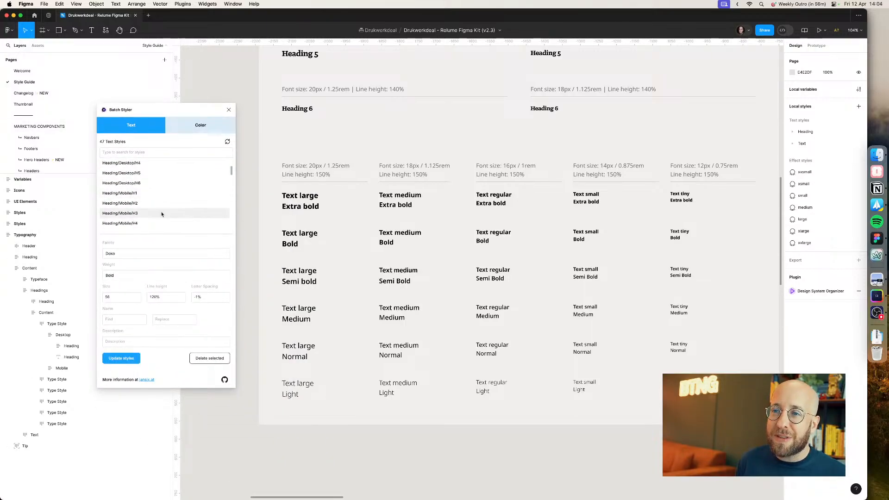
pyautogui.keyDown('shift'); pyautogui.click(158, 215); pyautogui.keyUp('shift')
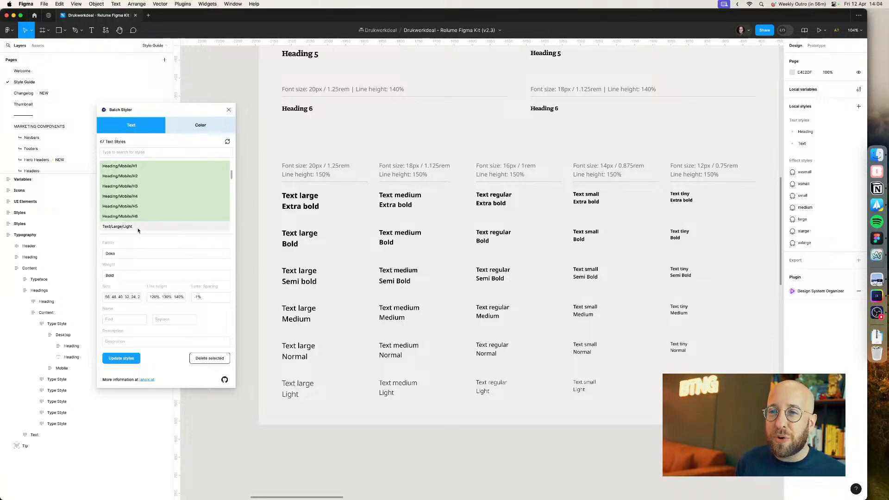
pyautogui.scroll(-1, 137, 226)
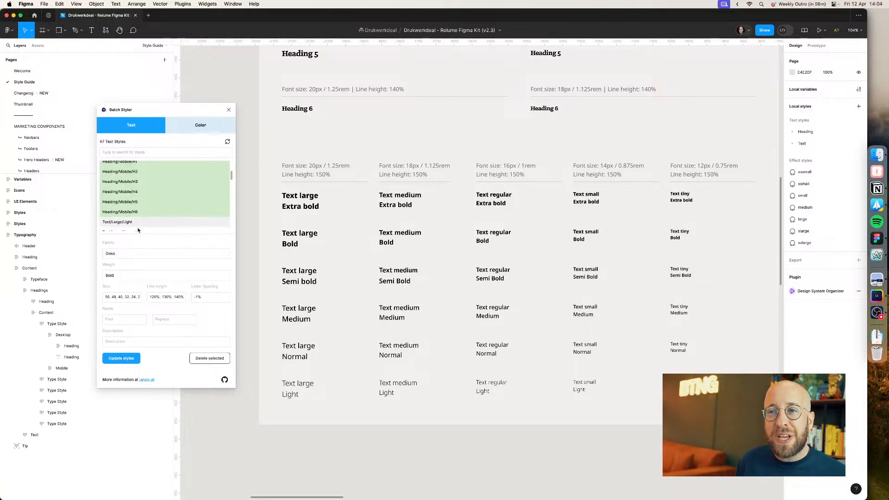
pyautogui.click(229, 112)
# Step: Browse the Colour Variables section of the style guide, including its primitive and semantic colours
pyautogui.scroll(5, 234, 129)
pyautogui.scroll(-2, 204, 184)
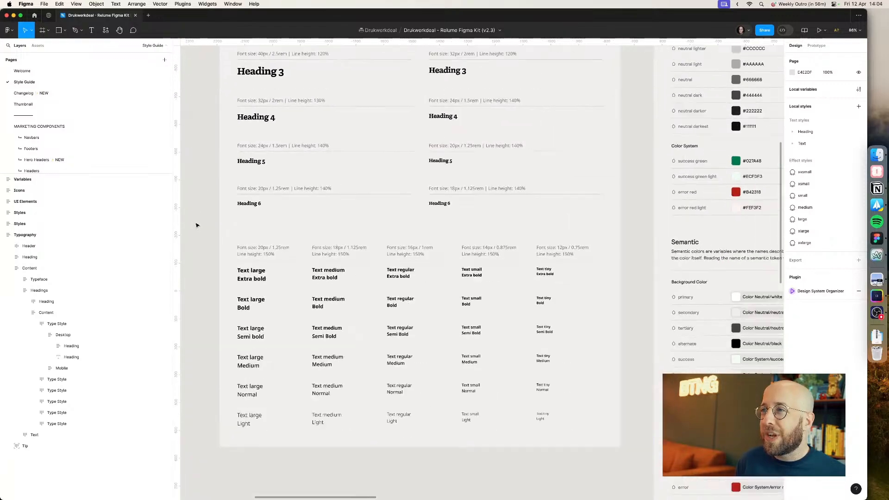
pyautogui.scroll(-2, 195, 225)
pyautogui.moveTo(445, 127); pyautogui.dragTo(312, 246)
pyautogui.moveTo(443, 190); pyautogui.dragTo(341, 232)
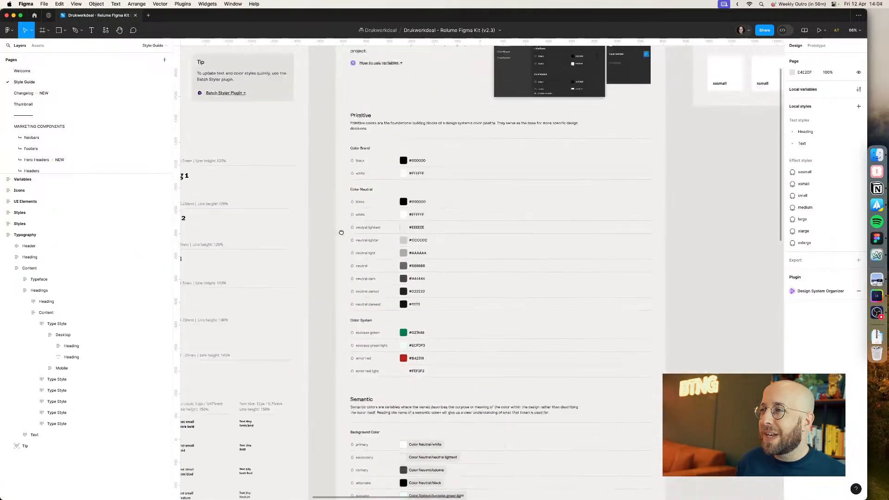
pyautogui.scroll(5, 341, 232)
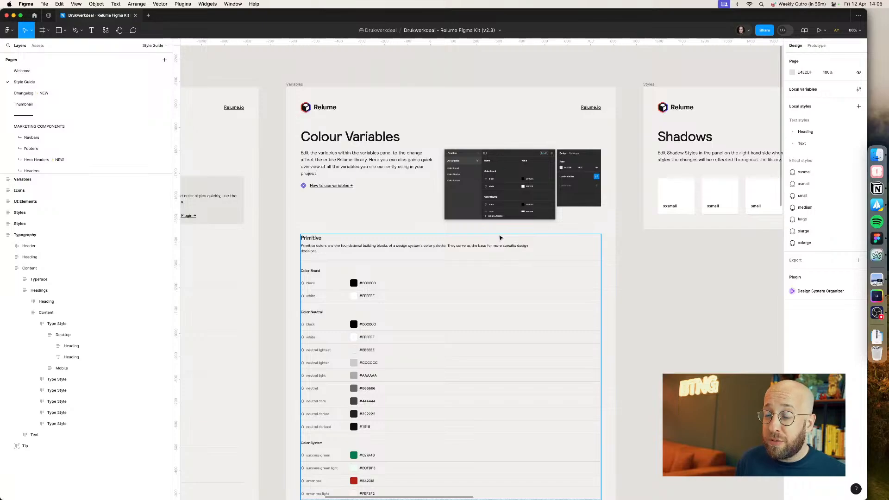
pyautogui.scroll(-5, 513, 254)
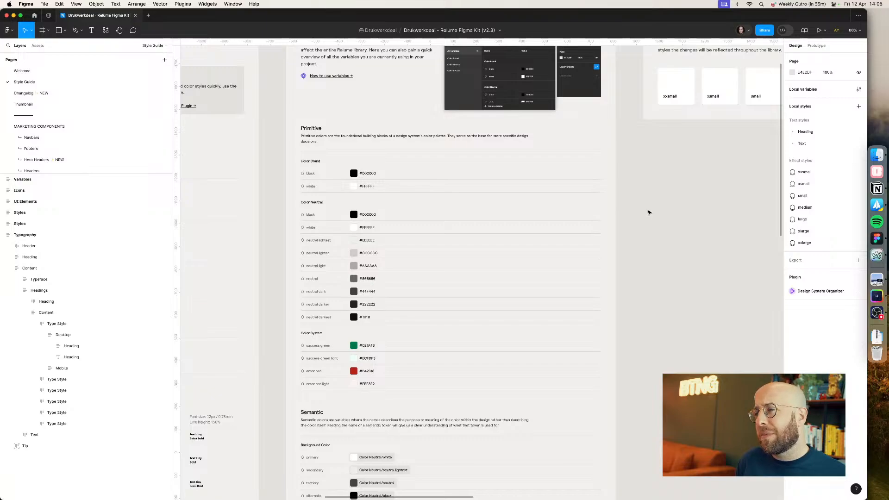
pyautogui.scroll(-10, 648, 207)
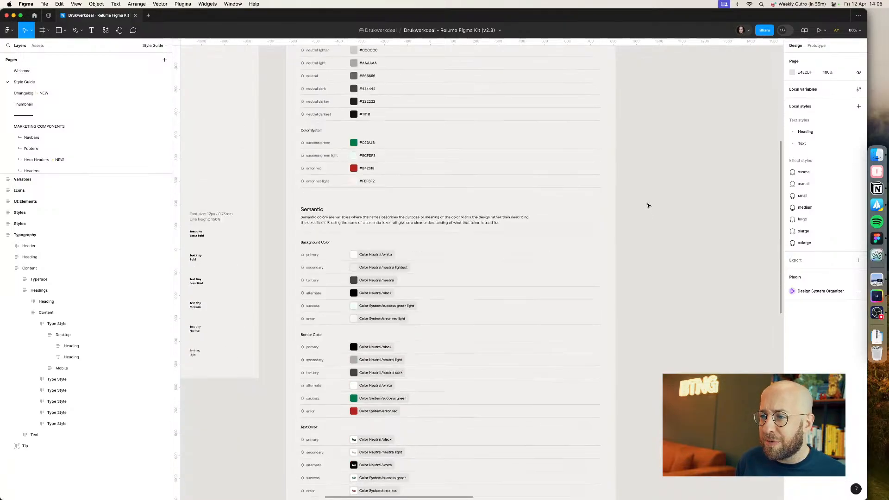
pyautogui.scroll(-6, 647, 206)
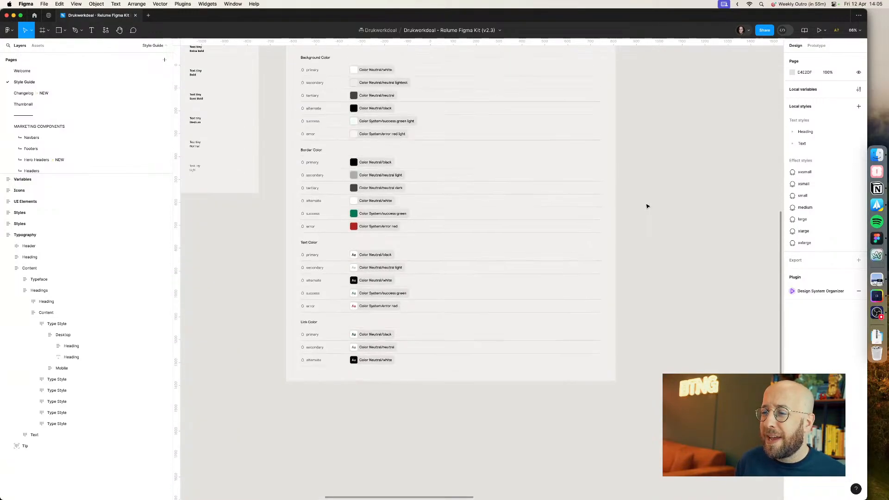
pyautogui.scroll(17, 647, 207)
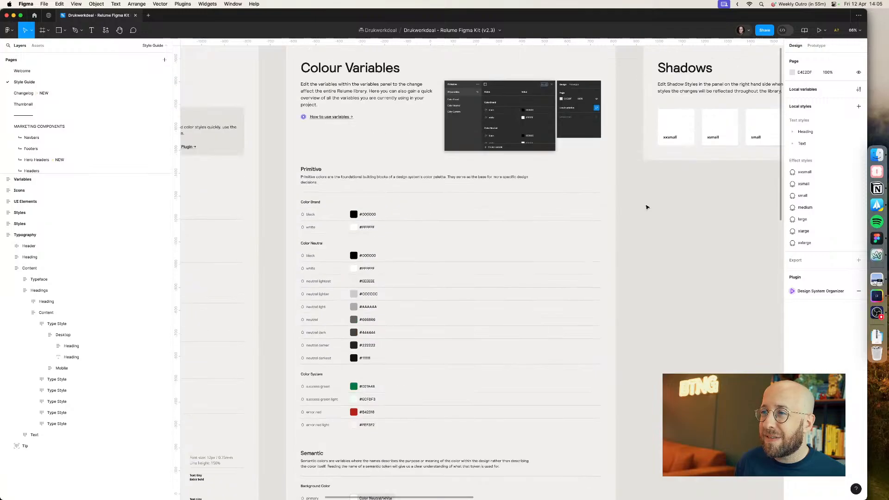
# Step: Survey the style guide pages on the canvas, then switch to the browser's Drukwerkdeal Visitekaartjes product page tab
pyautogui.moveTo(660, 203); pyautogui.dragTo(417, 217)
pyautogui.scroll(-5, 493, 252)
pyautogui.hscroll(4, 417, 216)
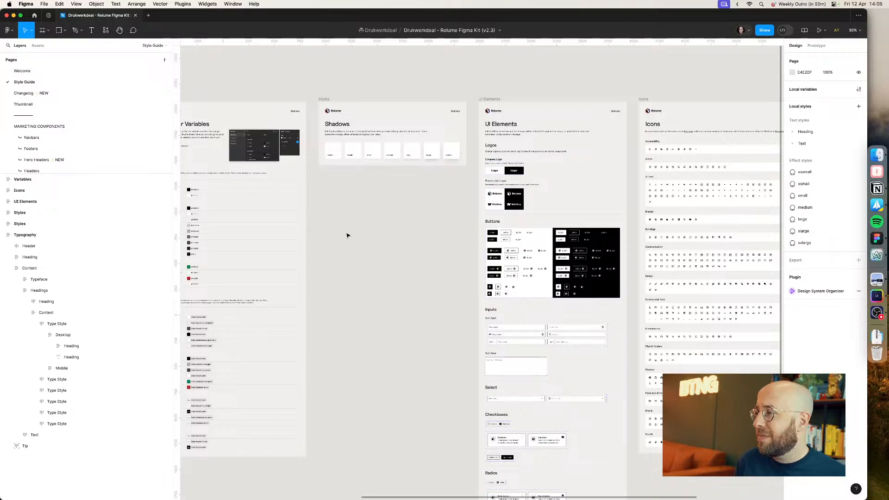
pyautogui.hscroll(-5, 403, 224)
pyautogui.press('super+Tab')
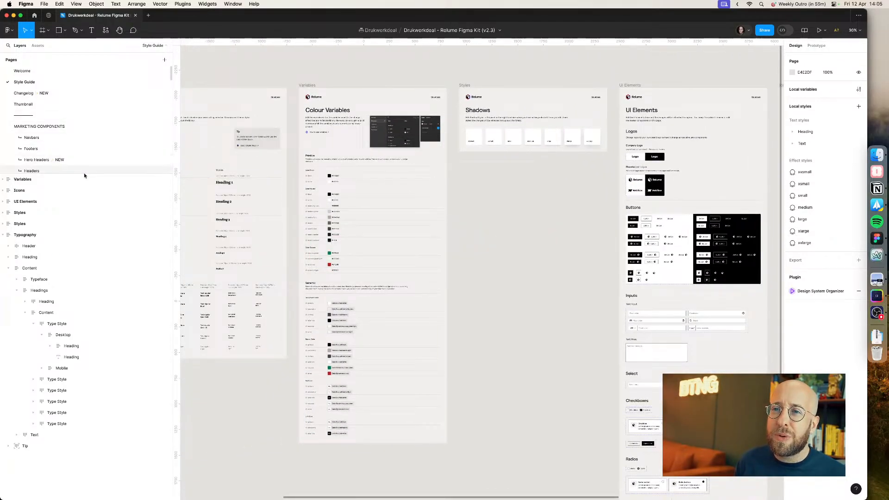
pyautogui.press('super+Tab')
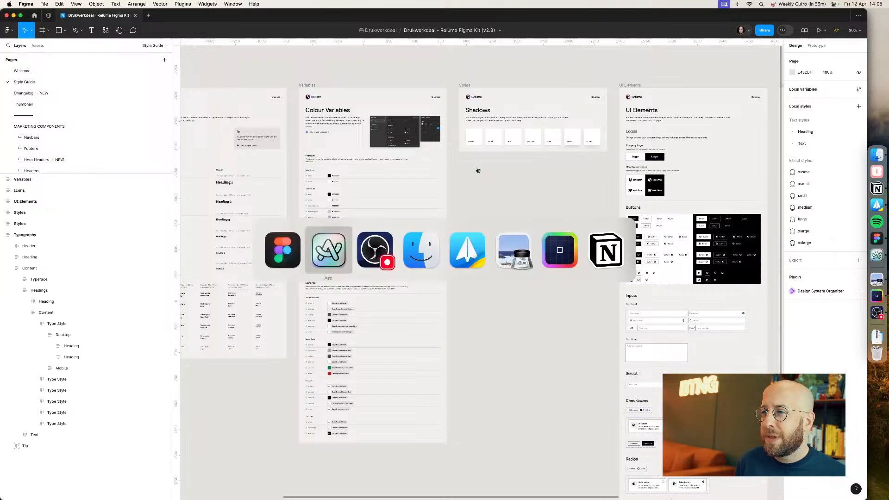
pyautogui.press('super+Tab')
pyautogui.press('shift+super+Tab')
pyautogui.press('shift+super+Tab')
pyautogui.press('super+Tab')
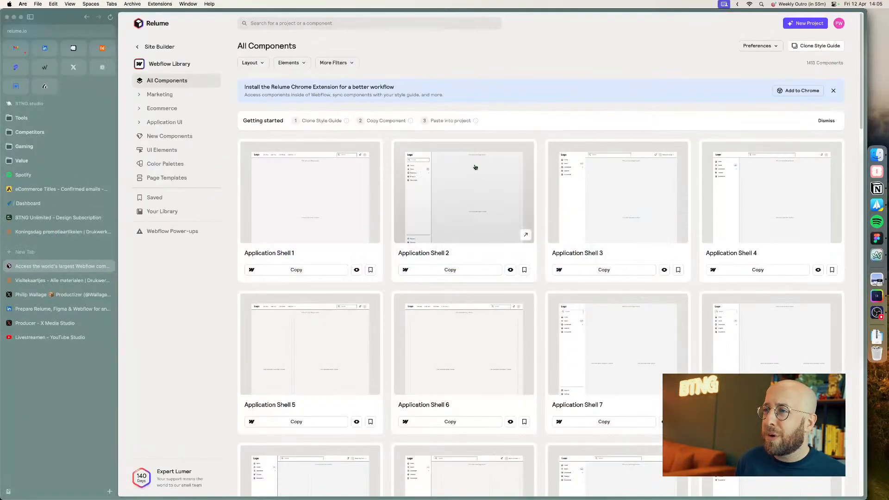
pyautogui.click(50, 283)
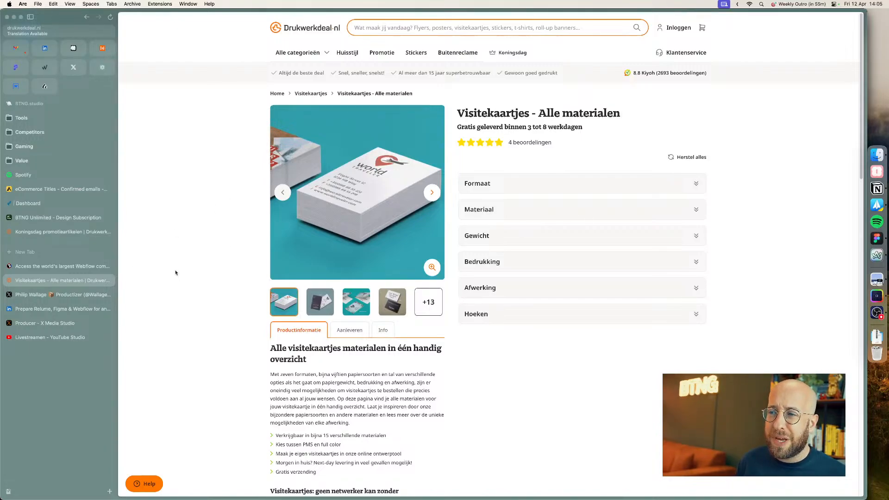
# Step: Open a new tab and search the web for "extract website colors from url"
pyautogui.press('super+t')
pyautogui.write('website')
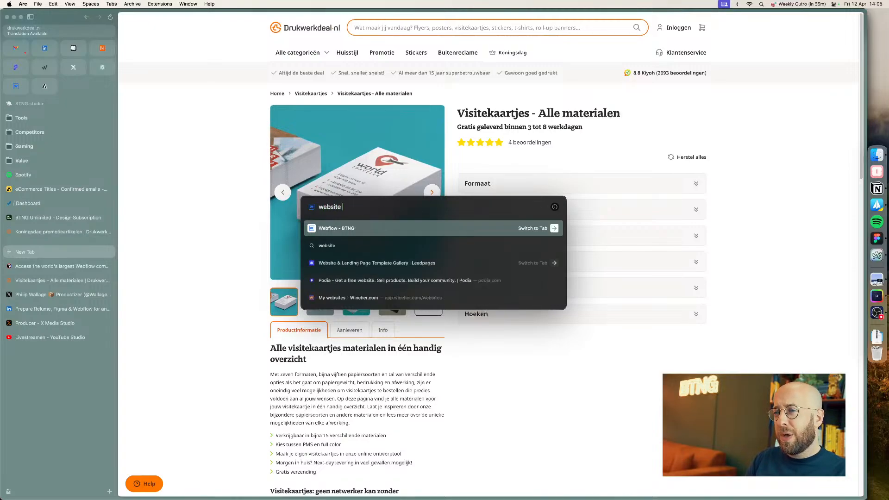
pyautogui.press('super+a')
pyautogui.write('ext')
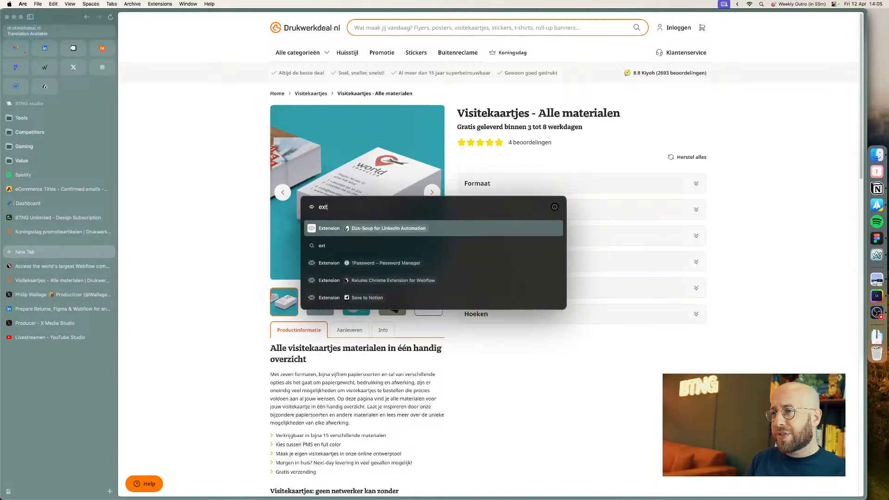
pyautogui.write('ract website colors from url')
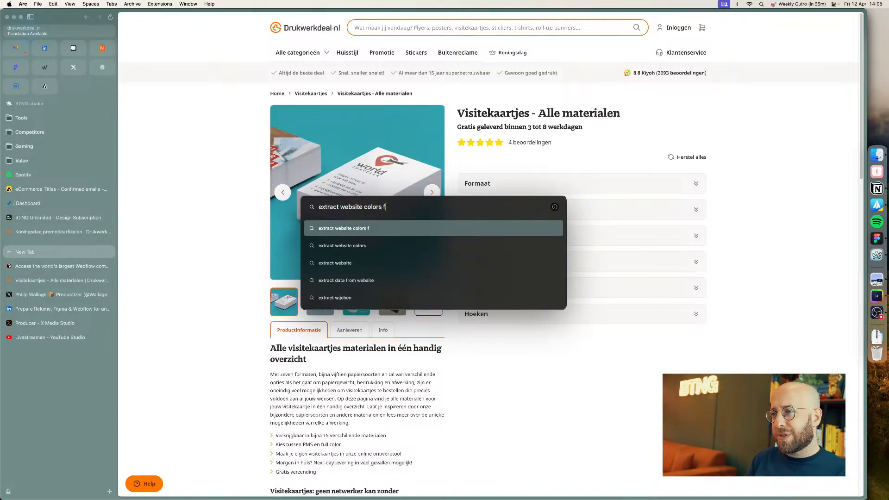
pyautogui.press('Return')
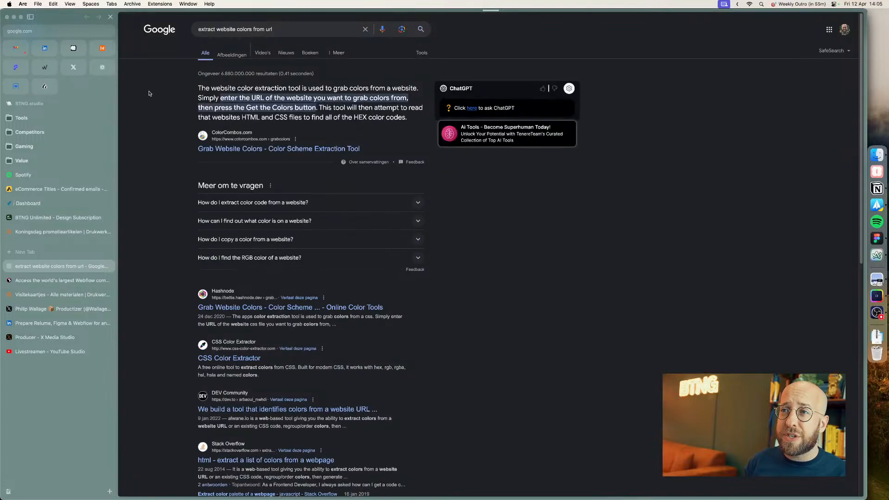
# Step: Copy the Drukwerkdeal page address and paste it into the ColorCombos website colour extraction tool
pyautogui.click(44, 292)
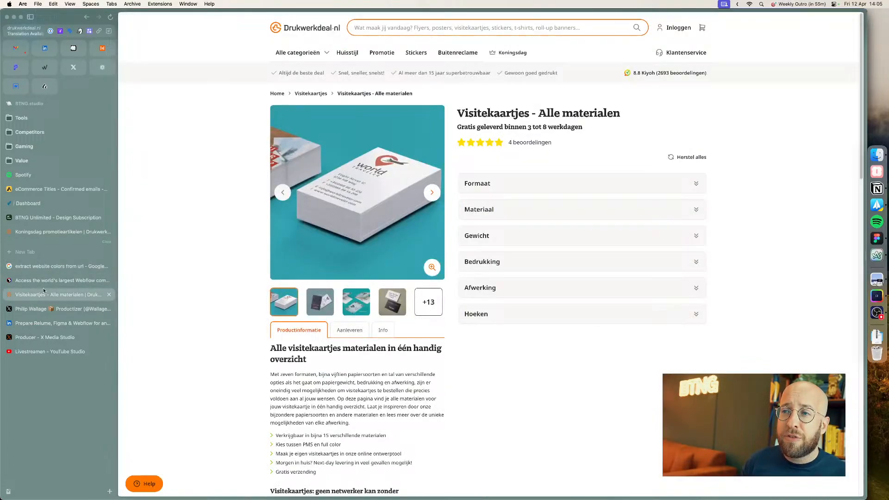
pyautogui.click(23, 29)
pyautogui.click(86, 267)
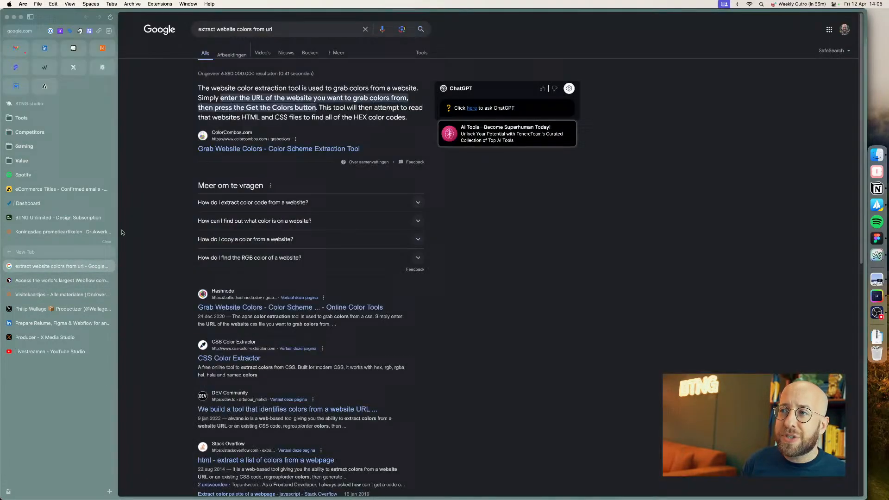
pyautogui.click(240, 150)
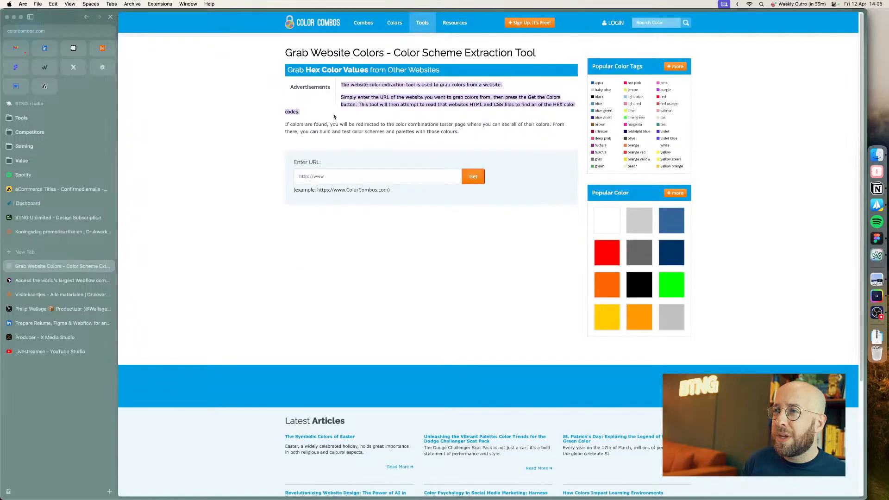
pyautogui.click(346, 176)
pyautogui.press('super+v')
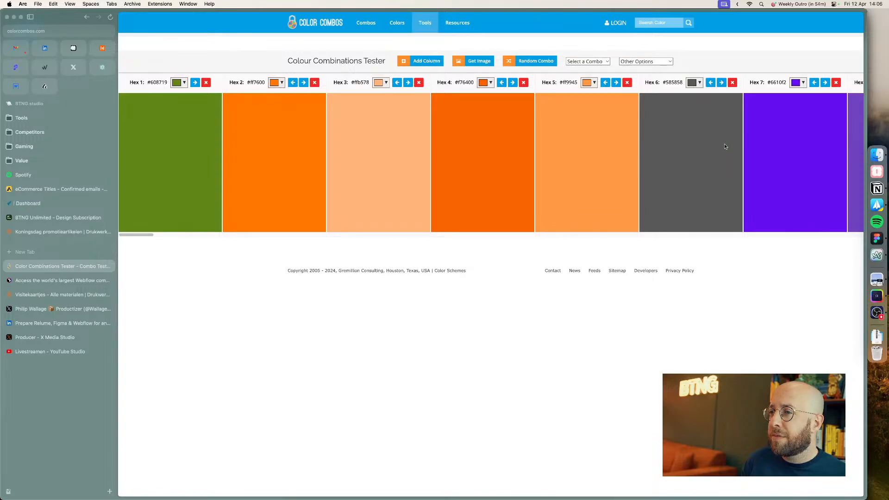
# Step: Browse through the extracted colour swatches, then close the ColorCombos tab
pyautogui.moveTo(150, 236); pyautogui.dragTo(876, 226)
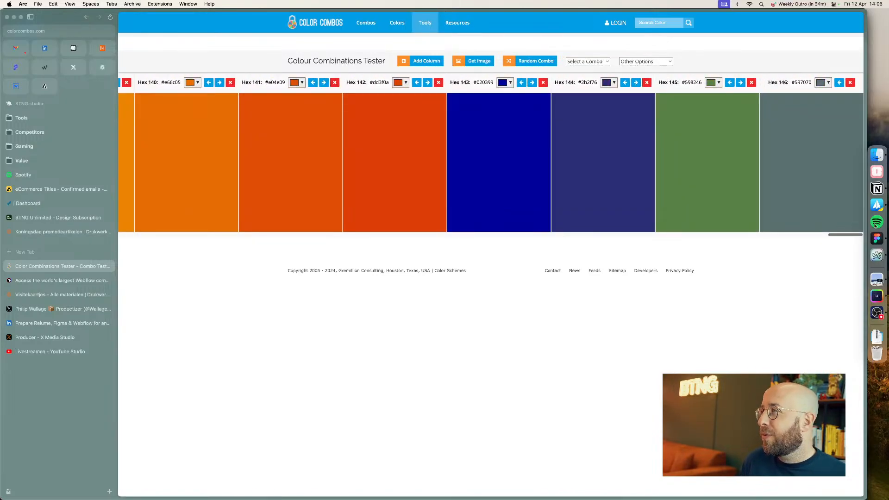
pyautogui.moveTo(876, 225); pyautogui.dragTo(131, 284)
pyautogui.press('super+w')
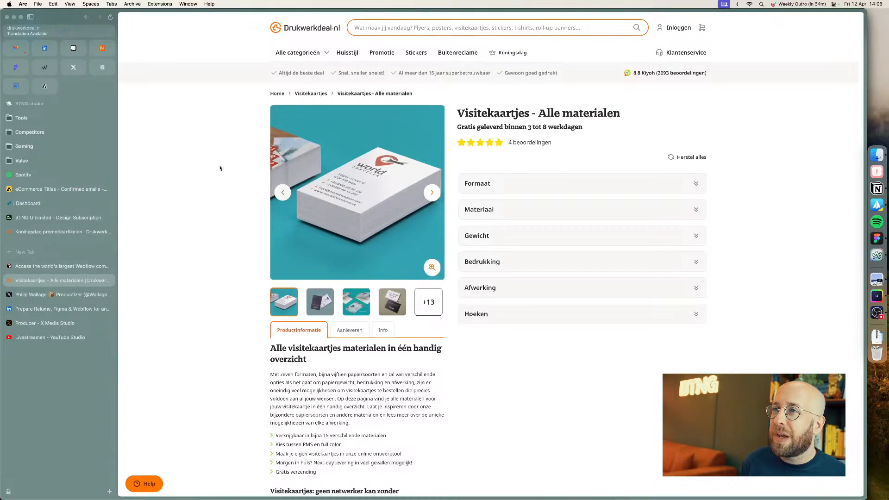
# Step: Inspect the Productinformatie tab on the product page and copy its orange border colour value from the computed styles
pyautogui.scroll(-20, 407, 232)
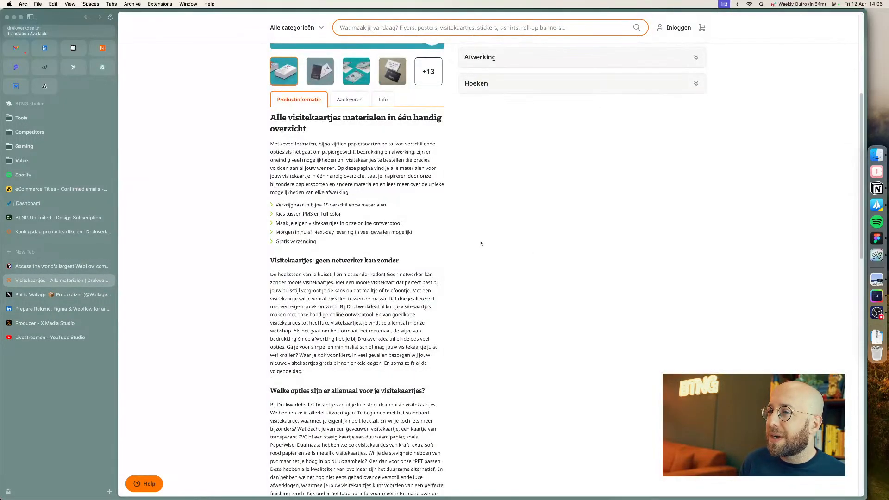
pyautogui.scroll(20, 406, 232)
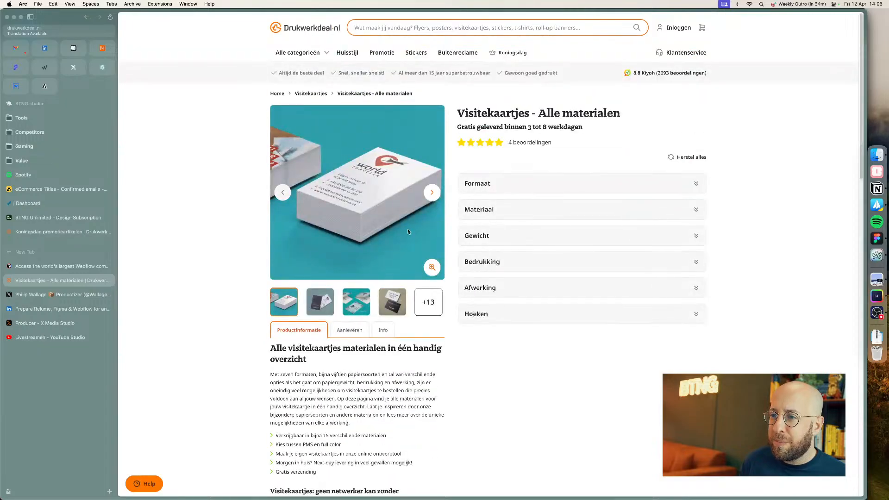
pyautogui.rightClick(306, 330)
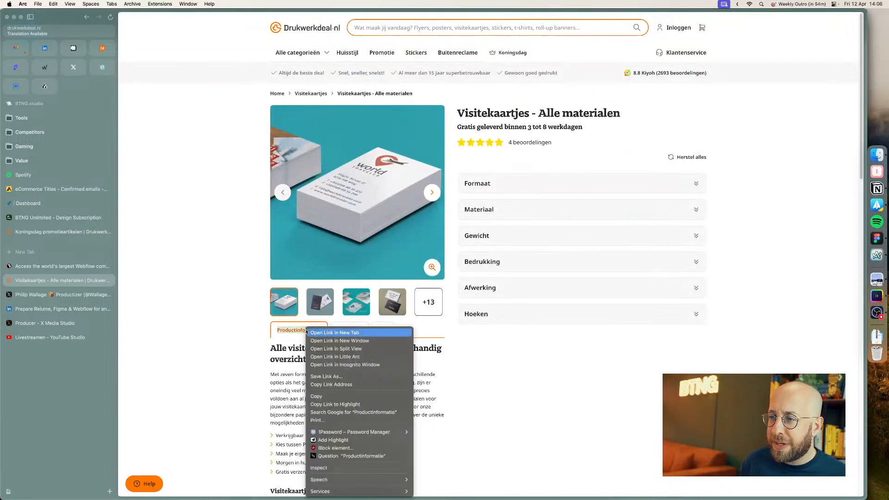
pyautogui.click(324, 468)
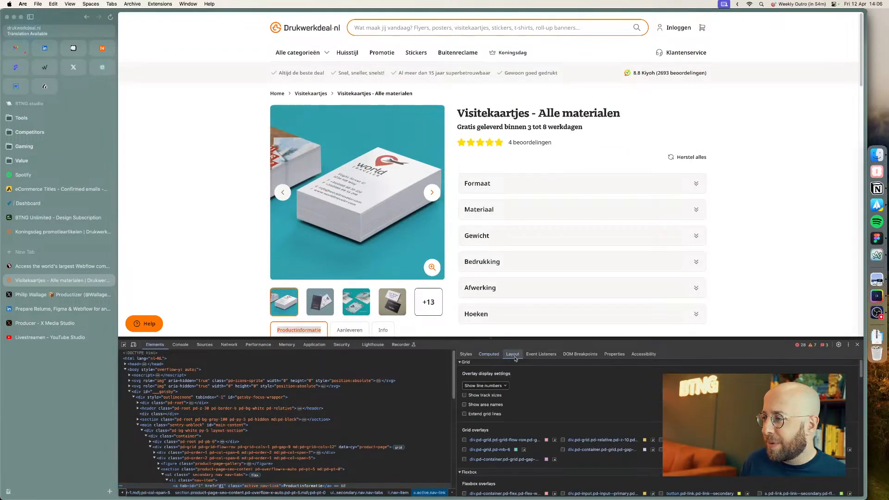
pyautogui.scroll(-5, 542, 415)
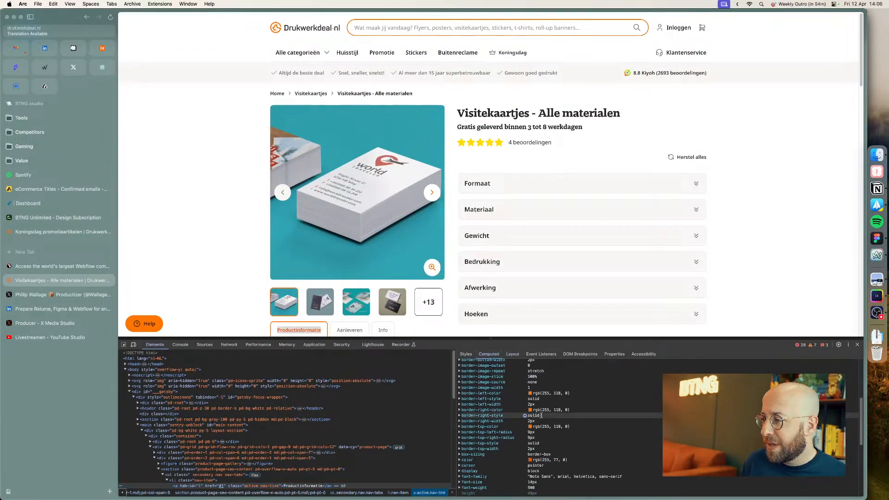
pyautogui.click(461, 393)
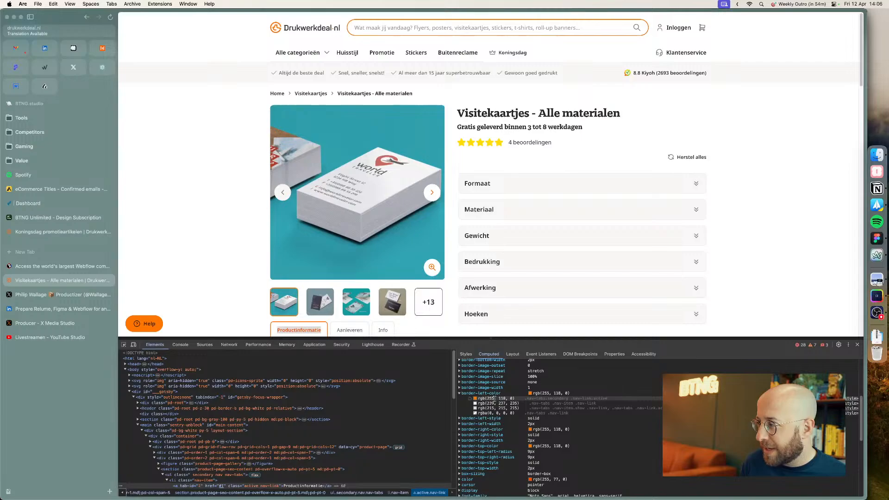
pyautogui.click(459, 430)
pyautogui.click(459, 431)
pyautogui.scroll(4, 487, 410)
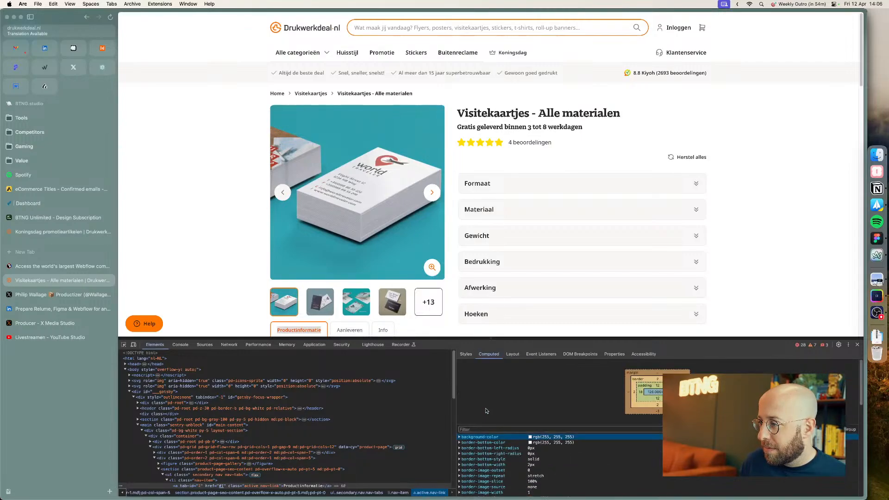
pyautogui.scroll(-3, 489, 412)
pyautogui.scroll(3, 501, 393)
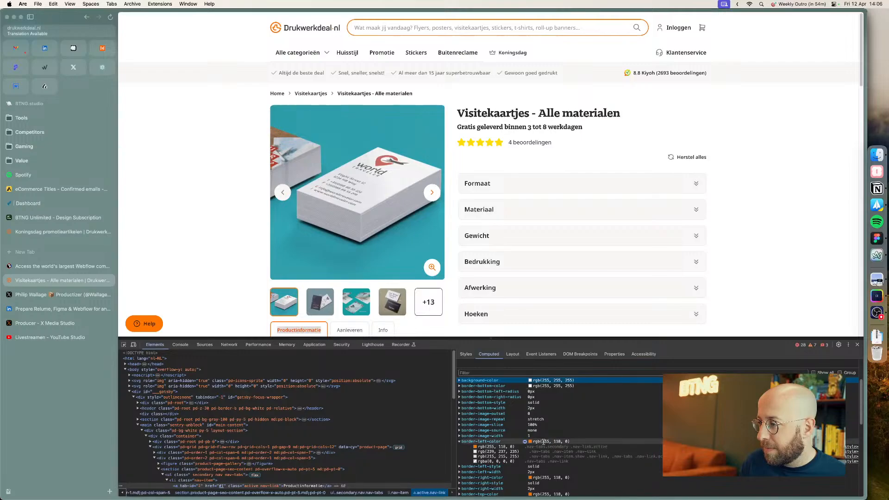
pyautogui.click(548, 442)
# Step: Return to Figma and paste the copied colour value as a text layer on the canvas
pyautogui.press('super+Tab')
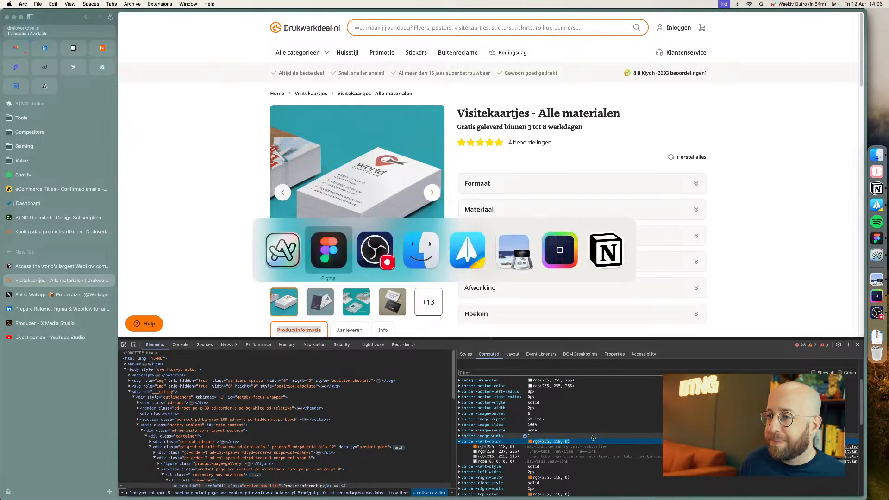
pyautogui.scroll(5, 512, 260)
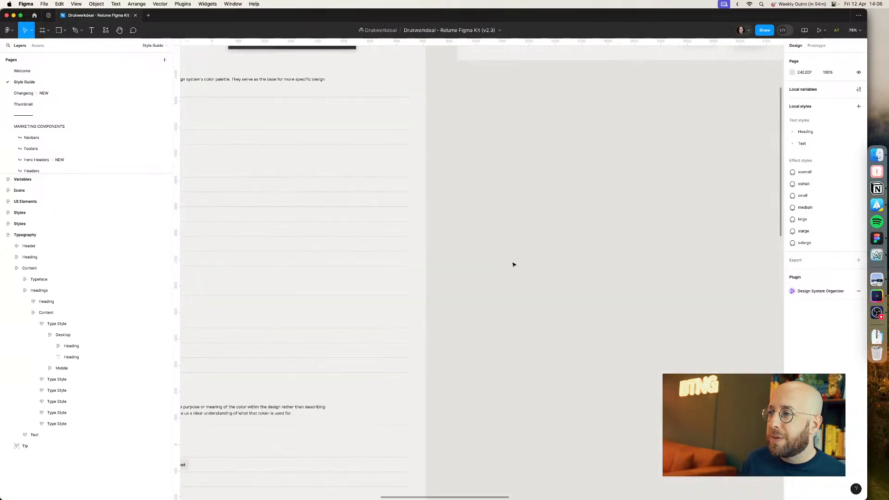
pyautogui.press('t')
pyautogui.click(504, 257)
pyautogui.write('gb(255, 118, 0)')
pyautogui.press('Escape')
pyautogui.click(557, 243)
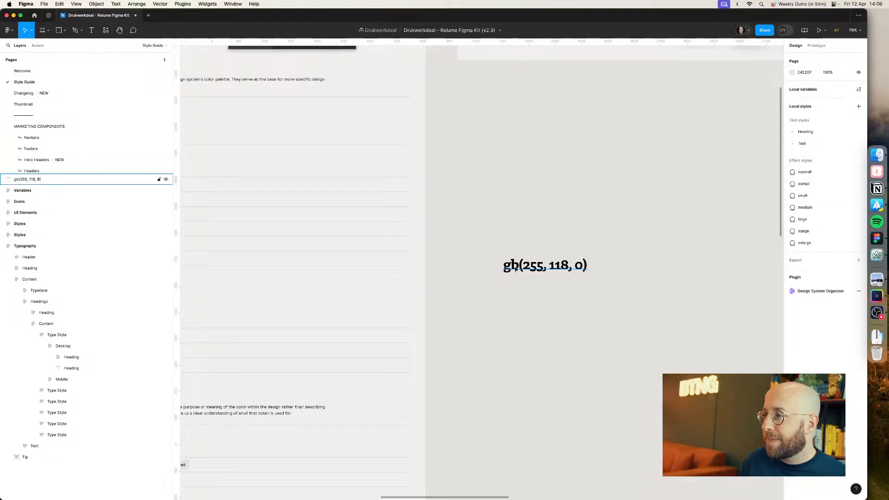
# Step: Correct the pasted text so it reads rgb(255, 118, 0)
pyautogui.doubleClick(515, 269)
pyautogui.press('Left')
pyautogui.write('r')
pyautogui.click(550, 221)
pyautogui.click(550, 220)
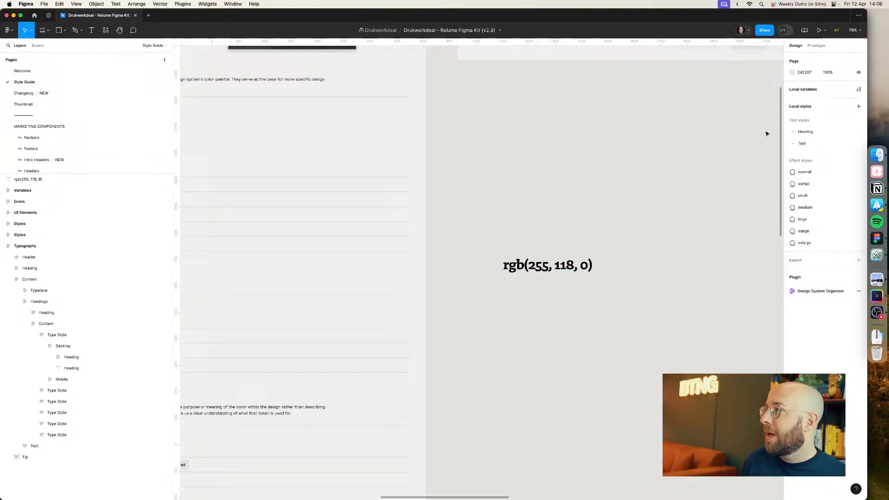
# Step: Open the local variables panel and show the Color Brand group of the Primitive collection
pyautogui.click(859, 89)
pyautogui.moveTo(590, 141); pyautogui.dragTo(331, 142)
pyautogui.moveTo(389, 358); pyautogui.dragTo(456, 371)
pyautogui.click(182, 137)
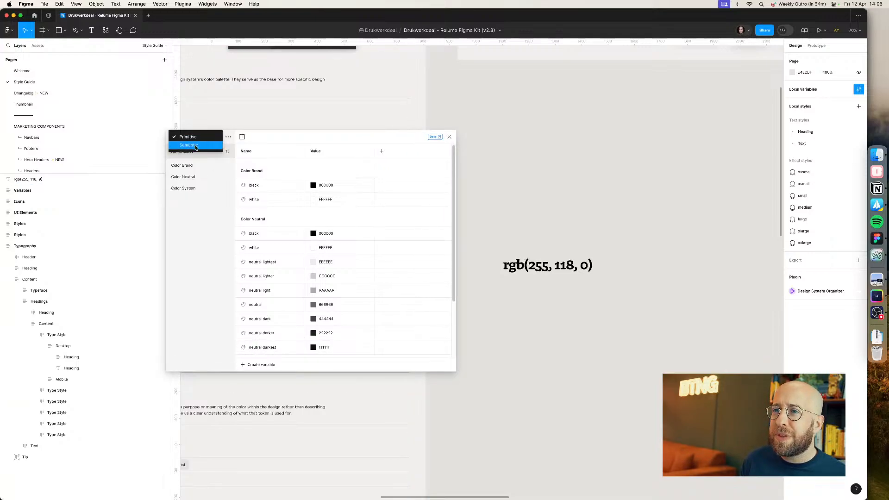
pyautogui.click(196, 147)
pyautogui.click(192, 140)
pyautogui.click(196, 130)
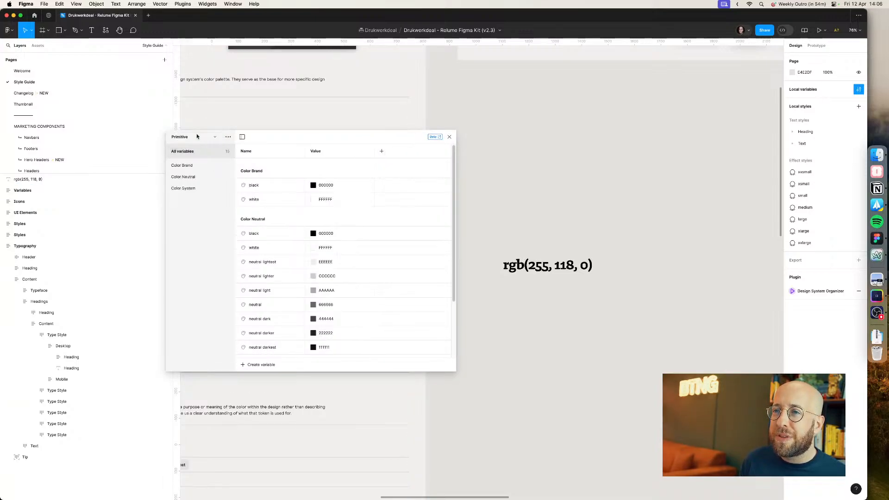
pyautogui.click(190, 165)
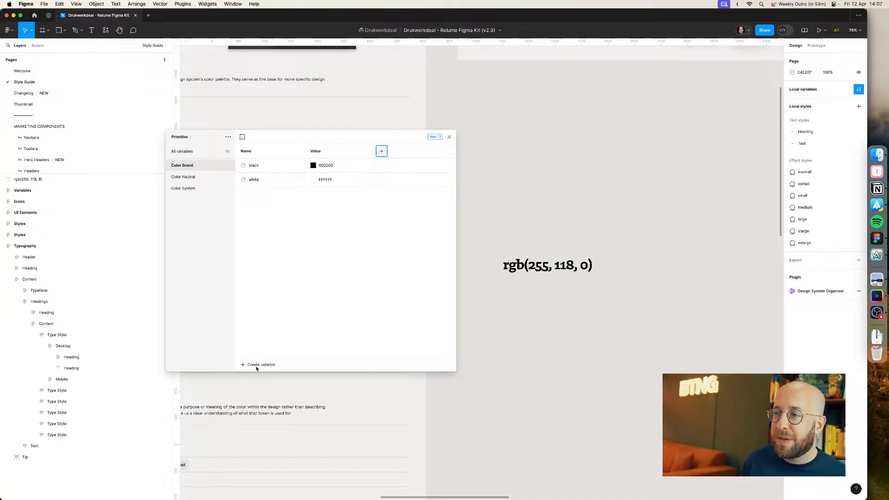
pyautogui.click(382, 151)
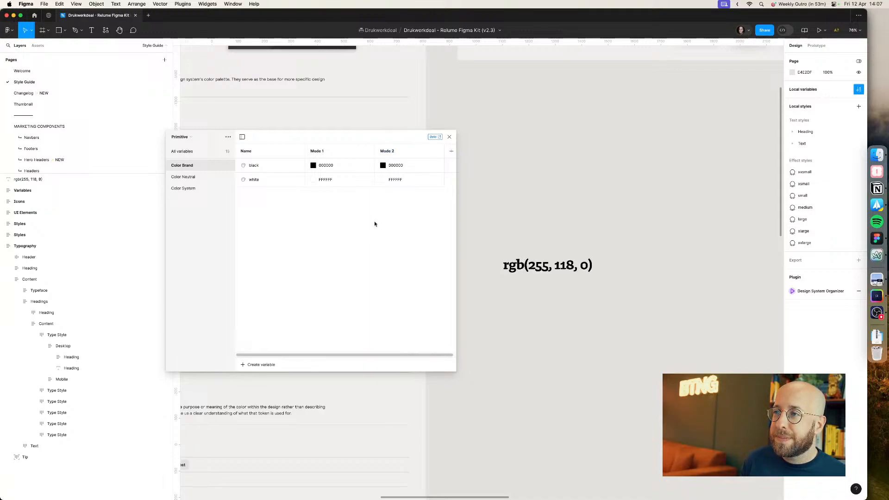
pyautogui.rightClick(407, 153)
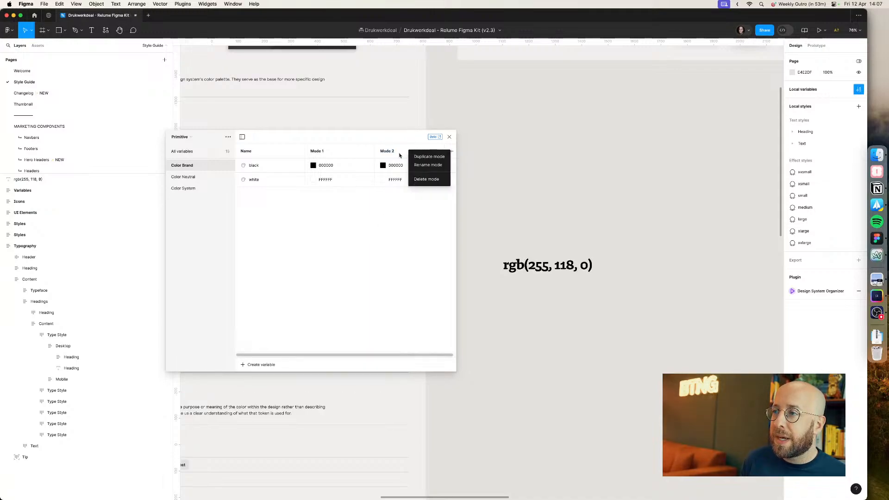
pyautogui.click(416, 185)
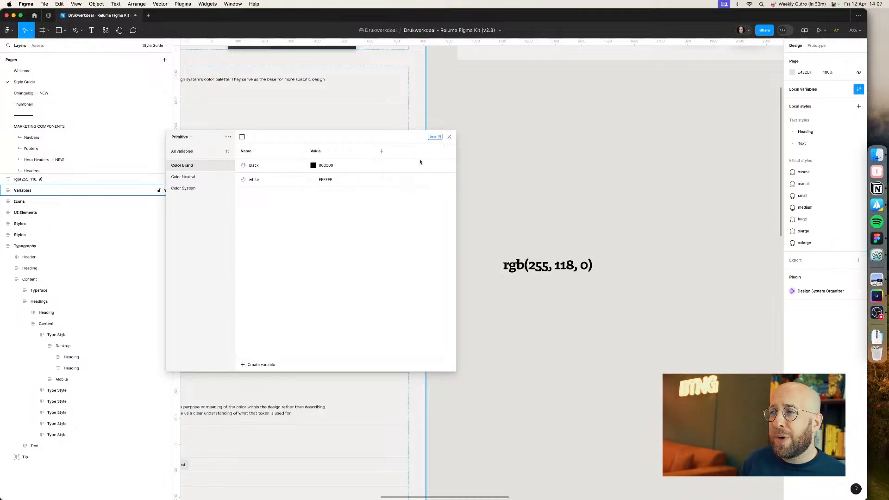
# Step: Create a new colour variable named Brand-500 in the Color Brand group
pyautogui.click(253, 365)
pyautogui.click(255, 381)
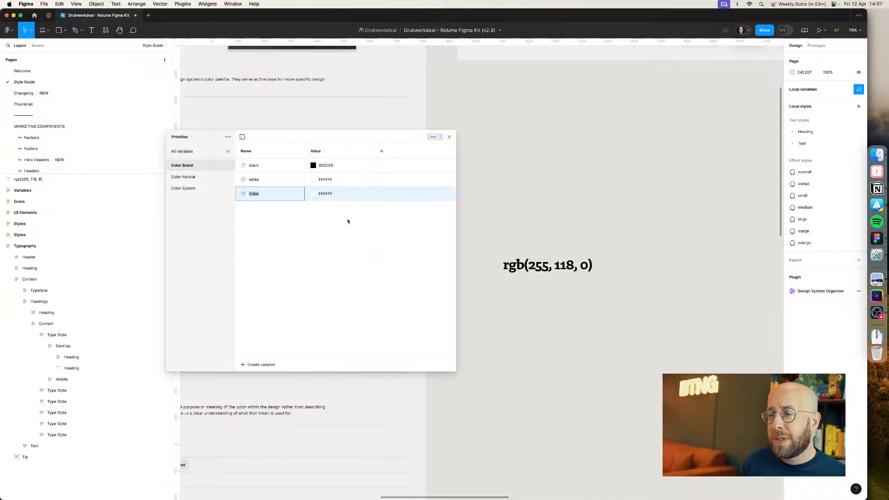
pyautogui.write('O')
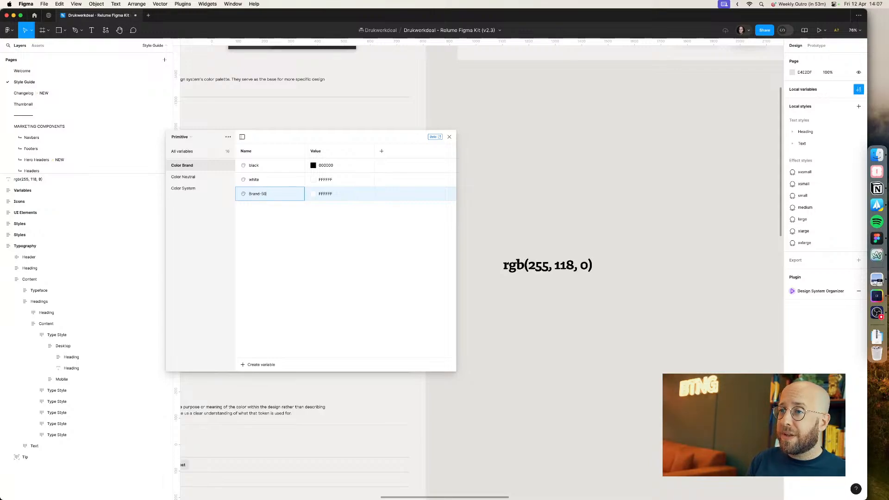
# Step: Set Brand-500's colour value to RGB 255, 118, 0
pyautogui.doubleClick(332, 198)
pyautogui.write('rgb(255, 118, 0)')
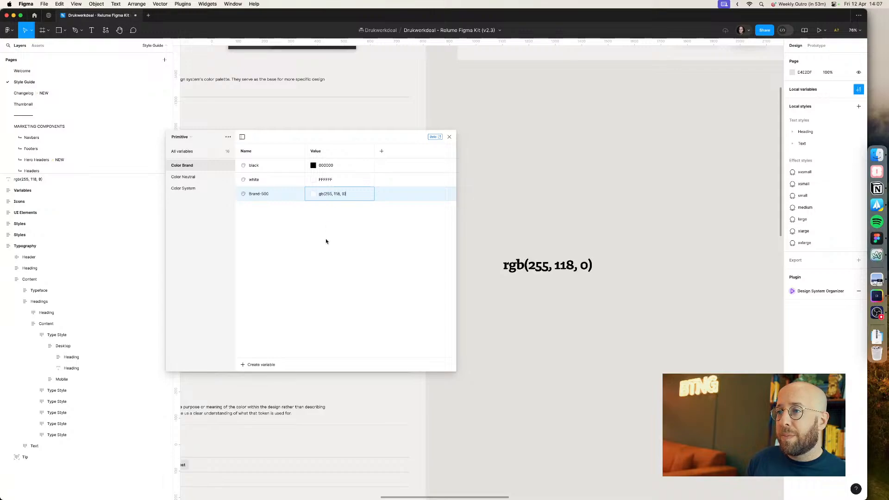
pyautogui.click(312, 193)
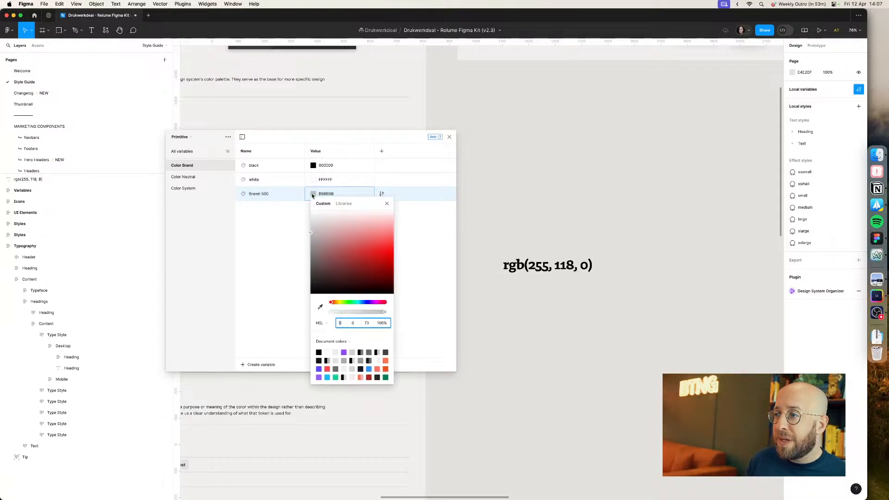
pyautogui.click(328, 324)
pyautogui.click(333, 309)
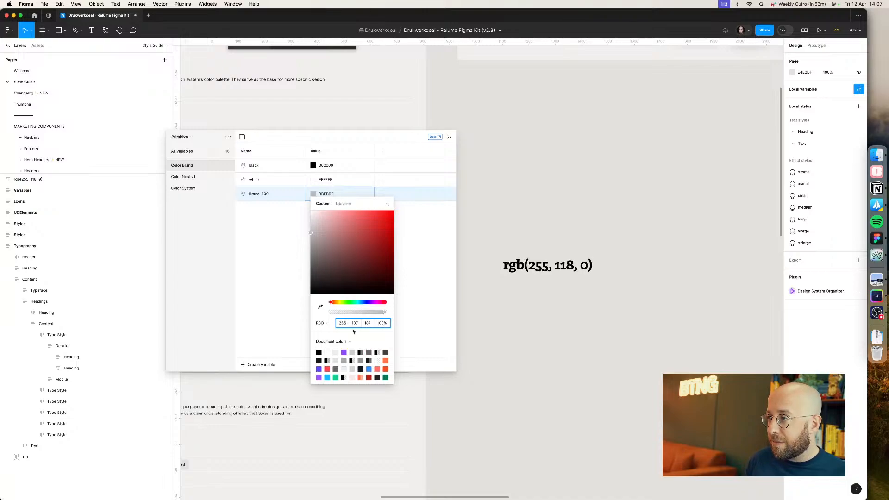
pyautogui.press('Tab')
pyautogui.write('118')
pyautogui.press('Tab')
pyautogui.write('0')
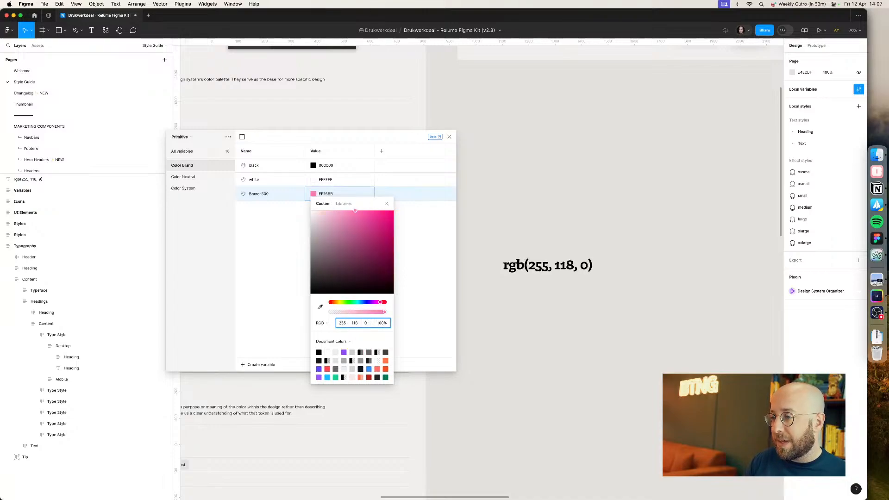
pyautogui.press('Return')
# Step: Switch the colour picker's format to Hex and close the picker
pyautogui.click(329, 323)
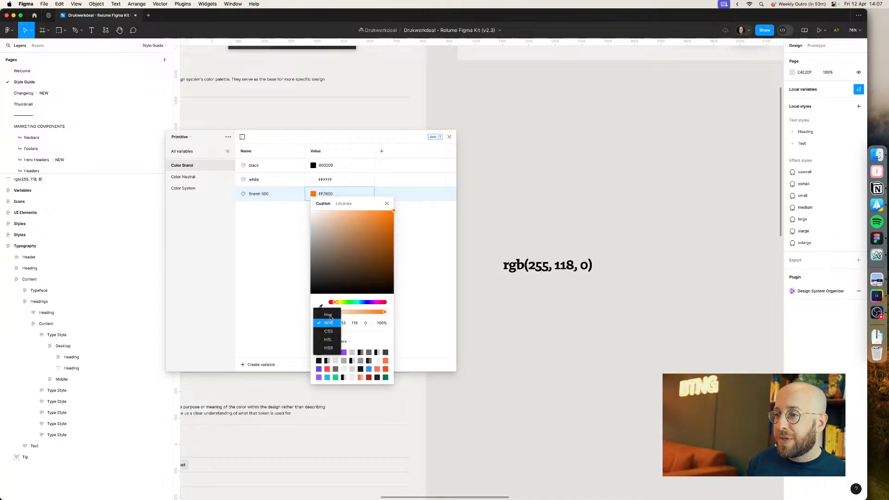
pyautogui.click(332, 316)
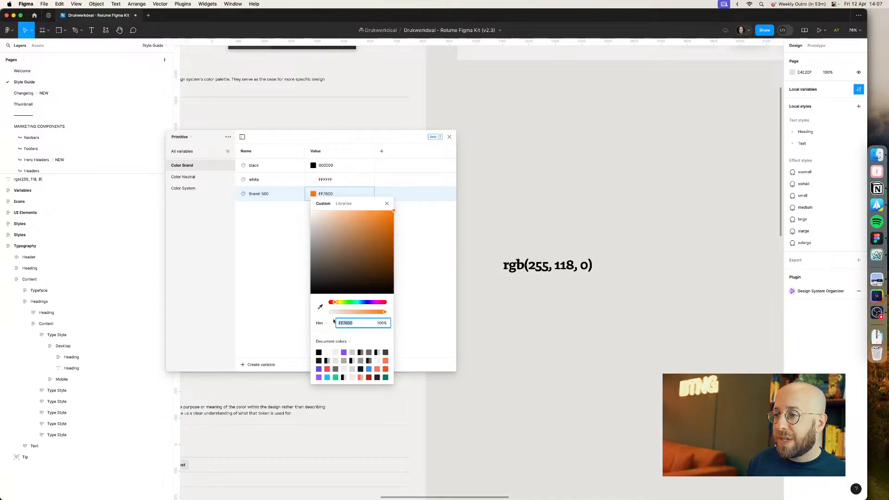
pyautogui.click(260, 292)
# Step: Switch to the Arc browser and search Google for "radius color" in a new tab
pyautogui.press('super+Tab')
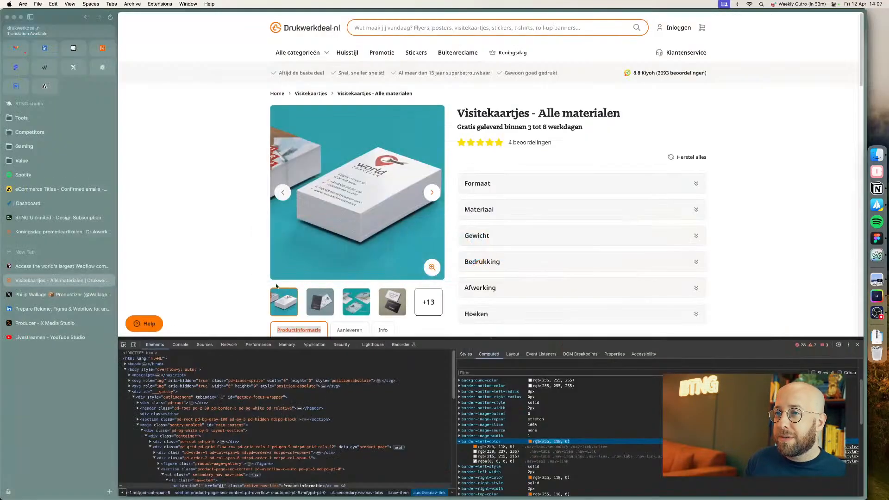
pyautogui.press('super+t')
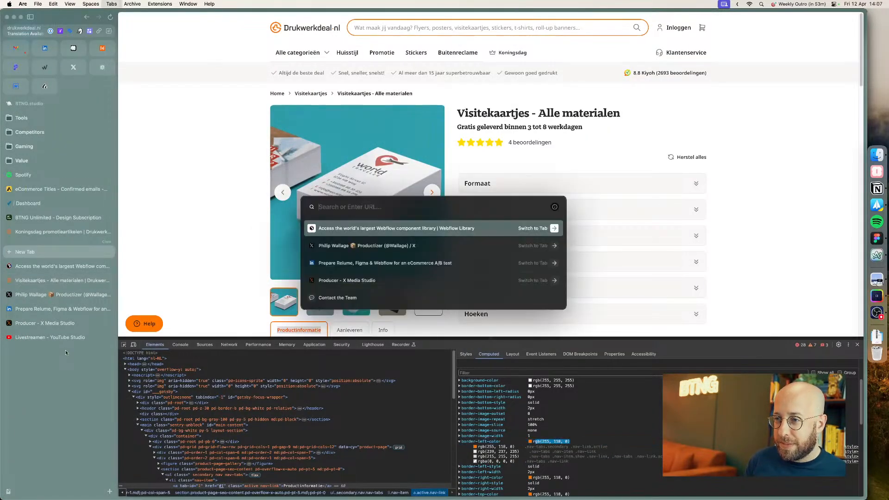
pyautogui.write('ra')
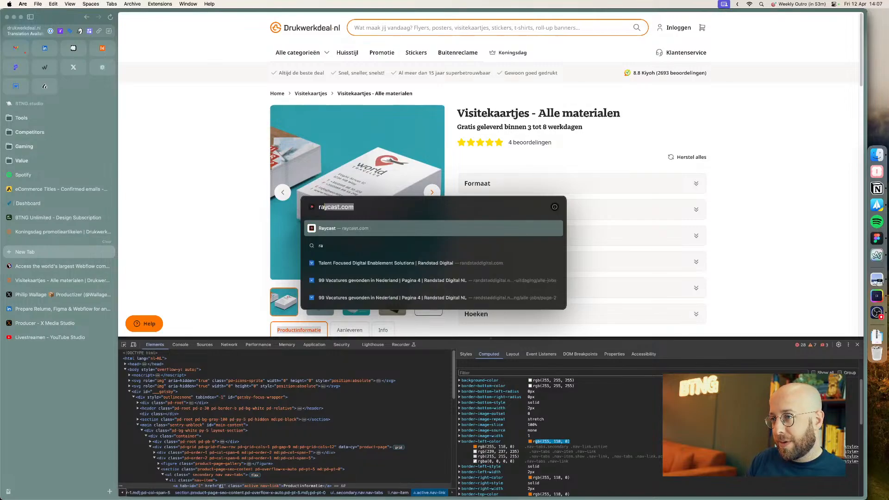
pyautogui.write('dius color')
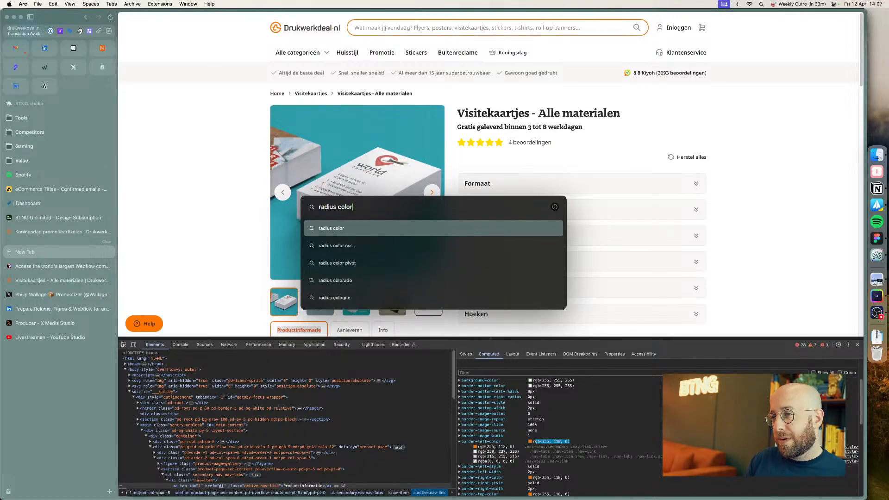
pyautogui.press('Return')
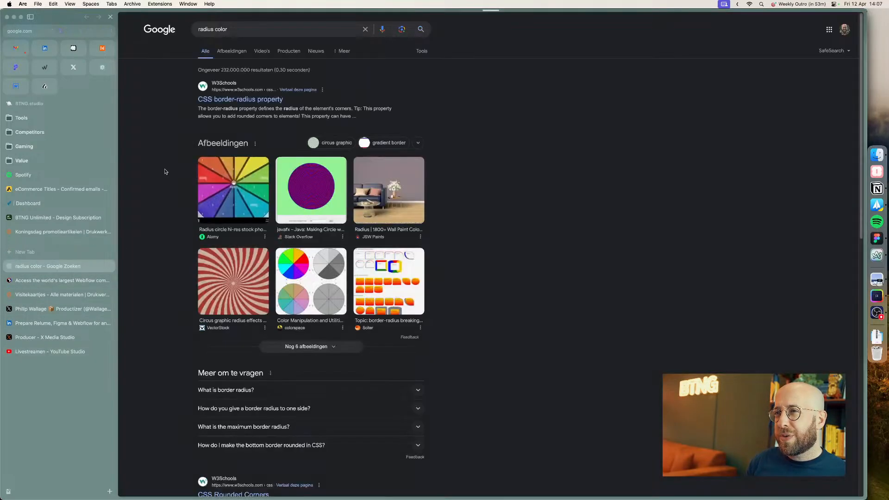
# Step: Correct the search to "radux color" and open the Radix Colors result
pyautogui.doubleClick(207, 29)
pyautogui.write('radux')
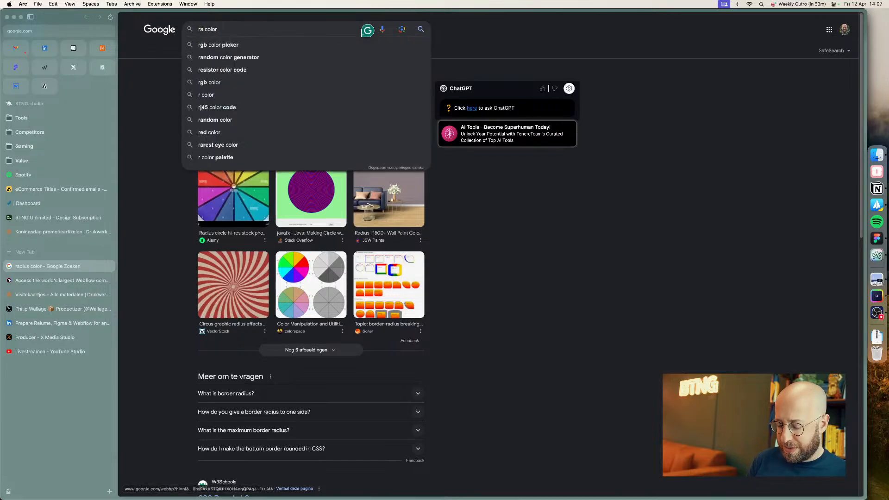
pyautogui.press('Return')
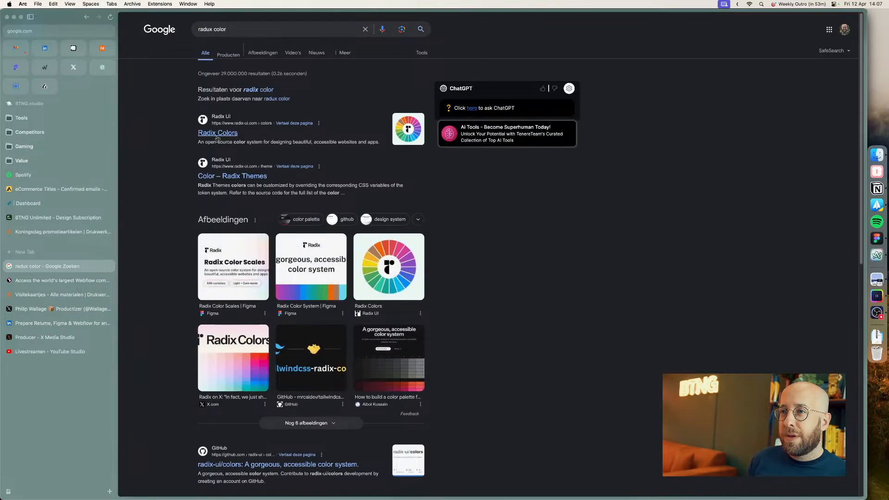
pyautogui.click(217, 133)
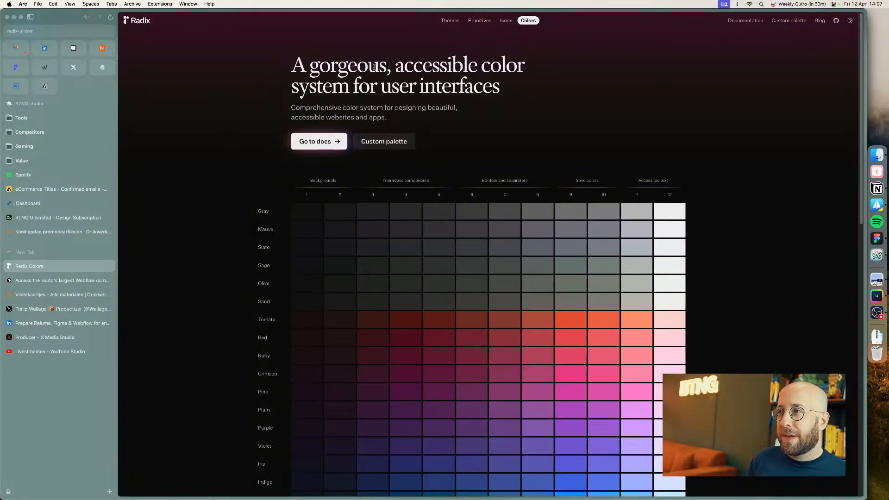
# Step: Go back, search for "radix color theme" and open the Color – Radix Themes page
pyautogui.click(87, 19)
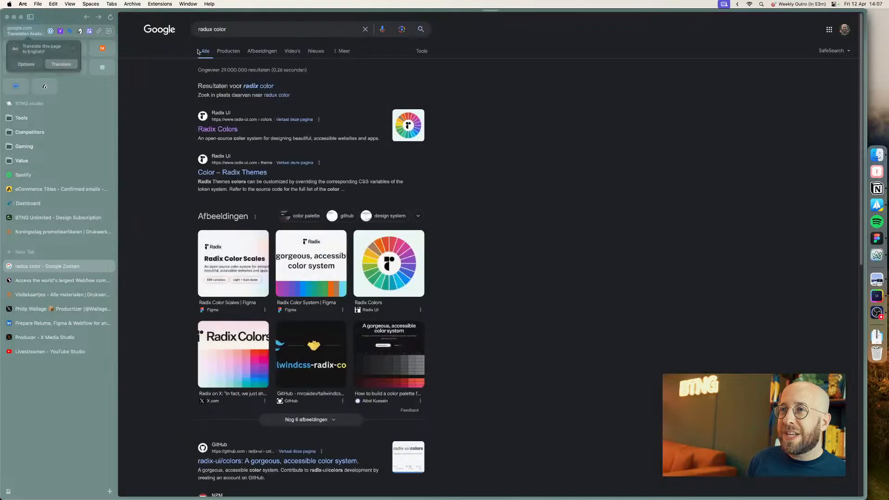
pyautogui.click(208, 31)
pyautogui.press('BackSpace')
pyautogui.write('ix')
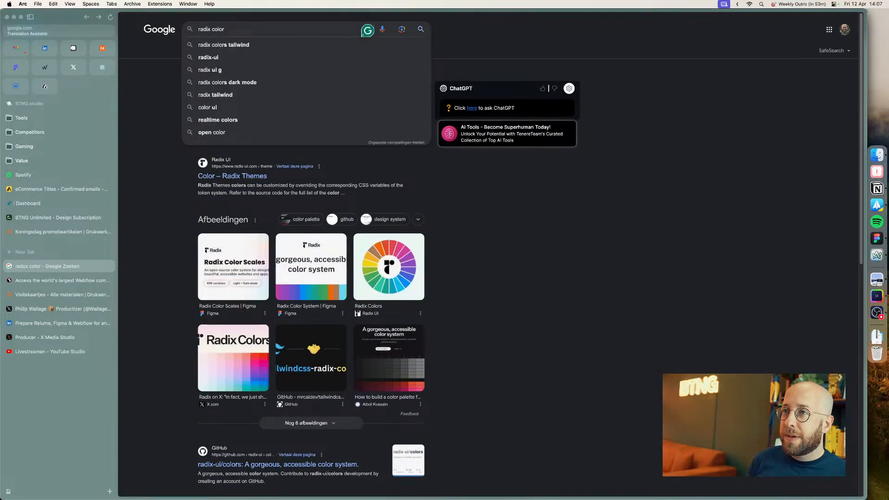
pyautogui.write(' color theme')
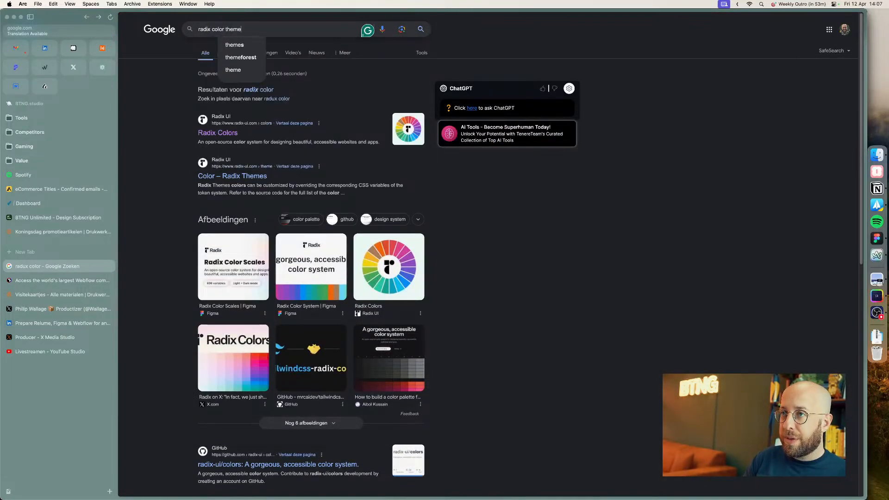
pyautogui.press('Return')
pyautogui.click(231, 107)
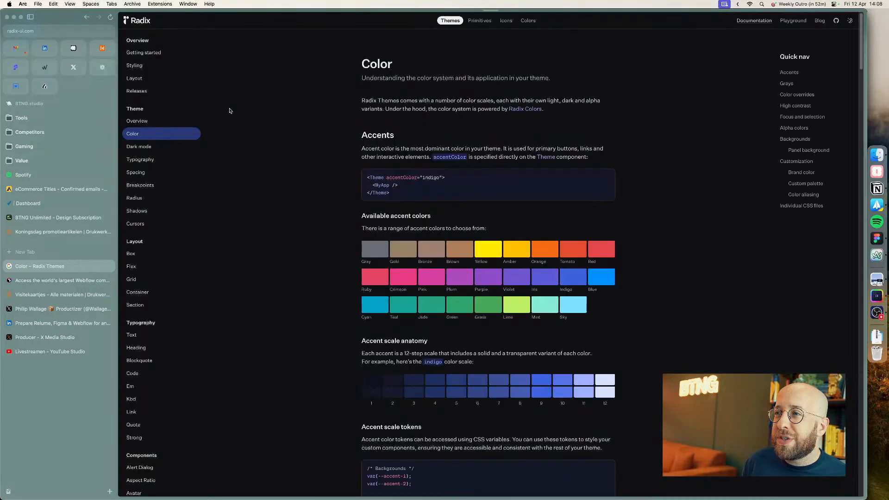
# Step: Open the radix-ui/colors GitHub repository and the Radix colour palette article in new tabs and browse them
pyautogui.click(87, 17)
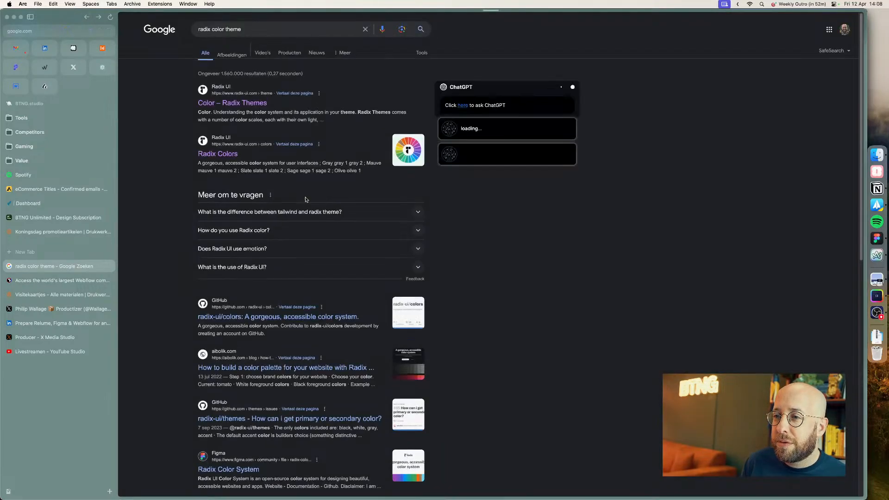
pyautogui.keyDown('super'); pyautogui.click(265, 318); pyautogui.keyUp('super')
pyautogui.keyDown('super'); pyautogui.click(259, 369); pyautogui.keyUp('super')
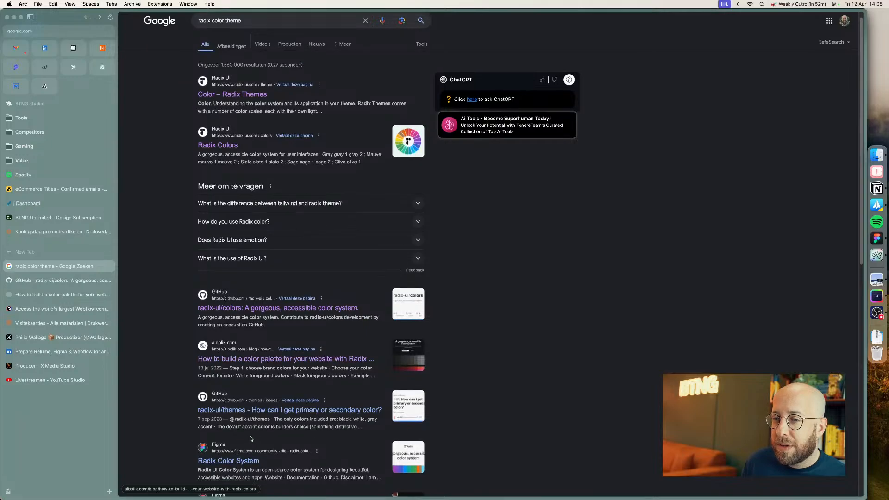
pyautogui.hotkey('ctrl', 'Tab')
pyautogui.click(62, 284)
pyautogui.click(63, 296)
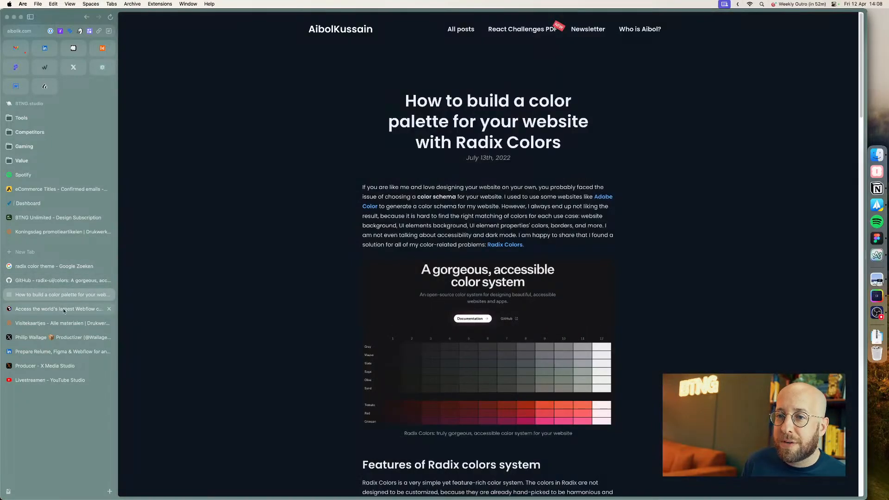
pyautogui.click(65, 310)
pyautogui.click(68, 295)
pyautogui.click(66, 283)
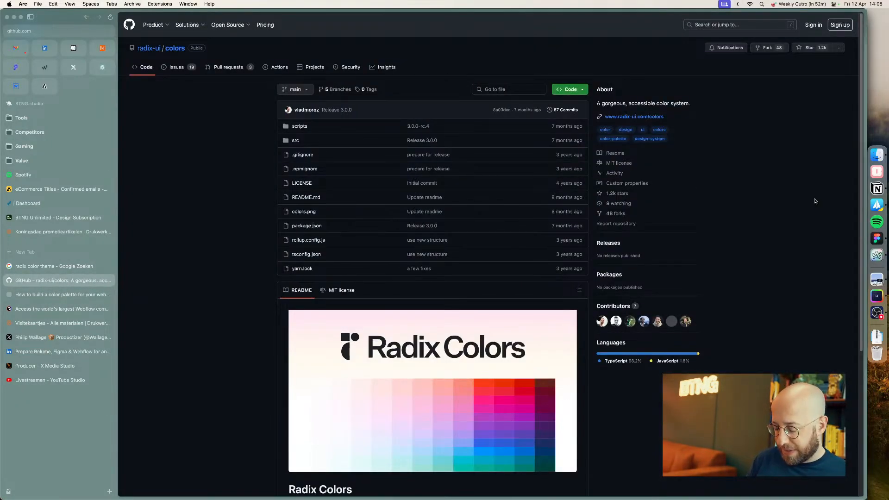
# Step: Open Google Chrome and go to radix-ui.com/colors/custom
pyautogui.press('super+space')
pyautogui.write('chro')
pyautogui.press('Return')
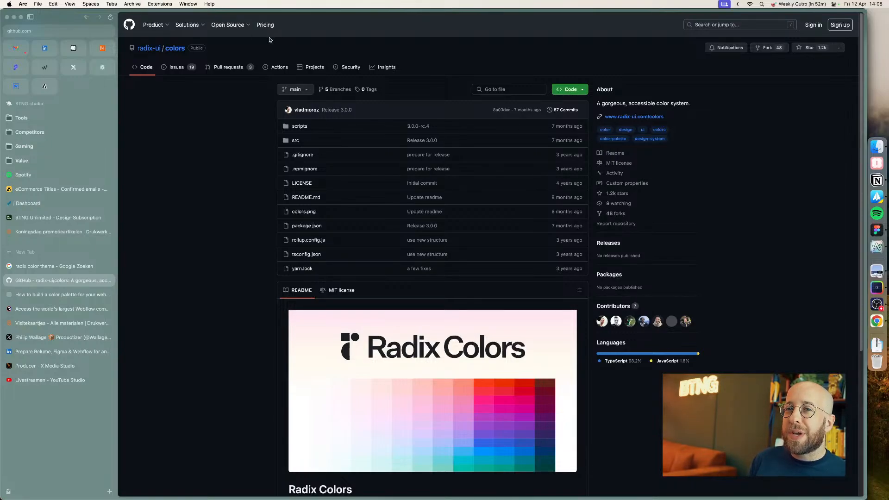
pyautogui.click(881, 325)
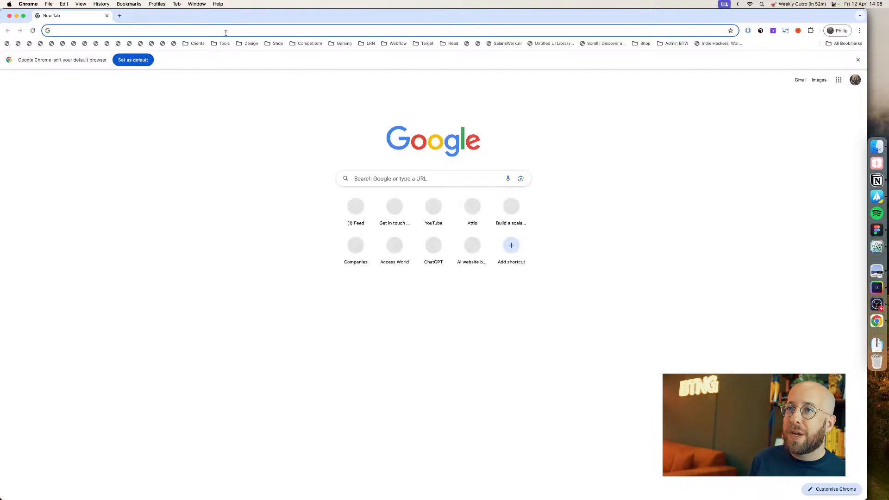
pyautogui.click(224, 30)
pyautogui.write('radix-ui.com/colors/custom')
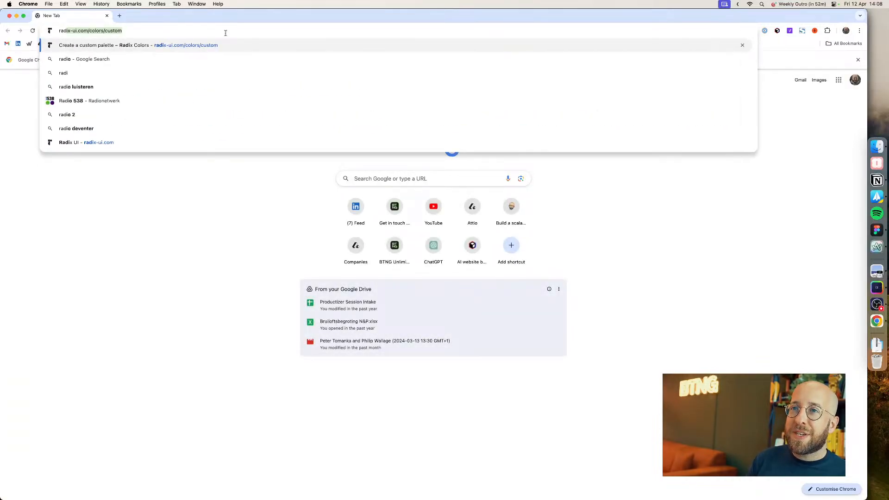
pyautogui.press('Return')
pyautogui.moveTo(212, 16); pyautogui.dragTo(357, 91)
pyautogui.click(331, 108)
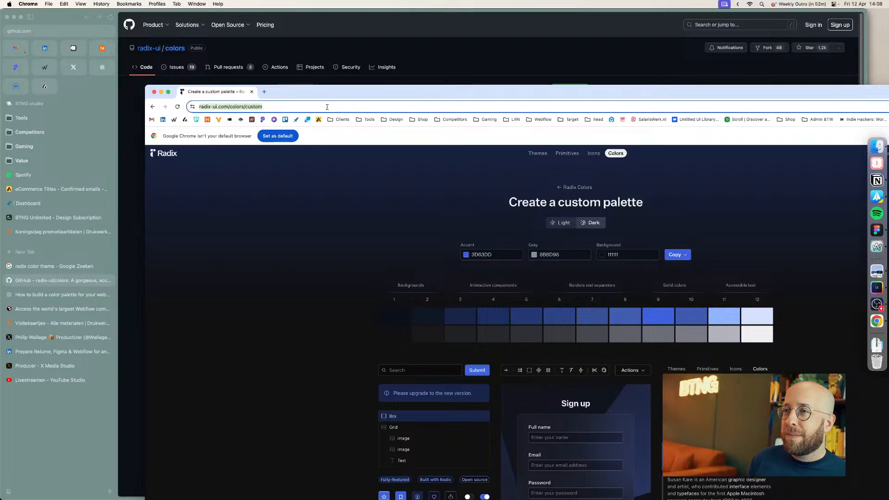
pyautogui.press('BackSpace')
pyautogui.click(75, 92)
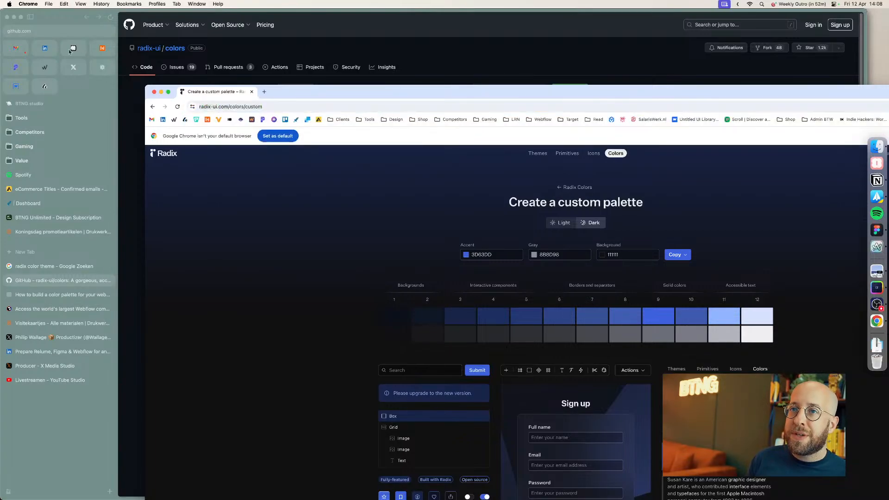
# Step: Open the Radix custom palette page at radix-ui.com/colors/custom in the Arc tab
pyautogui.click(37, 31)
pyautogui.write('https://www.radix-ui.com/colors/customFF7600')
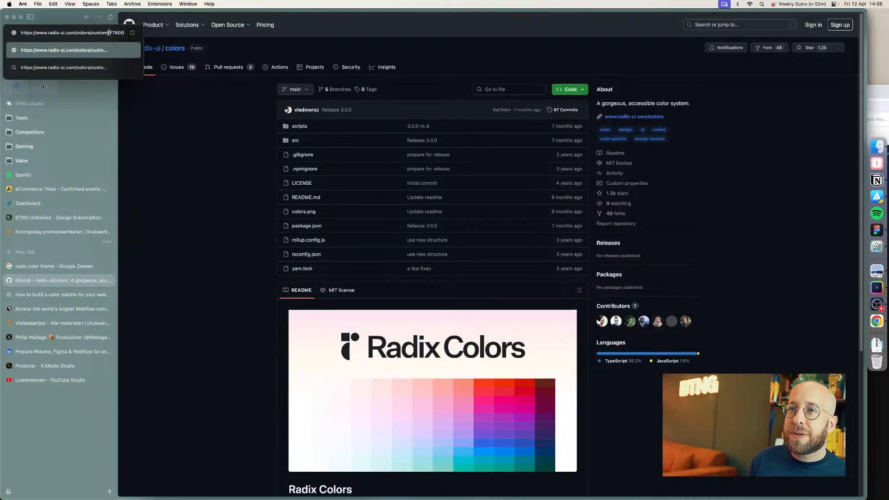
pyautogui.moveTo(109, 32); pyautogui.dragTo(169, 43)
pyautogui.press('super+x')
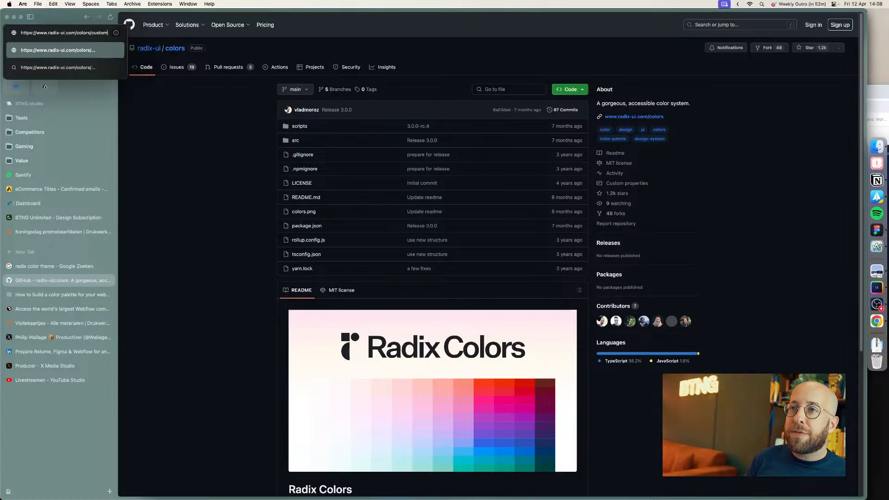
pyautogui.press('Return')
# Step: Switch the custom palette to Light and set its accent colour to FF7600
pyautogui.click(410, 121)
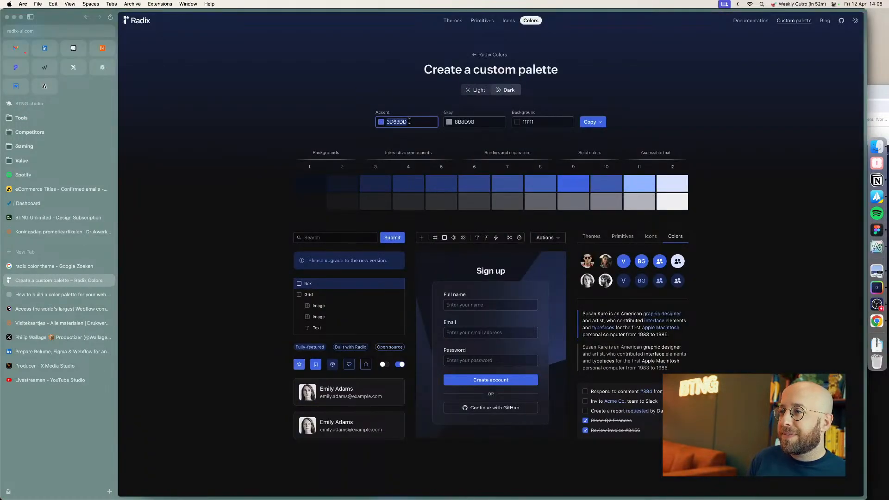
pyautogui.press('super+v')
pyautogui.click(474, 91)
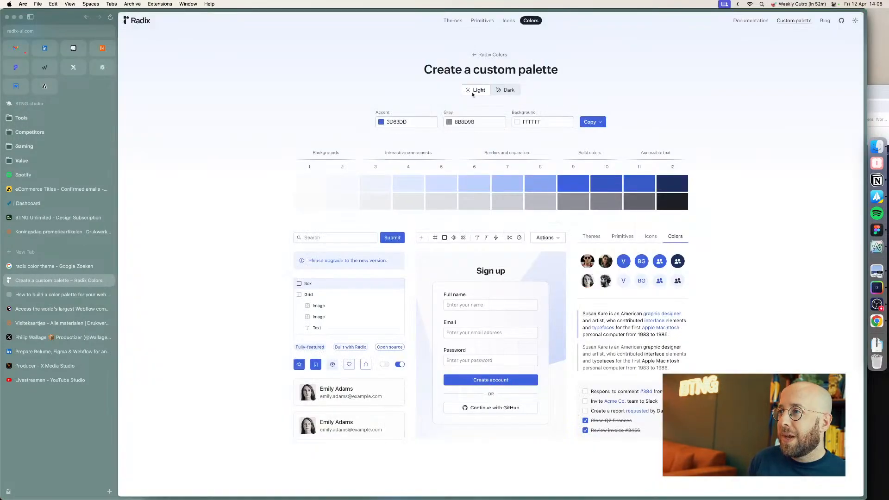
pyautogui.doubleClick(413, 121)
pyautogui.press('BackSpace')
pyautogui.press('super+v')
pyautogui.press('Tab')
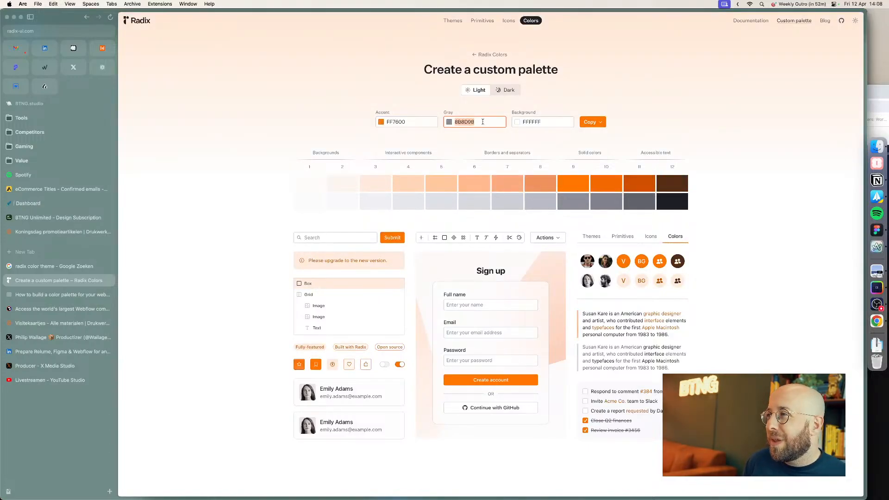
pyautogui.click(617, 94)
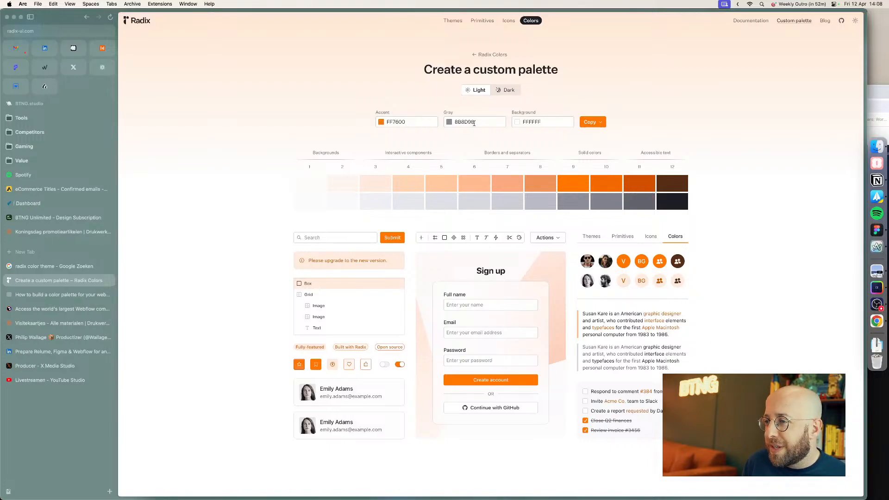
# Step: Browse the Drukwerkdeal Koningsdag and business-card pages and inspect their elements and computed styles in the developer tools
pyautogui.click(38, 232)
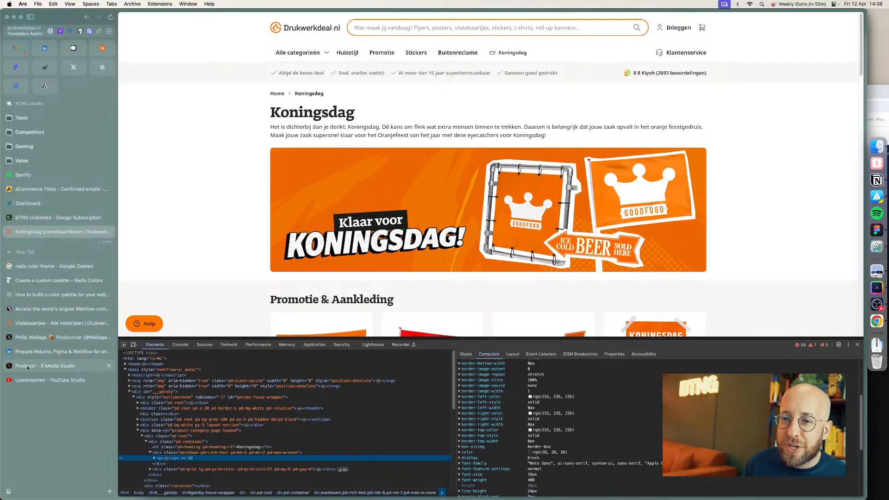
pyautogui.click(51, 324)
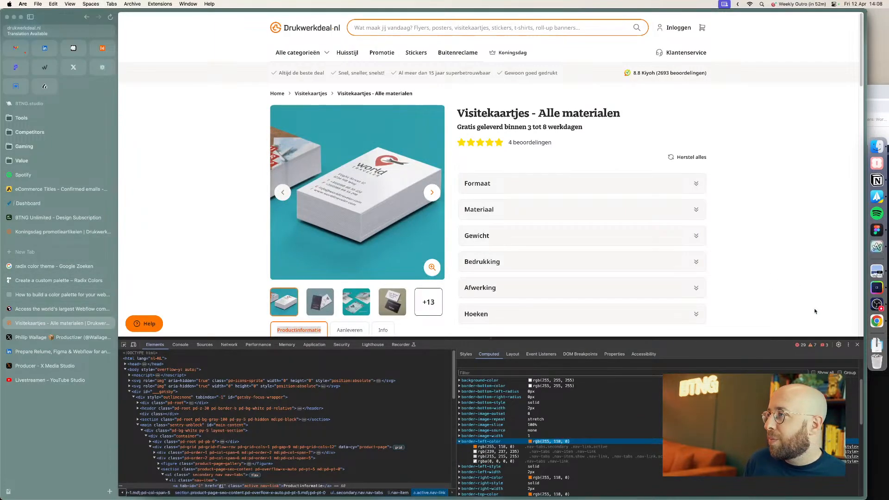
pyautogui.click(858, 345)
pyautogui.scroll(-4, 788, 274)
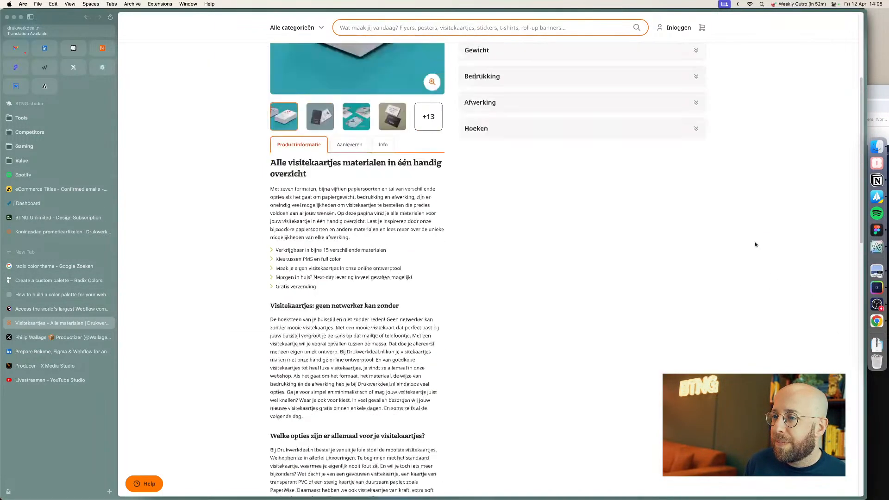
pyautogui.scroll(4, 746, 167)
pyautogui.rightClick(746, 74)
pyautogui.click(759, 178)
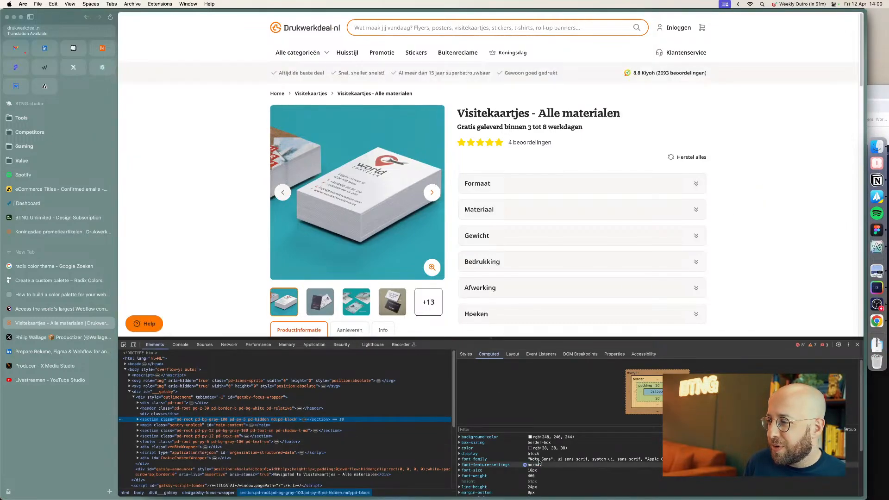
pyautogui.click(138, 420)
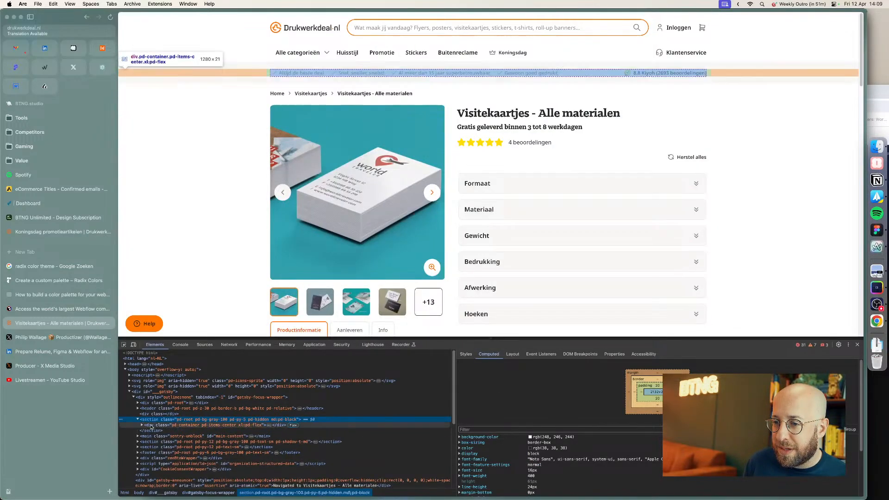
pyautogui.click(153, 426)
pyautogui.click(141, 425)
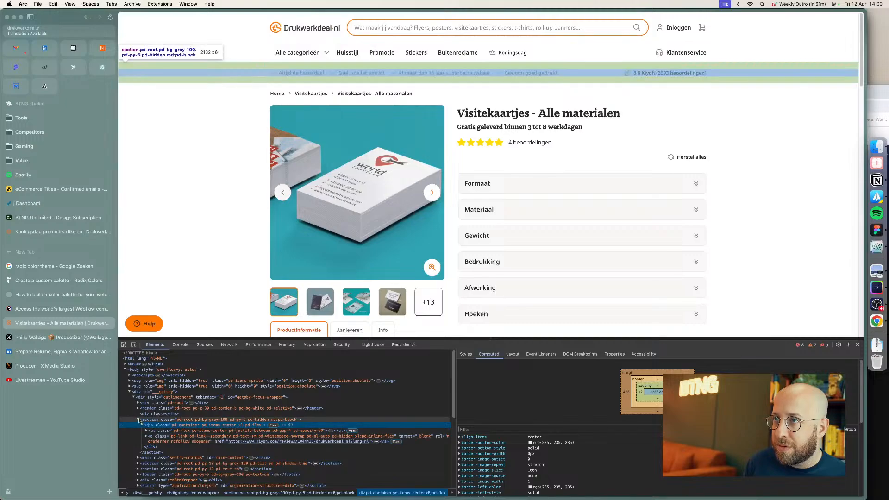
pyautogui.click(157, 420)
pyautogui.click(138, 419)
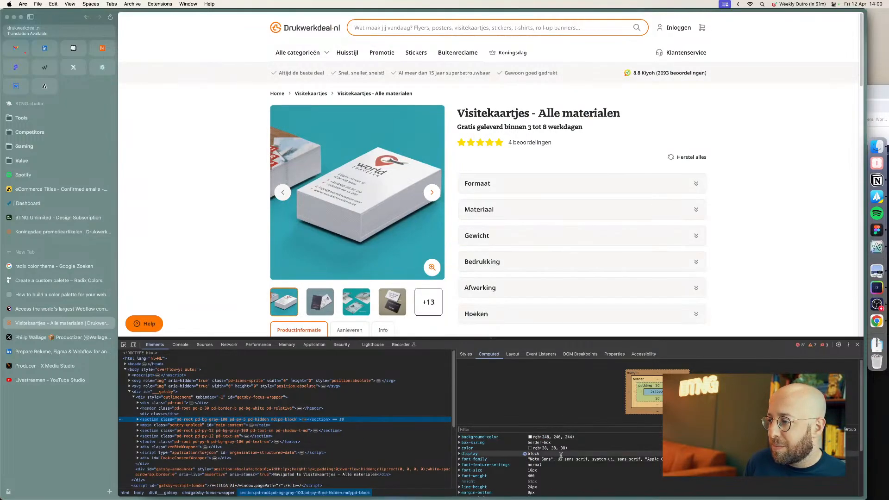
pyautogui.scroll(-3, 532, 464)
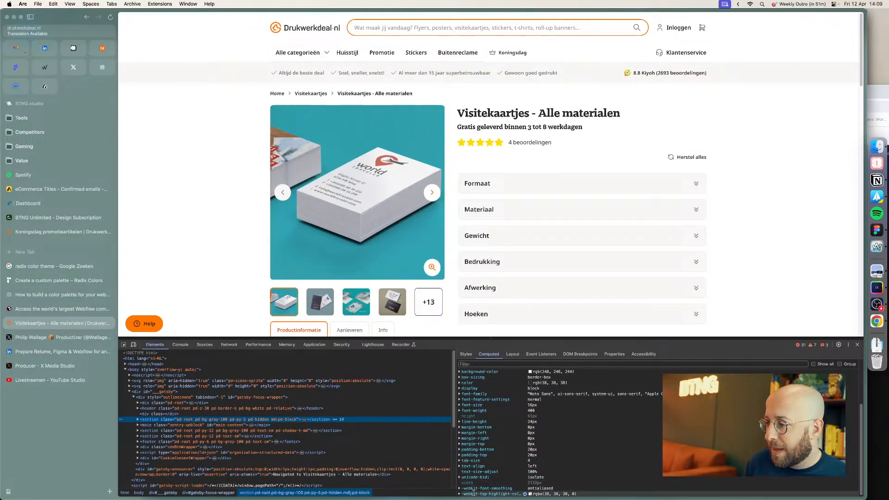
pyautogui.moveTo(510, 339); pyautogui.dragTo(511, 270)
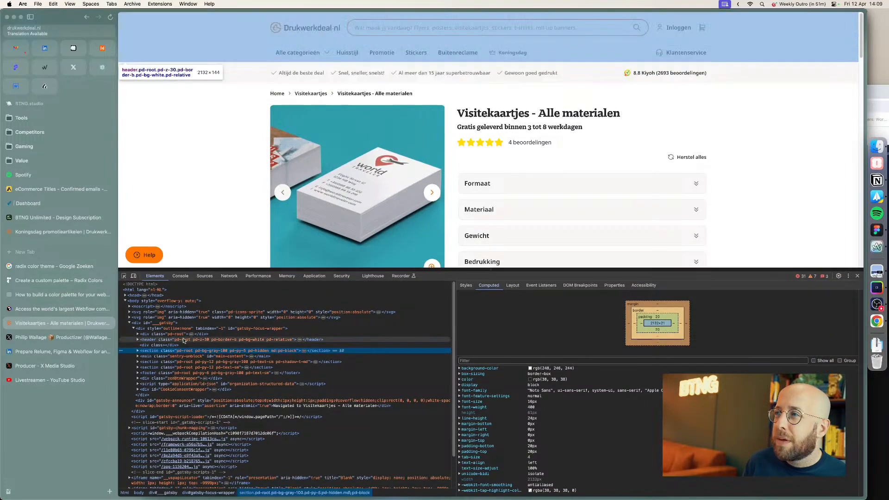
# Step: Inspect the Formaat accordion heading on the business-card page and examine its text colour styles
pyautogui.rightClick(631, 184)
pyautogui.click(631, 293)
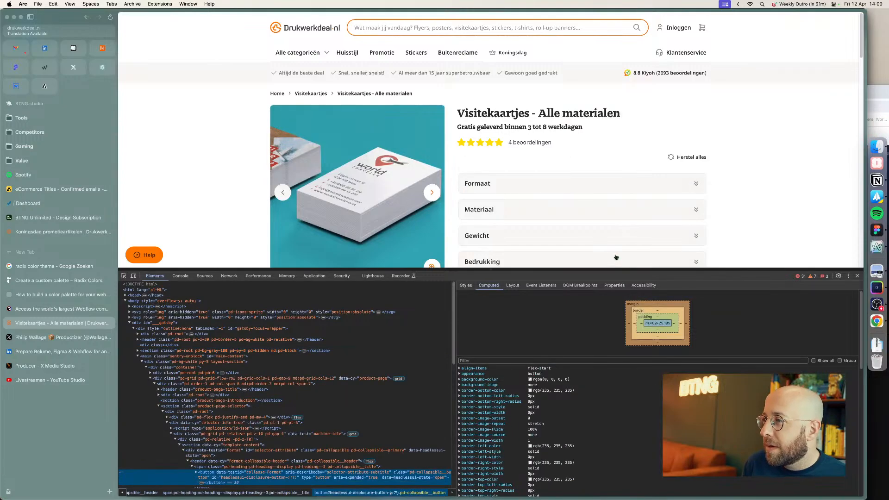
pyautogui.click(202, 462)
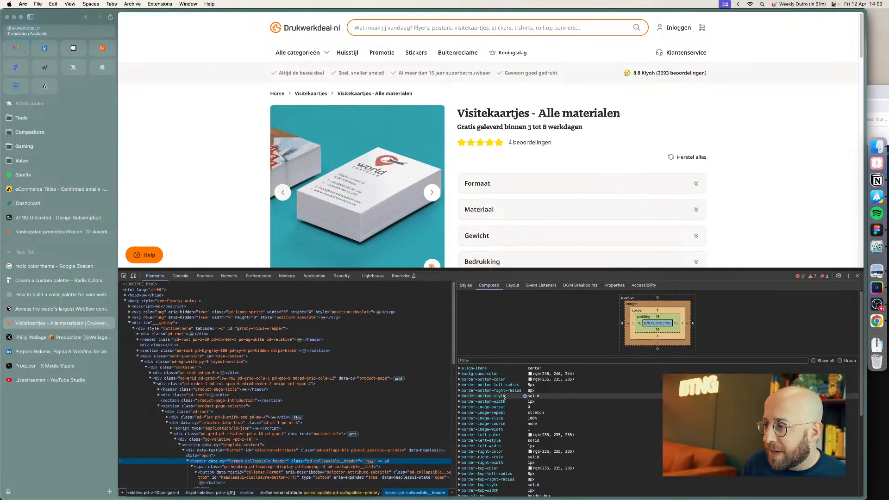
pyautogui.scroll(-3, 505, 401)
pyautogui.scroll(-2, 505, 402)
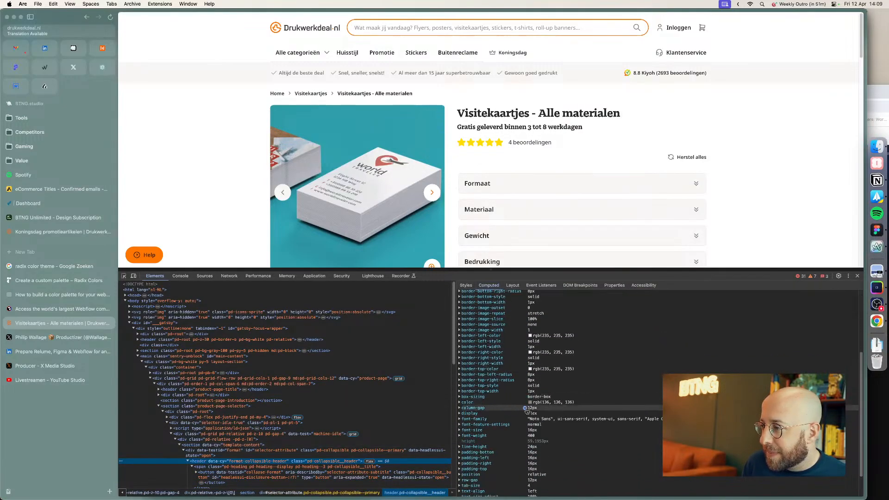
pyautogui.click(461, 402)
pyautogui.click(489, 422)
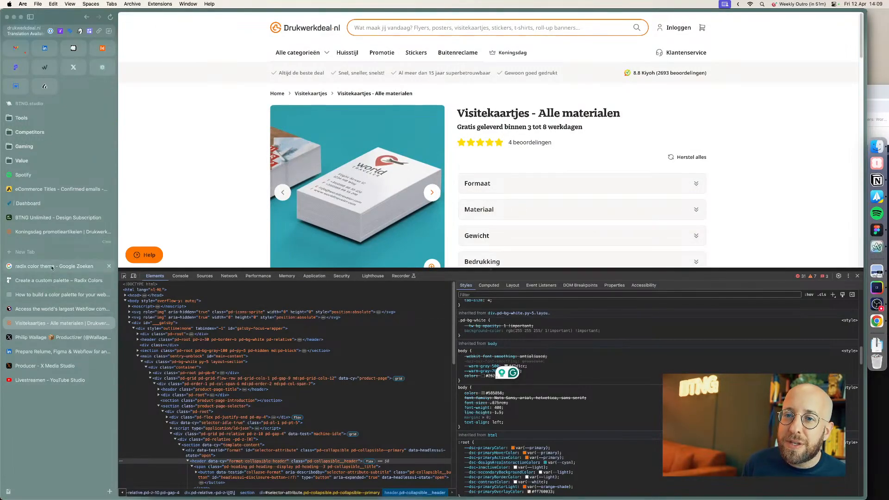
# Step: Close the Google search tab and set the custom palette's gray colour to 958373
pyautogui.click(50, 266)
pyautogui.press('super+w')
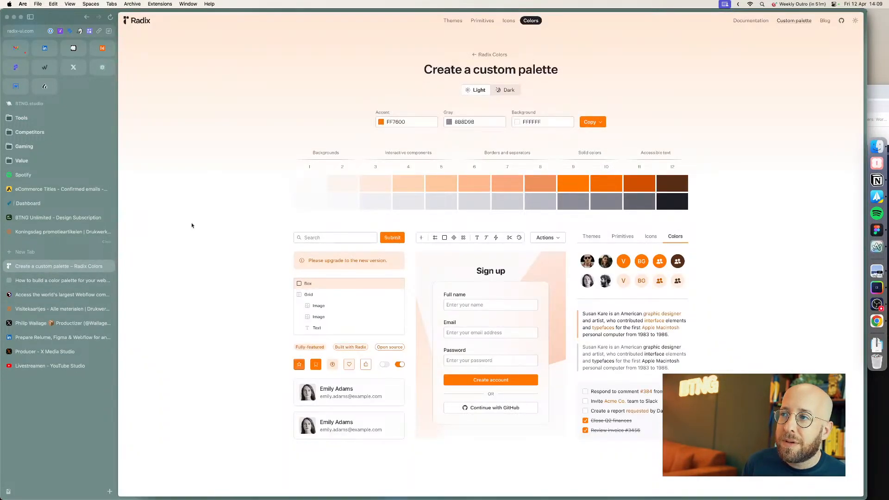
pyautogui.click(457, 122)
pyautogui.press('super+a')
pyautogui.press('super+v')
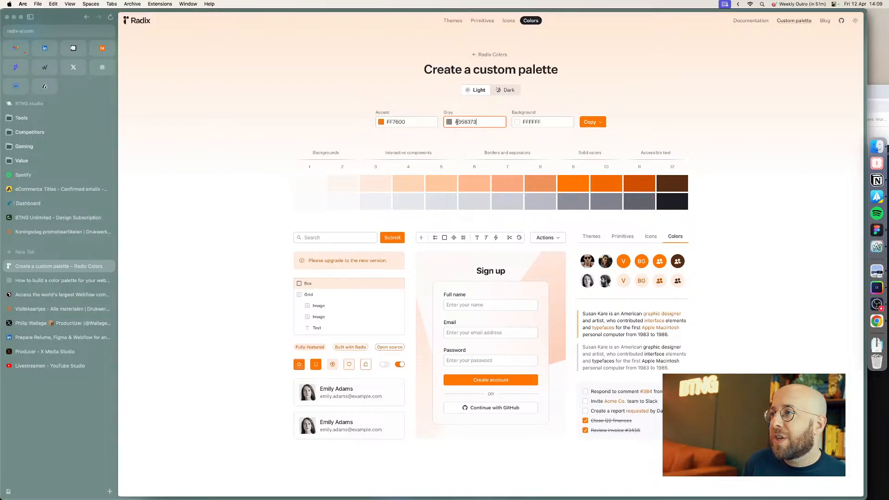
pyautogui.click(485, 106)
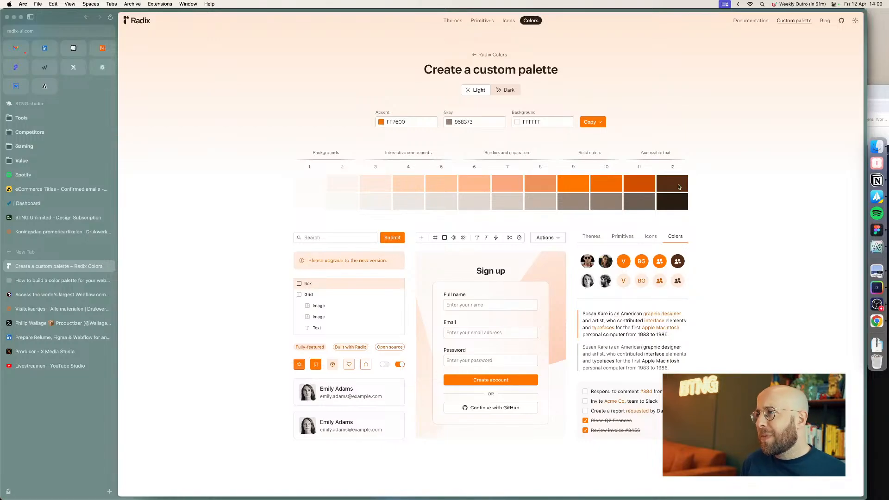
# Step: Copy the palette as an SVG object and paste it into the Figma style guide
pyautogui.click(592, 122)
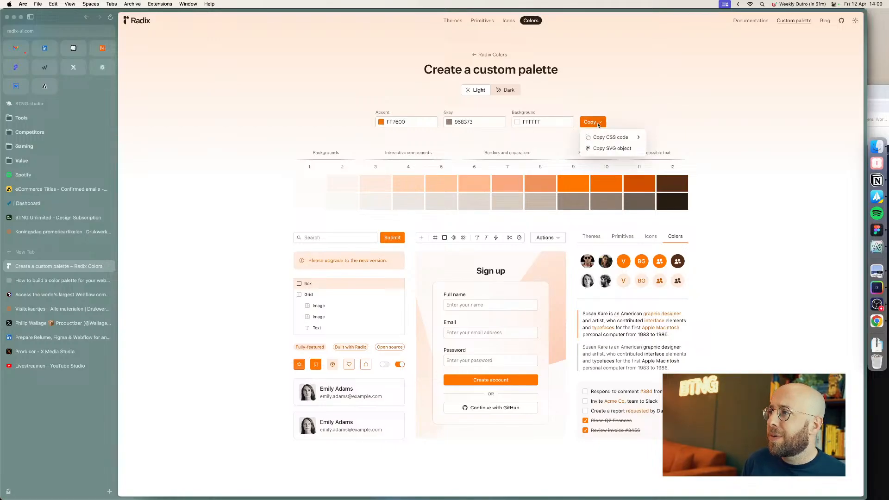
pyautogui.click(617, 147)
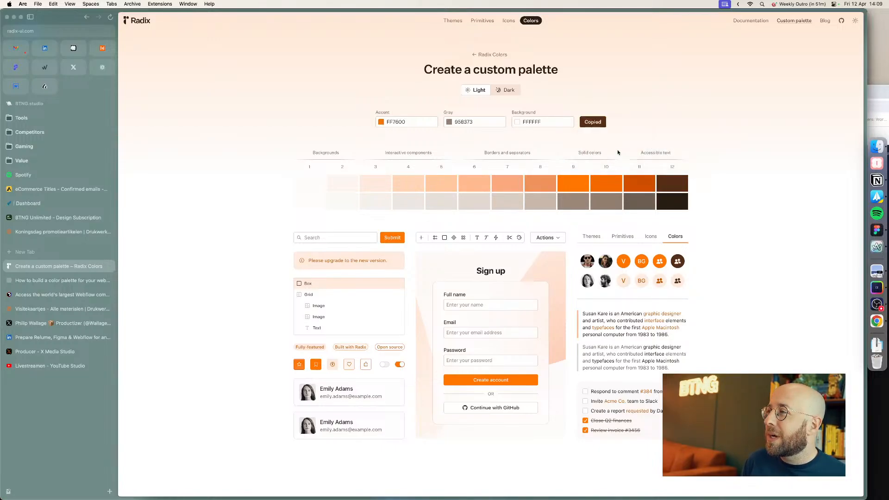
pyautogui.click(876, 231)
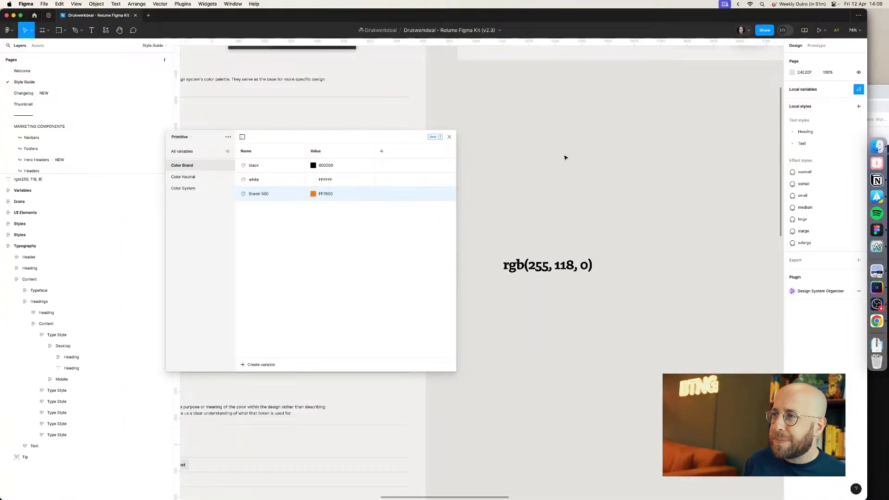
pyautogui.press('super+v')
# Step: Move the pasted palette below the rgb(255, 118, 0) label
pyautogui.scroll(-5, 532, 180)
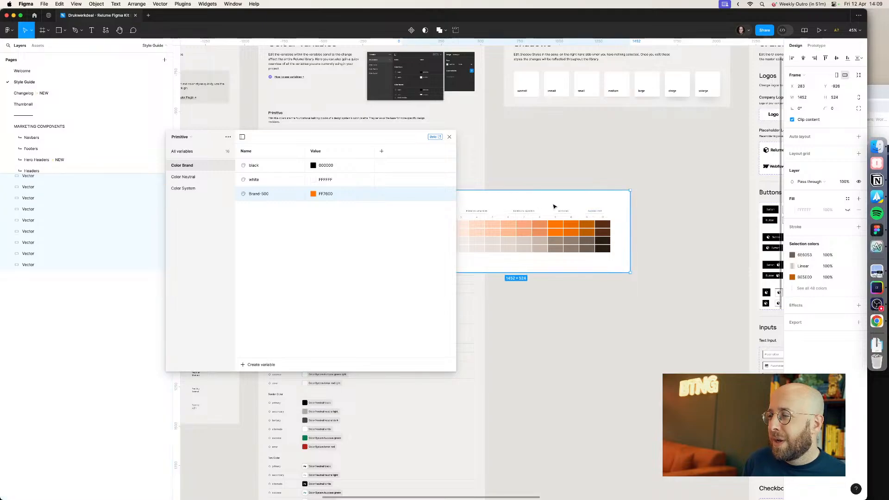
pyautogui.moveTo(533, 203); pyautogui.dragTo(622, 257)
pyautogui.scroll(3, 624, 234)
pyautogui.click(593, 204)
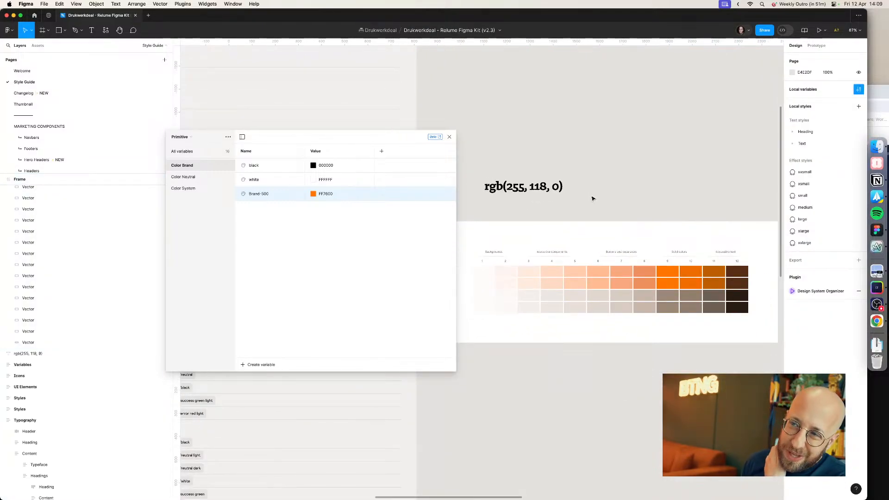
# Step: Inspect the solid orange swatch and browse the Color Brand, Color Neutral and Color System variable collections
pyautogui.click(676, 277)
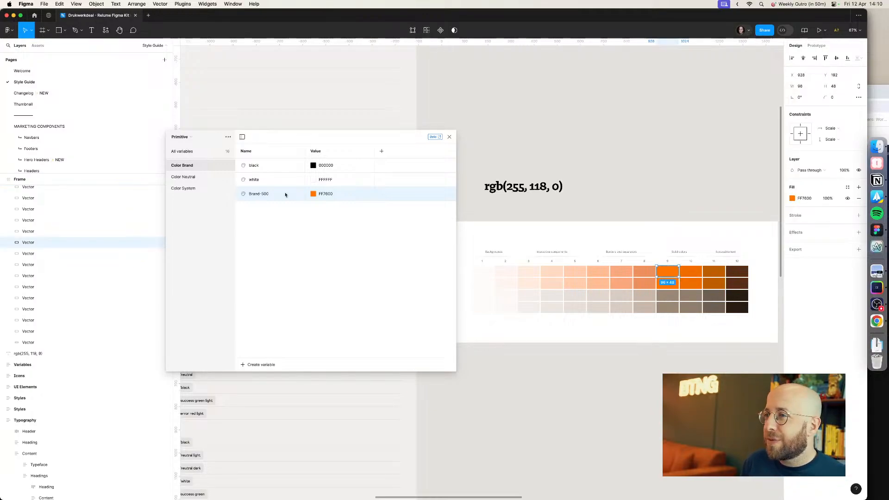
pyautogui.doubleClick(260, 195)
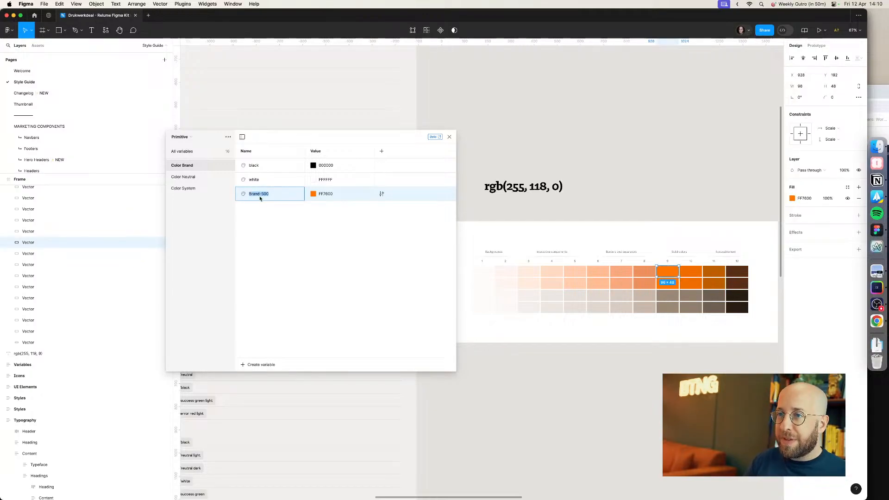
pyautogui.click(187, 176)
pyautogui.click(185, 188)
pyautogui.click(185, 177)
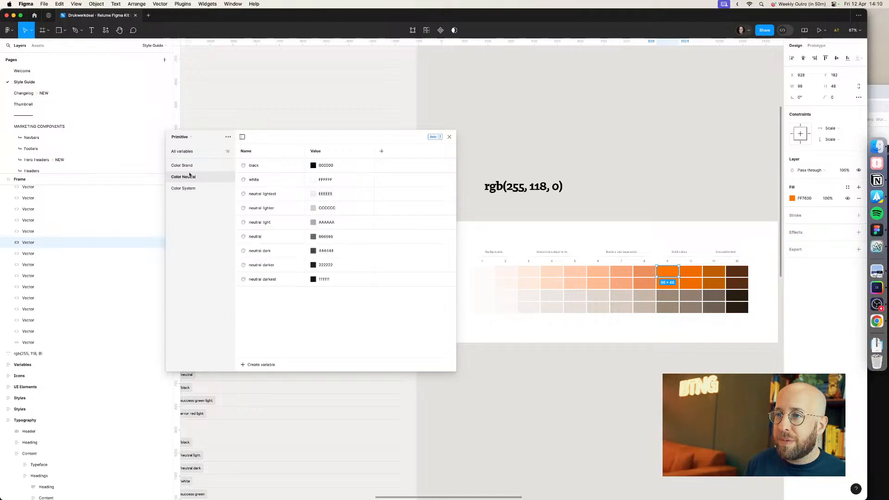
pyautogui.click(185, 165)
# Step: Rename the Brand-500 colour variable to brand100
pyautogui.click(483, 273)
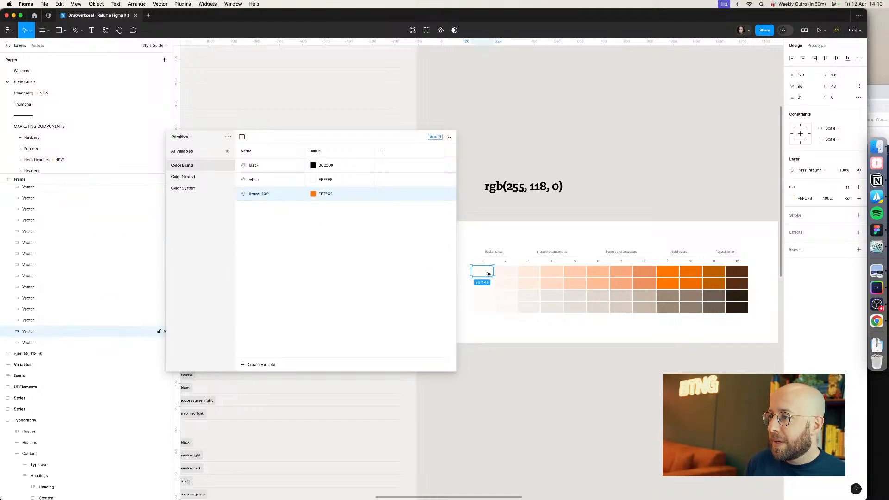
pyautogui.doubleClick(259, 194)
pyautogui.write('brand')
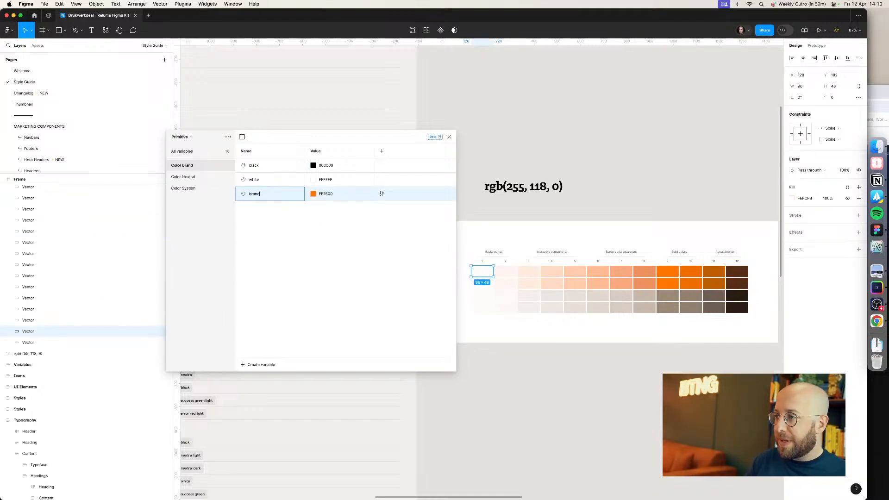
pyautogui.write('100')
pyautogui.press('Return')
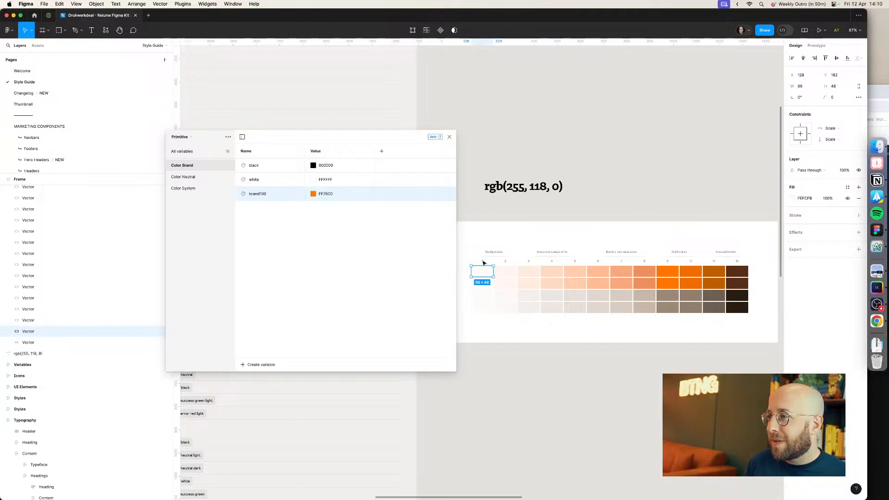
# Step: Rename the brand colour variable to brand25
pyautogui.doubleClick(482, 262)
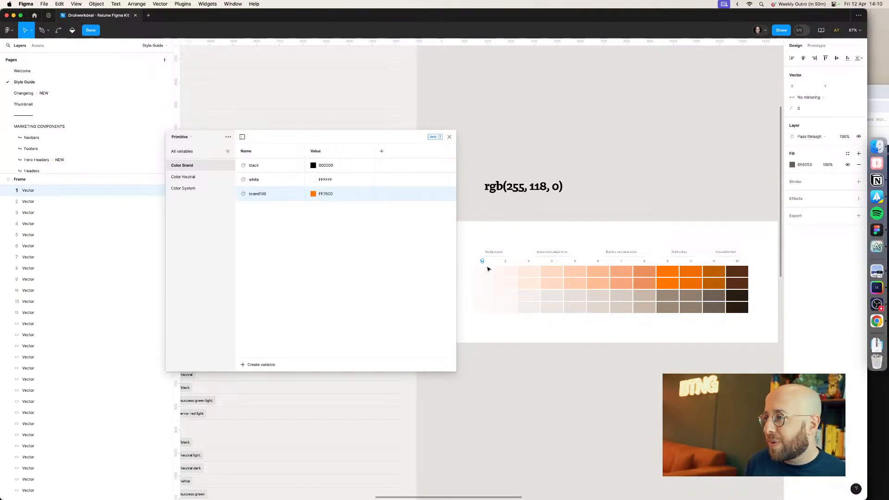
pyautogui.click(489, 270)
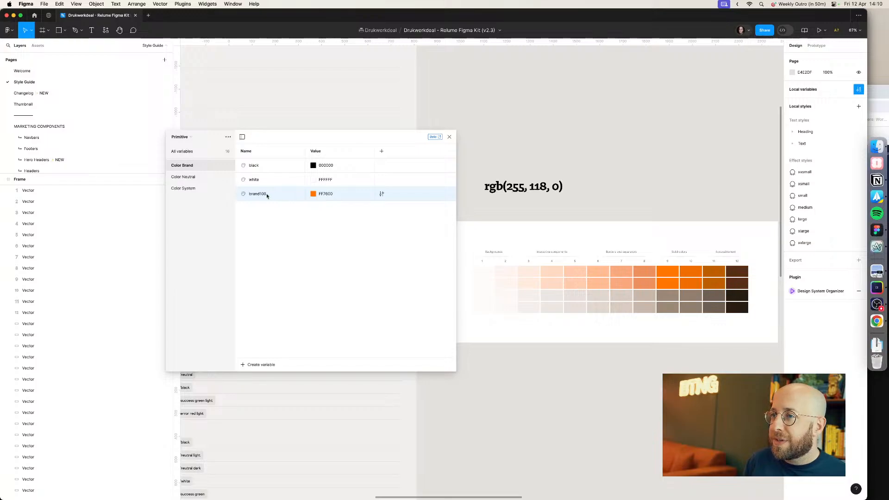
pyautogui.doubleClick(281, 197)
pyautogui.press('BackSpace')
pyautogui.press('BackSpace')
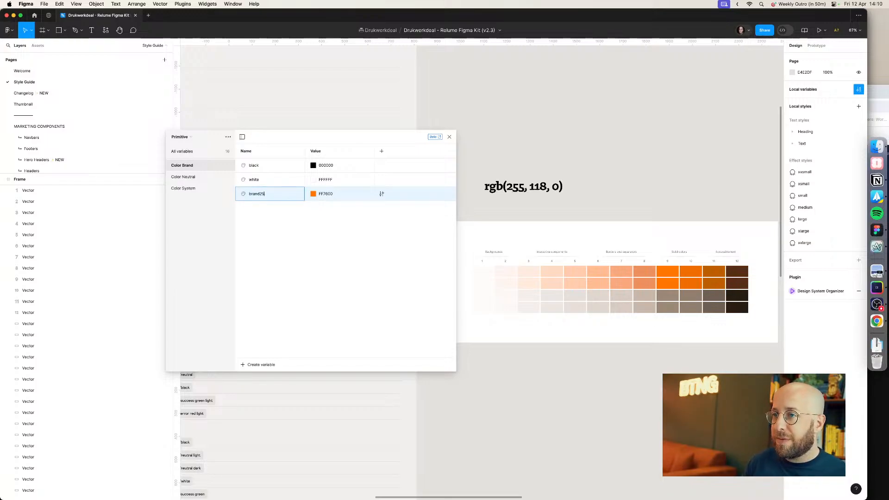
# Step: Create a new Color Brand variable named brand50 with the value FFF5F0
pyautogui.click(505, 271)
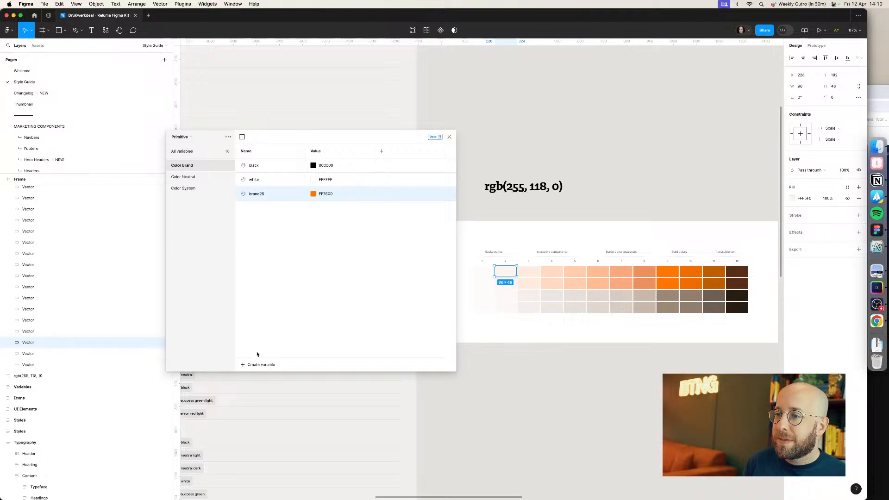
pyautogui.click(260, 364)
pyautogui.click(259, 376)
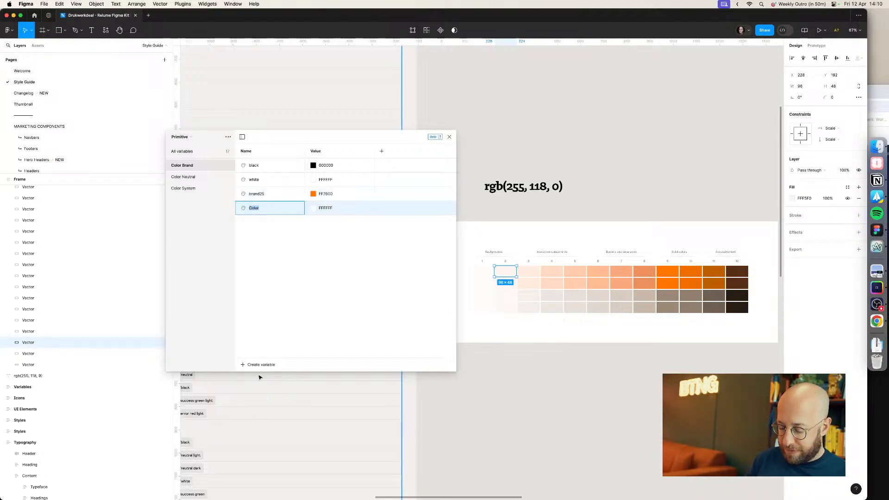
pyautogui.write('nb')
pyautogui.write('and50')
pyautogui.press('Return')
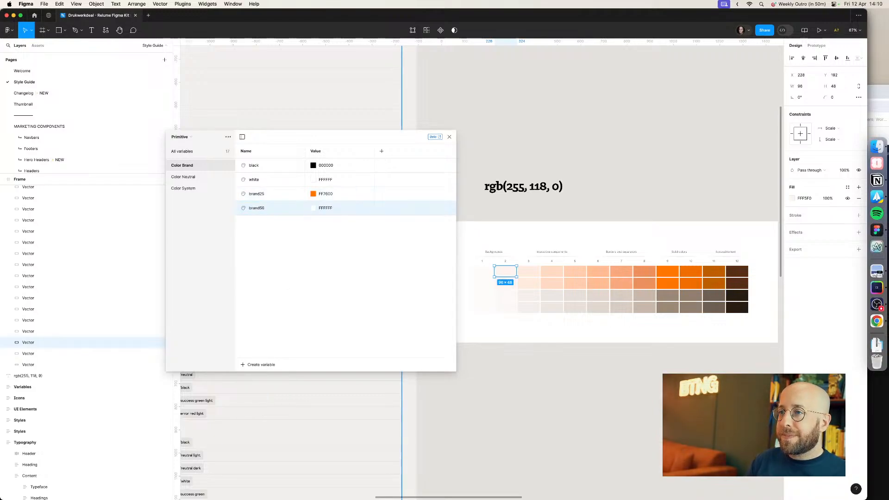
pyautogui.click(326, 208)
pyautogui.write('FFF5F0')
pyautogui.press('Return')
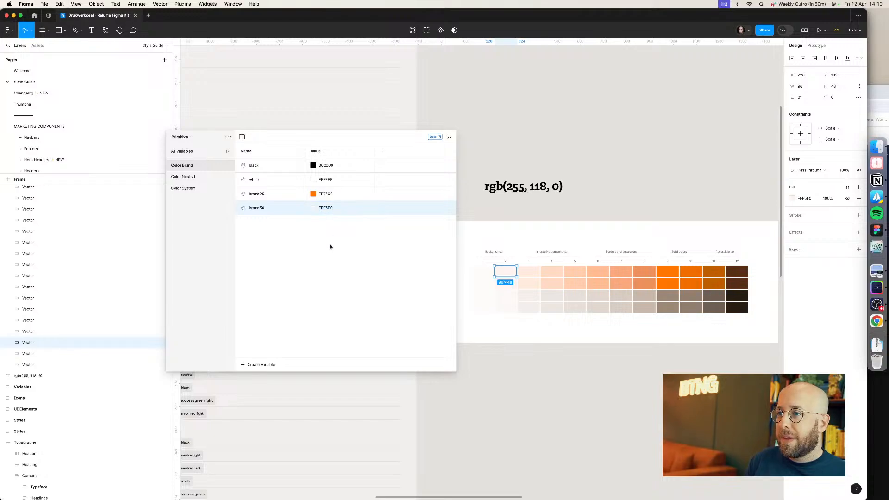
# Step: Set the brand25 variable's value to FEFCFB, copied from the fill of the lightest palette swatch
pyautogui.click(482, 271)
pyautogui.click(800, 200)
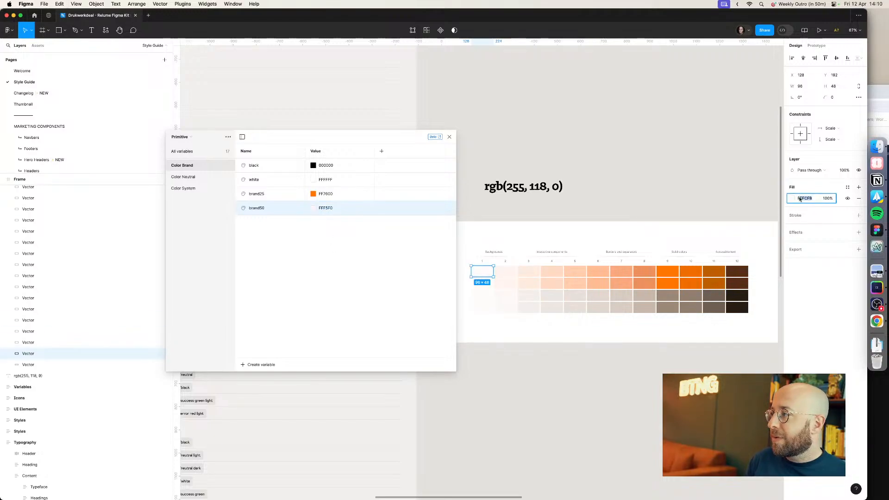
pyautogui.hotkey('ctrl', 'c')
pyautogui.click(324, 194)
pyautogui.hotkey('ctrl', 'v')
pyautogui.press('Return')
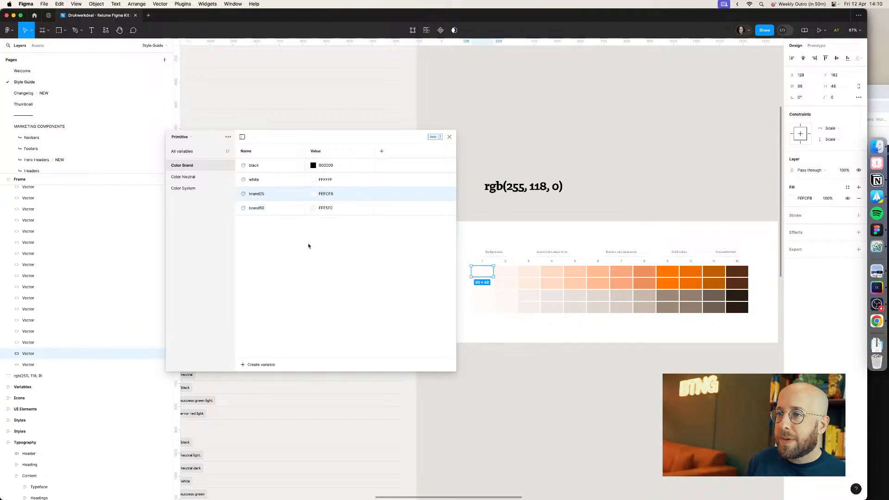
# Step: Create a Color Brand variable named brand100 with the value FFEBDE copied from the next palette swatch
pyautogui.click(259, 364)
pyautogui.click(265, 379)
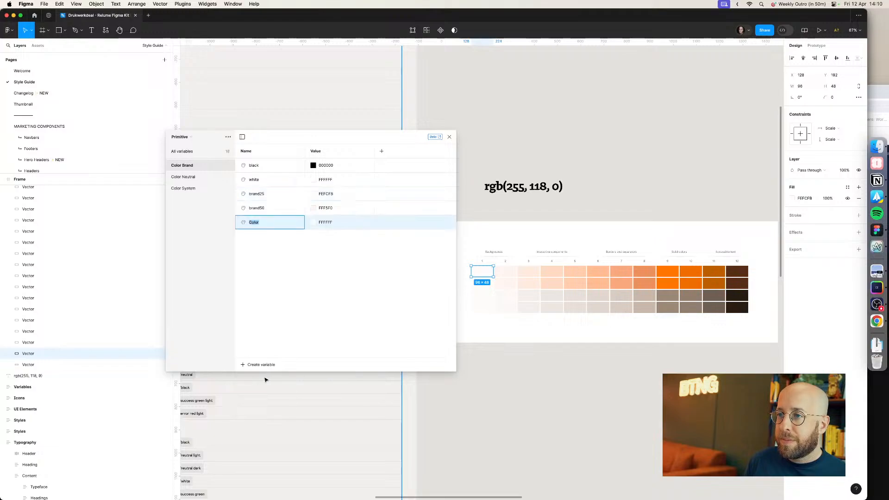
pyautogui.write('brand100')
pyautogui.press('Return')
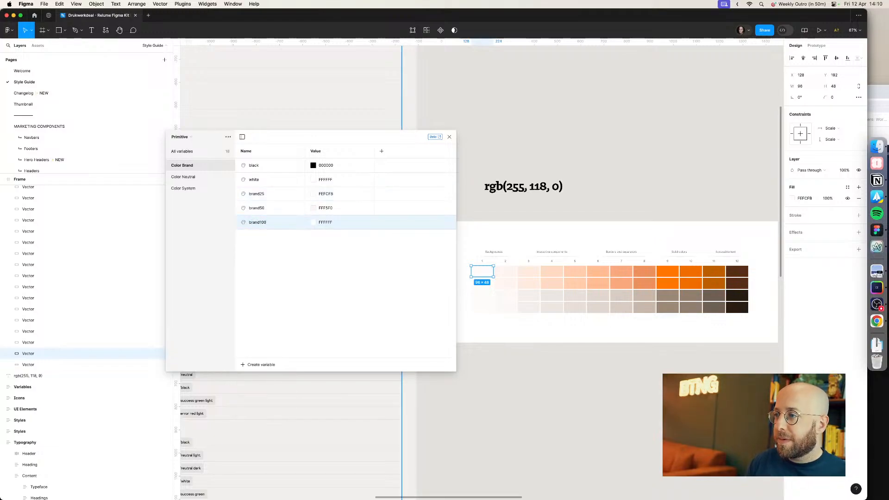
pyautogui.click(528, 272)
pyautogui.click(809, 201)
pyautogui.press('super+c')
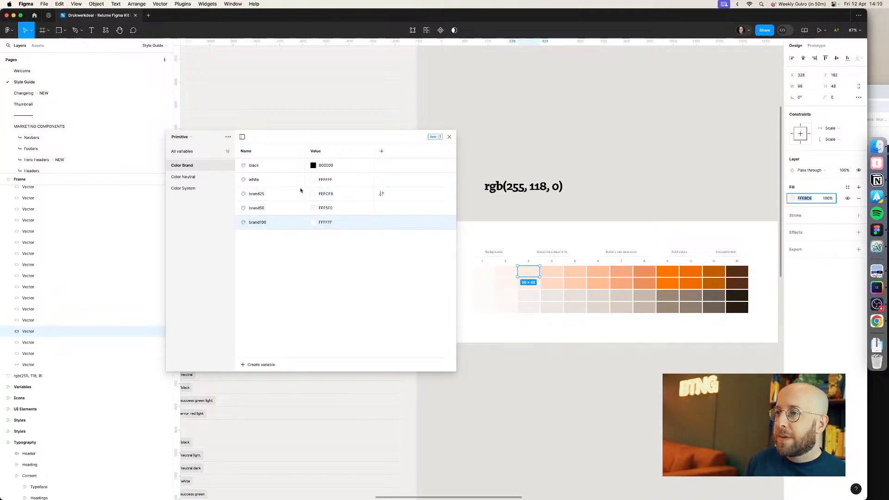
pyautogui.click(331, 223)
pyautogui.press('super+v')
pyautogui.press('Return')
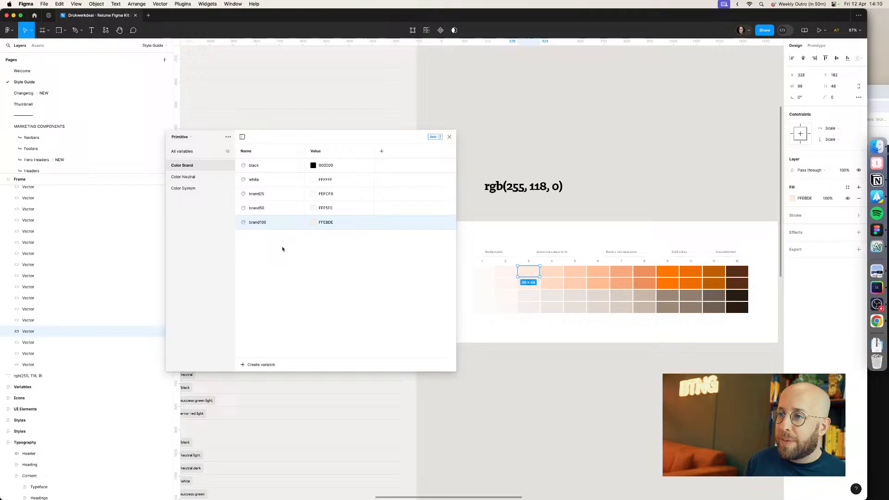
# Step: Create a Color Brand variable named brand200 with the value FFDAC3 copied from the fourth palette swatch
pyautogui.click(259, 365)
pyautogui.click(252, 377)
pyautogui.write('brand200')
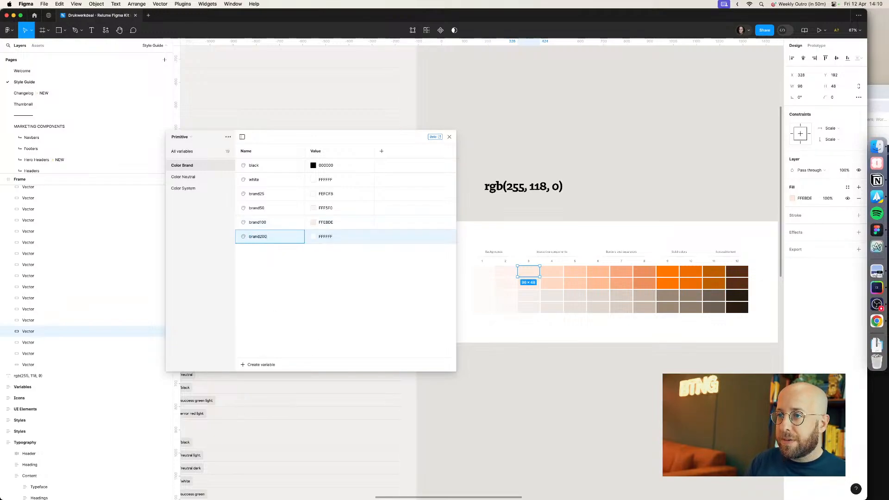
pyautogui.press('Return')
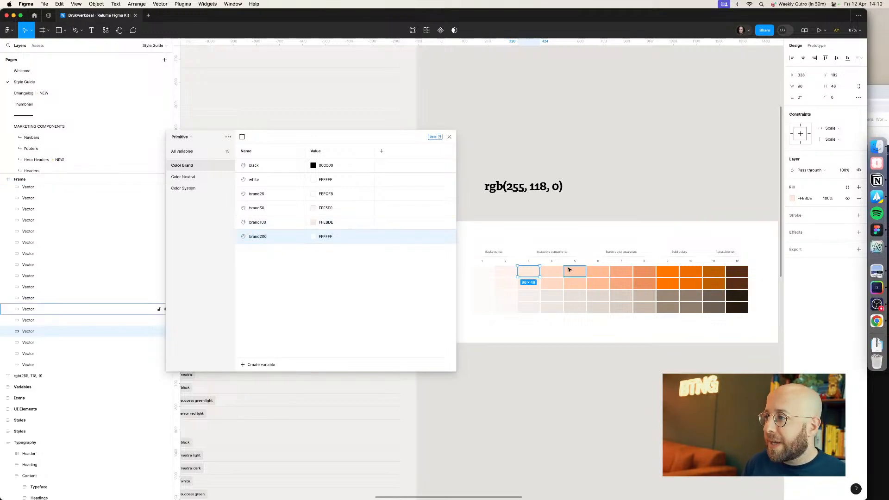
pyautogui.click(554, 275)
pyautogui.click(804, 201)
pyautogui.press('super+c')
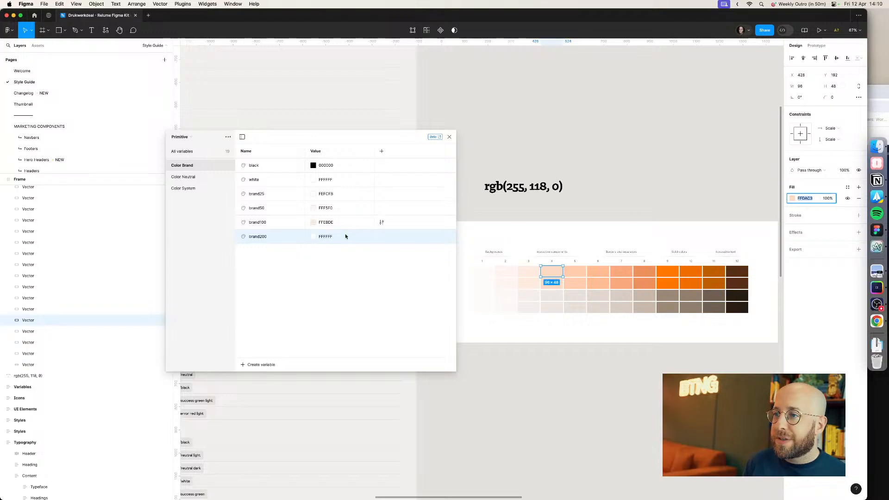
pyautogui.click(326, 236)
pyautogui.press('super+v')
pyautogui.press('Return')
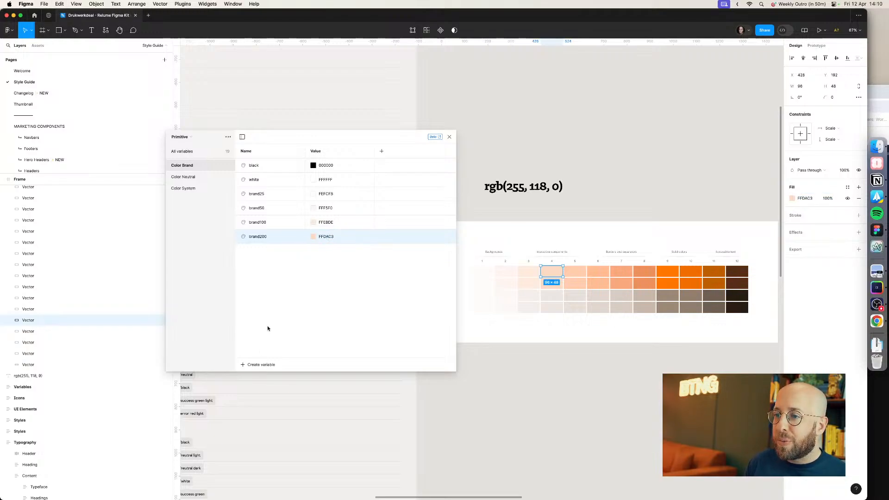
# Step: Create a Color Brand variable named brand300 with the value FFCCAC copied from the fifth palette swatch
pyautogui.click(255, 366)
pyautogui.click(262, 379)
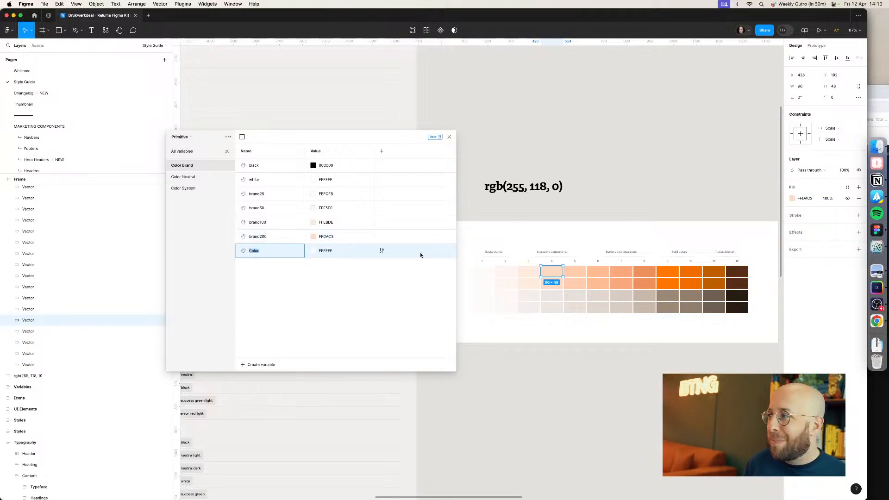
pyautogui.write('brand300')
pyautogui.press('Return')
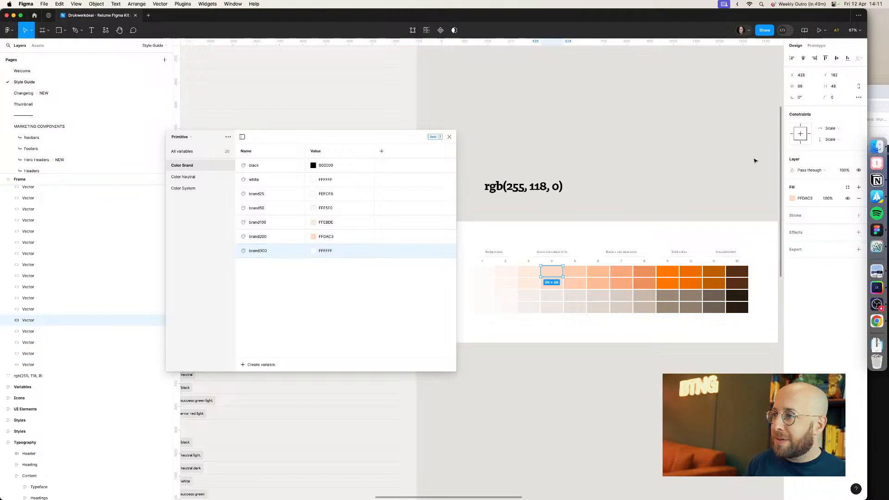
pyautogui.click(576, 272)
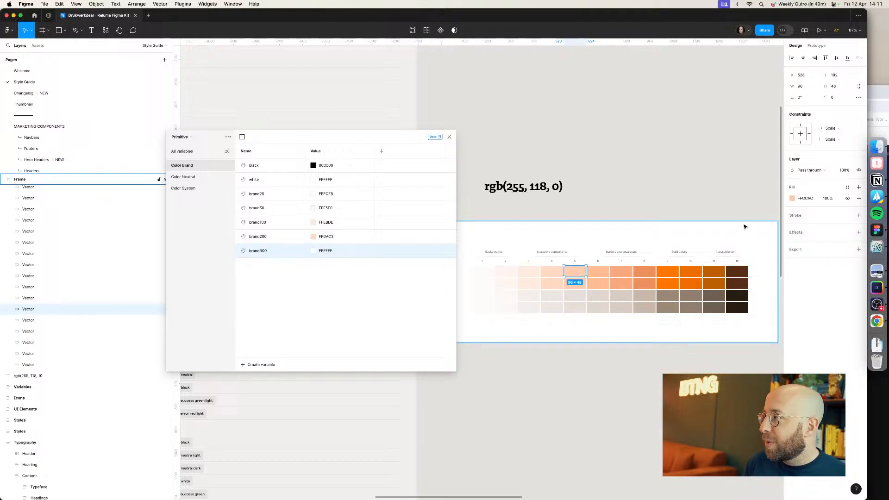
pyautogui.click(806, 199)
pyautogui.click(325, 250)
pyautogui.press('cmd+v')
pyautogui.press('Return')
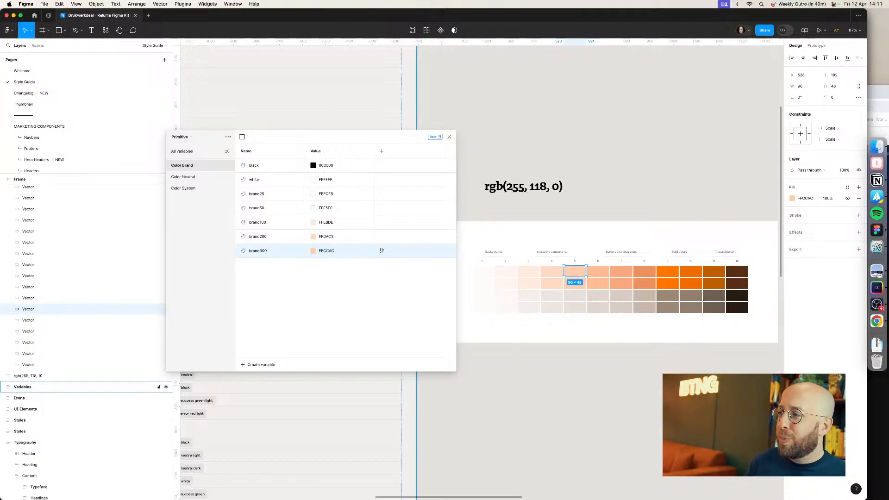
# Step: Create a Color Brand variable named brand400 with the value FFBC93 copied from the sixth palette swatch
pyautogui.click(254, 365)
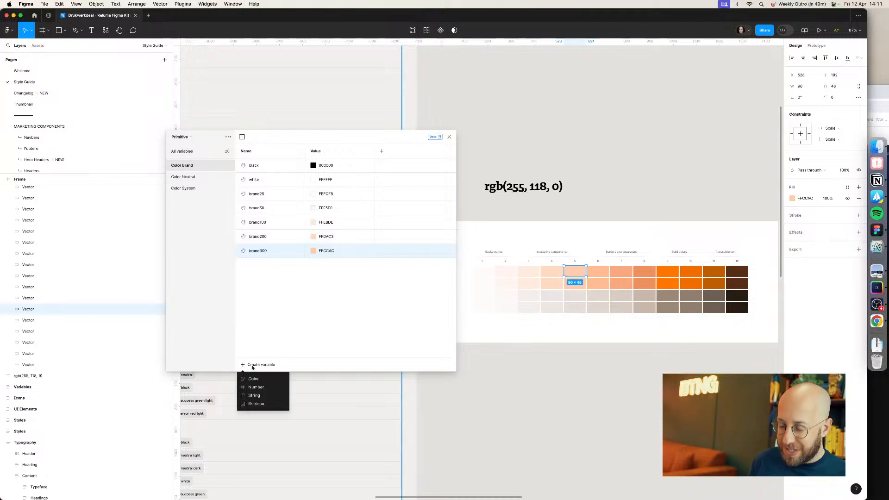
pyautogui.click(253, 378)
pyautogui.write('brand400')
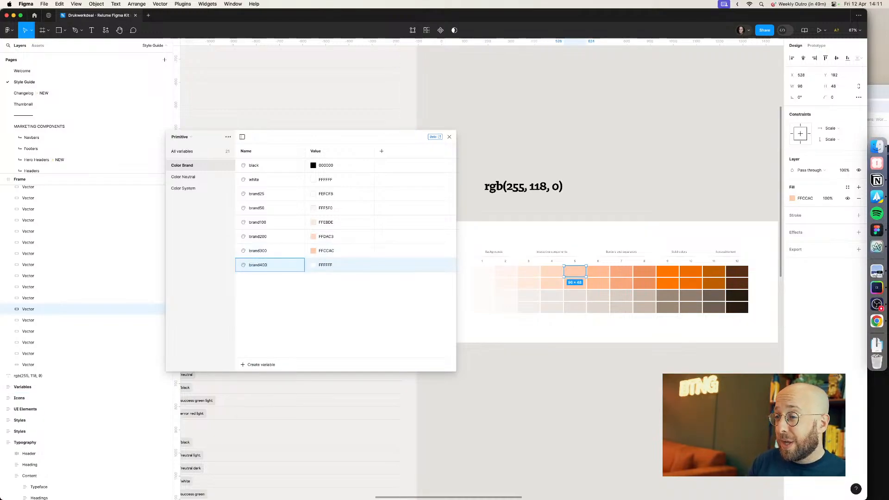
pyautogui.press('Return')
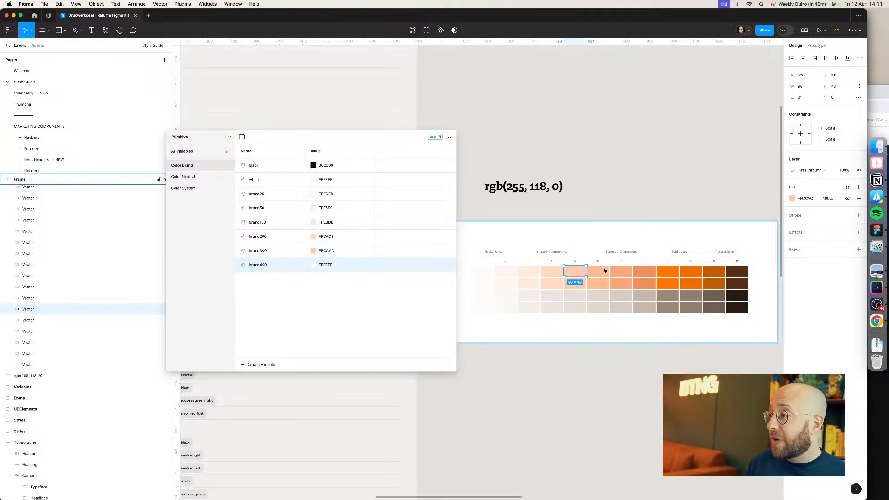
pyautogui.click(602, 271)
pyautogui.click(326, 265)
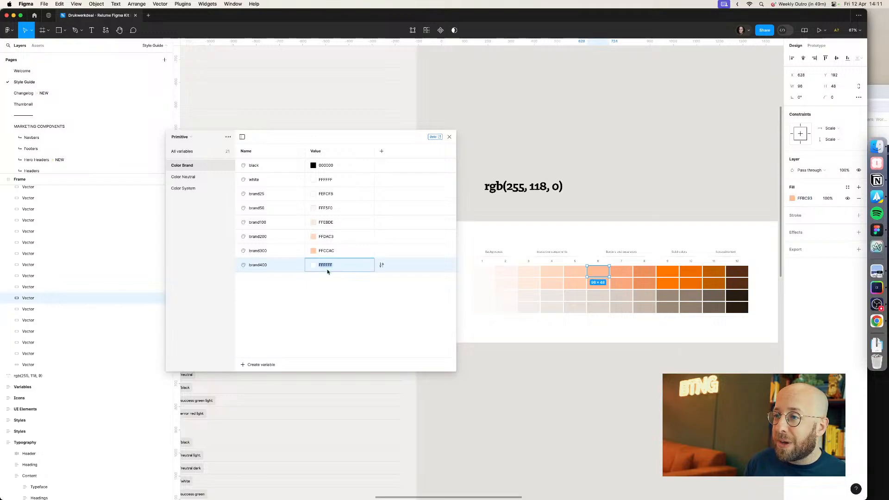
pyautogui.hotkey('ctrl', 'v')
pyautogui.press('Return')
# Step: Create a Color Brand variable named brand500 with the value FAA97E copied from the seventh palette swatch
pyautogui.click(260, 365)
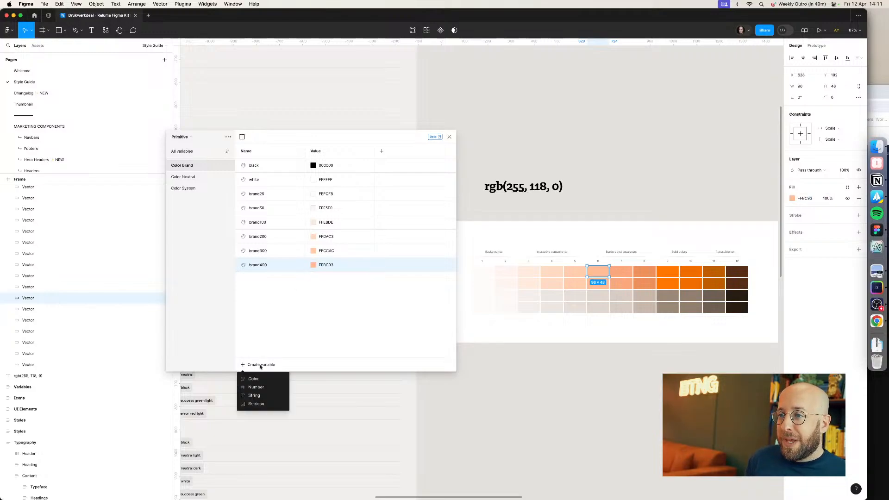
pyautogui.click(261, 380)
pyautogui.write('brand500')
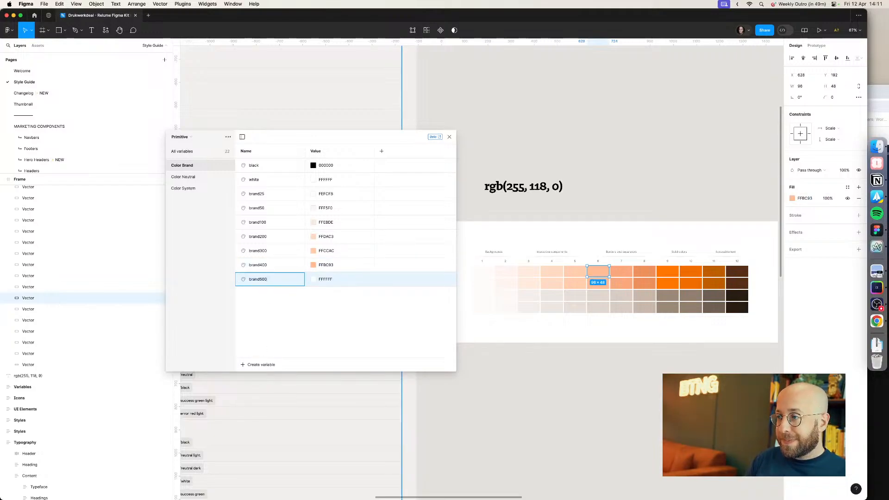
pyautogui.press('Return')
pyautogui.click(622, 277)
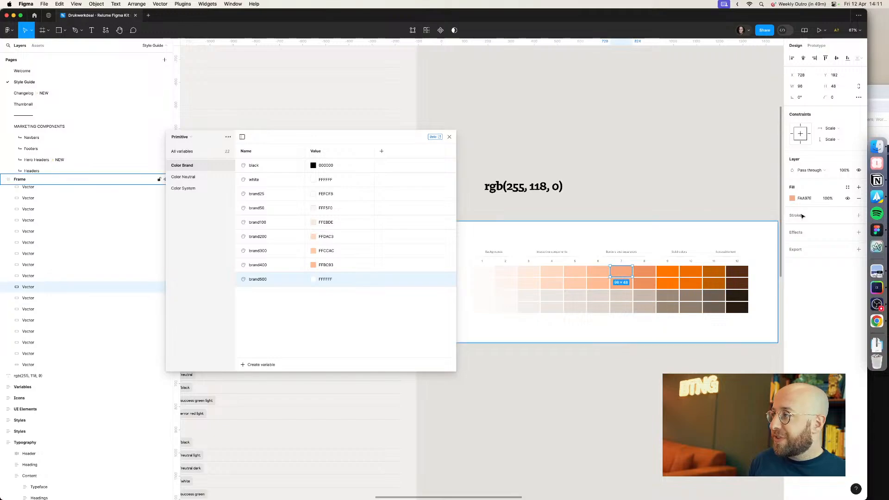
pyautogui.click(809, 198)
pyautogui.press('super+c')
pyautogui.click(327, 279)
pyautogui.press('super+v')
pyautogui.press('Return')
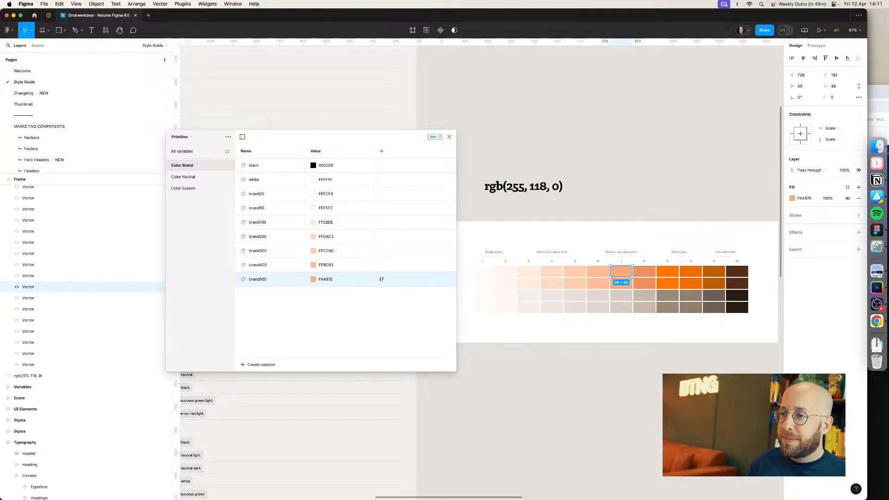
# Step: Create a Color Brand variable named brand600 with the value EF915D copied from the eighth palette swatch
pyautogui.click(267, 364)
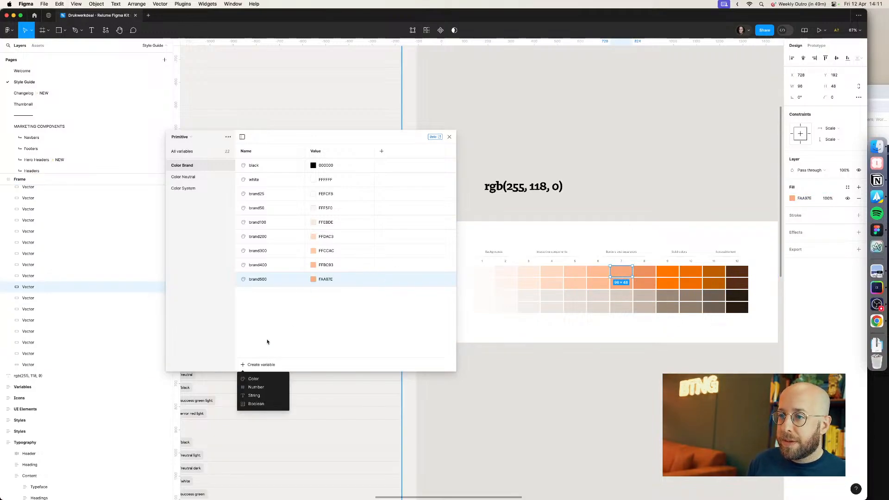
pyautogui.click(267, 378)
pyautogui.write('brand600')
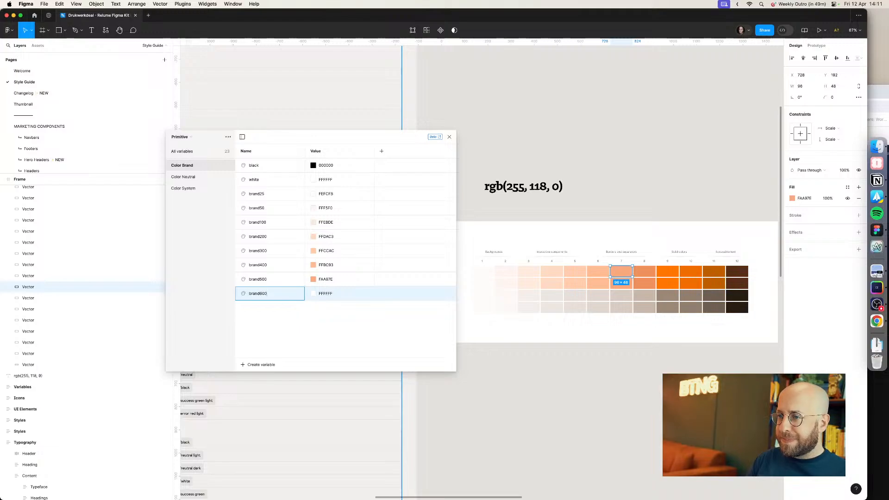
pyautogui.press('Return')
pyautogui.click(644, 271)
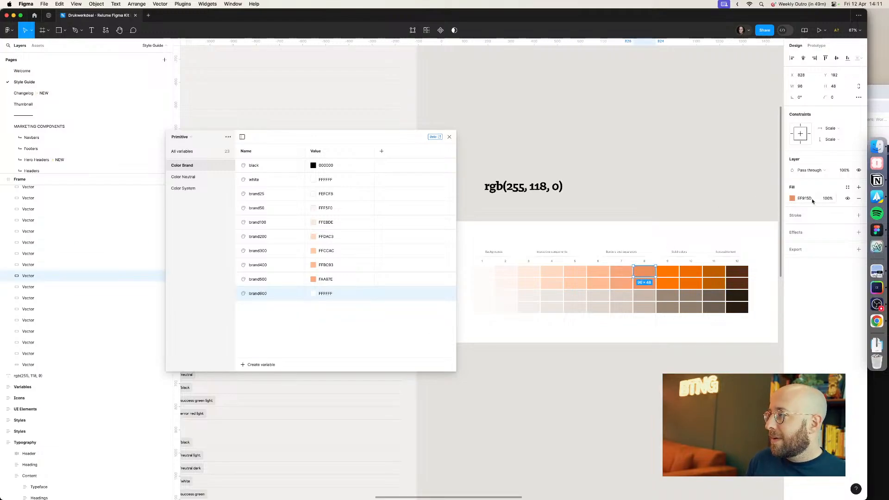
pyautogui.click(805, 198)
pyautogui.hotkey('ctrl', 'c')
pyautogui.click(338, 293)
pyautogui.hotkey('ctrl', 'v')
pyautogui.press('Return')
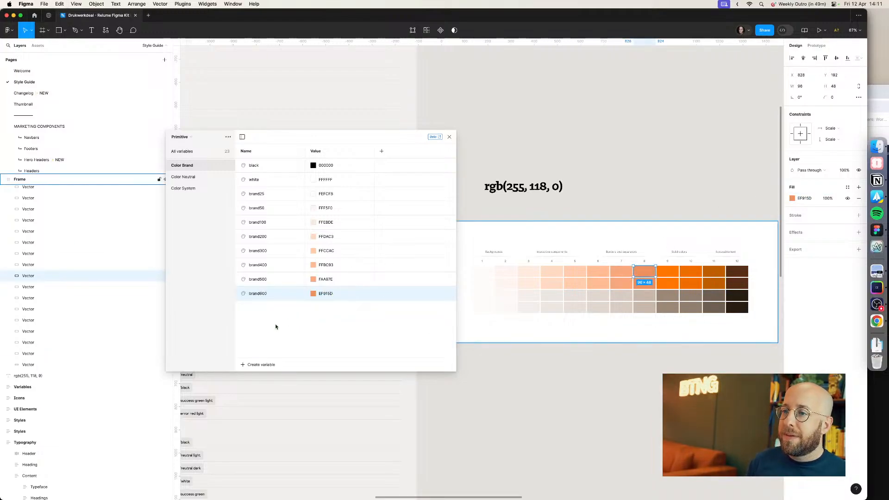
# Step: Create a Color Brand variable named brand700 with the value FF7600 copied from the solid orange swatch
pyautogui.click(266, 367)
pyautogui.click(259, 375)
pyautogui.write('bran')
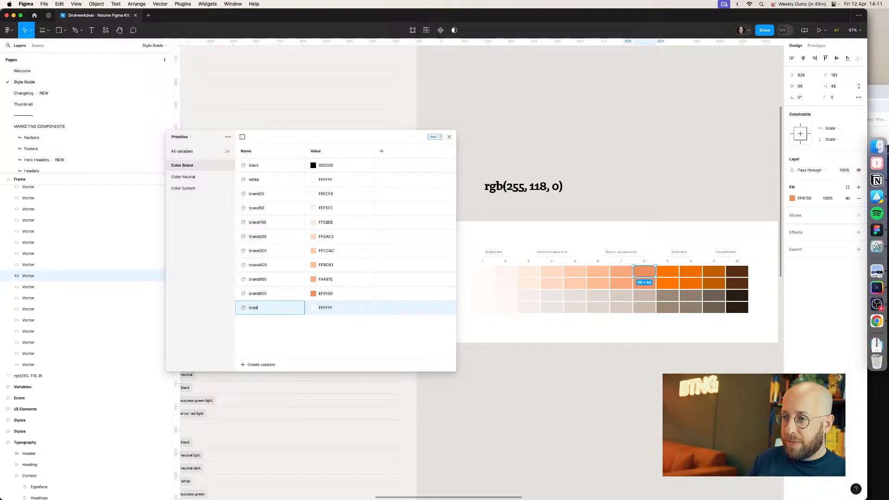
pyautogui.write('d700')
pyautogui.press('Return')
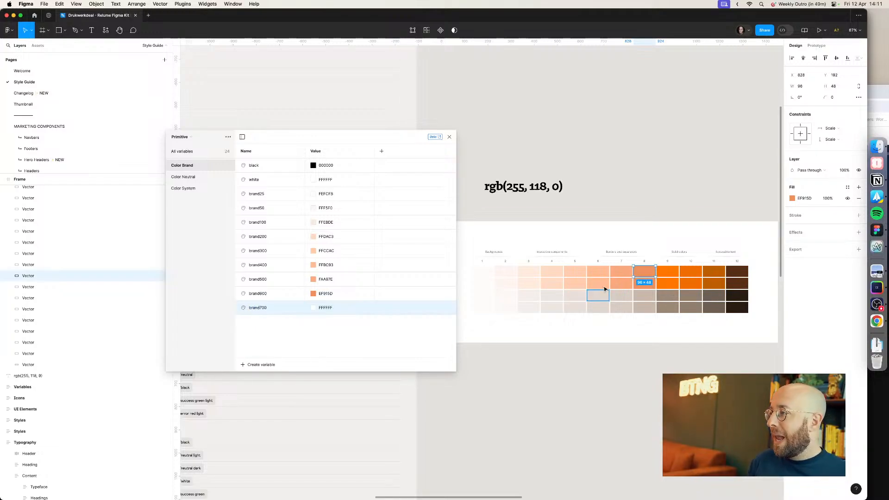
pyautogui.click(665, 275)
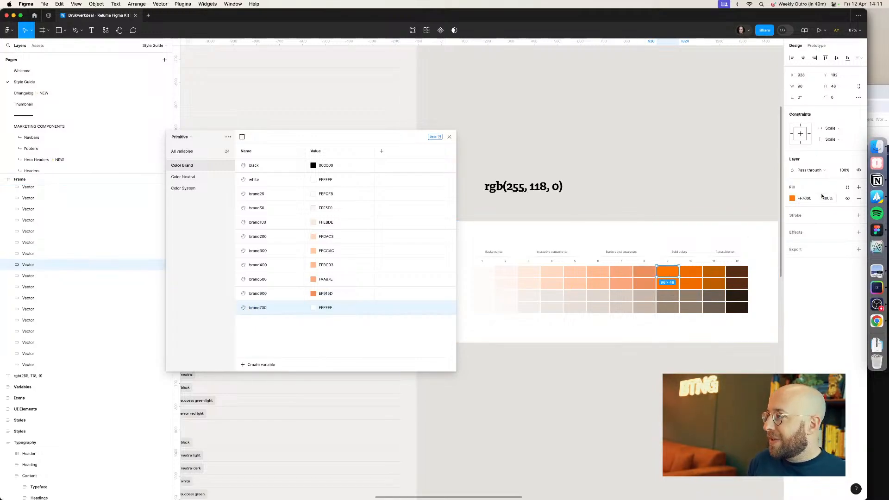
pyautogui.click(326, 309)
pyautogui.hotkey('ctrl', 'v')
pyautogui.press('Return')
# Step: Create a Color Brand variable named brand800 with the value EF8C00 copied from the tenth palette swatch
pyautogui.click(266, 365)
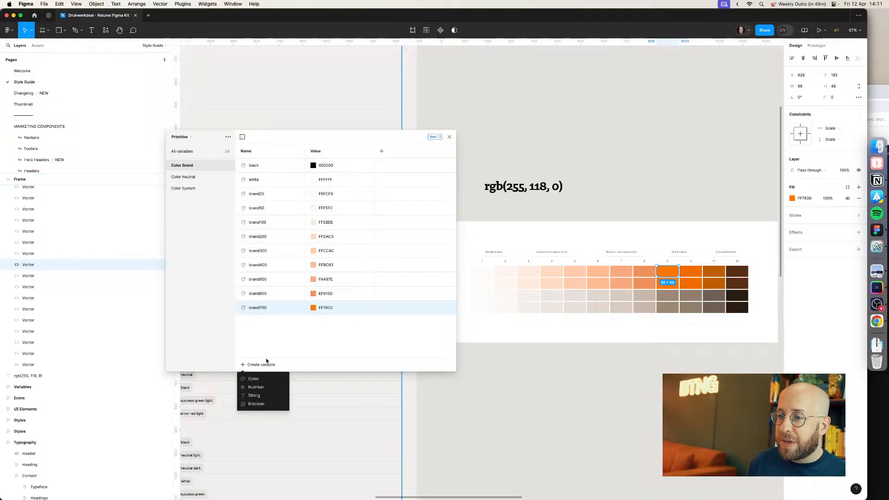
pyautogui.click(269, 381)
pyautogui.doubleClick(254, 322)
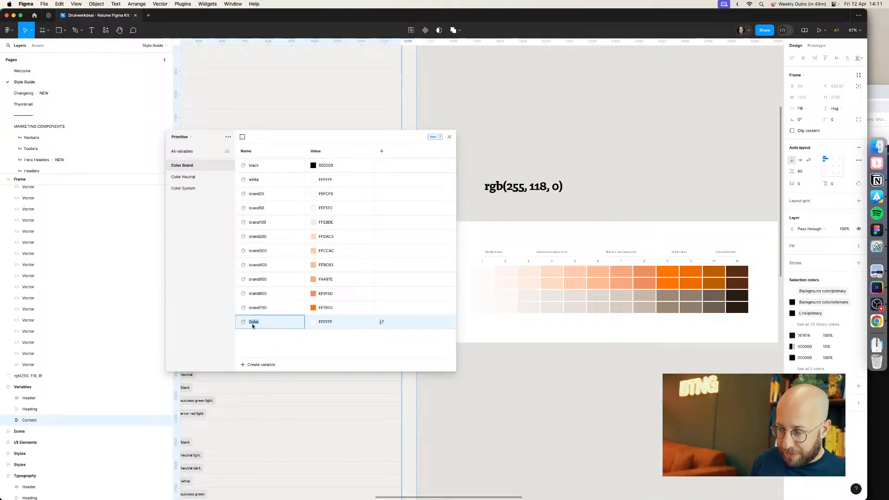
pyautogui.write('brand800')
pyautogui.press('Return')
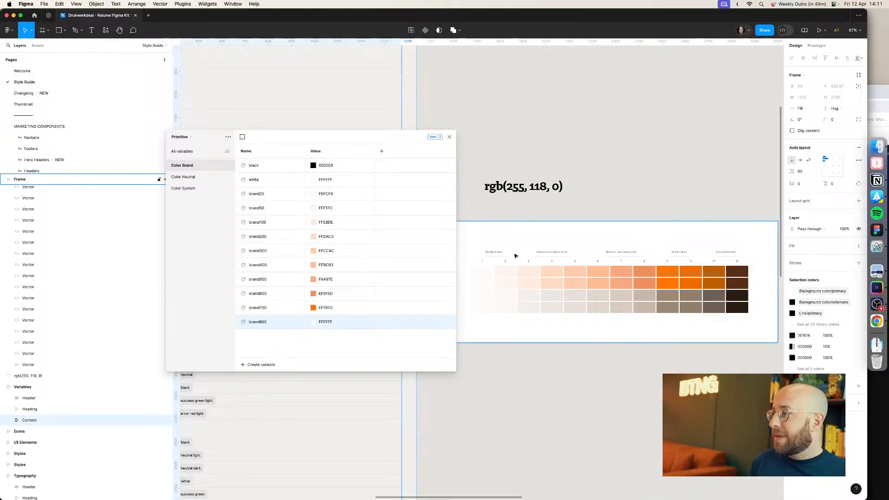
pyautogui.click(649, 275)
pyautogui.click(650, 277)
pyautogui.click(666, 275)
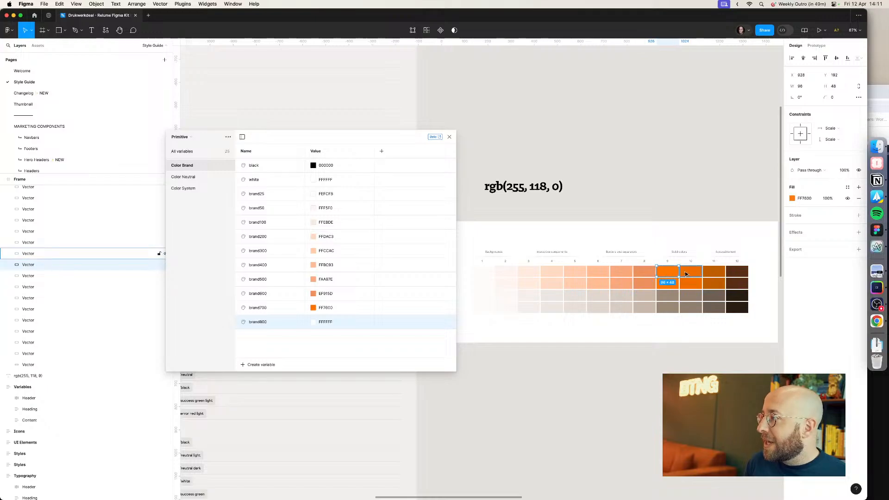
pyautogui.click(689, 274)
pyautogui.click(802, 199)
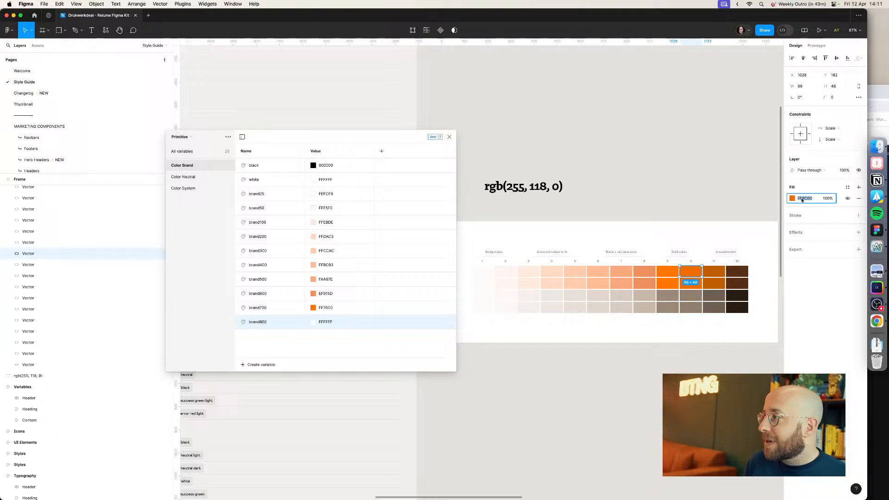
pyautogui.click(343, 318)
pyautogui.press('super+v')
pyautogui.press('Return')
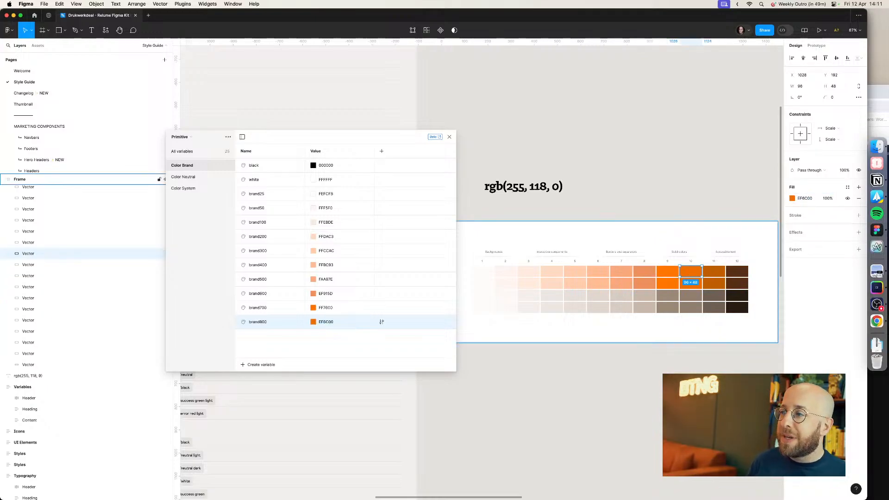
# Step: Select the eleventh orange palette swatch and add a new color variable to Color Brand
pyautogui.click(709, 272)
pyautogui.click(270, 364)
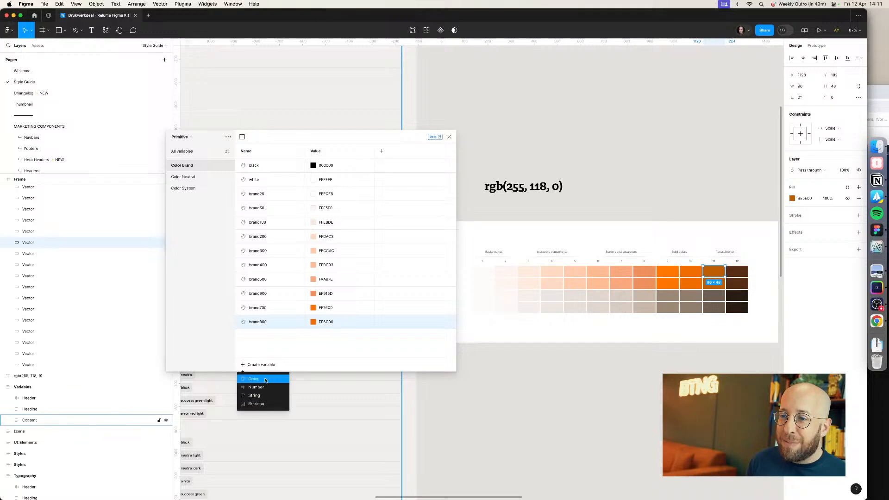
pyautogui.click(257, 375)
pyautogui.click(877, 305)
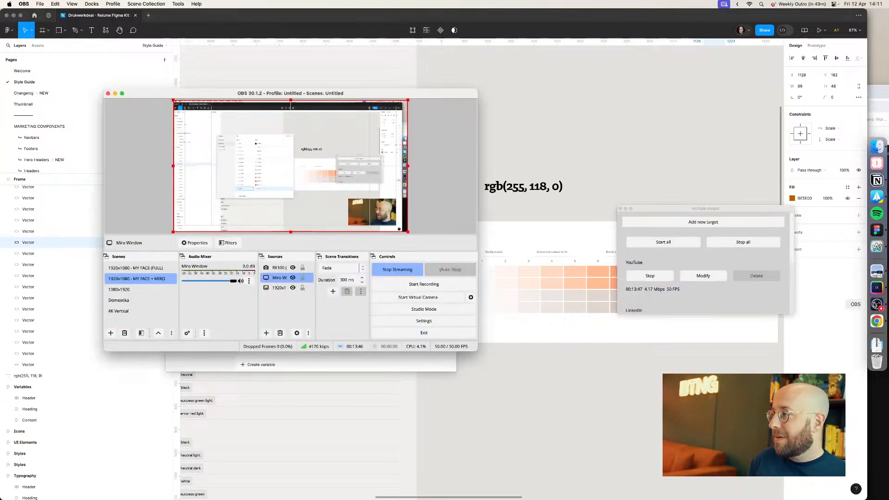
pyautogui.moveTo(319, 94); pyautogui.dragTo(711, 412)
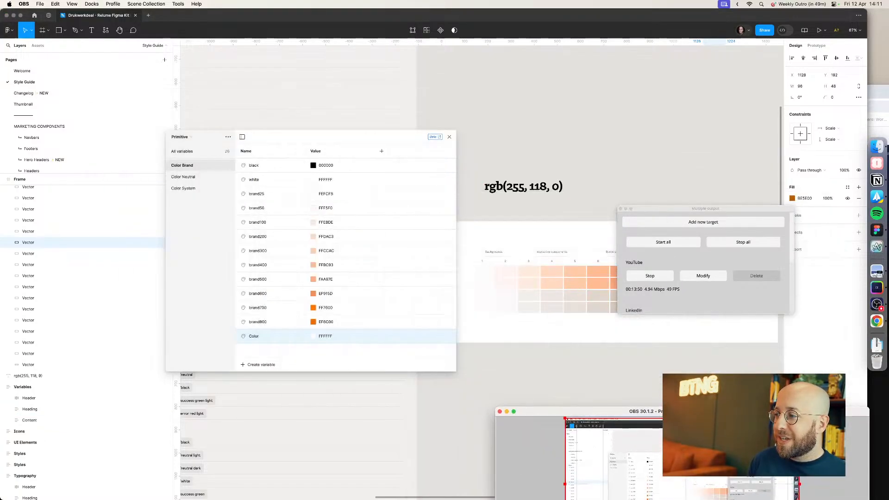
pyautogui.click(507, 411)
# Step: Name the new variable brand900 and paste the eleventh swatch's hex color as its value
pyautogui.click(323, 337)
pyautogui.click(323, 337)
pyautogui.press('super+v')
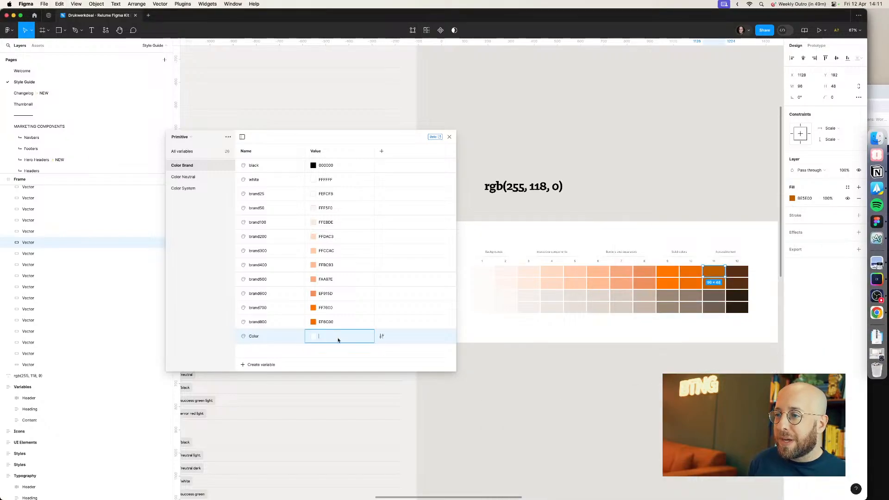
pyautogui.press('Return')
pyautogui.doubleClick(254, 336)
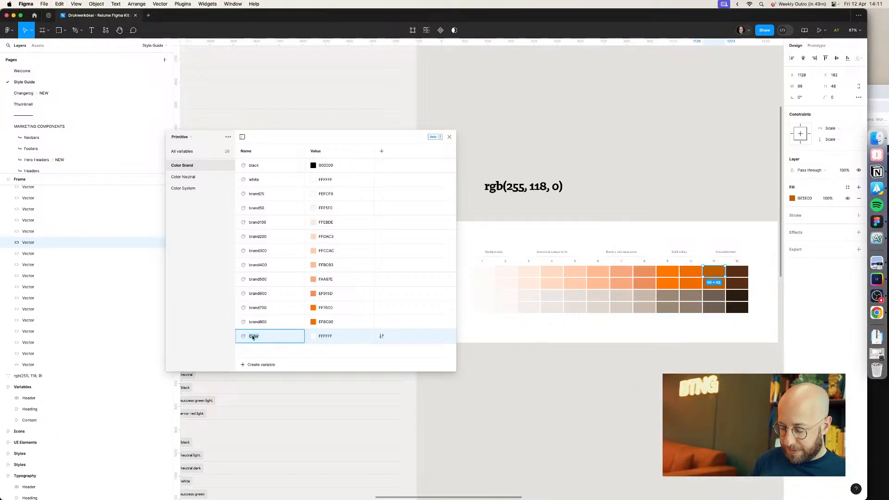
pyautogui.write('nra')
pyautogui.write('d')
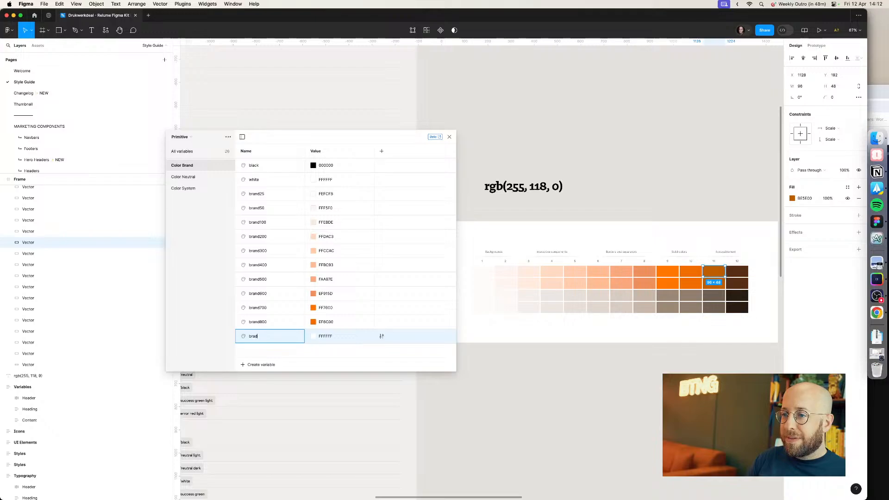
pyautogui.press('Return')
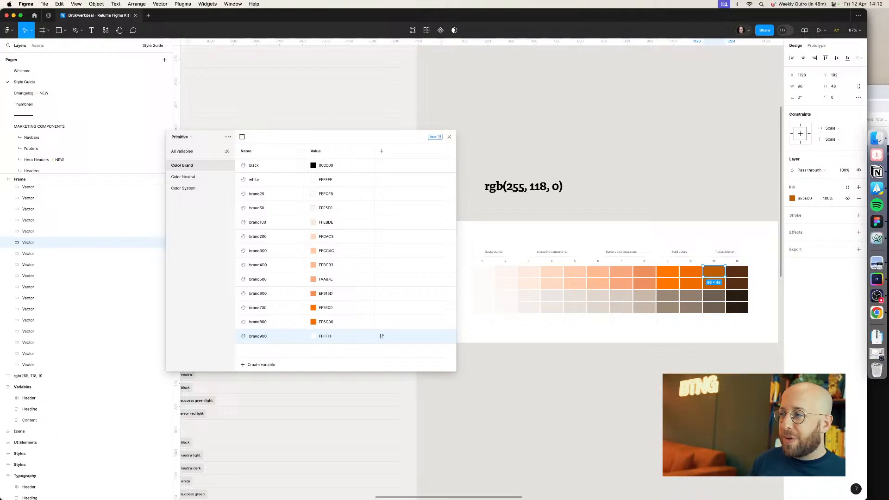
pyautogui.click(805, 198)
pyautogui.click(325, 336)
pyautogui.hotkey('ctrl', 'v')
pyautogui.press('Return')
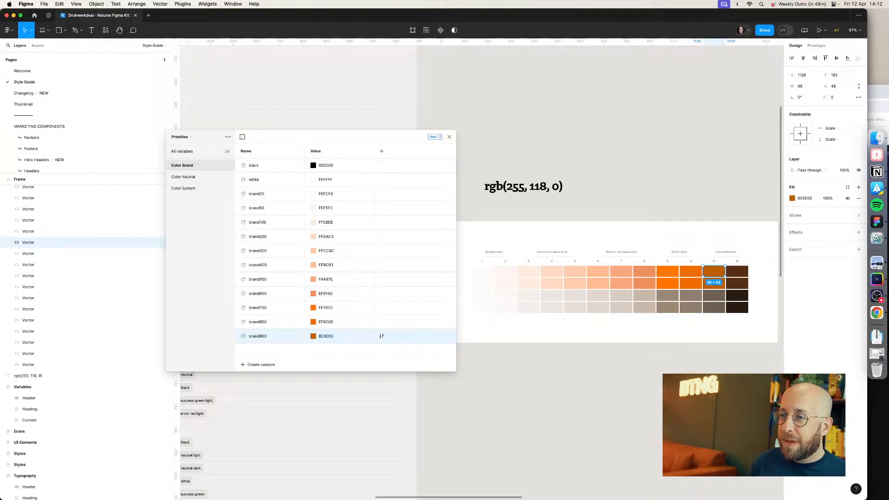
# Step: Create a Color Brand variable named brand950 with the value 572E16 copied from the twelfth palette swatch
pyautogui.click(259, 364)
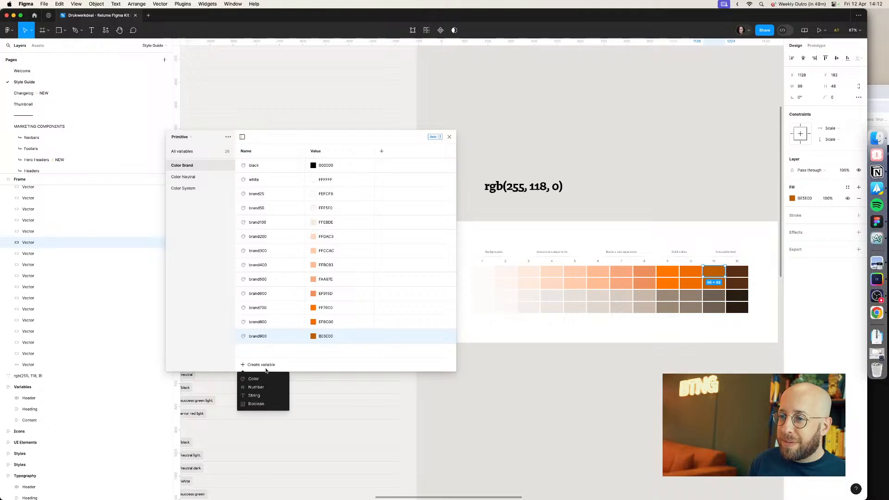
pyautogui.click(254, 378)
pyautogui.write('brand9')
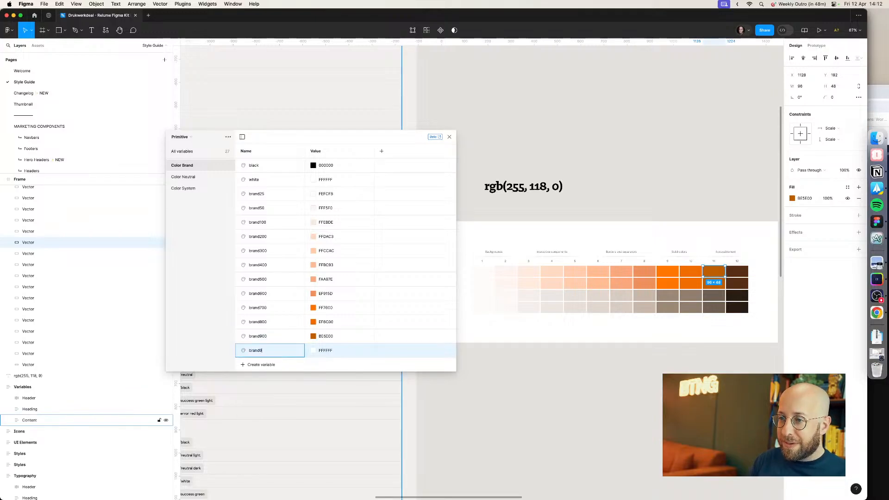
pyautogui.write('50')
pyautogui.press('Return')
pyautogui.click(737, 272)
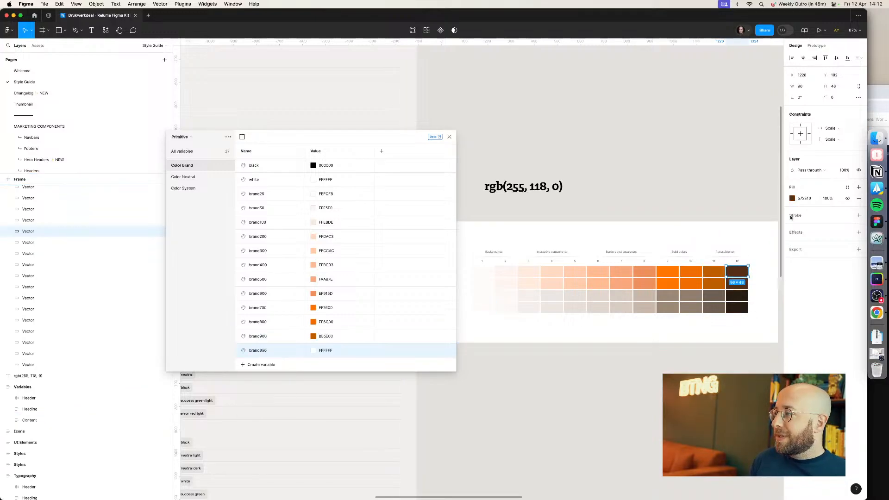
pyautogui.click(804, 198)
pyautogui.hotkey('ctrl', 'c')
pyautogui.click(325, 350)
pyautogui.hotkey('ctrl', 'v')
pyautogui.press('Return')
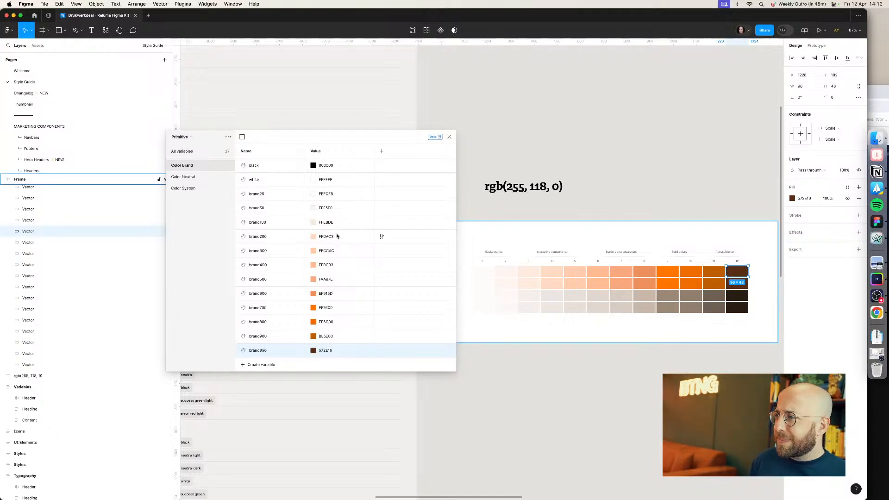
# Step: In Color Neutral, rename neutral lightest to neutral25 and set its value to FFFCFA from the first neutral swatch
pyautogui.click(200, 170)
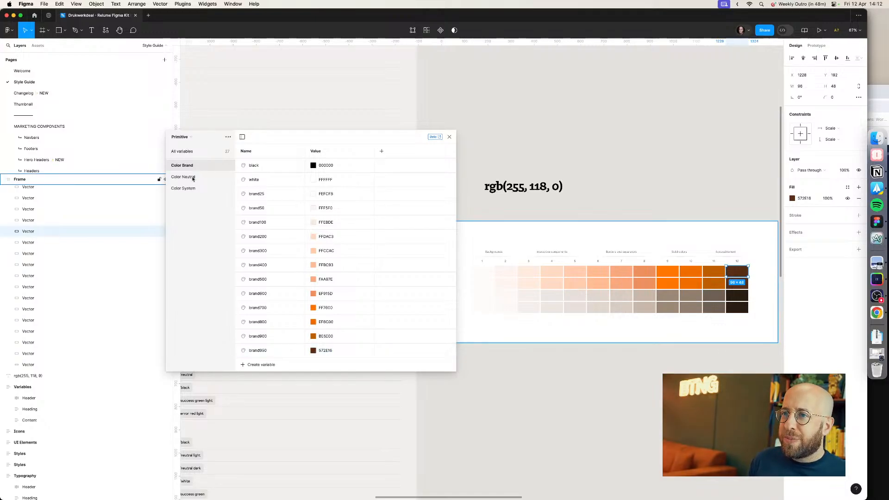
pyautogui.click(193, 177)
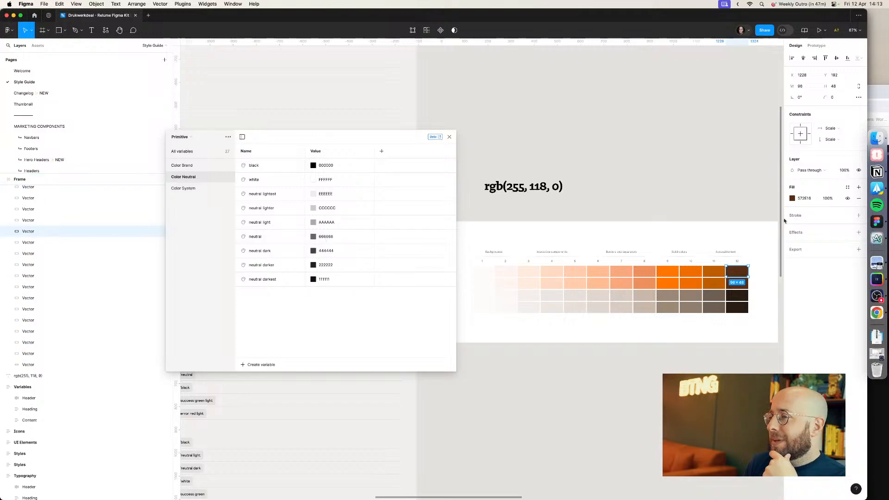
pyautogui.doubleClick(269, 196)
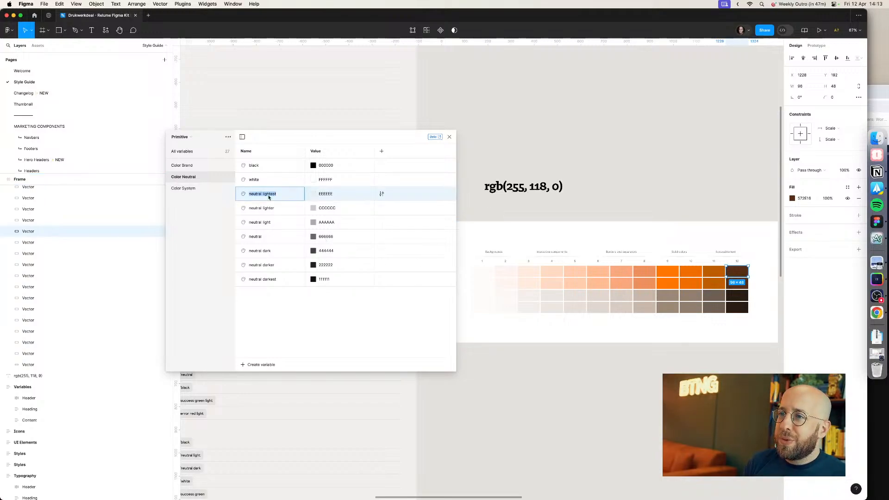
pyautogui.moveTo(262, 196); pyautogui.dragTo(281, 196)
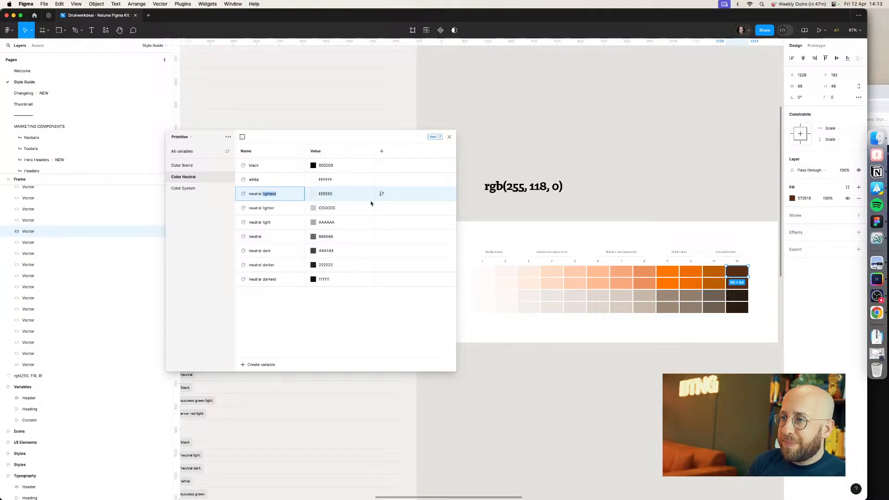
pyautogui.press('BackSpace')
pyautogui.write('25')
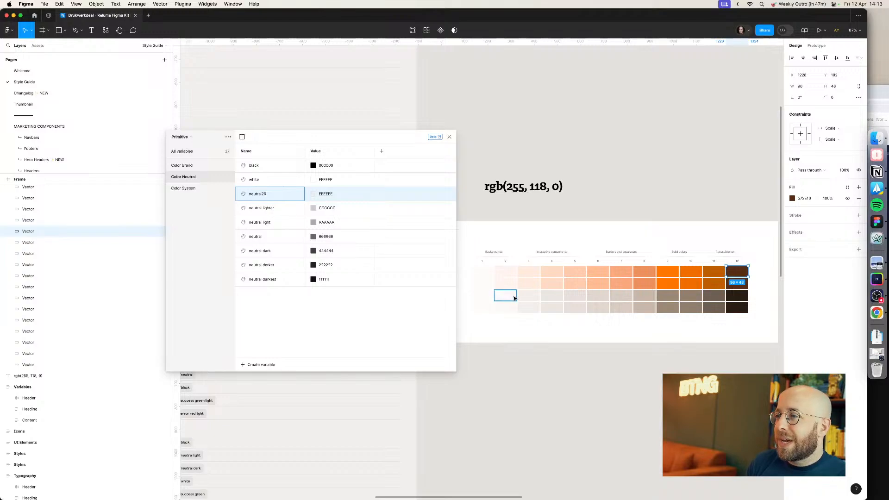
pyautogui.click(482, 295)
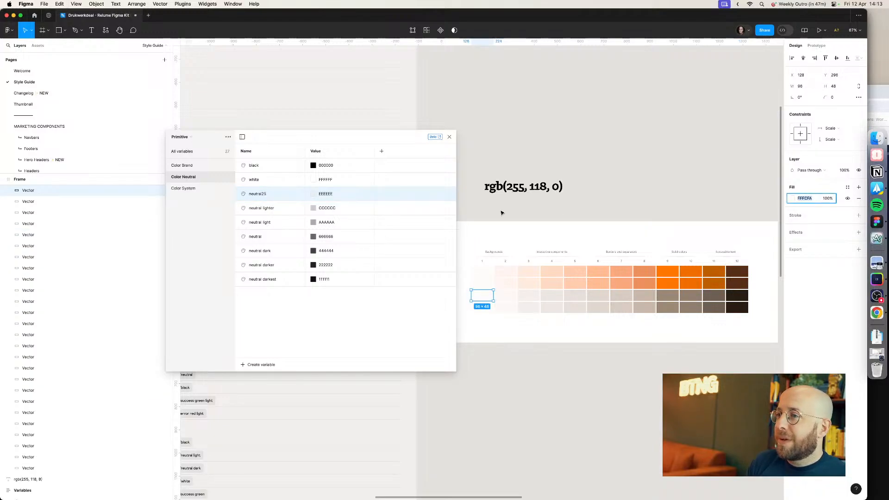
pyautogui.click(334, 195)
pyautogui.press('Return')
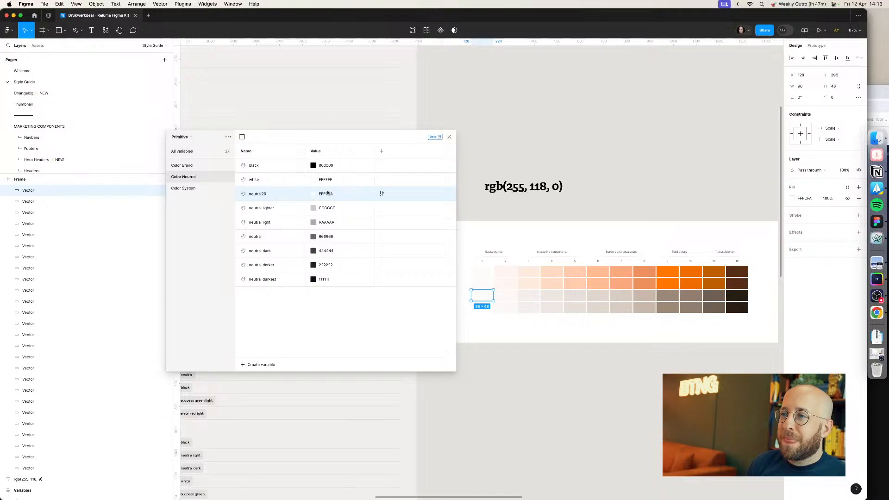
# Step: Rename neutral lighter to neutral50 and set its value to FCF8F6 copied from the second neutral swatch
pyautogui.doubleClick(261, 209)
pyautogui.press('Right')
pyautogui.press('BackSpace')
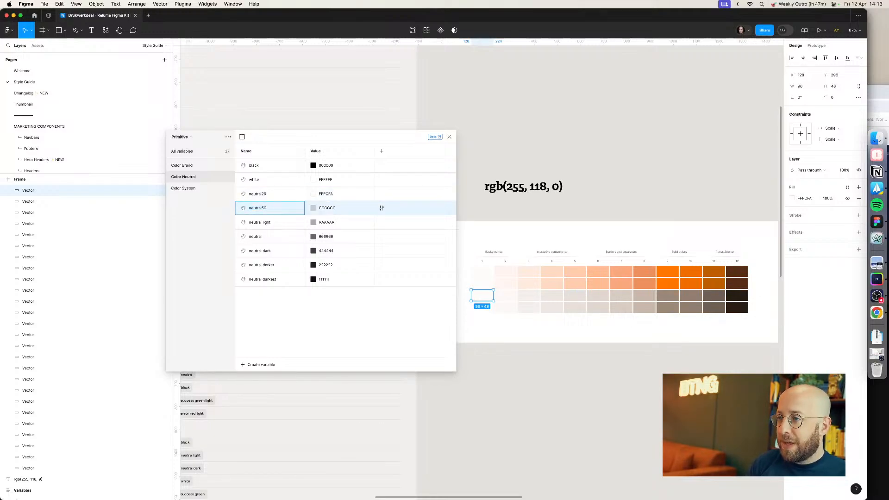
pyautogui.press('Return')
pyautogui.click(503, 296)
pyautogui.click(809, 199)
pyautogui.press('super+c')
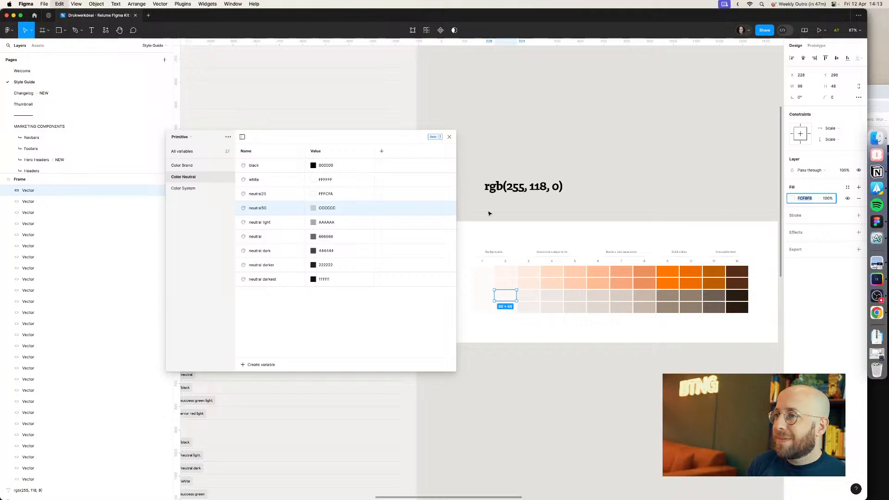
pyautogui.click(328, 208)
pyautogui.press('super+v')
pyautogui.press('Return')
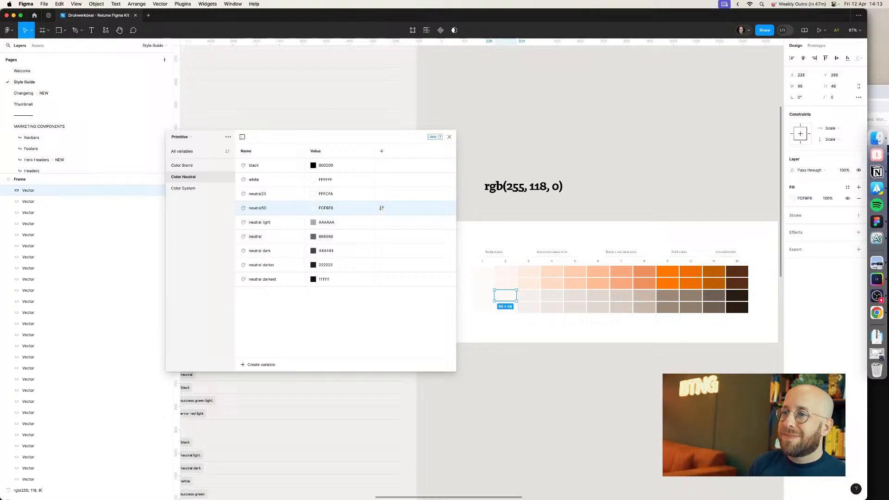
# Step: Rename neutral light to neutral100 and set its value to F4EFEB copied from the third neutral swatch
pyautogui.doubleClick(266, 223)
pyautogui.write('ne')
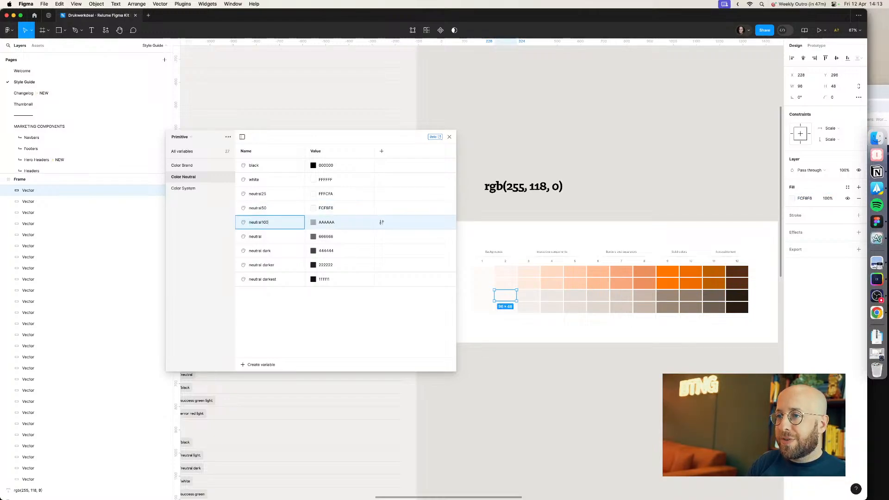
pyautogui.write('utral100')
pyautogui.press('Return')
pyautogui.click(528, 296)
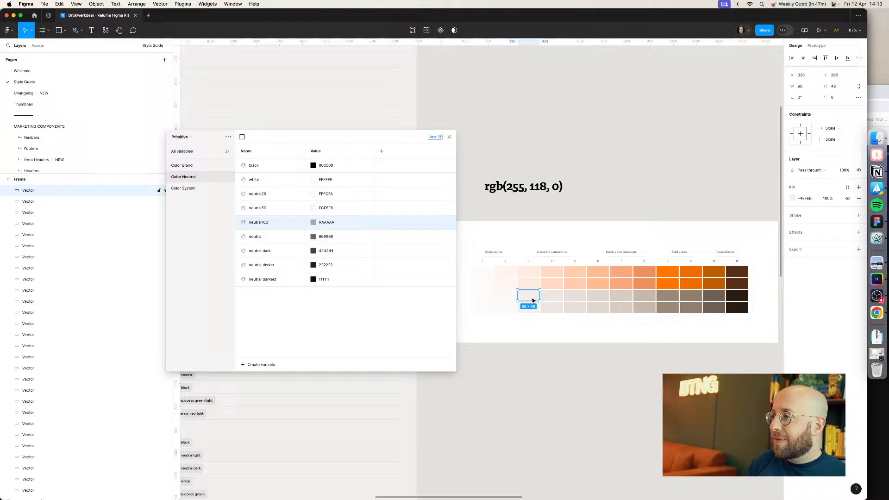
pyautogui.click(805, 199)
pyautogui.press('super+c')
pyautogui.click(333, 222)
pyautogui.press('super+v')
pyautogui.press('Return')
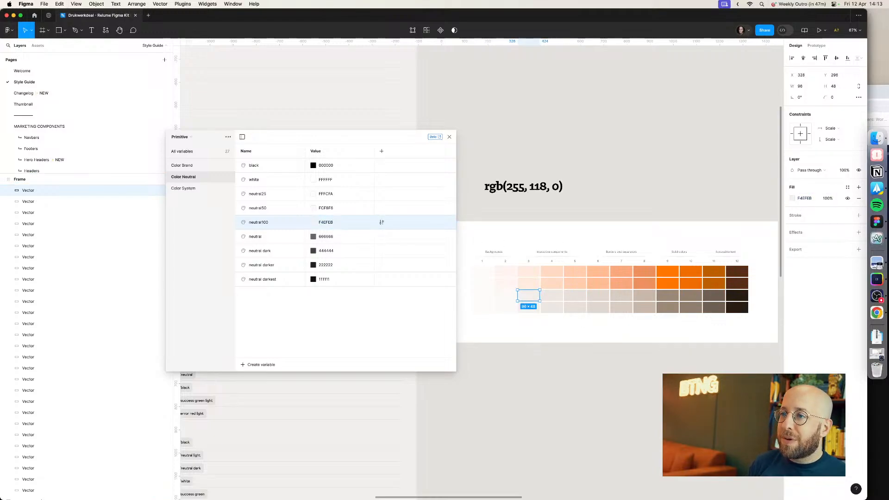
# Step: Rename neutral to neutral200 and set its value to EEE7E1 copied from the fourth neutral swatch
pyautogui.doubleClick(274, 236)
pyautogui.click(274, 239)
pyautogui.write('20')
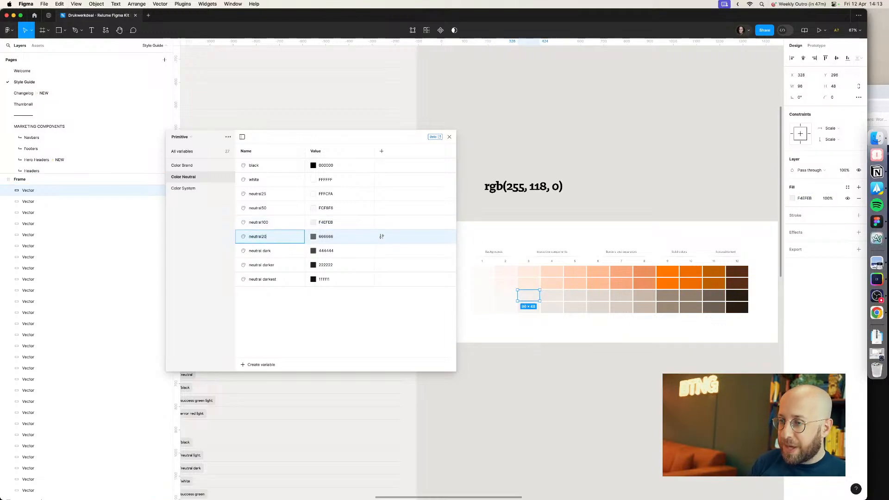
pyautogui.write('0')
pyautogui.press('Return')
pyautogui.click(552, 295)
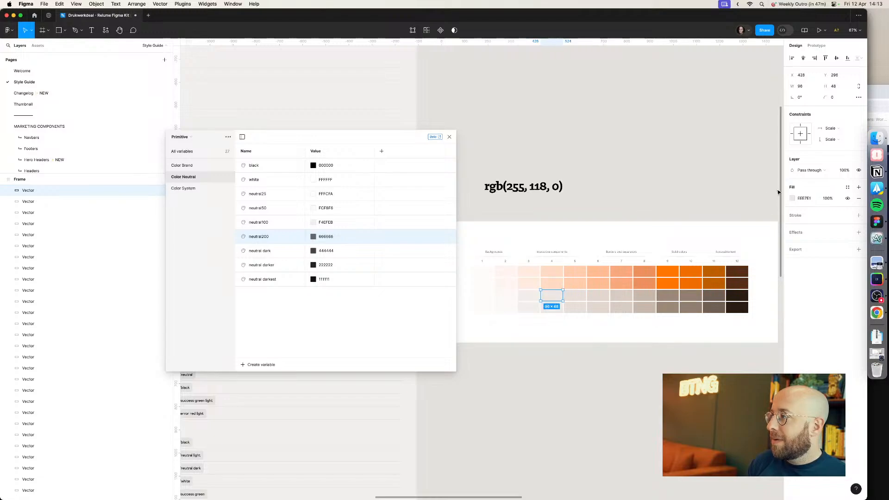
pyautogui.click(804, 199)
pyautogui.click(334, 237)
pyautogui.hotkey('ctrl', 'v')
pyautogui.press('Return')
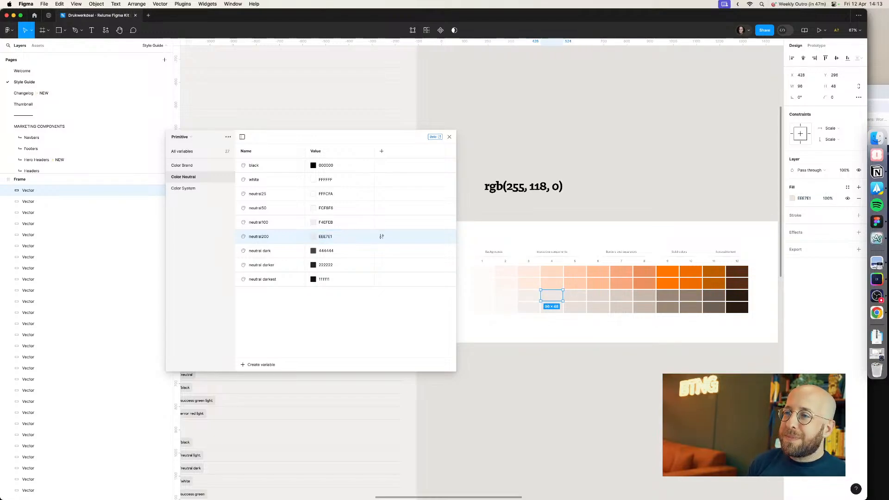
# Step: Rename neutral dark to neutral300 and set its value to E8E0D9 copied from the fifth neutral swatch
pyautogui.click(572, 297)
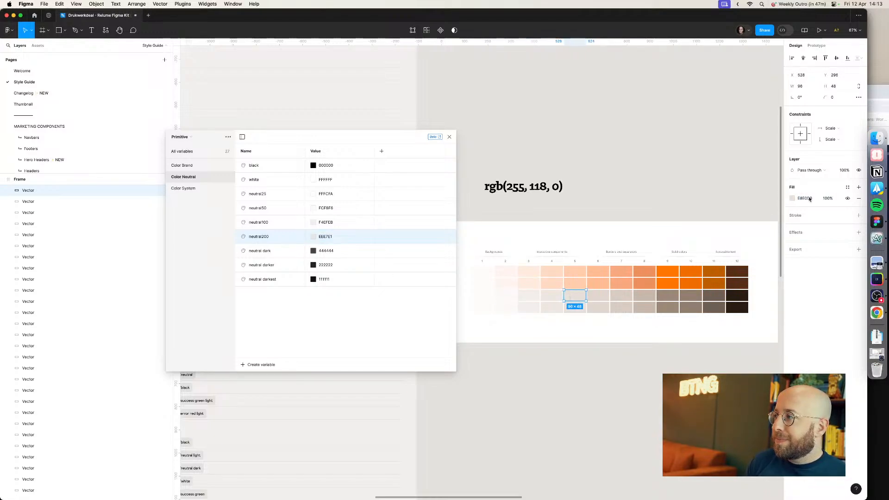
pyautogui.doubleClick(262, 251)
pyautogui.write('ne')
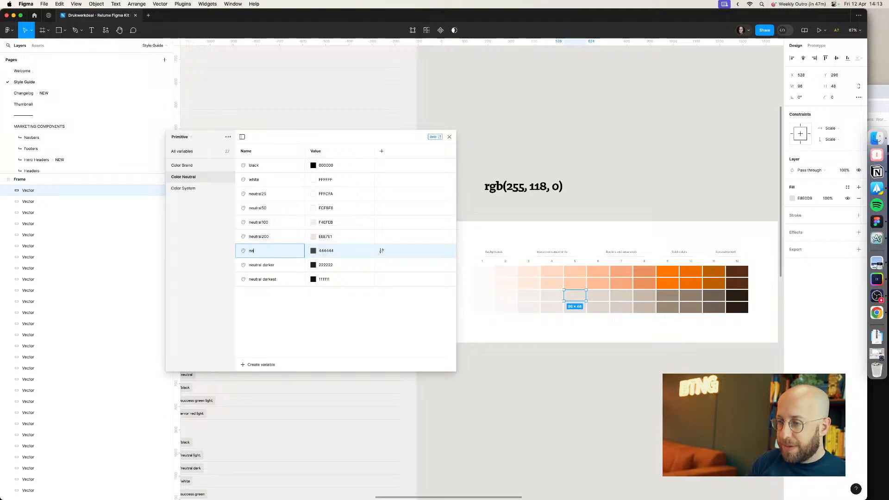
pyautogui.press('Return')
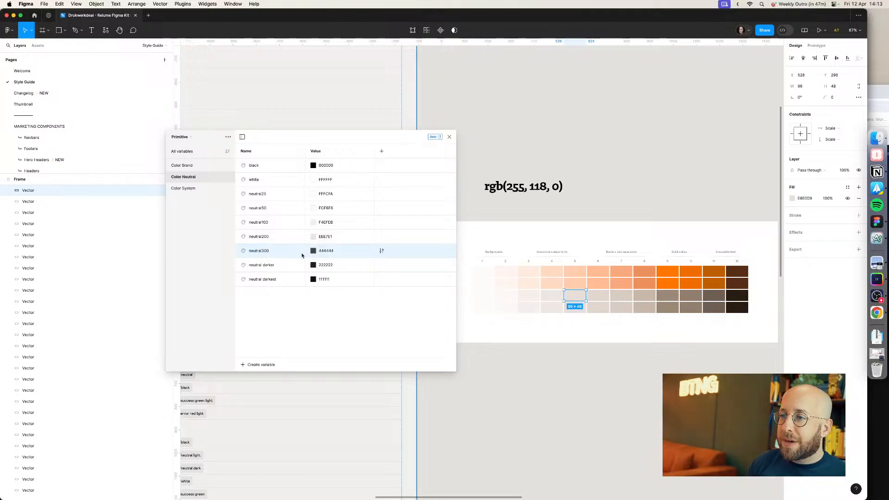
pyautogui.click(326, 251)
pyautogui.press('super+v')
pyautogui.press('Return')
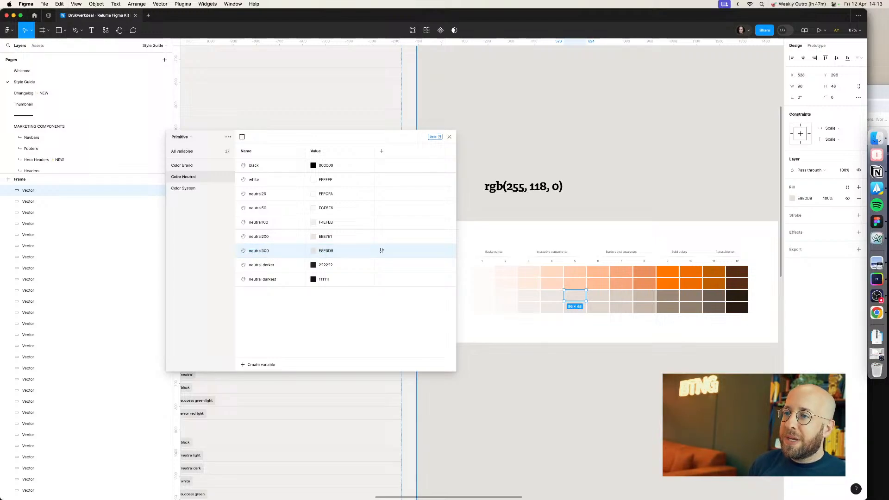
# Step: Rename neutral darker to neutral400 and set its value to E1D7CE copied from the sixth neutral swatch
pyautogui.doubleClick(268, 265)
pyautogui.write('neutral400')
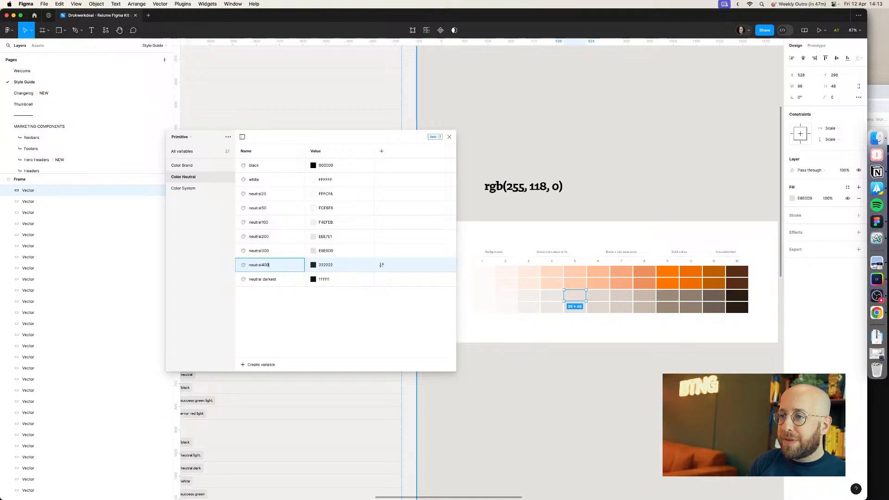
pyautogui.press('Return')
pyautogui.click(598, 295)
pyautogui.click(805, 198)
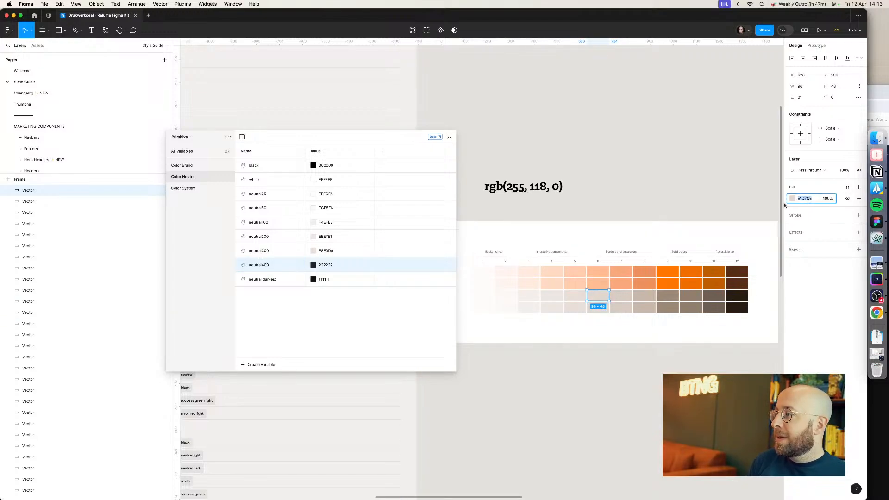
pyautogui.press('super+c')
pyautogui.click(326, 265)
pyautogui.press('super+v')
pyautogui.press('Return')
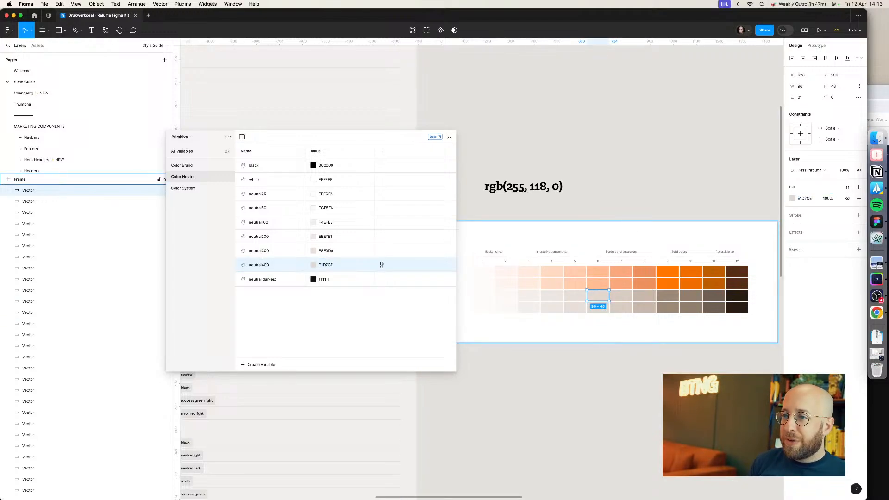
# Step: Rename neutral darkest to neutral500 and set its value to D8CCC1 copied from the seventh neutral swatch
pyautogui.doubleClick(258, 282)
pyautogui.write('neutral50')
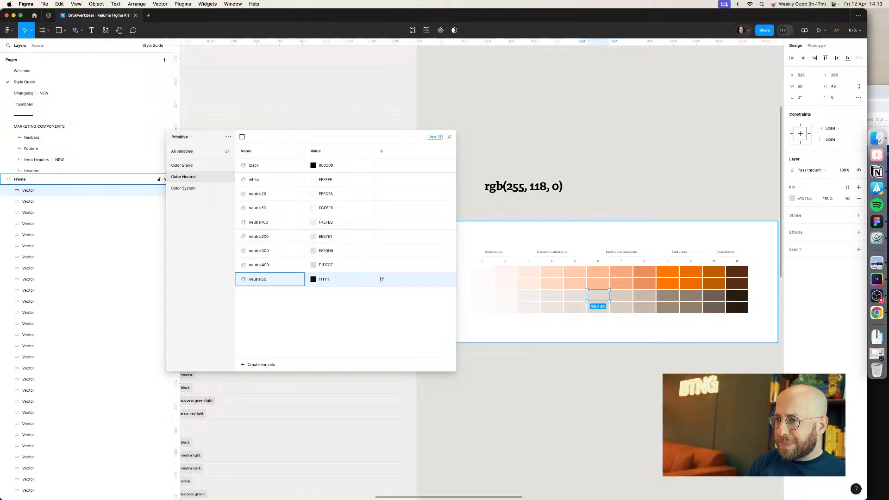
pyautogui.write('0')
pyautogui.press('Return')
pyautogui.click(621, 295)
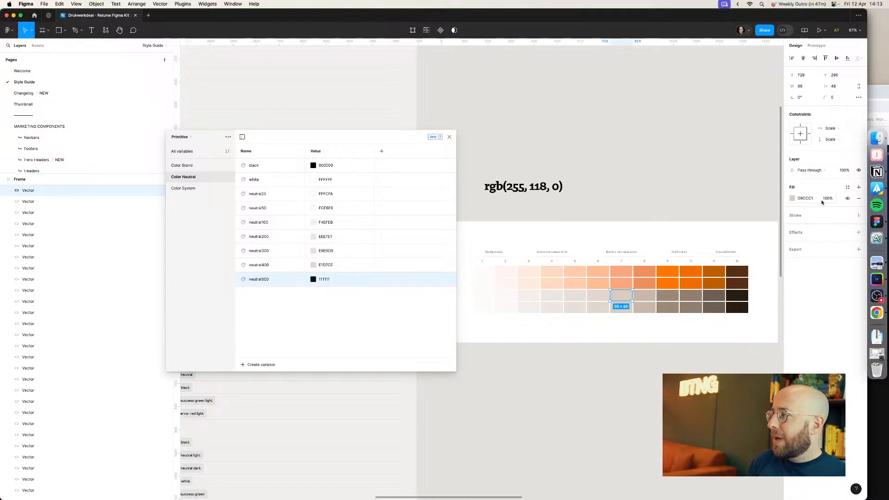
pyautogui.click(805, 198)
pyautogui.click(326, 278)
pyautogui.hotkey('ctrl', 'v')
pyautogui.press('Return')
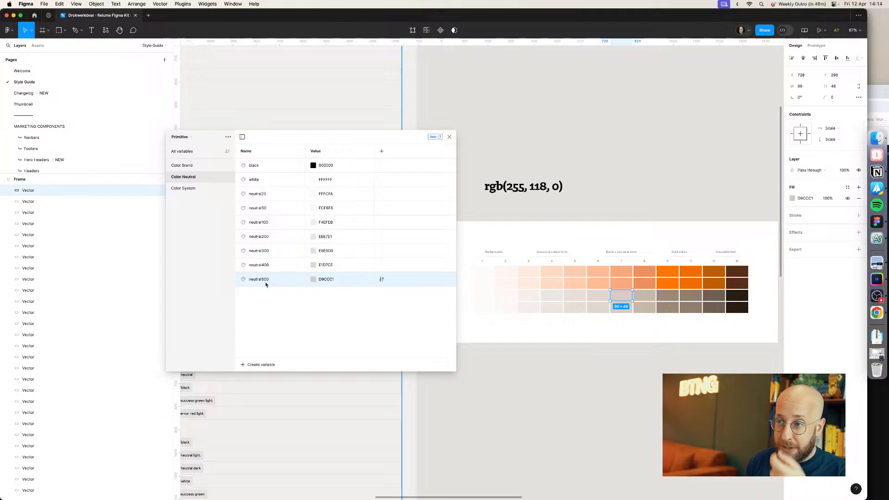
# Step: Create a new color variable in Color Neutral and name it neutral600
pyautogui.click(255, 364)
pyautogui.click(259, 380)
pyautogui.write('n')
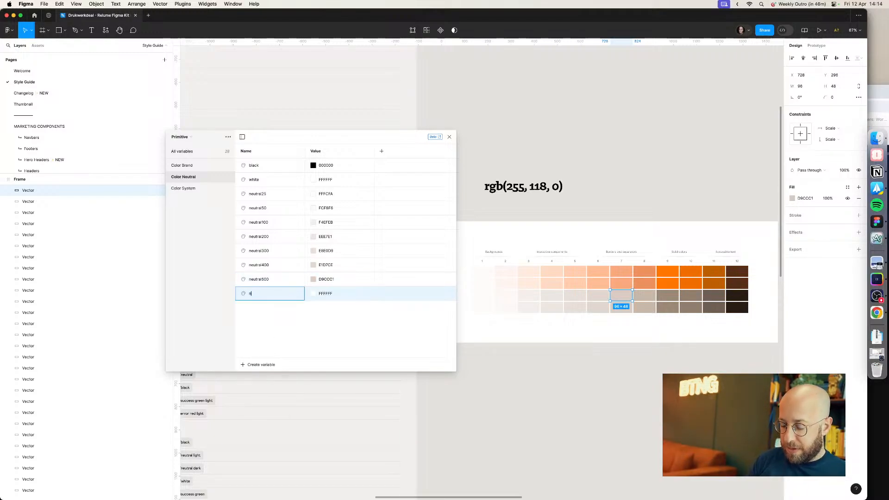
pyautogui.write('eutral')
pyautogui.press('Return')
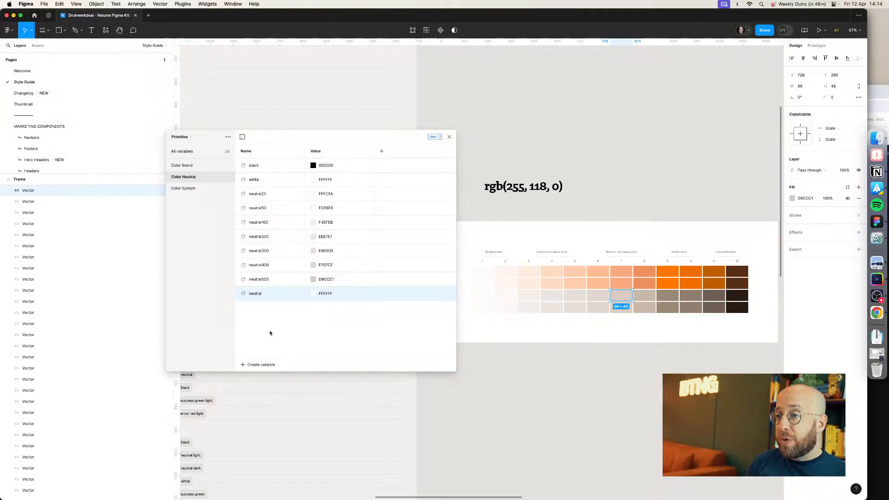
pyautogui.doubleClick(259, 295)
pyautogui.click(271, 296)
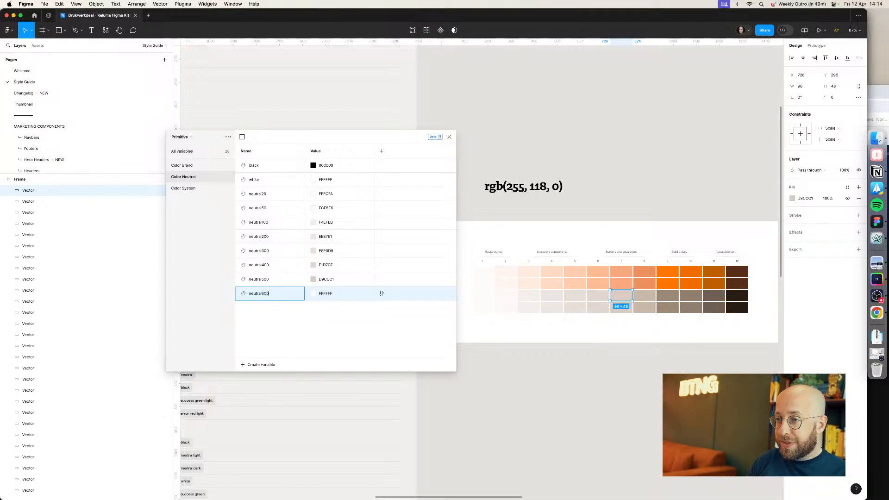
pyautogui.press('Return')
# Step: Set neutral600's value to C8B8A9 copied from the eighth neutral swatch's fill
pyautogui.click(647, 296)
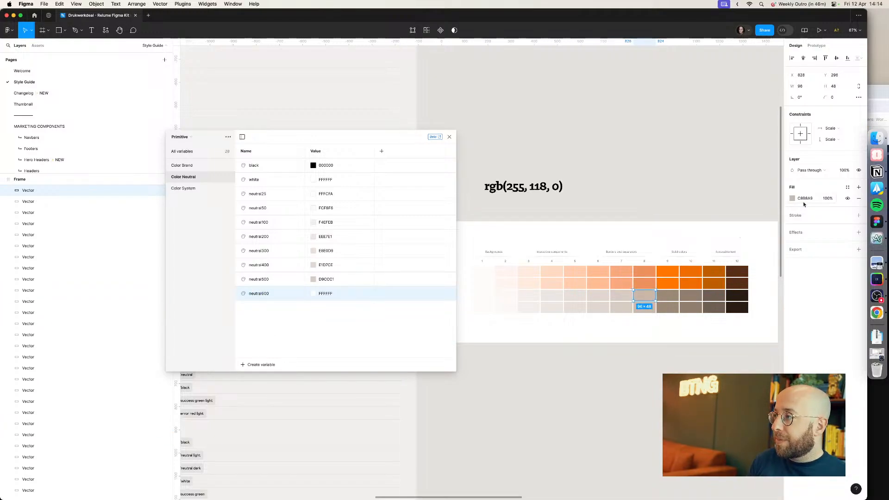
pyautogui.click(805, 201)
pyautogui.press('super+c')
pyautogui.click(325, 294)
pyautogui.press('super+v')
pyautogui.press('Return')
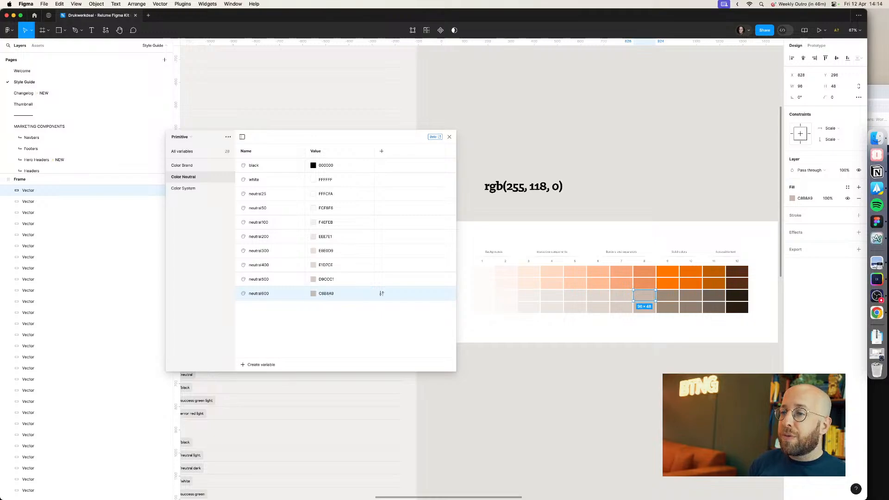
# Step: Create color variable neutral700 with value 9C8977 copied from the ninth neutral swatch
pyautogui.click(251, 365)
pyautogui.click(262, 376)
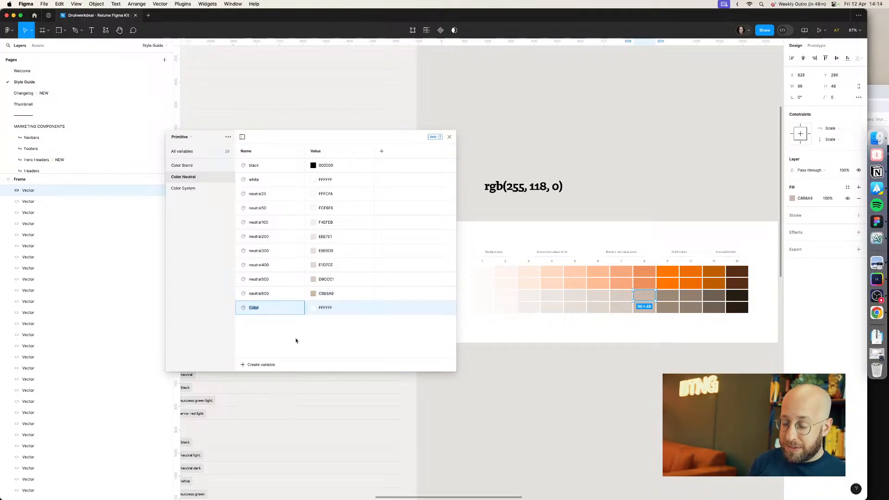
pyautogui.write('neutral700')
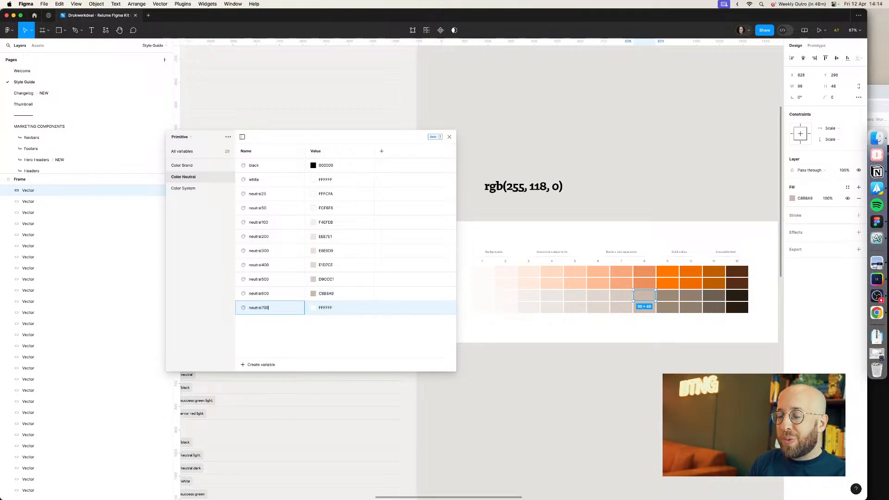
pyautogui.press('Return')
pyautogui.click(667, 296)
pyautogui.click(807, 199)
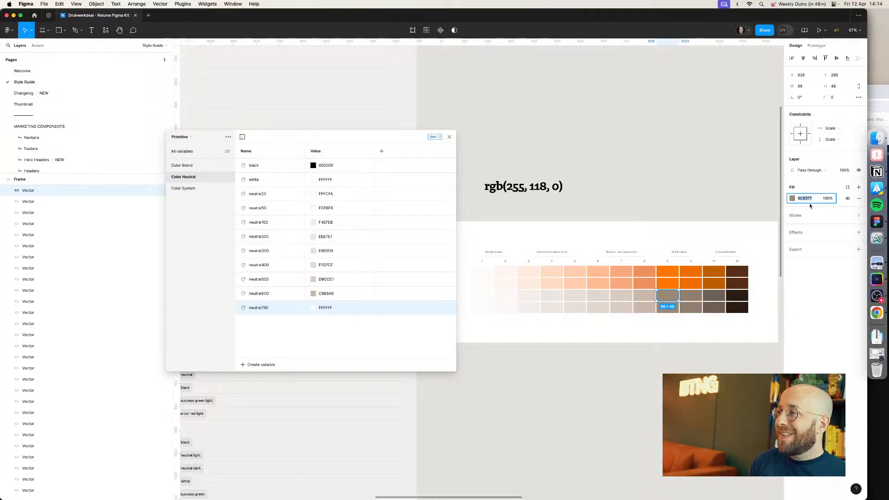
pyautogui.press('super+c')
pyautogui.click(325, 308)
pyautogui.press('super+v')
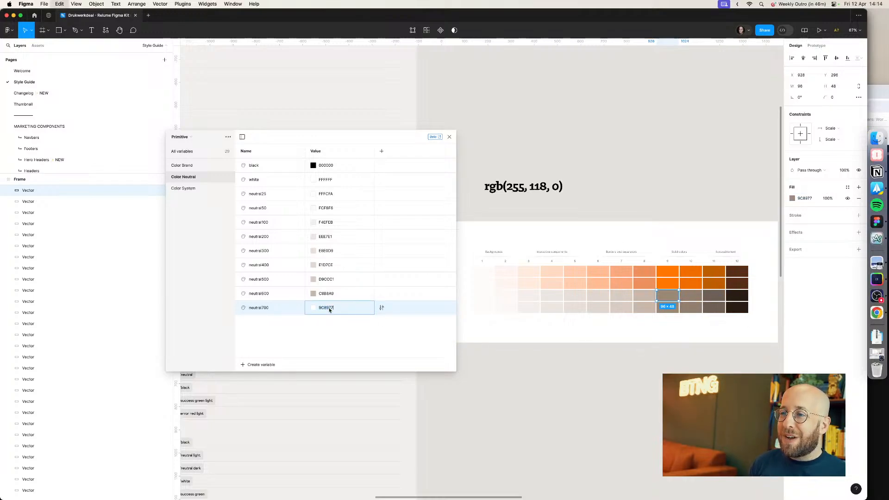
pyautogui.press('Return')
# Step: Create color variable neutral800 with value 907E6E copied from the tenth neutral swatch
pyautogui.click(246, 365)
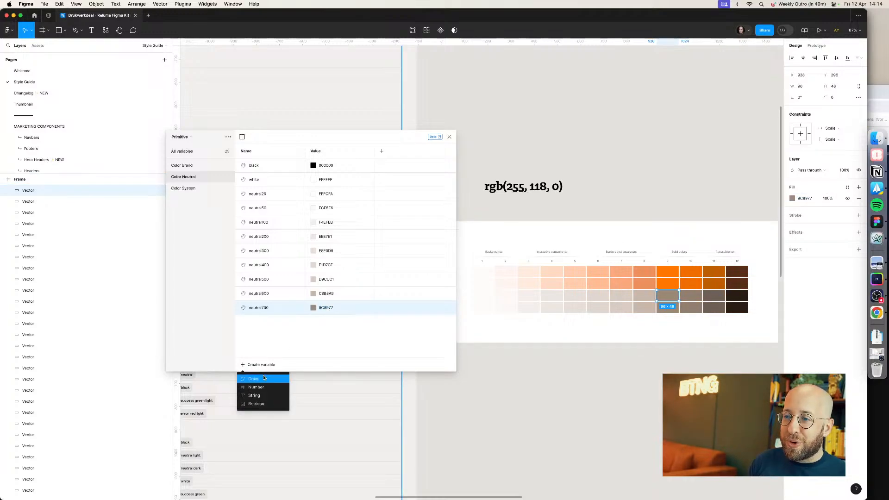
pyautogui.click(260, 376)
pyautogui.write('neutral800')
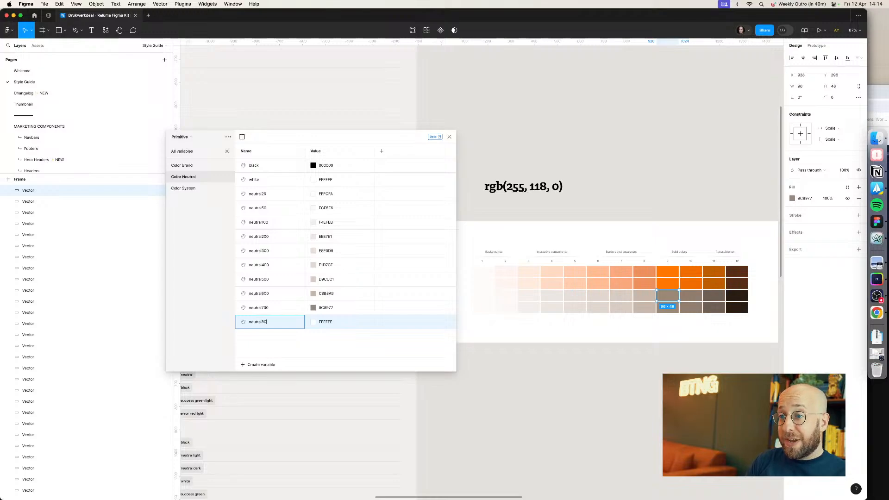
pyautogui.press('Return')
pyautogui.click(691, 295)
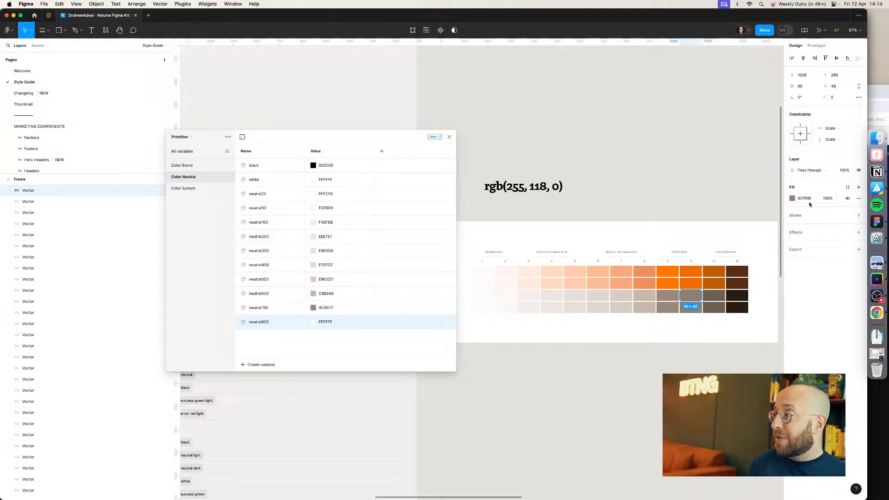
pyautogui.click(334, 321)
pyautogui.press('super+v')
pyautogui.press('Return')
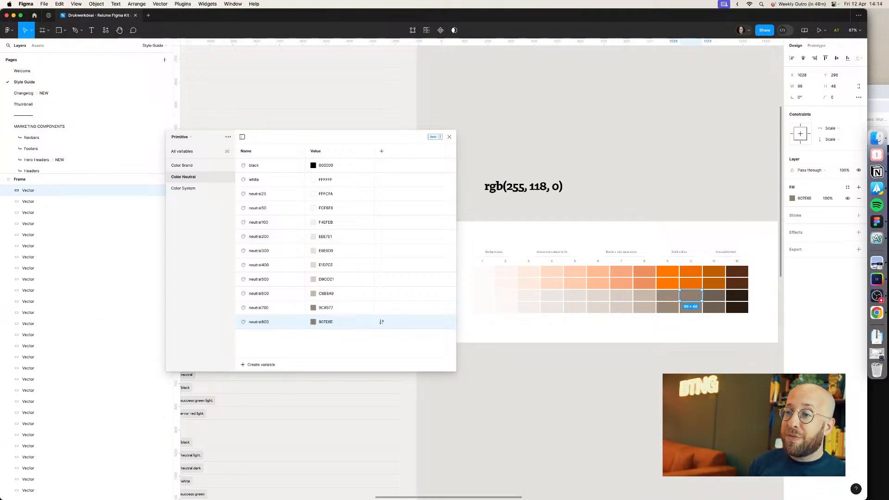
# Step: Create color variable neutral900 with value 6E6053 copied from the eleventh neutral swatch
pyautogui.click(261, 364)
pyautogui.click(265, 381)
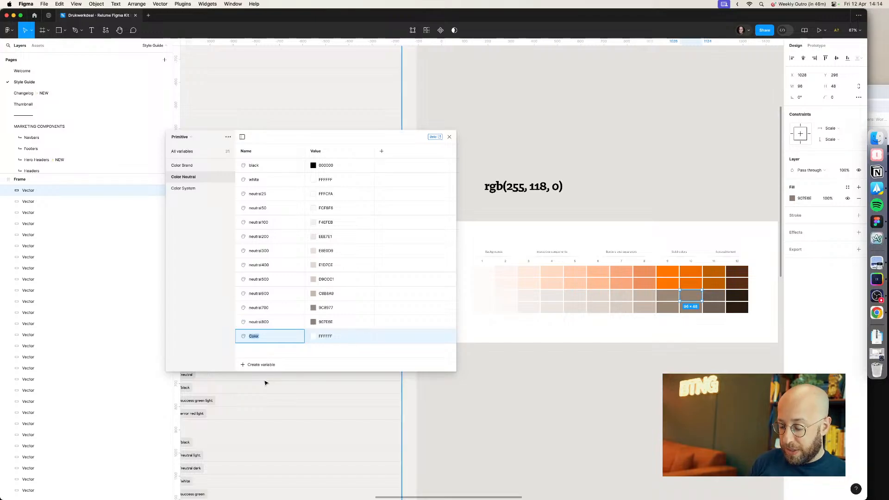
pyautogui.write('neutral900')
pyautogui.press('Return')
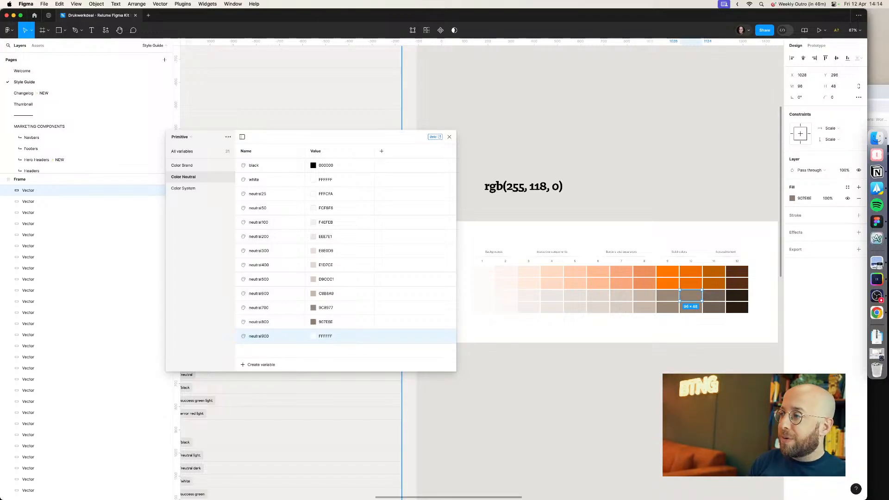
pyautogui.click(711, 297)
pyautogui.click(806, 199)
pyautogui.press('super+c')
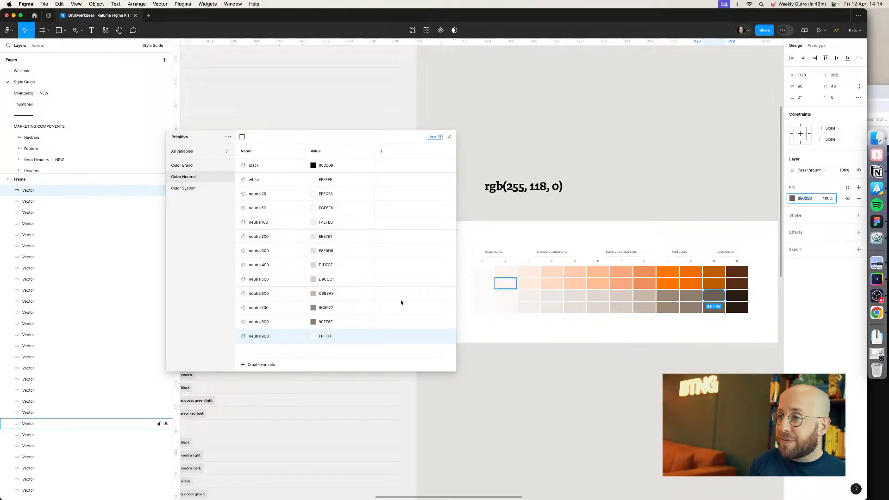
pyautogui.click(326, 336)
pyautogui.press('super+v')
pyautogui.press('Return')
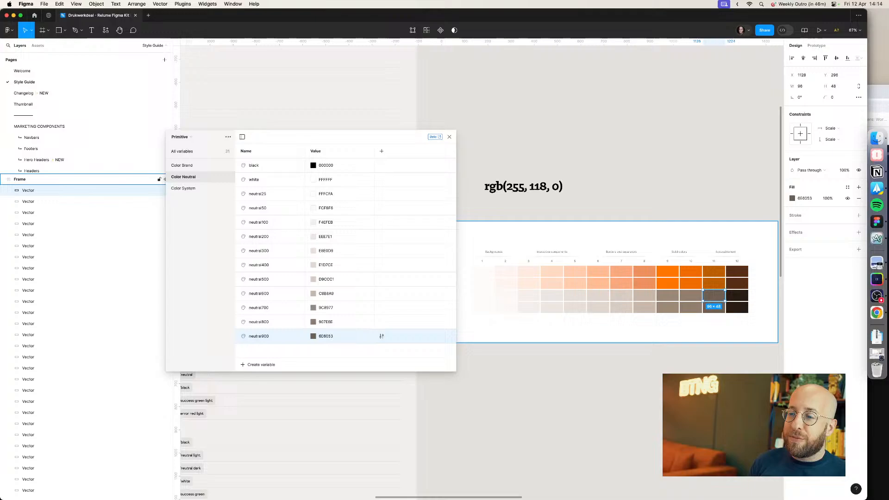
# Step: Create a new color variable named neutral950
pyautogui.click(261, 364)
pyautogui.click(265, 381)
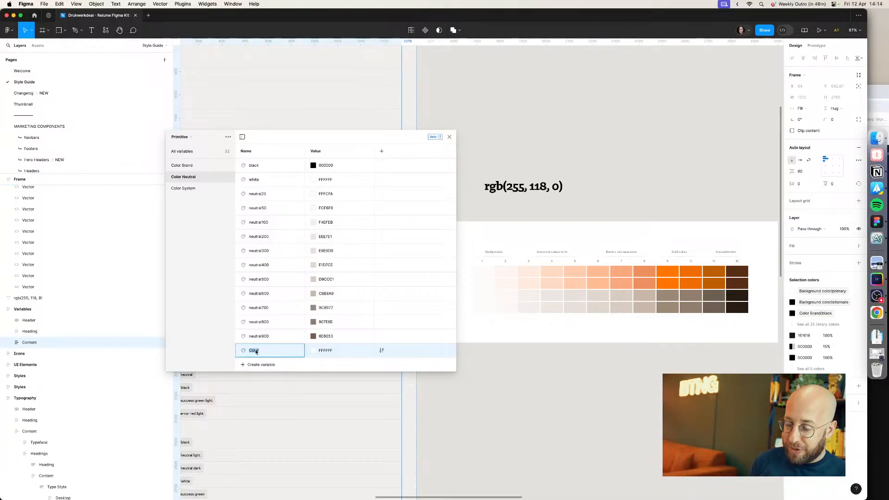
pyautogui.write('neutral')
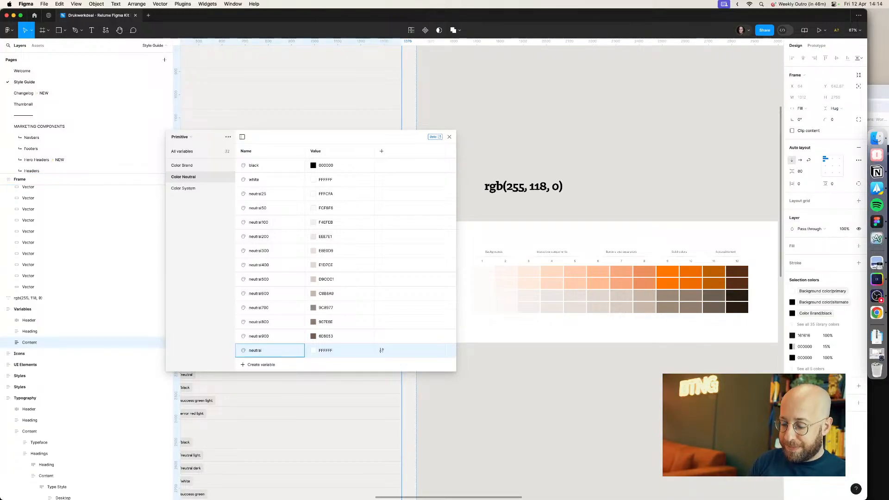
pyautogui.write('950')
pyautogui.press('Return')
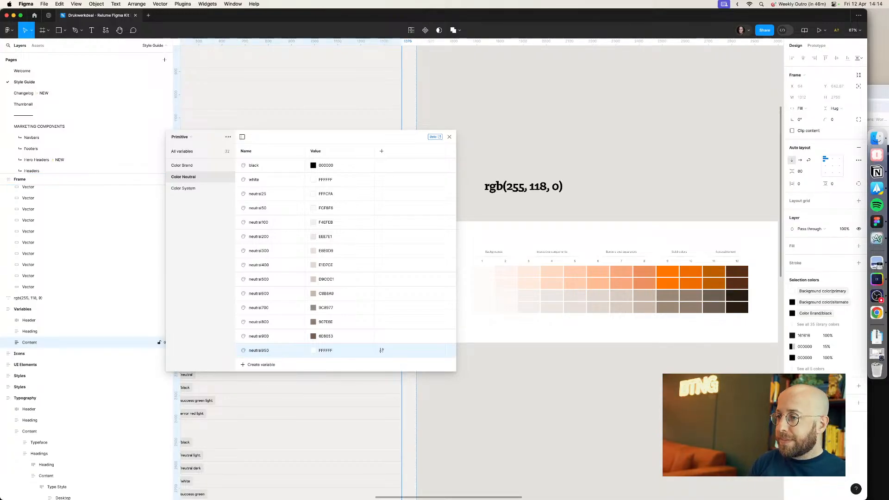
# Step: Set neutral950's value to 180B00 copied from the darkest swatch in the bottom row
pyautogui.click(737, 307)
pyautogui.click(805, 198)
pyautogui.press('super+c')
pyautogui.click(330, 350)
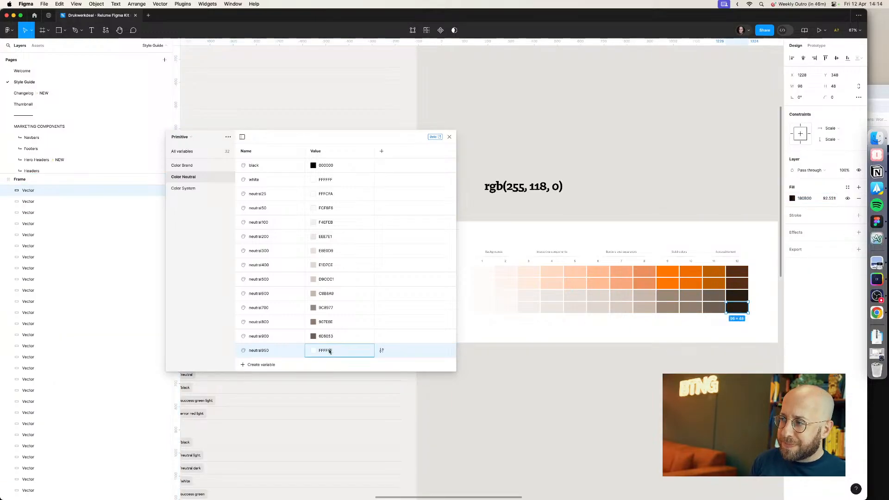
pyautogui.press('super+v')
pyautogui.press('Return')
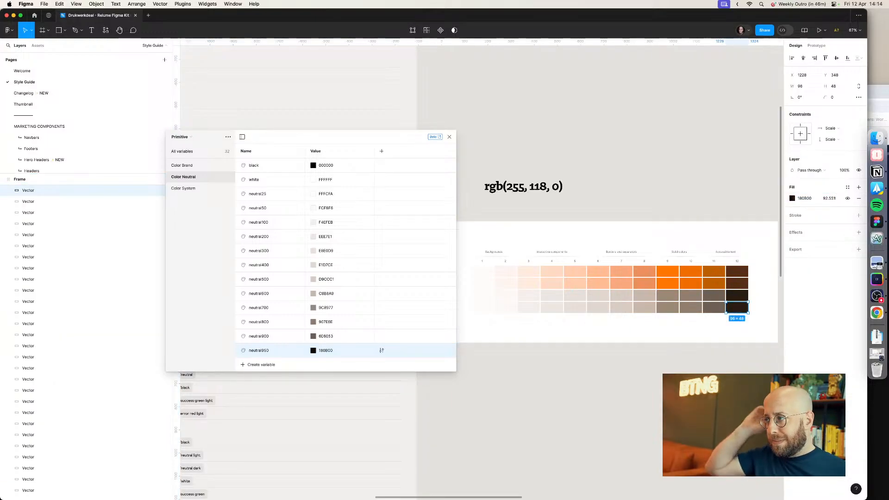
# Step: Set neutral950's value to 291D13 copied from the twelfth neutral swatch
pyautogui.click(714, 296)
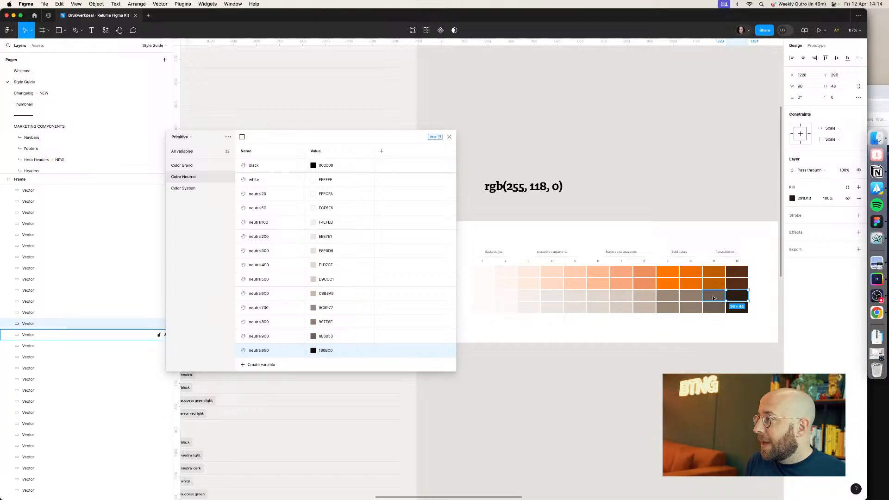
pyautogui.click(734, 297)
pyautogui.click(805, 198)
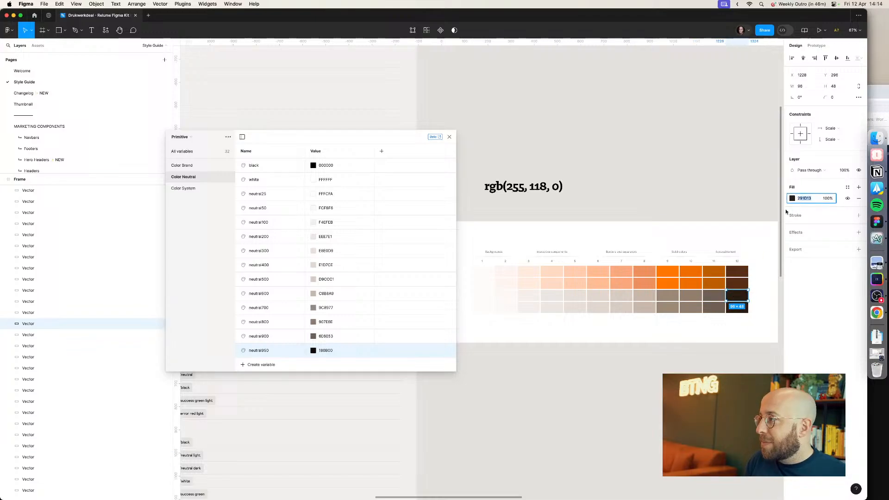
pyautogui.click(332, 350)
pyautogui.press('super+v')
pyautogui.press('Return')
# Step: Check each neutral swatch's fill colour against the neutral variable values
pyautogui.click(715, 296)
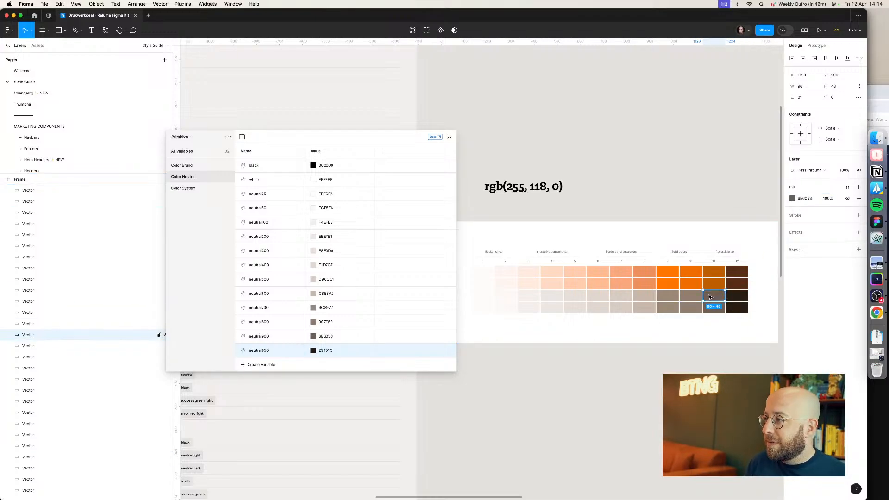
pyautogui.click(805, 198)
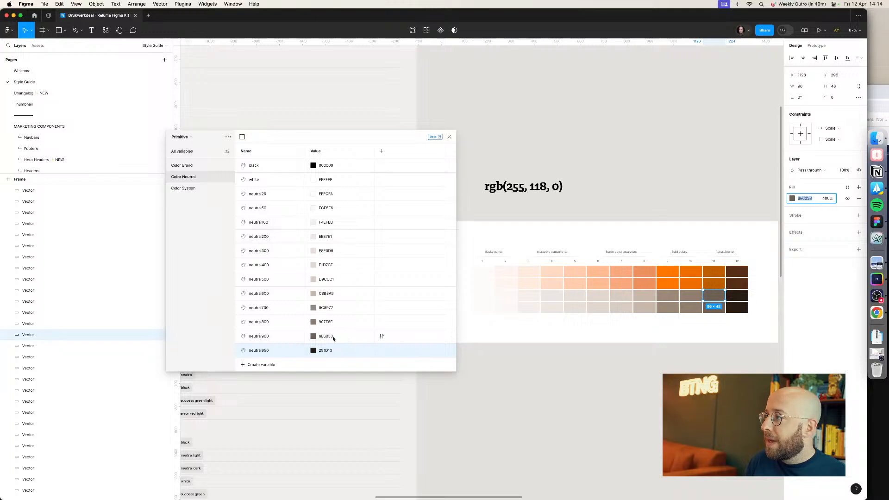
pyautogui.click(688, 299)
pyautogui.click(668, 299)
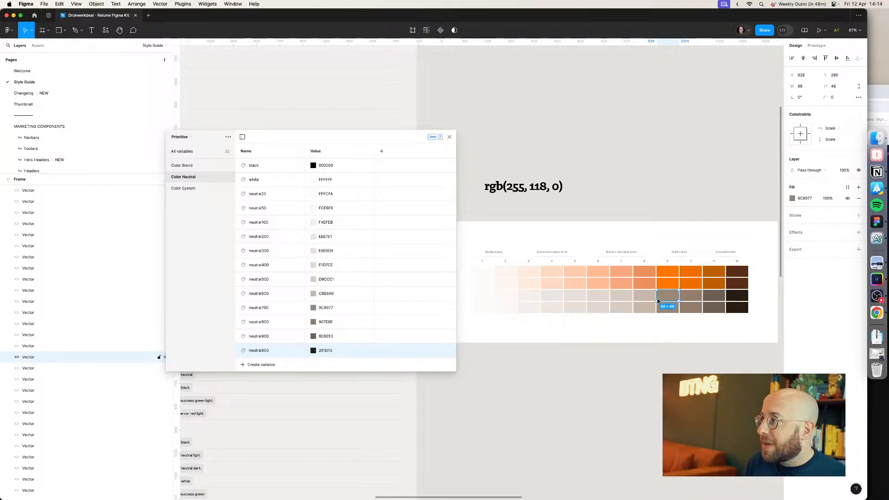
pyautogui.click(644, 299)
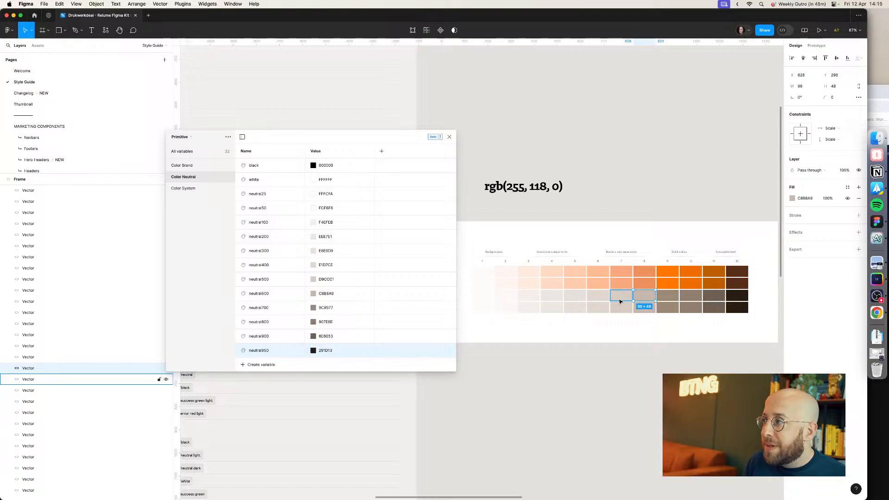
pyautogui.click(621, 302)
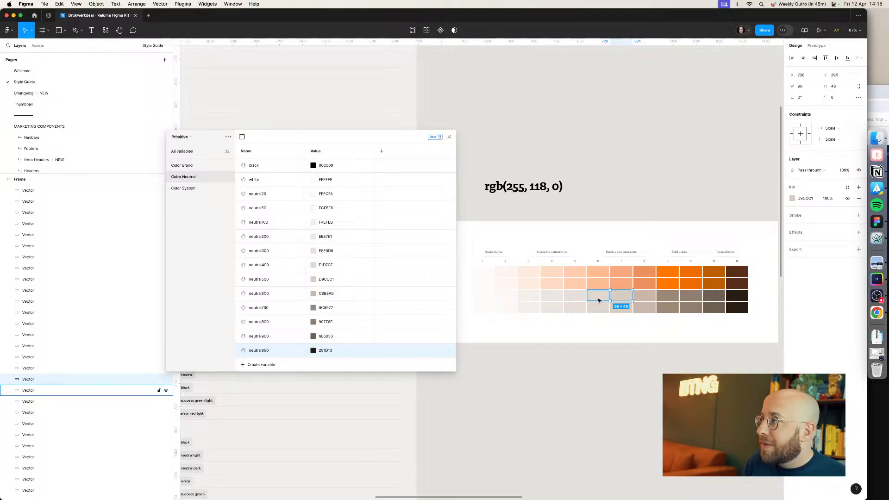
pyautogui.click(598, 301)
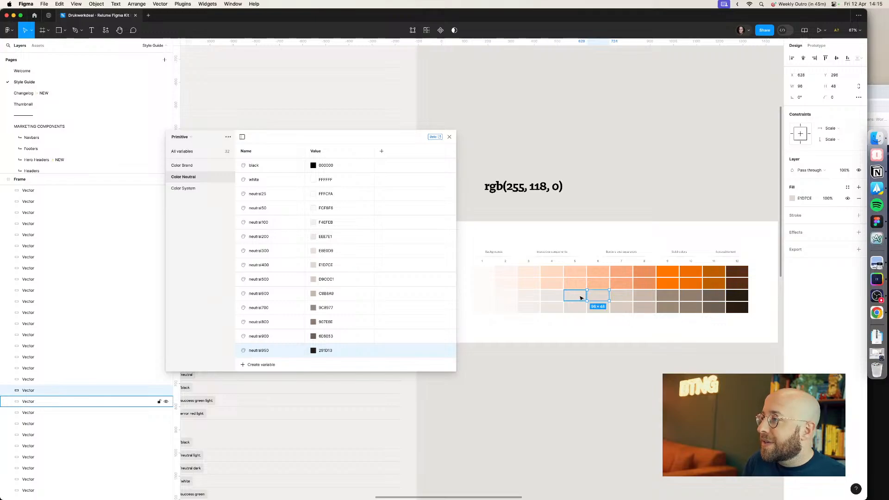
pyautogui.click(565, 297)
pyautogui.click(554, 299)
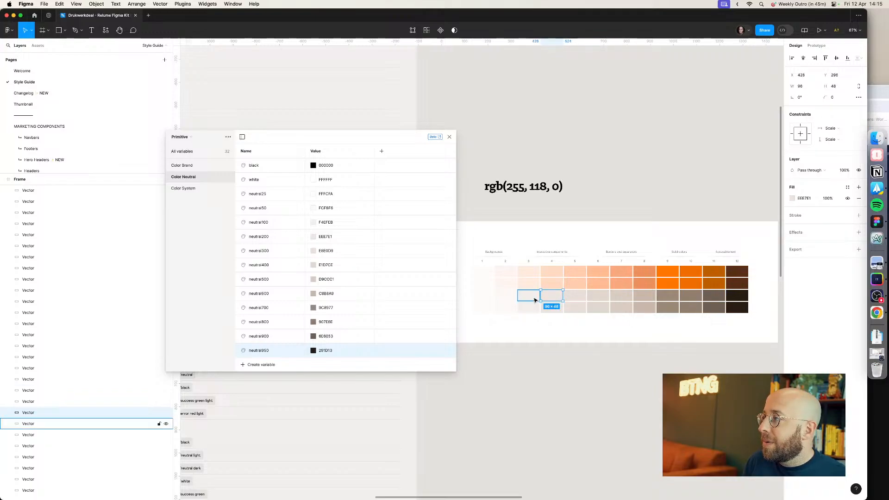
pyautogui.click(534, 300)
pyautogui.click(506, 299)
pyautogui.click(491, 298)
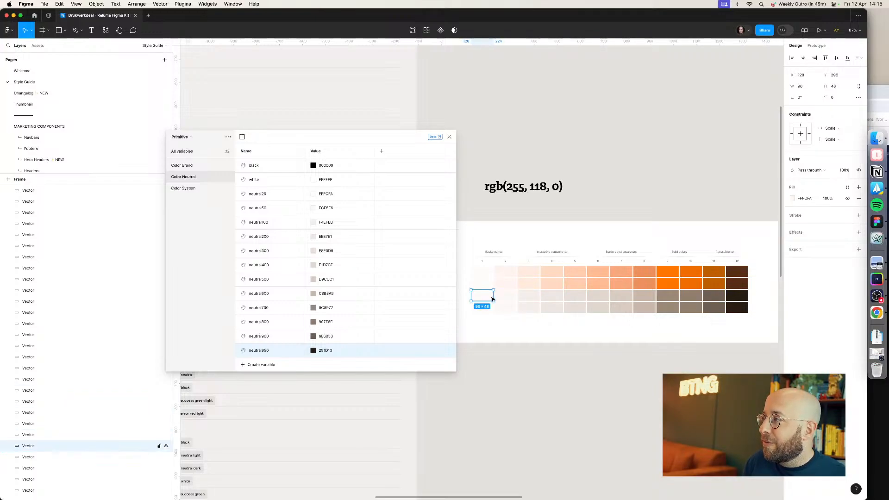
# Step: Inspect the fill colour of each bottom-row neutral swatch from dark to light, plus the lighter swatches above
pyautogui.click(734, 302)
pyautogui.click(735, 308)
pyautogui.click(713, 309)
pyautogui.click(690, 310)
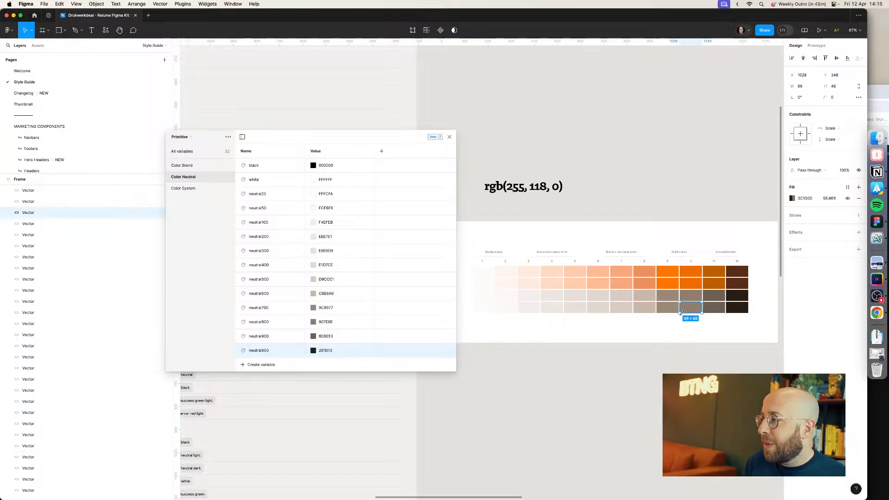
pyautogui.click(672, 311)
pyautogui.click(646, 310)
pyautogui.click(623, 311)
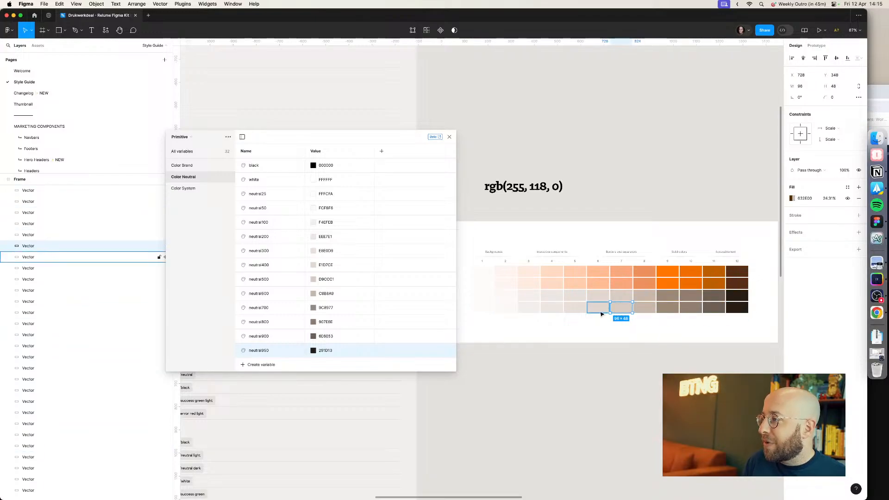
pyautogui.click(600, 311)
pyautogui.click(579, 312)
pyautogui.click(554, 309)
pyautogui.click(531, 309)
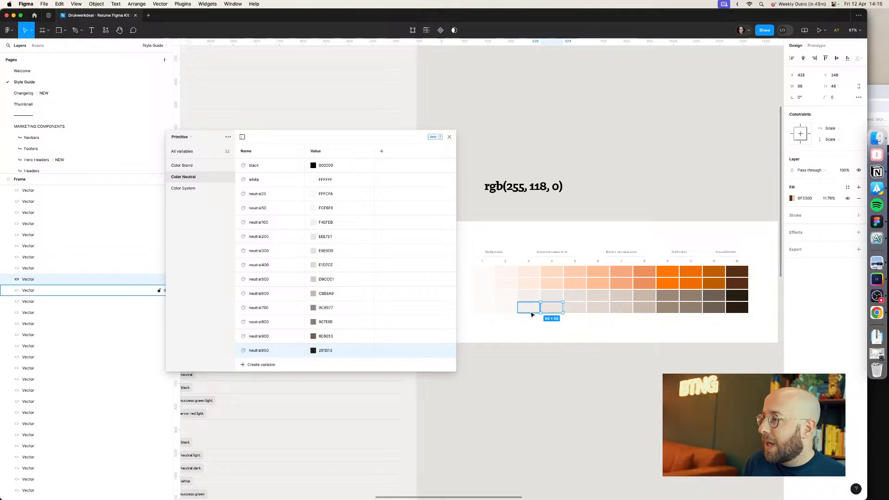
pyautogui.click(507, 296)
pyautogui.click(508, 283)
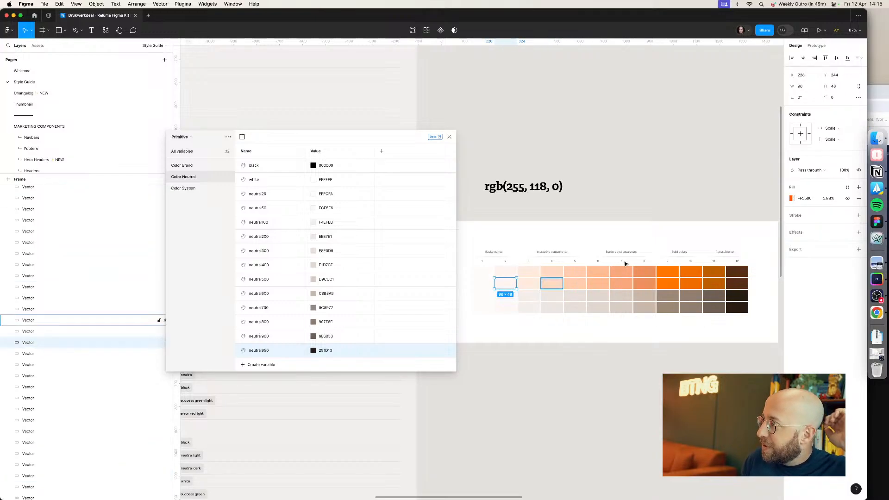
pyautogui.click(674, 212)
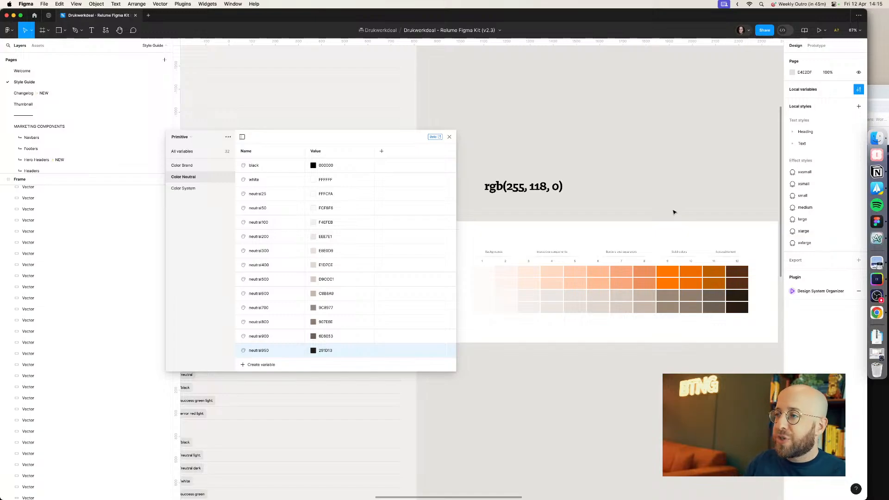
# Step: Delete the rgb(255, 118, 0) text label from the canvas
pyautogui.click(518, 189)
pyautogui.press('Delete')
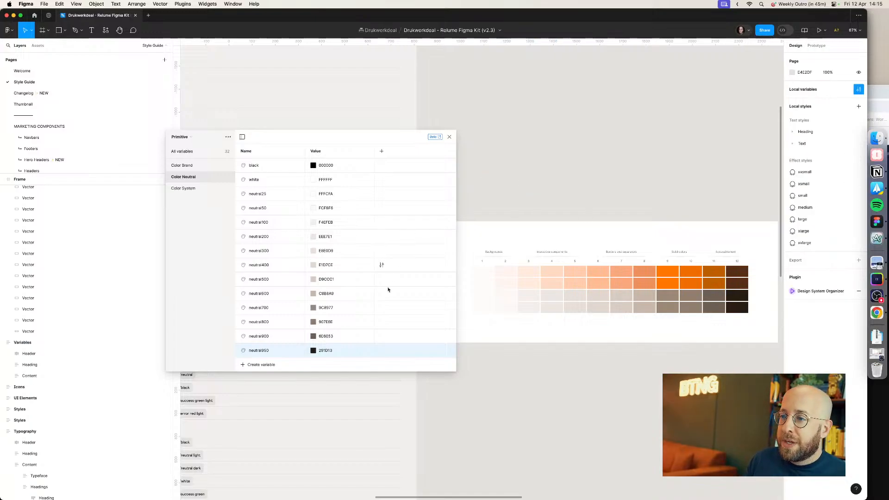
# Step: Review the Primitive variable groups and the Semantic collection's Background color and Border variables, returning to Color Brand
pyautogui.click(183, 165)
pyautogui.click(192, 190)
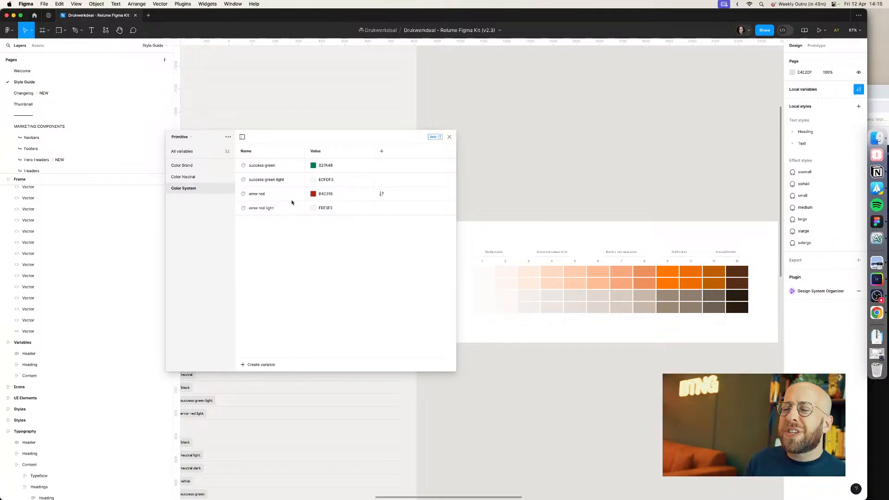
pyautogui.click(190, 137)
pyautogui.click(192, 145)
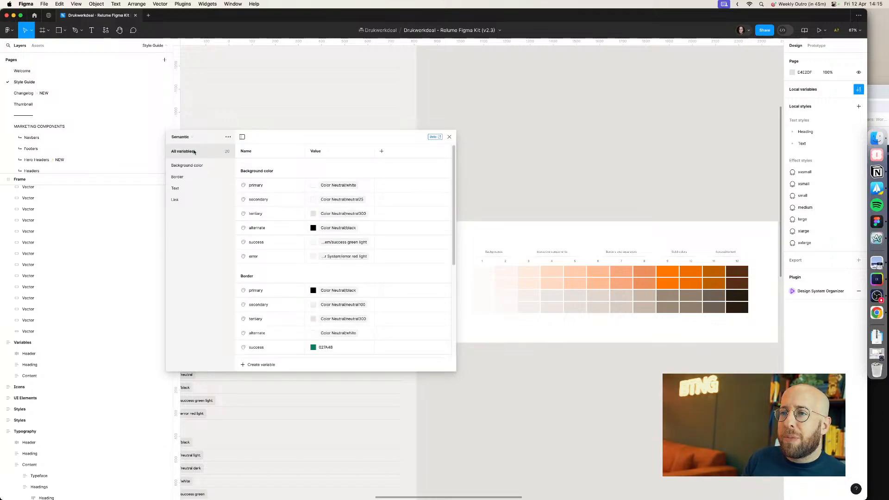
pyautogui.click(195, 167)
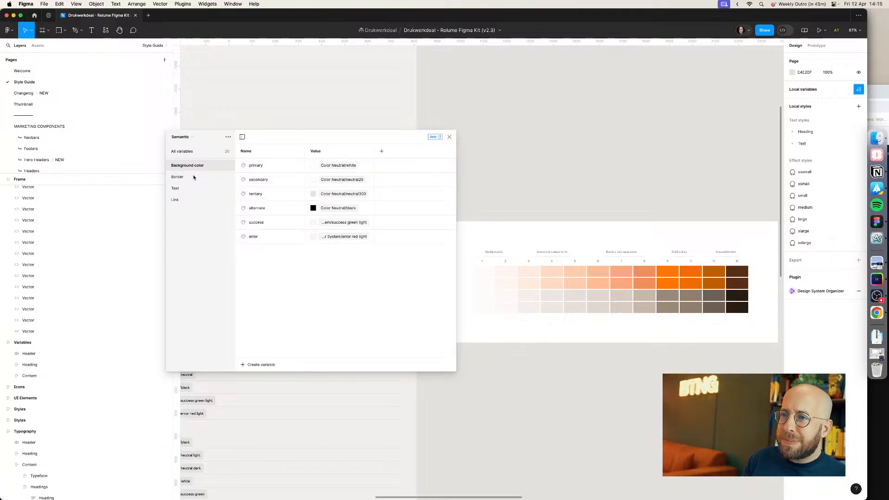
pyautogui.click(195, 177)
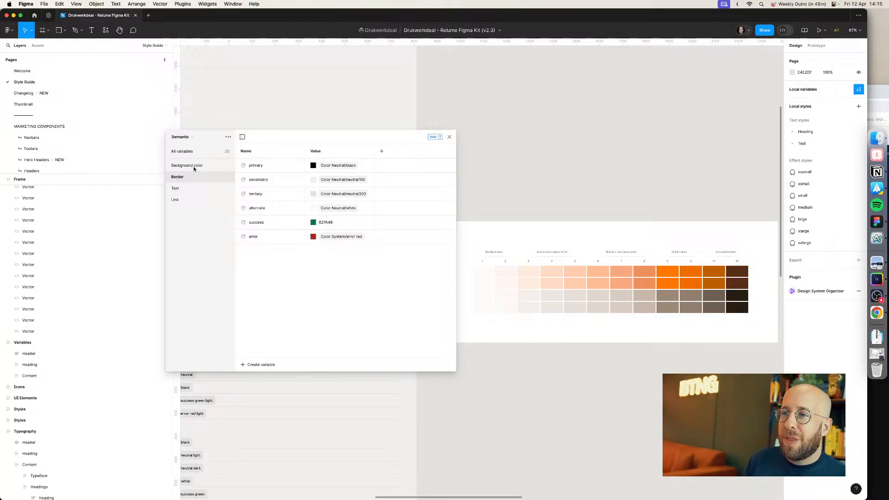
pyautogui.click(187, 137)
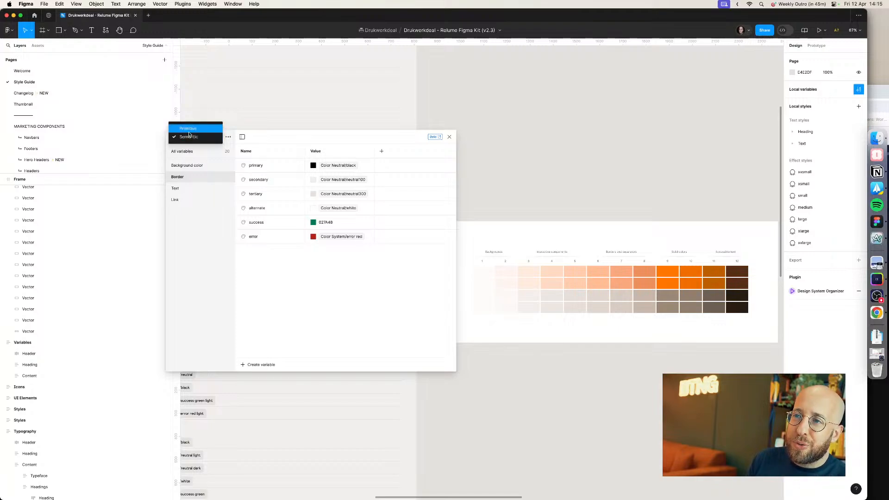
pyautogui.click(188, 129)
pyautogui.click(187, 165)
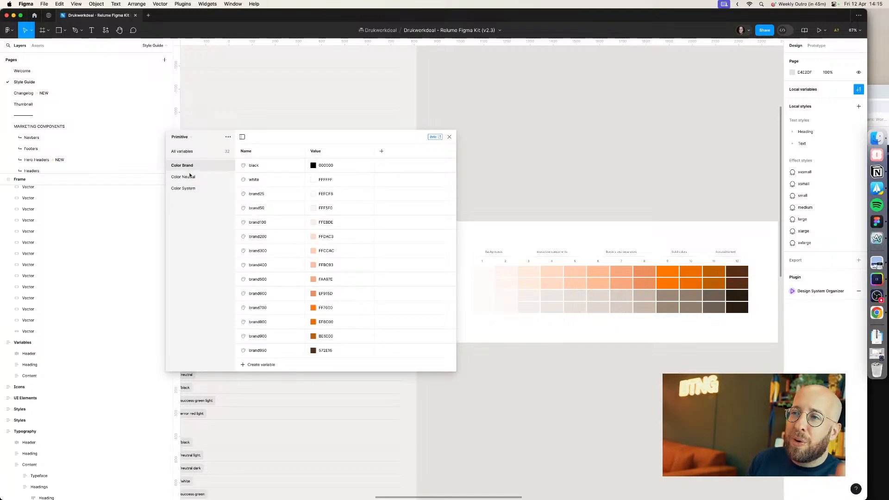
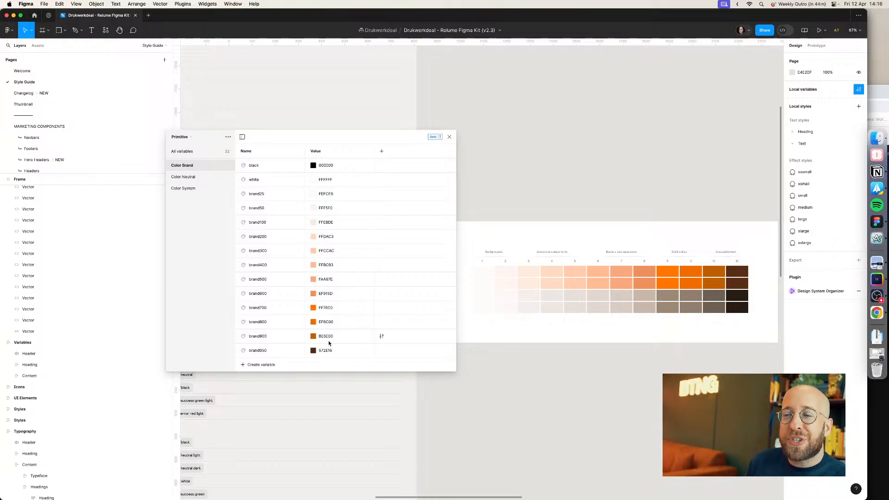
# Step: Switch to the Semantic collection and browse its Link, Text, Border and All variables groups
pyautogui.click(196, 138)
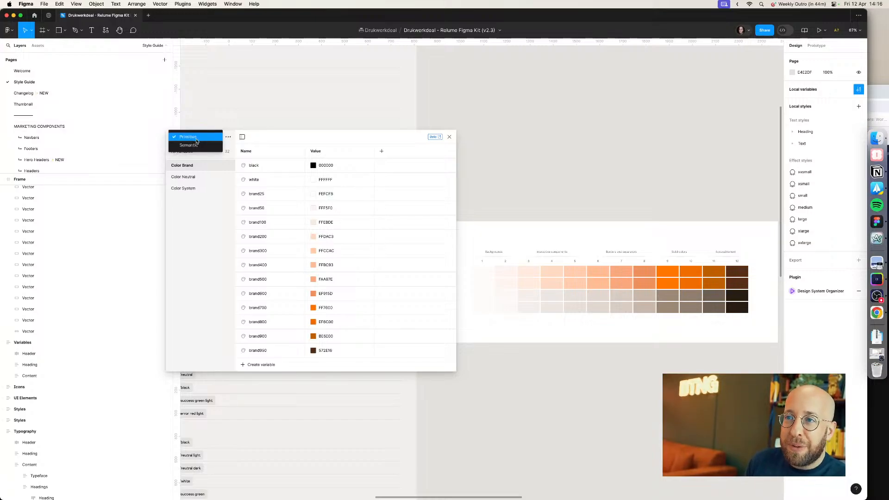
pyautogui.click(191, 145)
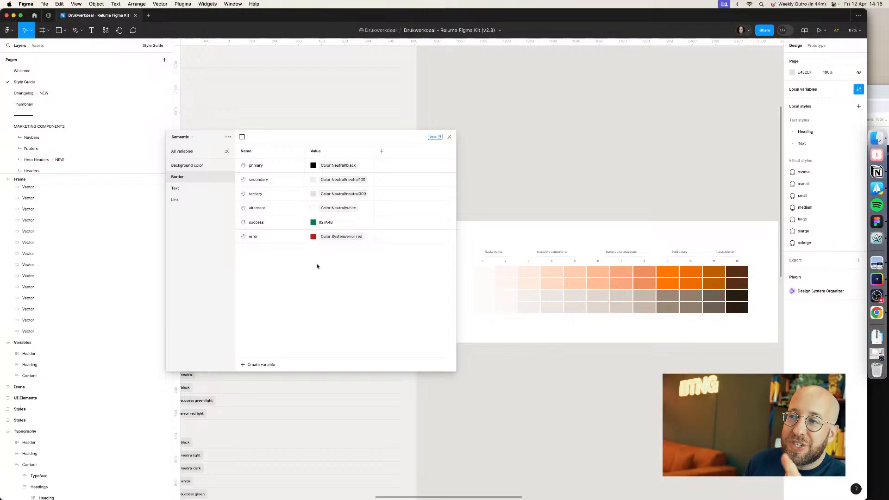
pyautogui.click(186, 197)
pyautogui.click(184, 186)
pyautogui.click(185, 176)
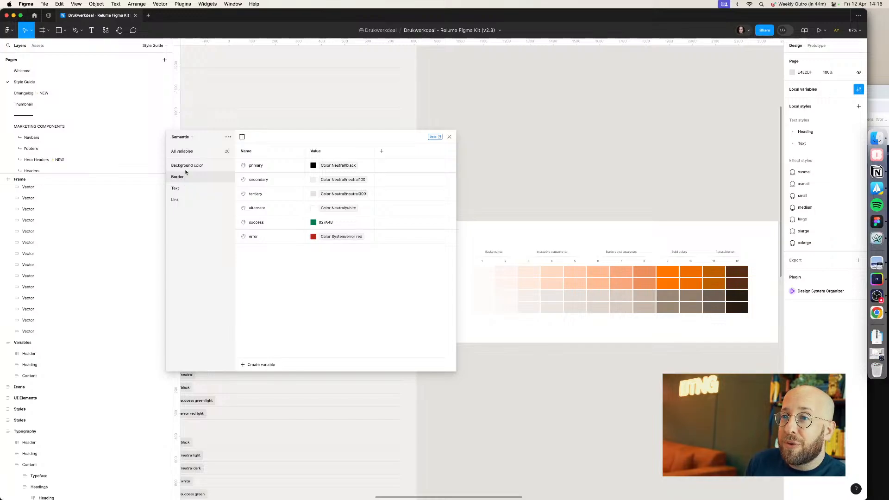
pyautogui.click(191, 153)
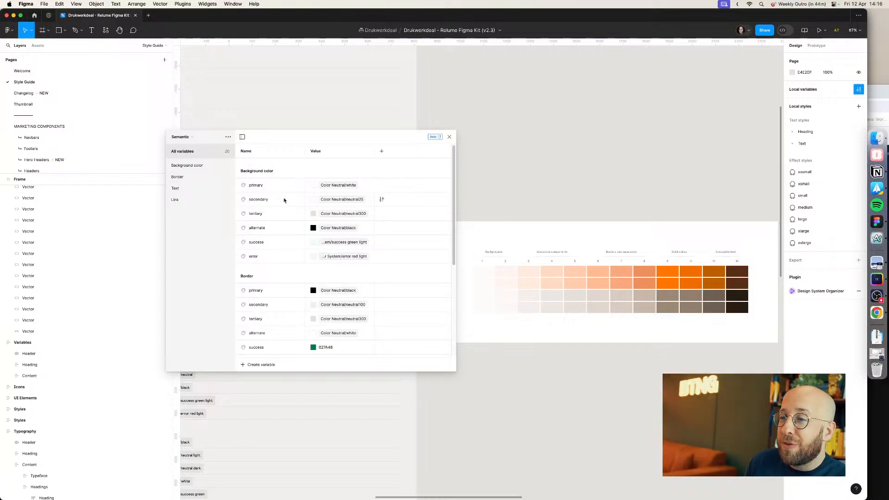
pyautogui.scroll(-5, 284, 200)
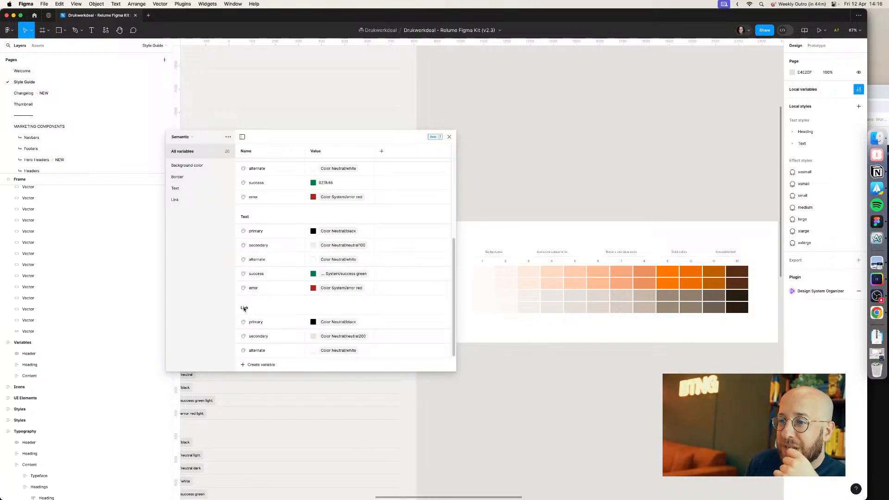
# Step: Create a new colour variable named Button / primary in the Semantic collection
pyautogui.click(254, 365)
pyautogui.click(263, 379)
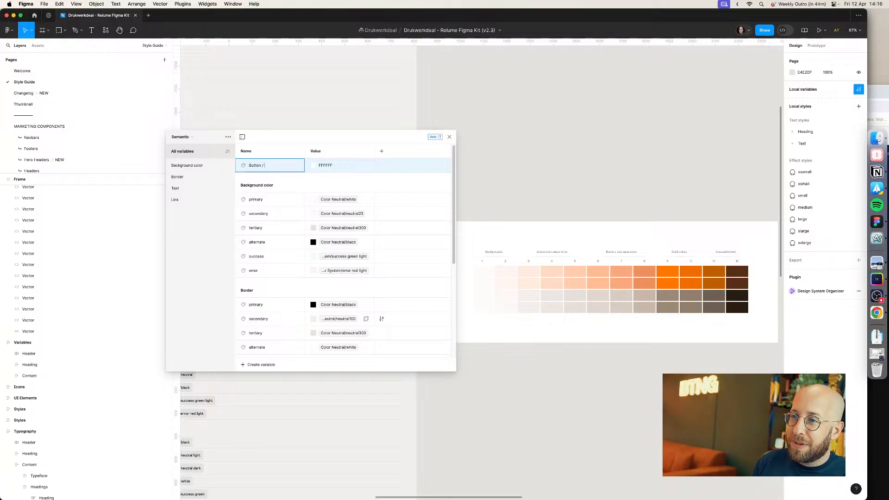
pyautogui.write('Button / ')
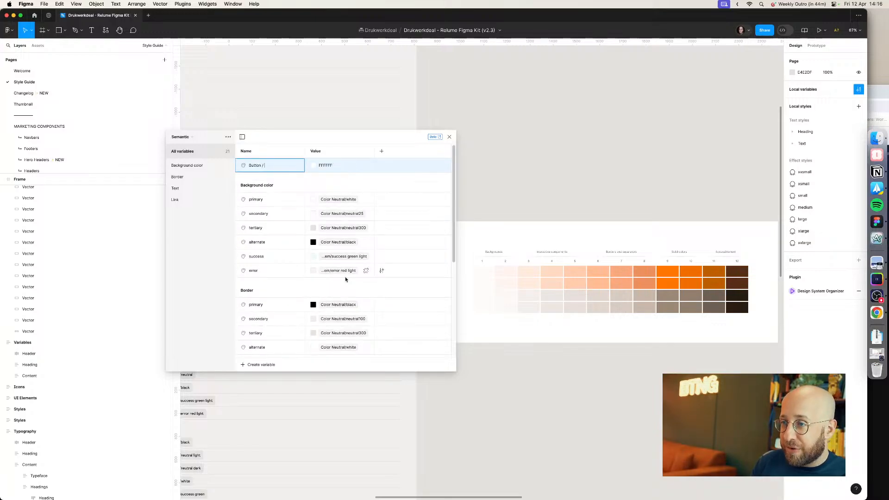
pyautogui.write('primary')
pyautogui.press('Return')
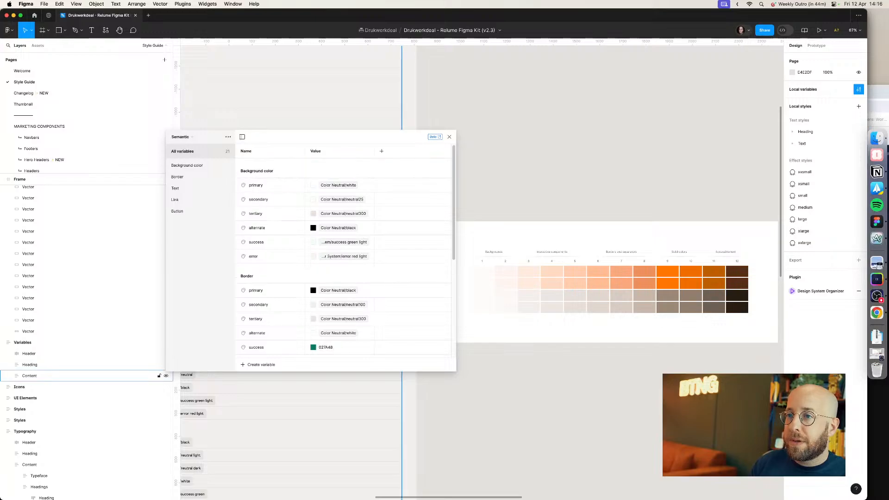
# Step: Open the Button group and set the primary variable's value to the Color Brand brand700 variable
pyautogui.click(182, 215)
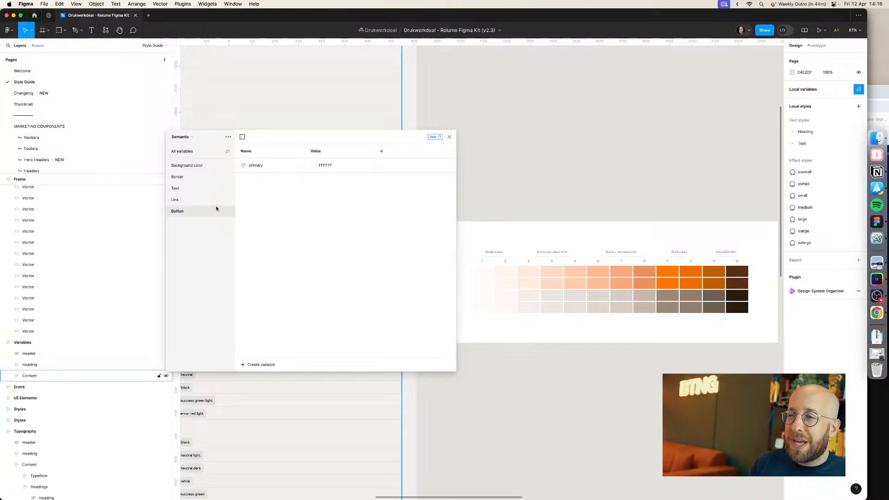
pyautogui.click(313, 165)
pyautogui.moveTo(334, 165); pyautogui.dragTo(318, 165)
pyautogui.click(318, 165)
pyautogui.click(341, 176)
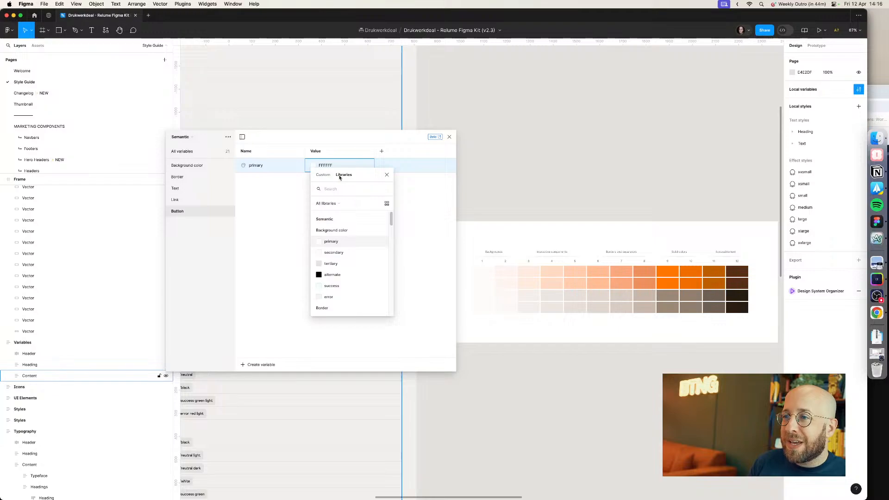
pyautogui.scroll(-10, 341, 224)
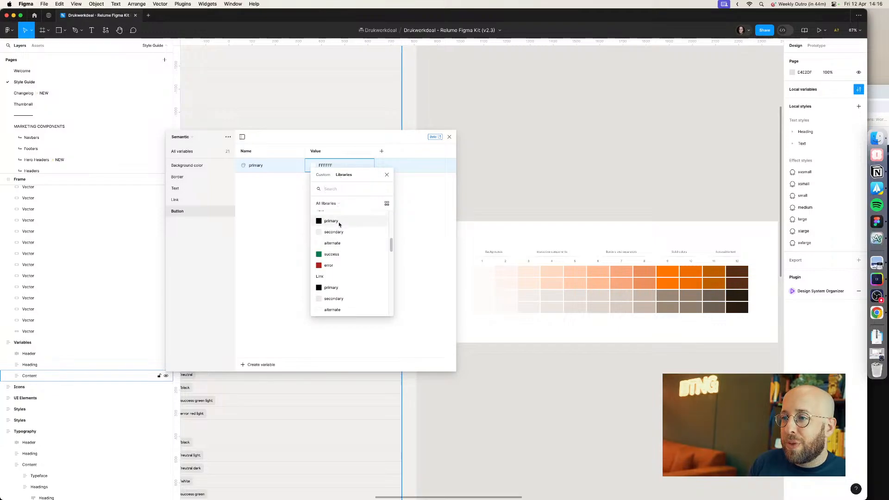
pyautogui.scroll(-2, 346, 276)
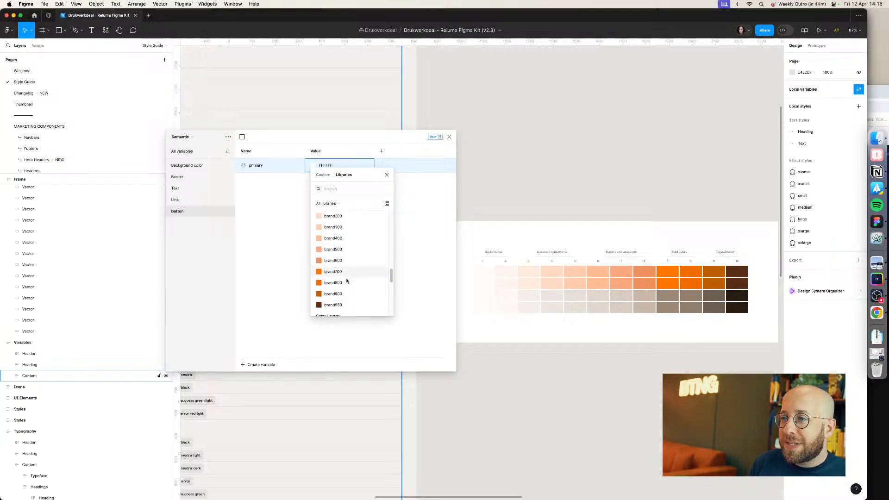
pyautogui.click(348, 273)
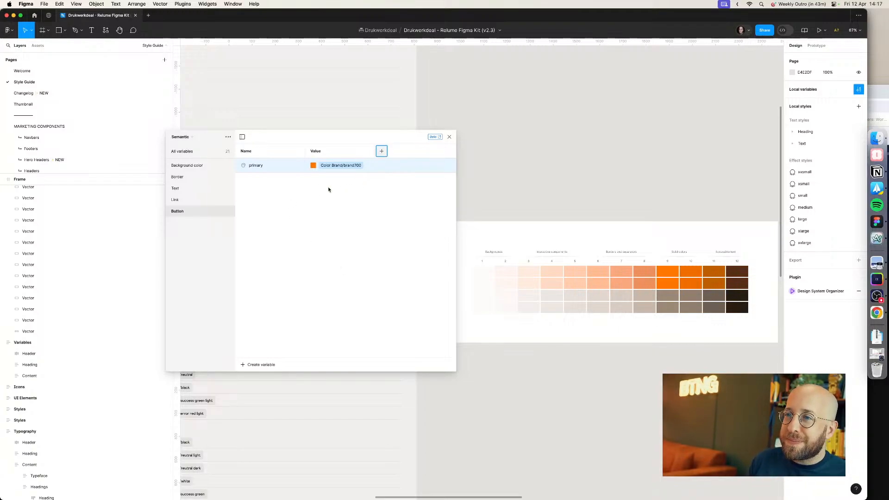
pyautogui.click(369, 198)
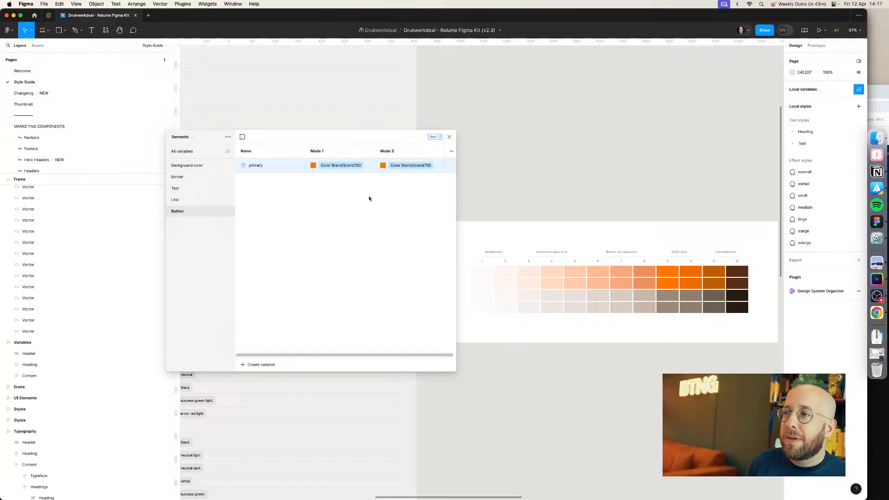
pyautogui.rightClick(398, 151)
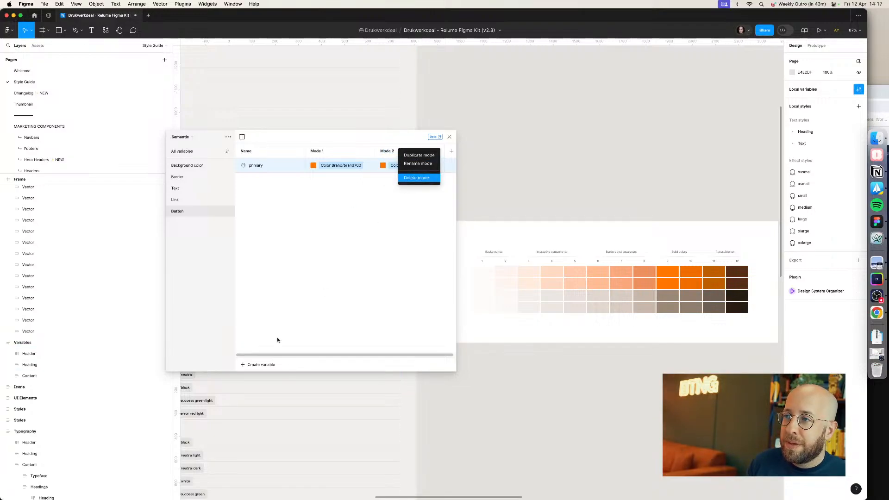
pyautogui.click(423, 180)
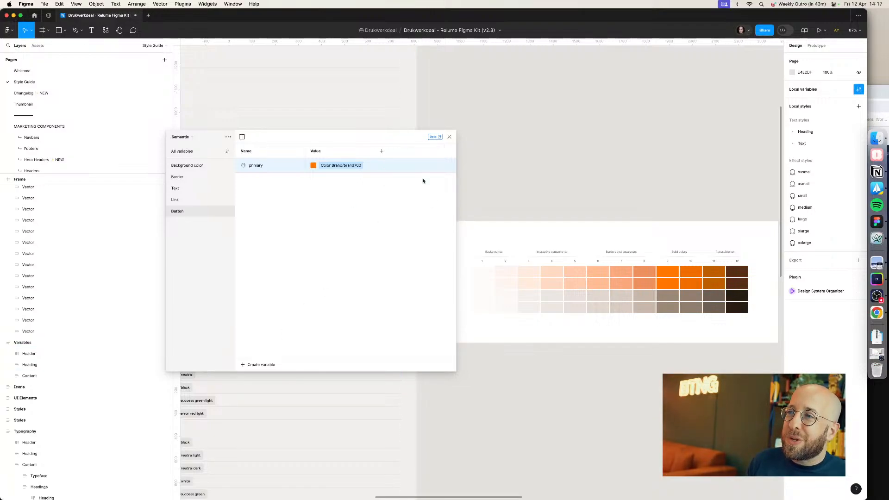
# Step: Create another colour variable in the Button group named primary-border
pyautogui.click(248, 366)
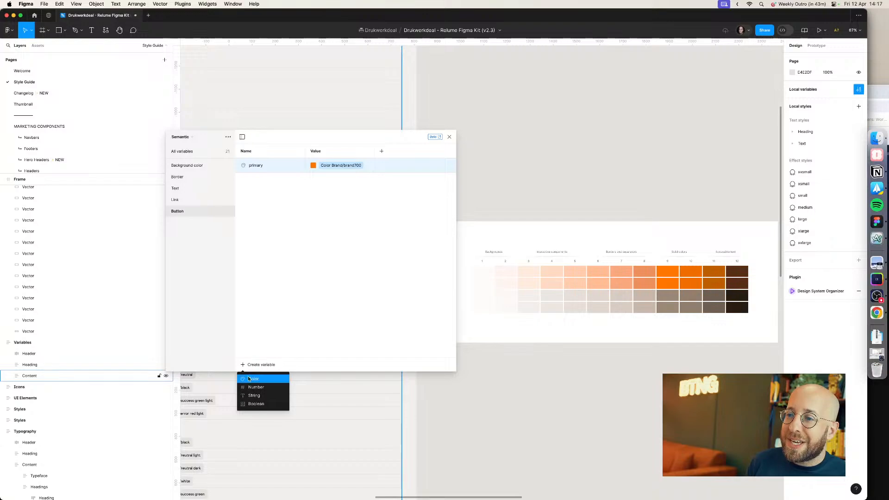
pyautogui.click(250, 380)
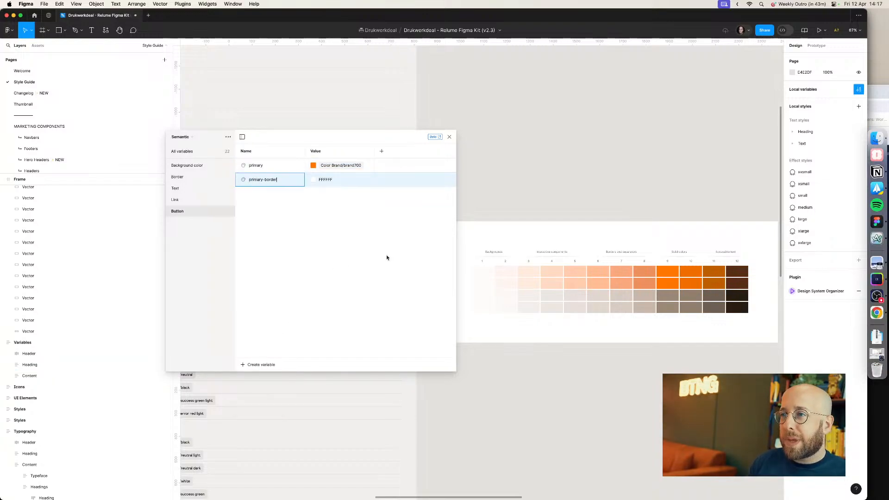
pyautogui.press('Return')
# Step: Set primary-border's value to the Color Brand brand900 variable by searching the library for brand
pyautogui.click(325, 180)
pyautogui.click(316, 181)
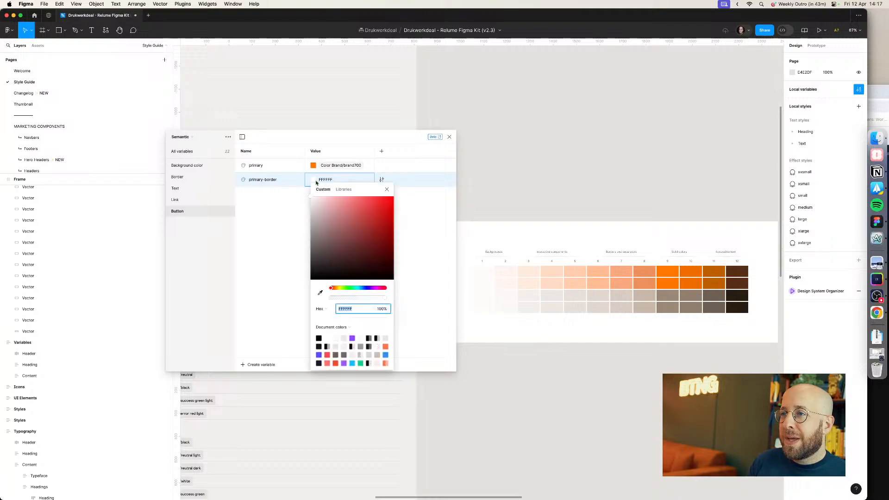
pyautogui.click(343, 190)
pyautogui.write('brand')
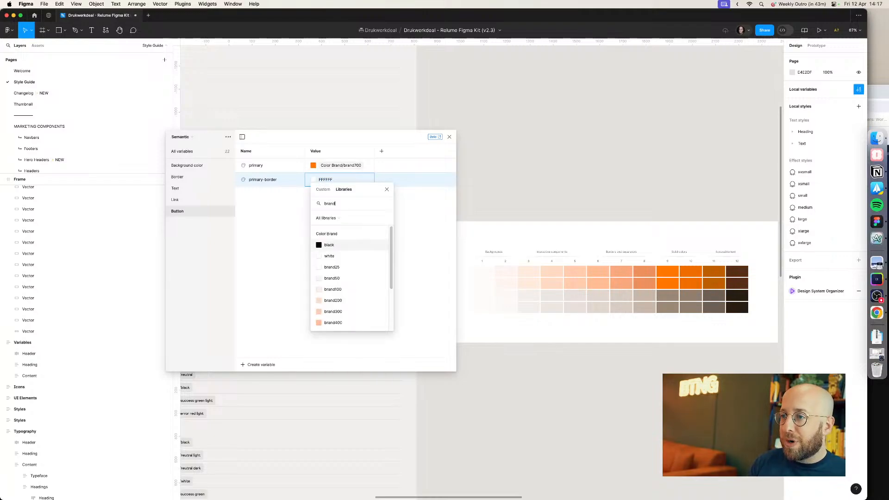
pyautogui.scroll(-5, 352, 250)
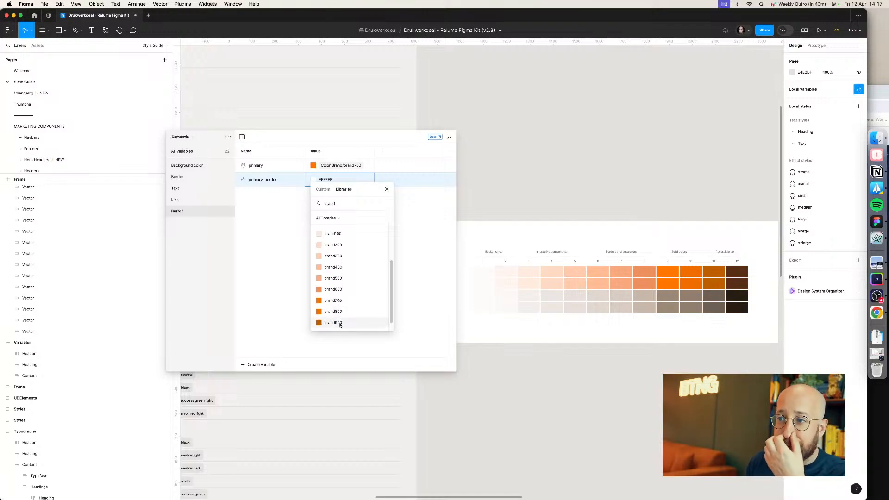
pyautogui.click(340, 313)
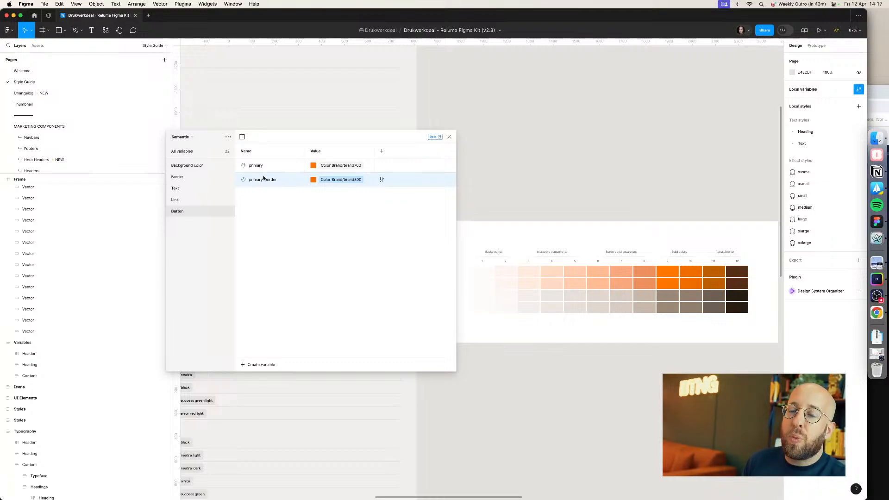
# Step: Close the local variables window
pyautogui.click(198, 214)
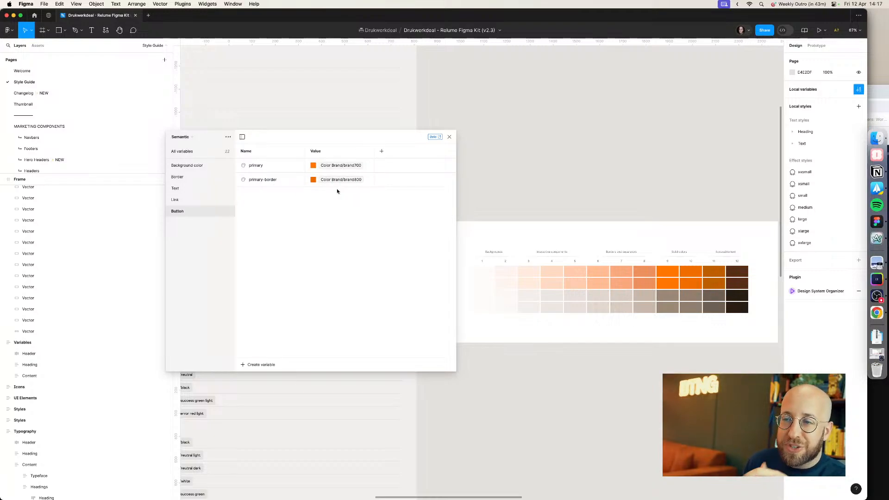
pyautogui.click(450, 137)
# Step: Switch to the browser and check the live stream on LinkedIn, X, X Media Studio and YouTube Studio
pyautogui.click(877, 238)
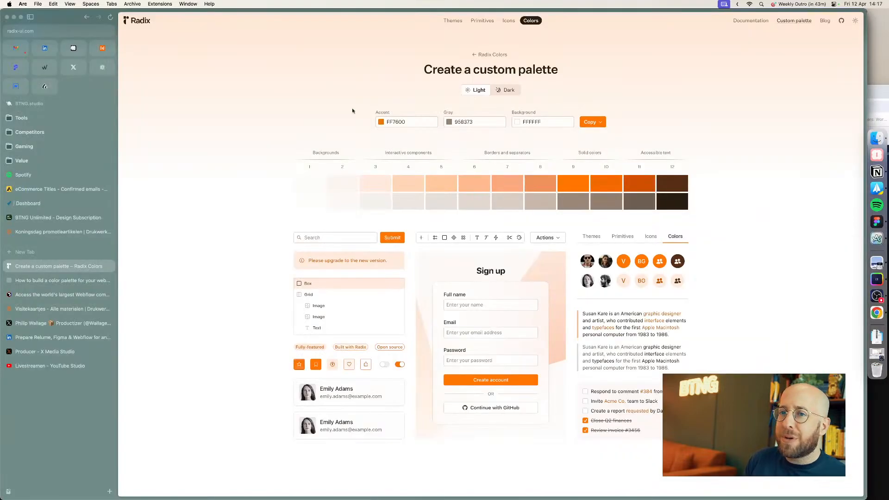
pyautogui.click(34, 338)
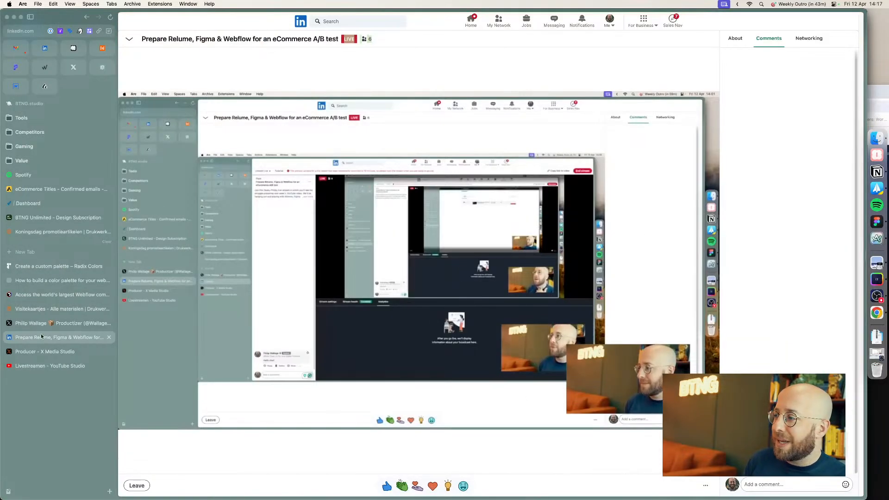
pyautogui.click(35, 324)
pyautogui.press('super+r')
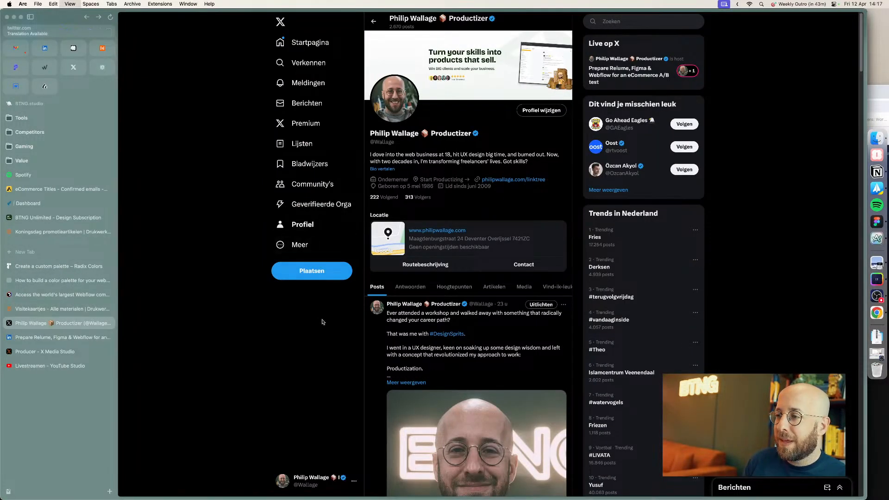
pyautogui.scroll(-3, 377, 306)
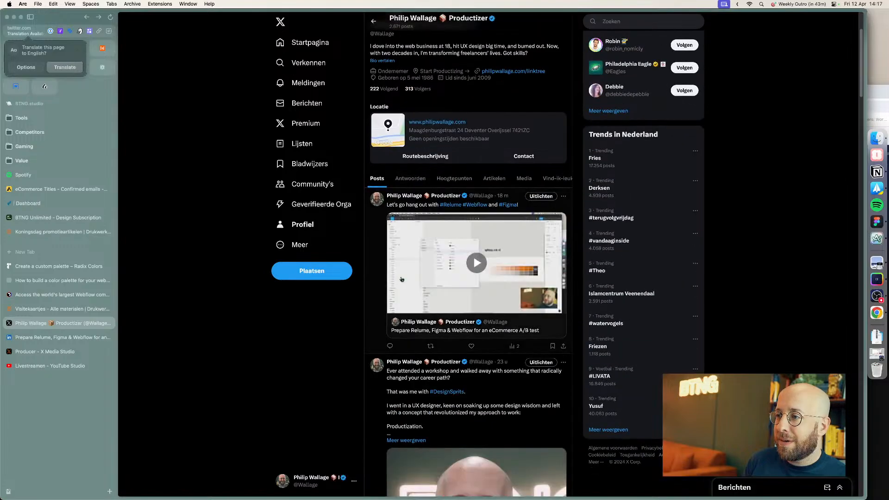
pyautogui.click(377, 317)
pyautogui.click(42, 352)
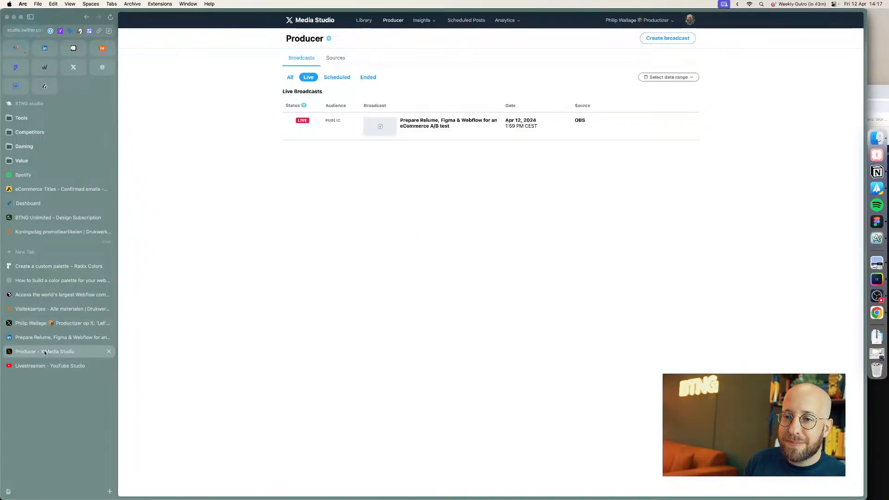
pyautogui.click(53, 365)
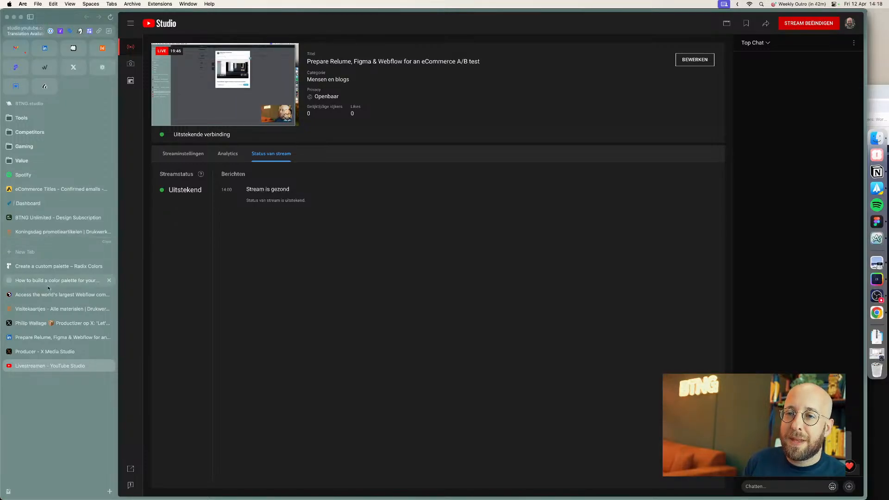
# Step: Switch to Google Chrome and quit it
pyautogui.press('super+Tab')
pyautogui.press('super+Tab')
pyautogui.press('super+Tab')
pyautogui.press('super+Tab')
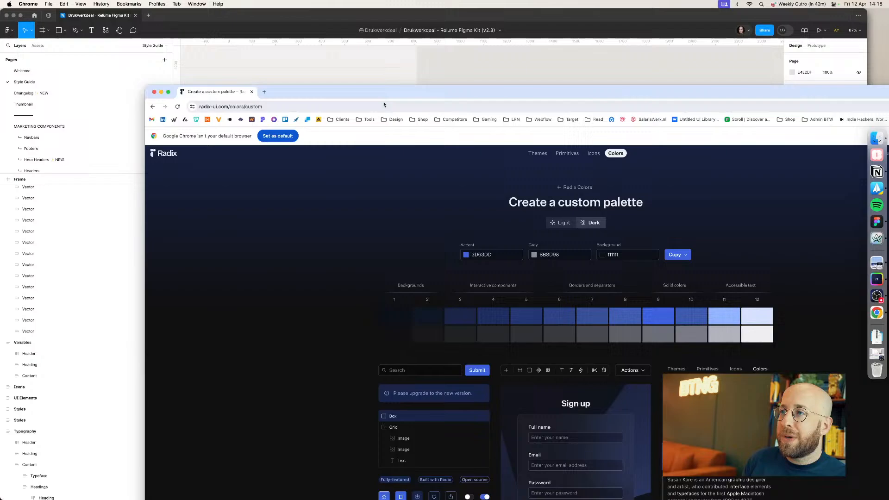
pyautogui.moveTo(385, 95); pyautogui.dragTo(473, 91)
pyautogui.press('super+q')
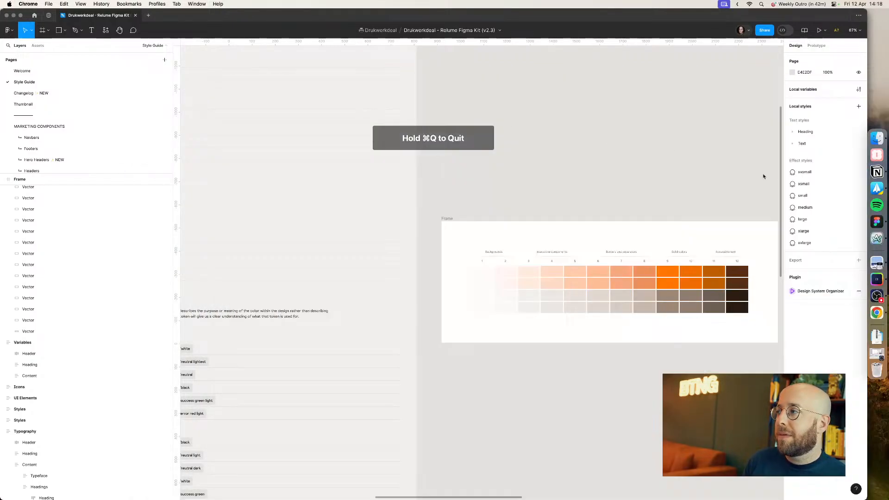
# Step: Return to the browser's LinkedIn live event tab and reload its address
pyautogui.click(876, 238)
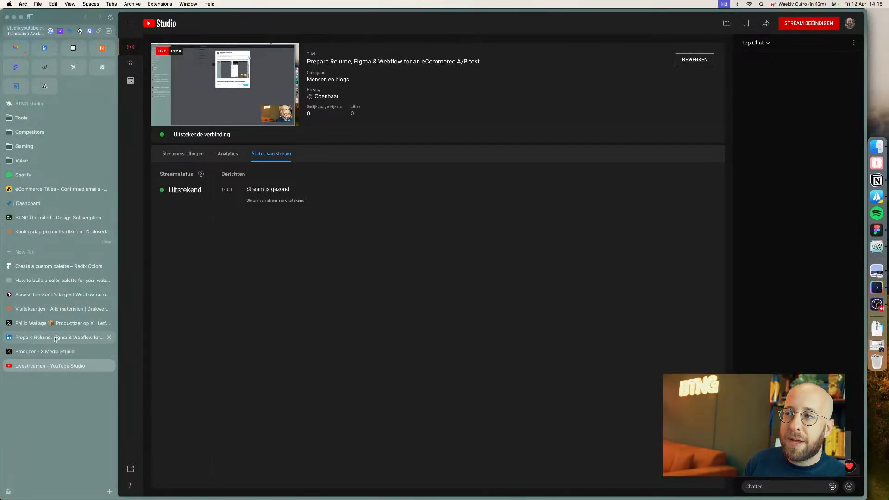
pyautogui.click(62, 337)
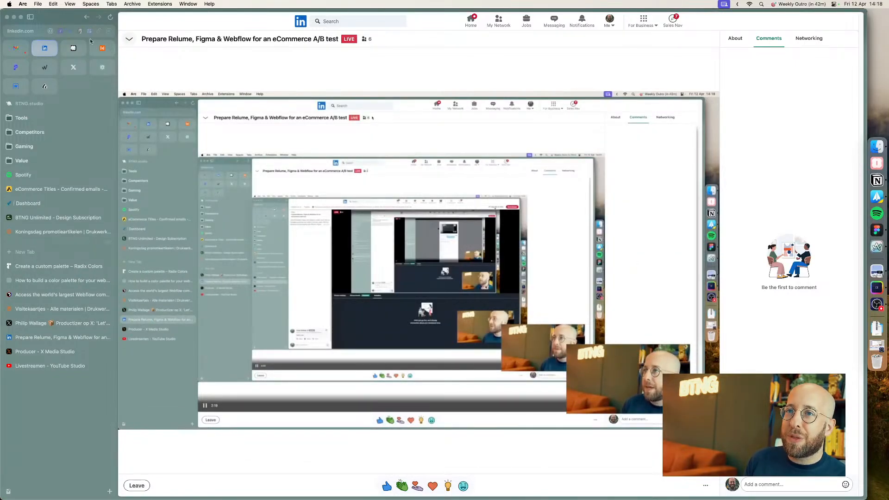
pyautogui.click(33, 34)
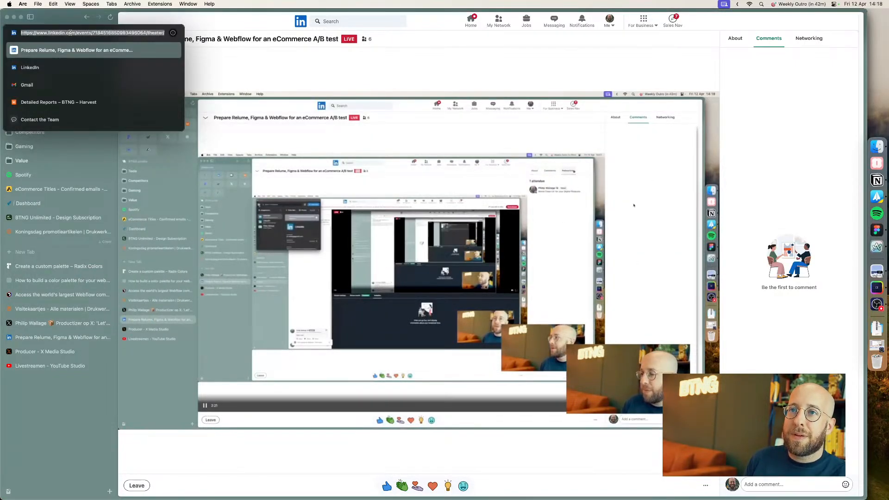
pyautogui.press('Return')
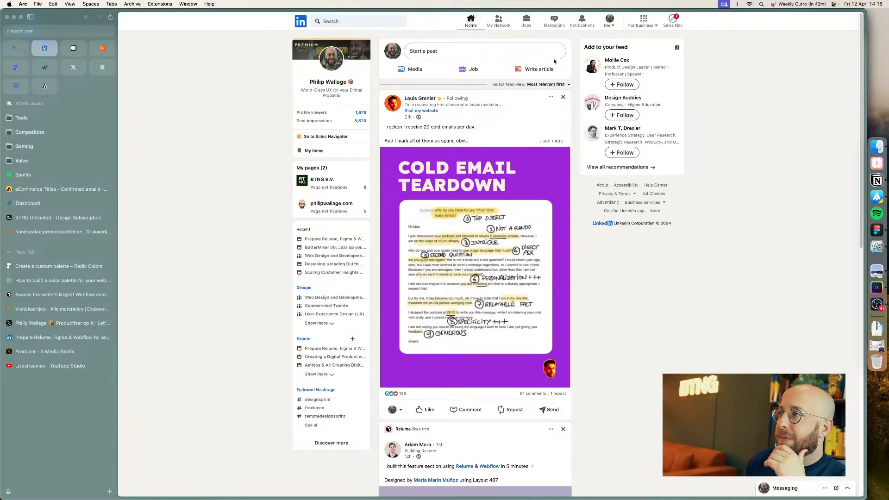
# Step: Open the 'Prepare Relume, Figma & Webflow for an eCommerce A/B test' LinkedIn event page and check the live stream
pyautogui.scroll(-10, 396, 182)
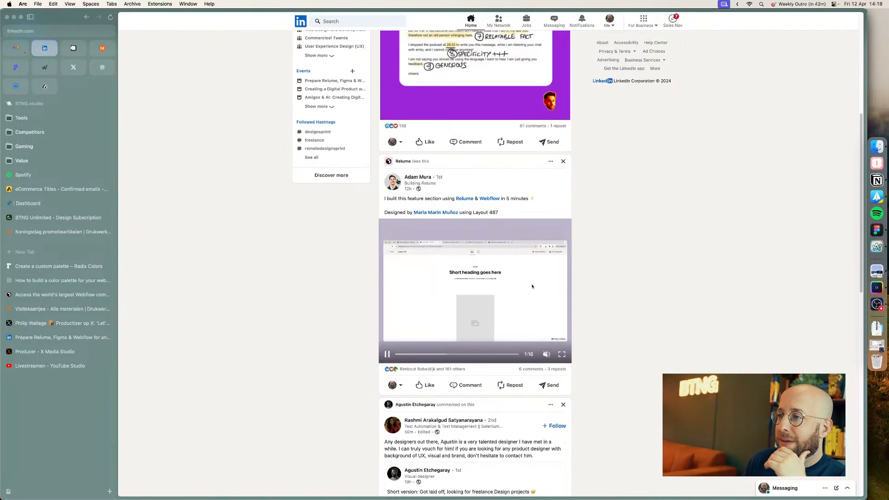
pyautogui.scroll(10, 394, 185)
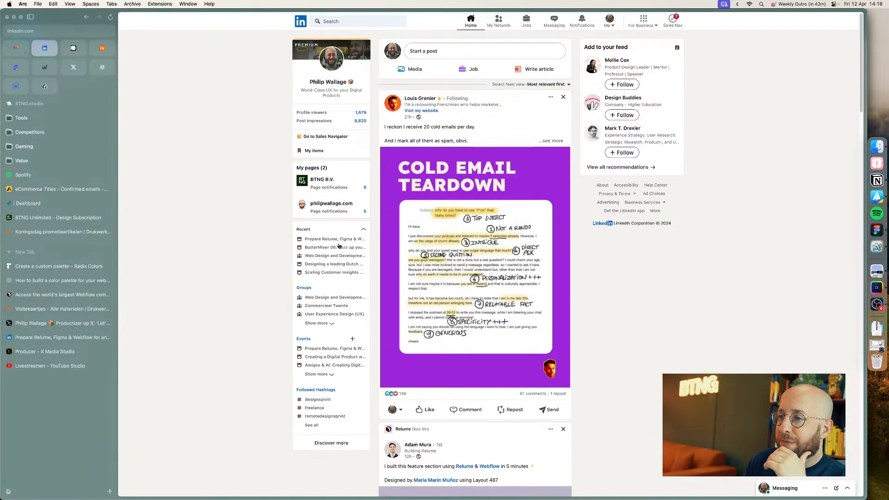
pyautogui.click(322, 352)
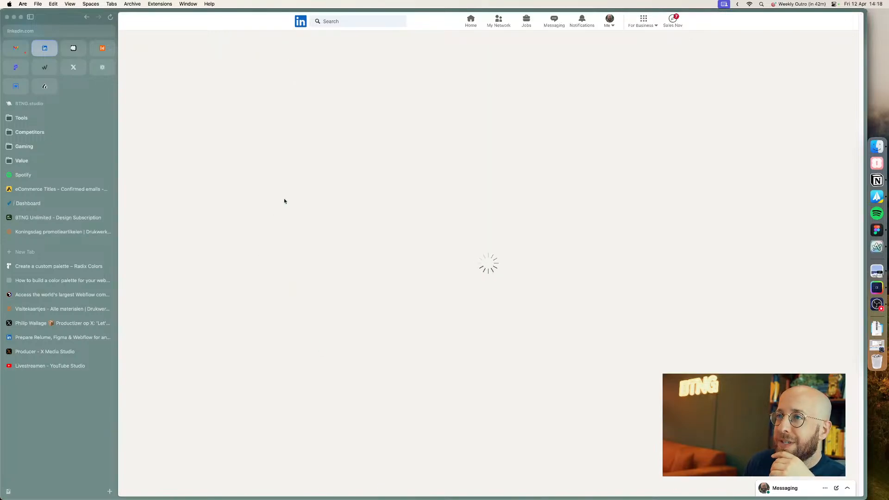
pyautogui.scroll(-2, 281, 207)
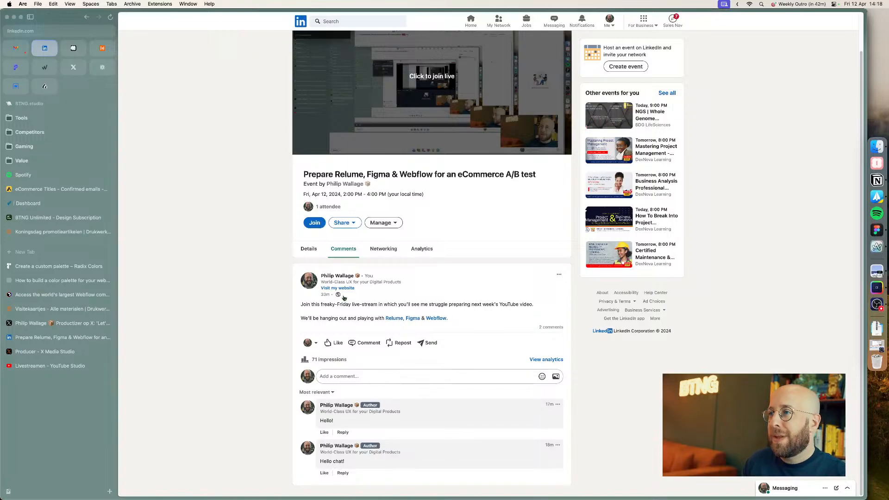
pyautogui.scroll(2, 276, 223)
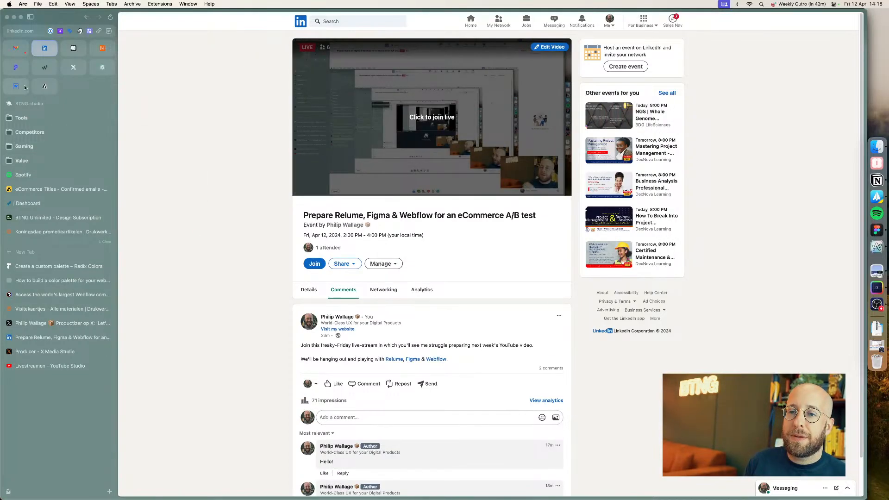
pyautogui.press('super+Tab')
pyautogui.scroll(-5, 530, 151)
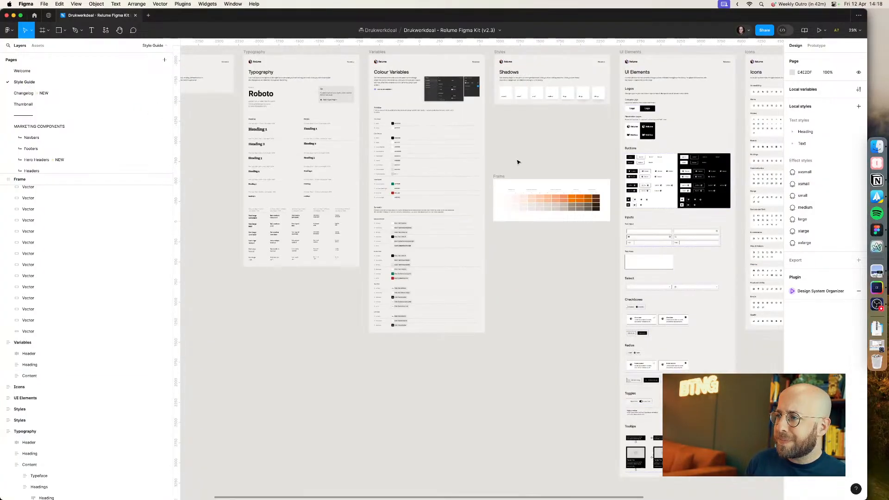
pyautogui.scroll(1, 549, 205)
pyautogui.moveTo(533, 168); pyautogui.dragTo(490, 211)
pyautogui.hscroll(3, 490, 211)
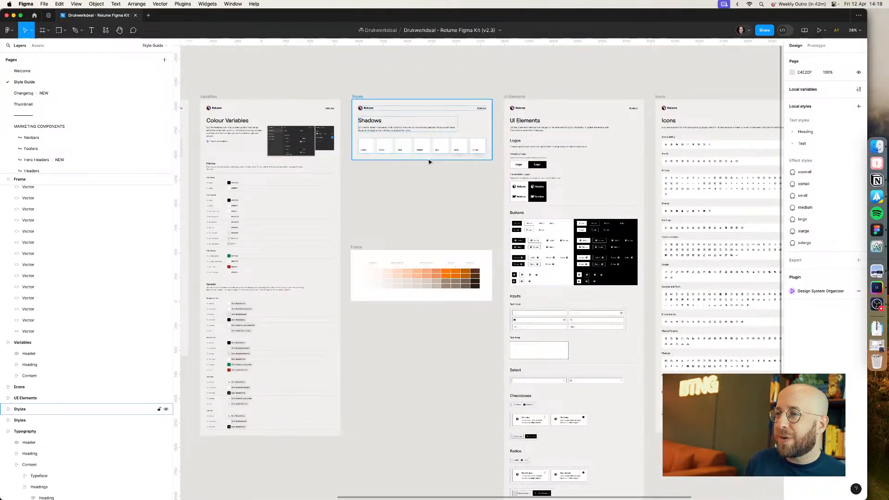
pyautogui.scroll(5, 437, 197)
pyautogui.press('super+Tab')
pyautogui.press('super+Tab')
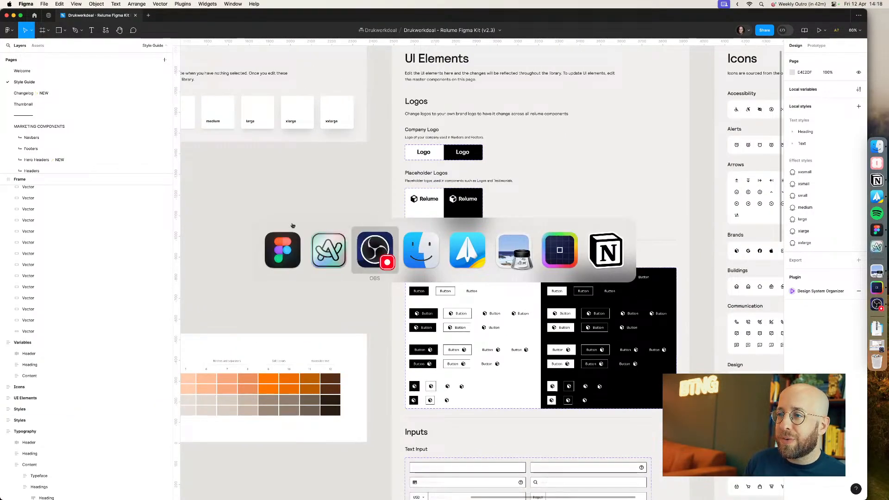
pyautogui.press('super+shift+Tab')
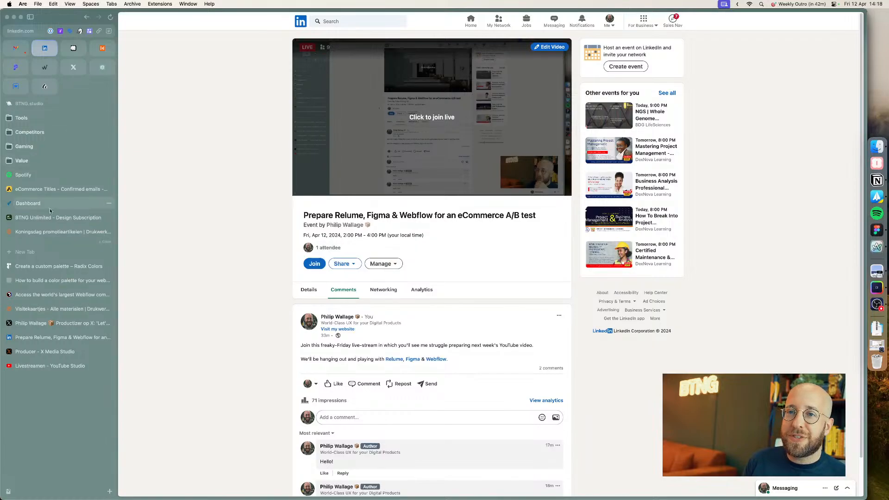
# Step: On the Drukwerkdeal Koningsdag page, copy the Drukwerkdeal logo SVG for Figma with the SVG Export extension
pyautogui.click(49, 232)
pyautogui.rightClick(294, 29)
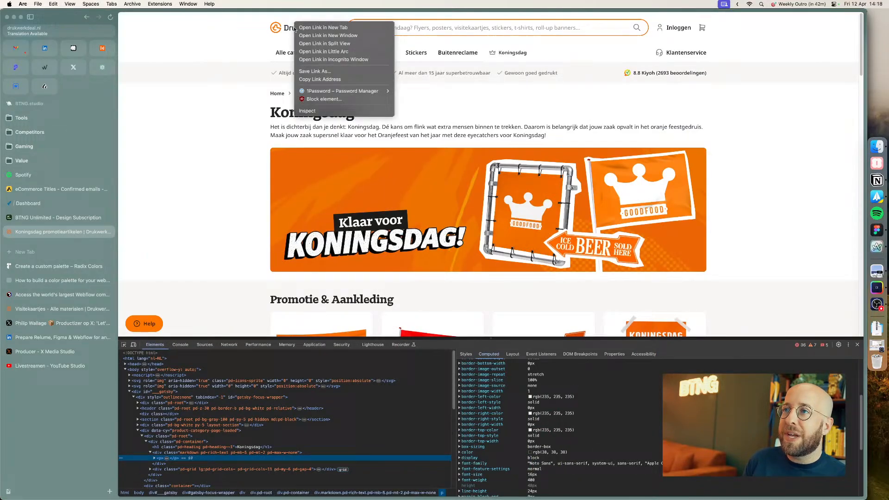
pyautogui.click(310, 112)
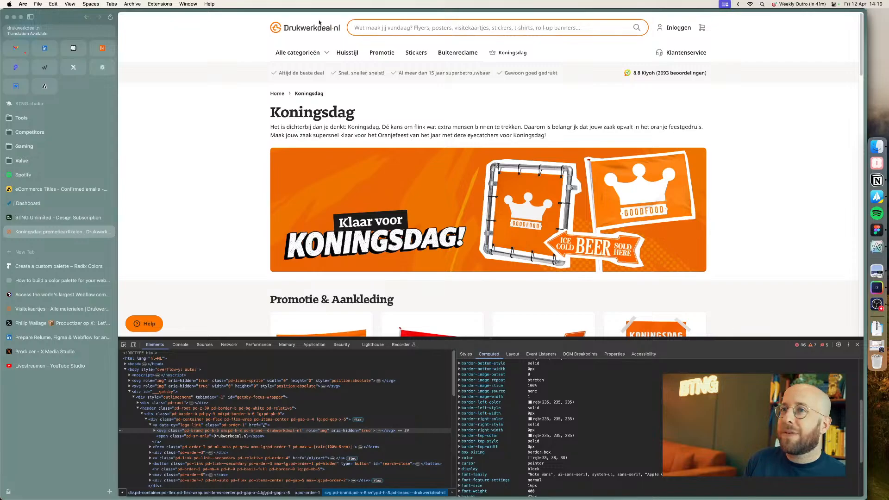
pyautogui.moveTo(64, 29)
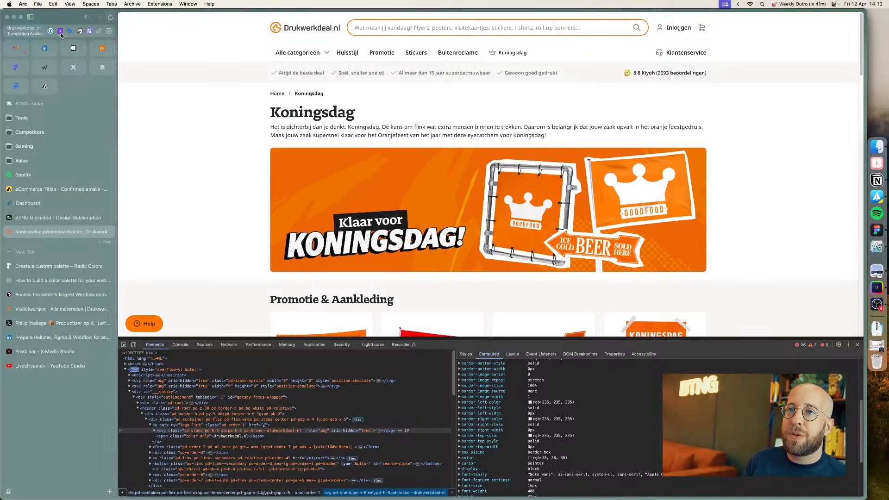
pyautogui.click(60, 32)
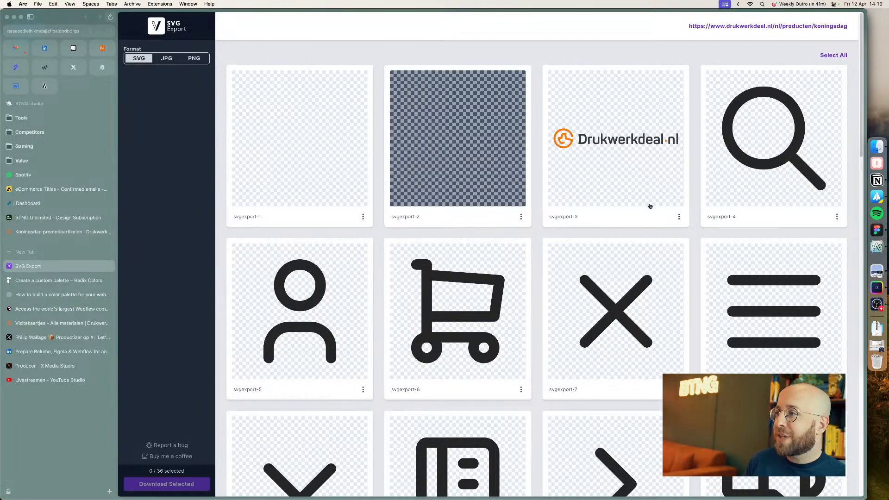
pyautogui.click(679, 217)
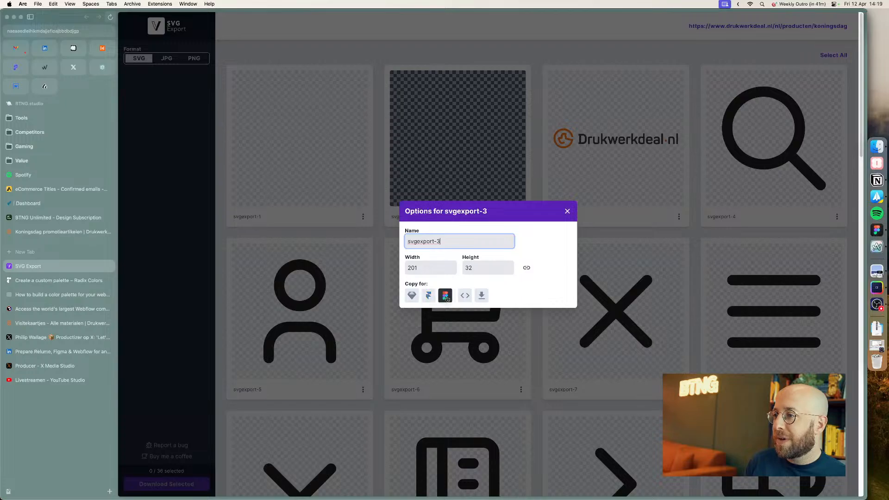
pyautogui.click(445, 296)
pyautogui.click(567, 212)
# Step: Replace the placeholder logo in the Company Logo component's Dark variant with the pasted Drukwerkdeal logo
pyautogui.press('super+Tab')
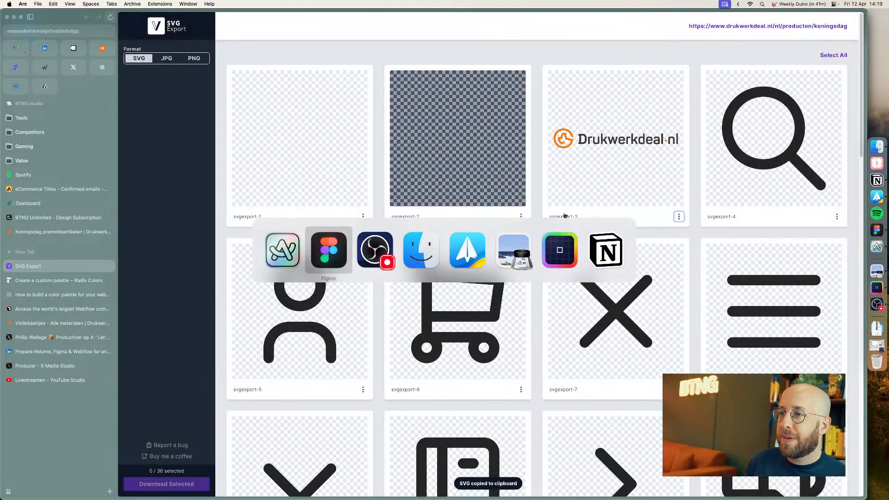
pyautogui.scroll(2, 367, 178)
pyautogui.scroll(5, 367, 178)
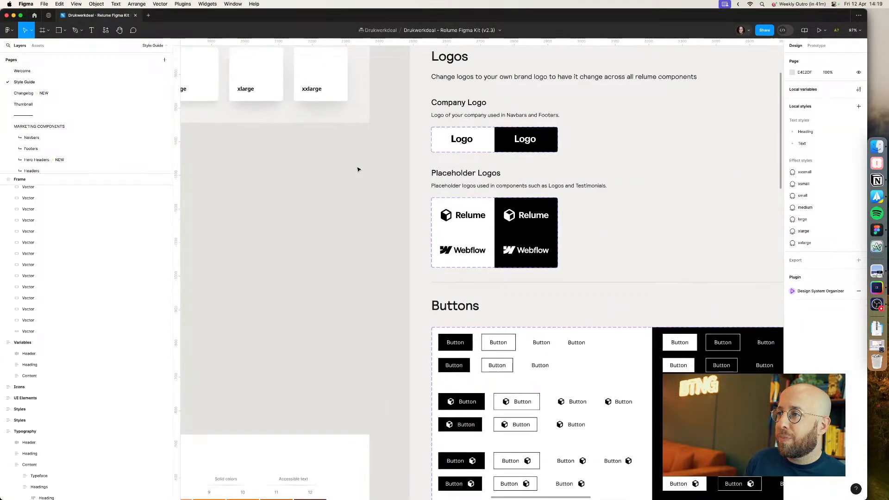
pyautogui.click(504, 176)
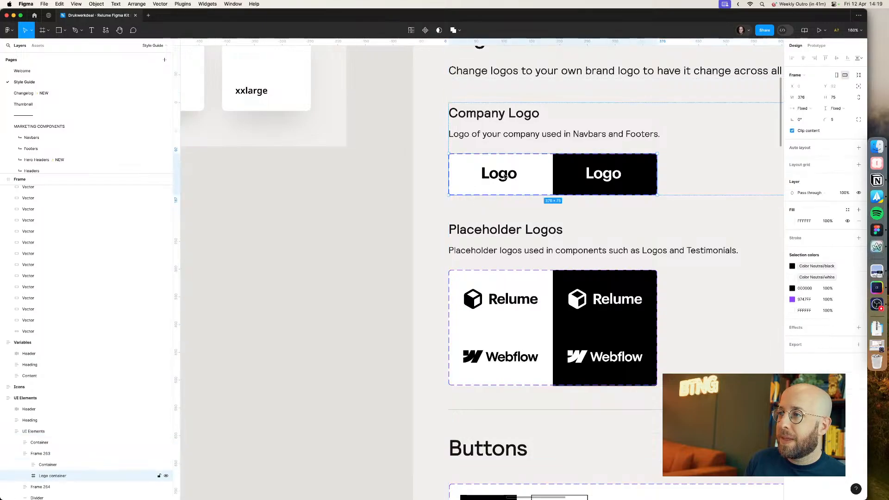
pyautogui.doubleClick(504, 176)
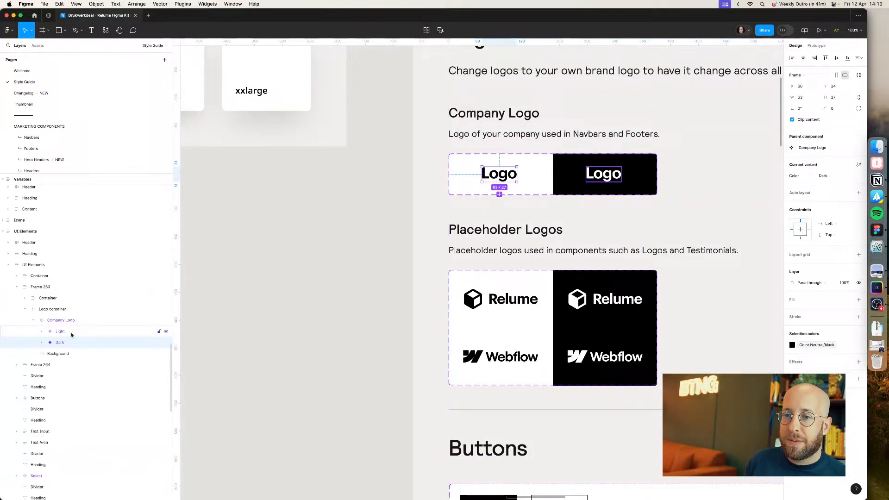
pyautogui.click(42, 342)
pyautogui.click(73, 354)
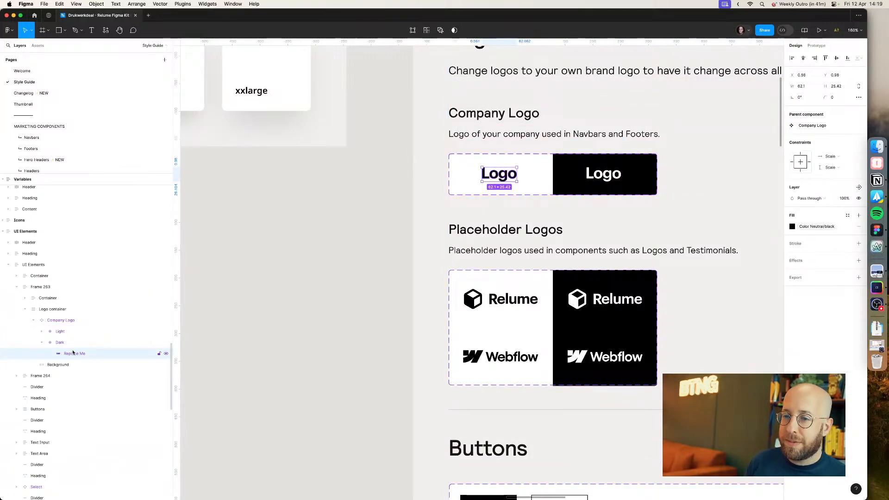
pyautogui.press('Delete')
pyautogui.click(74, 341)
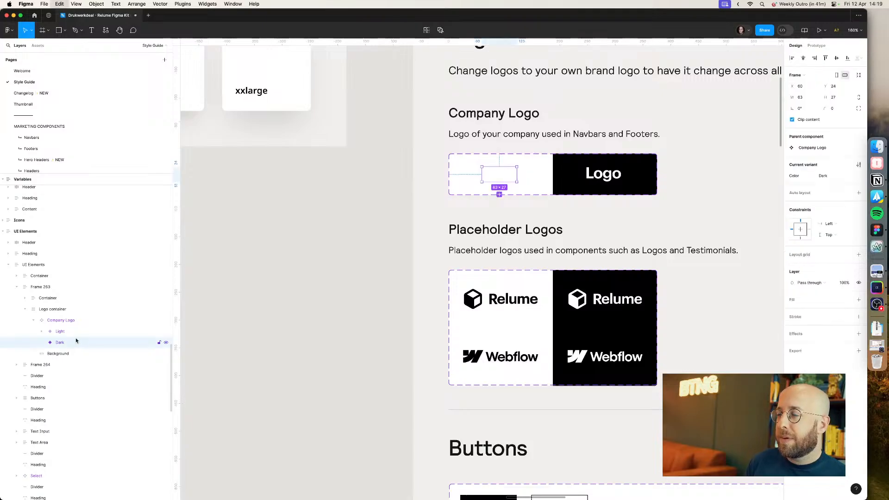
pyautogui.press('super+v')
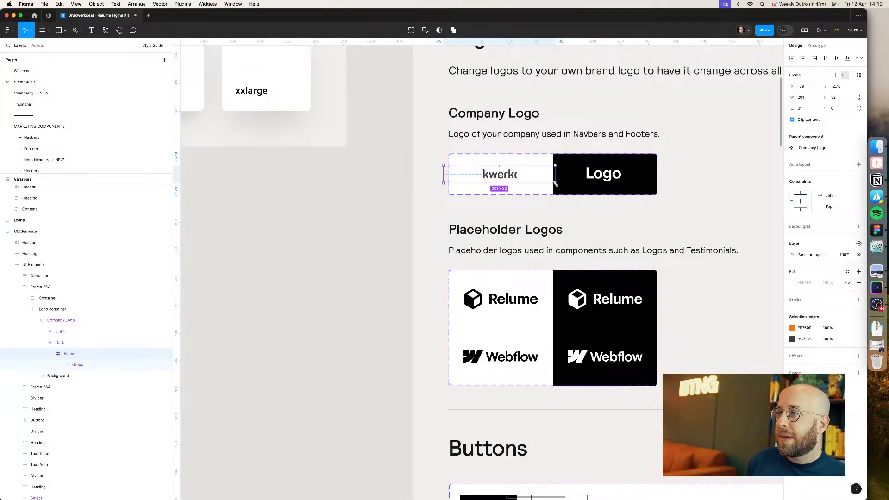
# Step: Resize the pasted logo frame to 150 × 24 and align it to the variant's left and vertical centre
pyautogui.moveTo(555, 183); pyautogui.dragTo(545, 181)
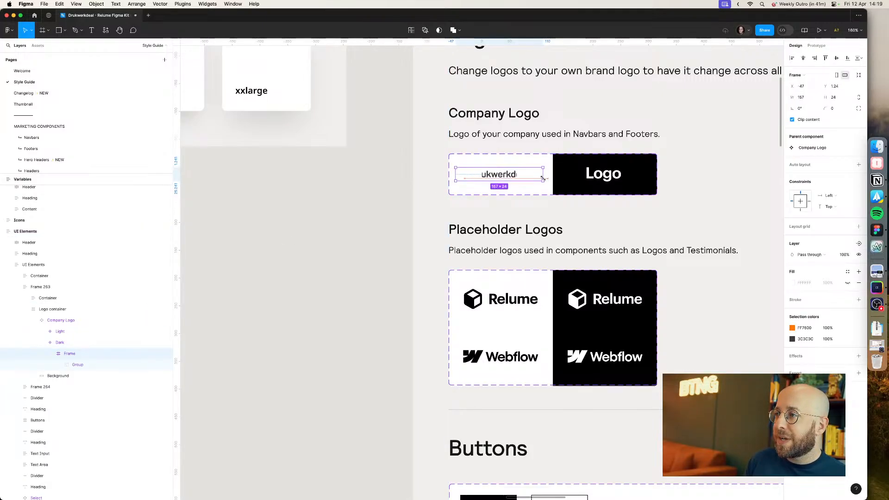
pyautogui.press('super+z')
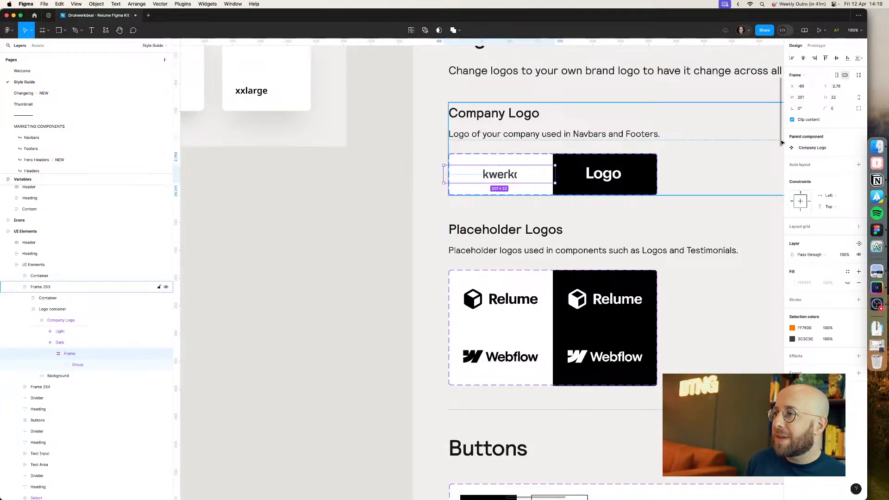
pyautogui.click(842, 98)
pyautogui.write('24')
pyautogui.press('Return')
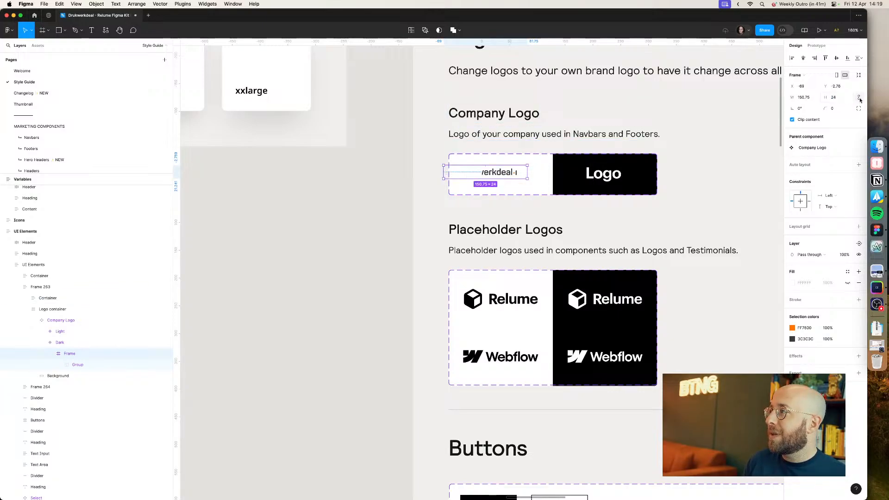
pyautogui.click(811, 98)
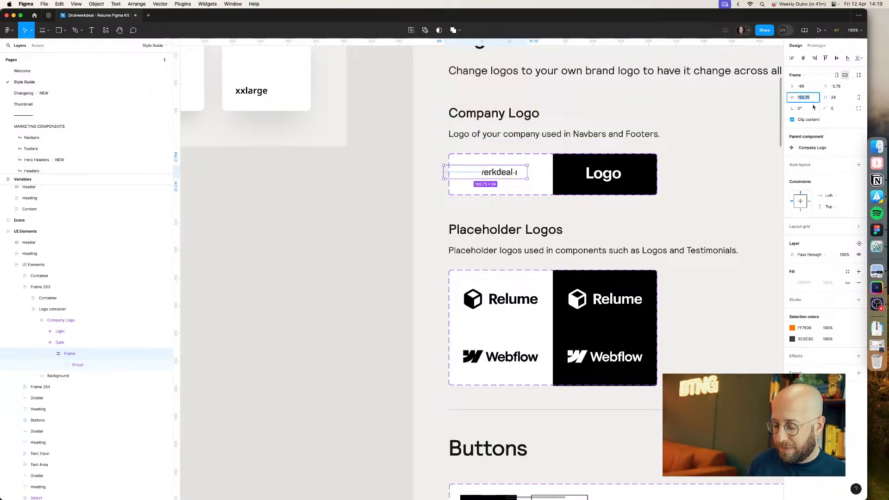
pyautogui.write('150')
pyautogui.press('Return')
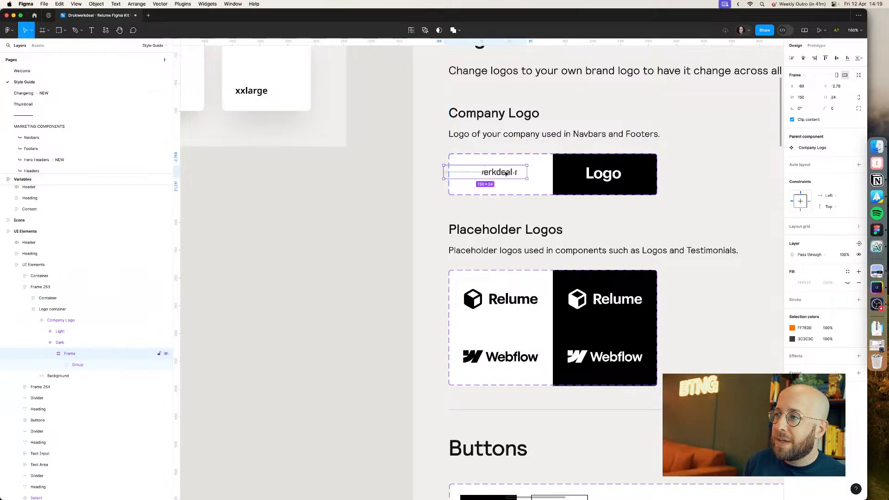
pyautogui.click(792, 59)
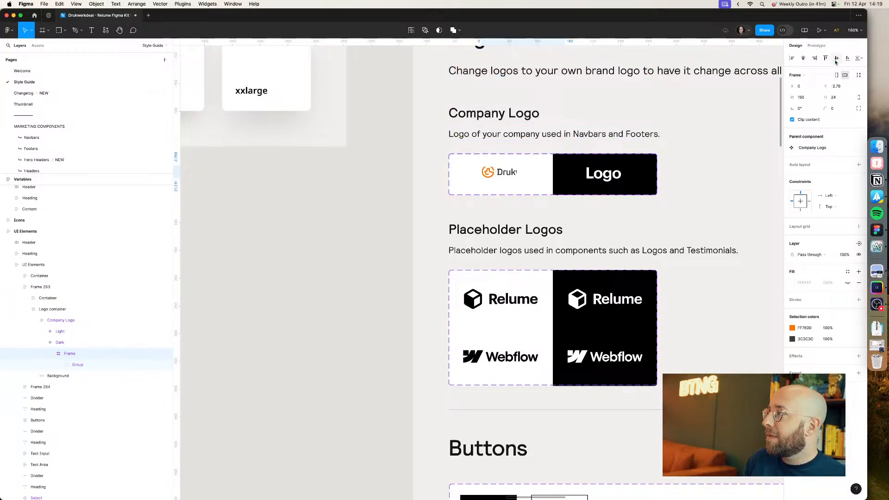
pyautogui.click(837, 59)
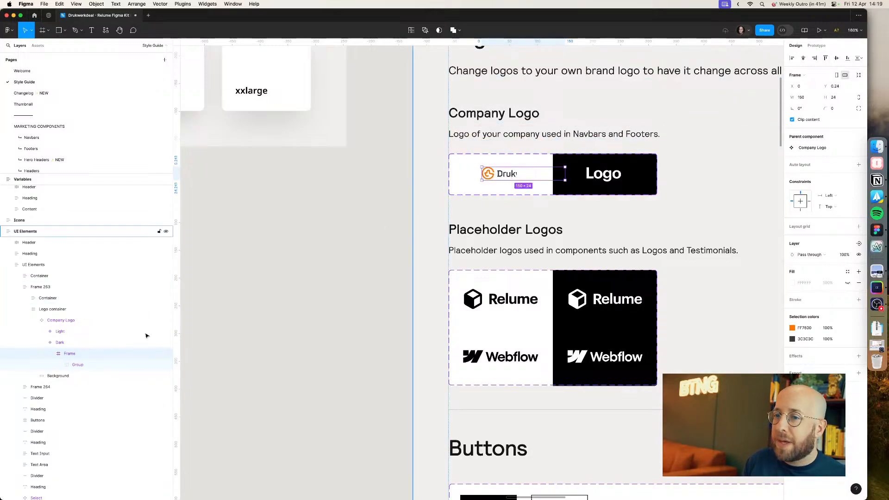
# Step: Set the Dark variant's size to 150 × 24 and centre it horizontally
pyautogui.click(69, 344)
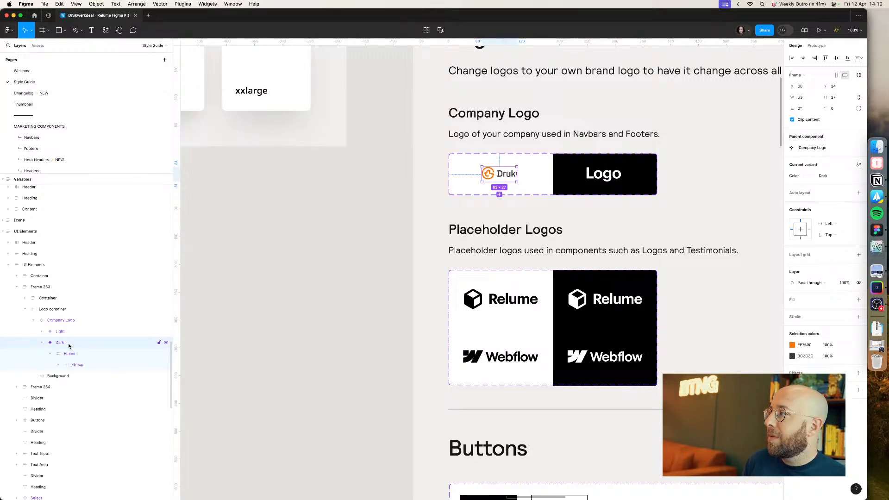
pyautogui.click(808, 99)
pyautogui.write('1')
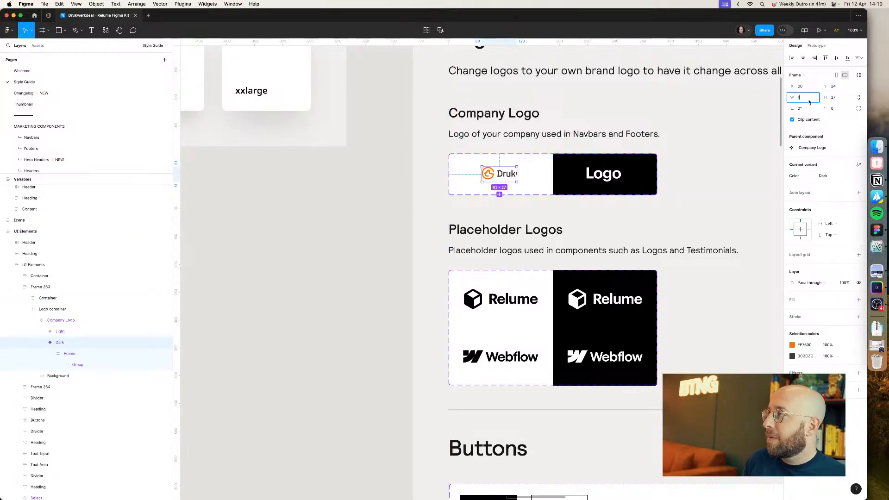
pyautogui.write('50')
pyautogui.press('Tab')
pyautogui.write('24')
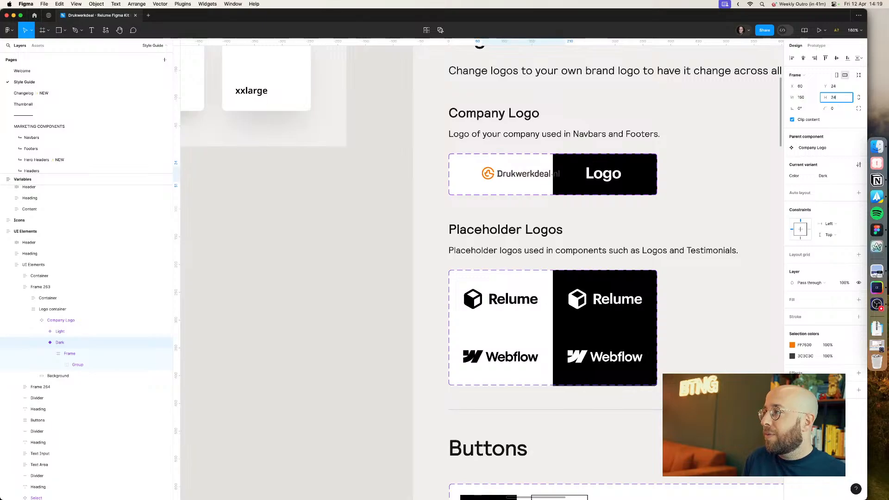
pyautogui.press('Return')
pyautogui.click(803, 58)
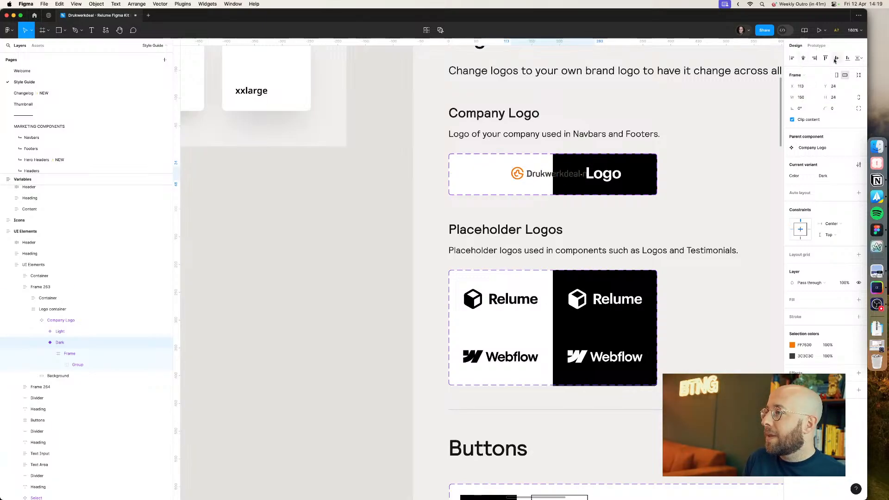
# Step: Move the Dark variant logo into the white half of the Company Logo container
pyautogui.click(517, 177)
pyautogui.doubleClick(517, 177)
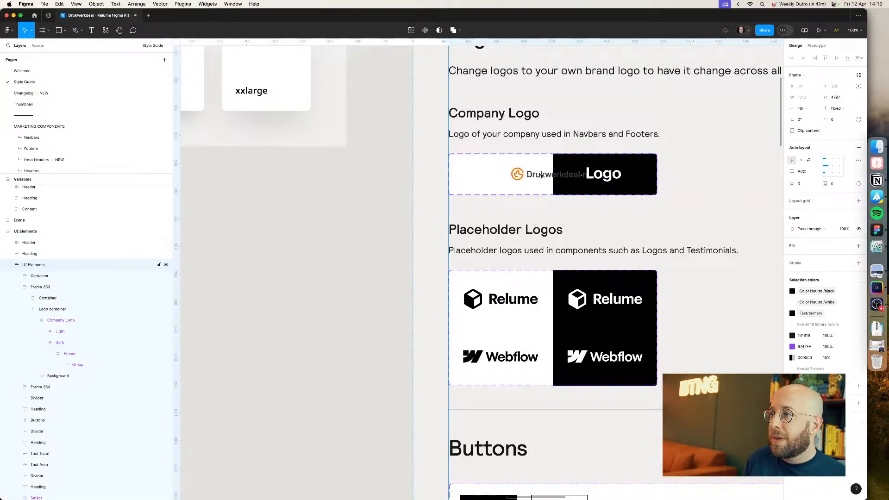
pyautogui.doubleClick(517, 177)
pyautogui.doubleClick(517, 177)
pyautogui.moveTo(536, 175); pyautogui.dragTo(496, 176)
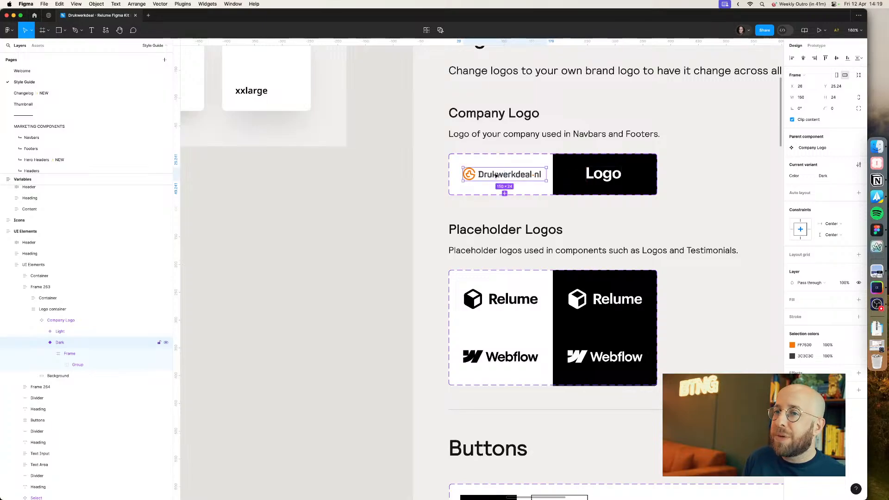
pyautogui.click(270, 223)
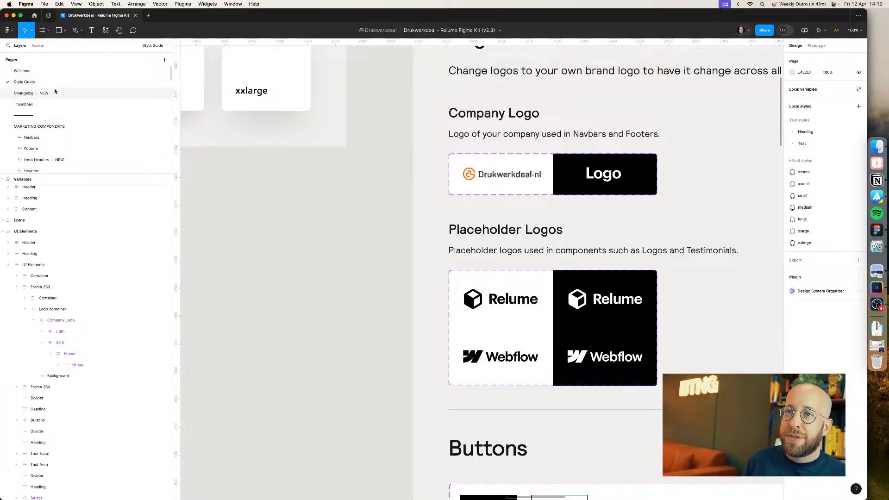
# Step: Add a new page named "Productpage Experiment"
pyautogui.click(165, 61)
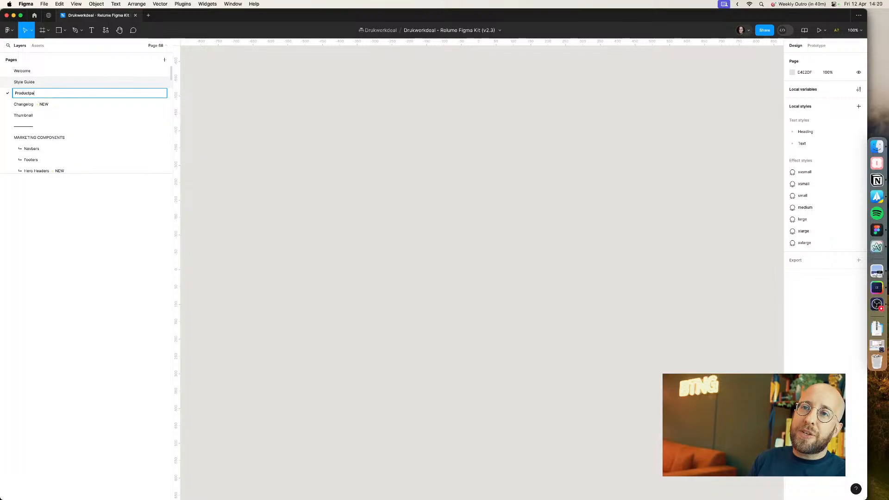
pyautogui.write('nt')
pyautogui.press('Return')
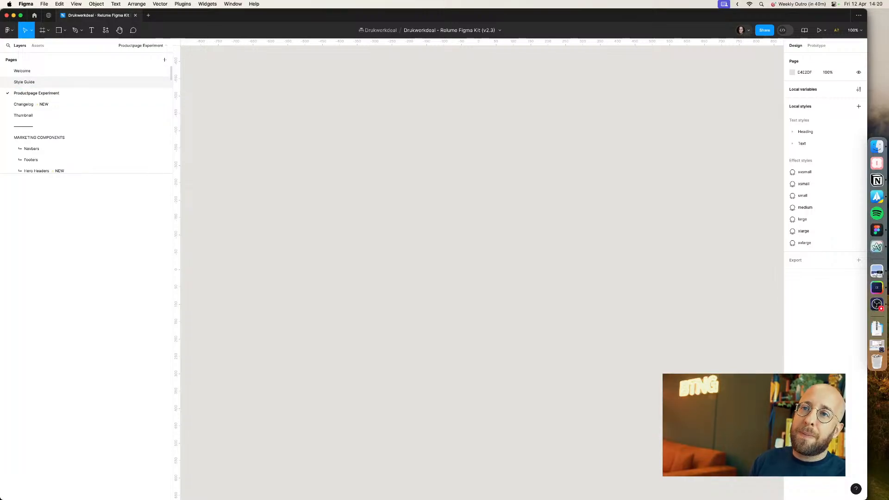
# Step: Move the Productpage Experiment page below the divider and duplicate the divider to sit beneath it
pyautogui.moveTo(88, 90); pyautogui.dragTo(88, 122)
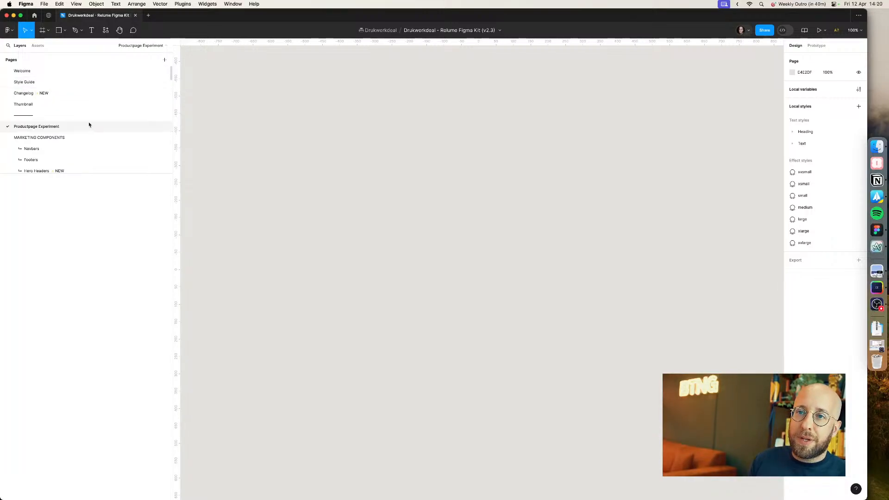
pyautogui.rightClick(85, 115)
pyautogui.click(106, 141)
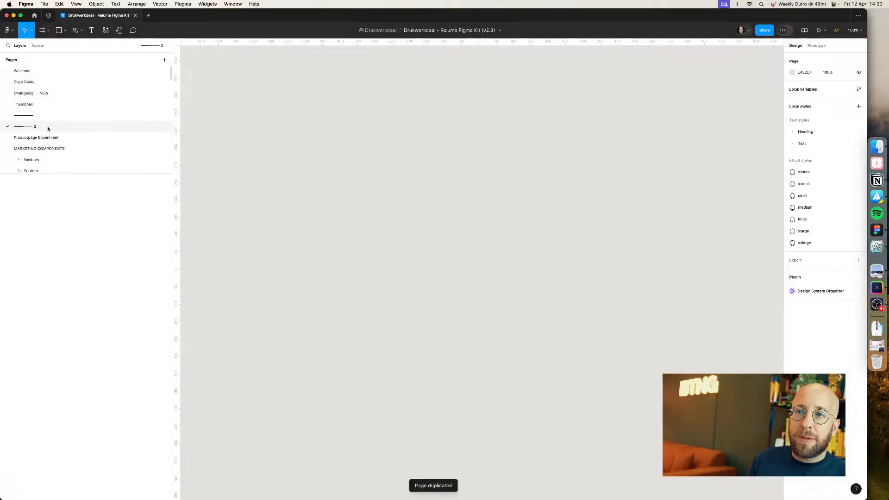
pyautogui.moveTo(55, 145); pyautogui.dragTo(50, 143)
pyautogui.doubleClick(45, 139)
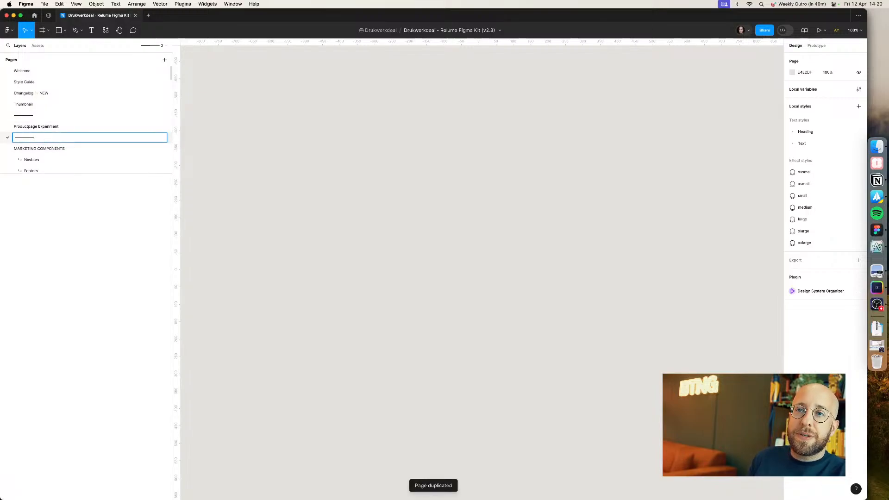
pyautogui.click(51, 127)
pyautogui.press('super+Tab')
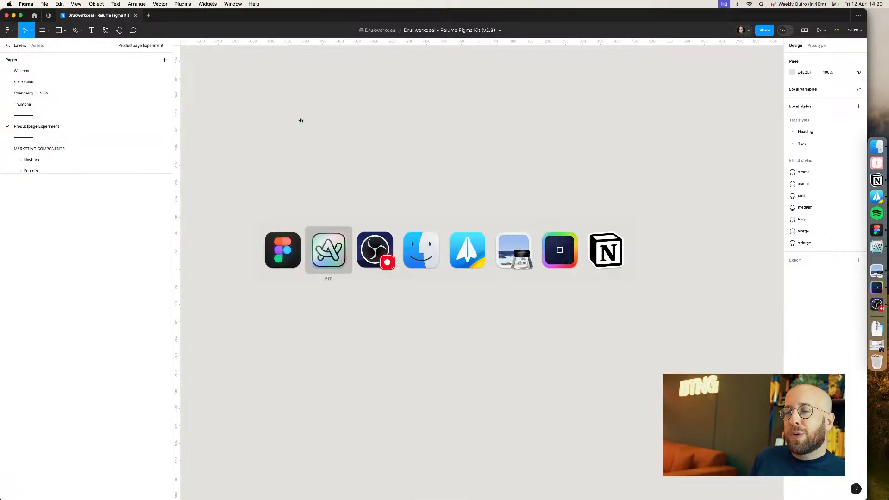
pyautogui.press('super+shift+Tab')
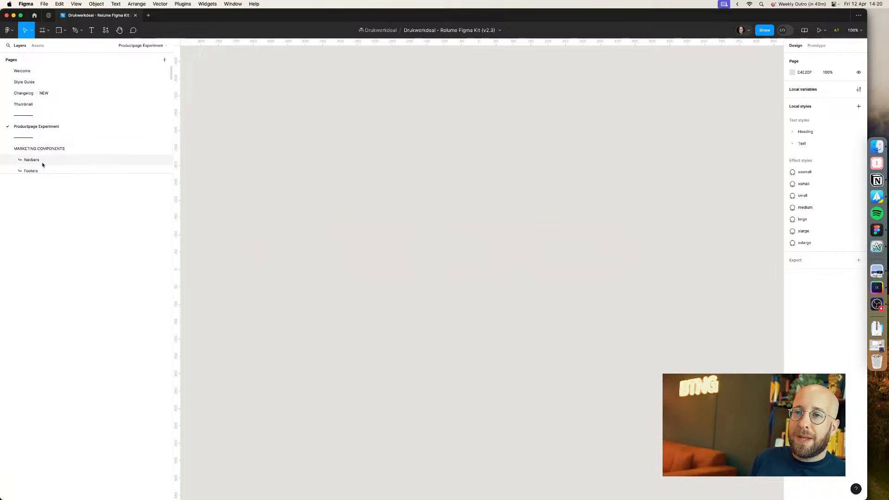
# Step: Open the Navbars page and scroll through the navbar components
pyautogui.click(43, 162)
pyautogui.scroll(10, 487, 109)
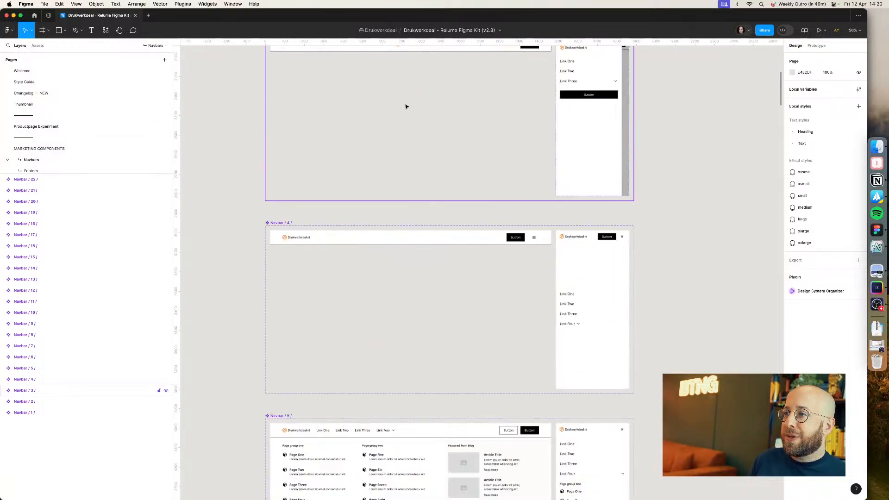
pyautogui.scroll(10, 380, 109)
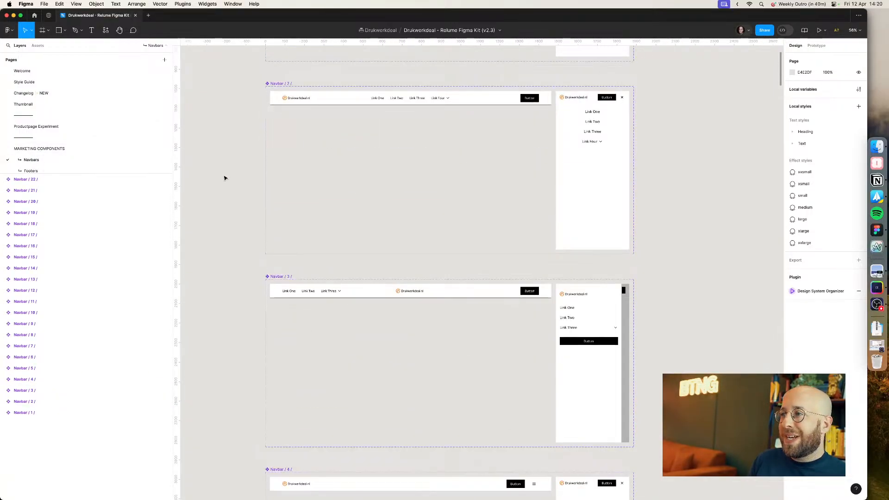
pyautogui.scroll(4, 223, 179)
pyautogui.scroll(-3, 226, 181)
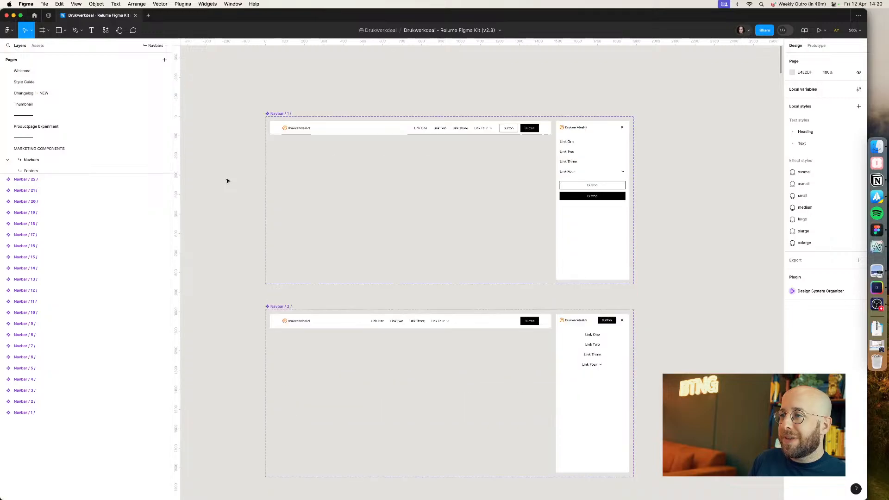
# Step: Switch to the browser and examine the Drukwerkdeal website's category navigation menus
pyautogui.press('super+Tab')
pyautogui.press('super+shift+Tab')
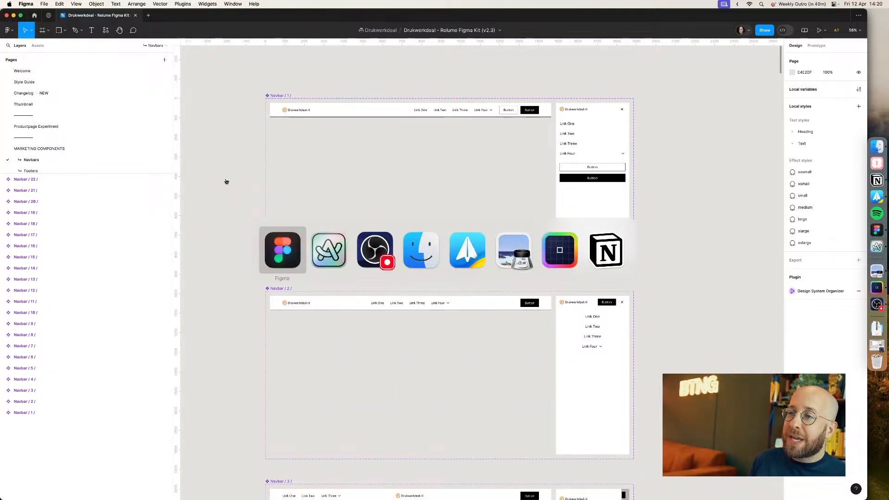
pyautogui.press('super+Tab')
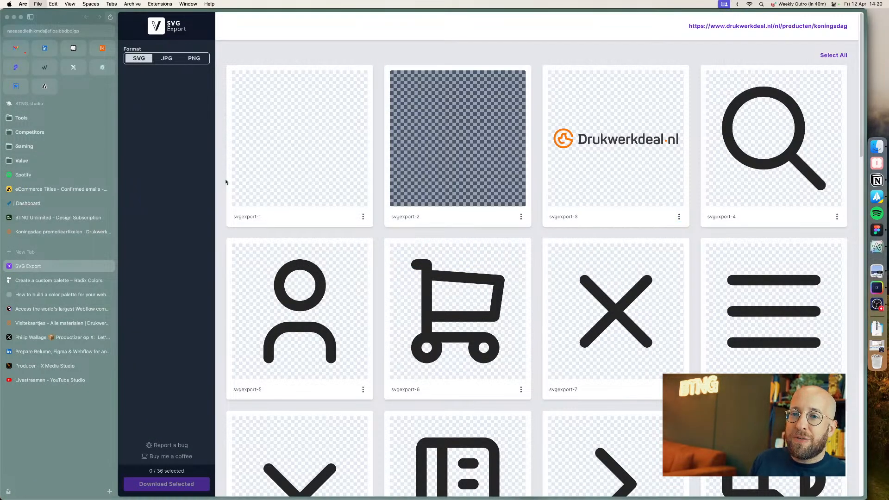
pyautogui.click(69, 232)
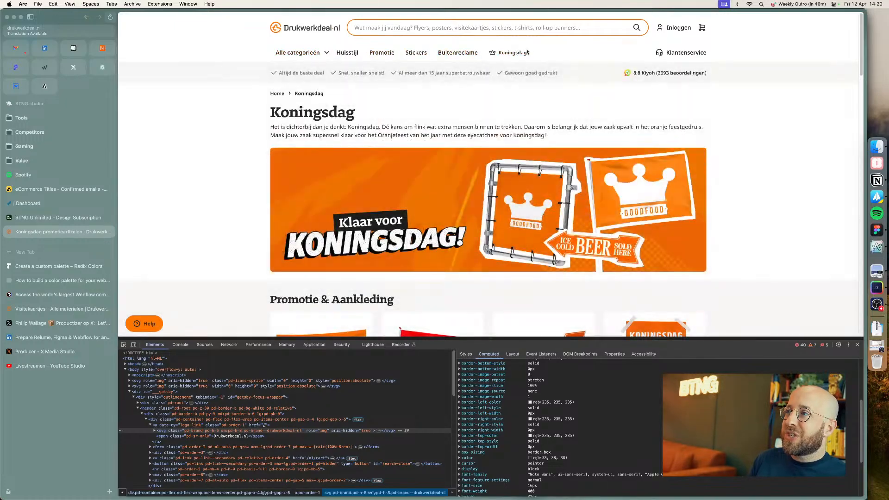
pyautogui.moveTo(397, 61)
pyautogui.moveTo(306, 59)
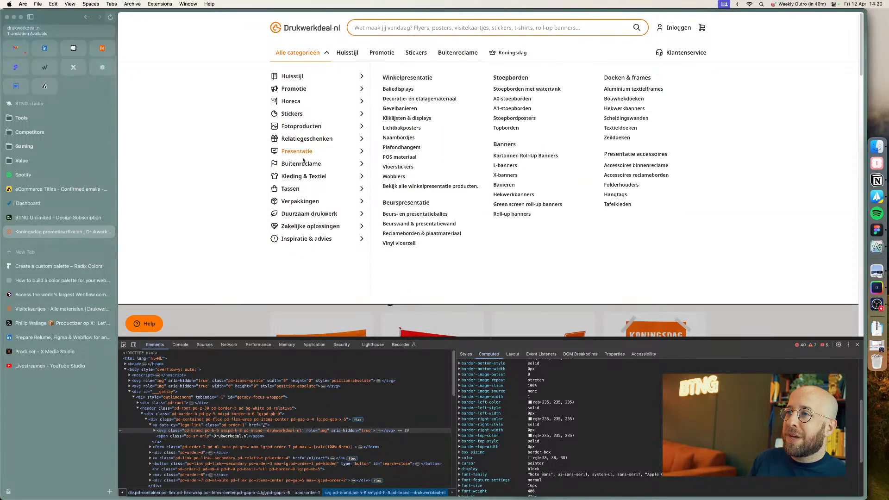
pyautogui.click(858, 345)
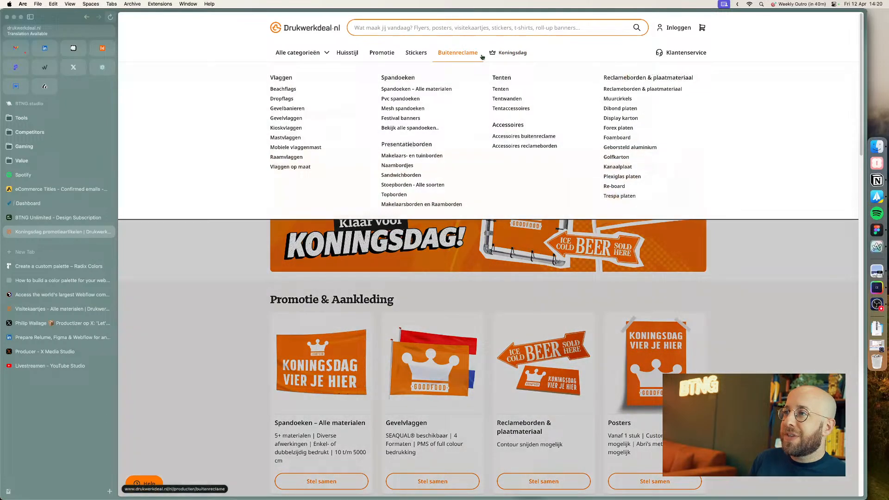
pyautogui.moveTo(423, 57)
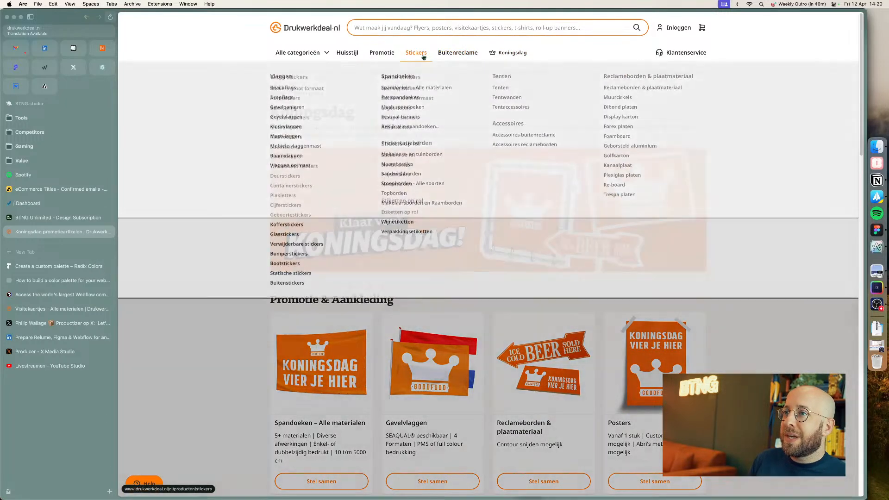
pyautogui.moveTo(340, 57)
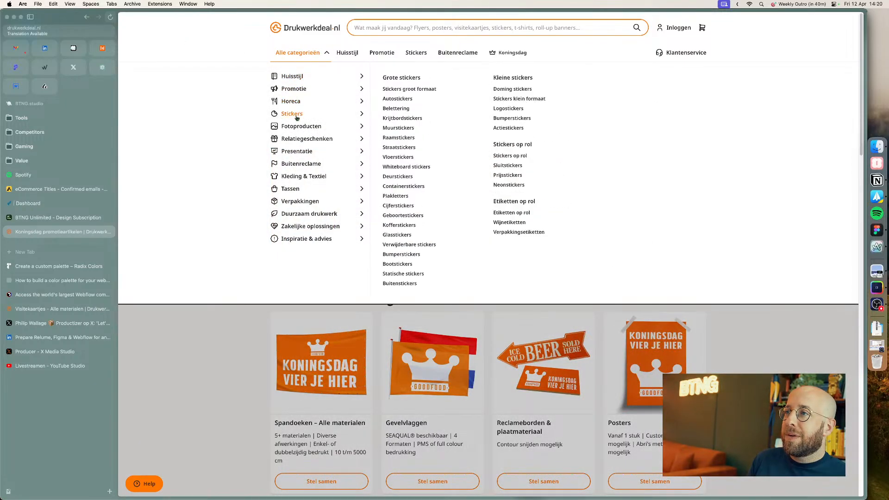
pyautogui.moveTo(297, 142)
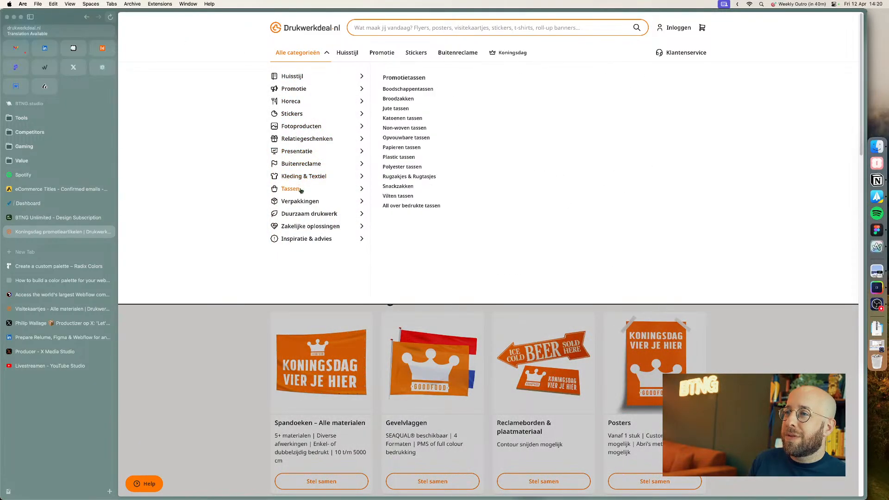
pyautogui.moveTo(300, 239)
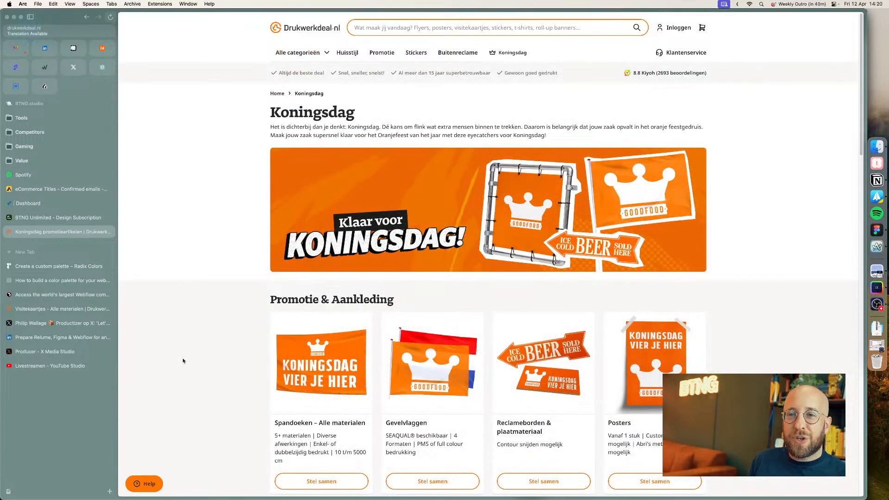
# Step: Open the Navbars category of the Relume Webflow library and browse the navbar designs
pyautogui.click(60, 295)
pyautogui.click(139, 97)
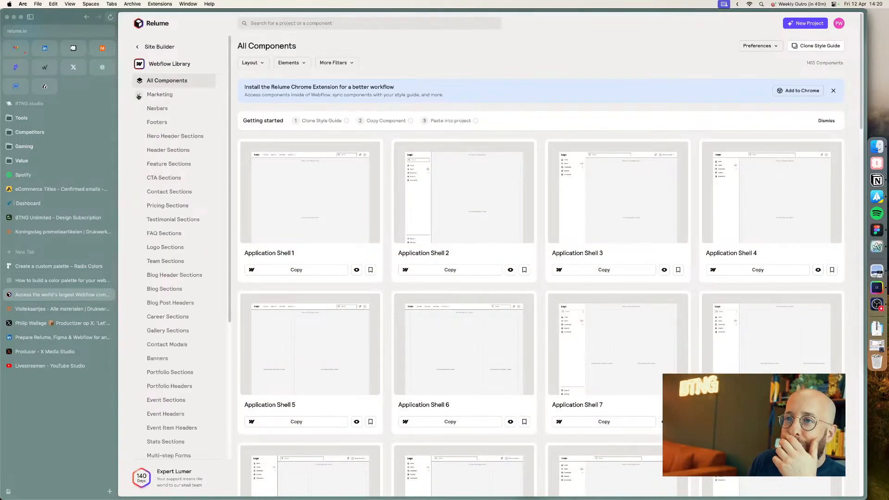
pyautogui.click(149, 104)
pyautogui.click(138, 109)
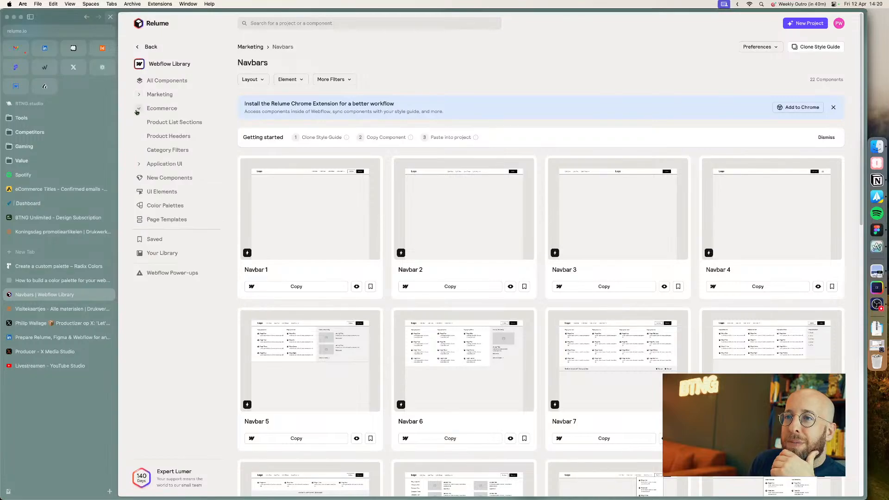
pyautogui.click(136, 112)
pyautogui.scroll(-4, 278, 163)
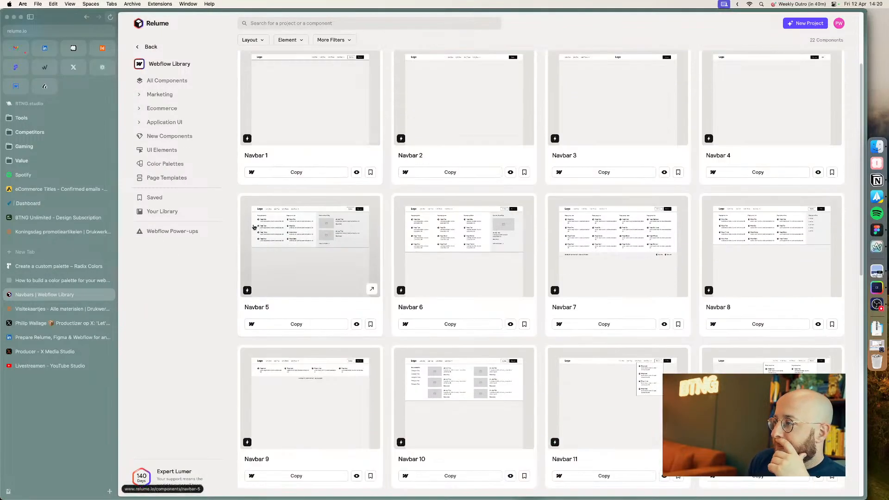
pyautogui.scroll(-10, 254, 227)
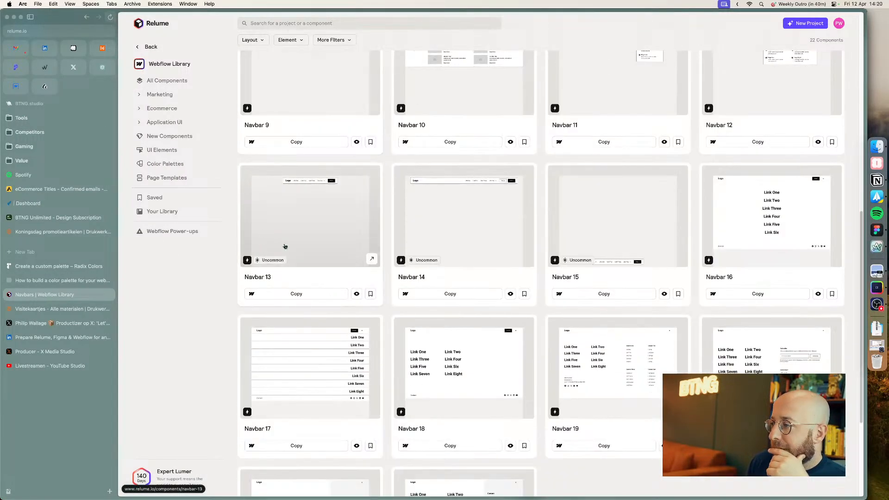
pyautogui.scroll(6, 309, 249)
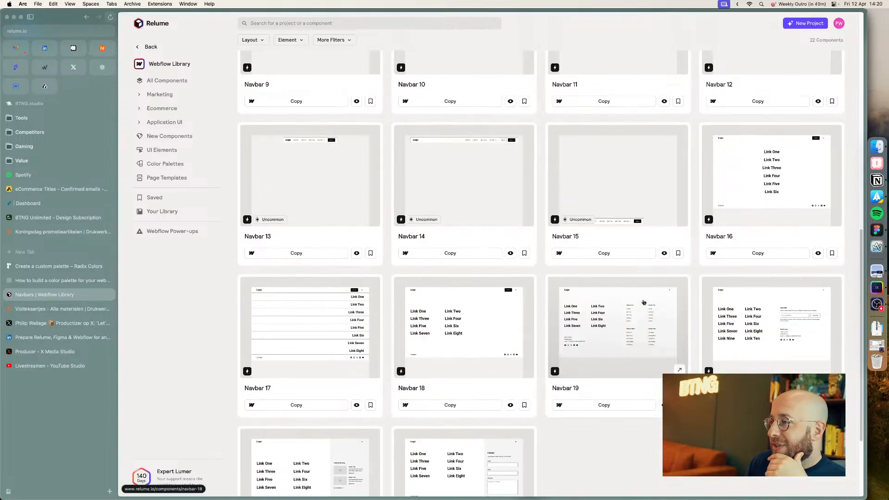
pyautogui.scroll(4, 639, 303)
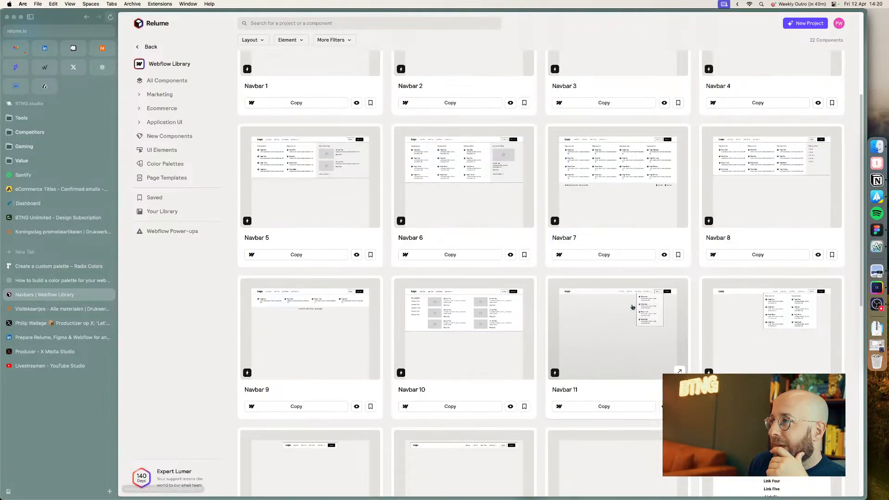
pyautogui.scroll(2, 633, 308)
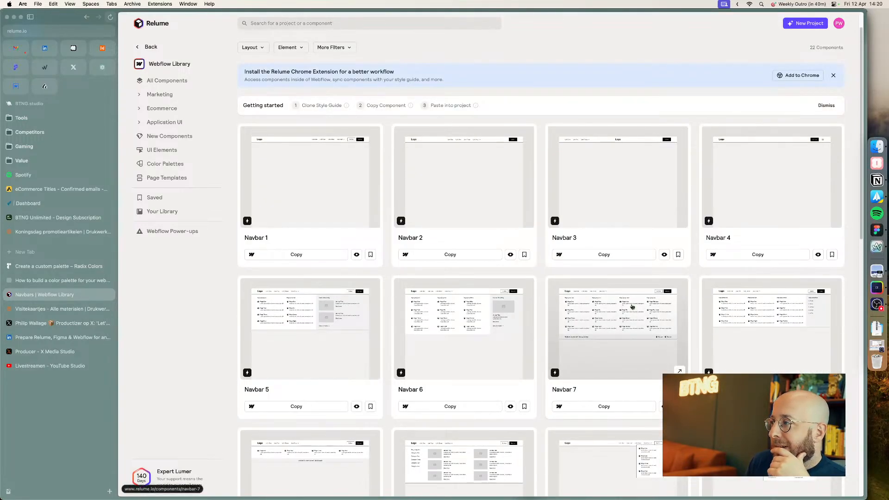
pyautogui.scroll(-2, 644, 202)
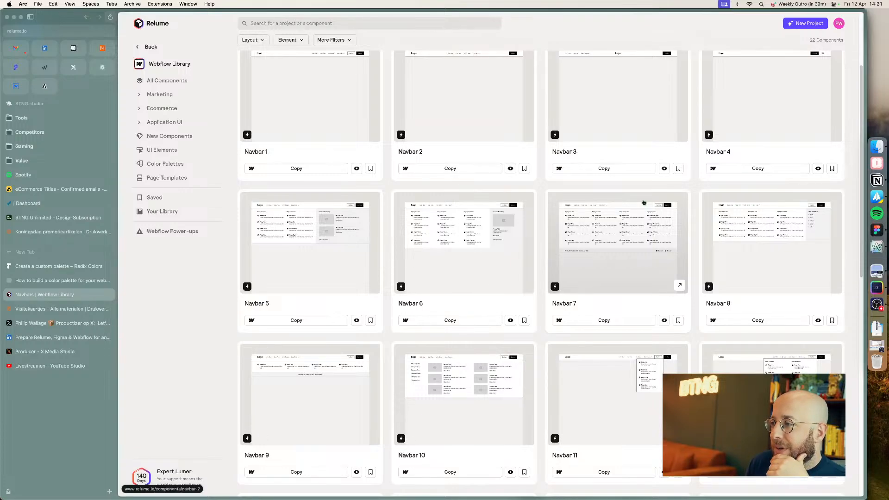
pyautogui.scroll(2, 643, 202)
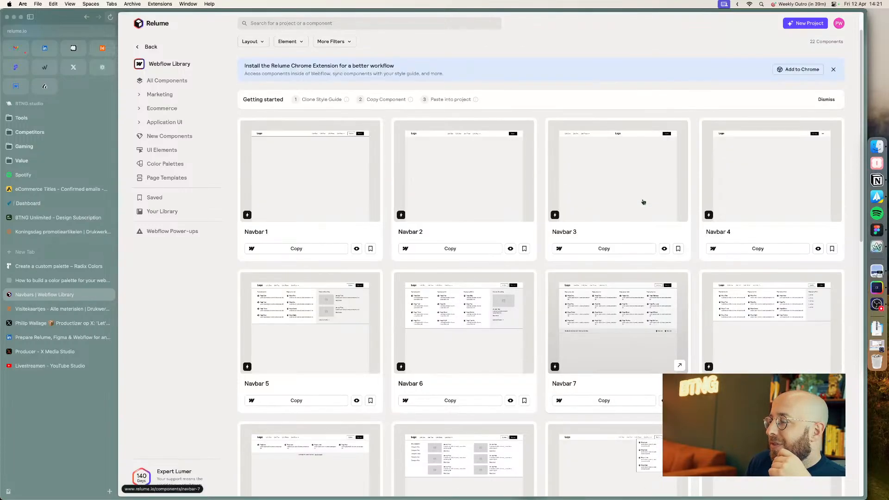
# Step: Open the Drukwerkdeal business cards page, close the developer tools and examine its navigation menus
pyautogui.click(55, 309)
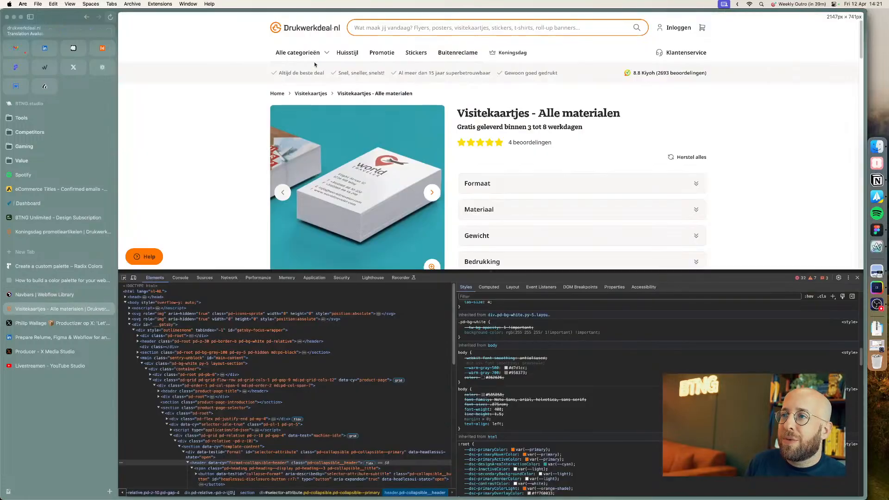
pyautogui.click(858, 278)
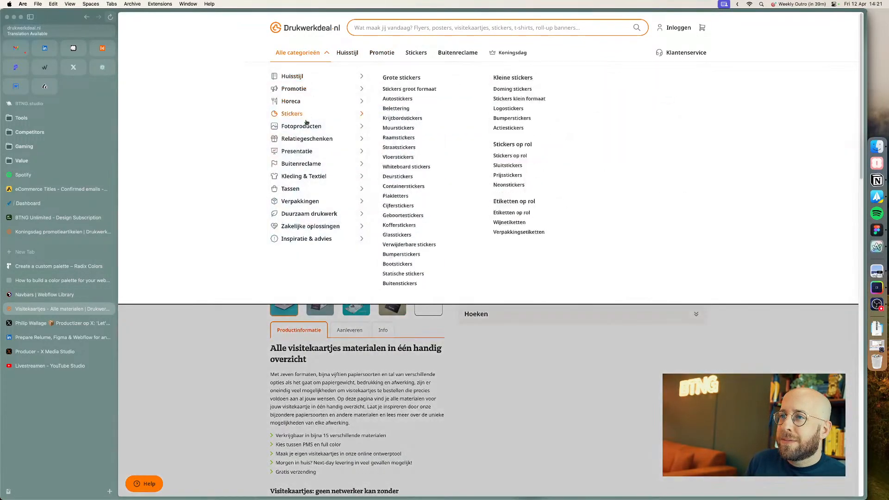
pyautogui.moveTo(305, 138)
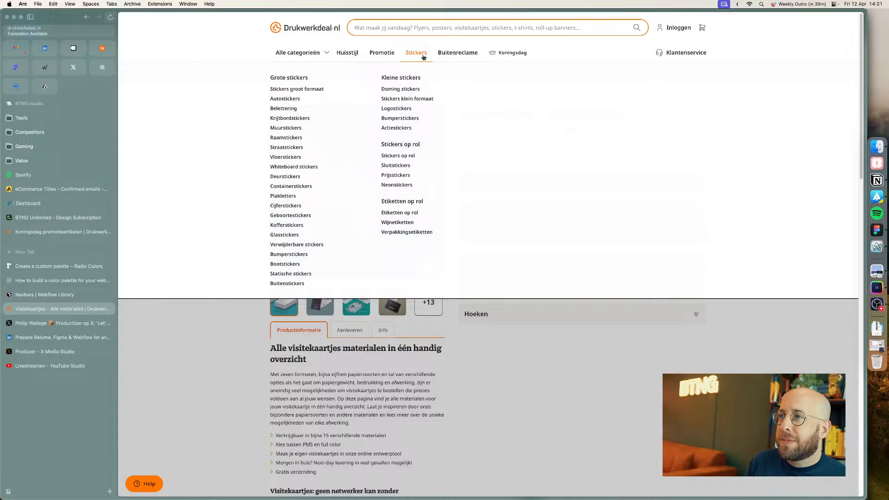
pyautogui.moveTo(474, 56)
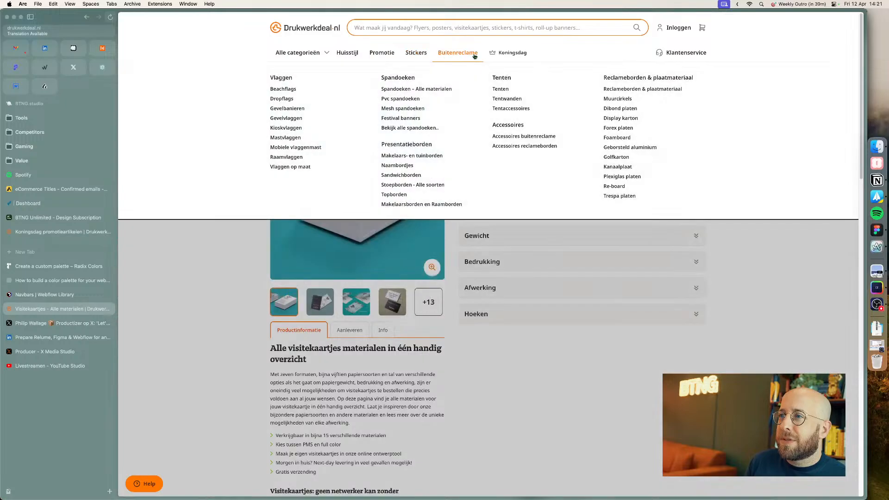
# Step: Return to the Relume Navbars library and scroll through the navbar options
pyautogui.click(26, 324)
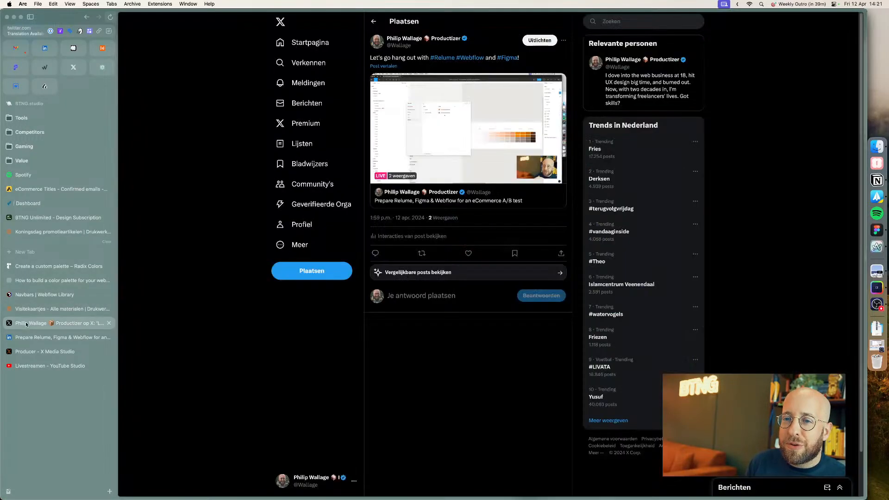
pyautogui.click(27, 296)
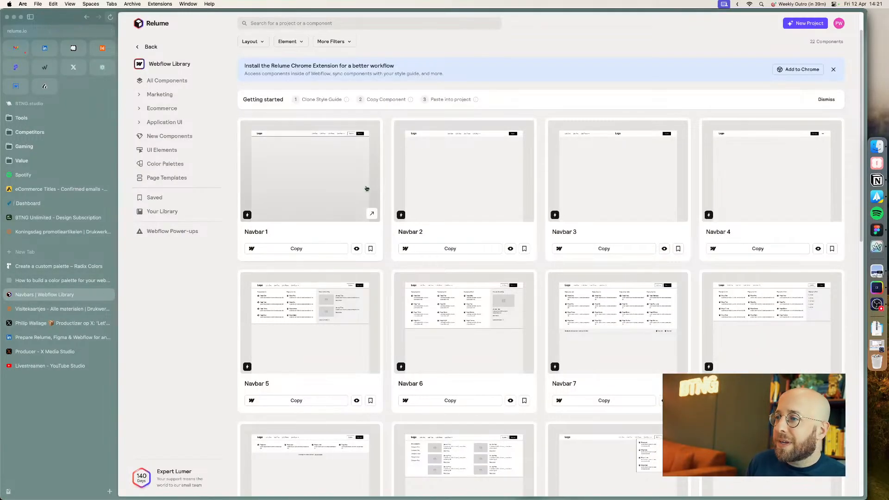
pyautogui.scroll(-4, 371, 336)
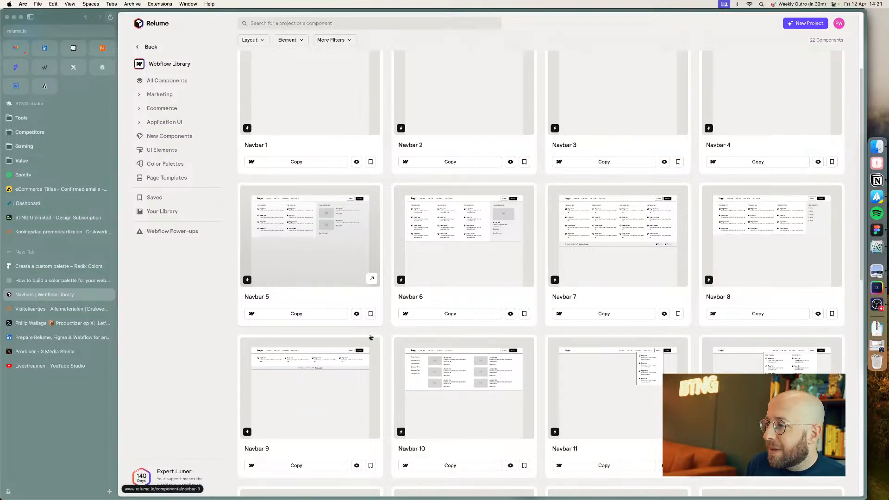
pyautogui.scroll(-4, 370, 337)
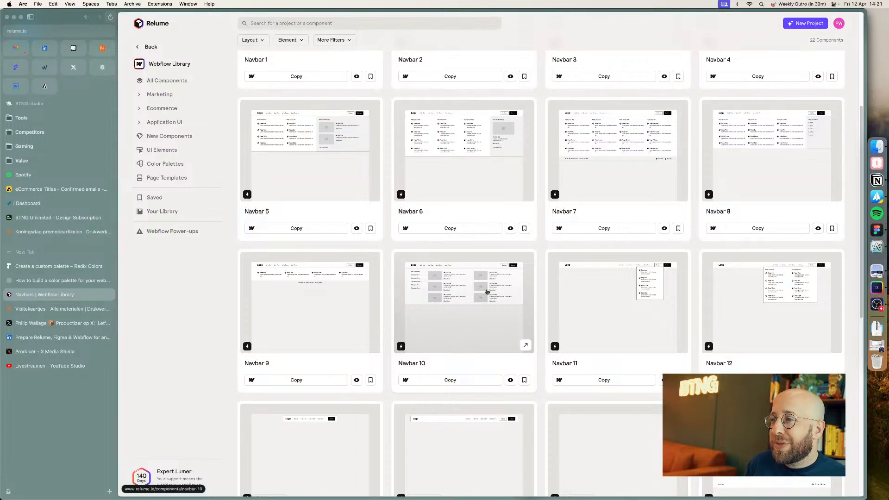
# Step: Copy Navbar 10 from the Relume Navbars library and return to the kit's Navbars page
pyautogui.click(470, 384)
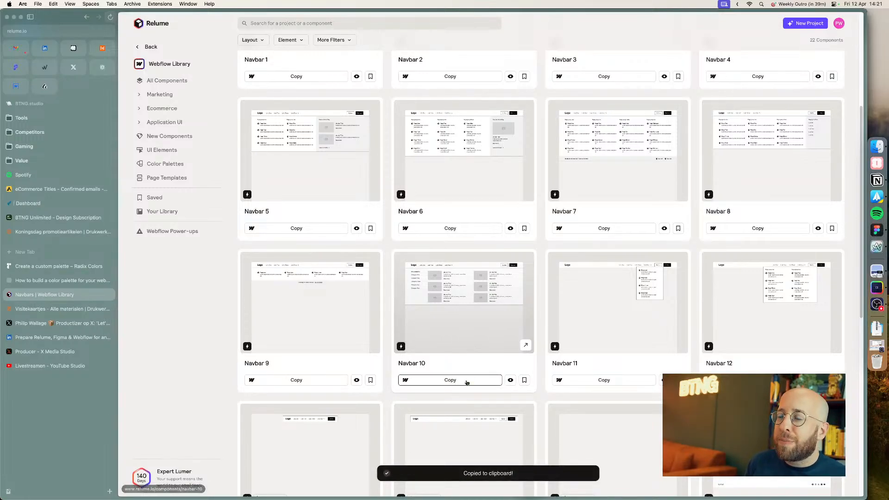
pyautogui.press('super+Tab')
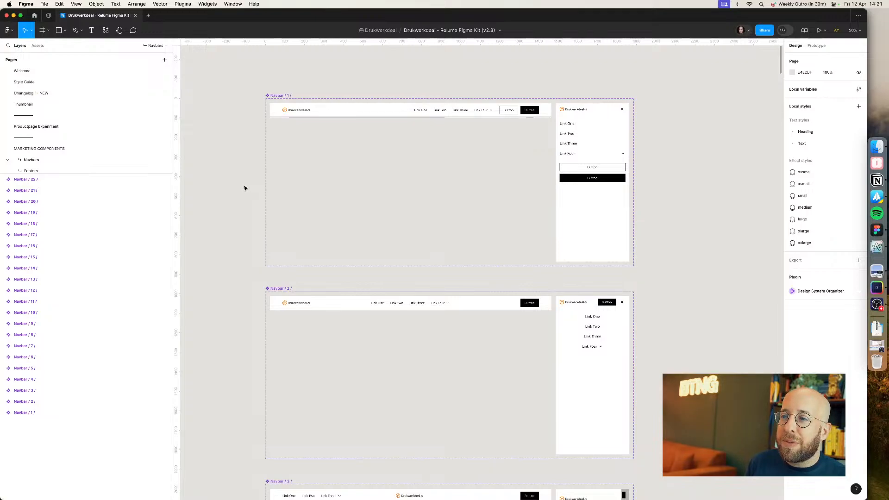
pyautogui.scroll(-20, 245, 188)
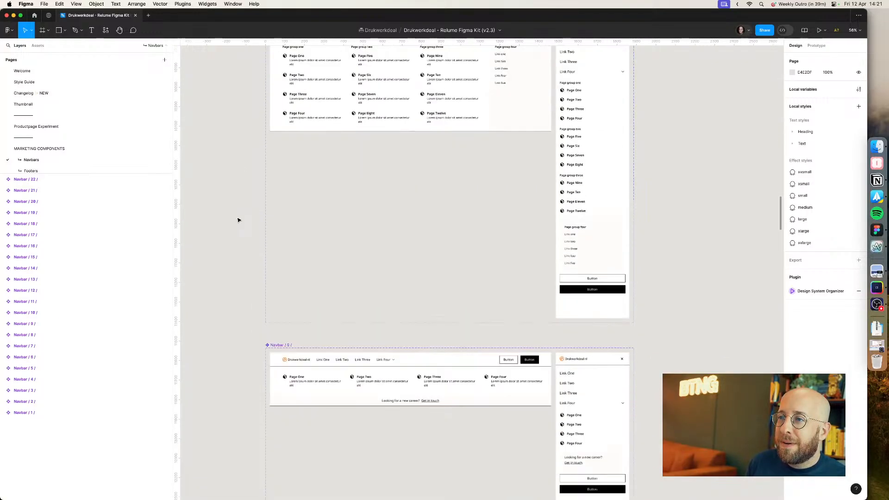
pyautogui.scroll(-8, 238, 220)
# Step: Paste Navbar 10 onto the Productpage Experiment page
pyautogui.click(283, 228)
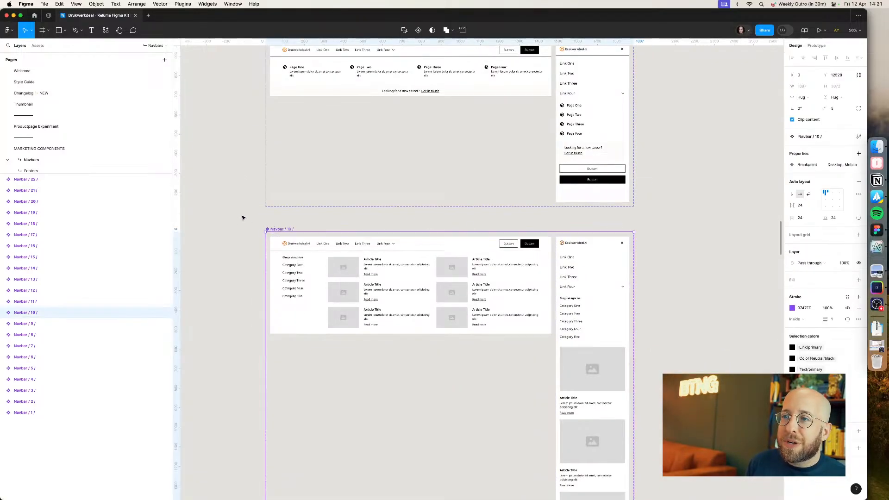
pyautogui.click(242, 216)
pyautogui.click(53, 127)
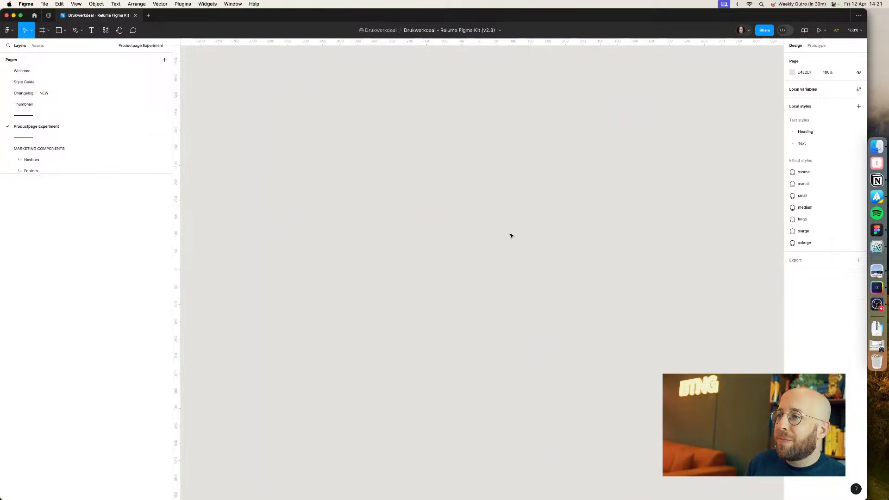
pyautogui.hotkey('ctrl', 'v')
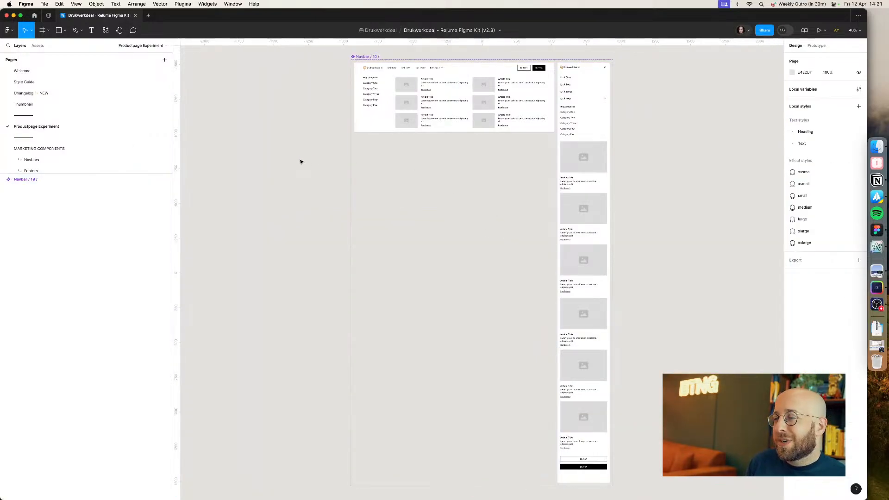
# Step: Enlarge the pages list and open the Product Headers page of the kit
pyautogui.press('super+Tab')
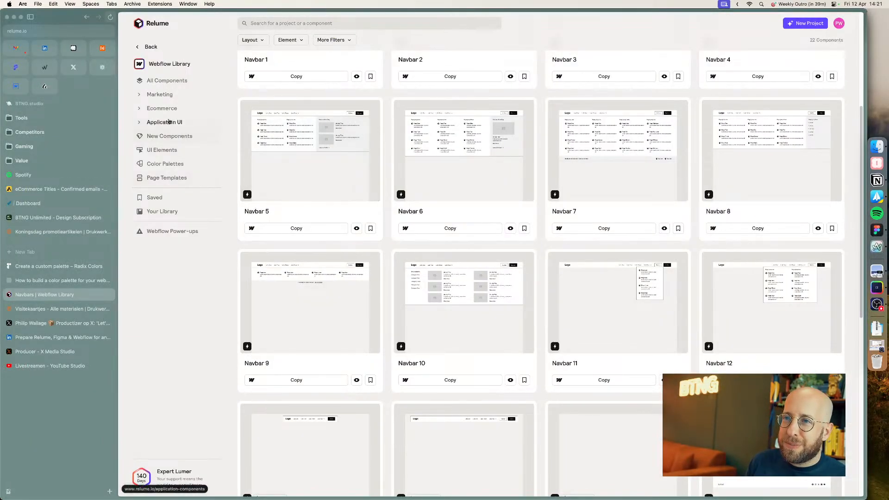
pyautogui.press('super+Tab')
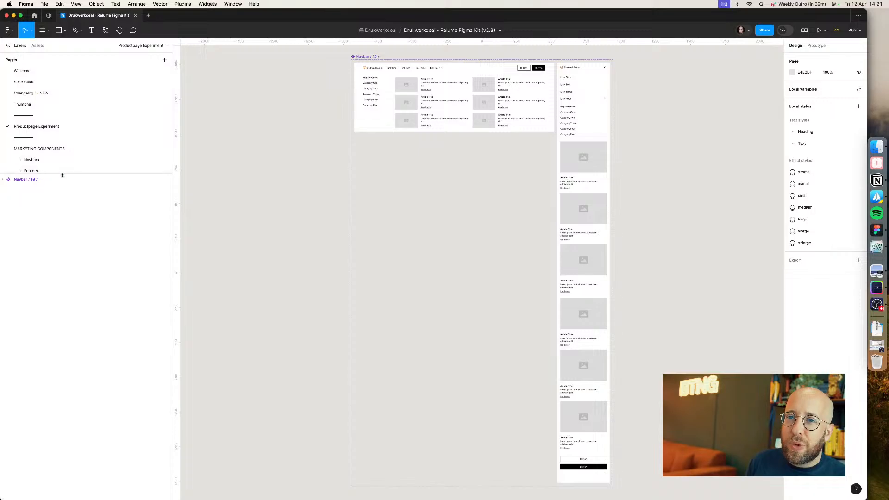
pyautogui.moveTo(62, 173); pyautogui.dragTo(64, 285)
pyautogui.moveTo(69, 368); pyautogui.dragTo(69, 389)
pyautogui.scroll(-10, 110, 305)
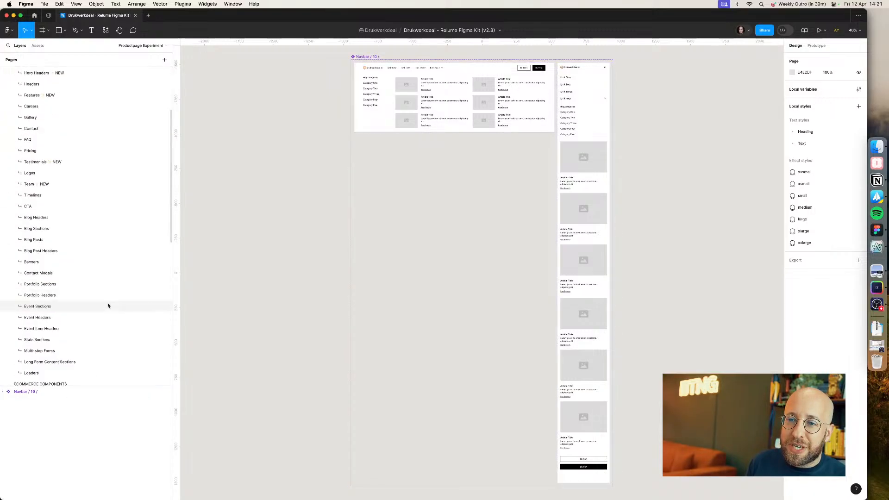
pyautogui.click(95, 278)
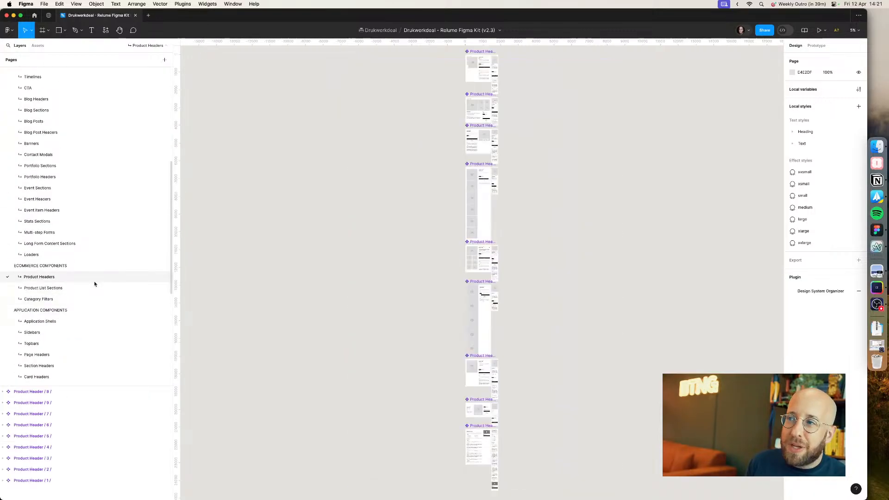
pyautogui.scroll(3, 425, 123)
pyautogui.scroll(3, 314, 224)
# Step: Compare the Drukwerkdeal business cards product page with the kit's product header designs
pyautogui.press('super+Tab')
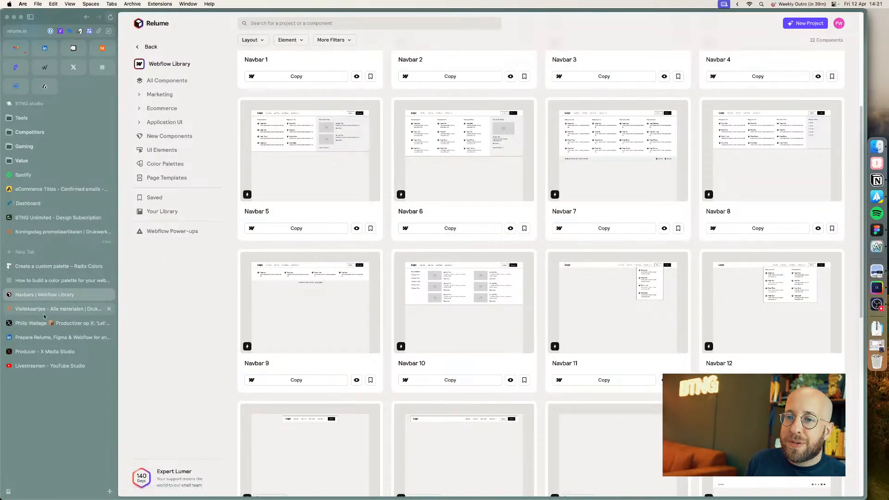
pyautogui.click(61, 309)
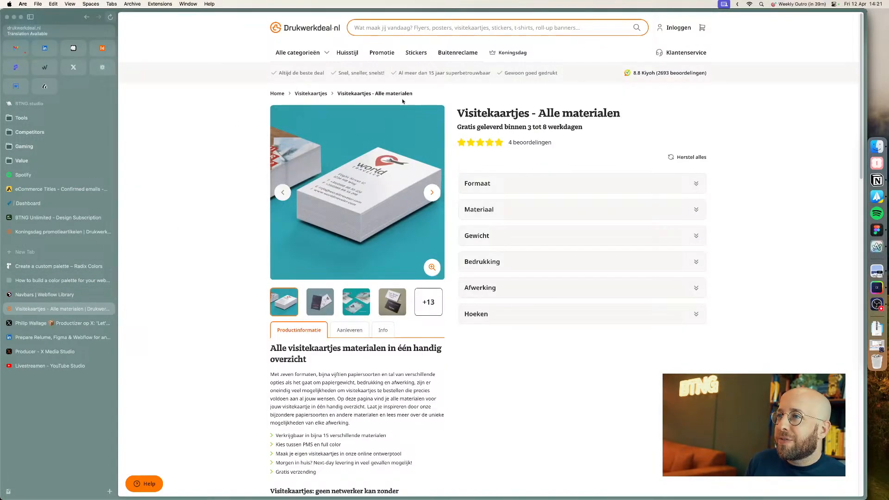
pyautogui.moveTo(382, 52)
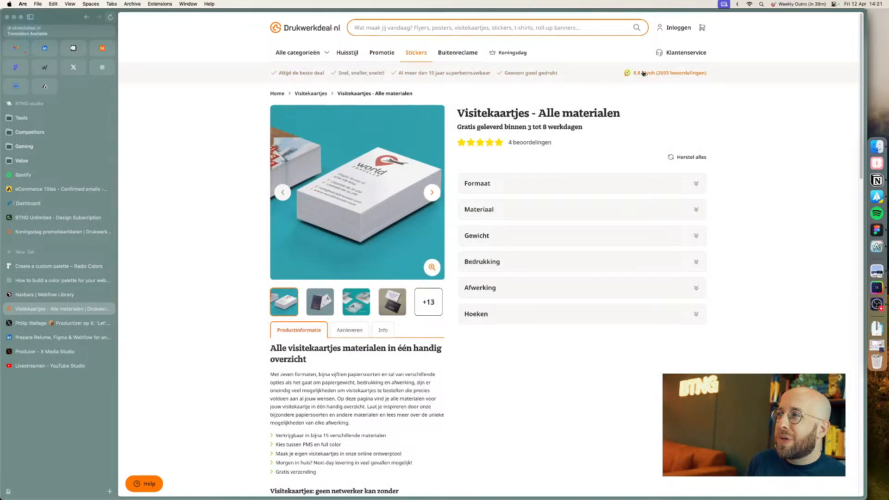
pyautogui.press('super+Tab')
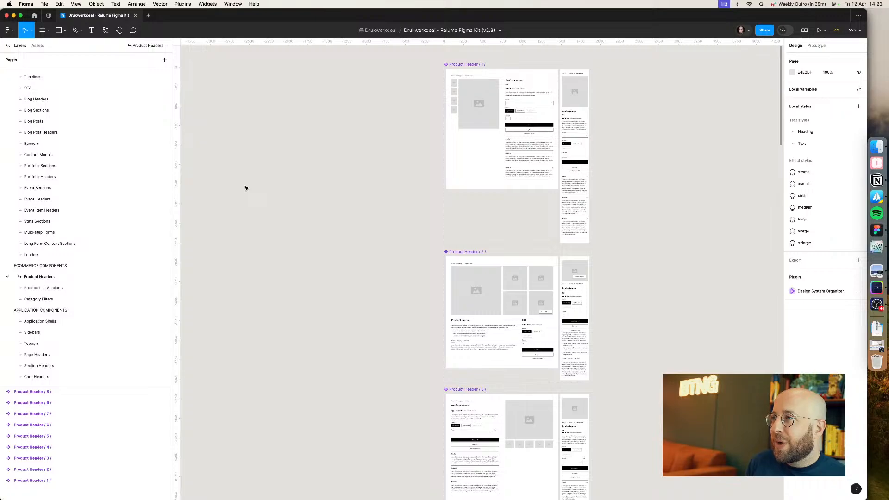
pyautogui.press('super+Tab')
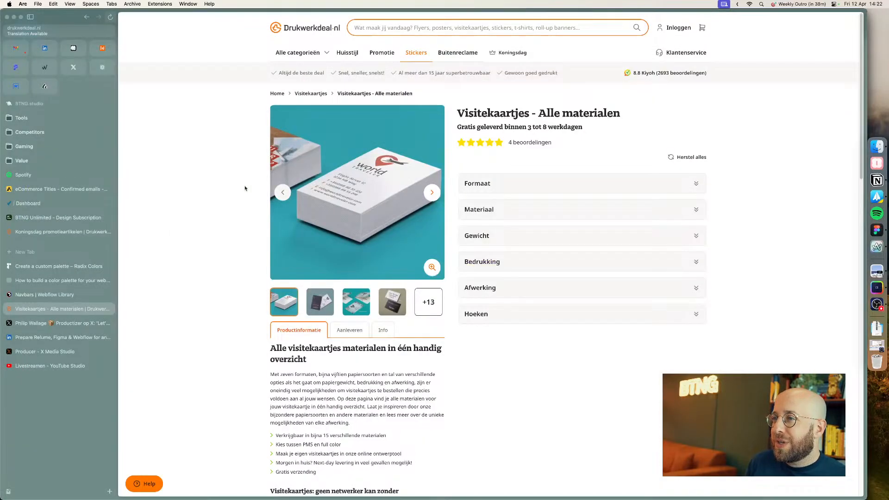
pyautogui.press('super+Tab')
pyautogui.scroll(-10, 300, 199)
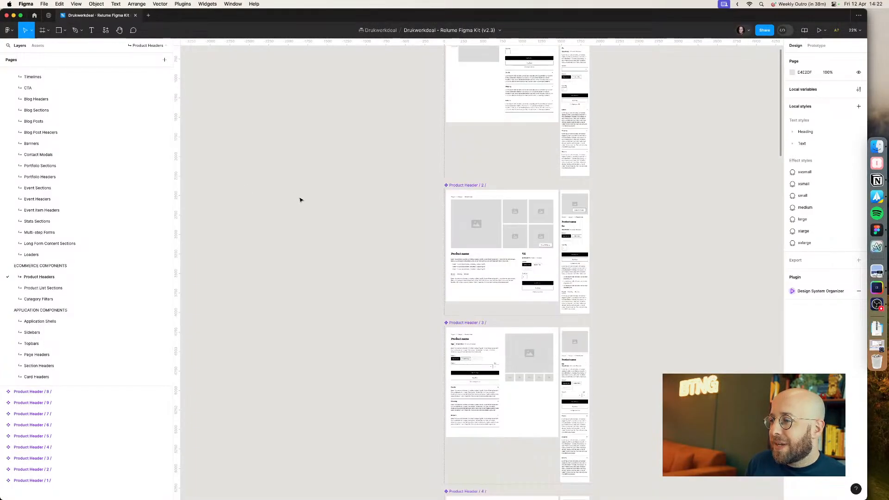
pyautogui.scroll(-15, 300, 199)
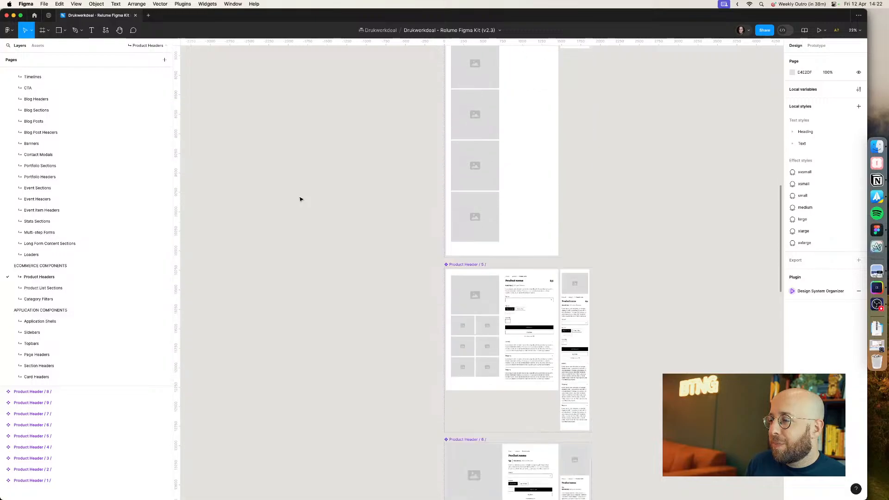
pyautogui.scroll(-5, 300, 200)
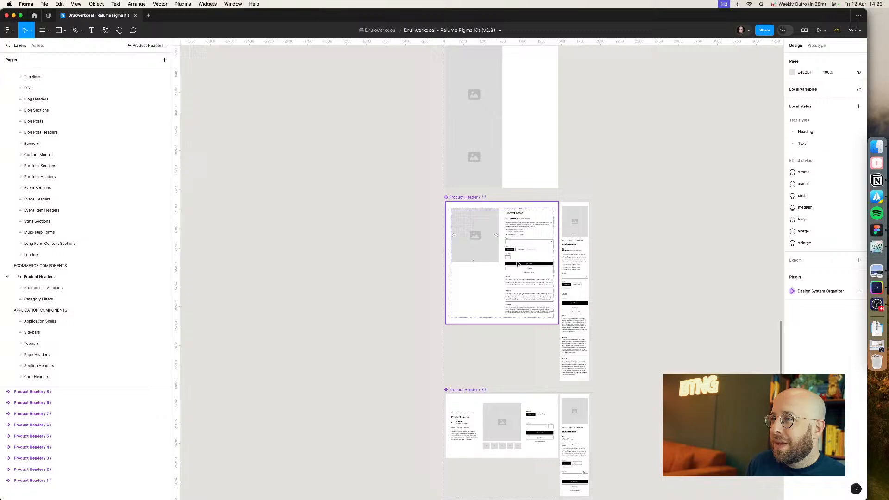
# Step: Copy Product Header 7 onto the Productpage Experiment page and place it beside the navbar
pyautogui.click(467, 197)
pyautogui.scroll(10, 79, 157)
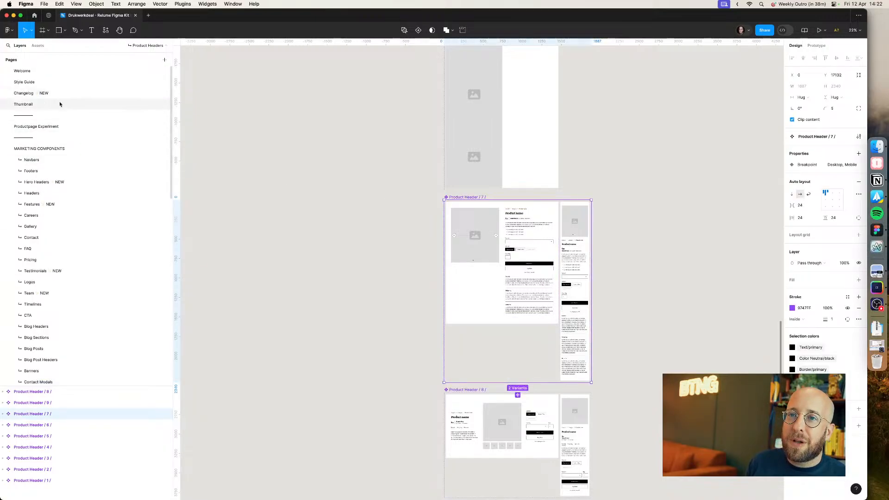
pyautogui.click(93, 128)
pyautogui.press('super+v')
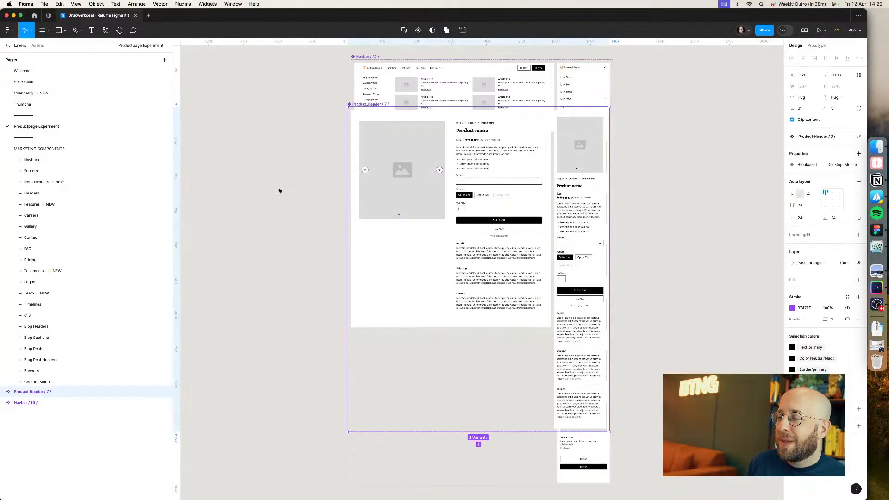
pyautogui.moveTo(372, 105); pyautogui.dragTo(651, 58)
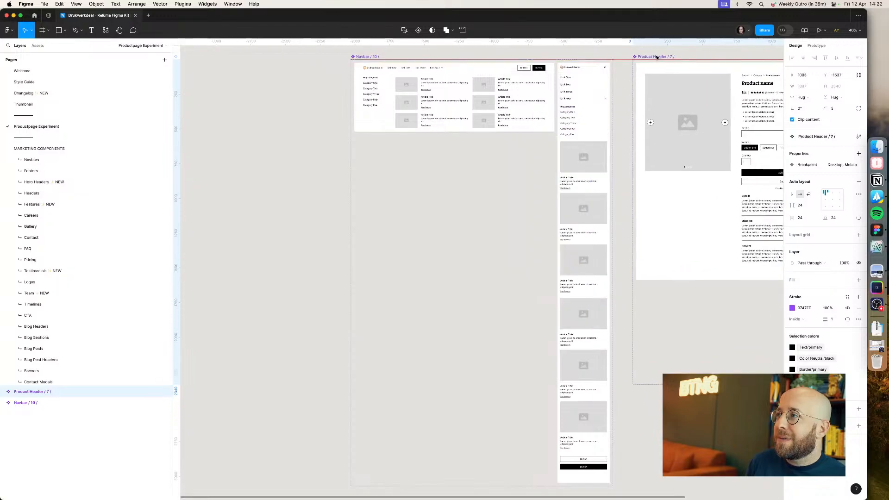
pyautogui.click(311, 180)
# Step: Scroll the Drukwerkdeal product page to examine its FAQ and reviews sections
pyautogui.press('super+Tab')
pyautogui.scroll(-10, 309, 186)
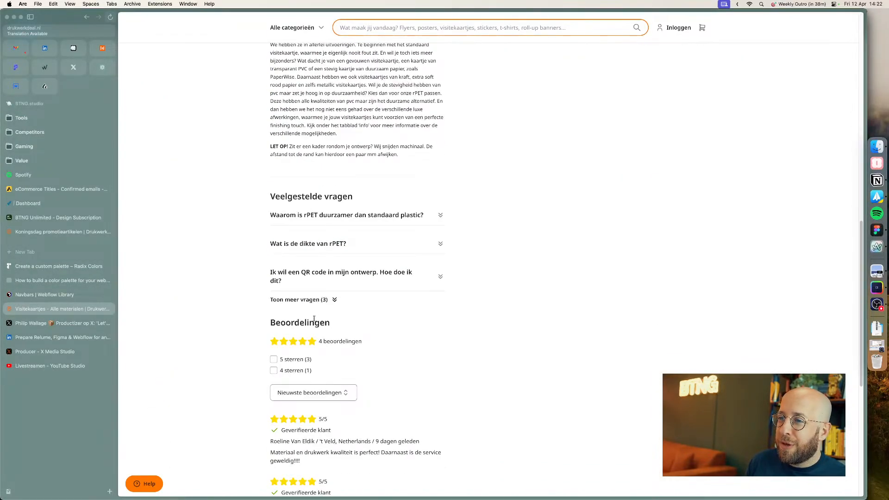
pyautogui.scroll(-5, 314, 318)
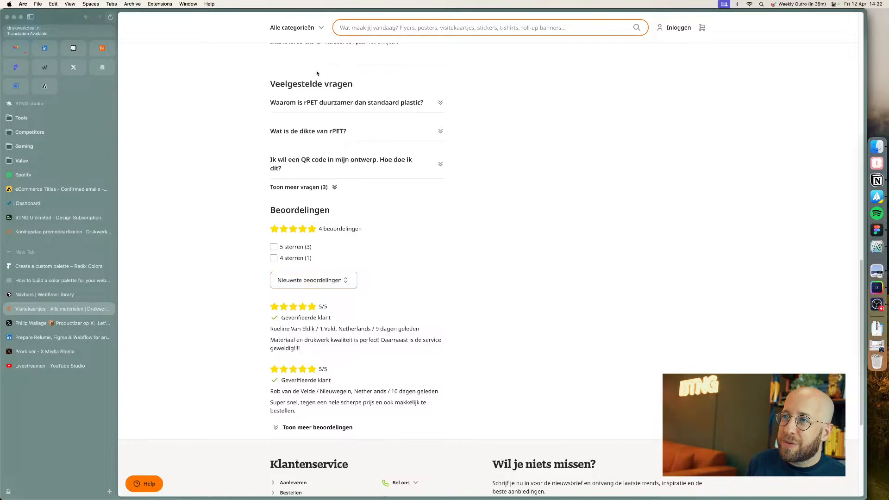
pyautogui.press('super+Tab')
# Step: Open the kit's FAQ page and browse the FAQ section designs
pyautogui.scroll(-3, 40, 320)
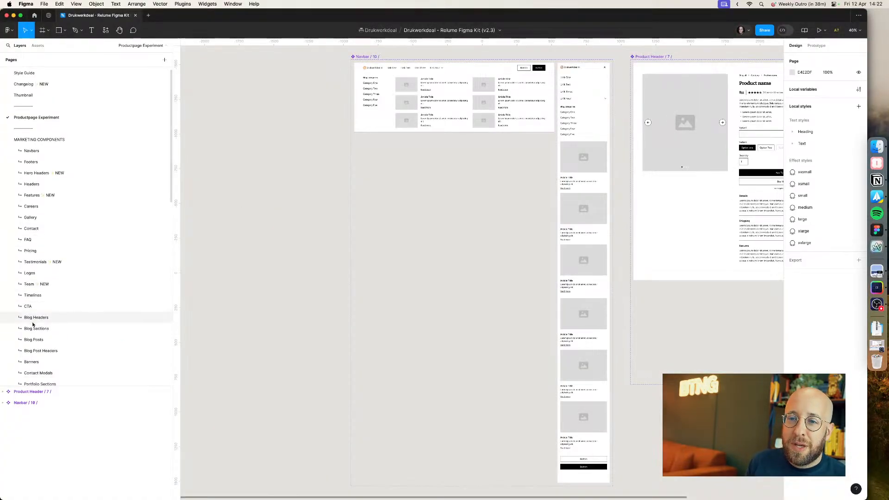
pyautogui.scroll(-6, 40, 325)
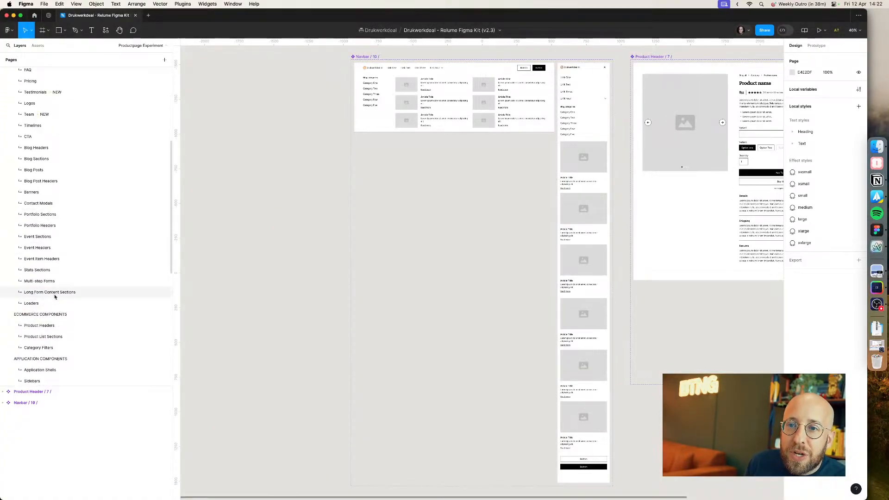
pyautogui.click(48, 127)
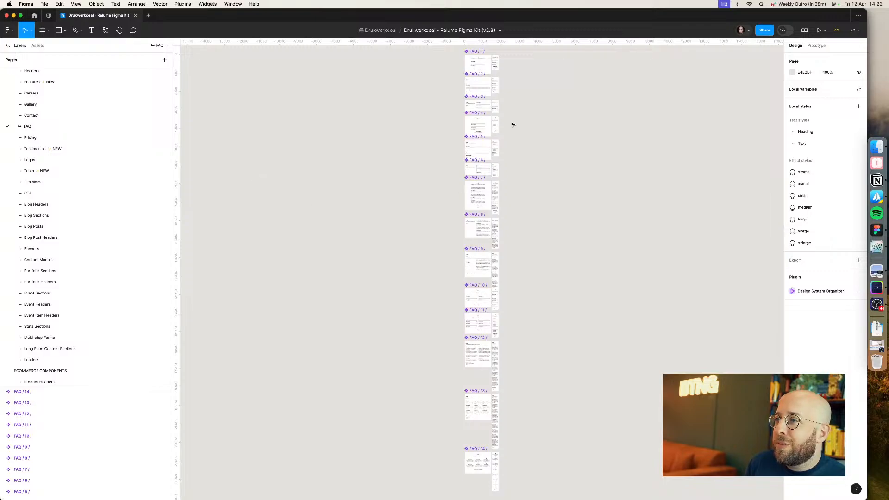
pyautogui.scroll(5, 511, 125)
pyautogui.scroll(10, 450, 133)
pyautogui.scroll(3, 446, 212)
pyautogui.scroll(-6, 450, 258)
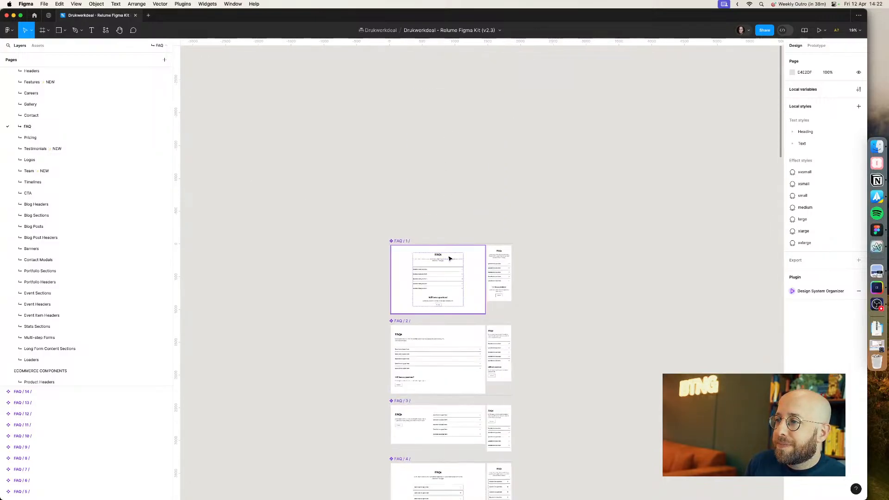
pyautogui.scroll(5, 449, 259)
pyautogui.scroll(-3, 447, 250)
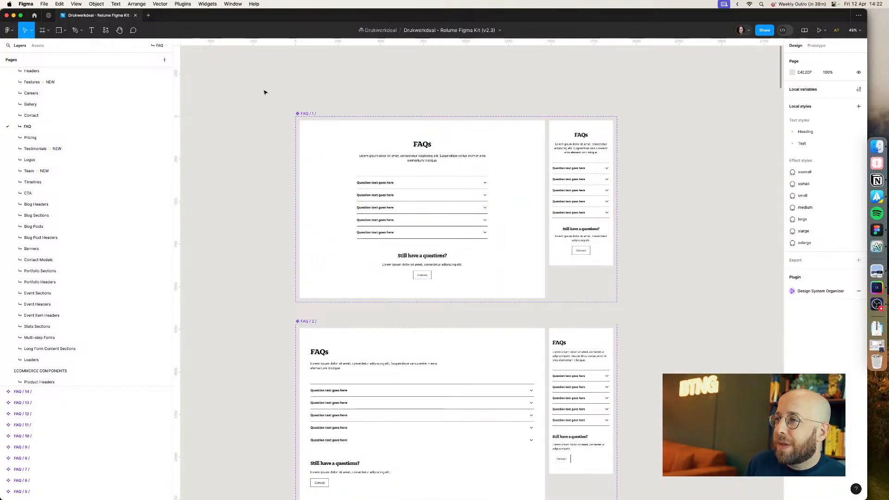
pyautogui.scroll(-3, 271, 93)
pyautogui.scroll(-5, 246, 104)
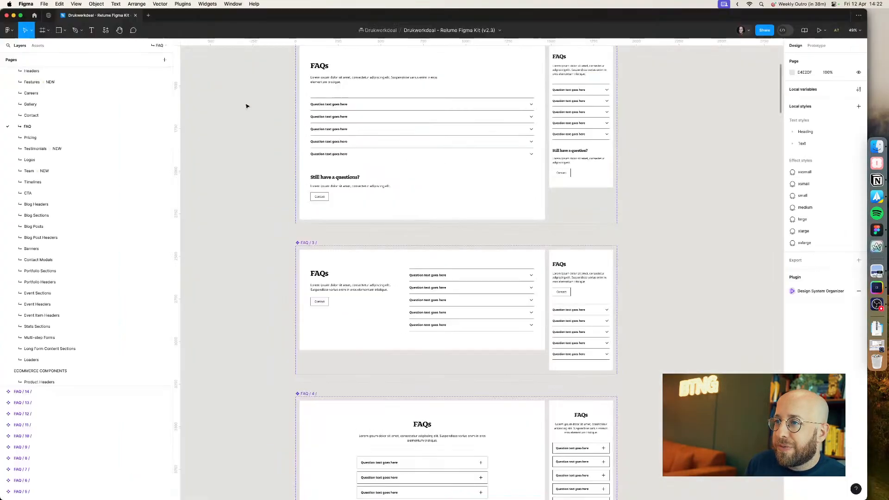
pyautogui.scroll(-5, 246, 106)
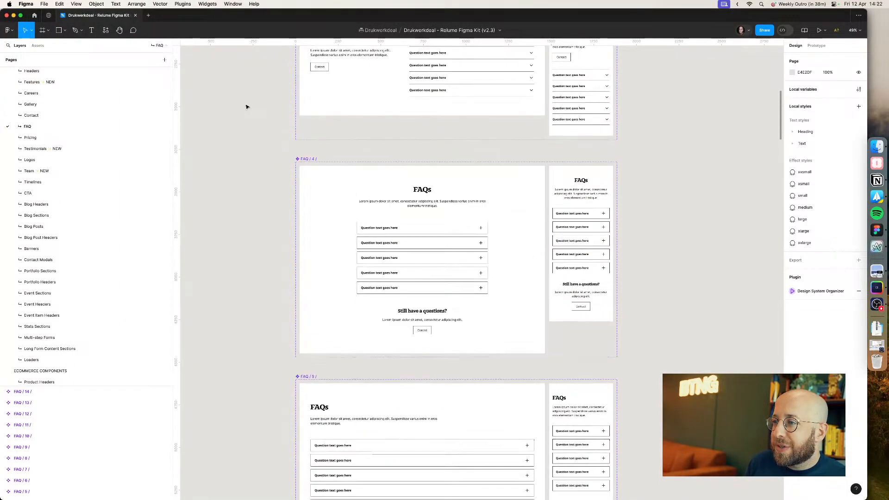
pyautogui.scroll(-6, 246, 107)
pyautogui.scroll(5, 246, 107)
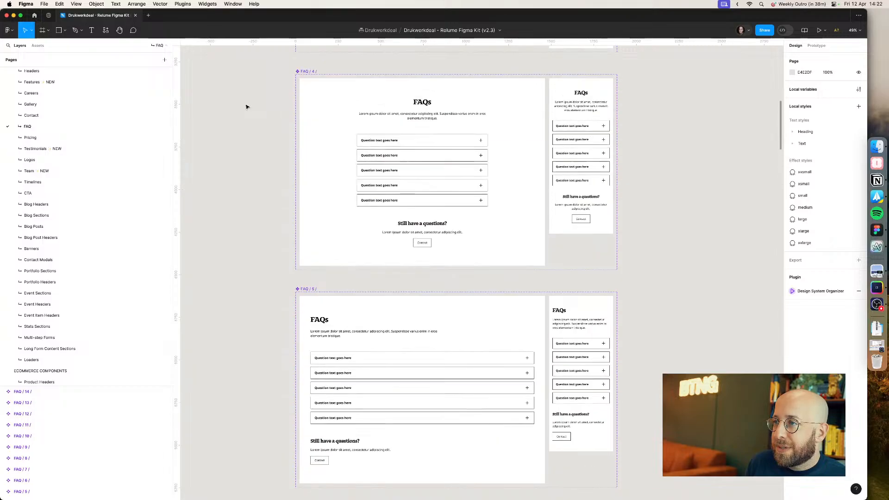
pyautogui.scroll(15, 246, 106)
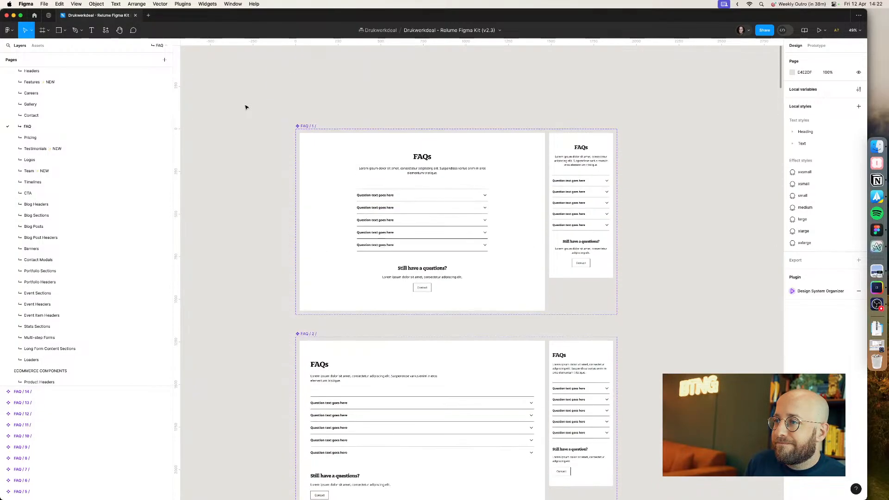
# Step: Copy FAQ 1 and paste it onto the Productpage Experiment page
pyautogui.click(305, 125)
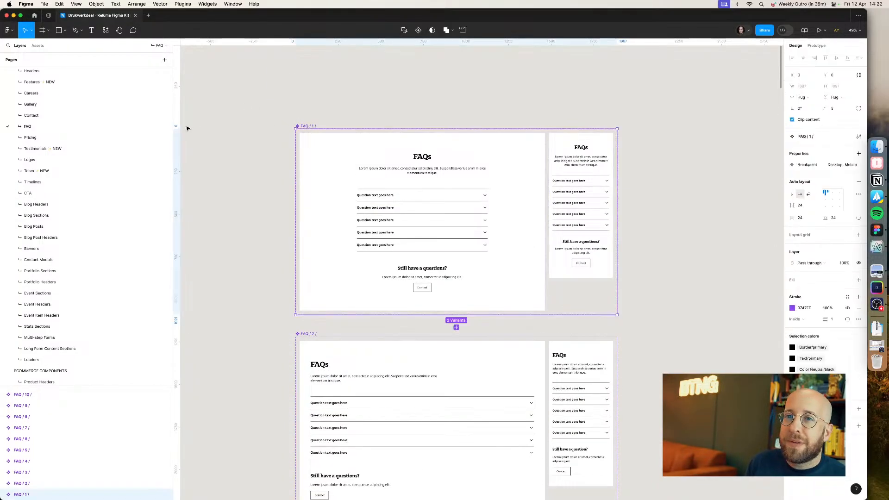
pyautogui.scroll(5, 92, 139)
pyautogui.click(64, 127)
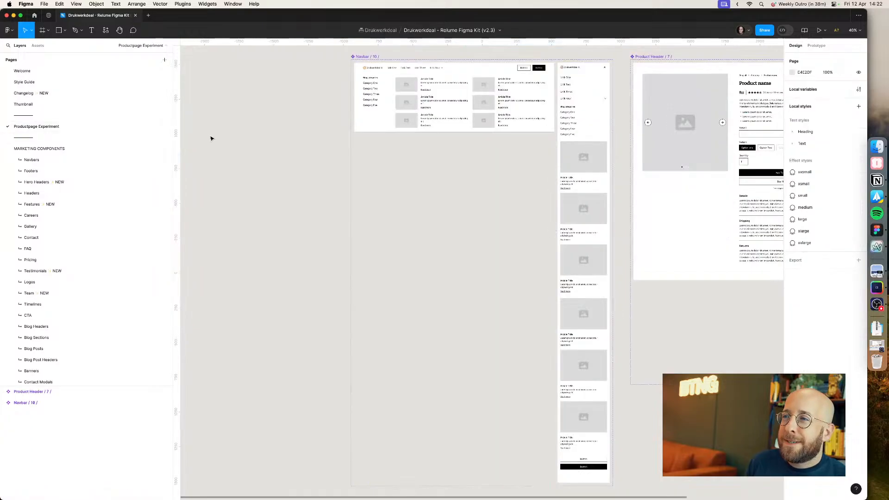
pyautogui.scroll(-5, 241, 130)
pyautogui.press('super+v')
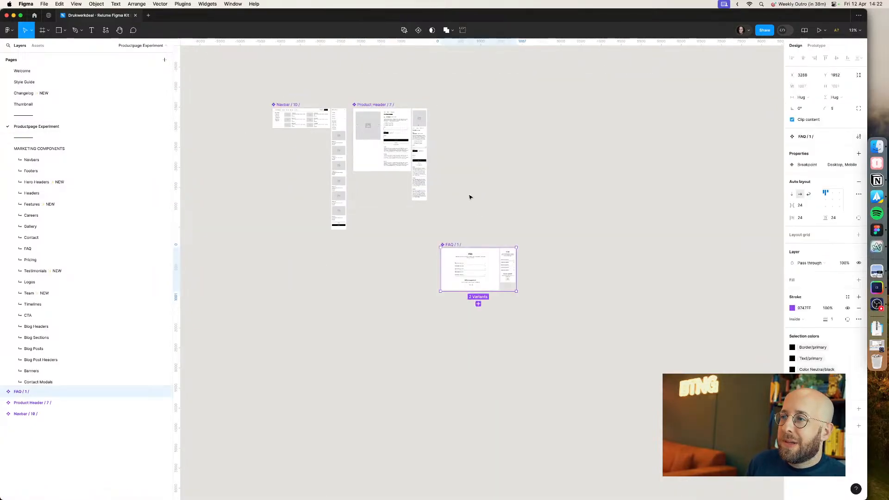
# Step: Move the FAQ 1 component up into line beside the product header
pyautogui.moveTo(454, 241); pyautogui.dragTo(450, 100)
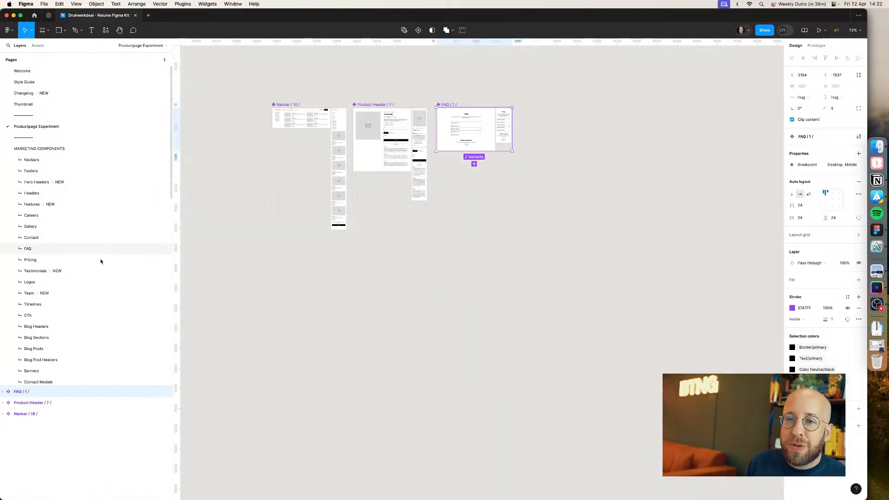
# Step: Open the kit's Testimonials page and browse the testimonial section designs
pyautogui.scroll(-1, 83, 271)
pyautogui.scroll(-6, 84, 271)
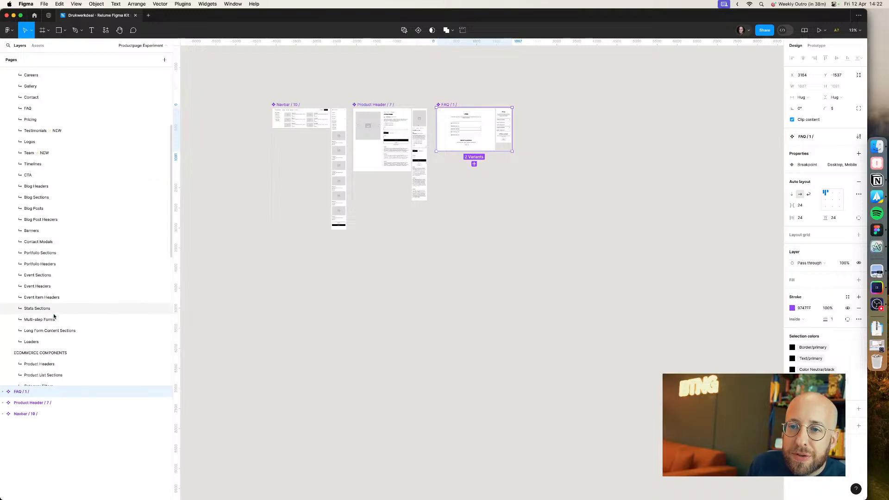
pyautogui.click(68, 131)
pyautogui.scroll(5, 492, 440)
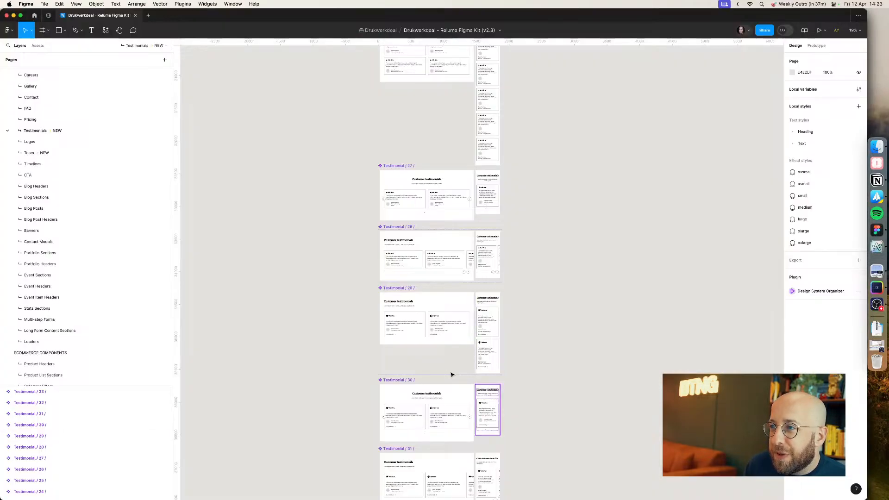
pyautogui.scroll(5, 453, 373)
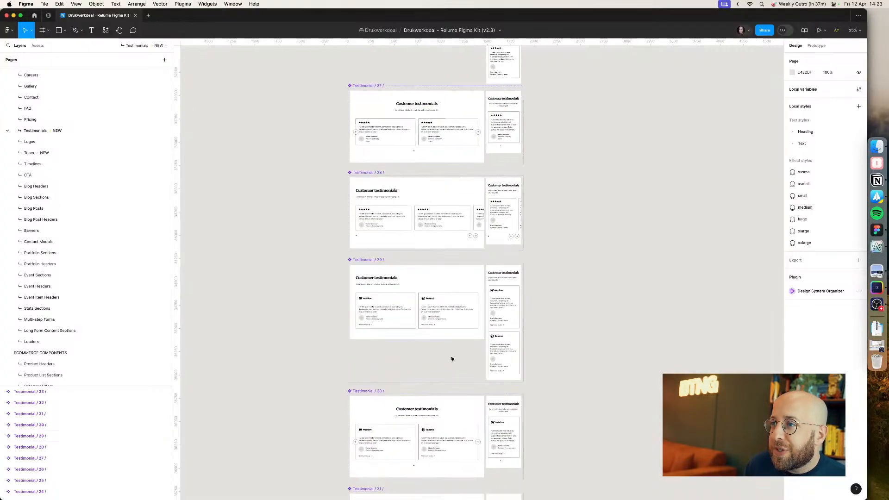
pyautogui.scroll(15, 575, 340)
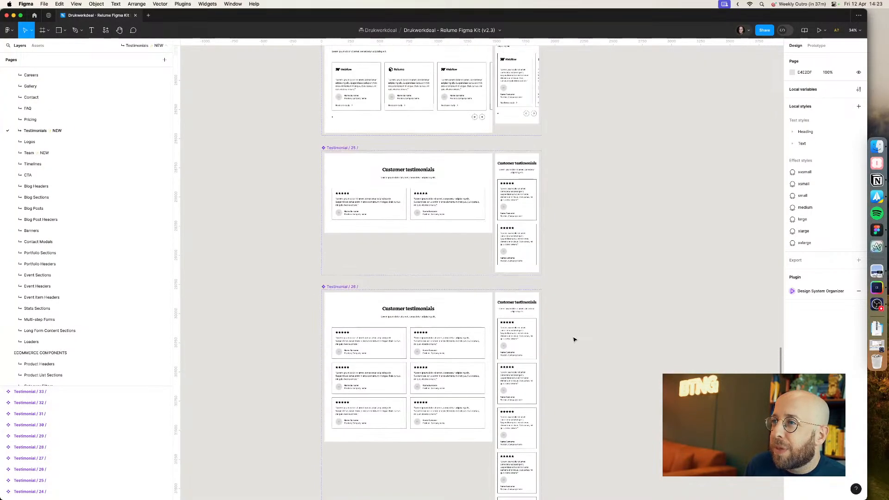
pyautogui.scroll(15, 574, 340)
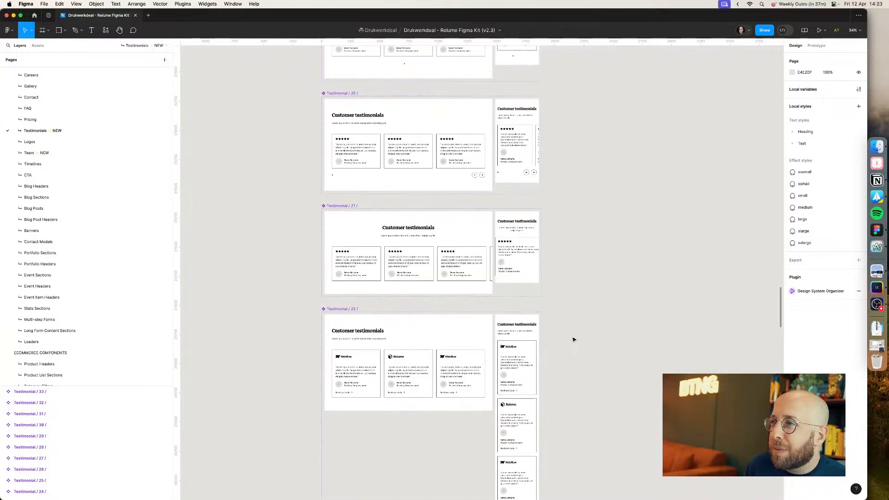
pyautogui.scroll(15, 569, 276)
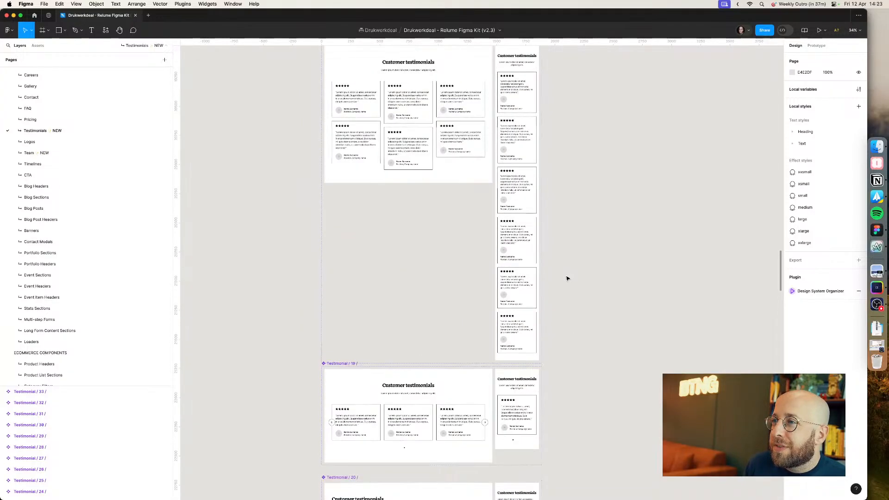
# Step: Switch to the browser and examine the reviews section of the Drukwerkdeal product page
pyautogui.press('super+Tab')
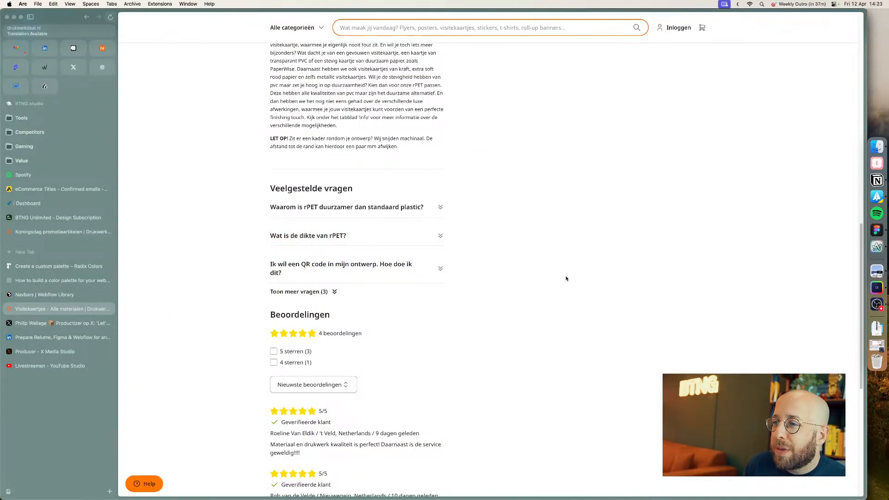
pyautogui.scroll(-5, 566, 279)
pyautogui.press('super+Tab')
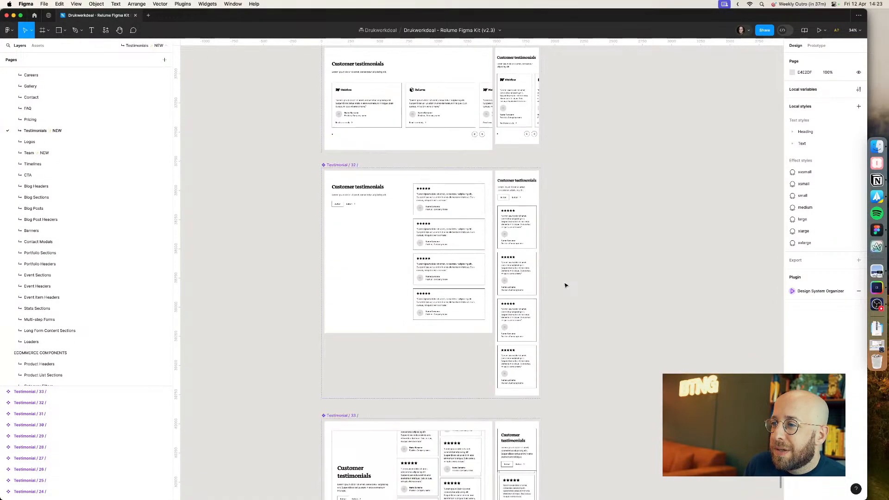
# Step: Copy Testimonial 32 and paste it onto the Productpage Experiment page to the right of FAQ 1
pyautogui.scroll(-2, 565, 285)
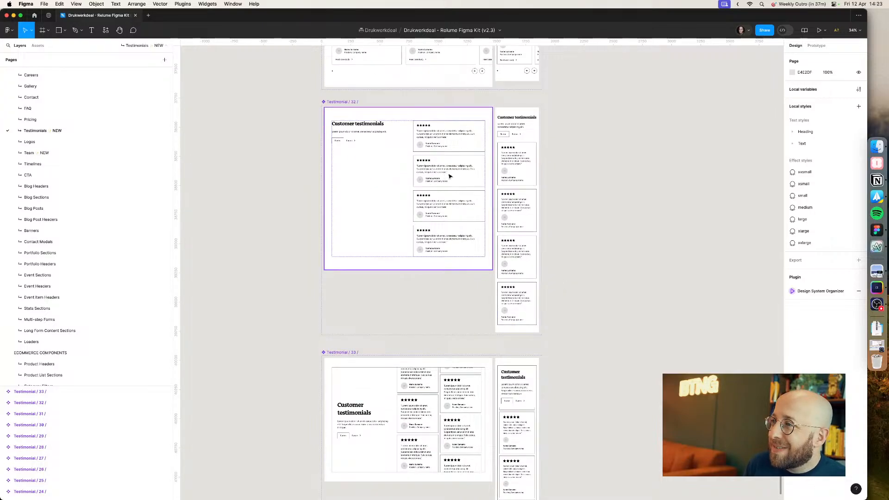
pyautogui.scroll(-6, 450, 176)
pyautogui.scroll(-7, 425, 246)
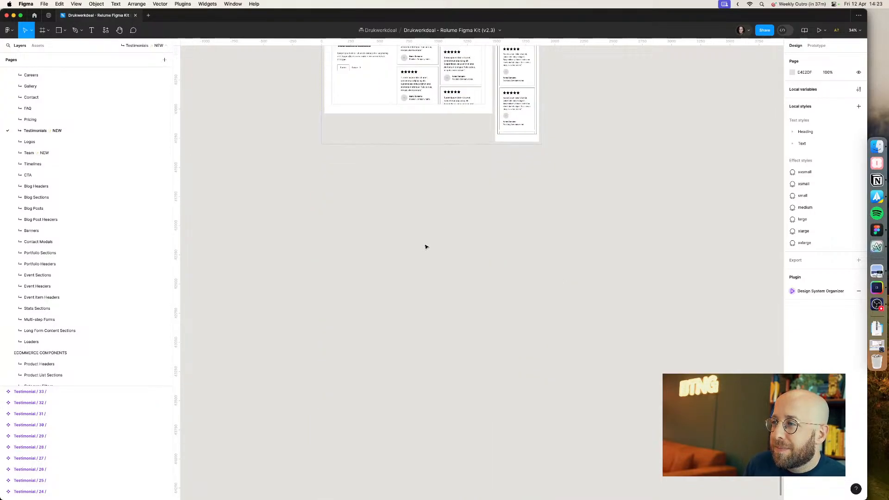
pyautogui.scroll(15, 425, 246)
pyautogui.click(338, 190)
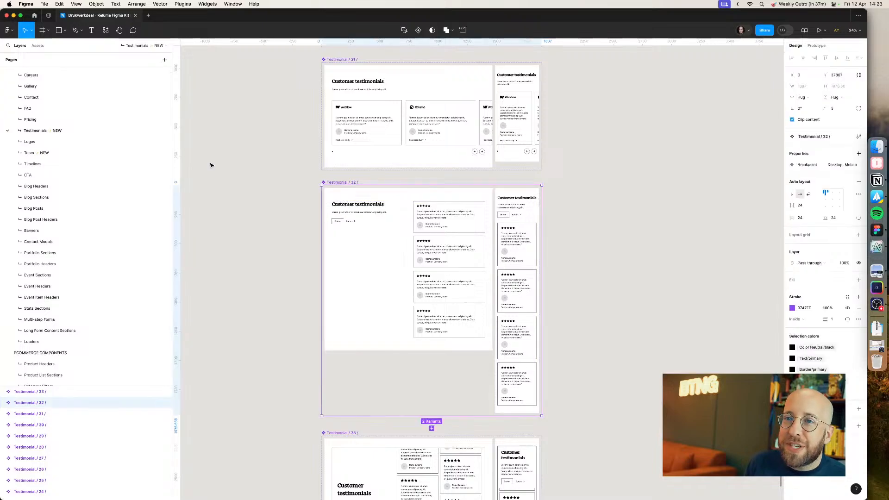
pyautogui.scroll(6, 75, 126)
pyautogui.click(79, 129)
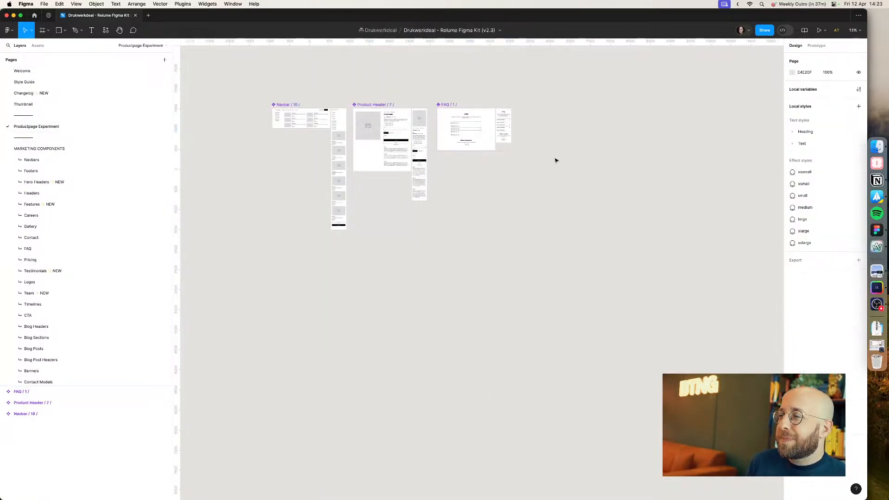
pyautogui.press('super+v')
pyautogui.moveTo(458, 226); pyautogui.dragTo(538, 105)
pyautogui.click(411, 78)
# Step: Review the components assembled so far on the Productpage Experiment page
pyautogui.scroll(3, 258, 95)
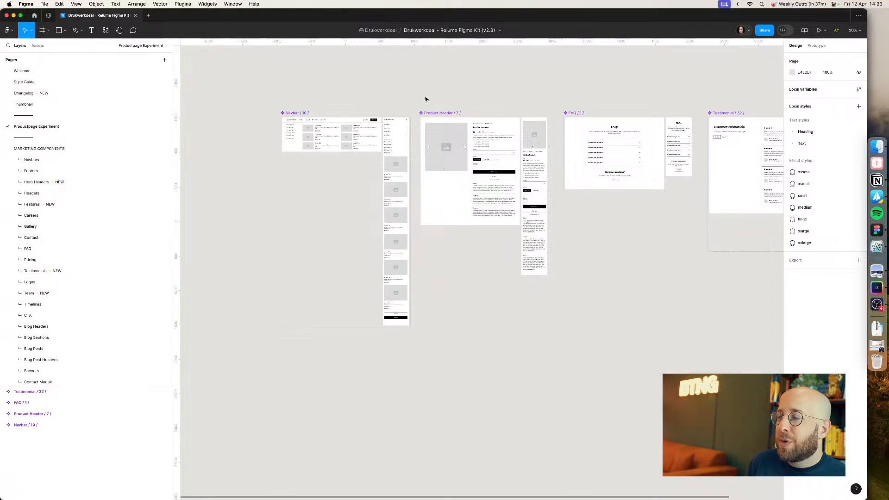
pyautogui.hscroll(2, 426, 100)
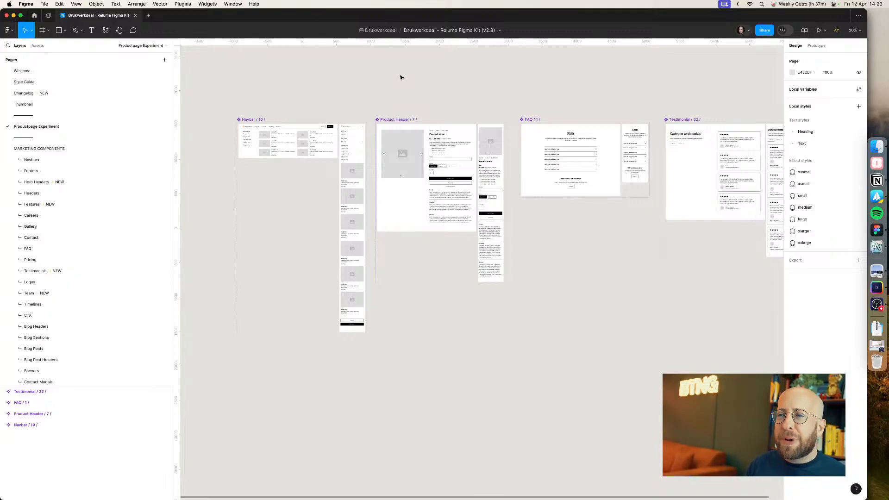
pyautogui.scroll(2, 258, 109)
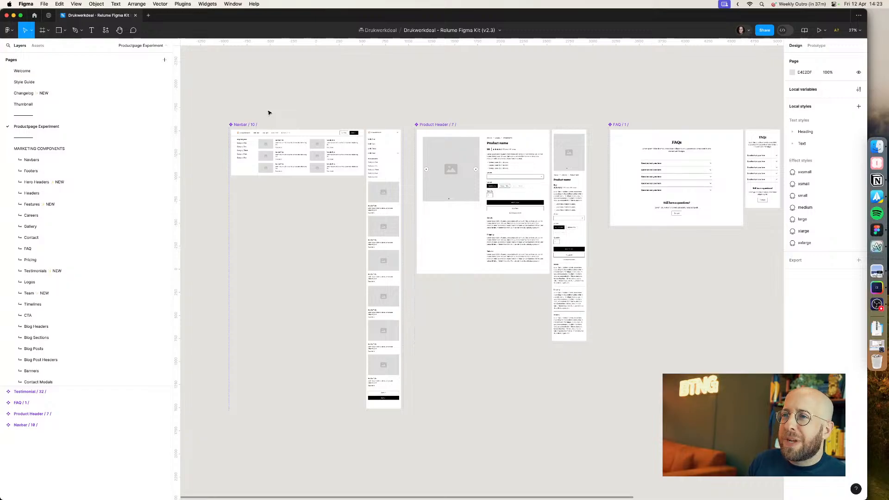
pyautogui.scroll(3, 269, 113)
pyautogui.scroll(-4, 268, 113)
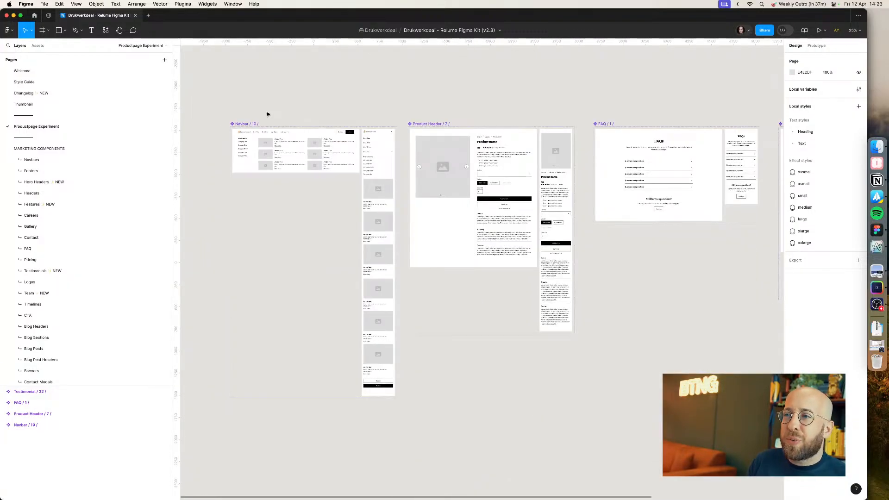
pyautogui.scroll(1, 302, 120)
# Step: Switch to the browser and examine the product page's footer and customer service section
pyautogui.press('super+Tab')
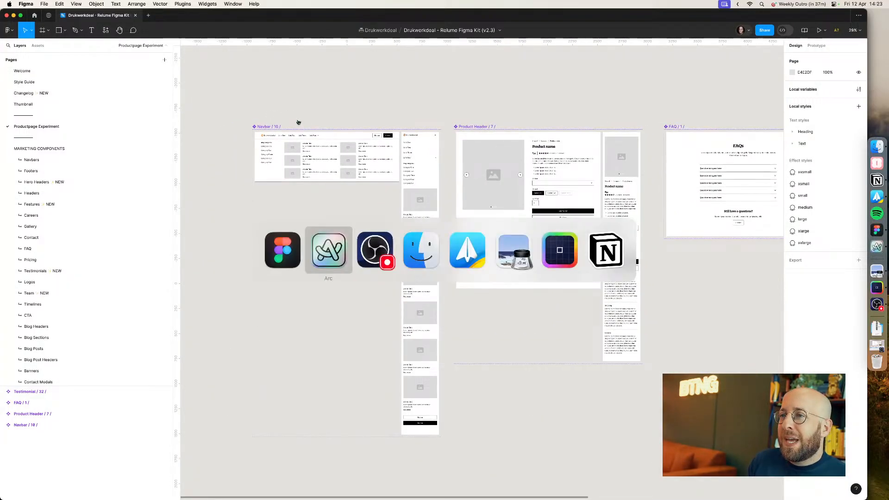
pyautogui.scroll(-3, 350, 185)
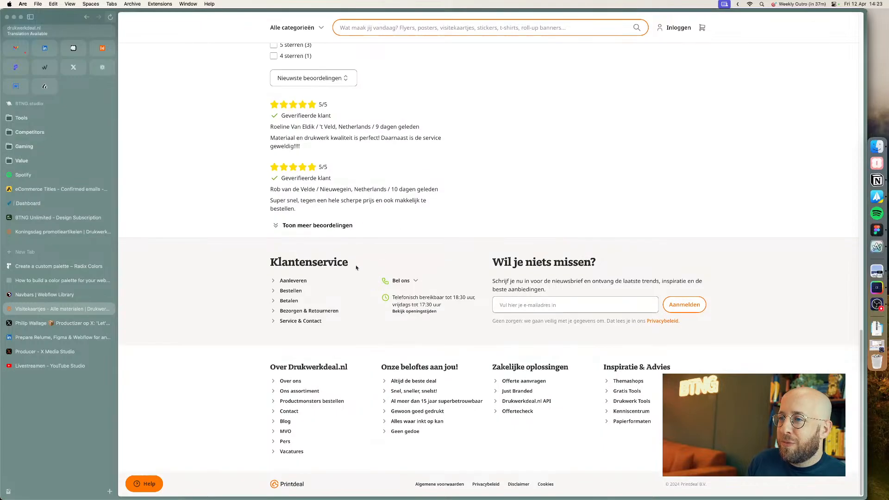
pyautogui.moveTo(269, 260); pyautogui.dragTo(537, 345)
pyautogui.click(538, 347)
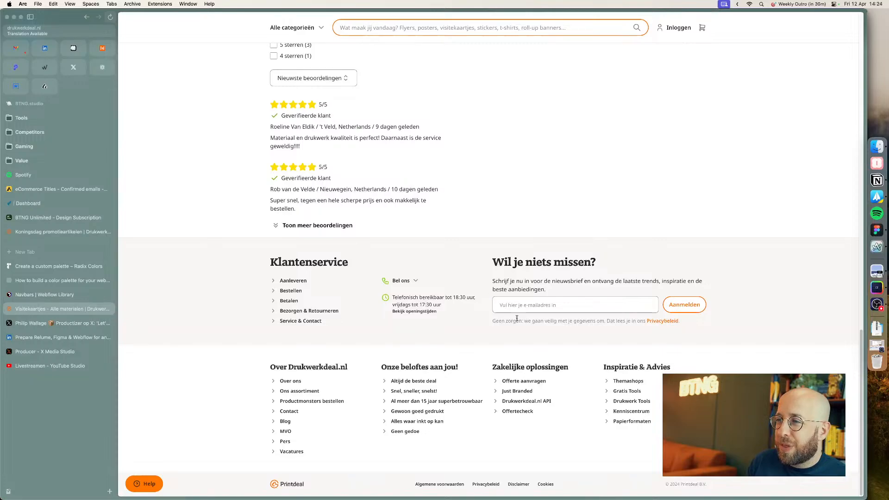
pyautogui.click(415, 281)
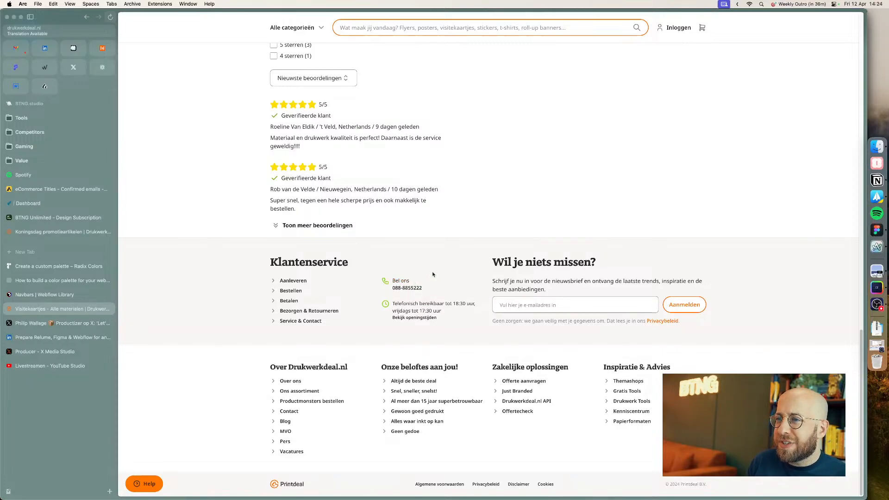
pyautogui.press('super+r')
pyautogui.scroll(-14, 448, 267)
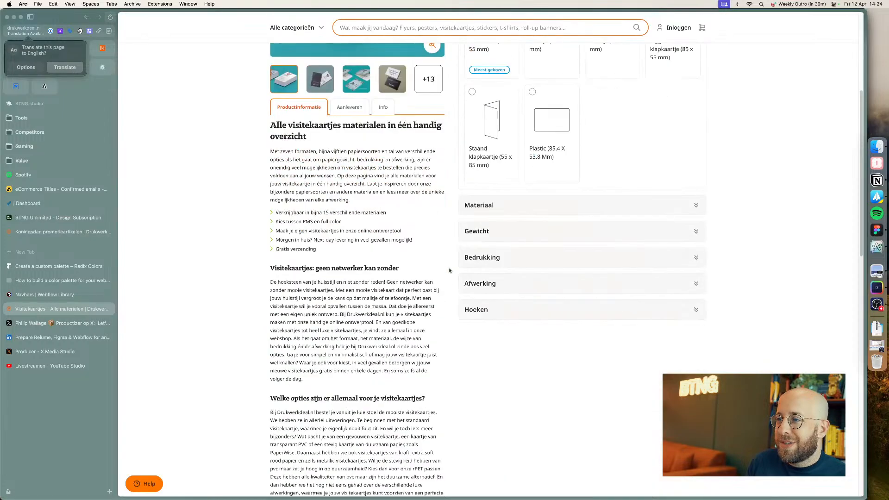
pyautogui.scroll(-6, 447, 277)
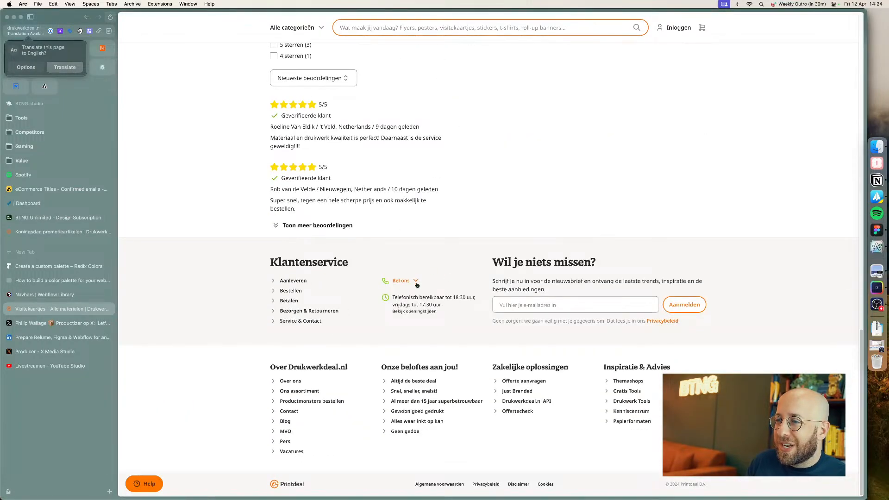
pyautogui.click(416, 283)
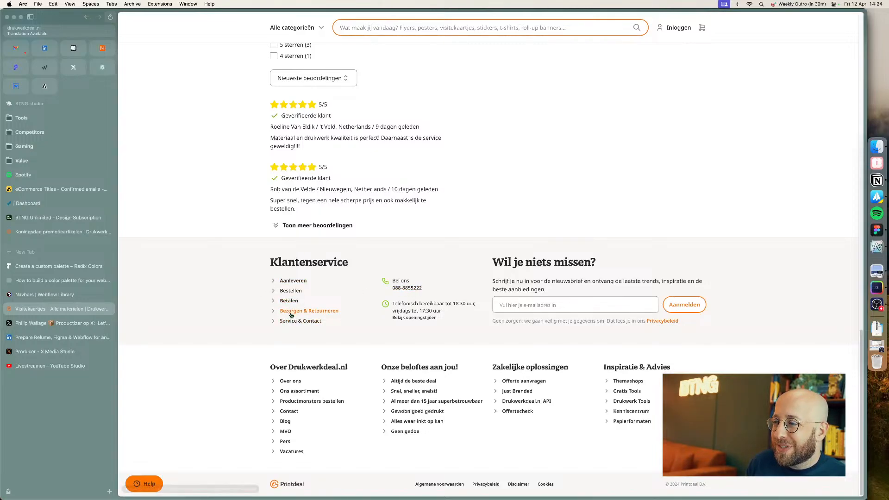
# Step: Open the kit's CTA page, browse the call-to-action designs and copy CTA 20
pyautogui.press('super+Tab')
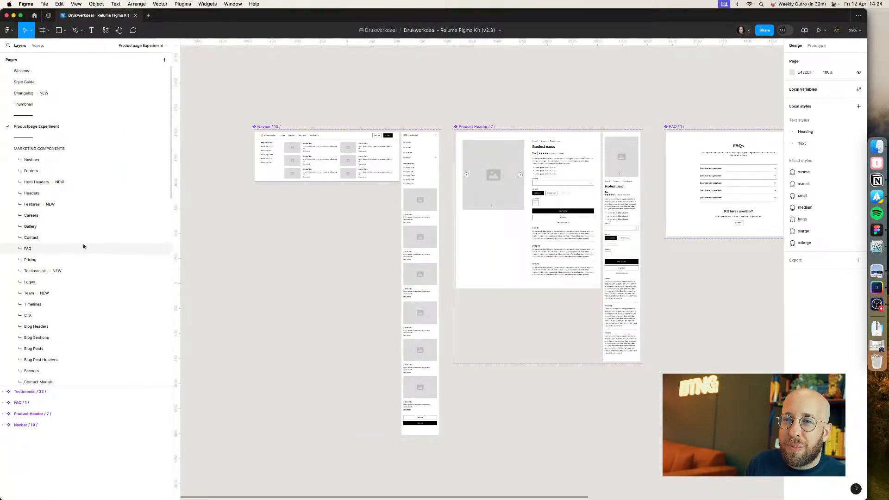
pyautogui.click(88, 315)
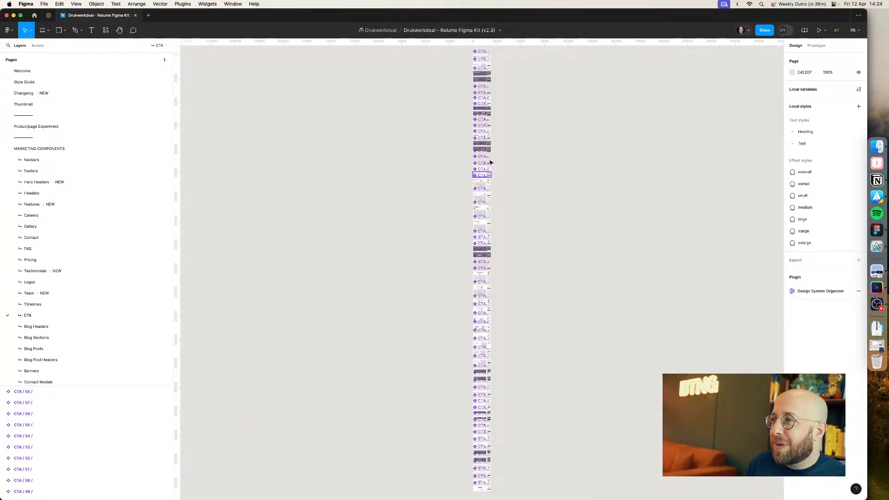
pyautogui.scroll(10, 491, 162)
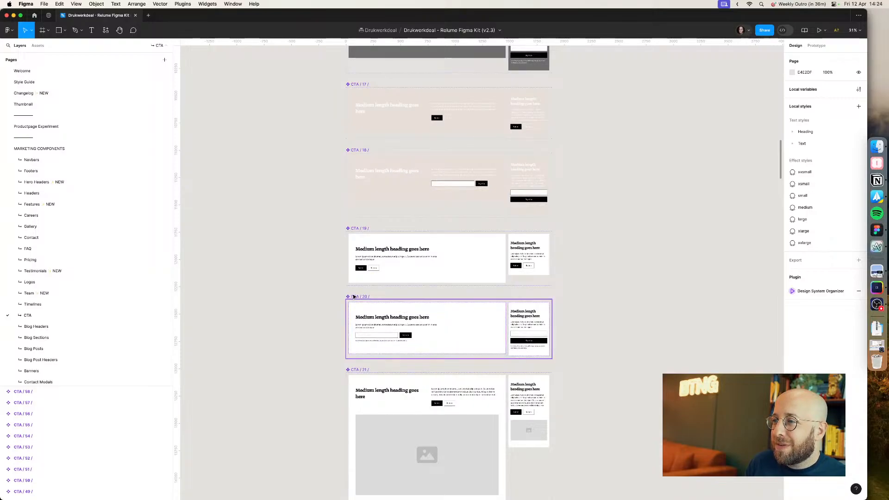
pyautogui.click(395, 304)
pyautogui.scroll(10, 360, 292)
pyautogui.scroll(10, 360, 292)
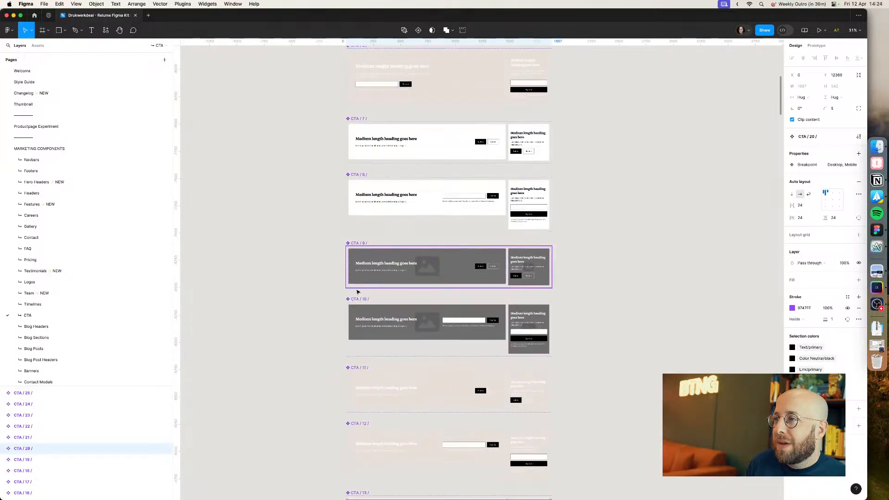
pyautogui.scroll(8, 358, 292)
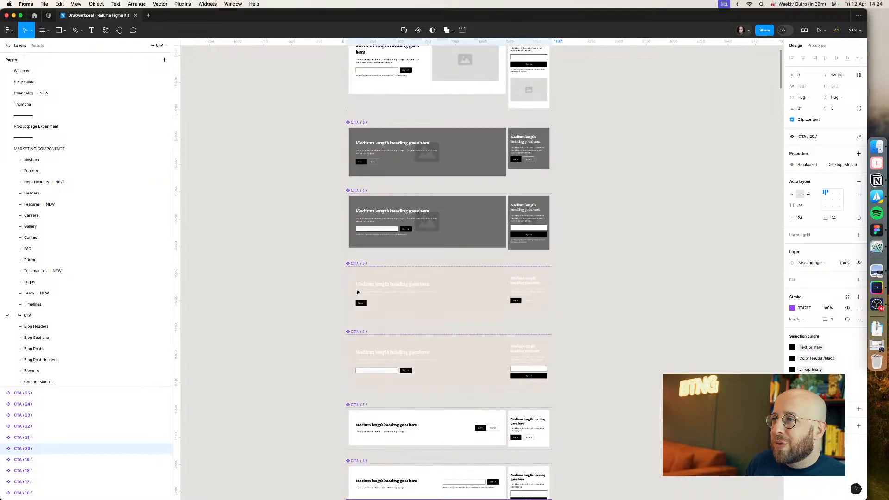
pyautogui.scroll(-8, 358, 292)
pyautogui.scroll(-12, 358, 292)
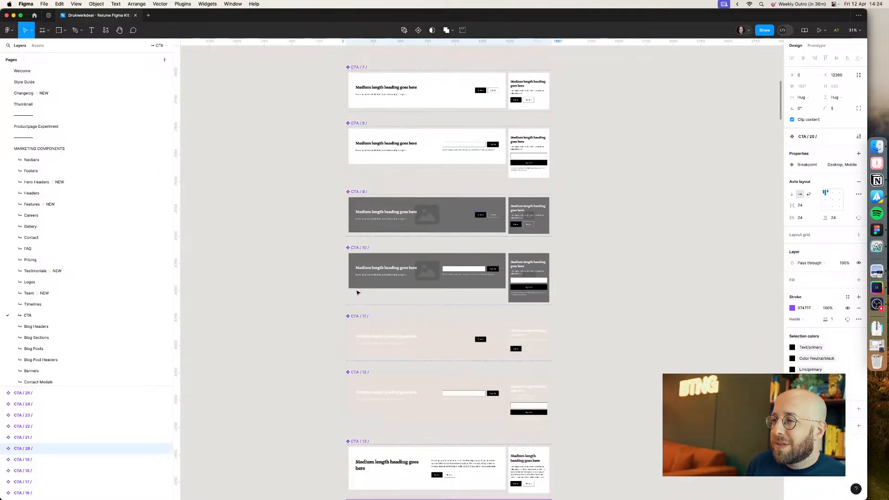
pyautogui.scroll(-4, 356, 293)
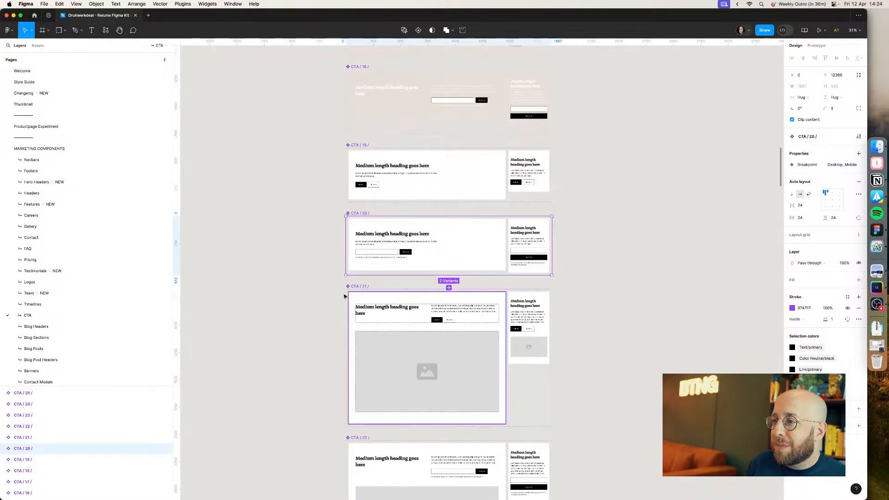
pyautogui.scroll(-6, 285, 318)
pyautogui.scroll(-10, 285, 317)
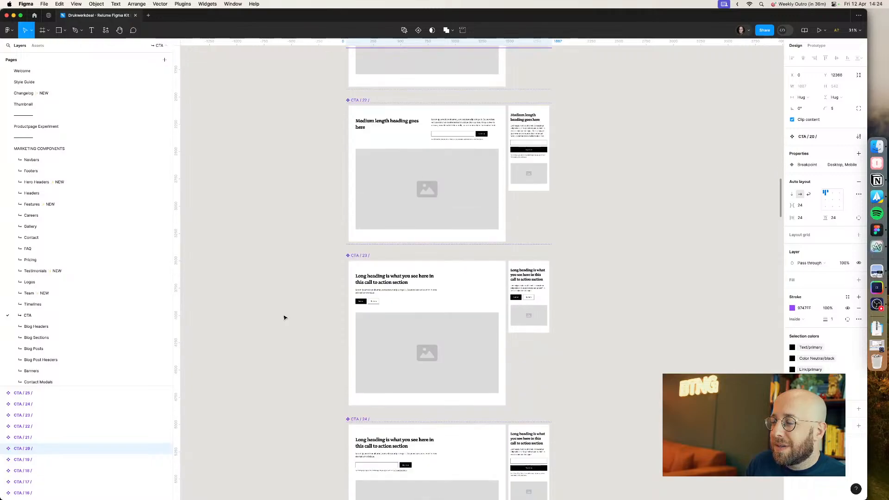
pyautogui.scroll(-8, 284, 319)
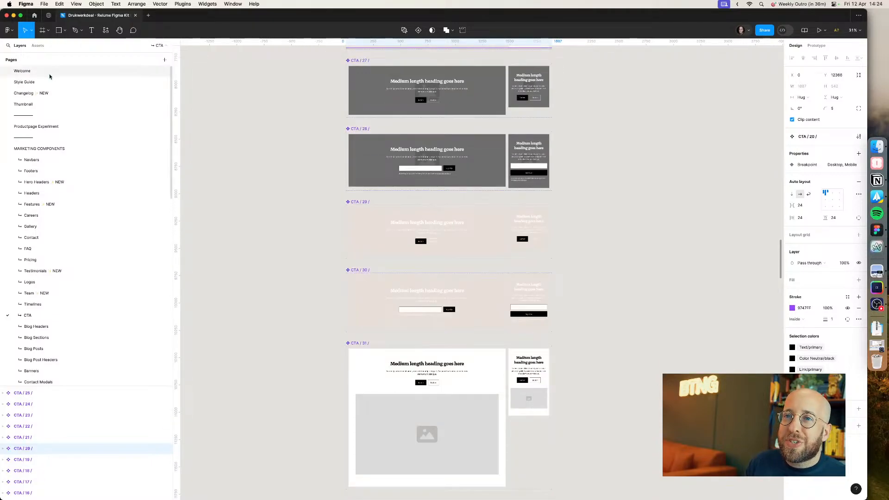
# Step: Paste CTA 20 onto the Productpage Experiment page to the right of Testimonial 32
pyautogui.click(46, 127)
pyautogui.click(271, 204)
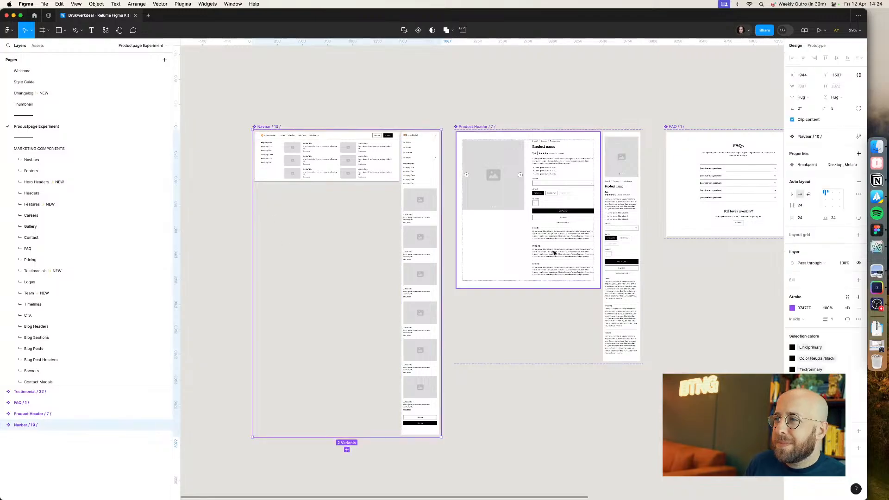
pyautogui.click(695, 321)
pyautogui.moveTo(695, 321); pyautogui.dragTo(584, 334)
pyautogui.hscroll(10, 584, 334)
pyautogui.press('super+v')
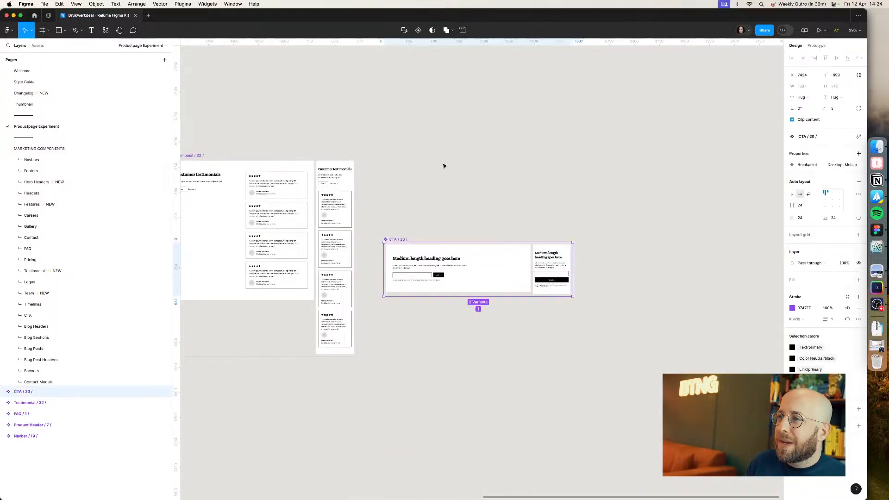
# Step: Move CTA 20 up so its top aligns with Testimonial 32 on the Productpage Experiment page
pyautogui.moveTo(403, 239); pyautogui.dragTo(389, 155)
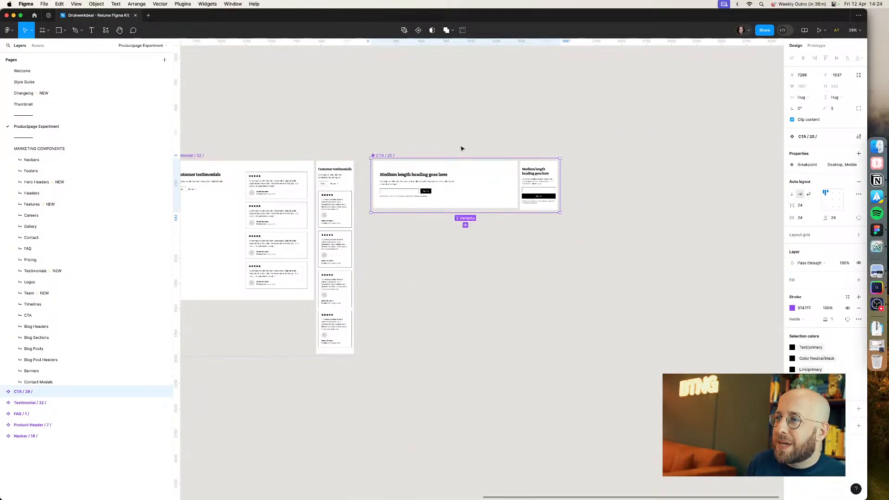
pyautogui.click(469, 132)
# Step: Compare the site's customer service section with the contact designs on the kit's Contact page
pyautogui.press('super+Tab')
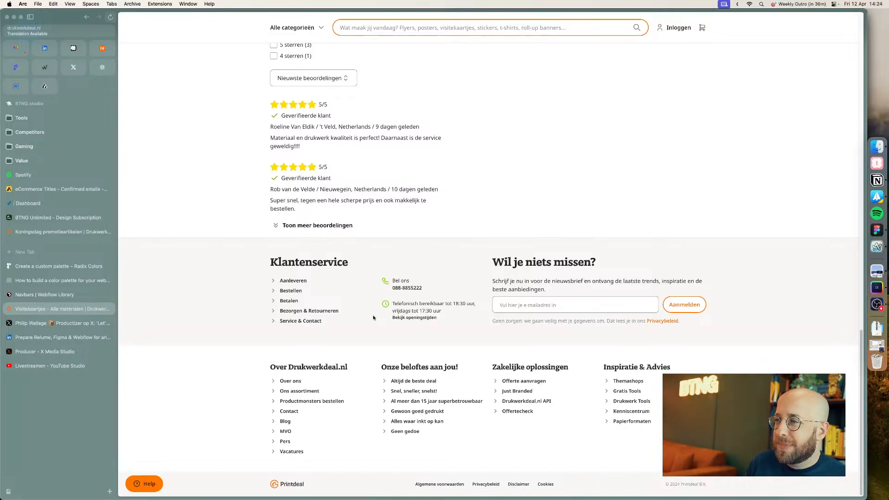
pyautogui.press('super+Tab')
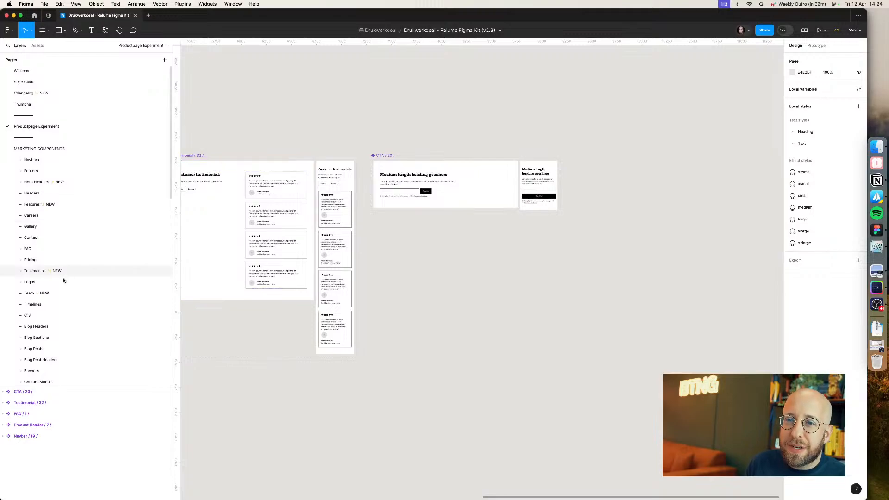
pyautogui.click(61, 238)
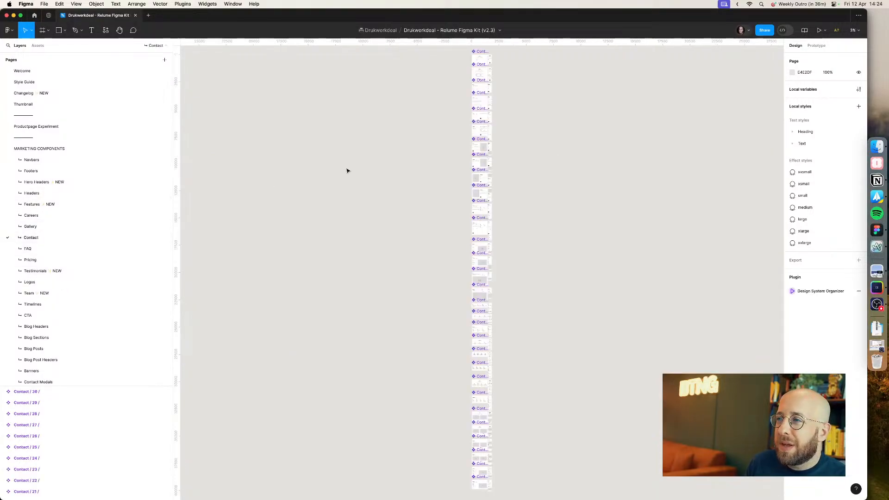
pyautogui.scroll(10, 422, 130)
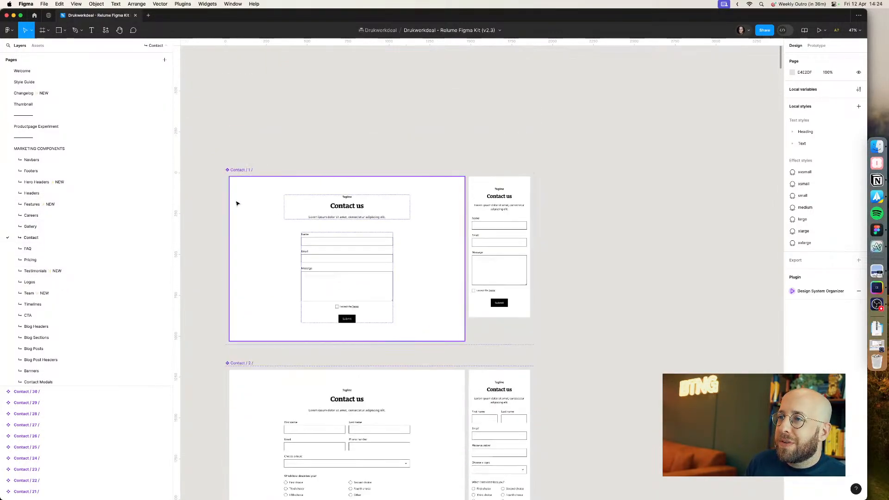
pyautogui.scroll(-20, 218, 216)
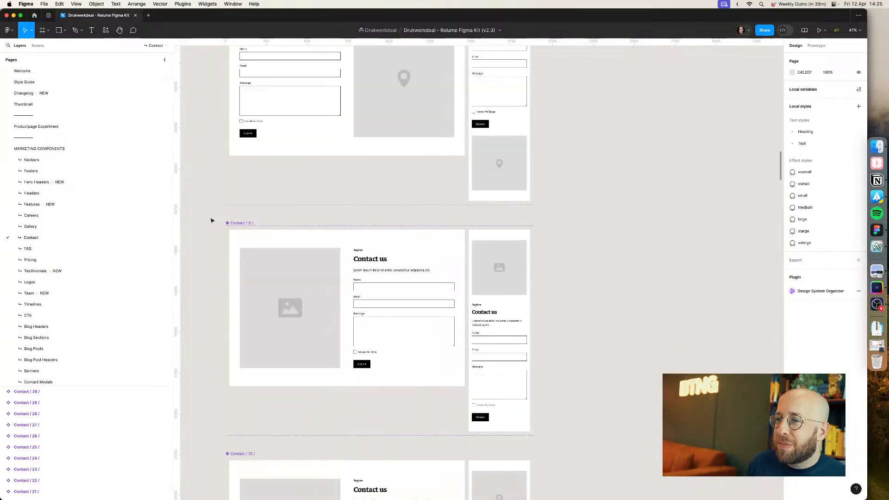
pyautogui.scroll(-15, 264, 168)
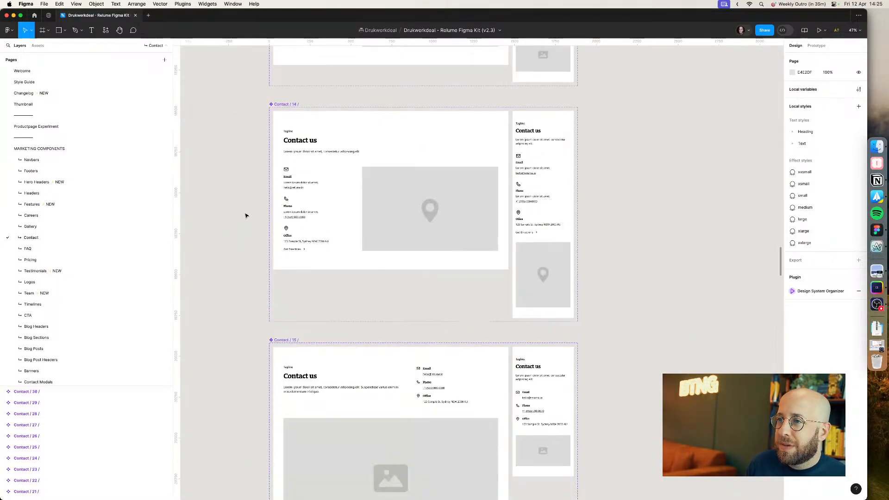
pyautogui.press('super+Tab')
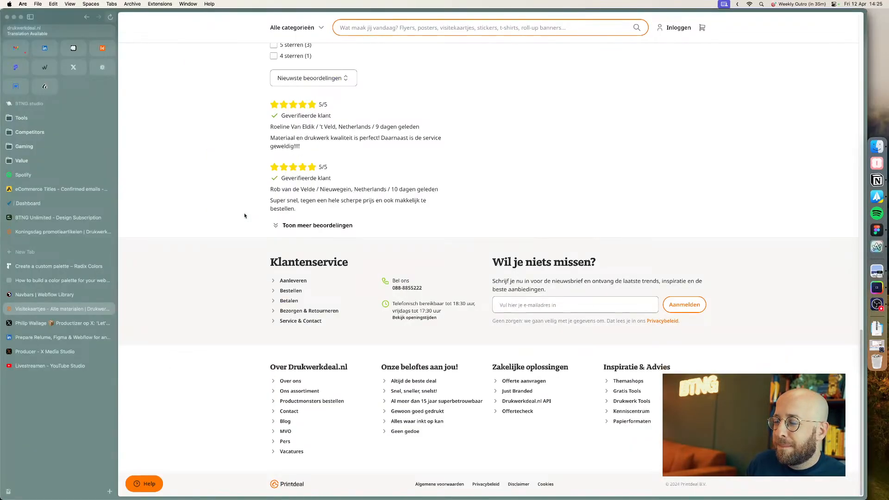
pyautogui.press('super+Tab')
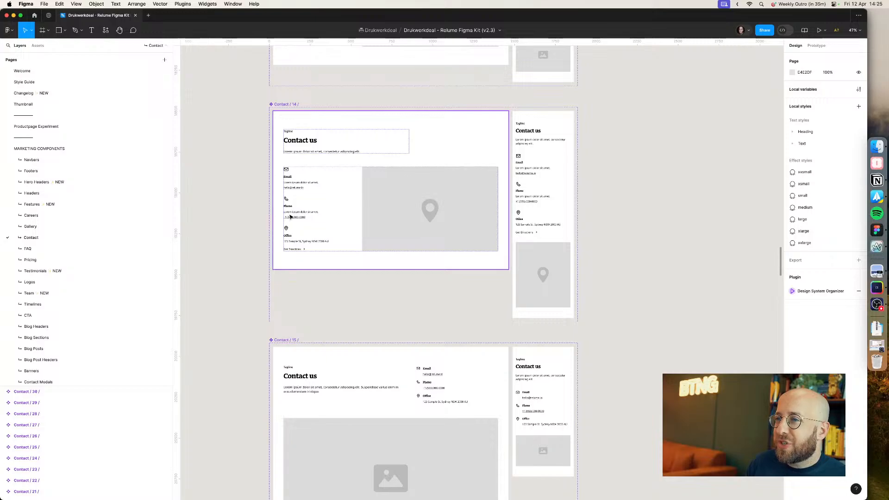
pyautogui.press('super+Tab')
# Step: Select and copy the phone and office contact detail rows inside Contact 14
pyautogui.press('super+Tab')
pyautogui.doubleClick(292, 215)
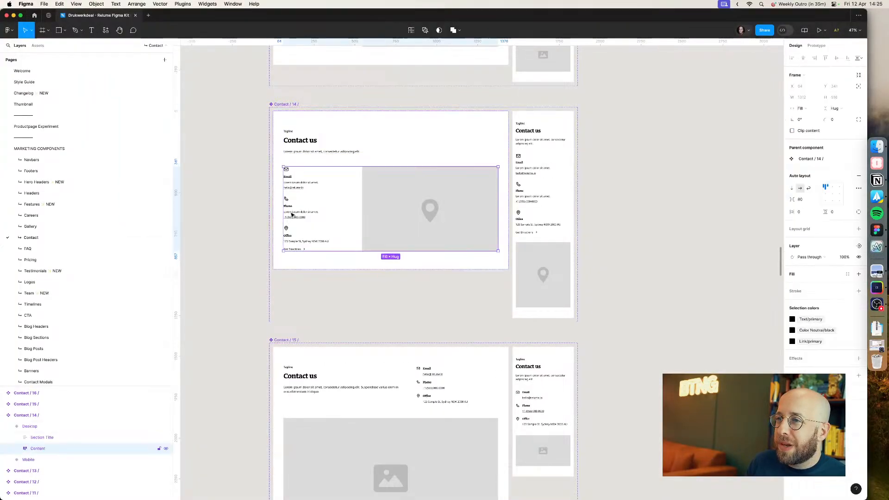
pyautogui.doubleClick(292, 214)
pyautogui.doubleClick(292, 215)
pyautogui.press('super+Tab')
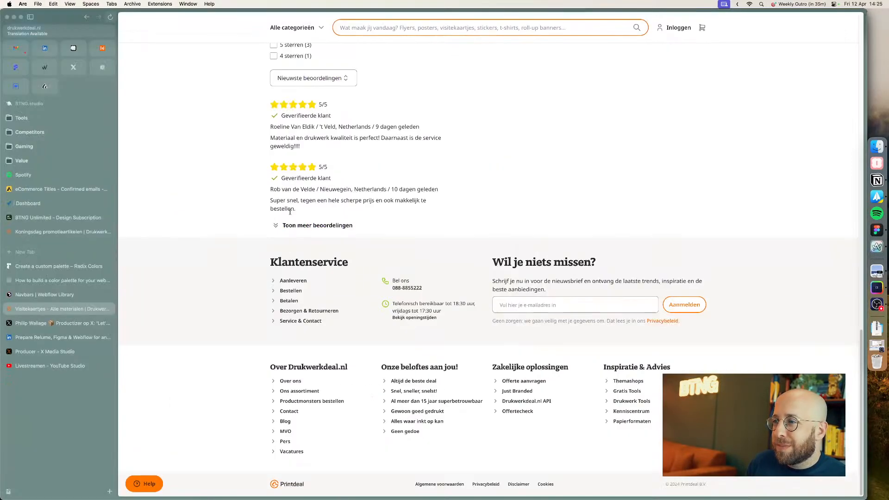
pyautogui.press('super+Tab')
pyautogui.keyDown('shift'); pyautogui.click(291, 244); pyautogui.keyUp('shift')
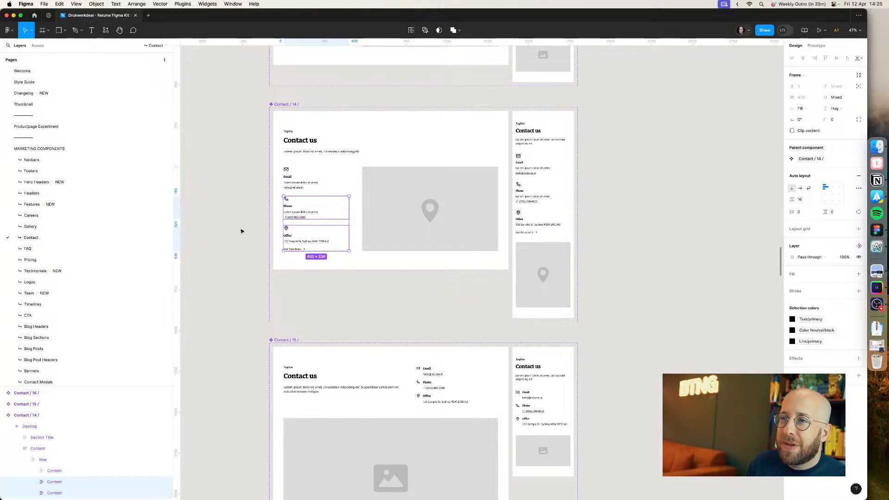
pyautogui.click(227, 224)
# Step: Paste the contact details onto the Productpage Experiment page below CTA 20
pyautogui.click(85, 93)
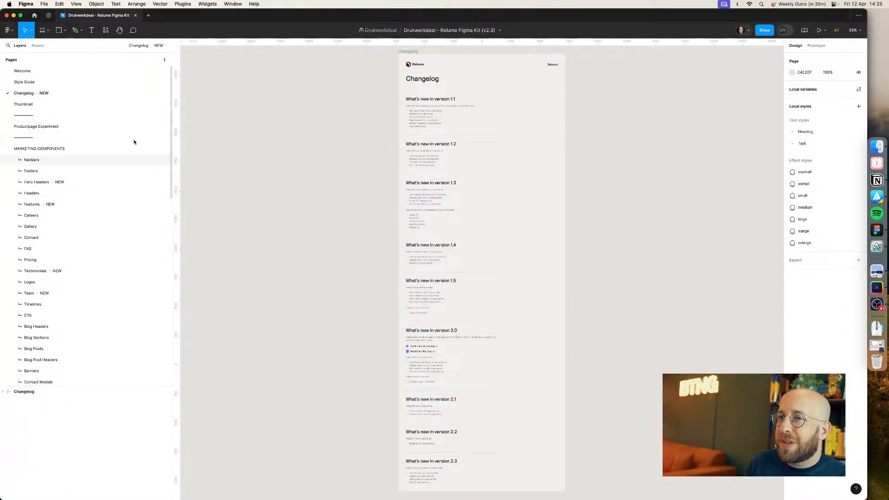
pyautogui.click(69, 127)
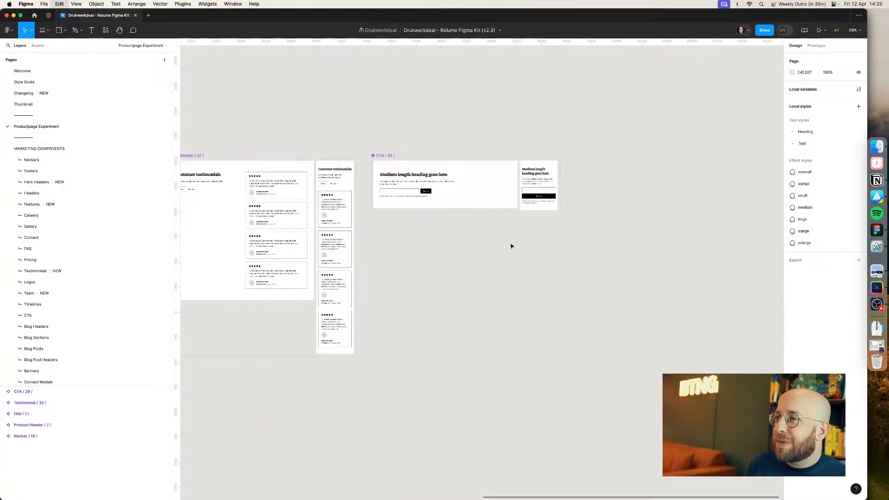
pyautogui.press('super+v')
pyautogui.moveTo(485, 261); pyautogui.dragTo(405, 237)
pyautogui.click(487, 243)
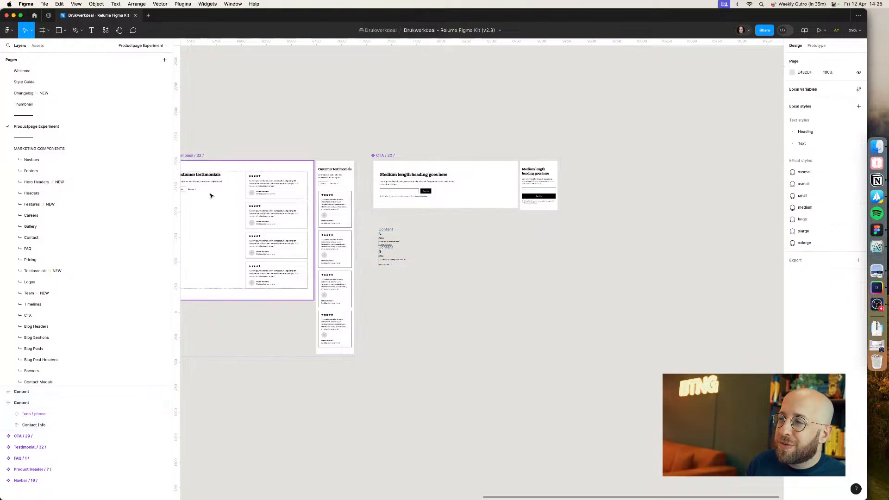
# Step: Open the kit's Footers page and browse the footer designs
pyautogui.press('super+Tab')
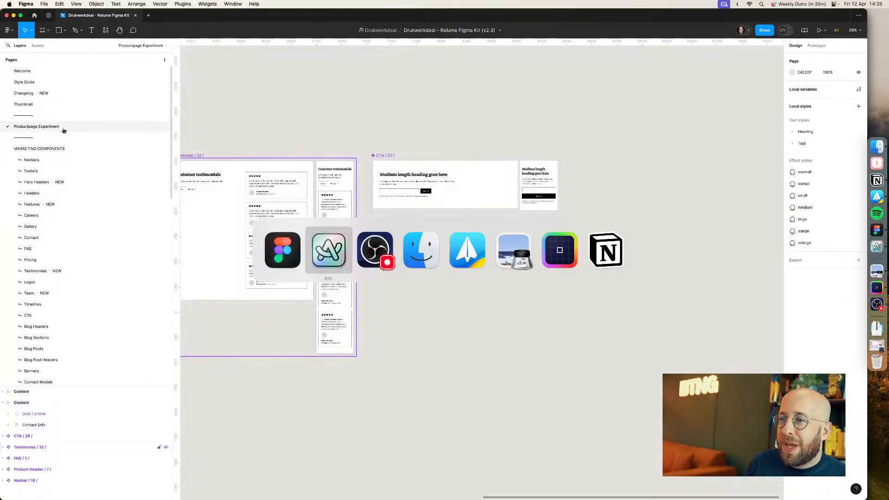
pyautogui.press('super+Tab')
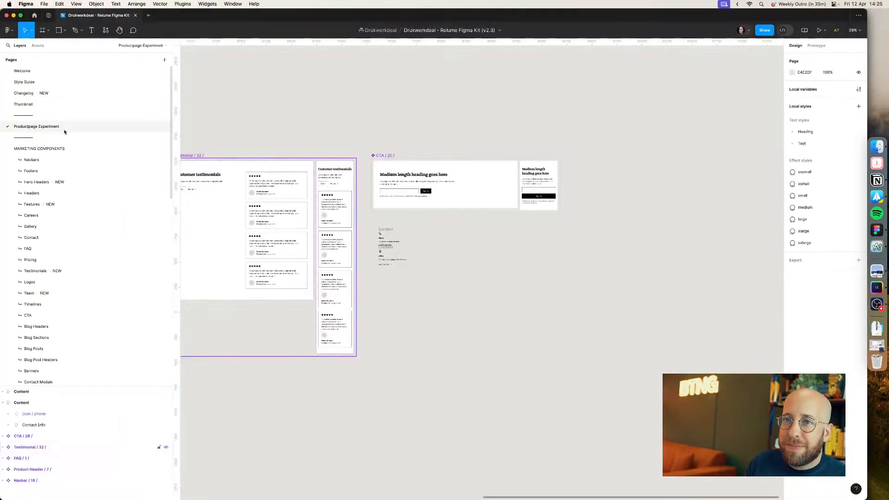
pyautogui.click(45, 171)
pyautogui.press('super+Tab')
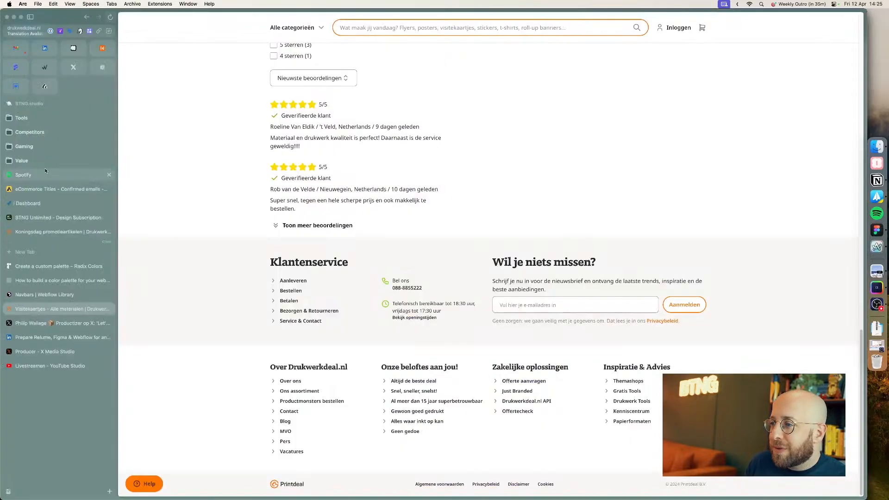
pyautogui.press('super+Tab')
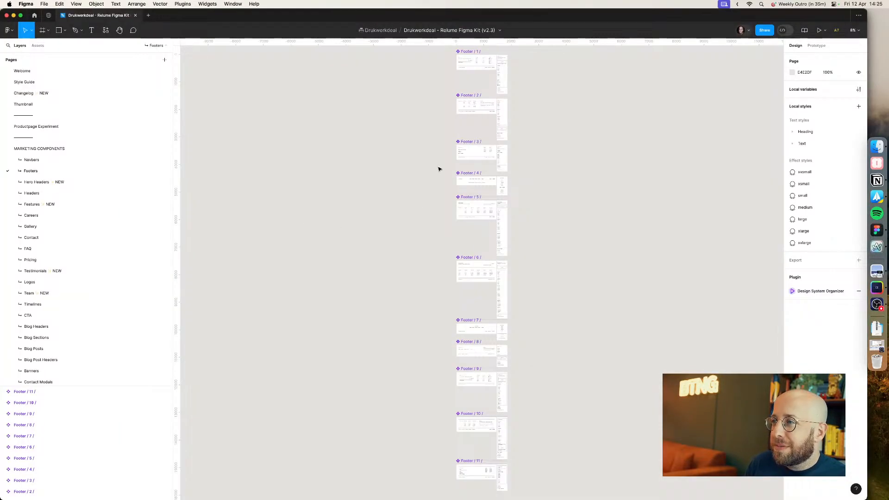
pyautogui.scroll(10, 439, 169)
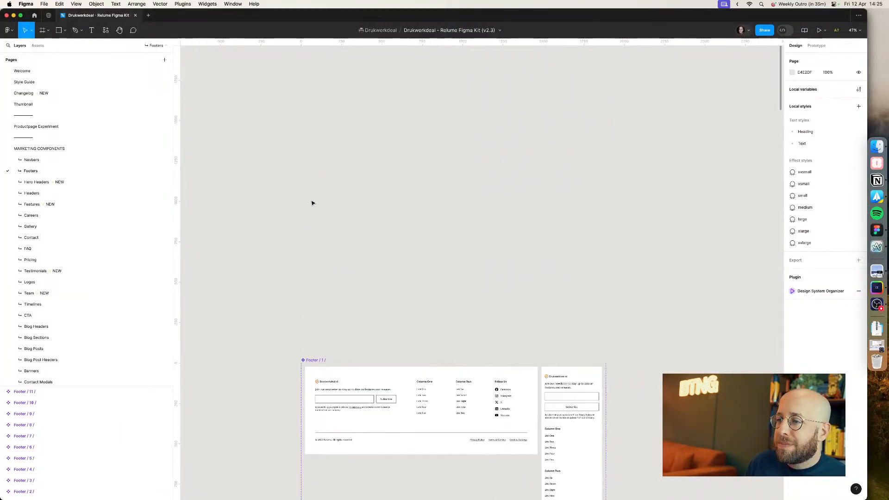
pyautogui.scroll(-5, 347, 168)
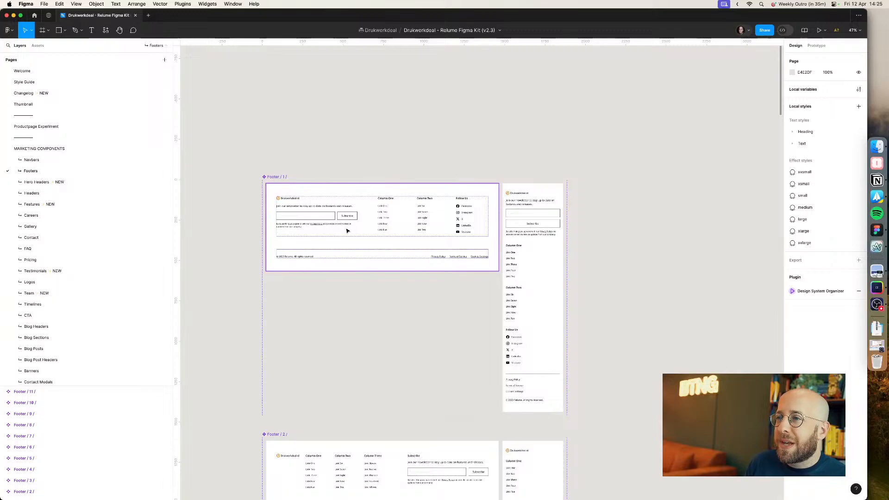
pyautogui.scroll(-15, 347, 230)
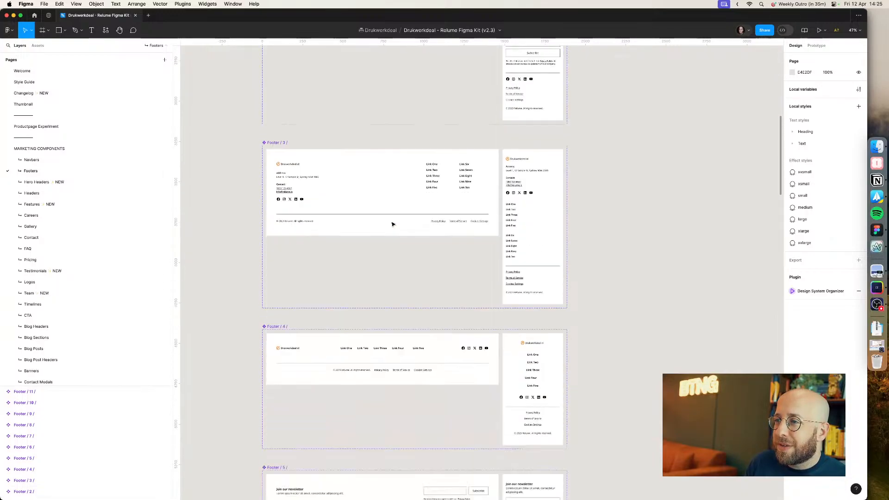
pyautogui.scroll(-10, 393, 224)
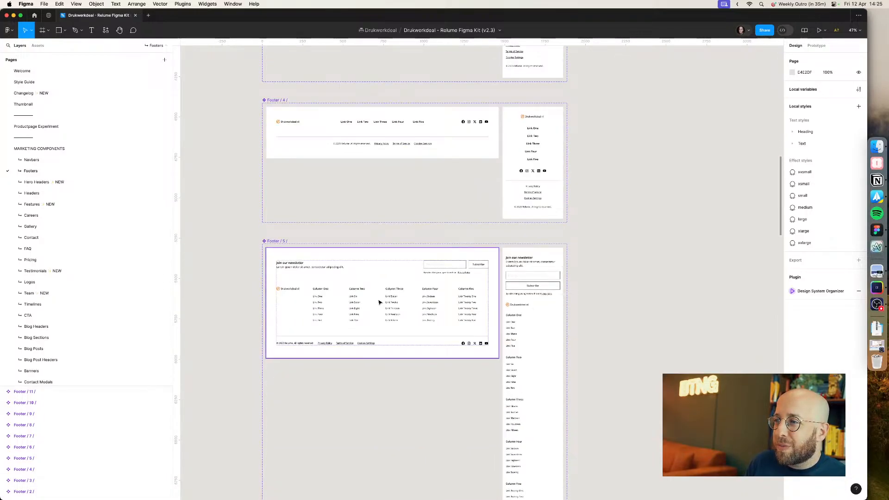
# Step: Copy Footer 5 and paste it onto the Productpage Experiment page to the right of CTA 20
pyautogui.click(379, 302)
pyautogui.click(219, 276)
pyautogui.click(341, 271)
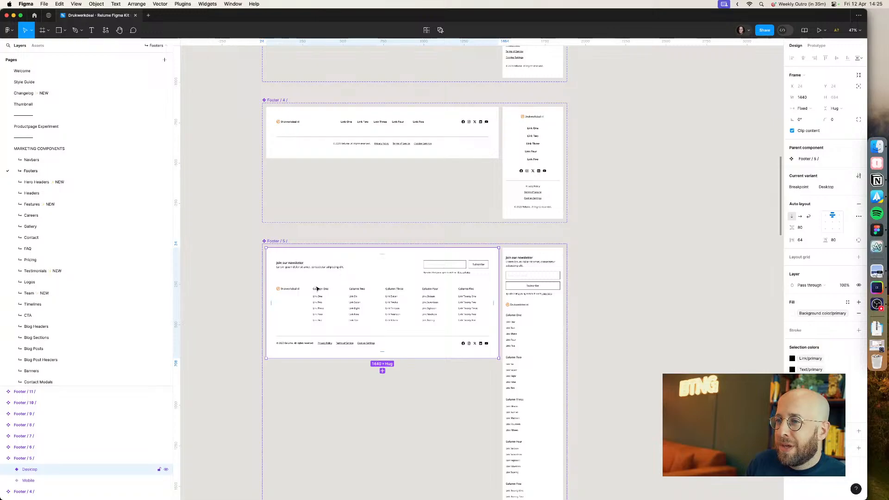
pyautogui.scroll(-3, 319, 285)
pyautogui.click(282, 161)
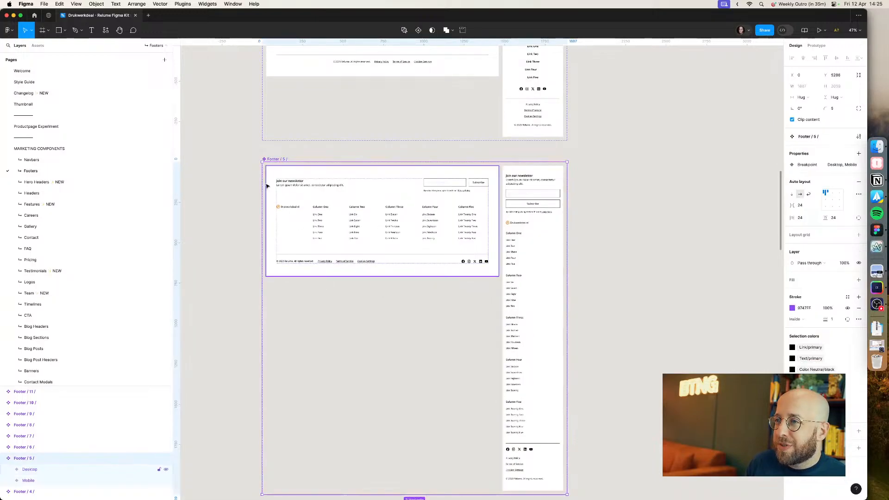
pyautogui.scroll(3, 229, 248)
pyautogui.scroll(-20, 227, 250)
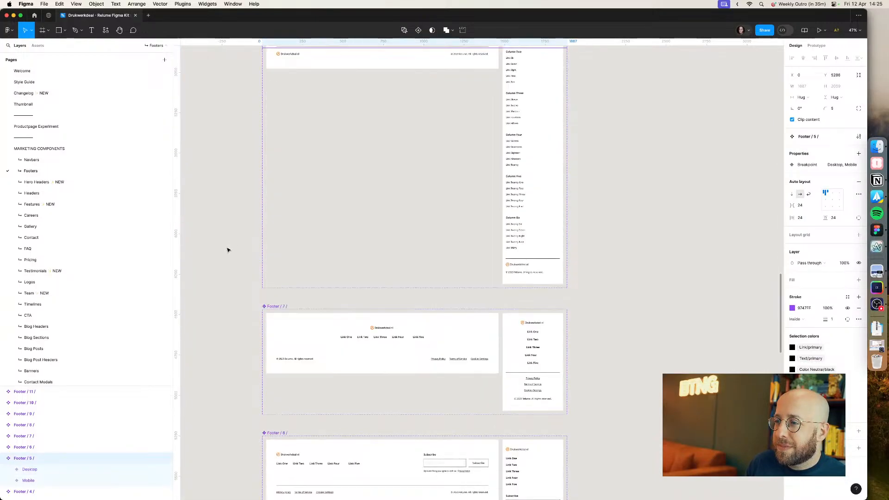
pyautogui.scroll(-15, 227, 250)
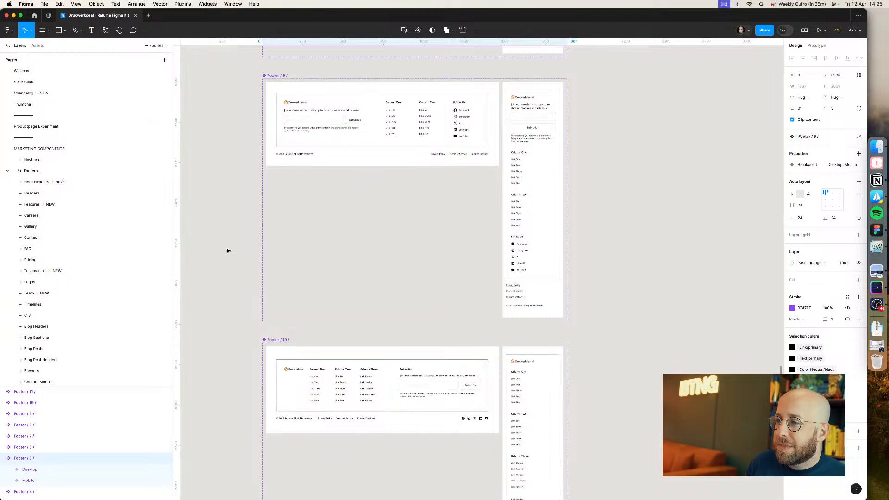
pyautogui.scroll(-3, 227, 250)
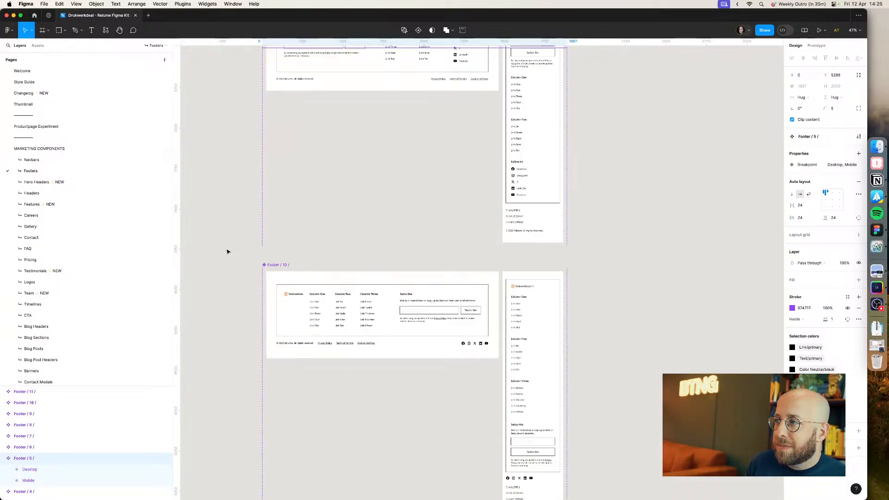
pyautogui.scroll(20, 227, 252)
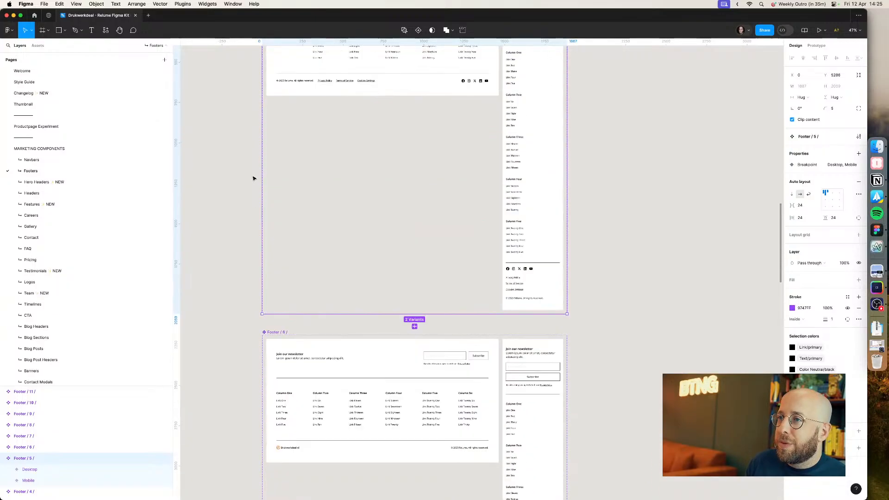
pyautogui.scroll(3, 250, 185)
pyautogui.click(65, 127)
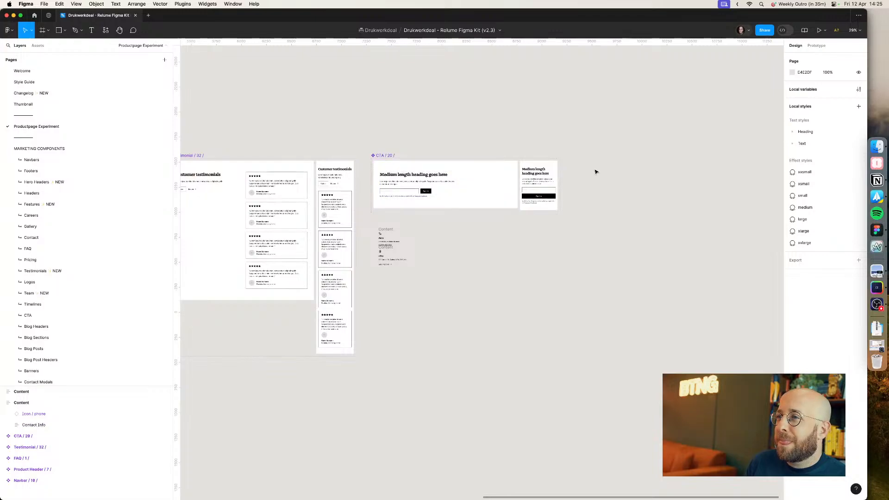
pyautogui.hotkey('ctrl', 'v')
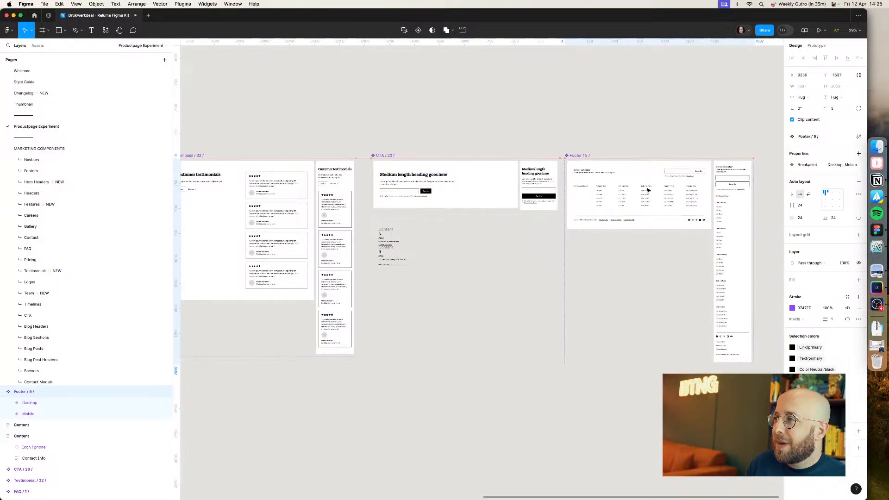
# Step: Nudge Footer 5 slightly further right of CTA 20
pyautogui.moveTo(648, 190); pyautogui.dragTo(658, 189)
pyautogui.click(598, 127)
pyautogui.scroll(-1, 598, 126)
pyautogui.click(604, 179)
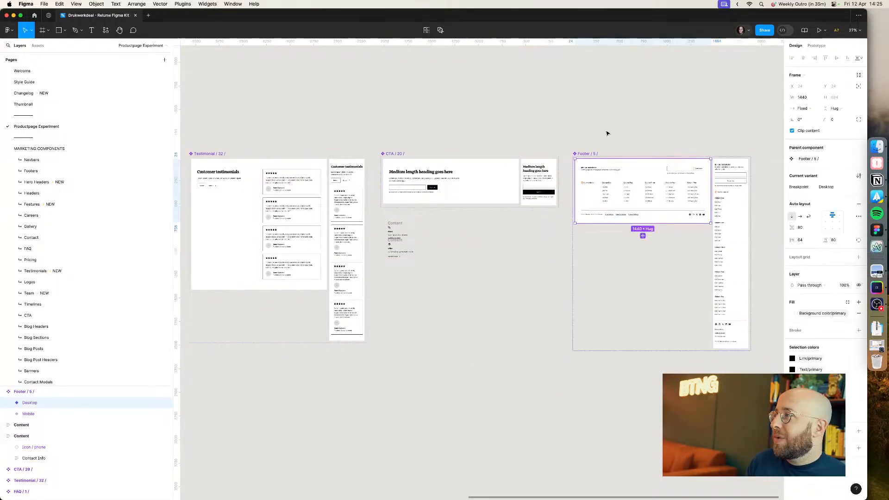
pyautogui.click(606, 134)
pyautogui.scroll(-5, 608, 135)
pyautogui.hscroll(-5, 491, 189)
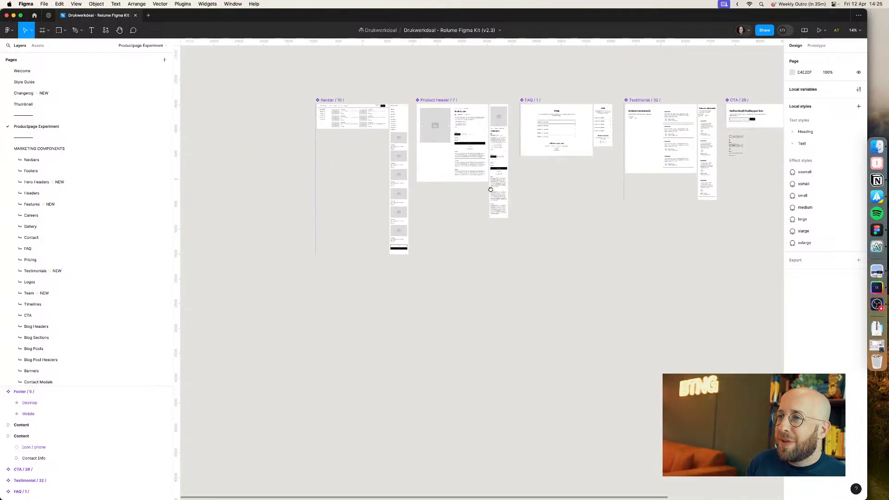
# Step: Draw a new frame on the canvas and set its size to 1440 by 9000
pyautogui.press('f')
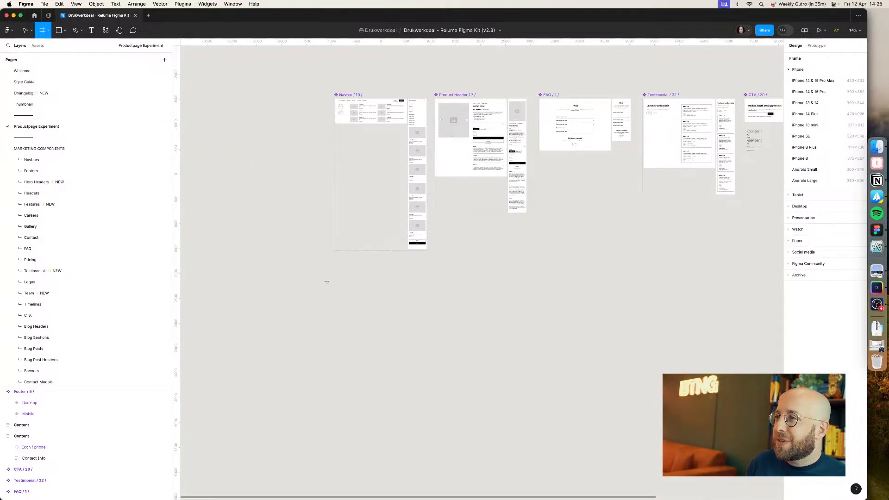
pyautogui.press('v')
pyautogui.doubleClick(355, 113)
pyautogui.click(352, 284)
pyautogui.press('f')
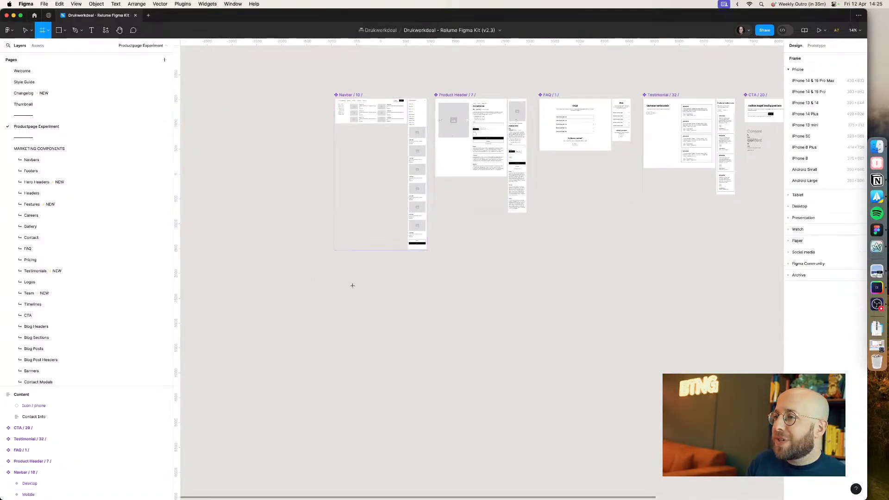
pyautogui.moveTo(349, 281); pyautogui.dragTo(407, 353)
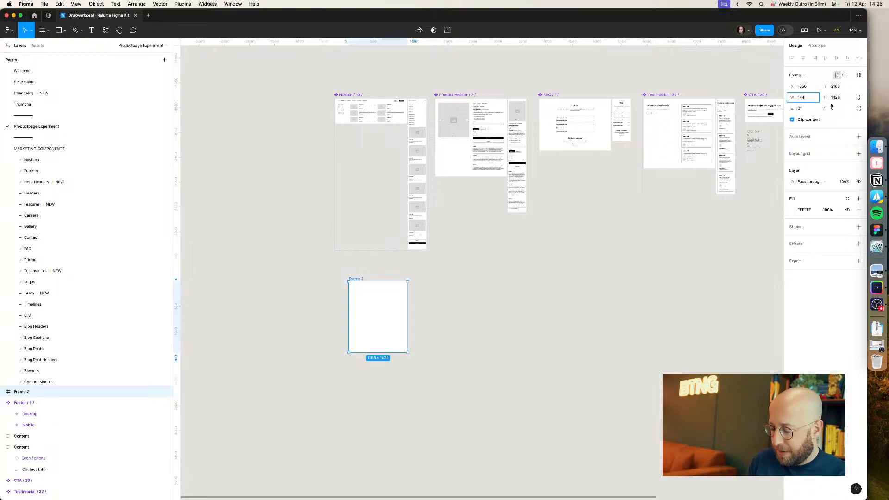
pyautogui.press('Tab')
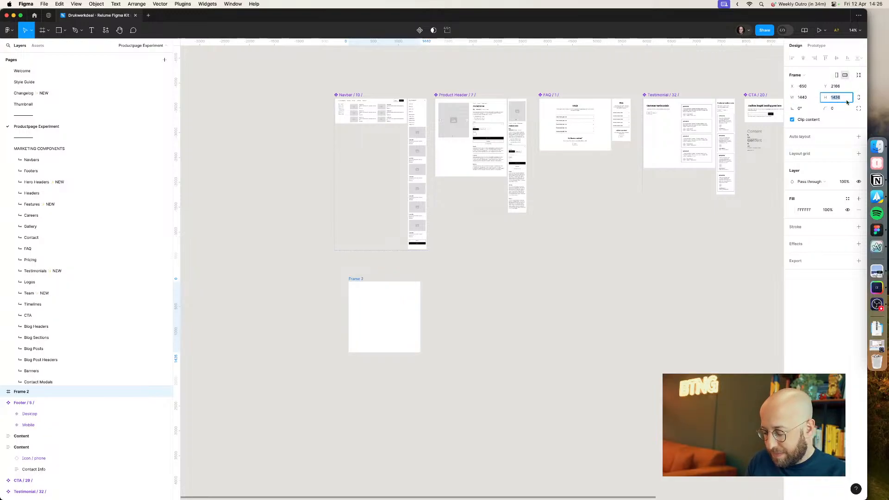
pyautogui.write('9000')
pyautogui.press('Return')
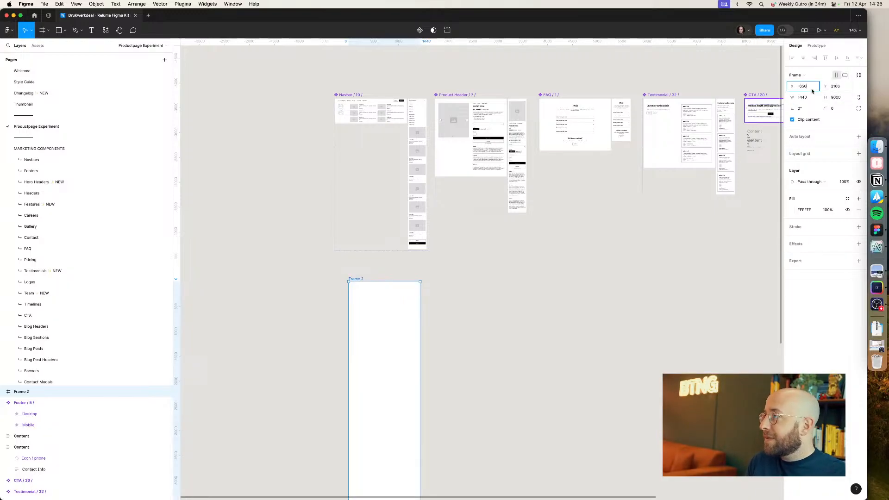
# Step: Position the new frame at X 0 and Y 0
pyautogui.write('0')
pyautogui.press('Tab')
pyautogui.write('0')
pyautogui.press('Return')
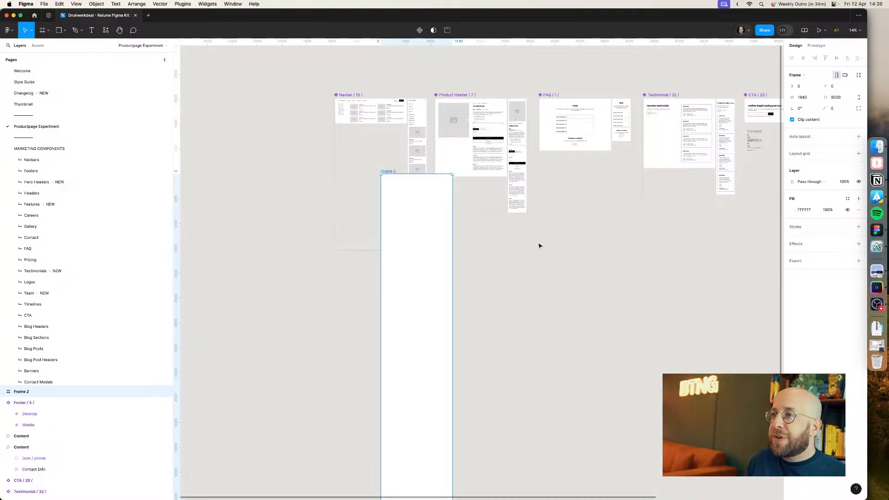
# Step: Move the Navbar component out of the way and paste a copy of it into the new frame
pyautogui.click(424, 147)
pyautogui.moveTo(425, 146); pyautogui.dragTo(703, 327)
pyautogui.click(389, 171)
pyautogui.press('super+v')
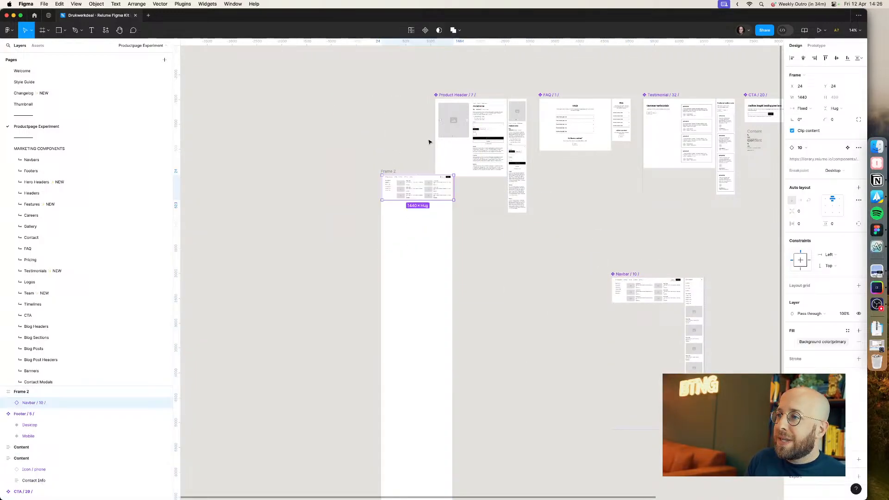
# Step: Paste the Product Header into the frame and place it below the navbar
pyautogui.click(456, 122)
pyautogui.click(392, 172)
pyautogui.press('super+v')
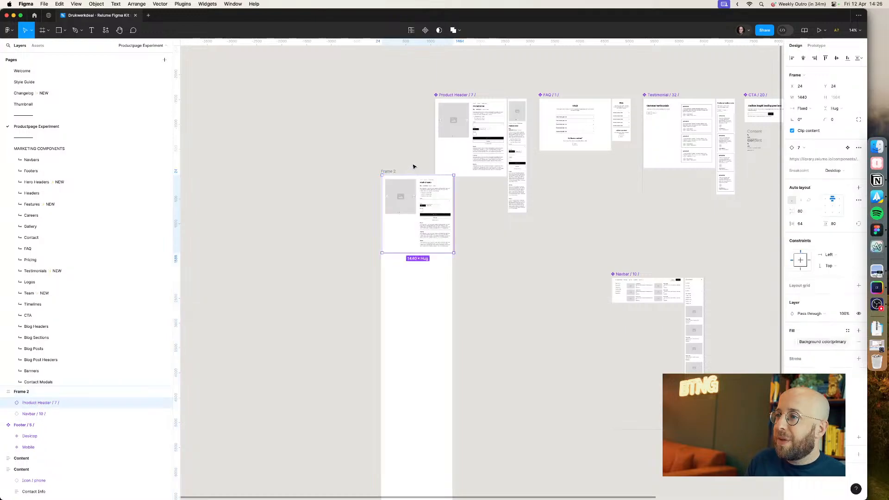
pyautogui.moveTo(413, 202); pyautogui.dragTo(417, 249)
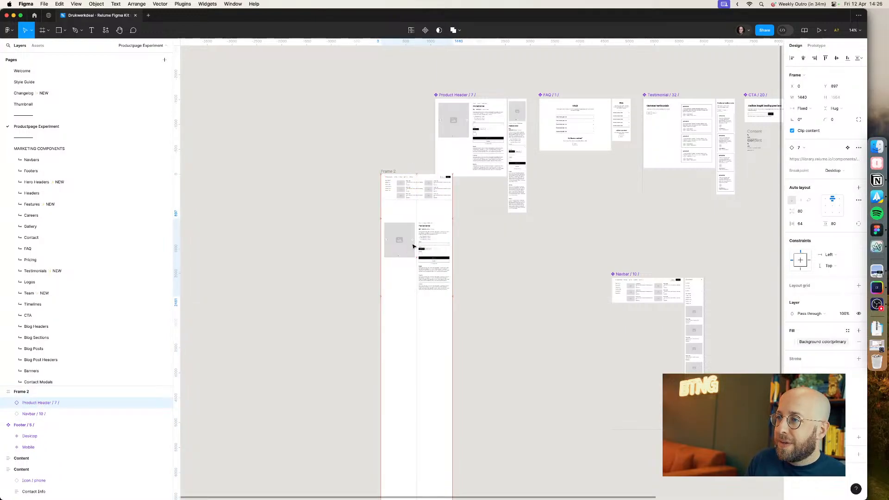
# Step: Wrap the navbar and product header in an auto layout with 0 spacing
pyautogui.keyDown('shift'); pyautogui.click(416, 190); pyautogui.keyUp('shift')
pyautogui.hotkey('shift', 'a')
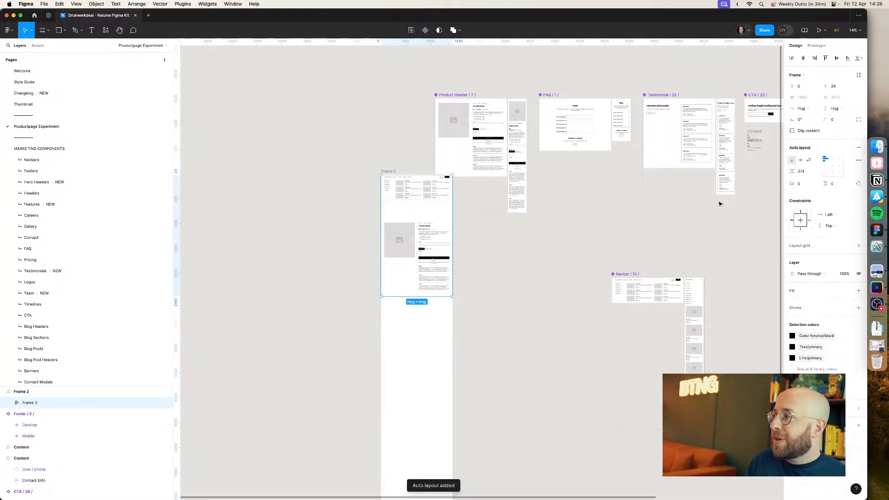
pyautogui.click(808, 174)
pyautogui.write('0')
pyautogui.press('Return')
pyautogui.click(391, 157)
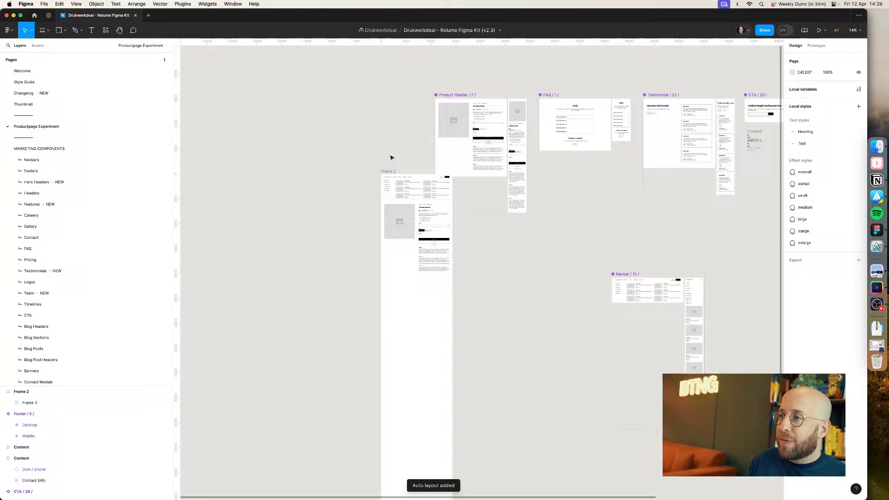
pyautogui.click(411, 199)
pyautogui.write('0')
pyautogui.press('Return')
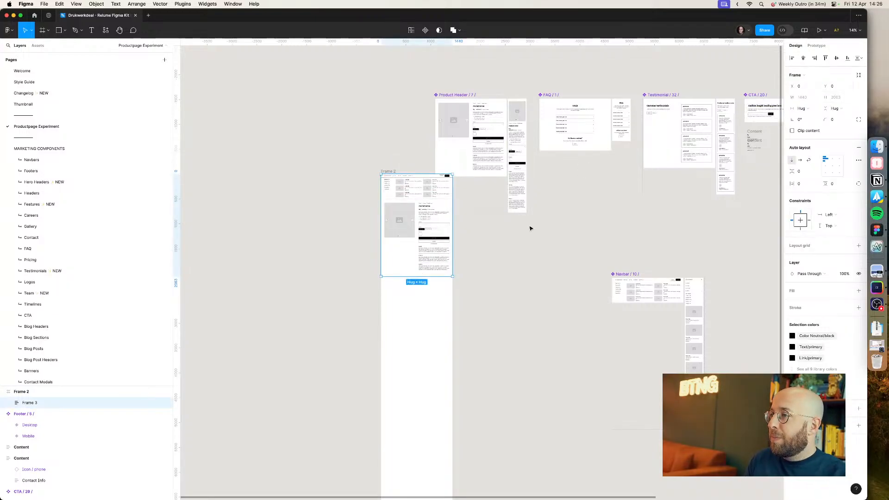
# Step: Hide the Mega Menu layer inside the pasted navbar
pyautogui.doubleClick(437, 192)
pyautogui.doubleClick(438, 193)
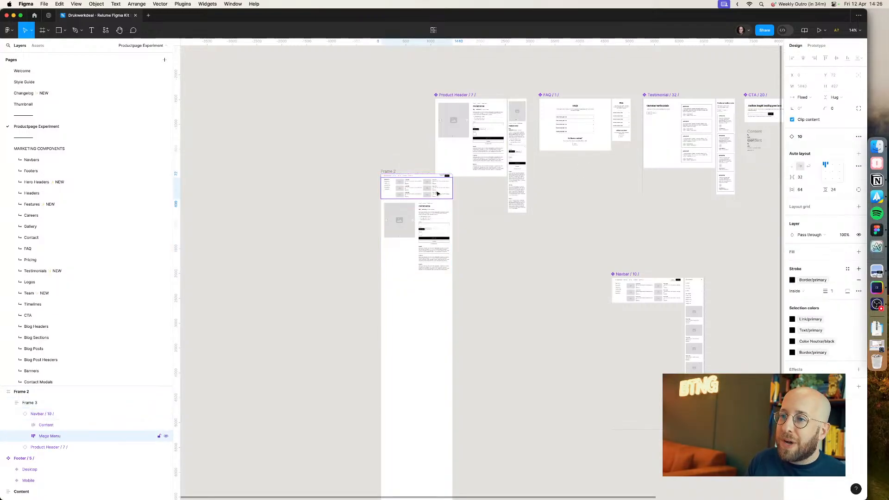
pyautogui.click(166, 435)
pyautogui.click(531, 256)
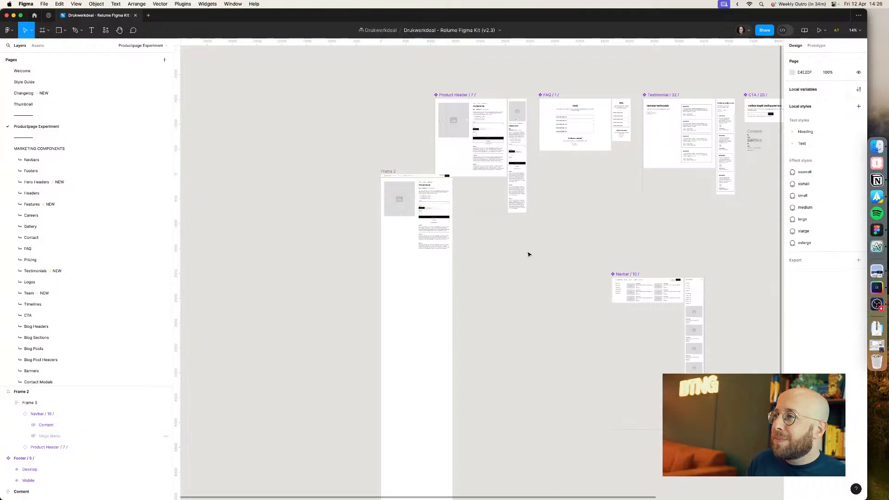
# Step: Paste the FAQ section into the stack below the product header
pyautogui.click(578, 135)
pyautogui.click(402, 196)
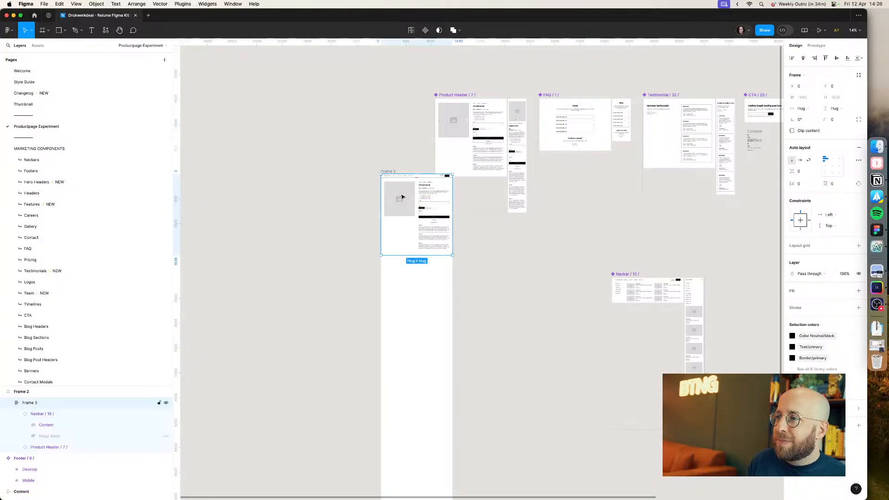
pyautogui.hotkey('ctrl', 'v')
# Step: Copy the Testimonial section and paste it into the stack below the FAQ
pyautogui.click(688, 130)
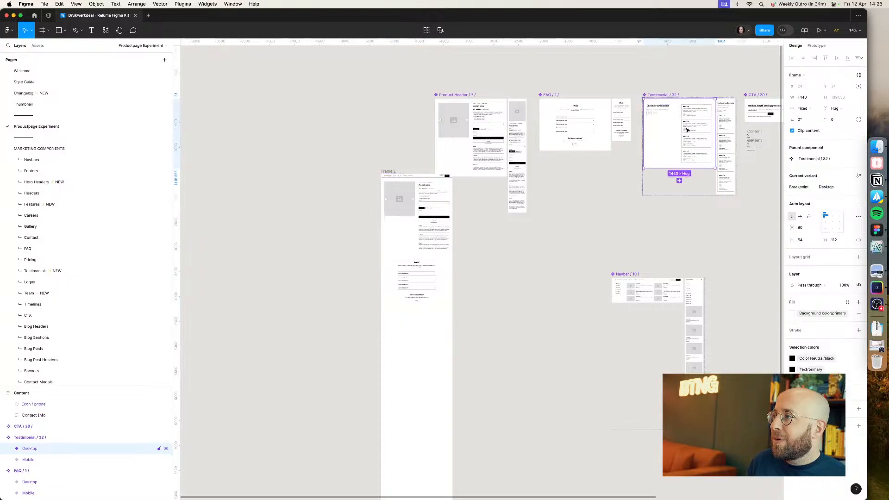
pyautogui.hotkey('ctrl', 'c')
pyautogui.click(422, 284)
pyautogui.hotkey('ctrl', 'v')
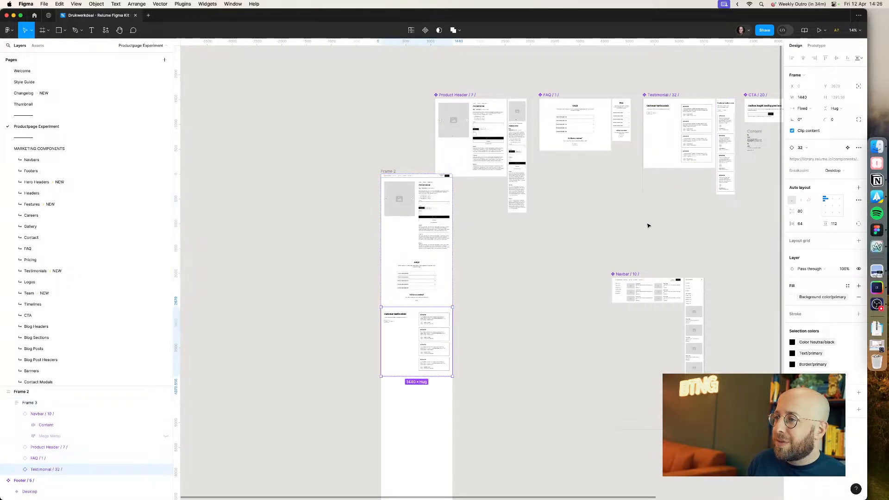
# Step: Copy CTA 20 and paste it into the stack below the testimonials
pyautogui.hscroll(5, 644, 185)
pyautogui.click(629, 117)
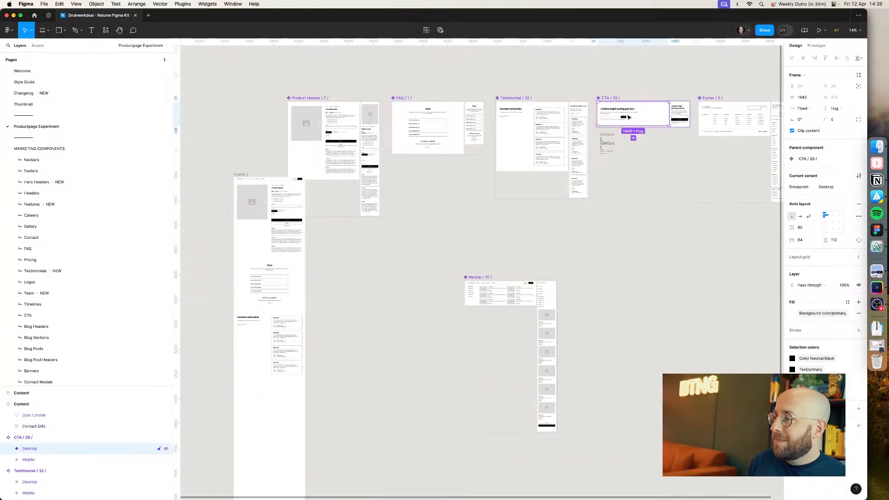
pyautogui.hotkey('ctrl', 'c')
pyautogui.click(278, 343)
pyautogui.hotkey('ctrl', 'v')
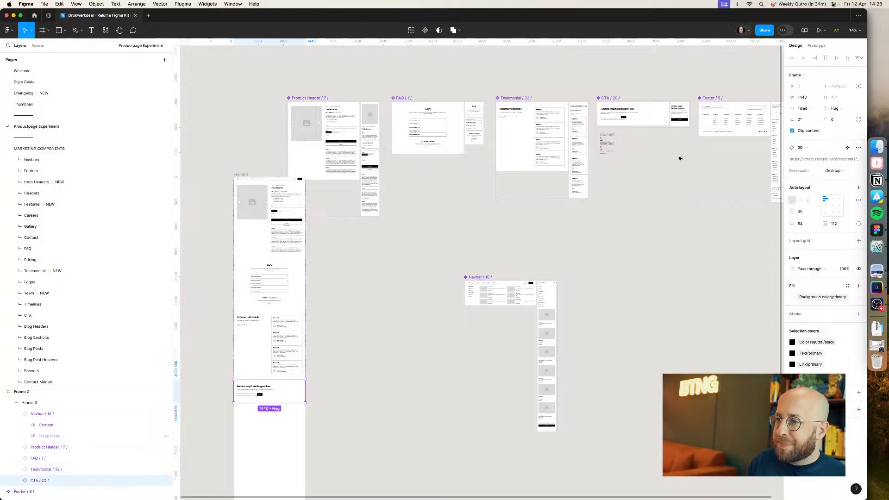
# Step: Paste Footer 5 into the stack below the CTA
pyautogui.click(742, 111)
pyautogui.doubleClick(285, 390)
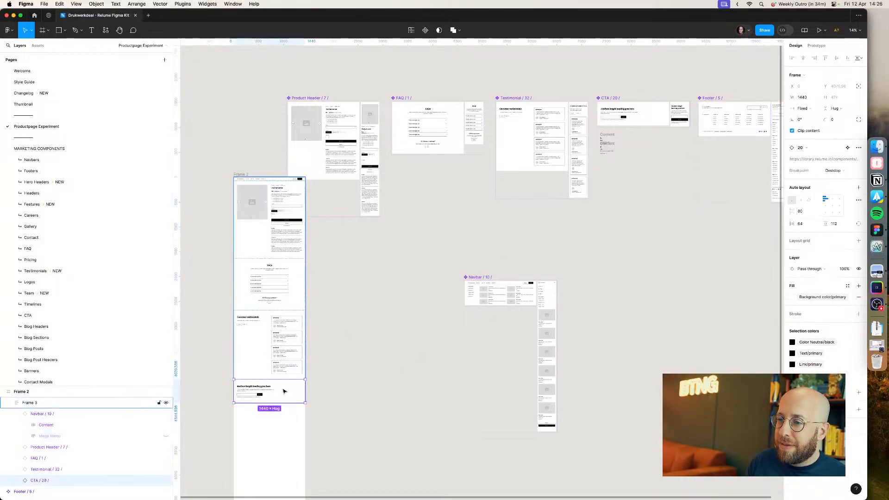
pyautogui.press('super+v')
pyautogui.click(363, 379)
pyautogui.scroll(5, 233, 406)
pyautogui.scroll(5, 233, 407)
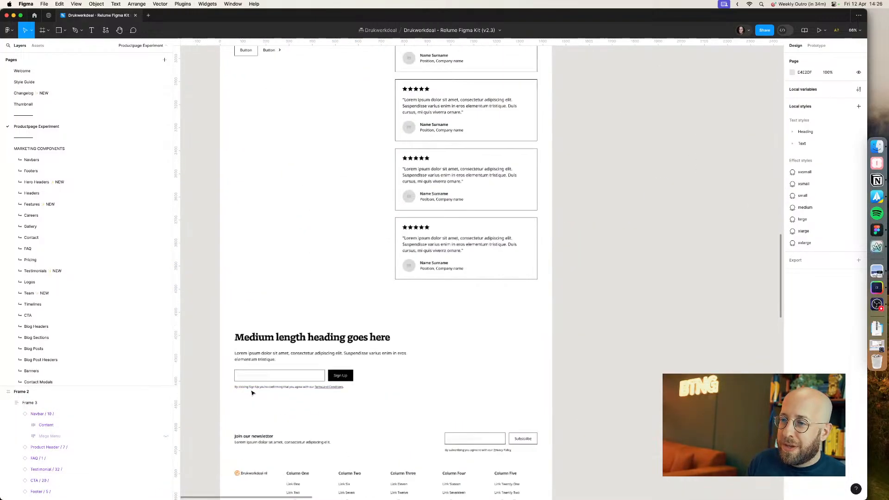
# Step: Hide the newsletter block inside the pasted footer
pyautogui.doubleClick(462, 319)
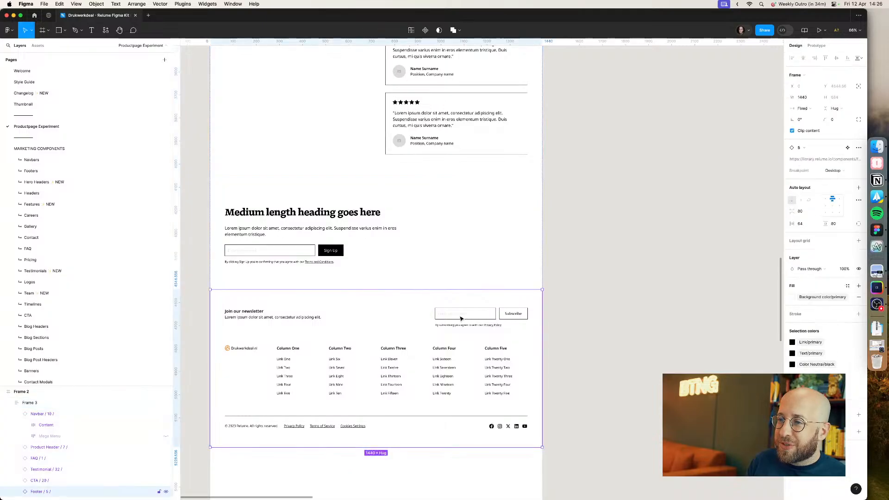
pyautogui.click(461, 319)
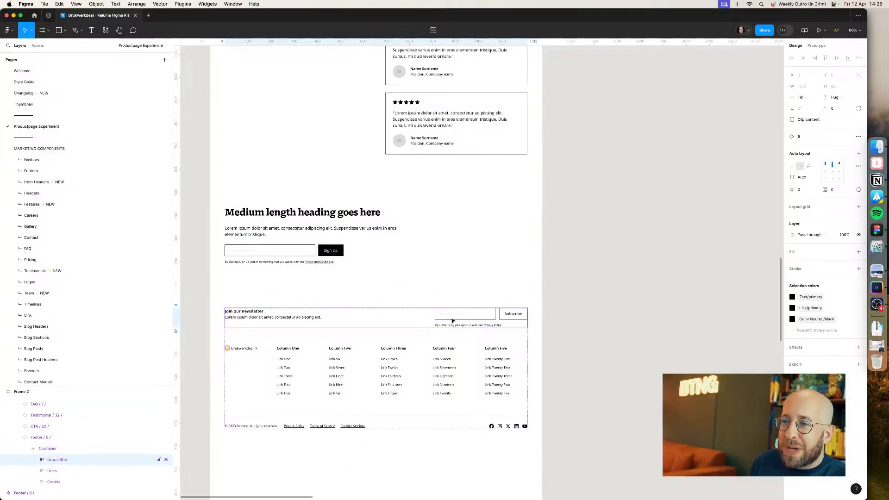
pyautogui.press('shift+super+h')
pyautogui.press('Escape')
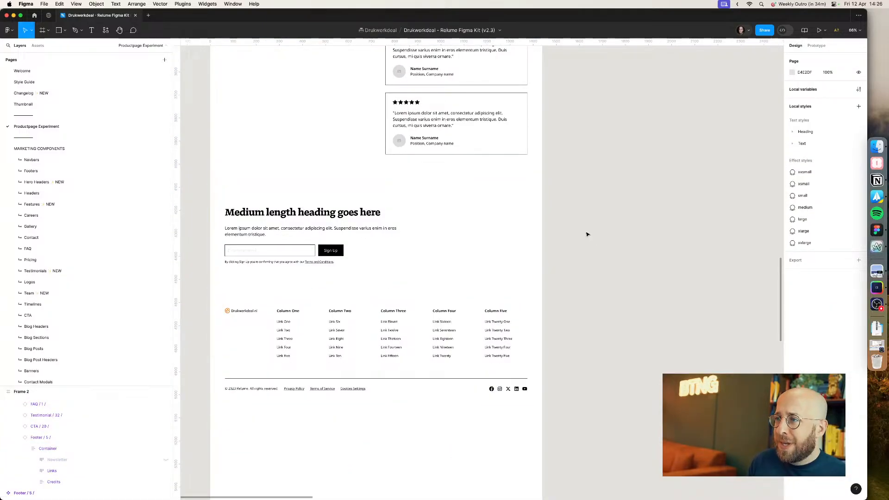
# Step: Select the original component sections beside the frame and shift them aside
pyautogui.scroll(-10, 588, 234)
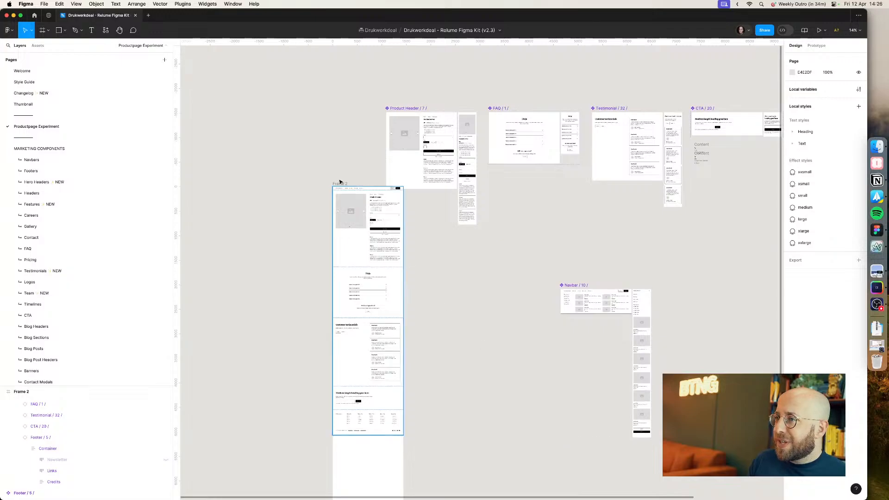
pyautogui.scroll(-5, 357, 157)
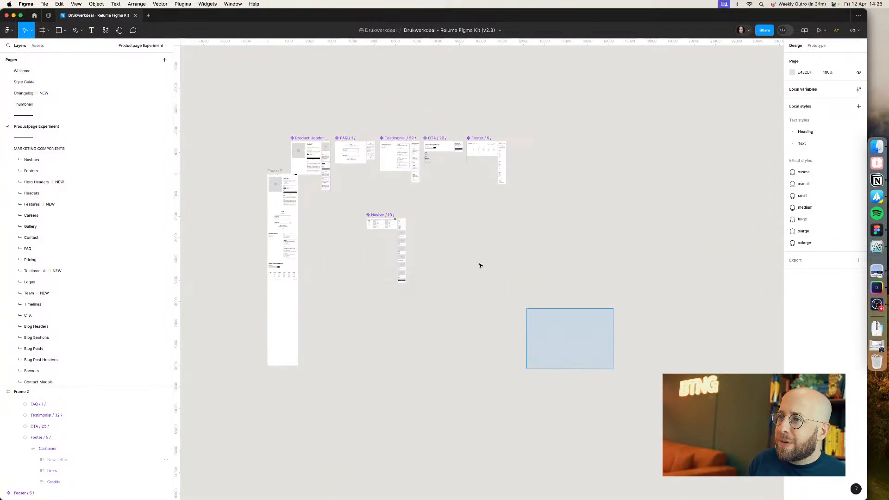
pyautogui.moveTo(480, 266); pyautogui.dragTo(280, 90)
pyautogui.keyDown('shift'); pyautogui.click(273, 171); pyautogui.keyUp('shift')
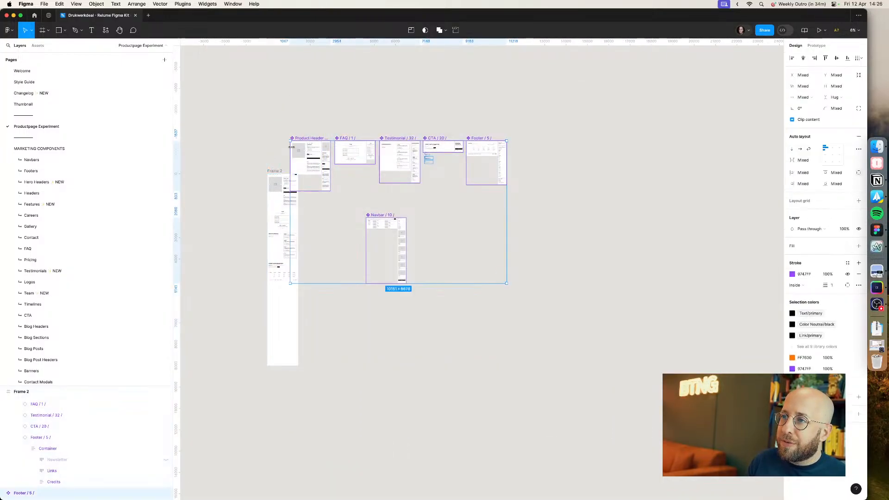
pyautogui.moveTo(306, 138); pyautogui.dragTo(353, 171)
# Step: Zoom into the assembled product page frame to review its top sections
pyautogui.scroll(5, 248, 184)
pyautogui.click(248, 184)
pyautogui.scroll(10, 248, 185)
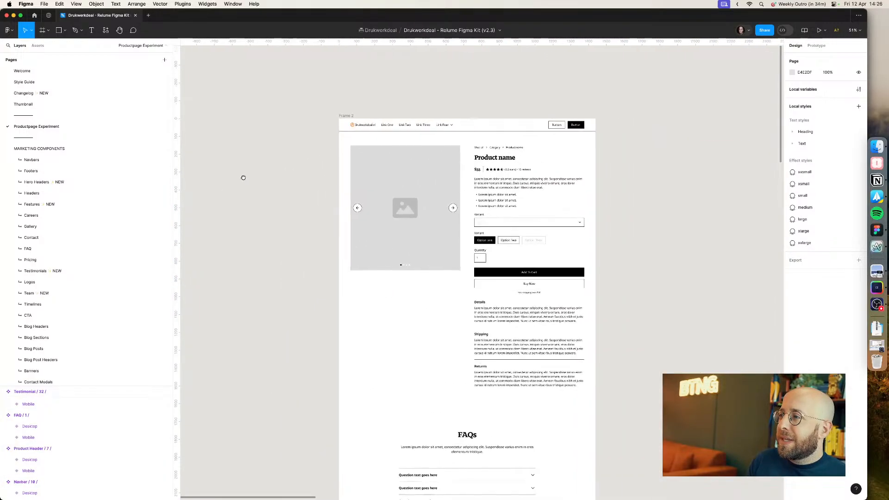
pyautogui.hscroll(3, 272, 181)
pyautogui.scroll(-1, 272, 181)
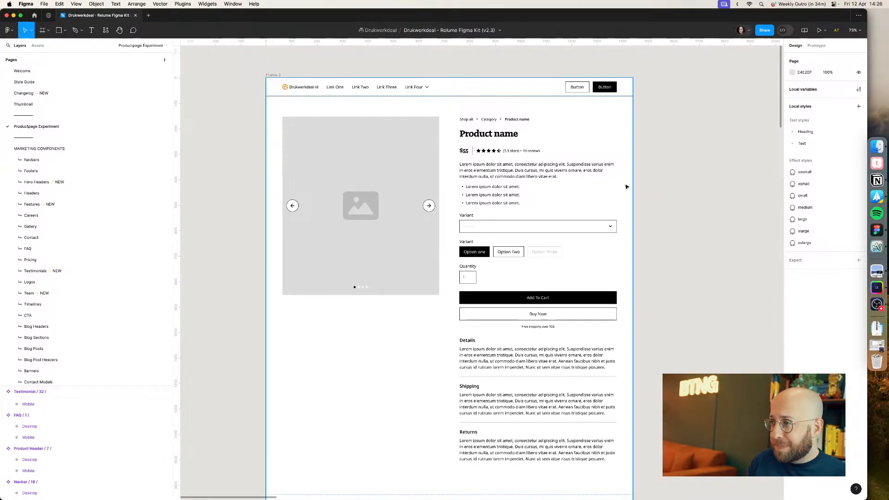
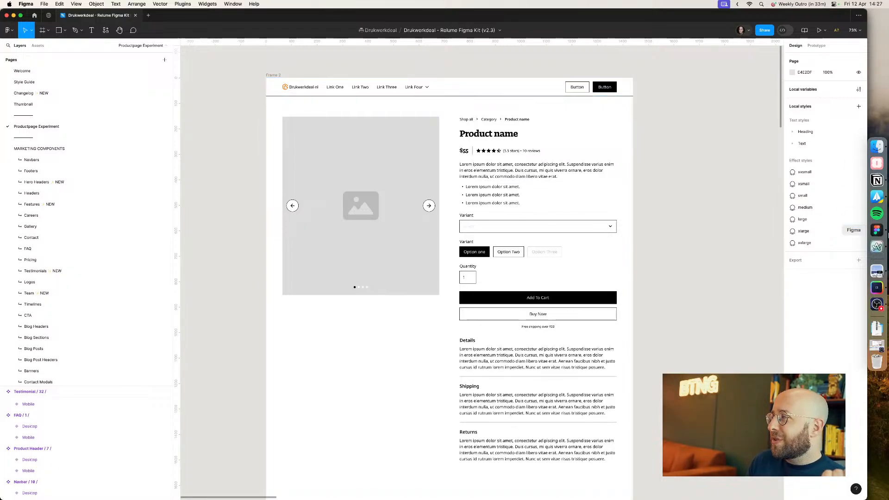
# Step: Compare the breadcrumb trail on the live Drukwerkdeal product page with the breadcrumbs layer in the Figma product frame
pyautogui.click(880, 247)
pyautogui.scroll(15, 605, 206)
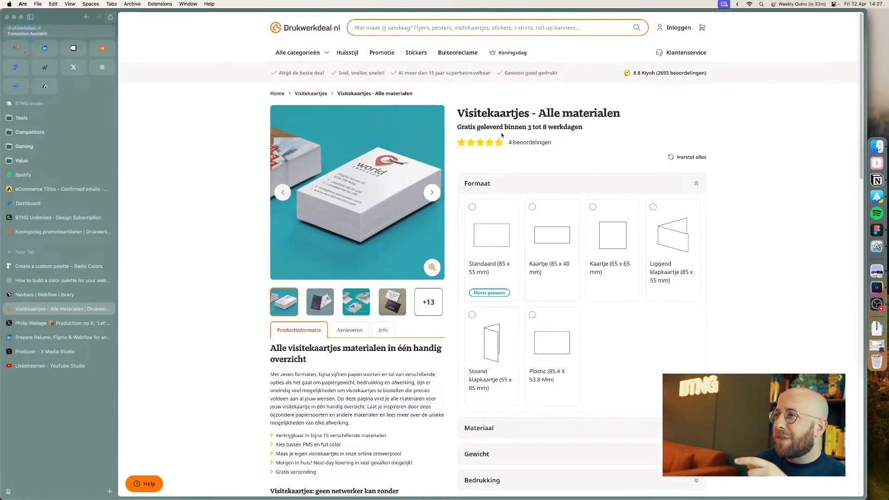
pyautogui.press('super+Tab')
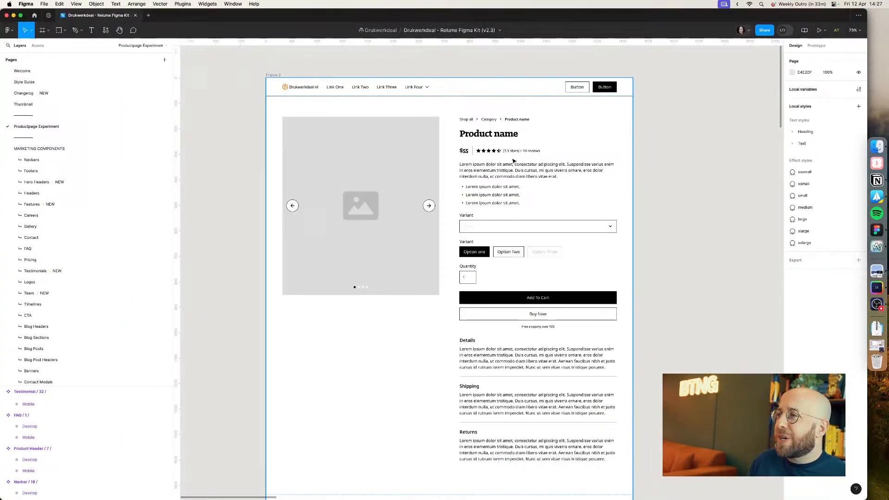
pyautogui.doubleClick(487, 123)
pyautogui.doubleClick(488, 123)
pyautogui.doubleClick(487, 122)
pyautogui.doubleClick(487, 122)
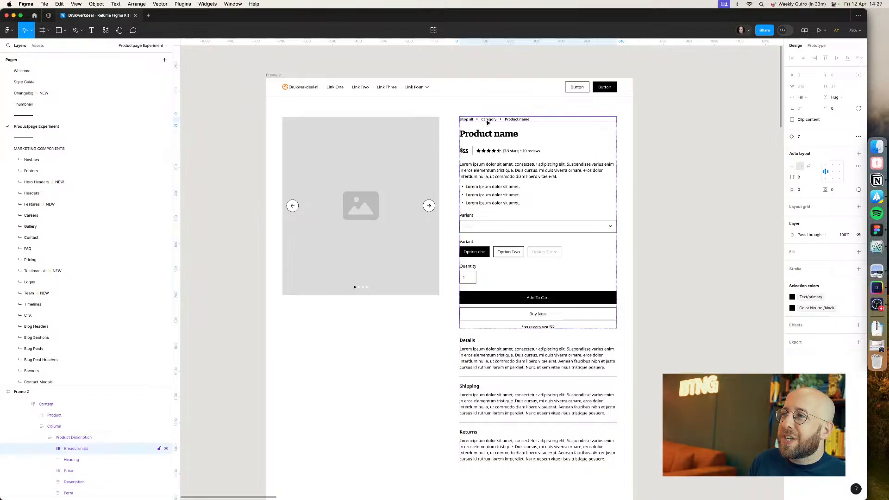
pyautogui.press('super+Tab')
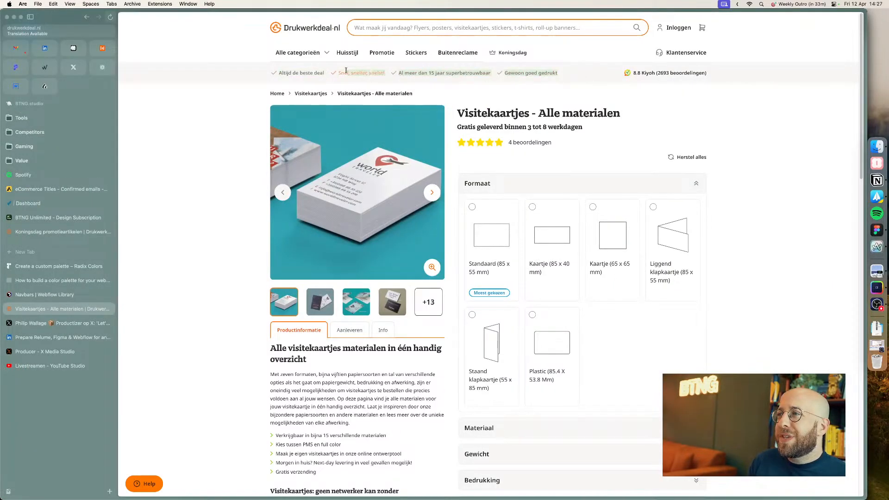
pyautogui.click(271, 75)
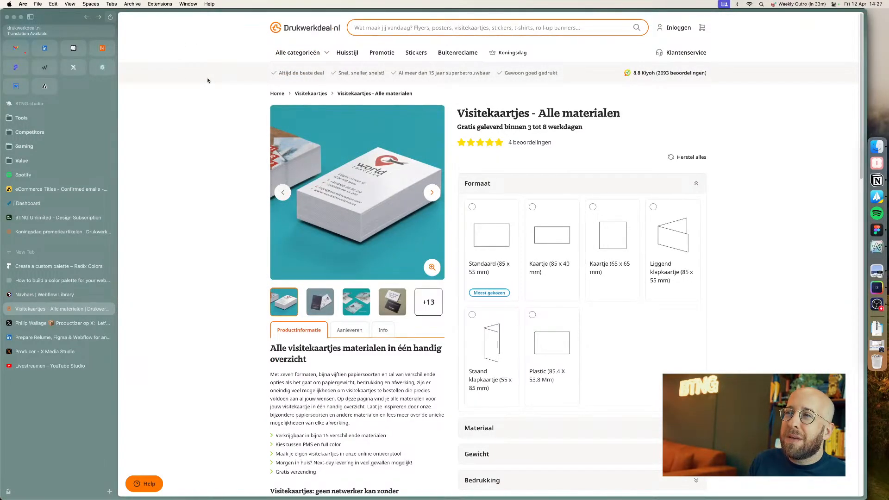
# Step: Browse the Relume Webflow Library's Marketing categories, paging through the Feature Sections layouts
pyautogui.click(47, 294)
pyautogui.click(167, 95)
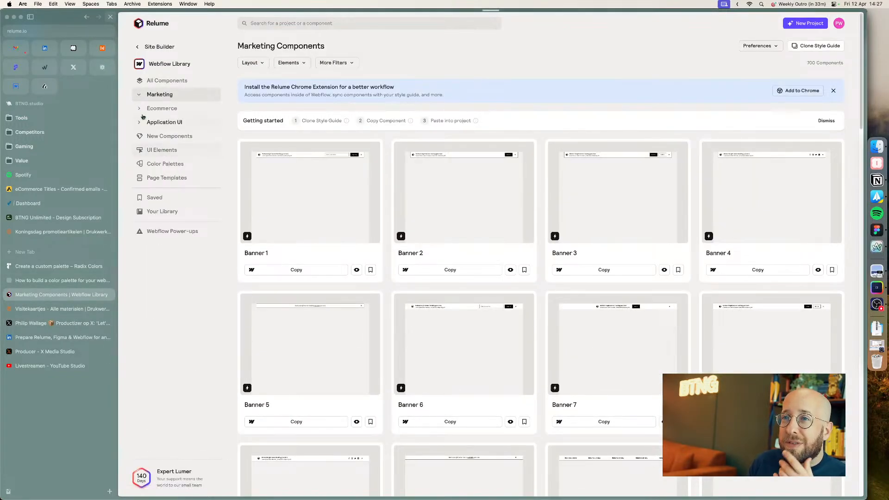
pyautogui.click(138, 95)
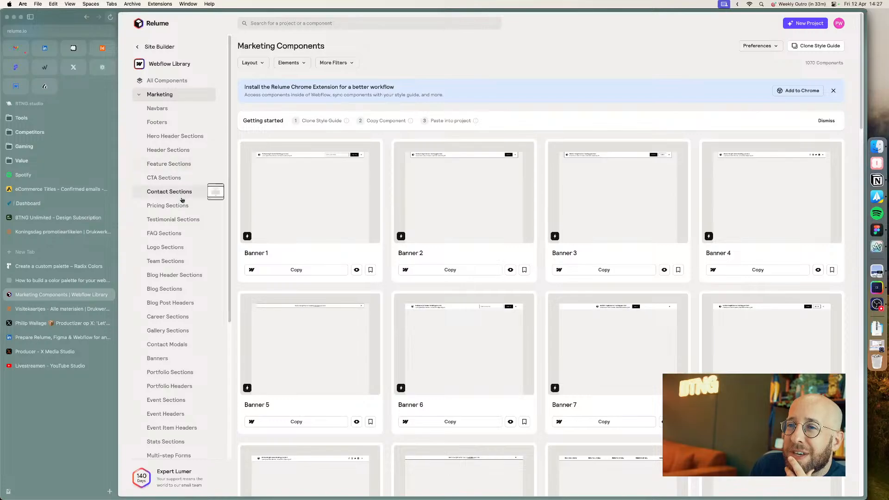
pyautogui.scroll(-3, 177, 278)
pyautogui.scroll(-5, 176, 315)
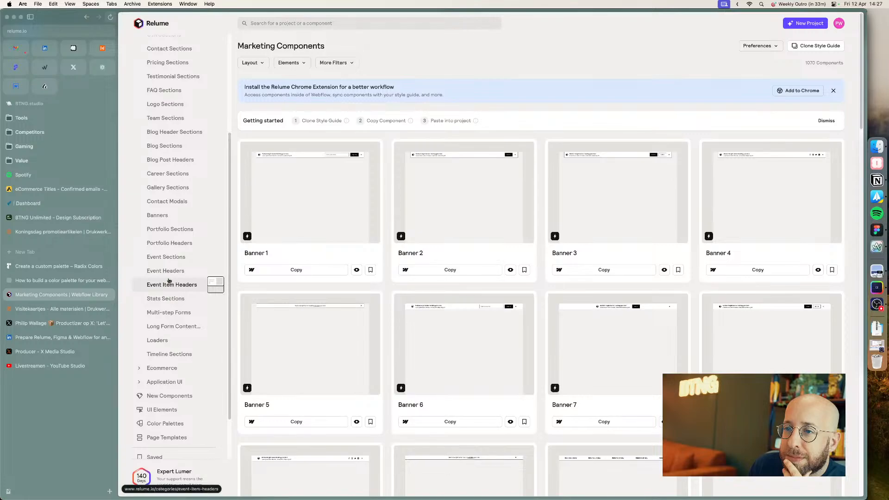
pyautogui.scroll(2, 169, 256)
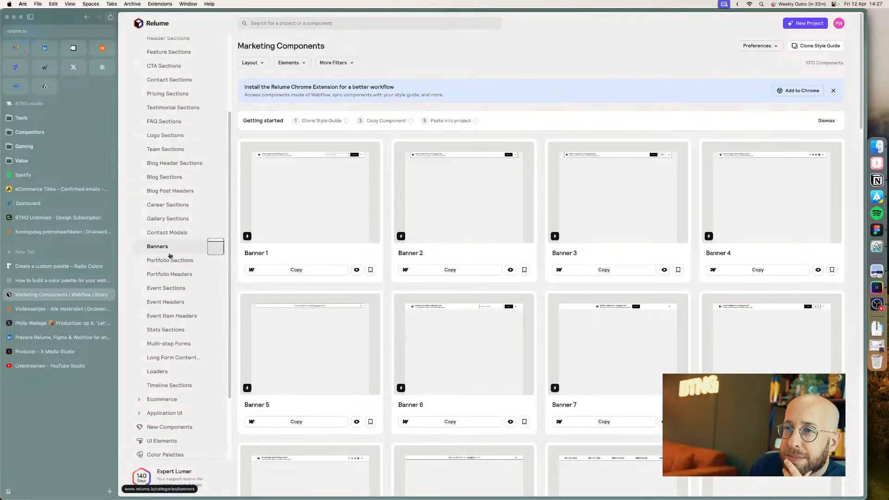
pyautogui.scroll(5, 170, 256)
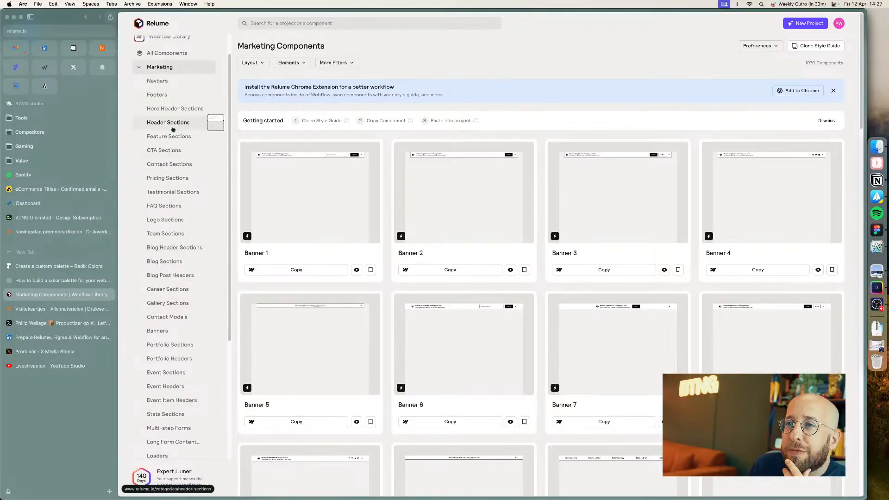
pyautogui.click(169, 138)
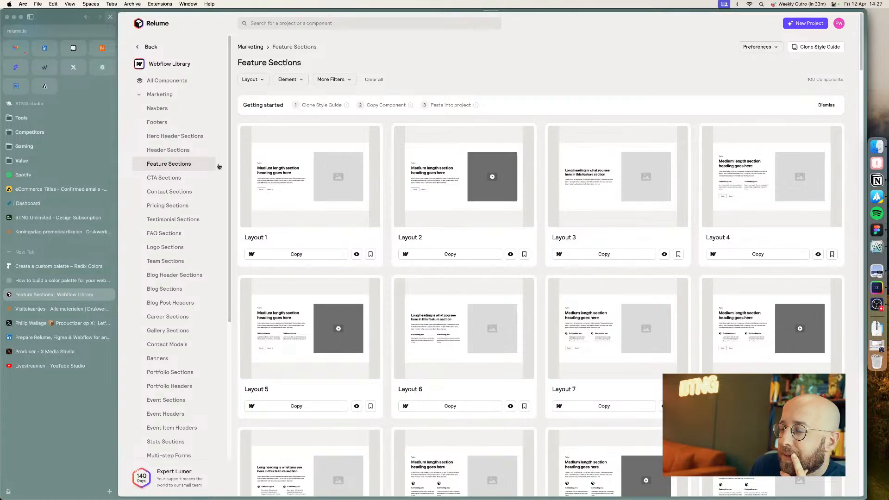
pyautogui.scroll(-20, 342, 183)
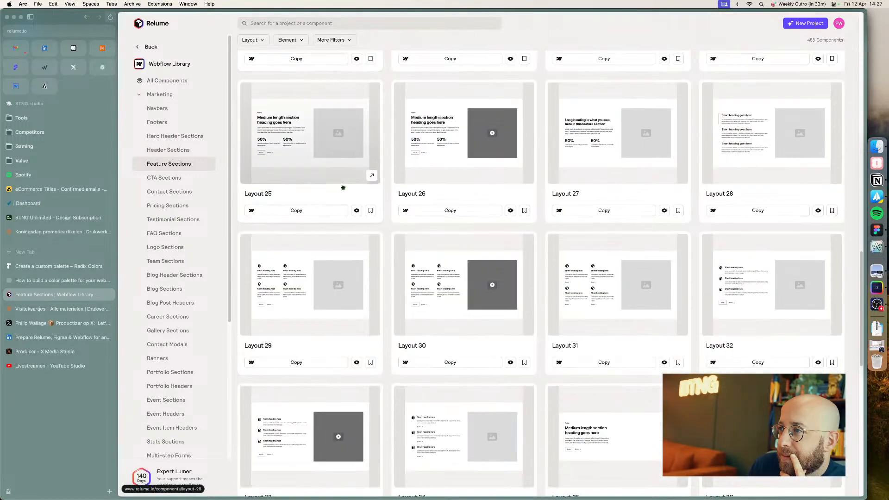
pyautogui.scroll(-12, 342, 187)
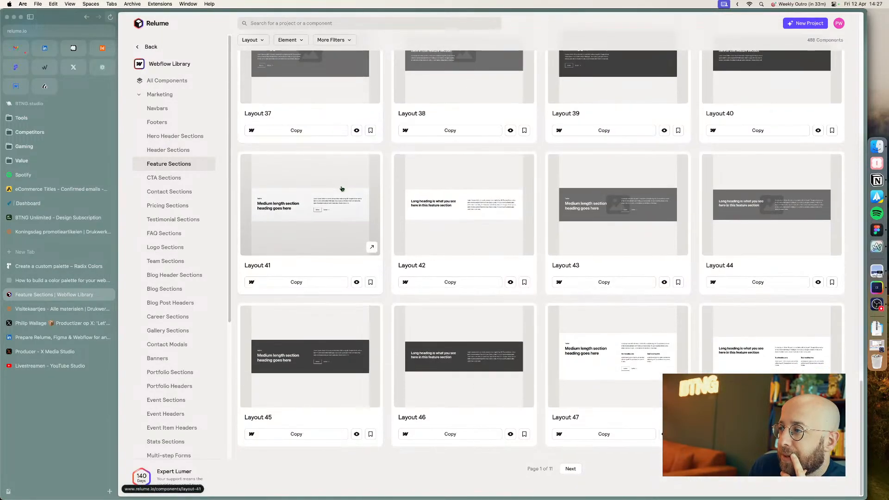
pyautogui.click(570, 468)
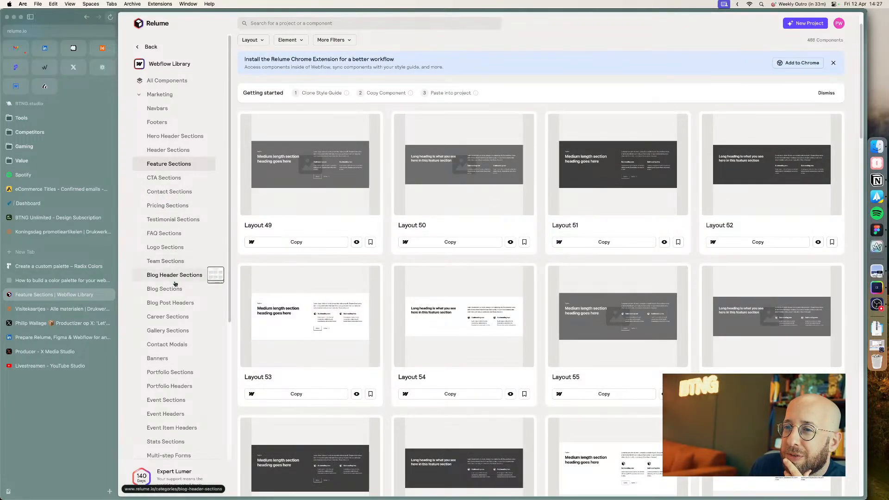
# Step: Browse the Banners category and preview Banner 11 before returning to the list
pyautogui.click(177, 358)
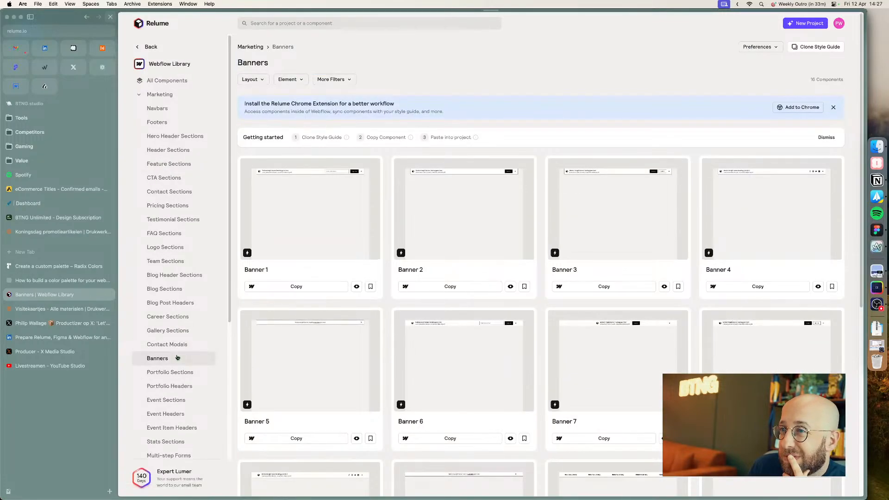
pyautogui.scroll(-3, 229, 250)
pyautogui.scroll(-5, 407, 248)
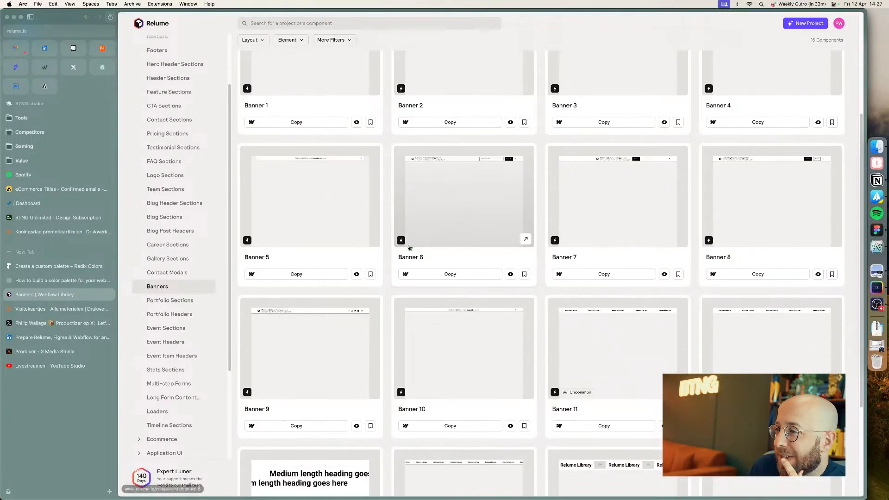
pyautogui.scroll(-3, 410, 248)
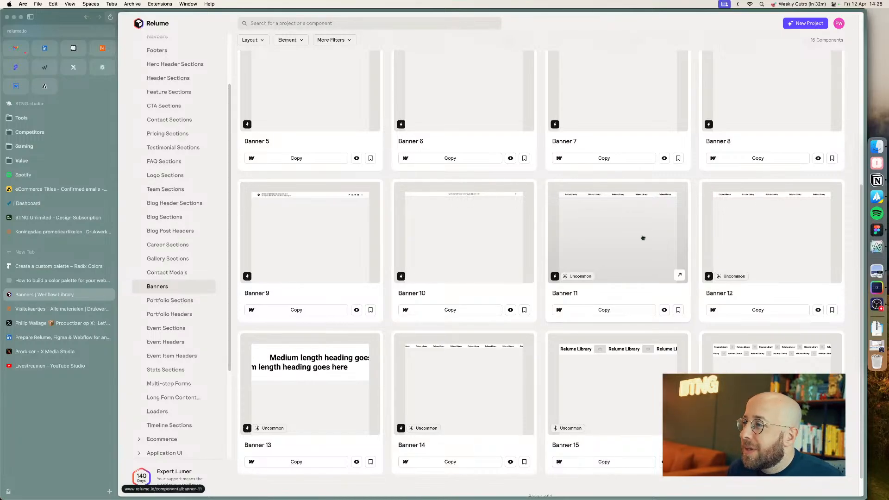
pyautogui.click(656, 312)
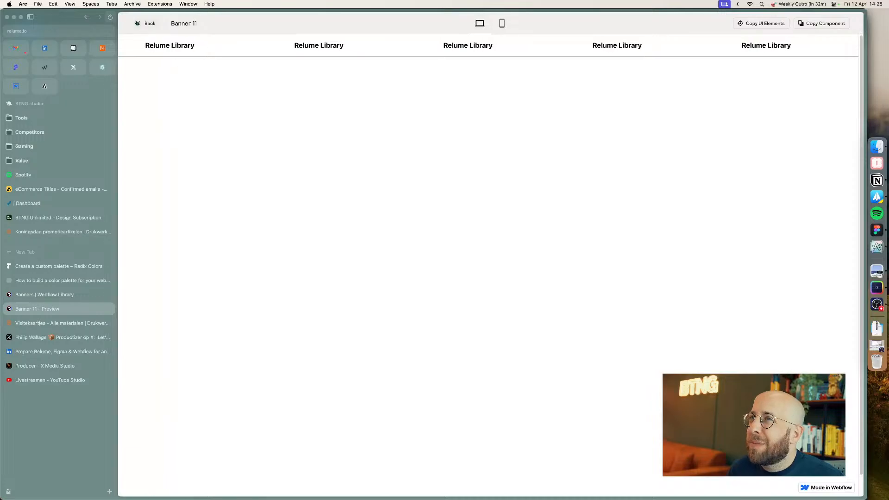
pyautogui.click(148, 23)
pyautogui.scroll(-6, 474, 241)
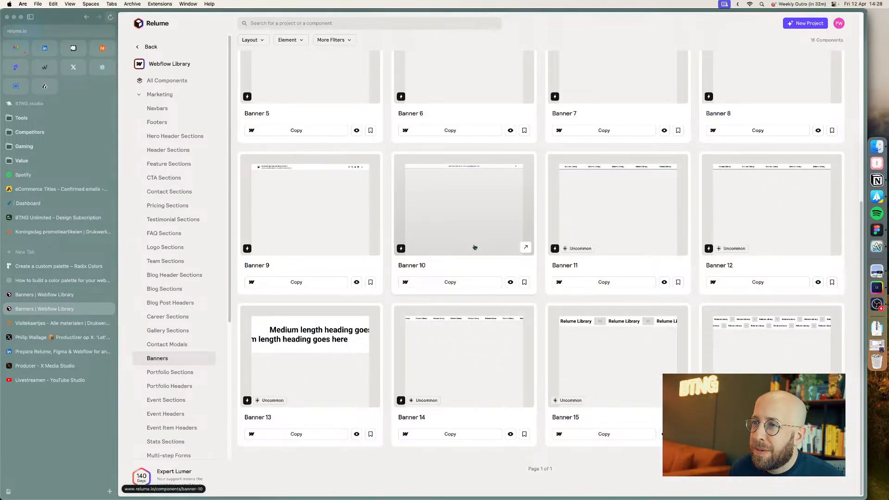
# Step: Browse the Portfolio Sections, Portfolio Headers and Stats Sections component categories
pyautogui.click(176, 376)
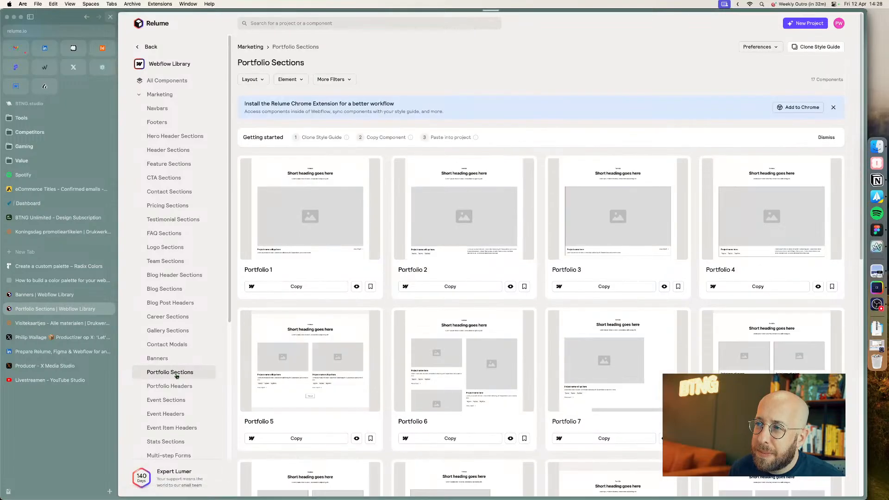
pyautogui.scroll(-8, 278, 333)
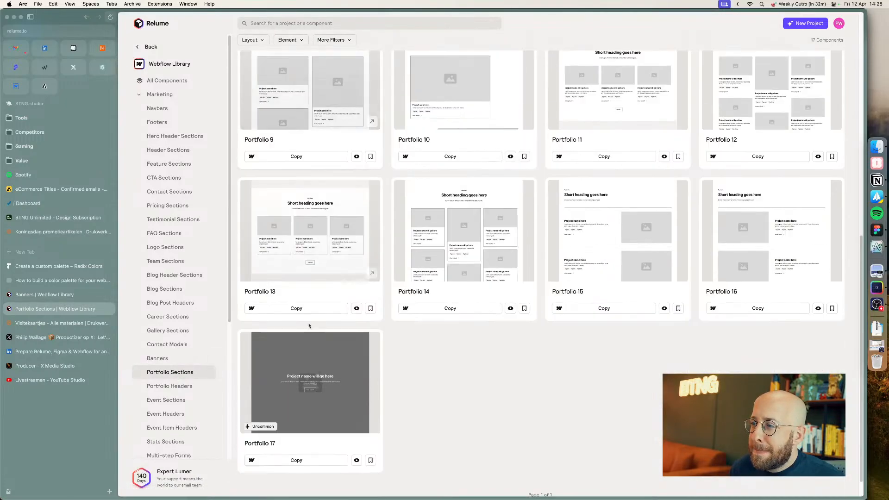
pyautogui.click(176, 388)
pyautogui.scroll(-3, 176, 391)
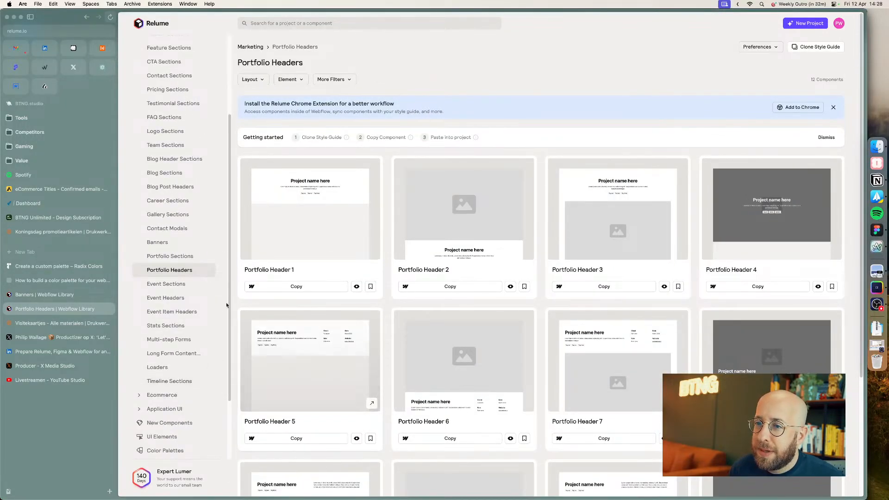
pyautogui.click(175, 327)
pyautogui.scroll(-5, 424, 323)
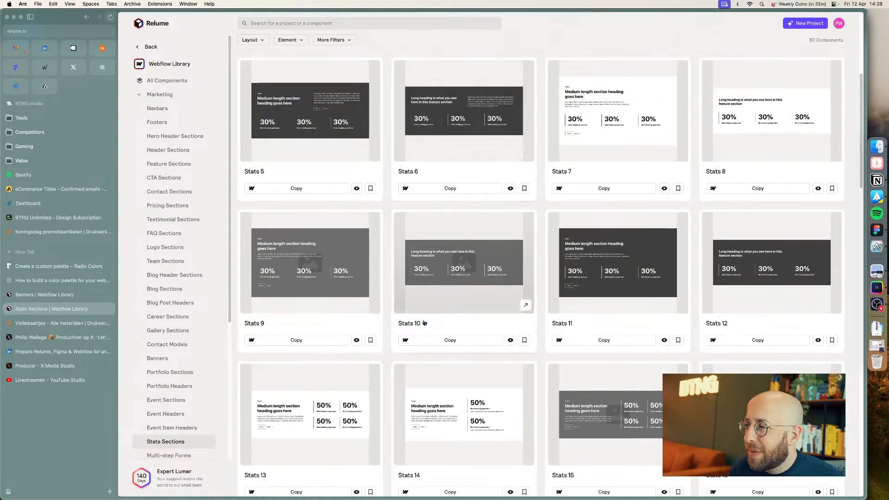
pyautogui.scroll(-15, 424, 323)
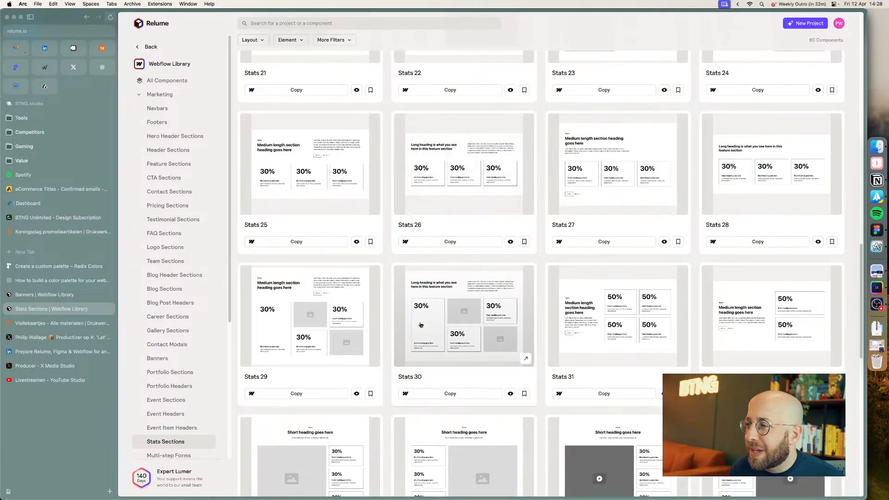
pyautogui.scroll(-8, 419, 323)
pyautogui.scroll(-4, 195, 364)
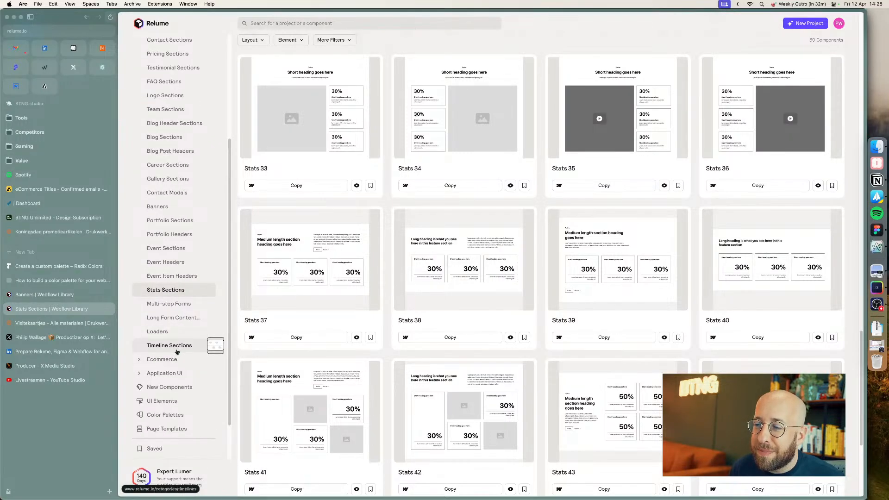
pyautogui.scroll(-5, 351, 345)
pyautogui.scroll(20, 348, 344)
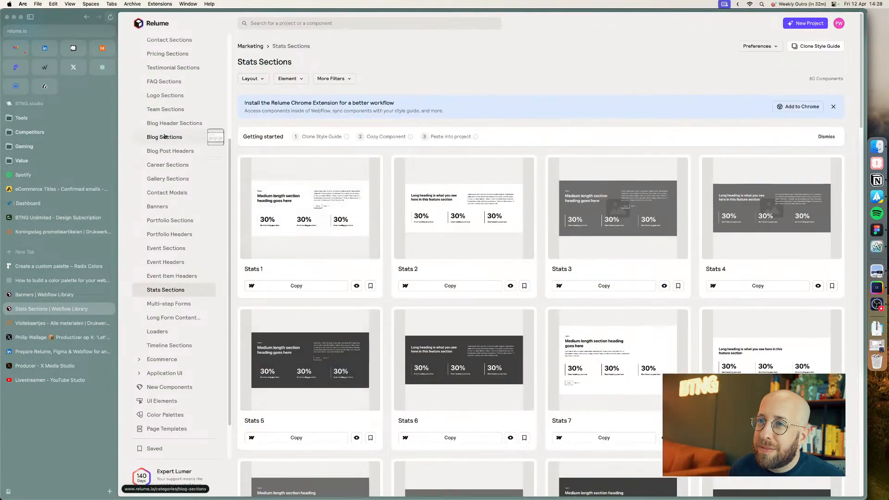
pyautogui.scroll(4, 166, 148)
# Step: Browse the Header Sections category and the full Marketing components list across pages
pyautogui.click(165, 152)
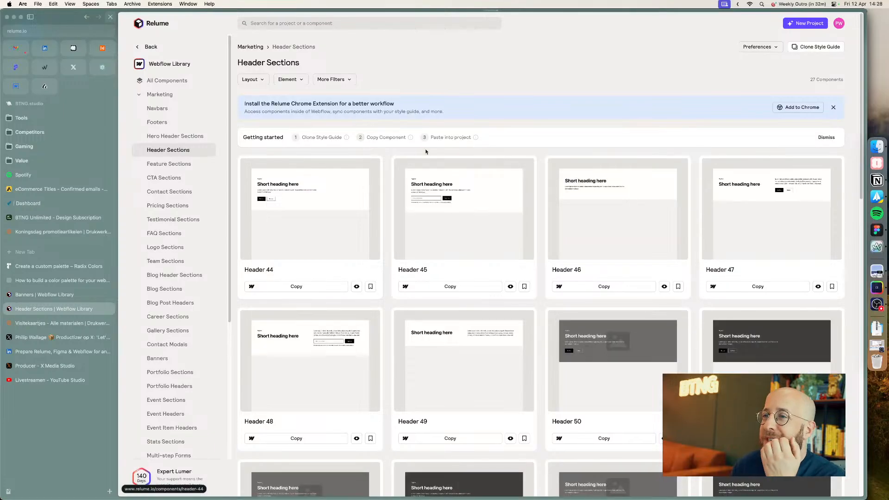
pyautogui.scroll(-5, 519, 257)
pyautogui.scroll(-12, 512, 261)
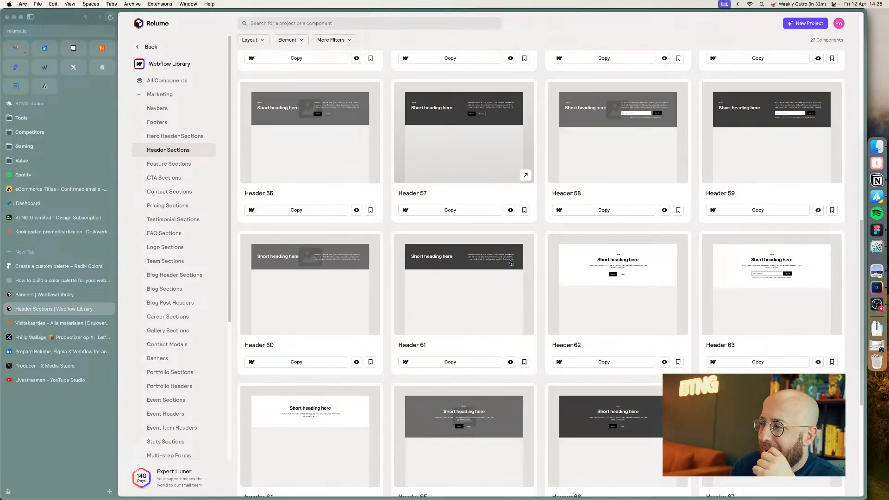
pyautogui.scroll(15, 512, 262)
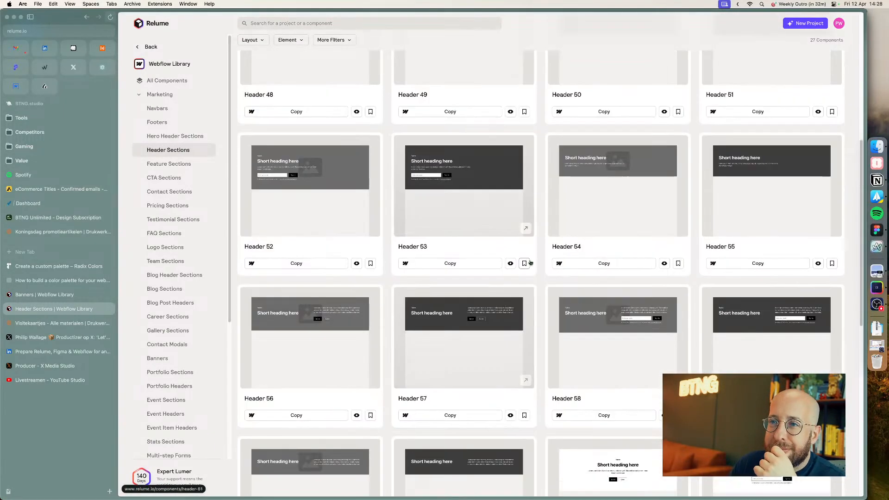
pyautogui.click(176, 96)
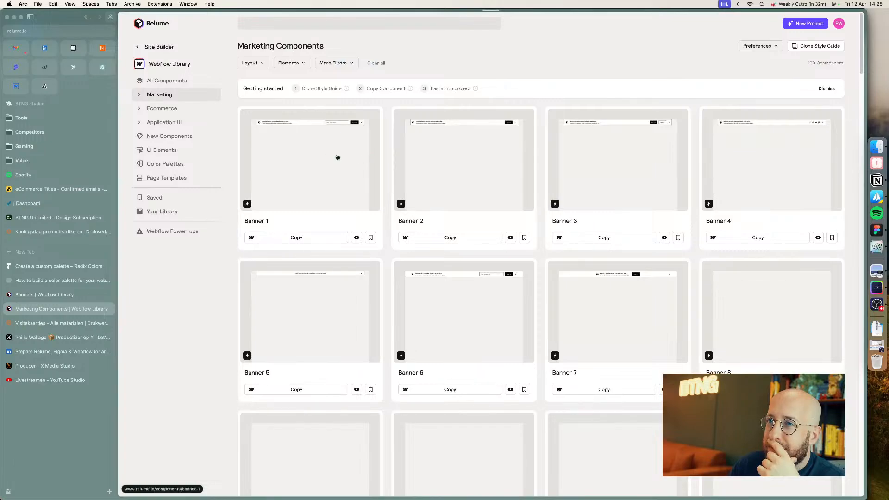
pyautogui.scroll(-20, 338, 158)
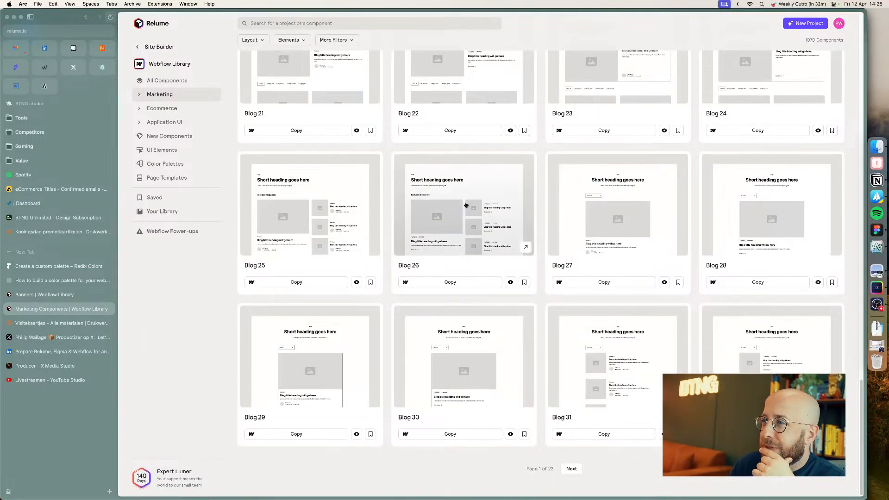
pyautogui.click(572, 469)
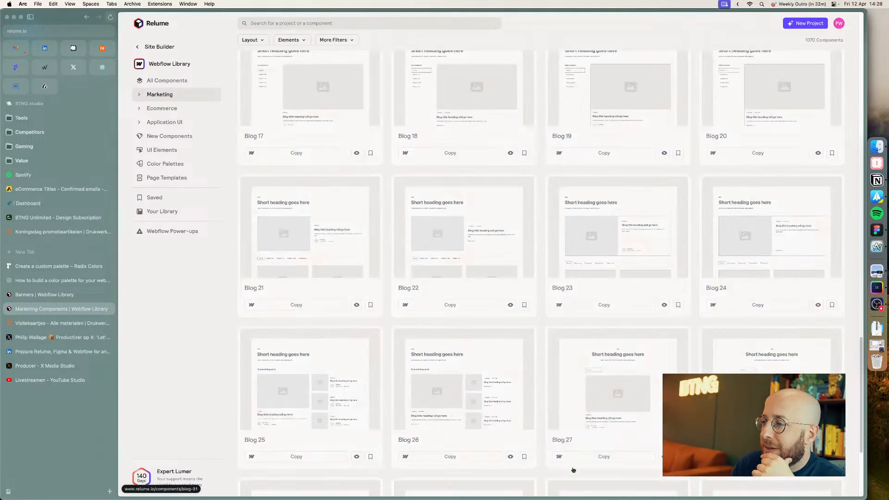
pyautogui.scroll(-10, 579, 448)
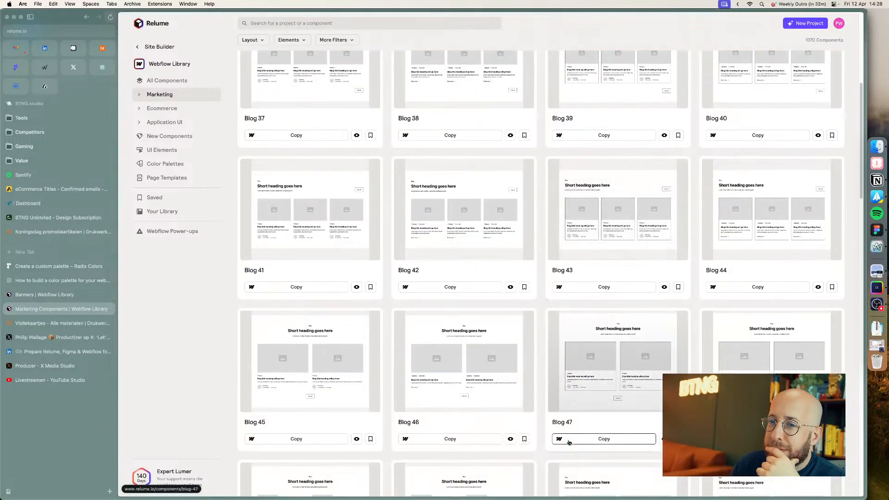
# Step: Check the LinkedIn live stream tab and return to the Drukwerkdeal product page
pyautogui.click(51, 353)
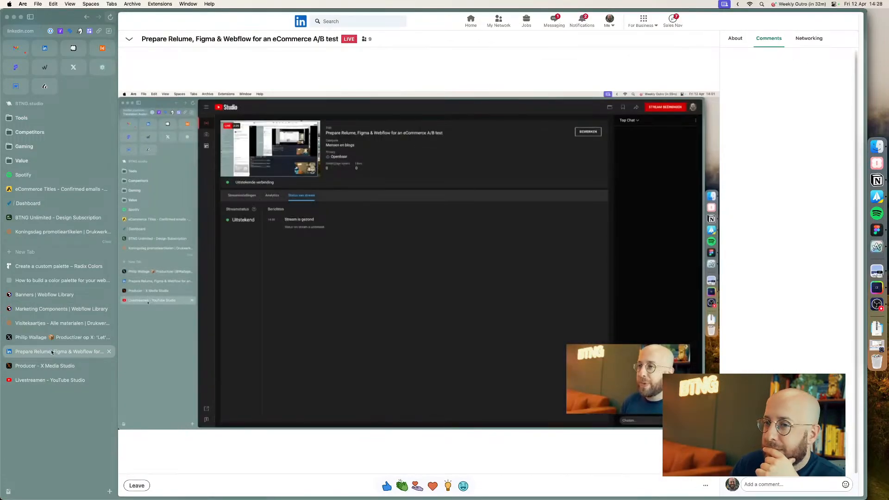
pyautogui.click(42, 324)
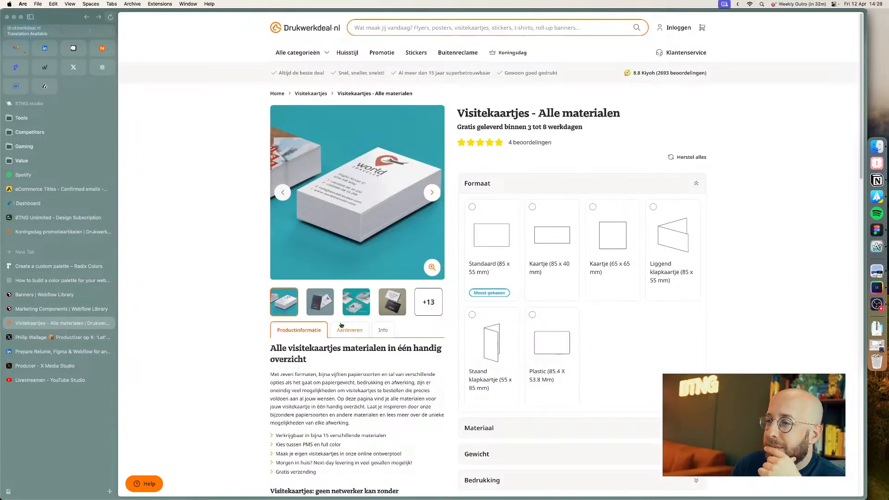
# Step: Check the live post on X, then return to the Relume Marketing components list and scroll through it
pyautogui.click(32, 336)
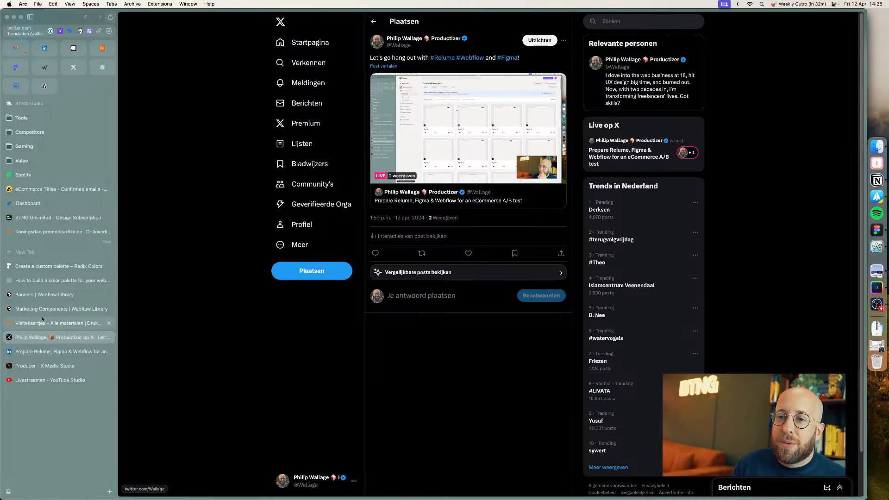
pyautogui.click(37, 309)
pyautogui.click(256, 303)
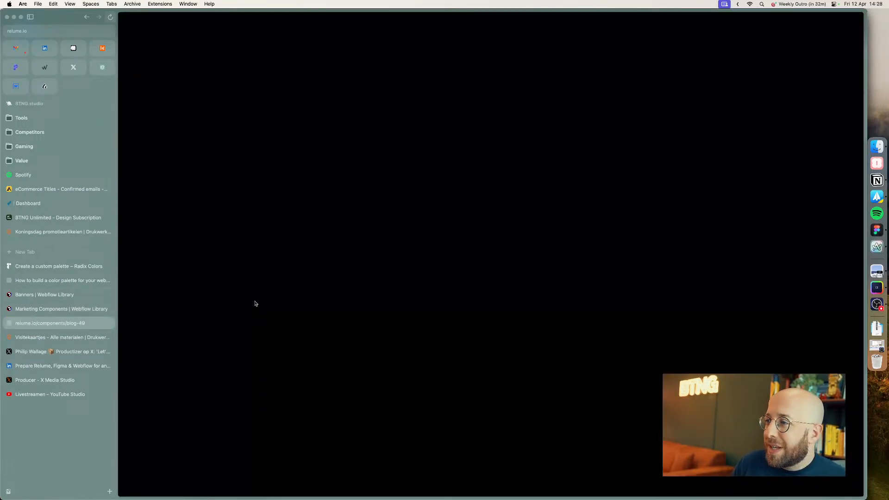
pyautogui.click(86, 17)
pyautogui.scroll(-10, 377, 280)
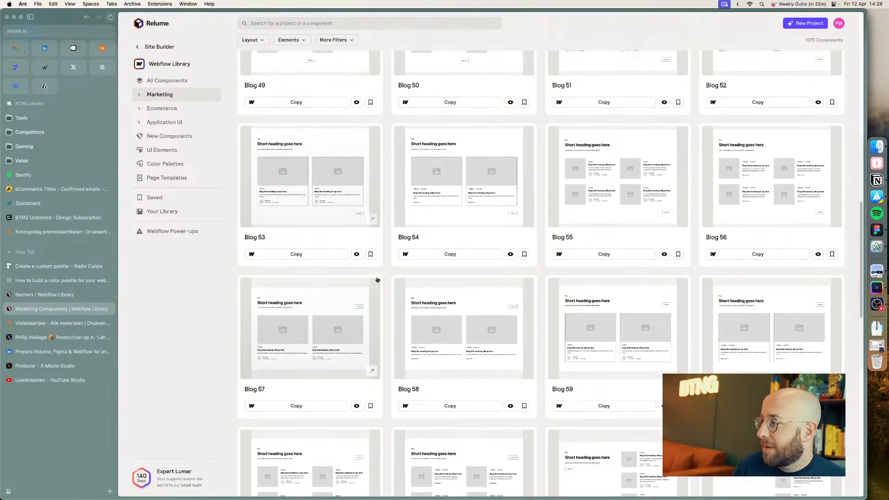
pyautogui.scroll(-10, 377, 281)
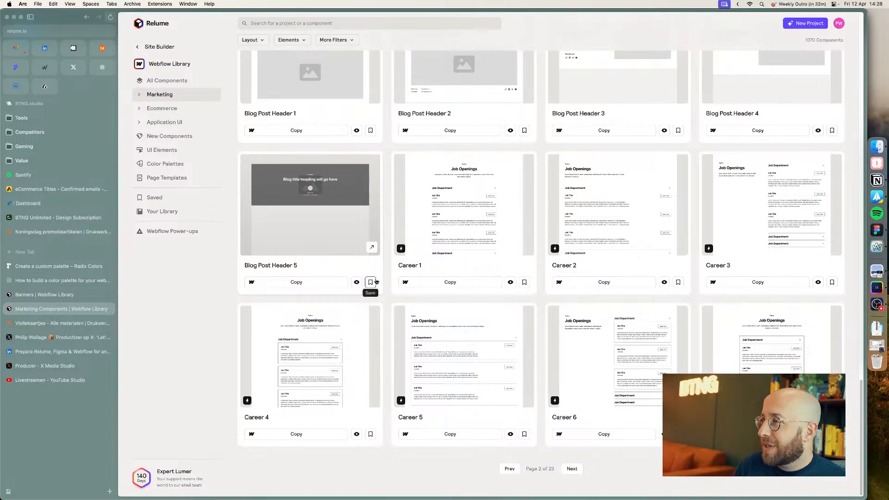
pyautogui.scroll(20, 241, 143)
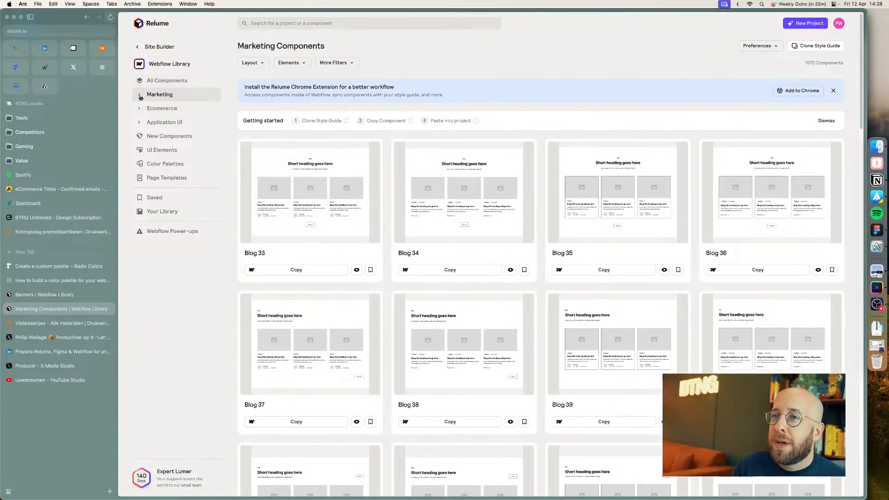
# Step: Expand the Marketing categories and browse the Feature Sections layouts across the first two pages
pyautogui.click(140, 97)
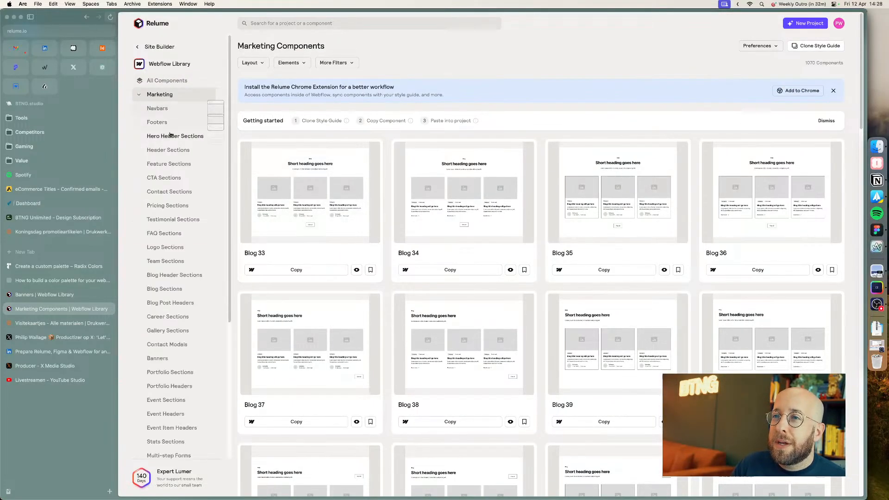
pyautogui.click(169, 164)
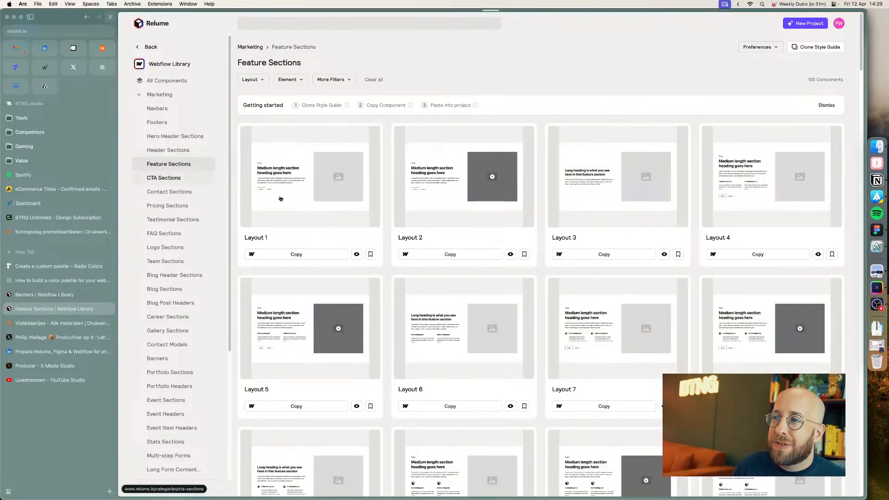
pyautogui.scroll(-20, 575, 314)
pyautogui.scroll(-5, 573, 404)
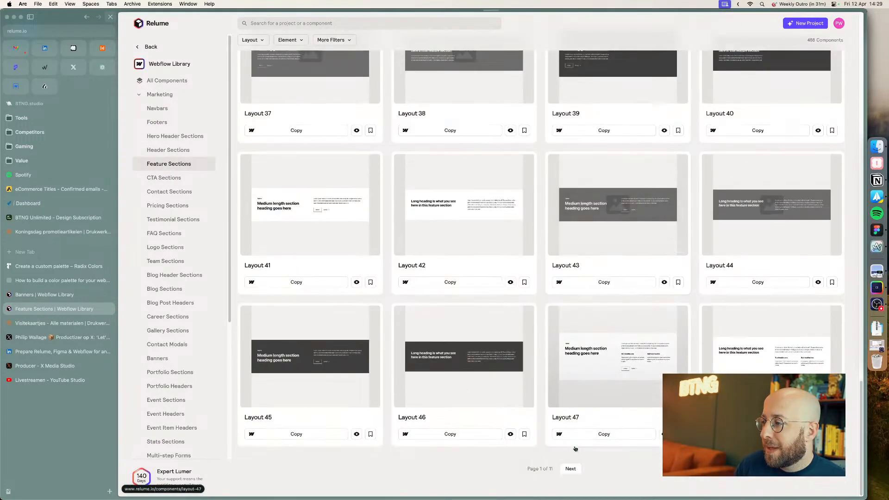
pyautogui.click(580, 470)
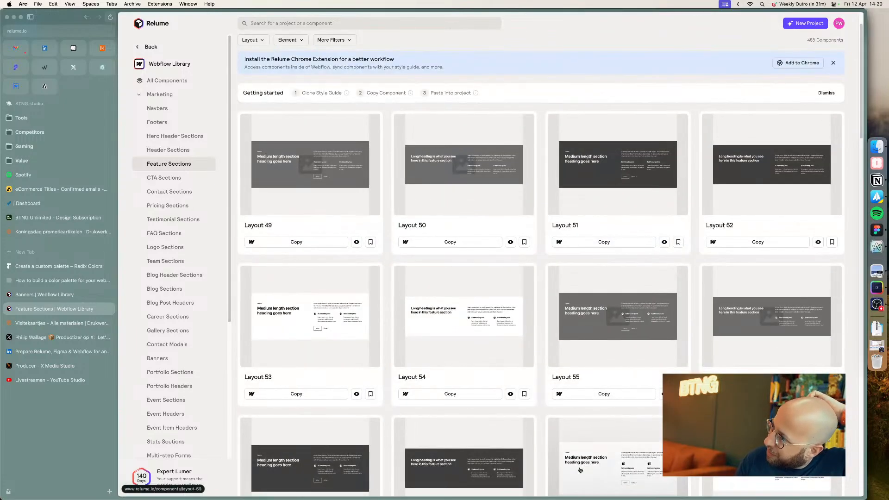
pyautogui.scroll(-4, 581, 470)
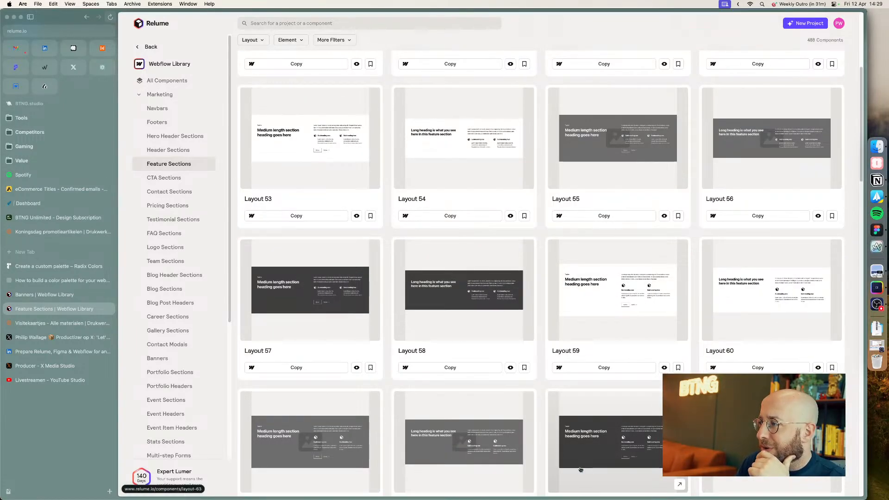
pyautogui.scroll(-8, 581, 470)
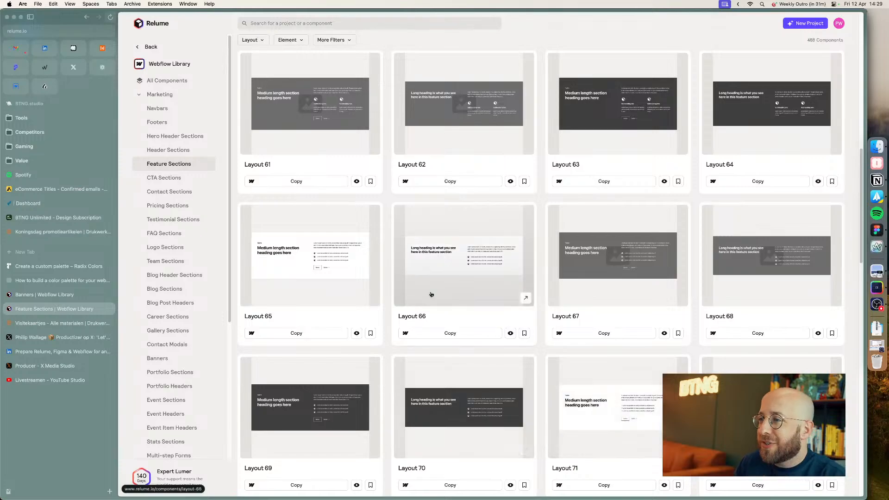
# Step: In Figma, search the kit's assets for 66 and place feature layout 66 into the product page frame below the navbar
pyautogui.click(877, 230)
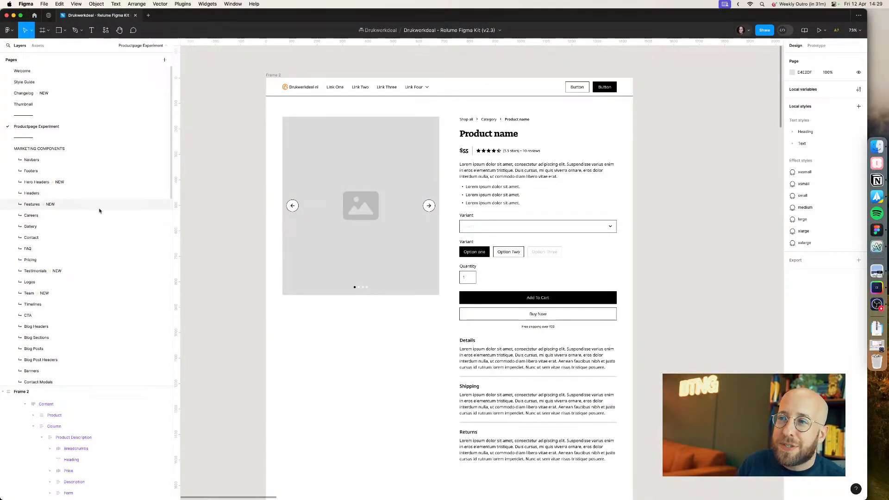
pyautogui.scroll(10, 487, 226)
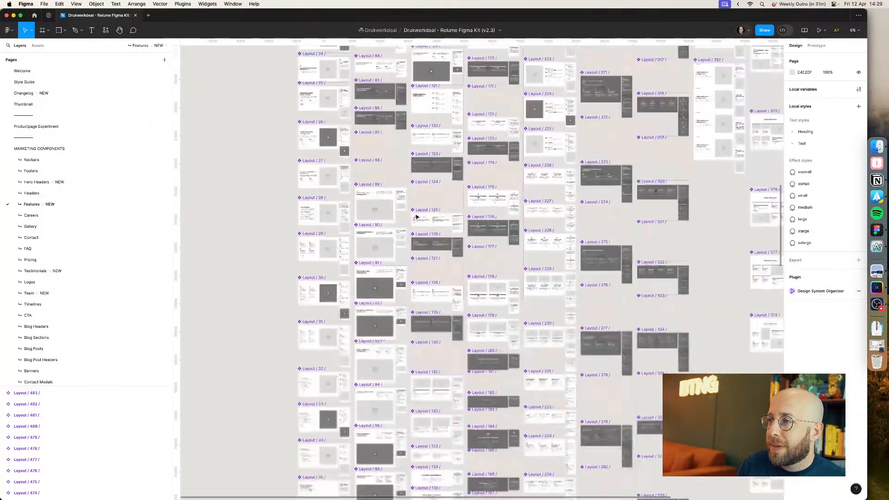
pyautogui.scroll(-8, 321, 202)
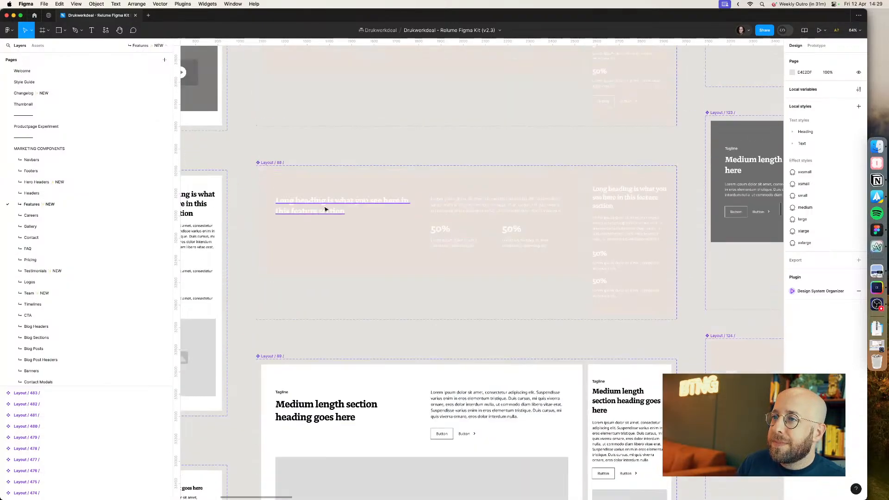
pyautogui.click(51, 127)
pyautogui.click(38, 45)
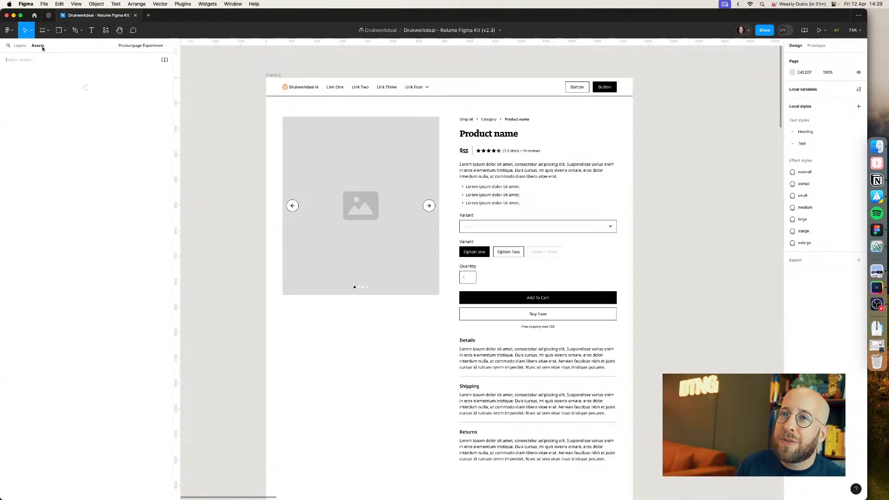
pyautogui.write('66')
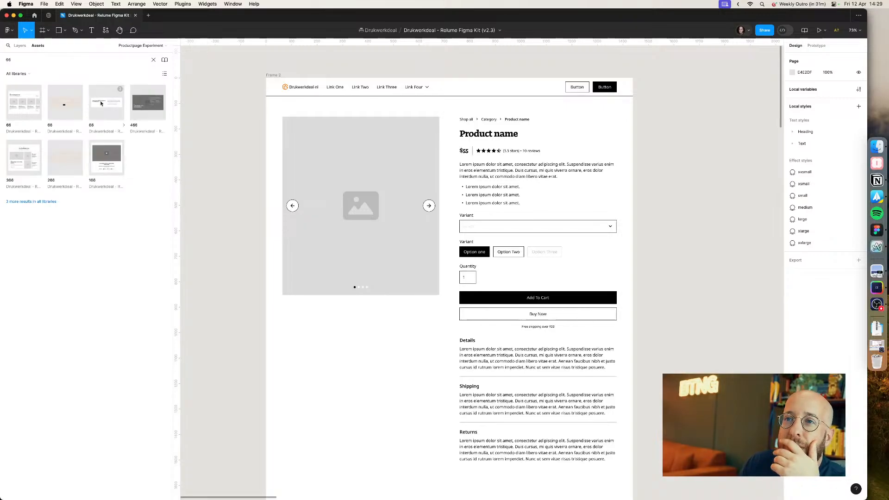
pyautogui.press('super+Tab')
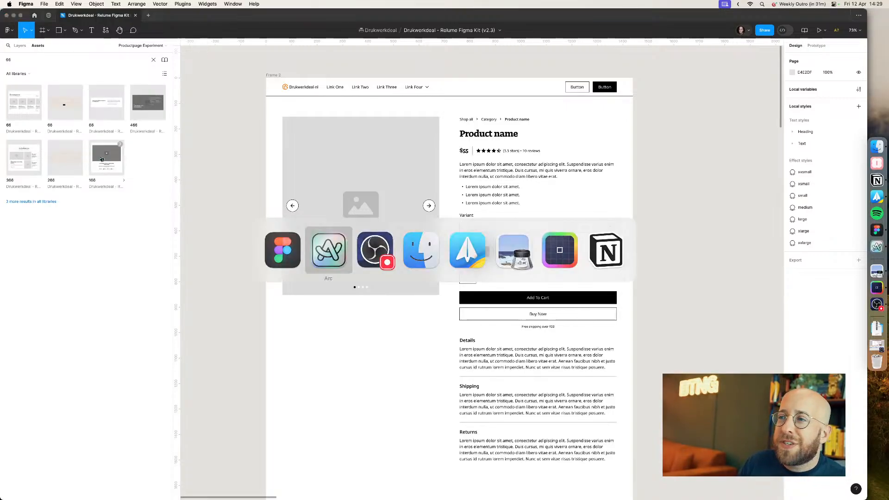
pyautogui.moveTo(101, 159)
pyautogui.press('super+Tab')
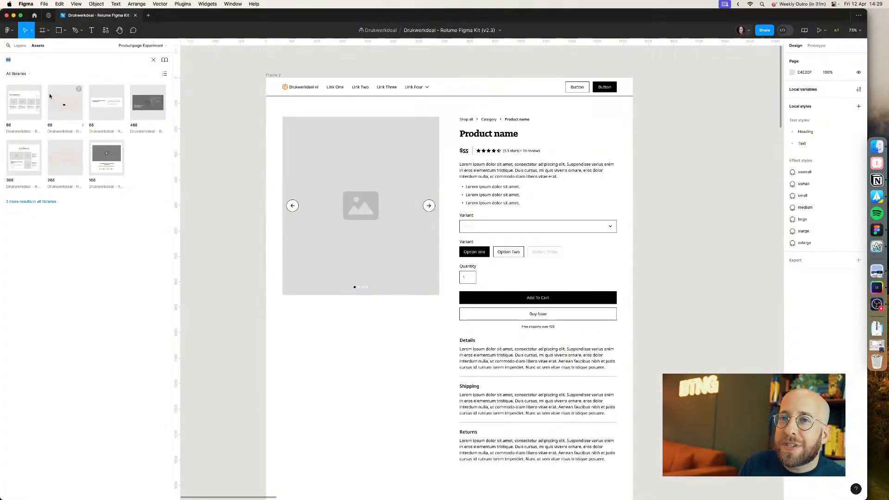
pyautogui.moveTo(219, 156); pyautogui.dragTo(538, 153)
pyautogui.scroll(-3, 213, 118)
pyautogui.click(391, 152)
pyautogui.click(570, 161)
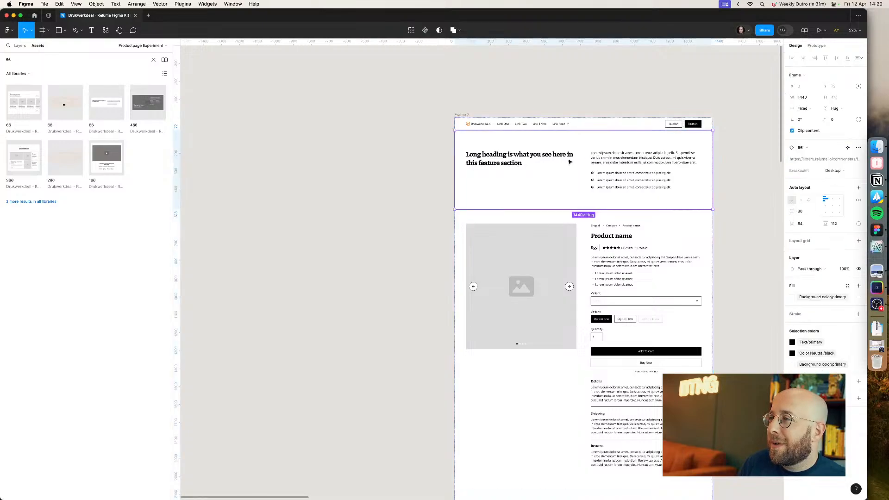
# Step: Delete the heading column from the inserted feature section so only the bullet list remains
pyautogui.doubleClick(571, 161)
pyautogui.doubleClick(545, 162)
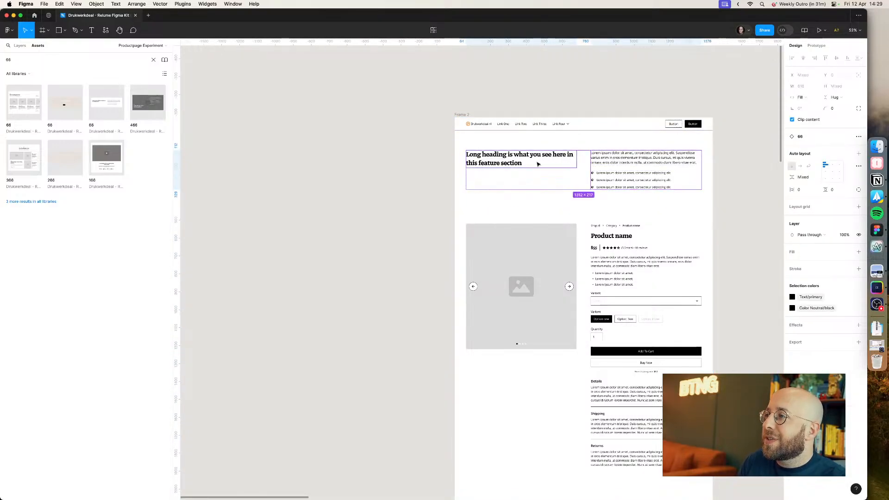
pyautogui.doubleClick(615, 161)
pyautogui.press('Delete')
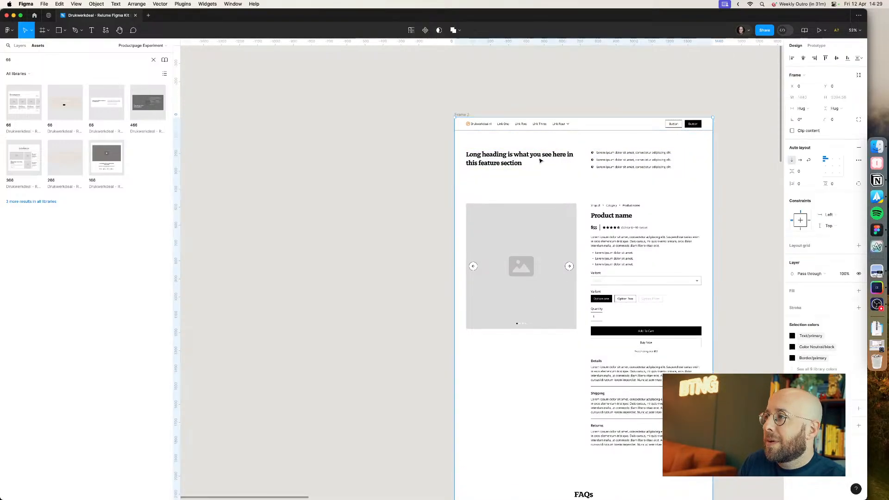
pyautogui.press('Delete')
pyautogui.click(502, 162)
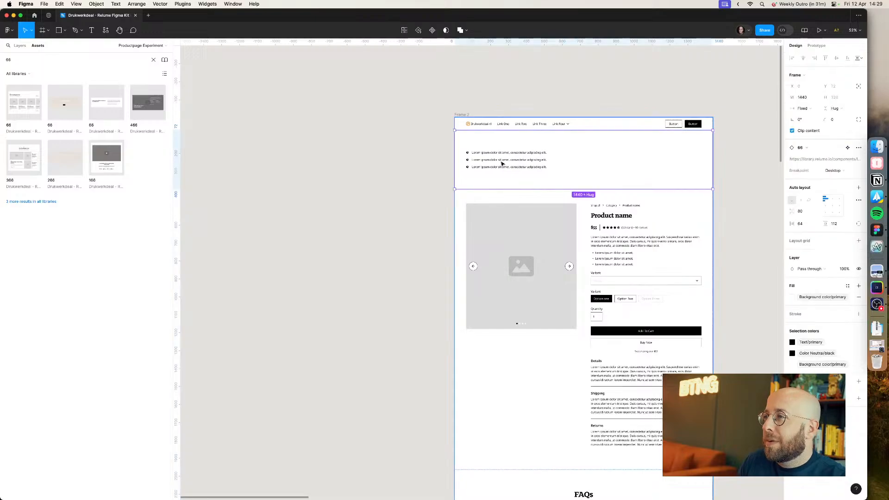
# Step: Select the feature section's bullet list in the layers and set its auto layout direction to horizontal
pyautogui.click(20, 46)
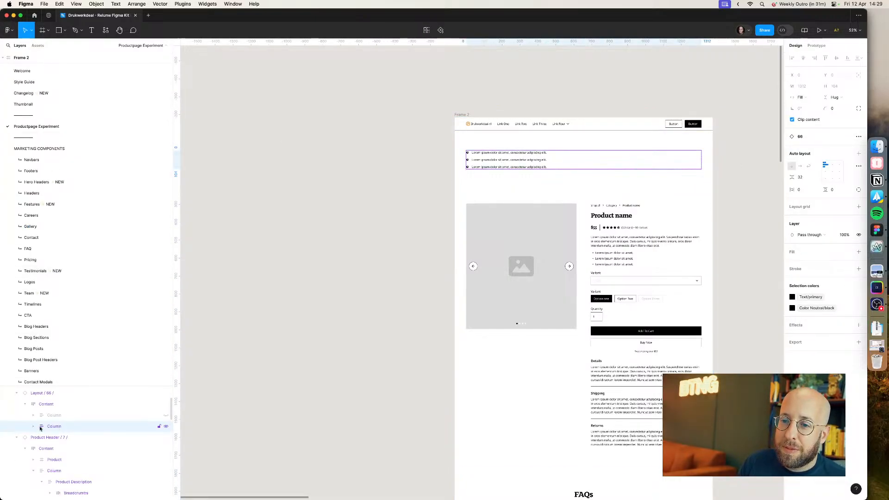
pyautogui.click(53, 416)
pyautogui.rightClick(46, 393)
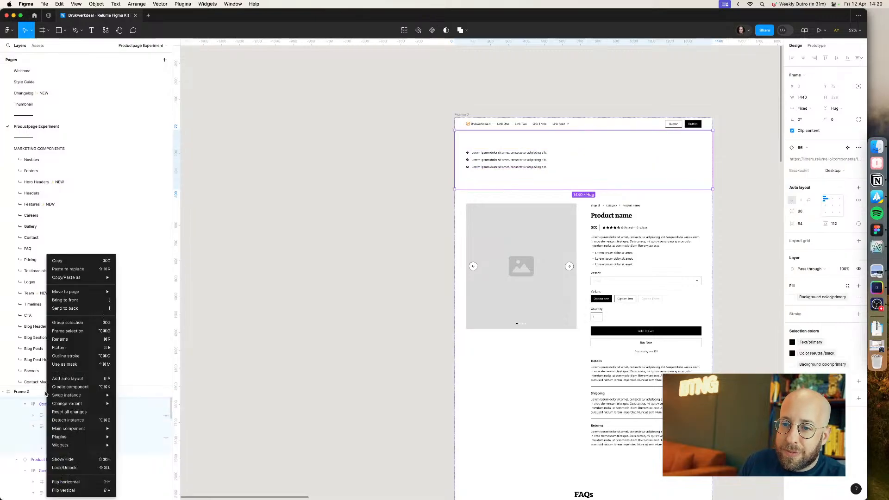
pyautogui.click(68, 420)
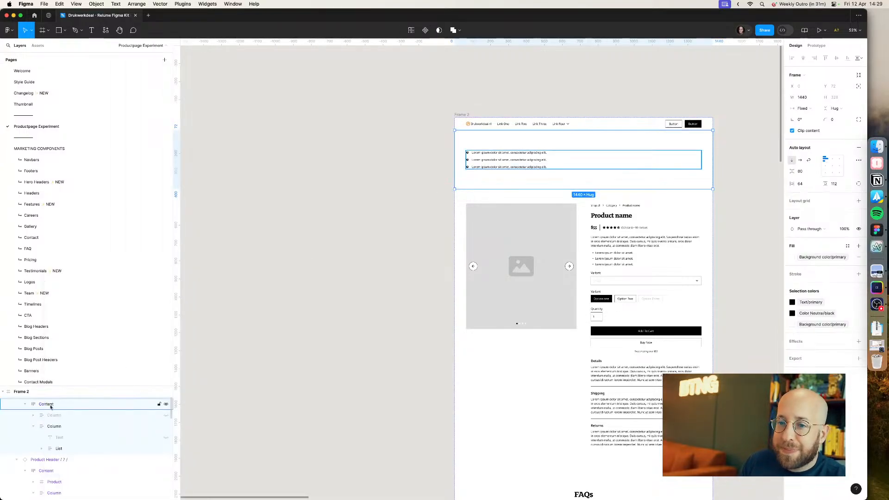
pyautogui.click(56, 427)
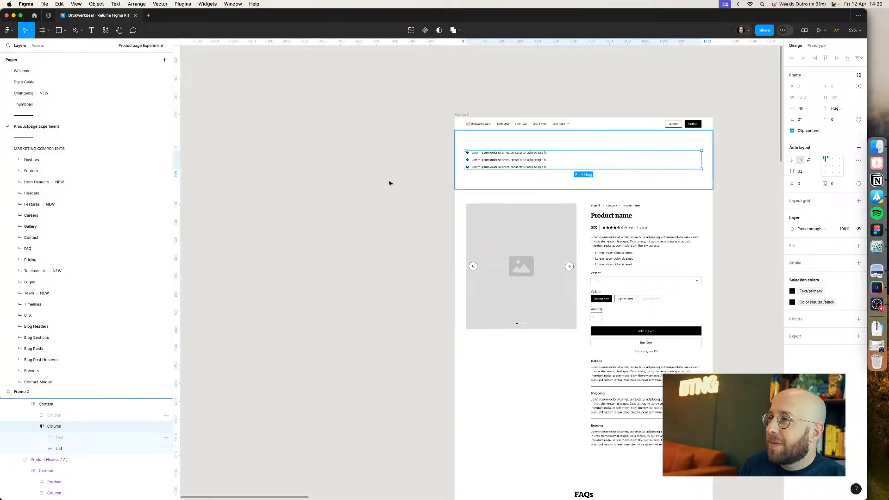
pyautogui.click(56, 440)
pyautogui.click(58, 448)
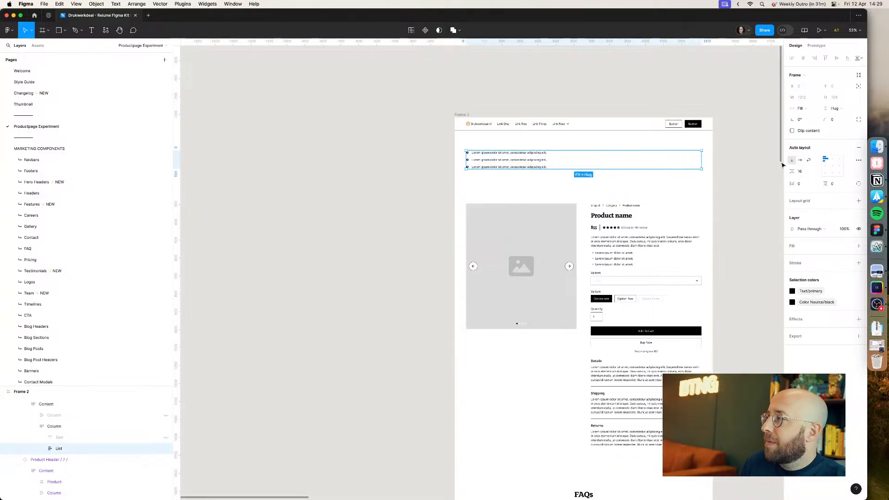
pyautogui.click(800, 161)
pyautogui.click(413, 160)
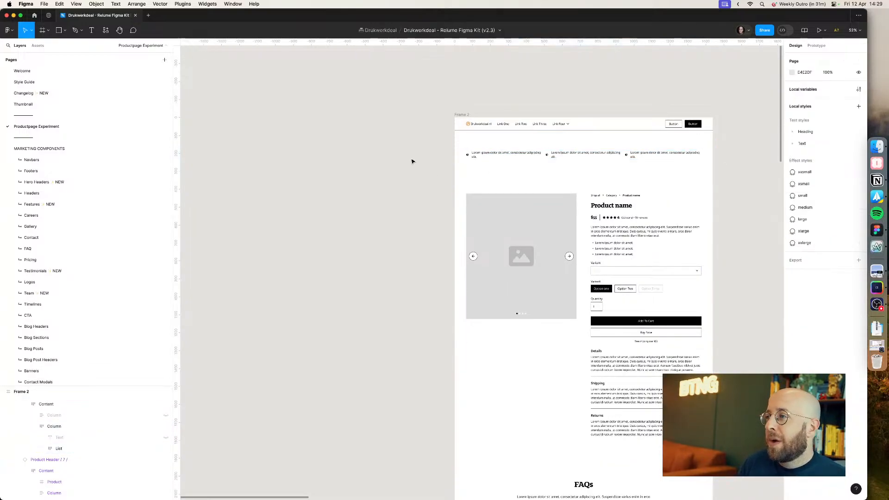
# Step: Set the feature section's vertical padding to 16
pyautogui.scroll(3, 411, 159)
pyautogui.moveTo(411, 158); pyautogui.dragTo(209, 219)
pyautogui.press('super+Tab')
pyautogui.press('super+Tab')
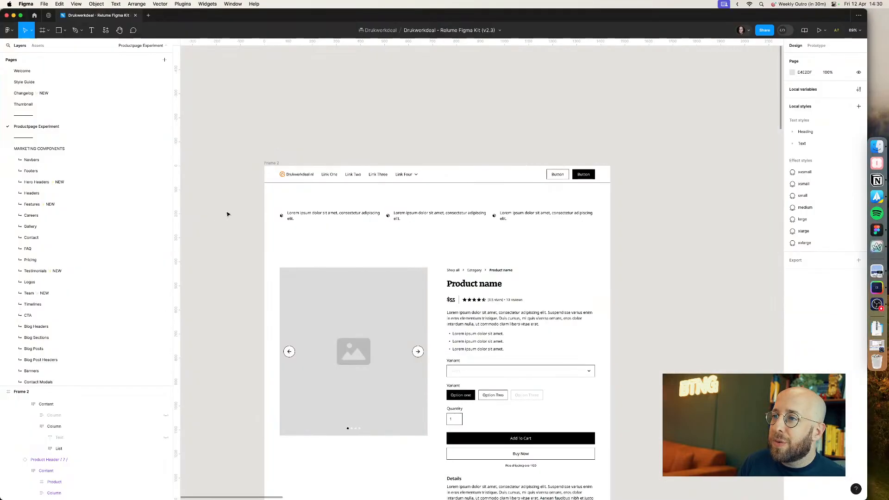
pyautogui.doubleClick(339, 201)
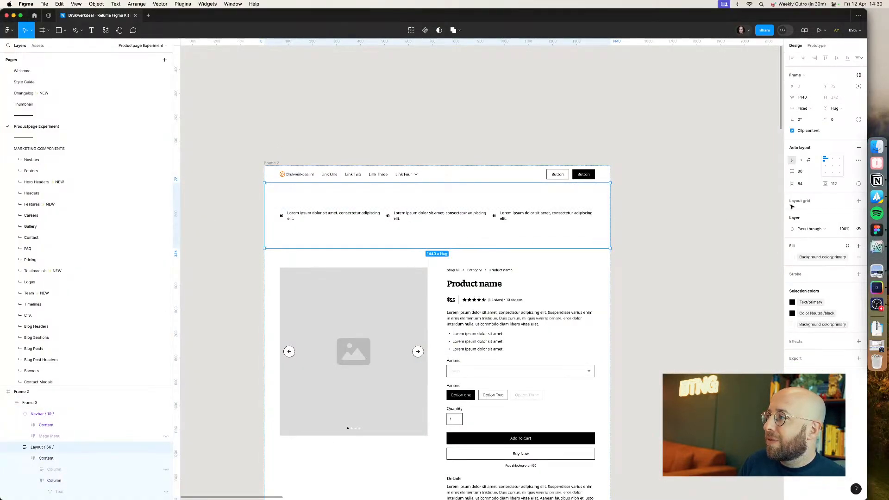
pyautogui.click(831, 184)
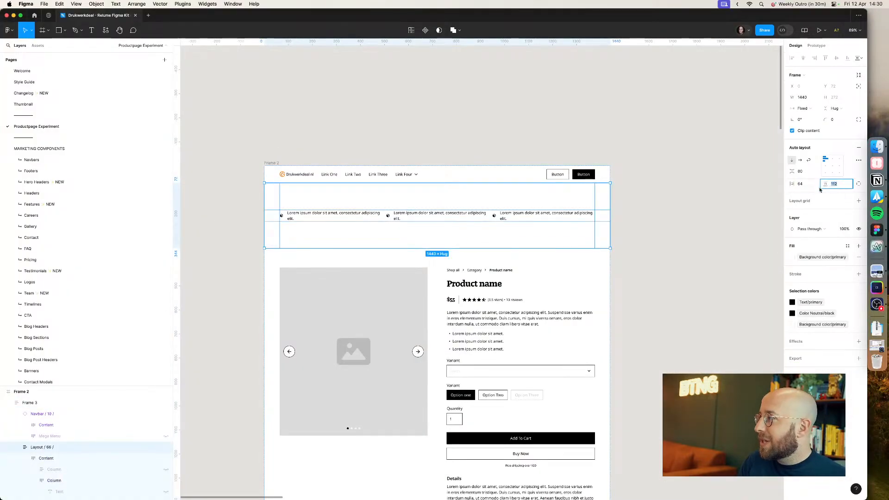
pyautogui.write('16')
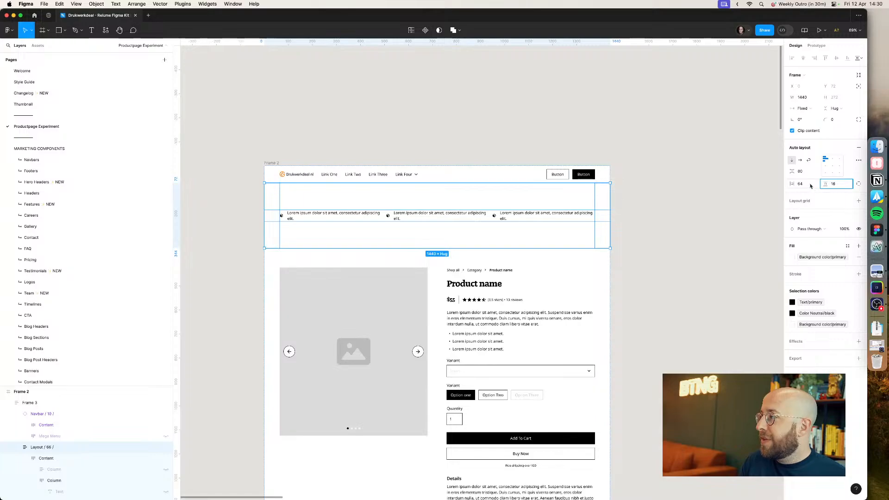
pyautogui.press('Return')
pyautogui.click(692, 191)
pyautogui.press('super+Tab')
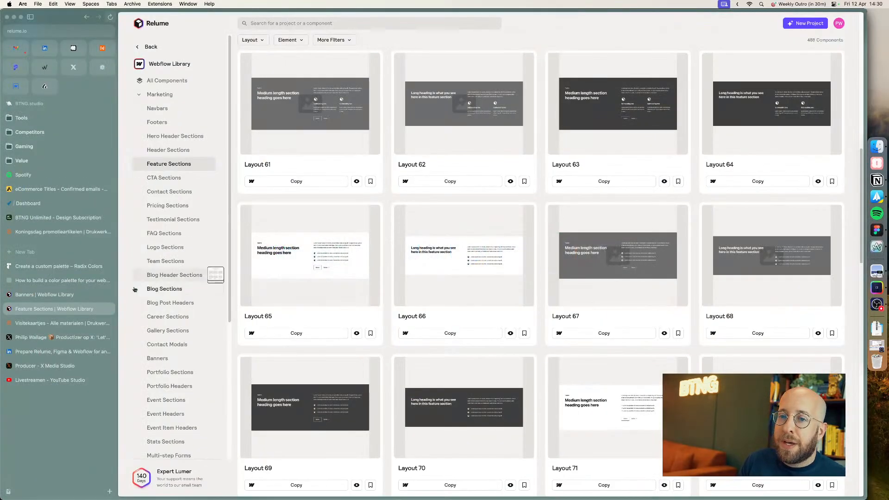
# Step: Switch to the Drukwerkdeal product page in the browser and highlight the "Altijd de beste deal!" USP text
pyautogui.click(61, 323)
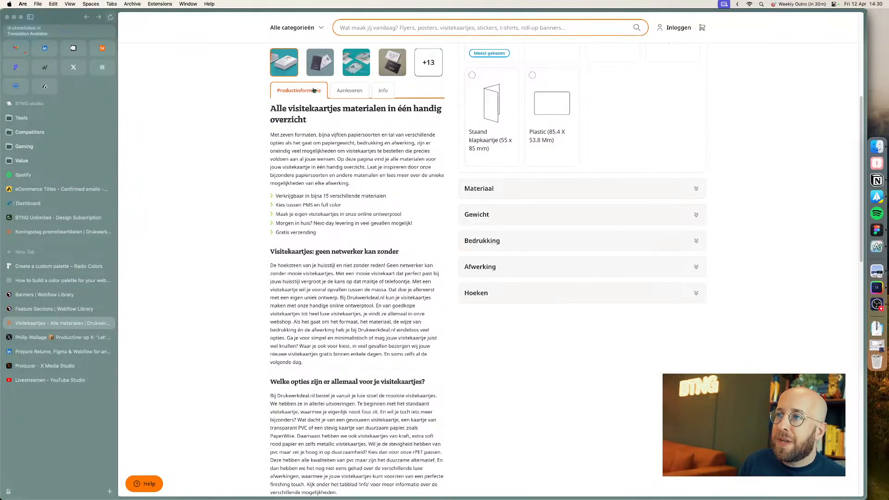
pyautogui.scroll(5, 326, 133)
pyautogui.moveTo(294, 72); pyautogui.dragTo(324, 75)
pyautogui.press('super+c')
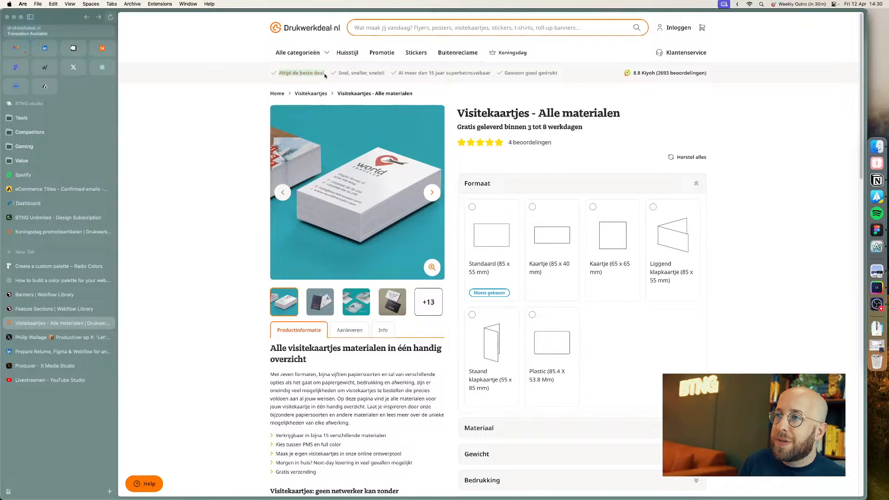
# Step: Paste "Altijd de beste deal" into the first USP item's text in the Figma frame
pyautogui.press('super+Tab')
pyautogui.keyDown('super'); pyautogui.click(325, 188); pyautogui.keyUp('super')
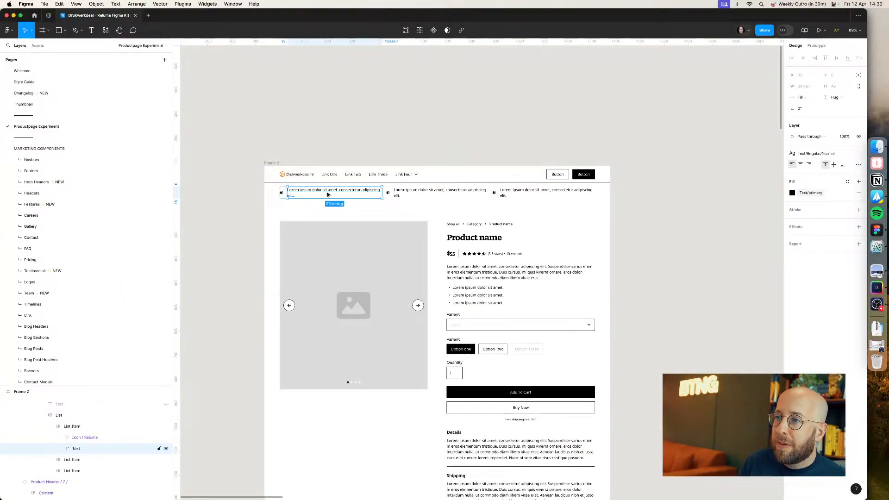
pyautogui.press('Return')
pyautogui.press('super+v')
# Step: Copy "Snel, sneller, snelst!" from the website and set the second USP item's text to it
pyautogui.press('super+Tab')
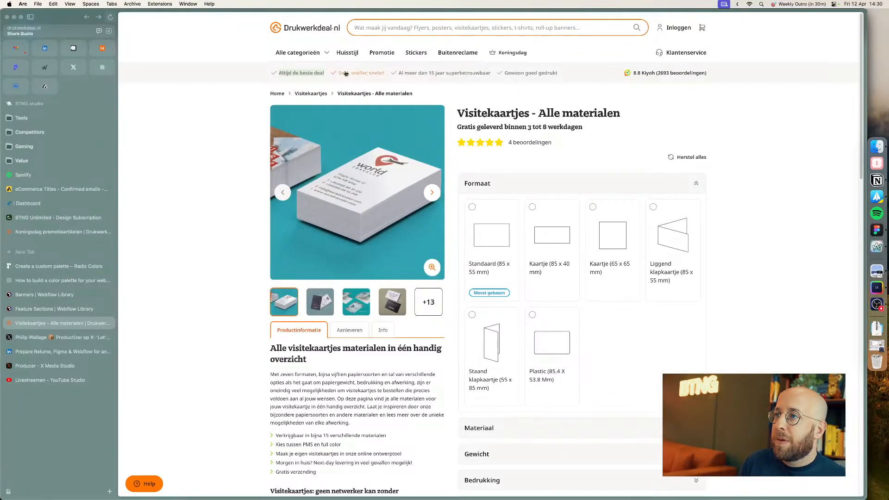
pyautogui.moveTo(389, 89); pyautogui.dragTo(338, 73)
pyautogui.press('super+c')
pyautogui.press('super+Tab')
pyautogui.keyDown('super'); pyautogui.click(430, 195); pyautogui.keyUp('super')
pyautogui.press('Return')
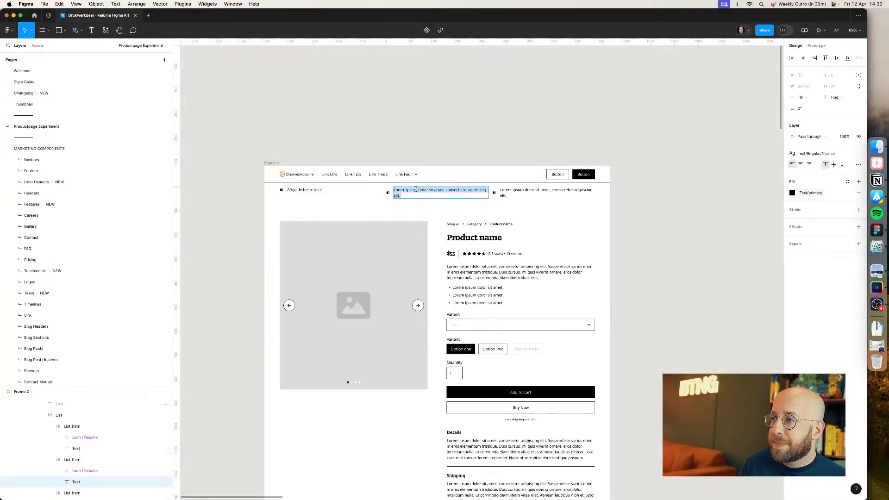
pyautogui.press('super+v')
pyautogui.press('super+z')
pyautogui.press('super+a')
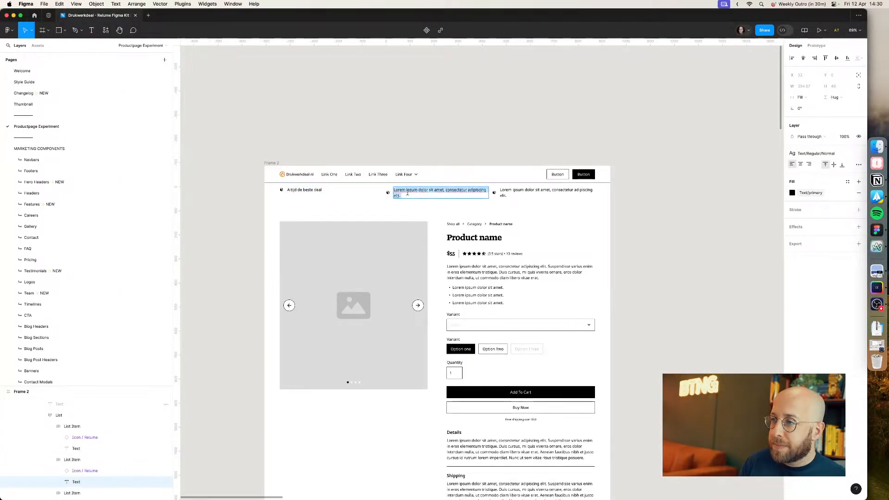
pyautogui.write('Snel, sneller, snelst!')
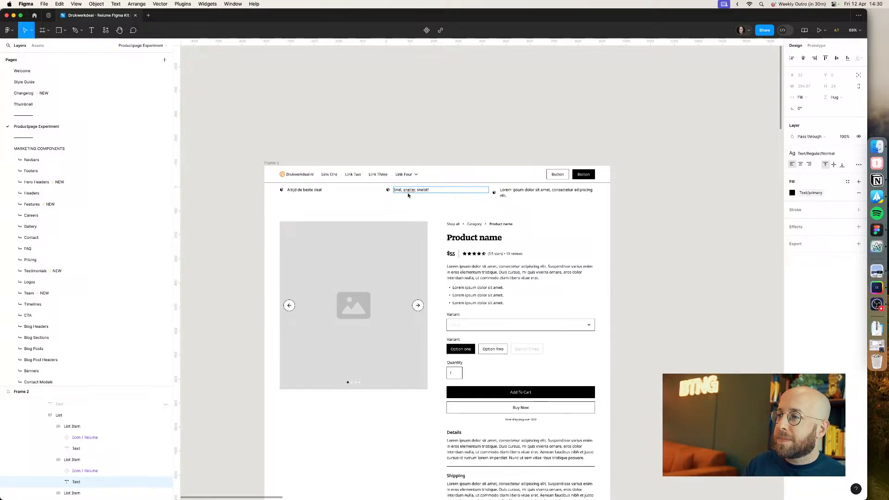
# Step: Set the third USP item's text to "Al meer dan 15 jaar superbetrouwbaar"
pyautogui.press('super+Tab')
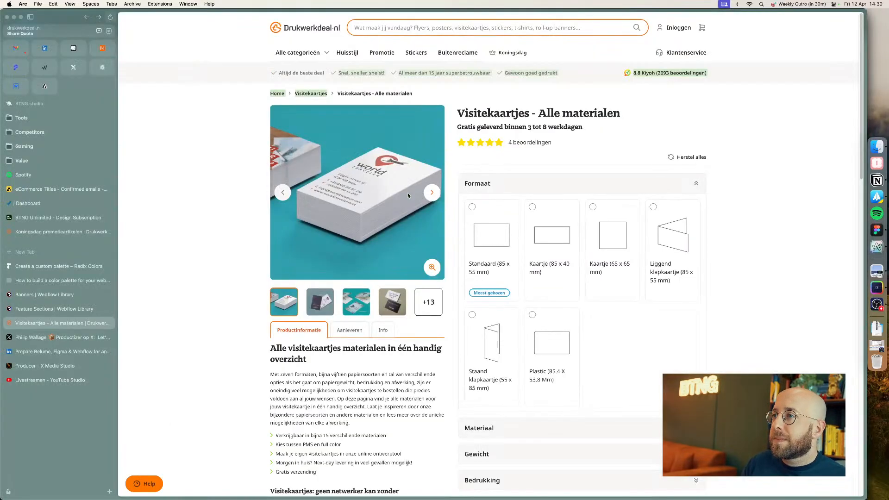
pyautogui.press('super+Tab')
pyautogui.doubleClick(530, 191)
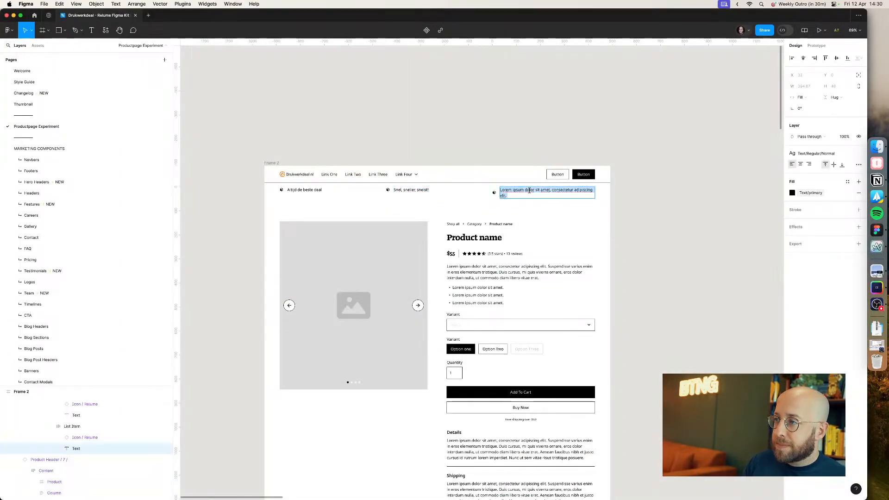
pyautogui.write('Al meer dan 15 jaar')
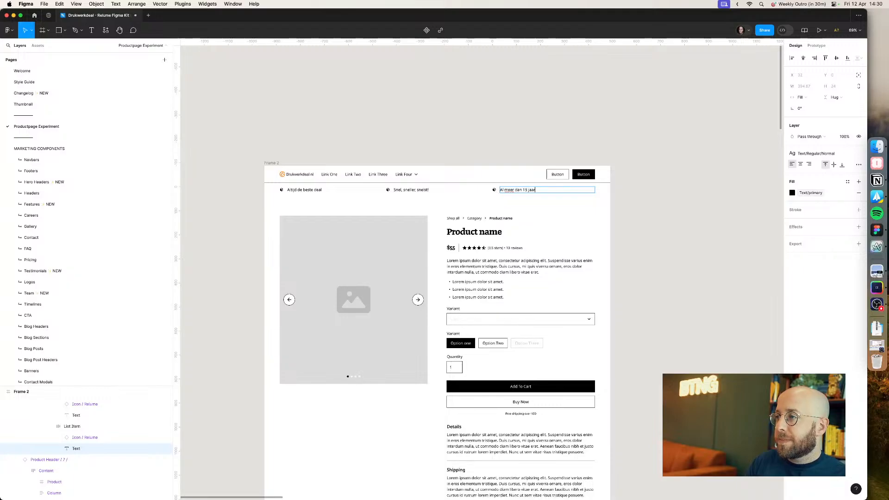
pyautogui.press('super+Tab')
pyautogui.press('super+Tab')
pyautogui.write('s')
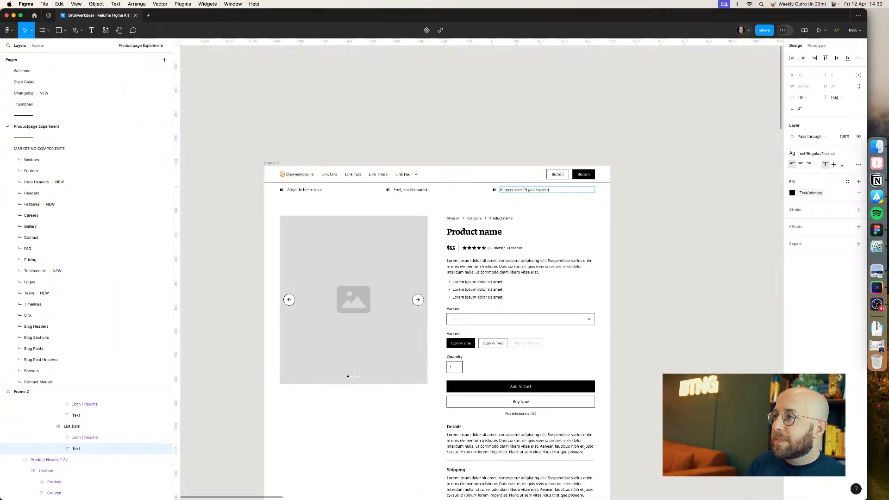
pyautogui.press('Escape')
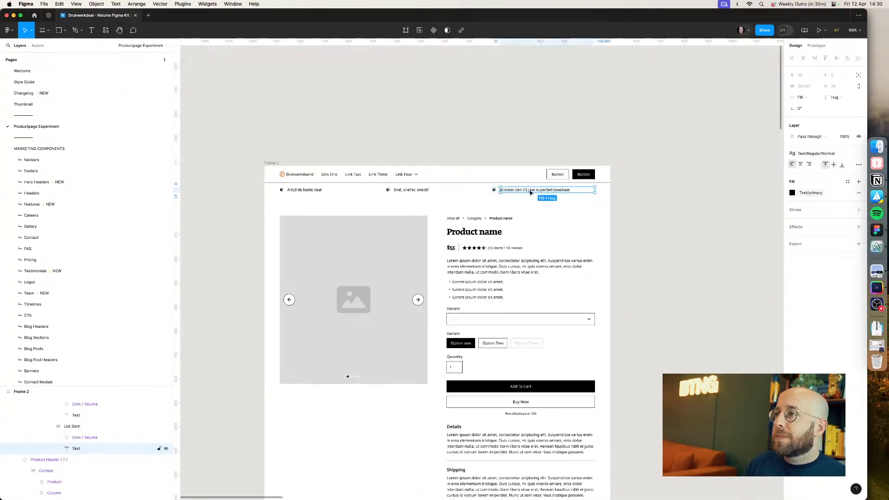
# Step: Duplicate the third USP list item to add a fourth item to the bar
pyautogui.click(631, 200)
pyautogui.tripleClick(537, 194)
pyautogui.click(537, 193)
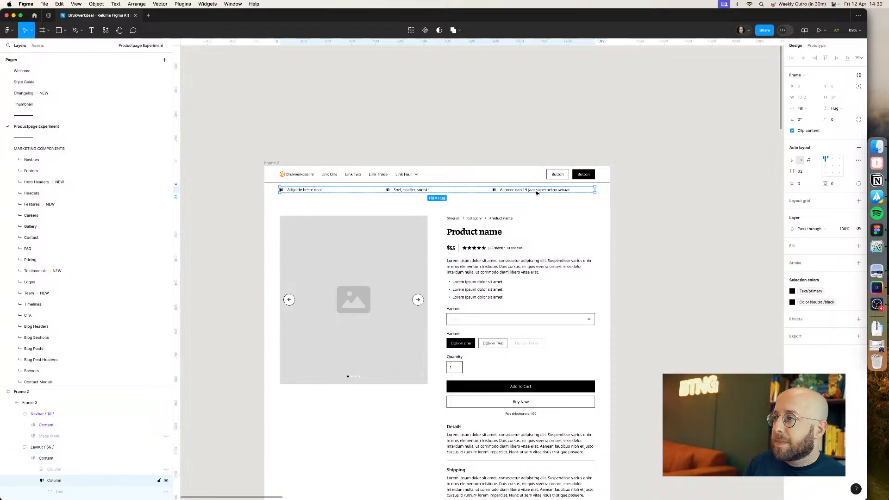
pyautogui.hotkey('ctrl', 'd')
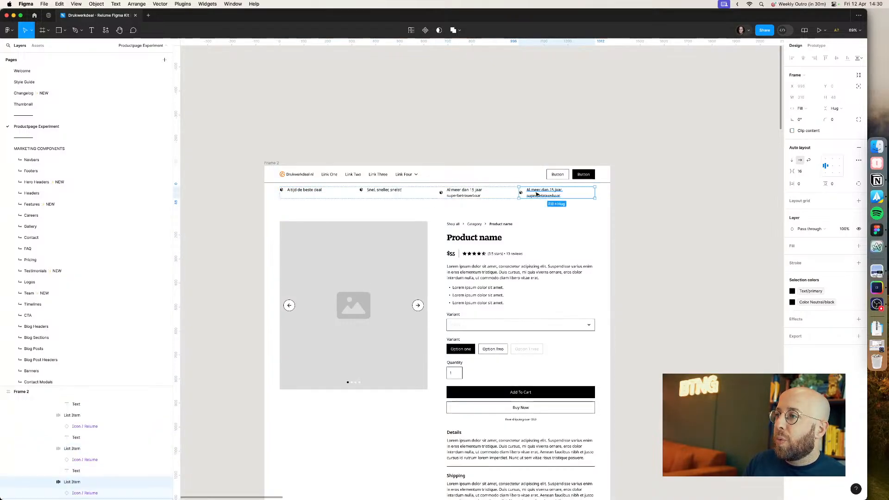
# Step: Set the fourth USP item's text to "Gewoon goed gedrukt!"
pyautogui.press('super+Tab')
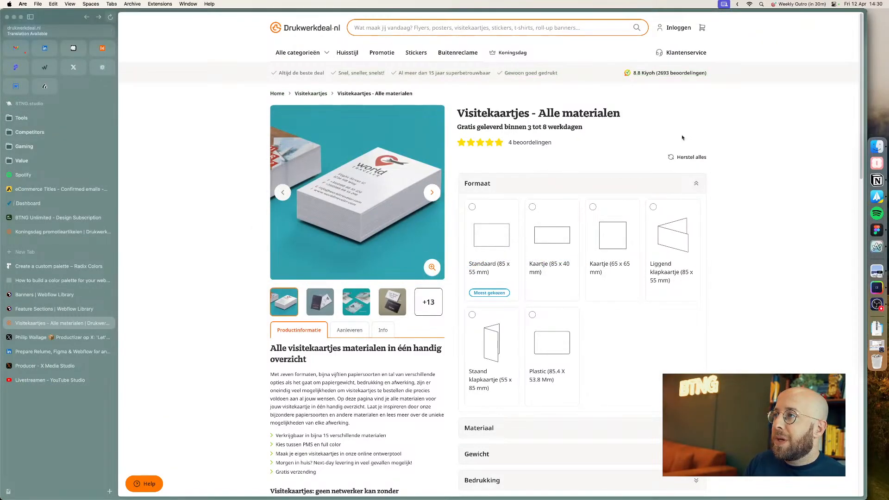
pyautogui.press('super+Tab')
pyautogui.doubleClick(545, 193)
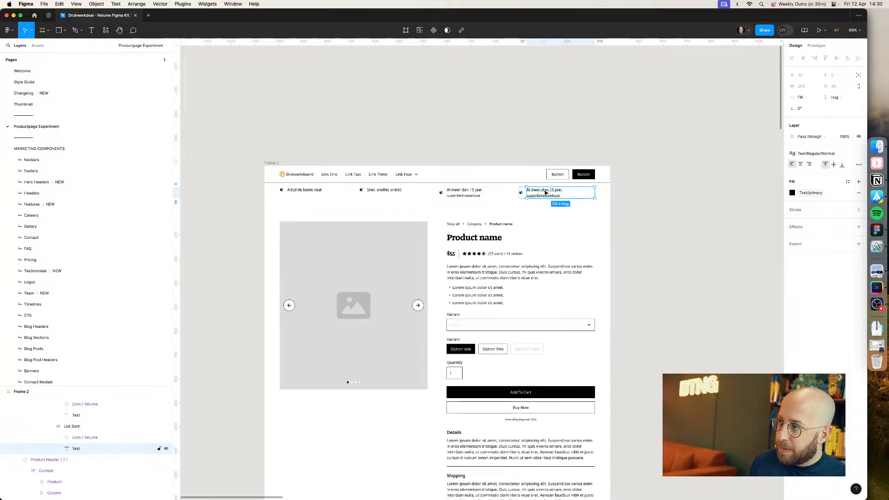
pyautogui.doubleClick(546, 193)
pyautogui.write('Gewoon goed gedrukt!')
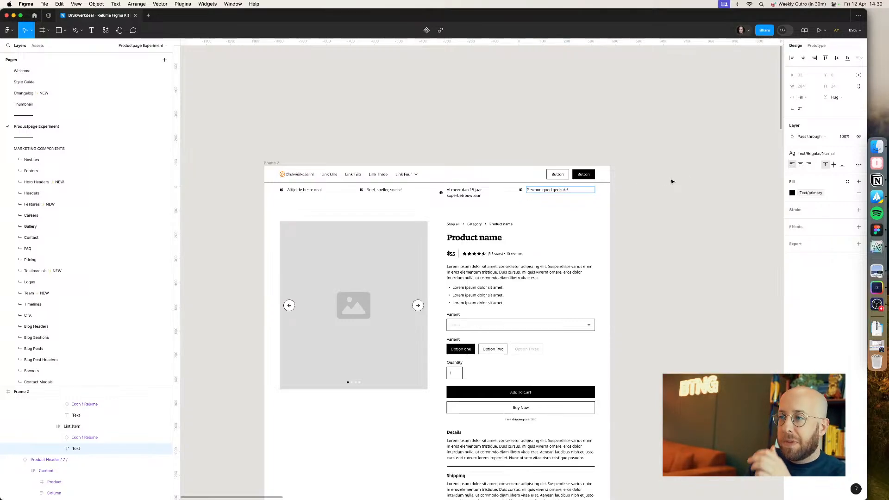
pyautogui.doubleClick(672, 182)
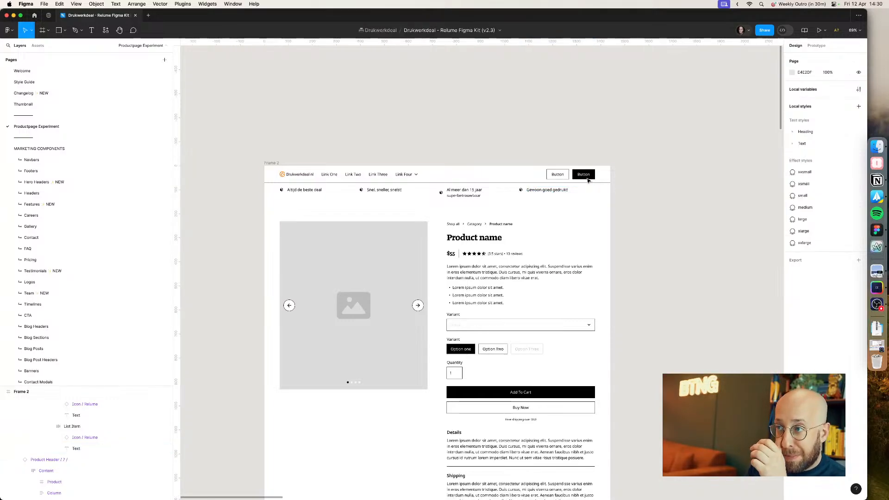
# Step: Remove the pasted hyperlink from the "Altijd de beste deal" text
pyautogui.tripleClick(477, 192)
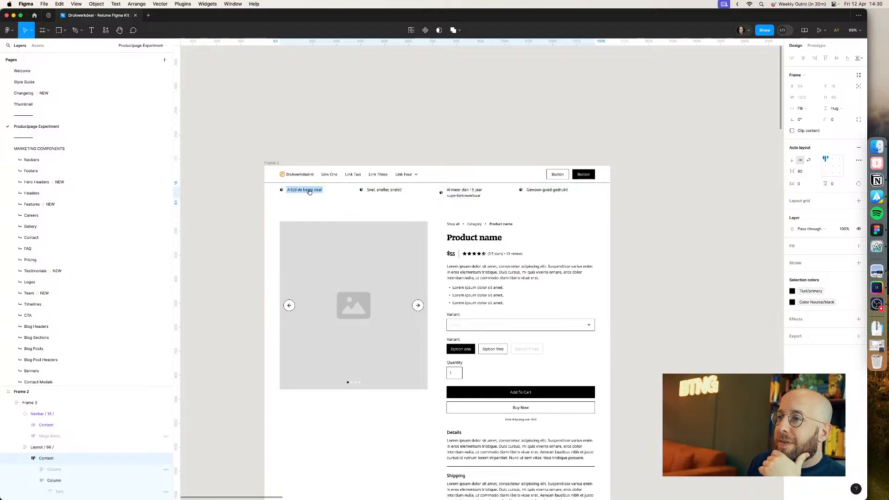
pyautogui.press('super+Tab')
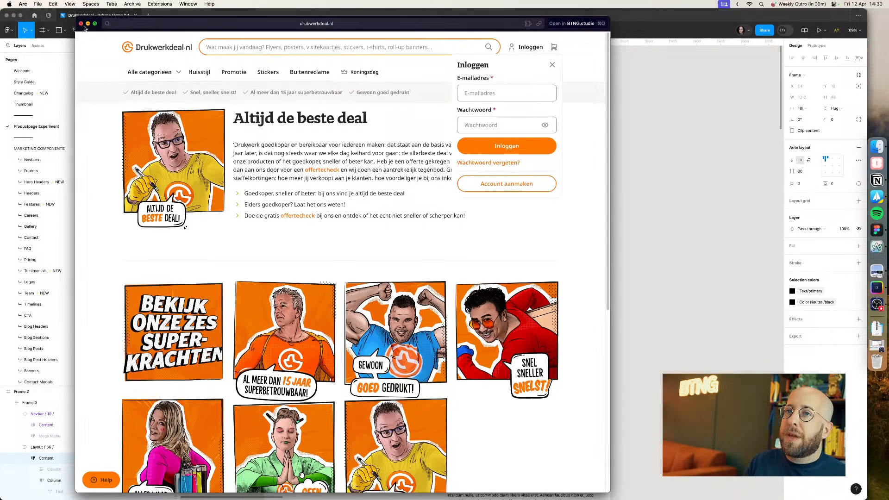
pyautogui.click(81, 24)
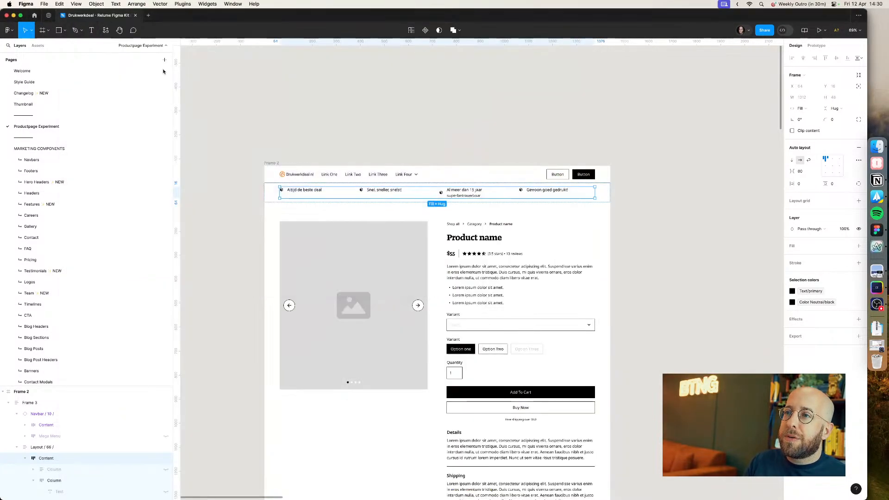
pyautogui.rightClick(318, 193)
pyautogui.click(358, 179)
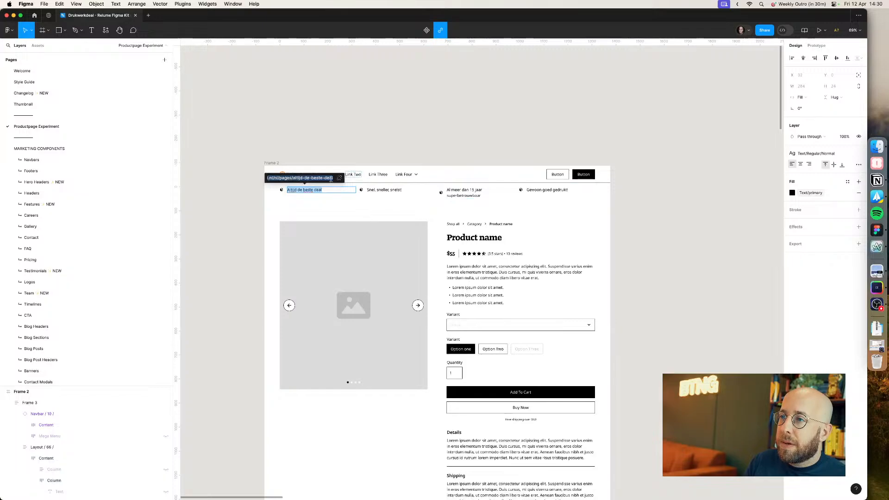
pyautogui.click(340, 178)
pyautogui.click(397, 194)
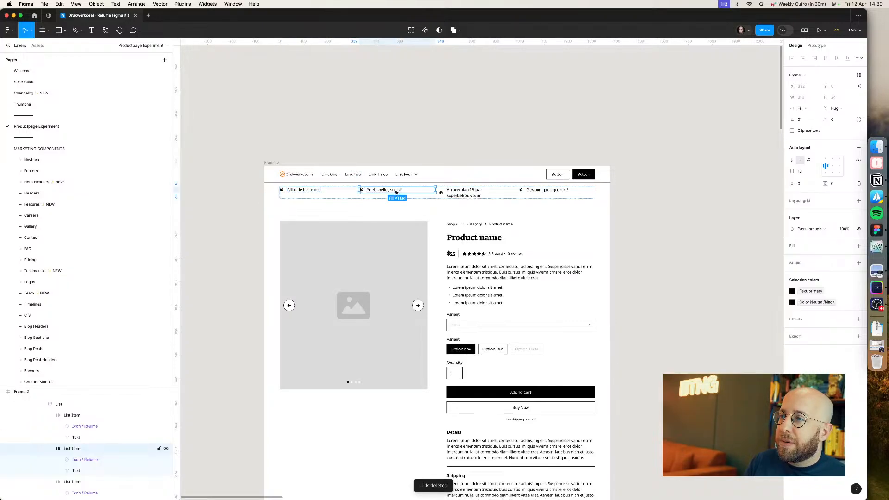
# Step: Set the first USP list item's width to hug its contents
pyautogui.click(316, 190)
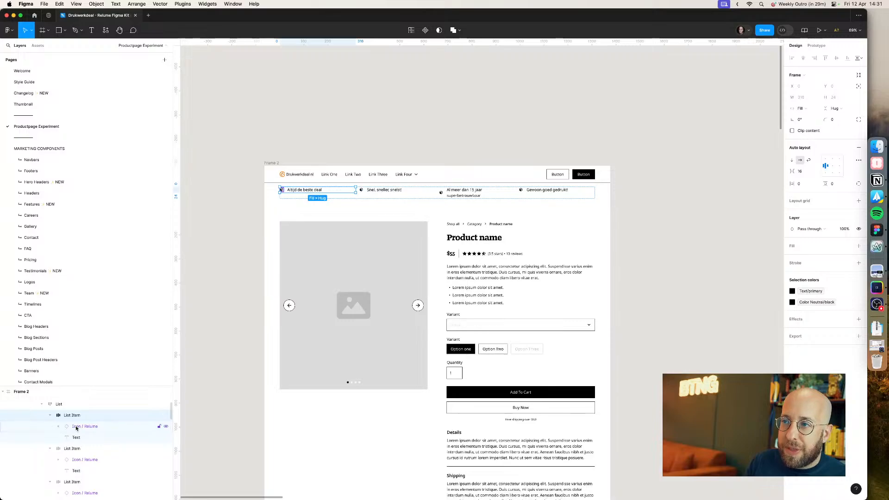
pyautogui.click(50, 415)
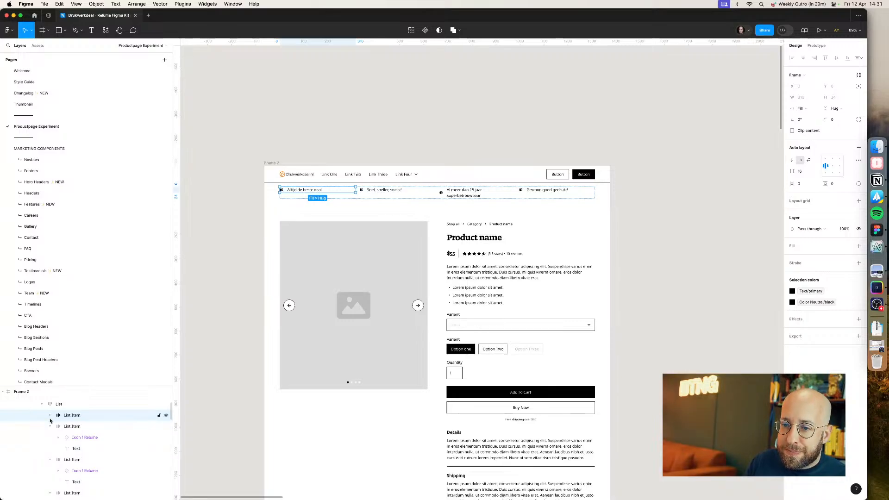
pyautogui.click(50, 427)
pyautogui.click(50, 438)
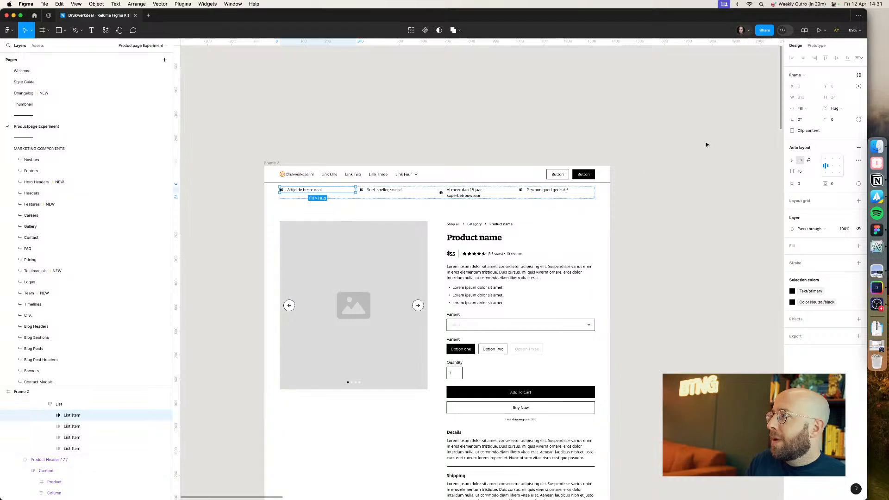
pyautogui.click(802, 109)
pyautogui.click(806, 100)
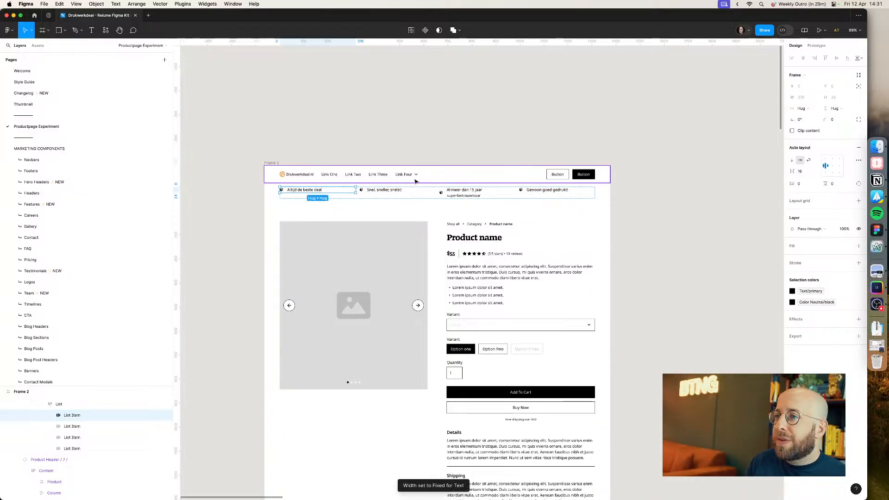
# Step: Set the text layers of all four USP items to hug contents width
pyautogui.click(50, 415)
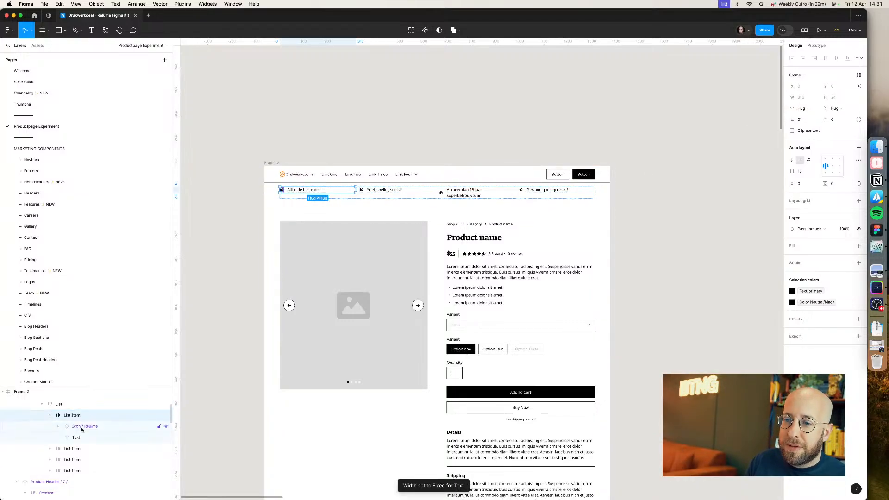
pyautogui.click(80, 426)
pyautogui.click(80, 437)
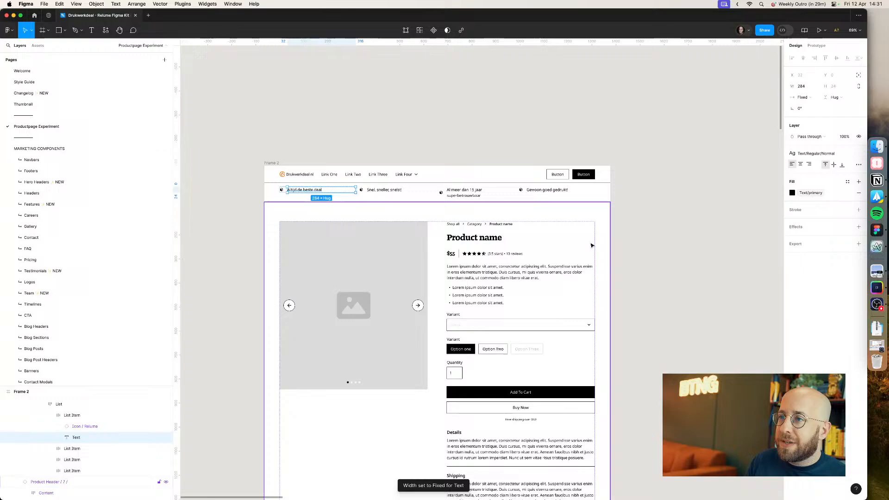
pyautogui.click(802, 97)
pyautogui.click(808, 104)
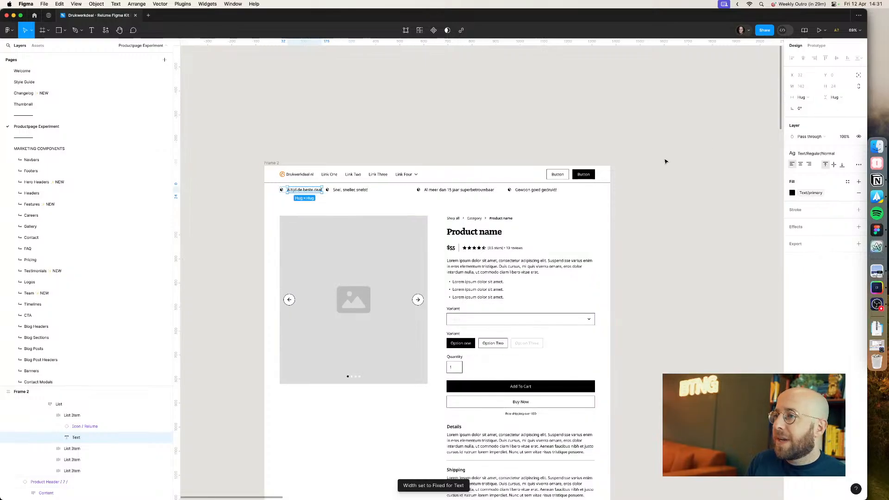
pyautogui.click(351, 190)
pyautogui.click(801, 97)
pyautogui.click(809, 90)
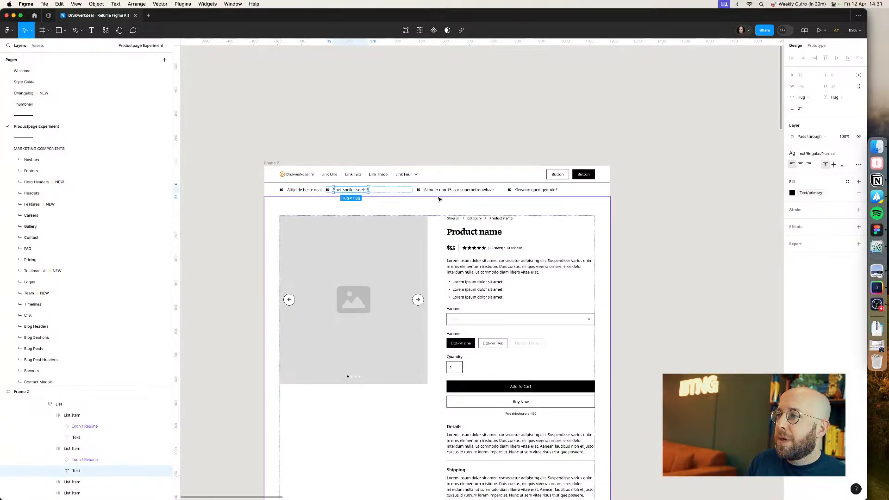
pyautogui.keyDown('super'); pyautogui.click(459, 190); pyautogui.keyUp('super')
pyautogui.keyDown('shift'); pyautogui.keyDown('super'); pyautogui.click(536, 190); pyautogui.keyUp('super'); pyautogui.keyUp('shift')
pyautogui.click(801, 98)
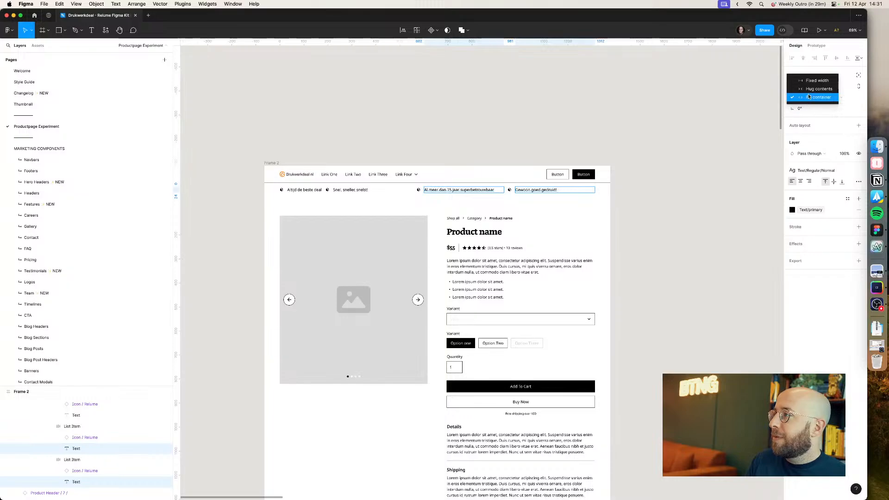
pyautogui.click(811, 90)
pyautogui.click(685, 134)
# Step: Set the third and fourth USP list items' width to hug contents
pyautogui.doubleClick(529, 190)
pyautogui.doubleClick(528, 190)
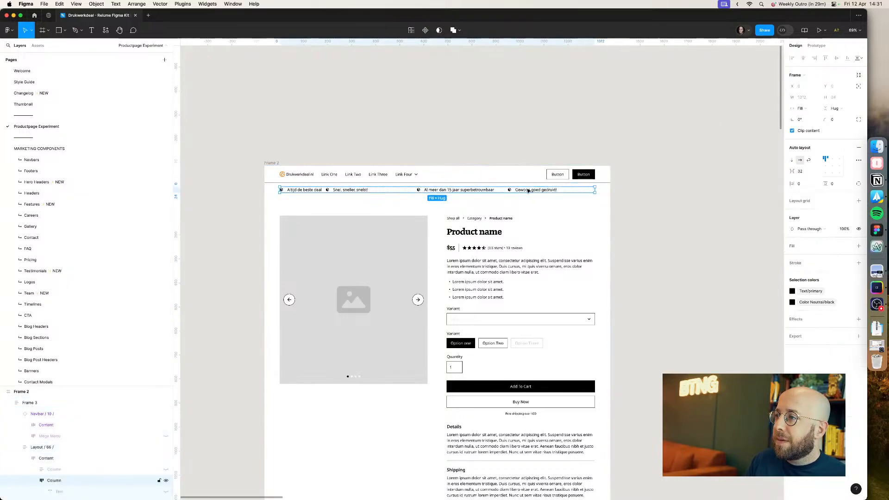
pyautogui.click(522, 191)
pyautogui.keyDown('shift'); pyautogui.click(457, 193); pyautogui.keyUp('shift')
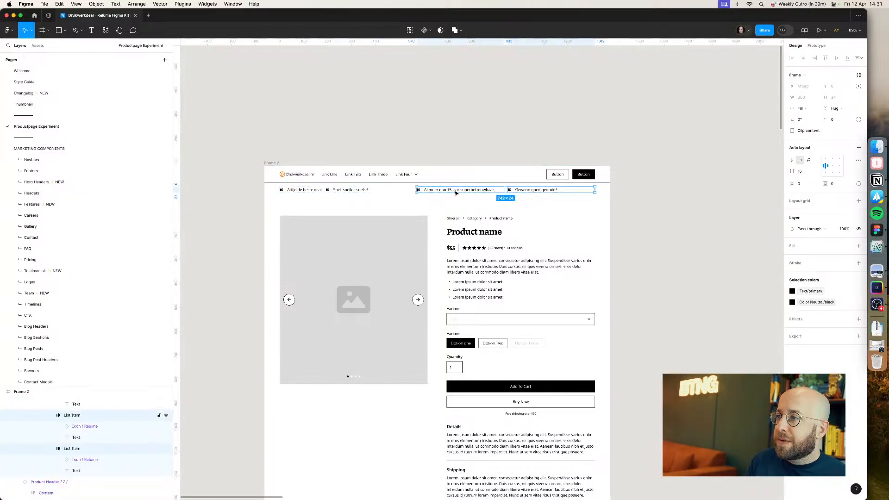
pyautogui.click(801, 110)
pyautogui.click(811, 100)
pyautogui.click(677, 185)
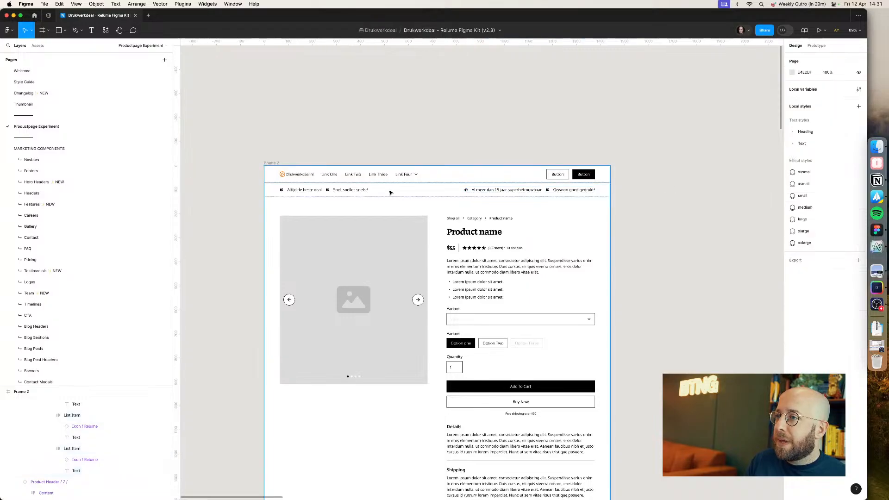
# Step: Set the second USP list item's width to hug contents
pyautogui.doubleClick(367, 189)
pyautogui.doubleClick(366, 190)
pyautogui.doubleClick(366, 190)
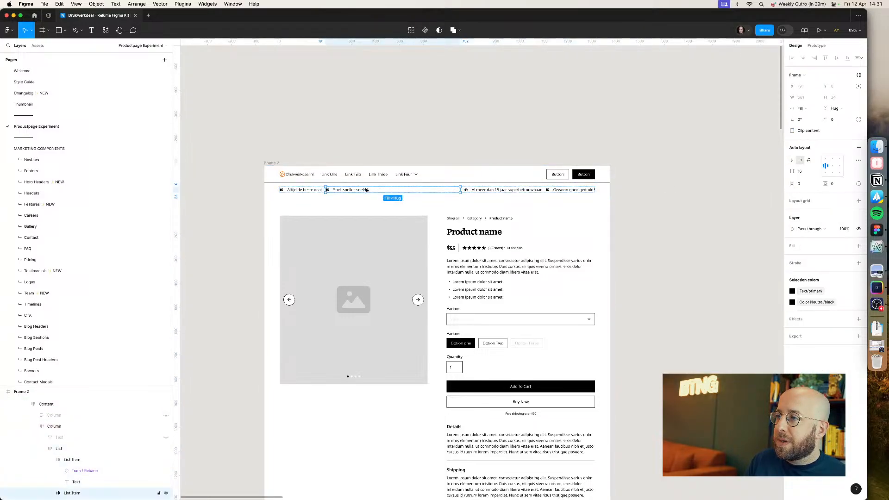
pyautogui.click(793, 110)
pyautogui.click(811, 100)
pyautogui.click(708, 182)
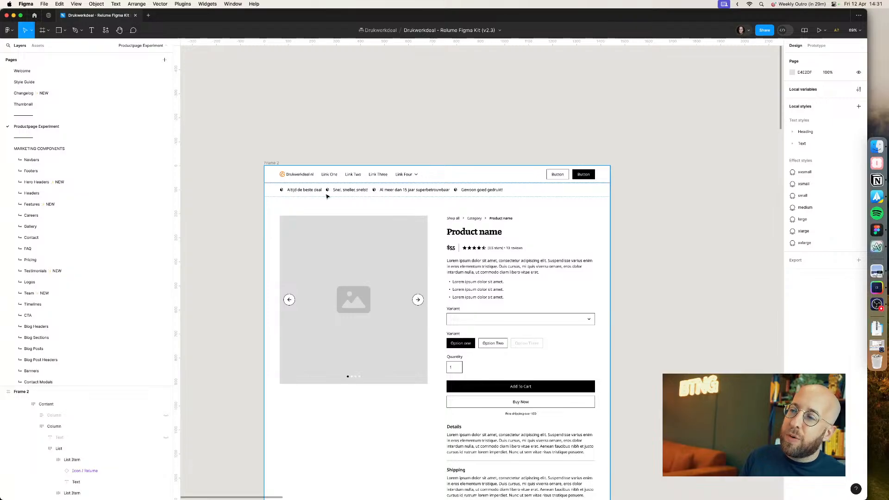
# Step: Duplicate the last USP list item after checking the live site, and set the copy's width to fill the container
pyautogui.doubleClick(481, 191)
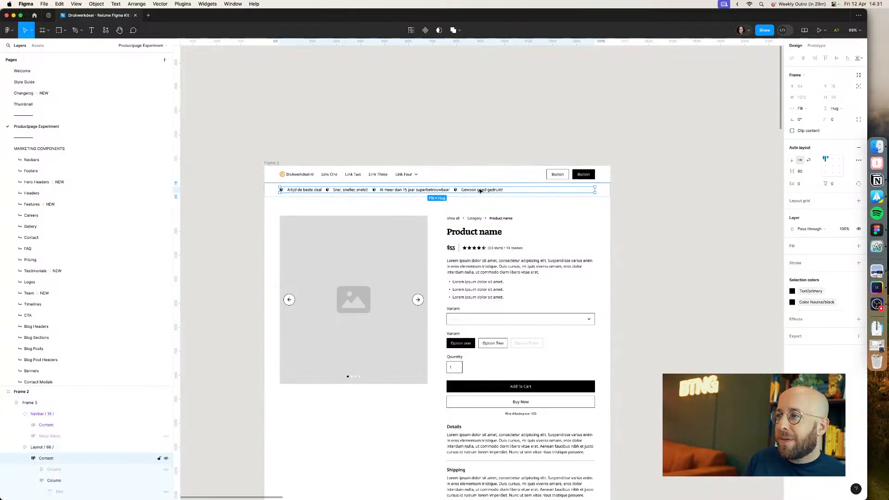
pyautogui.doubleClick(481, 191)
pyautogui.doubleClick(480, 191)
pyautogui.press('super+Tab')
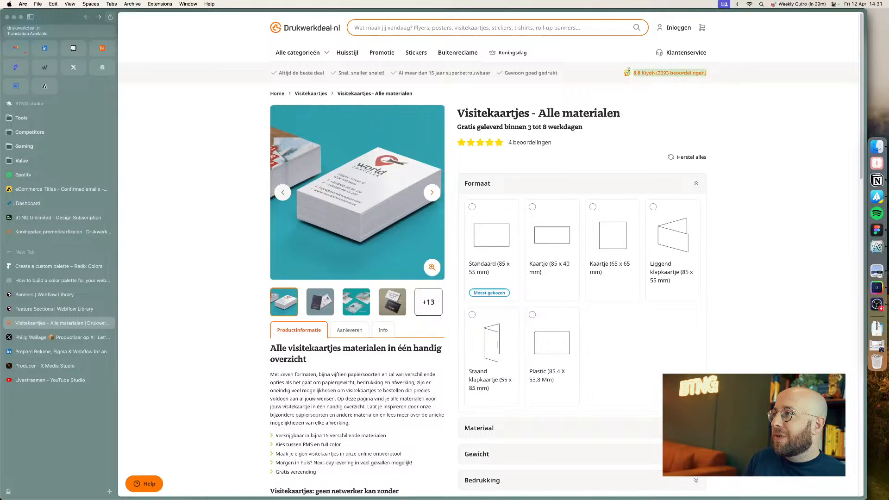
pyautogui.press('super+Tab')
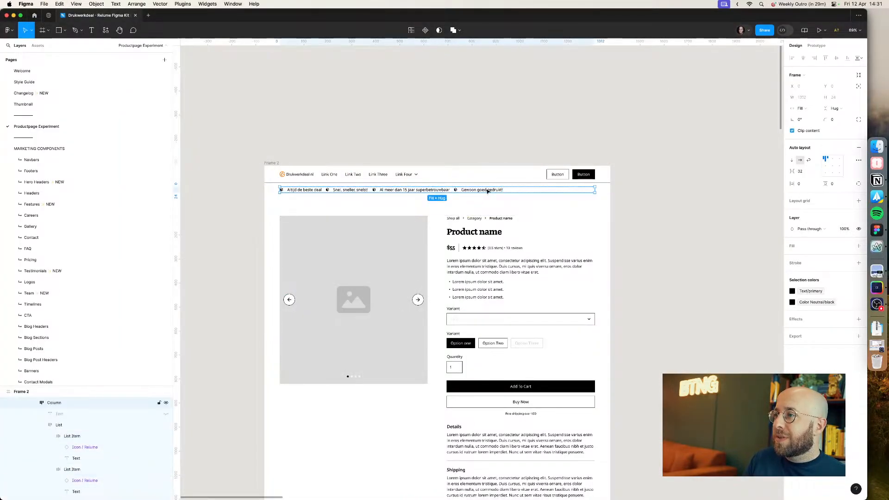
pyautogui.click(497, 191)
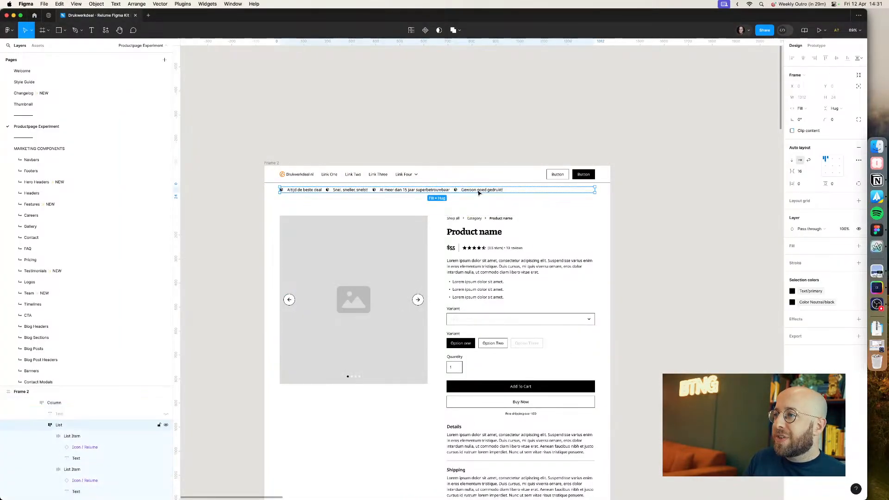
pyautogui.press('Escape')
pyautogui.press('super+d')
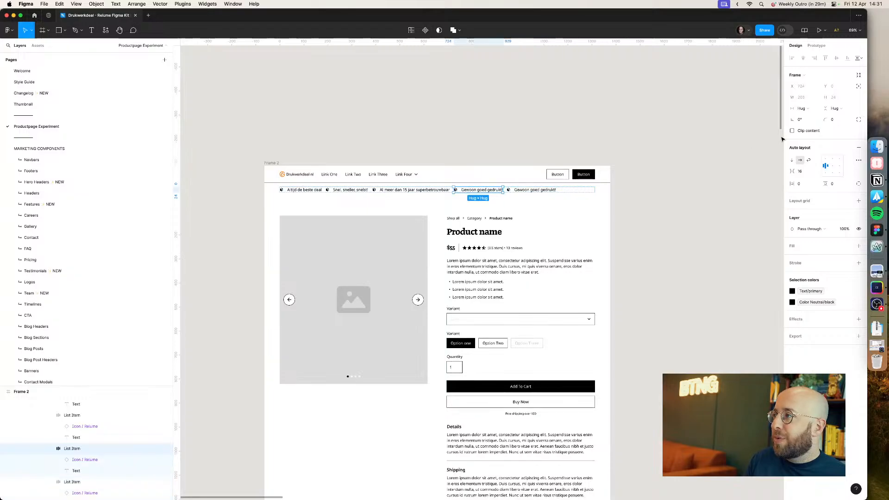
pyautogui.click(803, 109)
pyautogui.click(806, 117)
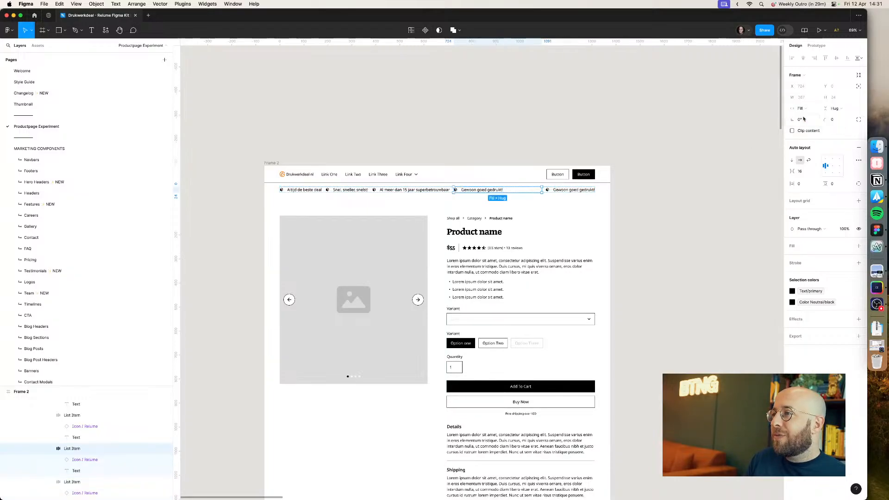
pyautogui.click(685, 176)
# Step: Paste the Kiyoh rating text "8.8 Kiyoh (2693 beoordelingen)" from the live site into the duplicated USP item
pyautogui.press('super+Tab')
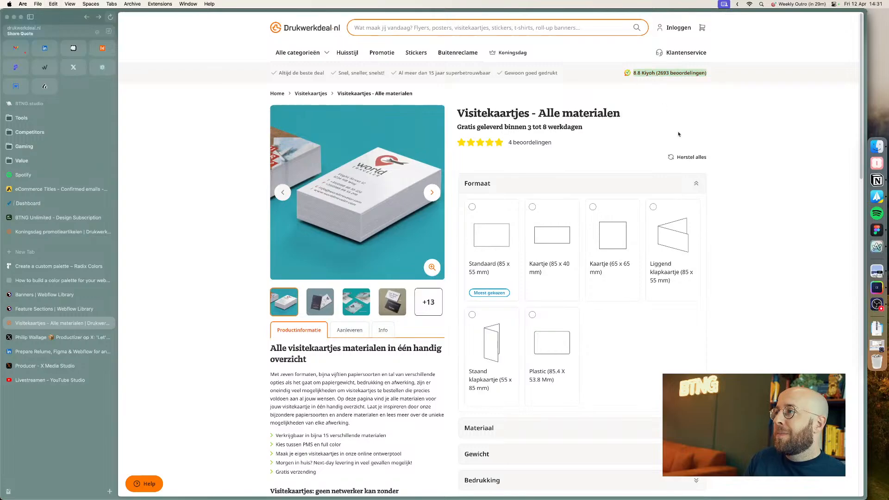
pyautogui.press('super+Tab')
pyautogui.doubleClick(588, 192)
pyautogui.write('8.8 Kiyoh (2693 beoordelingen)')
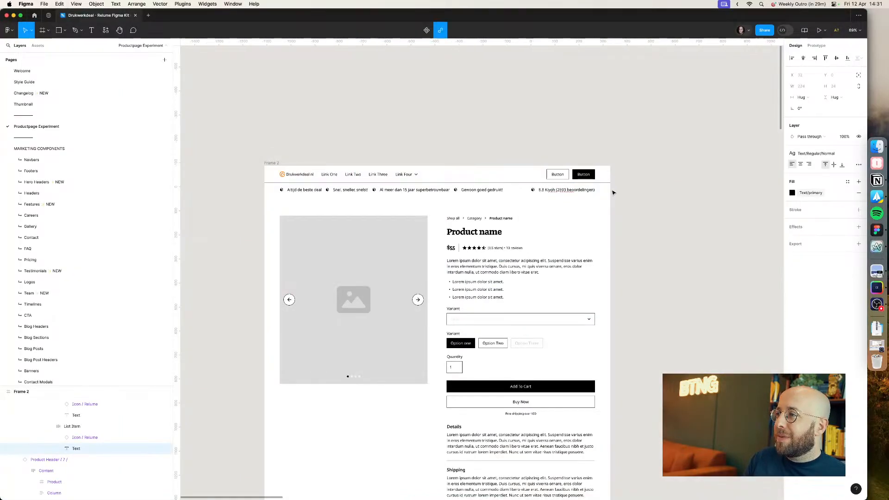
pyautogui.click(627, 189)
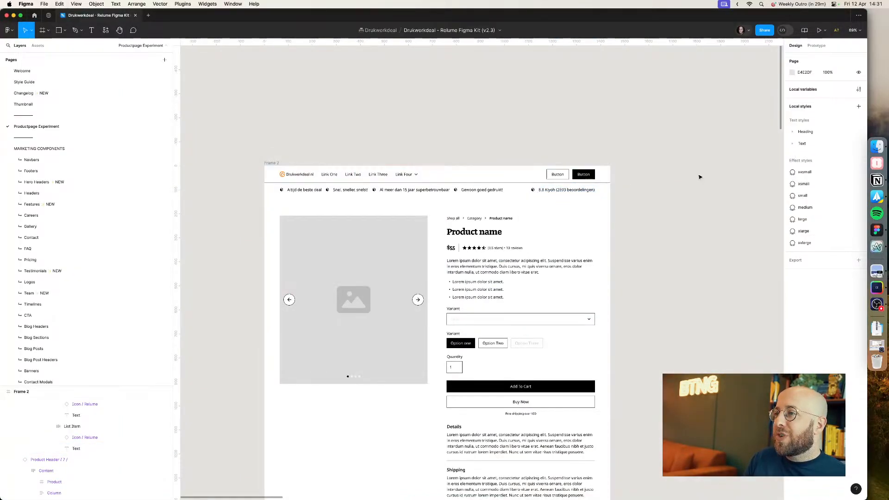
# Step: Remove the hyperlink from the pasted Kiyoh rating text
pyautogui.click(585, 191)
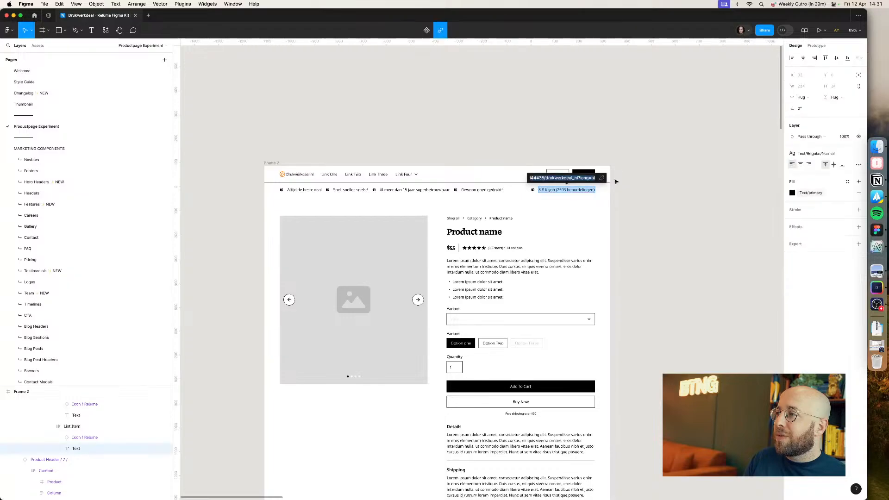
pyautogui.click(602, 180)
pyautogui.click(651, 182)
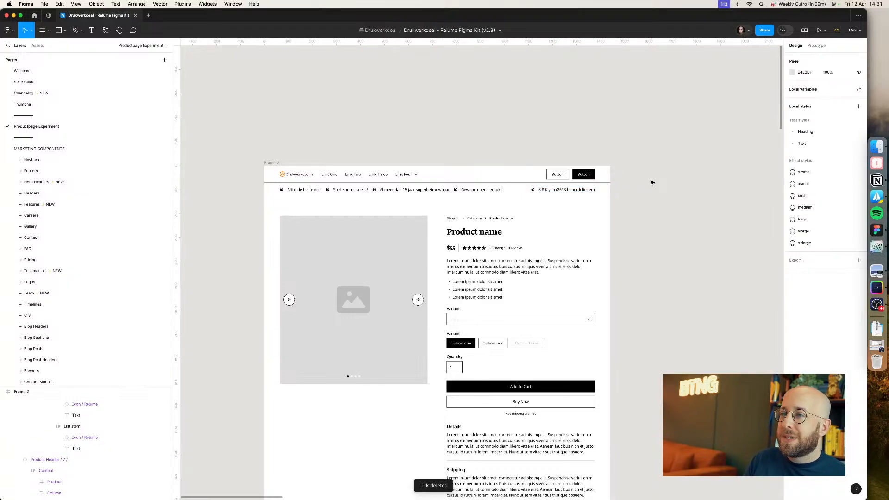
# Step: Capture a screenshot of the live site's header and USP bar and paste it beside the frame for reference
pyautogui.press('super+Tab')
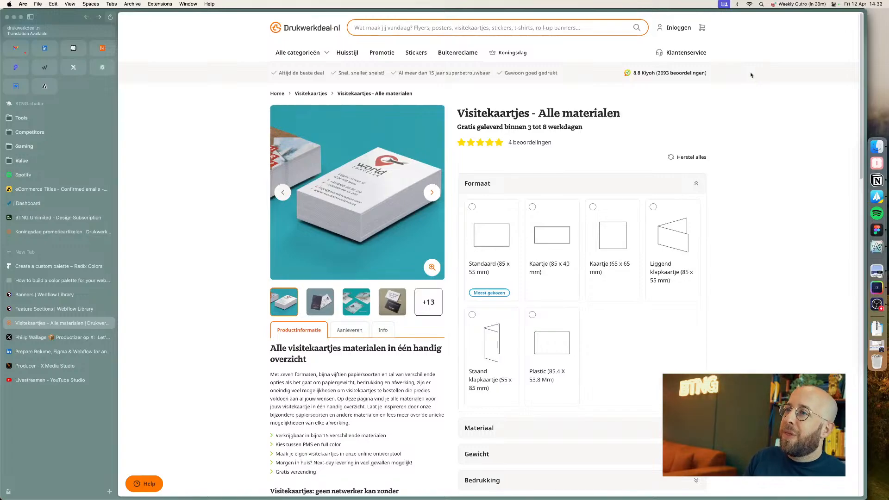
pyautogui.press('super+ctrl+shift+4')
pyautogui.moveTo(766, 29); pyautogui.dragTo(516, 104)
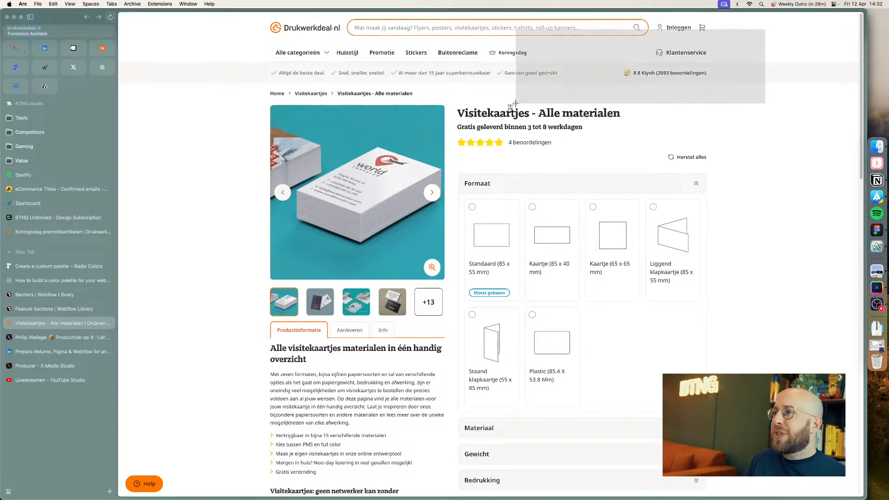
pyautogui.press('super+Tab')
pyautogui.press('super+v')
pyautogui.moveTo(434, 239); pyautogui.dragTo(599, 190)
pyautogui.click(600, 190)
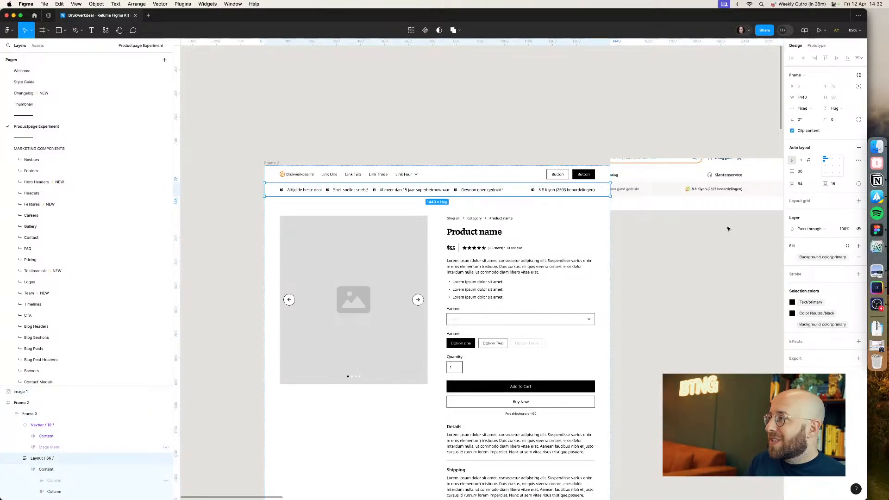
# Step: Set the USP bar section's fill to the Background color/secondary variable
pyautogui.scroll(3, 720, 249)
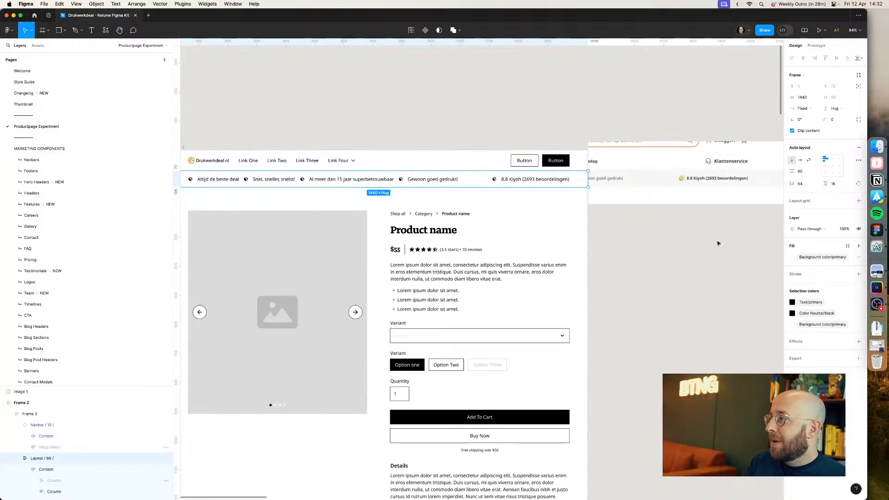
pyautogui.click(808, 257)
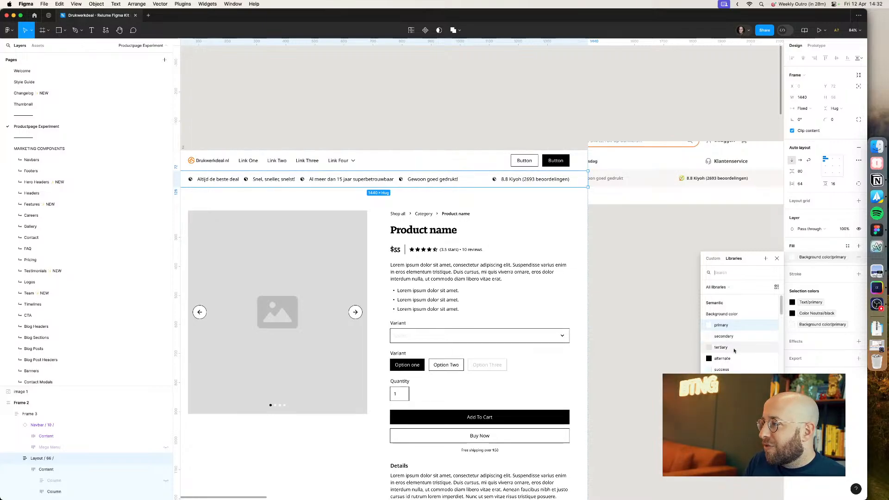
pyautogui.click(725, 337)
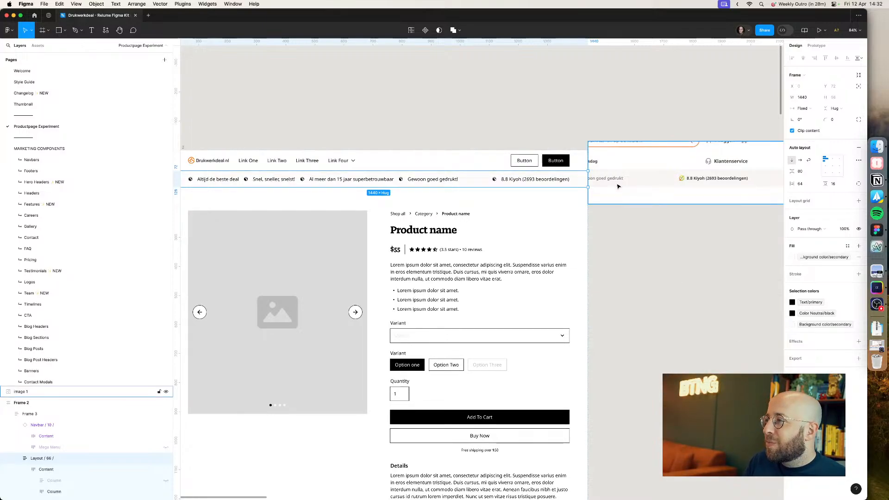
# Step: Try the tertiary background color on the USP bar section's fill and undo it
pyautogui.click(623, 220)
pyautogui.scroll(5, 621, 220)
pyautogui.scroll(2, 616, 248)
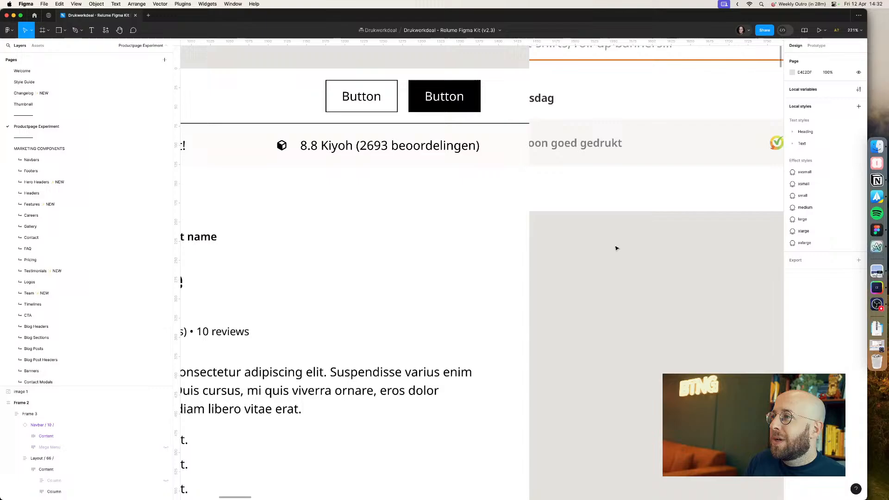
pyautogui.click(502, 155)
pyautogui.click(793, 257)
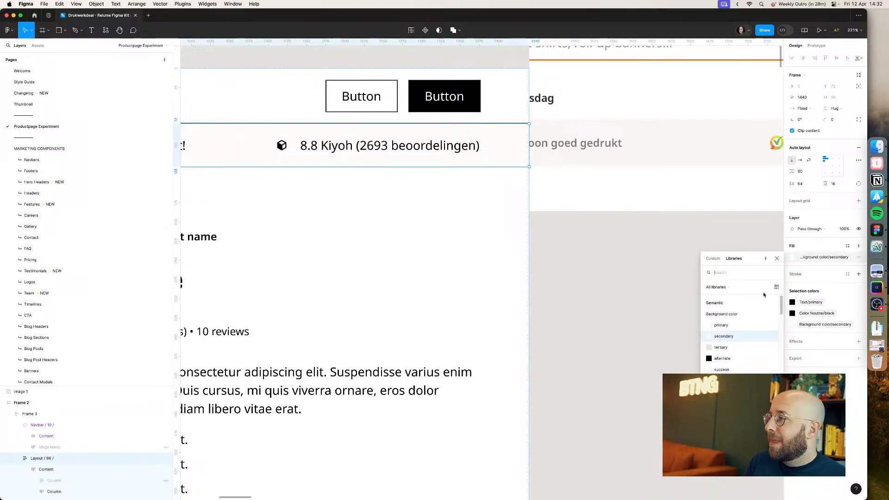
pyautogui.click(740, 348)
pyautogui.press('cmd+z')
pyautogui.click(653, 290)
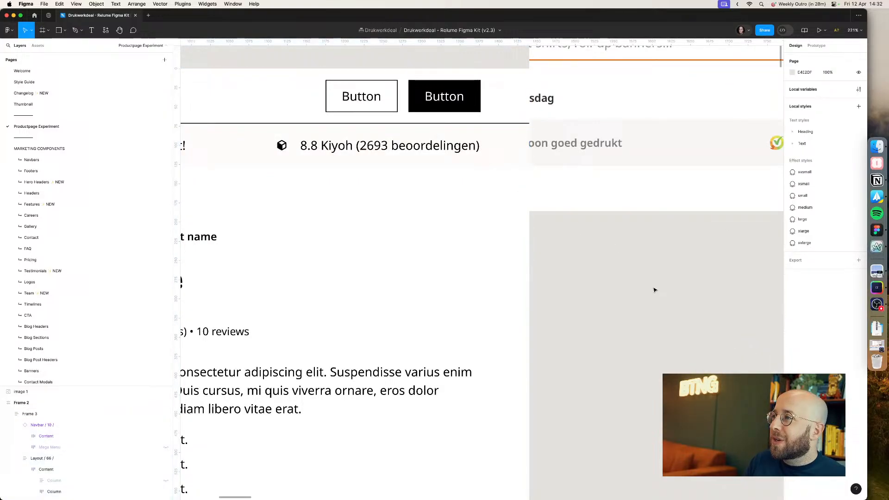
# Step: In the local variables, set the semantic Background color secondary variable to Color Neutral/neutral100
pyautogui.click(498, 146)
pyautogui.click(718, 288)
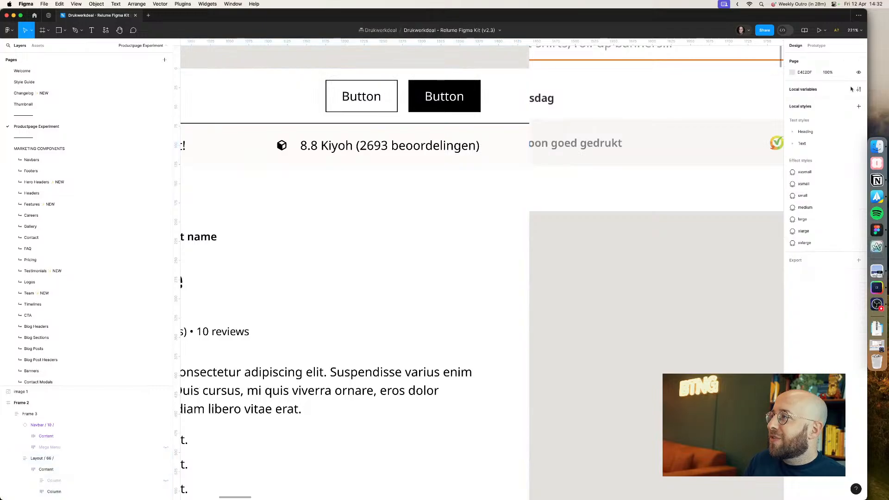
pyautogui.click(859, 90)
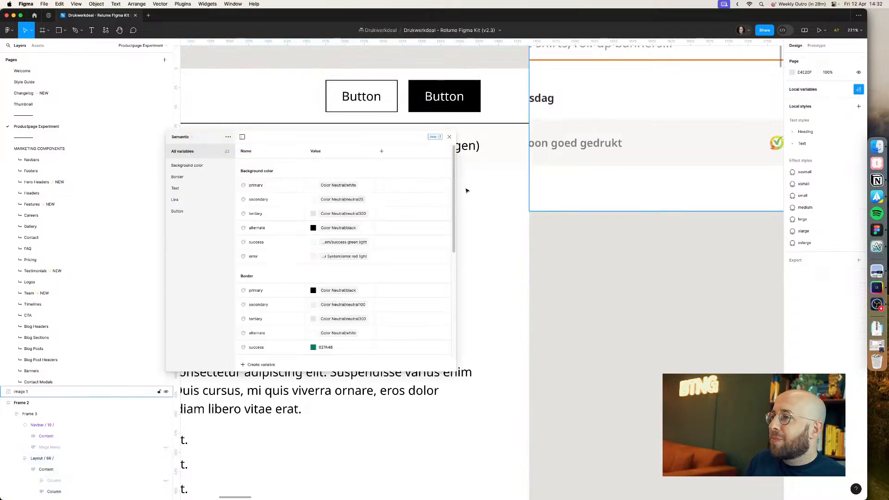
pyautogui.click(188, 166)
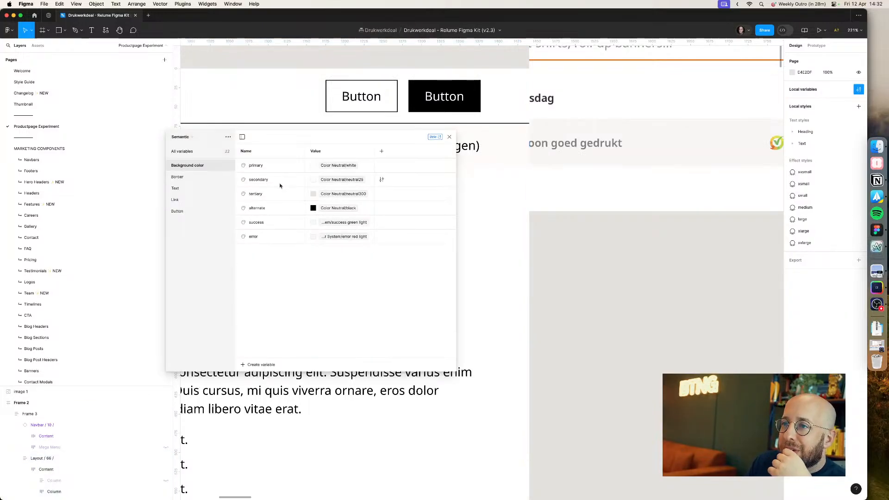
pyautogui.click(337, 181)
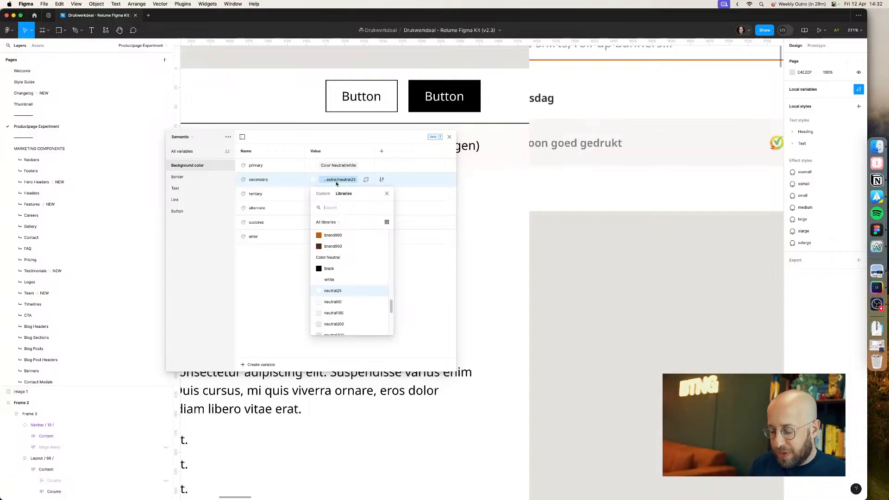
pyautogui.write('brand')
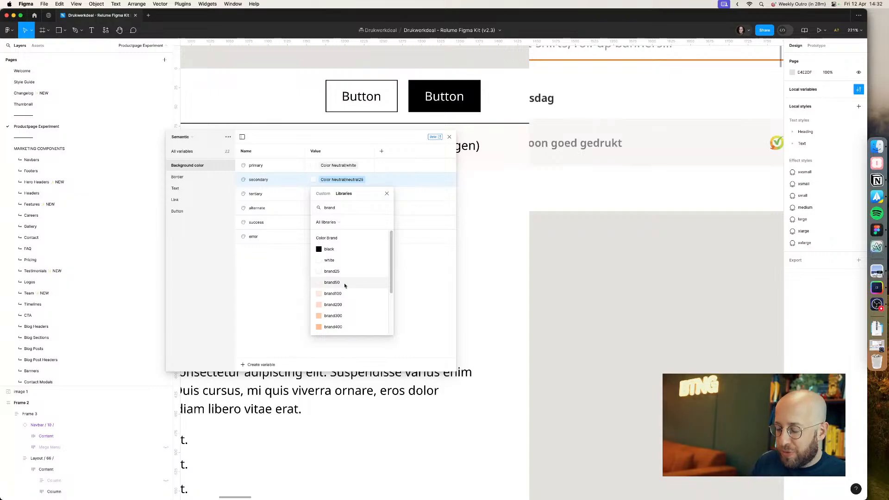
pyautogui.press('BackSpace')
pyautogui.press('BackSpace')
pyautogui.press('BackSpace')
pyautogui.press('BackSpace')
pyautogui.press('BackSpace')
pyautogui.write('neutral')
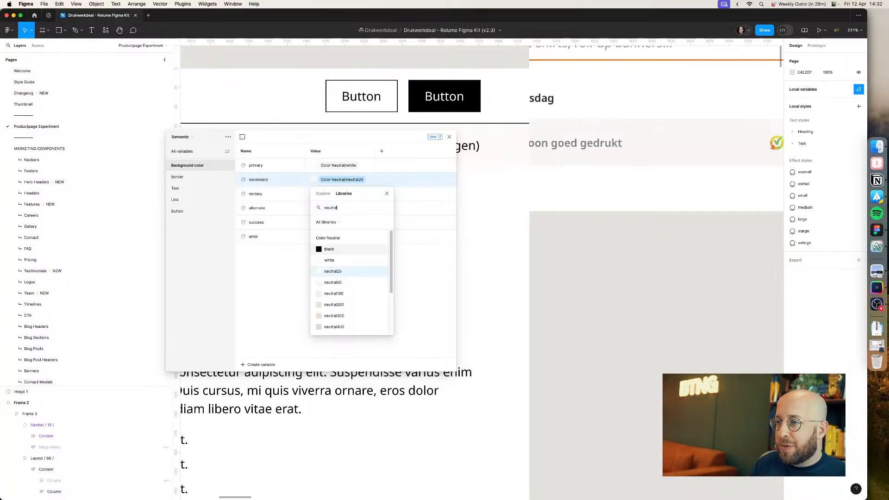
pyautogui.click(338, 294)
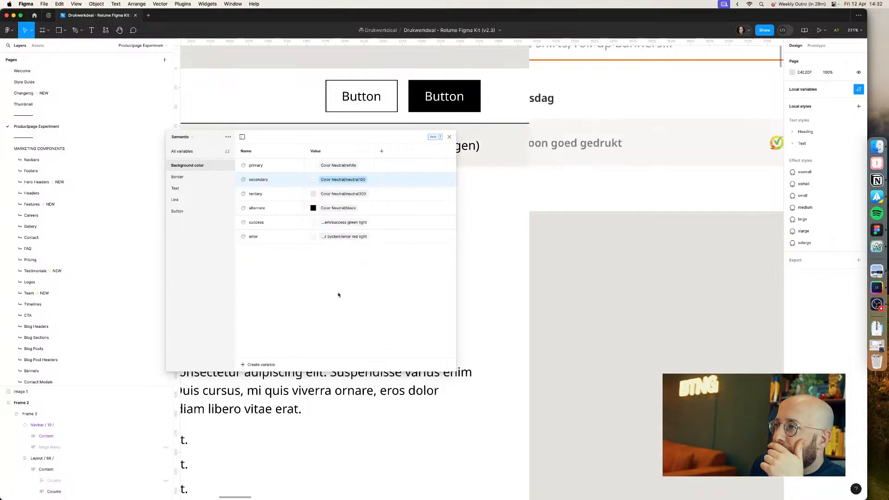
# Step: Try neutral50 for the secondary background variable, then set it back to neutral100
pyautogui.click(343, 179)
pyautogui.click(330, 279)
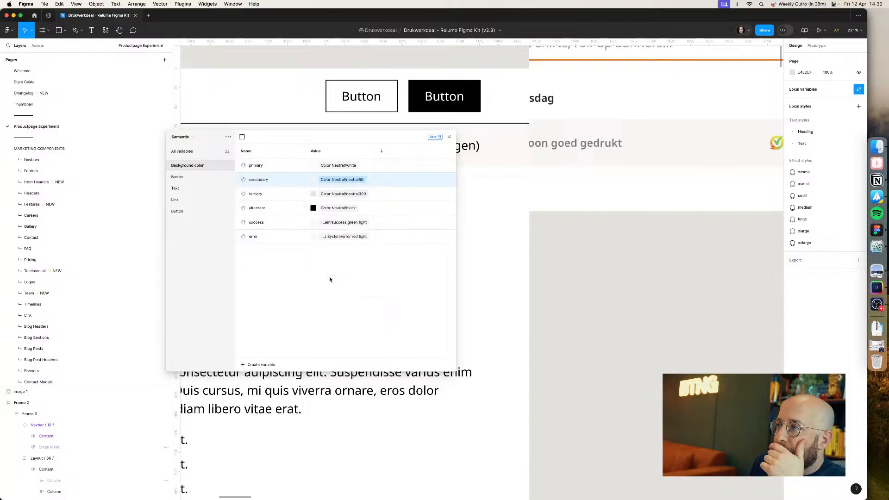
pyautogui.click(342, 180)
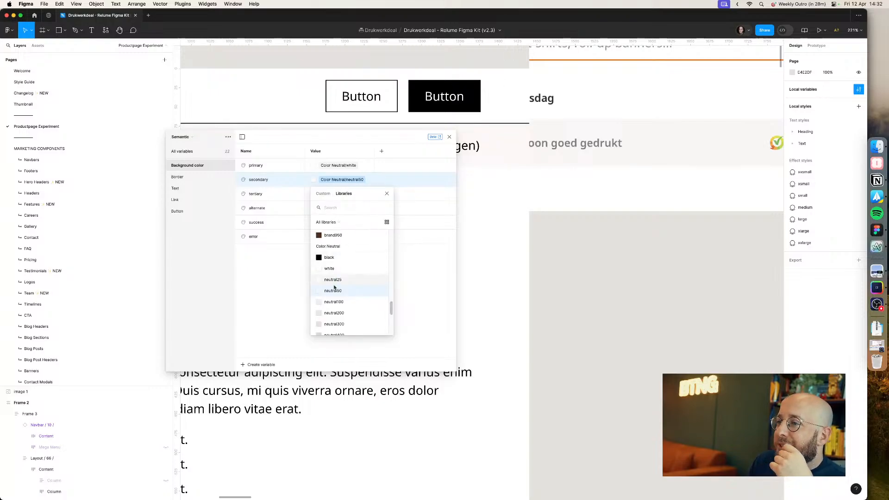
pyautogui.click(335, 302)
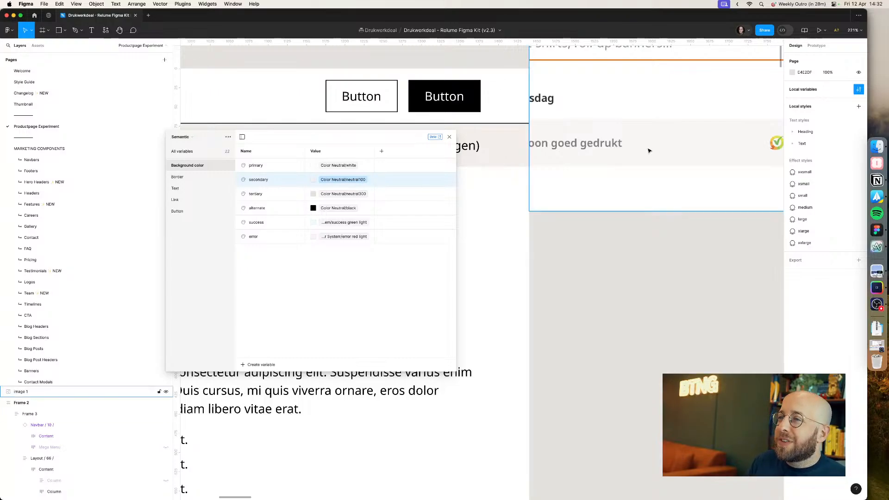
# Step: Open the Radix Colors custom palette page and inspect its elements with the developer tools
pyautogui.press('super+Tab')
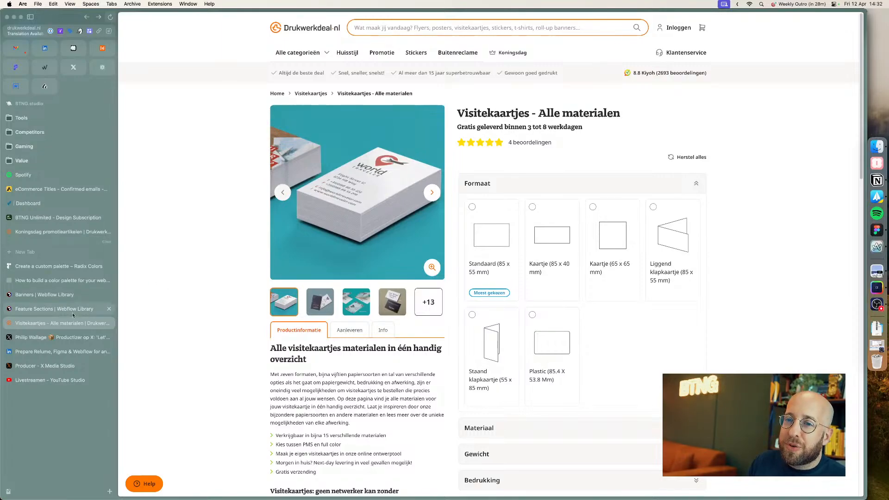
pyautogui.click(33, 352)
pyautogui.click(29, 367)
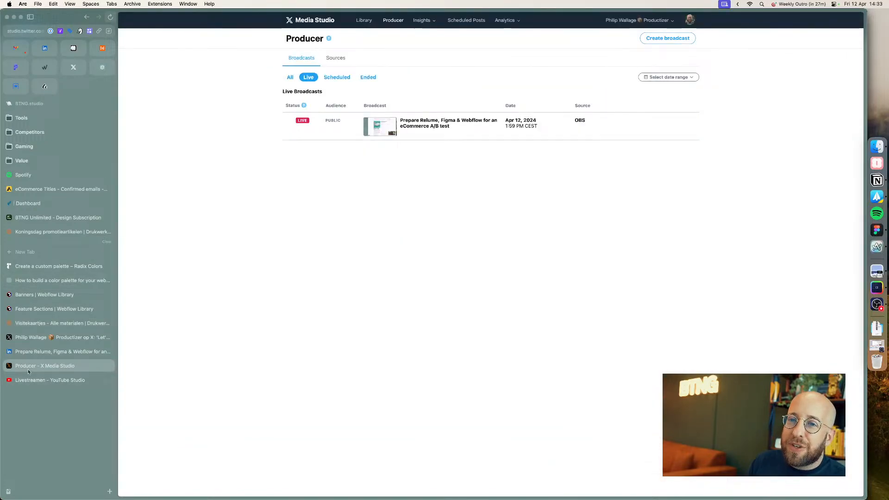
pyautogui.click(37, 280)
pyautogui.click(38, 267)
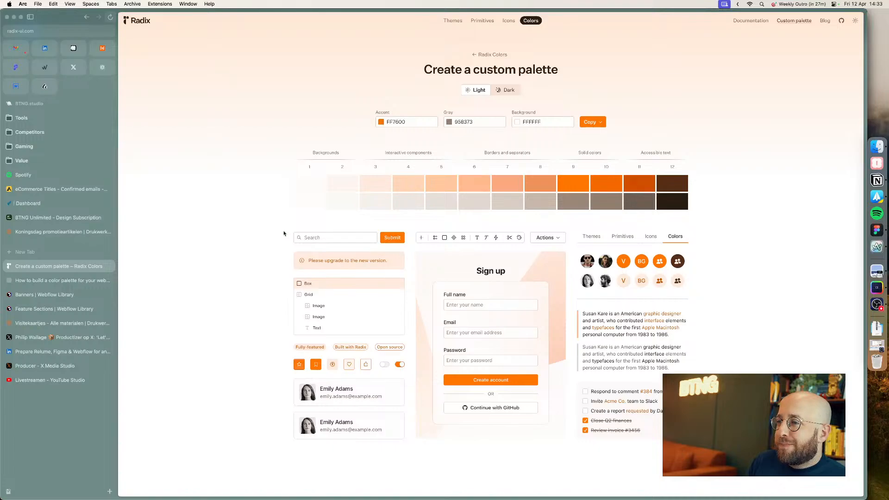
pyautogui.press('super+alt+i')
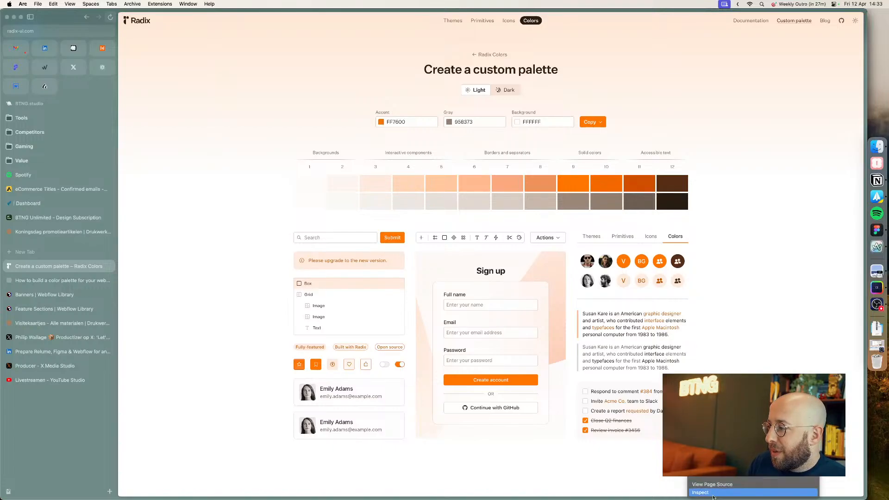
pyautogui.scroll(-5, 329, 222)
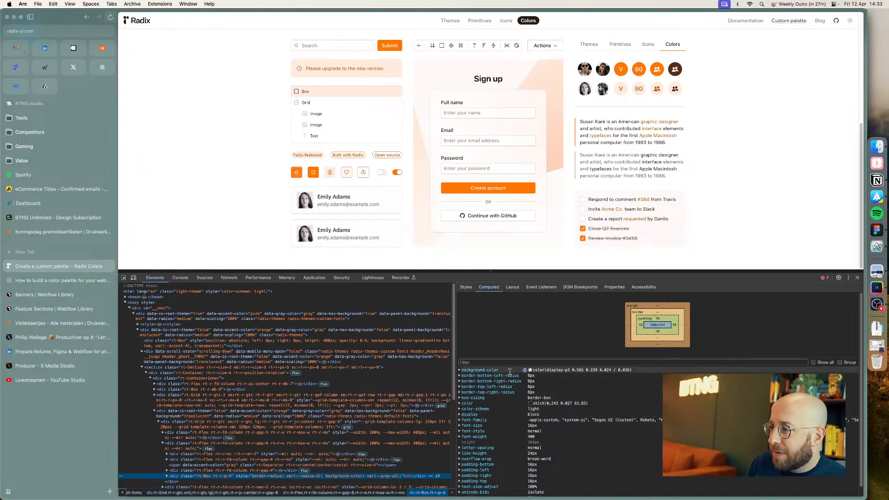
# Step: Close the developer tools, capture the Radix custom palette swatches and paste the capture into the Figma canvas
pyautogui.click(460, 372)
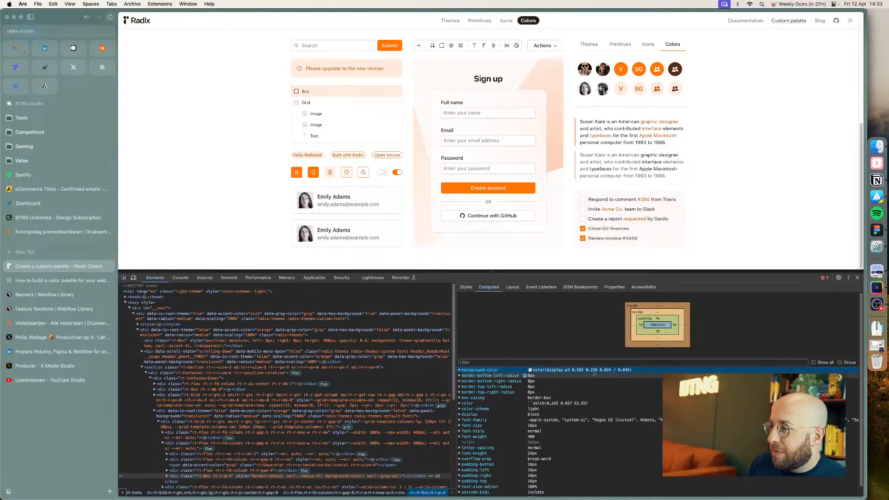
pyautogui.click(858, 277)
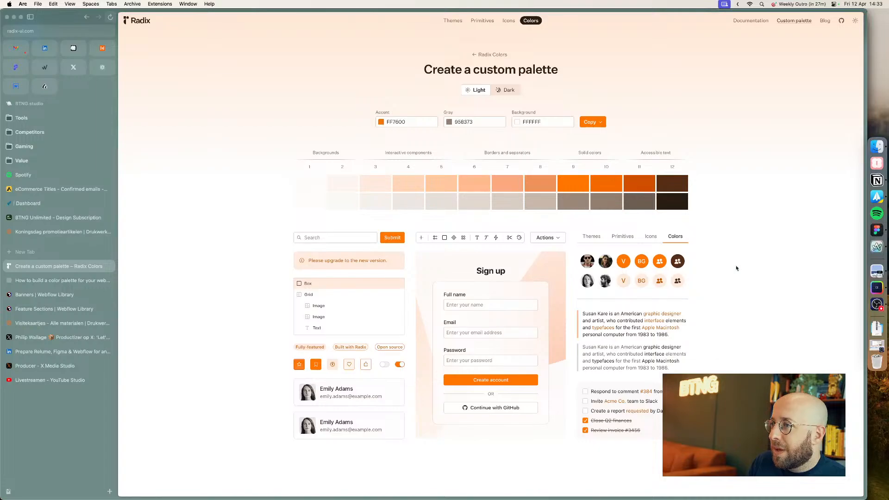
pyautogui.moveTo(237, 176); pyautogui.dragTo(713, 447)
pyautogui.press('super+Tab')
pyautogui.scroll(-5, 566, 301)
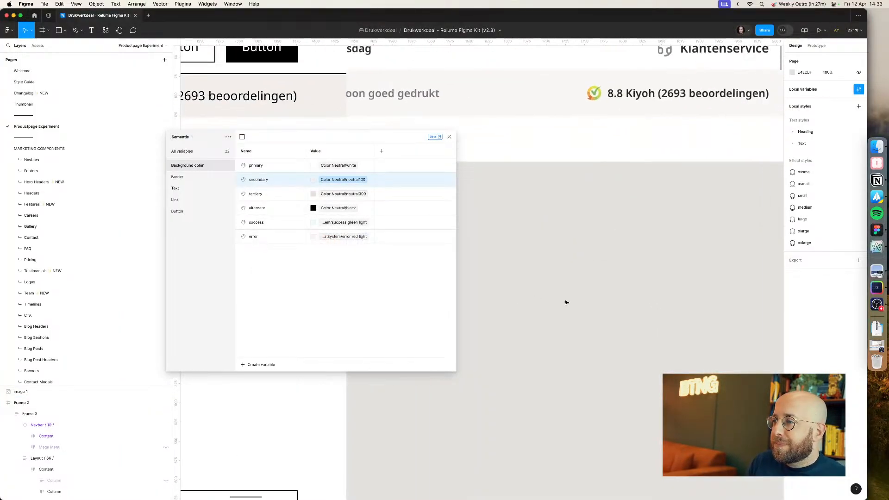
pyautogui.press('super+v')
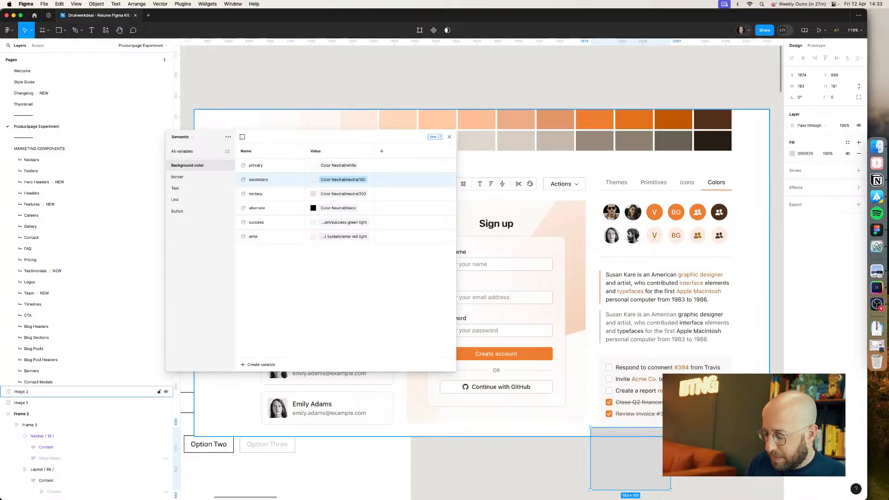
# Step: Fill the small rectangle with a light colour sampled from the pasted palette using the eyedropper, and move it and the variables panel
pyautogui.press('i')
pyautogui.click(750, 118)
pyautogui.press('Escape')
pyautogui.moveTo(635, 468); pyautogui.dragTo(283, 167)
pyautogui.moveTo(336, 137); pyautogui.dragTo(599, 270)
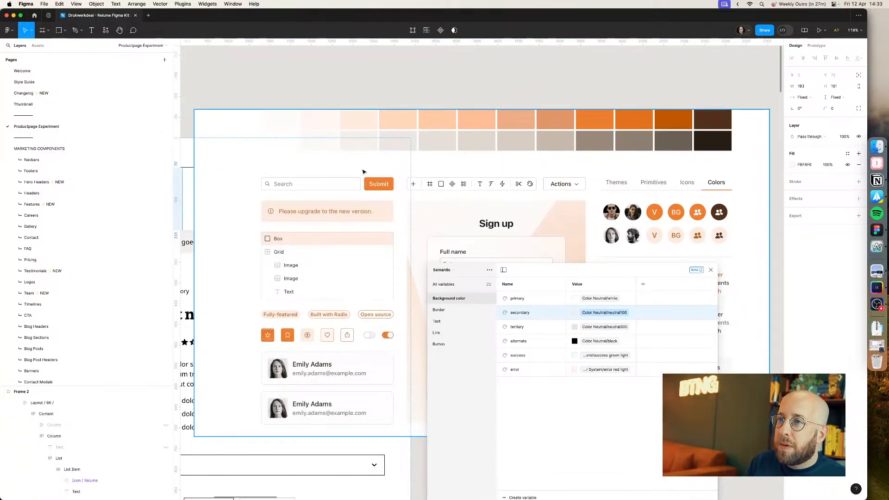
# Step: Try to shift the rectangle across the palette and undo the change
pyautogui.scroll(-5, 364, 172)
pyautogui.moveTo(380, 160); pyautogui.dragTo(459, 160)
pyautogui.press('super+z')
pyautogui.press('super+z')
pyautogui.click(608, 247)
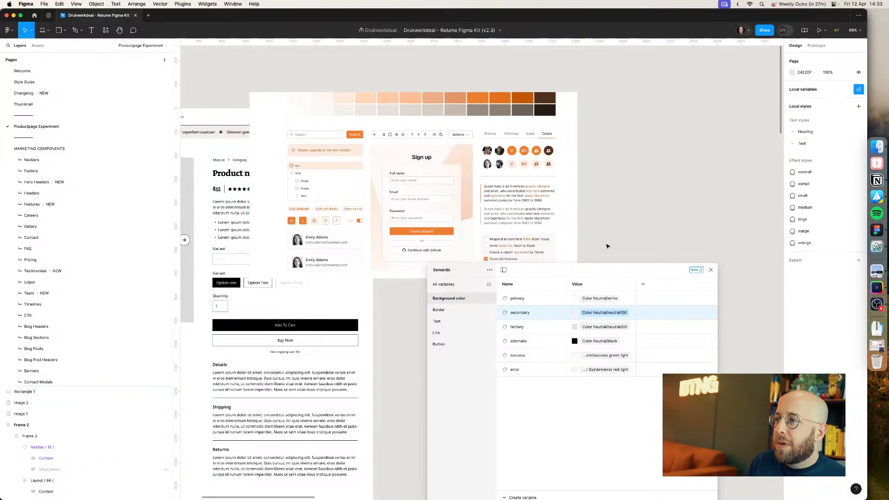
# Step: Place the sample rectangle over the palette's lightest background swatches and move the variables panel out of the way
pyautogui.moveTo(593, 273); pyautogui.dragTo(565, 404)
pyautogui.click(502, 295)
pyautogui.moveTo(497, 189); pyautogui.dragTo(749, 239)
pyautogui.moveTo(506, 311); pyautogui.dragTo(597, 184)
pyautogui.click(505, 295)
pyautogui.scroll(5, 597, 184)
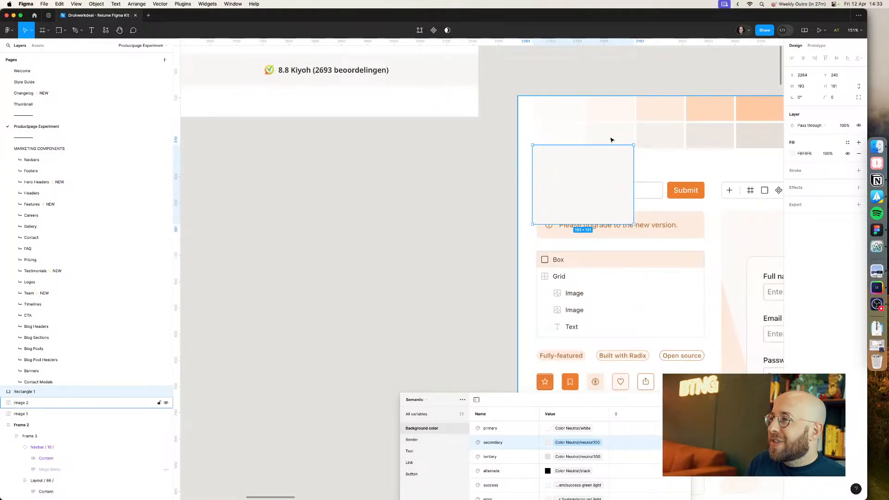
# Step: Set the semantic Background color secondary variable to Color Neutral/neutral50
pyautogui.scroll(-5, 612, 140)
pyautogui.click(575, 443)
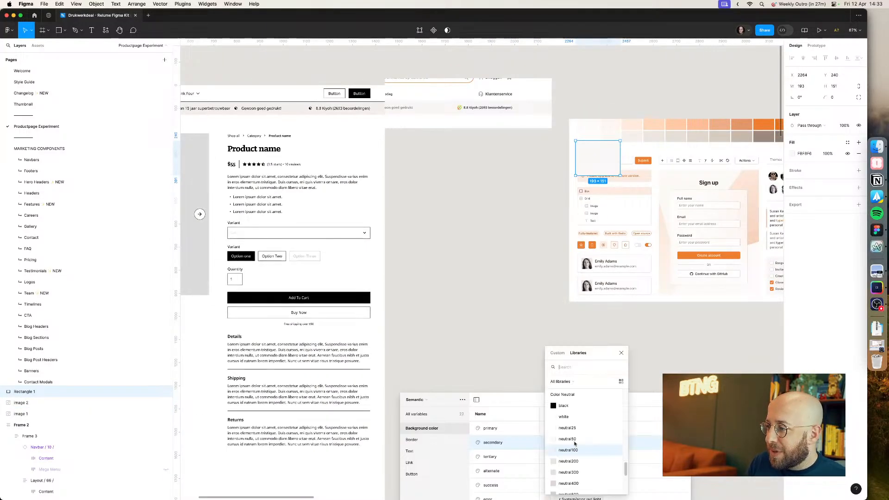
pyautogui.click(568, 439)
pyautogui.click(486, 307)
pyautogui.hscroll(-5, 634, 368)
pyautogui.scroll(3, 634, 369)
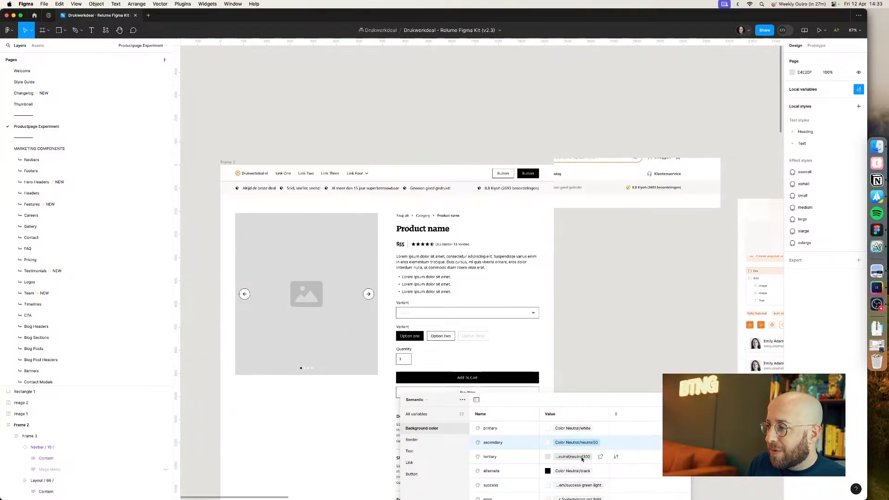
# Step: Inspect the USP bar's fill variable and select the navbar above it
pyautogui.click(520, 194)
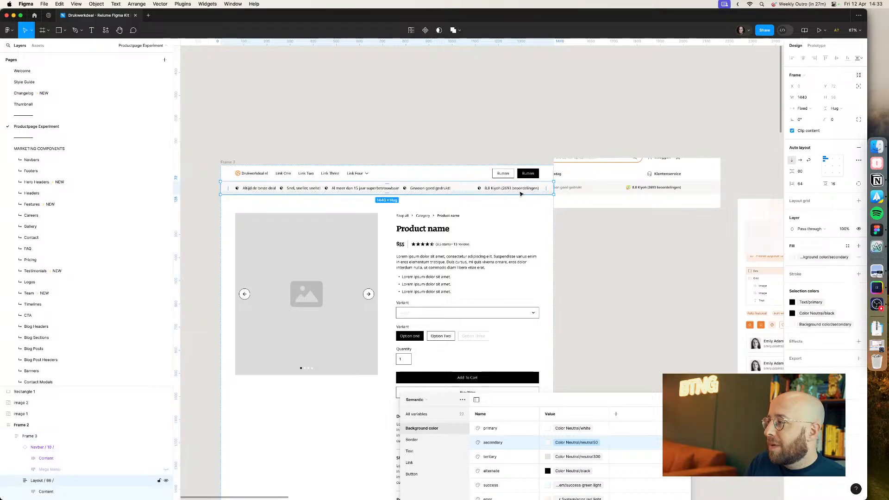
pyautogui.click(823, 259)
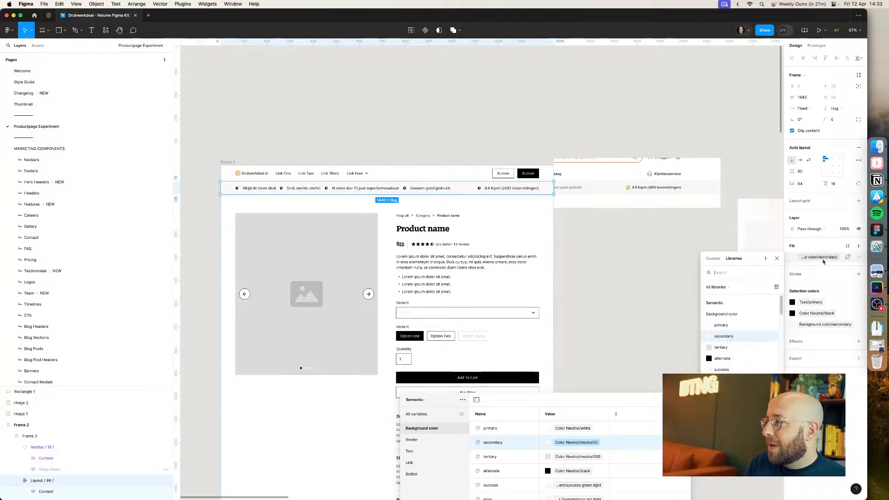
pyautogui.click(823, 259)
pyautogui.click(606, 259)
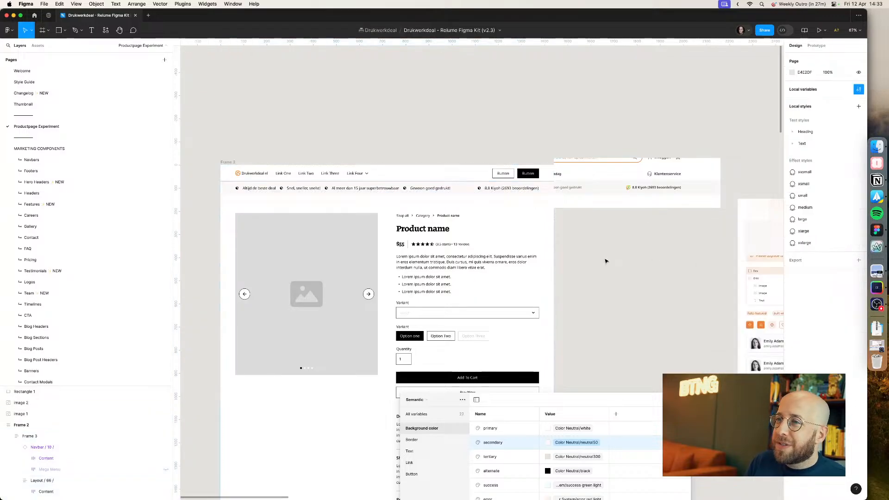
pyautogui.click(460, 190)
pyautogui.click(463, 178)
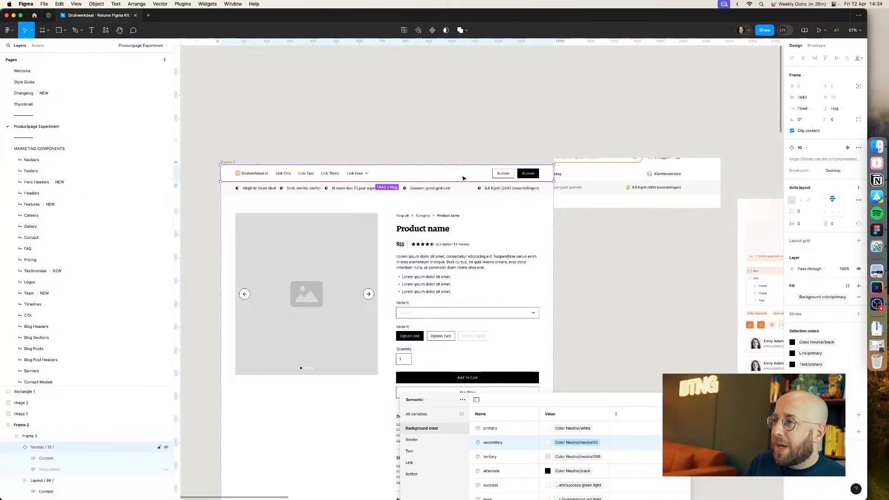
# Step: Capture the live Drukwerkdeal header and USP bar from the Visitekaartjes page and paste it into the Figma canvas
pyautogui.press('super+Tab')
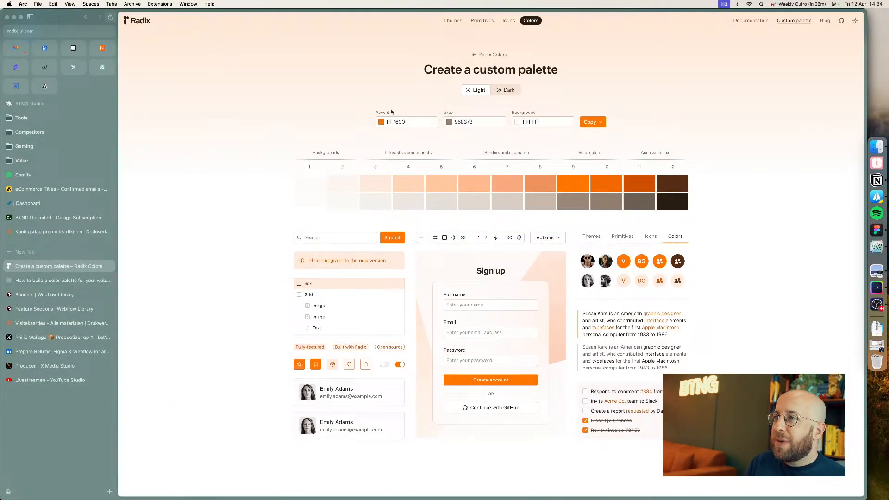
pyautogui.click(60, 323)
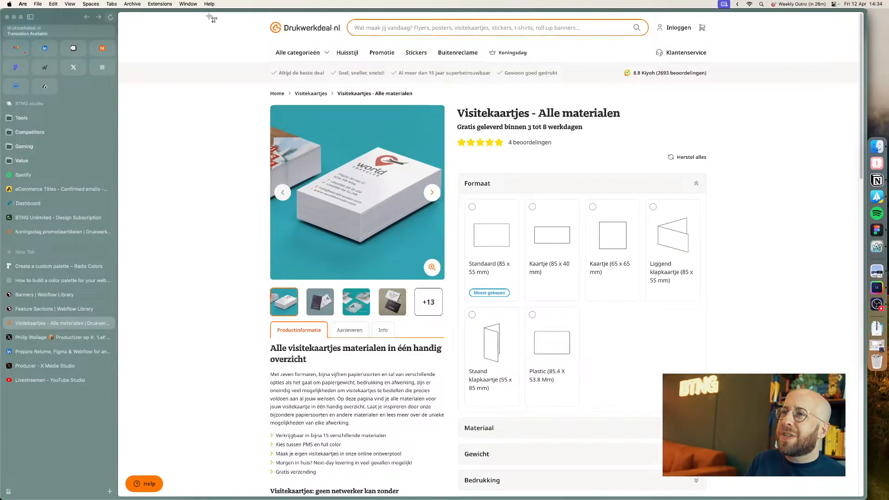
pyautogui.moveTo(209, 17); pyautogui.dragTo(741, 105)
pyautogui.press('super+Tab')
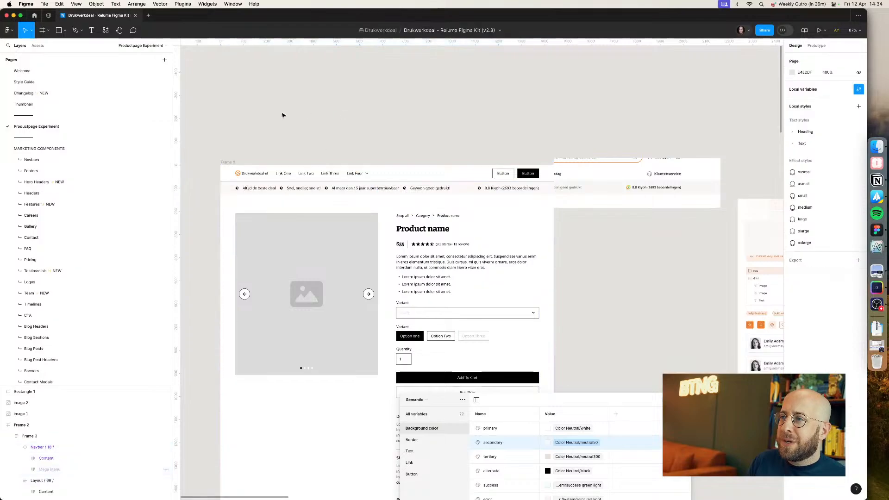
pyautogui.moveTo(283, 115); pyautogui.dragTo(697, 65)
pyautogui.press('super+v')
pyautogui.moveTo(564, 264); pyautogui.dragTo(530, 153)
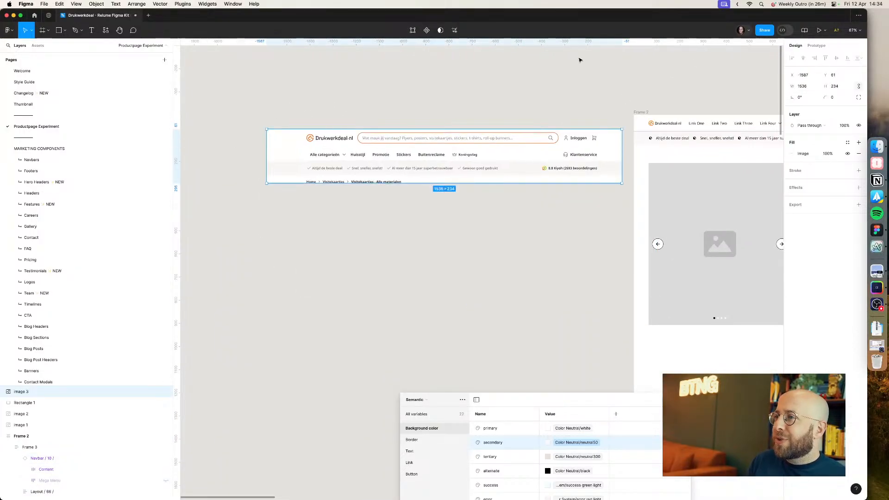
# Step: Examine the pasted header capture up close next to the product page frame
pyautogui.scroll(3, 580, 60)
pyautogui.click(579, 65)
pyautogui.scroll(6, 471, 149)
pyautogui.moveTo(289, 176); pyautogui.dragTo(543, 151)
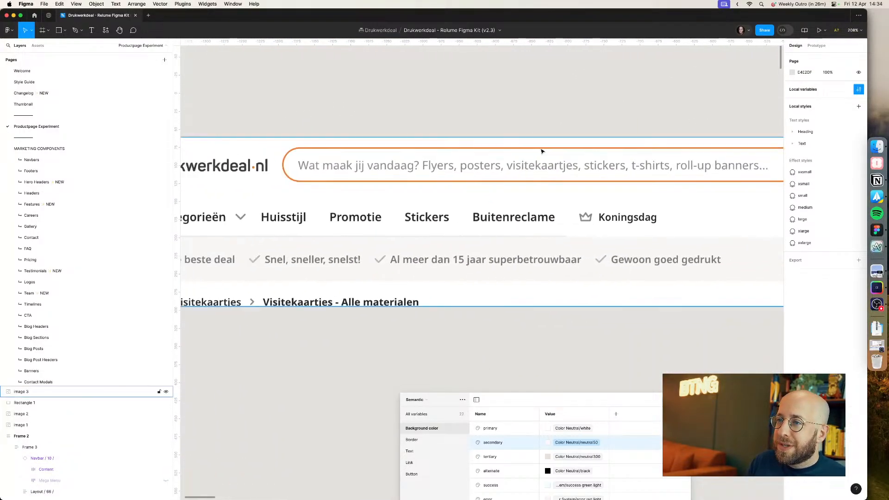
pyautogui.scroll(-3, 484, 156)
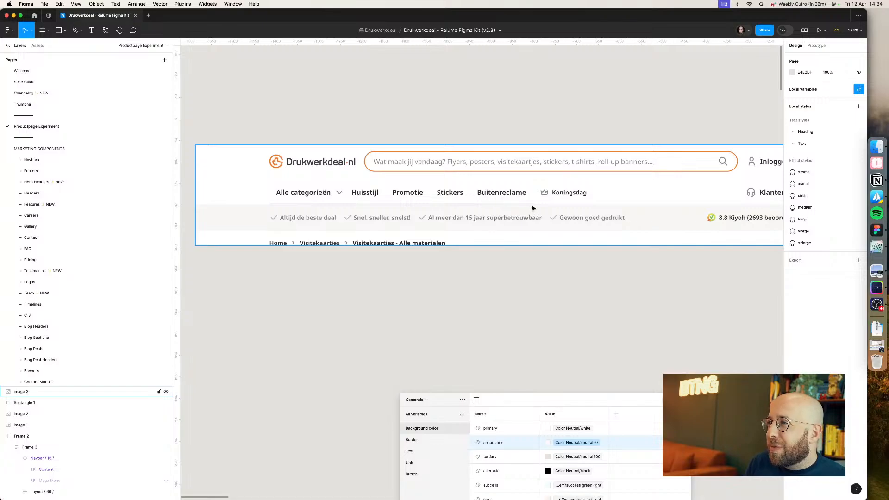
pyautogui.hscroll(5, 447, 212)
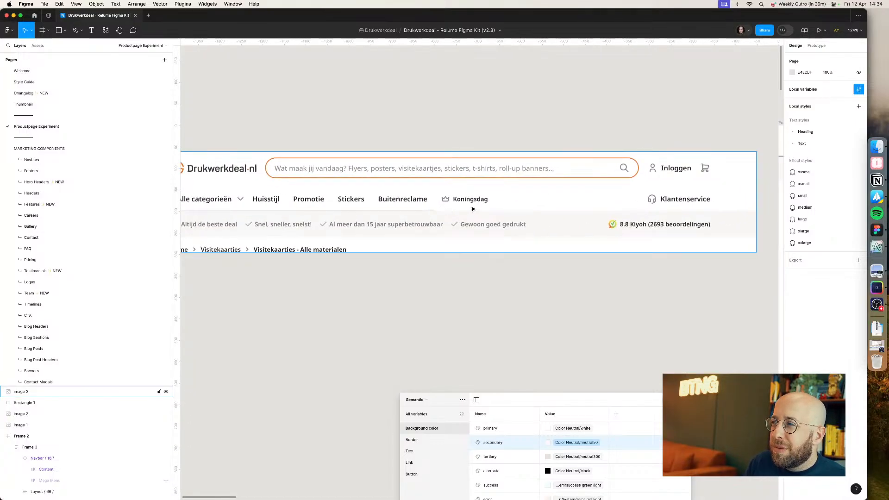
pyautogui.hscroll(-6, 473, 209)
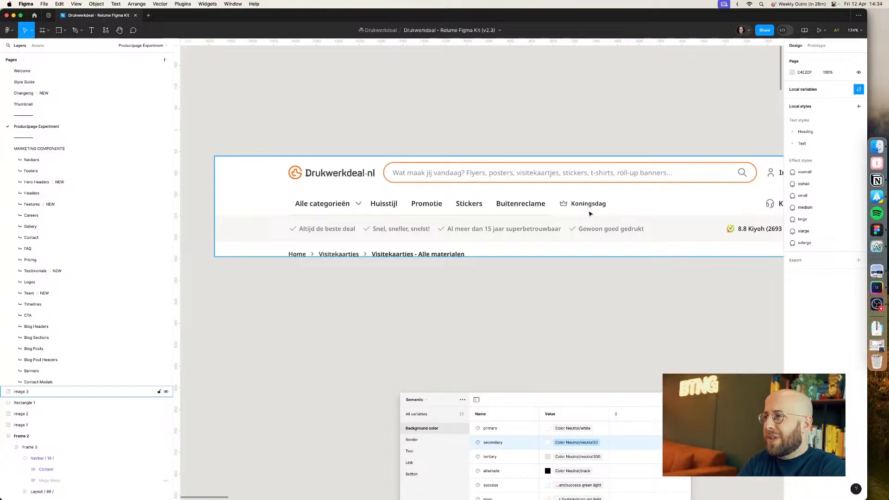
pyautogui.hscroll(15, 588, 211)
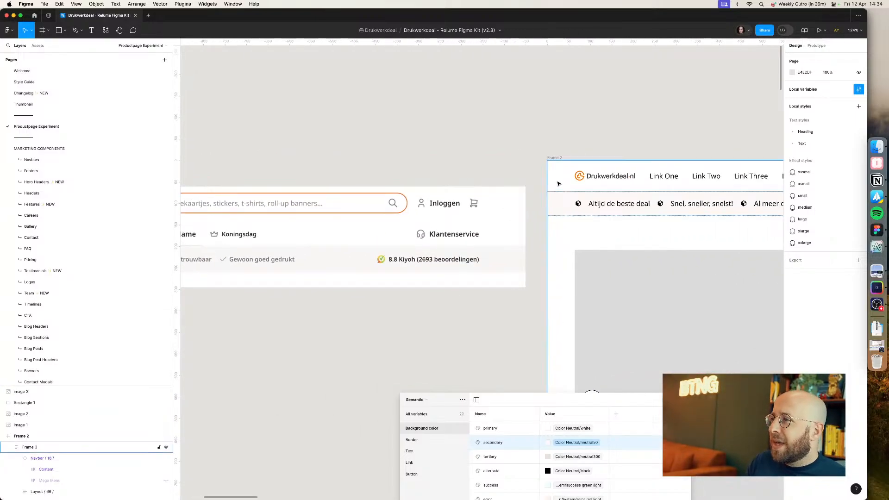
# Step: Change the navbar content's stroke colour to a light Color Neutral shade
pyautogui.click(558, 184)
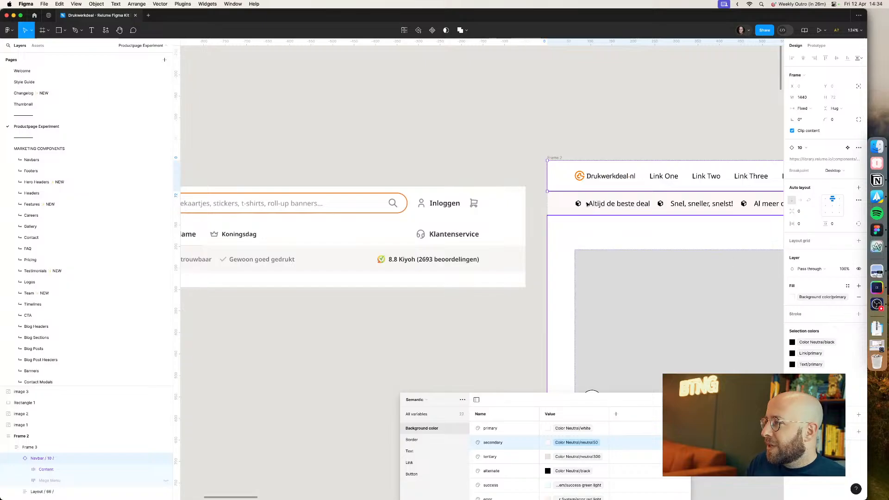
pyautogui.doubleClick(564, 189)
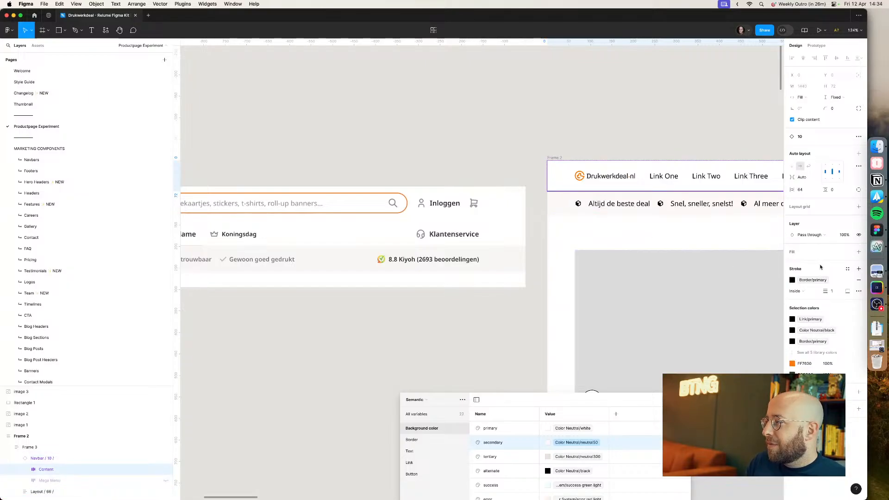
pyautogui.click(805, 283)
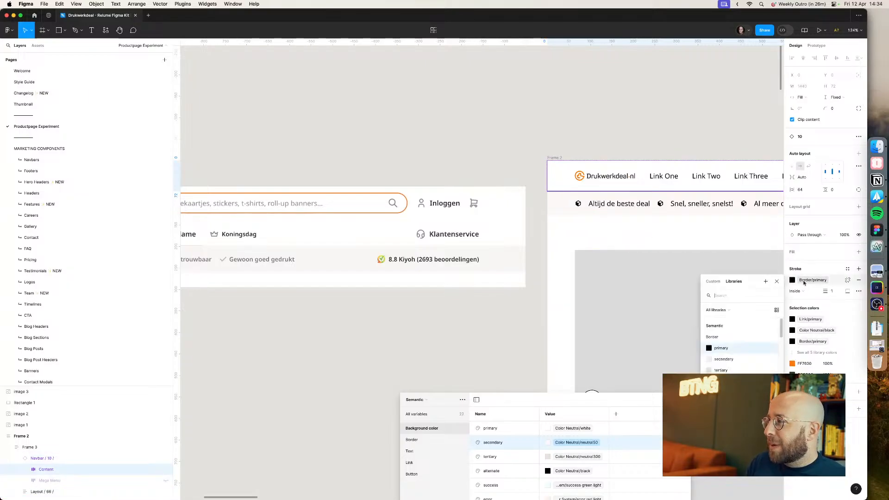
pyautogui.write('ne')
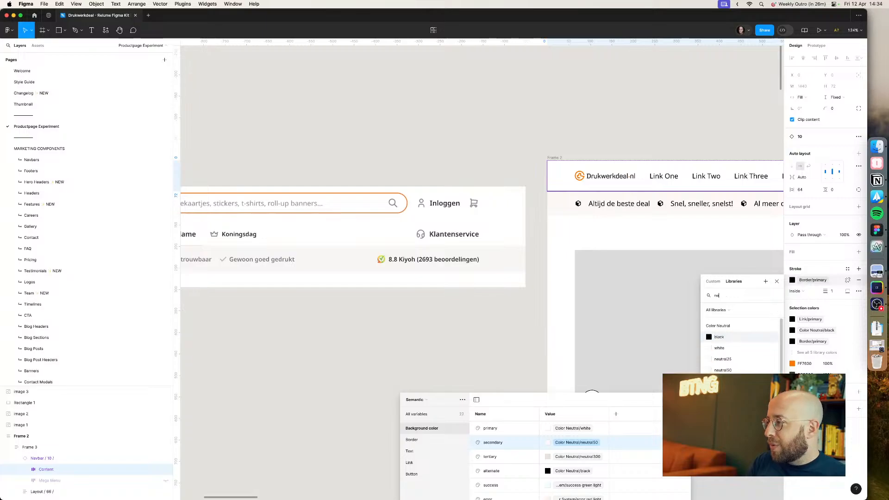
pyautogui.press('Down')
pyautogui.press('Down')
pyautogui.press('Down')
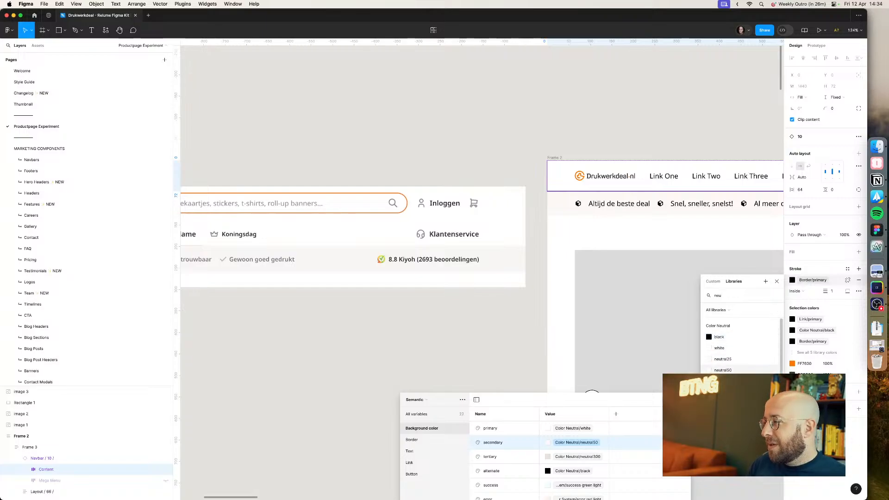
pyautogui.press('Return')
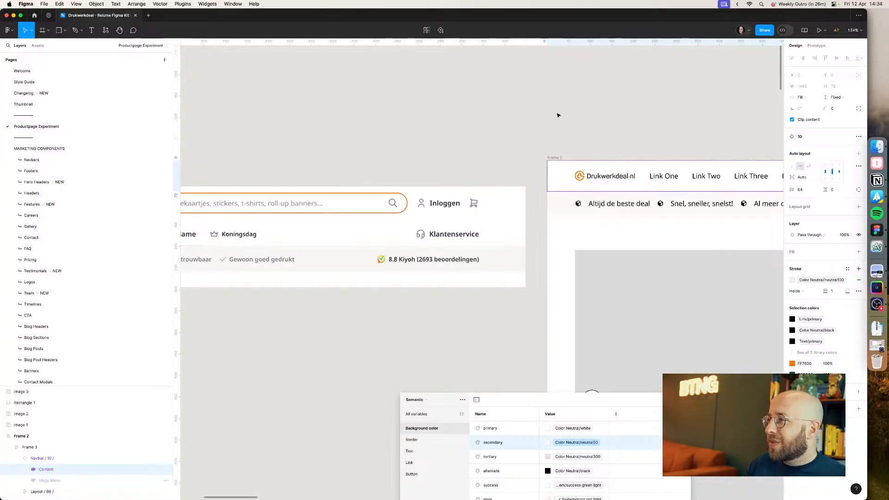
# Step: Duplicate the navbar inside the product page frame
pyautogui.click(558, 115)
pyautogui.scroll(10, 607, 122)
pyautogui.scroll(-10, 542, 61)
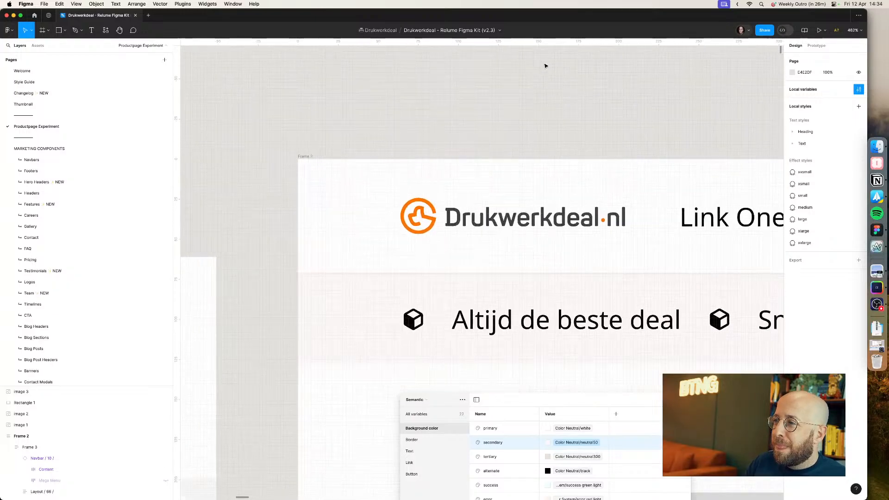
pyautogui.scroll(-3, 542, 65)
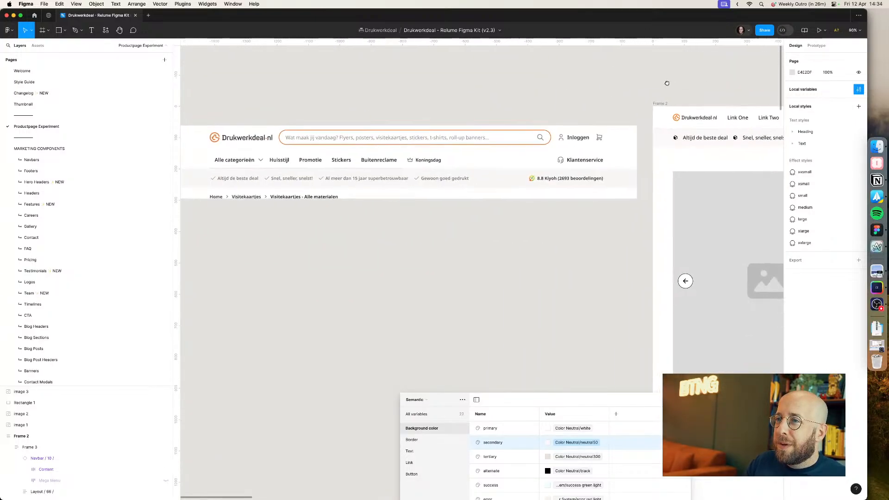
pyautogui.hscroll(-3, 646, 100)
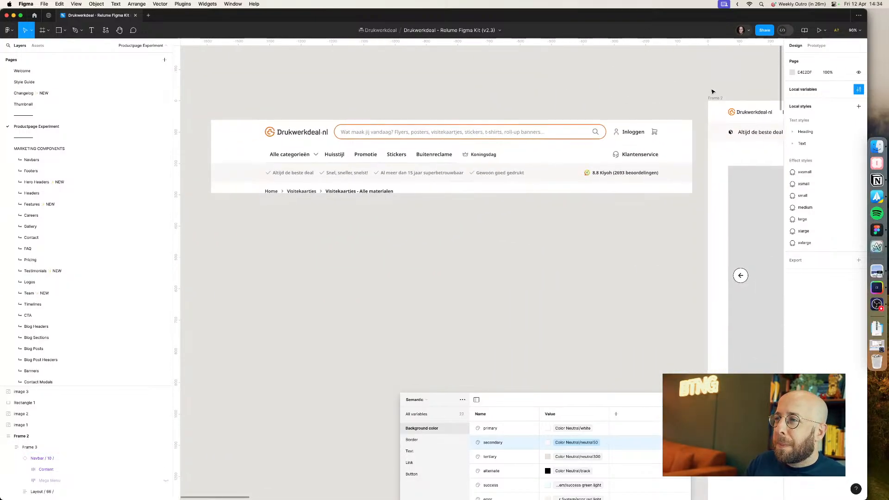
pyautogui.scroll(-3, 638, 92)
pyautogui.hscroll(3, 657, 93)
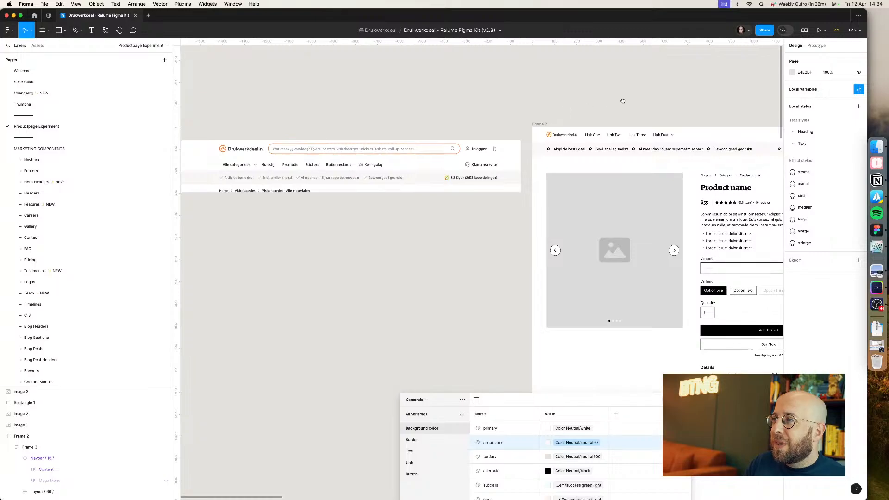
pyautogui.hscroll(2, 623, 100)
pyautogui.click(582, 138)
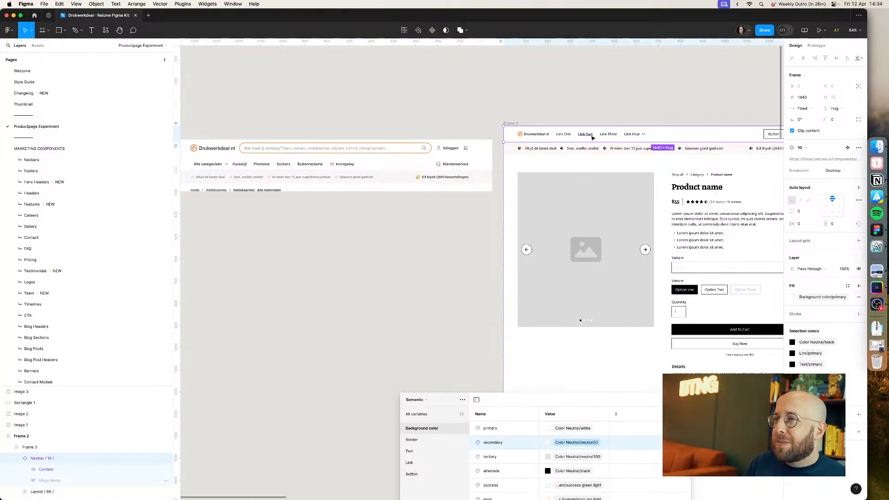
pyautogui.press('super+d')
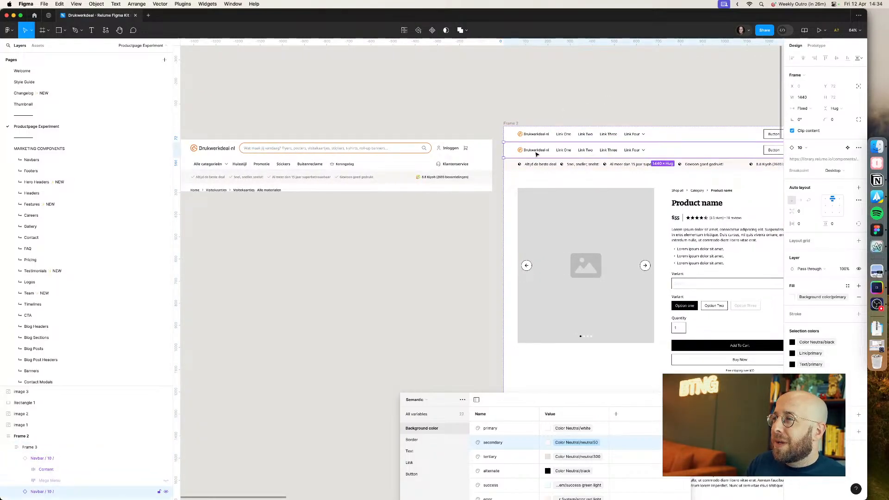
# Step: Delete the company logo from the duplicated navbar inside the product page frame
pyautogui.doubleClick(537, 153)
pyautogui.doubleClick(538, 152)
pyautogui.doubleClick(538, 152)
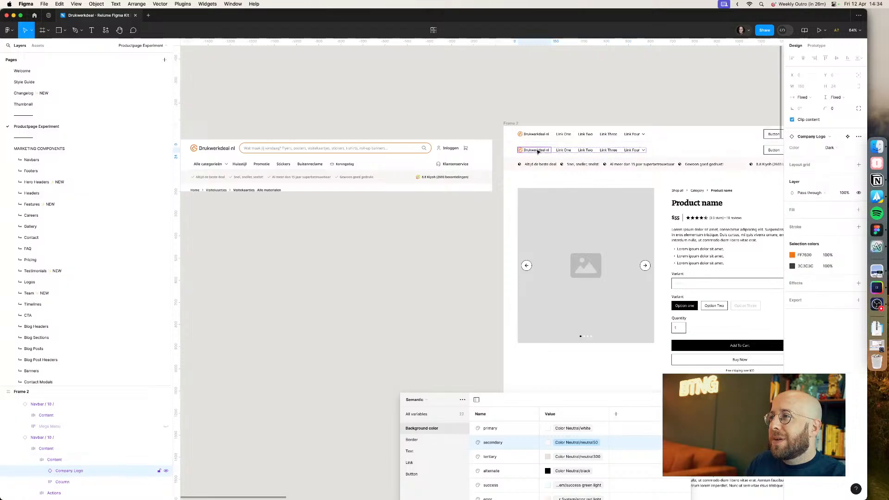
pyautogui.press('Delete')
pyautogui.moveTo(601, 96); pyautogui.dragTo(615, 97)
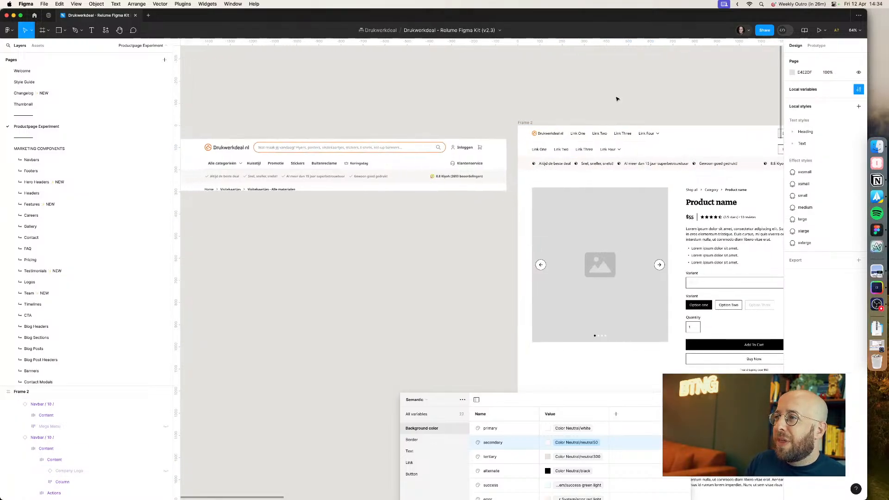
pyautogui.click(583, 134)
pyautogui.press('Escape')
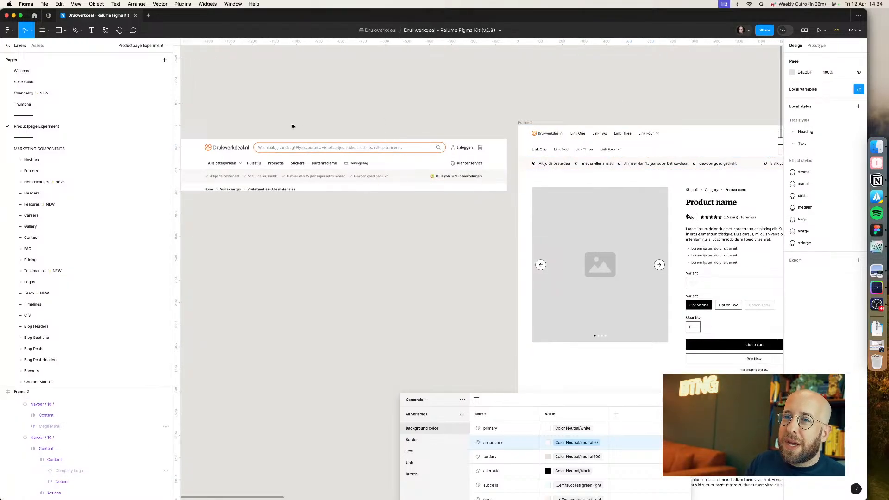
# Step: Browse the Navbars component page for a navbar with a search field and search the assets for search
pyautogui.click(79, 159)
pyautogui.scroll(1, 338, 133)
pyautogui.scroll(5, 338, 132)
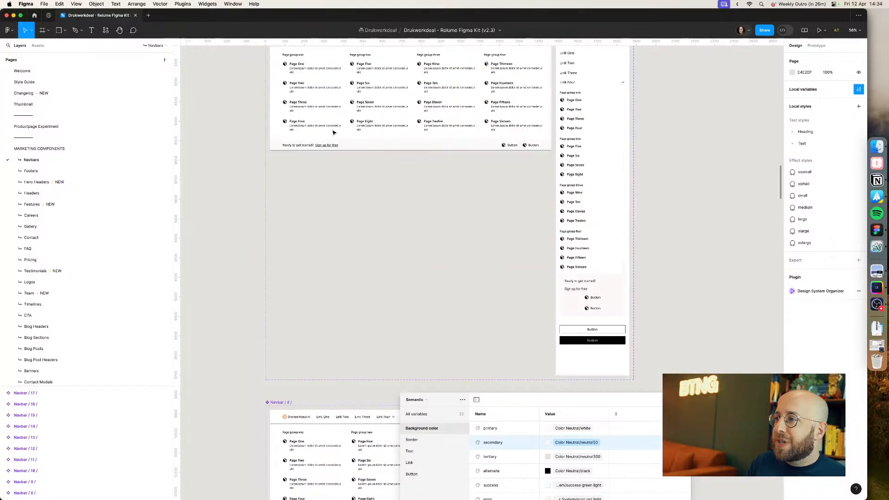
pyautogui.scroll(-5, 333, 132)
pyautogui.scroll(5, 333, 132)
pyautogui.scroll(5, 332, 133)
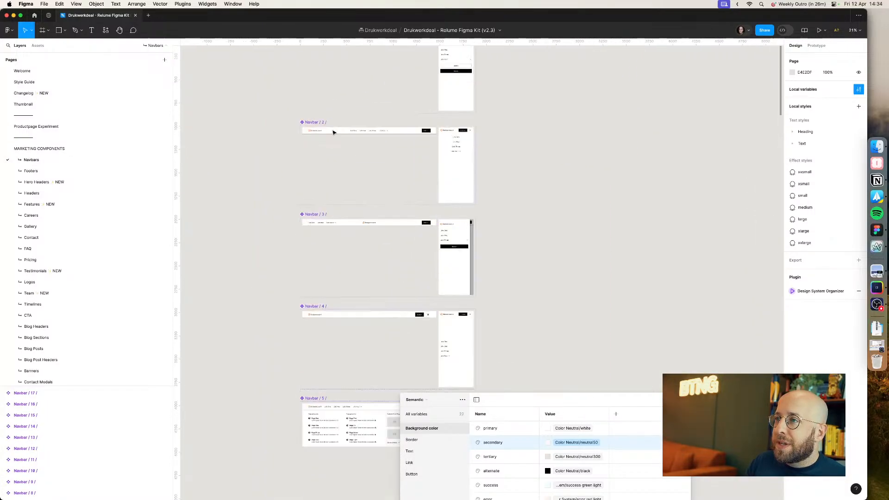
pyautogui.scroll(-15, 332, 133)
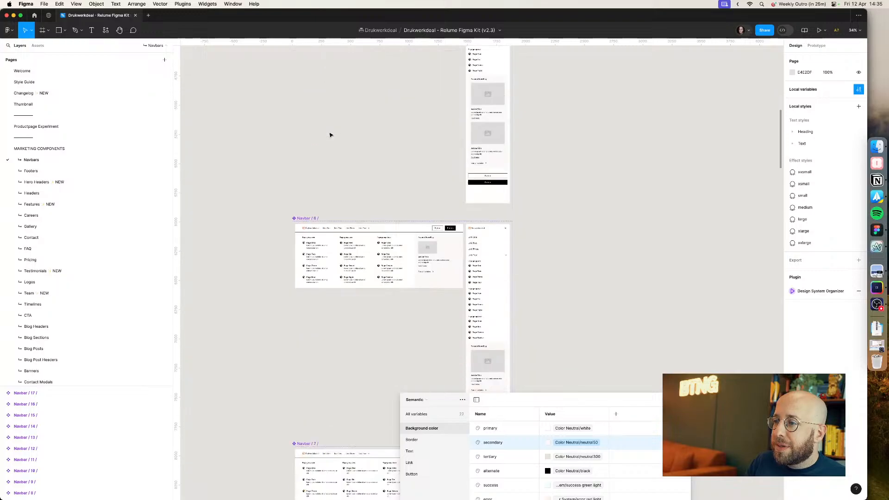
pyautogui.scroll(-15, 330, 135)
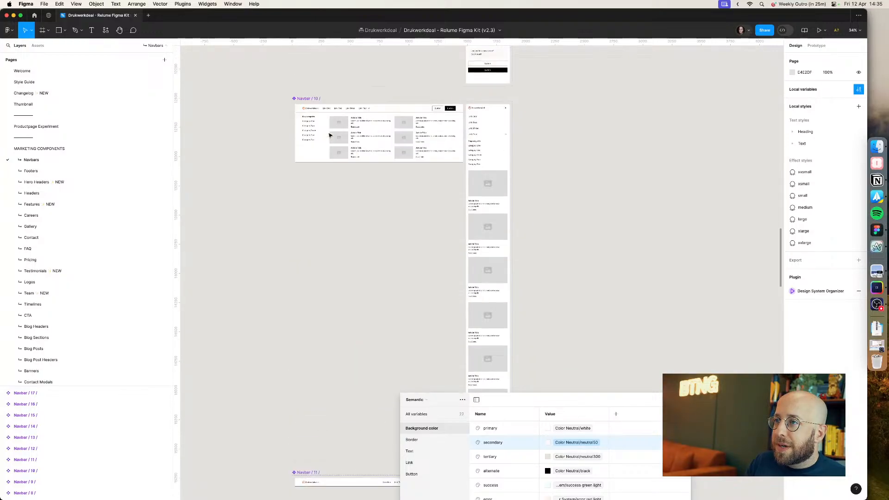
pyautogui.scroll(-15, 236, 218)
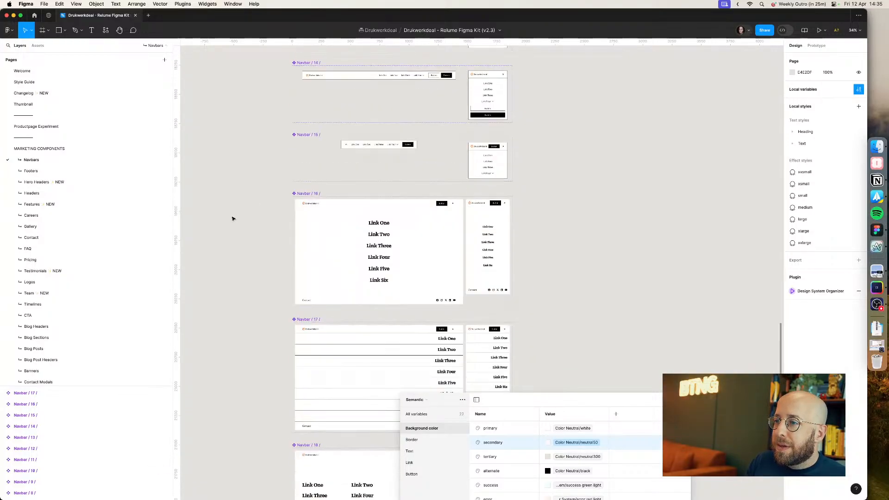
pyautogui.scroll(-10, 233, 218)
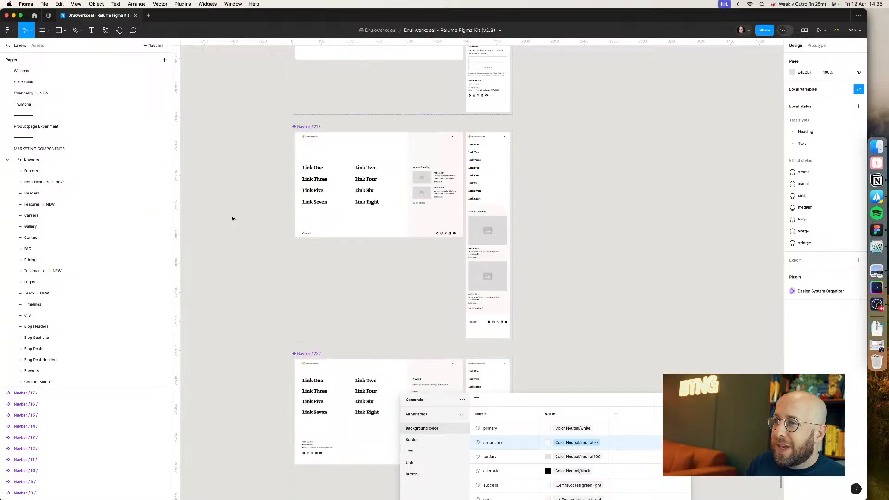
pyautogui.scroll(5, 233, 219)
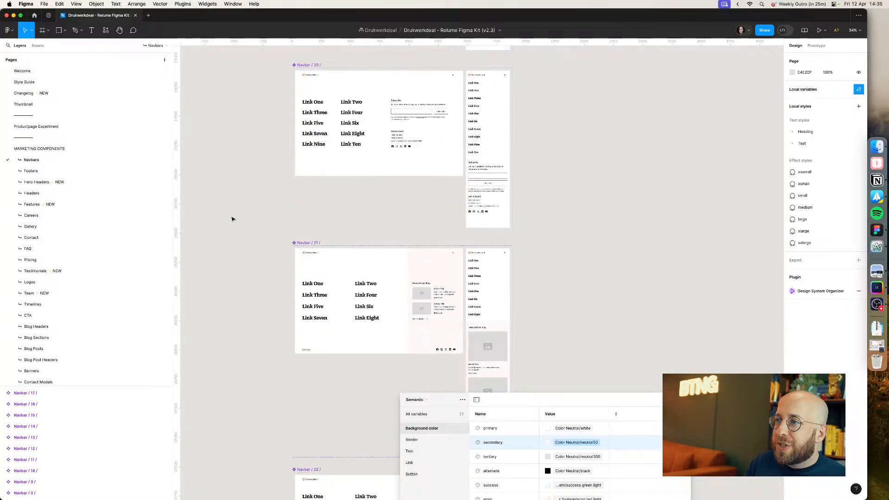
pyautogui.scroll(-3, 112, 248)
pyautogui.scroll(-3, 79, 314)
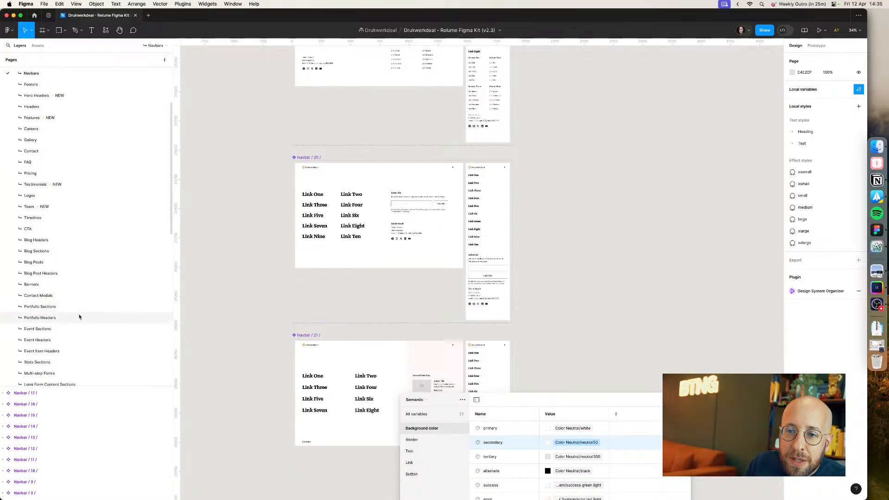
pyautogui.scroll(-1, 76, 319)
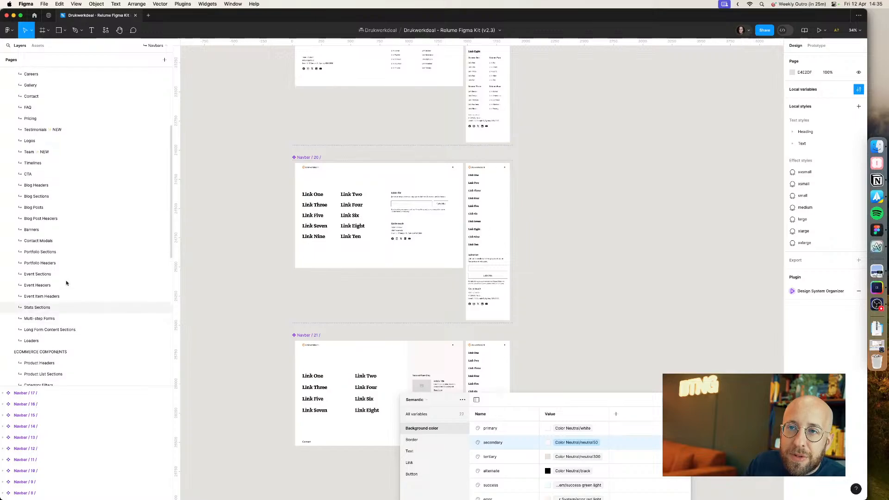
pyautogui.scroll(5, 69, 283)
pyautogui.click(43, 47)
pyautogui.write('search')
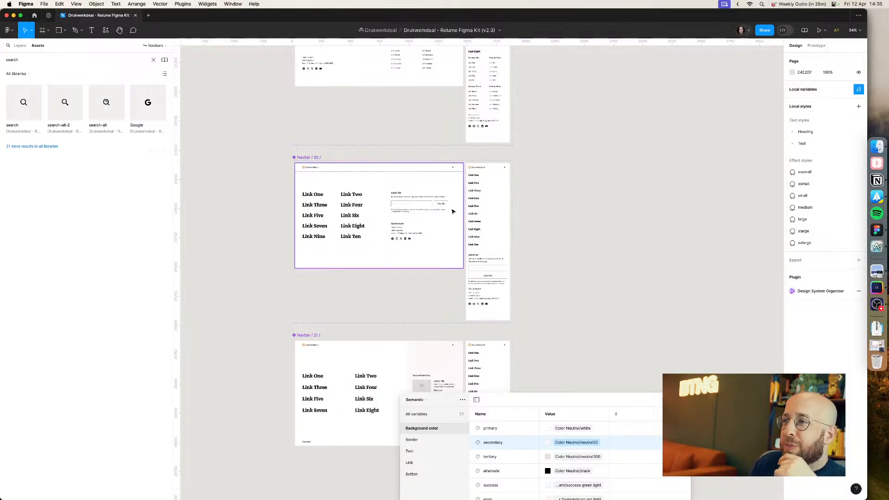
# Step: Select and copy the text input from the newsletter block of Navbar / 20, keeping its Default type
pyautogui.click(428, 210)
pyautogui.doubleClick(427, 208)
pyautogui.doubleClick(427, 209)
pyautogui.doubleClick(427, 207)
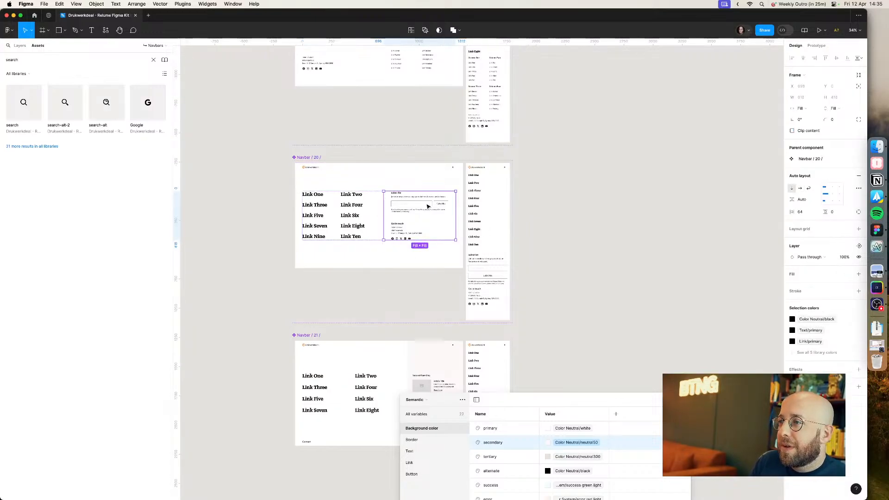
pyautogui.doubleClick(427, 207)
pyautogui.doubleClick(428, 207)
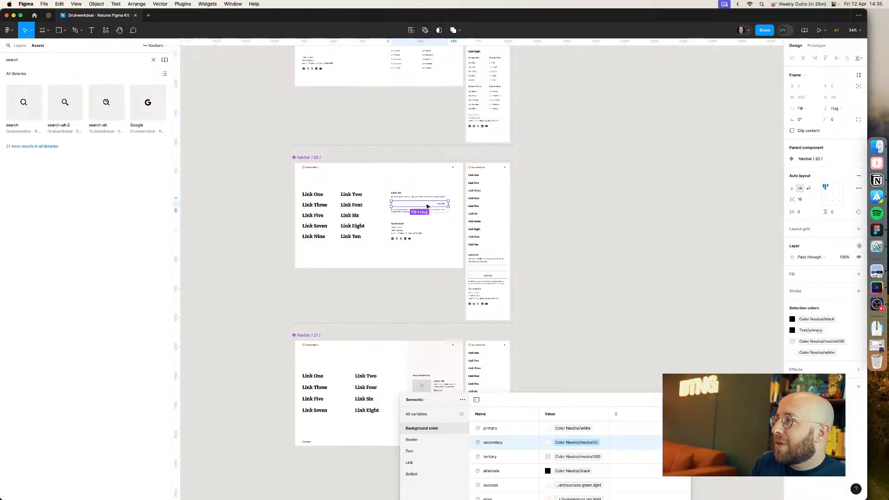
pyautogui.doubleClick(427, 206)
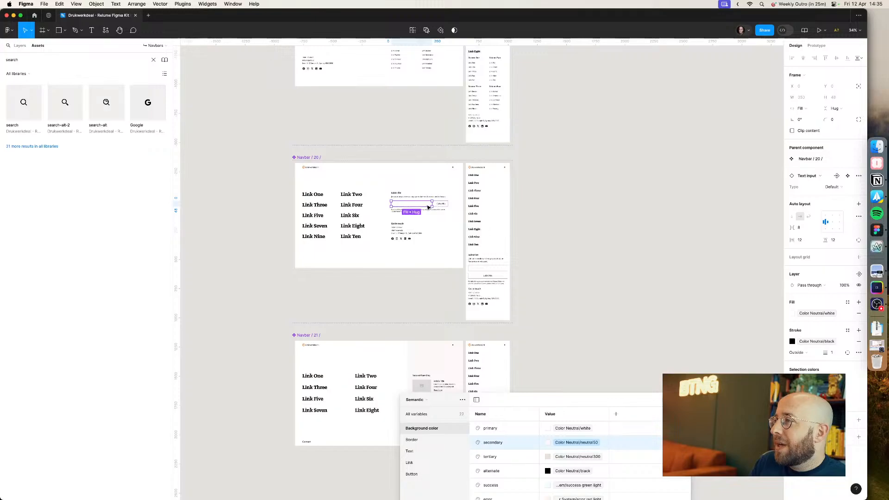
pyautogui.click(834, 187)
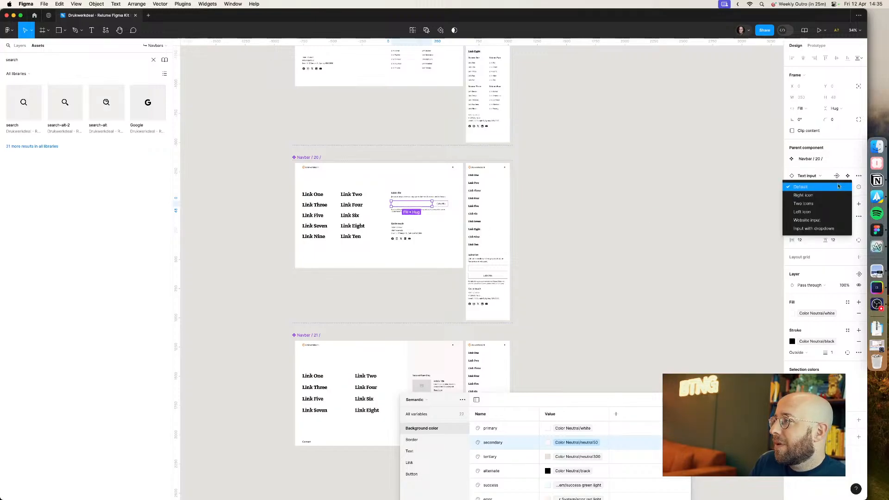
pyautogui.click(837, 186)
pyautogui.click(584, 188)
pyautogui.scroll(10, 554, 179)
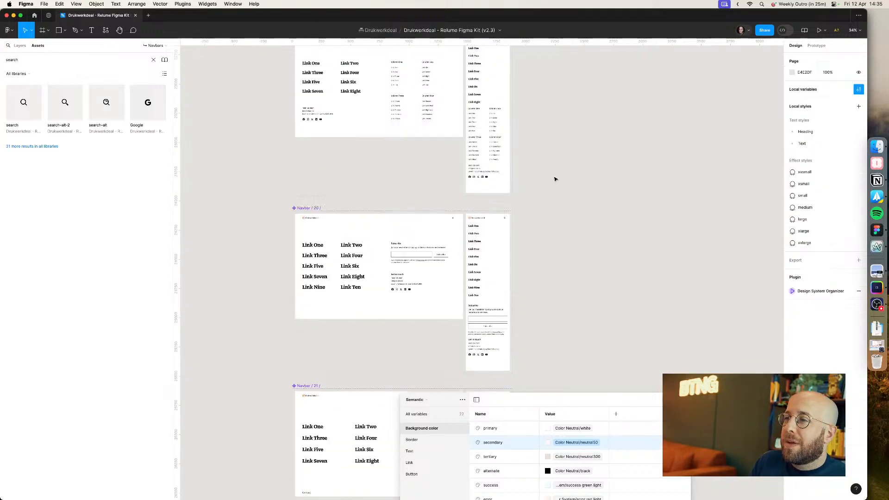
# Step: Paste the text input into the top navbar's link column on the Productpage Experiment page, then undo the paste
pyautogui.click(20, 45)
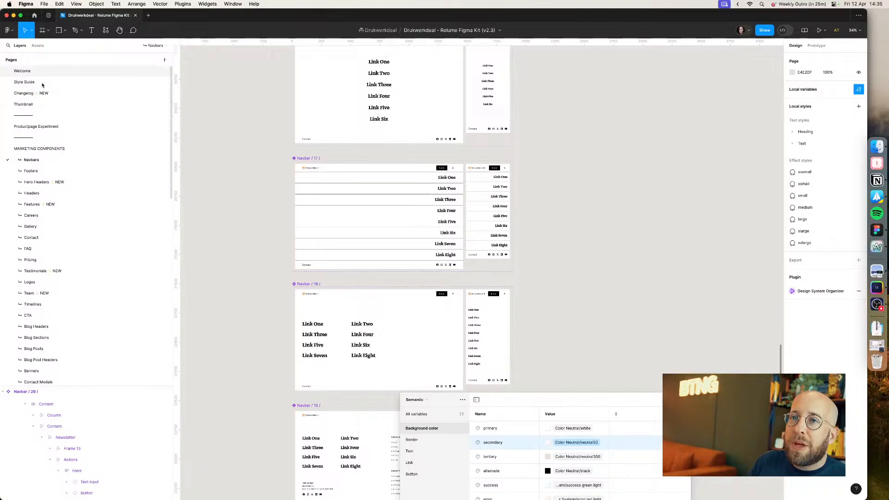
pyautogui.click(41, 83)
pyautogui.click(36, 127)
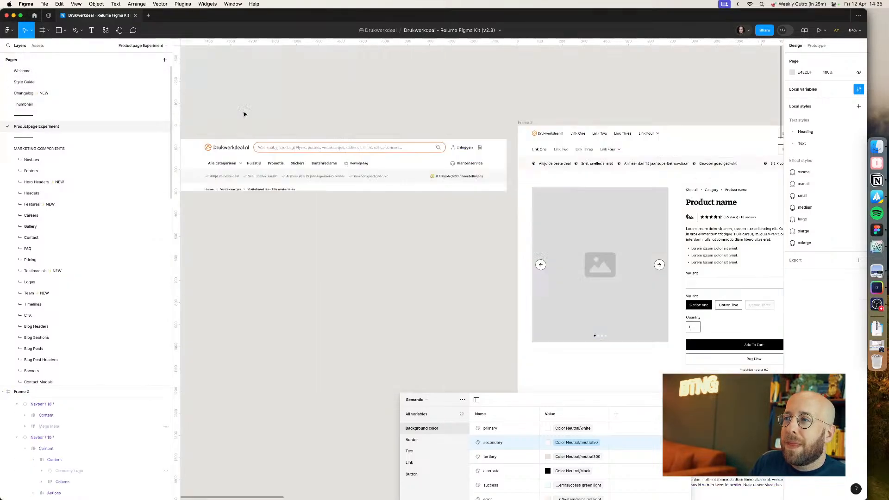
pyautogui.hscroll(1, 432, 125)
pyautogui.keyDown('super'); pyautogui.click(454, 163); pyautogui.keyUp('super')
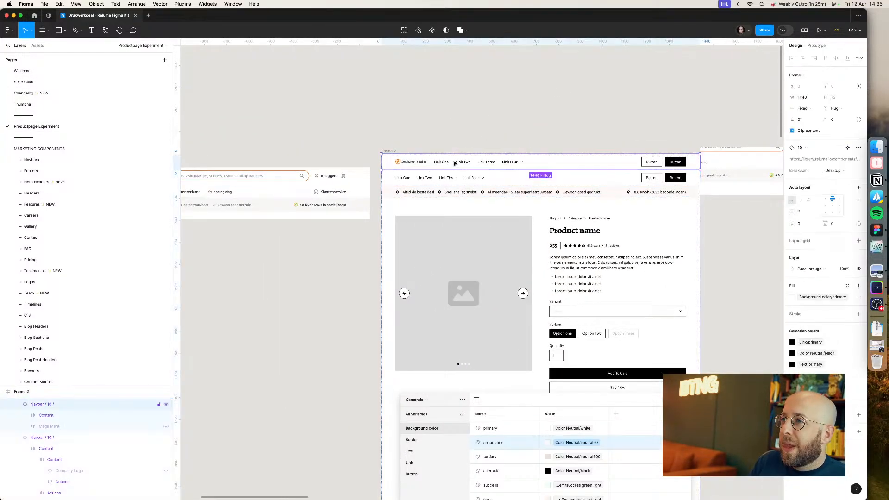
pyautogui.doubleClick(455, 163)
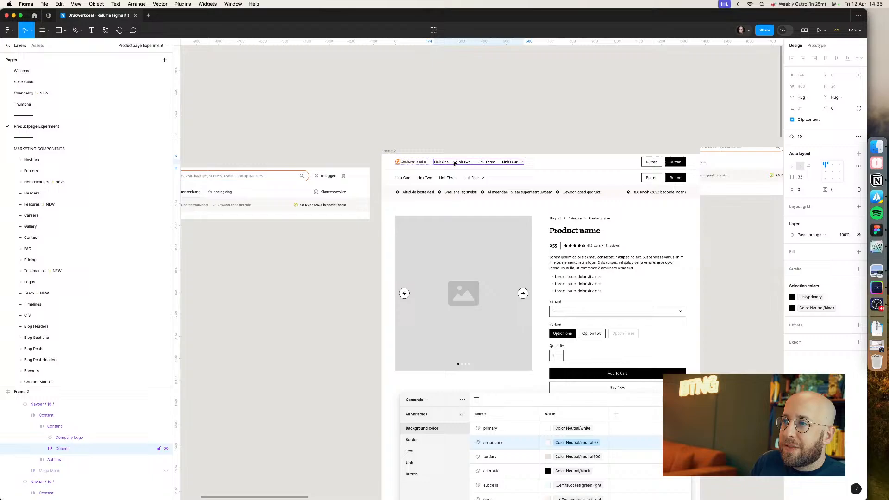
pyautogui.click(429, 134)
pyautogui.doubleClick(421, 161)
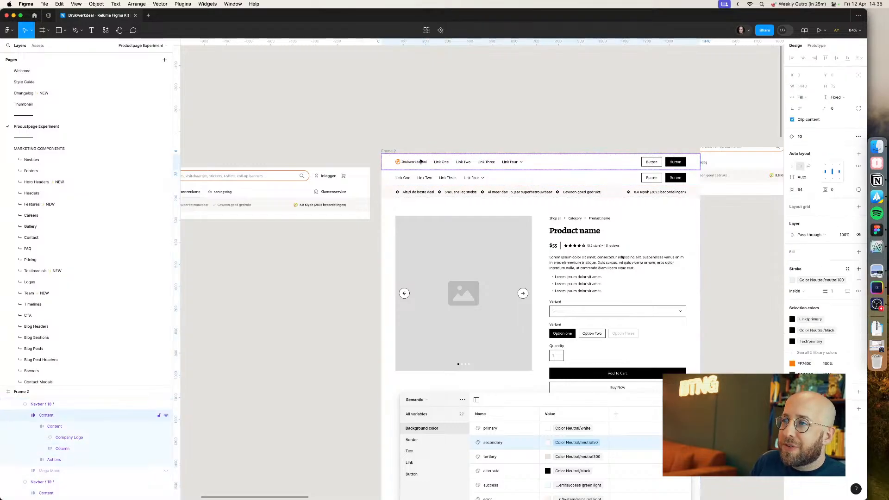
pyautogui.click(64, 405)
pyautogui.click(425, 141)
pyautogui.click(427, 164)
pyautogui.click(427, 164)
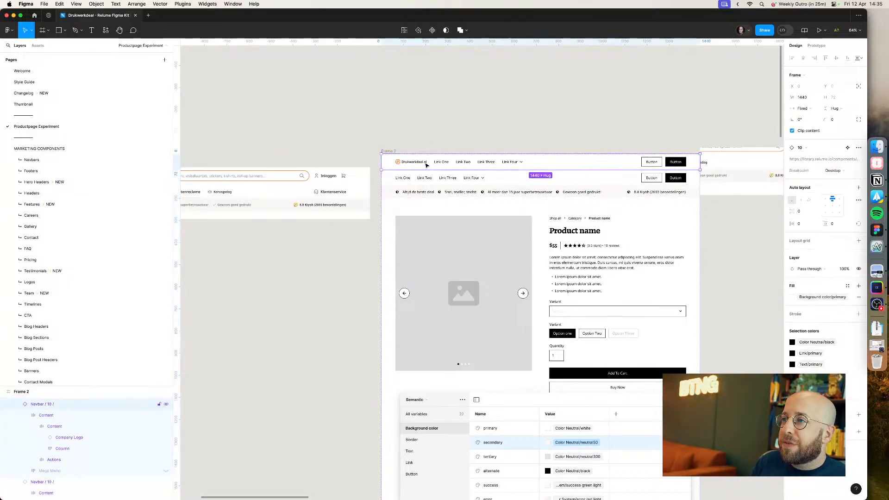
pyautogui.rightClick(427, 163)
pyautogui.click(448, 335)
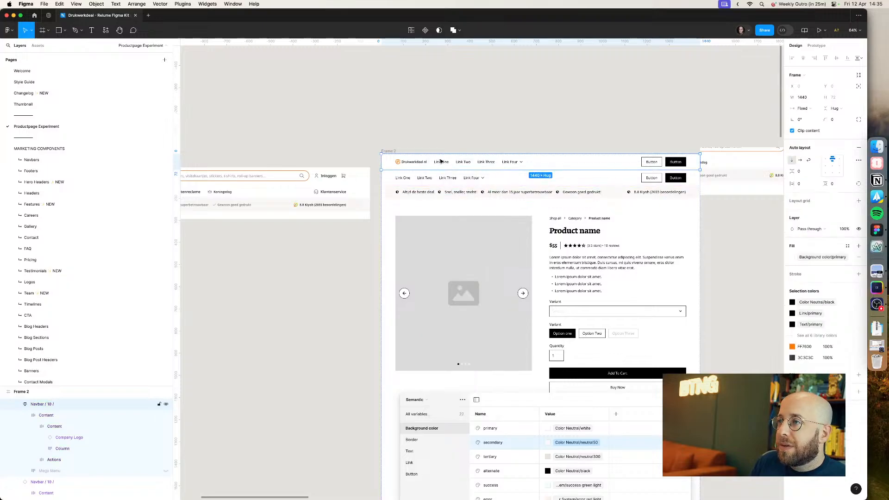
pyautogui.doubleClick(442, 163)
pyautogui.doubleClick(451, 165)
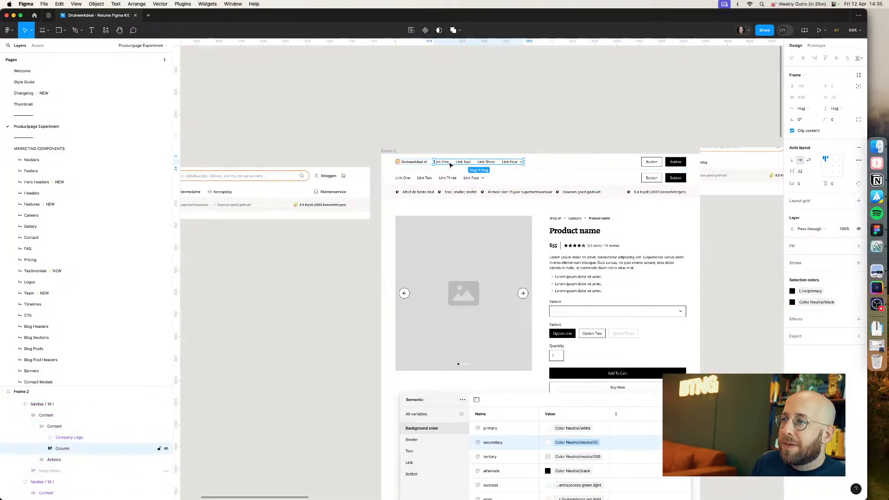
pyautogui.hotkey('ctrl', 'v')
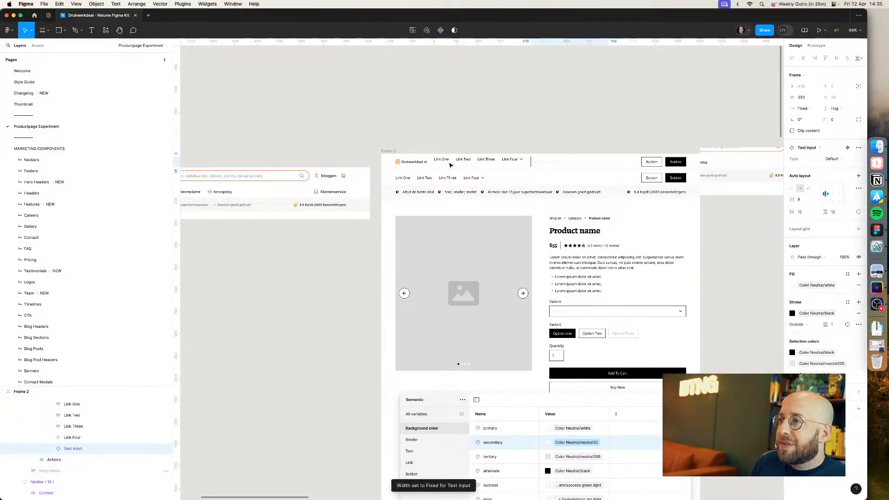
pyautogui.press('super+z')
# Step: Paste the text input right after the company logo in the top navbar
pyautogui.click(419, 164)
pyautogui.press('super+v')
pyautogui.click(464, 144)
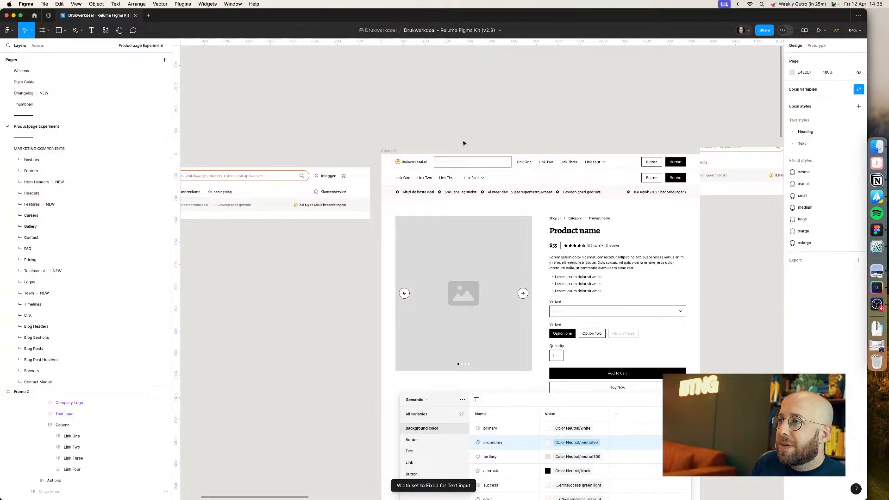
# Step: Delete the link column from the top navbar so only the logo, search input and buttons remain
pyautogui.scroll(3, 464, 143)
pyautogui.keyDown('super'); pyautogui.click(594, 176); pyautogui.keyUp('super')
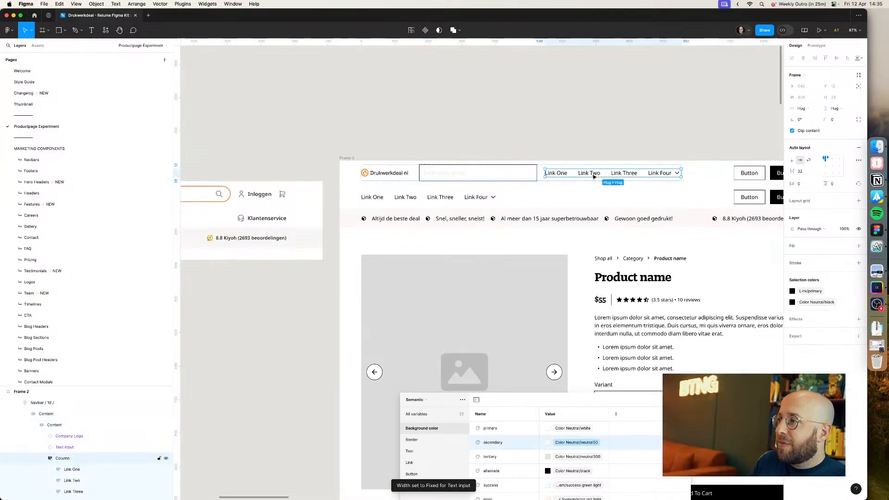
pyautogui.press('Delete')
pyautogui.click(504, 169)
pyautogui.keyDown('super'); pyautogui.click(503, 162); pyautogui.keyUp('super')
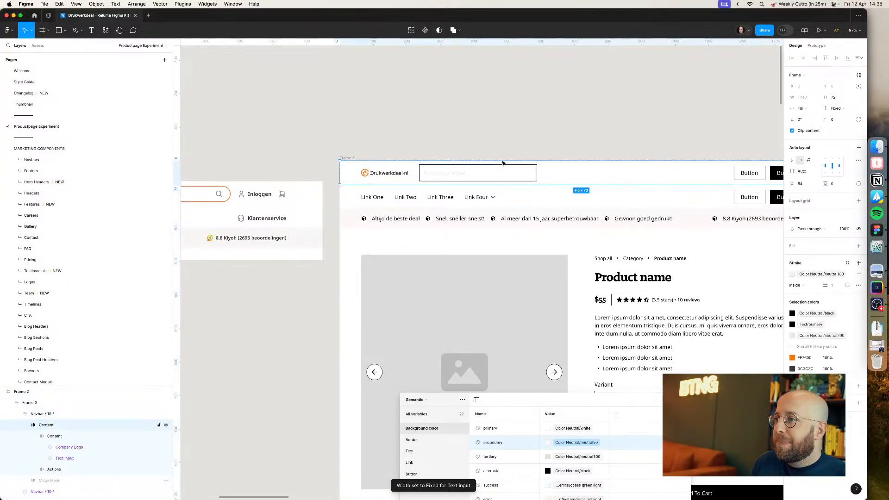
pyautogui.click(469, 137)
# Step: Set the first action button in the top navbar to the Link style
pyautogui.hscroll(-3, 469, 136)
pyautogui.scroll(-2, 464, 139)
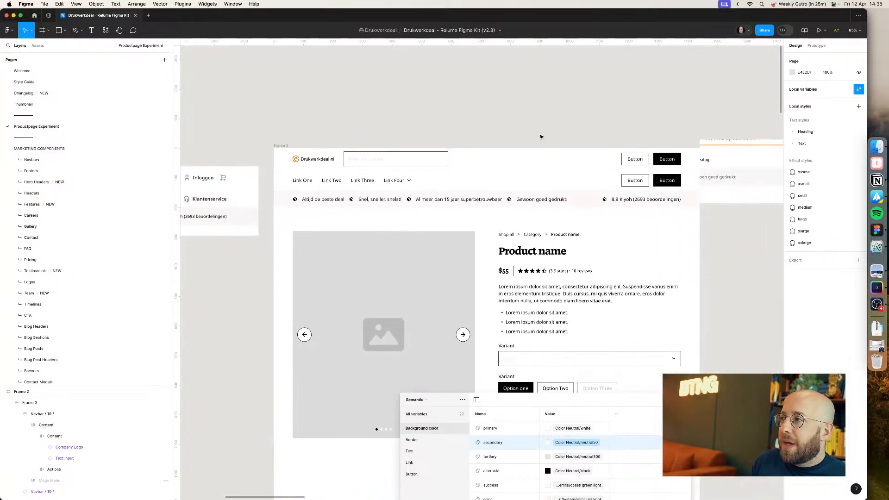
pyautogui.click(637, 166)
pyautogui.keyDown('super'); pyautogui.click(638, 166); pyautogui.keyUp('super')
pyautogui.moveTo(564, 132); pyautogui.dragTo(644, 131)
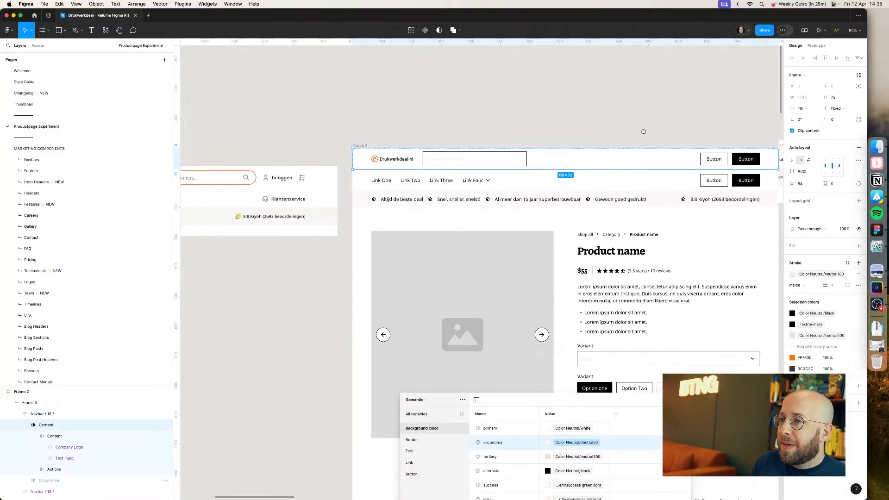
pyautogui.keyDown('super'); pyautogui.click(725, 159); pyautogui.keyUp('super')
pyautogui.click(830, 160)
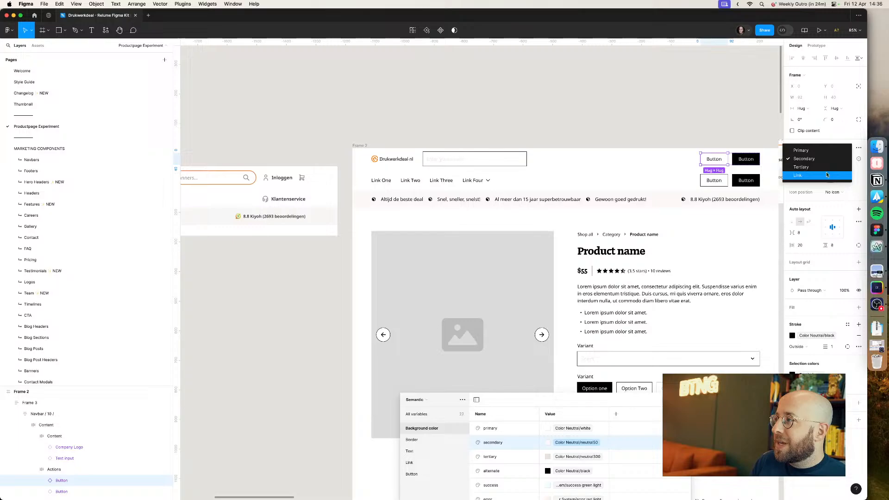
pyautogui.click(827, 175)
pyautogui.click(705, 124)
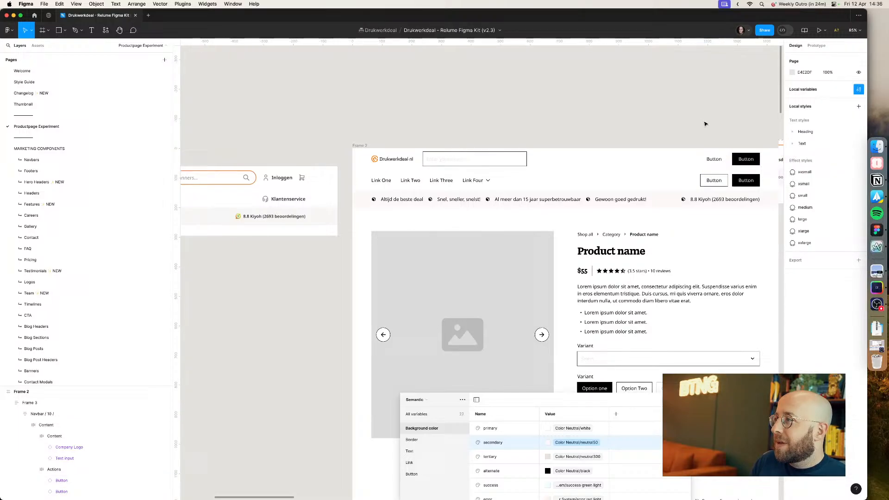
pyautogui.keyDown('super'); pyautogui.click(716, 159); pyautogui.keyUp('super')
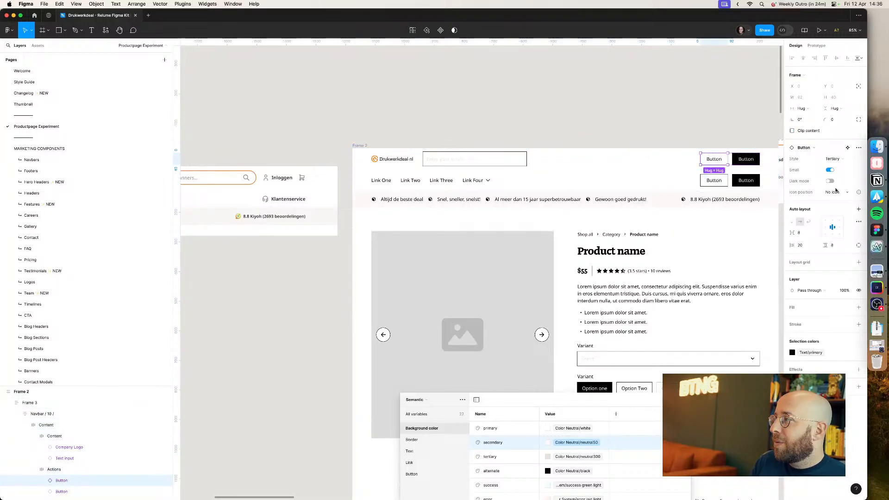
# Step: Give the first action button in the top navbar a leading icon and change its label to Inloggen
pyautogui.click(836, 191)
pyautogui.click(832, 201)
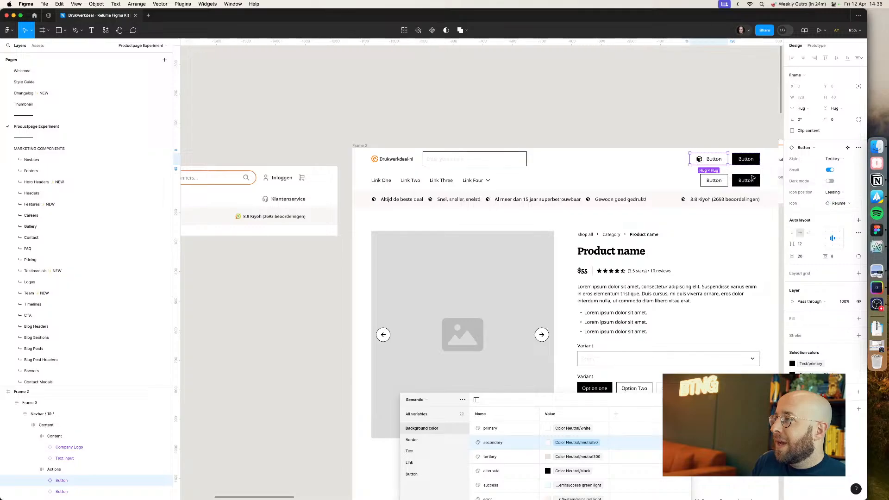
pyautogui.doubleClick(714, 158)
pyautogui.doubleClick(713, 159)
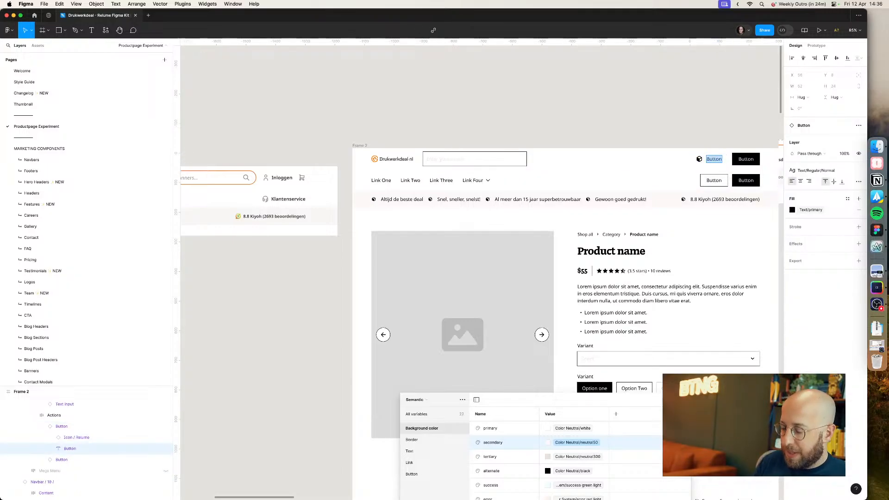
pyautogui.write('Inloggen')
pyautogui.press('Escape')
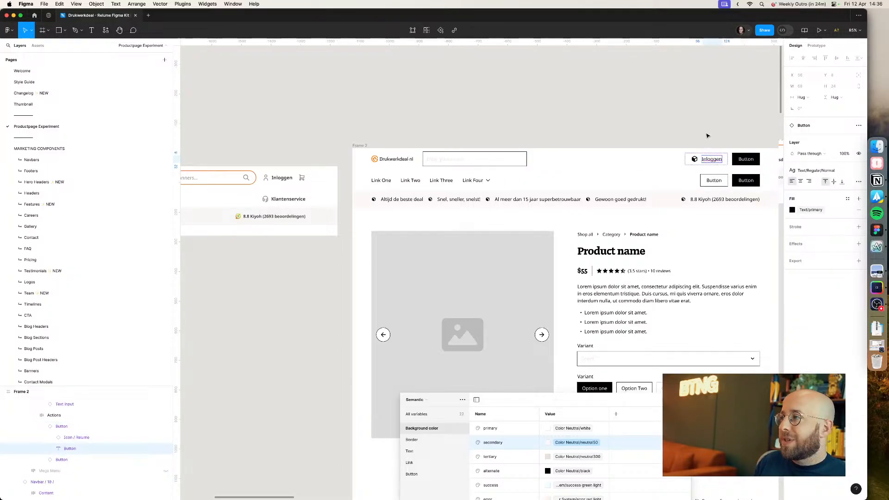
# Step: Make the second action button icon-only and set its style to Tertiary
pyautogui.click(747, 166)
pyautogui.click(747, 163)
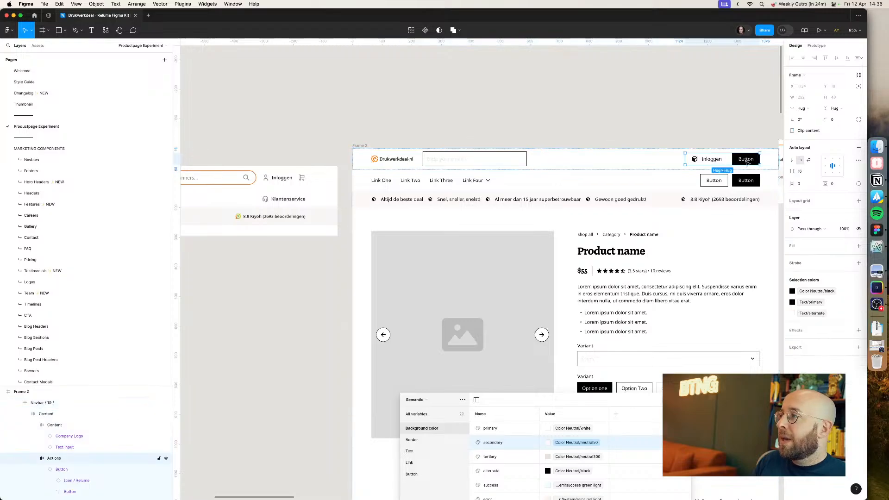
pyautogui.click(747, 162)
pyautogui.click(835, 192)
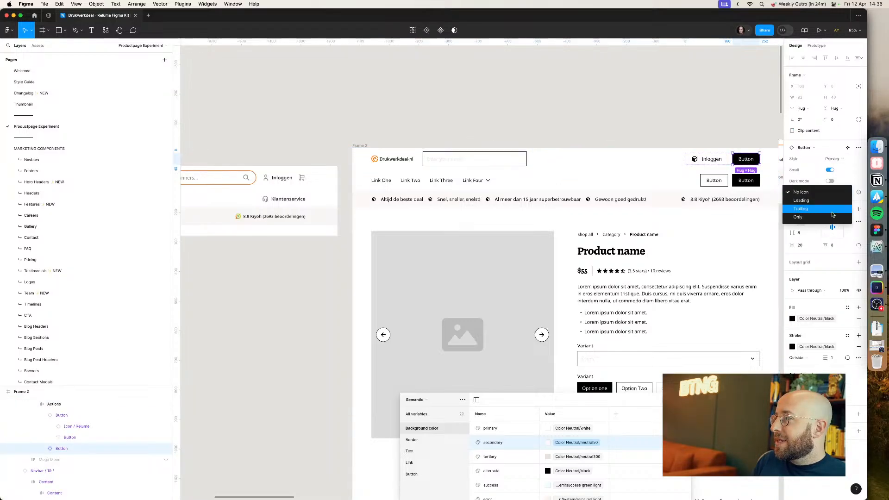
pyautogui.click(826, 214)
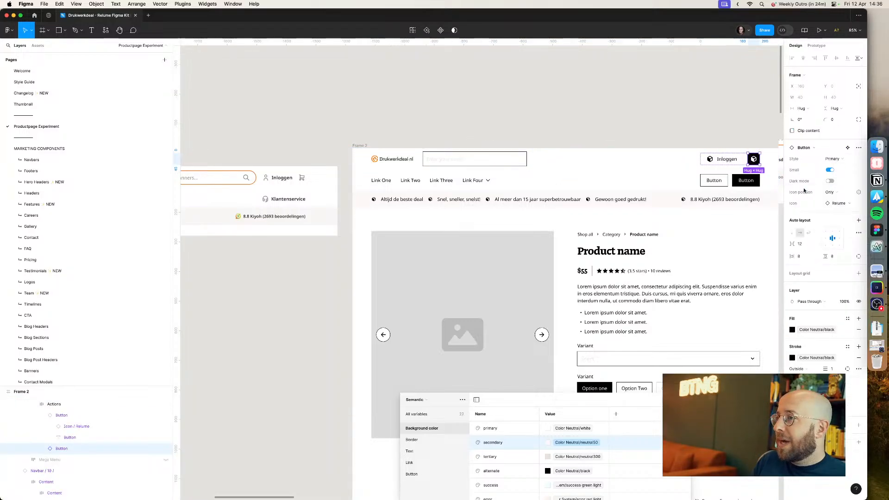
pyautogui.click(834, 160)
pyautogui.click(832, 170)
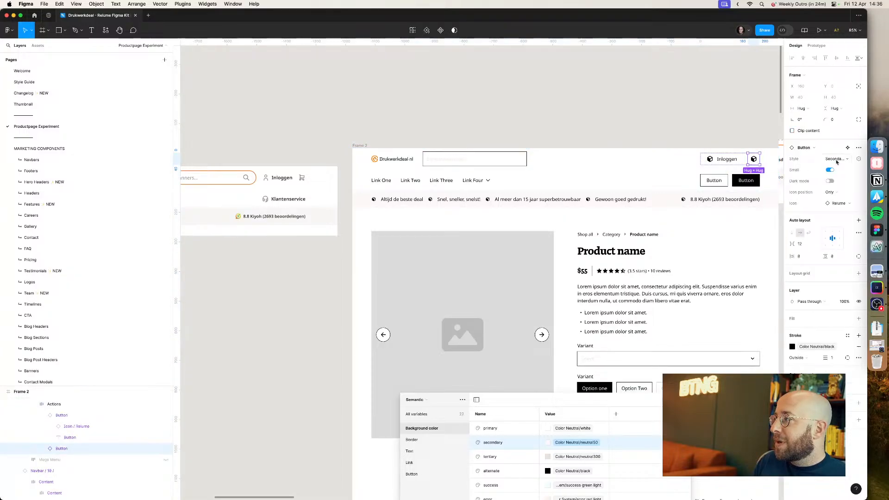
pyautogui.click(837, 162)
pyautogui.click(836, 168)
pyautogui.click(720, 115)
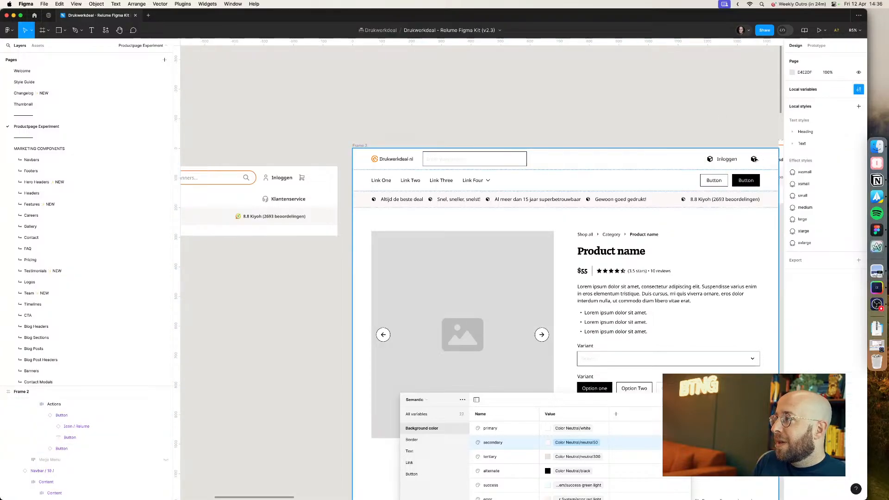
# Step: Swap the second action button's icon for the Icon / cart component
pyautogui.doubleClick(755, 159)
pyautogui.doubleClick(756, 159)
pyautogui.doubleClick(755, 159)
pyautogui.doubleClick(755, 159)
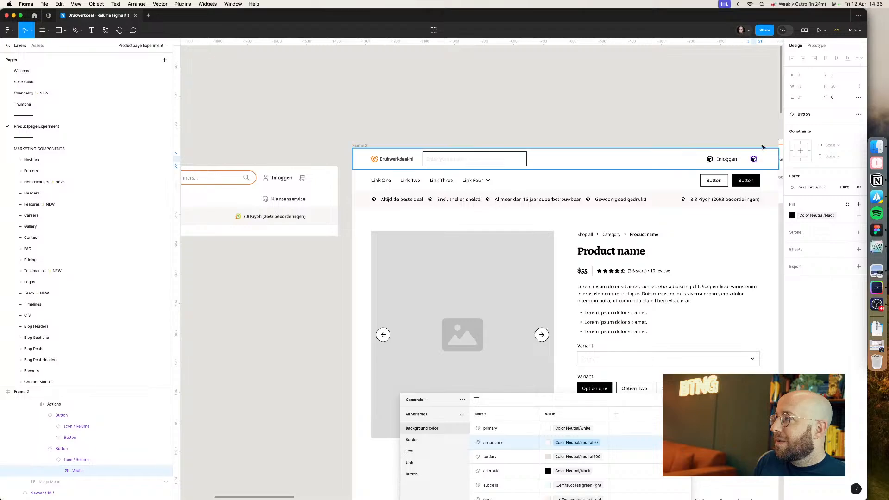
pyautogui.click(764, 138)
pyautogui.doubleClick(755, 160)
pyautogui.doubleClick(756, 160)
pyautogui.doubleClick(755, 160)
pyautogui.doubleClick(755, 160)
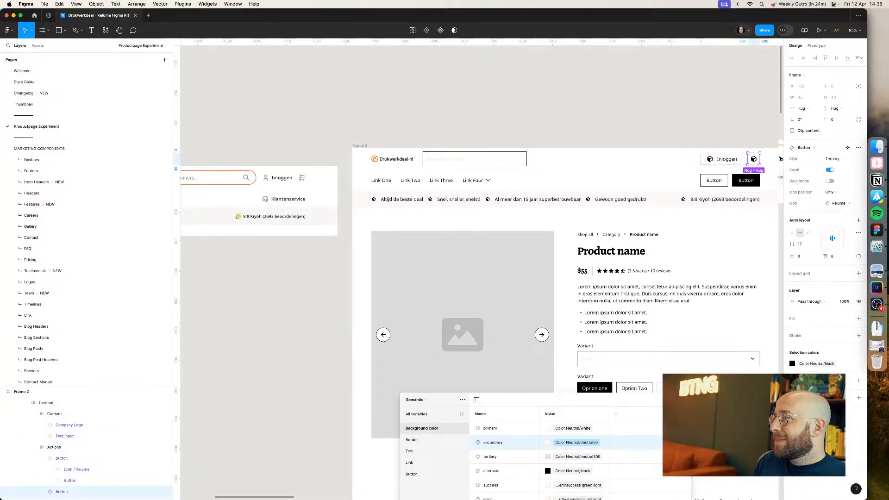
pyautogui.click(831, 204)
pyautogui.write('cart')
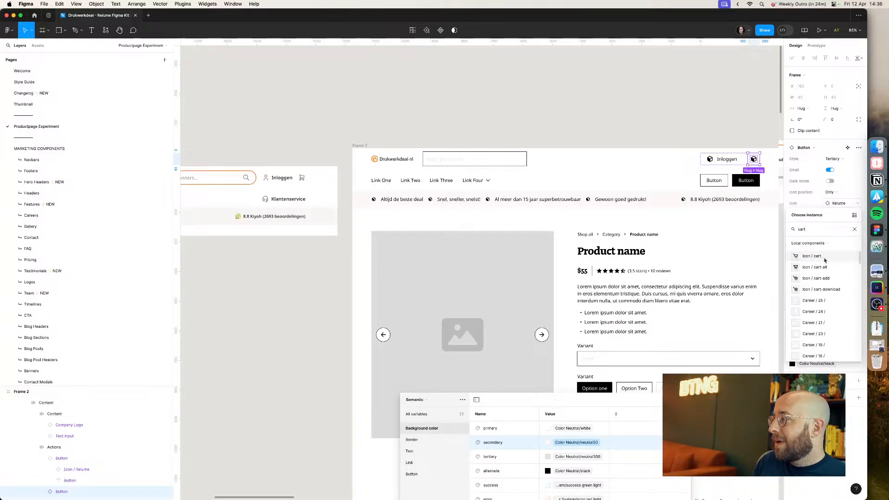
pyautogui.click(825, 260)
# Step: Swap the Inloggen button's icon for the Icon / user component
pyautogui.doubleClick(712, 161)
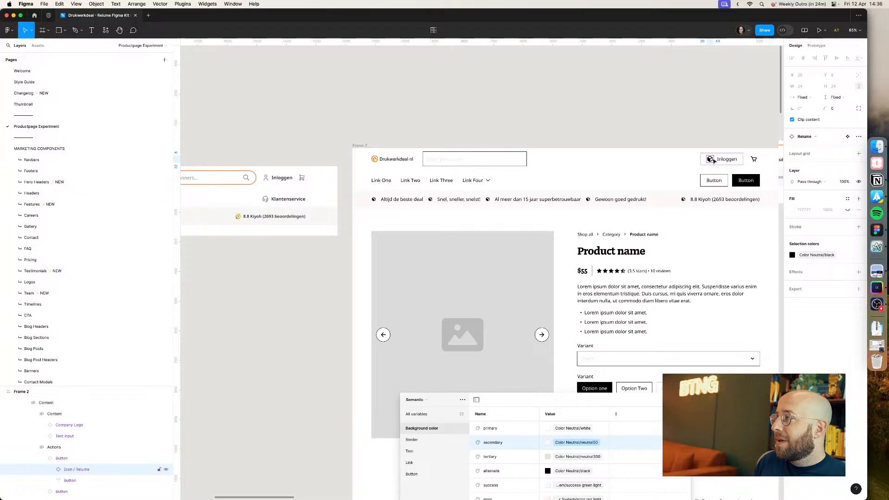
pyautogui.doubleClick(714, 161)
pyautogui.doubleClick(711, 161)
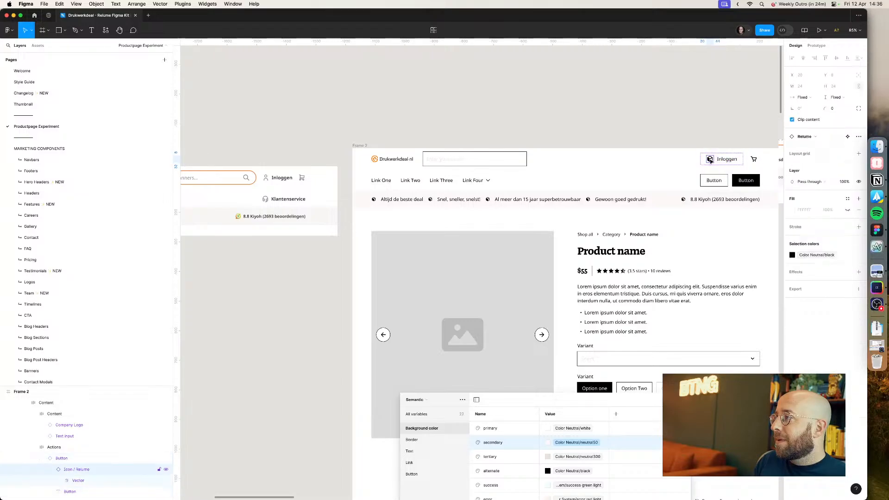
pyautogui.click(804, 137)
pyautogui.write('user')
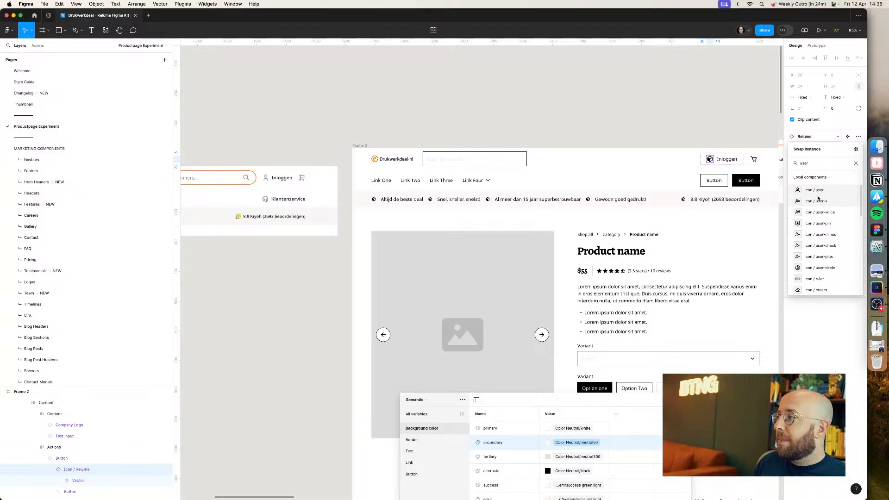
pyautogui.click(814, 190)
# Step: Set the navbar search input's stroke colour to Brand/brand700
pyautogui.click(749, 127)
pyautogui.hscroll(-10, 749, 126)
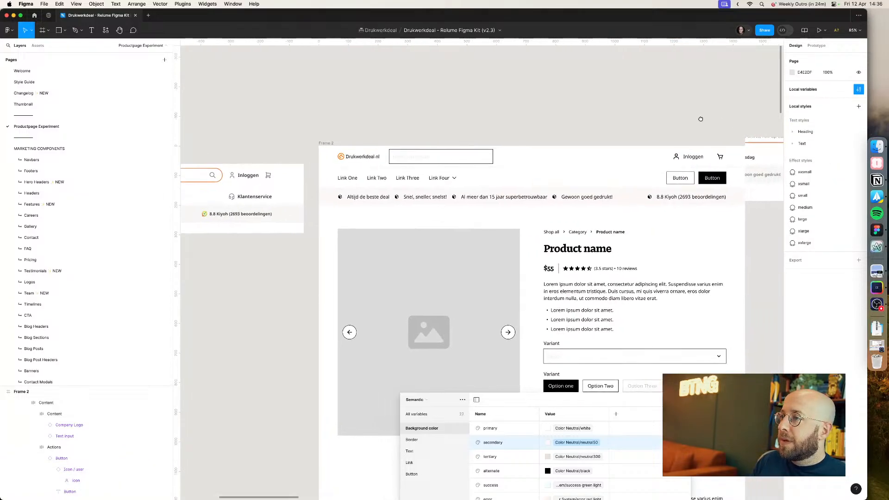
pyautogui.moveTo(708, 122); pyautogui.dragTo(702, 114)
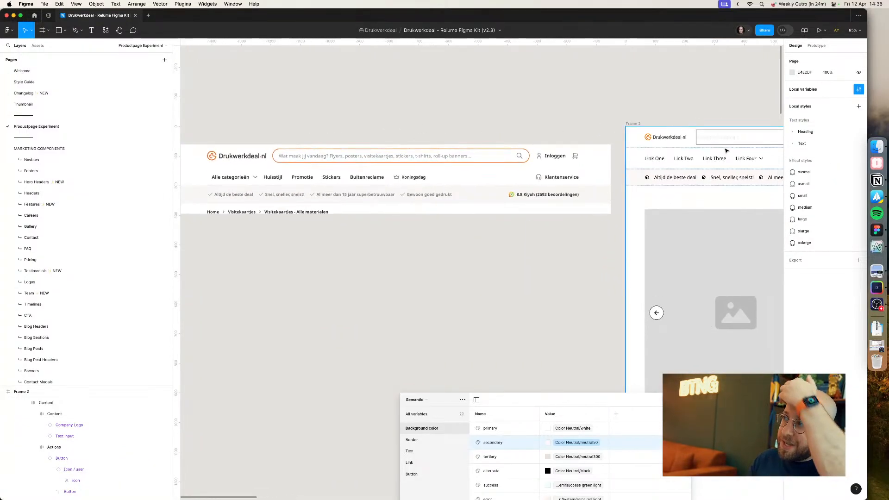
pyautogui.click(726, 140)
pyautogui.doubleClick(726, 141)
pyautogui.doubleClick(725, 140)
pyautogui.click(724, 139)
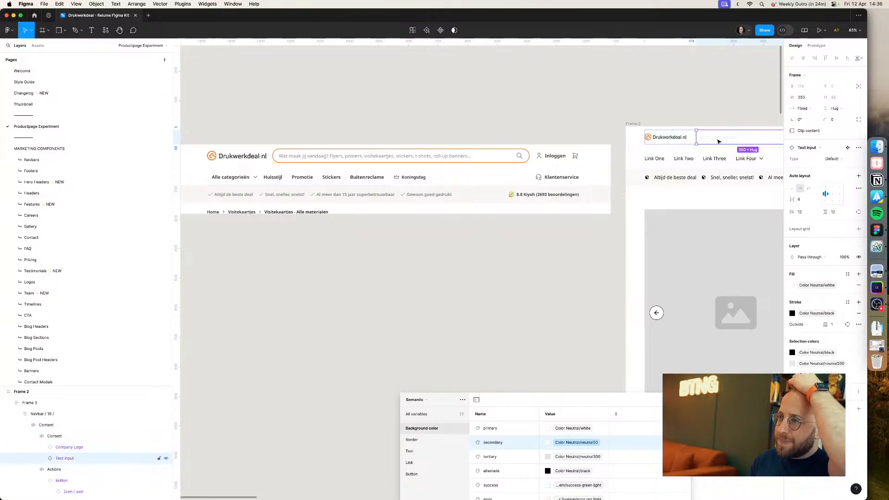
pyautogui.click(816, 314)
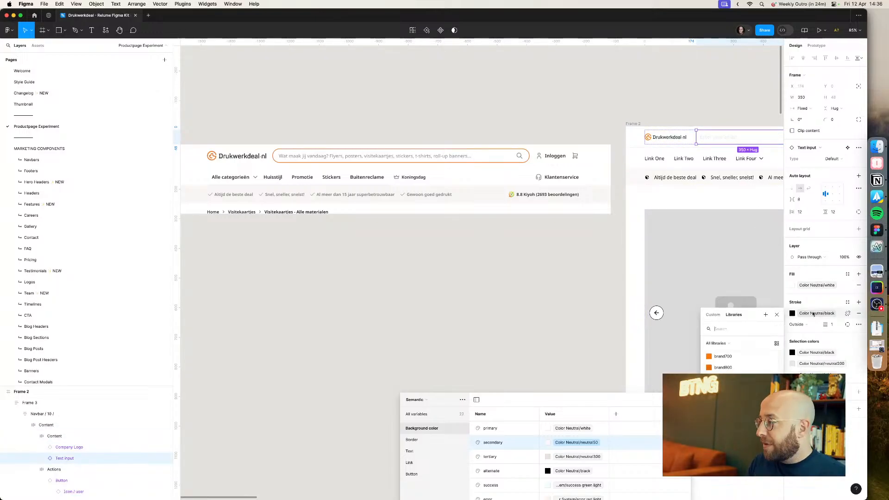
pyautogui.click(723, 369)
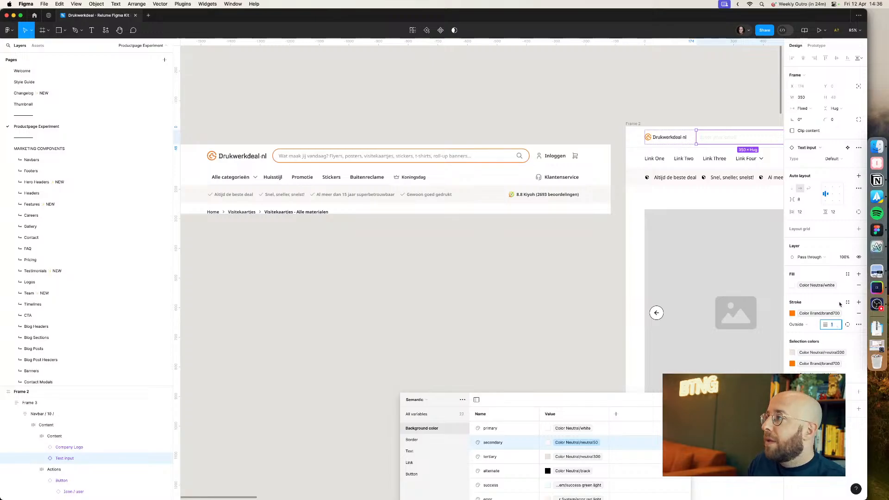
# Step: Set the search input's stroke width to 2 and its corner radius to 4
pyautogui.write('2')
pyautogui.press('Return')
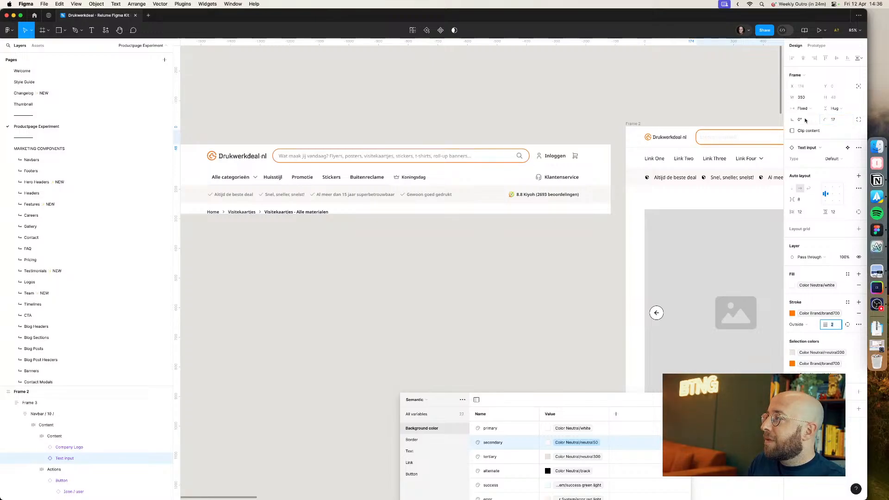
pyautogui.click(844, 121)
pyautogui.write('4')
pyautogui.press('Return')
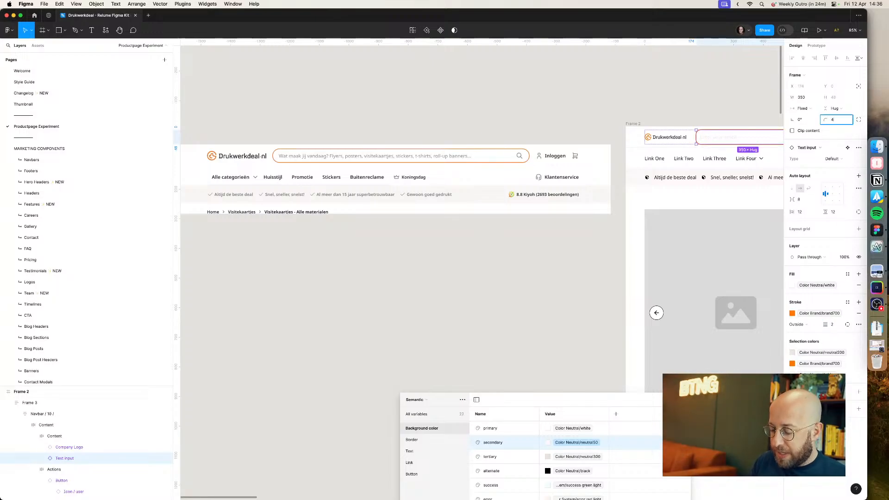
pyautogui.click(597, 102)
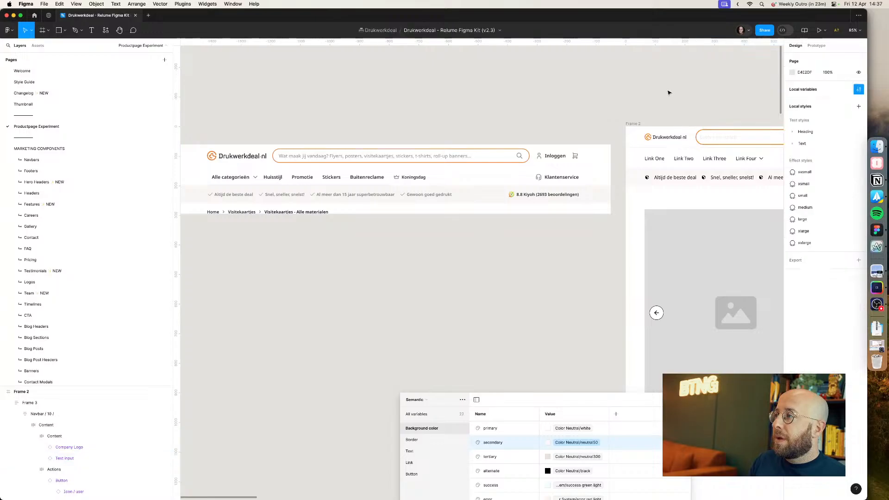
# Step: Set the search input's width to Fill container
pyautogui.hscroll(5, 602, 97)
pyautogui.doubleClick(635, 147)
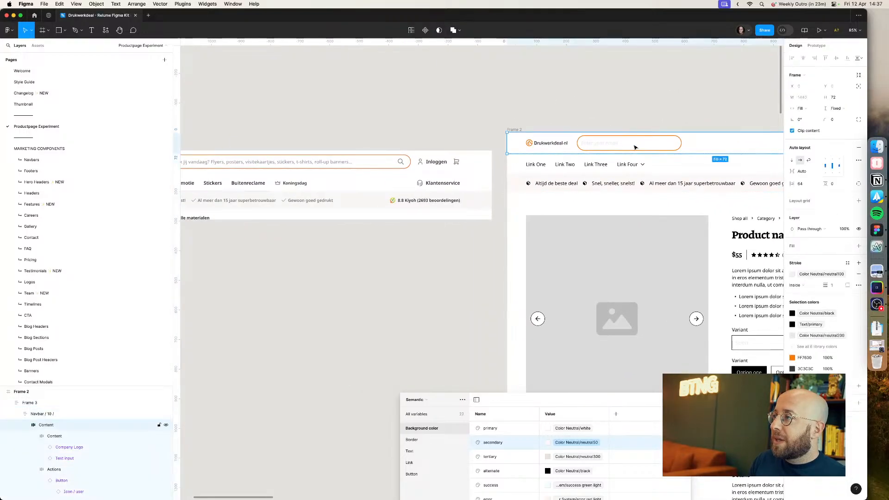
pyautogui.doubleClick(635, 146)
pyautogui.click(627, 147)
pyautogui.click(802, 108)
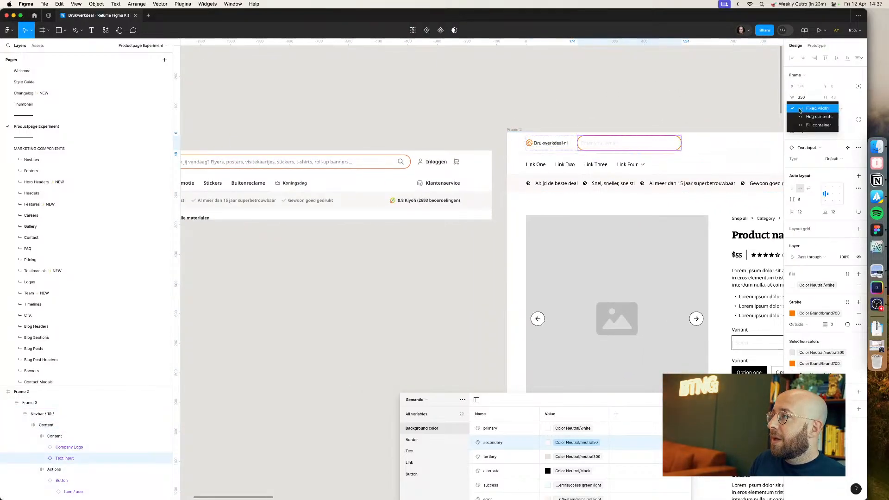
pyautogui.click(808, 123)
# Step: Set the width of the navbar's inner content frame to Fill container
pyautogui.click(688, 107)
pyautogui.doubleClick(638, 142)
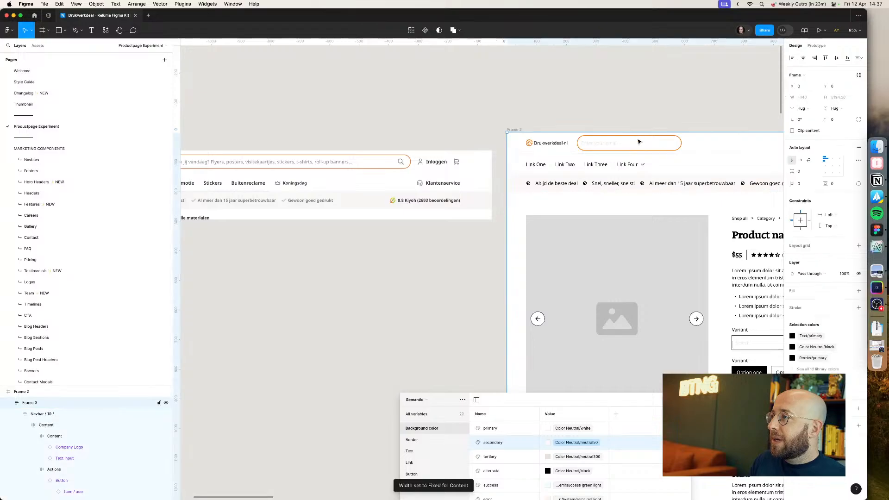
pyautogui.doubleClick(639, 141)
pyautogui.click(801, 109)
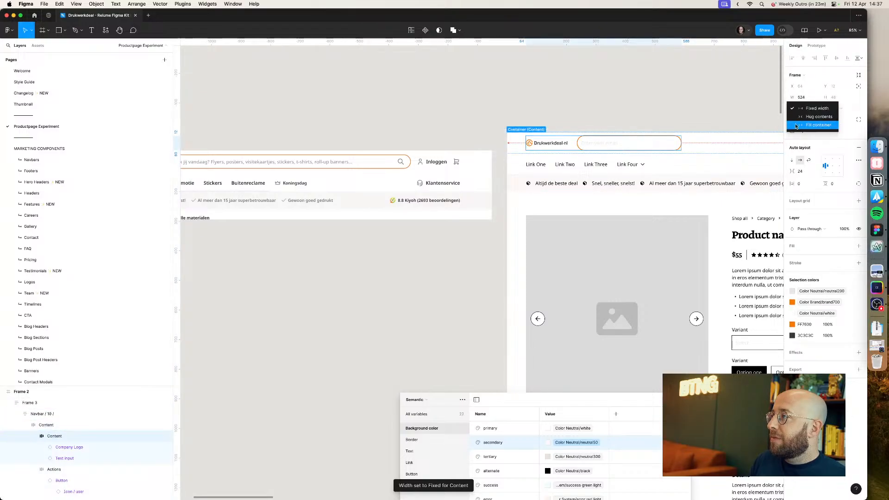
pyautogui.click(808, 123)
pyautogui.click(678, 111)
# Step: Compare the updated navbar with the live Drukwerkdeal header, checking the action buttons and search input
pyautogui.scroll(-3, 676, 112)
pyautogui.hscroll(5, 496, 125)
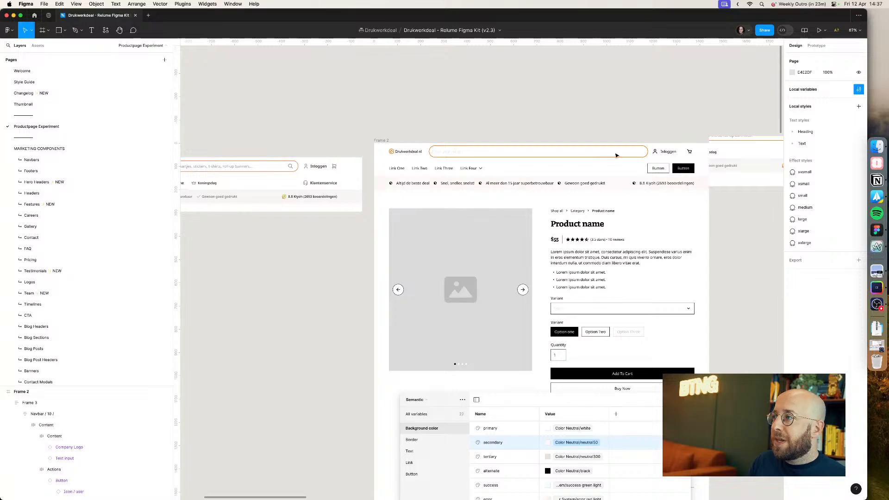
pyautogui.click(673, 156)
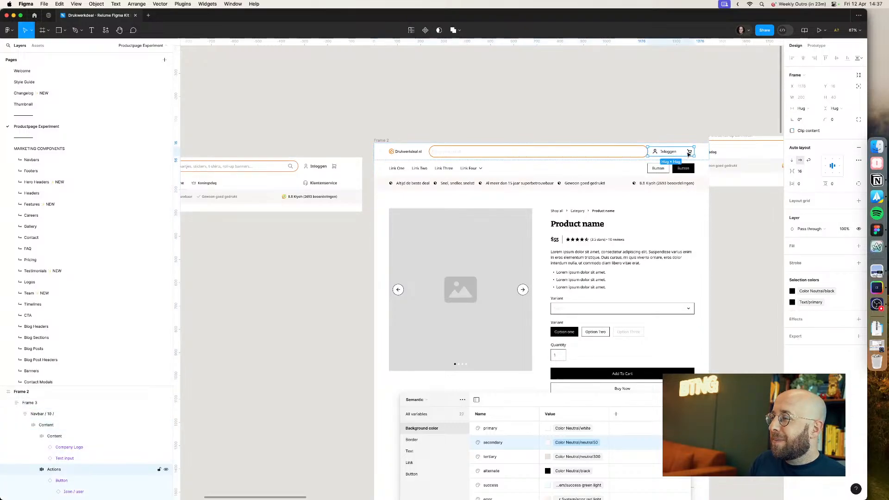
pyautogui.click(689, 153)
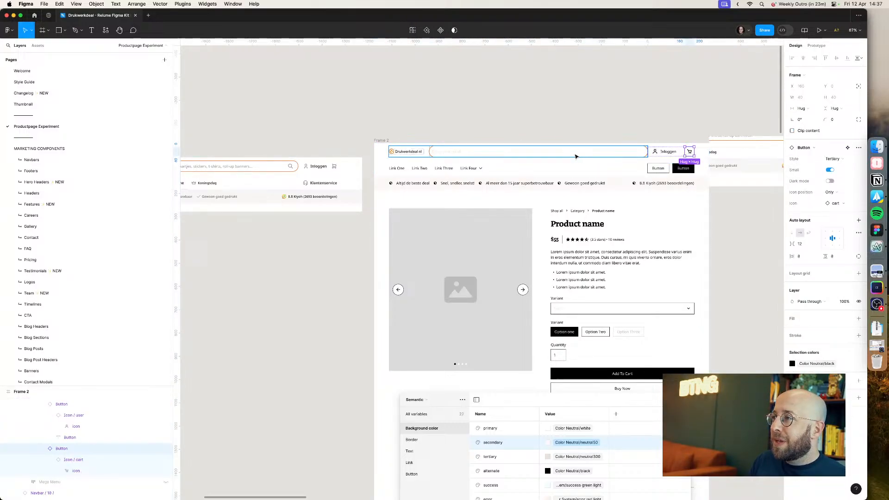
pyautogui.scroll(5, 597, 155)
pyautogui.scroll(-2, 597, 155)
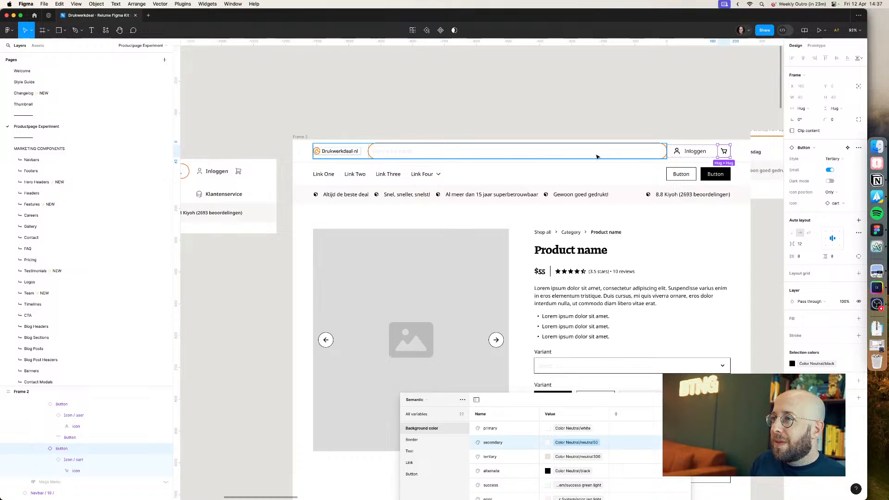
pyautogui.press('Escape')
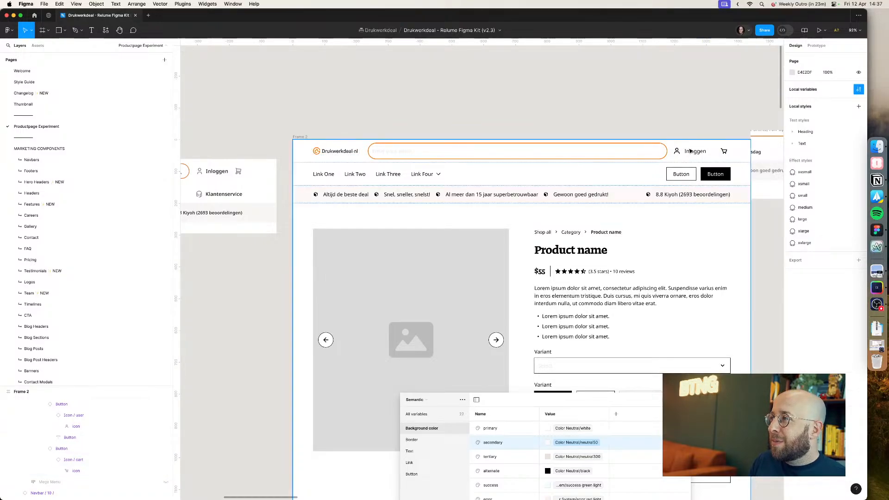
pyautogui.hscroll(-10, 482, 119)
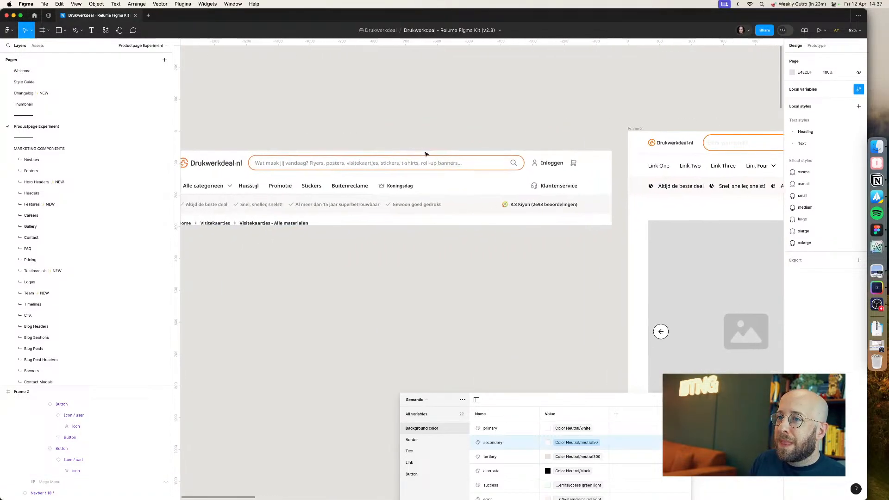
pyautogui.press('super+Tab')
pyautogui.press('super+Tab')
pyautogui.scroll(-5, 568, 115)
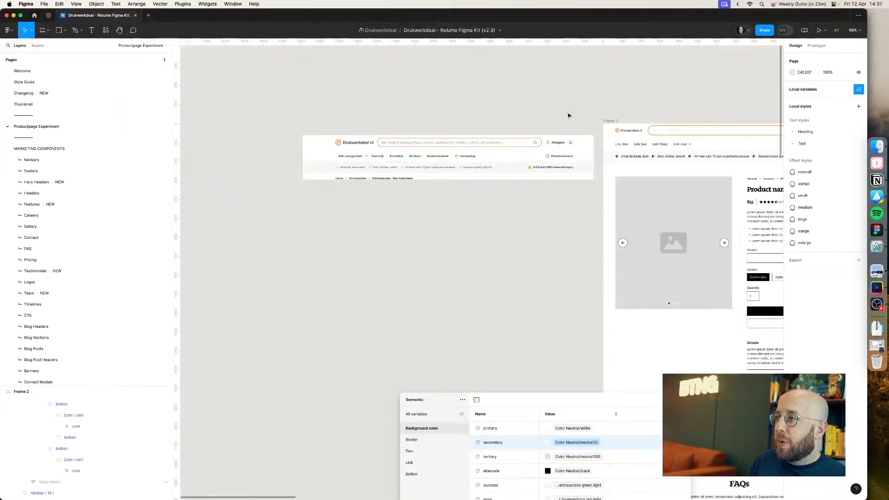
pyautogui.doubleClick(667, 132)
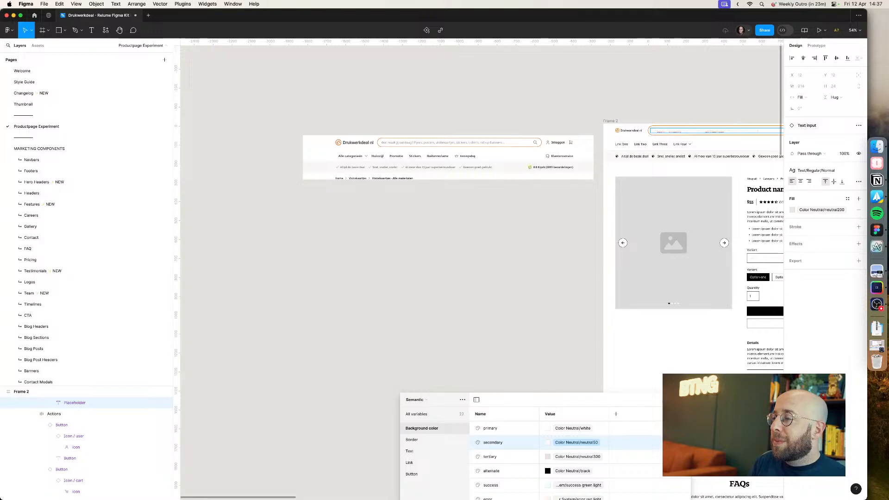
pyautogui.press('Escape')
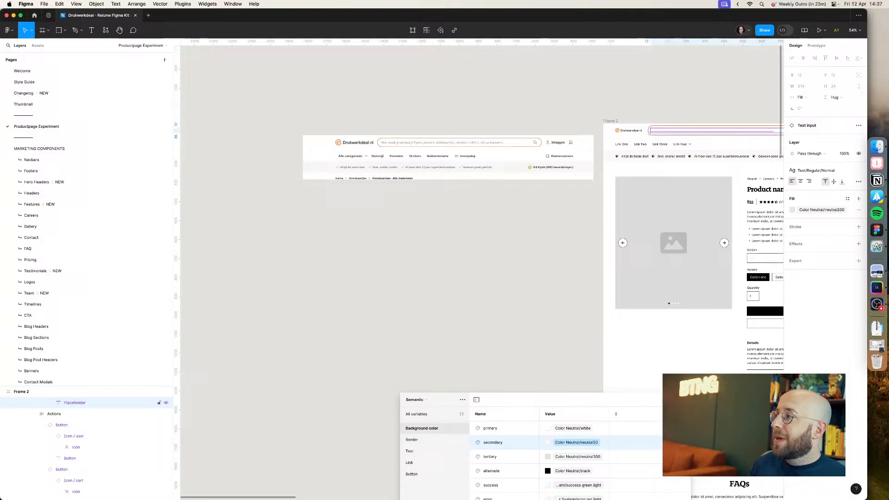
# Step: Set the search input's placeholder text fill to the Color Neutral/neutral700 library colour
pyautogui.click(806, 210)
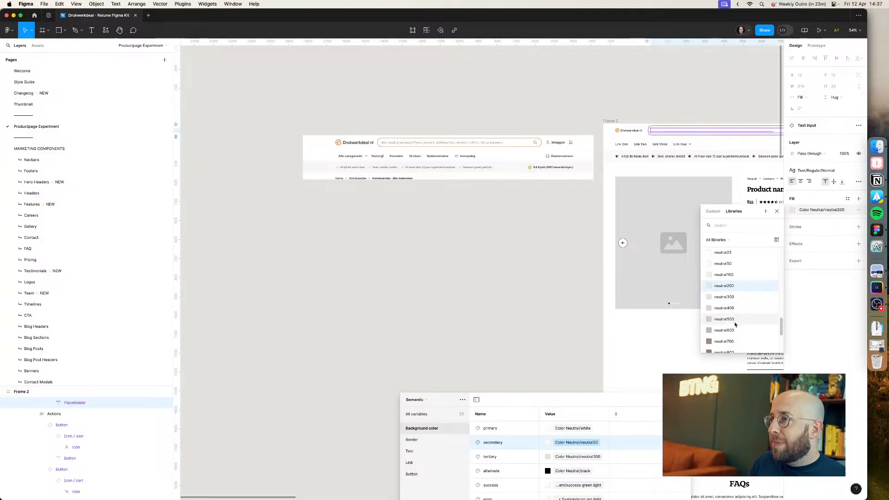
pyautogui.scroll(-2, 735, 327)
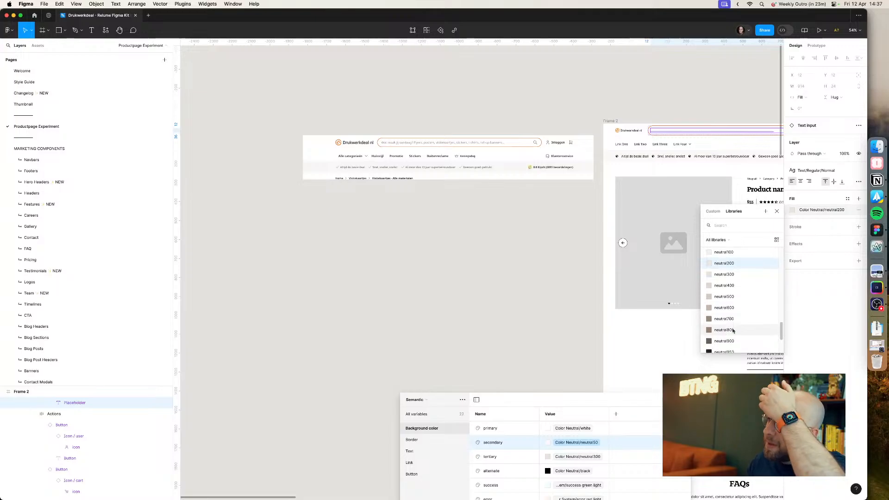
pyautogui.scroll(-2, 734, 330)
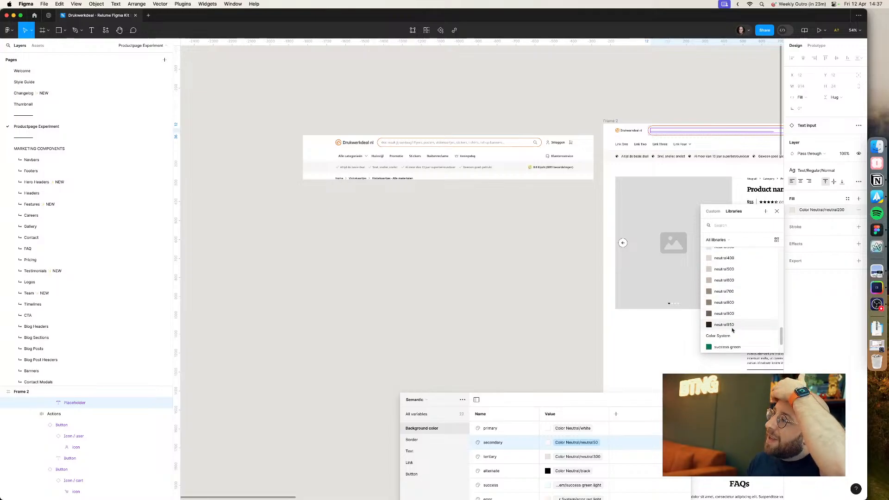
pyautogui.scroll(5, 415, 144)
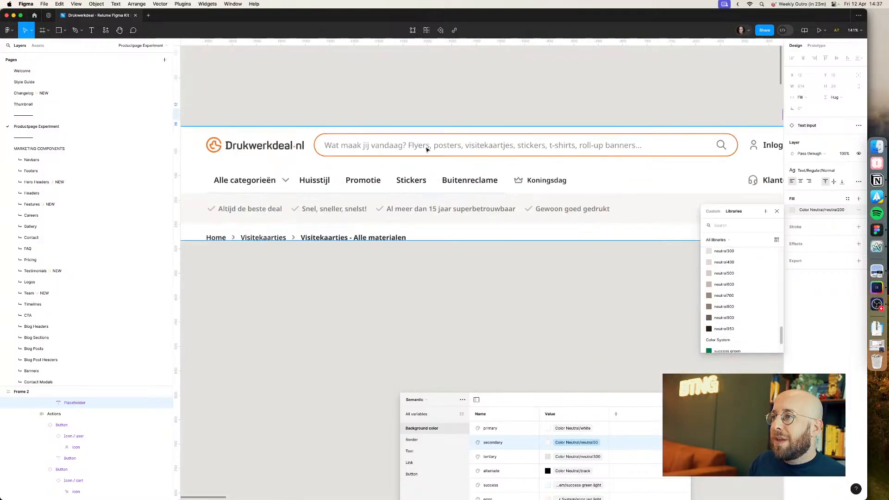
pyautogui.click(734, 296)
# Step: Change the placeholder text fill to Color Neutral/neutral600
pyautogui.click(648, 115)
pyautogui.hscroll(10, 521, 94)
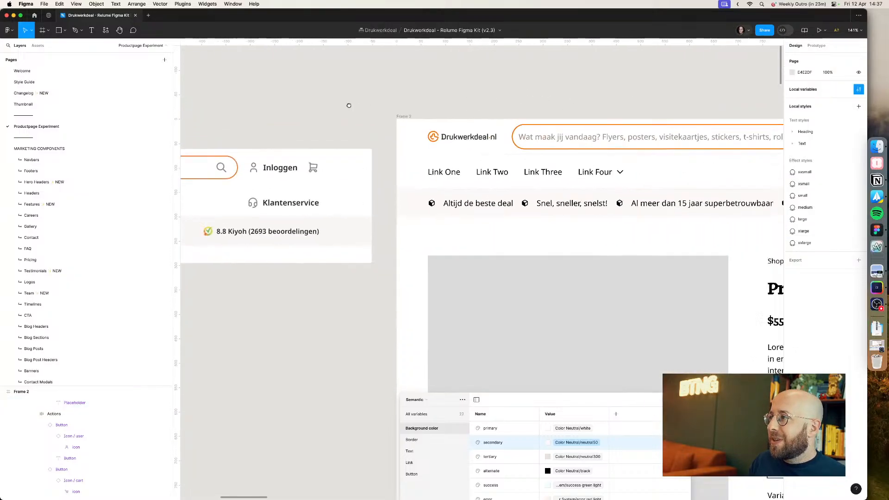
pyautogui.scroll(-1, 443, 103)
pyautogui.scroll(-2, 444, 102)
pyautogui.hscroll(1, 441, 97)
pyautogui.keyDown('super'); pyautogui.click(490, 136); pyautogui.keyUp('super')
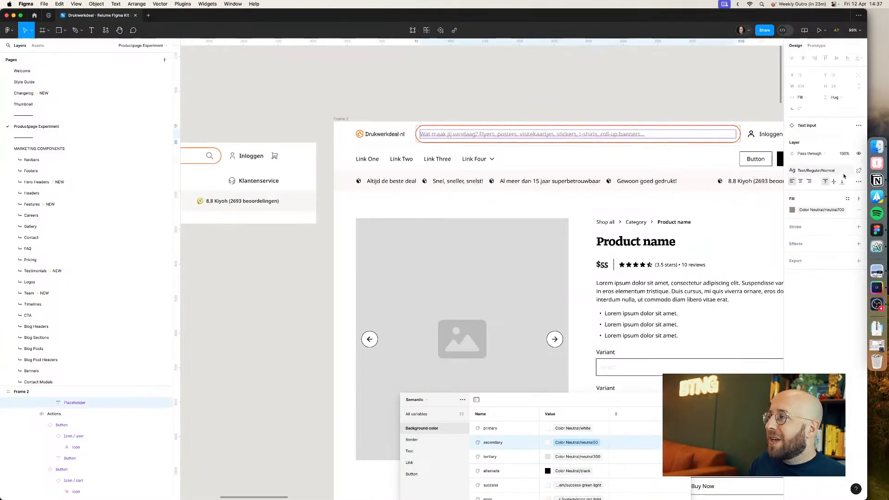
pyautogui.click(811, 212)
pyautogui.click(727, 298)
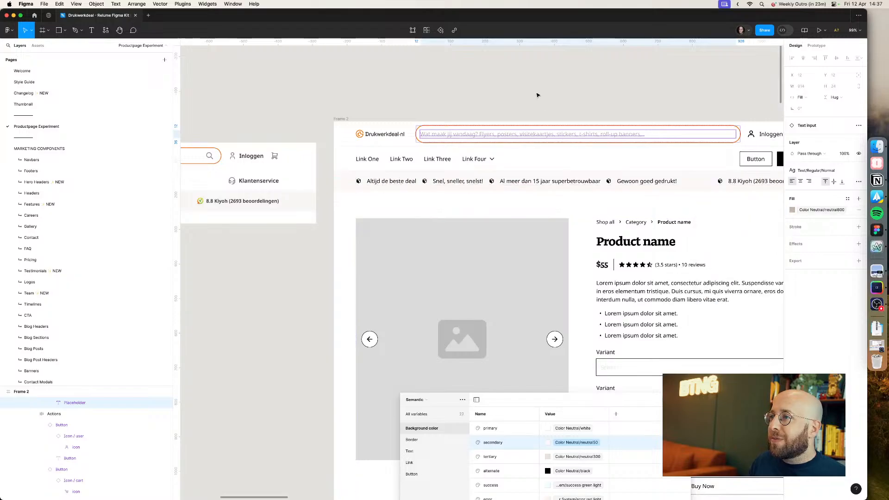
# Step: Change the placeholder text fill back to Color Neutral/neutral700
pyautogui.click(538, 94)
pyautogui.keyDown('super'); pyautogui.click(552, 136); pyautogui.keyUp('super')
pyautogui.click(824, 211)
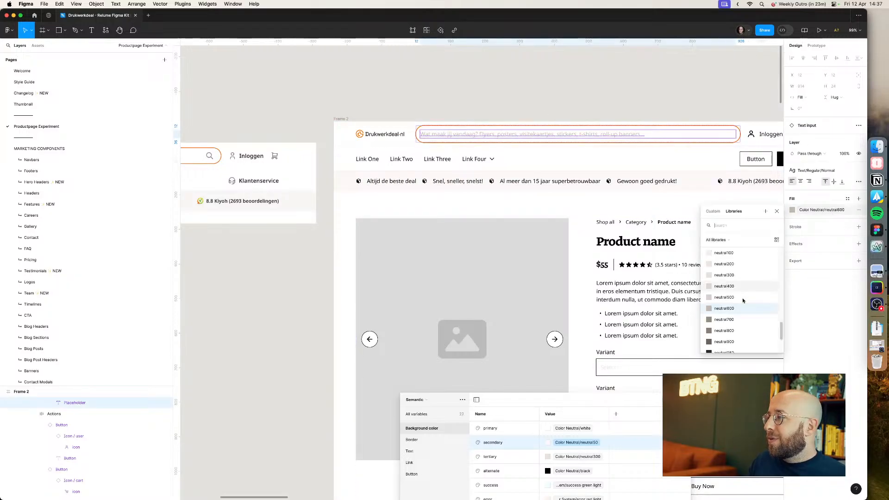
pyautogui.click(739, 320)
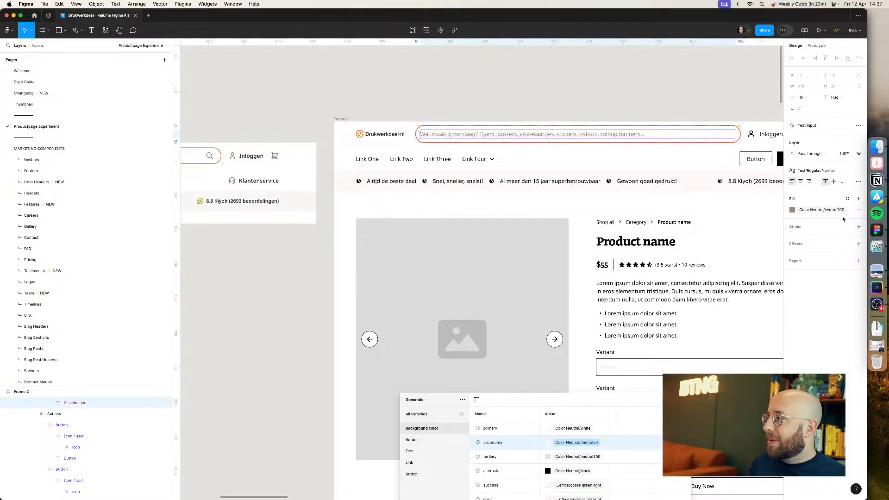
# Step: Delete the stray navbar element lying beside the product page frame
pyautogui.click(518, 92)
pyautogui.scroll(-5, 517, 91)
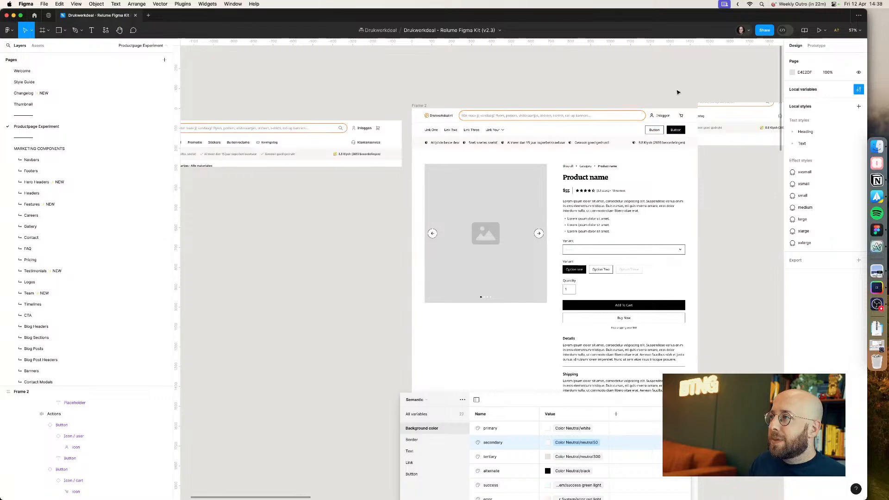
pyautogui.click(727, 127)
pyautogui.press('Delete')
pyautogui.hscroll(-1, 514, 105)
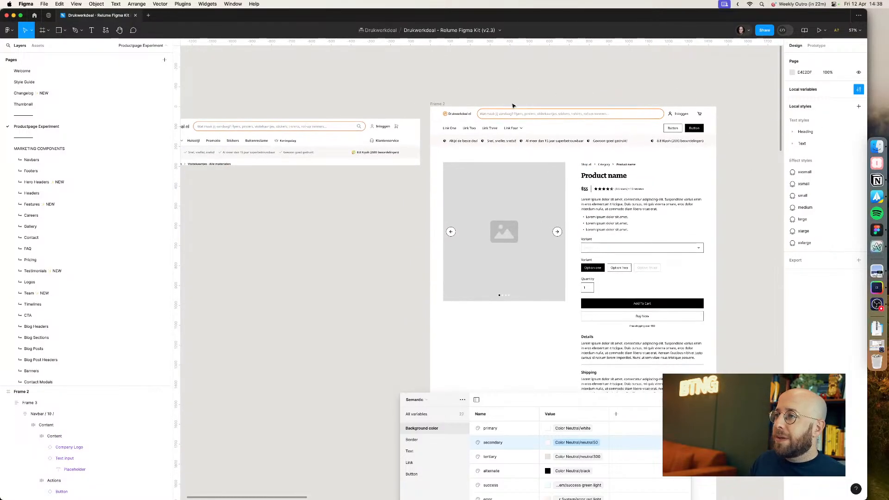
# Step: Switch to OBS and move its main window into view over the canvas
pyautogui.press('super+Tab')
pyautogui.press('super+Tab')
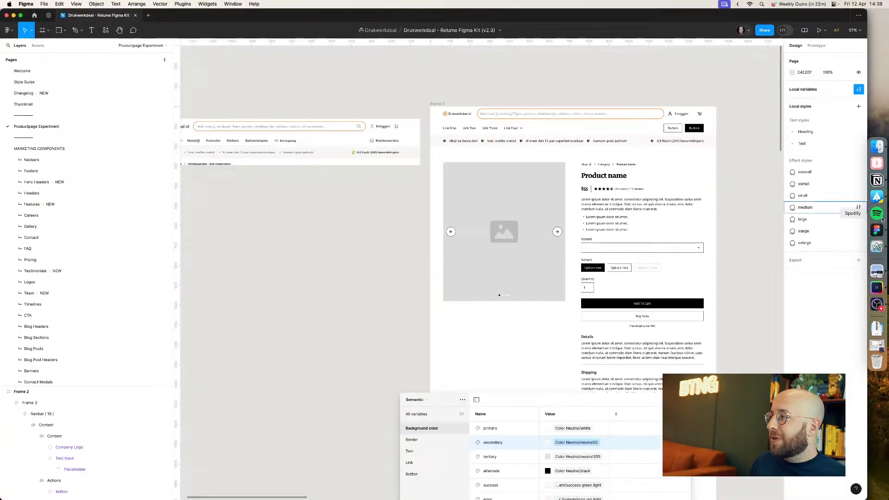
pyautogui.click(879, 310)
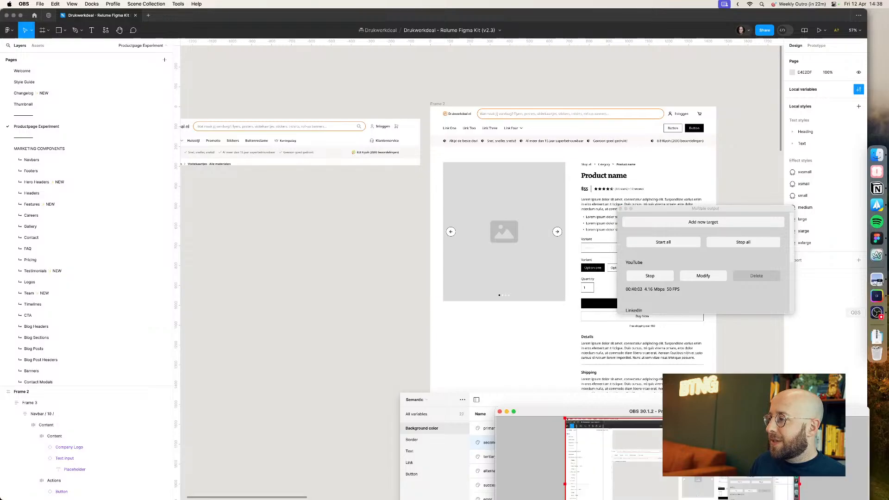
pyautogui.moveTo(691, 411); pyautogui.dragTo(409, 131)
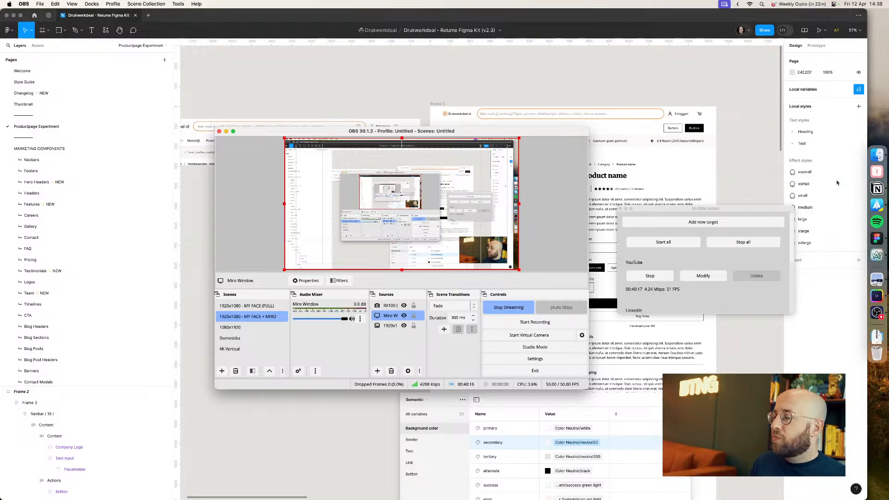
pyautogui.press('super+space')
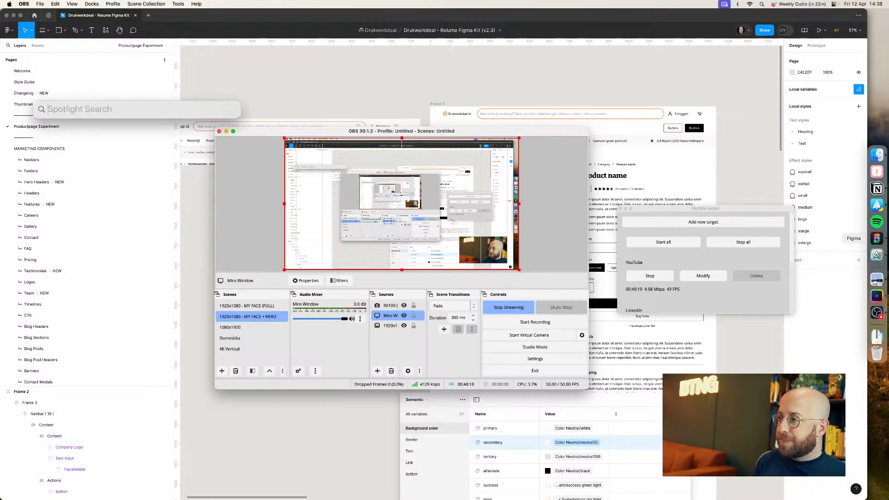
pyautogui.press('Escape')
pyautogui.click(500, 76)
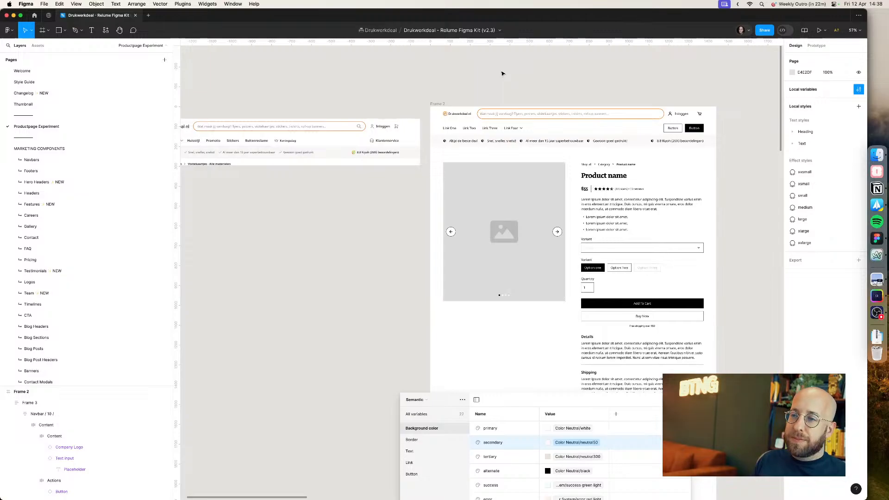
# Step: Open the OBS settings and review the audio device settings without applying changes
pyautogui.press('super+Tab')
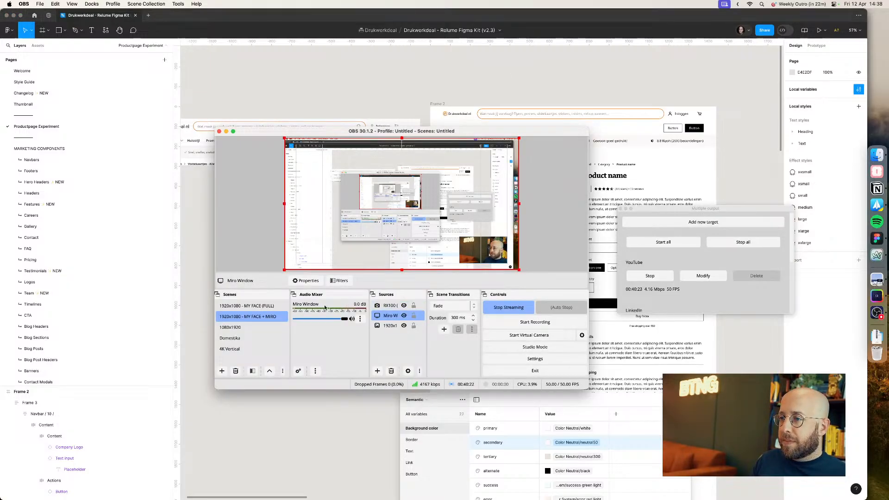
pyautogui.click(537, 361)
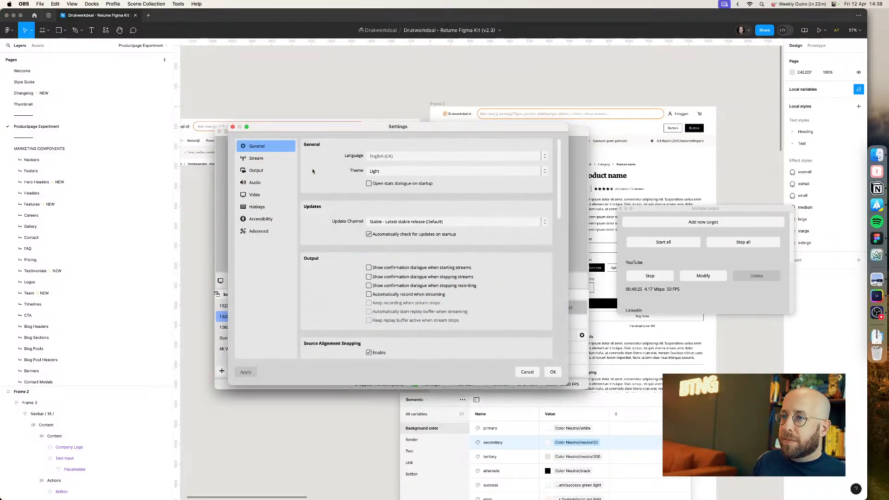
pyautogui.click(268, 181)
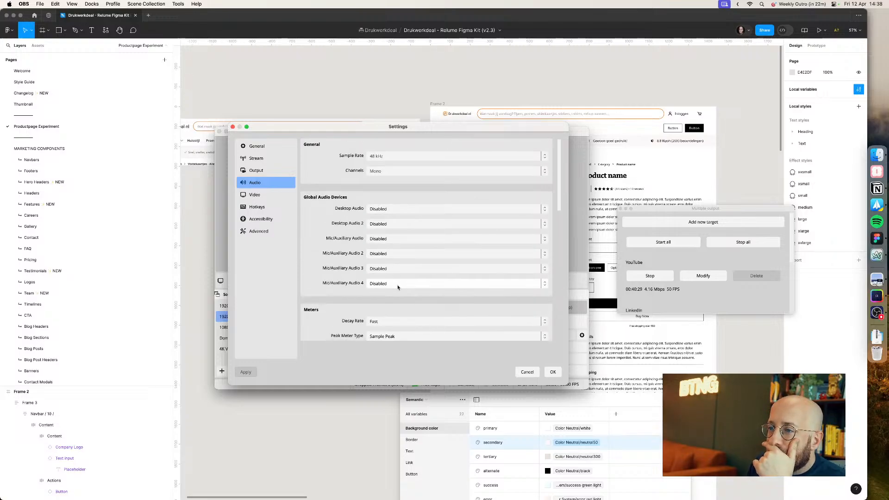
pyautogui.scroll(-3, 397, 283)
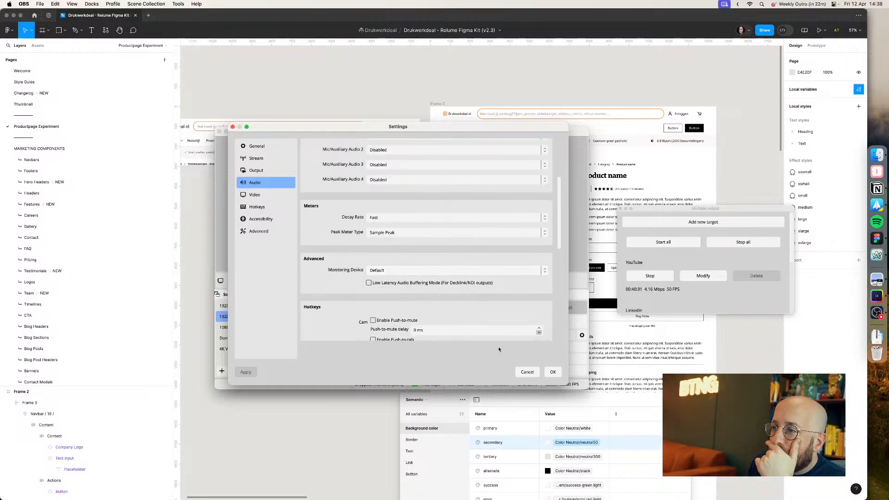
pyautogui.scroll(1, 487, 334)
pyautogui.click(558, 375)
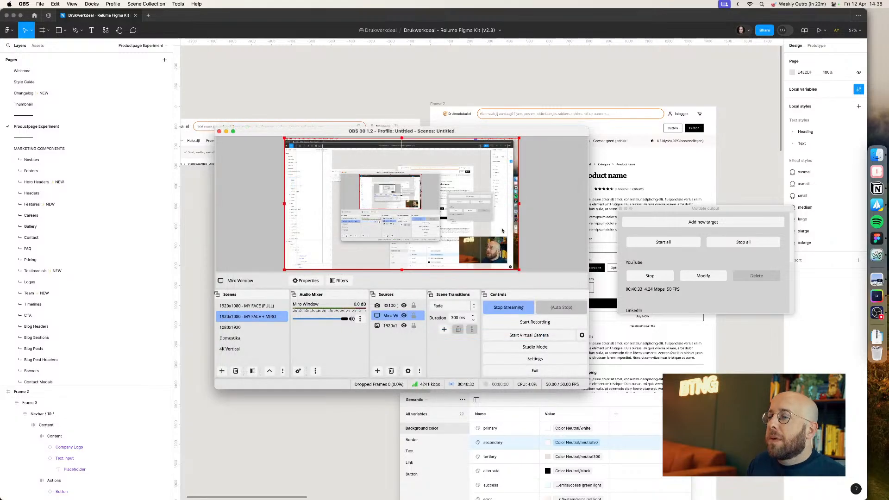
# Step: Review the virtual camera options and the advanced audio properties of the current scene
pyautogui.click(583, 336)
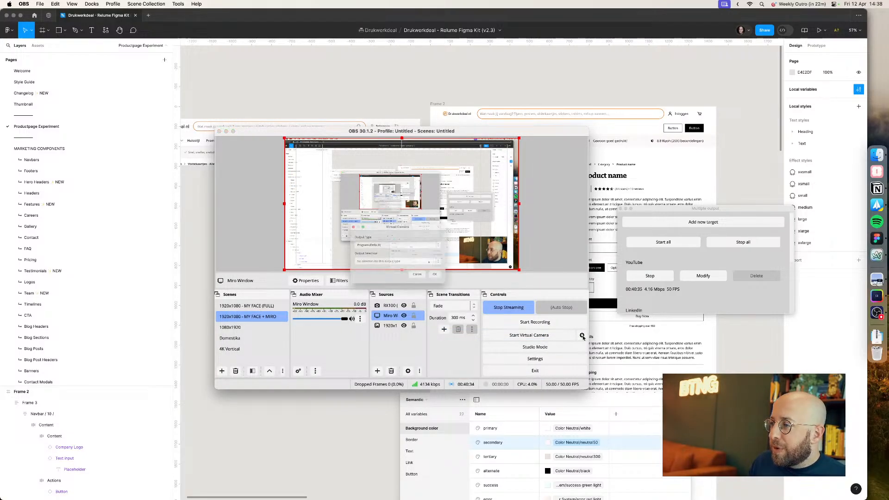
pyautogui.click(424, 283)
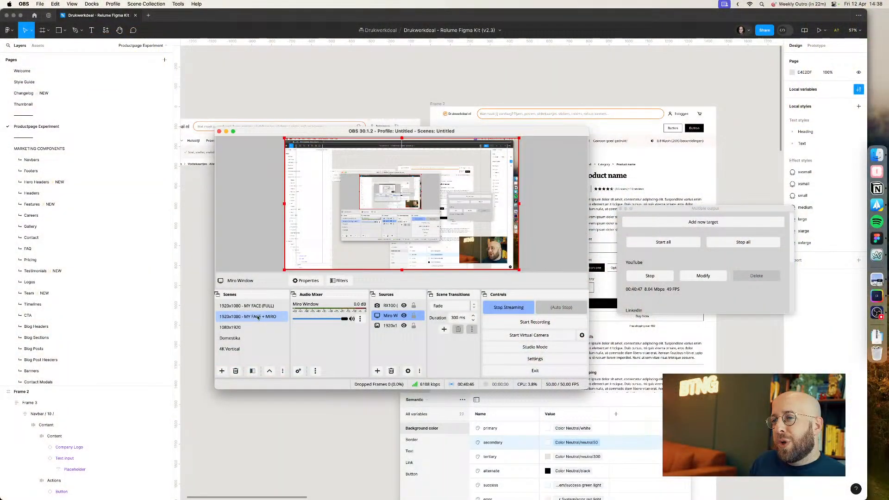
pyautogui.click(258, 318)
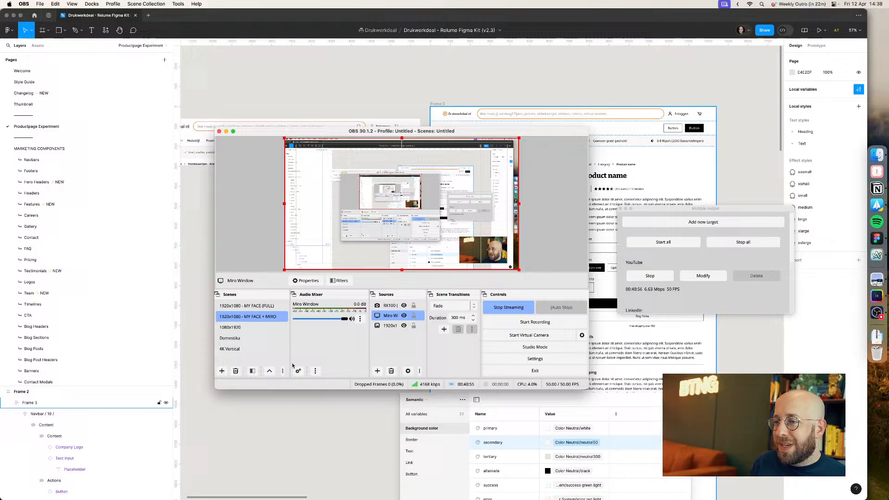
pyautogui.click(298, 371)
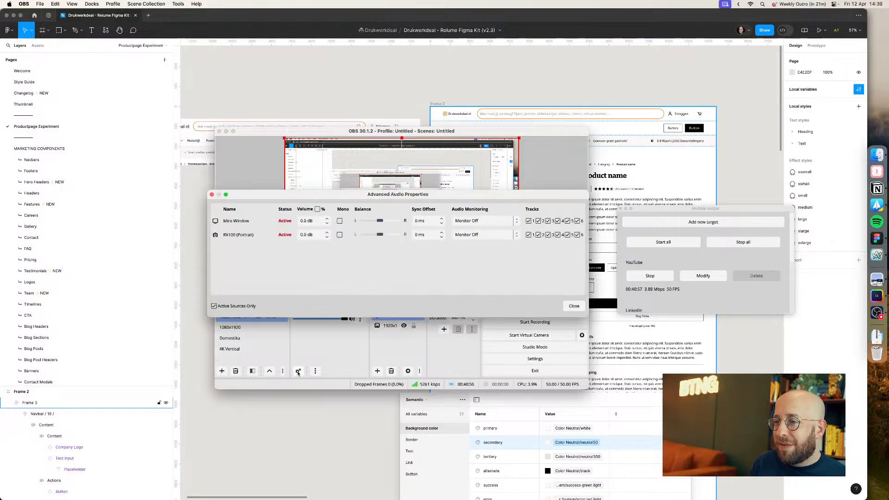
pyautogui.click(572, 308)
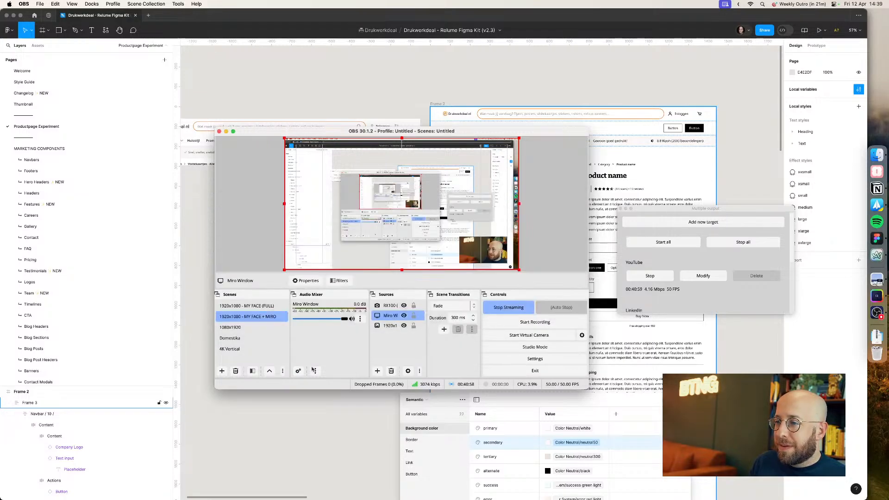
# Step: Add the existing 'A new Mic' audio input capture as a source in the current scene
pyautogui.click(222, 371)
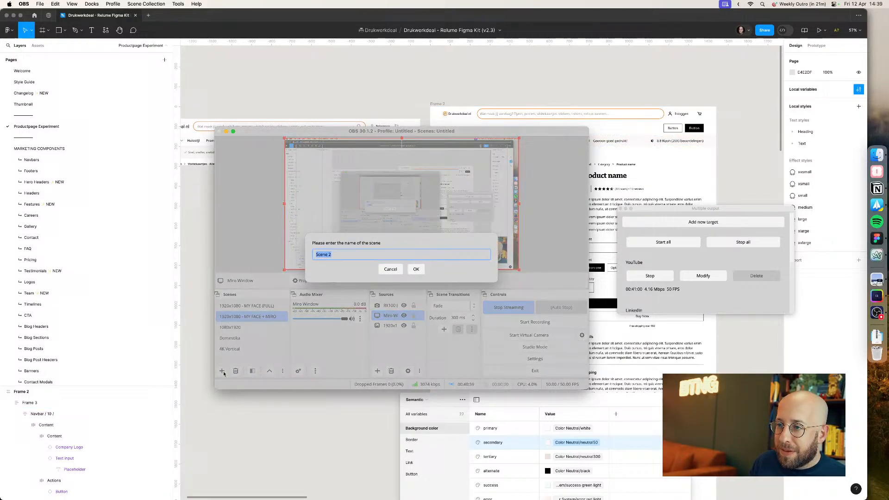
pyautogui.click(399, 269)
pyautogui.click(377, 371)
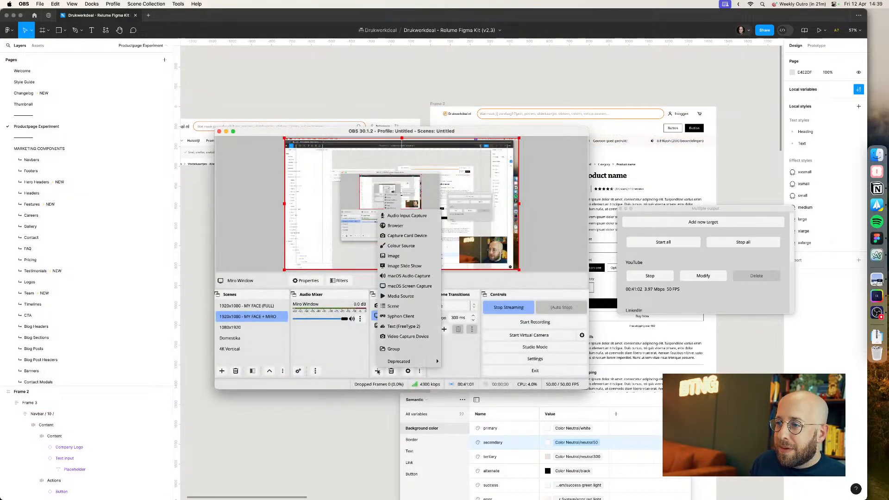
pyautogui.click(407, 216)
pyautogui.click(351, 237)
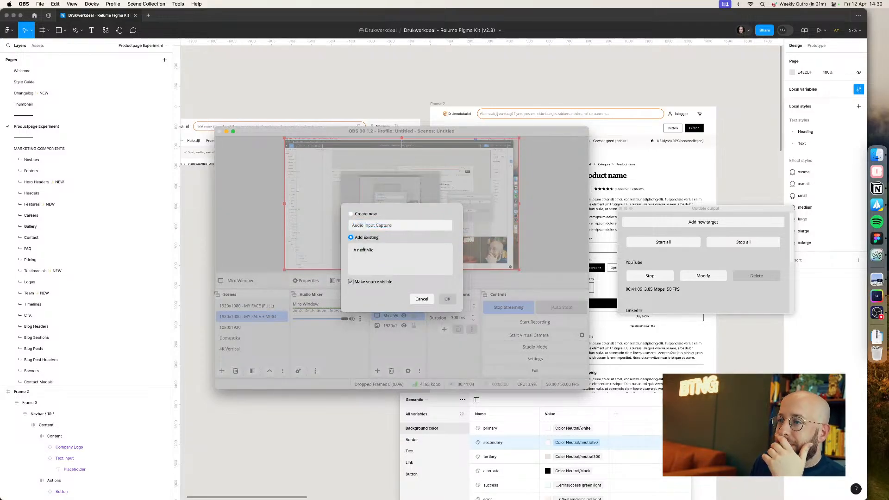
pyautogui.click(373, 250)
pyautogui.click(447, 299)
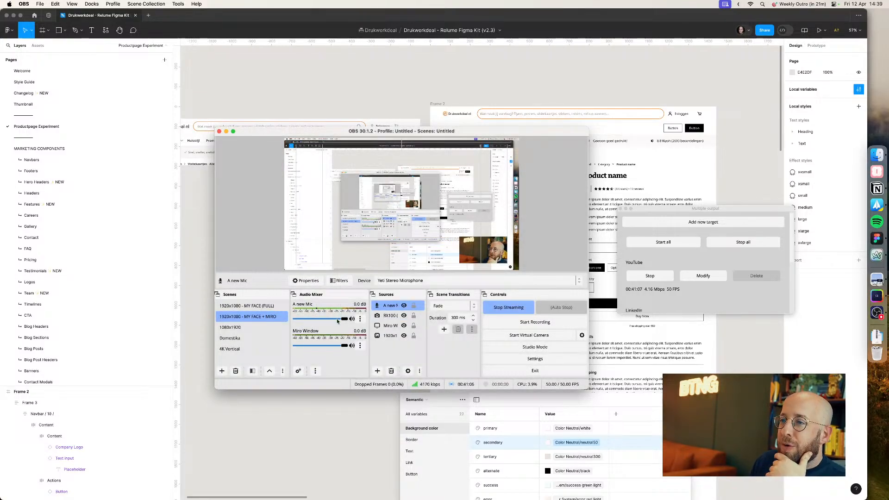
# Step: Switch to the browser and check the live stream pages on YouTube Studio, X Media Studio and LinkedIn
pyautogui.click(878, 258)
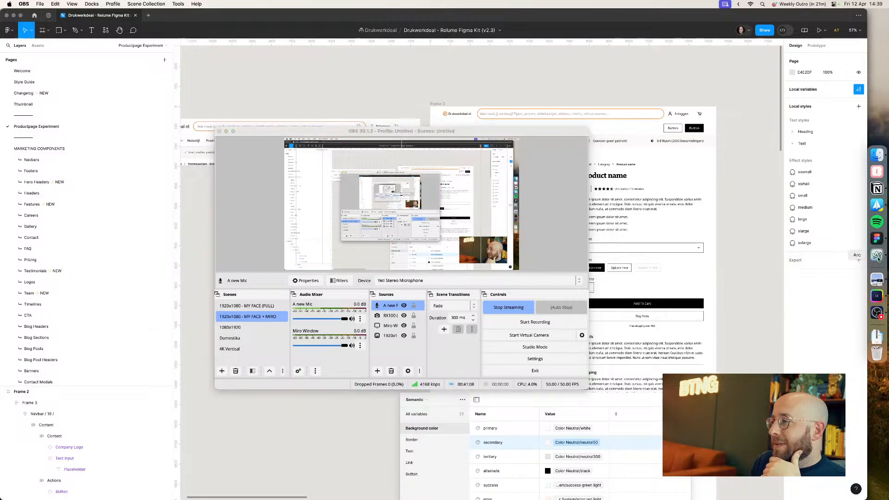
pyautogui.click(40, 381)
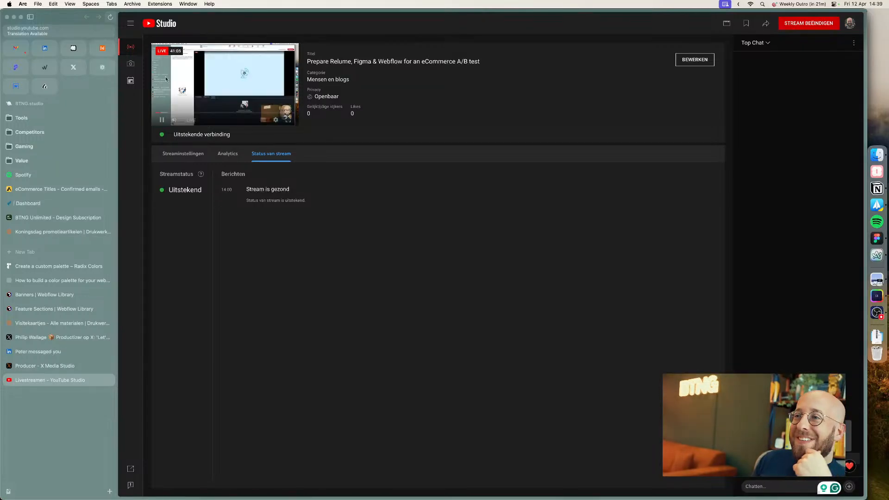
pyautogui.click(26, 366)
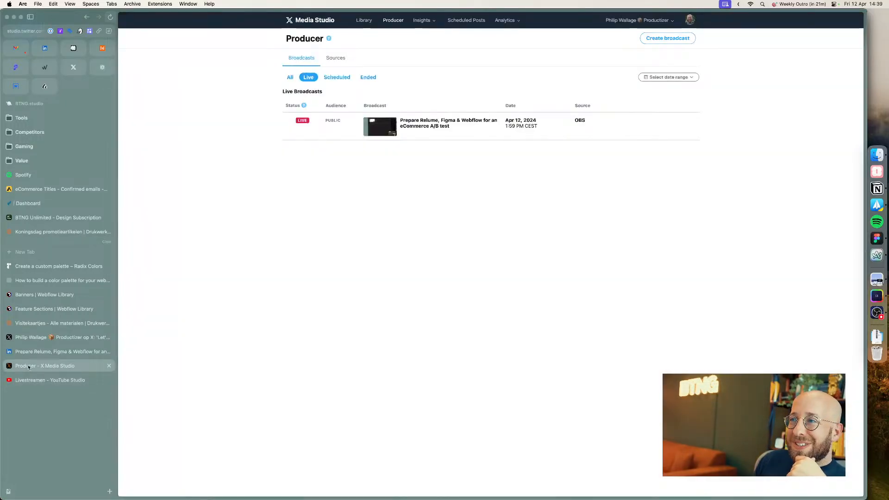
pyautogui.click(38, 352)
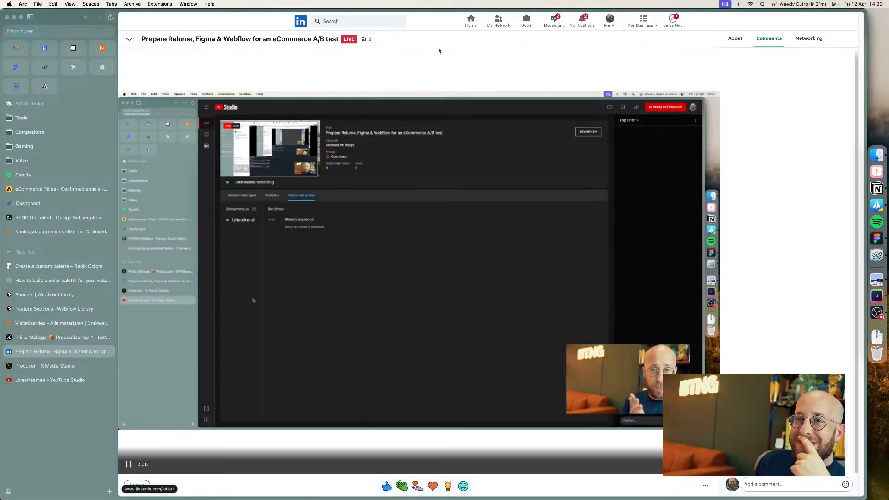
pyautogui.click(45, 50)
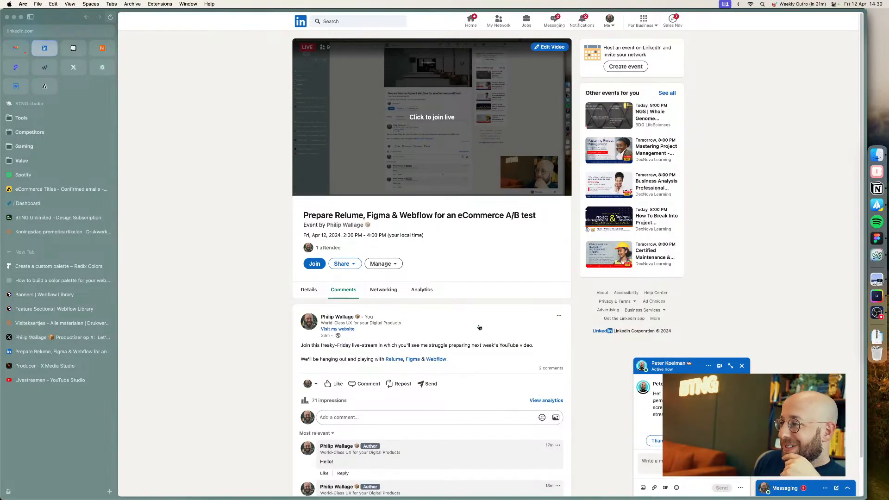
# Step: Close the chat pop-up, open the LinkedIn messages and send the reply 'Fixed?' in the open conversation
pyautogui.click(653, 394)
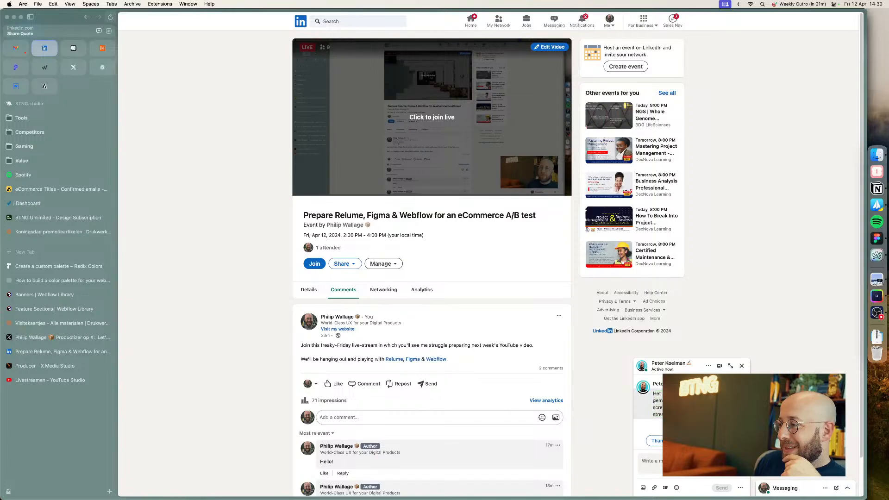
pyautogui.click(741, 367)
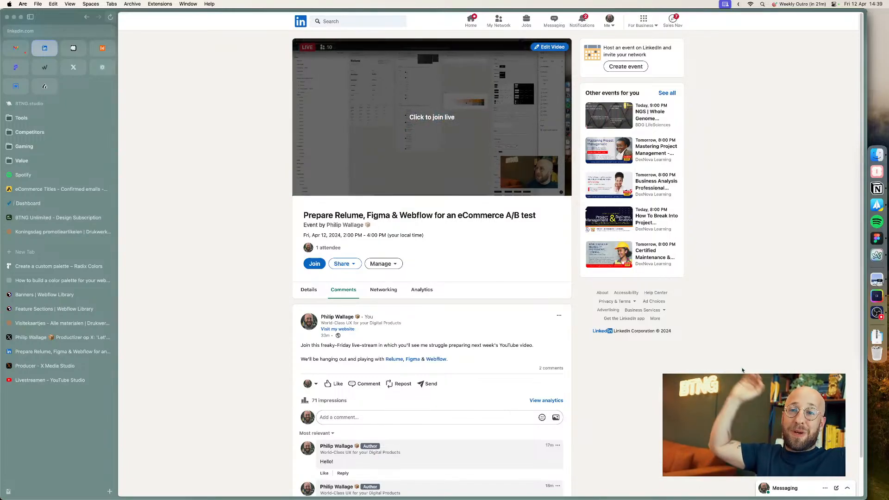
pyautogui.click(554, 20)
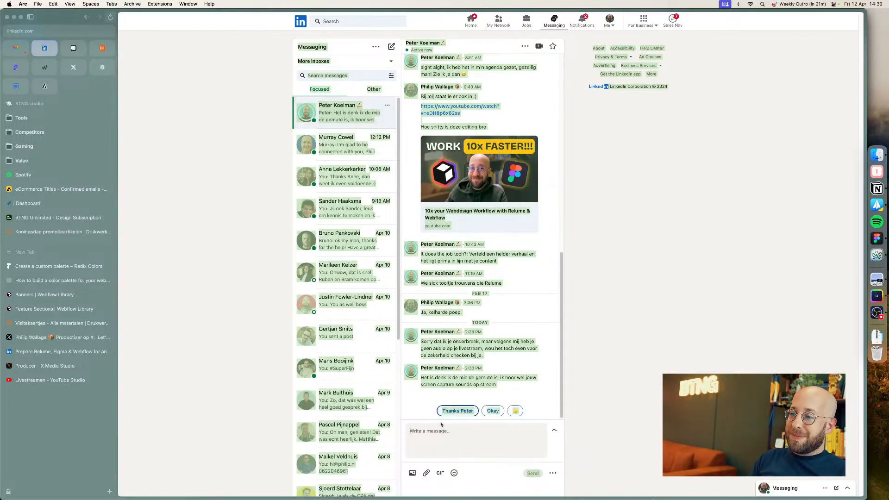
pyautogui.write('Fixed?')
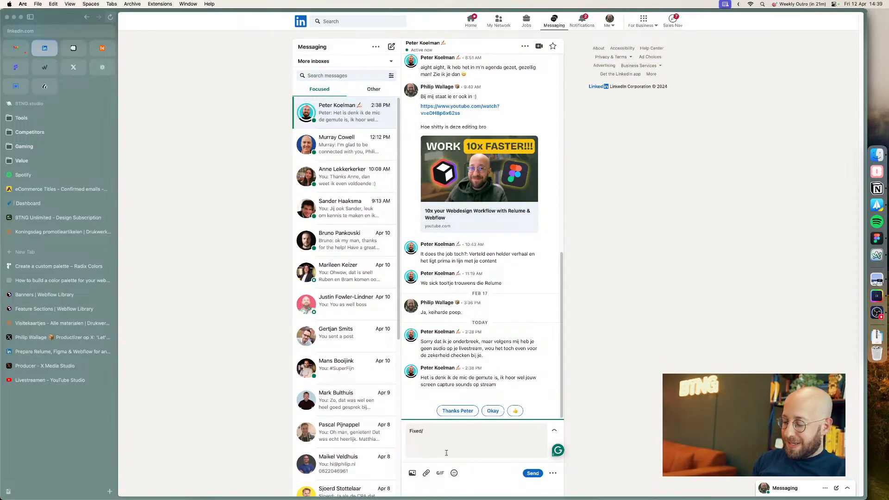
pyautogui.press('Return')
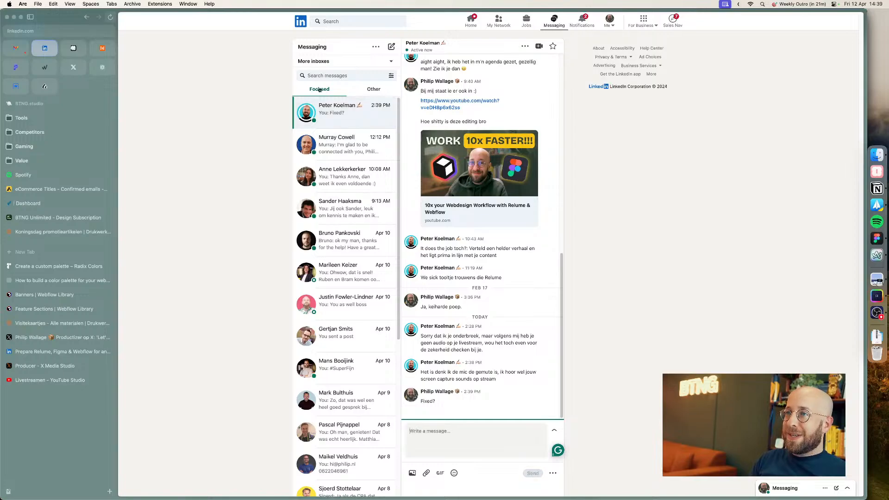
# Step: Check the LinkedIn feed, the notifications and the YouTube Studio stream status
pyautogui.click(306, 26)
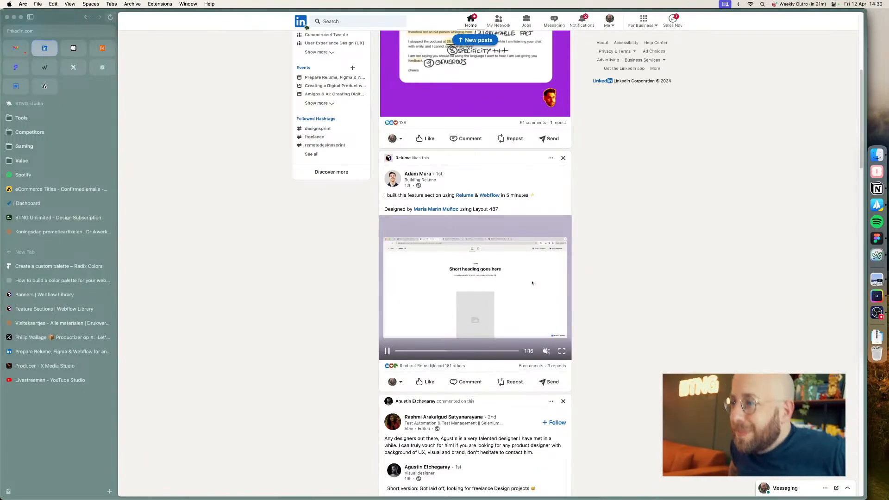
pyautogui.scroll(6, 239, 170)
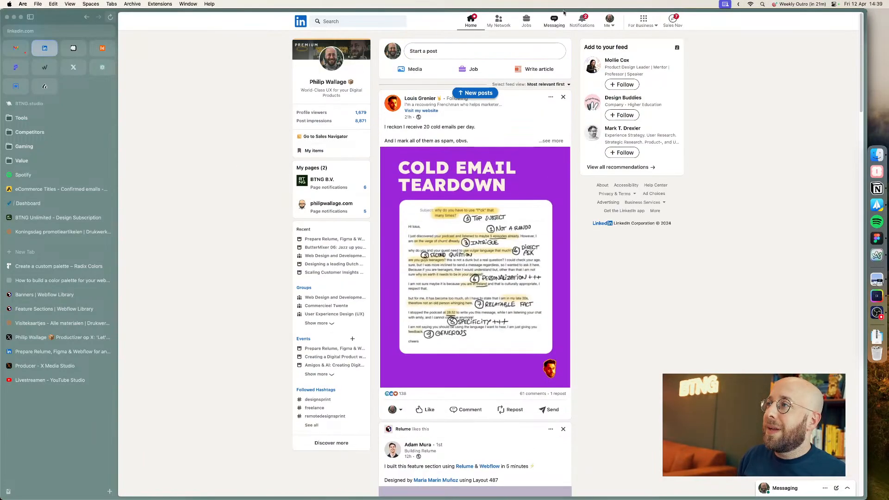
pyautogui.click(583, 21)
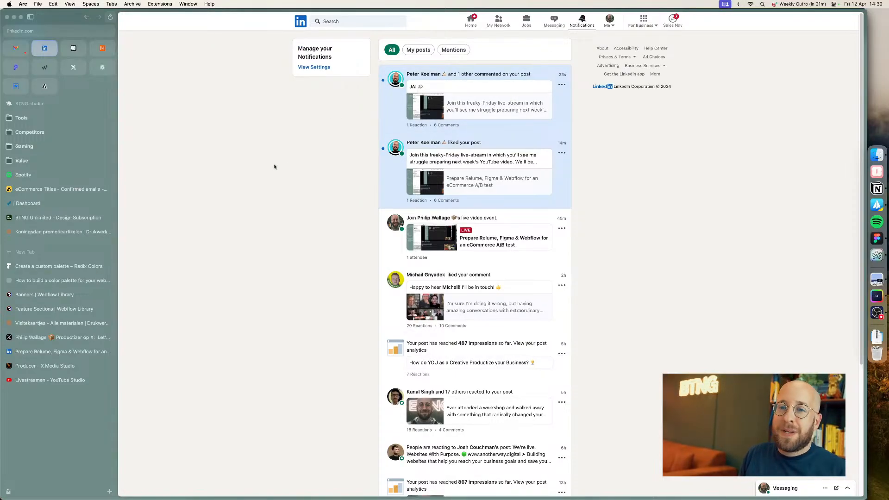
pyautogui.click(38, 381)
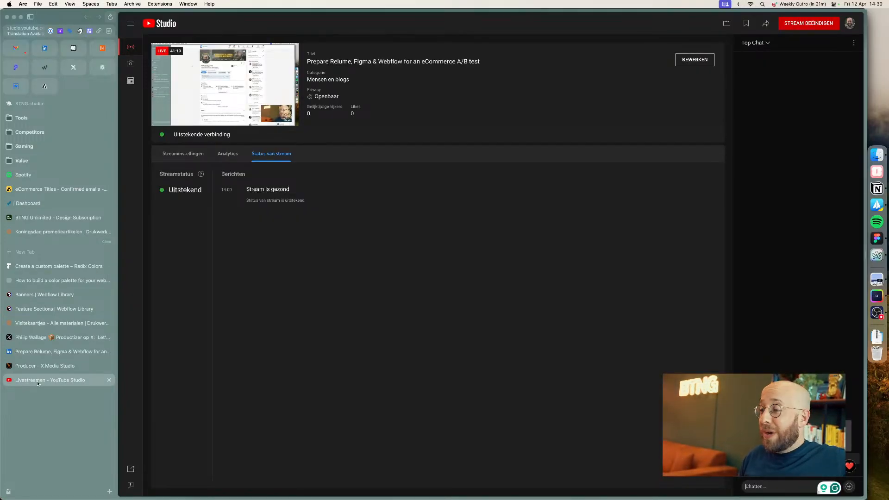
# Step: Compare the live Drukwerkdeal product page with the product page frame in the Figma file
pyautogui.click(44, 324)
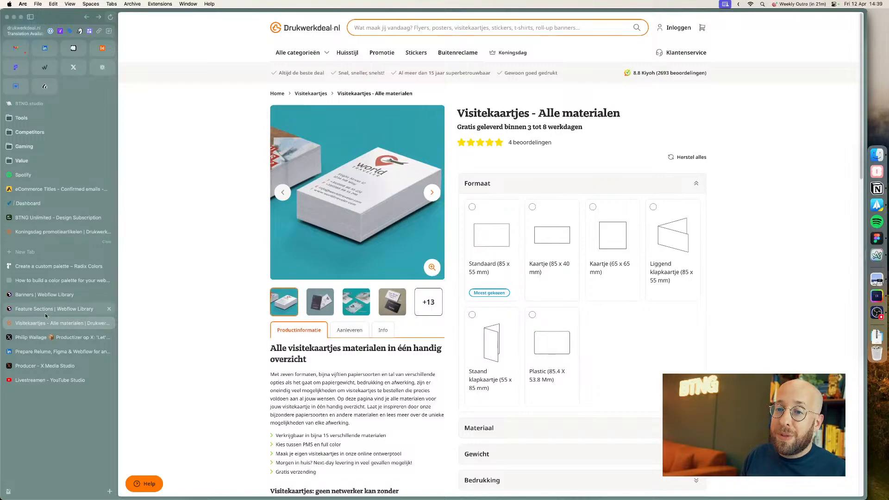
pyautogui.press('super+Tab')
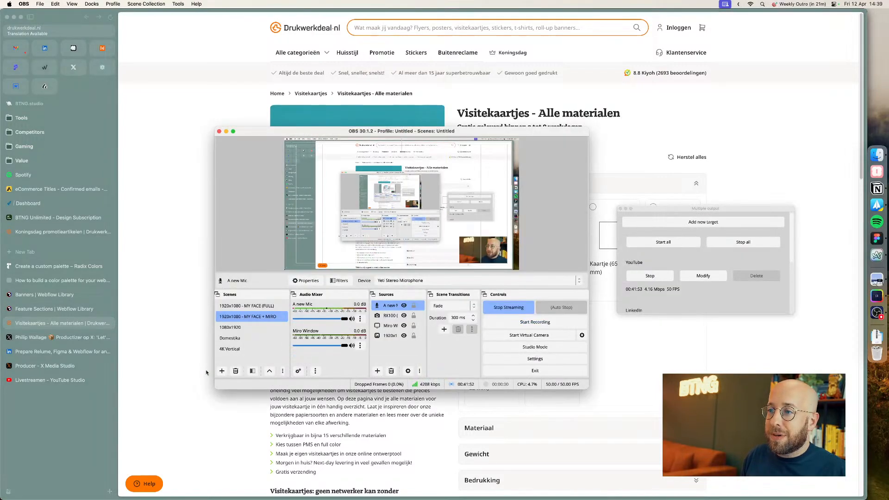
pyautogui.press('super+Tab')
pyautogui.press('Tab')
pyautogui.hscroll(2, 343, 335)
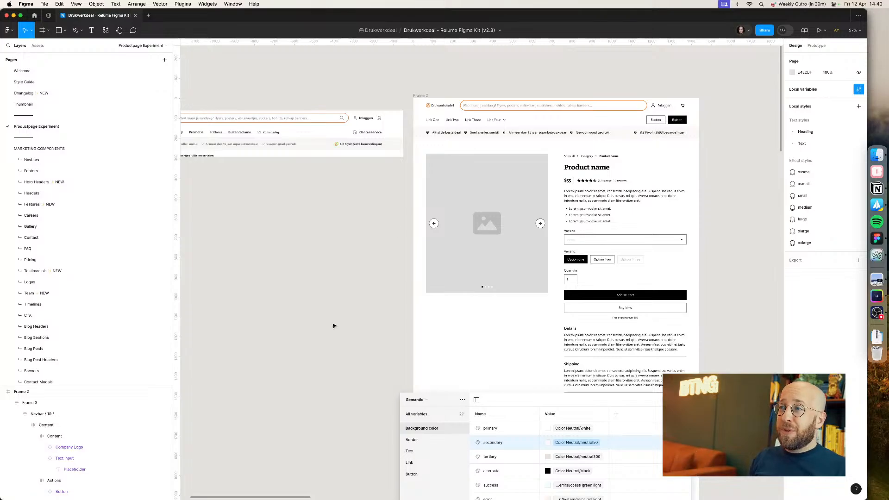
pyautogui.scroll(3, 383, 173)
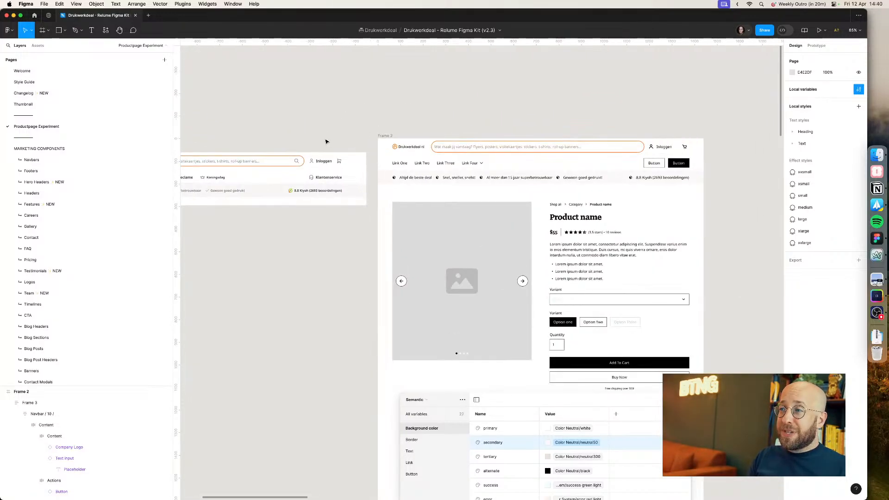
pyautogui.scroll(5, 363, 177)
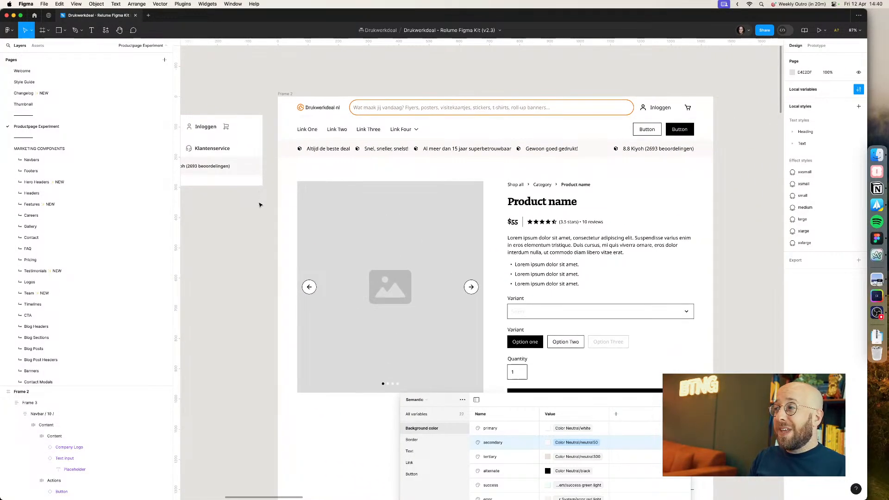
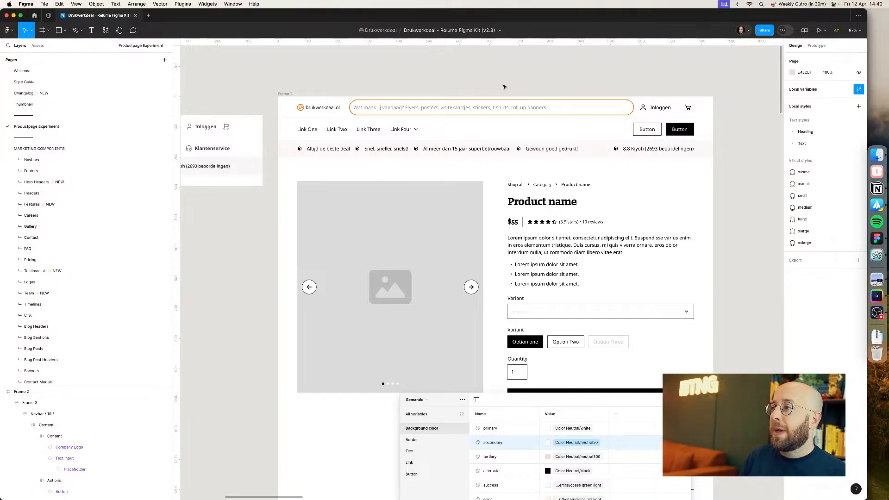
# Step: Compare the Figma navbar design with the Drukwerkdeal.nl website header in the browser
pyautogui.moveTo(474, 80); pyautogui.dragTo(418, 88)
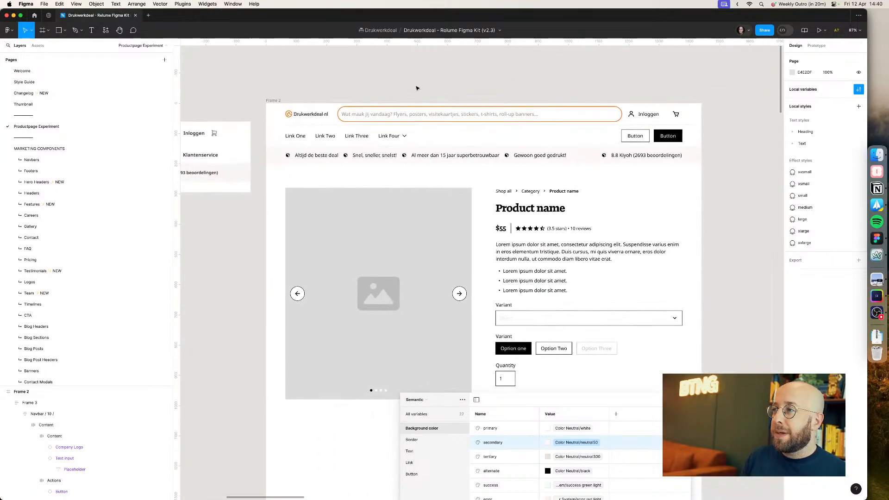
pyautogui.press('super+Tab')
pyautogui.press('super+Tab')
pyautogui.press('super+Tab')
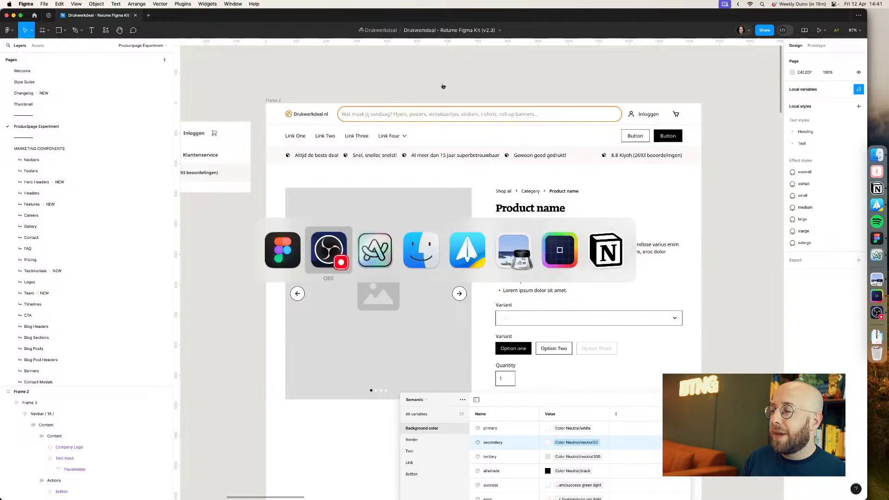
pyautogui.press('super+Tab')
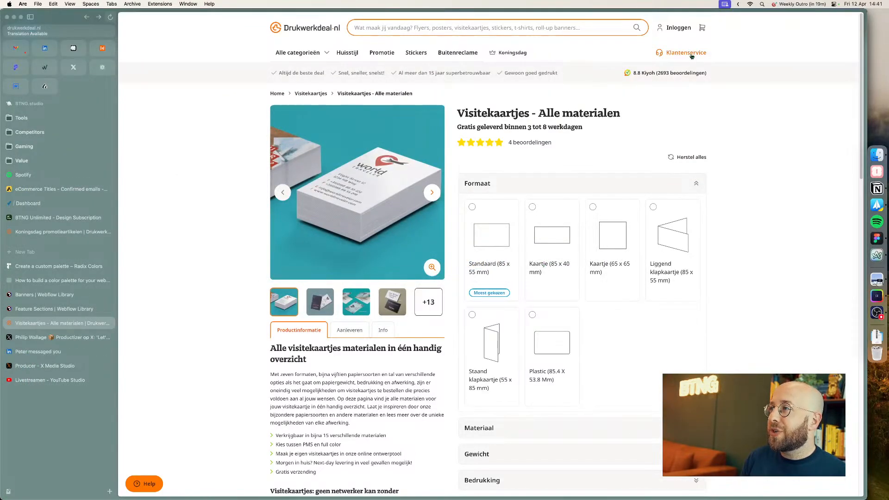
pyautogui.press('super+Tab')
pyautogui.doubleClick(667, 136)
pyautogui.doubleClick(668, 137)
pyautogui.doubleClick(668, 139)
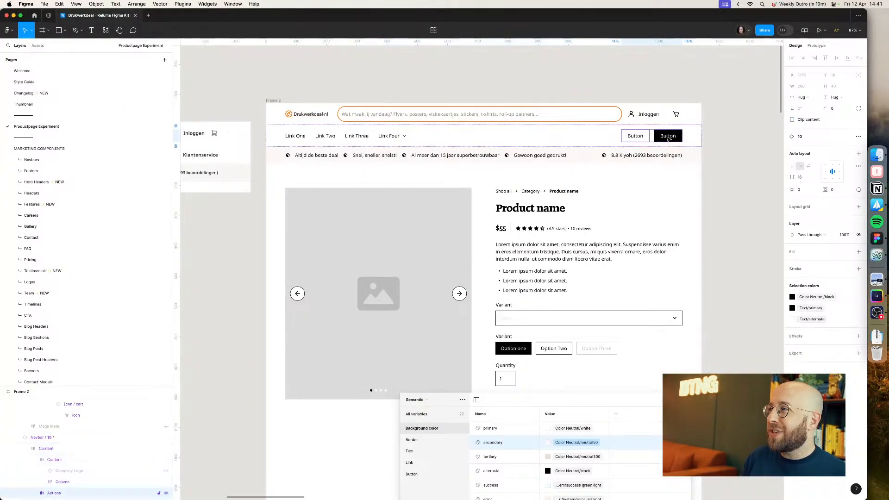
pyautogui.press('super+Tab')
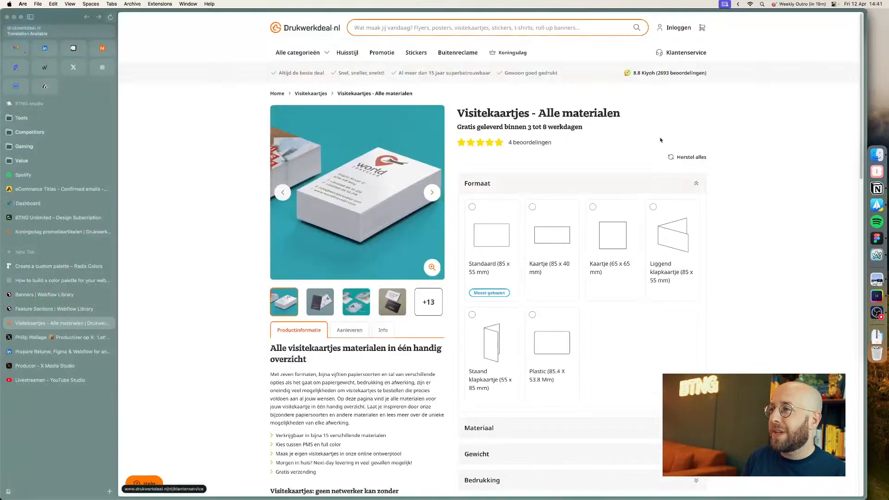
pyautogui.press('super+Tab')
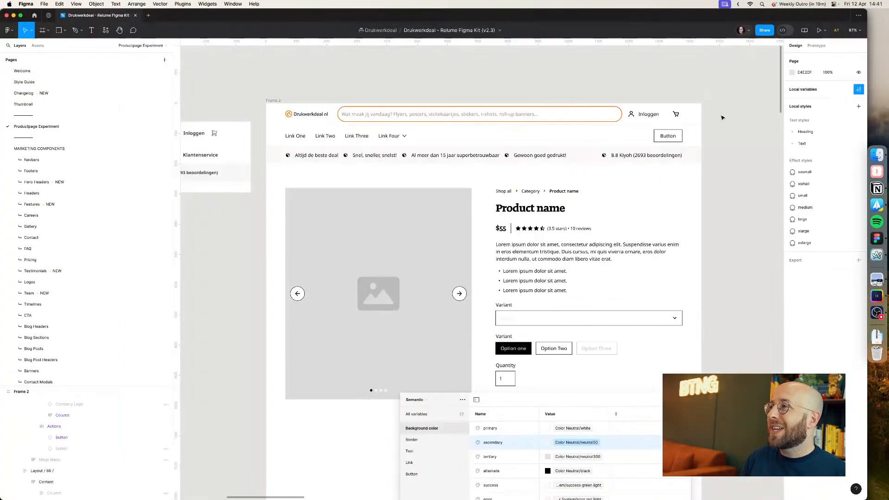
# Step: Replace the navbar button's label with the copied text Klantenservice
pyautogui.doubleClick(665, 135)
pyautogui.write('Klantenservice')
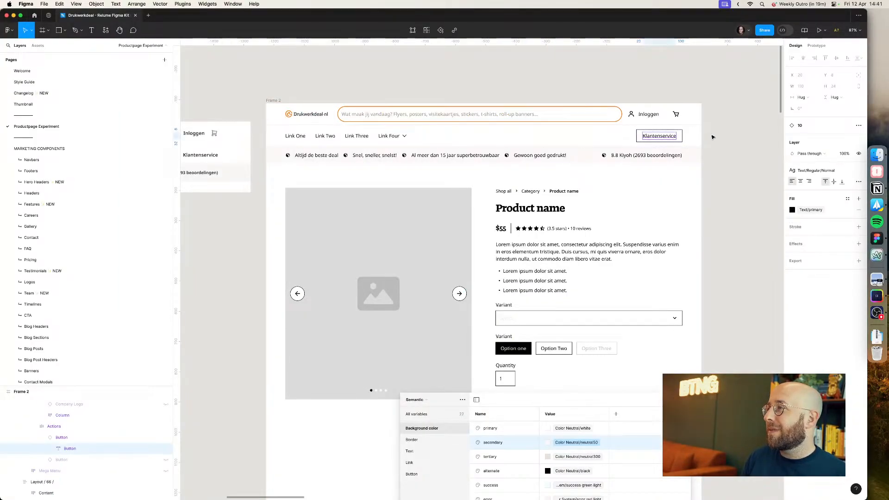
pyautogui.click(671, 136)
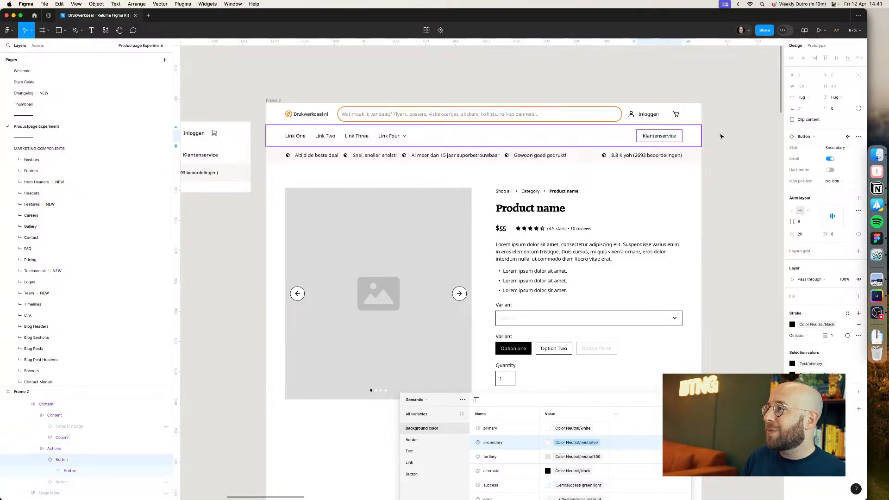
# Step: Set the Klantenservice button's style to Tertiary with a leading icon
pyautogui.doubleClick(668, 138)
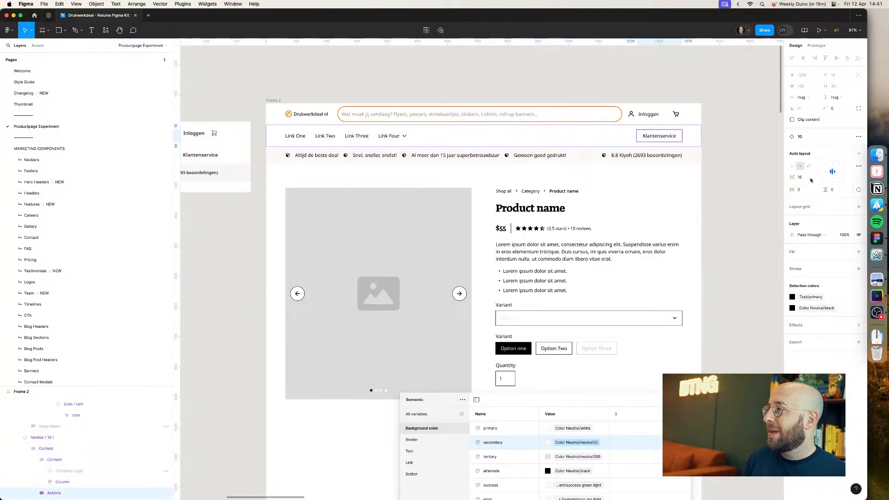
pyautogui.doubleClick(672, 140)
pyautogui.click(839, 149)
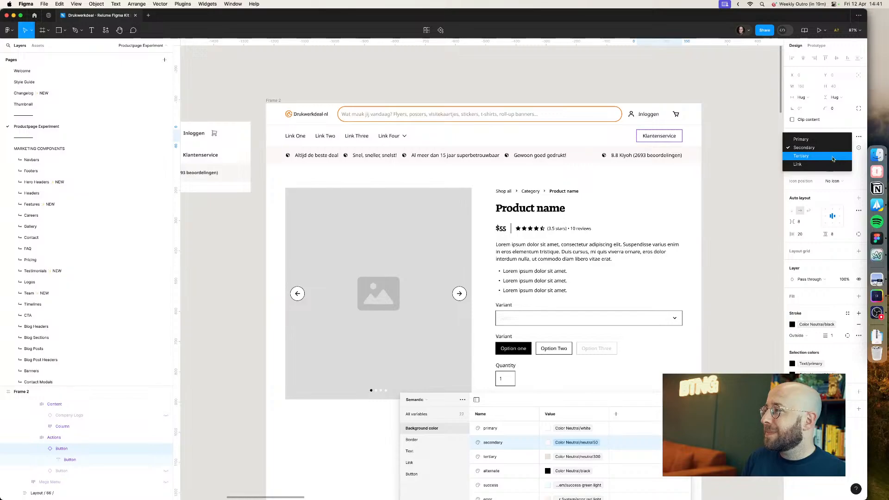
pyautogui.click(832, 158)
pyautogui.click(832, 181)
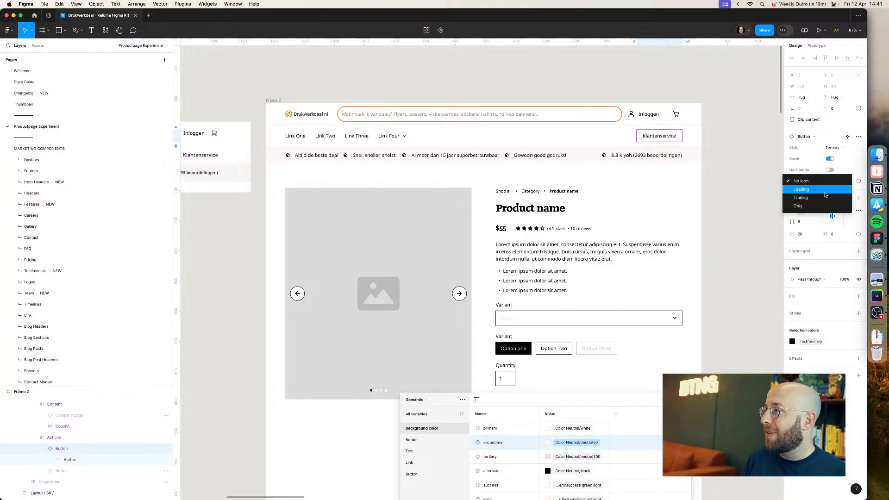
pyautogui.click(825, 190)
# Step: Swap the Klantenservice button's icon for the Icon / support component
pyautogui.click(638, 138)
pyautogui.click(804, 136)
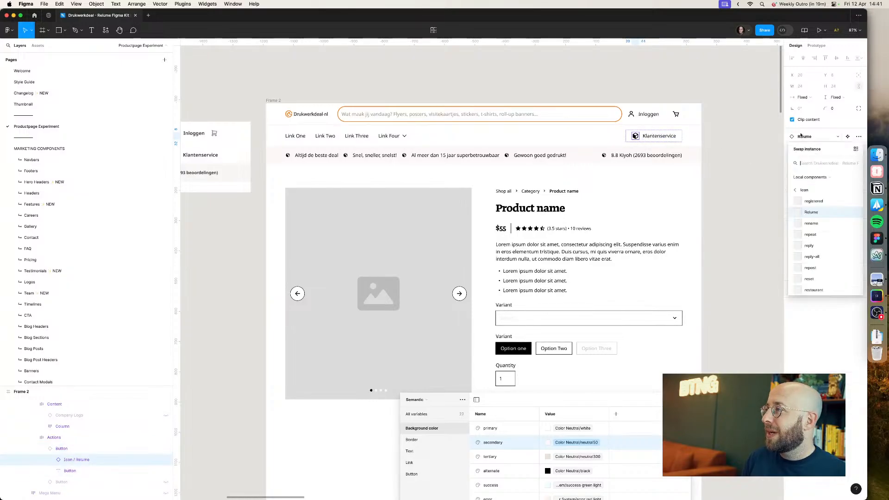
pyautogui.write('support')
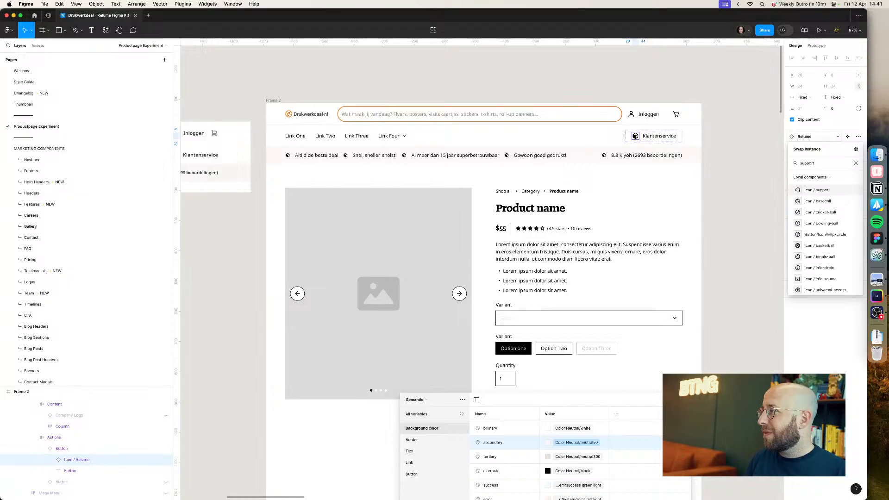
pyautogui.click(813, 191)
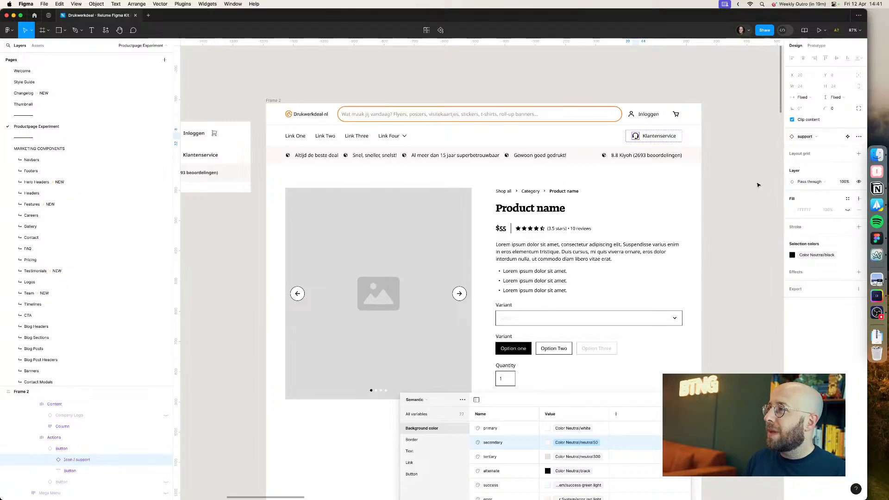
pyautogui.click(740, 148)
pyautogui.moveTo(379, 89); pyautogui.dragTo(667, 84)
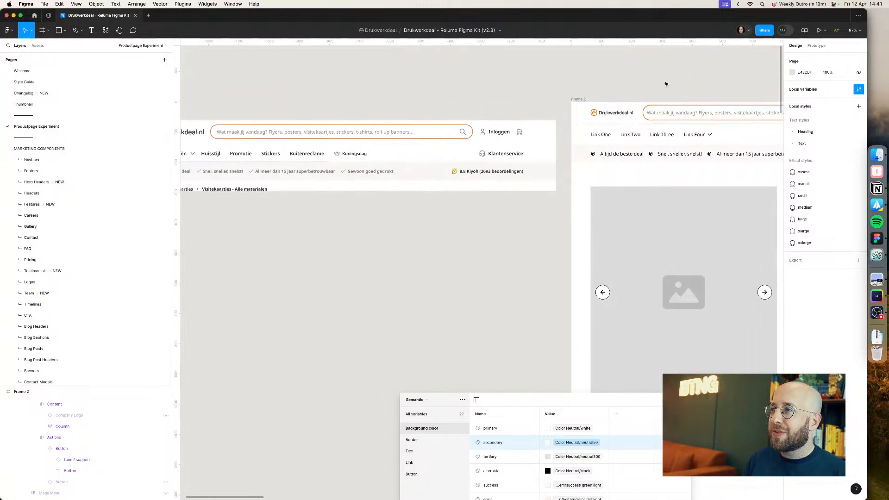
pyautogui.click(584, 128)
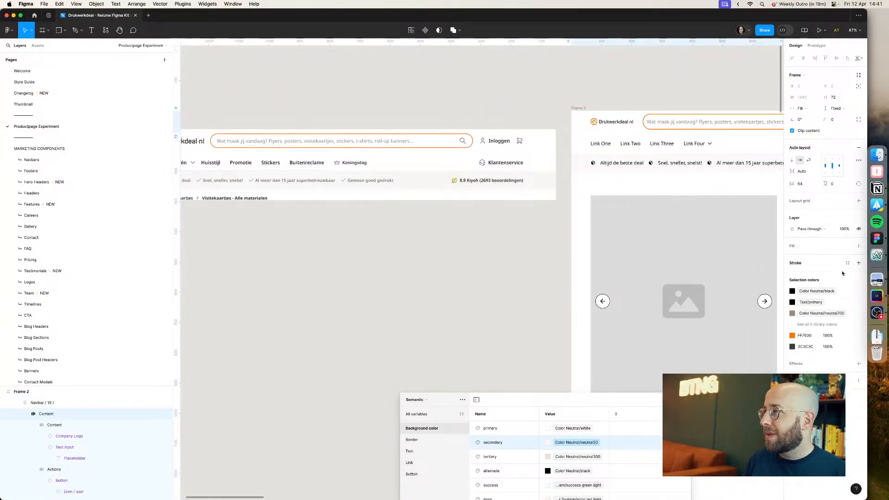
pyautogui.click(508, 268)
pyautogui.hscroll(-3, 628, 63)
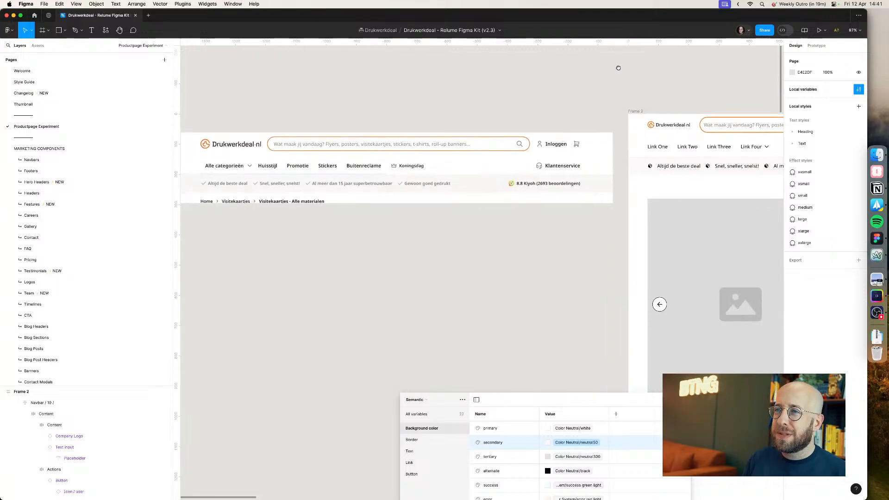
pyautogui.hscroll(3, 619, 68)
pyautogui.hscroll(-5, 554, 69)
pyautogui.scroll(-2, 648, 62)
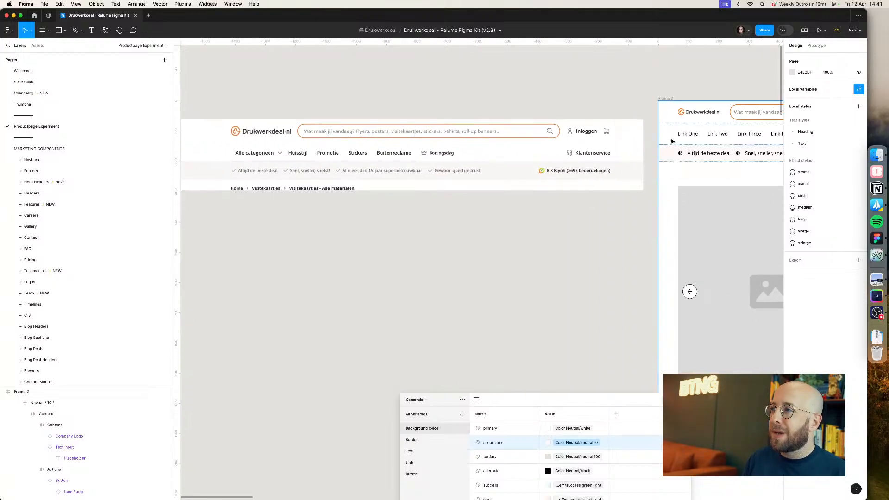
# Step: Try setting the navbar company logo's height to 28, then undo it
pyautogui.keyDown('super'); pyautogui.click(710, 113); pyautogui.keyUp('super')
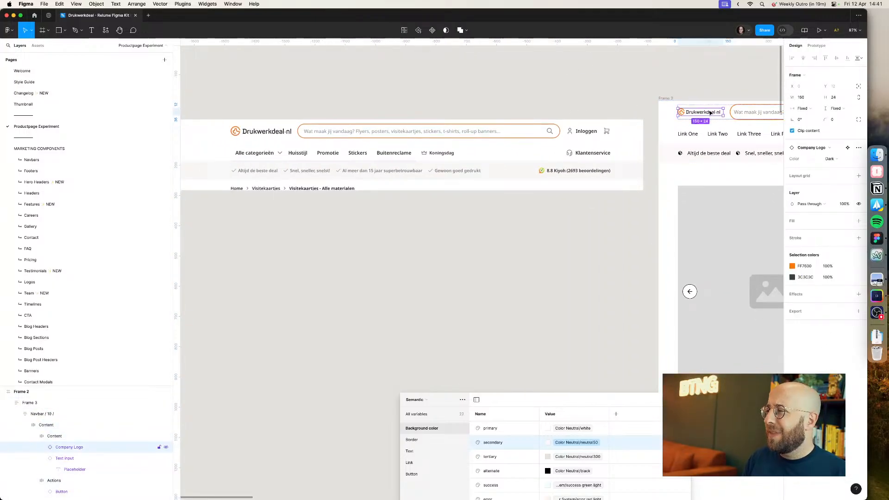
pyautogui.click(849, 97)
pyautogui.write('28')
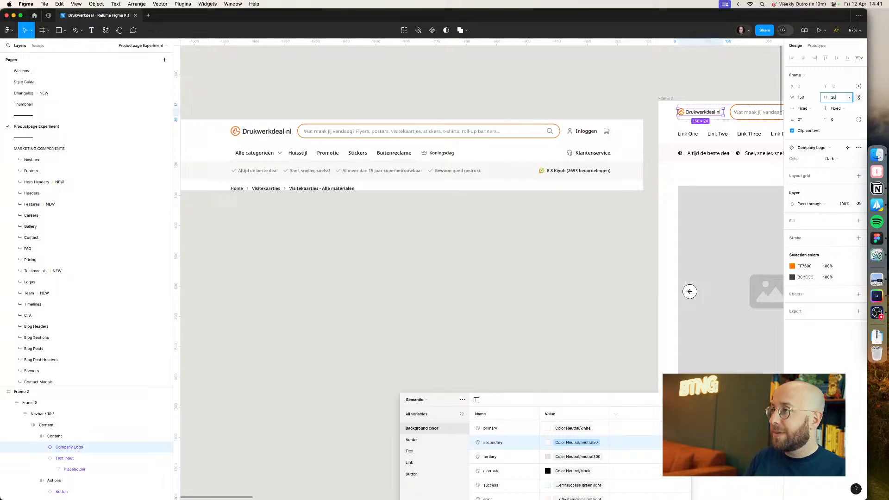
pyautogui.press('Return')
pyautogui.press('super+z')
pyautogui.click(653, 87)
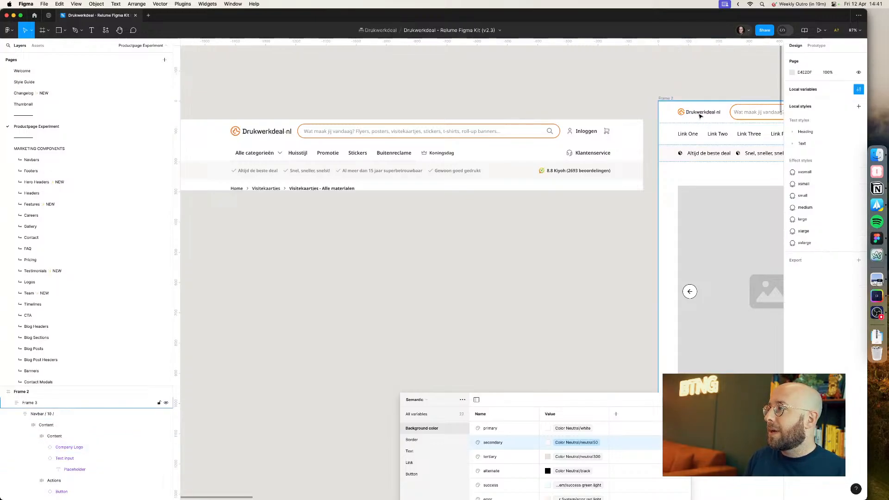
# Step: Inspect the company logo's nested frame and group layers inside the navbar
pyautogui.tripleClick(700, 115)
pyautogui.click(700, 115)
pyautogui.click(700, 115)
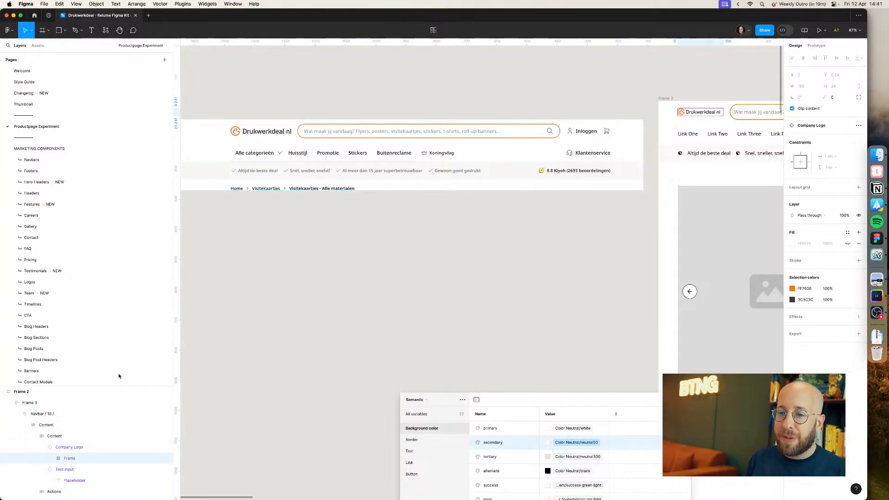
pyautogui.click(56, 449)
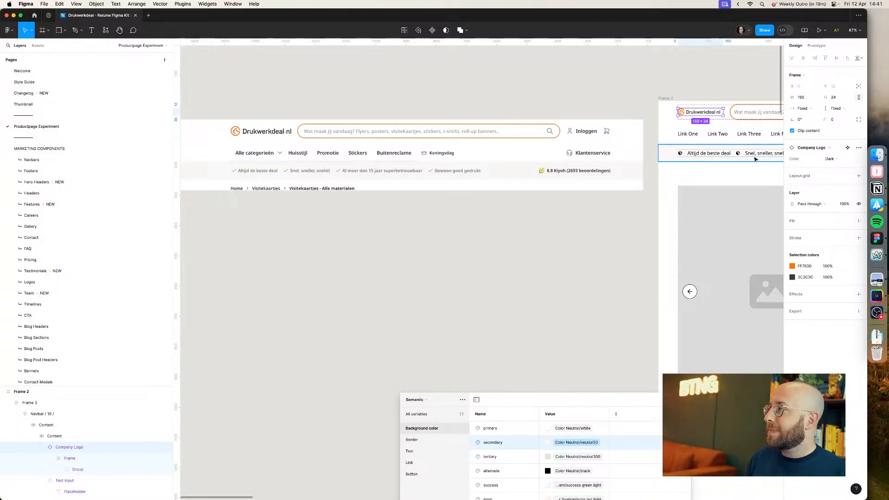
pyautogui.click(838, 99)
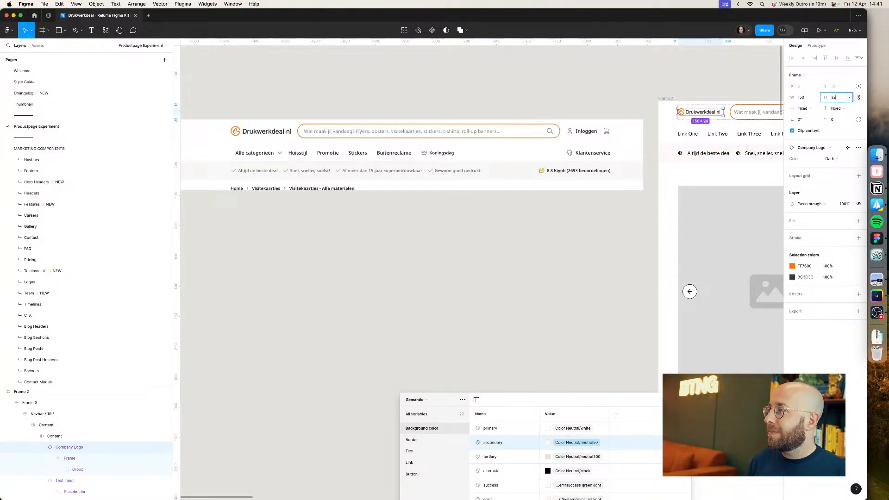
pyautogui.press('Return')
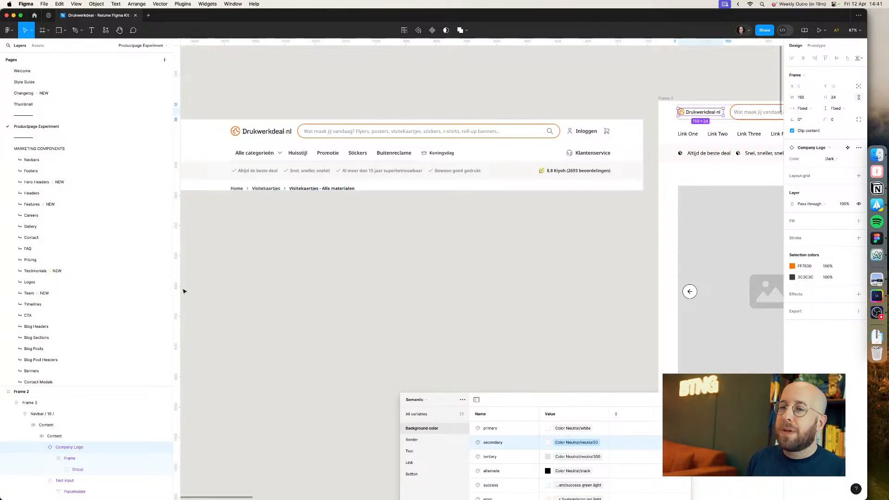
pyautogui.click(68, 459)
pyautogui.click(70, 470)
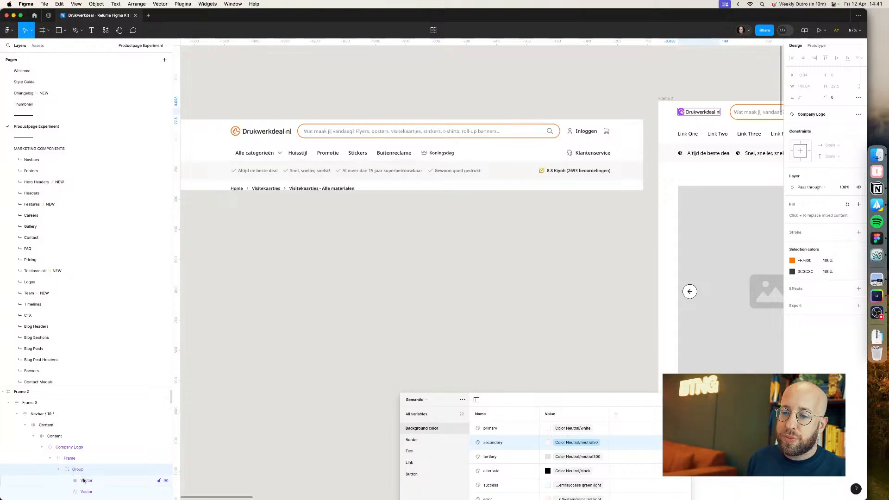
pyautogui.scroll(-1, 58, 458)
pyautogui.press('k')
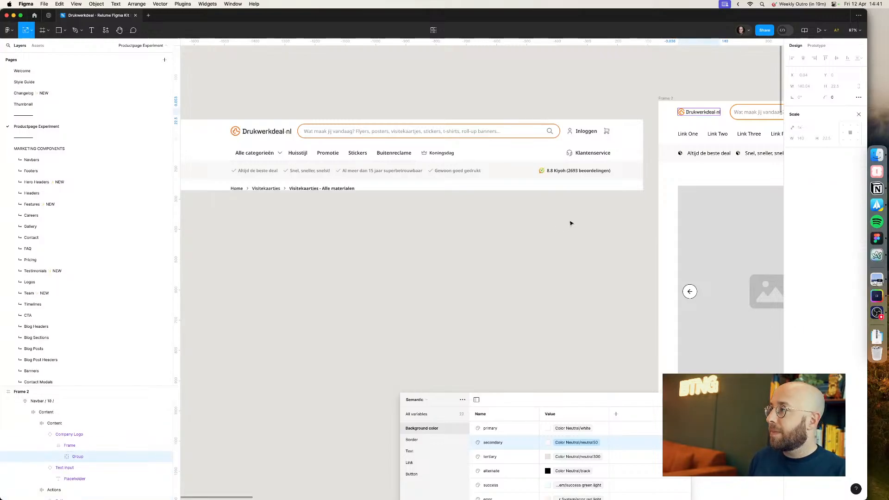
pyautogui.press('Escape')
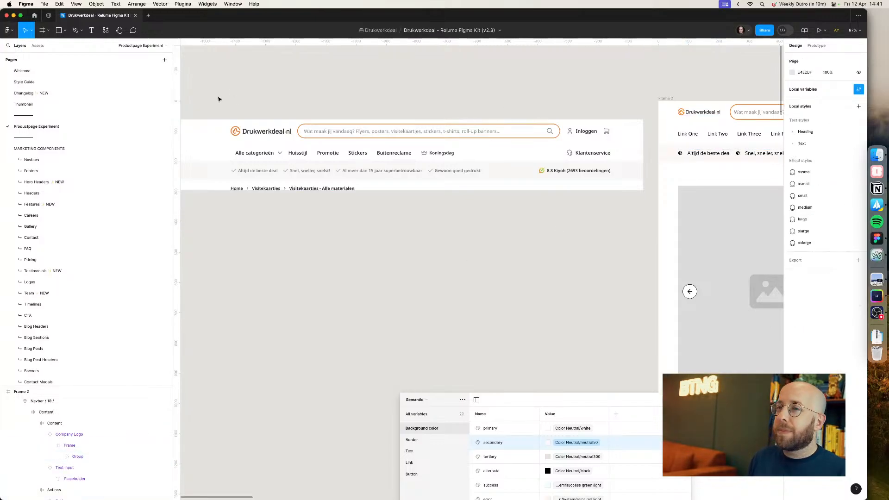
# Step: On the Style Guide page, set the dark Company Logo variant's height to 28
pyautogui.click(43, 83)
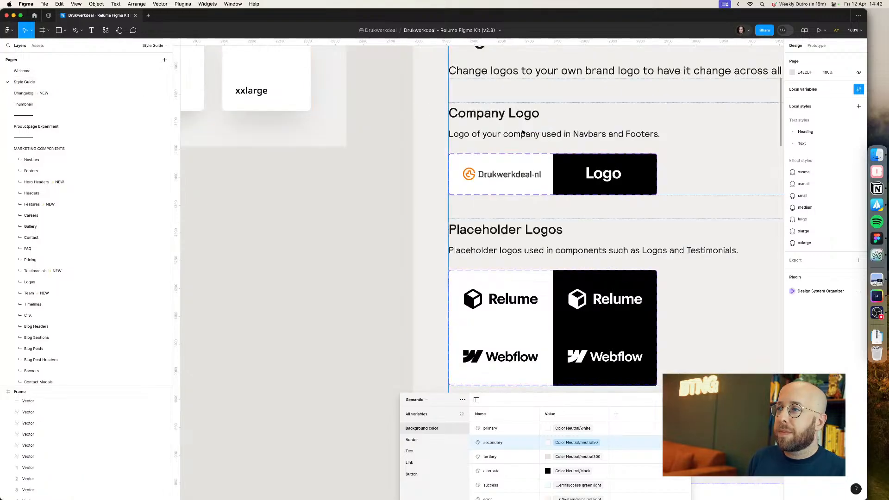
pyautogui.click(517, 178)
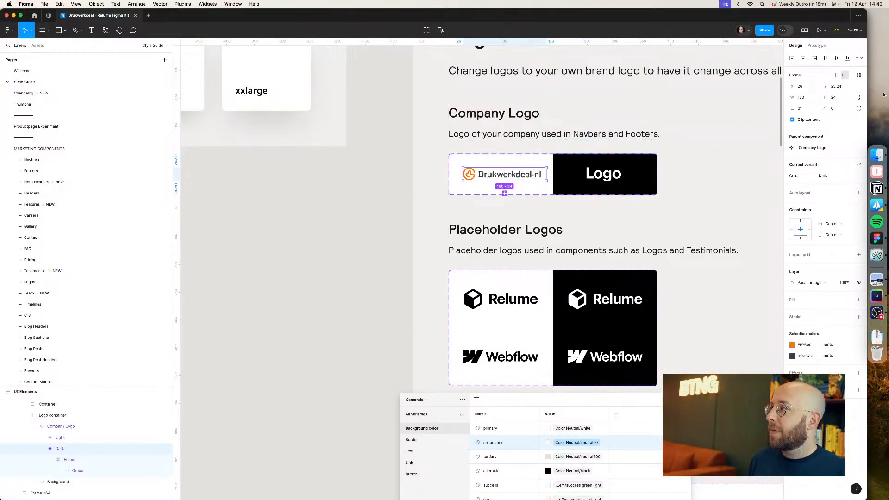
pyautogui.click(842, 98)
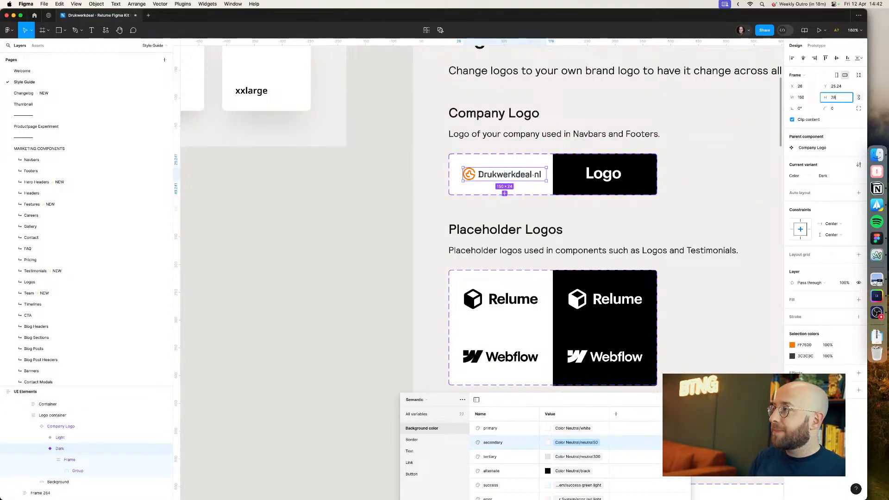
pyautogui.write('28')
pyautogui.press('Return')
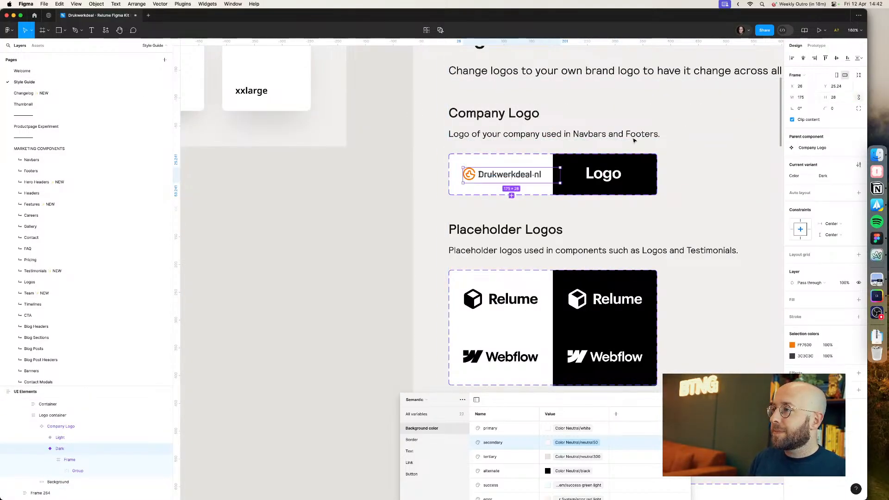
# Step: Set the height of the frame inside the dark logo variant to 28
pyautogui.click(69, 460)
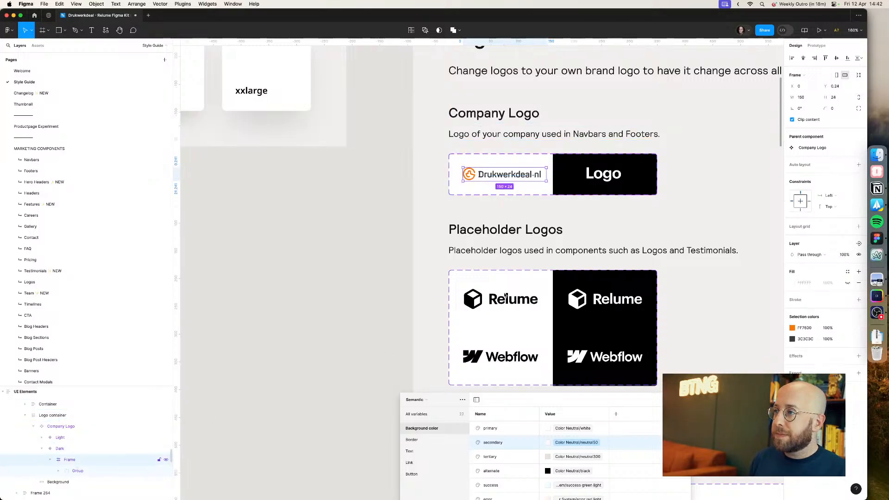
pyautogui.click(839, 103)
pyautogui.write('2')
pyautogui.press('Return')
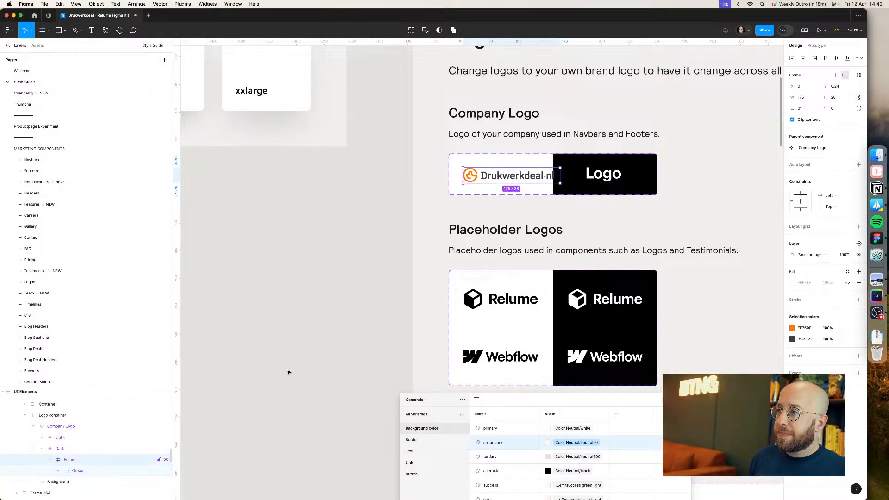
pyautogui.click(120, 471)
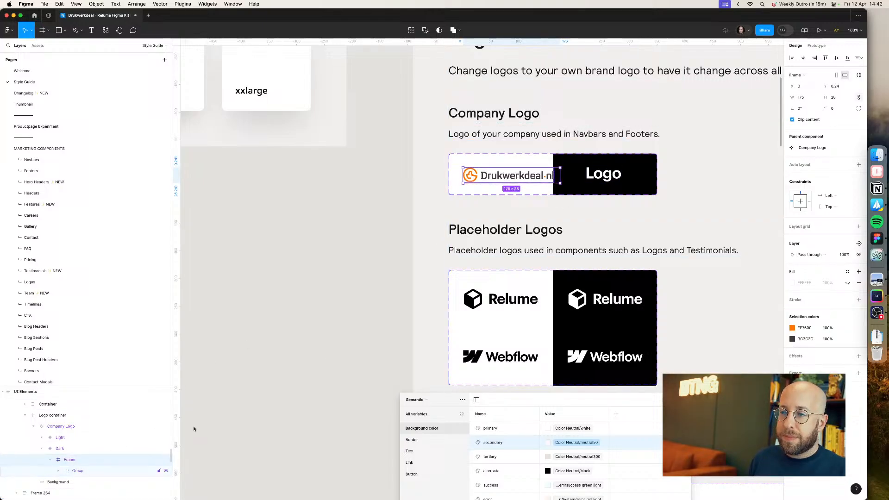
# Step: Align the logo group and its parent frame to the top-left corner inside the dark logo variant
pyautogui.click(803, 59)
pyautogui.click(837, 58)
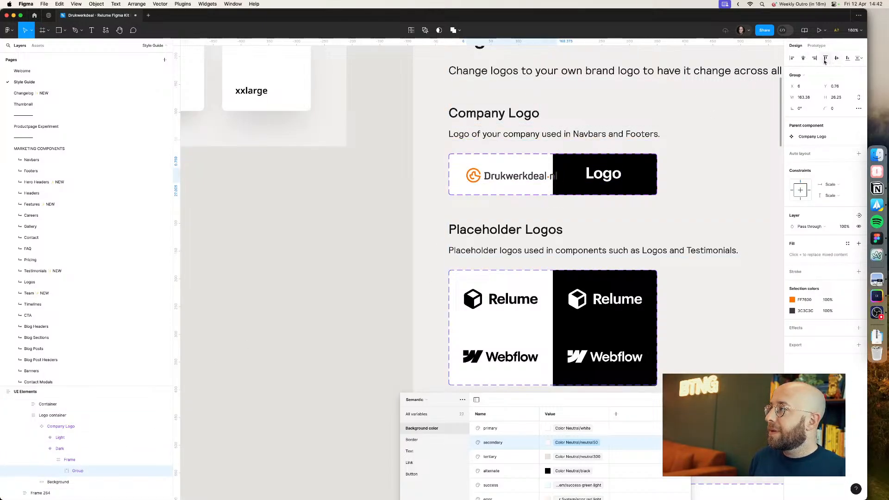
pyautogui.click(825, 59)
pyautogui.click(792, 58)
pyautogui.hotkey('shift', 'Return')
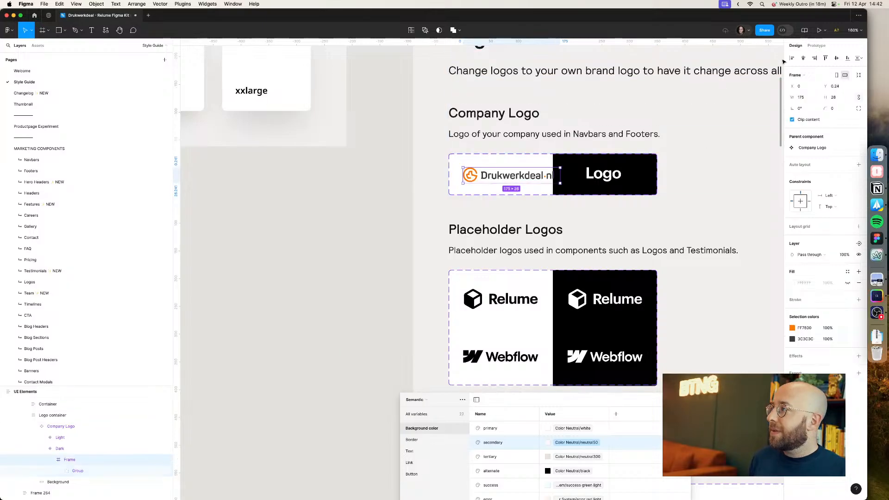
pyautogui.click(825, 58)
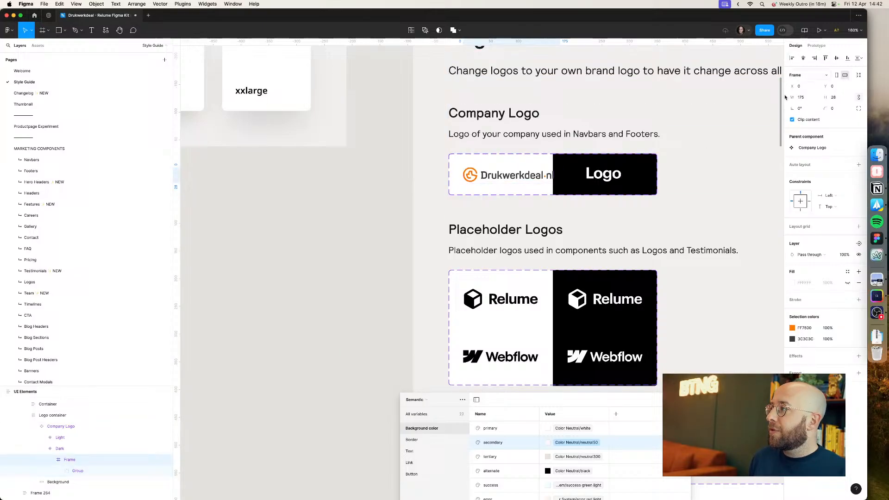
# Step: Reposition the Drukwerkdeal logo within the Dark variant so it sits at the left of the component box
pyautogui.click(83, 451)
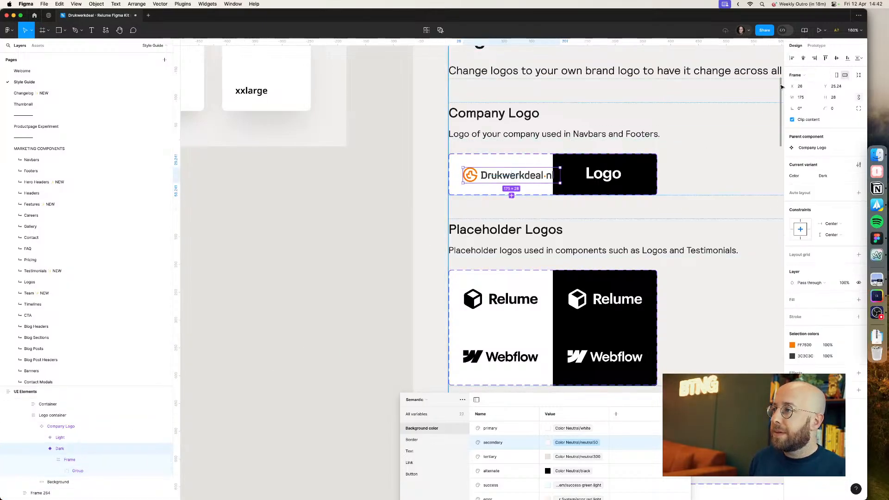
pyautogui.click(804, 59)
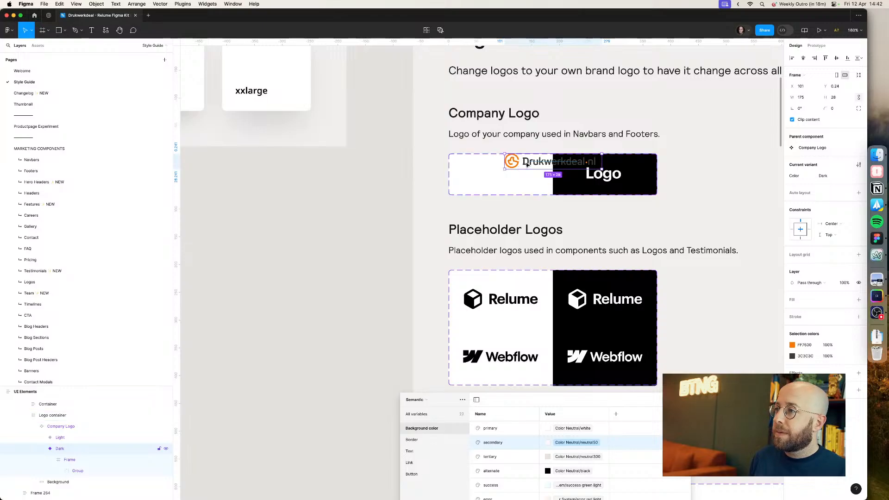
pyautogui.moveTo(545, 178); pyautogui.dragTo(474, 177)
pyautogui.click(250, 308)
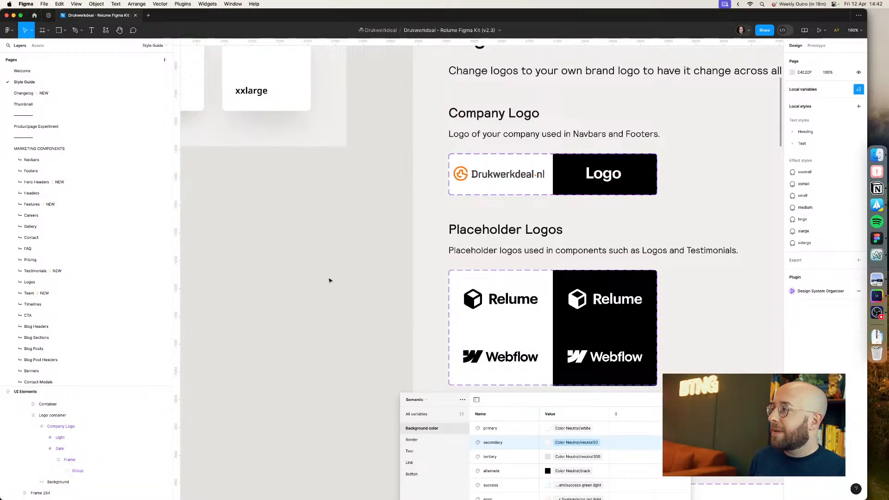
# Step: Navigate through the page list to the Productpage Experiment page
pyautogui.click(56, 94)
pyautogui.click(59, 104)
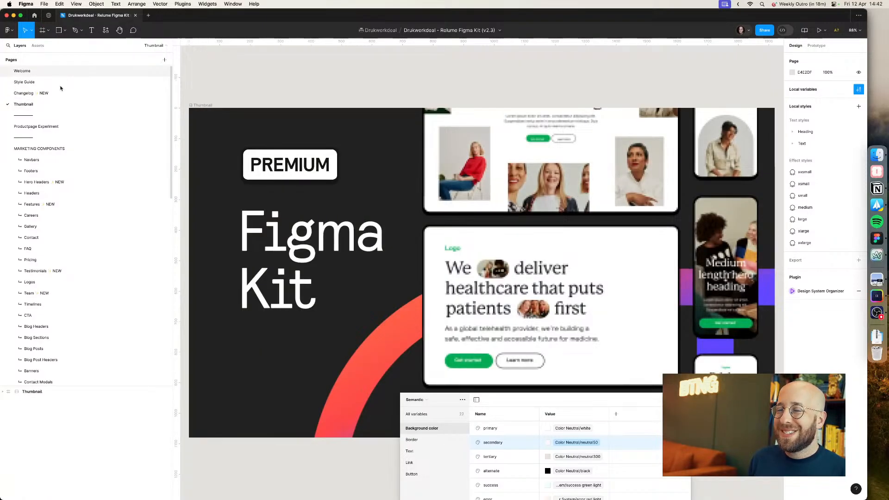
pyautogui.click(60, 127)
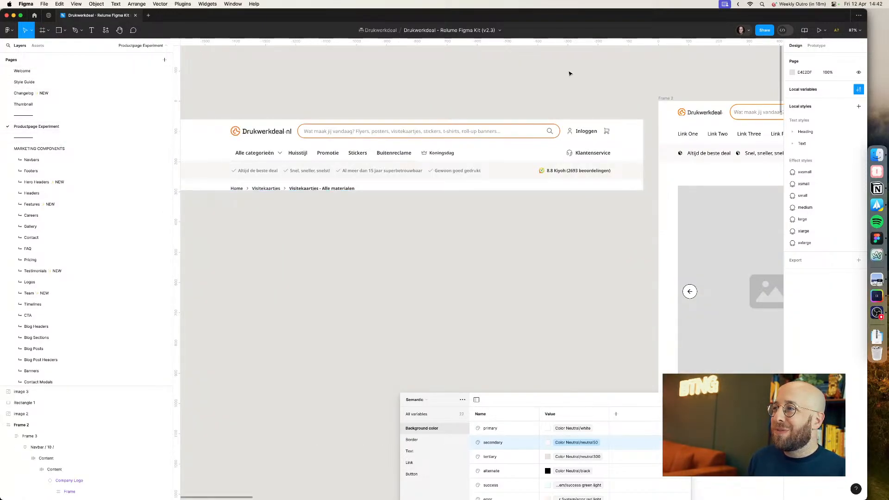
# Step: Recolor the navbar's Inloggen button text with a dark neutral color variable
pyautogui.moveTo(577, 72); pyautogui.dragTo(305, 103)
pyautogui.moveTo(509, 101); pyautogui.dragTo(473, 104)
pyautogui.click(274, 187)
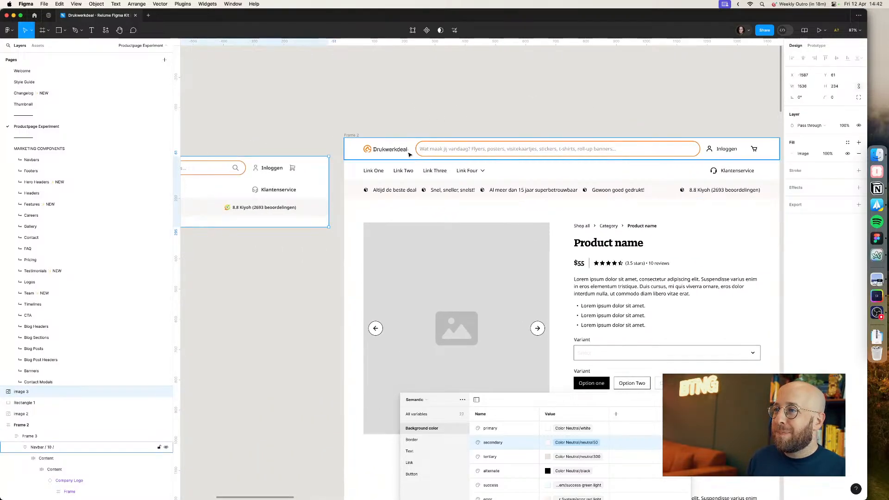
pyautogui.keyDown('super'); pyautogui.click(726, 149); pyautogui.keyUp('super')
pyautogui.click(799, 211)
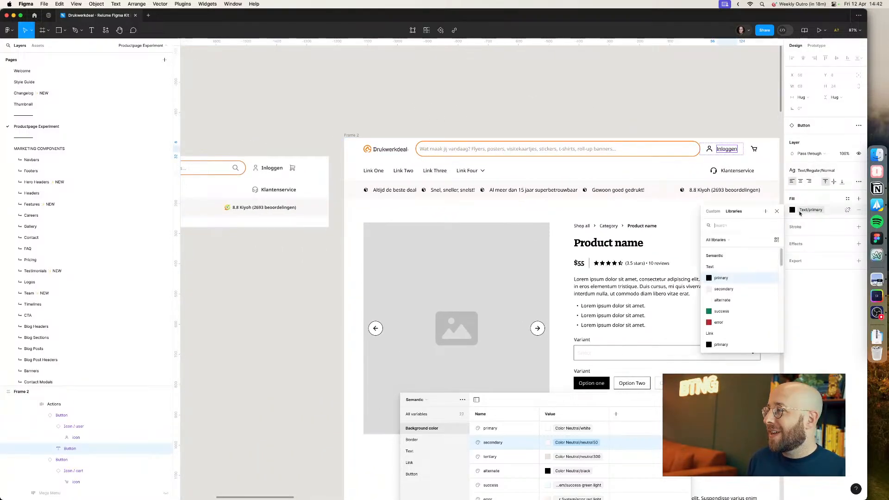
pyautogui.write('neutr')
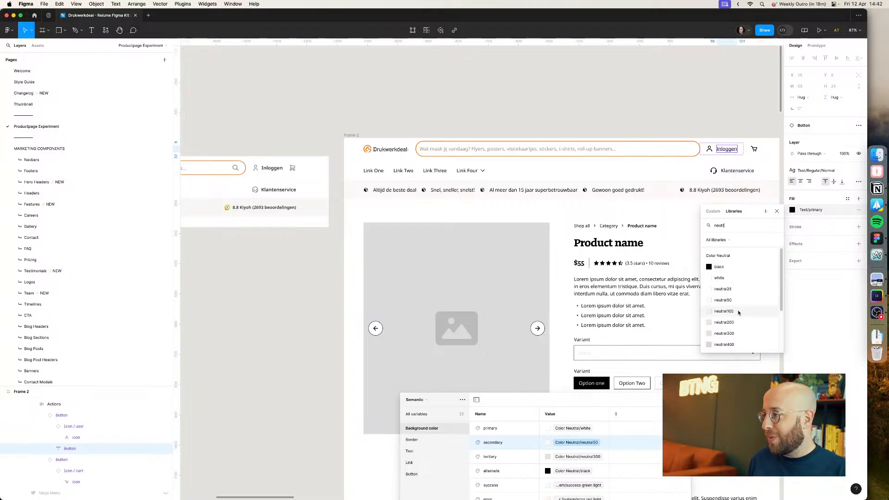
pyautogui.scroll(-3, 739, 313)
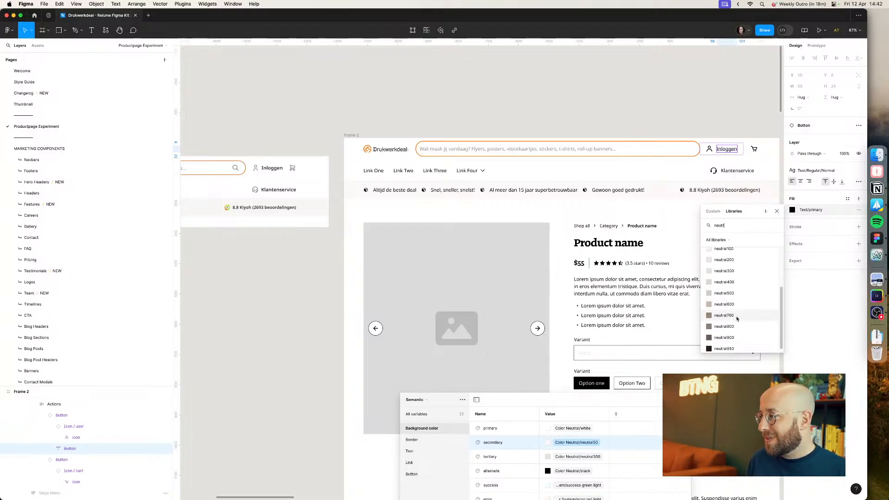
pyautogui.click(731, 344)
pyautogui.click(724, 119)
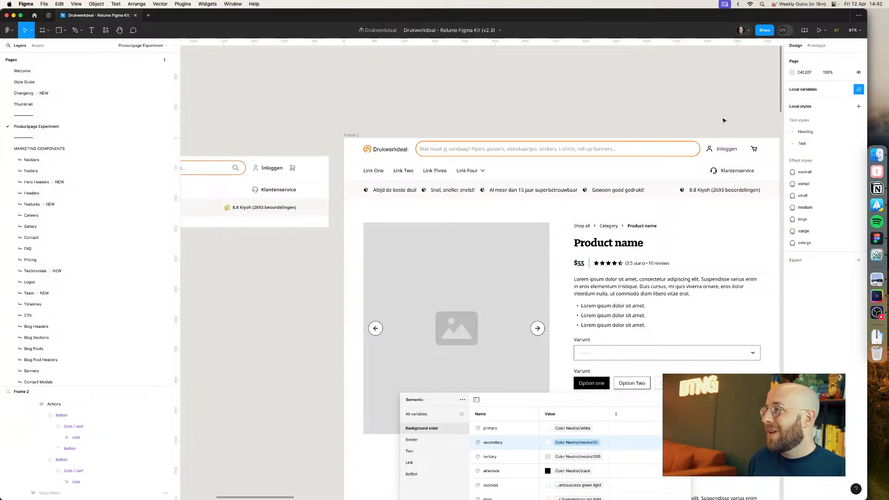
# Step: Zoom into the navbar and inspect the user icon's selection color
pyautogui.hscroll(2, 723, 121)
pyautogui.scroll(5, 628, 141)
pyautogui.scroll(-5, 643, 215)
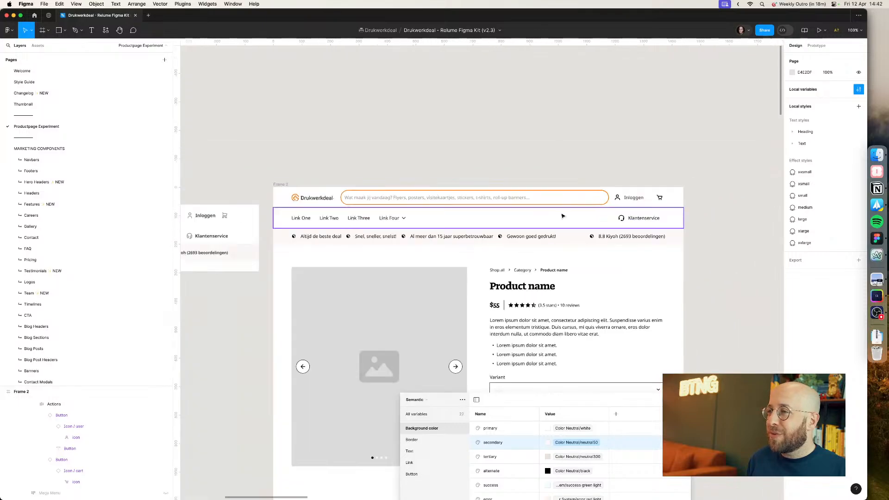
pyautogui.moveTo(458, 204); pyautogui.dragTo(498, 207)
pyautogui.click(657, 203)
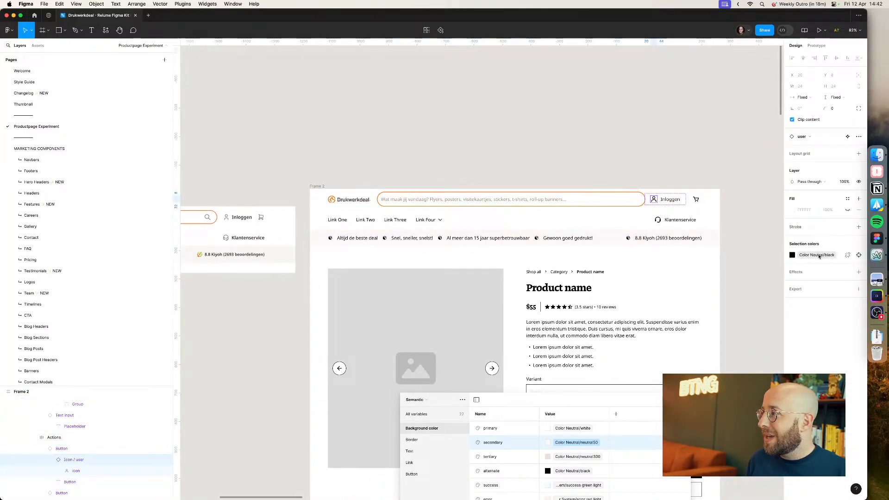
pyautogui.click(658, 157)
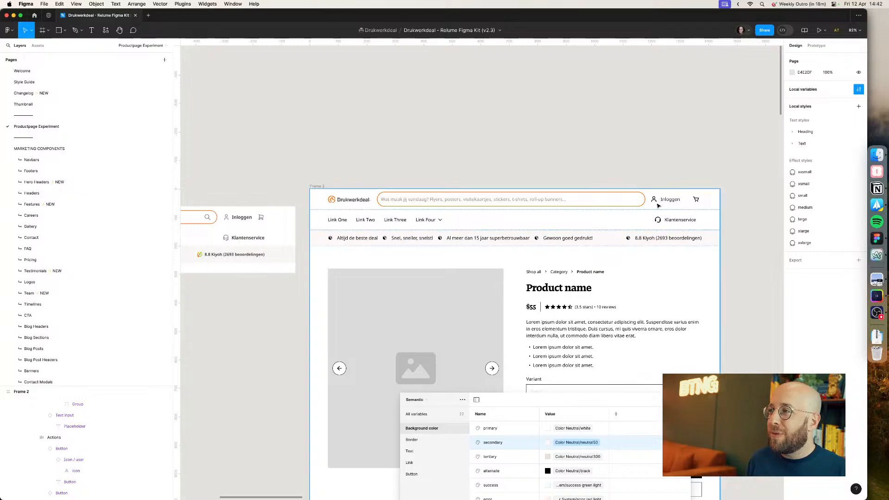
# Step: Open the local variables and create a Button variable named Icon / primary
pyautogui.click(859, 89)
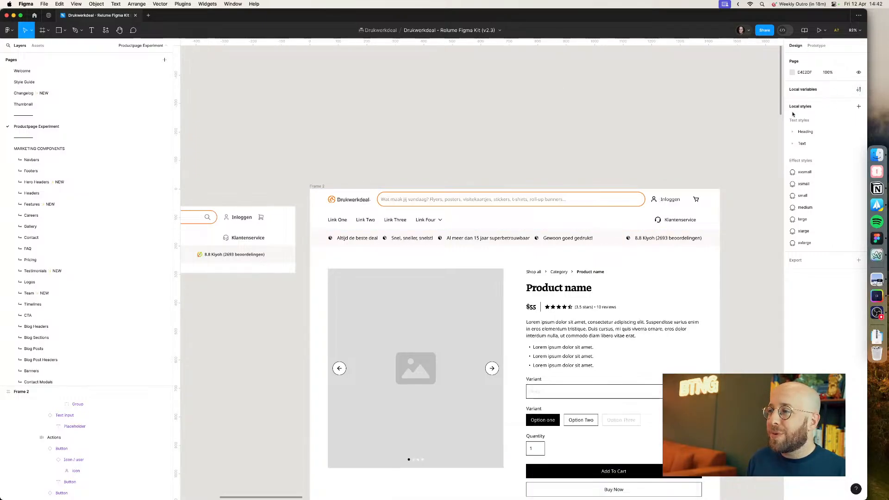
pyautogui.click(858, 91)
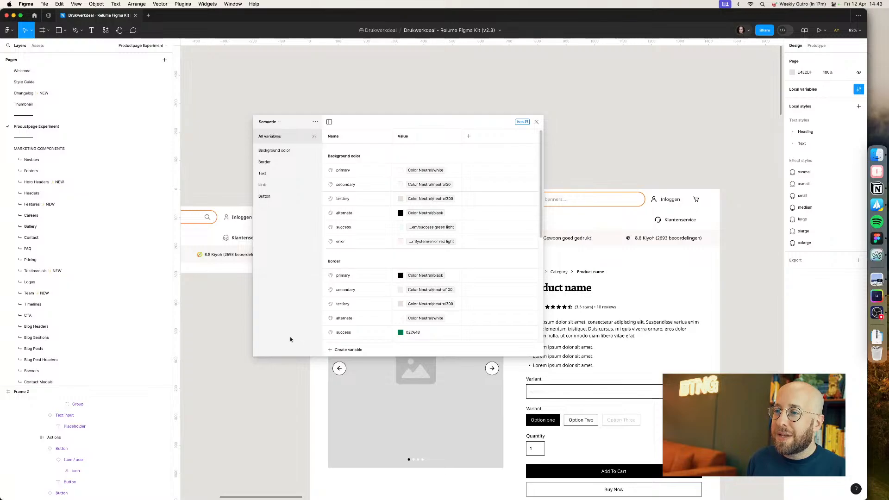
pyautogui.click(276, 196)
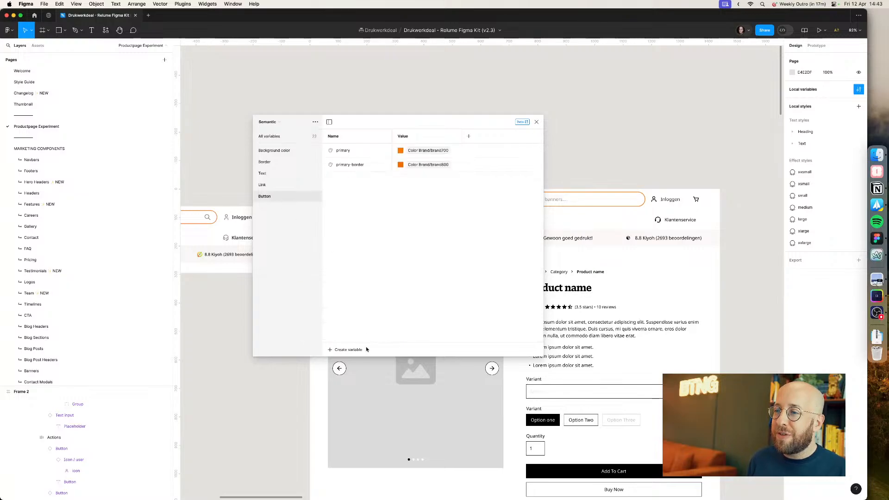
pyautogui.click(357, 350)
pyautogui.click(349, 365)
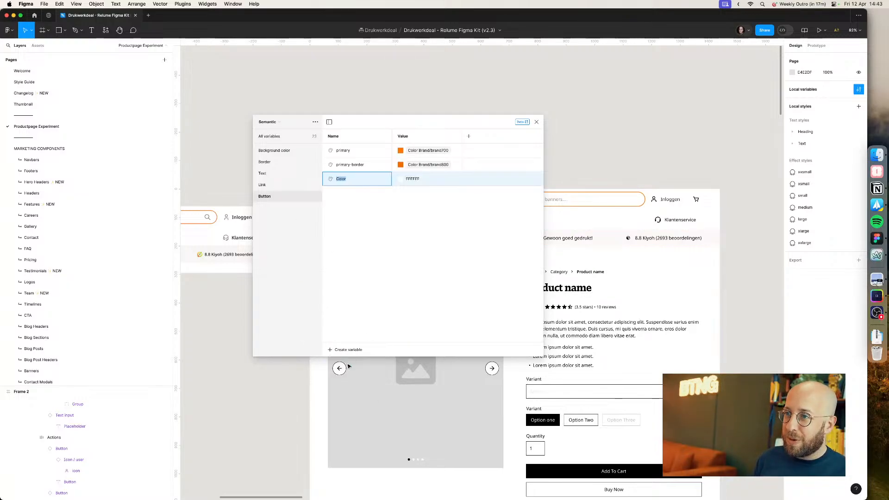
pyautogui.write('Icon /')
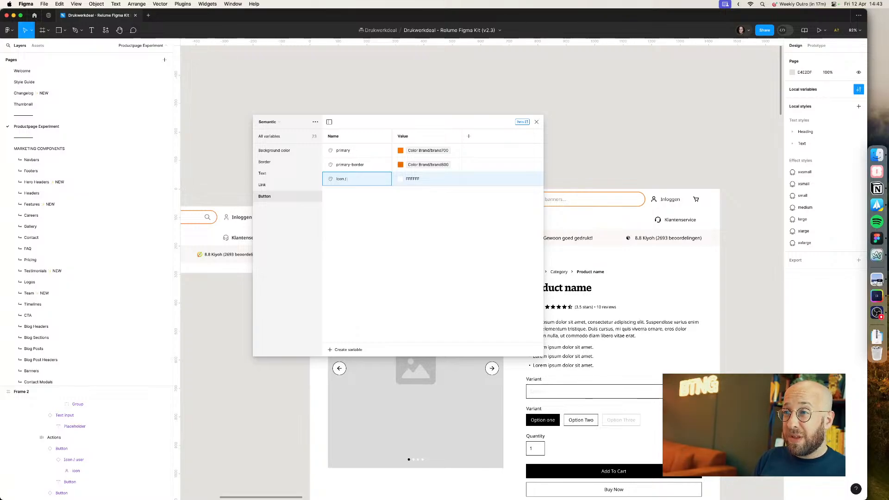
pyautogui.write('p')
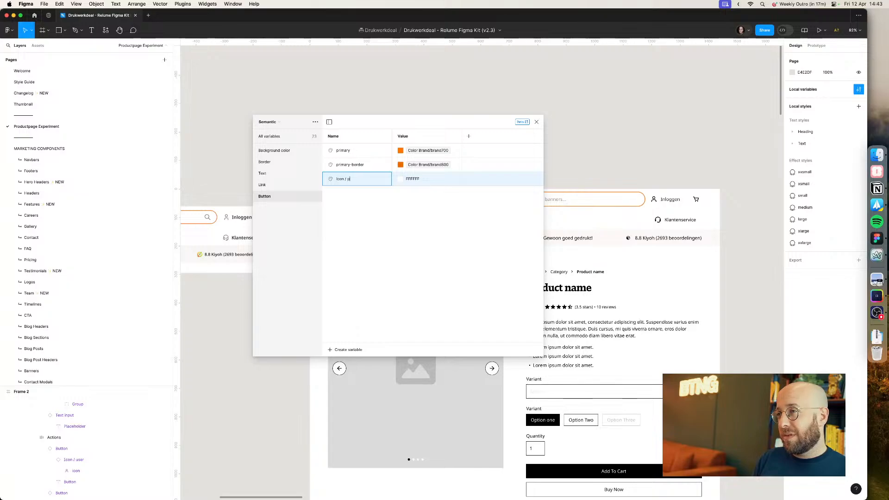
pyautogui.write('rimartyy')
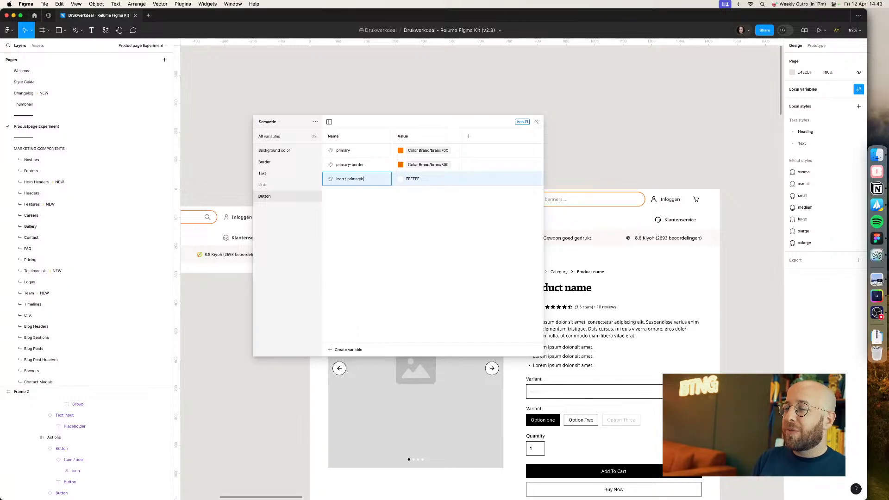
pyautogui.press('Return')
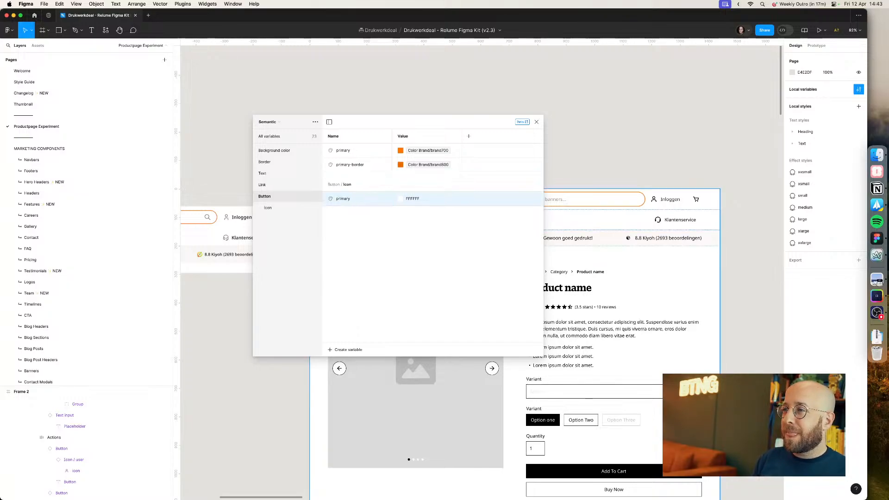
# Step: Set the Icon / primary variable's value to neutral800
pyautogui.click(403, 202)
pyautogui.click(403, 203)
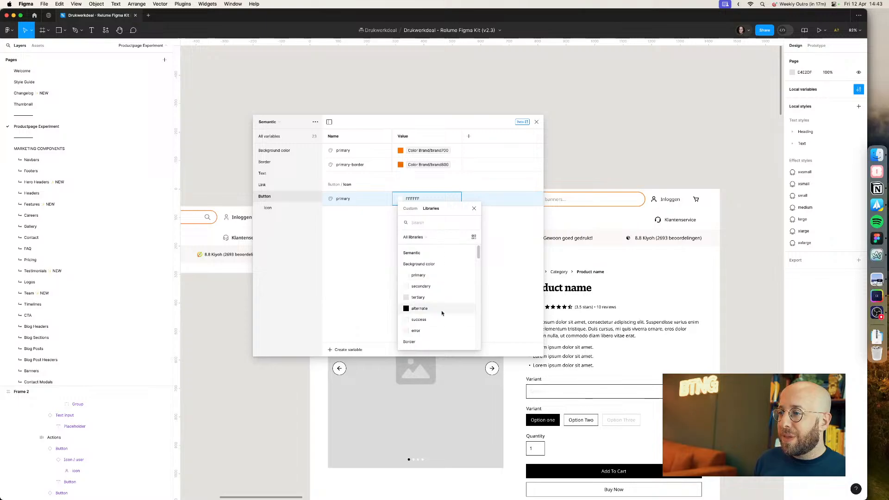
pyautogui.write('neutr')
pyautogui.scroll(-2, 439, 324)
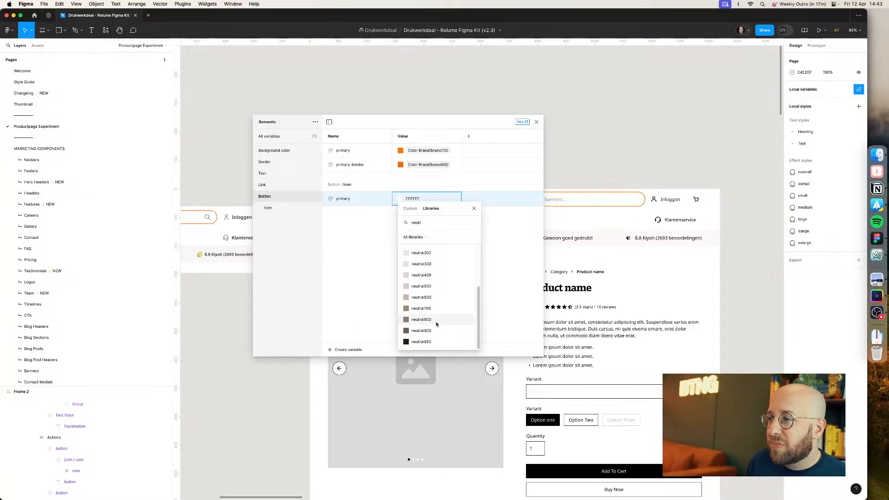
pyautogui.click(434, 320)
# Step: Apply the Button/Icon/primary variable to the support icon and change the variable's value to neutral900
pyautogui.keyDown('super'); pyautogui.click(658, 220); pyautogui.keyUp('super')
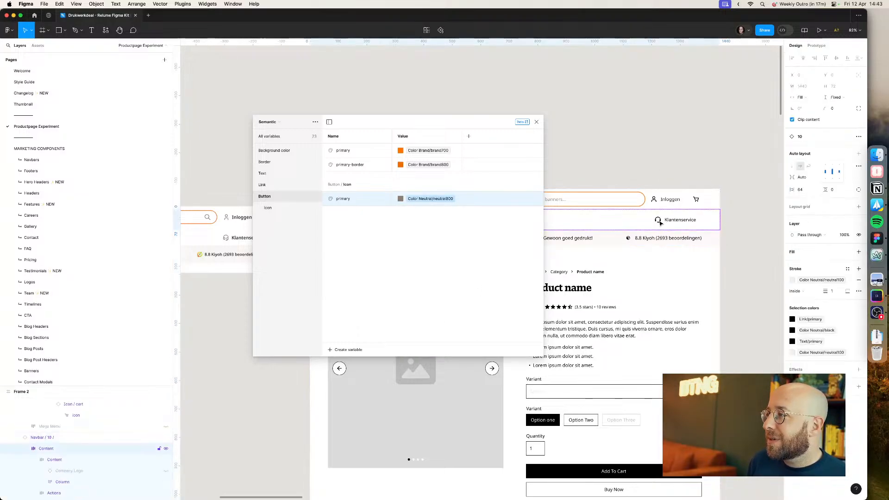
pyautogui.click(792, 255)
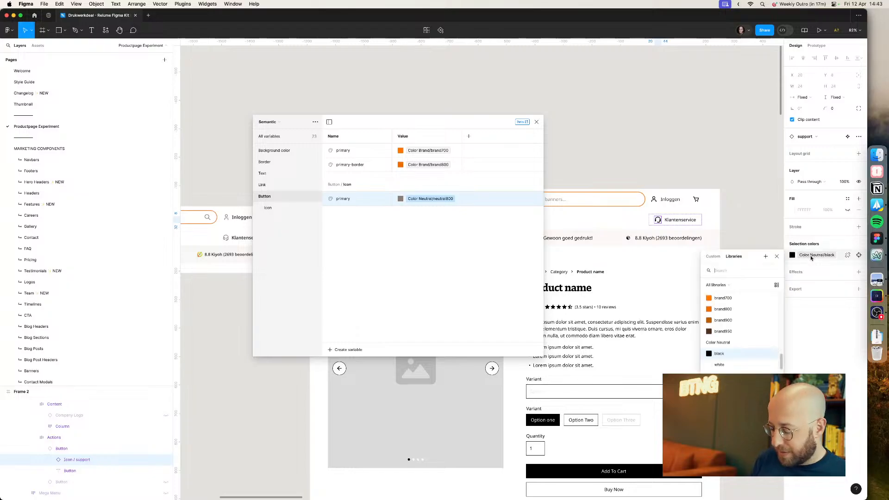
pyautogui.write('icon')
pyautogui.click(721, 312)
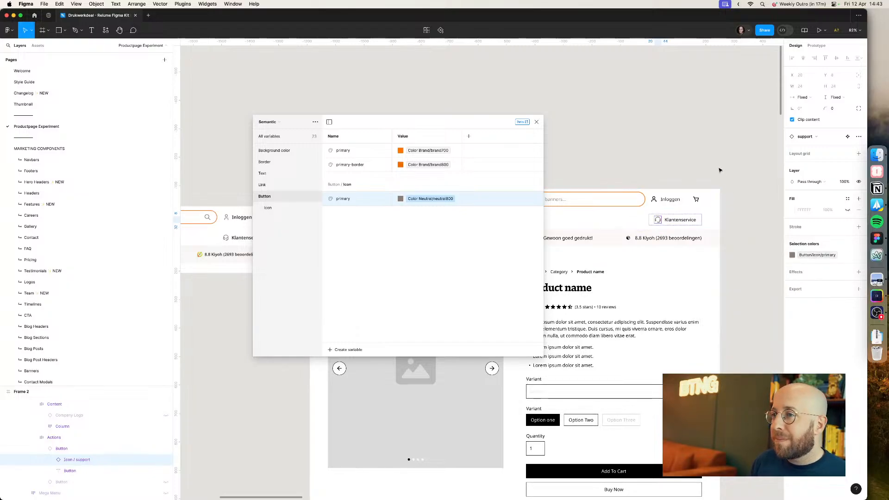
pyautogui.click(431, 199)
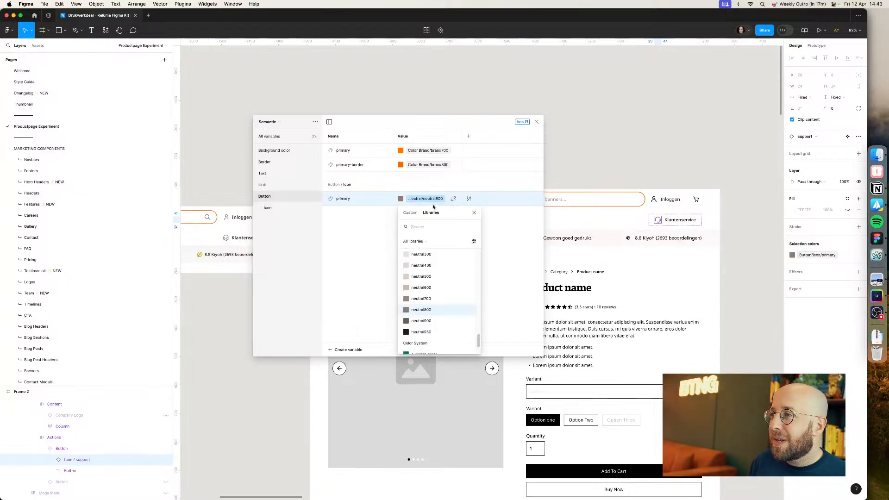
pyautogui.click(426, 326)
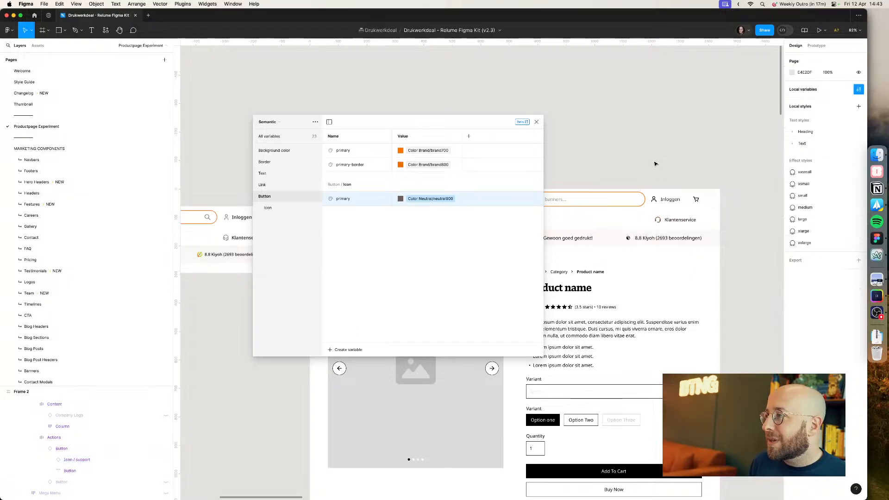
# Step: Apply the Button/Icon/primary color variable to the user icon next to Inloggen
pyautogui.click(657, 201)
pyautogui.doubleClick(656, 201)
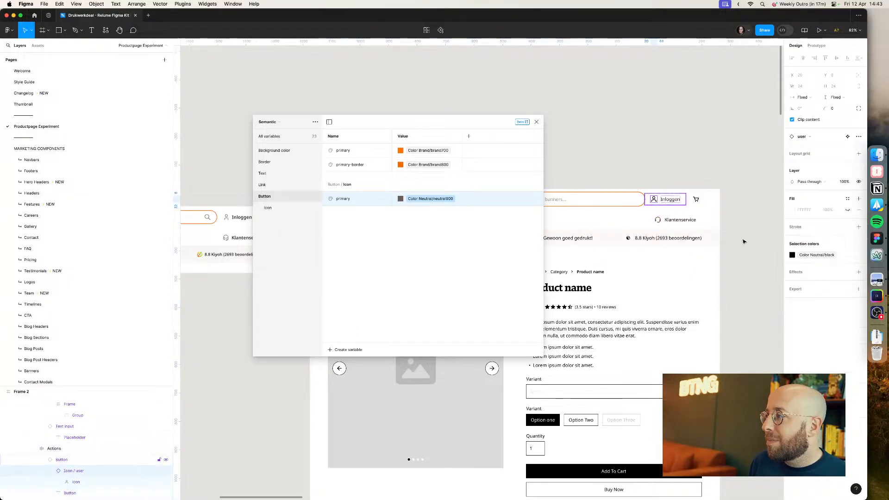
pyautogui.click(859, 255)
pyautogui.write('icon')
pyautogui.press('Return')
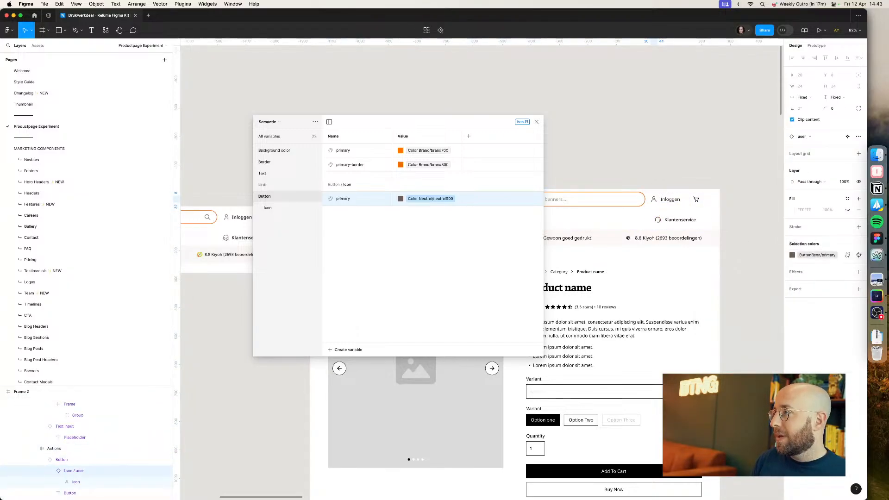
# Step: Apply the Button/Icon/primary color variable to the cart button icon
pyautogui.click(697, 201)
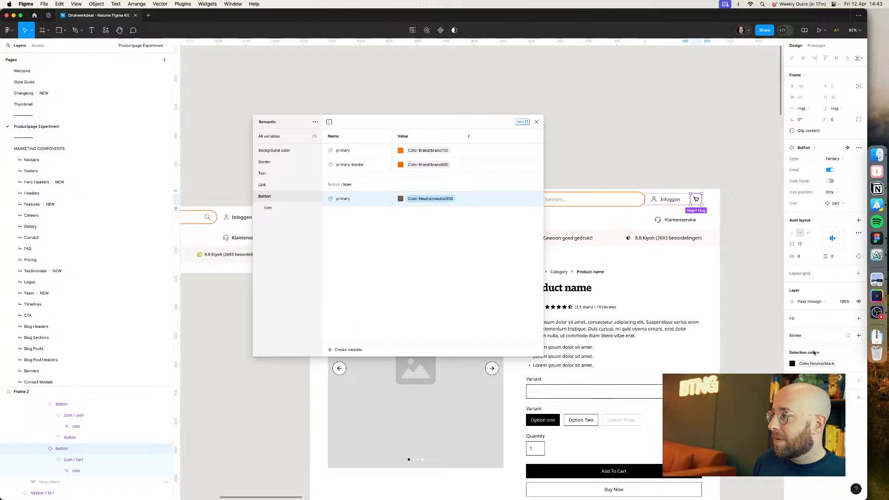
pyautogui.click(860, 364)
pyautogui.write('icon')
pyautogui.press('Return')
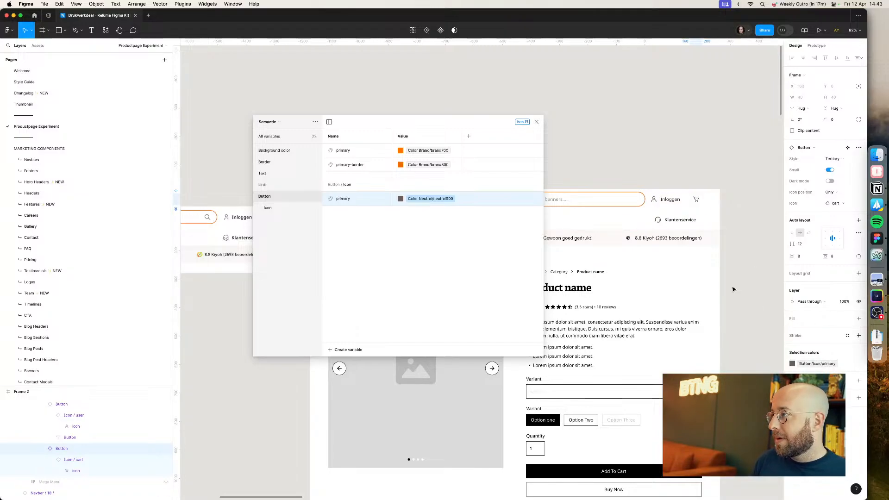
# Step: Set the gap between the navbar's action buttons to 0
pyautogui.moveTo(471, 121); pyautogui.dragTo(432, 311)
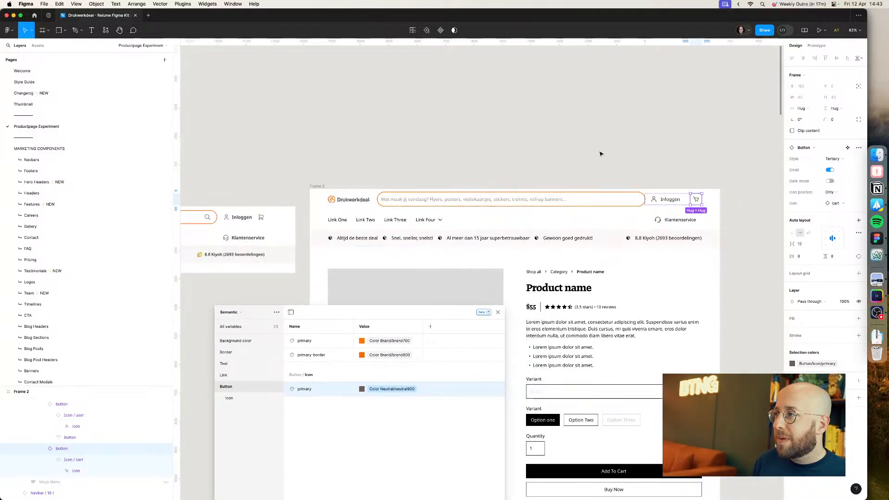
pyautogui.click(601, 153)
pyautogui.doubleClick(685, 204)
pyautogui.doubleClick(684, 204)
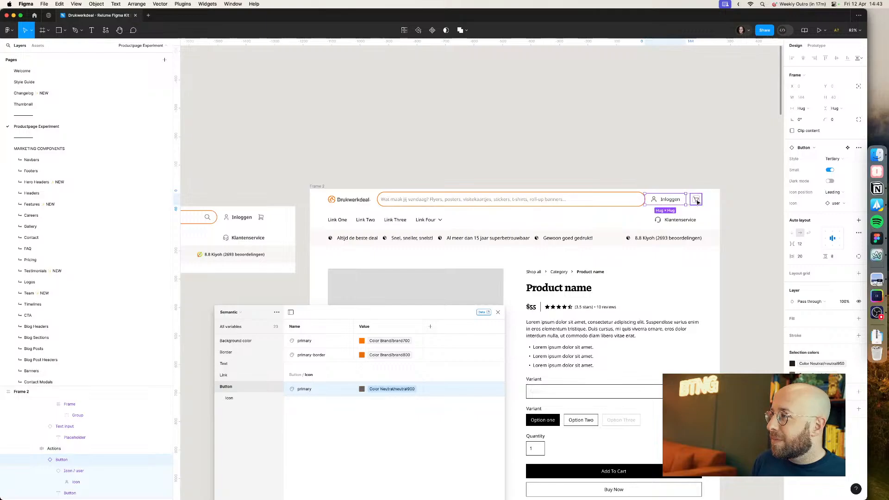
pyautogui.press('Escape')
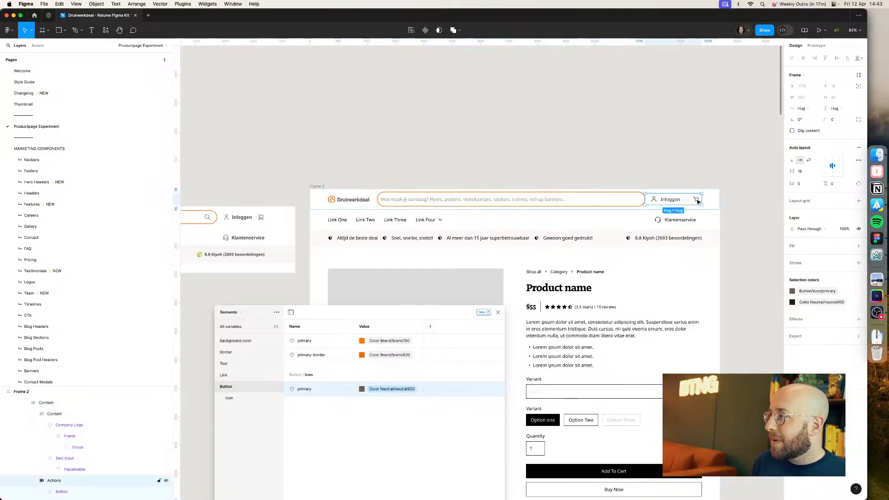
pyautogui.write('0')
pyautogui.press('Return')
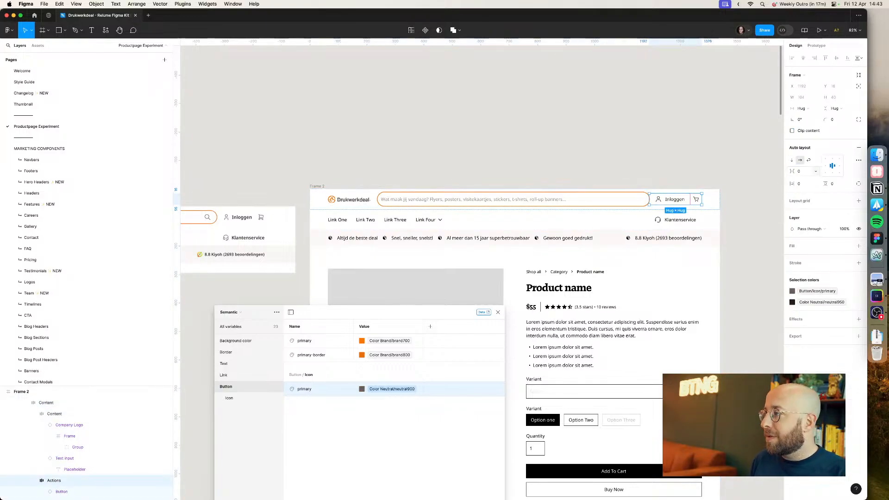
pyautogui.click(715, 170)
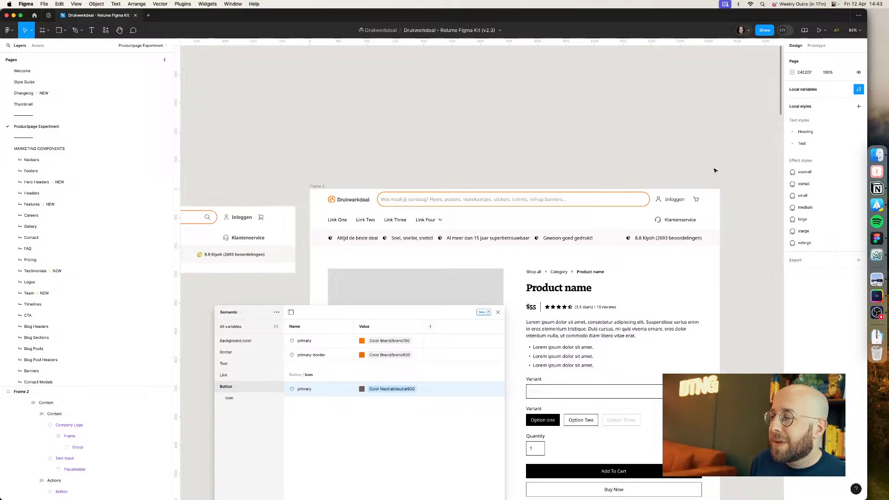
# Step: Switch the navbar search input's type to Right icon
pyautogui.hscroll(-5, 713, 170)
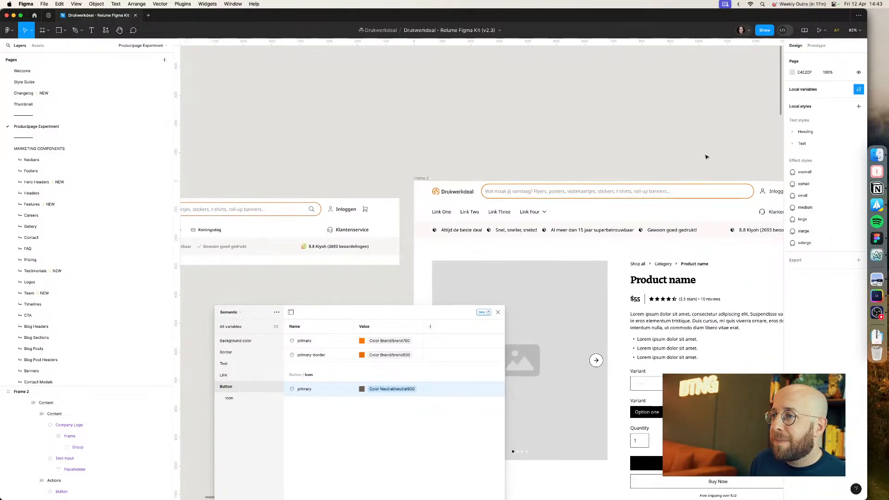
pyautogui.click(715, 196)
pyautogui.doubleClick(715, 197)
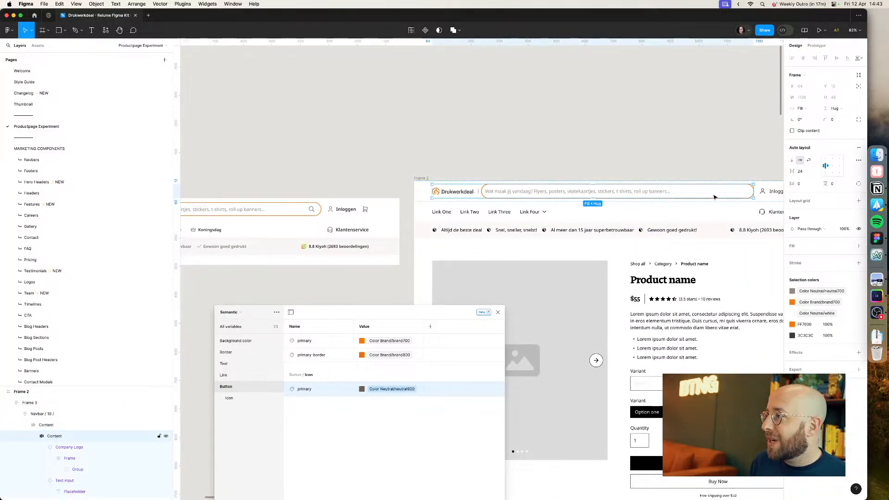
pyautogui.doubleClick(716, 196)
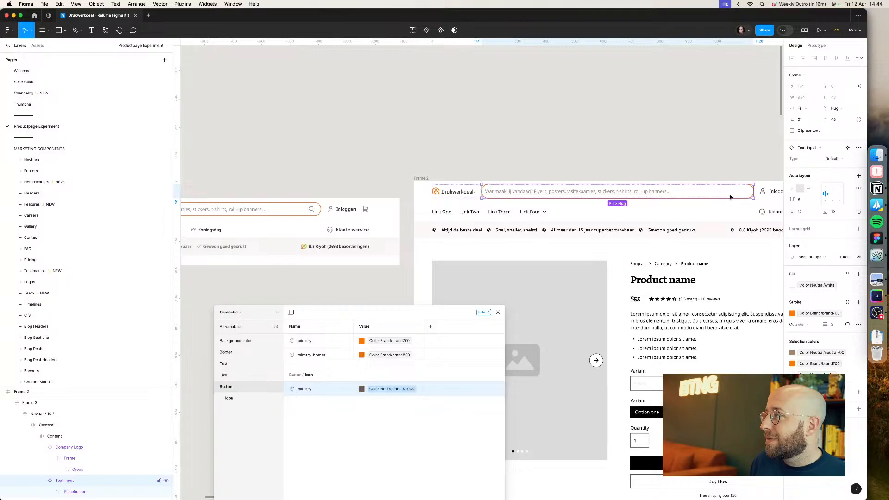
pyautogui.click(835, 163)
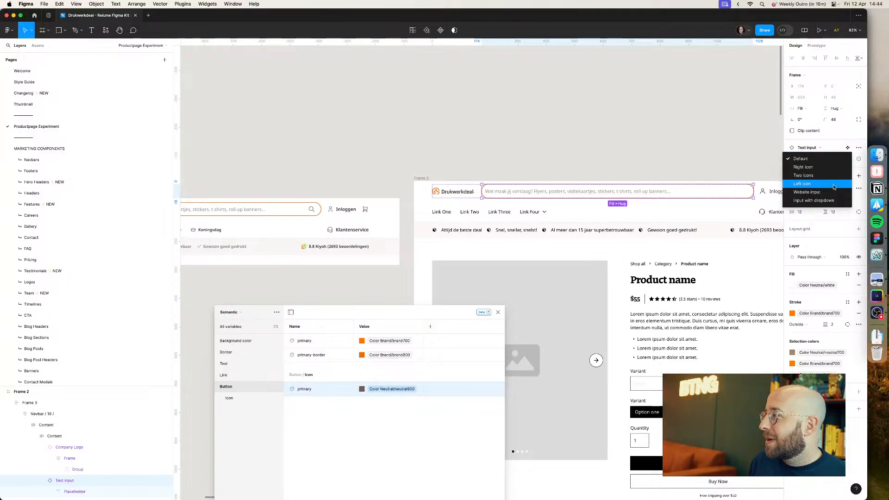
pyautogui.click(831, 168)
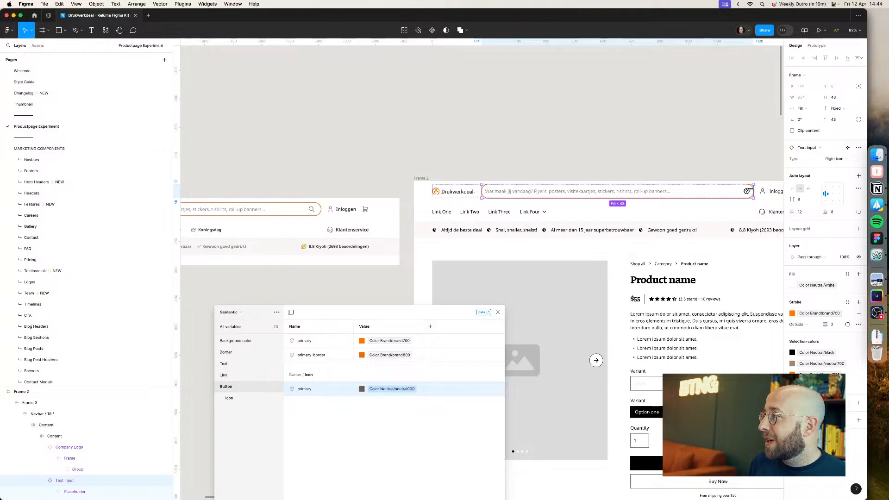
# Step: Swap the search input's help-circle icon for the Icon / search component
pyautogui.doubleClick(747, 192)
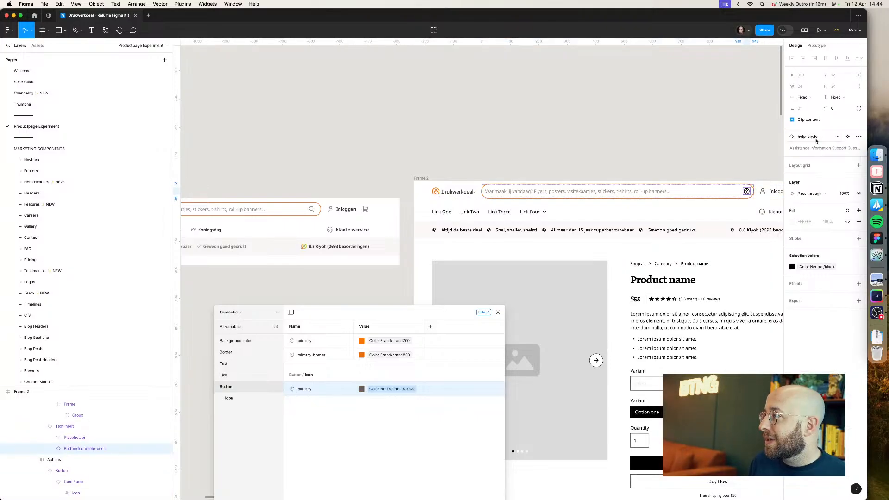
pyautogui.click(838, 136)
pyautogui.write('searc')
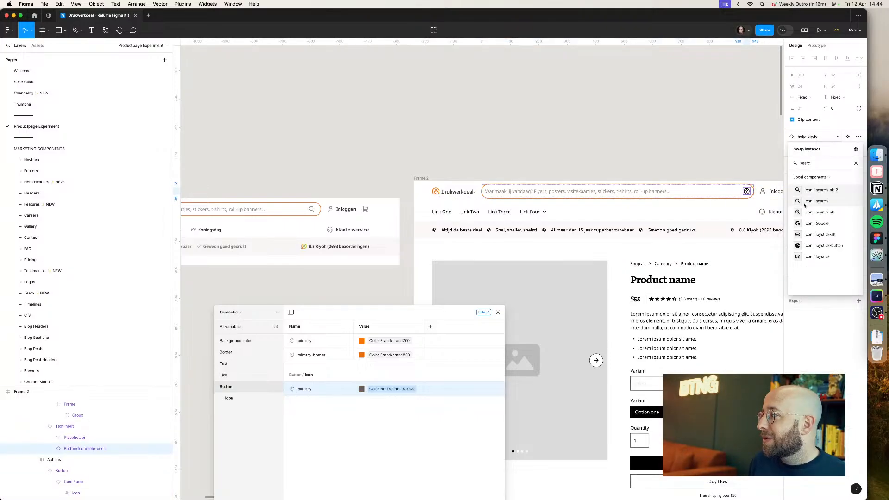
pyautogui.click(833, 202)
# Step: Apply the Button/Icon/primary color variable to the search icon
pyautogui.click(828, 254)
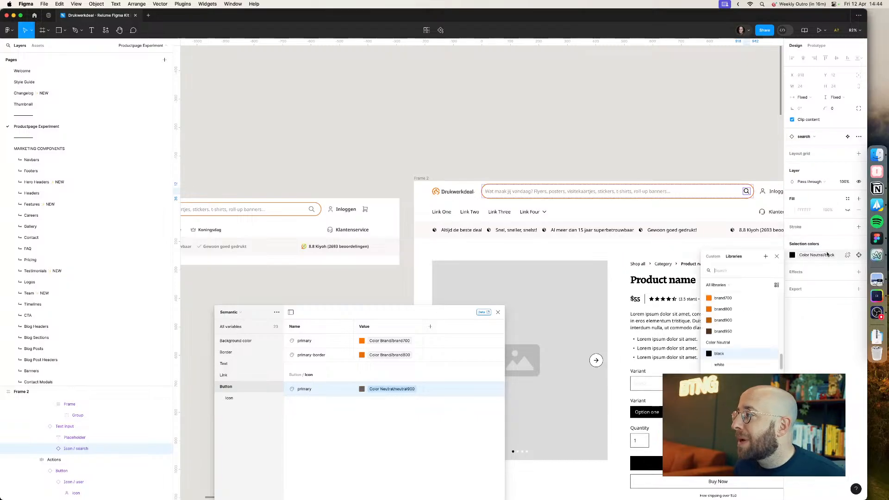
pyautogui.write('icon')
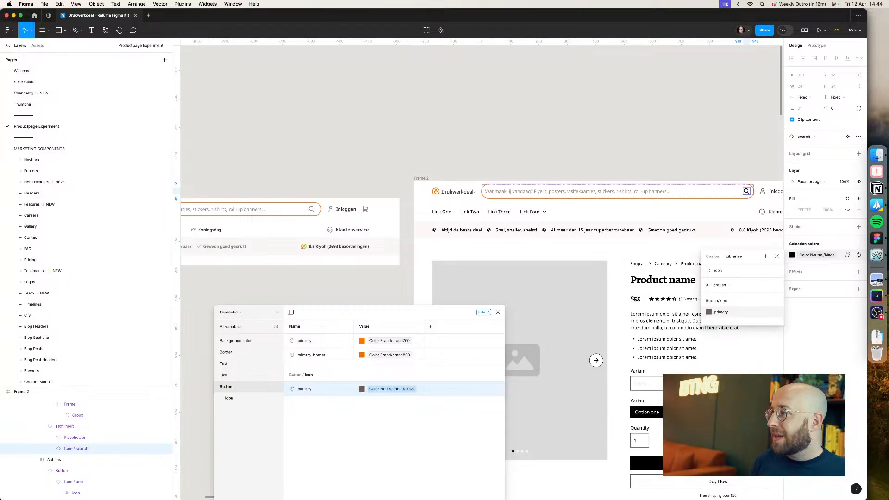
pyautogui.press('Return')
pyautogui.click(725, 133)
# Step: Set the Kiyoh rating text in the USP bar to the Semi Bold text style
pyautogui.scroll(-2, 658, 126)
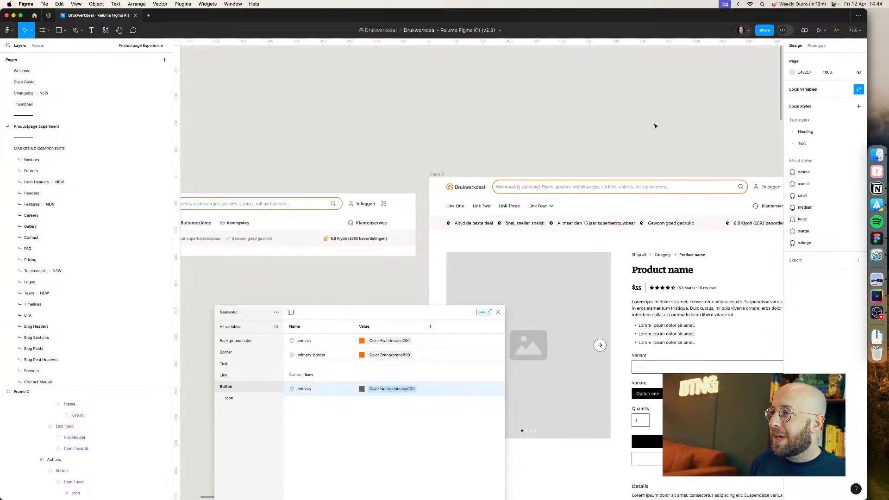
pyautogui.moveTo(652, 124); pyautogui.dragTo(568, 84)
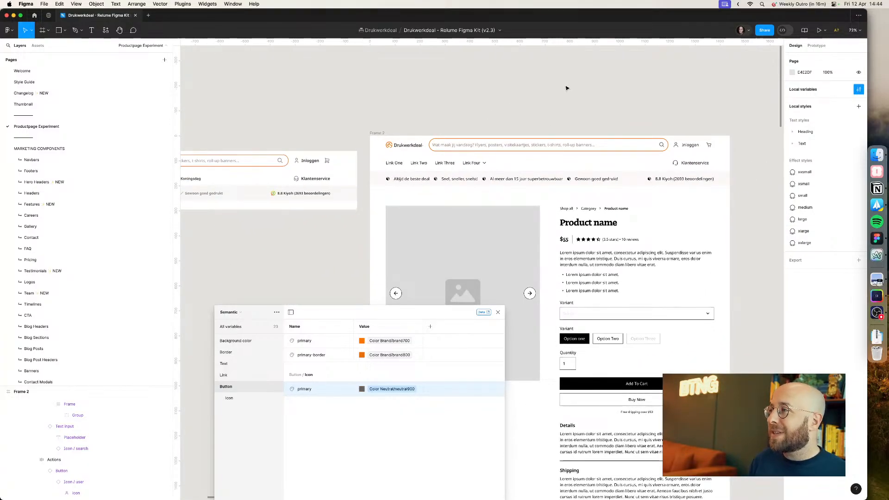
pyautogui.keyDown('super'); pyautogui.click(686, 181); pyautogui.keyUp('super')
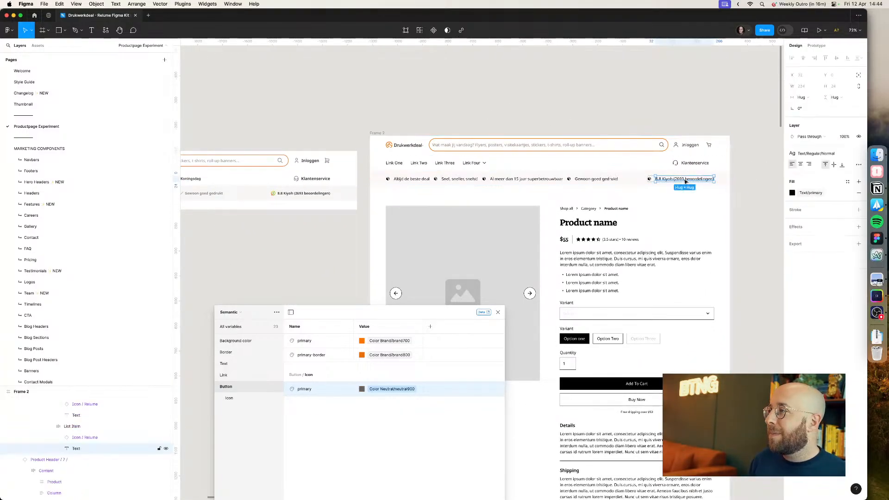
pyautogui.click(820, 153)
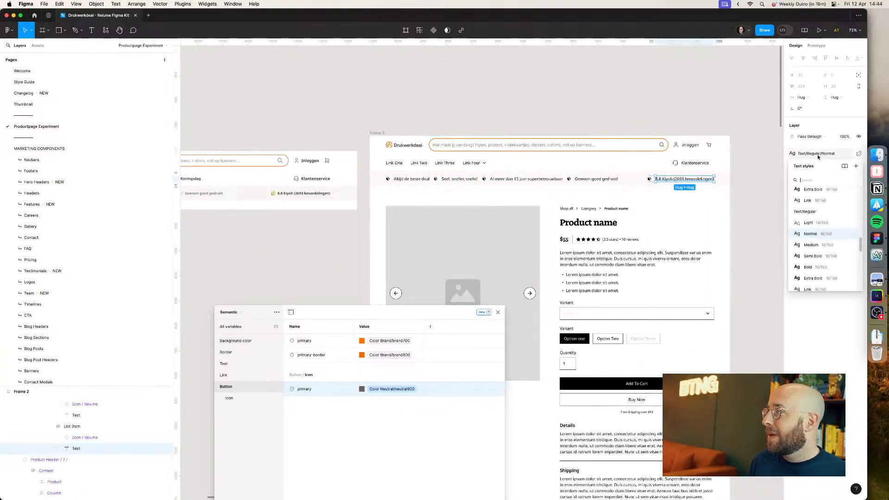
pyautogui.click(818, 257)
pyautogui.click(760, 208)
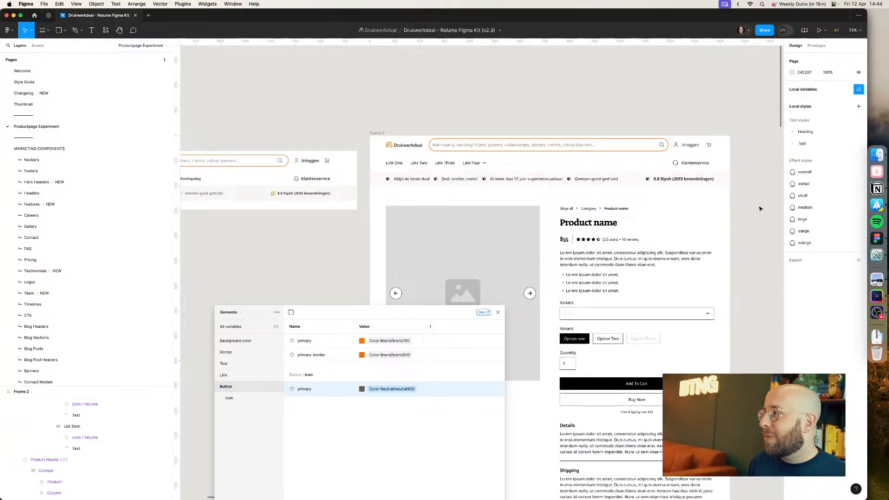
# Step: Inspect the live Drukwerkdeal site's Kiyoh rating text styles in the browser developer tools
pyautogui.scroll(4, 339, 187)
pyautogui.press('super+Tab')
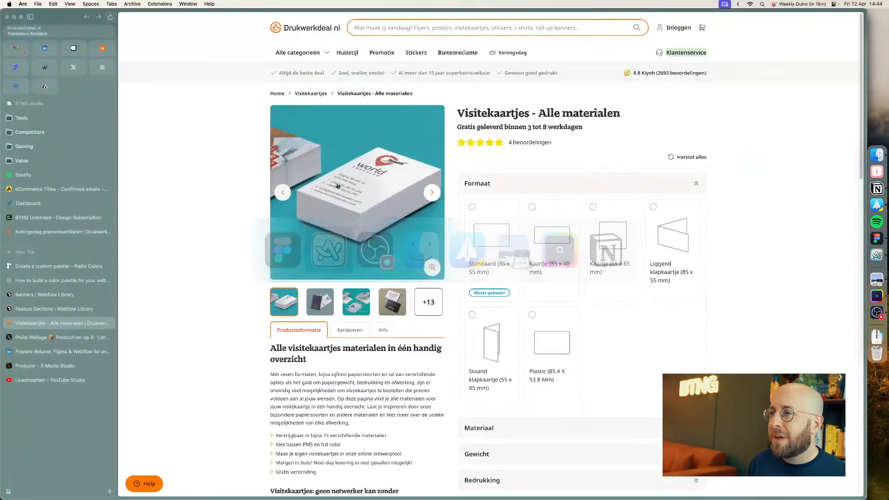
pyautogui.click(687, 75)
pyautogui.press('super+w')
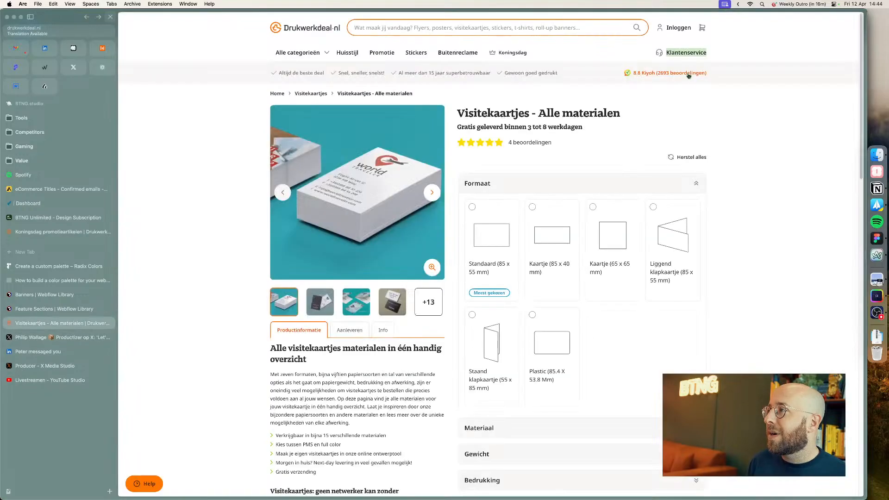
pyautogui.rightClick(687, 73)
pyautogui.click(746, 213)
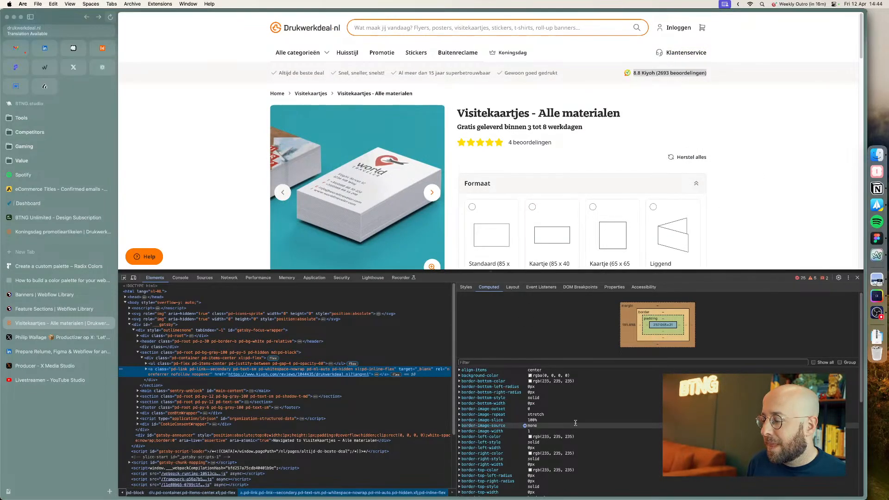
pyautogui.scroll(-3, 575, 423)
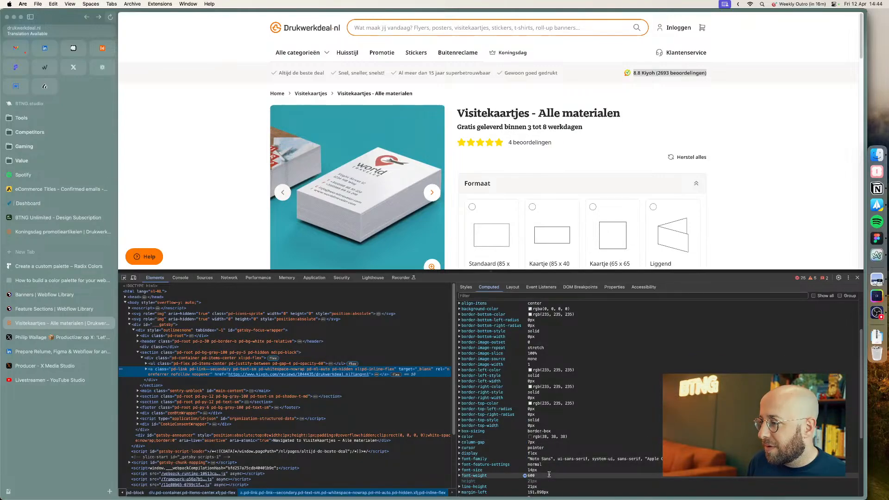
pyautogui.scroll(-2, 549, 475)
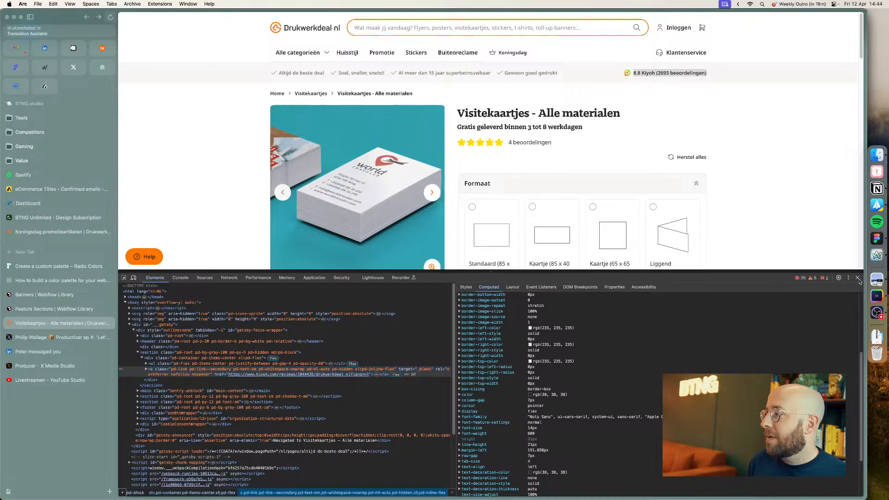
pyautogui.click(858, 278)
pyautogui.press('super+Tab')
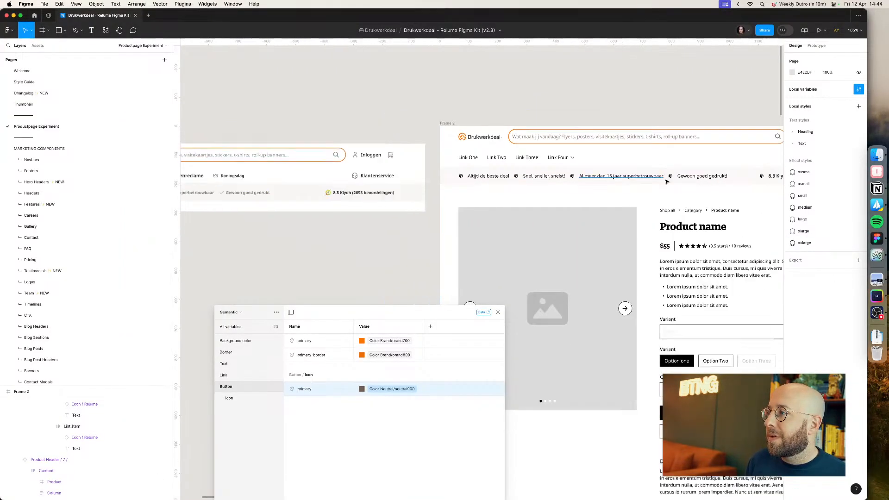
# Step: Set the four USP texts in the bar to the Semi Bold text style
pyautogui.scroll(-3, 667, 181)
pyautogui.hscroll(3, 667, 181)
pyautogui.keyDown('super'); pyautogui.click(555, 182); pyautogui.keyUp('super')
pyautogui.keyDown('shift'); pyautogui.keyDown('super'); pyautogui.click(502, 183); pyautogui.keyUp('super'); pyautogui.keyUp('shift')
pyautogui.keyDown('shift'); pyautogui.keyDown('super'); pyautogui.click(450, 183); pyautogui.keyUp('super'); pyautogui.keyUp('shift')
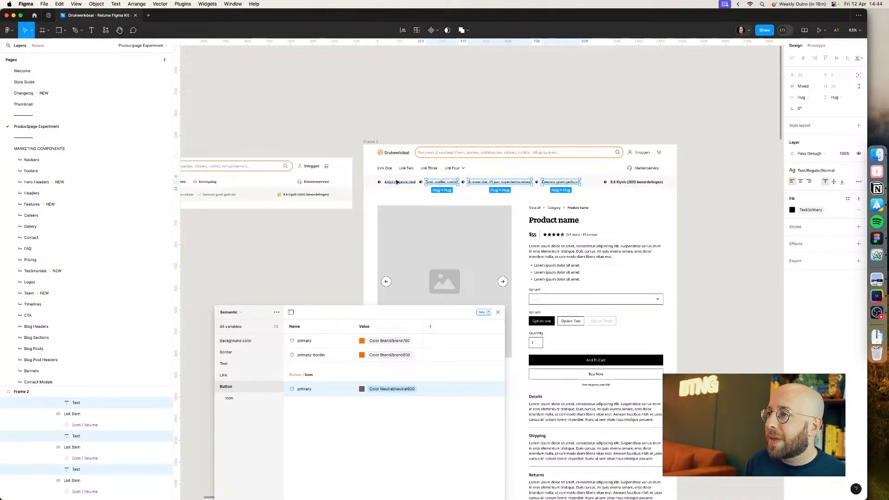
pyautogui.keyDown('shift'); pyautogui.keyDown('super'); pyautogui.click(397, 182); pyautogui.keyUp('super'); pyautogui.keyUp('shift')
pyautogui.click(811, 170)
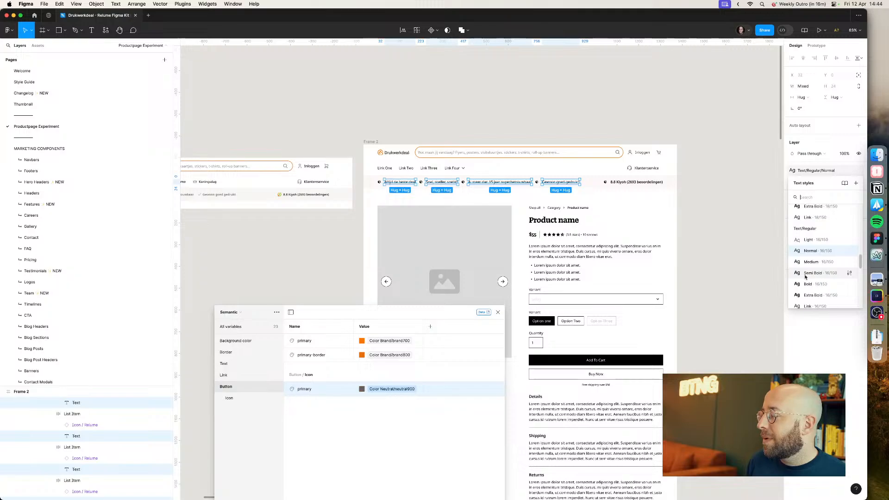
pyautogui.click(806, 275)
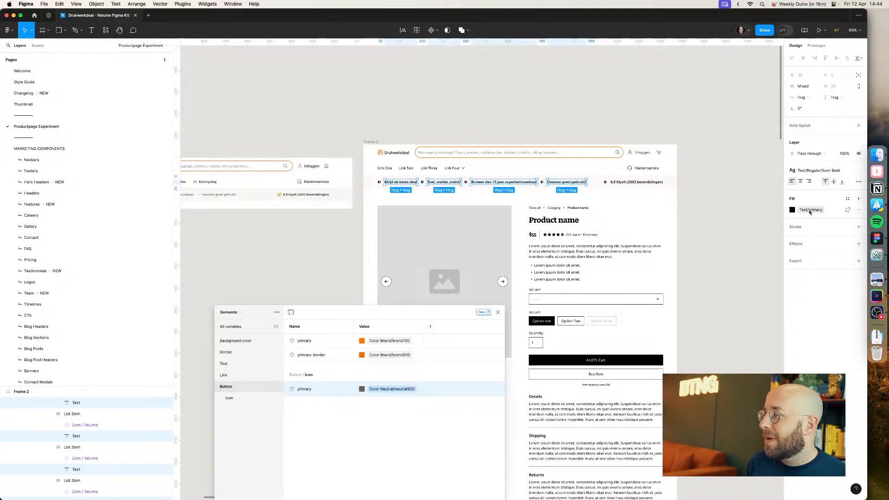
# Step: Apply the neutral700 color variable to the four USP texts
pyautogui.click(733, 206)
pyautogui.scroll(5, 582, 179)
pyautogui.keyDown('super'); pyautogui.click(573, 188); pyautogui.keyUp('super')
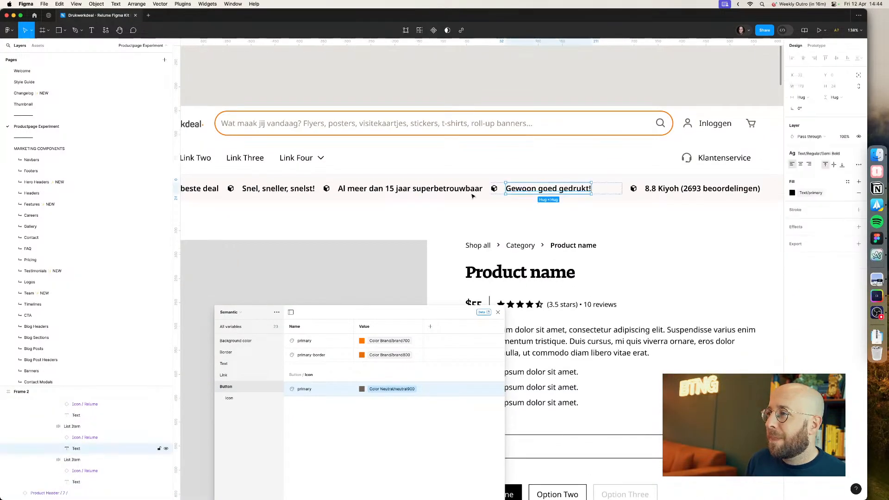
pyautogui.scroll(-2, 445, 187)
pyautogui.keyDown('shift'); pyautogui.keyDown('super'); pyautogui.click(414, 188); pyautogui.keyUp('super'); pyautogui.keyUp('shift')
pyautogui.keyDown('shift'); pyautogui.keyDown('super'); pyautogui.click(297, 188); pyautogui.keyUp('super'); pyautogui.keyUp('shift')
pyautogui.keyDown('shift'); pyautogui.keyDown('super'); pyautogui.click(240, 190); pyautogui.keyUp('super'); pyautogui.keyUp('shift')
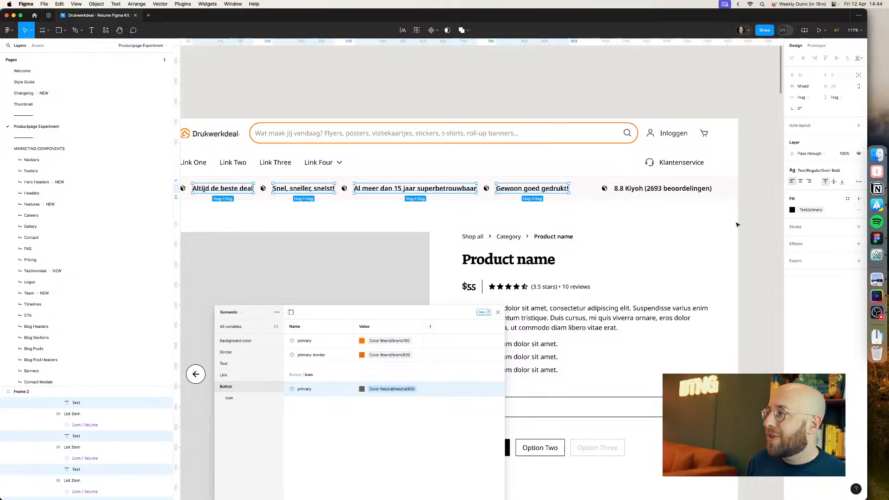
pyautogui.click(812, 212)
pyautogui.write('neutral')
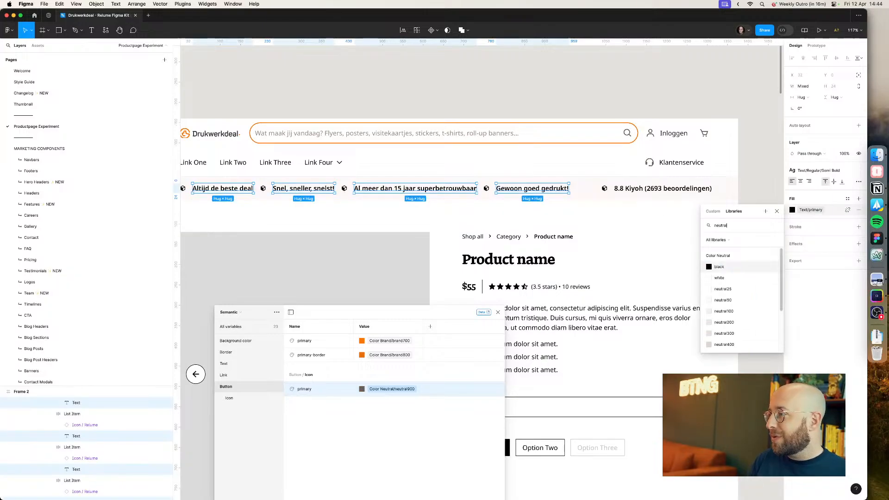
pyautogui.scroll(-3, 754, 309)
pyautogui.click(752, 312)
pyautogui.click(751, 306)
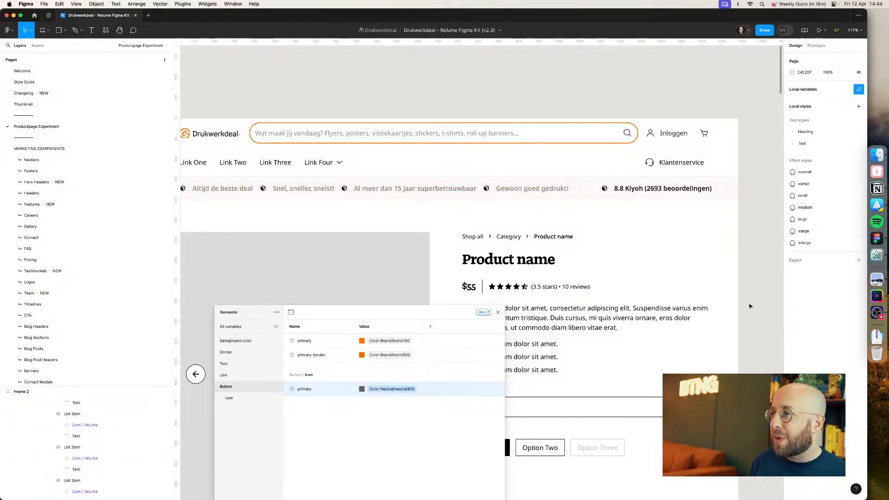
# Step: Compare with the live site, then set the four USP texts to the Medium text style and the neutral800 color variable
pyautogui.scroll(-3, 655, 251)
pyautogui.press('super+Tab')
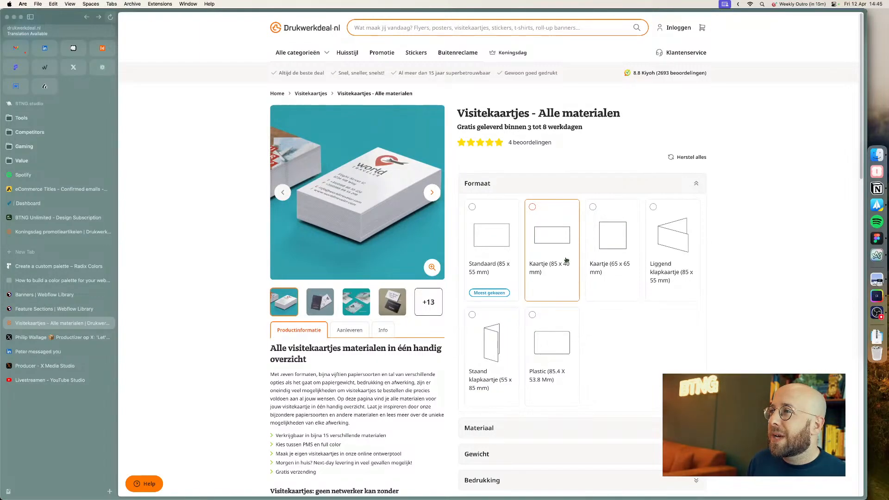
pyautogui.press('super+Tab')
pyautogui.click(596, 197)
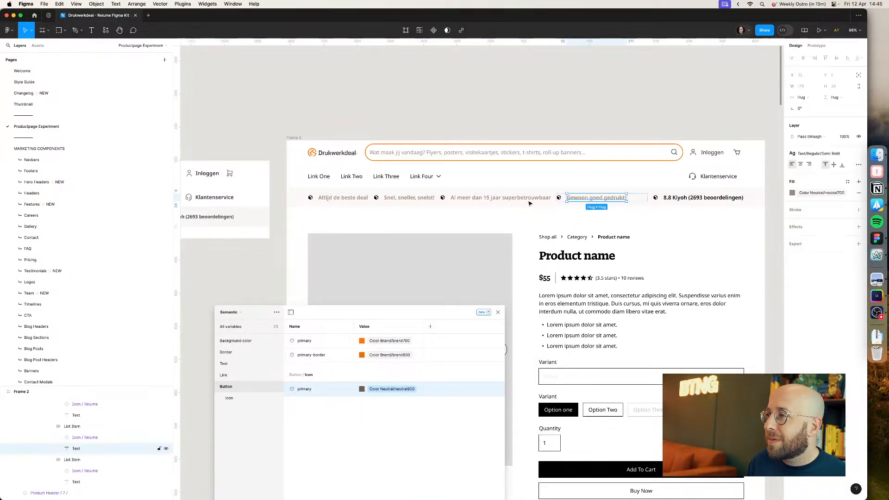
pyautogui.keyDown('shift'); pyautogui.click(464, 197); pyautogui.keyUp('shift')
pyautogui.keyDown('shift'); pyautogui.click(429, 198); pyautogui.keyUp('shift')
pyautogui.keyDown('shift'); pyautogui.click(342, 198); pyautogui.keyUp('shift')
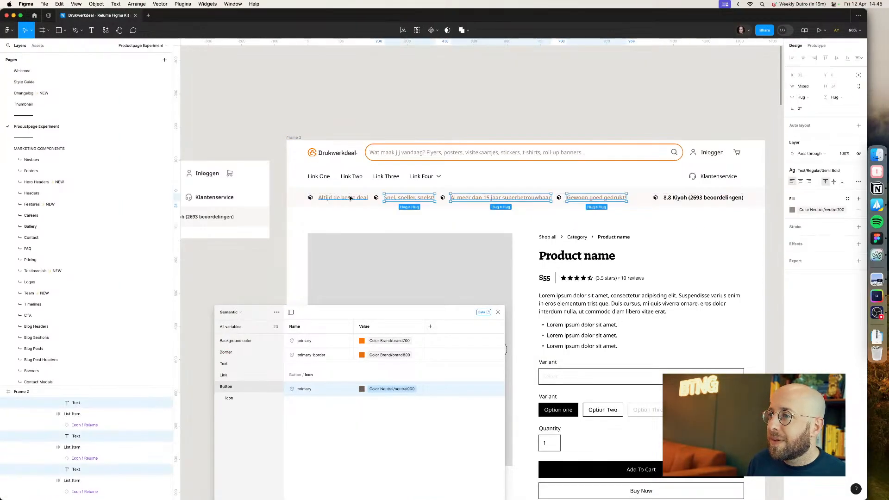
pyautogui.click(823, 175)
pyautogui.click(818, 241)
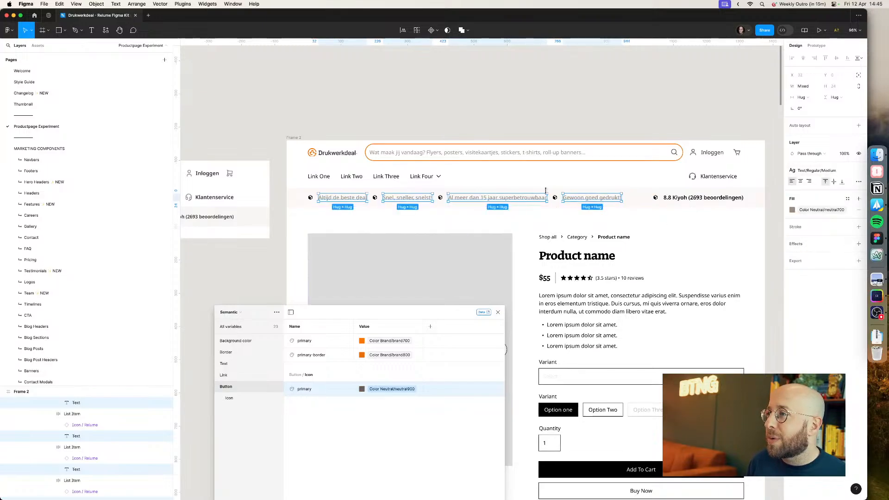
pyautogui.click(816, 209)
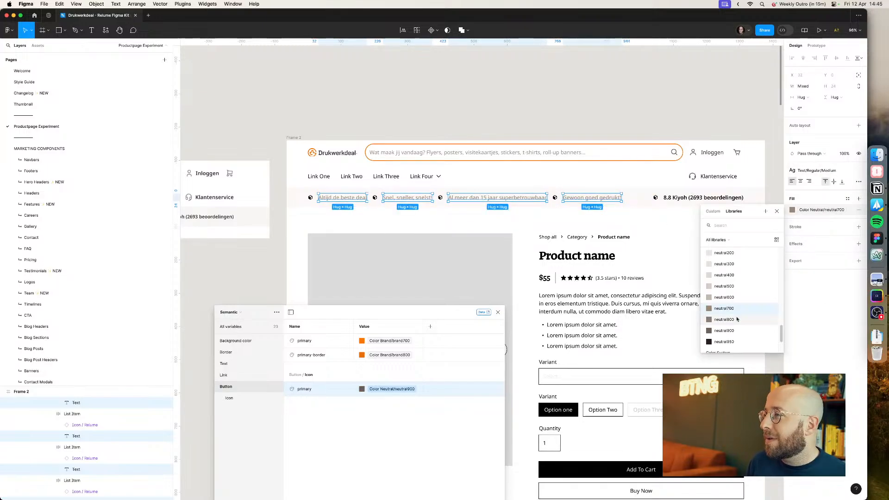
pyautogui.click(738, 318)
# Step: Resize the icon before 'Gewoon goed gedrukt!' to 24 by 24
pyautogui.click(555, 199)
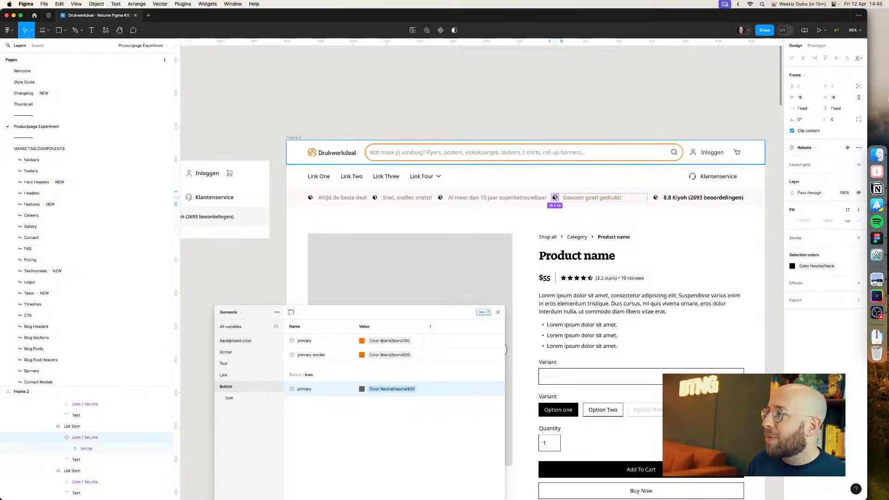
pyautogui.write('24')
pyautogui.press('Return')
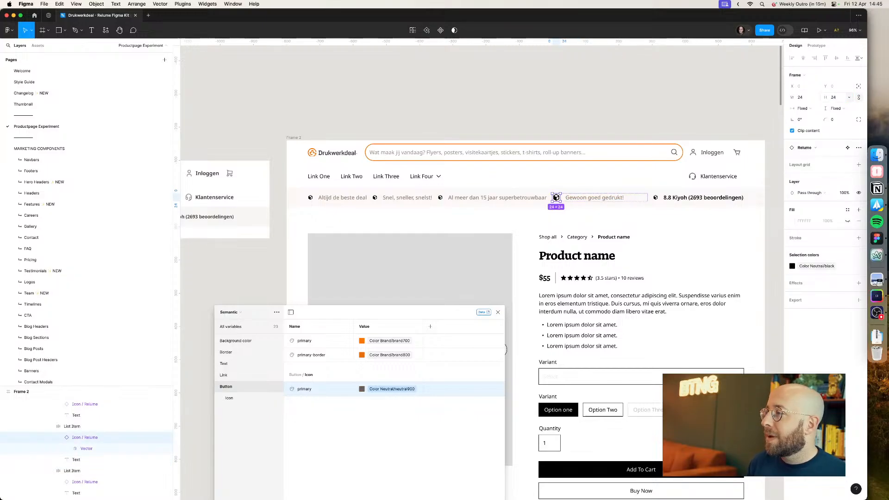
# Step: Swap that icon instance for the Icon / check component
pyautogui.doubleClick(558, 198)
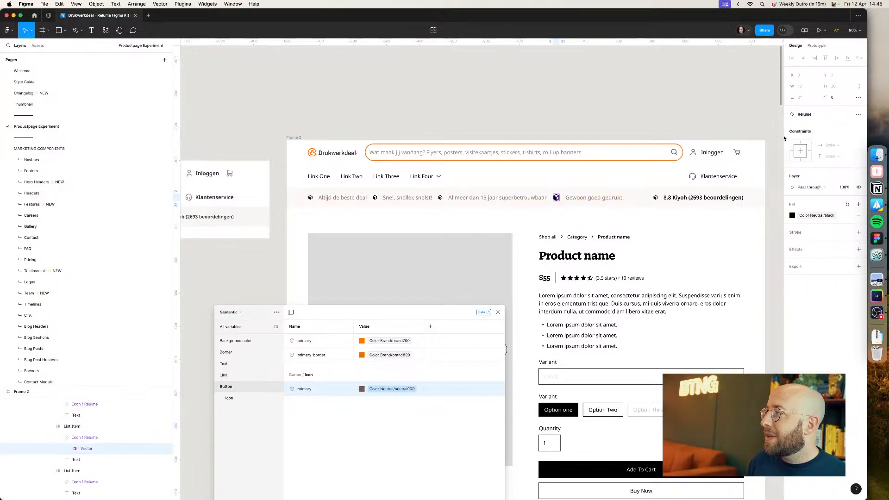
pyautogui.click(602, 195)
pyautogui.click(587, 197)
pyautogui.click(556, 198)
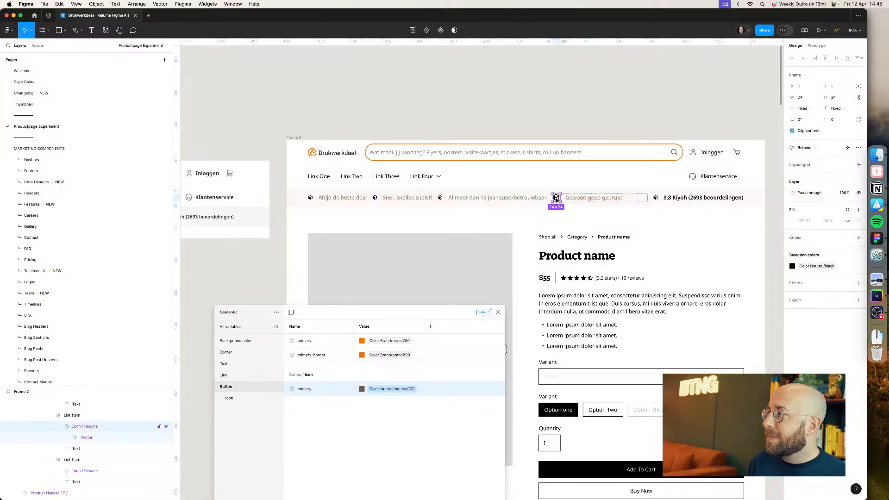
pyautogui.click(807, 149)
pyautogui.write('check')
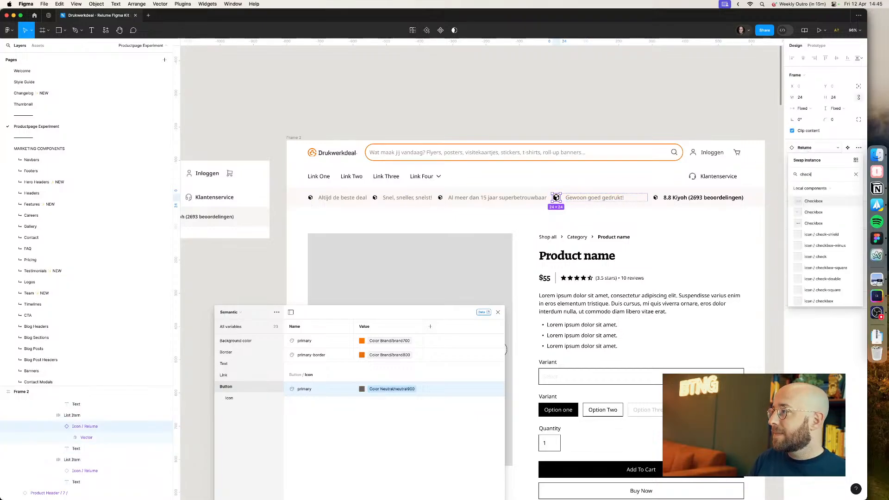
pyautogui.click(821, 234)
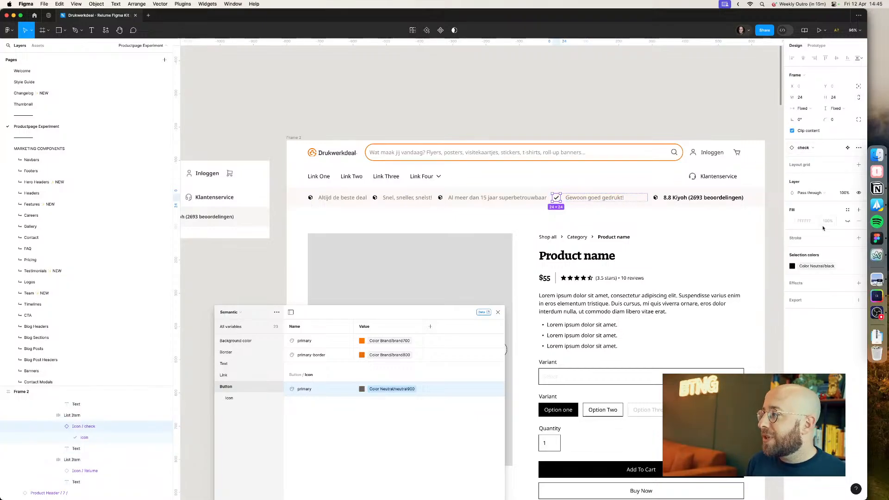
# Step: Apply the Button/Icon/primary color variable to the check icon
pyautogui.click(809, 267)
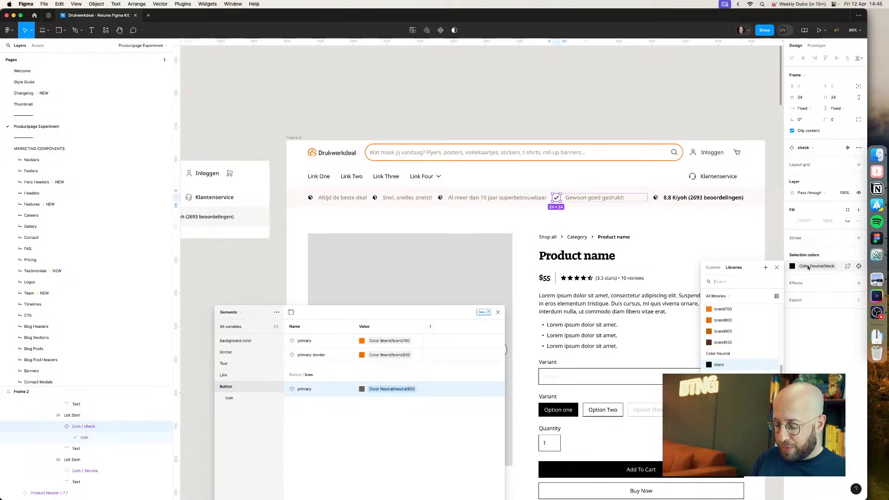
pyautogui.write('neutral')
pyautogui.scroll(-2, 742, 343)
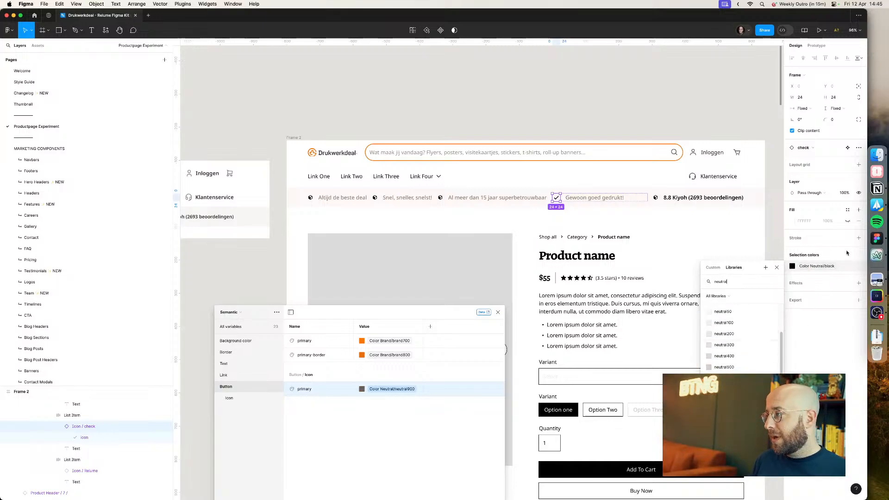
pyautogui.write('icon')
pyautogui.press('Return')
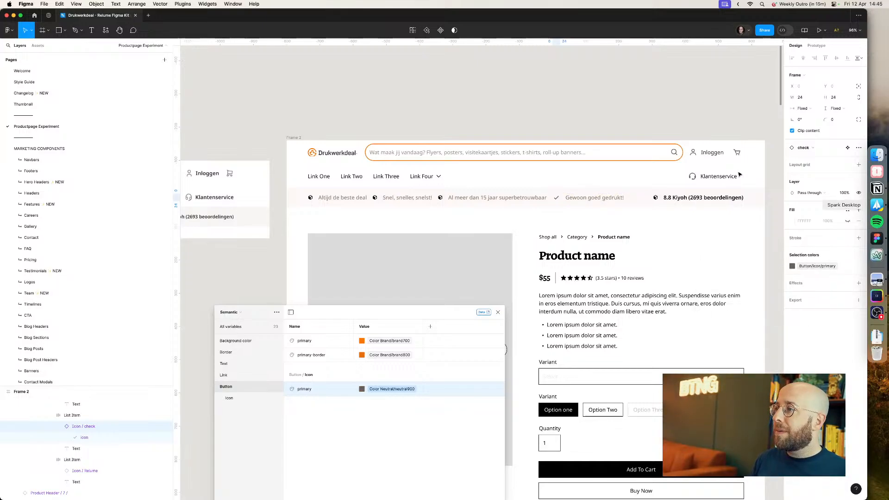
# Step: Set the gap between the check icon and the 'Gewoon goed gedrukt!' text to 8
pyautogui.click(576, 200)
pyautogui.click(586, 220)
pyautogui.doubleClick(590, 200)
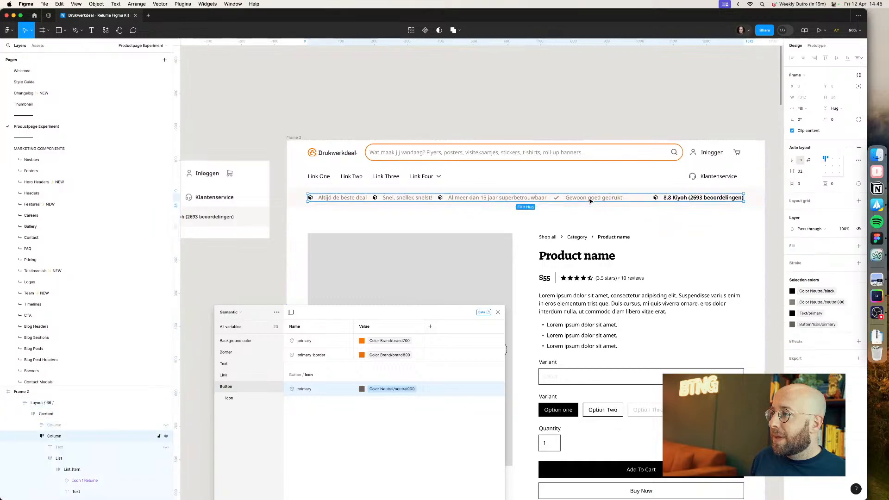
pyautogui.doubleClick(590, 201)
pyautogui.doubleClick(591, 201)
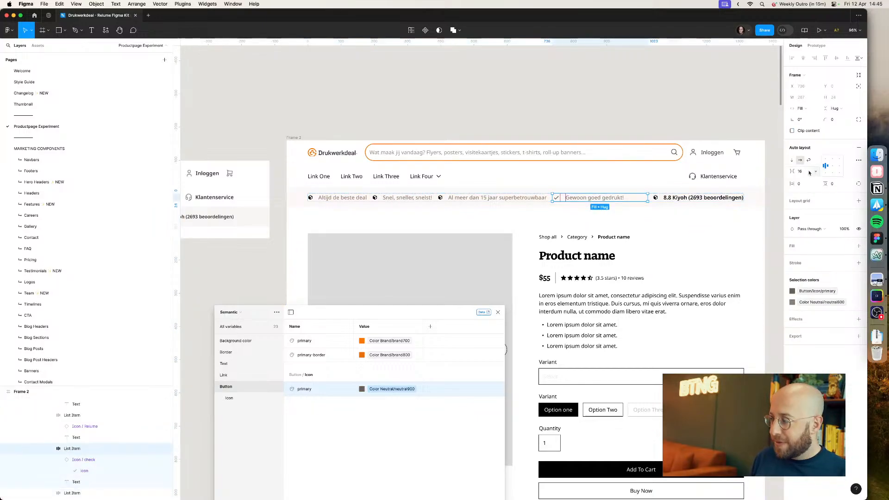
pyautogui.click(689, 133)
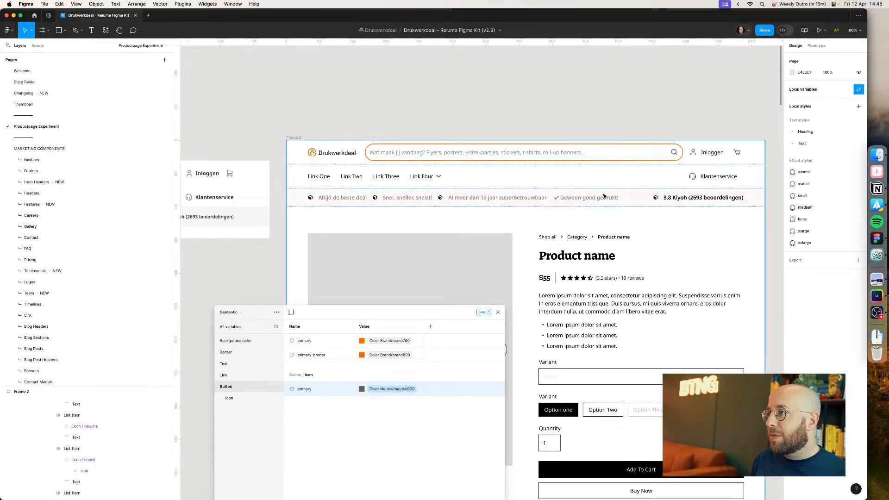
pyautogui.click(604, 198)
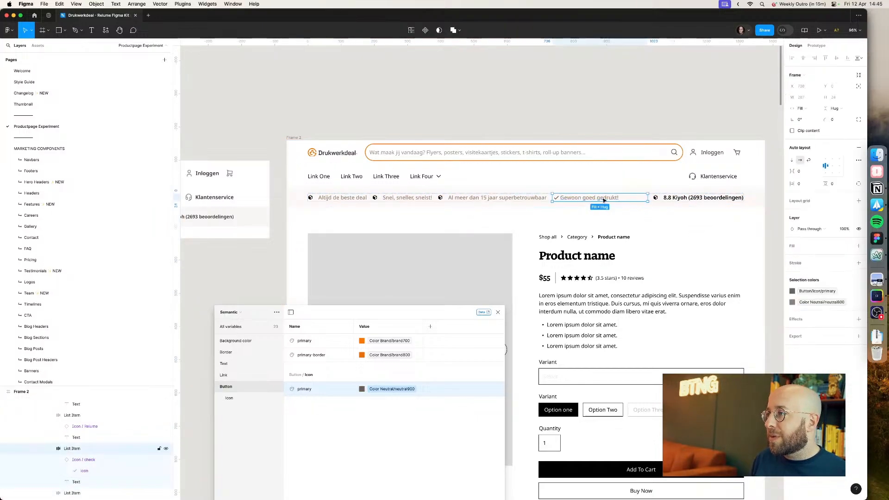
pyautogui.click(542, 200)
pyautogui.click(602, 198)
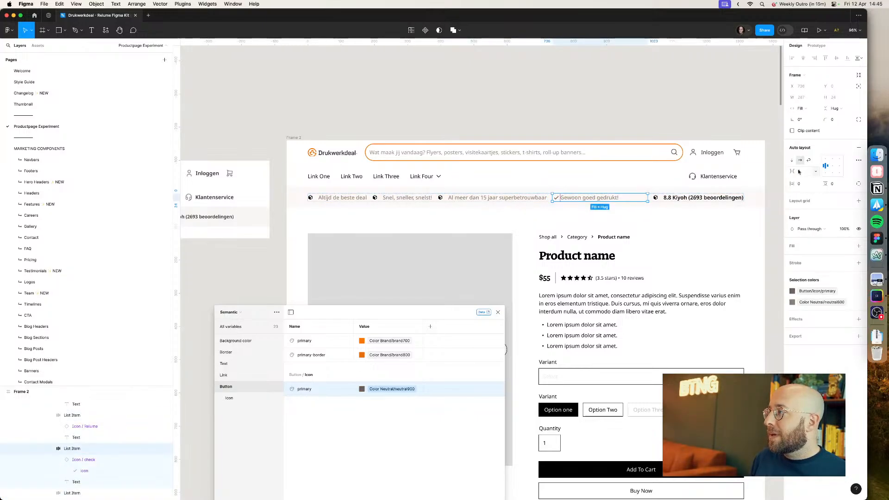
pyautogui.write('16')
pyautogui.press('Return')
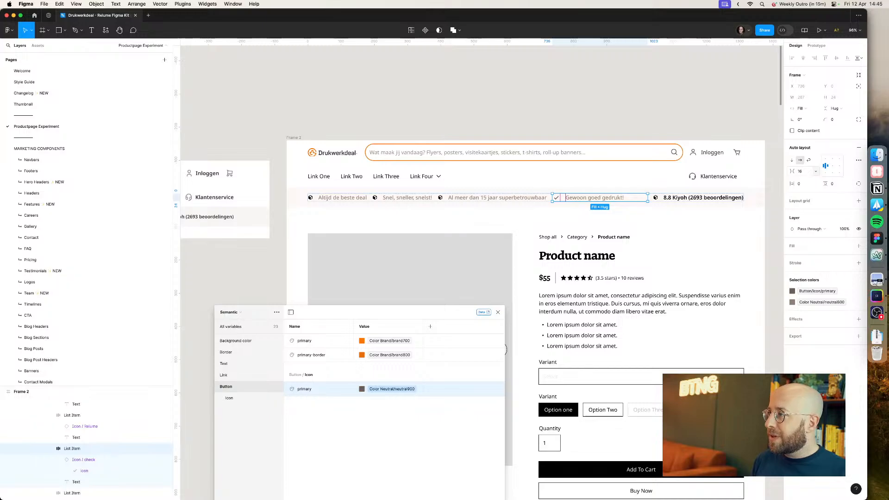
pyautogui.write('8')
pyautogui.press('Return')
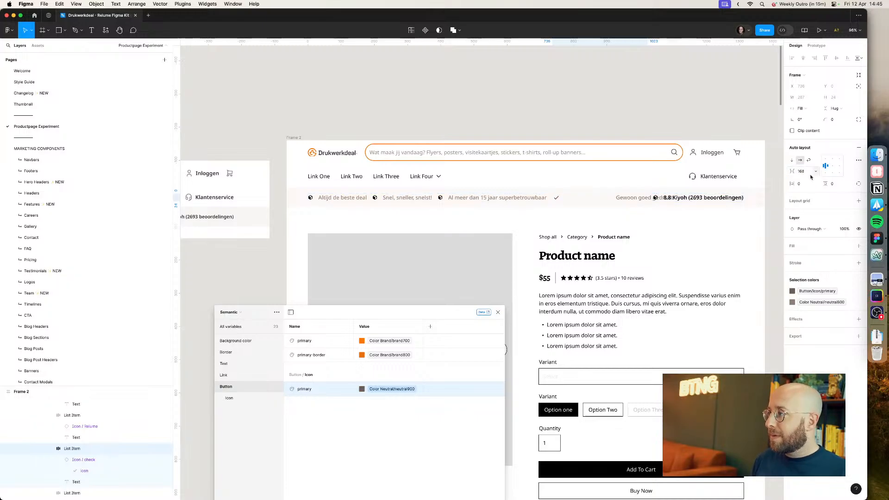
pyautogui.write('8')
pyautogui.press('Return')
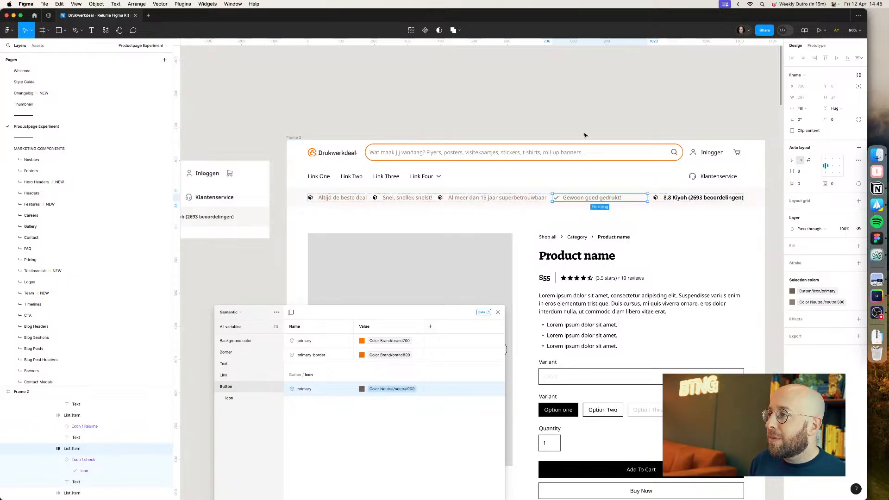
# Step: Try to delete the 'Al meer dan 15 jaar superbetrouwbaar' USP item
pyautogui.doubleClick(510, 202)
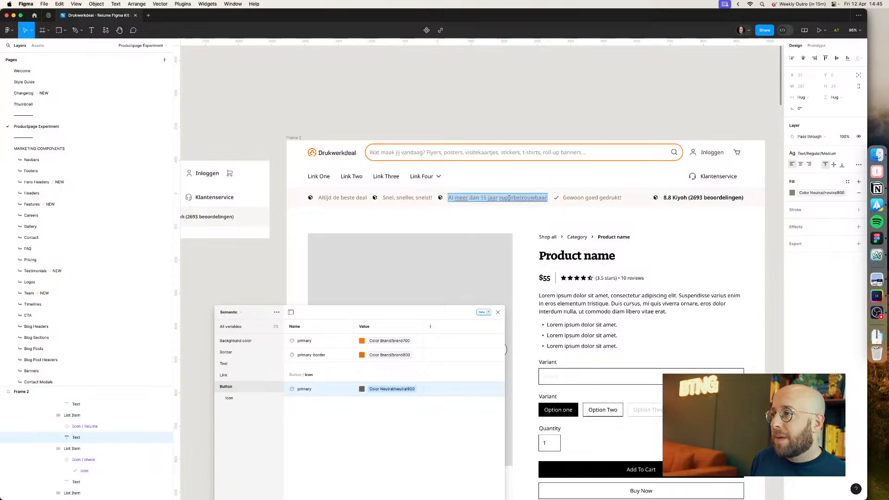
pyautogui.press('Escape')
pyautogui.press('Delete')
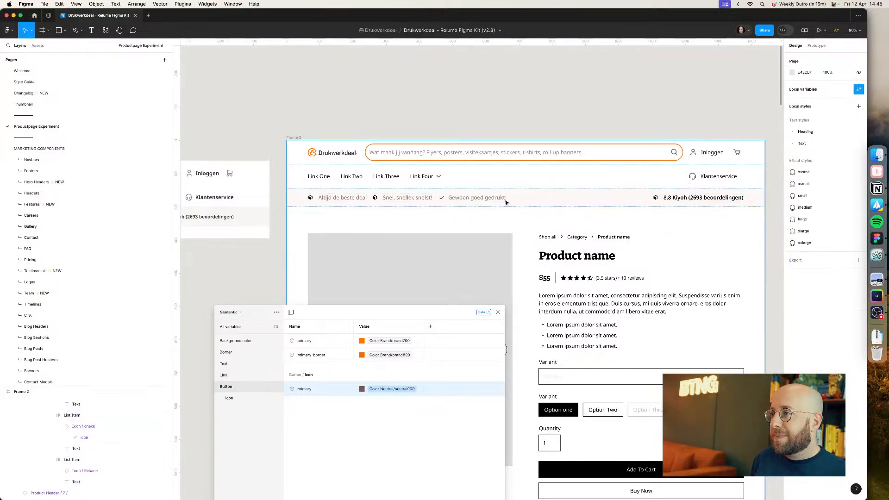
pyautogui.click(497, 200)
pyautogui.doubleClick(495, 201)
pyautogui.doubleClick(489, 199)
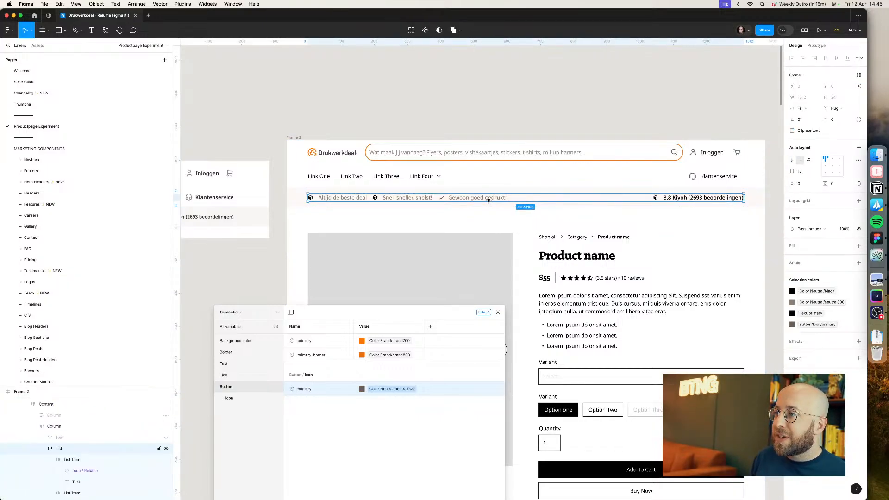
pyautogui.doubleClick(488, 199)
pyautogui.rightClick(489, 200)
pyautogui.click(421, 203)
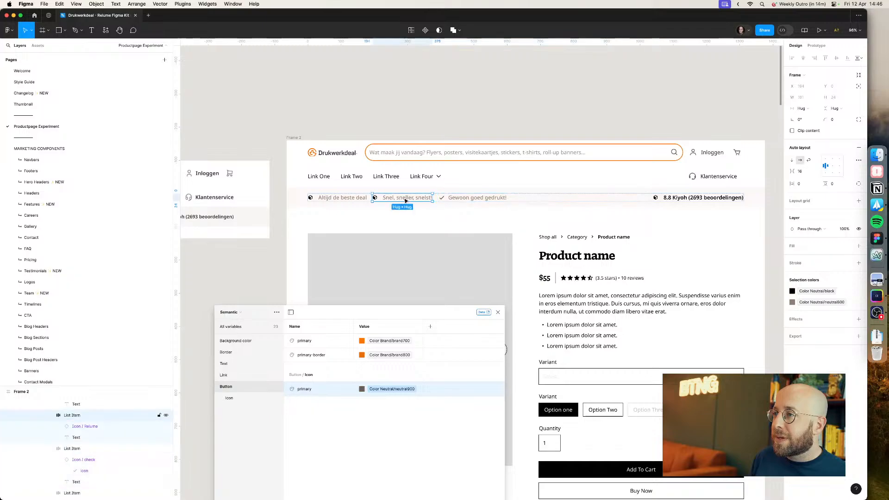
pyautogui.rightClick(461, 200)
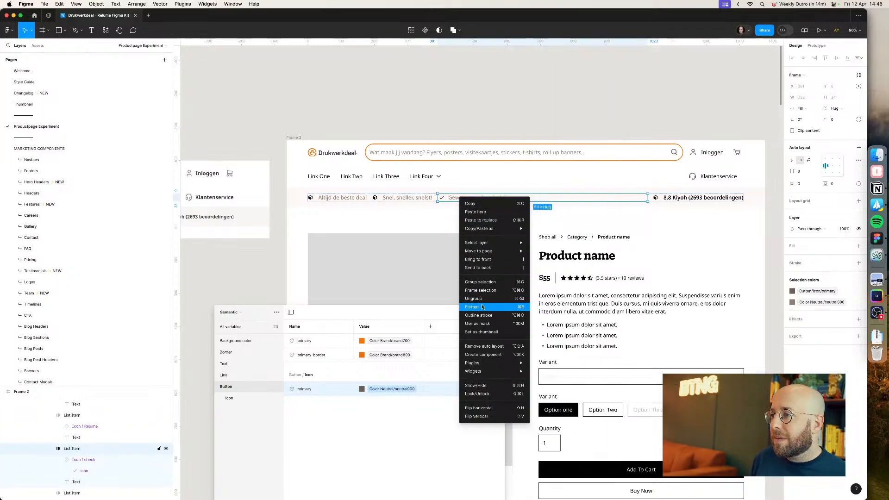
pyautogui.rightClick(83, 450)
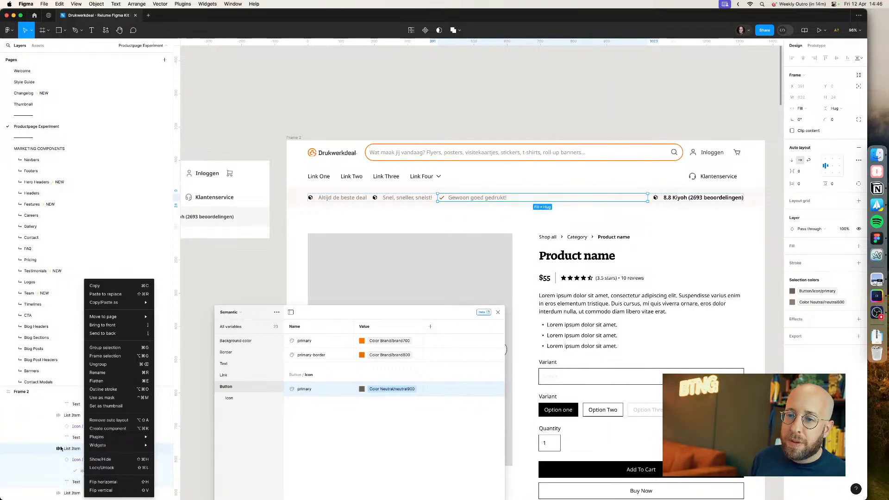
pyautogui.click(60, 449)
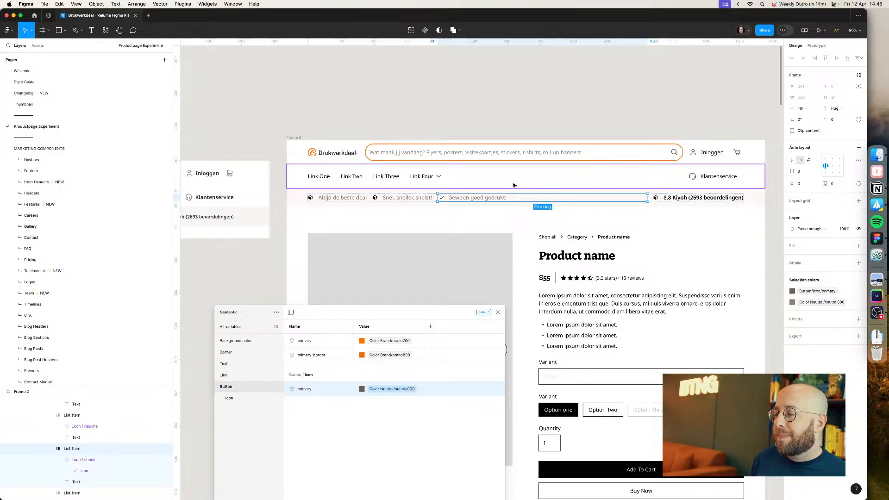
pyautogui.hotkey('shift', 'Return')
pyautogui.hotkey('shift', 'Return')
pyautogui.hotkey('shift', 'Return')
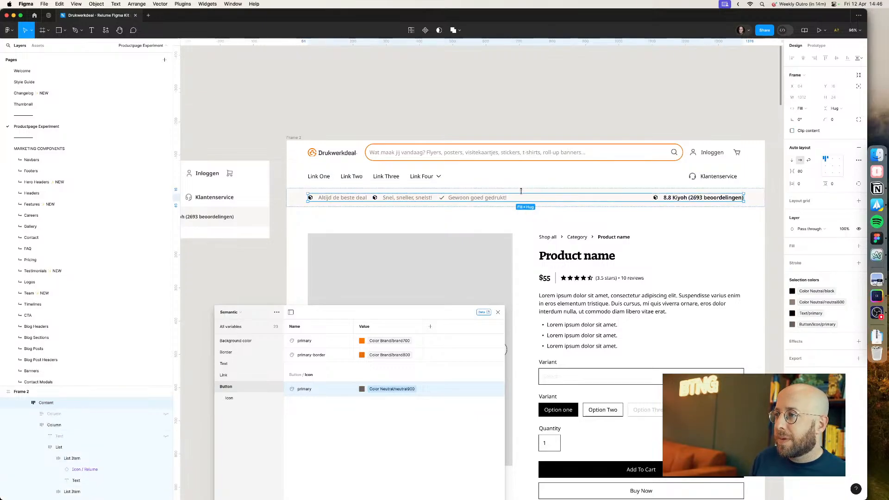
# Step: Undo the deletion of the 'Al meer dan 15 jaar superbetrouwbaar' USP item
pyautogui.press('super+z')
pyautogui.press('super+z')
pyautogui.press('super+z')
pyautogui.press('super+z')
pyautogui.press('super+z')
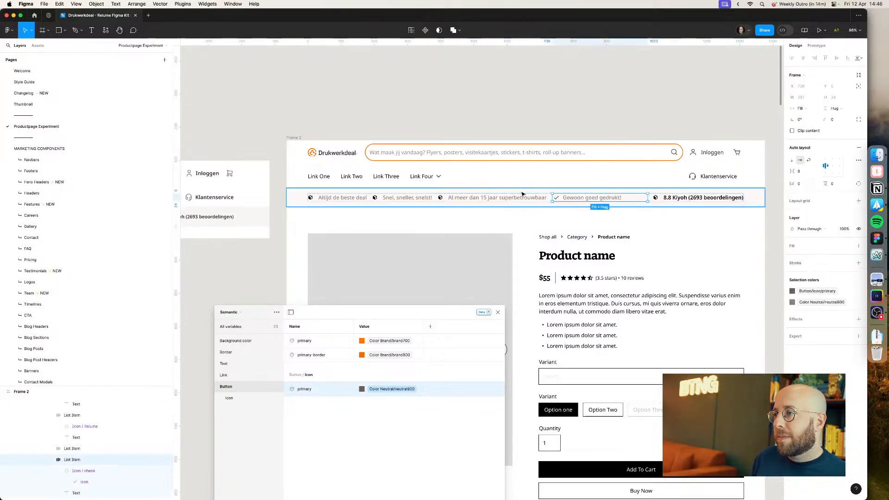
pyautogui.press('super+z')
# Step: Duplicate the 'Gewoon goed gedrukt!' check item and change the copy's text to 'Al meer dan 15 jaar superbetrouwbaar'
pyautogui.click(569, 198)
pyautogui.press('super+d')
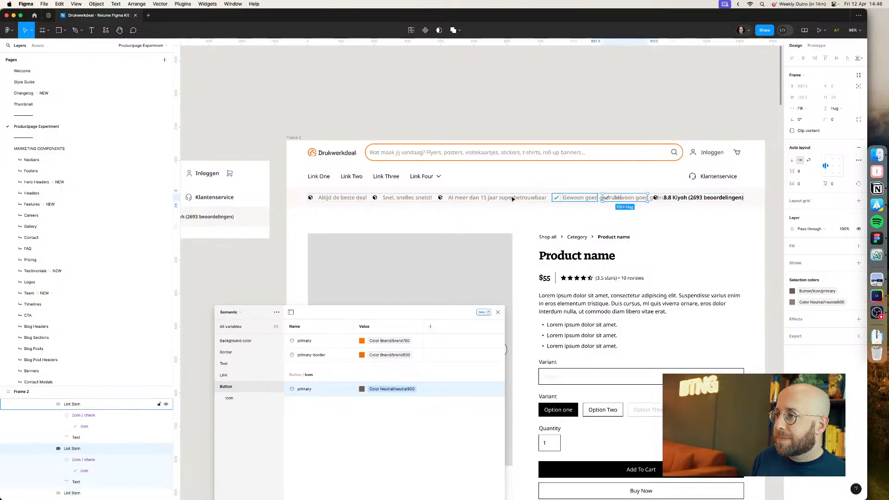
pyautogui.doubleClick(504, 197)
pyautogui.press('super+c')
pyautogui.click(584, 197)
pyautogui.press('super+a')
pyautogui.press('super+v')
pyautogui.press('Escape')
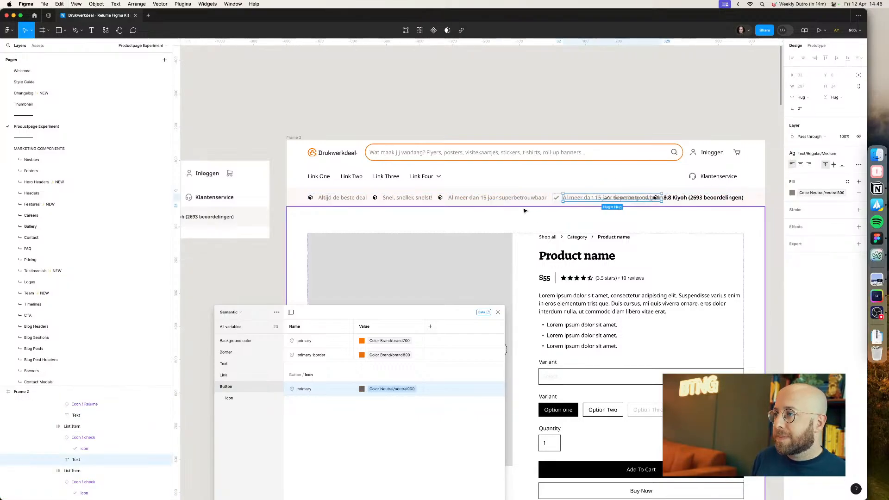
# Step: Delete the original 'Al meer dan 15 jaar superbetrouwbaar' item that still has the old icon
pyautogui.click(519, 201)
pyautogui.press('Delete')
pyautogui.click(515, 201)
pyautogui.doubleClick(514, 200)
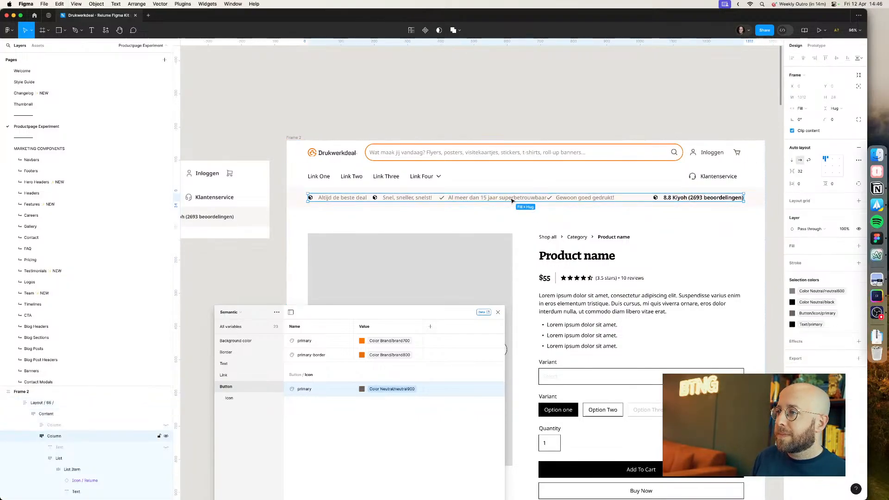
pyautogui.doubleClick(514, 200)
pyautogui.doubleClick(586, 199)
pyautogui.click(523, 198)
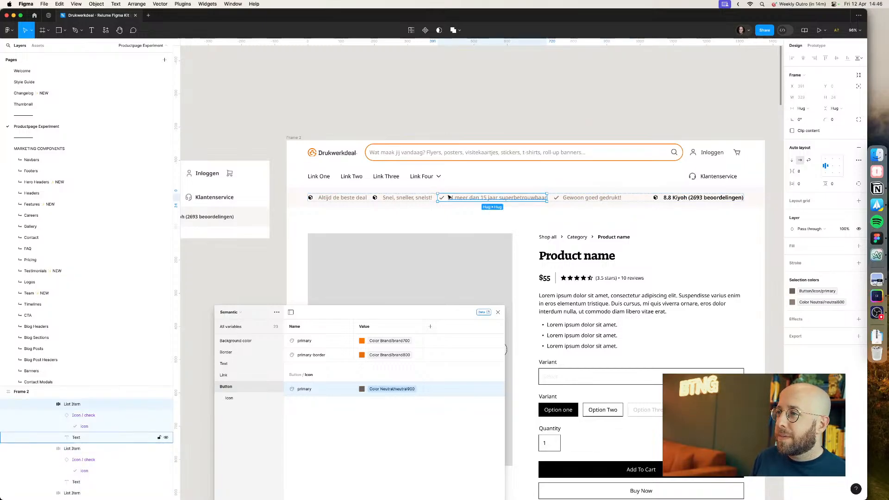
# Step: Duplicate the check-icon USP item twice and set one copy's text to 'Snel, sneller, snelst!'
pyautogui.press('super+d')
pyautogui.press('super+d')
pyautogui.keyDown('super'); pyautogui.doubleClick(415, 198); pyautogui.keyUp('super')
pyautogui.press('super+c')
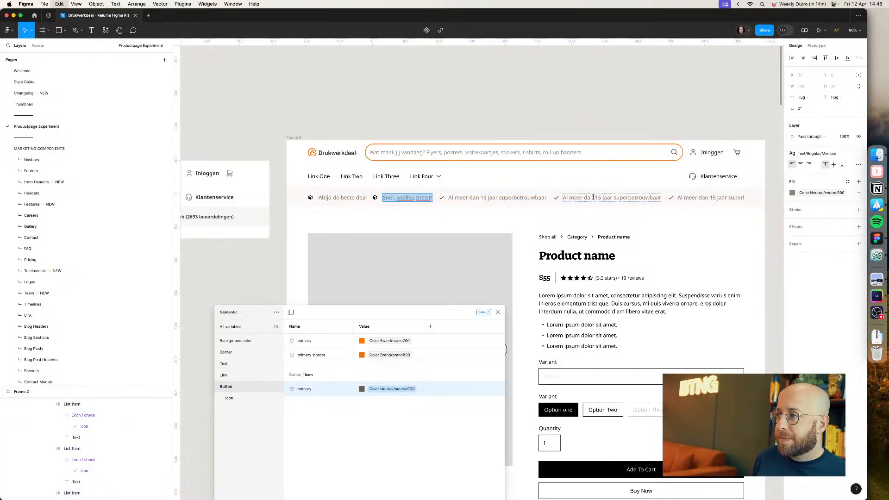
pyautogui.keyDown('super'); pyautogui.doubleClick(595, 197); pyautogui.keyUp('super')
pyautogui.press('super+v')
# Step: Delete the original 'Snel, sneller, snelst!' USP item that still has the old icon
pyautogui.click(393, 202)
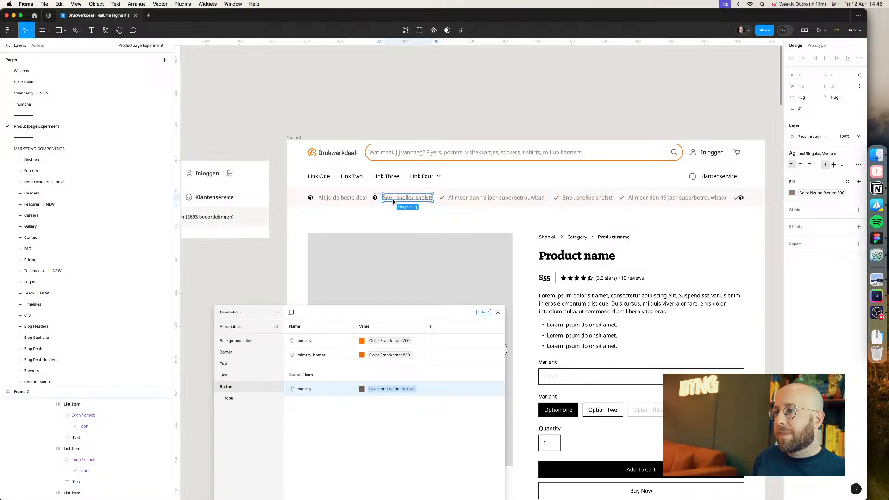
pyautogui.click(374, 199)
pyautogui.click(405, 199)
pyautogui.press('Delete')
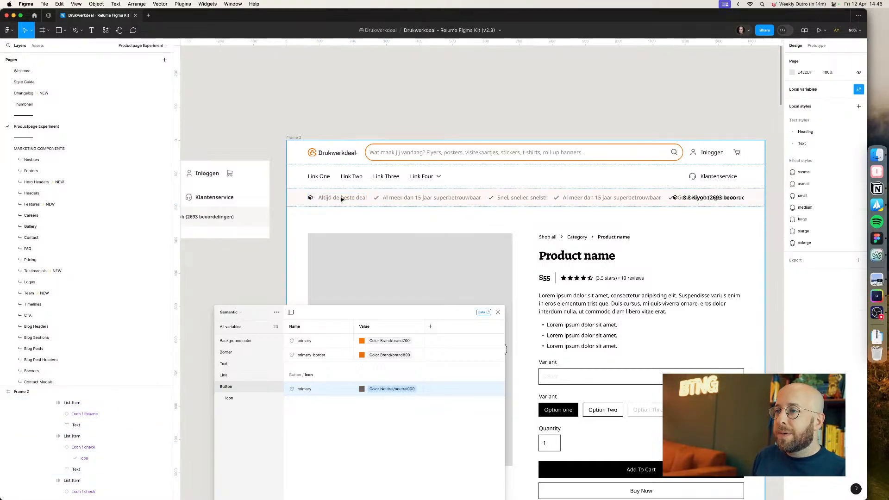
# Step: Set the remaining extra check item's text to 'Altijd de beste deal' and delete the original item with the old icon
pyautogui.keyDown('super'); pyautogui.doubleClick(340, 198); pyautogui.keyUp('super')
pyautogui.press('super+c')
pyautogui.keyDown('super'); pyautogui.doubleClick(416, 198); pyautogui.keyUp('super')
pyautogui.press('super+v')
pyautogui.click(341, 200)
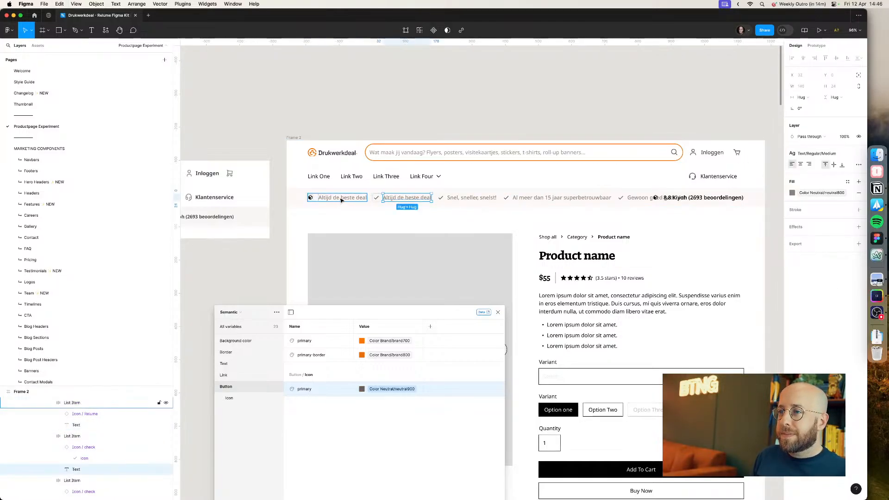
pyautogui.press('Delete')
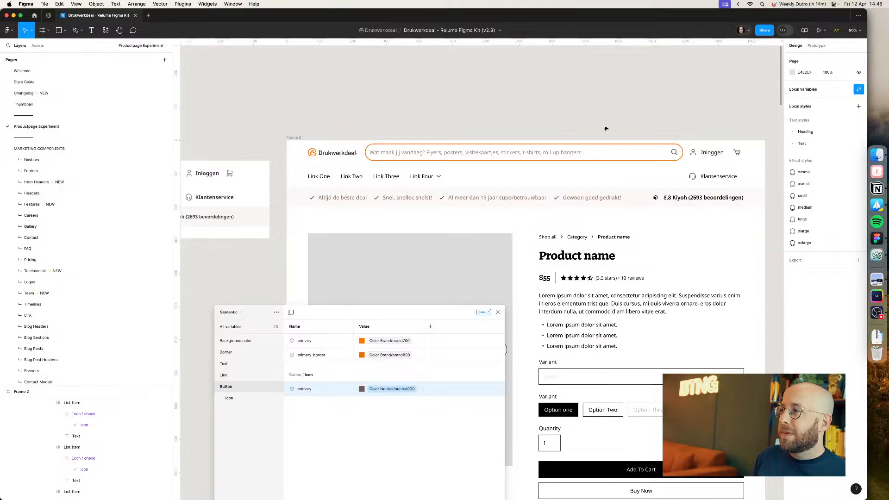
# Step: Compare the navbar links with the live Drukwerkdeal site in the browser
pyautogui.press('super+Tab')
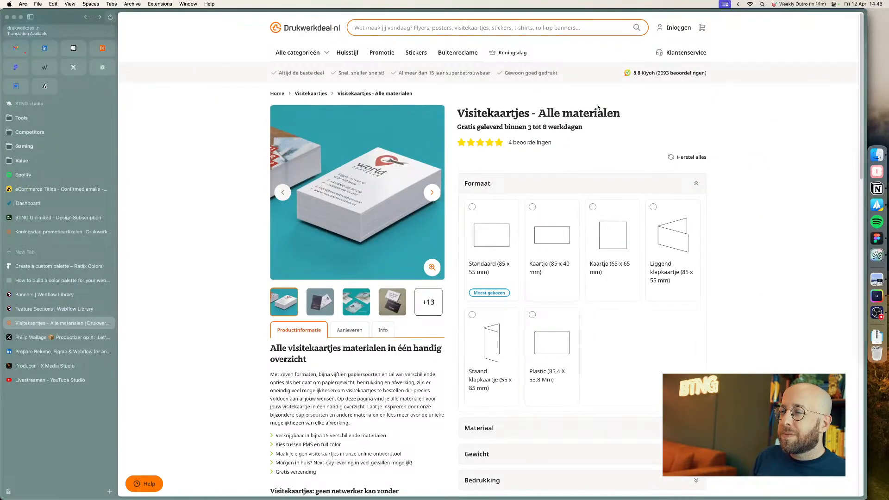
pyautogui.press('super+Tab')
pyautogui.press('super+Tab')
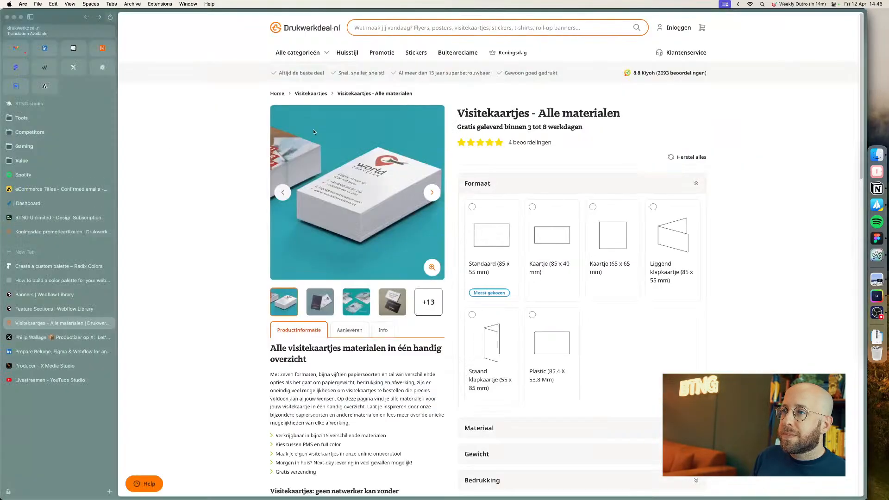
pyautogui.click(309, 54)
pyautogui.press('super+Tab')
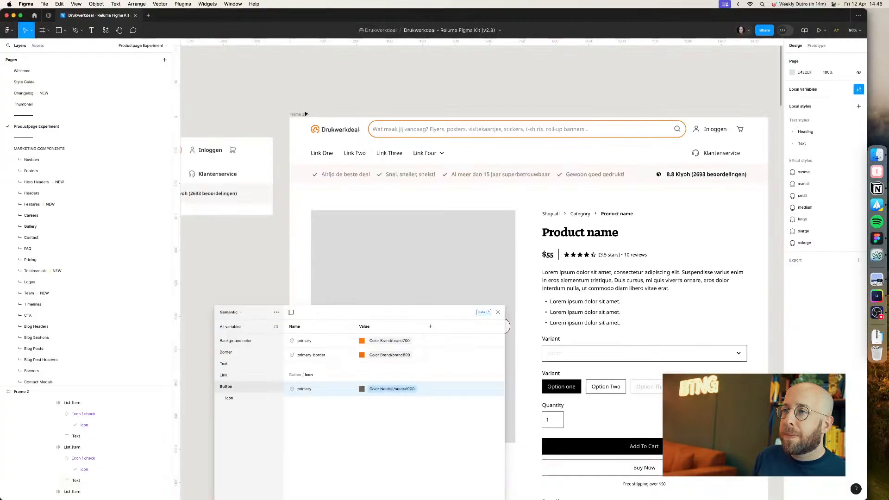
# Step: Detach the navbar instance so its links can be edited freely
pyautogui.keyDown('super'); pyautogui.click(323, 154); pyautogui.keyUp('super')
pyautogui.doubleClick(440, 158)
pyautogui.doubleClick(441, 158)
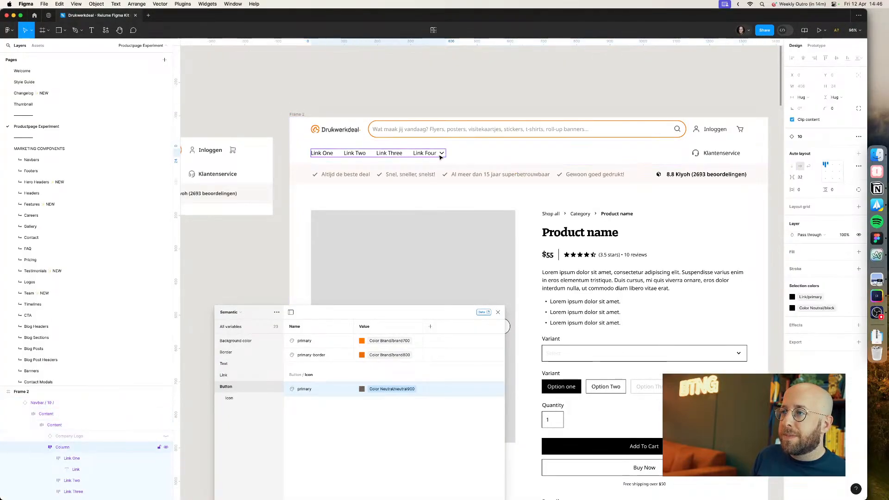
pyautogui.doubleClick(440, 158)
pyautogui.click(305, 152)
pyautogui.rightClick(305, 150)
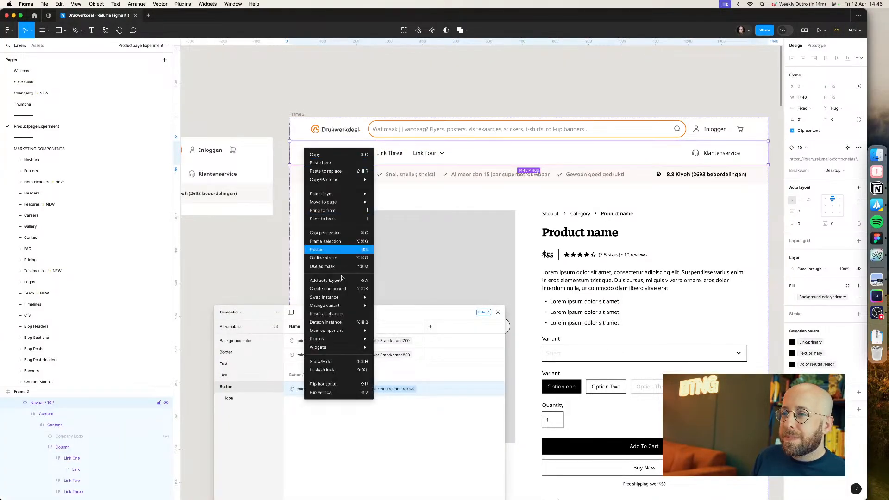
pyautogui.click(342, 322)
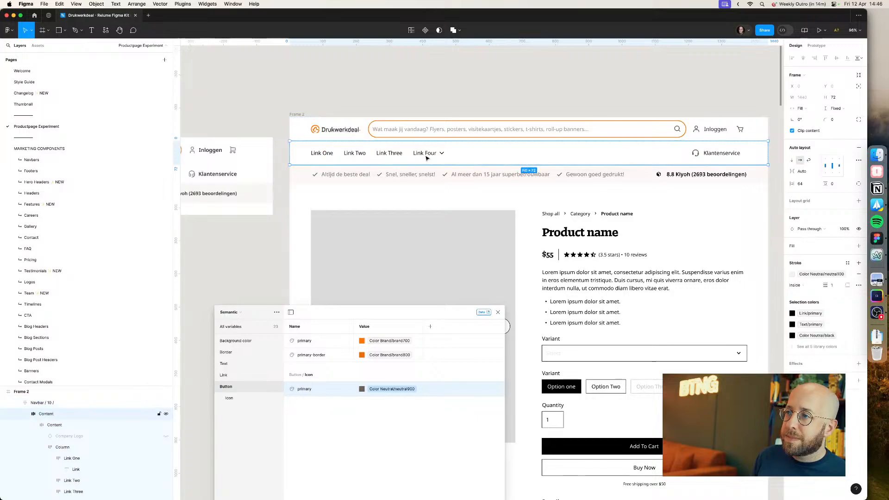
# Step: Rename the 'Link Four' dropdown label to 'Alle categorieën'
pyautogui.doubleClick(429, 155)
pyautogui.doubleClick(431, 156)
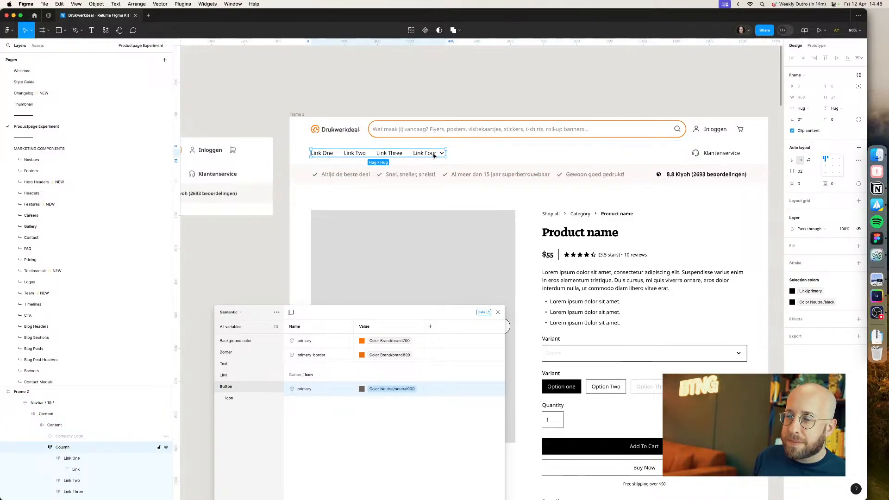
pyautogui.doubleClick(434, 155)
pyautogui.doubleClick(434, 156)
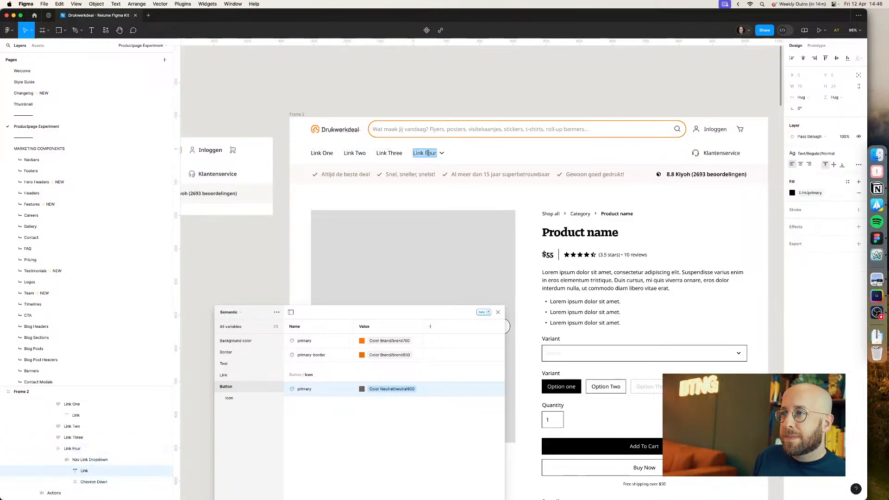
pyautogui.press('super+v')
pyautogui.press('Escape')
# Step: Move the 'Alle categorieën' dropdown to the first position among the navbar links
pyautogui.doubleClick(444, 154)
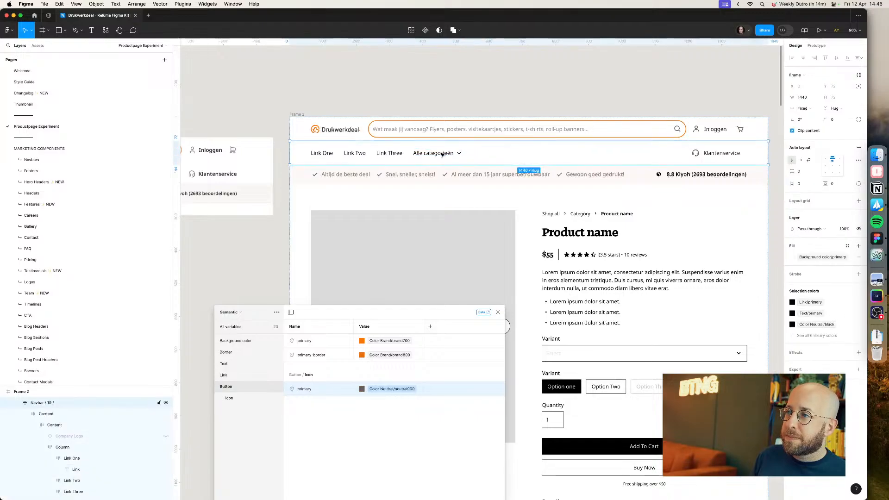
pyautogui.doubleClick(444, 155)
pyautogui.doubleClick(444, 155)
pyautogui.doubleClick(443, 154)
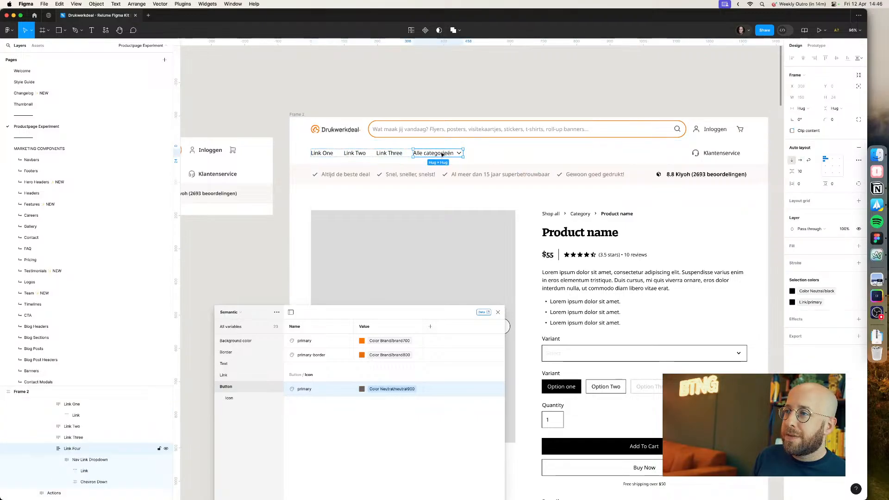
pyautogui.moveTo(444, 154); pyautogui.dragTo(335, 154)
pyautogui.press('super+Tab')
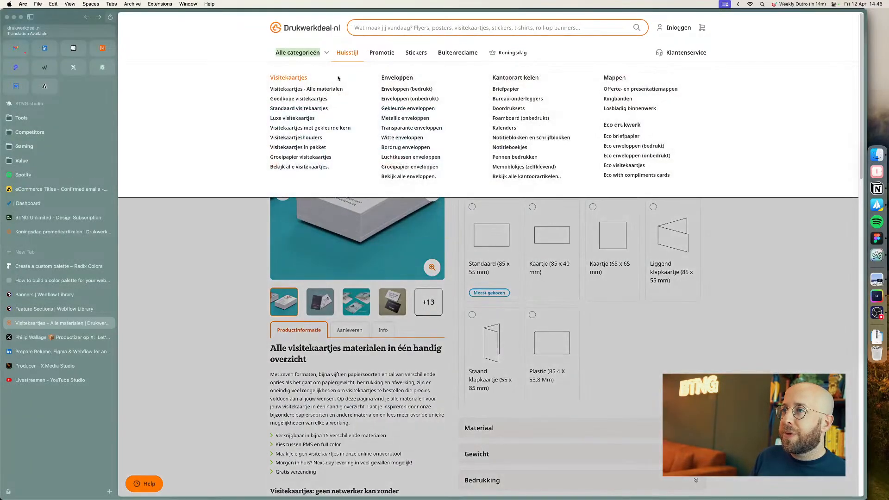
pyautogui.press('super+Tab')
# Step: Rename the first two plain navbar links to 'Huisstijl' and 'Promotie'
pyautogui.doubleClick(385, 153)
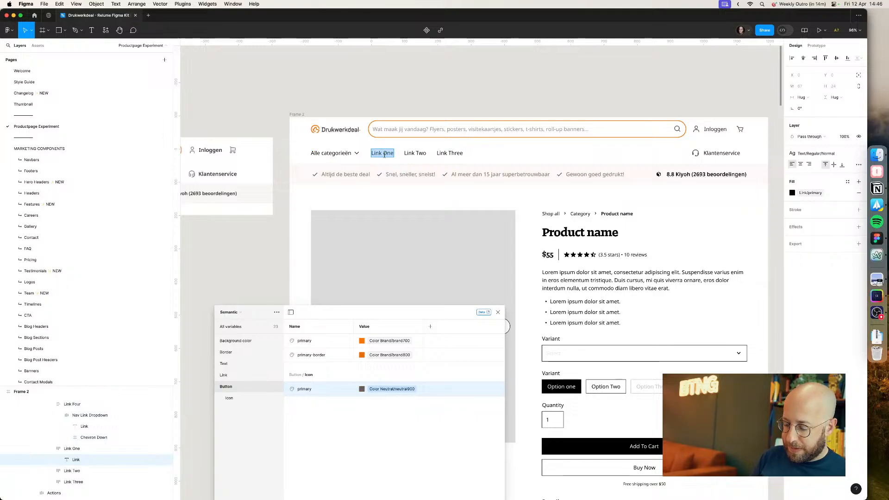
pyautogui.write('Huisstijl')
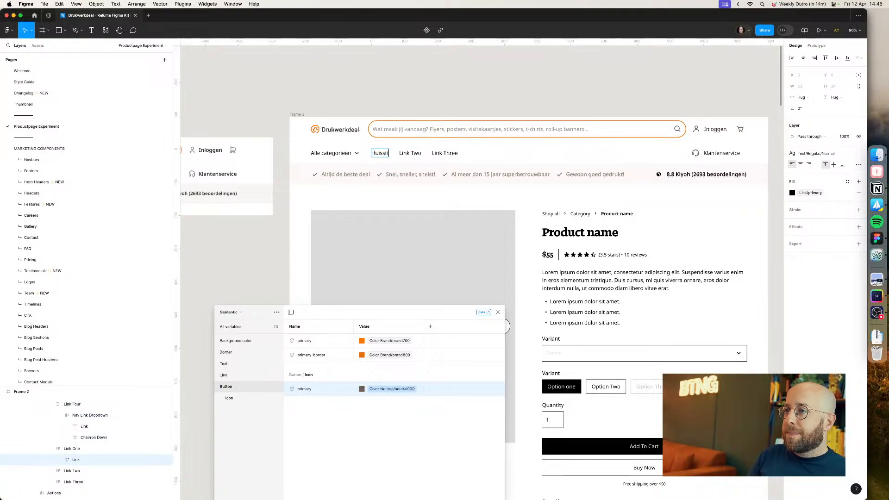
pyautogui.doubleClick(416, 155)
pyautogui.press('super+Tab')
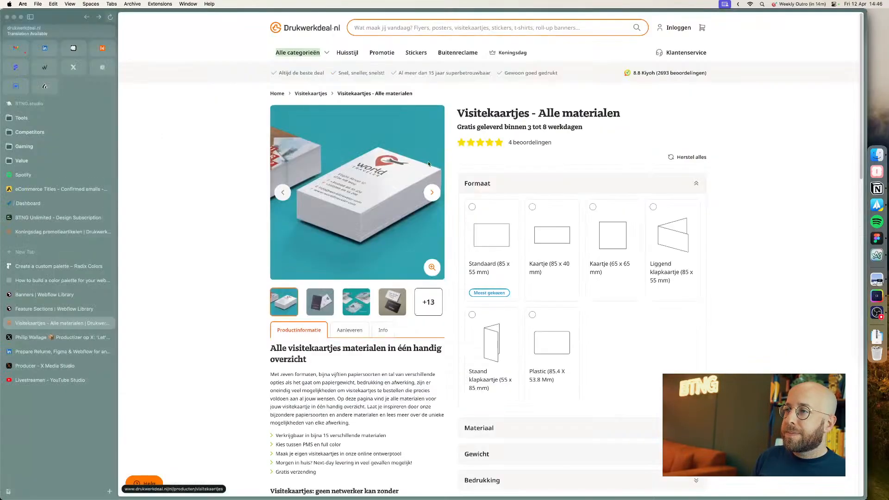
pyautogui.press('super+Tab')
pyautogui.write('Promo')
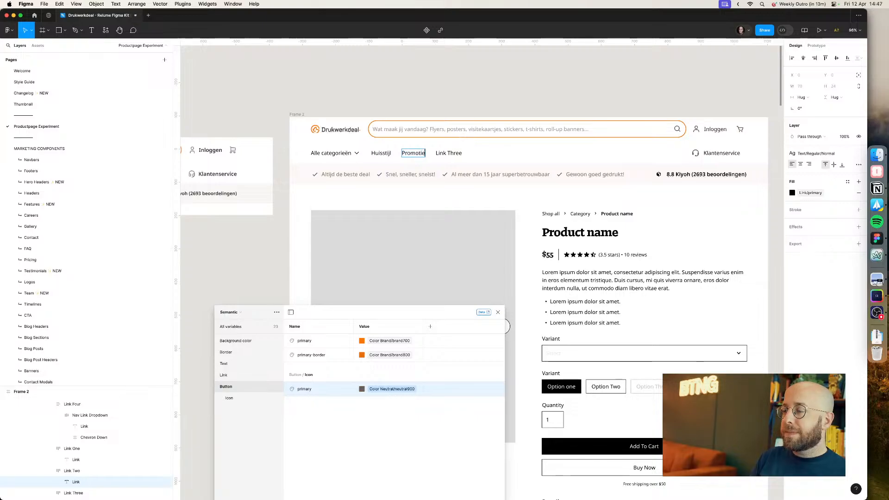
# Step: Rename the third plain navbar link to 'Stickers'
pyautogui.press('super+Tab')
pyautogui.press('super+Tab')
pyautogui.click(449, 154)
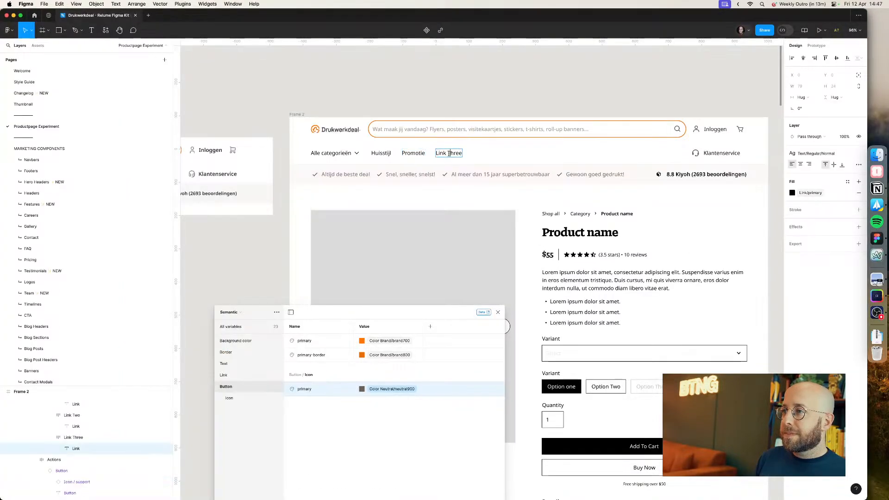
pyautogui.write('Stickers')
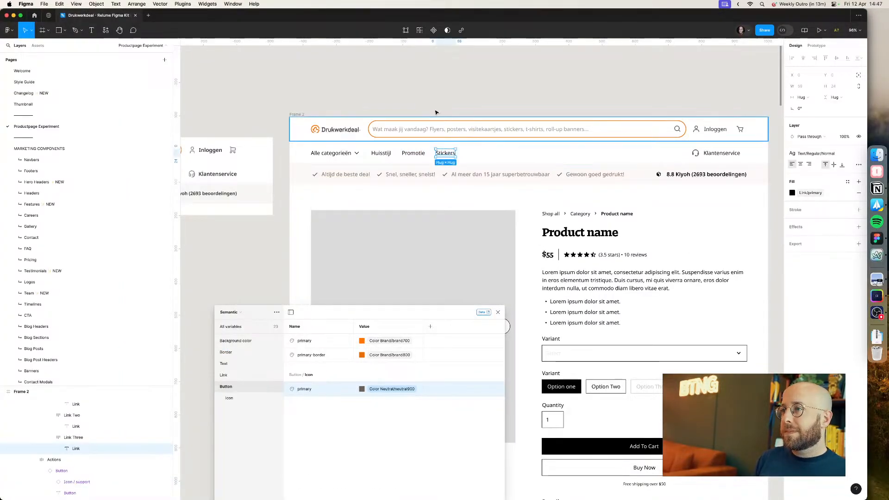
# Step: Duplicate the 'Stickers' link three times in the navbar
pyautogui.click(413, 156)
pyautogui.doubleClick(414, 157)
pyautogui.click(448, 157)
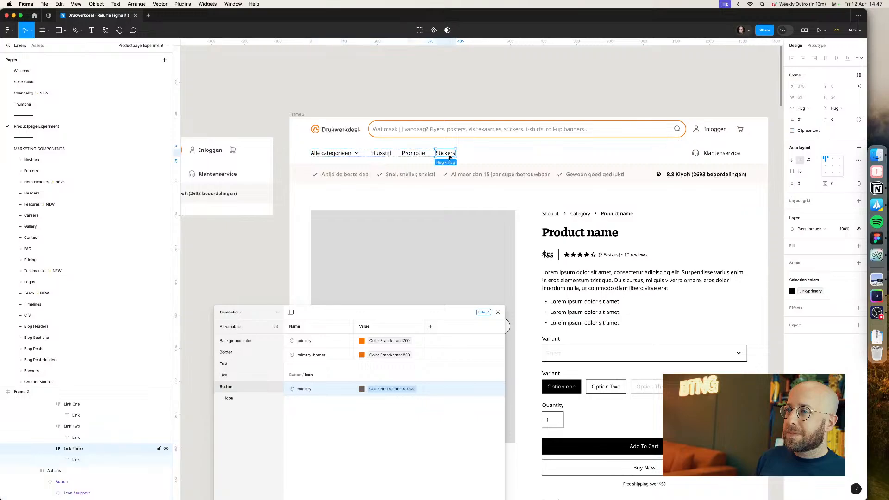
pyautogui.press('super+d')
pyautogui.press('super+d')
pyautogui.click(448, 157)
pyautogui.press('super+Tab')
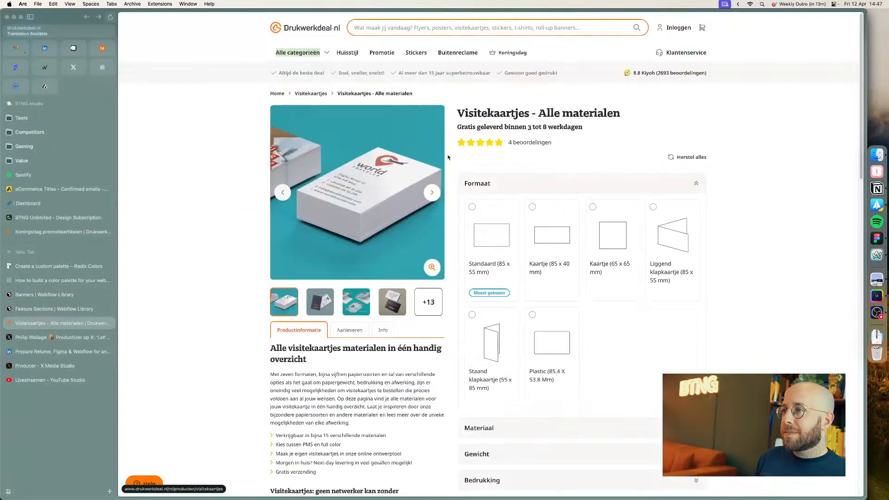
pyautogui.press('super+Tab')
# Step: Rename two of the duplicated links to 'Buitenreclame' and 'Koningsdag'
pyautogui.keyDown('super'); pyautogui.doubleClick(477, 153); pyautogui.keyUp('super')
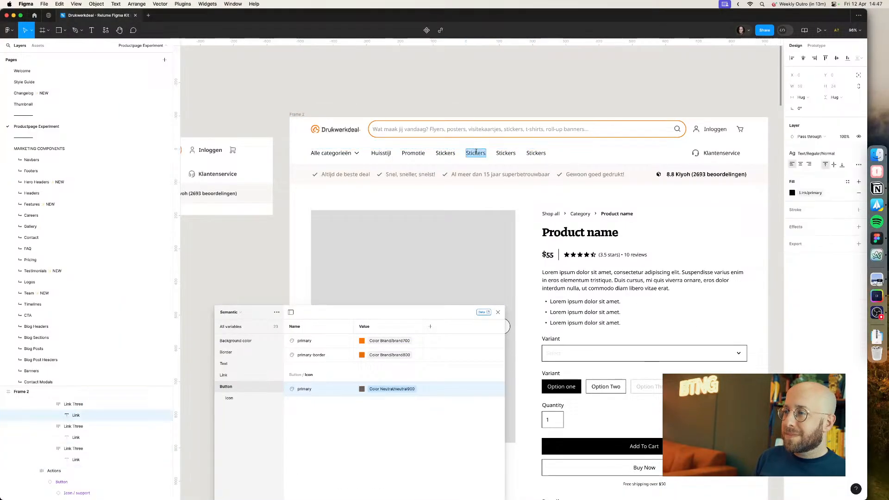
pyautogui.write('Buitenreclame')
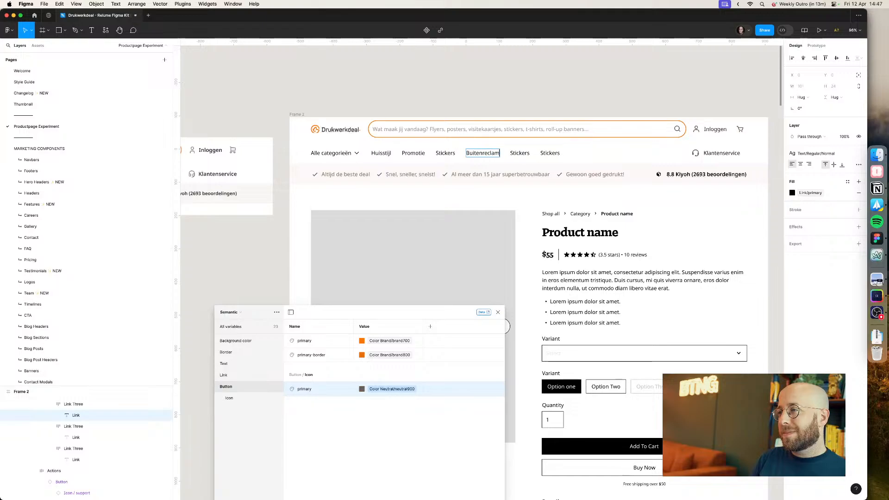
pyautogui.press('super+Tab')
pyautogui.press('super+Tab')
pyautogui.keyDown('super'); pyautogui.doubleClick(525, 153); pyautogui.keyUp('super')
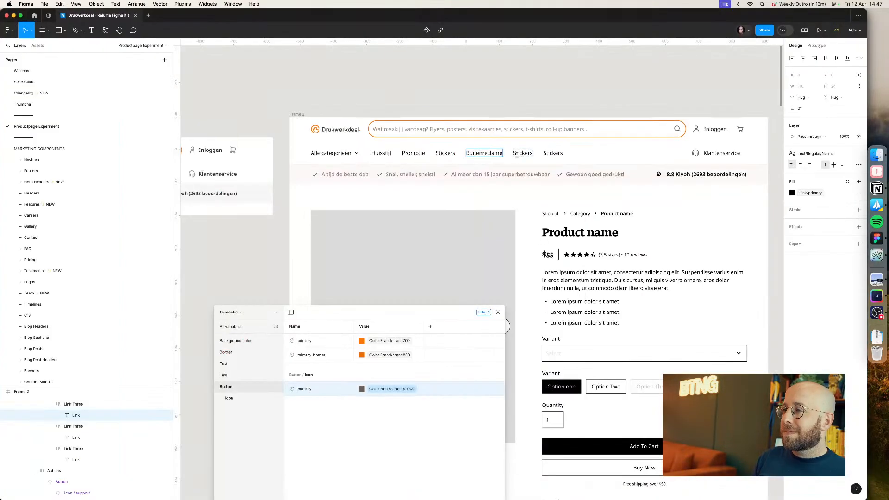
pyautogui.write('Koningsdag')
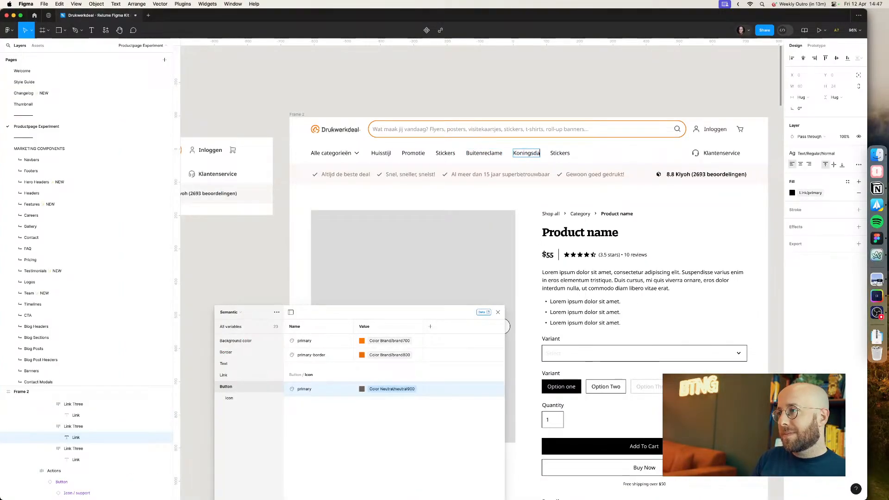
# Step: Delete the leftover extra 'Stickers' link at the end of the navbar
pyautogui.press('Escape')
pyautogui.click(561, 156)
pyautogui.press('Delete')
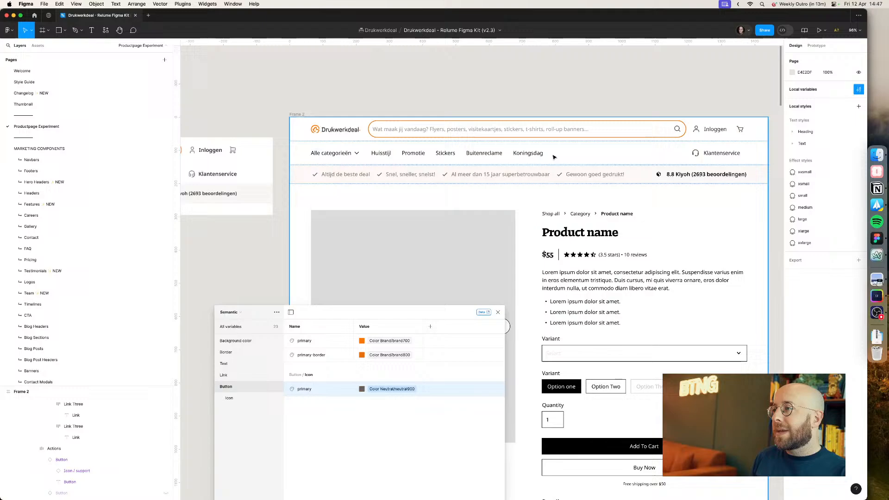
# Step: Paste the check icon into the 'Koningsdag' link and reorder it before the link text
pyautogui.keyDown('super'); pyautogui.click(526, 157); pyautogui.keyUp('super')
pyautogui.click(696, 155)
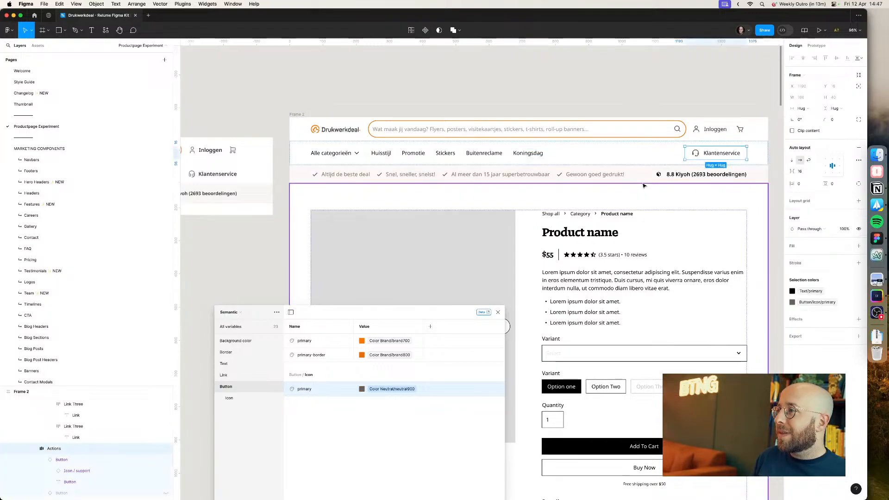
pyautogui.doubleClick(604, 176)
pyautogui.doubleClick(603, 177)
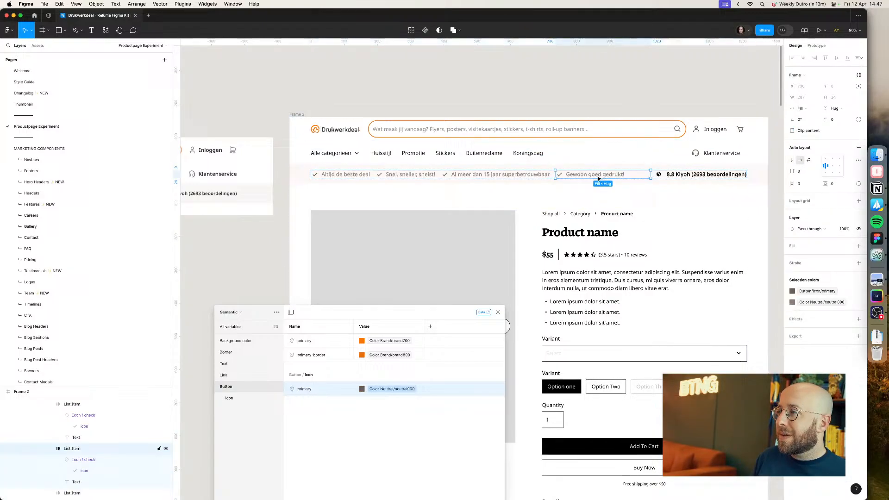
pyautogui.doubleClick(560, 177)
pyautogui.keyDown('super'); pyautogui.click(527, 155); pyautogui.keyUp('super')
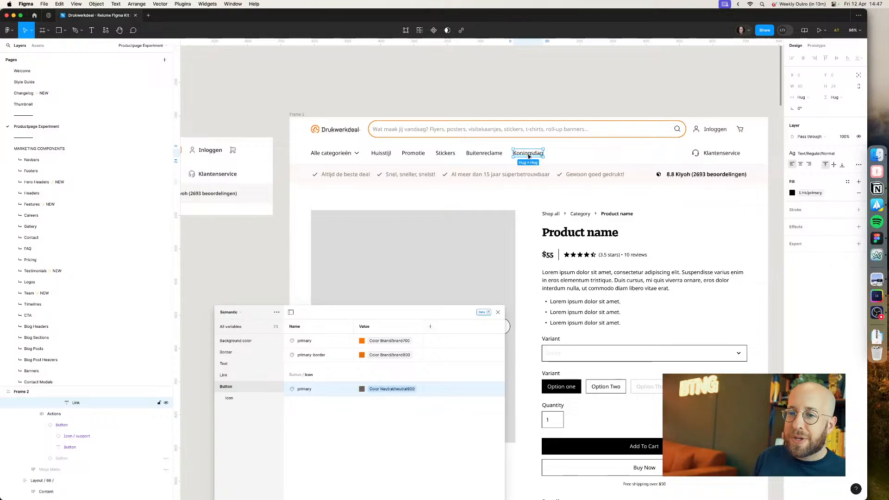
pyautogui.scroll(1, 73, 411)
pyautogui.click(80, 407)
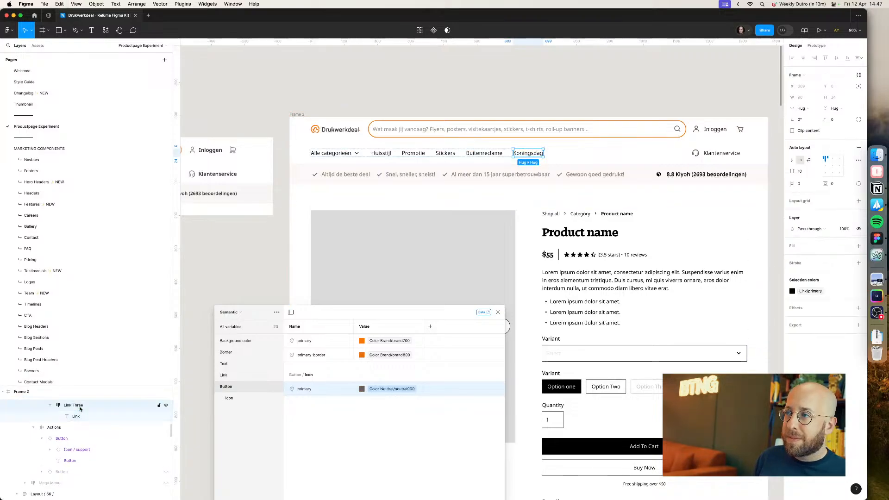
pyautogui.press('super+v')
pyautogui.moveTo(79, 429); pyautogui.dragTo(79, 411)
# Step: Swap the Koningsdag link's icon instance for the crown icon
pyautogui.click(801, 149)
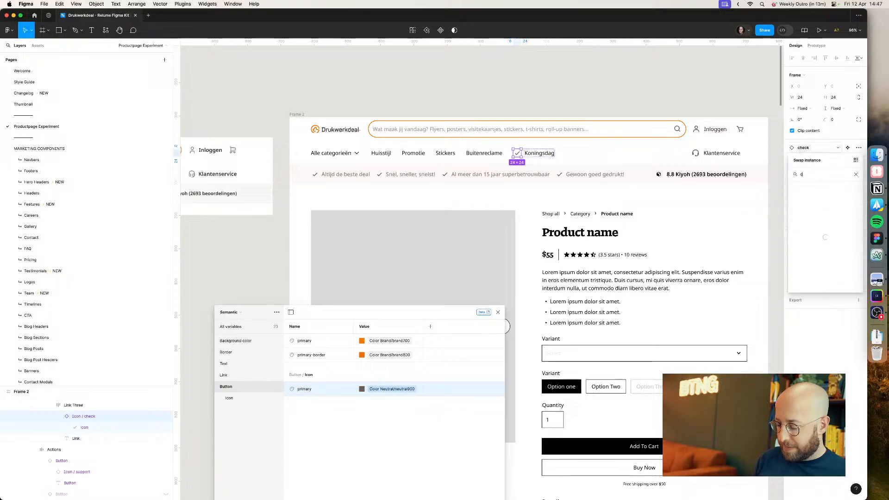
pyautogui.write('crown')
pyautogui.press('Return')
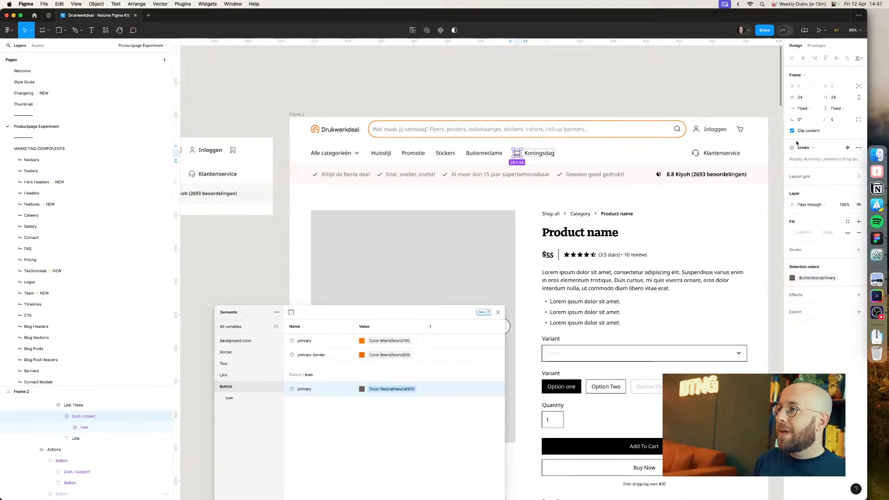
# Step: Resize the crown icon in the Koningsdag link to 16 px
pyautogui.click(836, 97)
pyautogui.write('16')
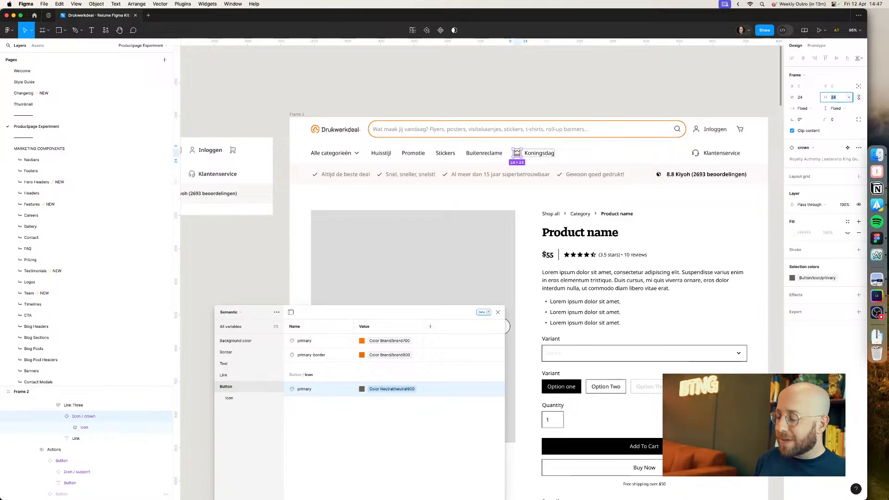
pyautogui.press('Return')
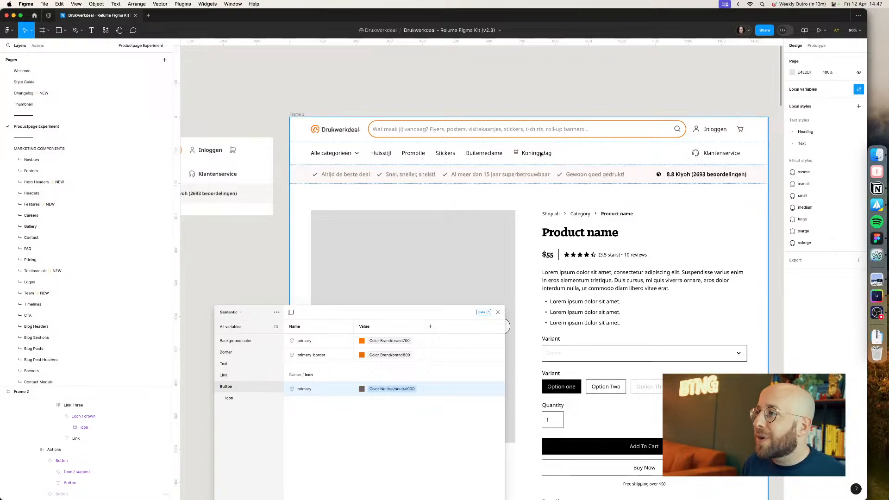
# Step: Compare the Koningsdag link and navbar against the live Drukwerkdeal.nl page
pyautogui.click(539, 153)
pyautogui.click(539, 153)
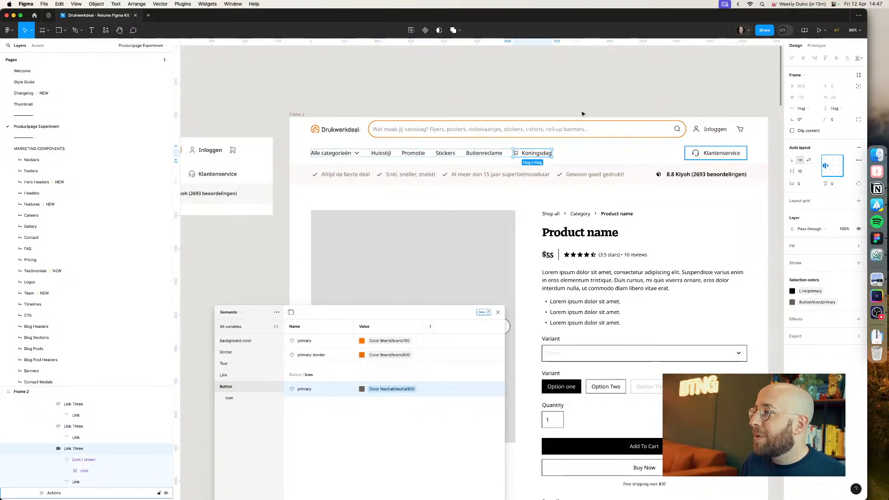
pyautogui.click(538, 96)
pyautogui.press('super+Tab')
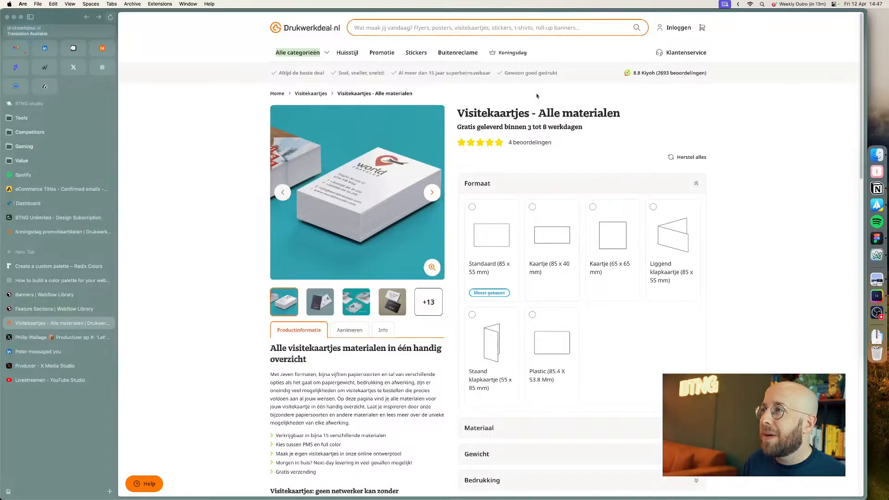
pyautogui.press('super+Tab')
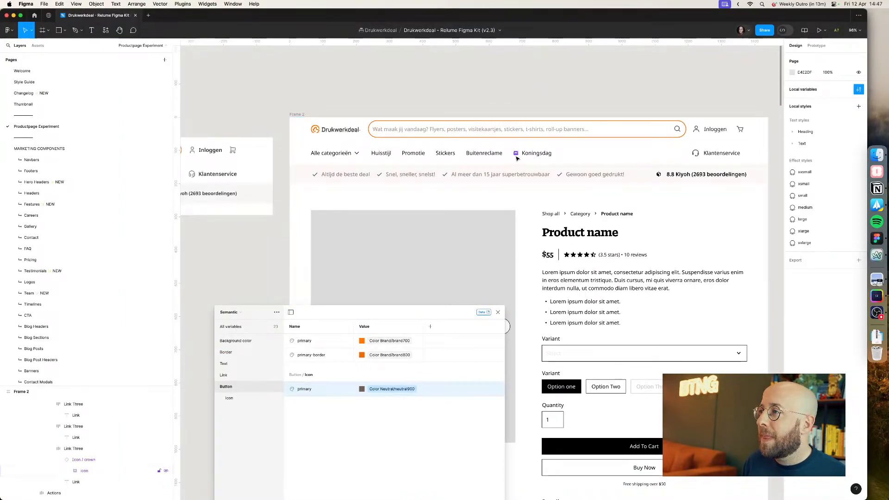
pyautogui.press('super+Tab')
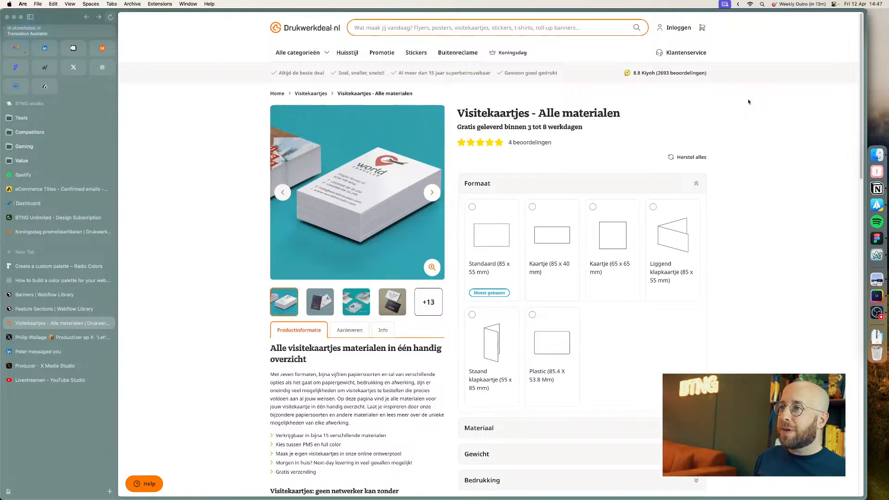
pyautogui.press('super+Tab')
pyautogui.hscroll(3, 710, 83)
pyautogui.scroll(-2, 710, 84)
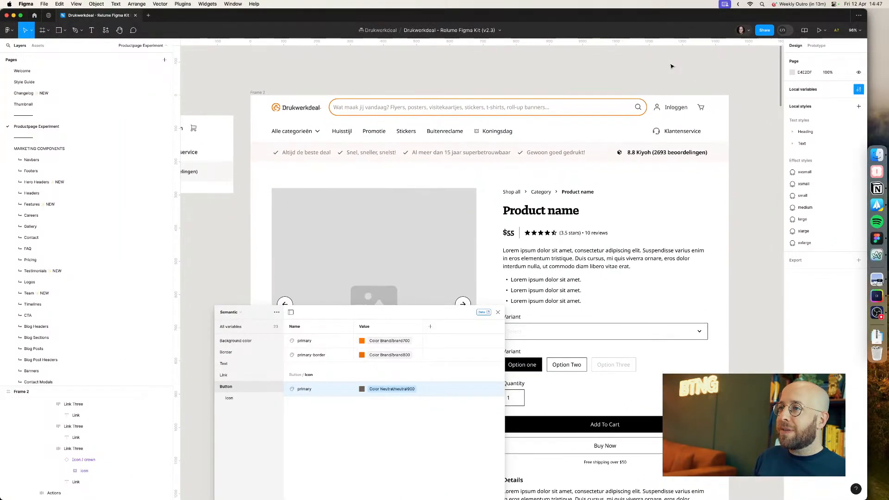
# Step: Set the search input's horizontal padding to 24
pyautogui.doubleClick(509, 108)
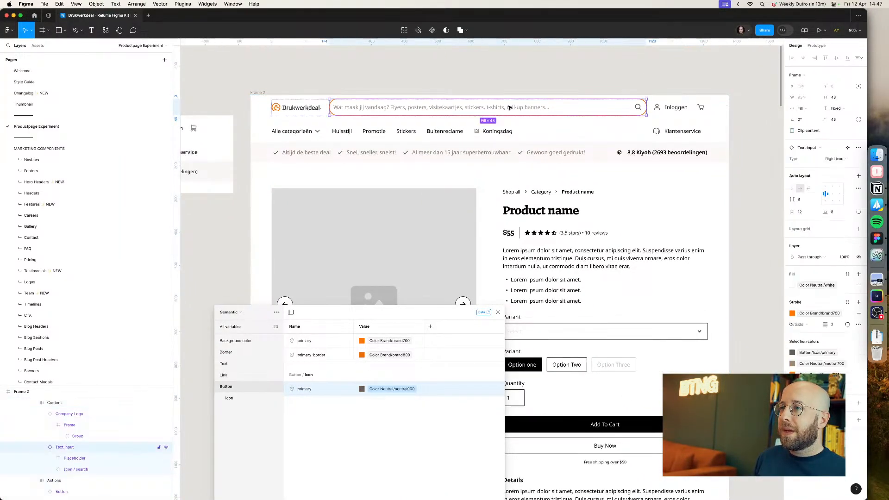
pyautogui.doubleClick(508, 112)
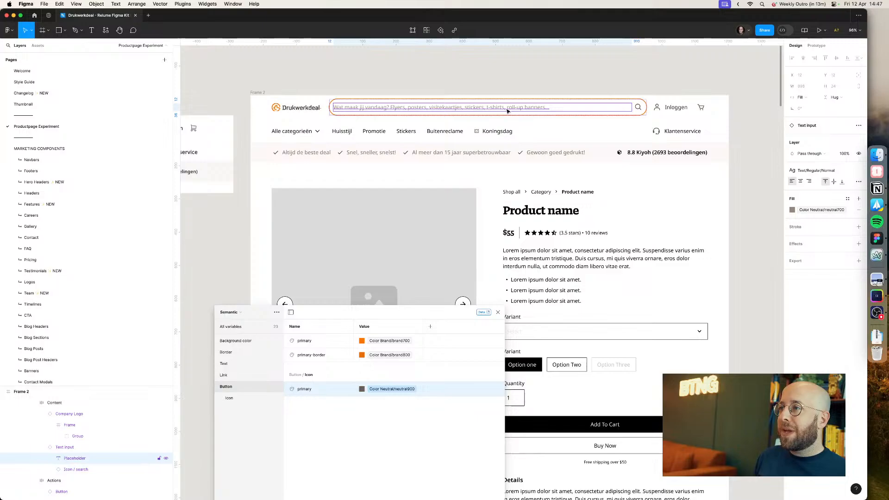
pyautogui.click(116, 448)
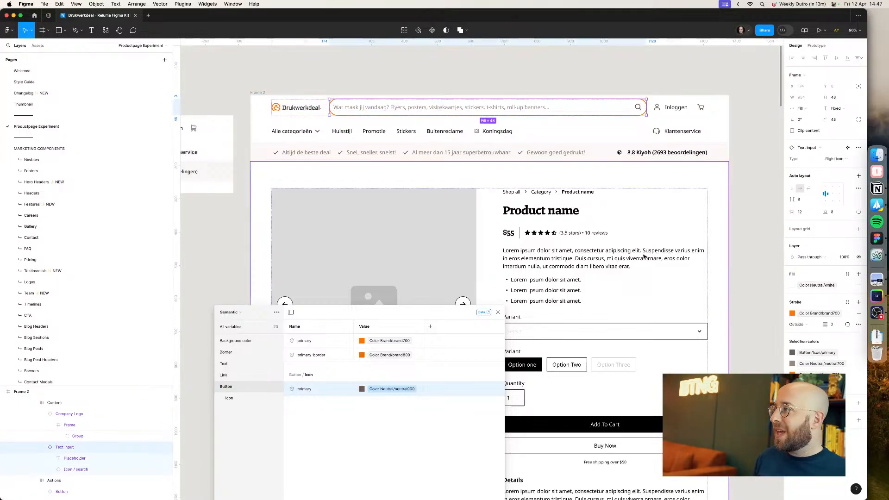
pyautogui.press('Return')
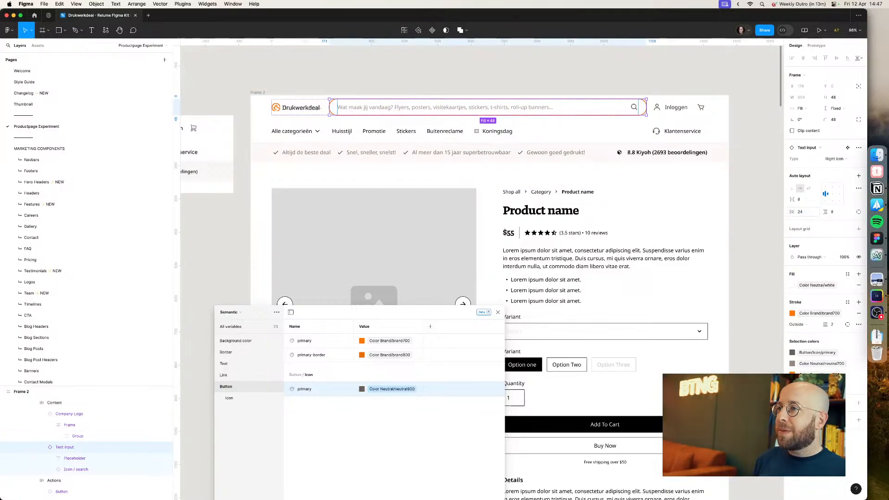
pyautogui.click(562, 83)
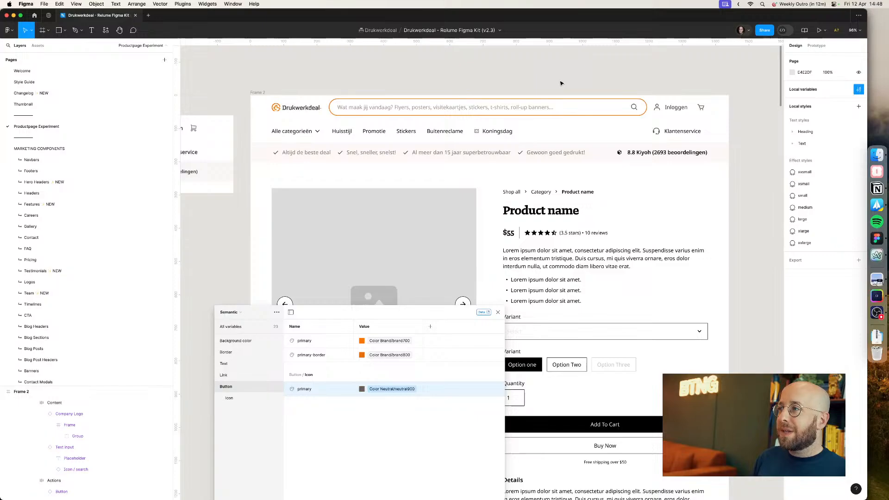
# Step: Apply the Text/Regular/Medium text style to all six navbar link labels
pyautogui.moveTo(561, 83); pyautogui.dragTo(576, 75)
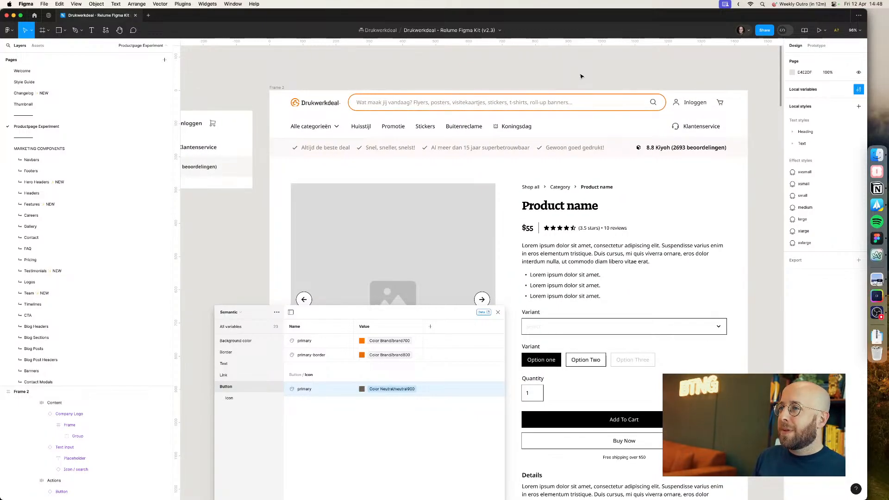
pyautogui.keyDown('super'); pyautogui.click(312, 127); pyautogui.keyUp('super')
pyautogui.keyDown('shift'); pyautogui.keyDown('super'); pyautogui.click(361, 127); pyautogui.keyUp('super'); pyautogui.keyUp('shift')
pyautogui.keyDown('shift'); pyautogui.keyDown('super'); pyautogui.click(394, 126); pyautogui.keyUp('super'); pyautogui.keyUp('shift')
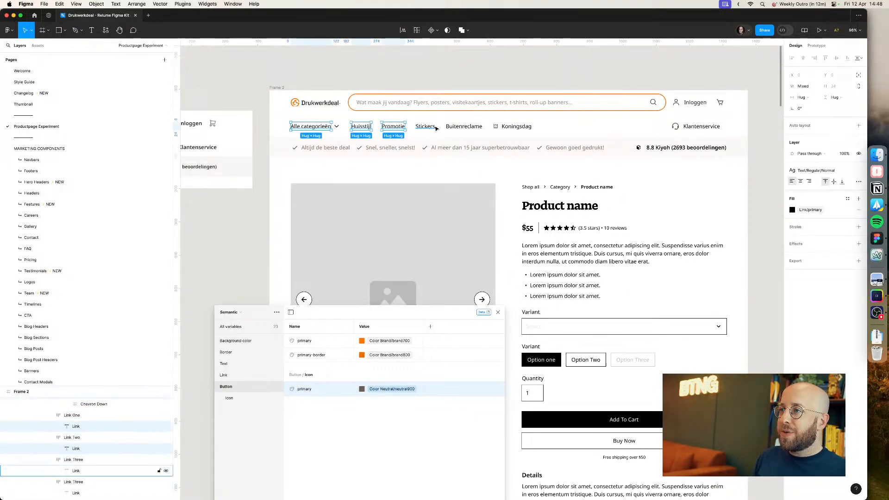
pyautogui.keyDown('shift'); pyautogui.keyDown('super'); pyautogui.click(430, 127); pyautogui.keyUp('super'); pyautogui.keyUp('shift')
pyautogui.keyDown('shift'); pyautogui.keyDown('super'); pyautogui.click(464, 127); pyautogui.keyUp('super'); pyautogui.keyUp('shift')
pyautogui.keyDown('shift'); pyautogui.keyDown('super'); pyautogui.click(513, 129); pyautogui.keyUp('super'); pyautogui.keyUp('shift')
pyautogui.click(816, 171)
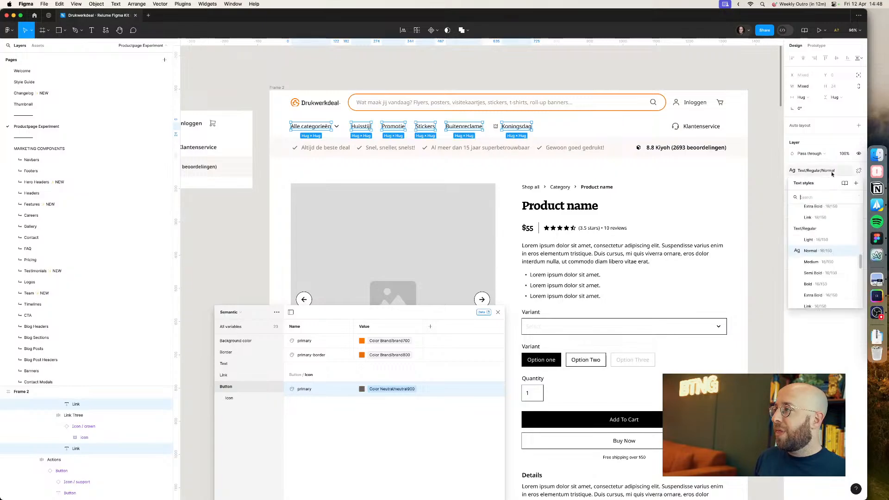
pyautogui.click(818, 262)
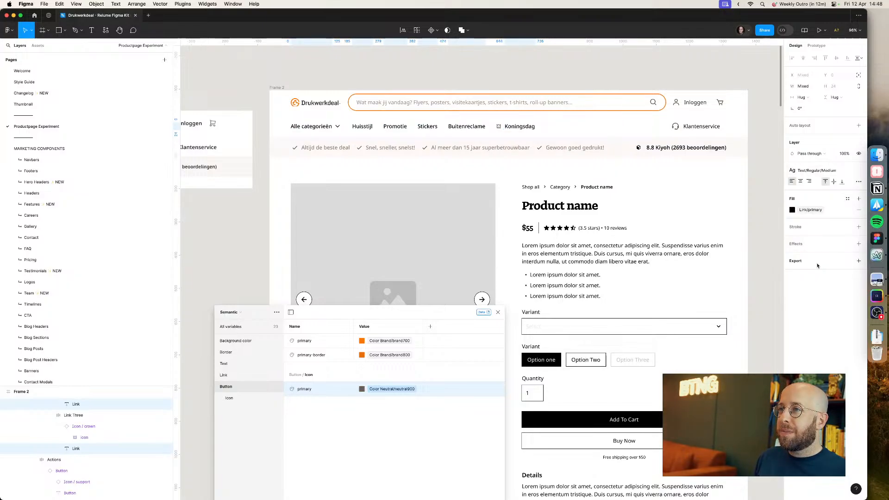
# Step: Compare the navbar with the live-site screenshot placed on the canvas
pyautogui.moveTo(351, 75); pyautogui.dragTo(705, 63)
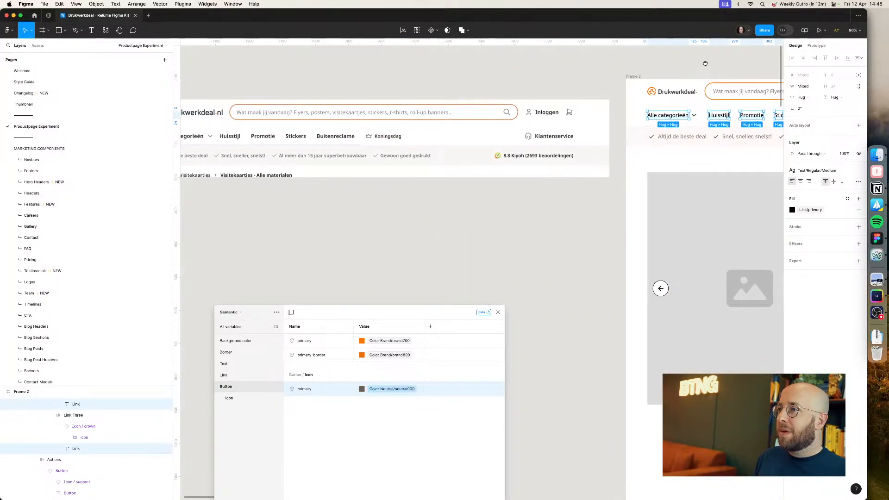
pyautogui.moveTo(591, 69); pyautogui.dragTo(328, 76)
pyautogui.hscroll(5, 328, 76)
pyautogui.click(466, 70)
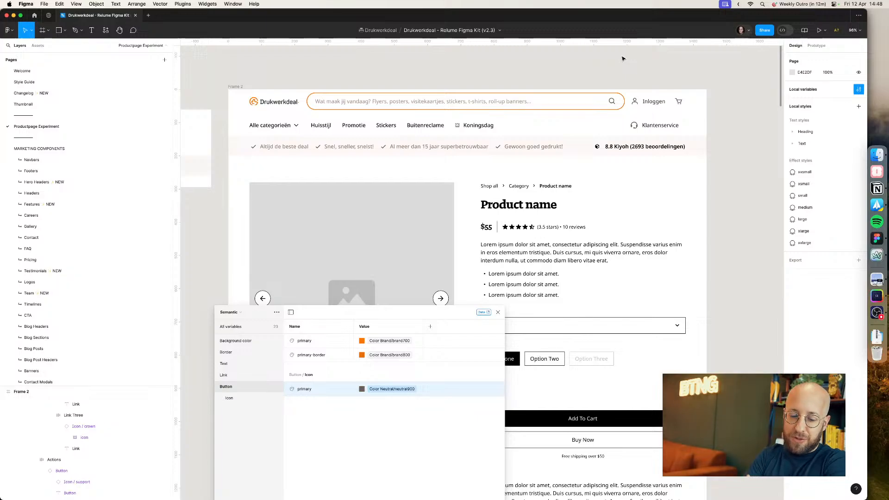
# Step: Switch to the browser and post 'Fixed it, sorry' in the YouTube Studio live chat
pyautogui.click(876, 257)
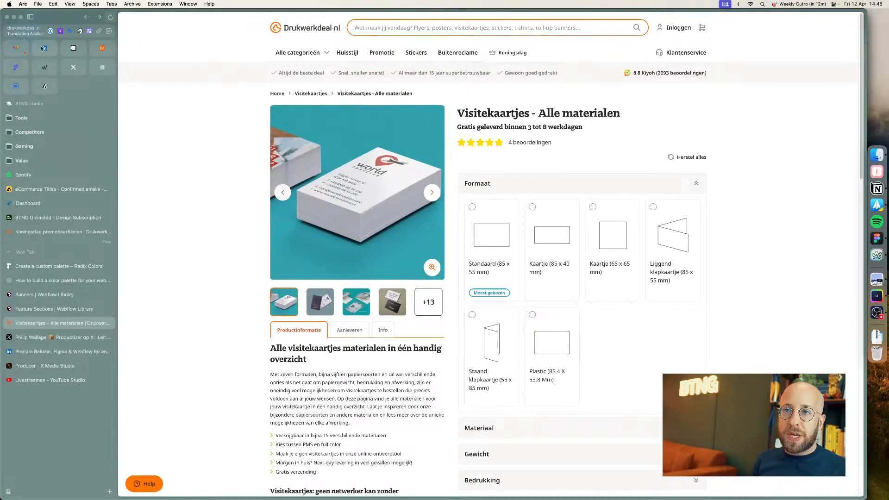
pyautogui.click(43, 48)
pyautogui.click(746, 365)
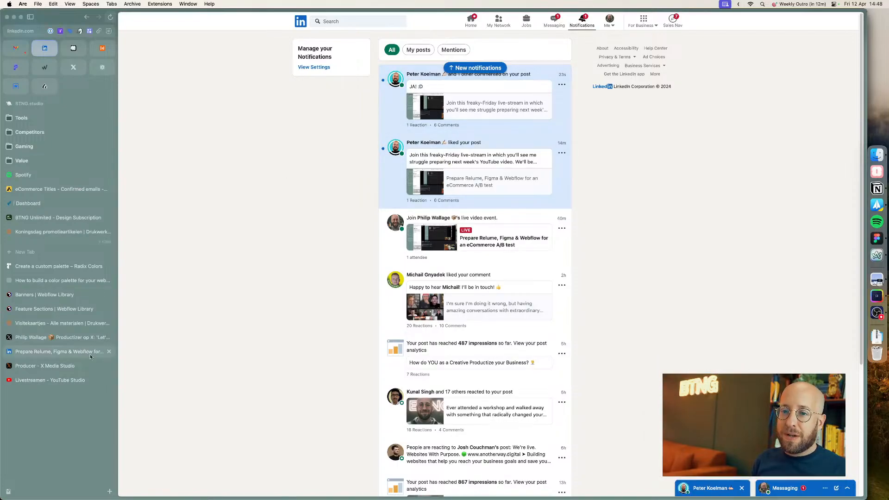
pyautogui.click(38, 377)
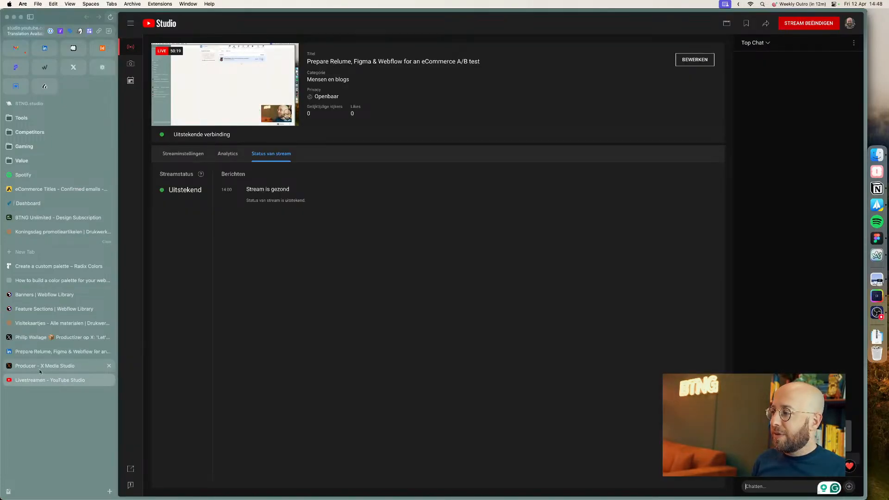
pyautogui.write('Fixed it, sorry about that!')
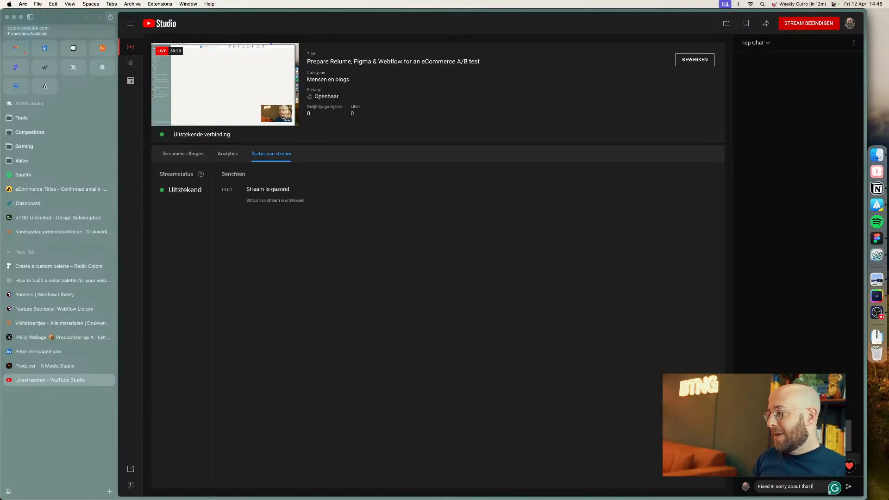
pyautogui.press('Return')
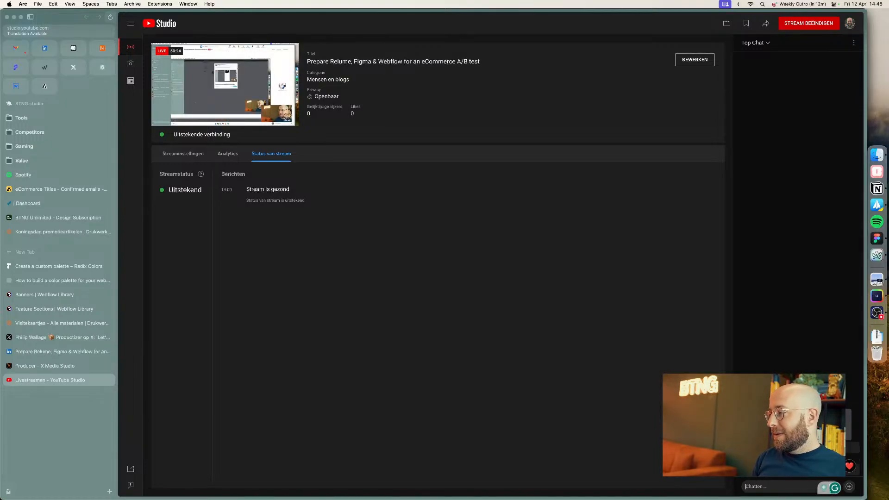
# Step: Browse the LinkedIn live event stream and notifications
pyautogui.click(39, 366)
pyautogui.click(35, 355)
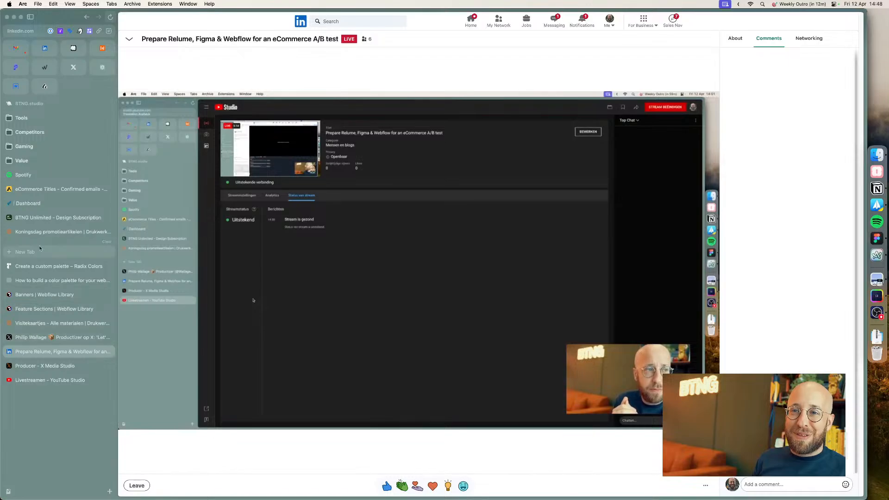
pyautogui.click(45, 48)
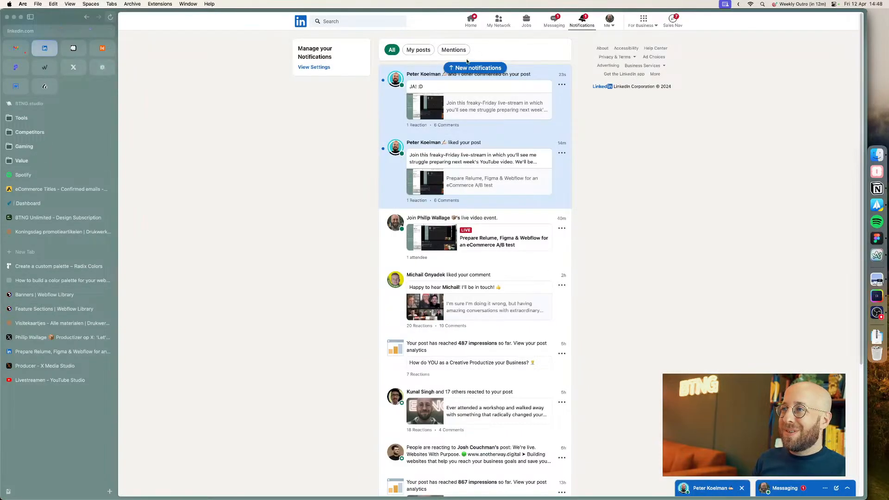
pyautogui.click(380, 107)
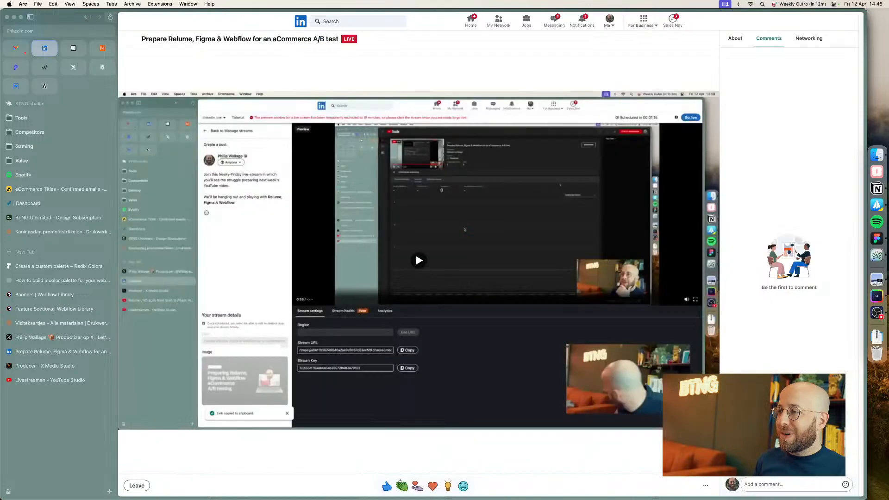
pyautogui.click(801, 484)
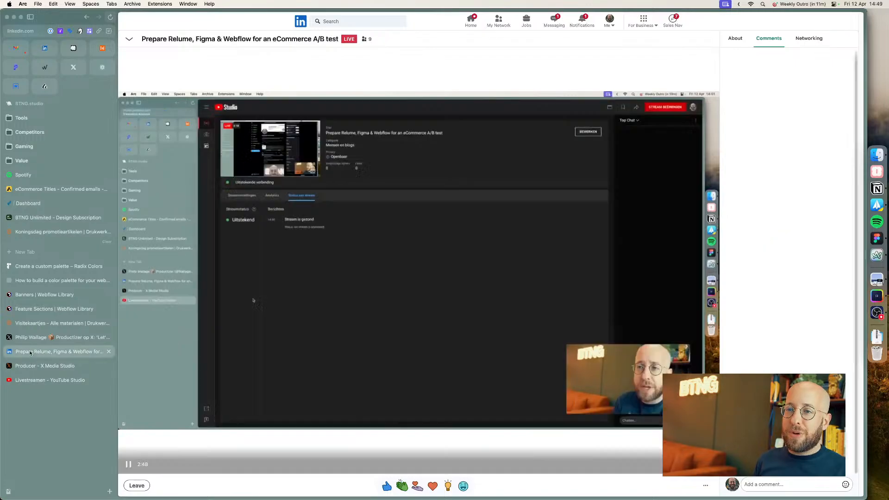
pyautogui.click(130, 40)
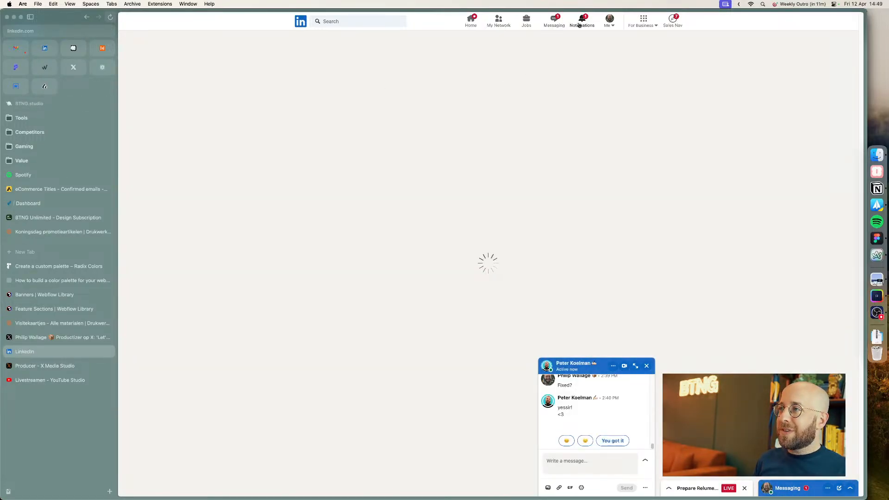
# Step: Open the LinkedIn live event page, close the chat popup, and copy the event's share link
pyautogui.click(610, 20)
pyautogui.scroll(-3, 231, 238)
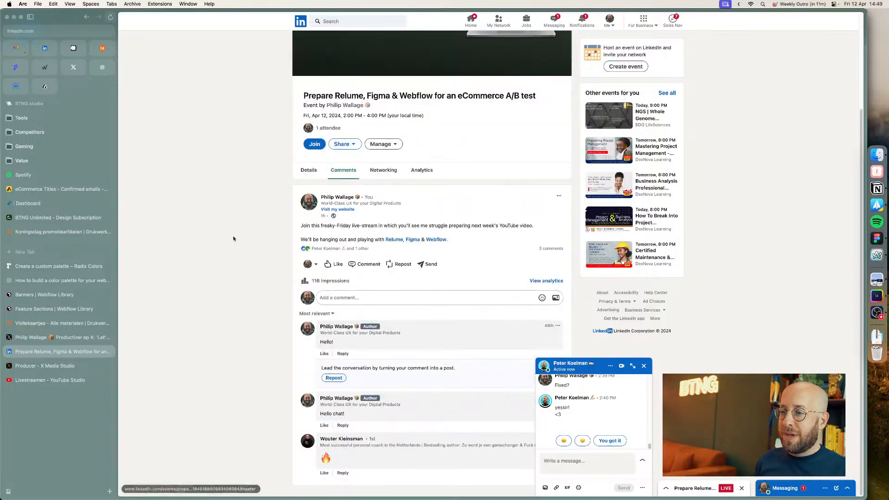
pyautogui.click(643, 366)
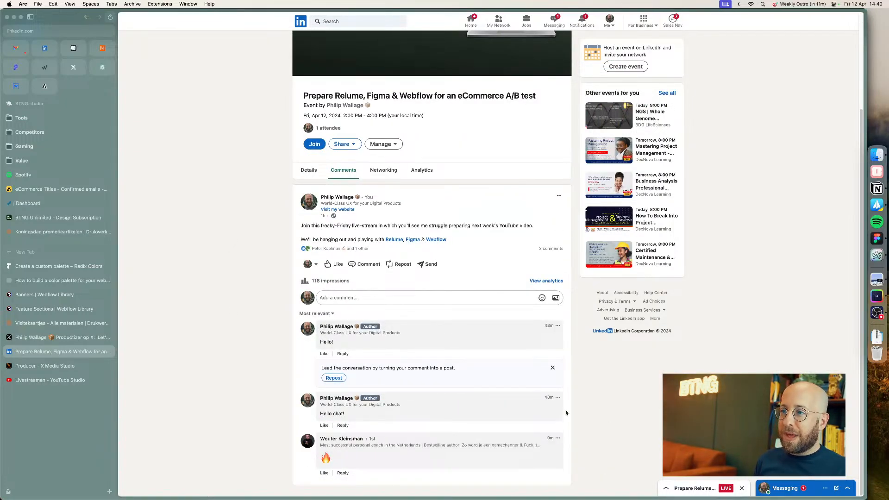
pyautogui.scroll(3, 564, 413)
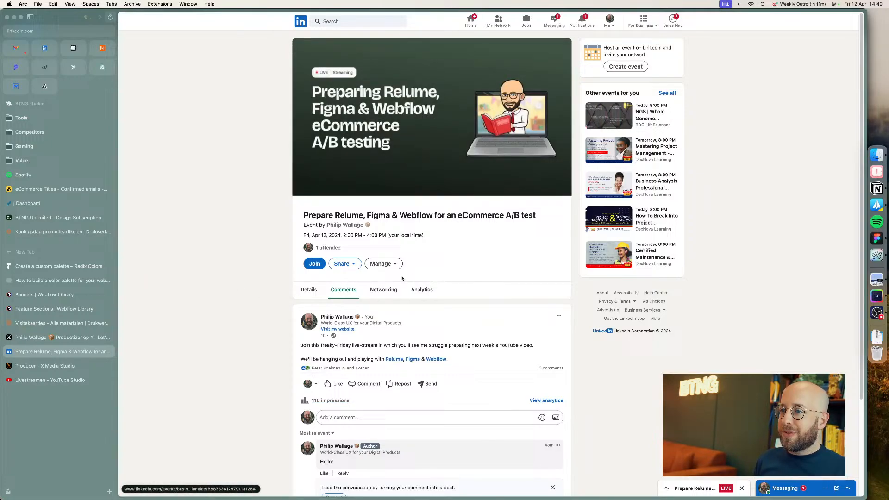
pyautogui.click(345, 264)
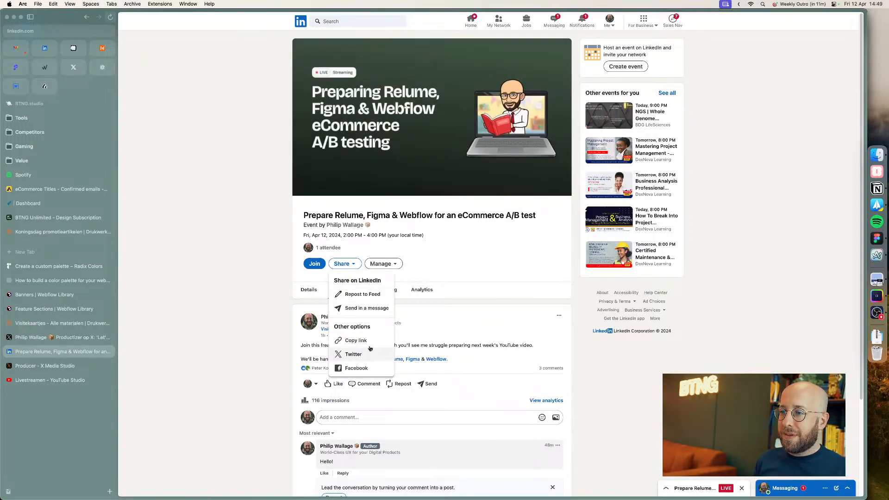
pyautogui.click(356, 340)
# Step: Open Slack and go to the d-unit channel in the DJ Inc & Co workspace
pyautogui.press('super+space')
pyautogui.write('slack')
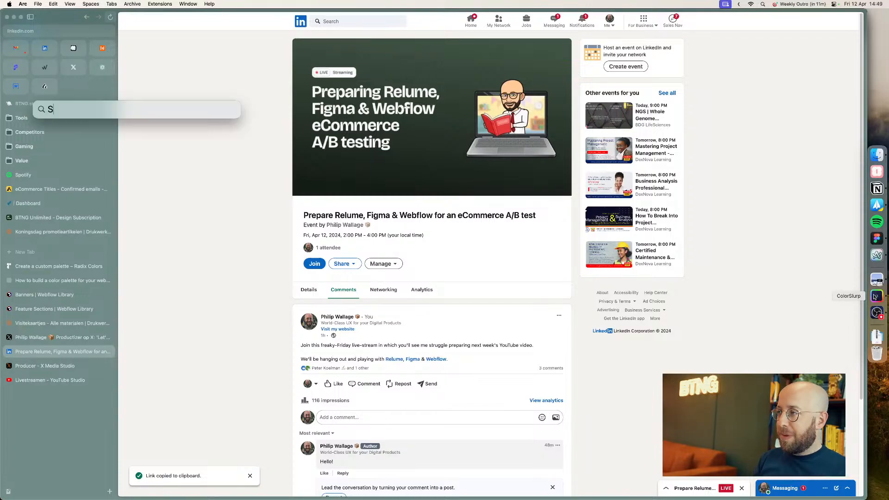
pyautogui.press('Return')
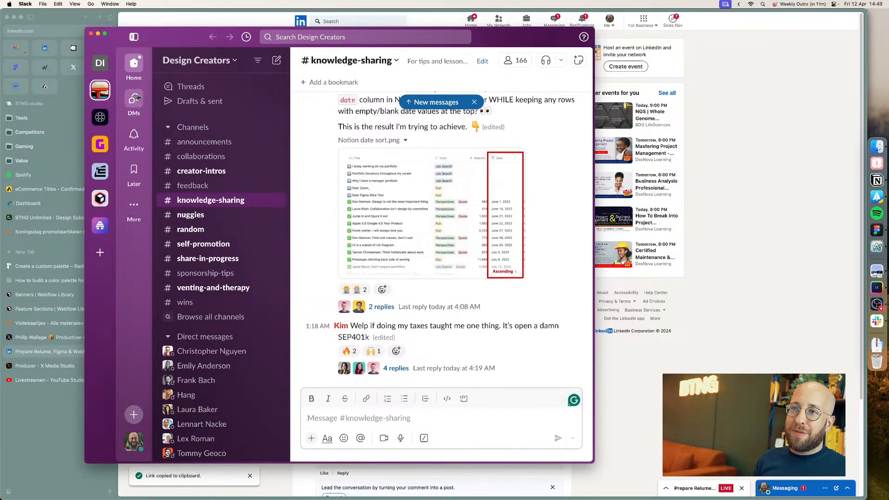
pyautogui.click(101, 64)
pyautogui.click(188, 141)
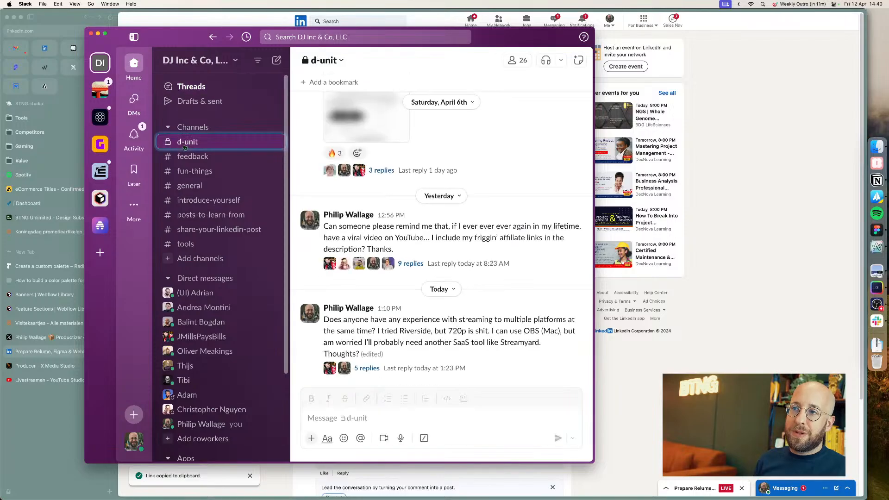
# Step: Post the copied LinkedIn event link in the d-unit channel
pyautogui.press('cmd+v')
pyautogui.press('Return')
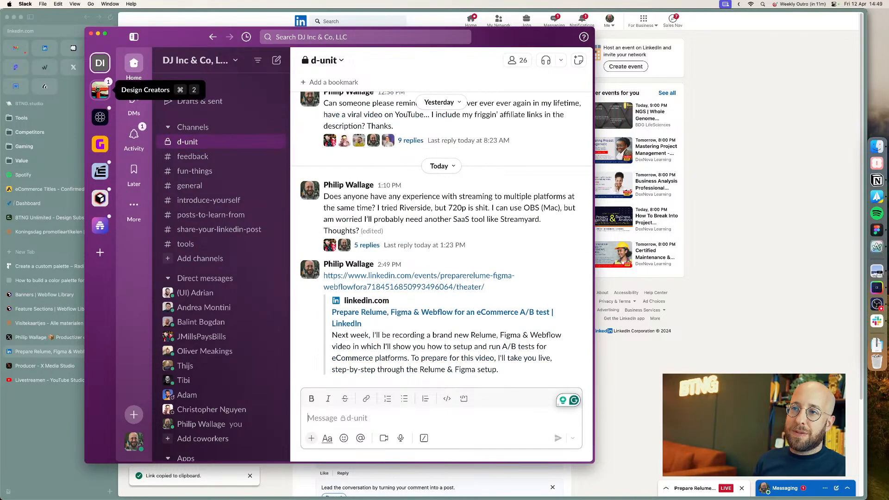
# Step: Post the event link in the Design Creators self-promotion channel with the message 'Live on Li, YouTube and X 🙂 Doing cool Figma/Relume/Webflow stuff'
pyautogui.click(100, 90)
pyautogui.click(208, 245)
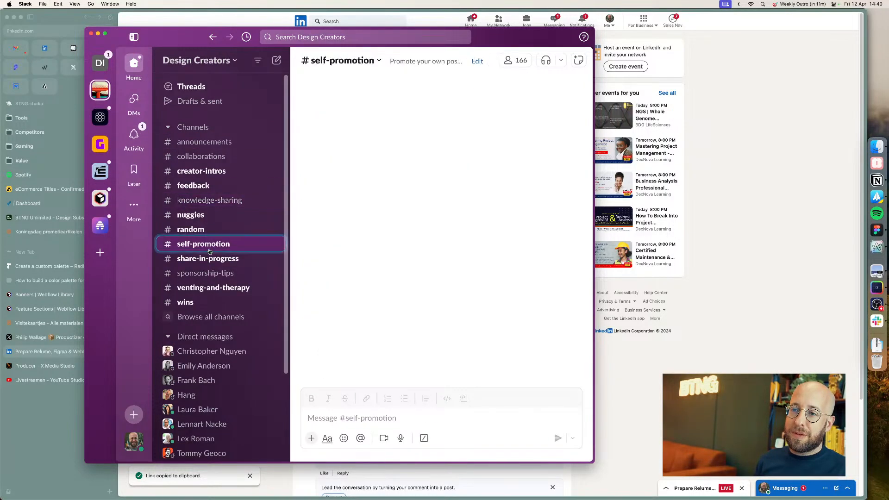
pyautogui.press('cmd+v')
pyautogui.press('Up')
pyautogui.press('Up')
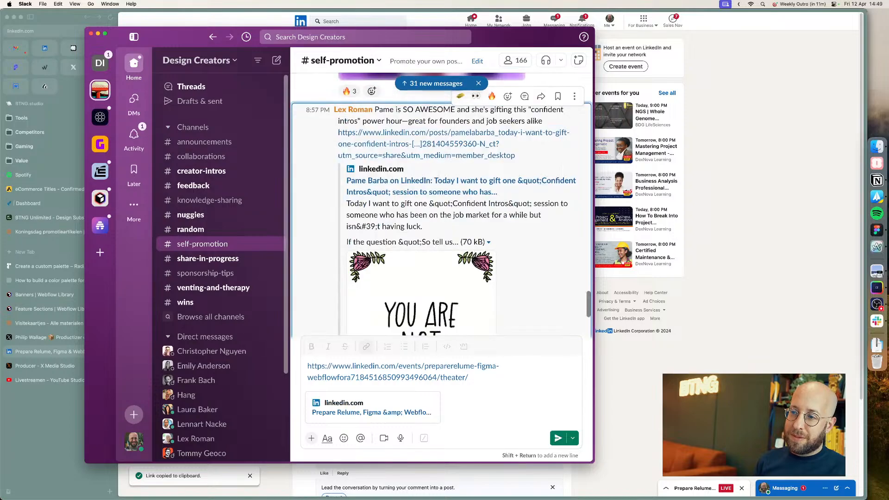
pyautogui.click(305, 365)
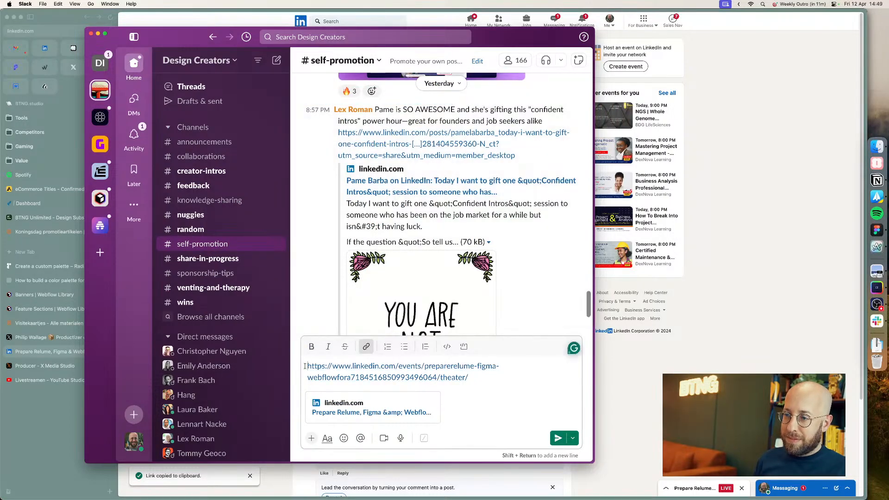
pyautogui.hotkey('shift', 'Return')
pyautogui.hotkey('shift', 'Return')
pyautogui.press('Up')
pyautogui.press('Up')
pyautogui.write('L')
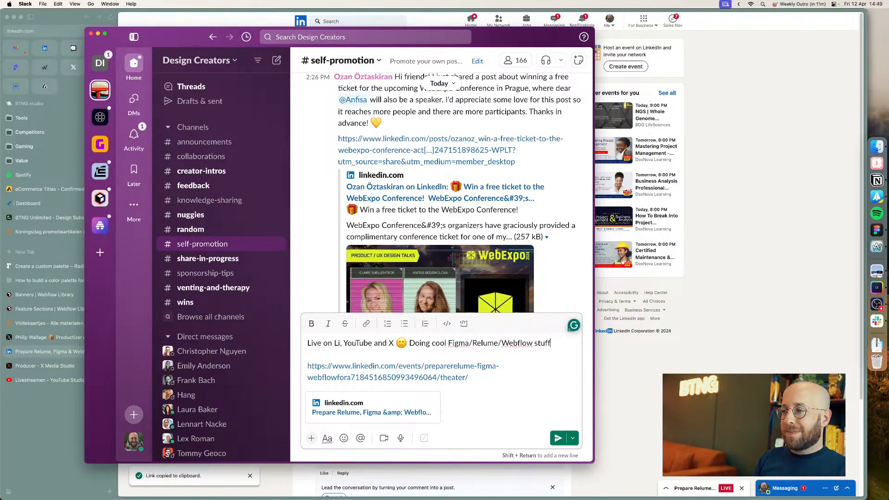
pyautogui.press('Return')
# Step: Check the activity feed and recent threads in both Slack workspaces
pyautogui.click(134, 136)
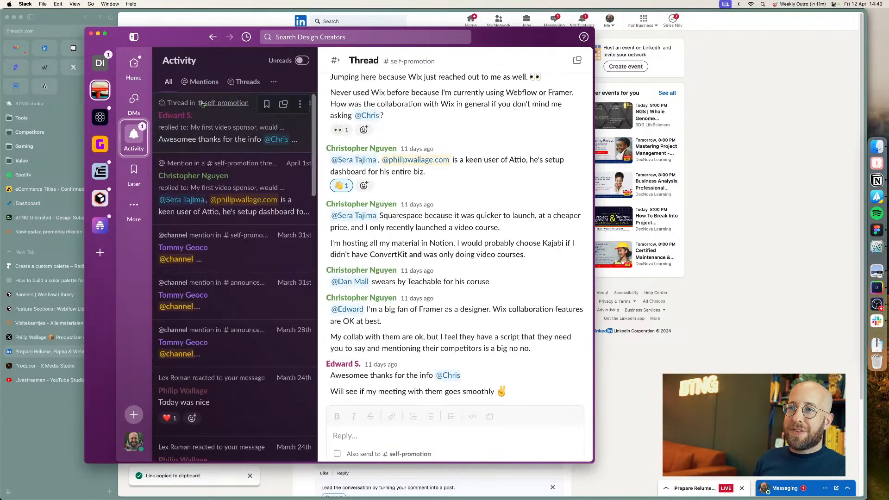
pyautogui.click(100, 62)
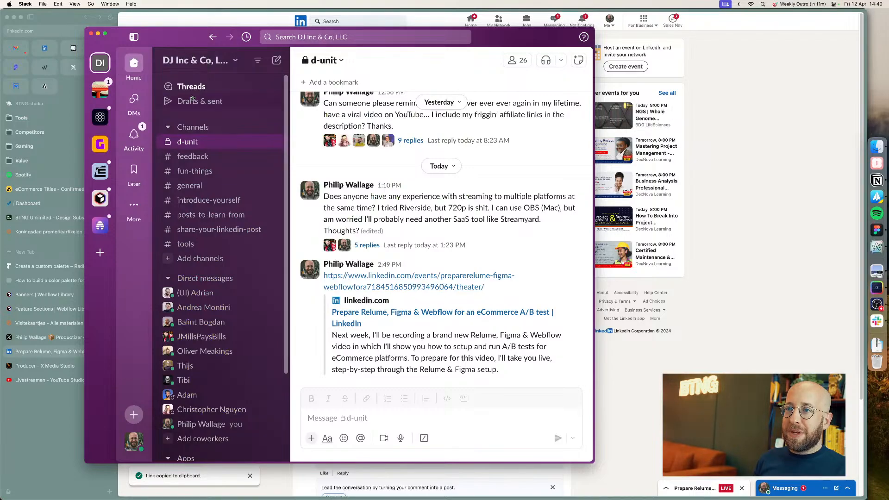
pyautogui.click(134, 135)
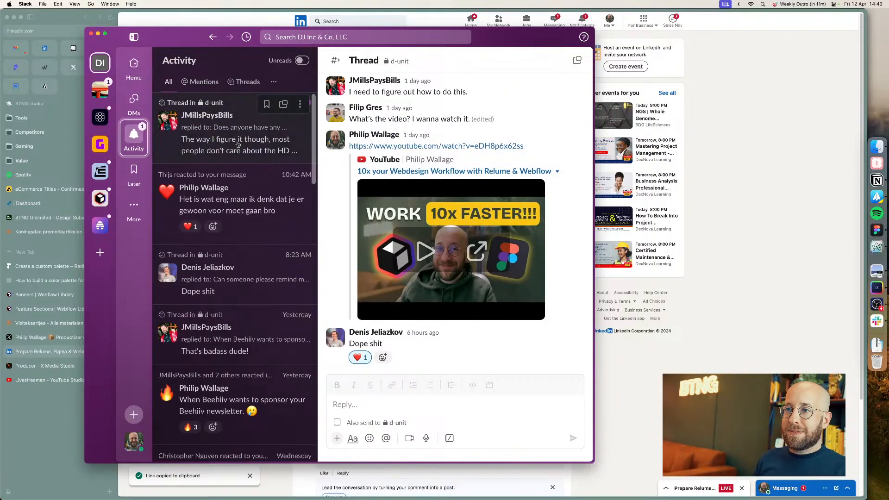
pyautogui.click(226, 156)
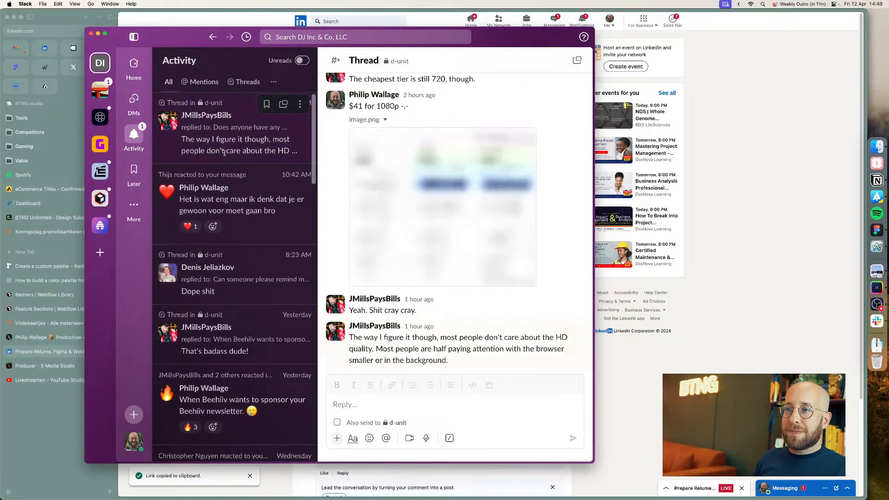
# Step: Check LinkedIn messaging and the event's live stream view in the browser
pyautogui.press('super+Tab')
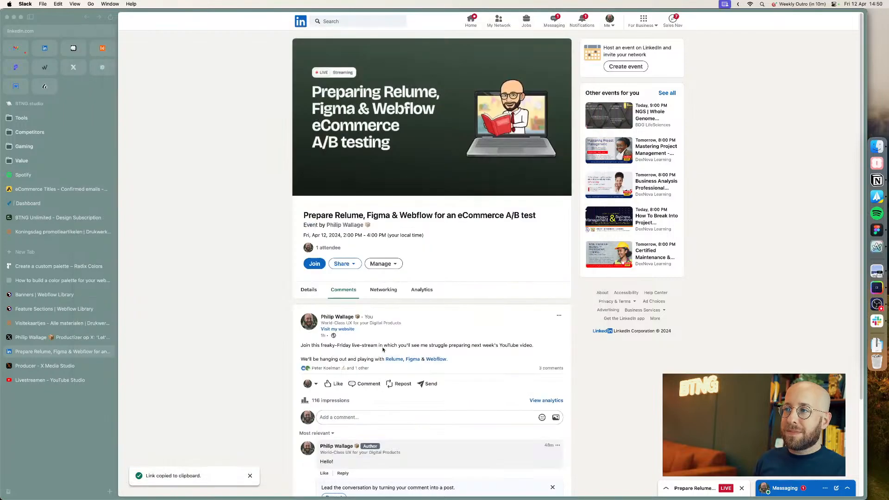
pyautogui.click(800, 487)
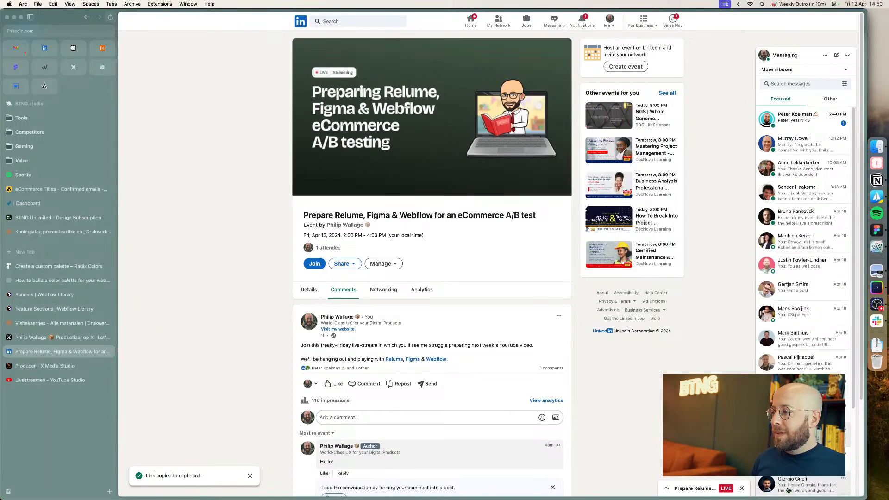
pyautogui.click(849, 55)
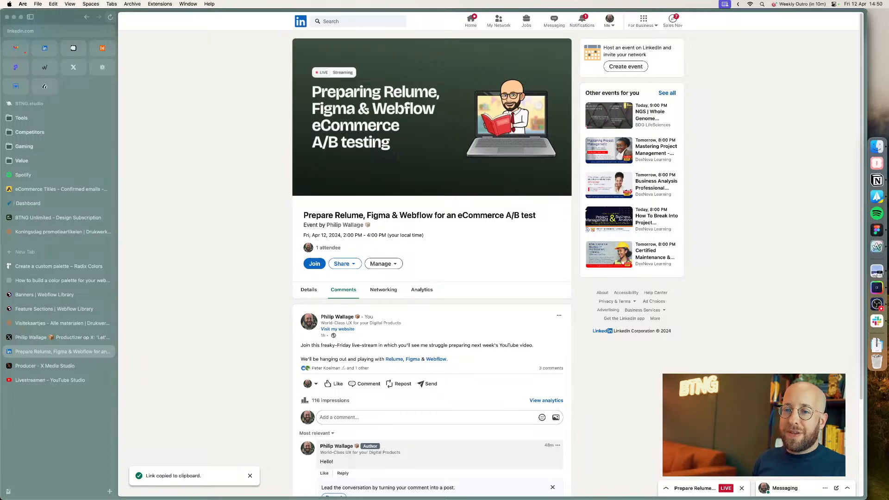
pyautogui.click(42, 50)
pyautogui.press('super+Tab')
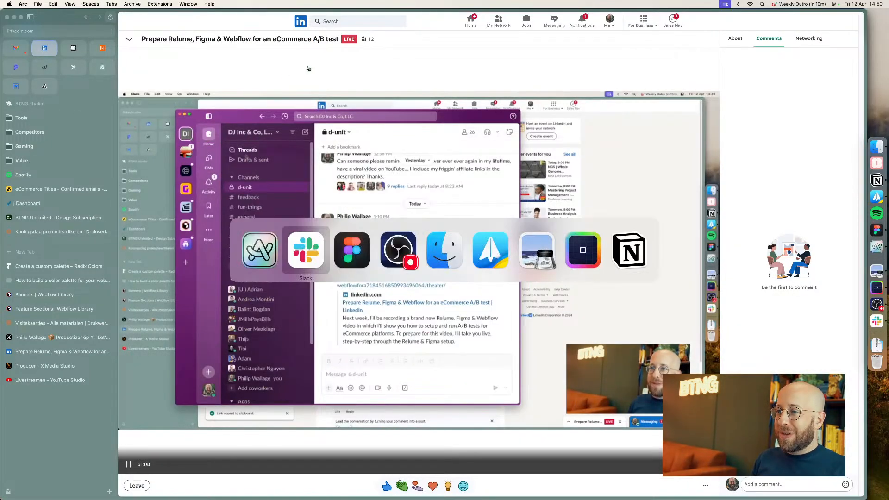
# Step: Return to Figma, move the local variables panel aside and close it
pyautogui.press('super+Tab')
pyautogui.press('super+Tab')
pyautogui.press('super+shift+Tab')
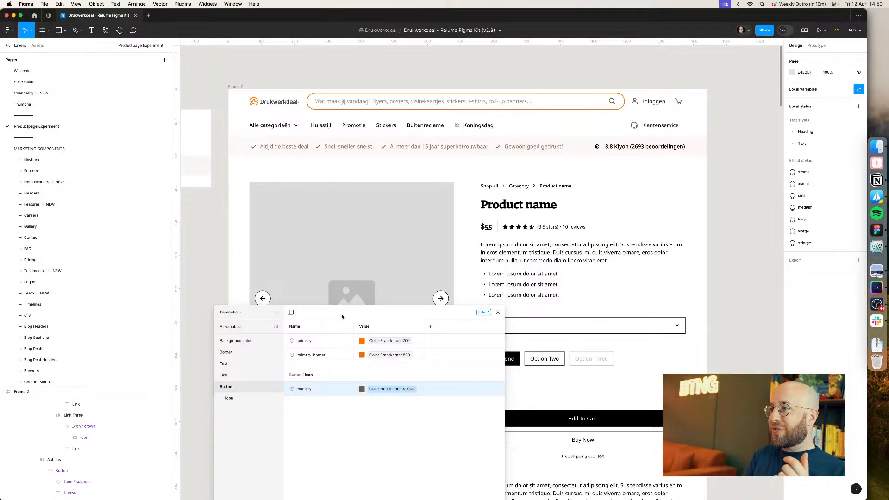
pyautogui.moveTo(342, 317); pyautogui.dragTo(654, 255)
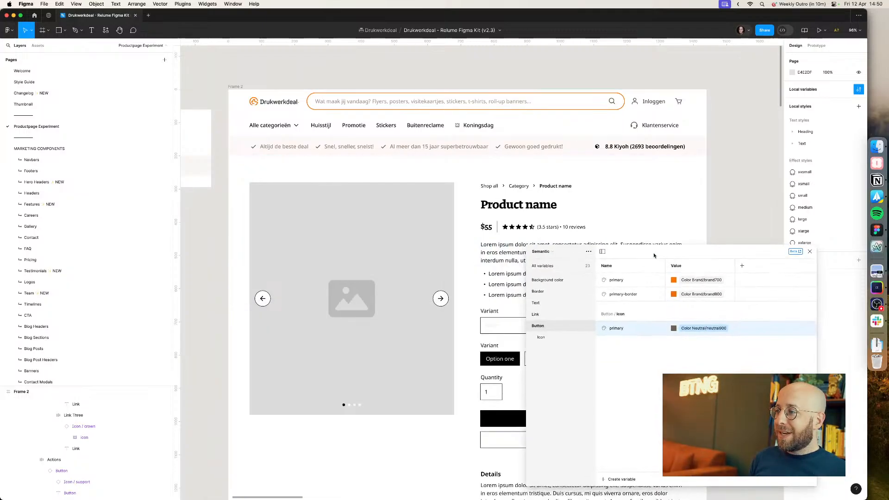
pyautogui.click(810, 253)
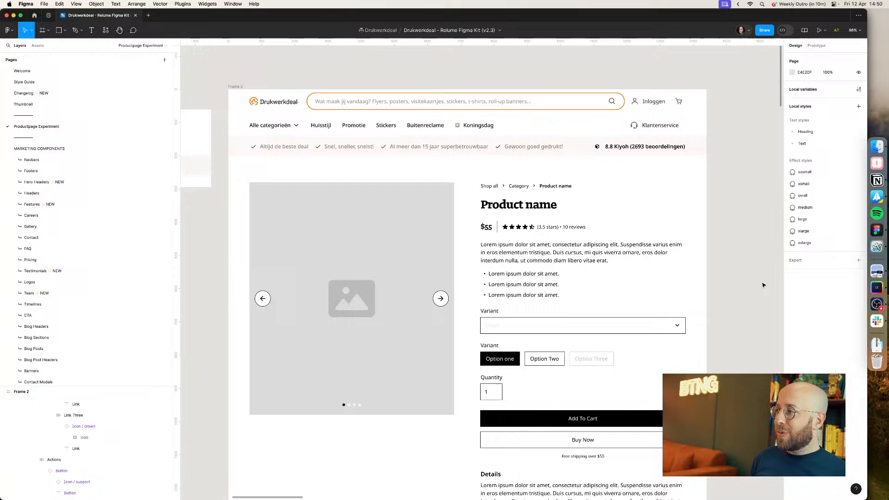
# Step: Close the Koningsdag tab and open the Visitekaartjes - Alle materialen product page on the live site
pyautogui.click(878, 247)
pyautogui.click(28, 235)
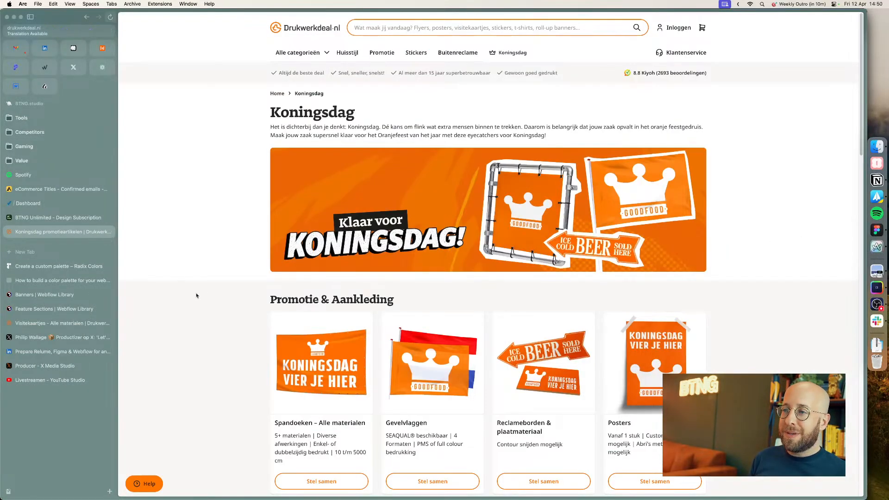
pyautogui.press('super+w')
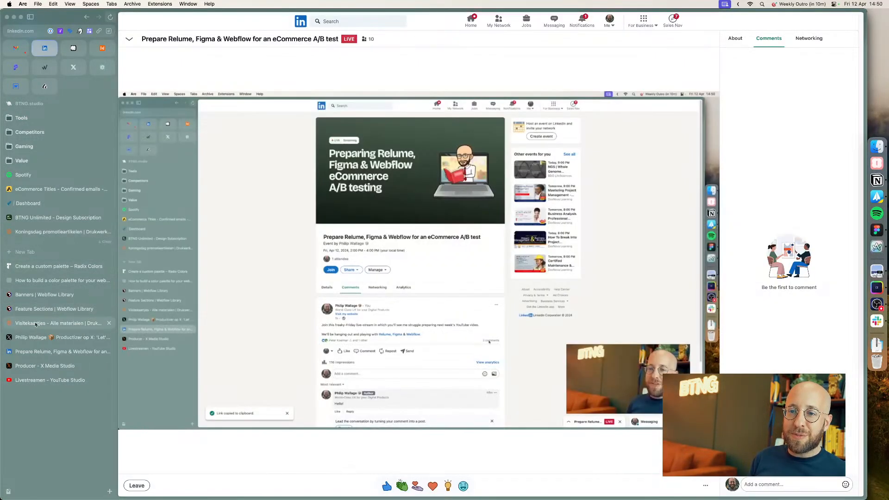
pyautogui.click(74, 323)
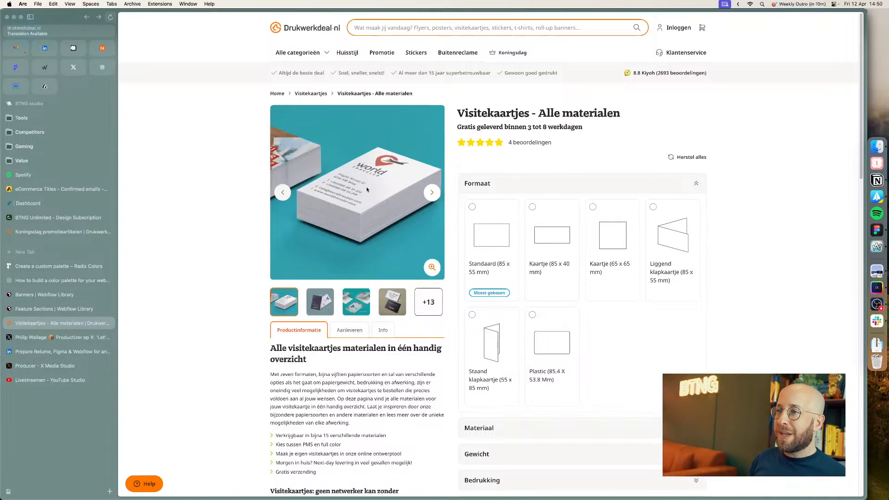
# Step: Copy the business card product photo from the live site and select the placeholder image in the Figma product page
pyautogui.rightClick(374, 178)
pyautogui.click(408, 199)
pyautogui.press('super+Tab')
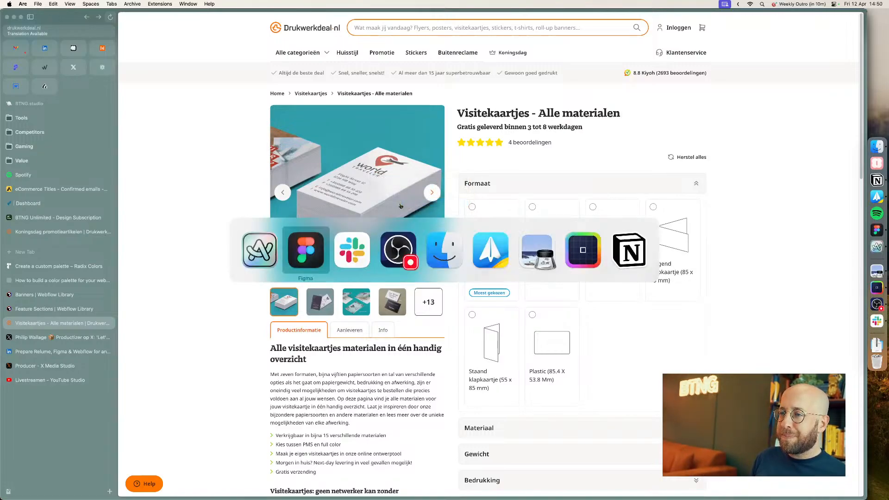
pyautogui.doubleClick(361, 254)
pyautogui.doubleClick(361, 253)
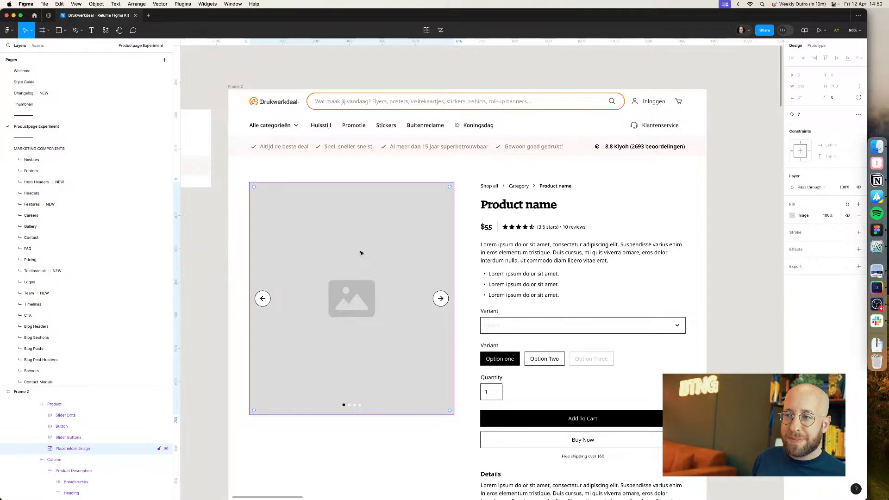
pyautogui.press('super+Tab')
pyautogui.rightClick(359, 212)
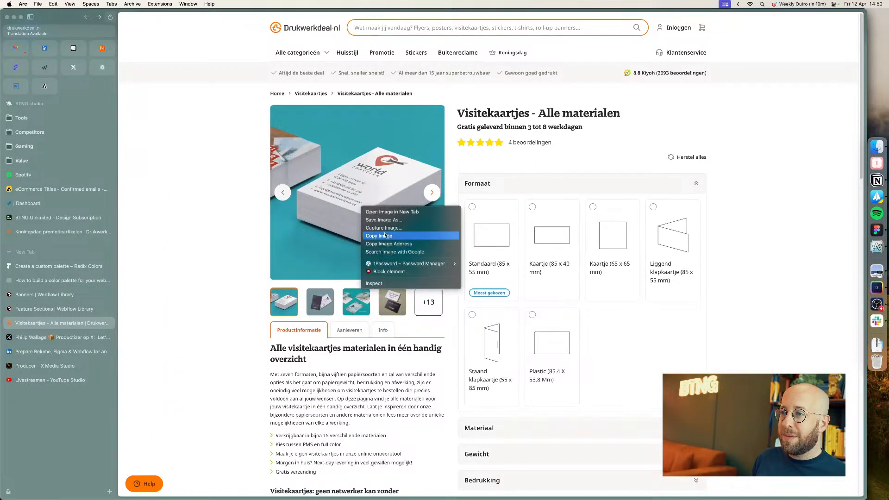
pyautogui.click(408, 220)
pyautogui.press('super+Tab')
pyautogui.press('super+Tab')
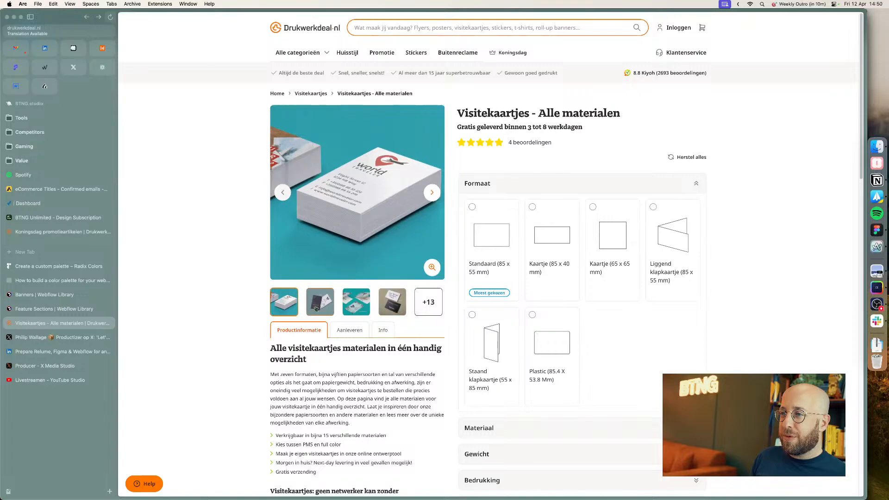
pyautogui.press('super+Tab')
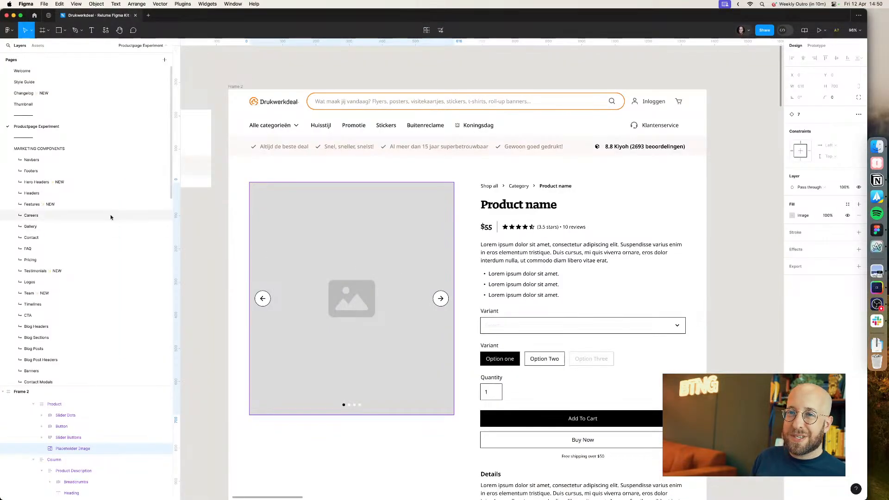
# Step: Open the Product Headers components page and select the product image frame in the Product Header / 8 variant
pyautogui.scroll(-3, 373, 199)
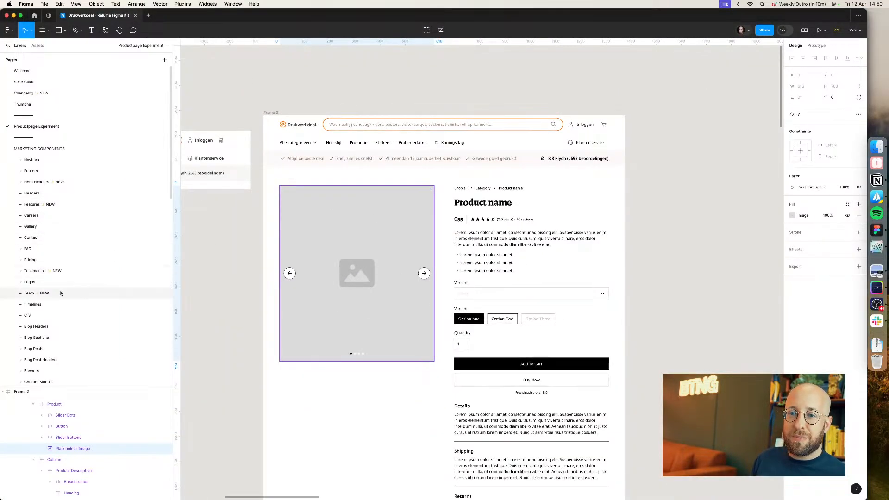
pyautogui.scroll(-10, 59, 297)
pyautogui.scroll(-5, 59, 300)
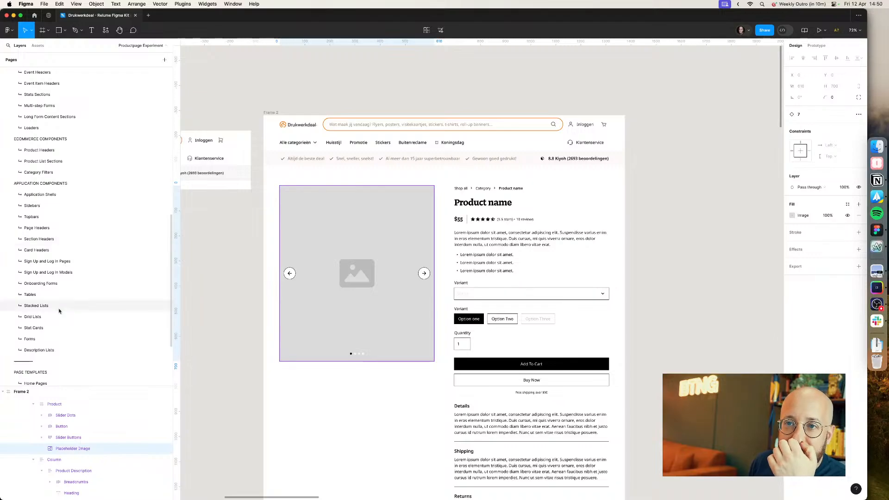
pyautogui.click(46, 155)
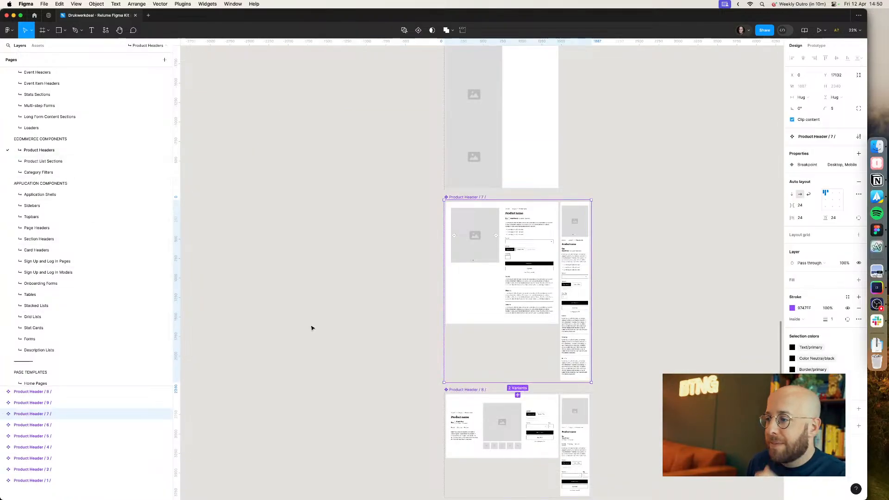
pyautogui.click(311, 328)
pyautogui.doubleClick(505, 439)
pyautogui.click(504, 440)
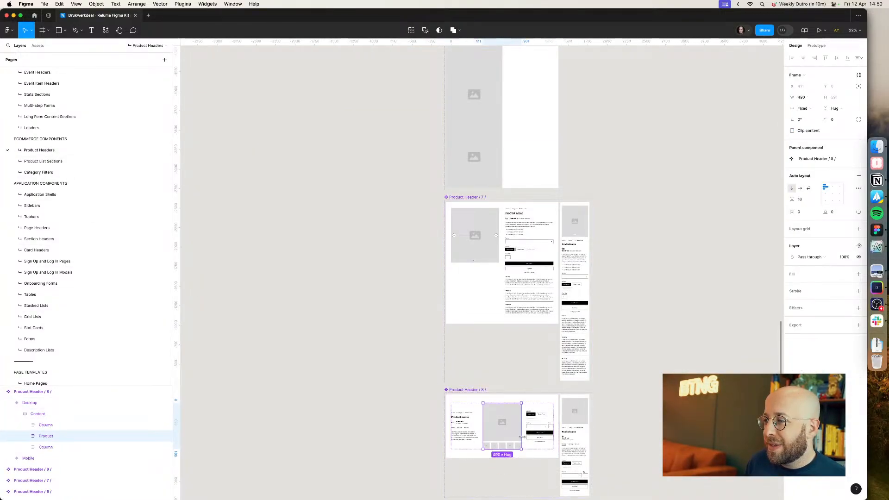
# Step: Browse the Product Header variants and inspect the image gallery layers of Product Header / 8
pyautogui.scroll(5, 522, 437)
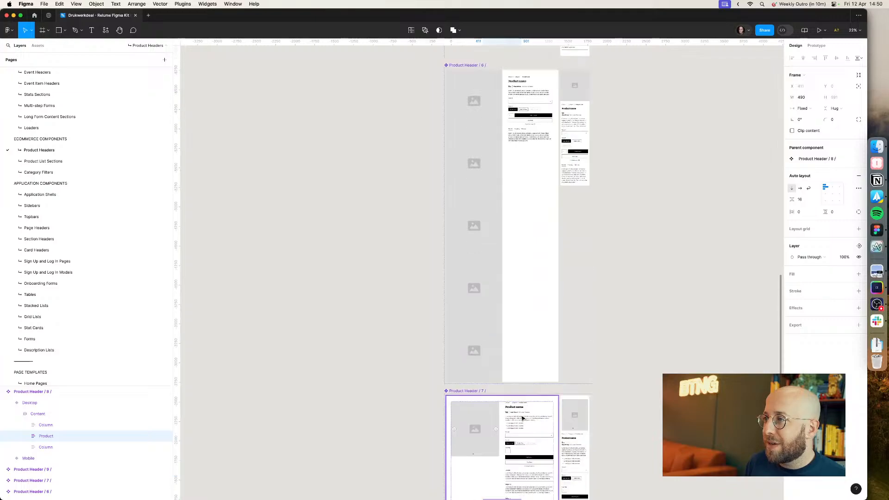
pyautogui.scroll(10, 522, 418)
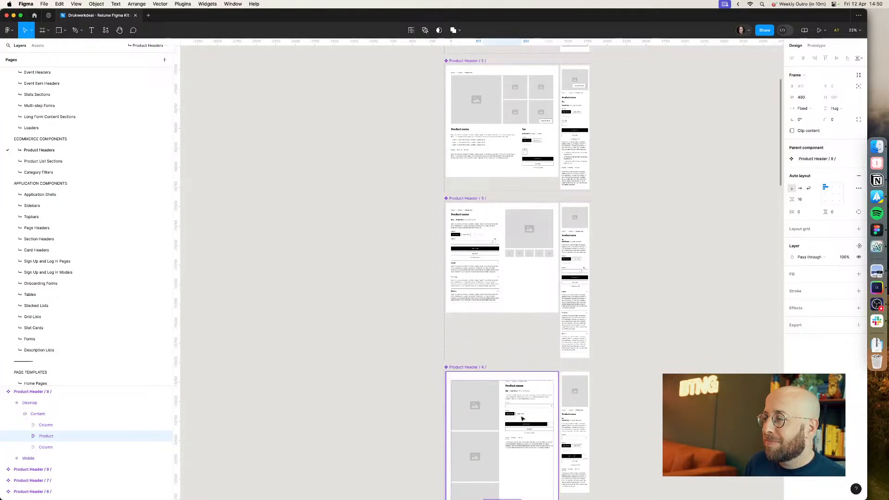
pyautogui.doubleClick(531, 243)
pyautogui.scroll(-5, 532, 245)
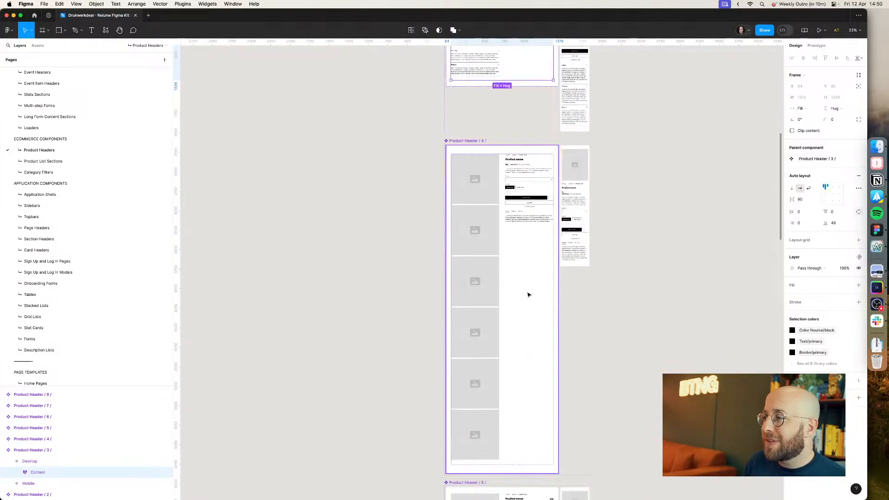
pyautogui.scroll(-20, 528, 295)
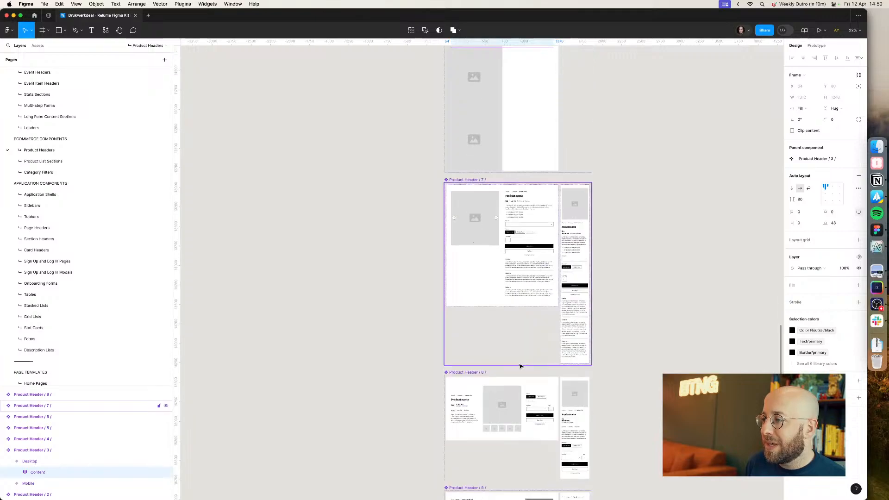
pyautogui.keyDown('super'); pyautogui.click(511, 429); pyautogui.keyUp('super')
pyautogui.doubleClick(512, 430)
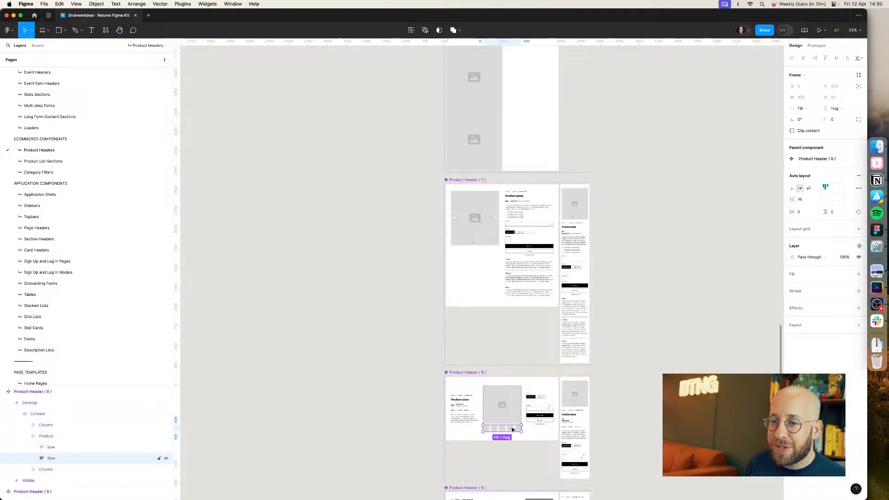
pyautogui.click(93, 437)
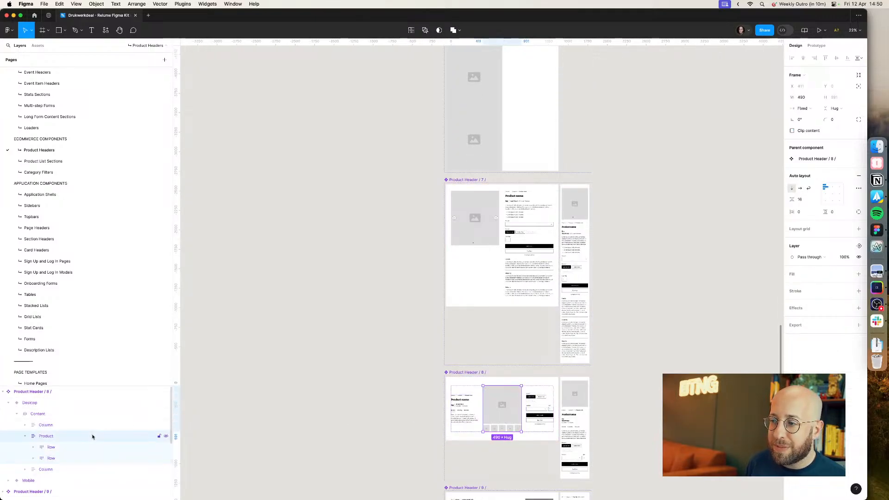
pyautogui.click(26, 436)
pyautogui.scroll(10, 51, 174)
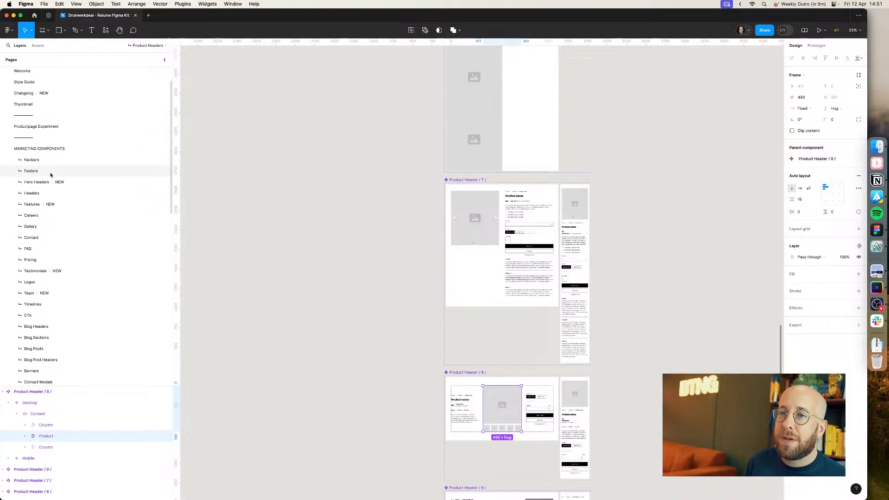
# Step: Switch to the Productpage Experiment page, paste the copied thumbnail row and delete the misplaced copy
pyautogui.click(36, 127)
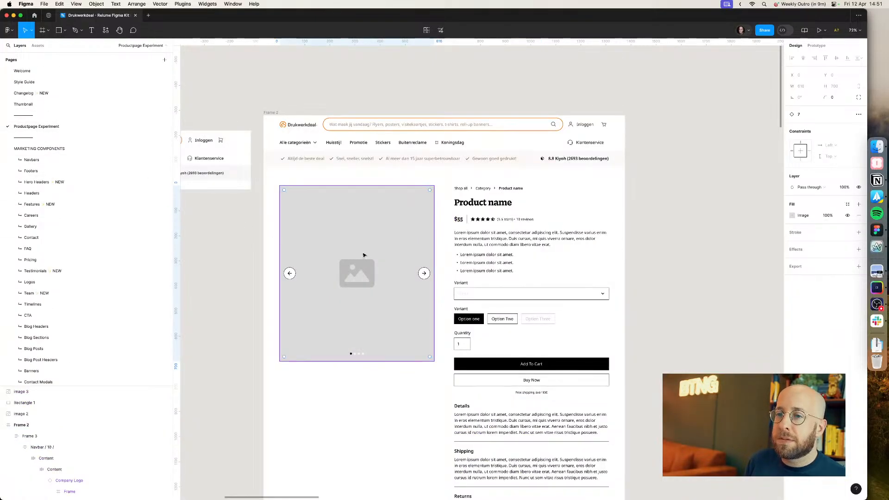
pyautogui.press('Escape')
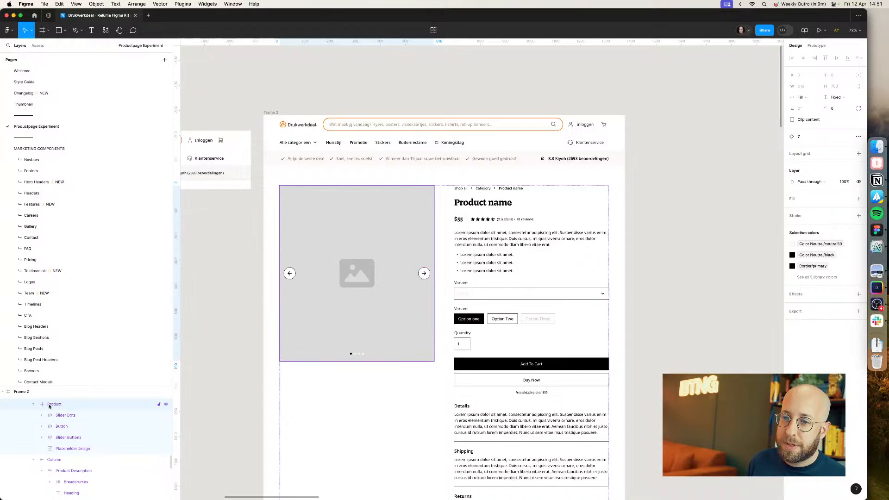
pyautogui.press('super+v')
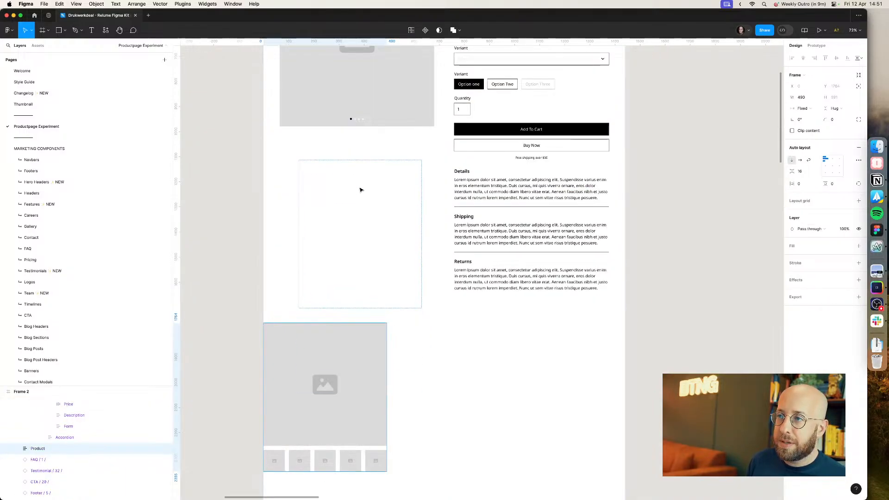
pyautogui.doubleClick(279, 466)
pyautogui.click(36, 449)
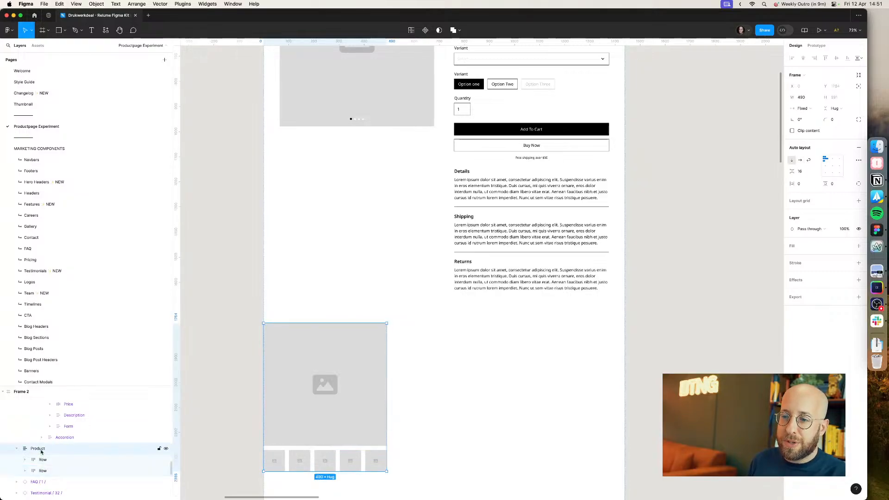
pyautogui.press('Delete')
pyautogui.click(314, 100)
pyautogui.scroll(5, 320, 130)
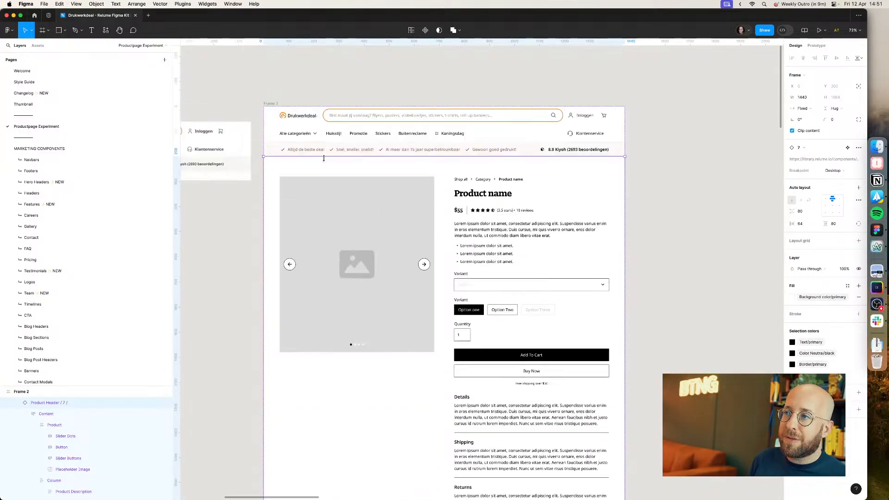
# Step: Try pasting the thumbnail row into the product gallery's Placeholder Image layer and undo the paste
pyautogui.keyDown('super'); pyautogui.click(339, 201); pyautogui.keyUp('super')
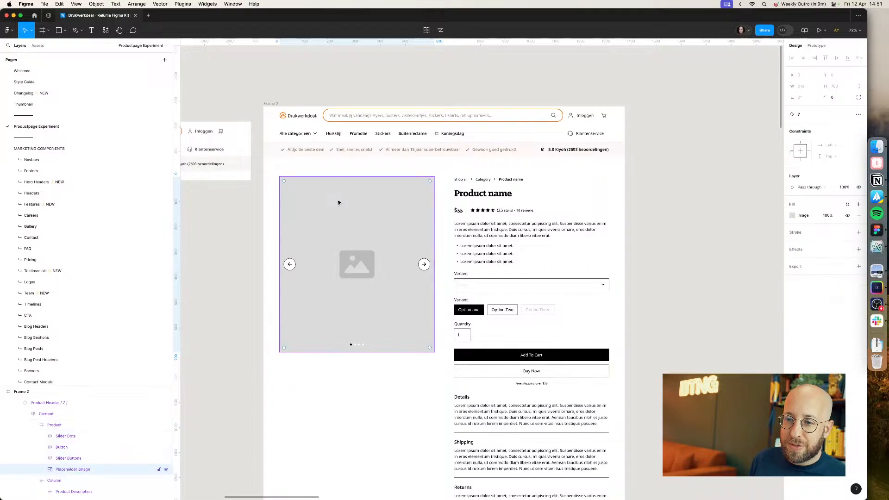
pyautogui.click(69, 427)
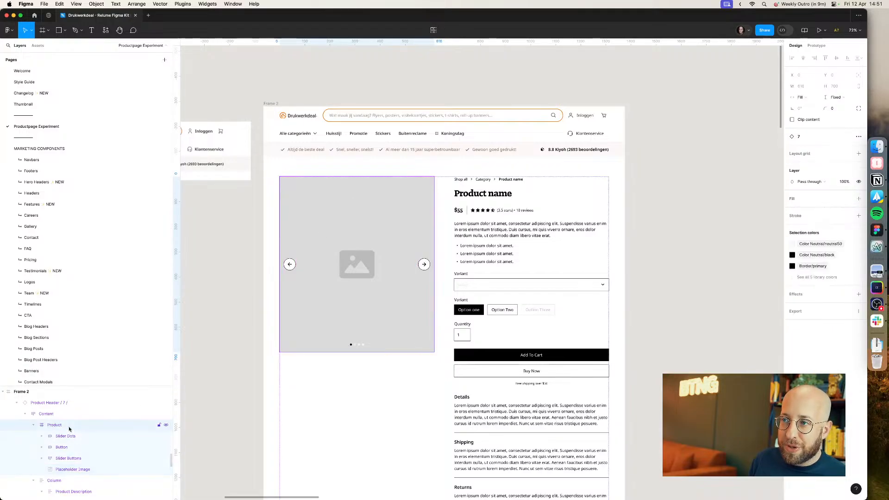
pyautogui.click(70, 438)
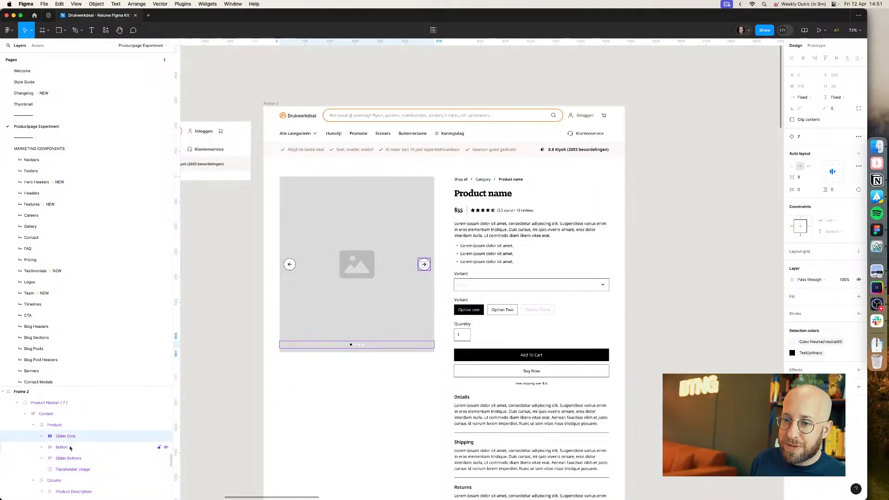
pyautogui.click(70, 448)
pyautogui.click(69, 459)
pyautogui.click(67, 470)
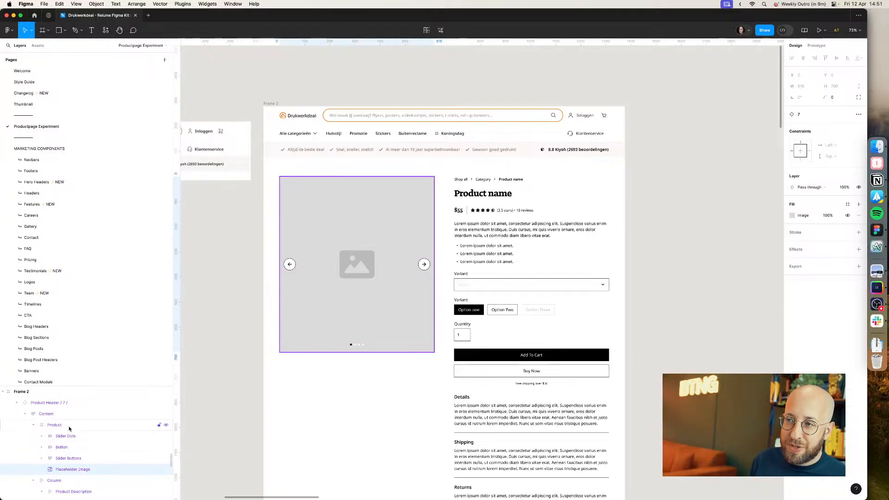
pyautogui.press('super+v')
pyautogui.press('super+z')
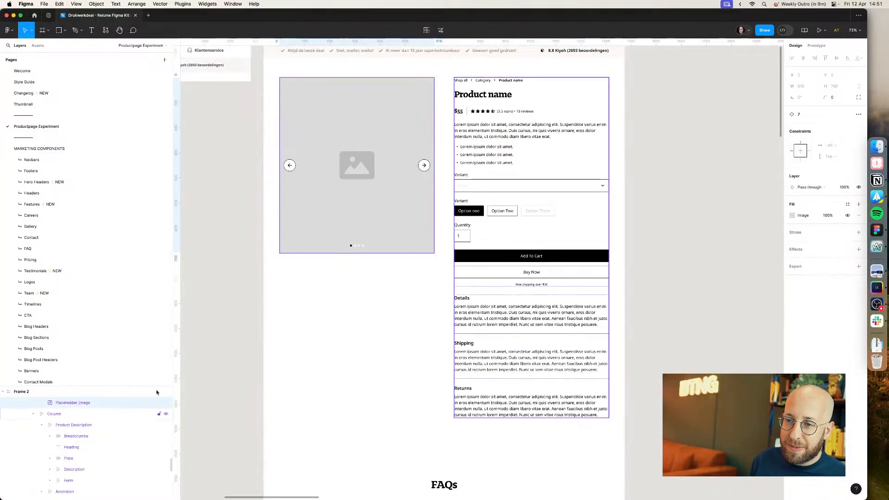
# Step: Select the gallery's Placeholder Image inside the Product frame and paste the thumbnail row there
pyautogui.click(344, 192)
pyautogui.rightClick(344, 194)
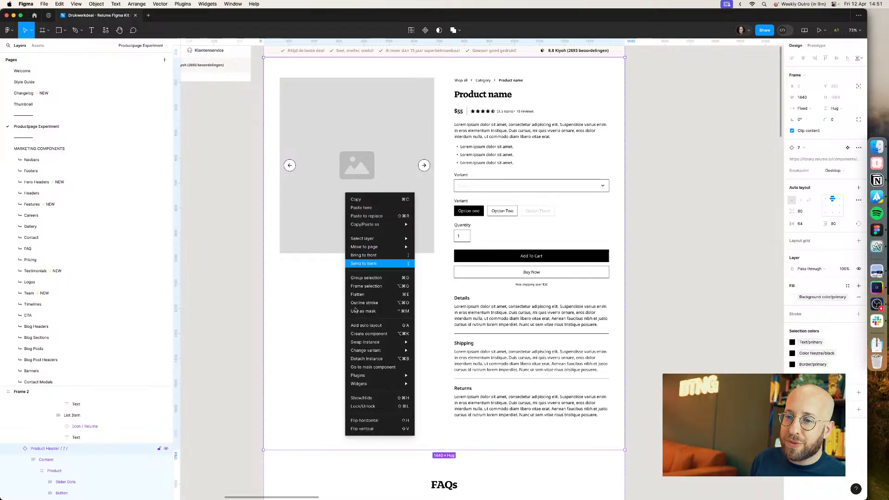
pyautogui.press('Escape')
pyautogui.click(353, 226)
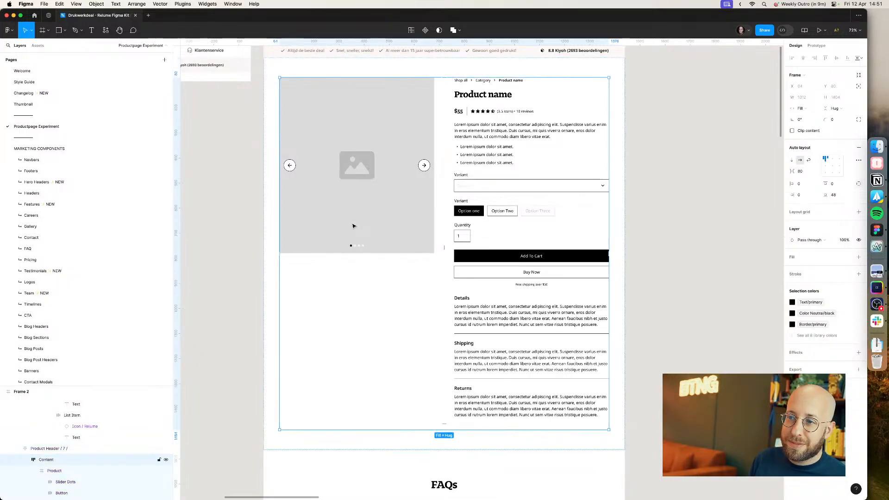
pyautogui.doubleClick(353, 226)
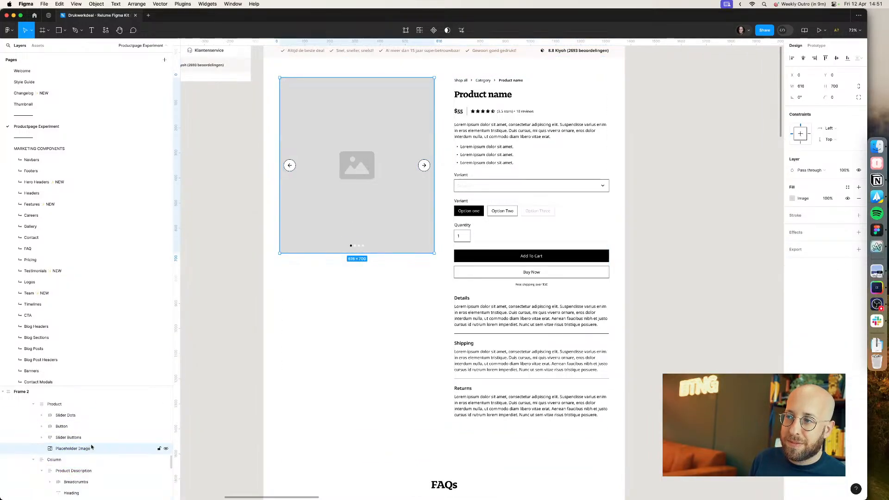
pyautogui.hotkey('ctrl', 'v')
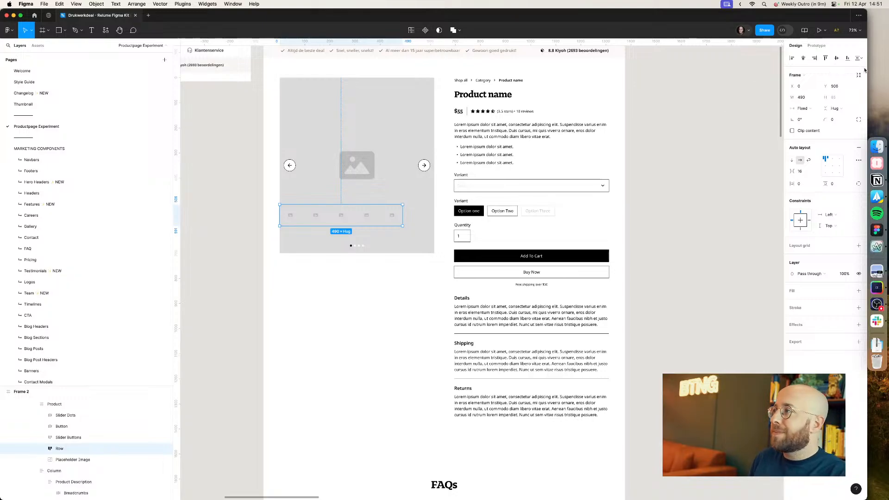
# Step: Move the pasted thumbnail row down below the main product image
pyautogui.click(859, 75)
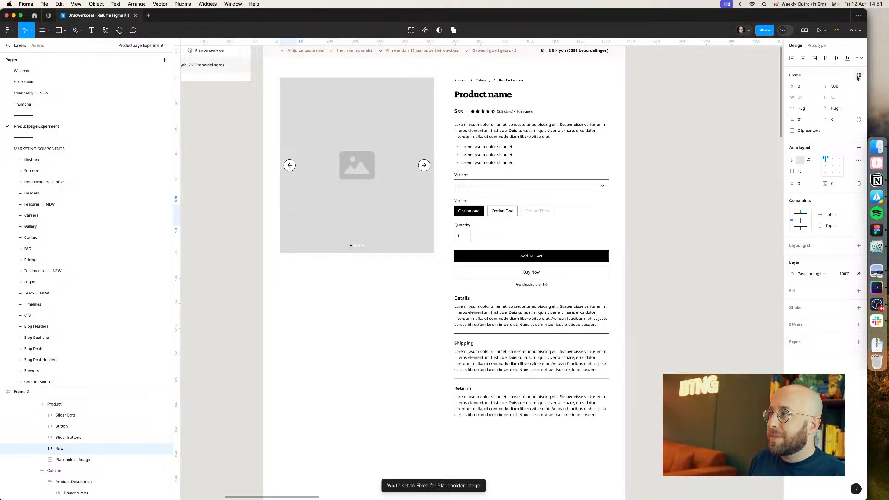
pyautogui.press('super+z')
pyautogui.hotkey('shift', 'Down')
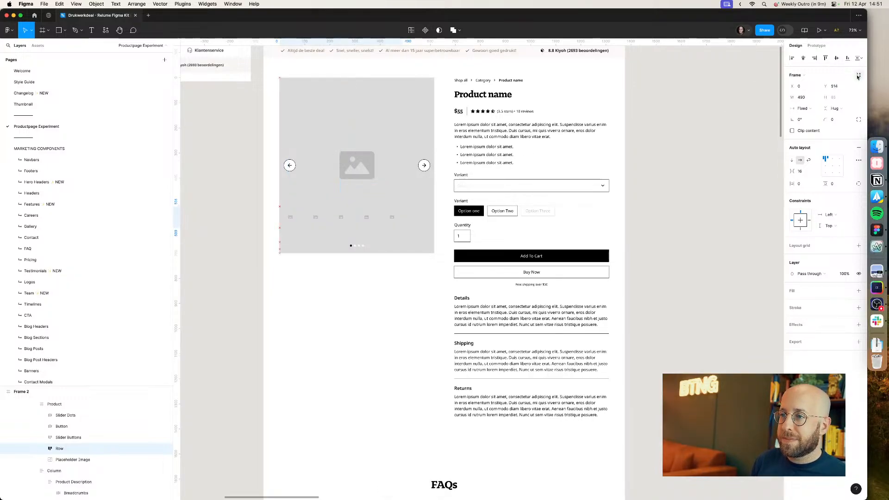
pyautogui.hotkey('shift', 'Down')
pyautogui.hotkey('shift', 'Down')
pyautogui.hotkey('shift', 'Down')
pyautogui.hotkey('shift', 'Down')
pyautogui.hotkey('shift', 'Down')
pyautogui.hotkey('shift', 'Down')
pyautogui.hotkey('shift', 'Down')
pyautogui.hotkey('shift', 'Down')
pyautogui.hotkey('shift', 'Down')
pyautogui.hotkey('shift', 'Down')
pyautogui.hotkey('shift', 'Down')
pyautogui.hotkey('shift', 'Down')
pyautogui.hotkey('shift', 'Down')
pyautogui.hotkey('shift', 'Down')
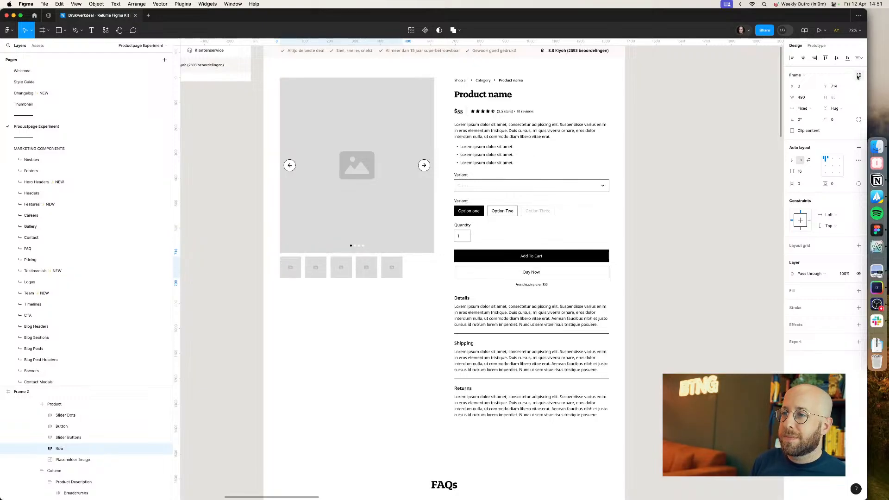
# Step: Nudge the thumbnail row slightly further down under the main image
pyautogui.click(362, 274)
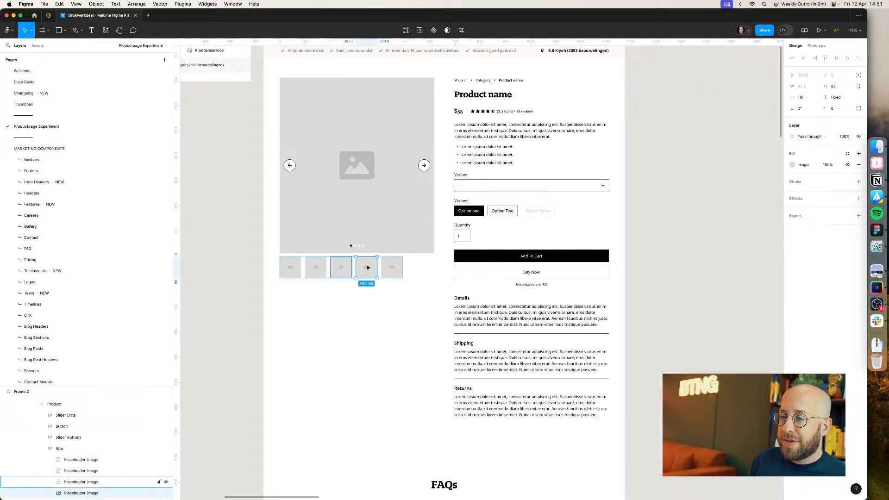
pyautogui.press('Escape')
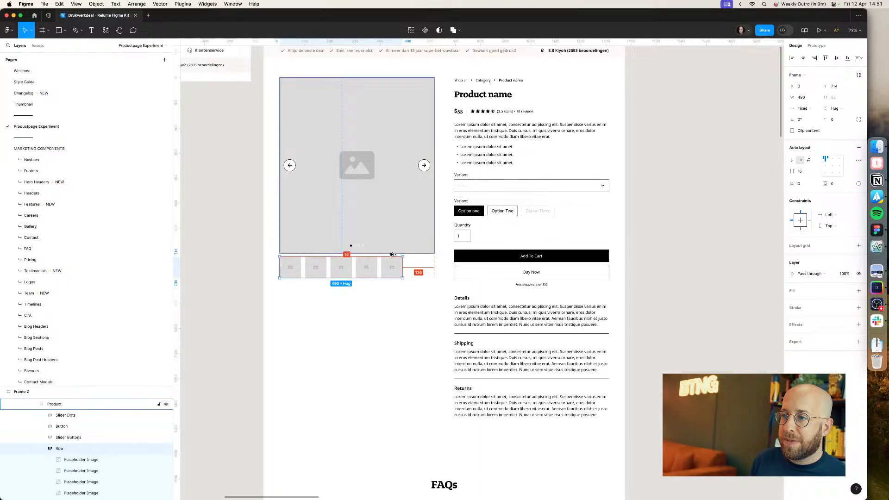
pyautogui.press('Down')
pyautogui.press('Down')
pyautogui.click(387, 276)
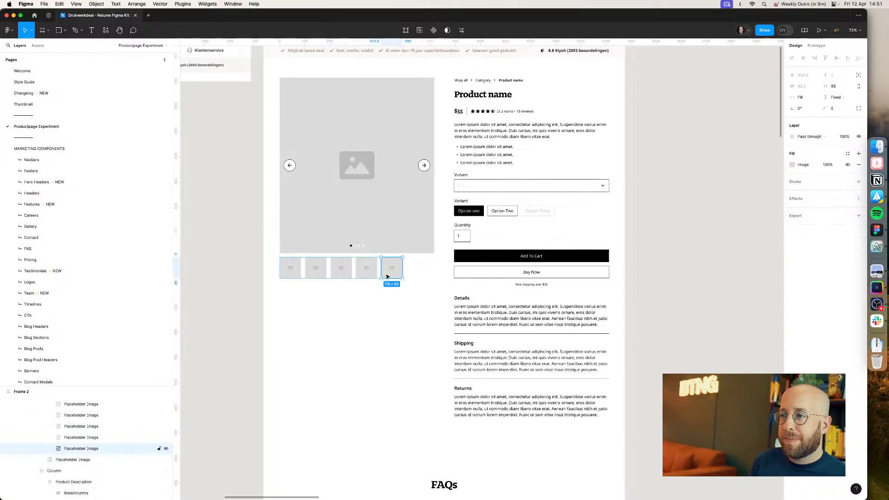
pyautogui.press('super+d')
pyautogui.press('super+z')
# Step: Stretch the thumbnail row so it spans the full width of the main product image
pyautogui.click(409, 268)
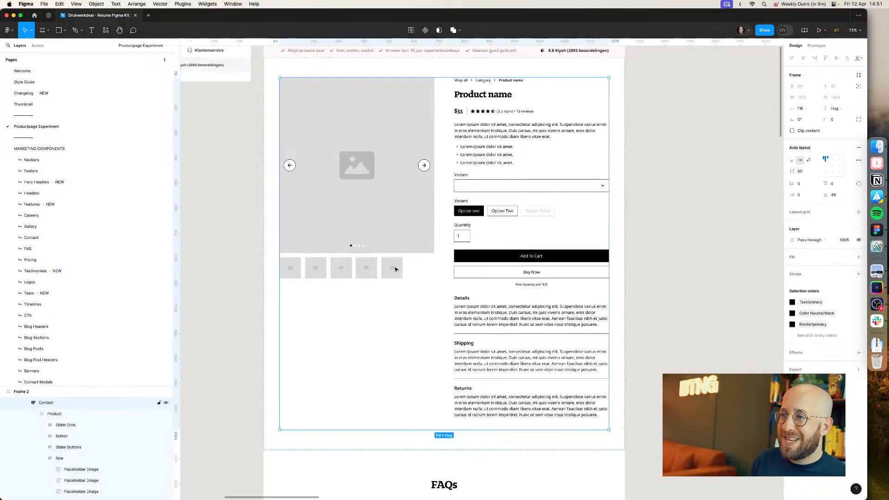
pyautogui.keyDown('super'); pyautogui.click(396, 269); pyautogui.keyUp('super')
pyautogui.press('Escape')
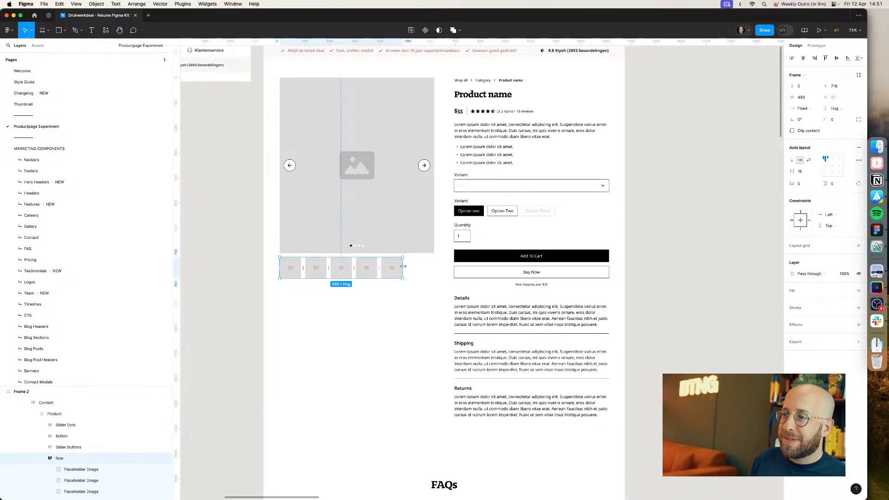
pyautogui.moveTo(403, 266); pyautogui.dragTo(434, 264)
# Step: Compare the live site's product gallery thumbnails with the thumbnail row in the Figma layout
pyautogui.press('super+Tab')
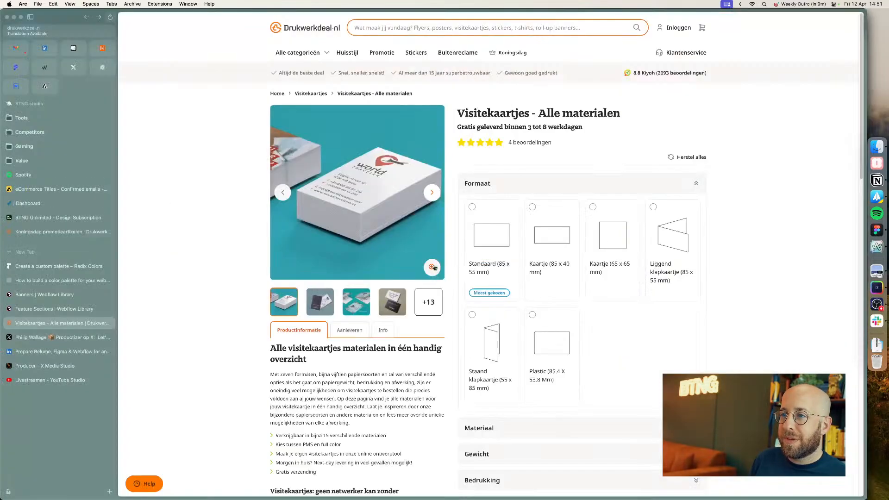
pyautogui.press('super+Tab')
pyautogui.press('super+Tab')
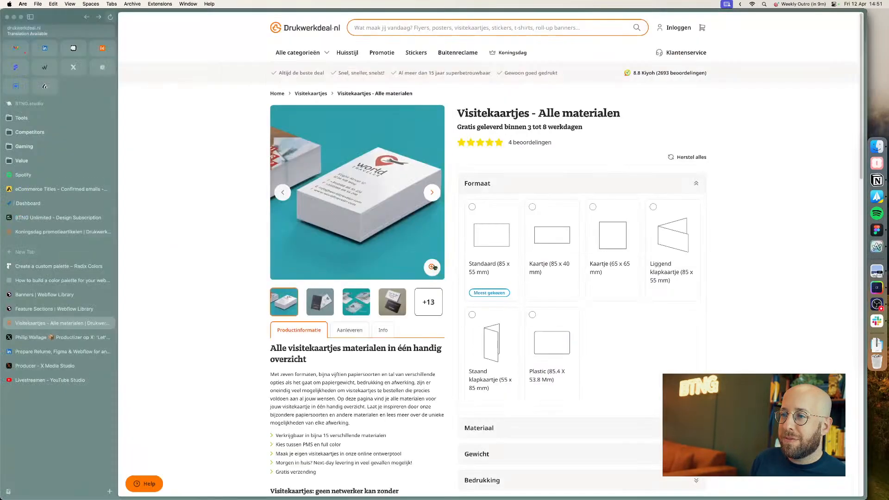
pyautogui.press('super+Tab')
pyautogui.click(426, 268)
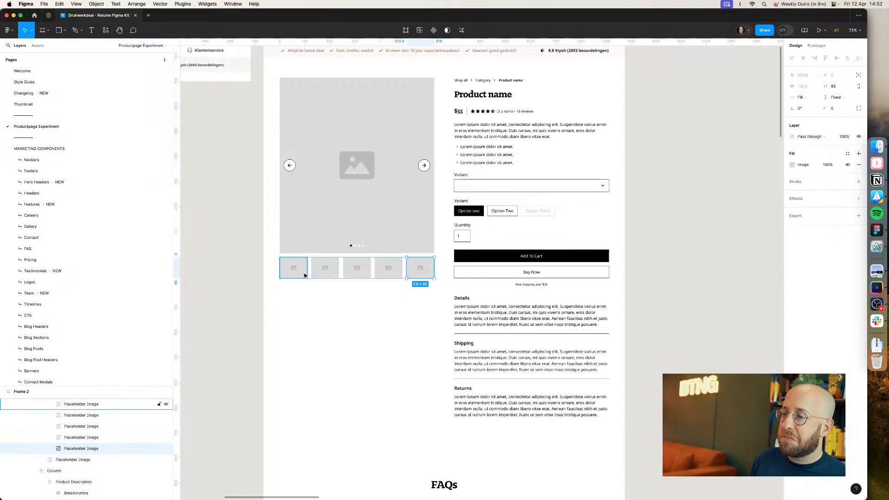
pyautogui.click(303, 273)
pyautogui.click(245, 272)
# Step: Save the business card photo from the live product page to the Desktop as Visitekaartjes_premium.avif
pyautogui.press('super+Tab')
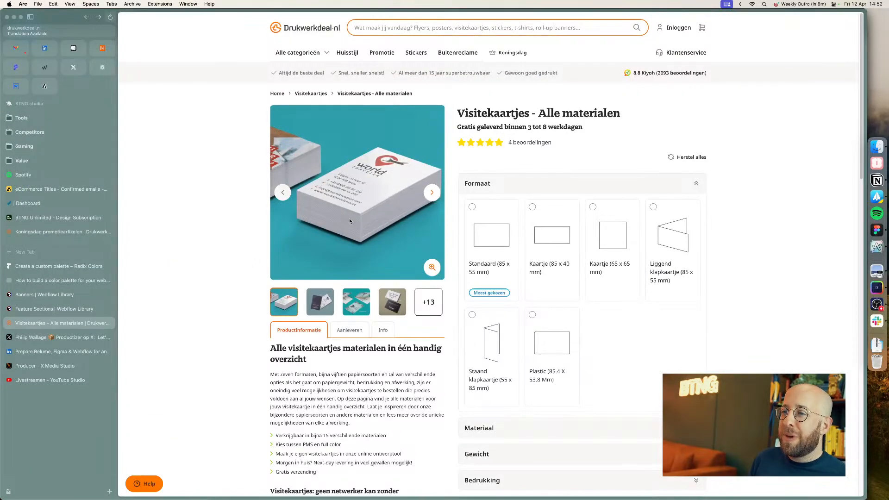
pyautogui.rightClick(356, 193)
pyautogui.click(375, 207)
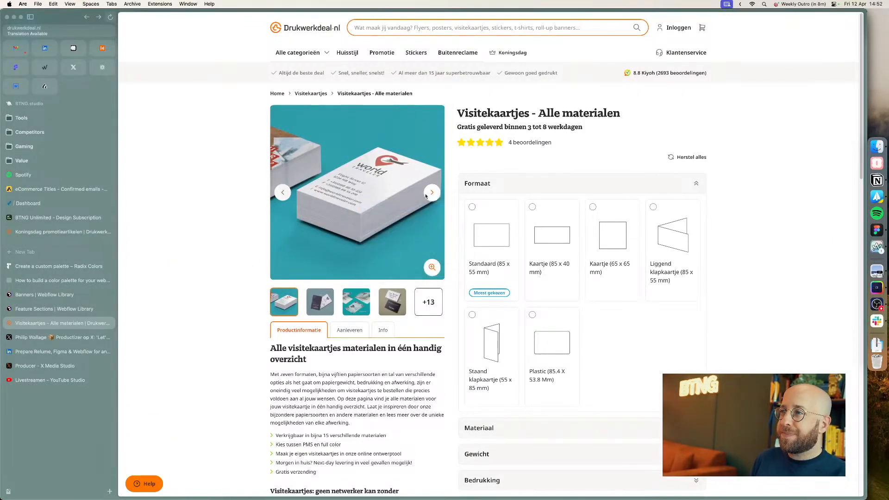
pyautogui.click(457, 262)
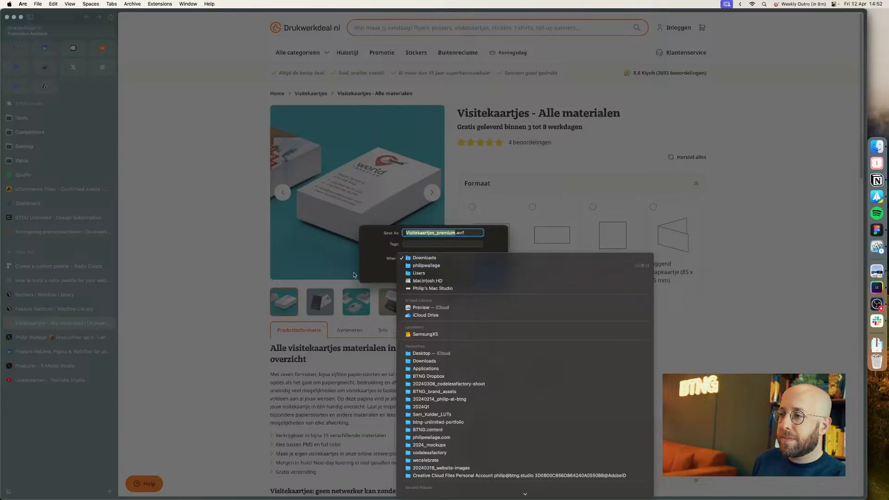
pyautogui.click(433, 353)
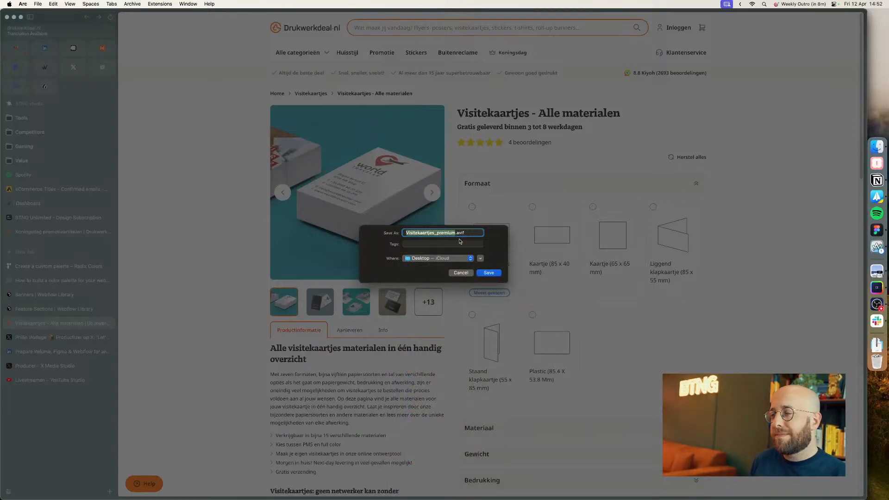
pyautogui.press('Return')
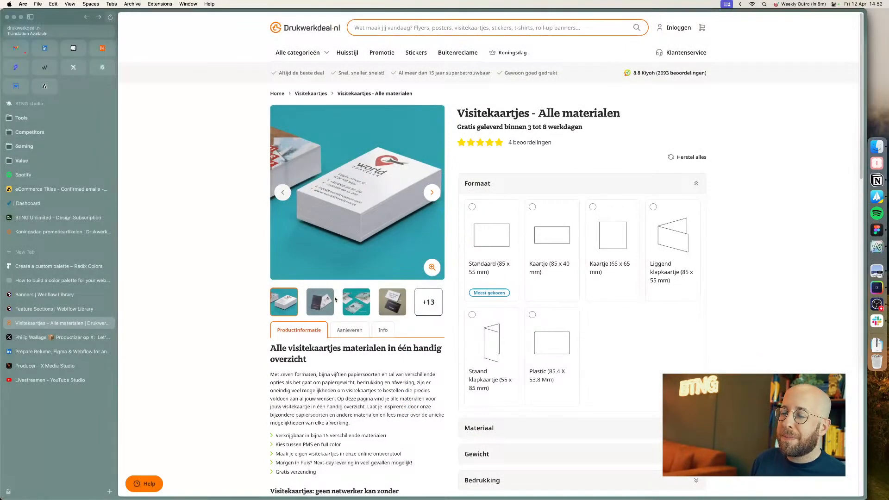
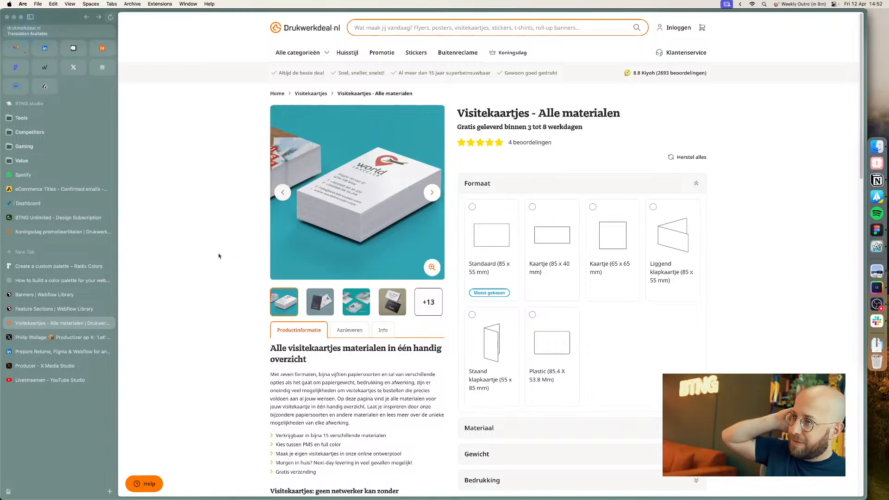
# Step: Open pexels.com in a new browser tab to look for stock photos
pyautogui.press('super+t')
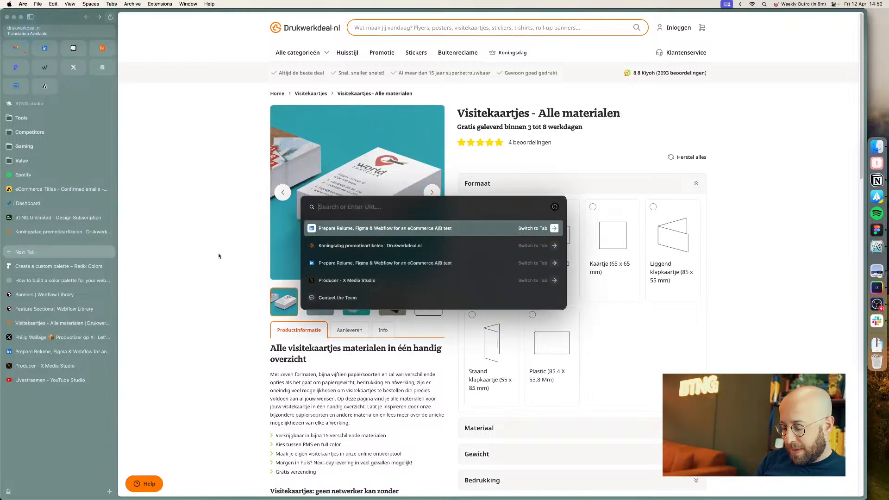
pyautogui.press('Escape')
pyautogui.press('super+t')
pyautogui.write('pexel')
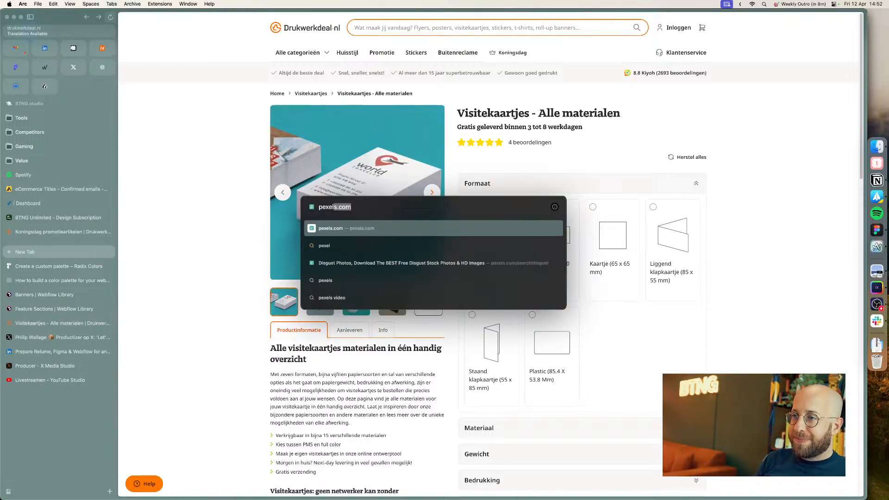
pyautogui.write('s. com')
pyautogui.press('Return')
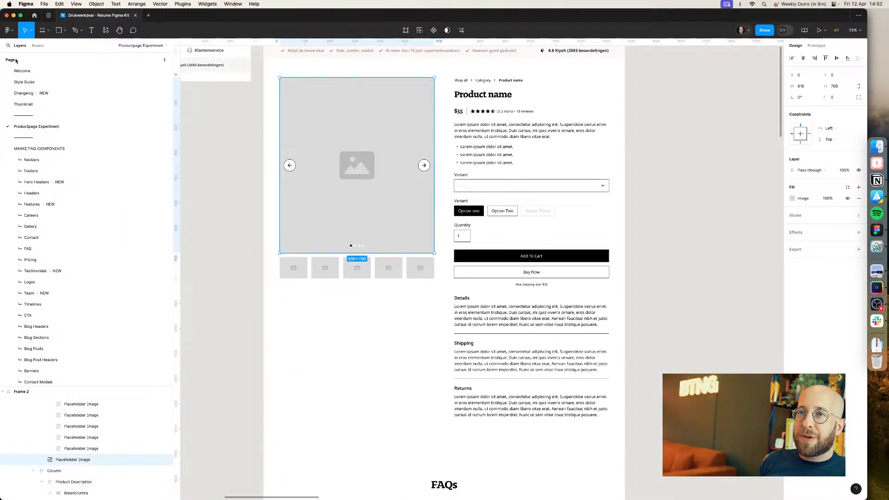
# Step: Launch the Unsplash plugin from saved plugins and search it for business card photos
pyautogui.click(10, 31)
pyautogui.moveTo(51, 125)
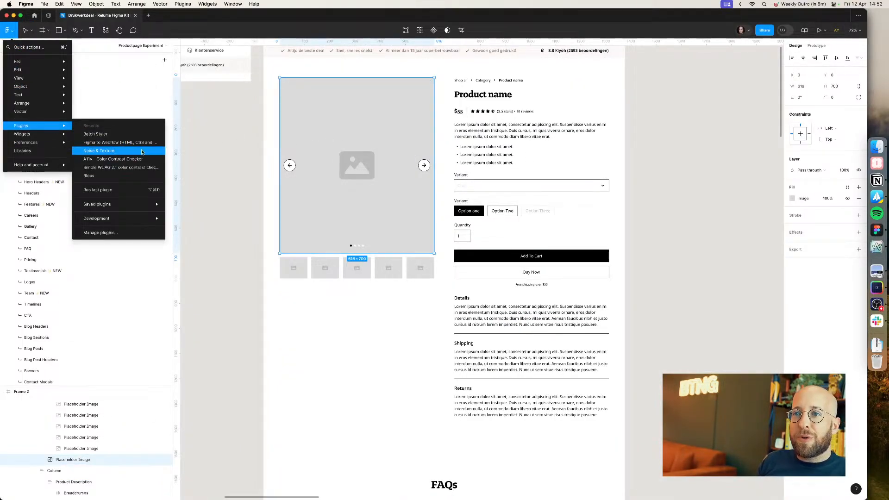
pyautogui.moveTo(145, 210)
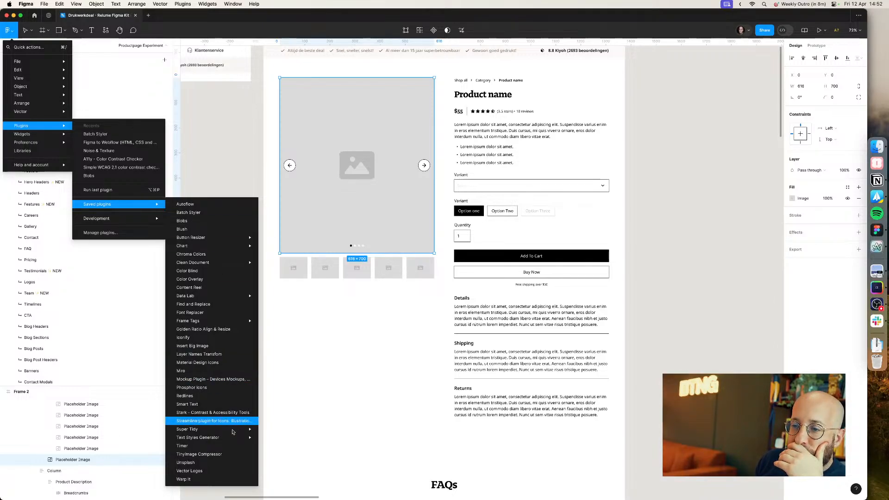
pyautogui.click(222, 464)
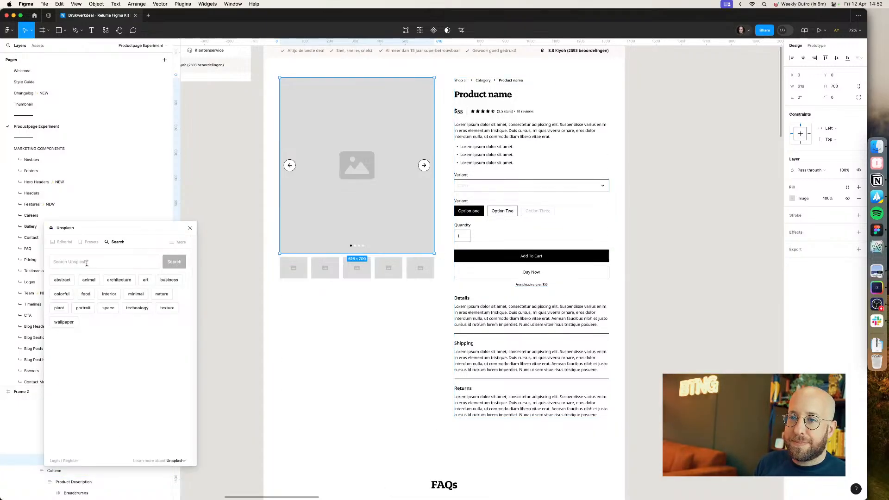
pyautogui.click(87, 261)
pyautogui.write('business card')
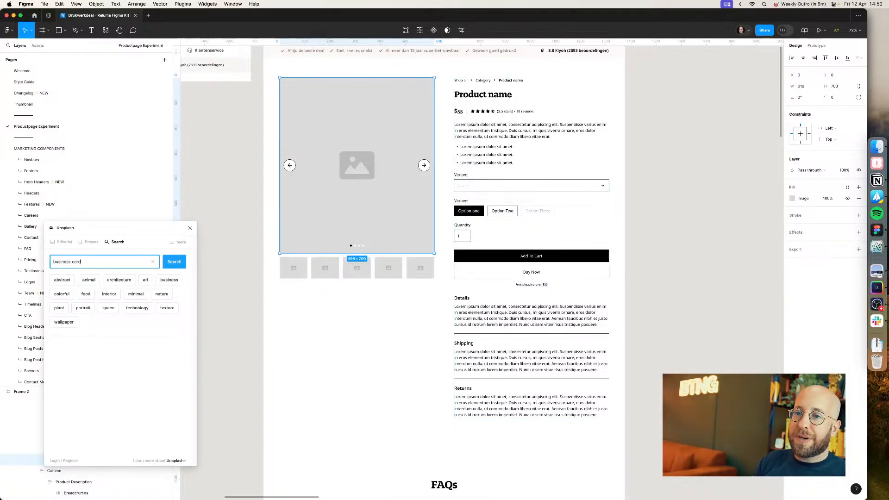
pyautogui.press('Return')
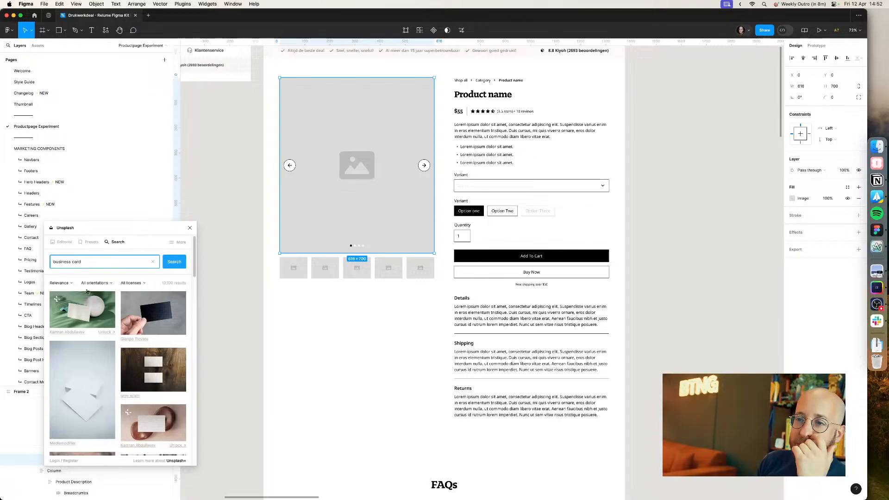
# Step: Fill the main product image and the first thumbnail with Unsplash business card photos
pyautogui.click(153, 313)
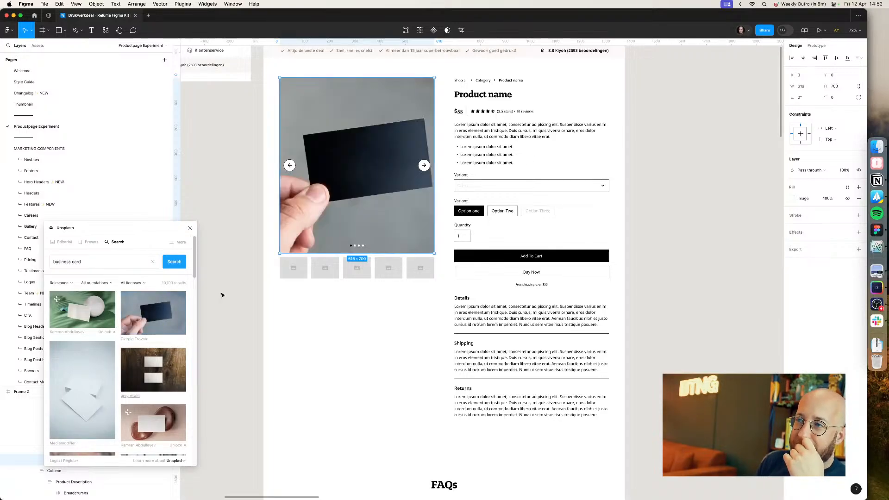
pyautogui.click(301, 267)
pyautogui.keyDown('shift'); pyautogui.click(325, 268); pyautogui.keyUp('shift')
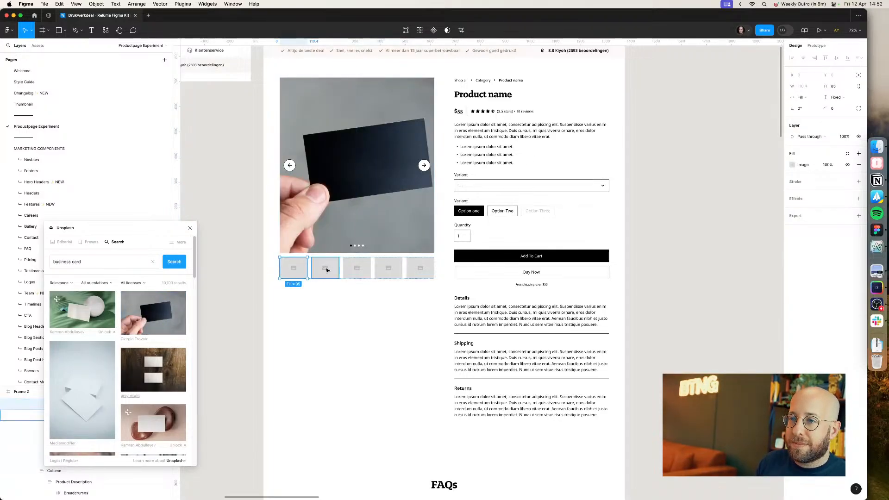
pyautogui.click(296, 290)
pyautogui.keyDown('super'); pyautogui.click(294, 269); pyautogui.keyUp('super')
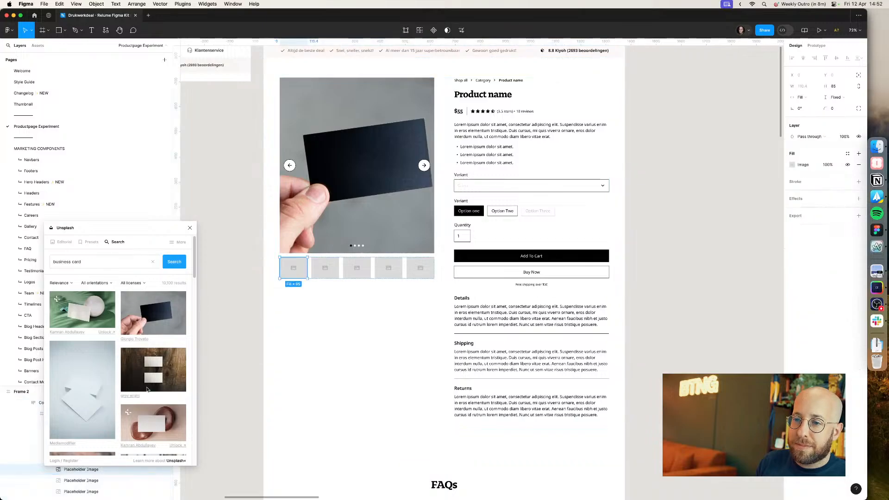
pyautogui.scroll(-3, 144, 391)
pyautogui.scroll(-5, 140, 391)
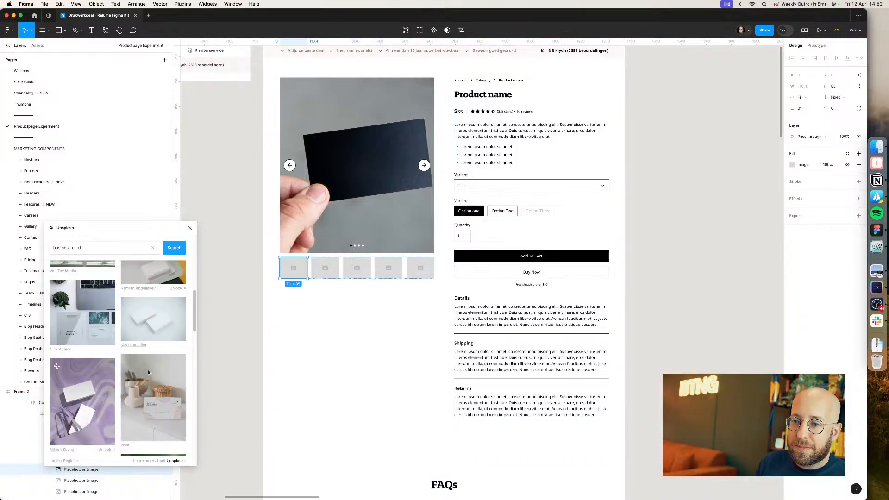
pyautogui.click(152, 364)
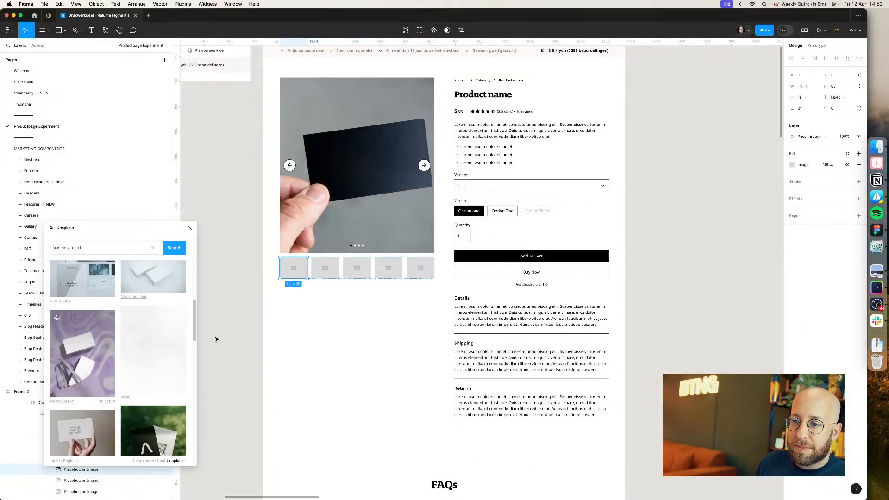
# Step: Fill the remaining four gallery thumbnails with different Unsplash business card photos
pyautogui.click(325, 268)
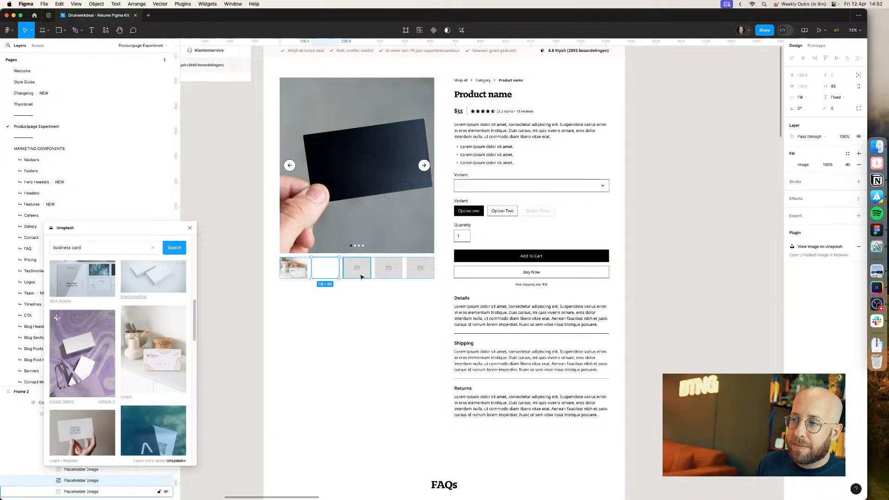
pyautogui.click(153, 431)
pyautogui.click(357, 267)
pyautogui.click(394, 268)
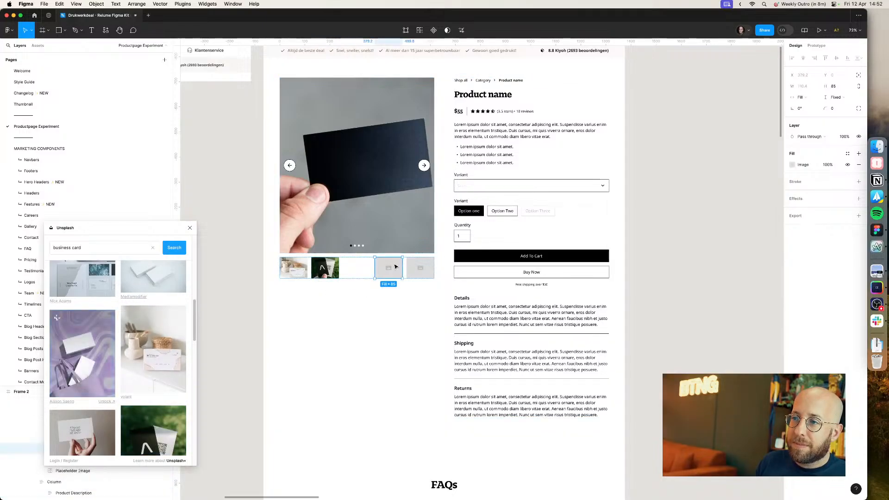
pyautogui.scroll(-3, 90, 331)
pyautogui.click(88, 334)
pyautogui.click(421, 267)
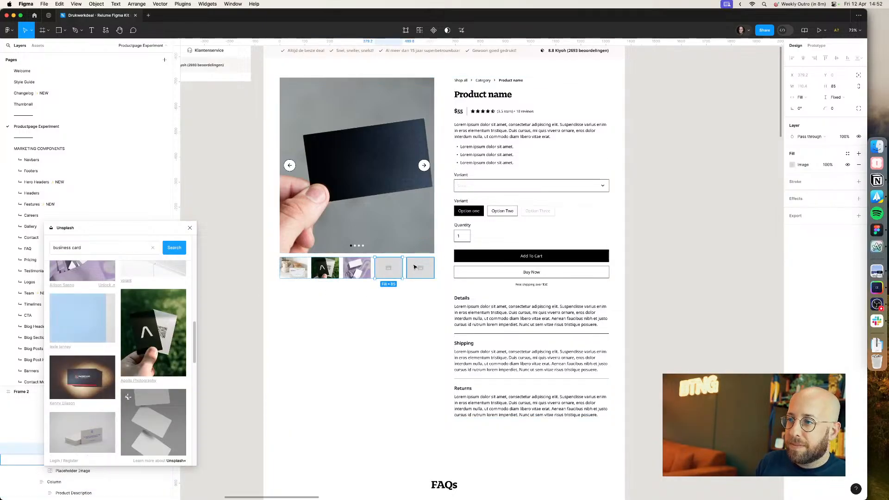
pyautogui.scroll(-5, 119, 366)
pyautogui.scroll(-4, 119, 366)
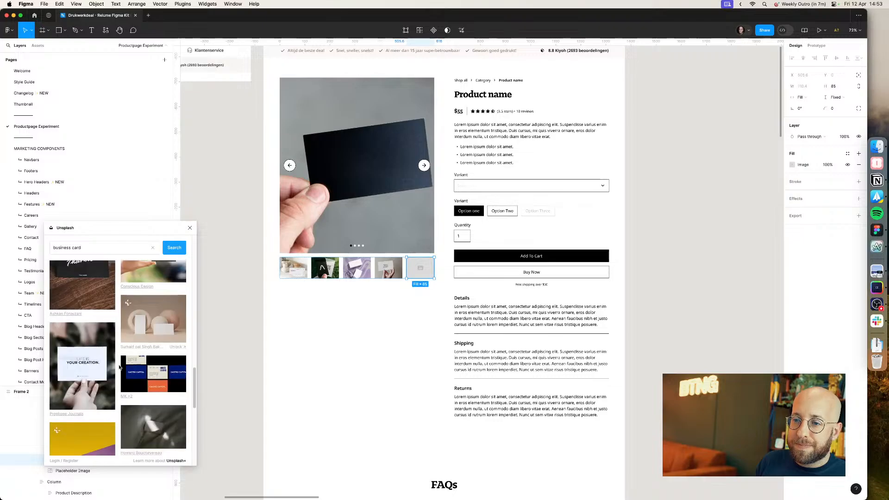
pyautogui.click(105, 376)
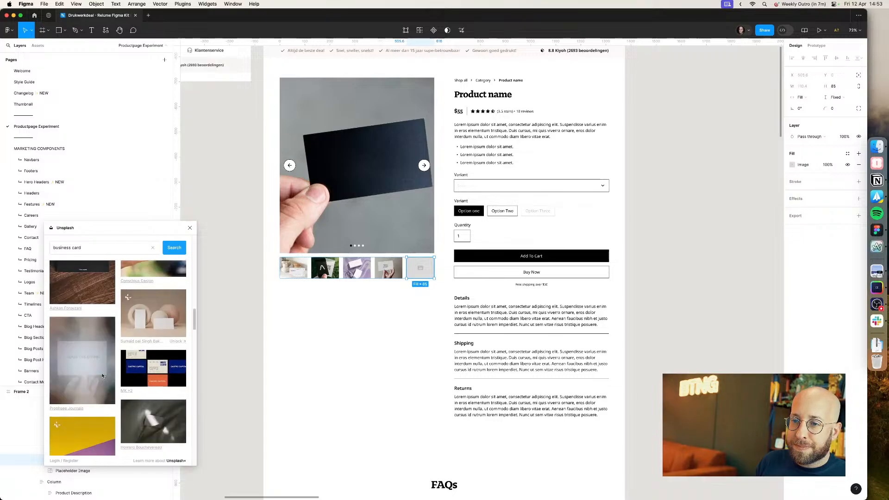
pyautogui.click(246, 355)
pyautogui.scroll(2, 246, 334)
pyautogui.scroll(1, 244, 316)
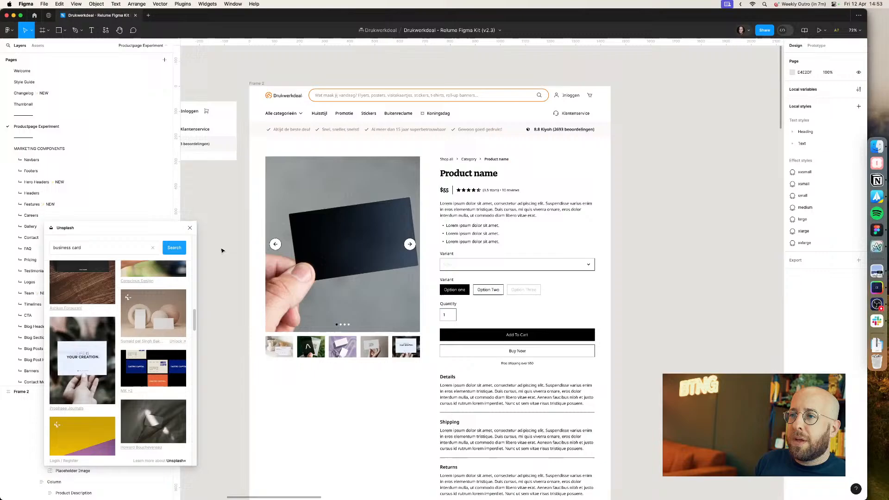
pyautogui.hscroll(-5, 222, 250)
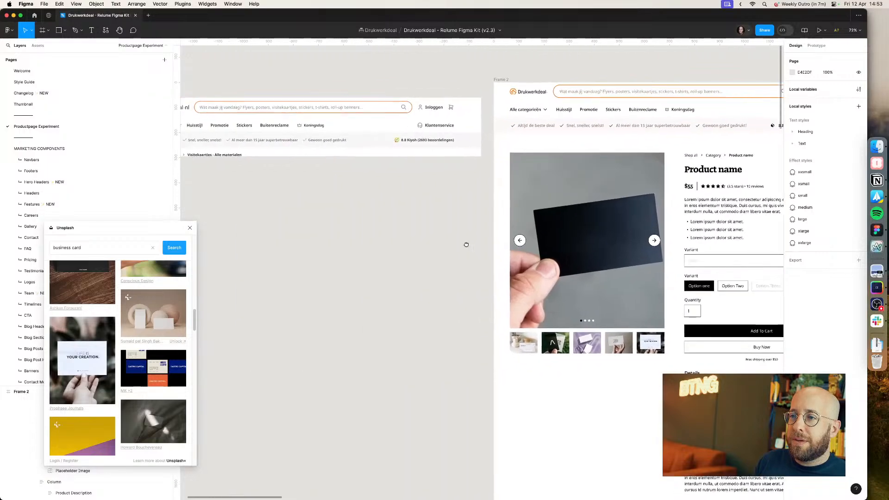
pyautogui.click(190, 228)
pyautogui.hscroll(3, 212, 234)
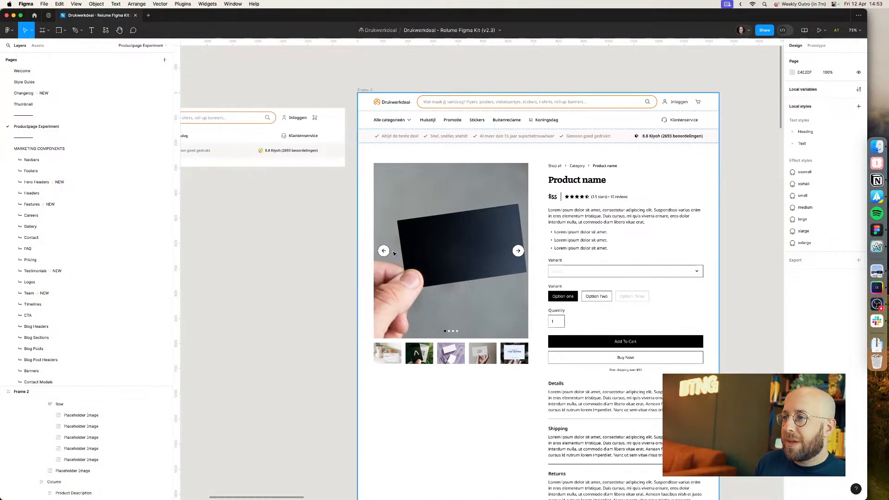
pyautogui.click(385, 253)
pyautogui.doubleClick(385, 253)
pyautogui.doubleClick(385, 253)
# Step: Check the LinkedIn live event page and close the open messaging chat window
pyautogui.press('super+Tab')
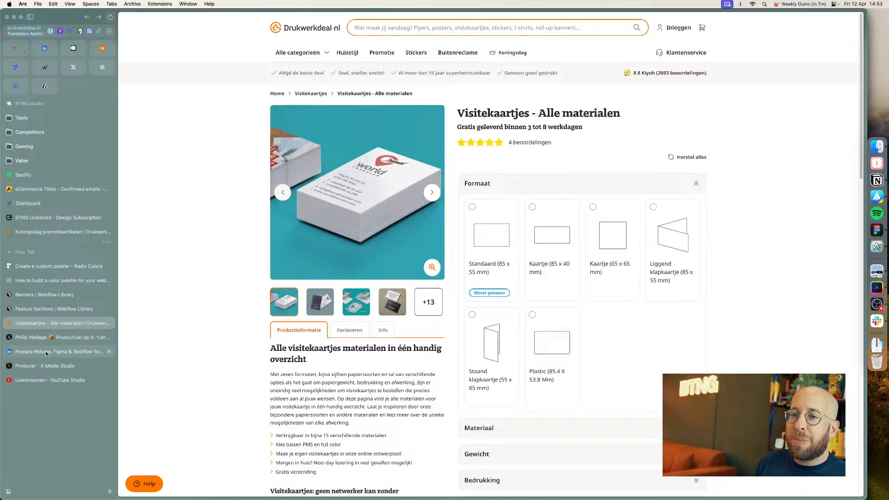
pyautogui.click(47, 352)
pyautogui.scroll(5, 610, 407)
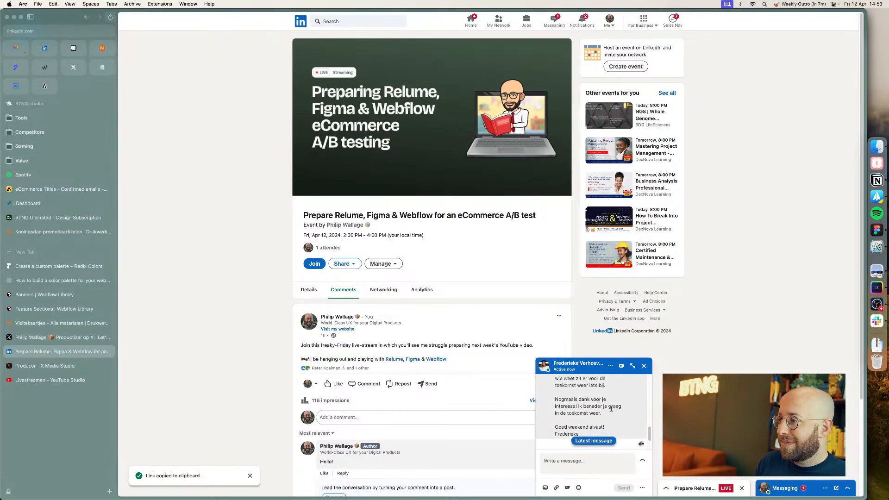
pyautogui.scroll(-5, 610, 407)
pyautogui.click(644, 366)
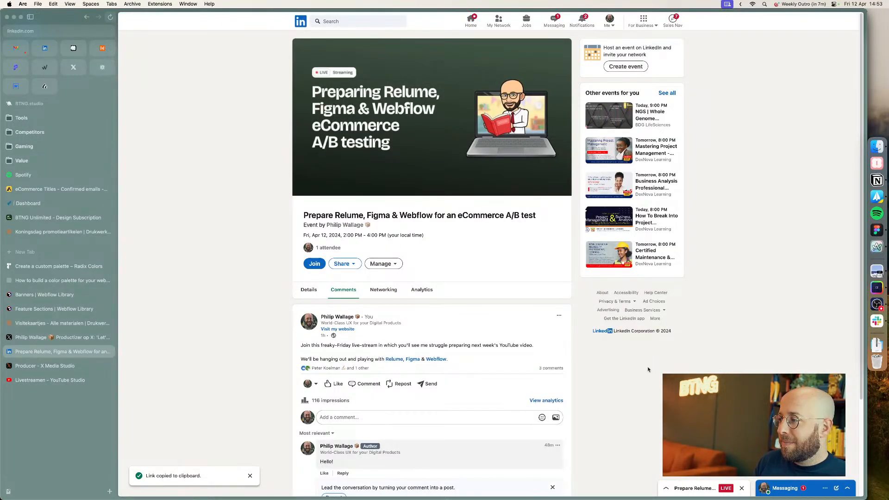
pyautogui.press('super+Tab')
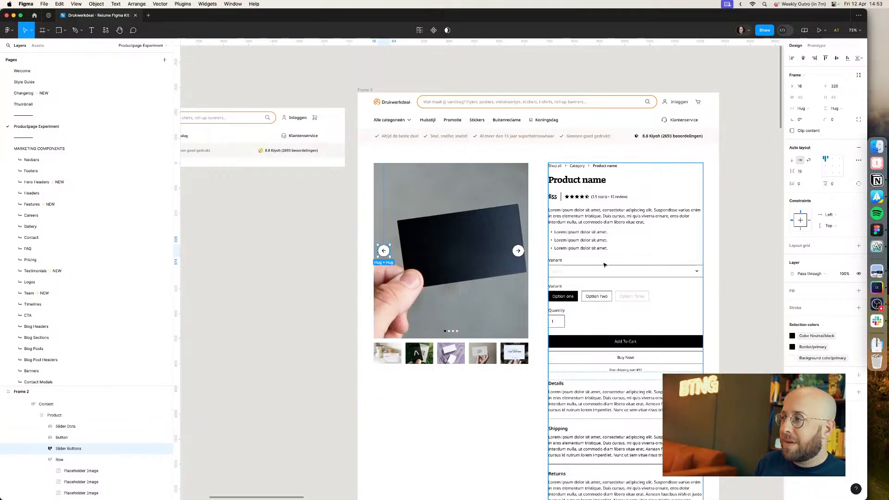
# Step: Set the left slider arrow button's stroke colour to the Border/secondary library colour
pyautogui.click(452, 272)
pyautogui.scroll(5, 447, 272)
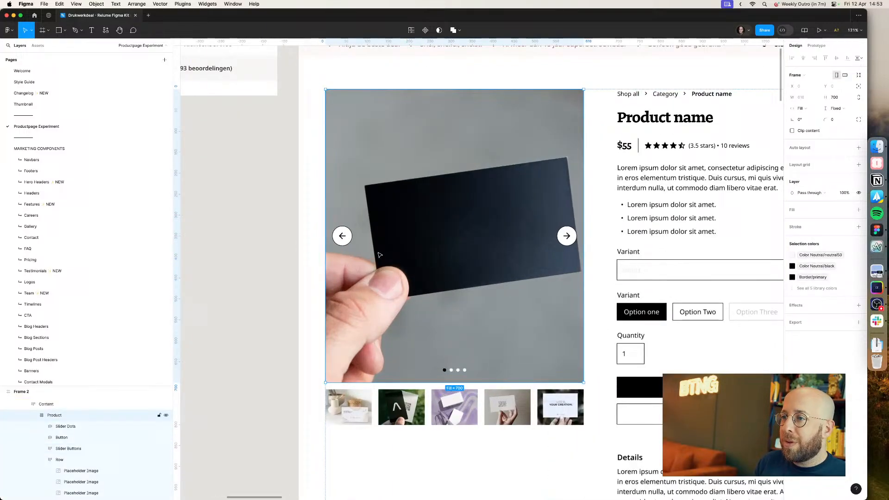
pyautogui.doubleClick(342, 236)
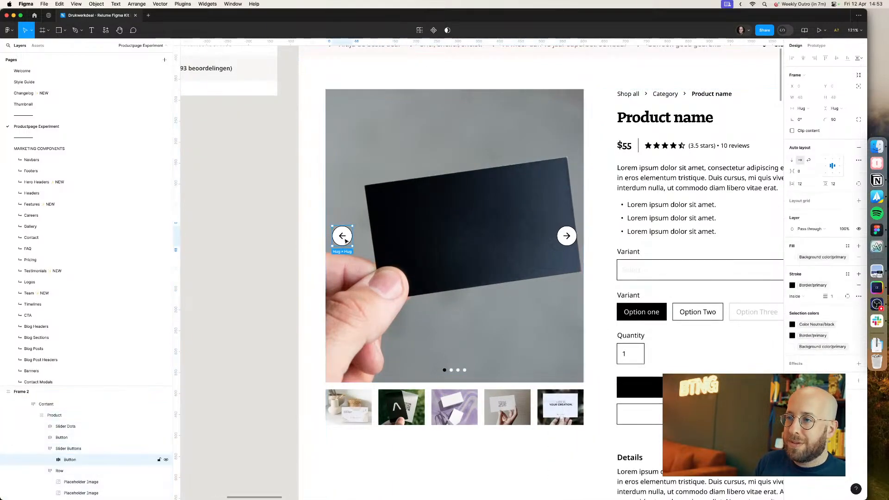
pyautogui.click(803, 288)
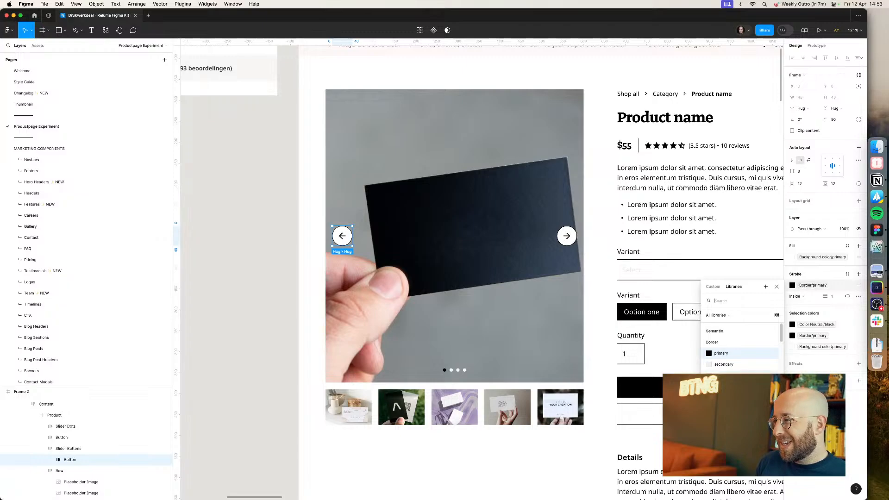
pyautogui.click(736, 366)
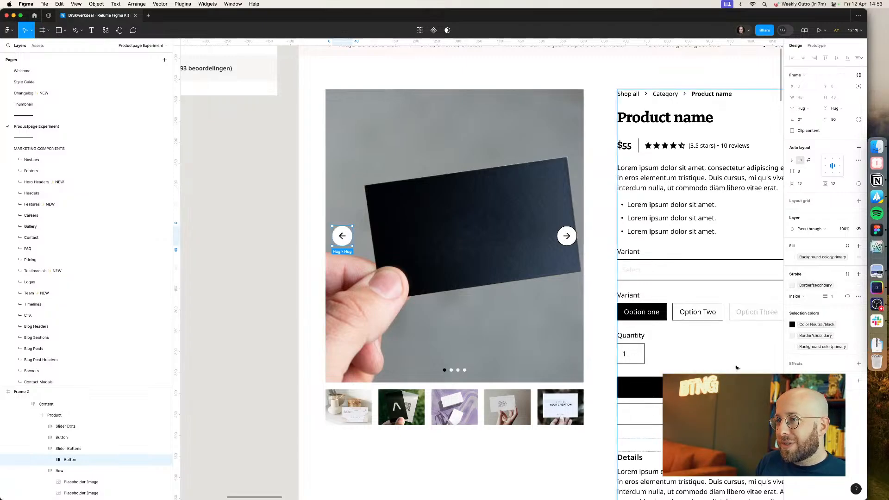
pyautogui.scroll(5, 413, 226)
pyautogui.scroll(-5, 414, 228)
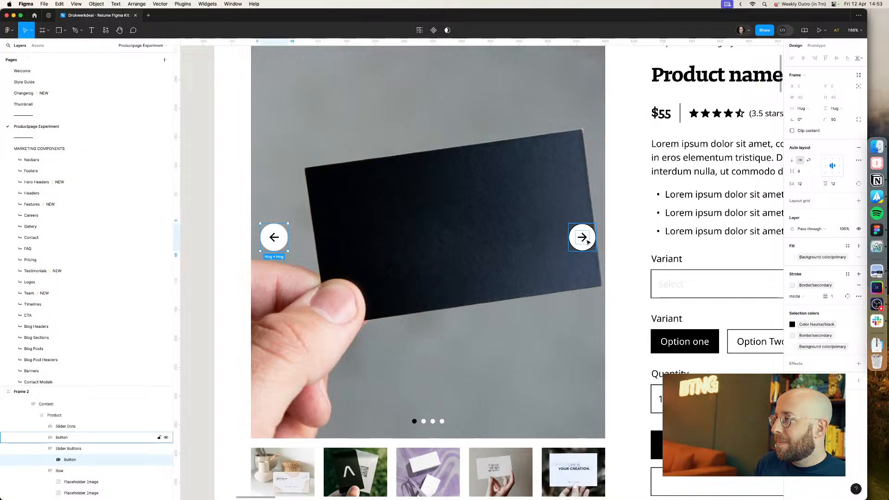
pyautogui.press('super+z')
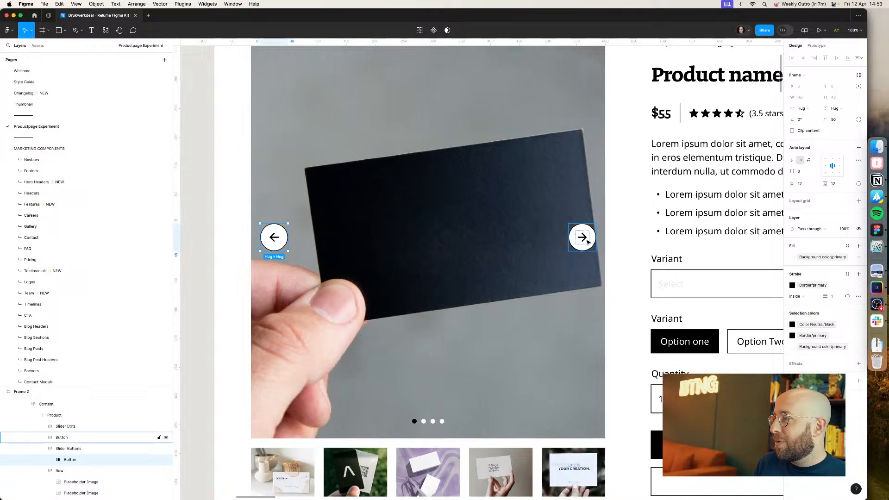
pyautogui.click(823, 288)
pyautogui.press('Escape')
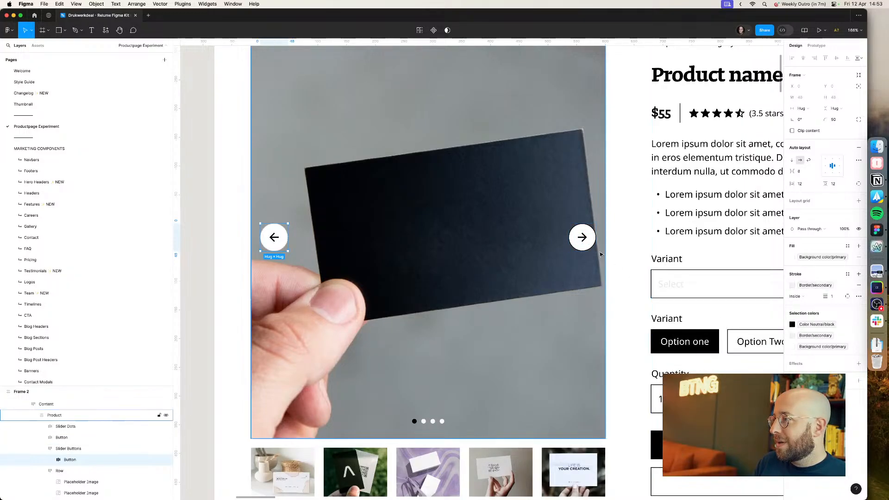
# Step: Set the right slider arrow button's stroke colour to Border/secondary as well
pyautogui.click(582, 237)
pyautogui.click(813, 331)
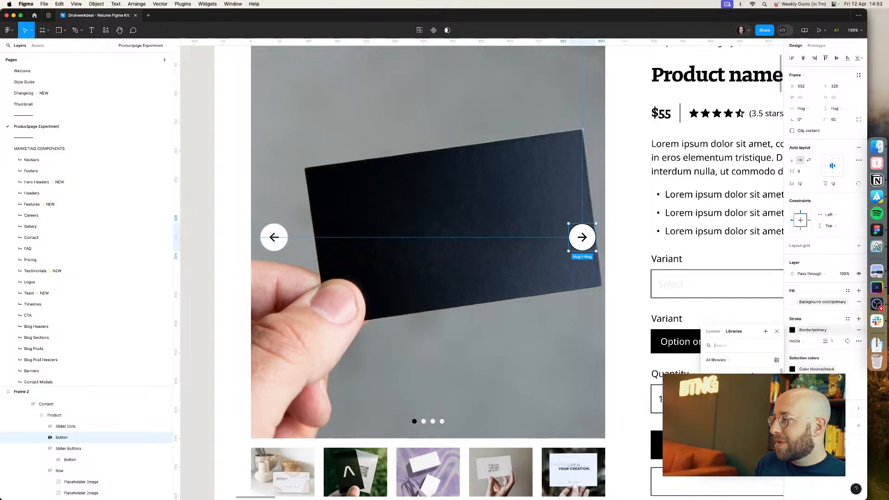
pyautogui.click(737, 411)
pyautogui.click(613, 331)
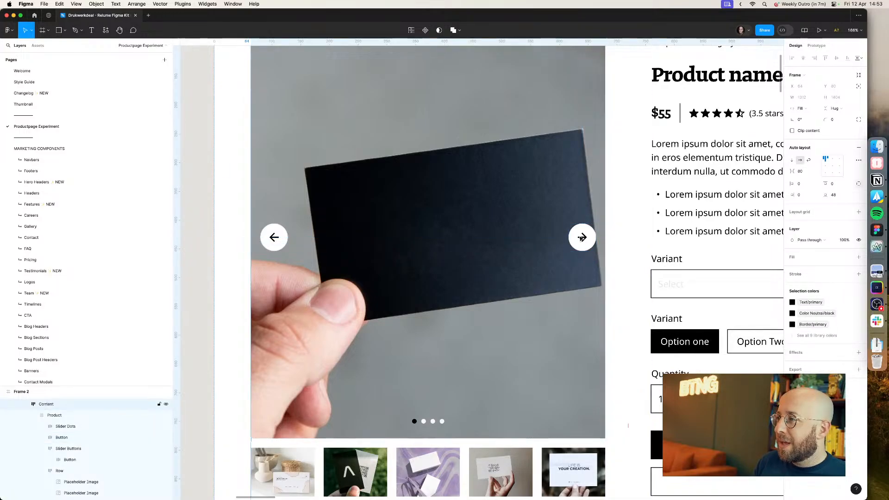
# Step: Set the right slider arrow icon's colour to the Button/icon/primary library colour
pyautogui.keyDown('super'); pyautogui.click(582, 237); pyautogui.keyUp('super')
pyautogui.click(826, 266)
pyautogui.write('icon')
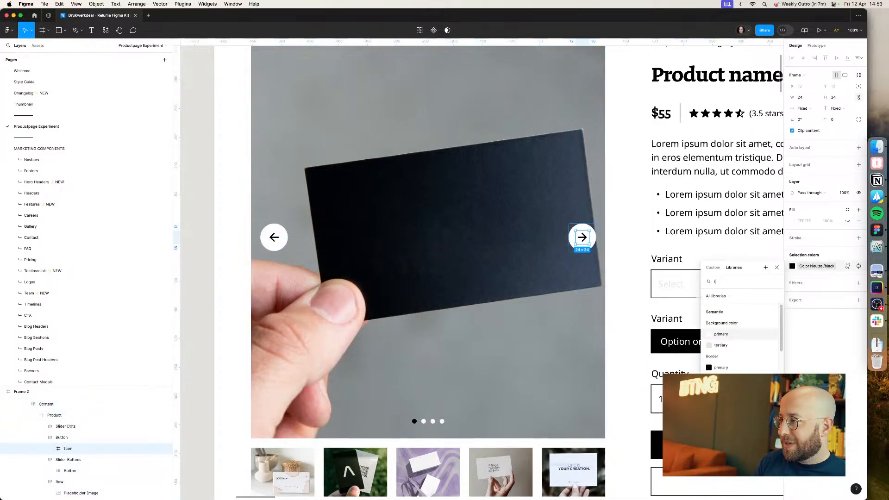
pyautogui.press('Return')
# Step: Set the left slider arrow icon's colour to Button/icon/primary as well
pyautogui.keyDown('super'); pyautogui.click(274, 237); pyautogui.keyUp('super')
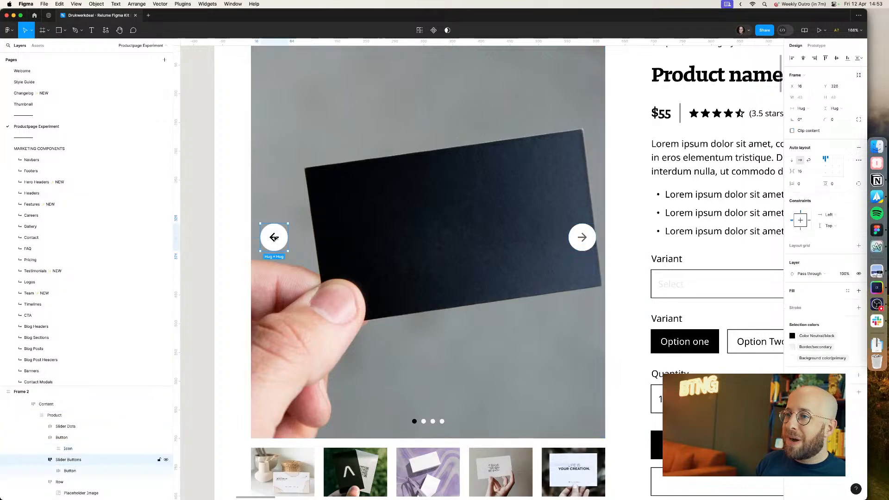
pyautogui.click(804, 267)
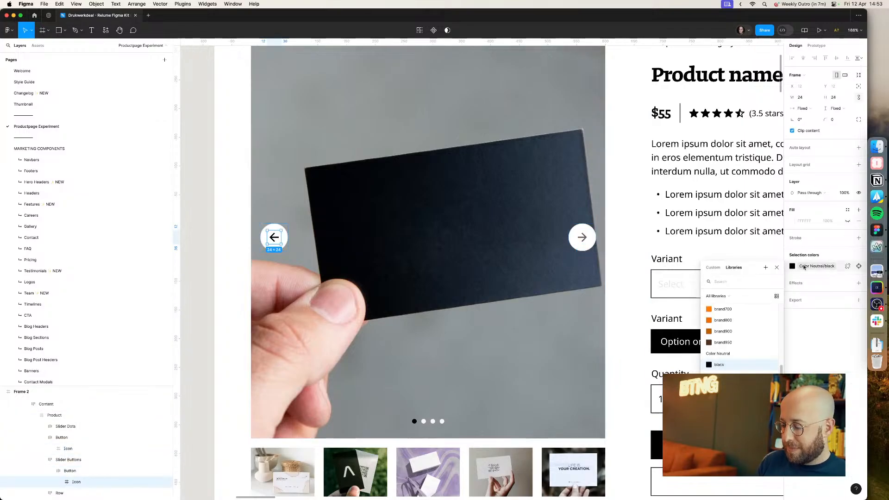
pyautogui.write('icon')
pyautogui.press('Return')
# Step: Inspect the left slider button's nested icon and vector layers in the layer tree
pyautogui.doubleClick(274, 239)
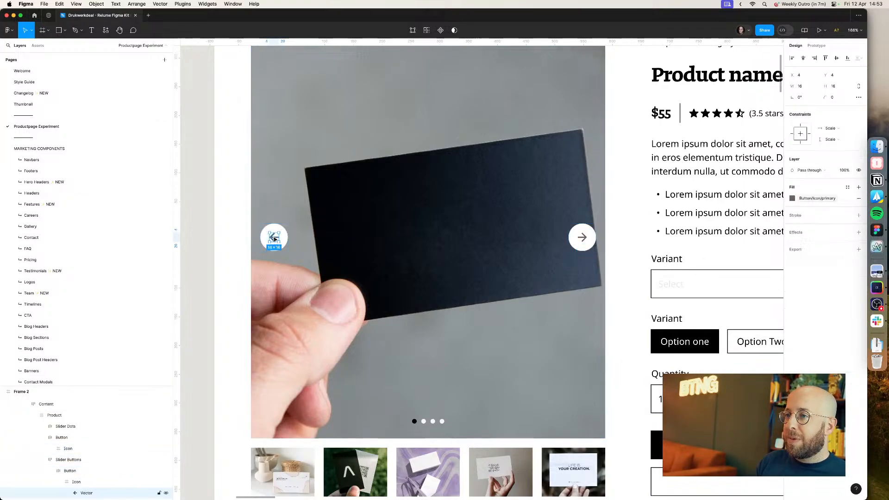
pyautogui.click(354, 243)
pyautogui.doubleClick(272, 239)
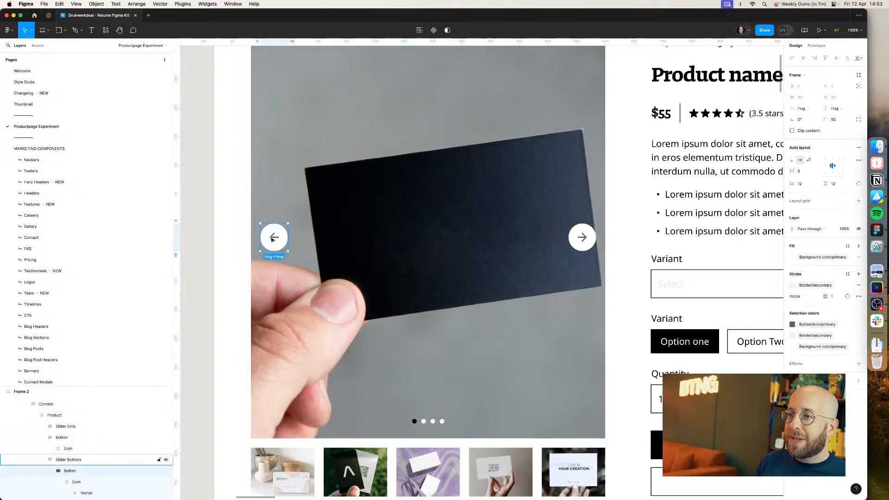
pyautogui.doubleClick(273, 238)
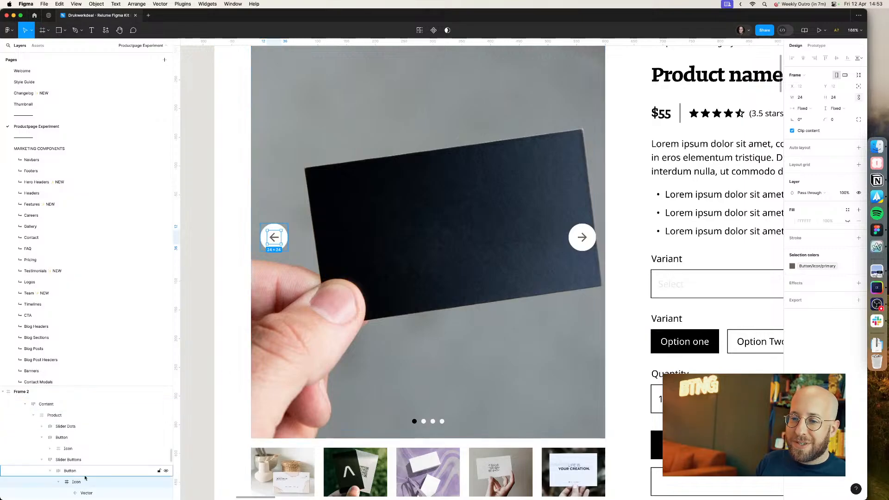
pyautogui.scroll(-2, 70, 463)
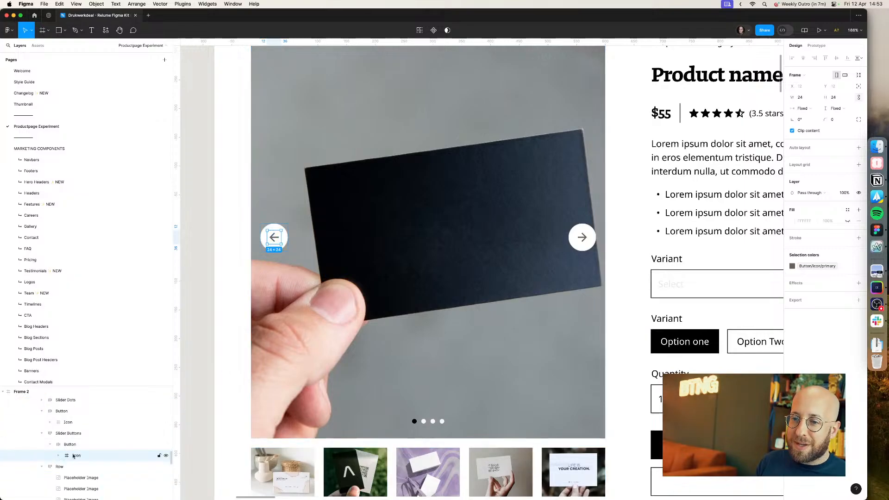
pyautogui.scroll(-5, 345, 334)
pyautogui.scroll(3, 541, 267)
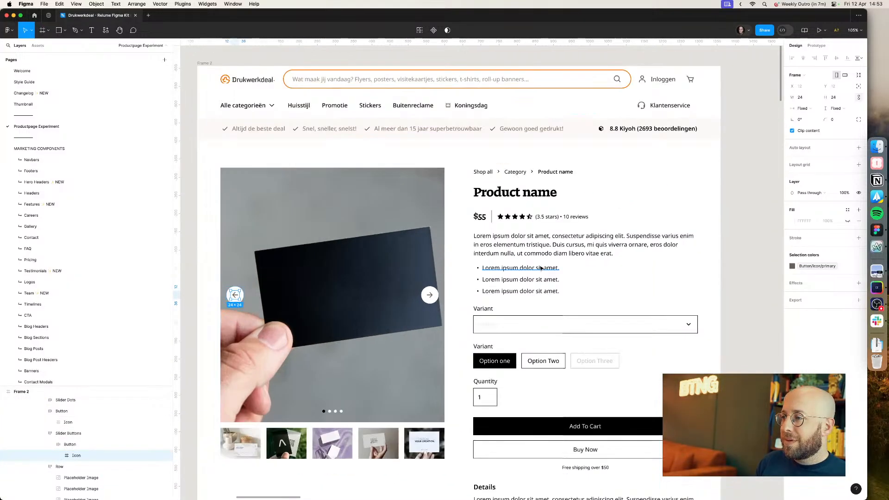
pyautogui.click(738, 339)
pyautogui.press('super+Tab')
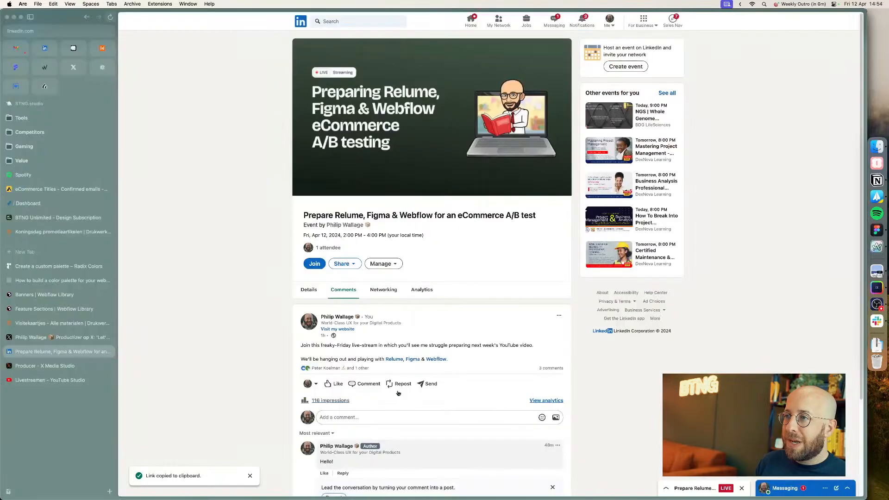
pyautogui.press('super+Tab')
pyautogui.scroll(5, 458, 283)
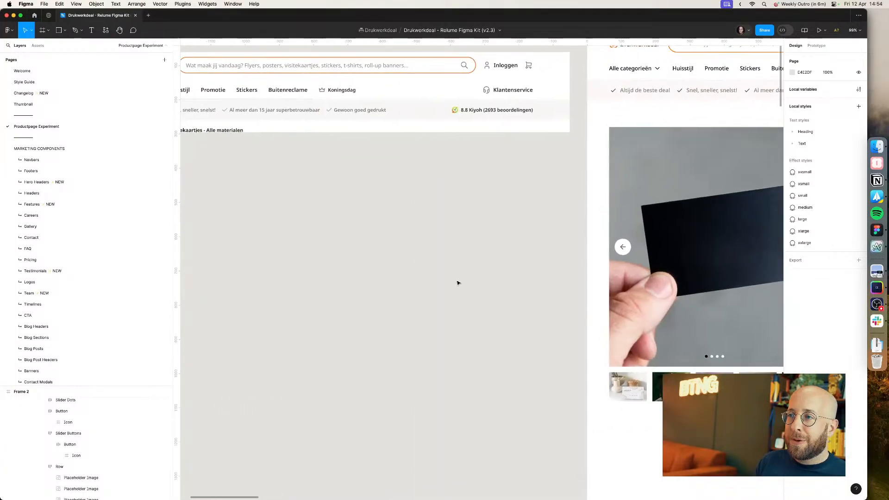
# Step: Delete the leftover reference screenshot beside the product page
pyautogui.click(373, 115)
pyautogui.press('Delete')
pyautogui.moveTo(410, 205); pyautogui.dragTo(273, 213)
# Step: Compare the slider arrows with the live Drukwerkdeal business card product page
pyautogui.press('super+Tab')
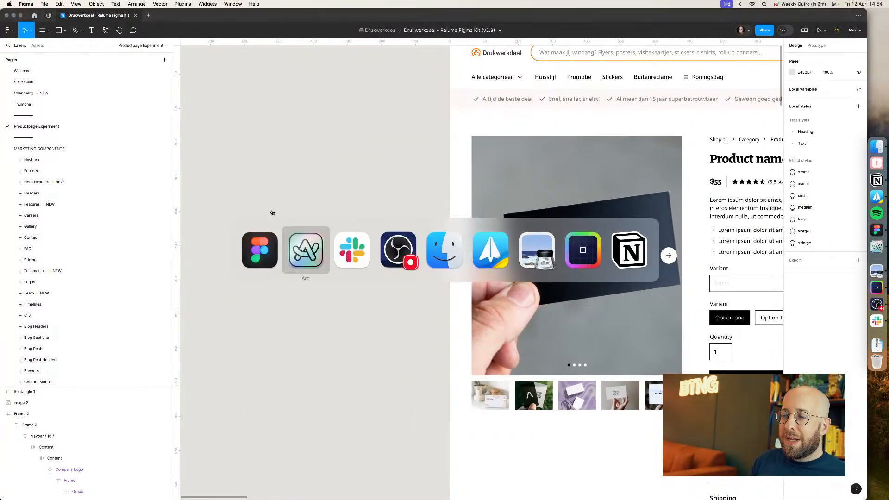
pyautogui.click(31, 323)
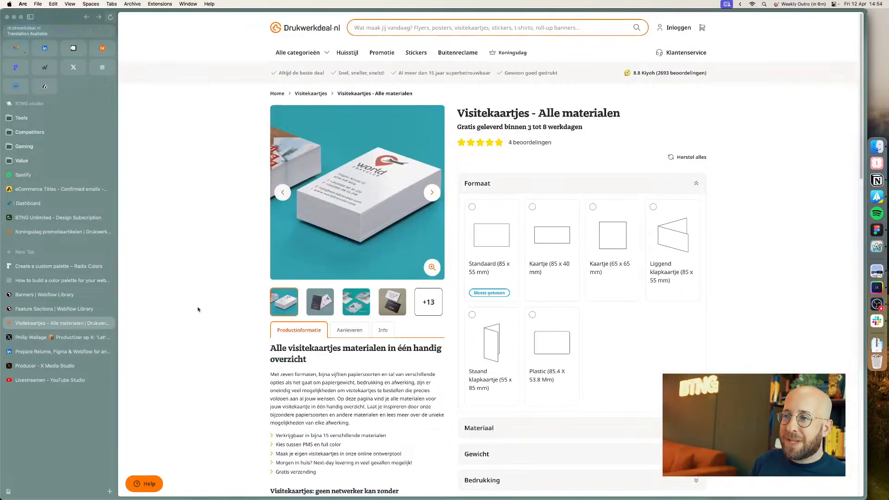
pyautogui.press('super+Tab')
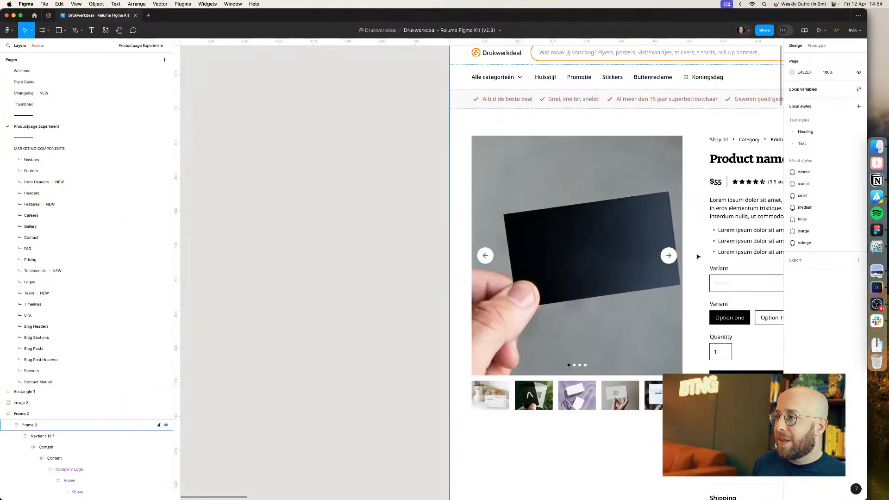
# Step: Set the right slider arrow icon's colour to the brand700 brand colour
pyautogui.click(670, 256)
pyautogui.click(669, 256)
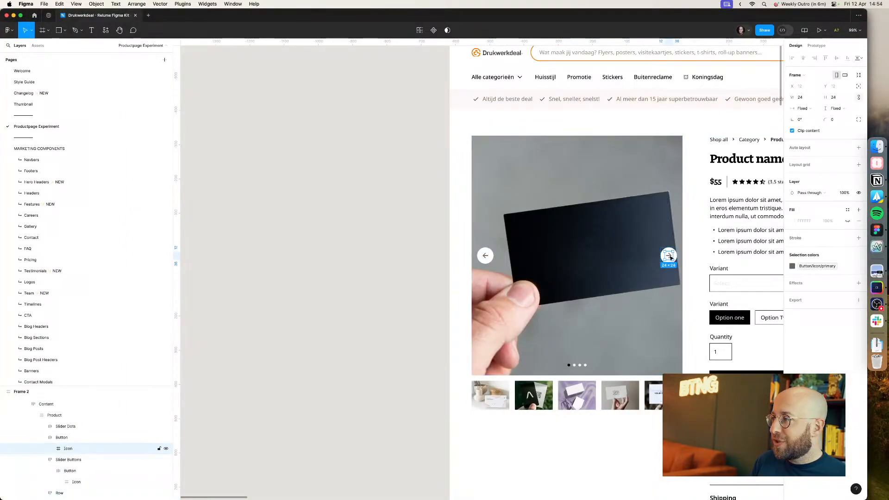
pyautogui.click(816, 266)
pyautogui.write('bra')
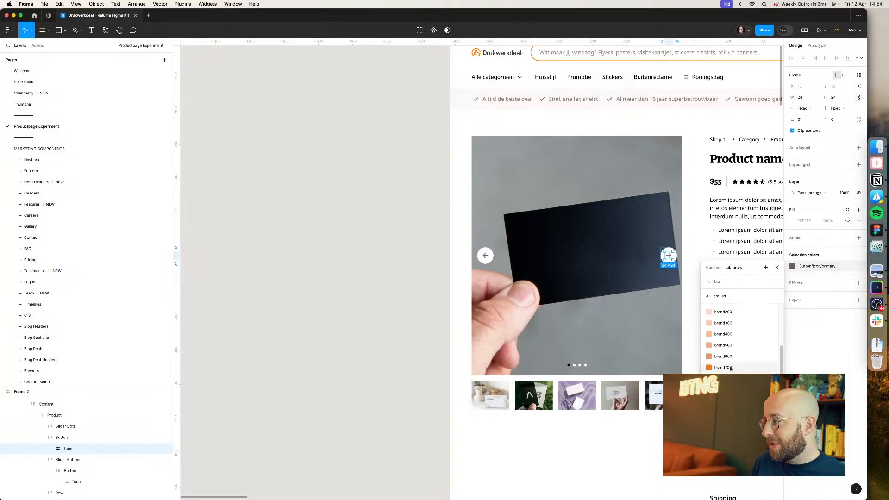
pyautogui.click(730, 368)
# Step: Check the live product page's gallery controls again
pyautogui.click(395, 334)
pyautogui.hscroll(5, 394, 335)
pyautogui.press('super+Tab')
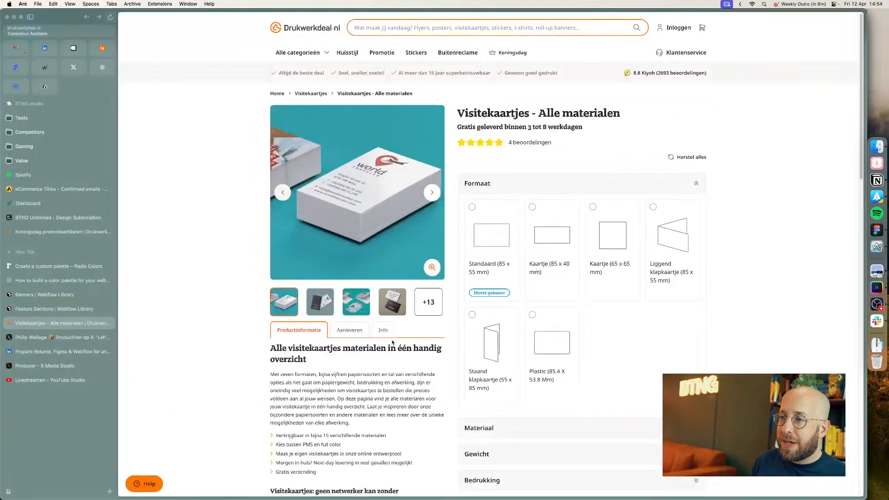
pyautogui.press('super+Tab')
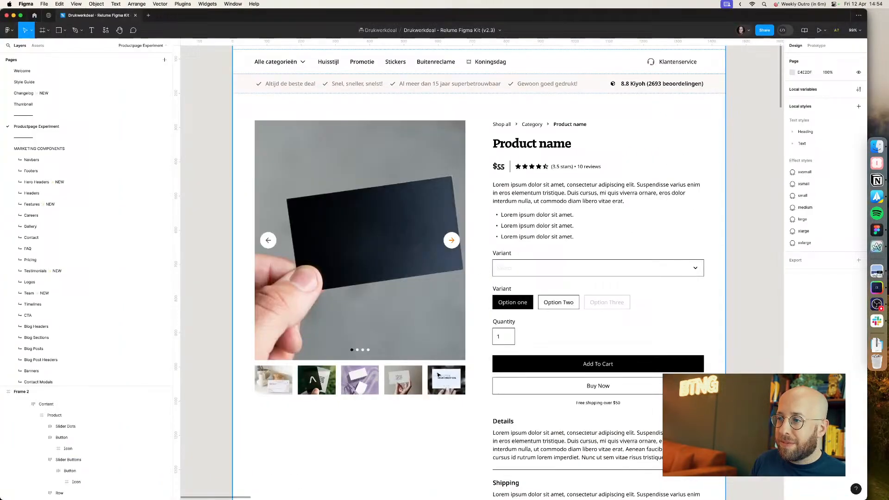
# Step: Colour the active slider dot with brand700
pyautogui.keyDown('super'); pyautogui.click(353, 350); pyautogui.keyUp('super')
pyautogui.click(804, 167)
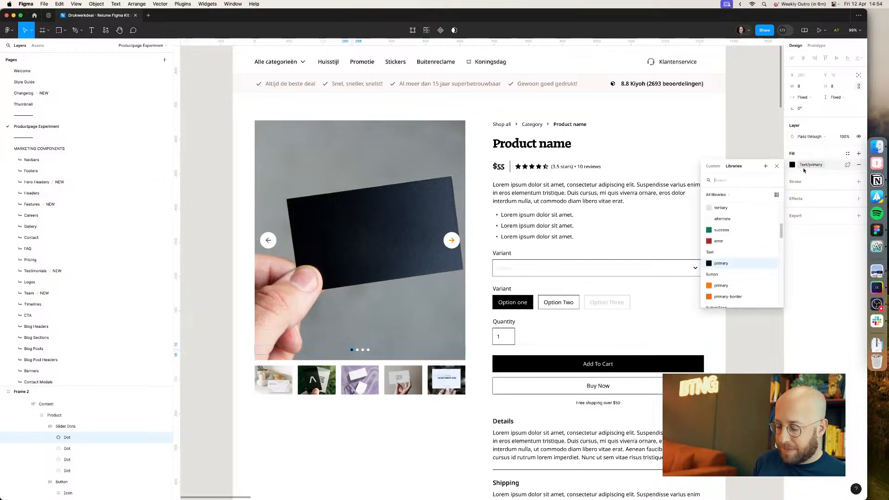
pyautogui.write('bran')
pyautogui.scroll(-3, 736, 278)
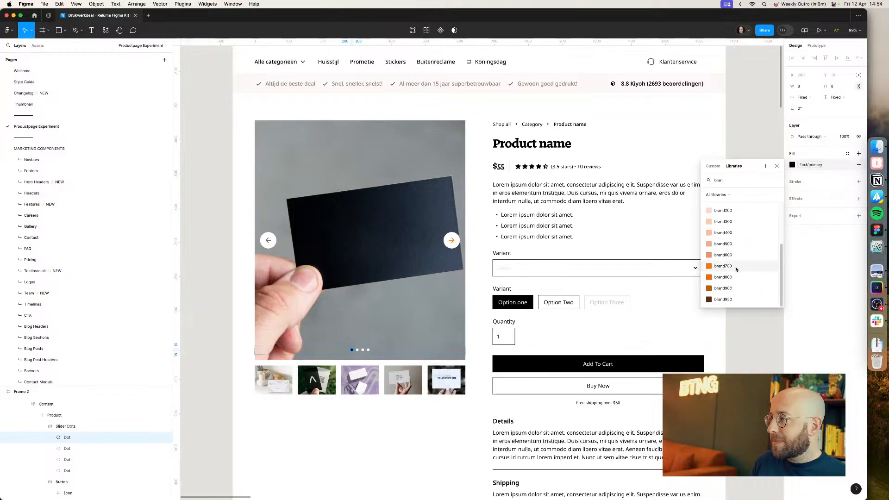
pyautogui.click(736, 270)
# Step: Duplicate the right slider button and place the copy at the gallery image's bottom-right corner
pyautogui.click(404, 350)
pyautogui.click(405, 309)
pyautogui.keyDown('super'); pyautogui.click(452, 242); pyautogui.keyUp('super')
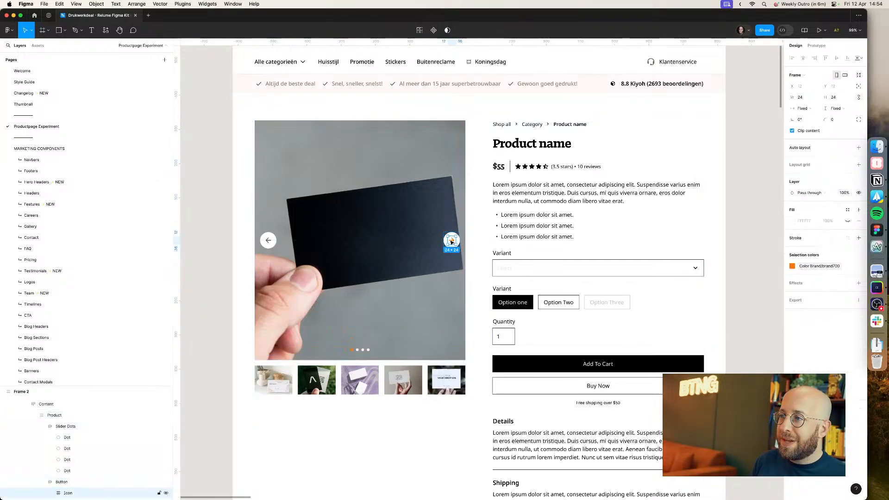
pyautogui.click(482, 240)
pyautogui.doubleClick(459, 242)
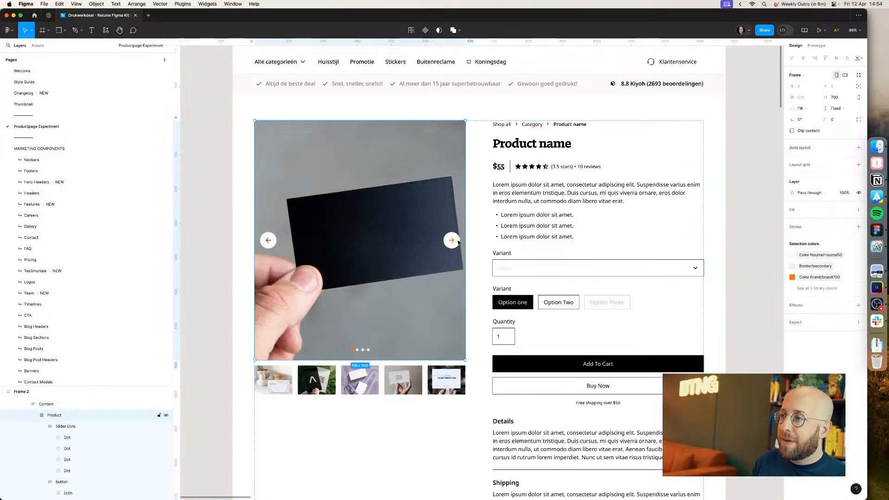
pyautogui.doubleClick(459, 242)
pyautogui.moveTo(457, 244); pyautogui.dragTo(452, 349)
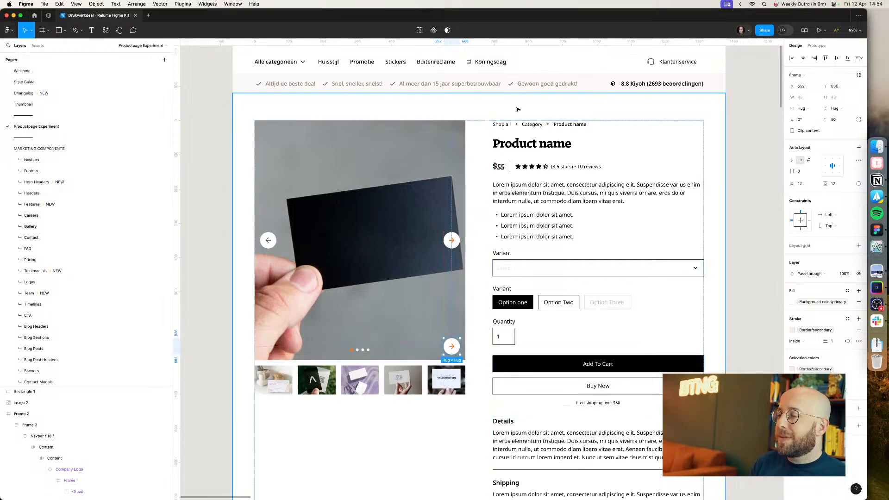
# Step: Copy the navbar's search icon into the new button, replacing its arrow icon
pyautogui.scroll(5, 399, 317)
pyautogui.click(633, 149)
pyautogui.doubleClick(631, 147)
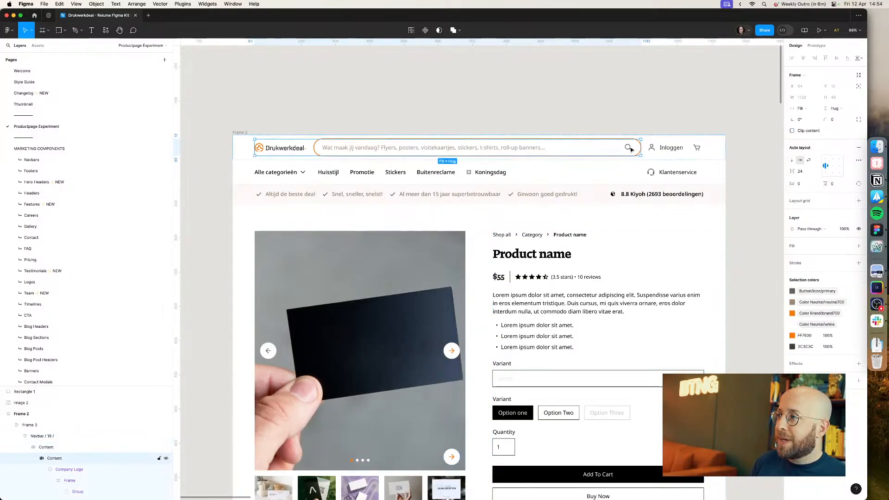
pyautogui.click(631, 147)
pyautogui.click(456, 459)
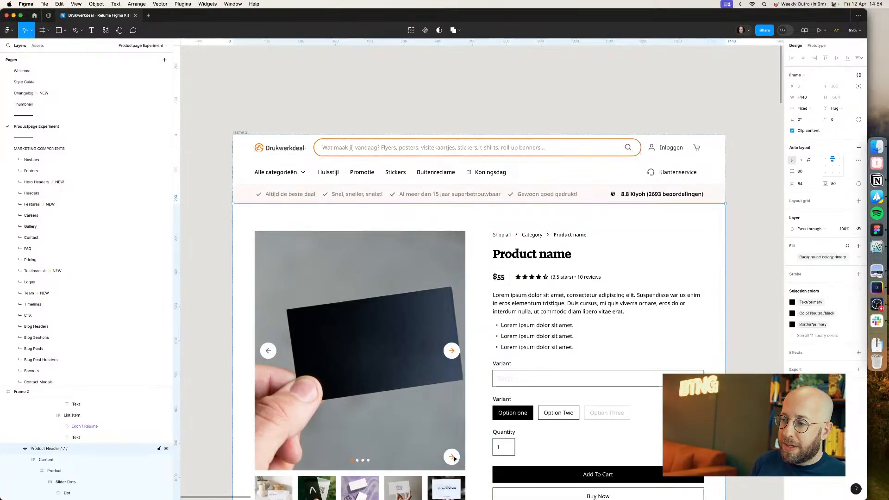
pyautogui.doubleClick(455, 459)
pyautogui.click(452, 456)
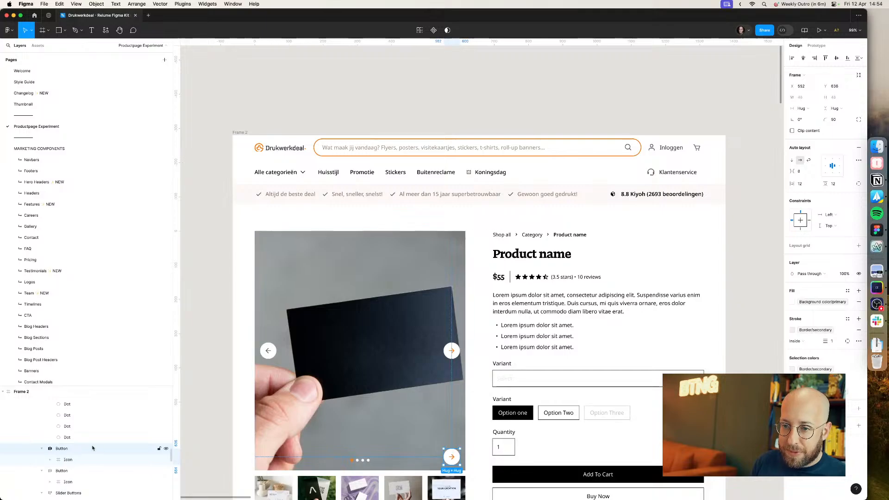
pyautogui.click(75, 460)
pyautogui.hotkey('ctrl', 'v')
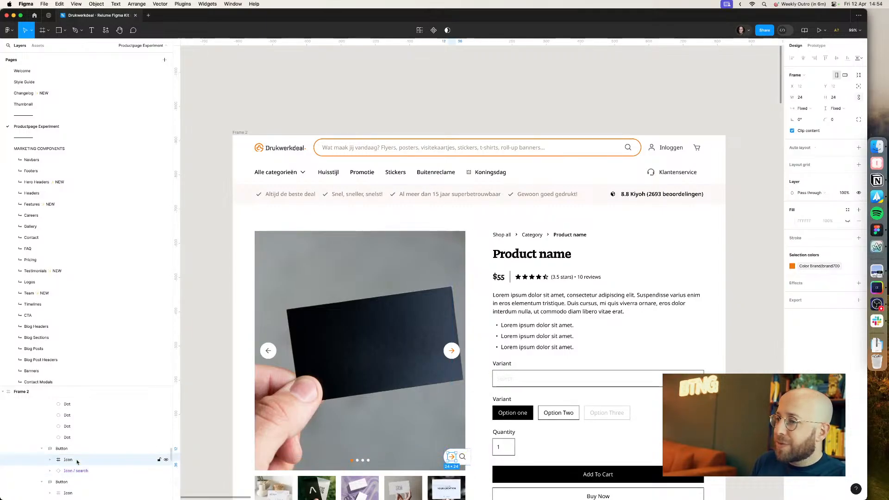
pyautogui.press('Delete')
pyautogui.click(76, 460)
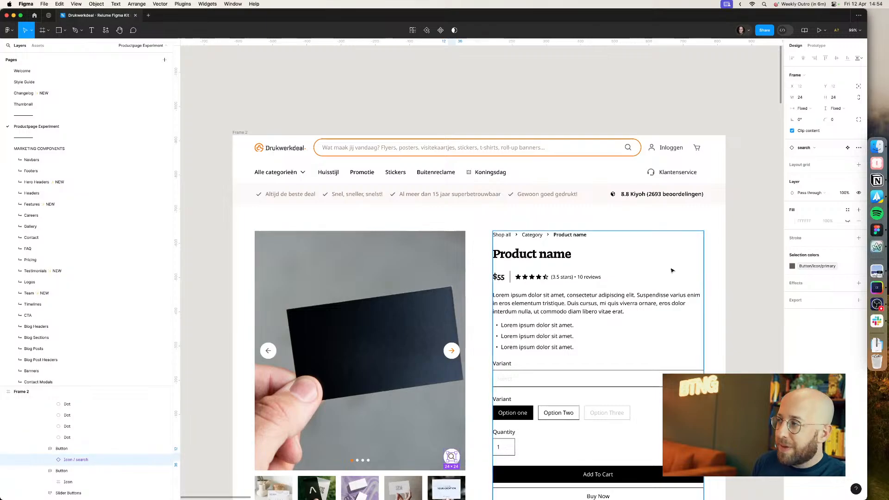
# Step: Swap the pasted icon instance for icon / zoom-in
pyautogui.click(801, 151)
pyautogui.write('zoomn')
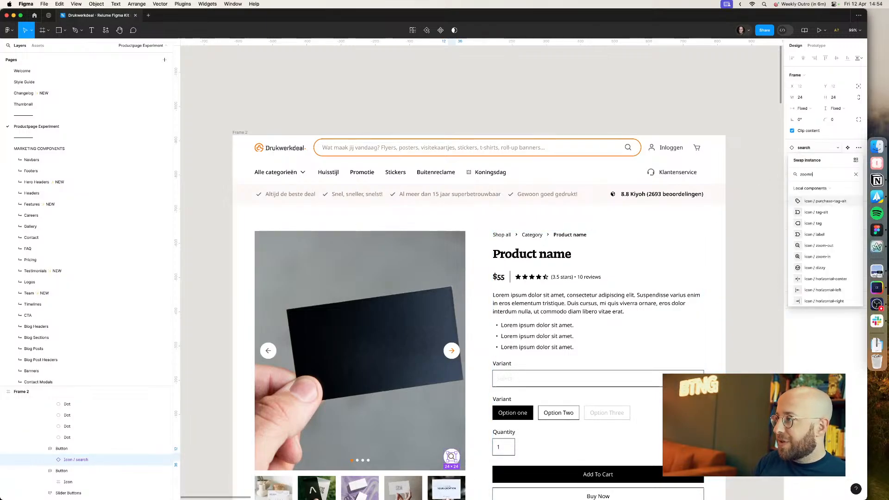
pyautogui.click(817, 213)
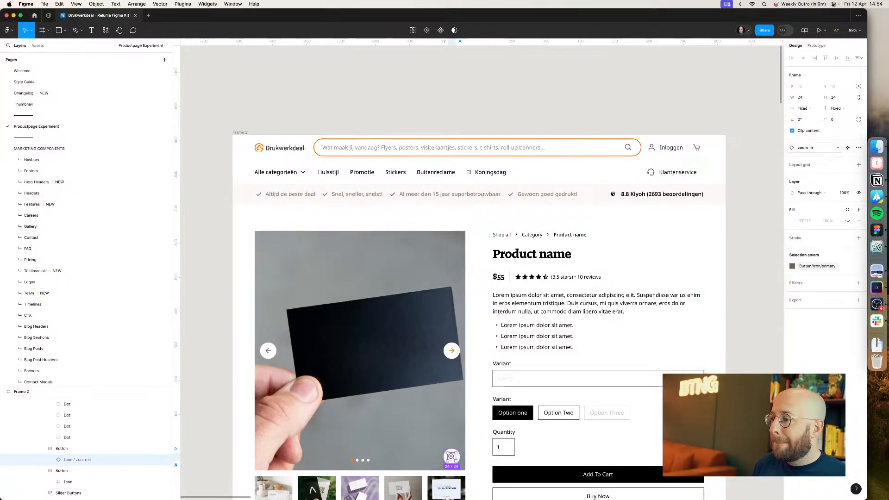
# Step: Set the zoom-in icon's colour to the orange brand colour
pyautogui.click(744, 279)
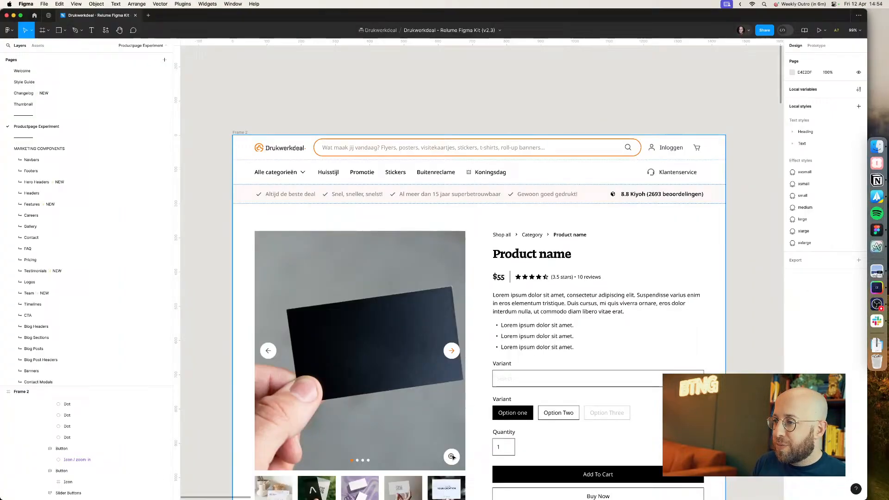
pyautogui.doubleClick(453, 457)
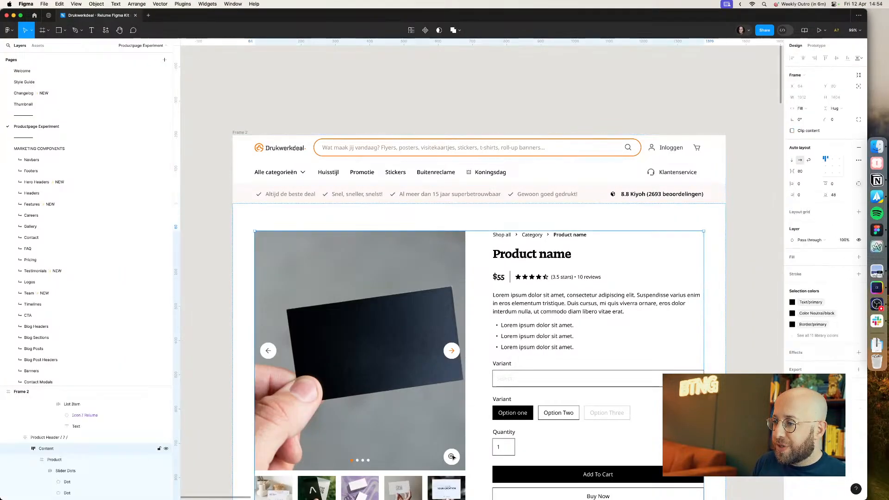
pyautogui.doubleClick(453, 457)
pyautogui.doubleClick(453, 457)
pyautogui.doubleClick(454, 454)
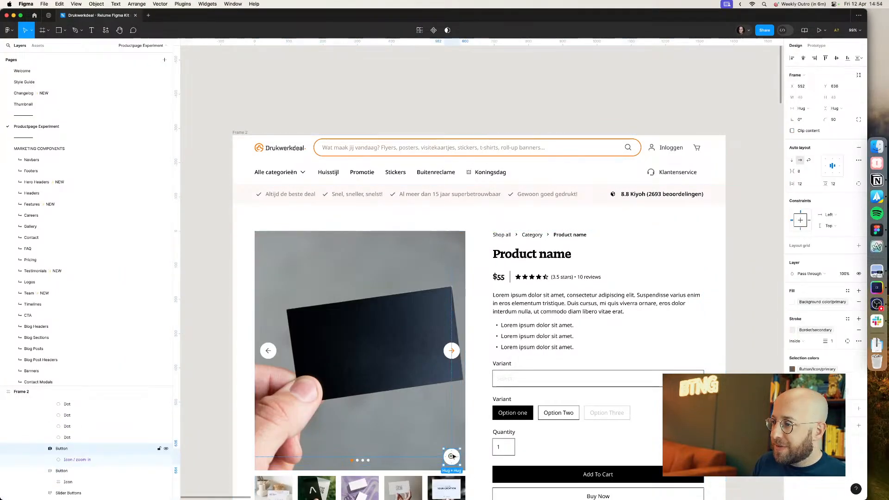
pyautogui.doubleClick(453, 456)
pyautogui.click(792, 267)
pyautogui.write('brand')
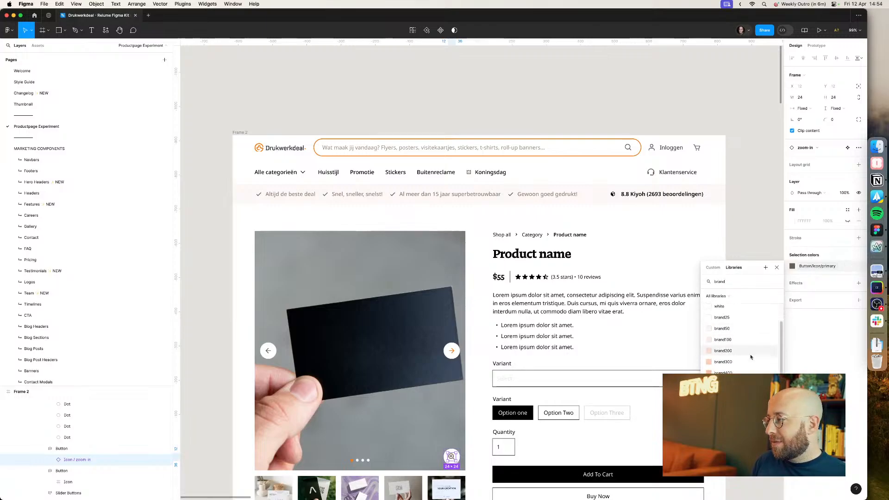
pyautogui.scroll(-2, 751, 357)
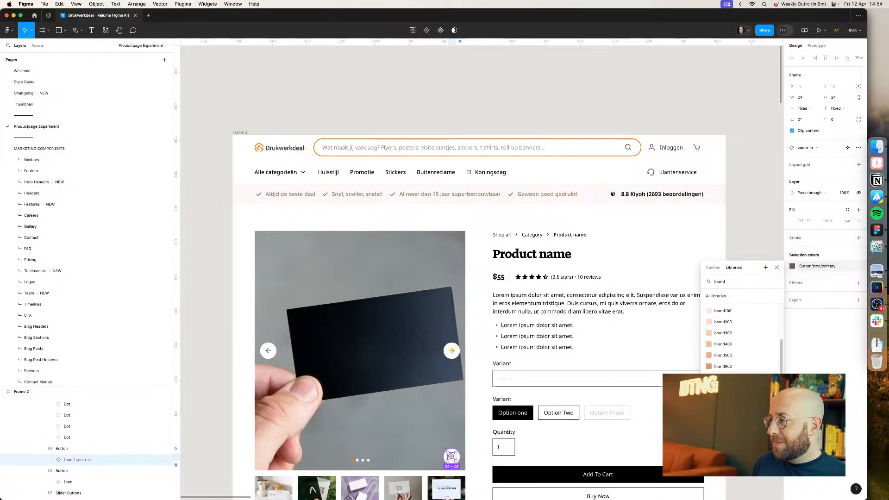
pyautogui.click(753, 382)
pyautogui.click(756, 369)
pyautogui.scroll(-2, 595, 386)
pyautogui.scroll(5, 457, 380)
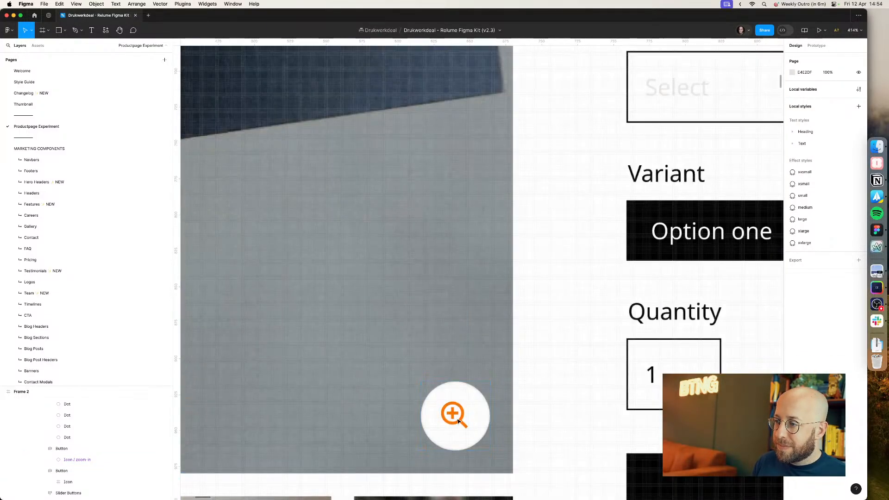
# Step: Detach the zoom-in icon instance inside the new button and centre its vector within the icon frame
pyautogui.click(457, 419)
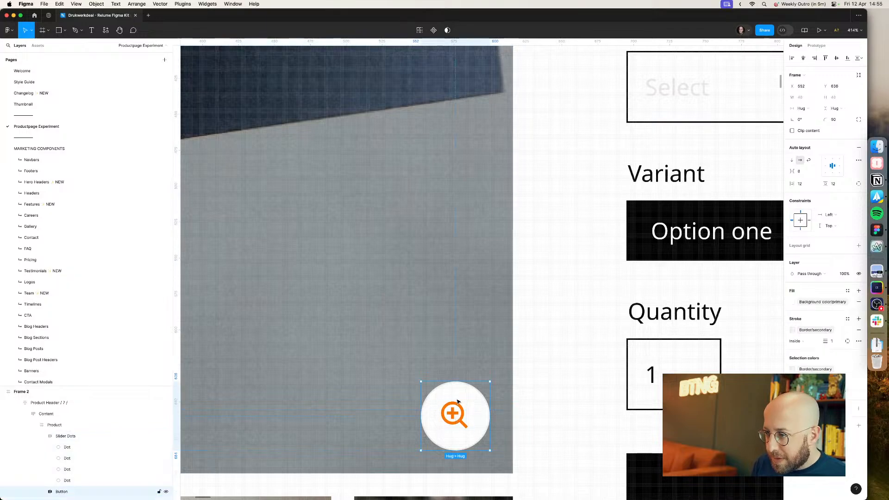
pyautogui.click(457, 405)
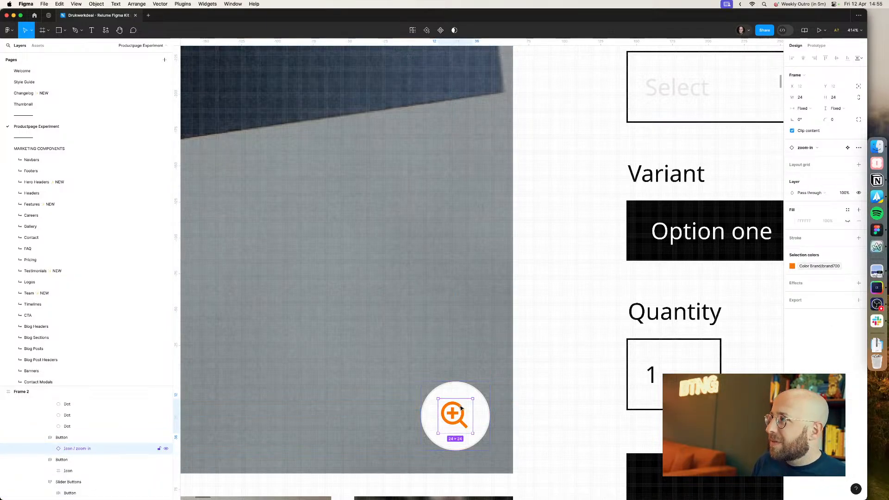
pyautogui.click(461, 408)
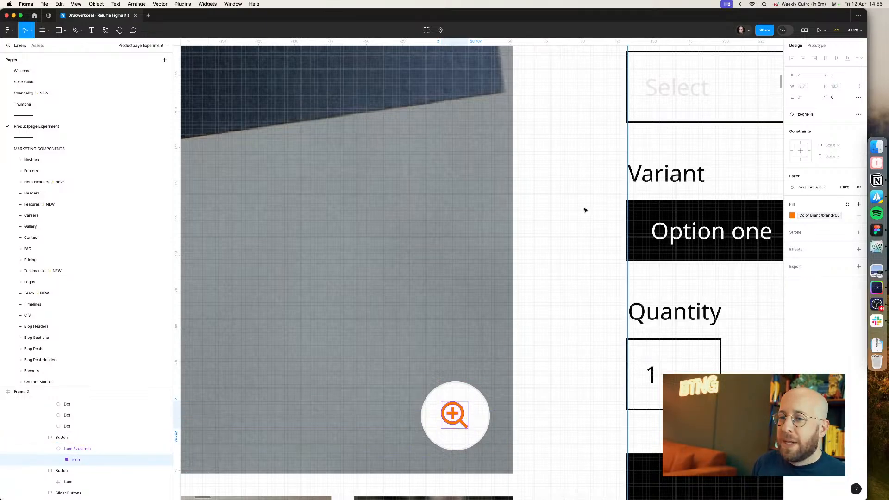
pyautogui.click(66, 449)
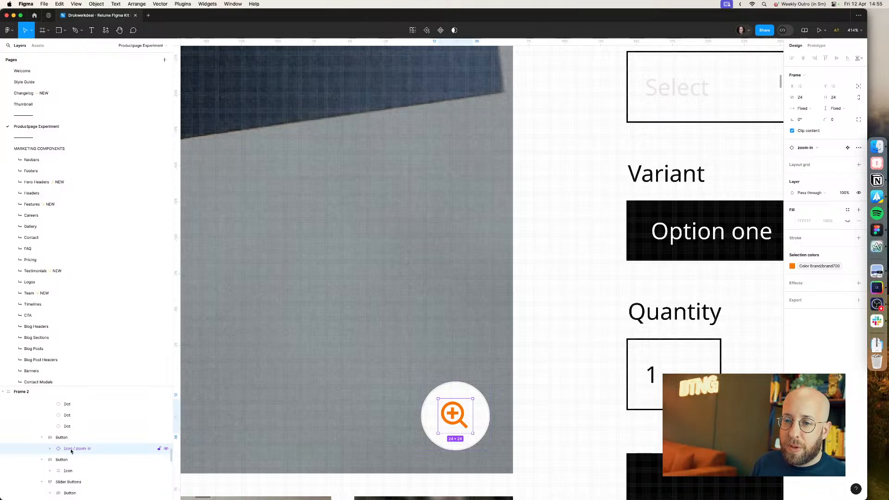
pyautogui.rightClick(70, 451)
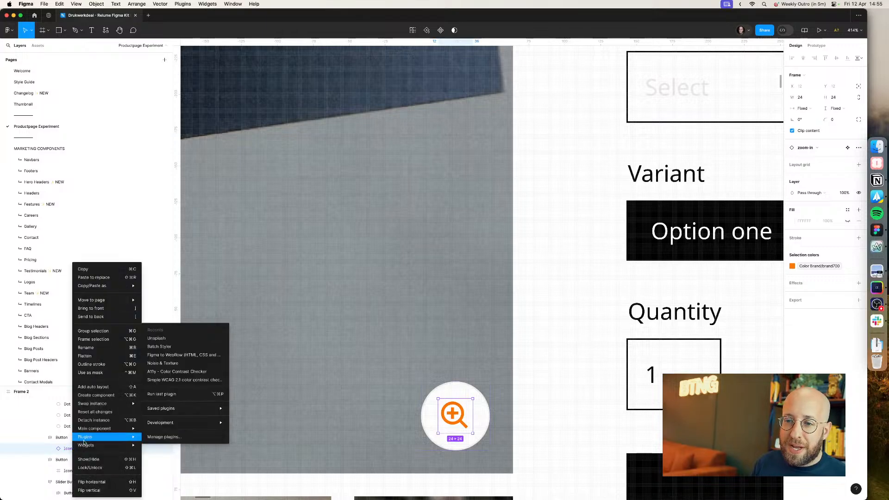
pyautogui.click(106, 421)
pyautogui.click(75, 460)
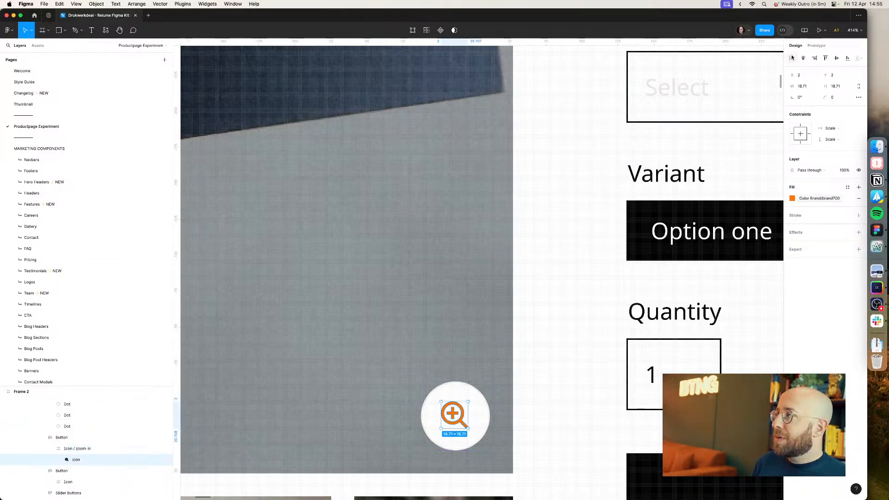
pyautogui.click(837, 58)
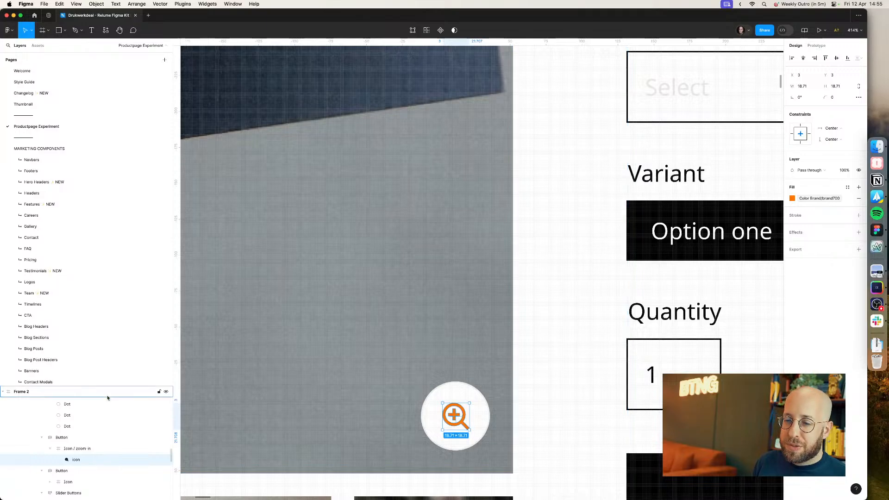
pyautogui.click(78, 448)
pyautogui.click(75, 438)
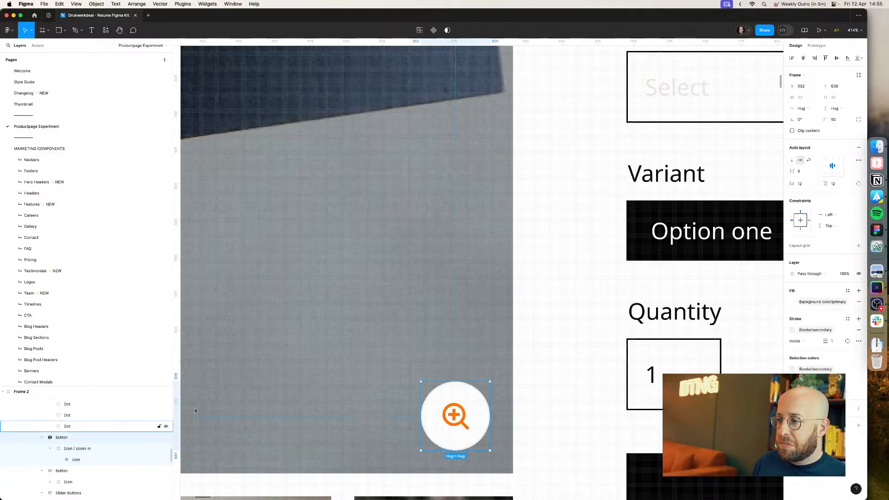
pyautogui.click(535, 313)
# Step: Replace the product name heading with the live site's title "Visitekaartjes - Alle materialen"
pyautogui.scroll(-5, 533, 314)
pyautogui.scroll(-5, 532, 314)
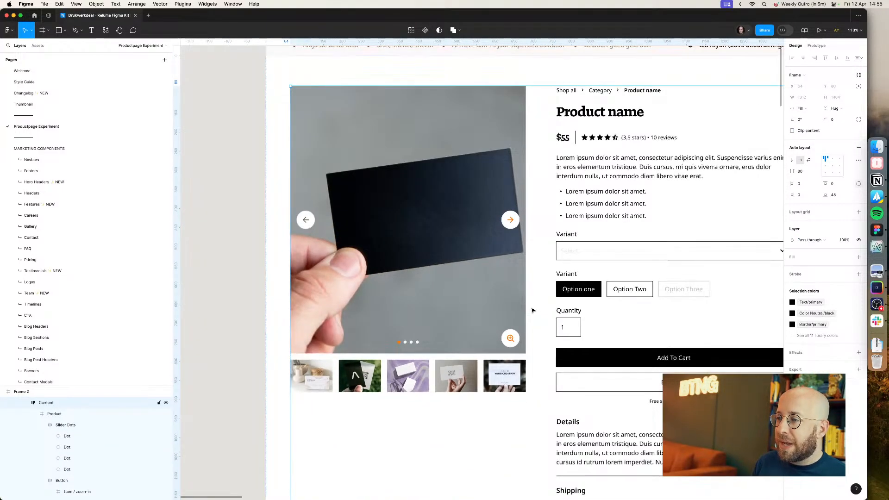
pyautogui.hscroll(2, 532, 311)
pyautogui.click(778, 182)
pyautogui.scroll(-2, 779, 183)
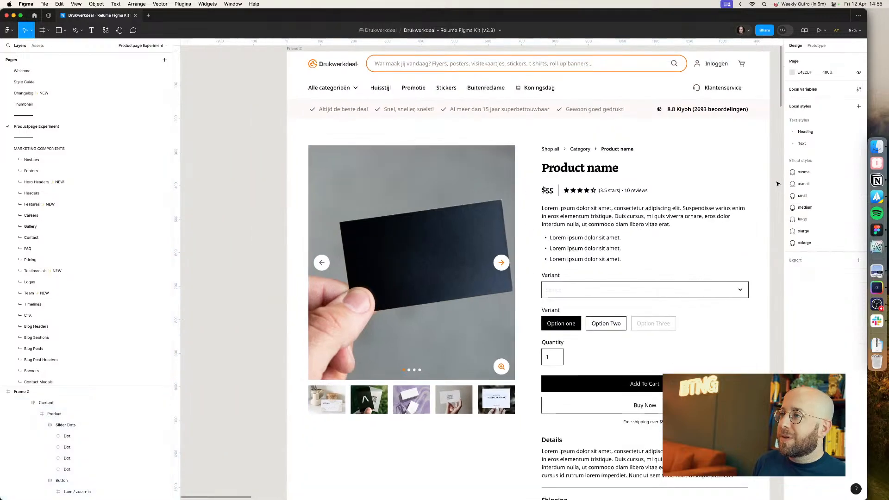
pyautogui.moveTo(778, 182); pyautogui.dragTo(740, 209)
pyautogui.press('super+Tab')
pyautogui.tripleClick(510, 110)
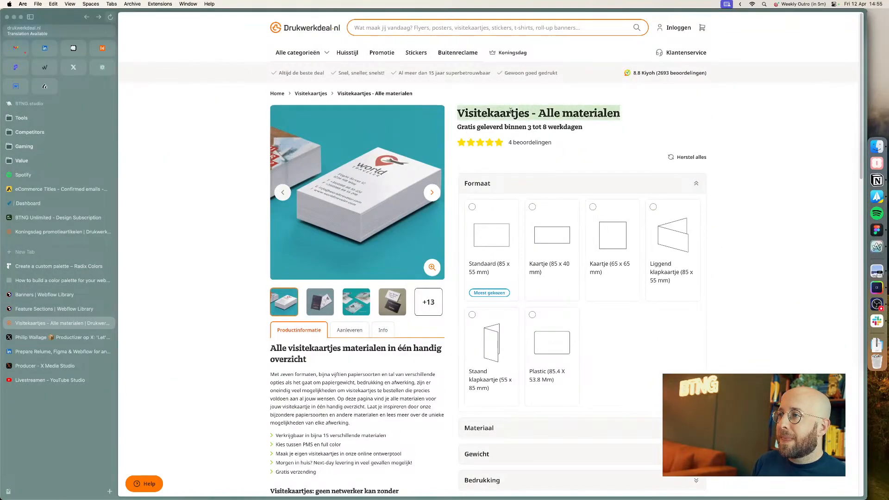
pyautogui.press('super+c')
pyautogui.press('super+Tab')
pyautogui.doubleClick(545, 198)
pyautogui.press('super+v')
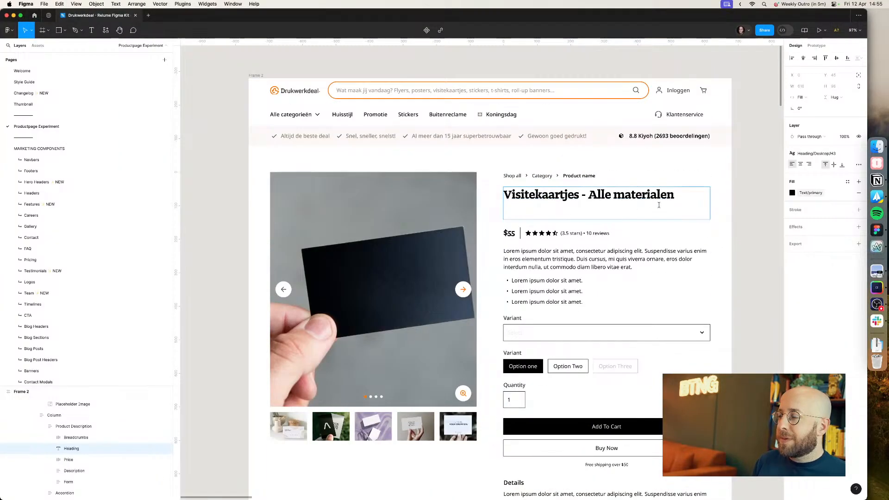
pyautogui.press('BackSpace')
pyautogui.click(760, 216)
pyautogui.click(562, 249)
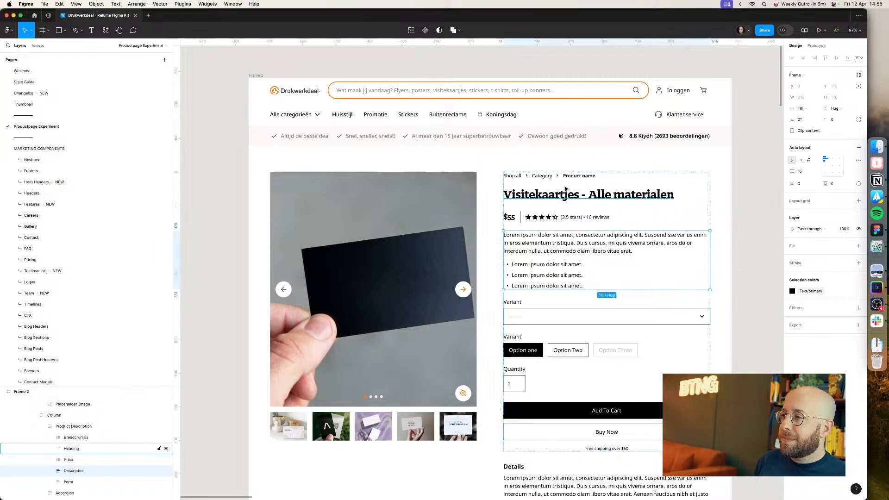
pyautogui.click(565, 194)
# Step: Delete the price text next to the star rating
pyautogui.press('super+Tab')
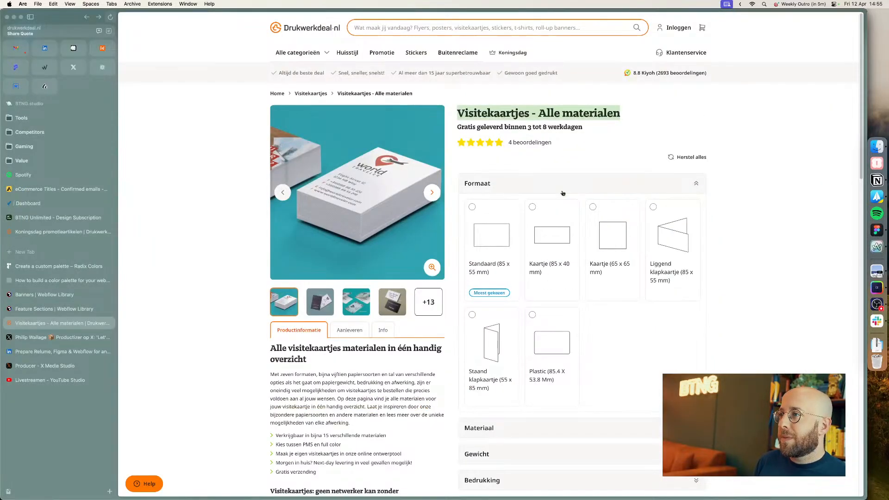
pyautogui.press('super+Tab')
pyautogui.press('super+Tab')
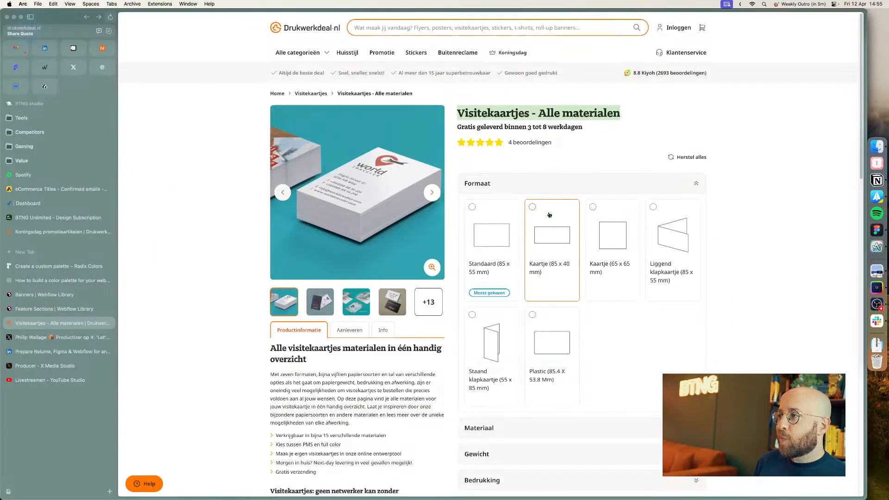
pyautogui.press('super+Tab')
pyautogui.doubleClick(510, 217)
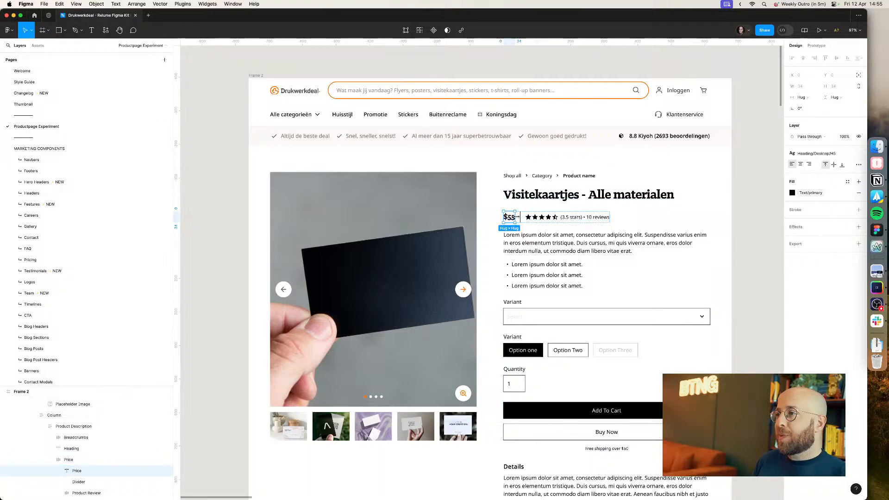
pyautogui.press('BackSpace')
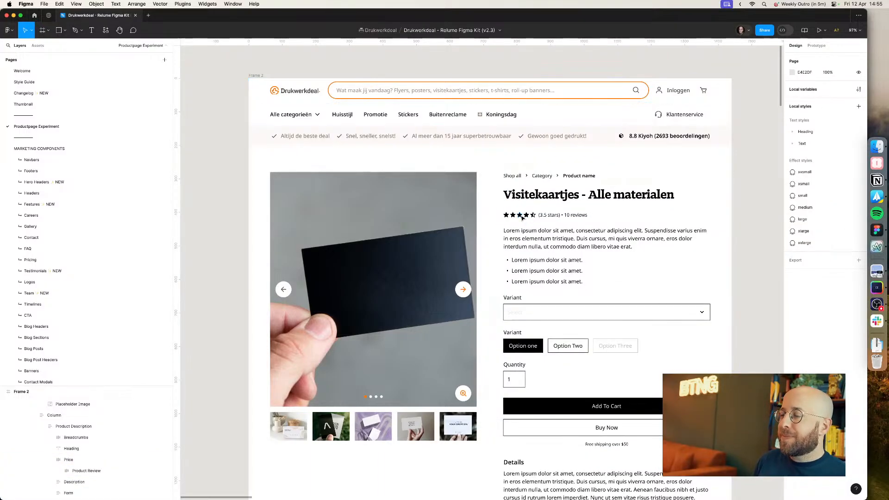
# Step: Scale the review stars group proportionally to a height of 24
pyautogui.press('super+Tab')
pyautogui.press('super+Tab')
pyautogui.click(512, 217)
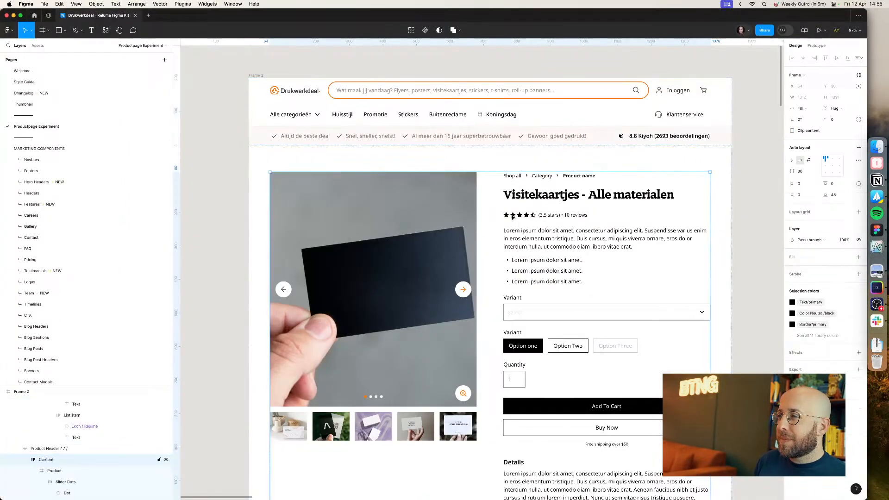
pyautogui.doubleClick(513, 218)
pyautogui.doubleClick(512, 217)
pyautogui.doubleClick(513, 217)
pyautogui.doubleClick(513, 217)
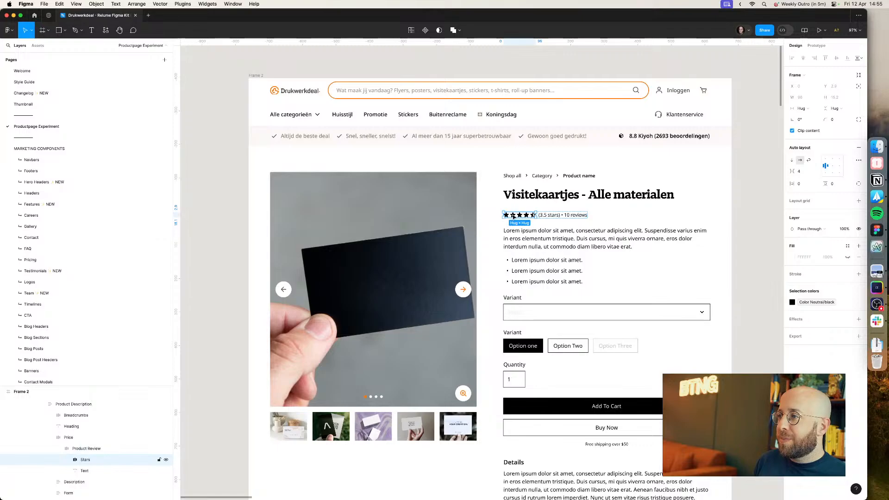
pyautogui.doubleClick(513, 217)
pyautogui.click(103, 470)
pyautogui.click(98, 462)
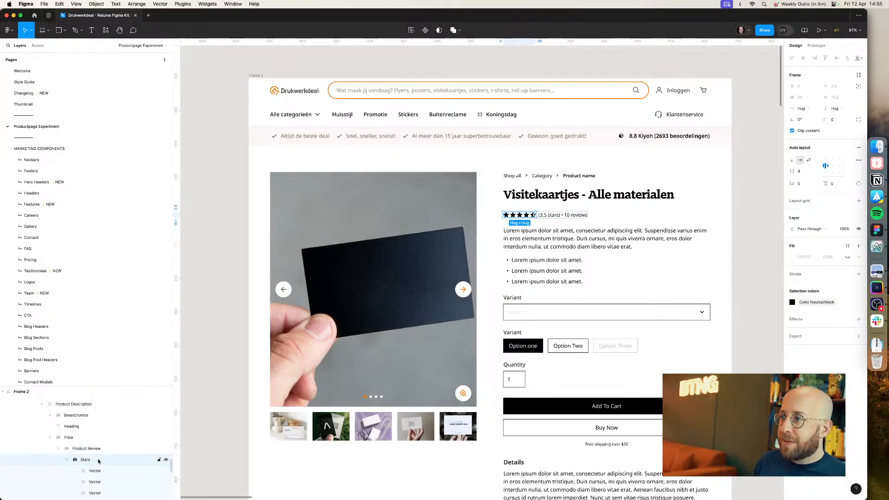
pyautogui.press('k')
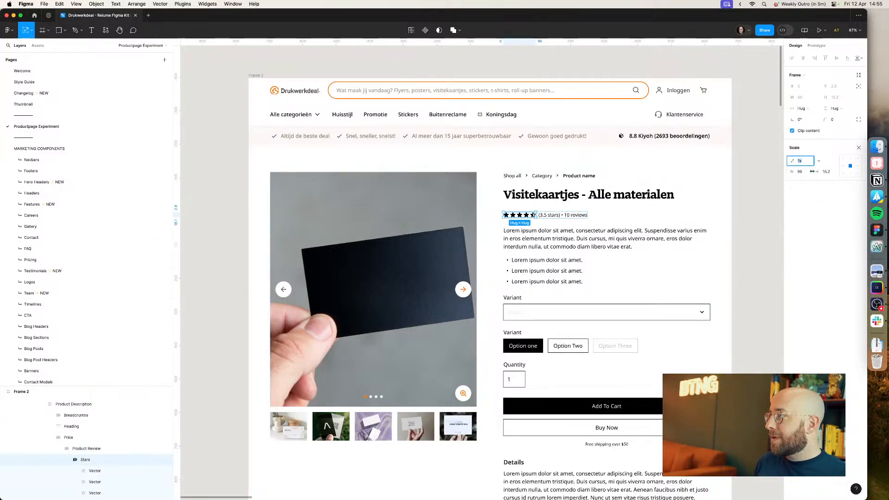
pyautogui.write('20')
pyautogui.press('Return')
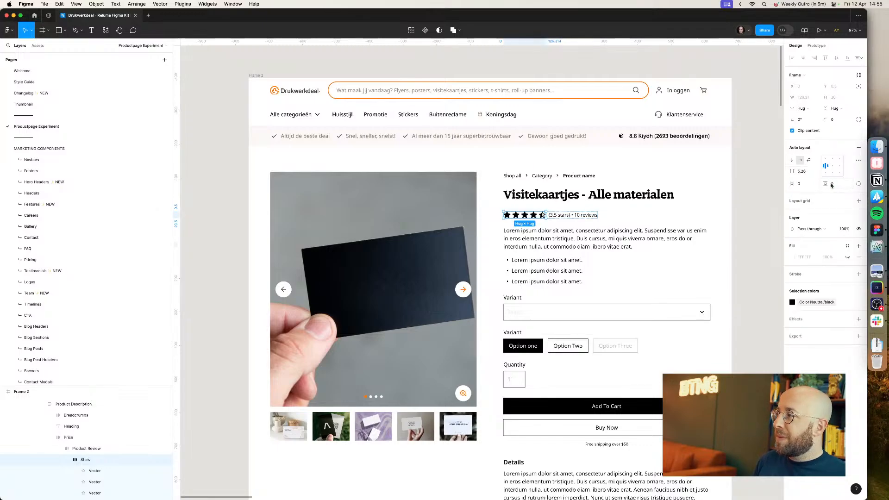
pyautogui.write('k')
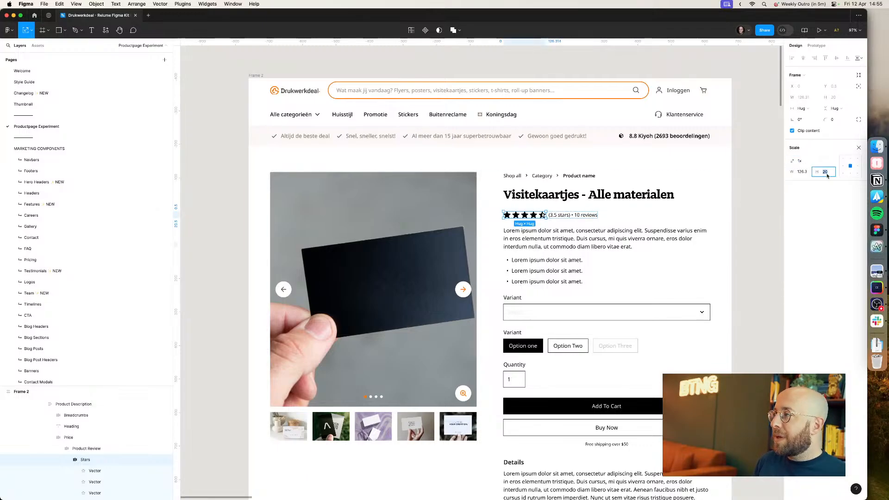
pyautogui.write('24')
pyautogui.press('Return')
# Step: Try to recolour the stars by searching the library colours for yellow
pyautogui.press('super+Tab')
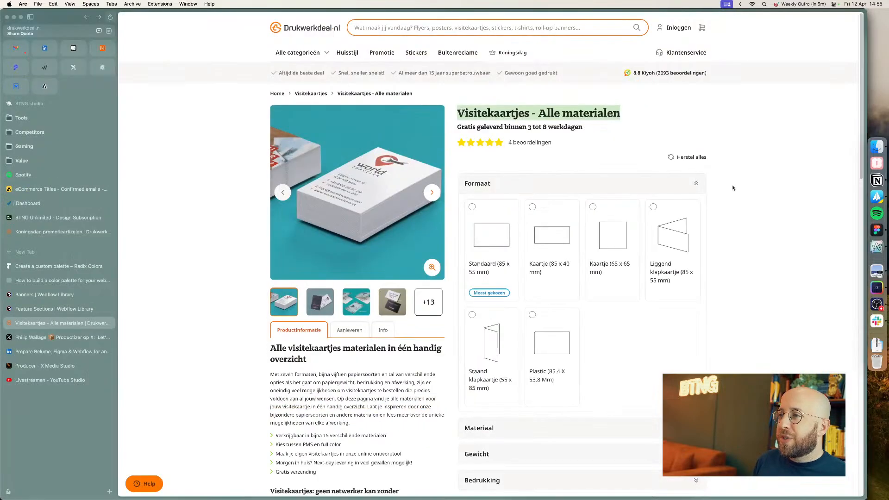
pyautogui.press('super+Tab')
pyautogui.press('super+Tab')
pyautogui.press('super+Tab')
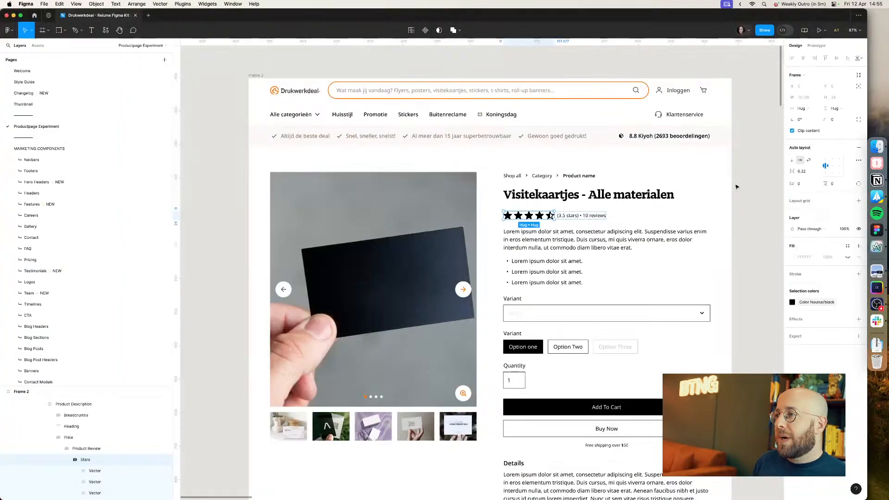
pyautogui.click(807, 304)
pyautogui.click(808, 304)
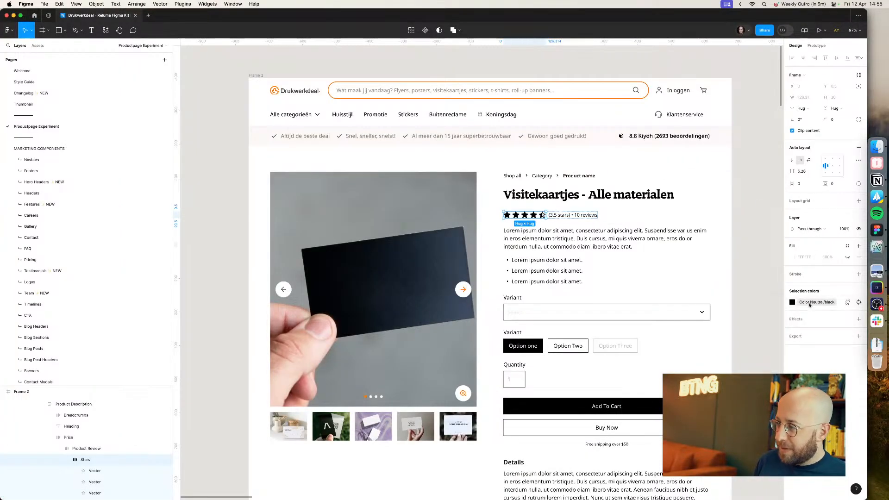
pyautogui.click(805, 305)
pyautogui.write('yell')
pyautogui.press('BackSpace')
pyautogui.press('BackSpace')
pyautogui.press('BackSpace')
pyautogui.press('BackSpace')
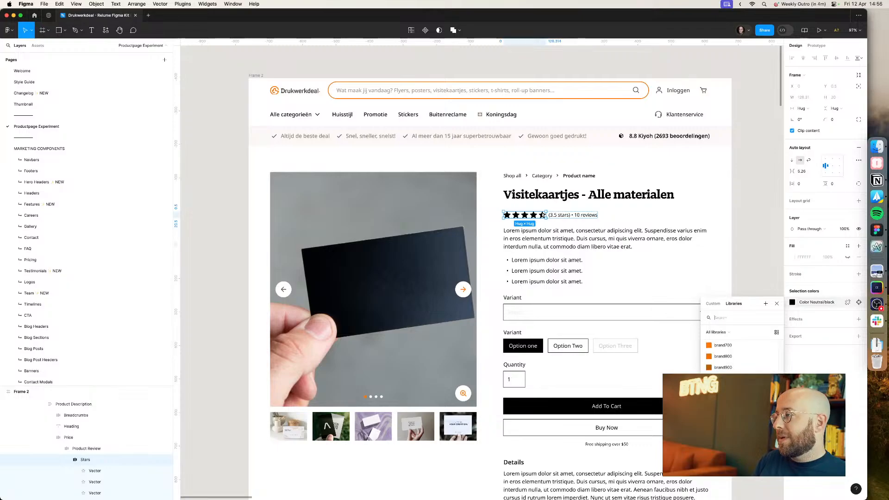
pyautogui.click(737, 270)
# Step: Inspect the star icon's colour on the live product page with the browser's developer tools
pyautogui.press('super+Tab')
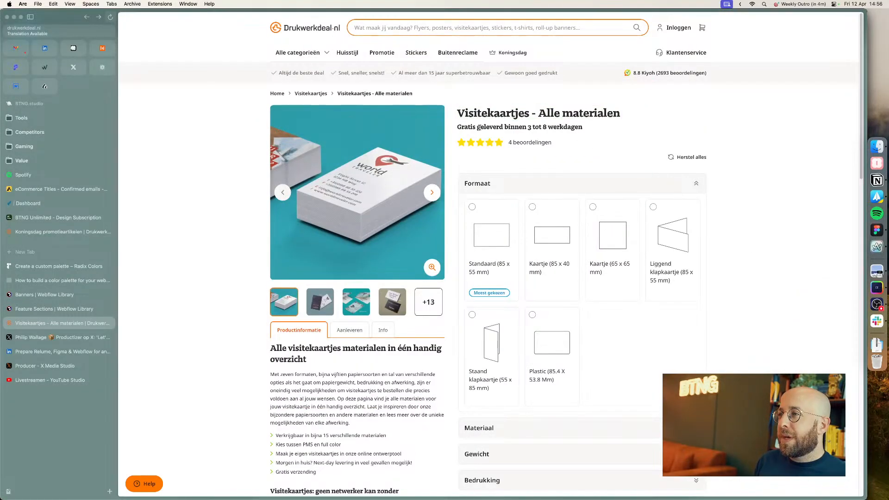
pyautogui.rightClick(489, 145)
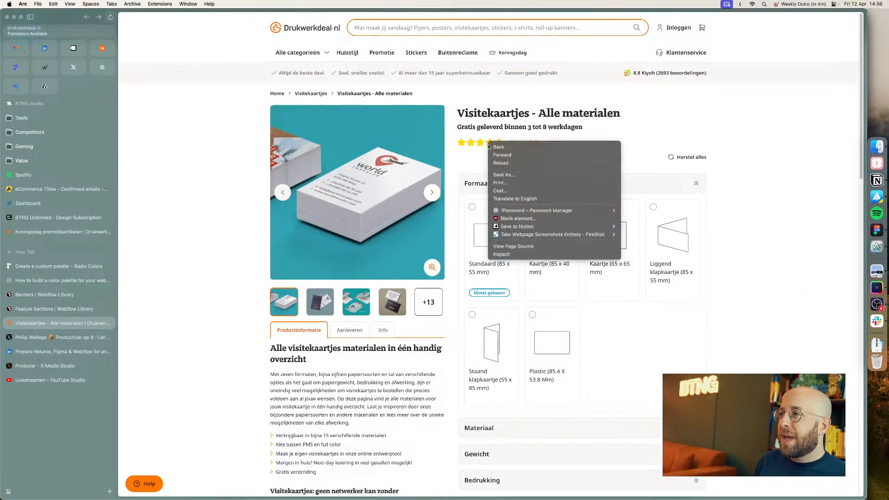
pyautogui.click(511, 256)
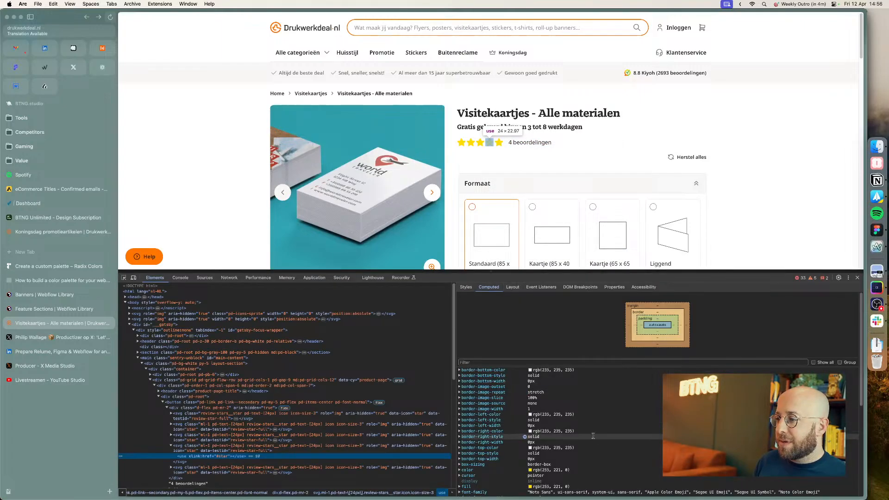
pyautogui.click(460, 472)
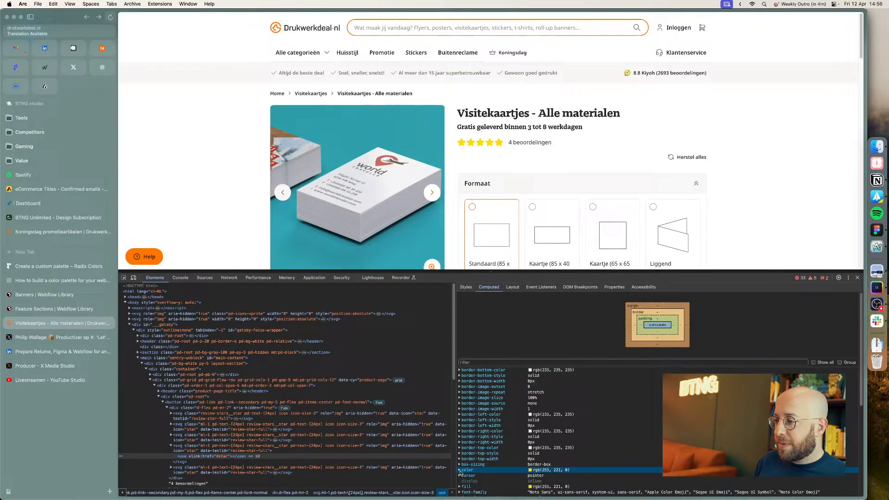
pyautogui.scroll(-1, 484, 473)
pyautogui.click(489, 470)
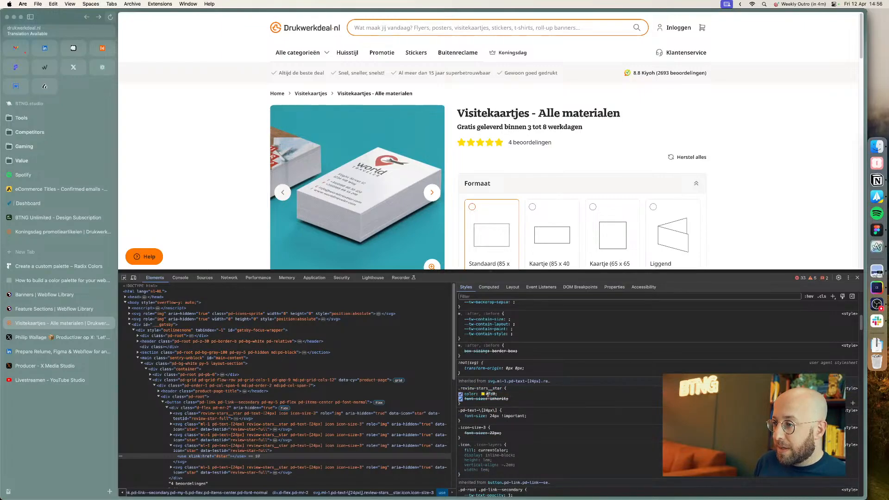
# Step: Open the local variables and browse the Semantic and Primitive variable collections
pyautogui.press('super+Tab')
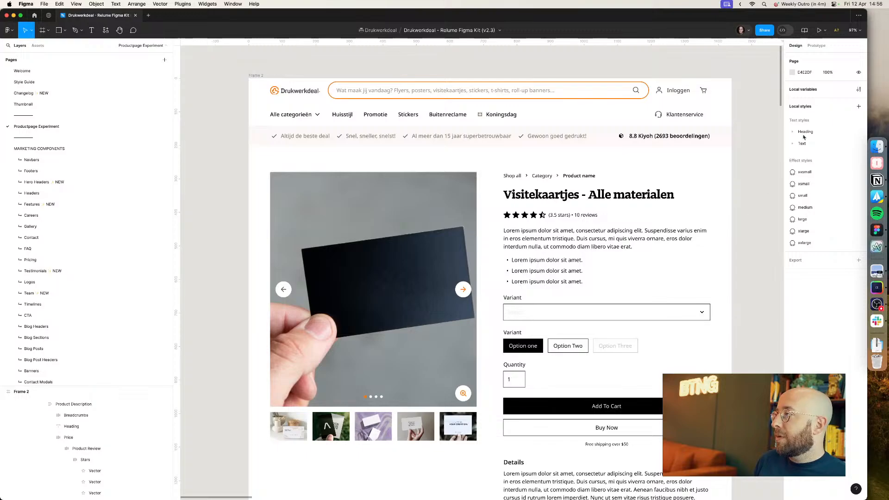
pyautogui.click(860, 90)
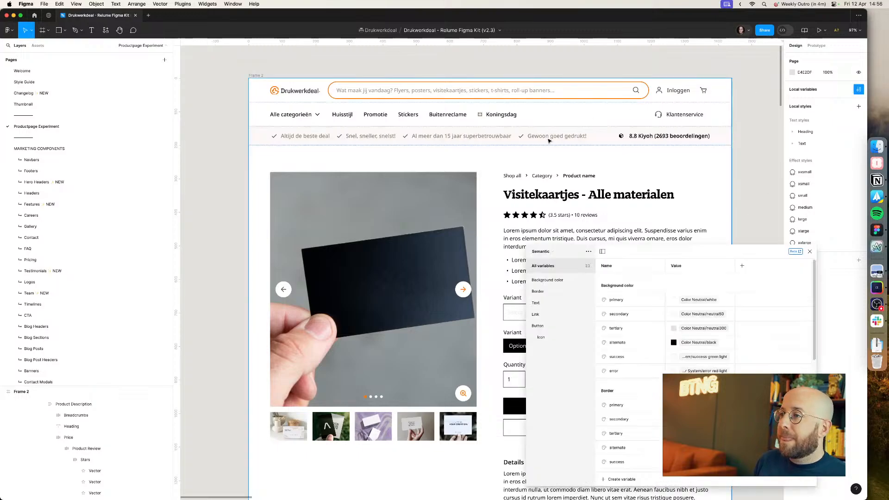
pyautogui.click(548, 279)
pyautogui.click(542, 251)
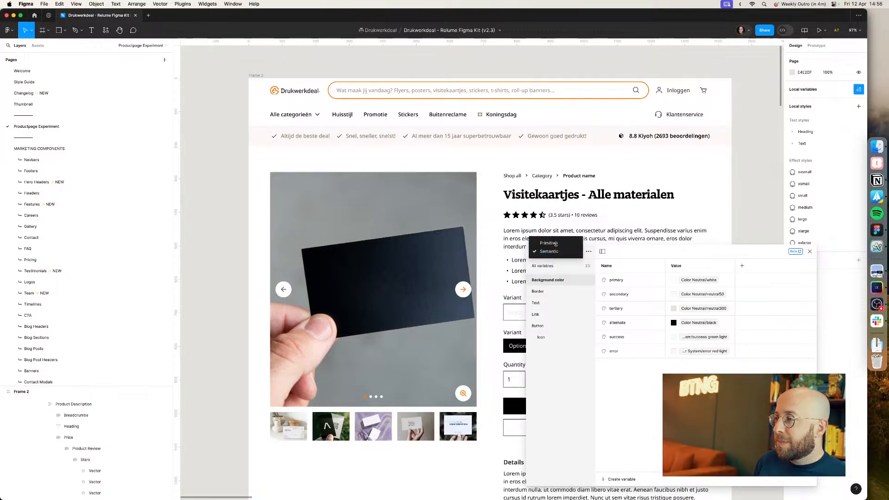
pyautogui.click(556, 244)
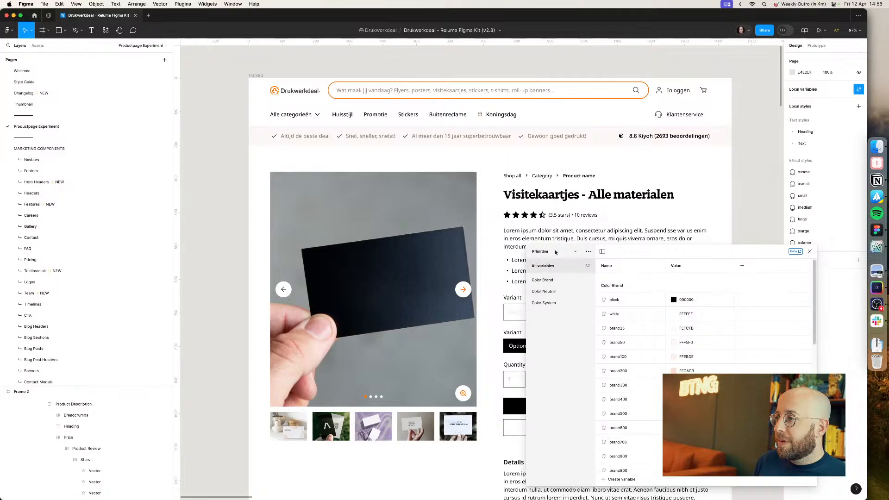
pyautogui.click(541, 251)
pyautogui.click(553, 264)
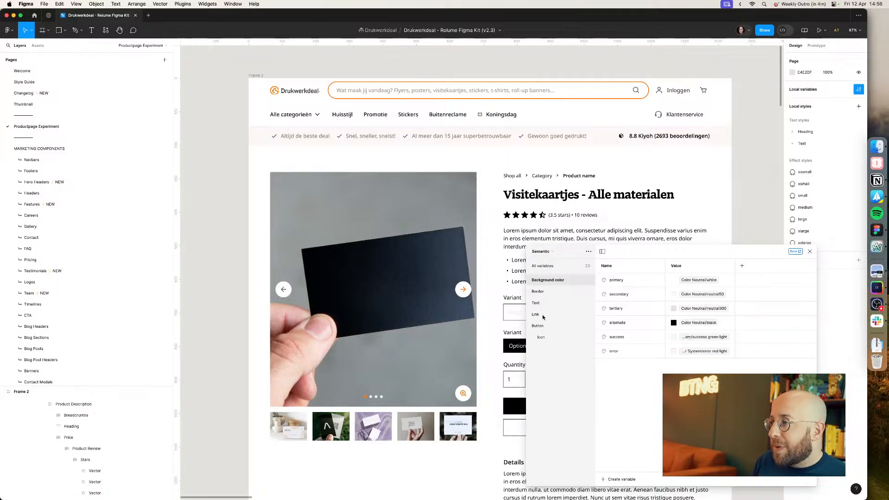
# Step: Create a colour variable named starrating in the Semantic Icon group with the value FFD600
pyautogui.click(542, 338)
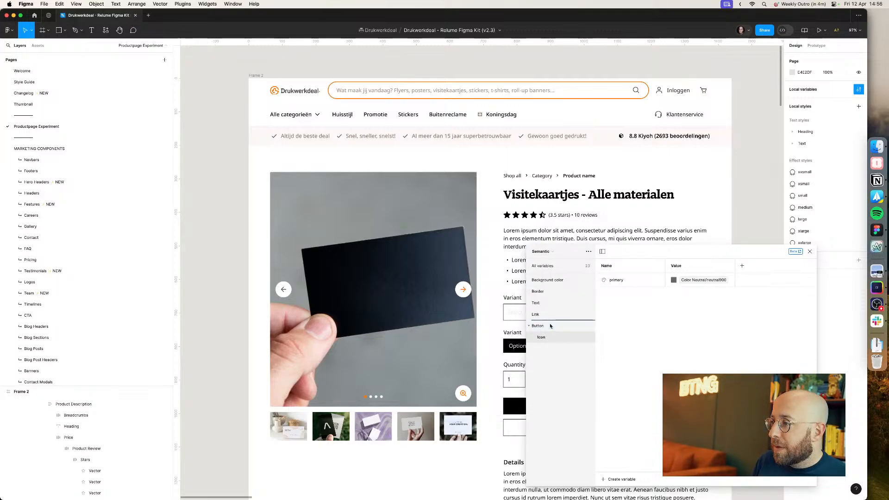
pyautogui.moveTo(552, 325); pyautogui.dragTo(551, 325)
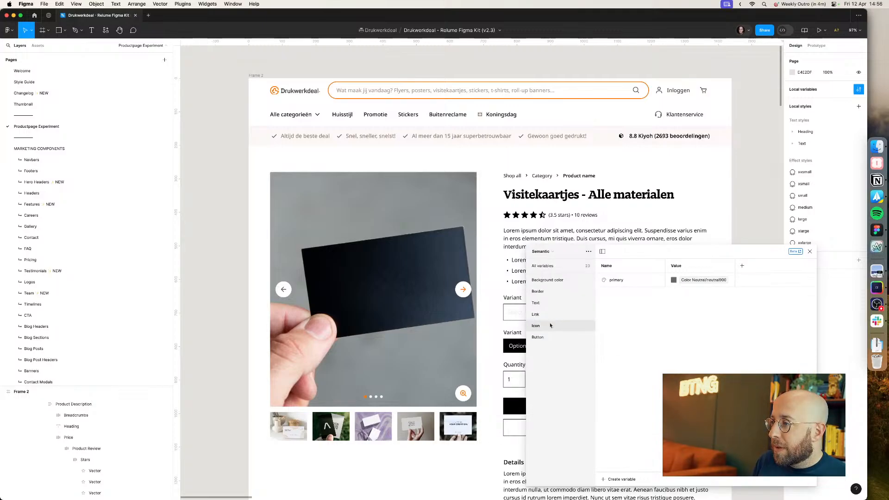
pyautogui.click(624, 479)
pyautogui.click(626, 469)
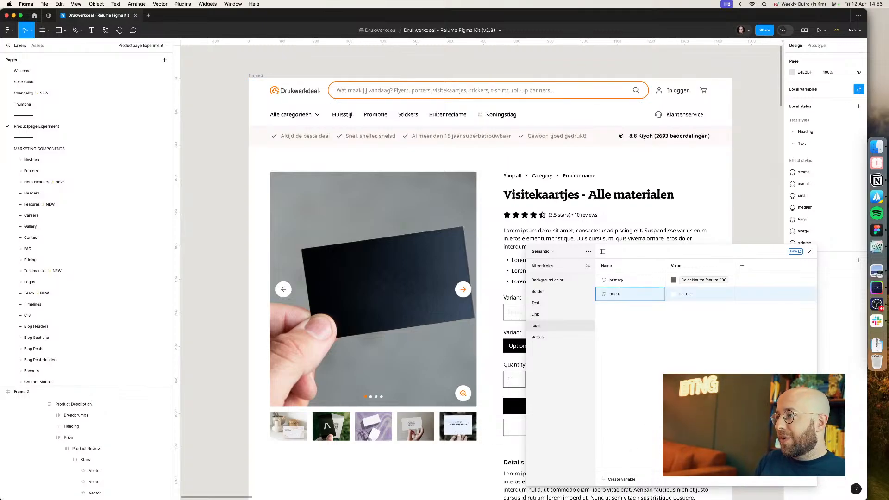
pyautogui.write('starra')
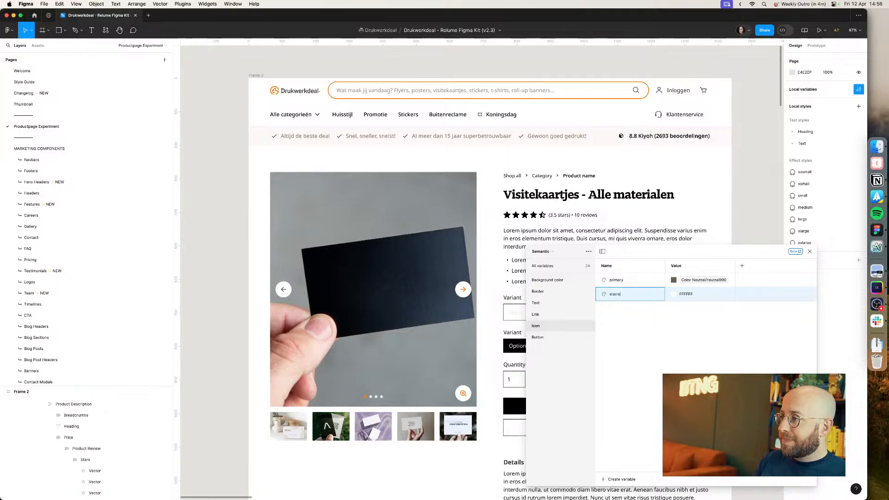
pyautogui.write('ting')
pyautogui.press('Return')
pyautogui.click(693, 294)
pyautogui.write('Visitekaartjes - Alle materialen')
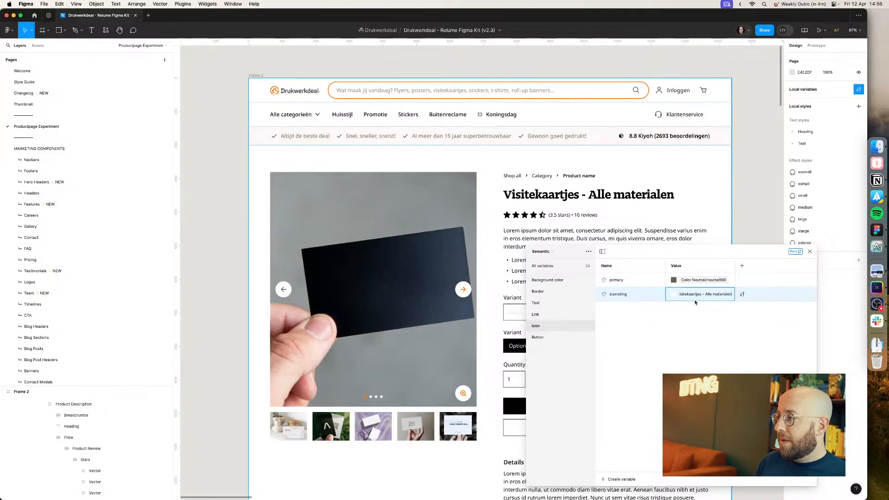
pyautogui.press('super+Tab')
pyautogui.press('super+Tab')
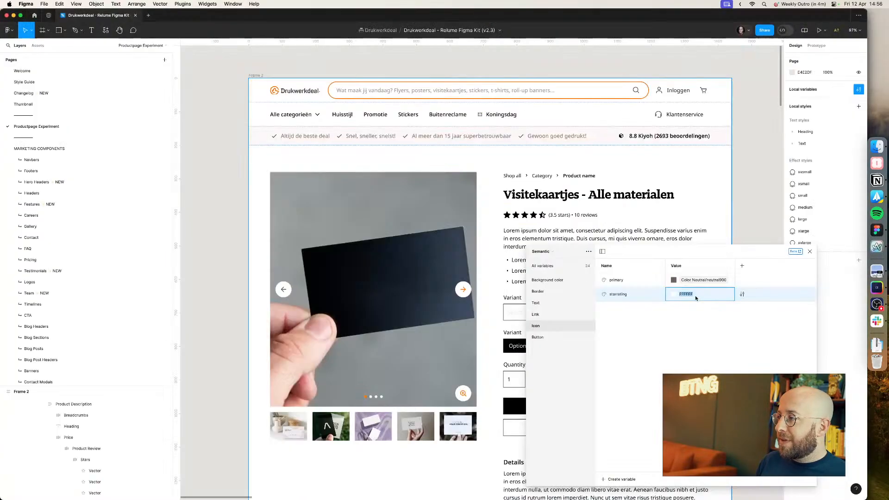
pyautogui.press('Return')
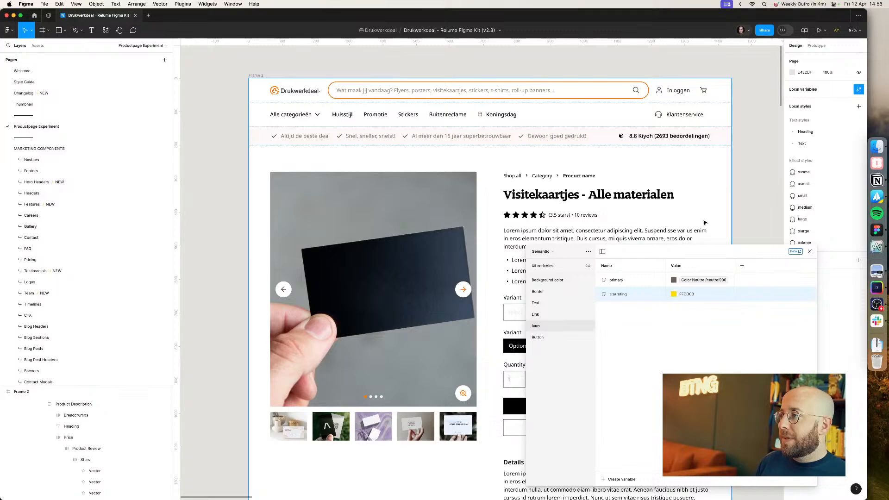
# Step: Apply the starrating variable as the colour of the review stars
pyautogui.click(509, 219)
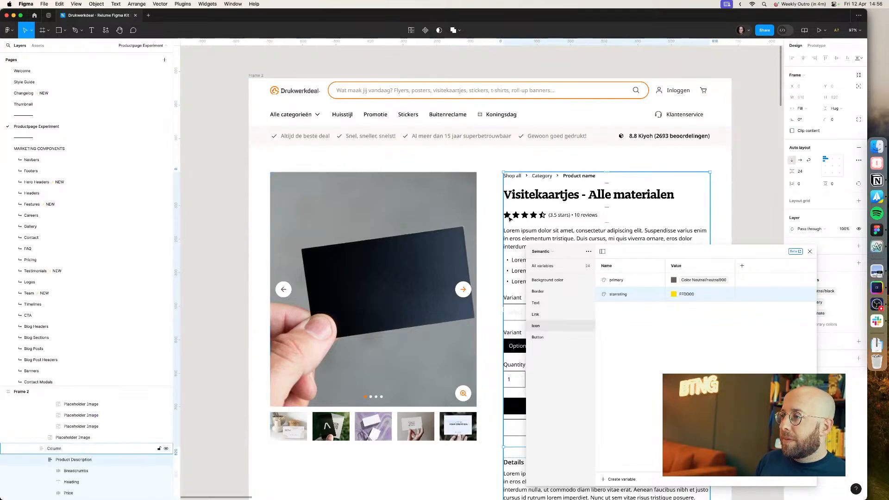
pyautogui.doubleClick(509, 218)
pyautogui.doubleClick(517, 218)
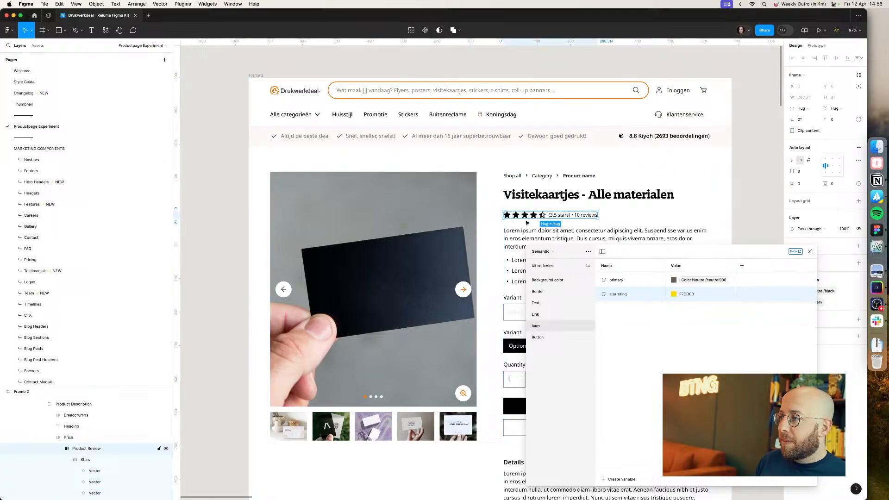
pyautogui.click(810, 252)
pyautogui.doubleClick(536, 216)
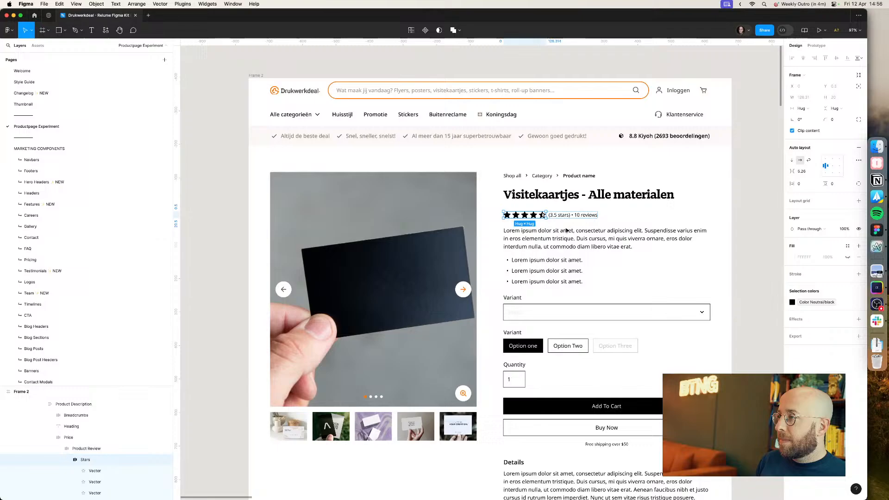
pyautogui.click(823, 302)
pyautogui.write('star')
pyautogui.press('Return')
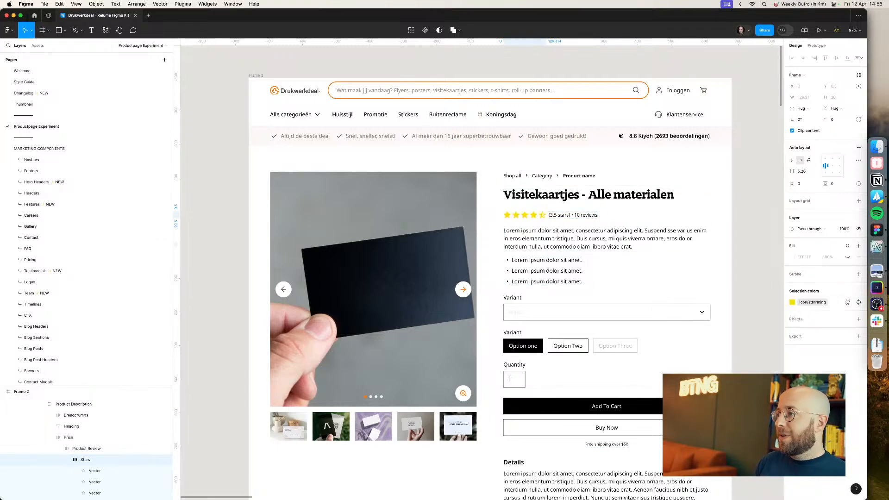
# Step: Cut the breadcrumbs out of the product column and paste them into a new frame above the product section
pyautogui.click(769, 238)
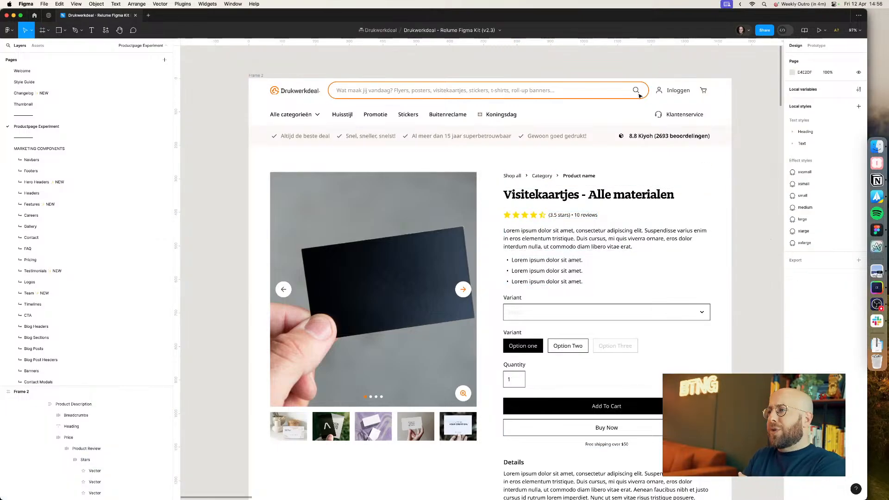
pyautogui.press('super+Tab')
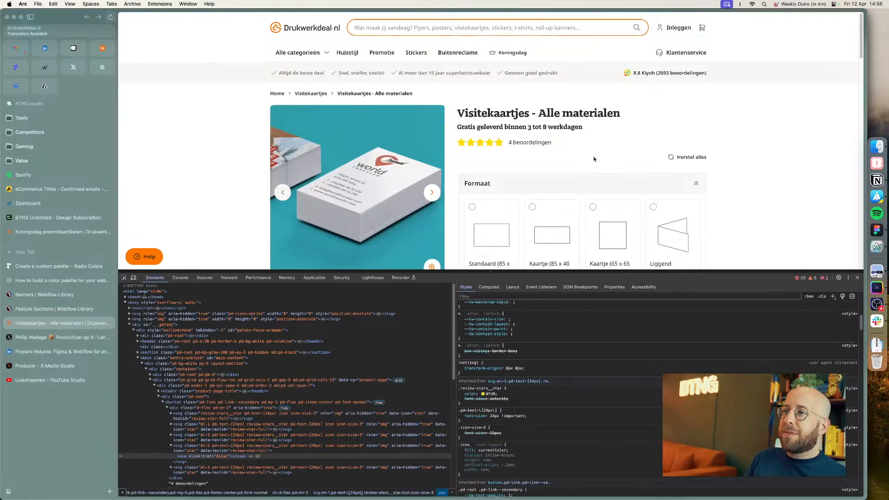
pyautogui.press('super+Tab')
pyautogui.click(557, 183)
pyautogui.doubleClick(557, 182)
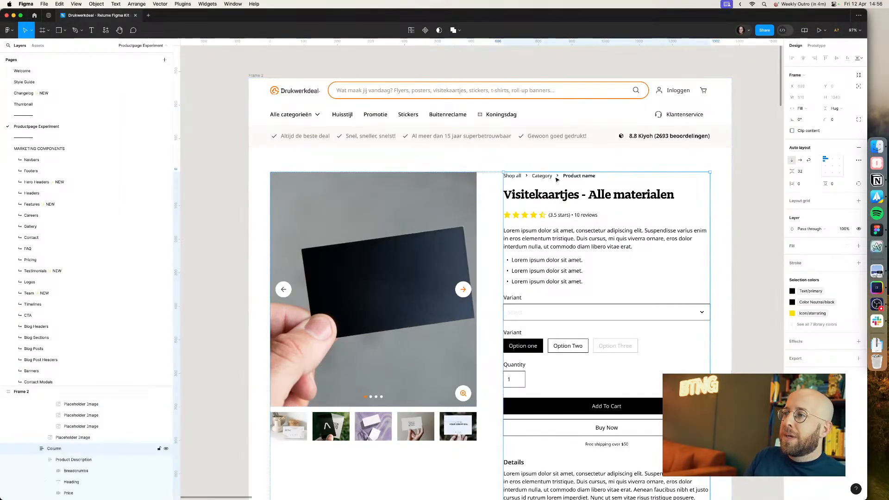
pyautogui.doubleClick(543, 179)
pyautogui.doubleClick(543, 179)
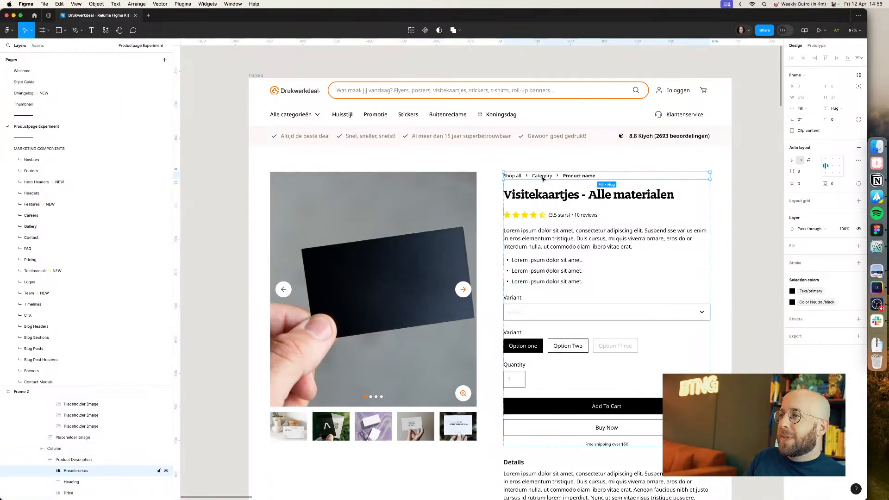
pyautogui.press('Delete')
pyautogui.click(384, 179)
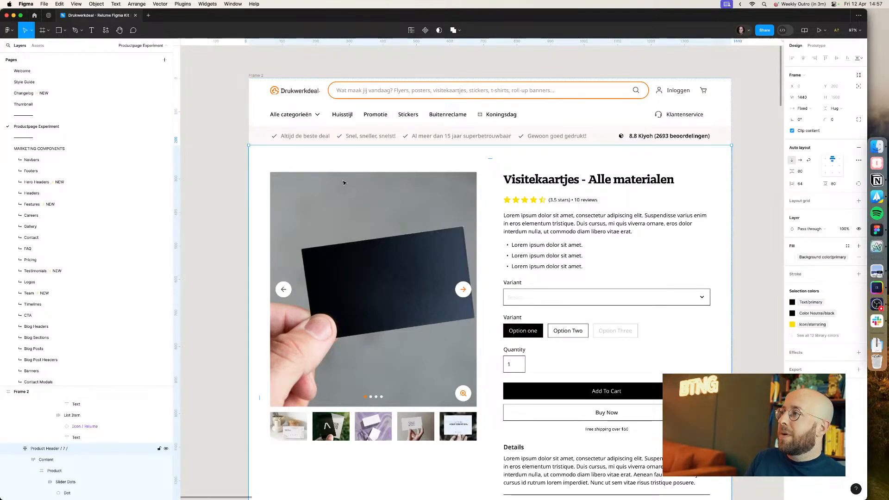
pyautogui.press('f')
pyautogui.moveTo(709, 144); pyautogui.dragTo(526, 127)
pyautogui.press('super+v')
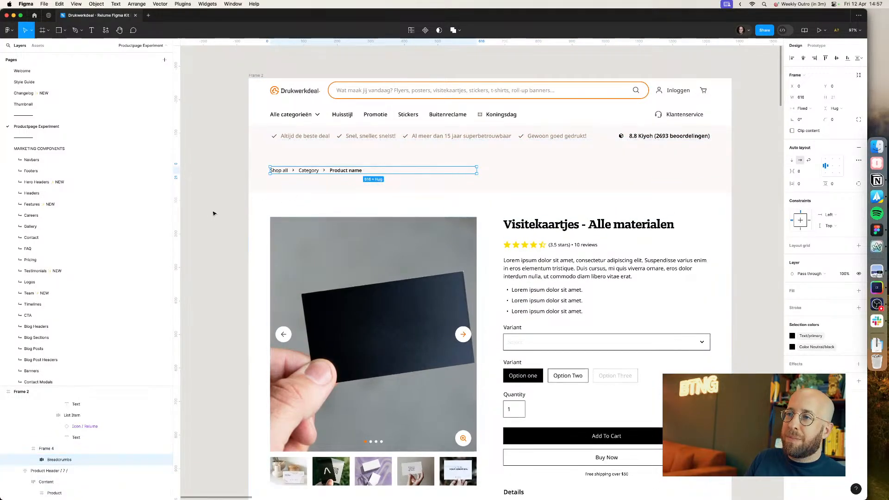
pyautogui.click(69, 449)
pyautogui.scroll(3, 69, 440)
pyautogui.press('Delete')
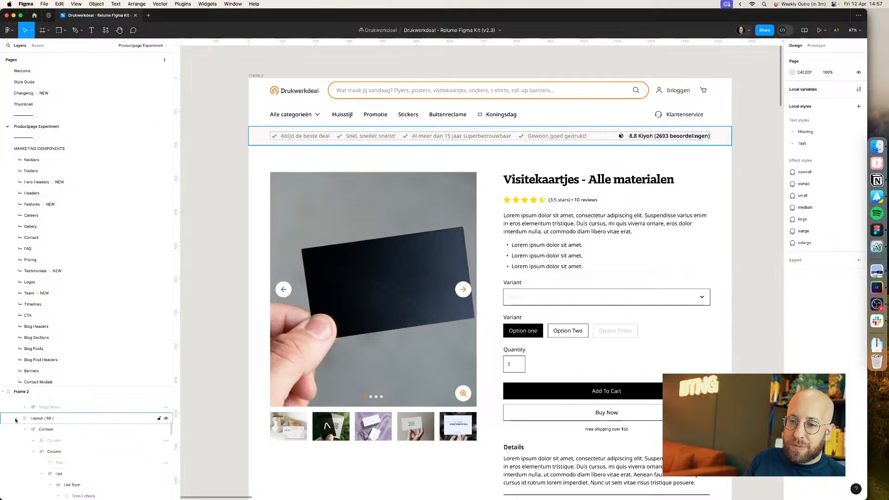
pyautogui.click(32, 429)
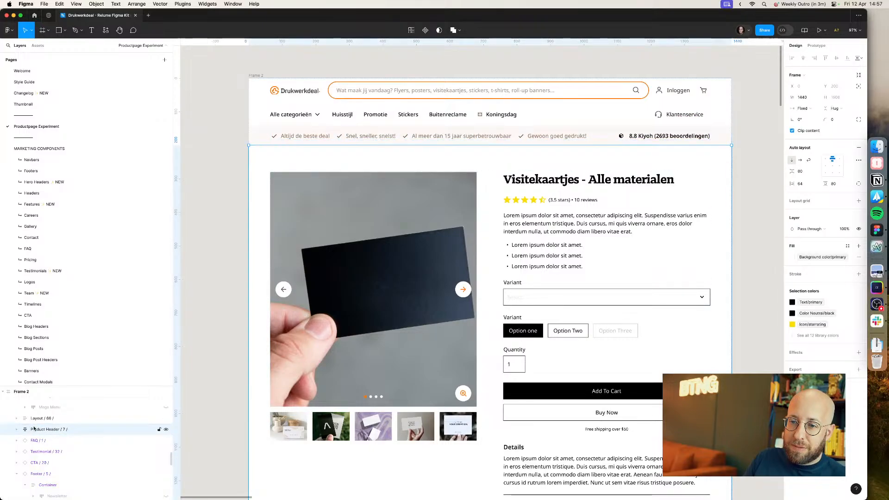
pyautogui.hotkey('ctrl', 'z')
pyautogui.moveTo(37, 460); pyautogui.dragTo(33, 472)
pyautogui.press('BackSpace')
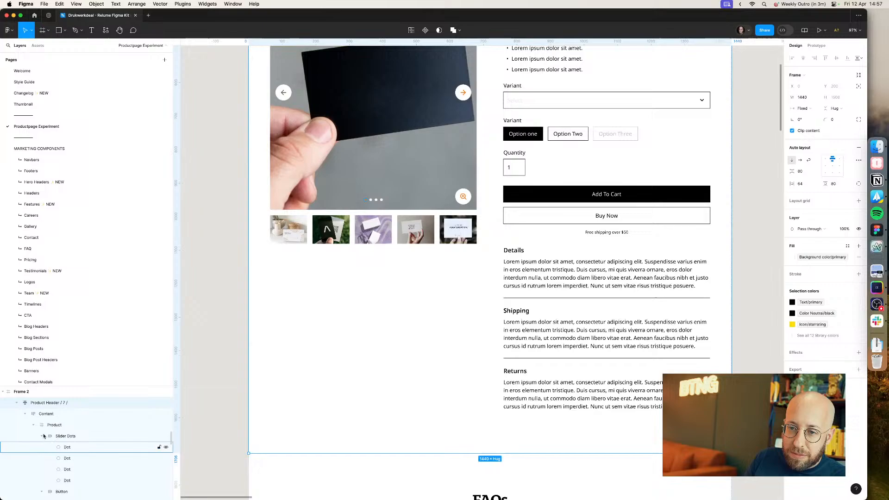
pyautogui.click(25, 415)
pyautogui.scroll(5, 214, 351)
pyautogui.scroll(4, 213, 352)
pyautogui.click(298, 339)
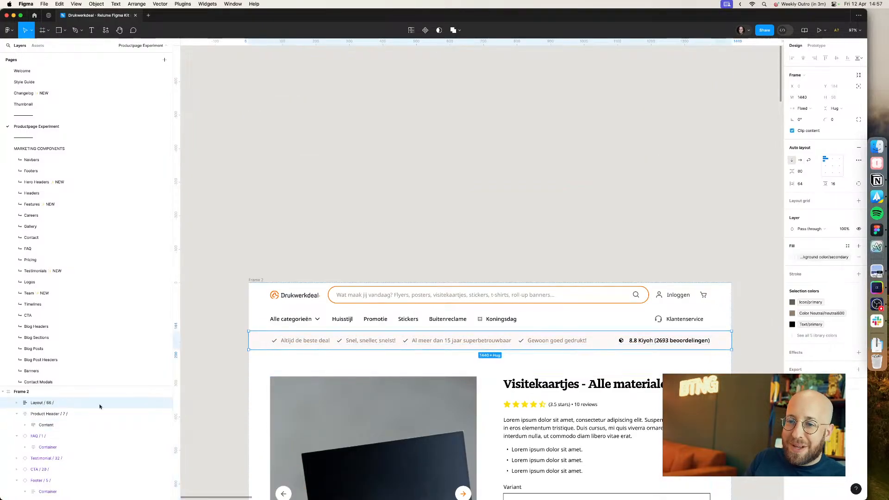
pyautogui.scroll(1, 24, 416)
pyautogui.press('super+z')
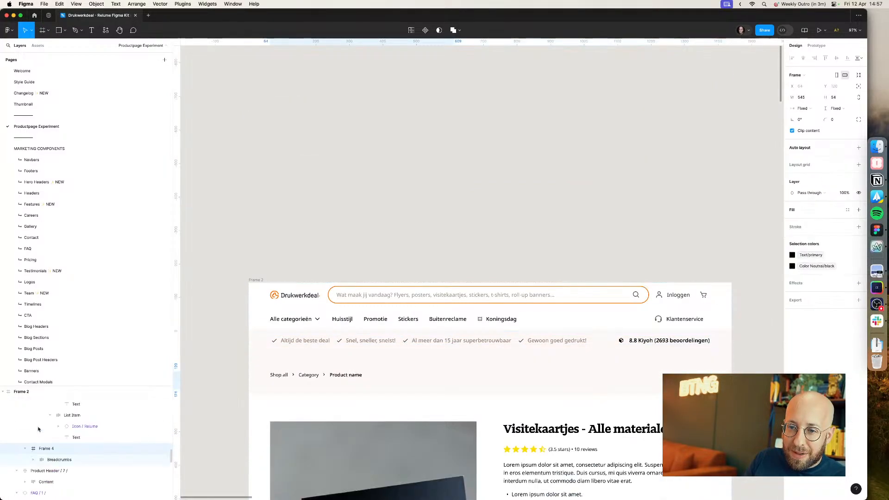
# Step: Move the breadcrumb frame directly below the navbar and stretch it to the full 1440 page width
pyautogui.moveTo(40, 454); pyautogui.dragTo(26, 470)
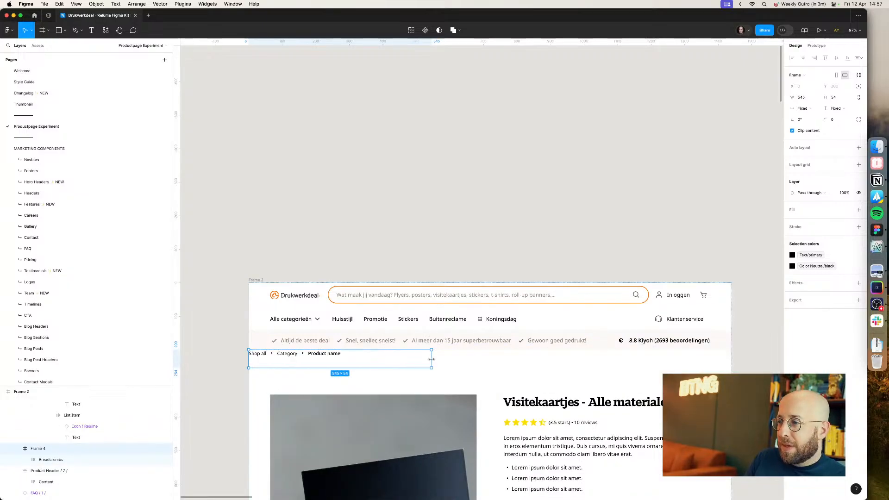
pyautogui.moveTo(436, 359); pyautogui.dragTo(732, 357)
pyautogui.click(748, 357)
pyautogui.scroll(-1, 746, 356)
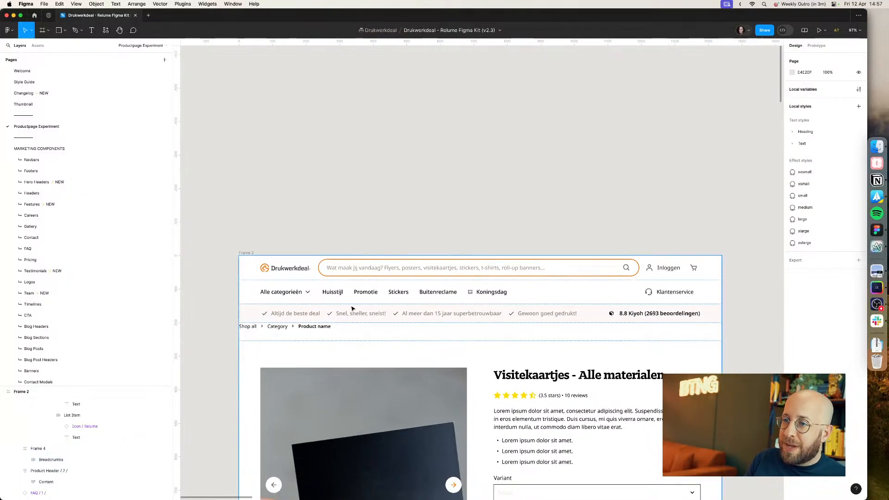
# Step: Add auto layout to the breadcrumb frame with 80 spacing and 64 horizontal padding
pyautogui.click(297, 320)
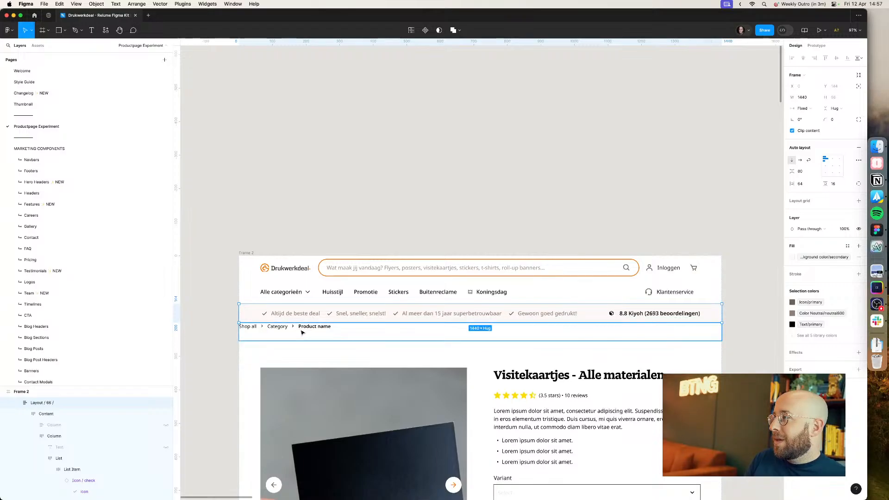
pyautogui.click(302, 333)
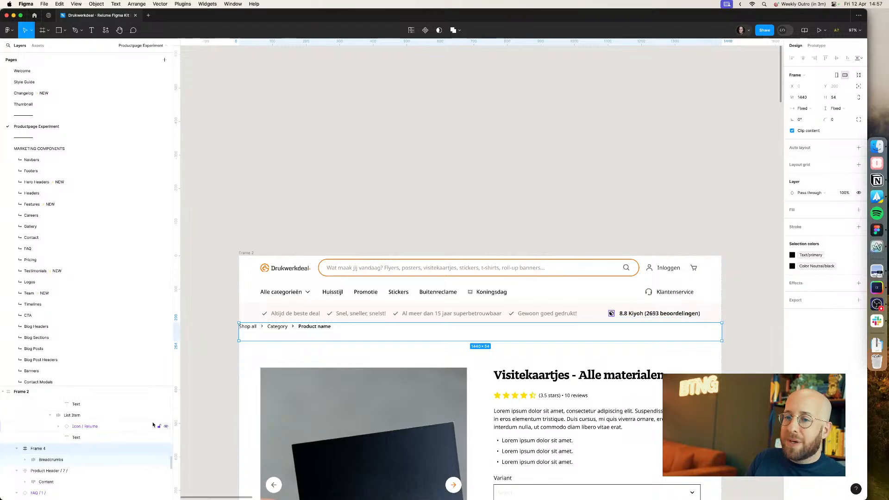
pyautogui.hotkey('shift', 'a')
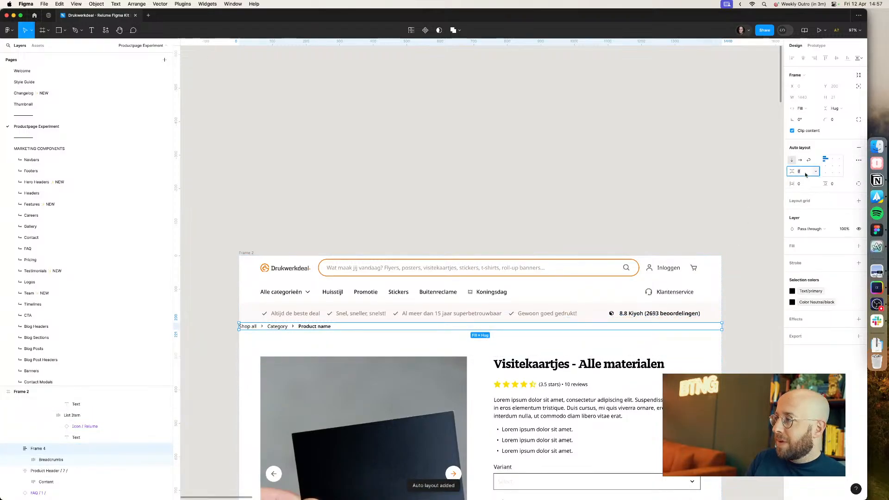
pyautogui.write('80')
pyautogui.click(805, 187)
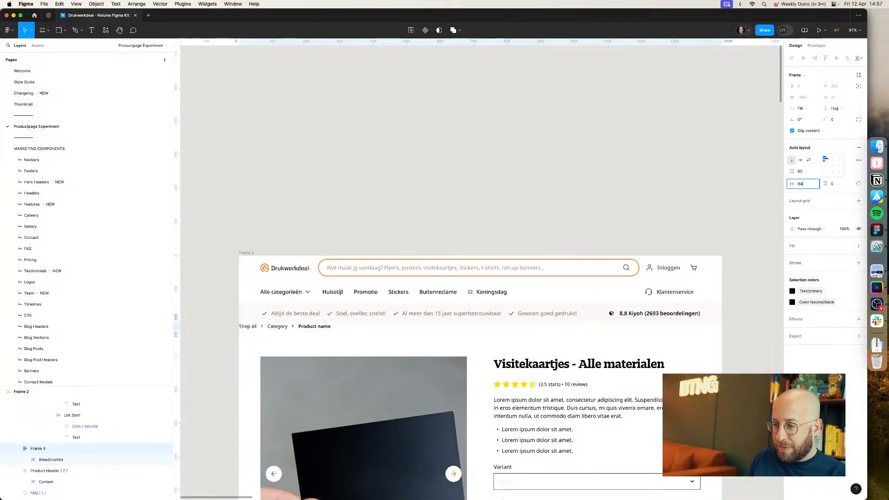
pyautogui.press('Return')
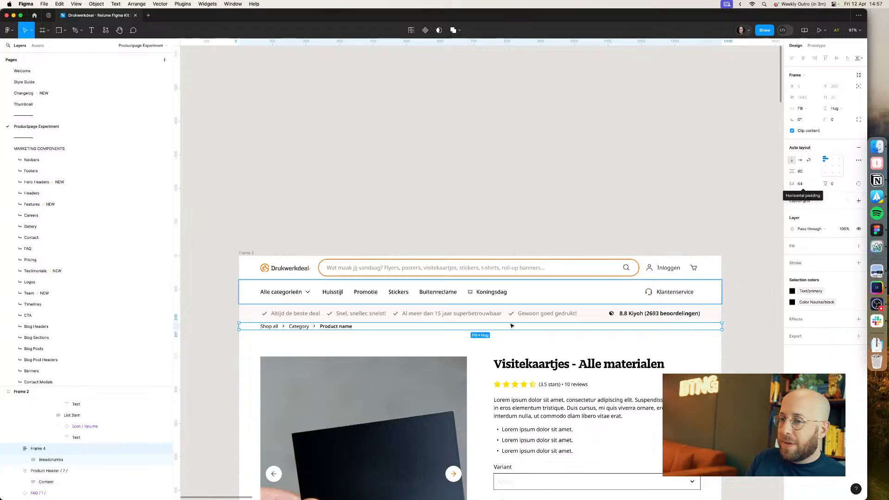
pyautogui.click(352, 309)
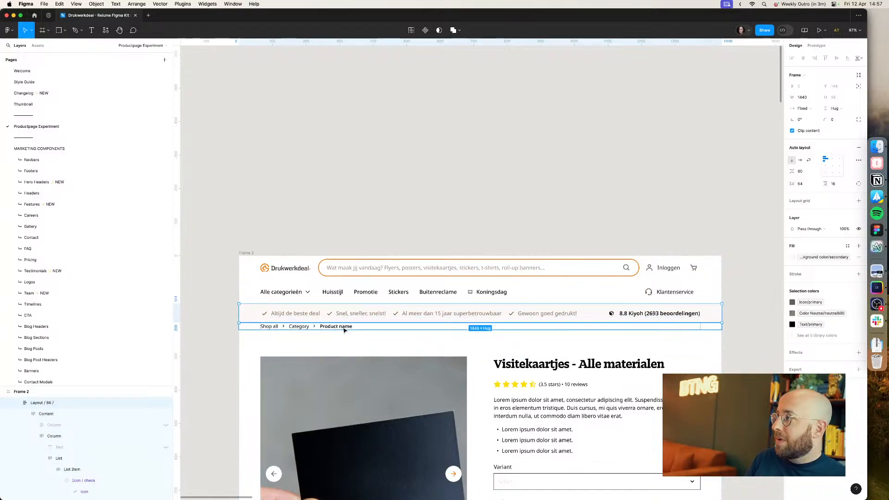
# Step: Set the breadcrumb frame's vertical padding to 1
pyautogui.click(344, 329)
pyautogui.click(834, 186)
pyautogui.write('1')
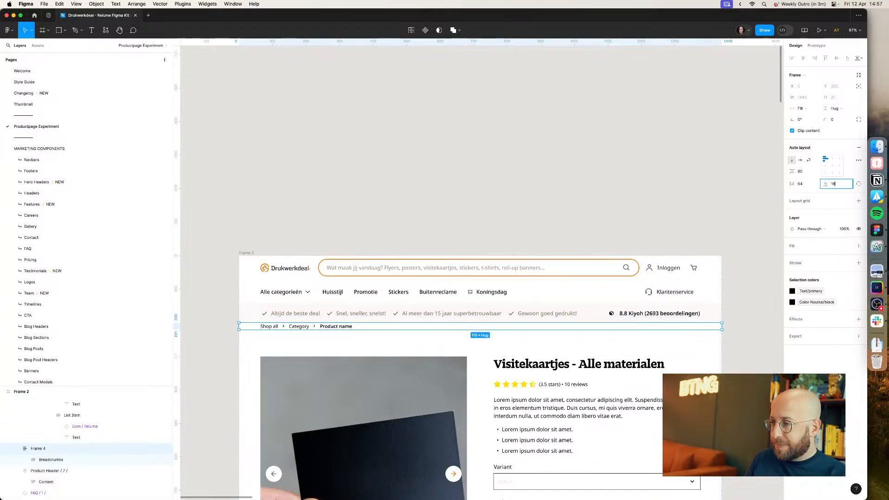
pyautogui.press('Return')
# Step: Compare the design's breadcrumb area with the breadcrumbs on the live product page after closing the developer tools
pyautogui.click(596, 241)
pyautogui.scroll(-2, 594, 243)
pyautogui.click(498, 328)
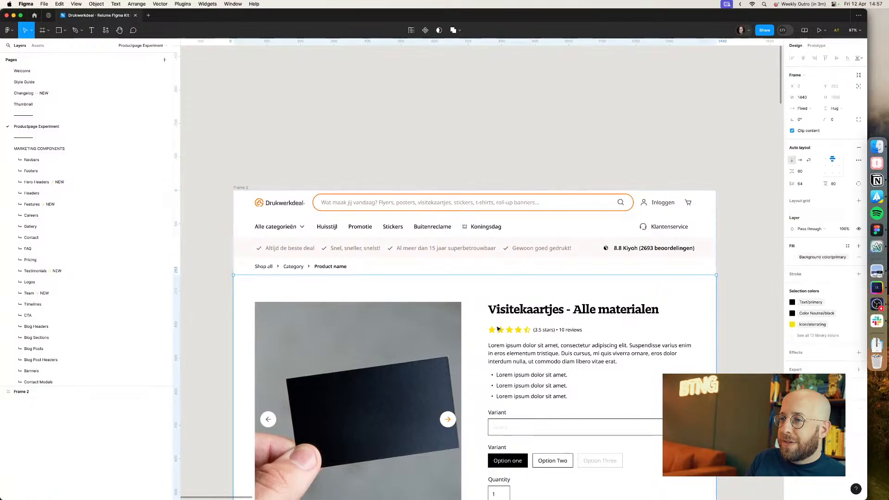
pyautogui.moveTo(352, 342); pyautogui.dragTo(494, 285)
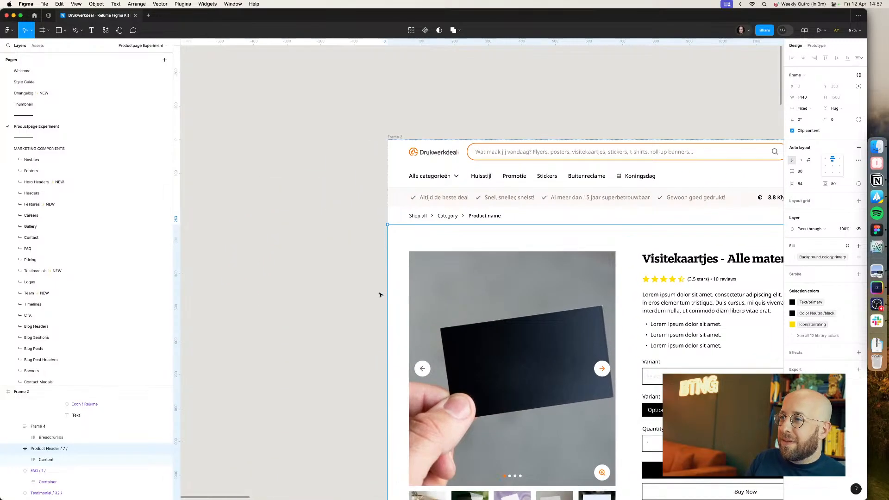
pyautogui.scroll(-2, 380, 295)
pyautogui.hscroll(3, 345, 306)
pyautogui.press('super+Tab')
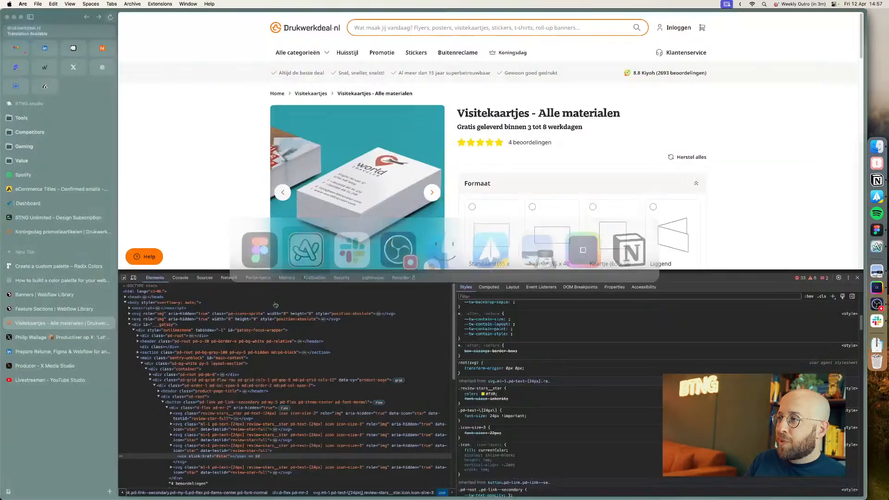
pyautogui.press('super+Tab')
pyautogui.press('super+Tab')
pyautogui.click(857, 277)
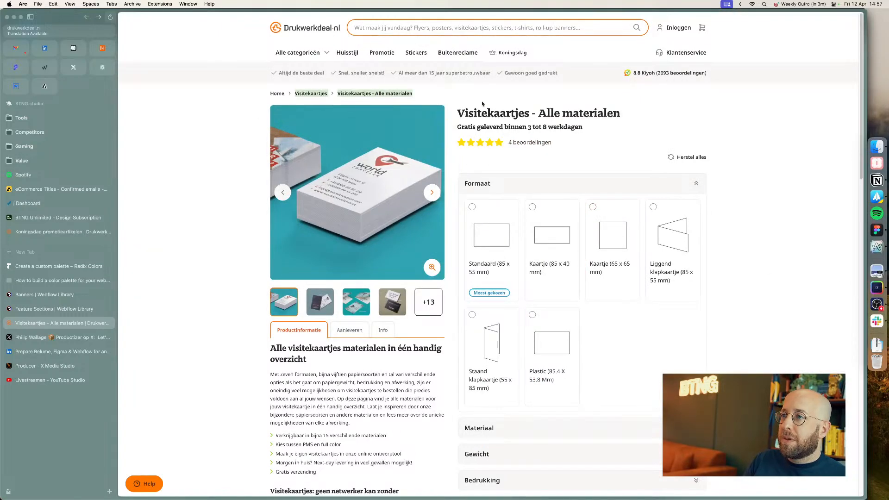
pyautogui.press('super+Tab')
# Step: Paste the copied breadcrumb labels into the Category link and rename the Shop all link to Home
pyautogui.keyDown('super'); pyautogui.click(351, 224); pyautogui.keyUp('super')
pyautogui.write('Visitekaartjes Visitekaartjes - Alle materialen')
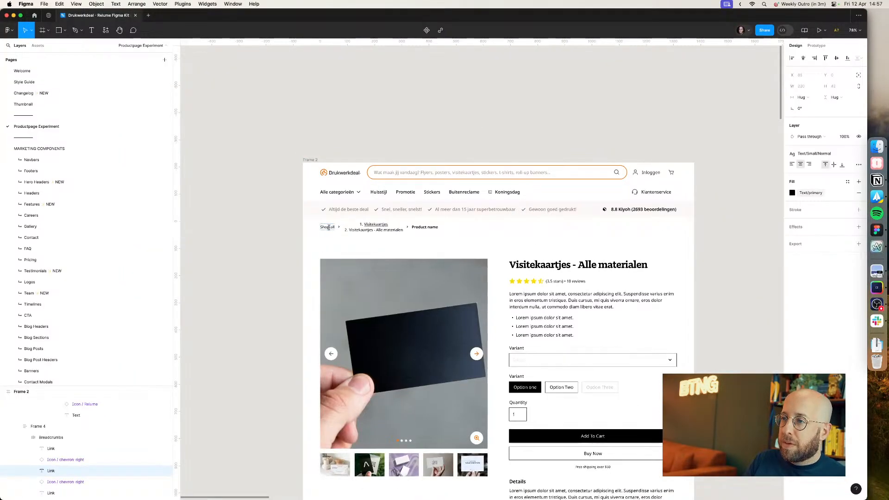
pyautogui.press('super+z')
pyautogui.press('super+shift+z')
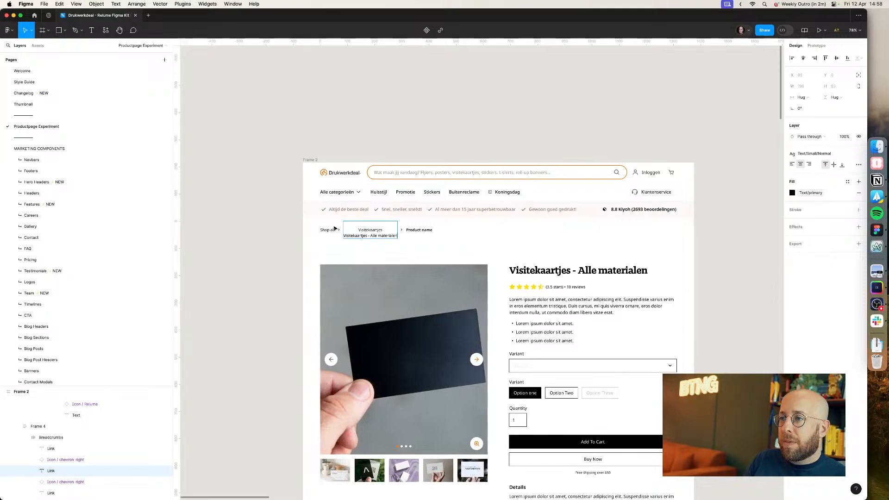
pyautogui.click(323, 231)
pyautogui.write('Home')
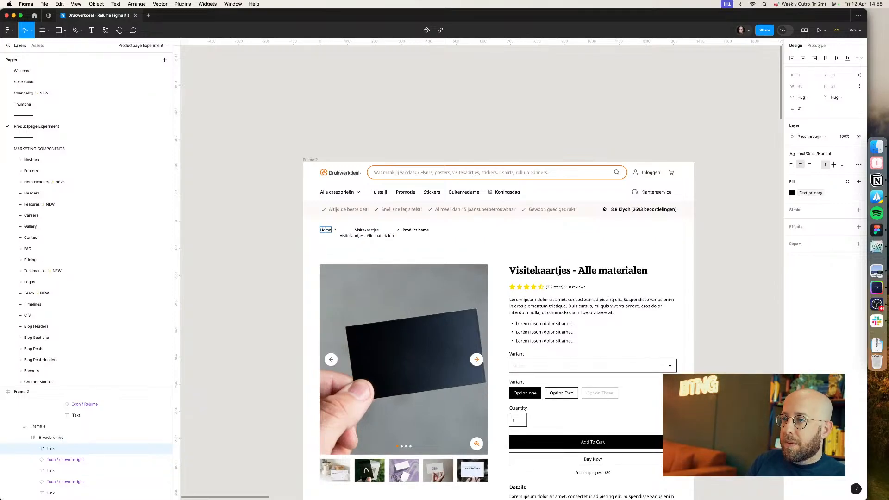
# Step: Move 'Visitekaartjes - Alle materialen' into the last breadcrumb link, leaving Visitekaartjes as the middle link
pyautogui.doubleClick(394, 236)
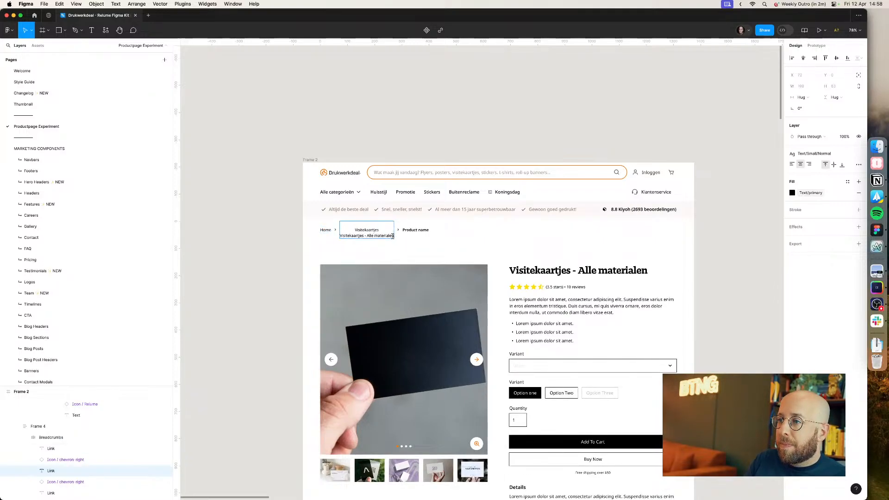
pyautogui.moveTo(394, 237); pyautogui.dragTo(343, 235)
pyautogui.press('super+x')
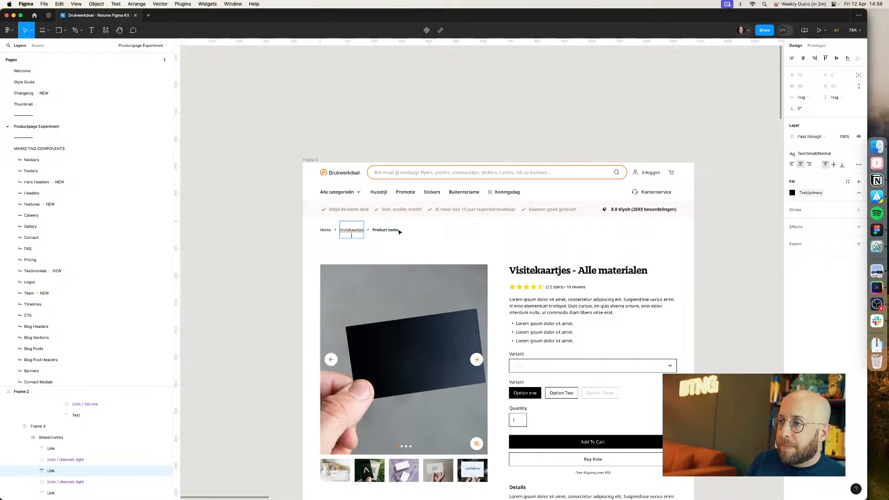
pyautogui.doubleClick(387, 230)
pyautogui.press('super+v')
pyautogui.click(363, 231)
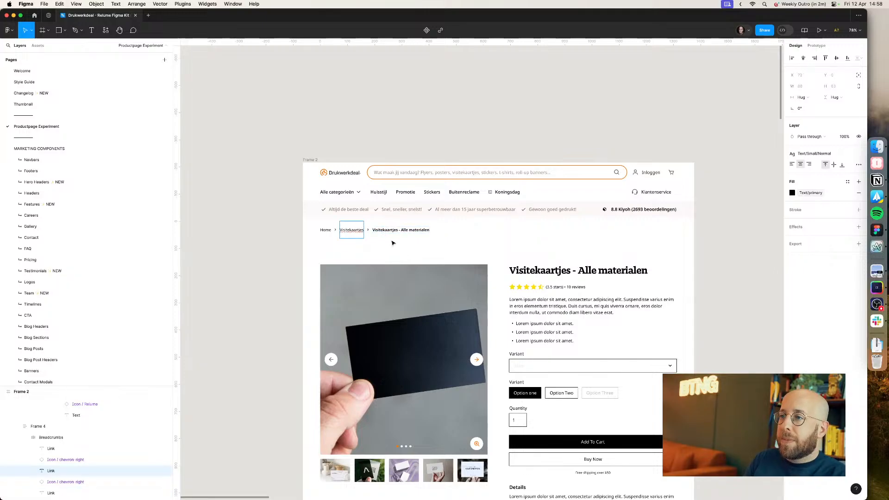
pyautogui.press('BackSpace')
pyautogui.press('Up')
pyautogui.press('Delete')
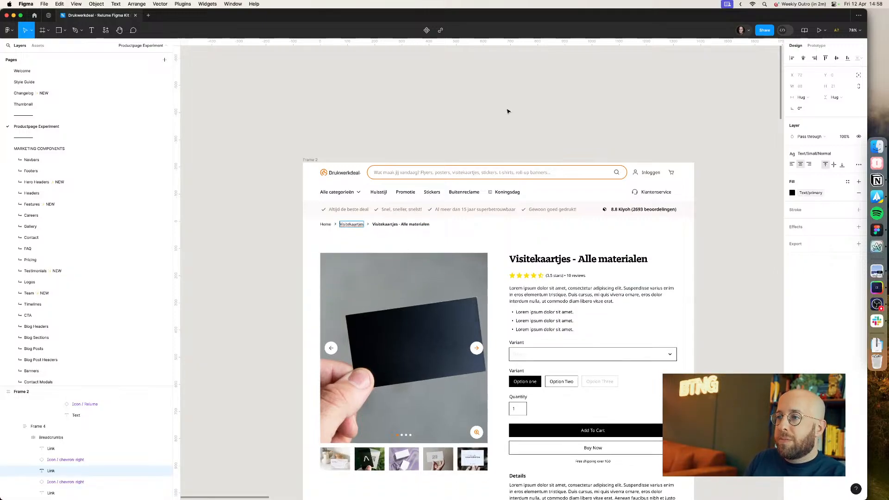
# Step: Switch the product section to individual paddings and set its top padding to 40
pyautogui.click(508, 111)
pyautogui.click(443, 250)
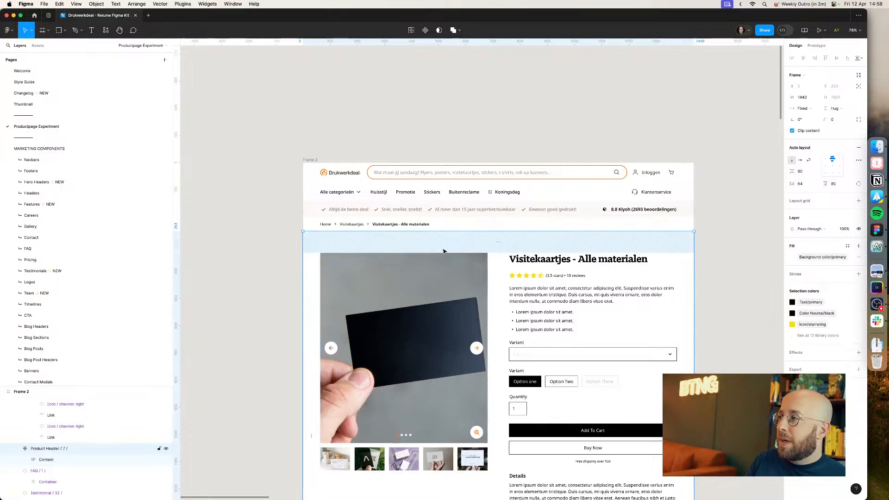
pyautogui.click(859, 184)
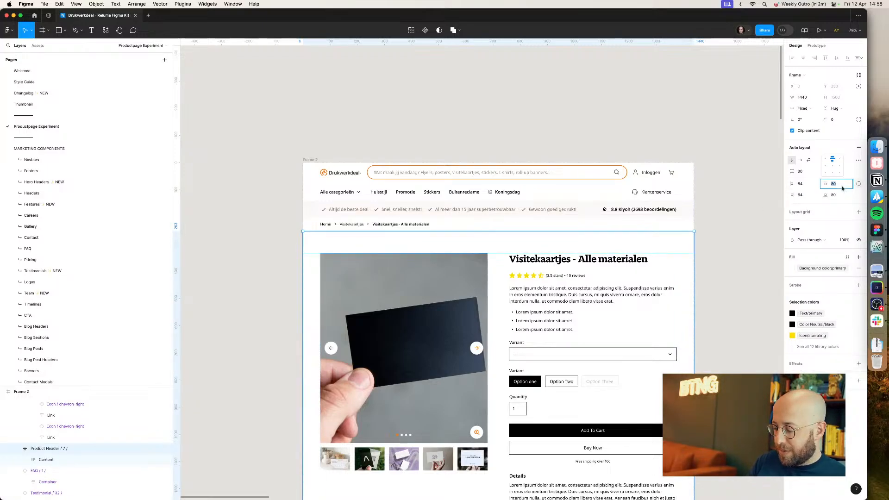
pyautogui.write('16')
pyautogui.press('Return')
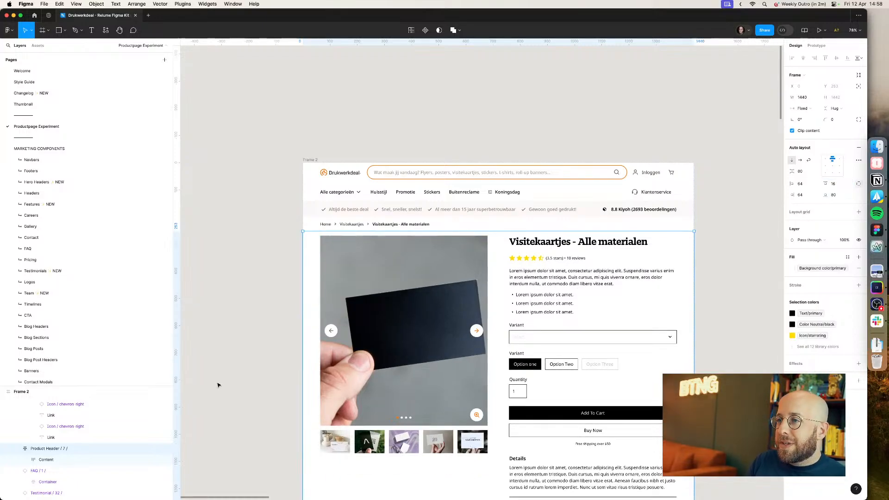
pyautogui.click(837, 185)
pyautogui.write('40')
pyautogui.press('Return')
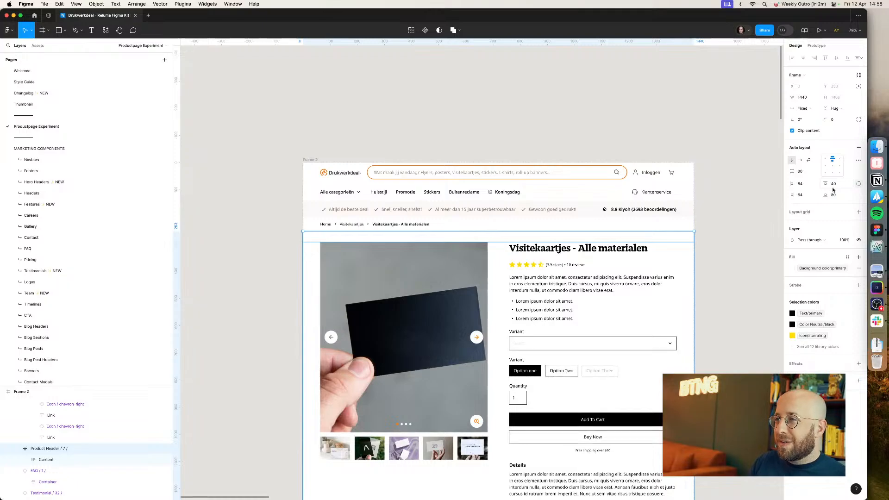
# Step: Paste a screenshot of the live breadcrumbs beside the frame and draw a rectangle to measure the spacing below them
pyautogui.click(733, 241)
pyautogui.press('super+Tab')
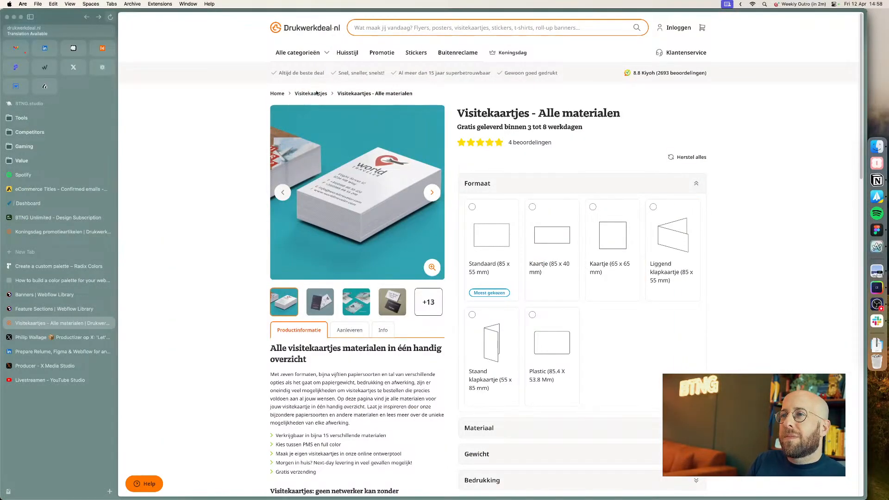
pyautogui.moveTo(316, 93); pyautogui.dragTo(326, 116)
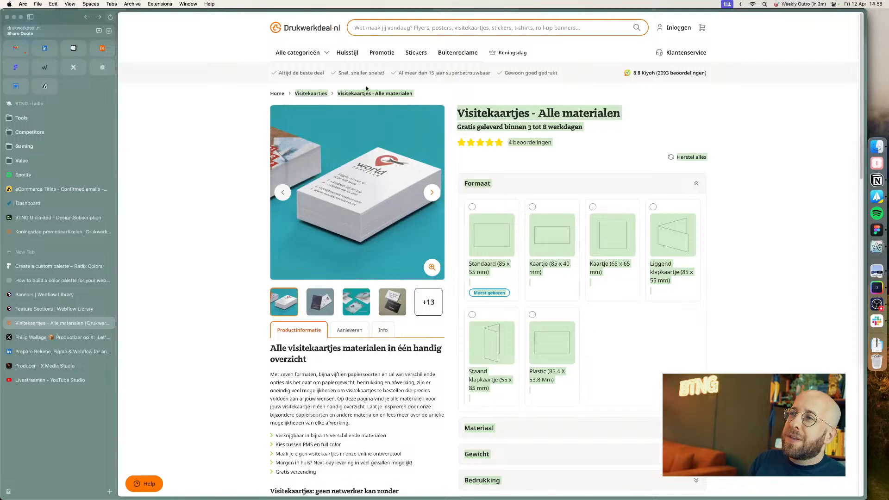
pyautogui.moveTo(327, 75); pyautogui.dragTo(421, 117)
pyautogui.press('super+Tab')
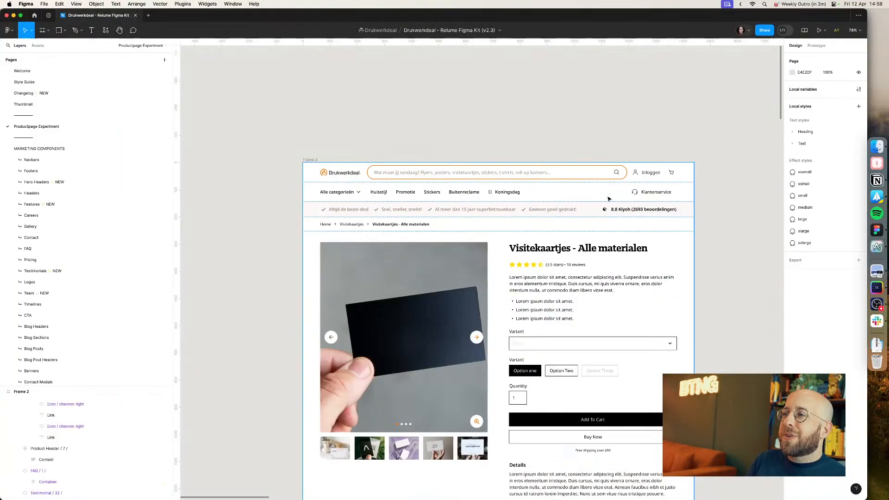
pyautogui.hscroll(-5, 369, 184)
pyautogui.hotkey('ctrl', 'v')
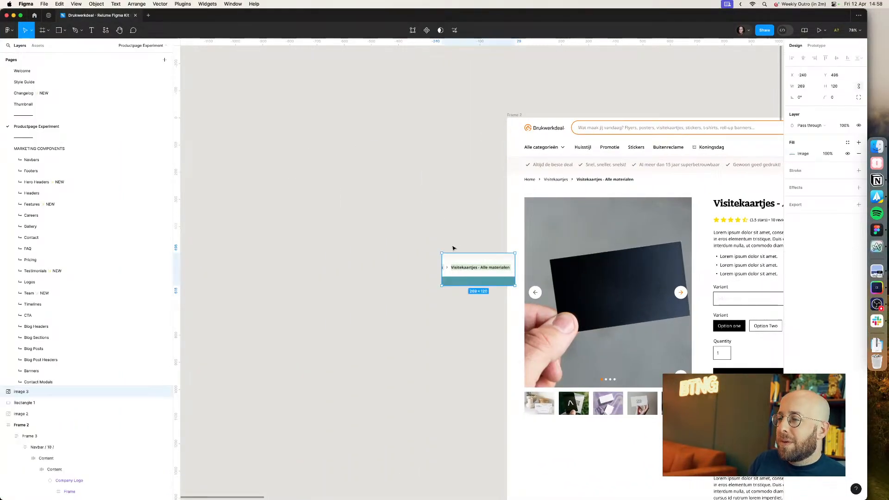
pyautogui.scroll(5, 455, 248)
pyautogui.hscroll(3, 467, 250)
pyautogui.press('r')
pyautogui.moveTo(397, 264); pyautogui.dragTo(410, 270)
pyautogui.moveTo(408, 267); pyautogui.dragTo(403, 297)
pyautogui.scroll(5, 405, 287)
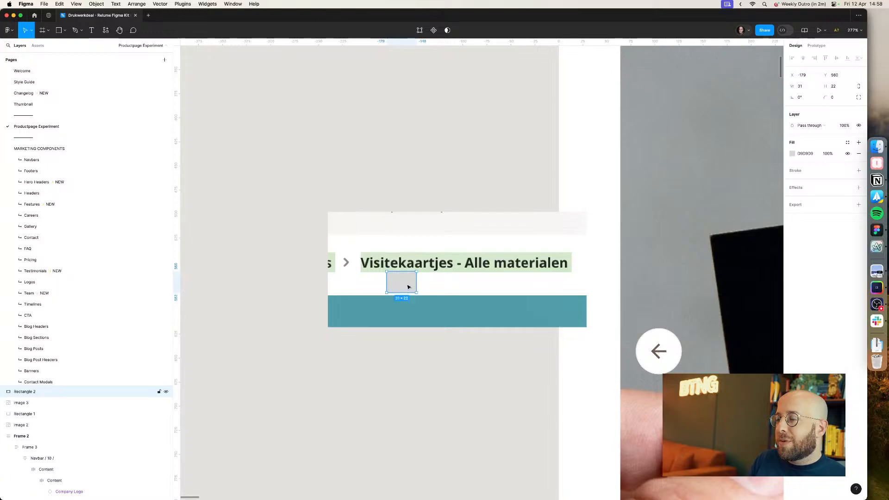
# Step: Set the product section's top padding to 8
pyautogui.scroll(-10, 310, 300)
pyautogui.click(440, 216)
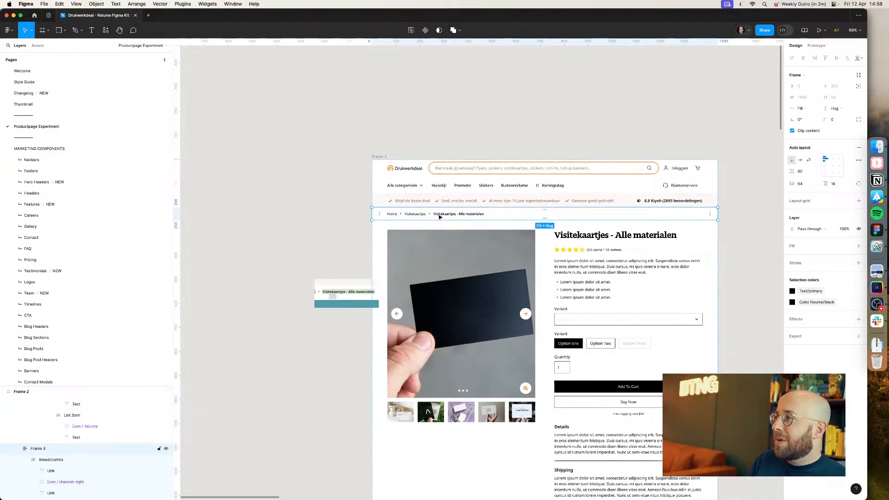
pyautogui.click(462, 234)
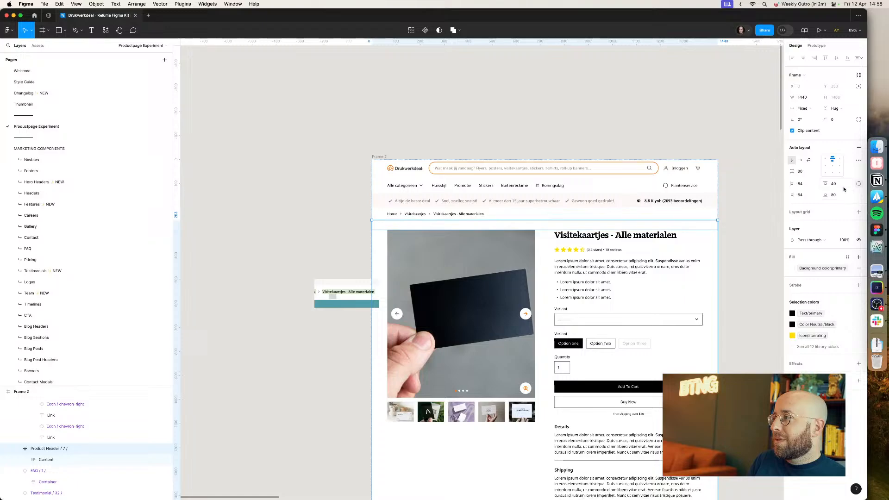
pyautogui.click(844, 186)
pyautogui.write('8')
pyautogui.press('Return')
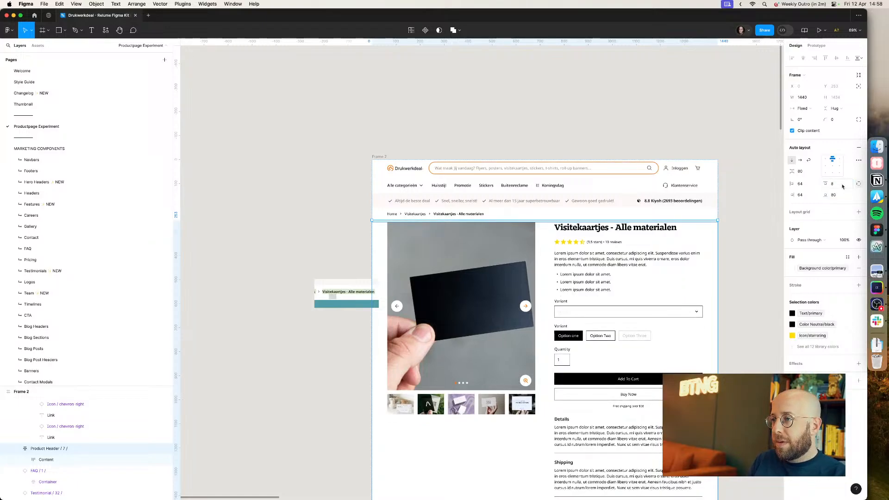
# Step: Zoom in to compare the spacing between breadcrumbs and product section with the measured screenshot
pyautogui.click(266, 218)
pyautogui.scroll(1, 323, 217)
pyautogui.scroll(8, 325, 217)
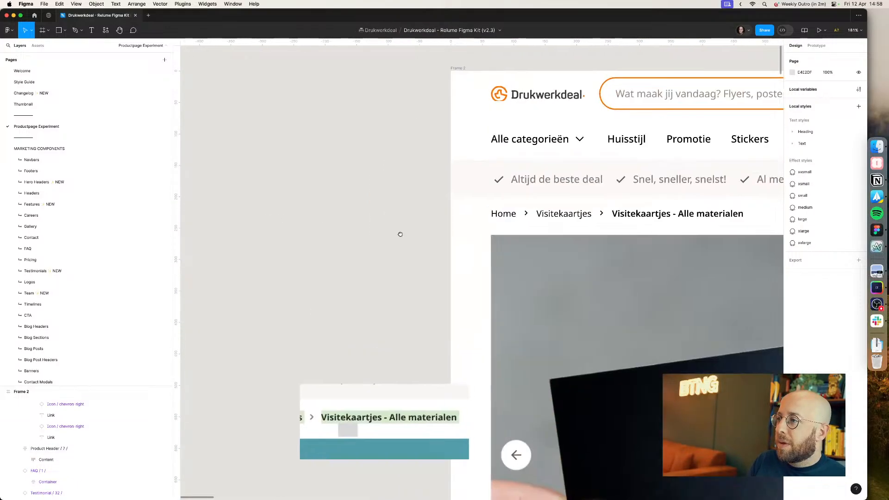
pyautogui.hscroll(3, 408, 233)
pyautogui.doubleClick(435, 229)
pyautogui.click(382, 257)
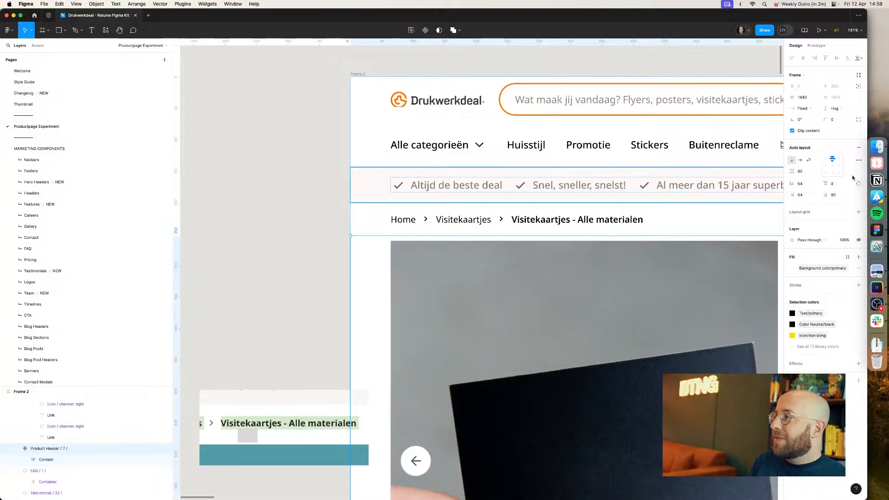
pyautogui.write('0')
pyautogui.press('Return')
pyautogui.click(282, 203)
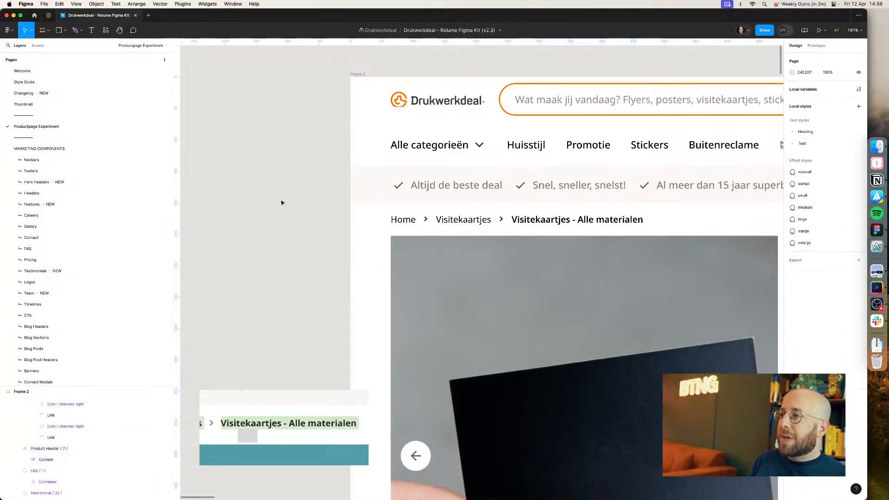
pyautogui.scroll(-6, 282, 203)
pyautogui.moveTo(284, 208); pyautogui.dragTo(255, 180)
pyautogui.scroll(-3, 256, 181)
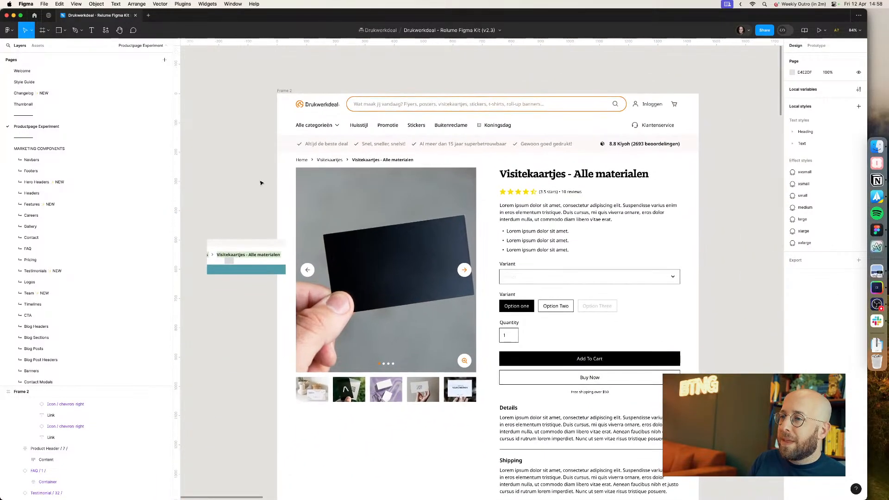
# Step: Copy the delivery subtitle from the live page and paste it as the product description: 'Gratis geleverd binnen 3 tot 8 werkdagen.'
pyautogui.click(248, 255)
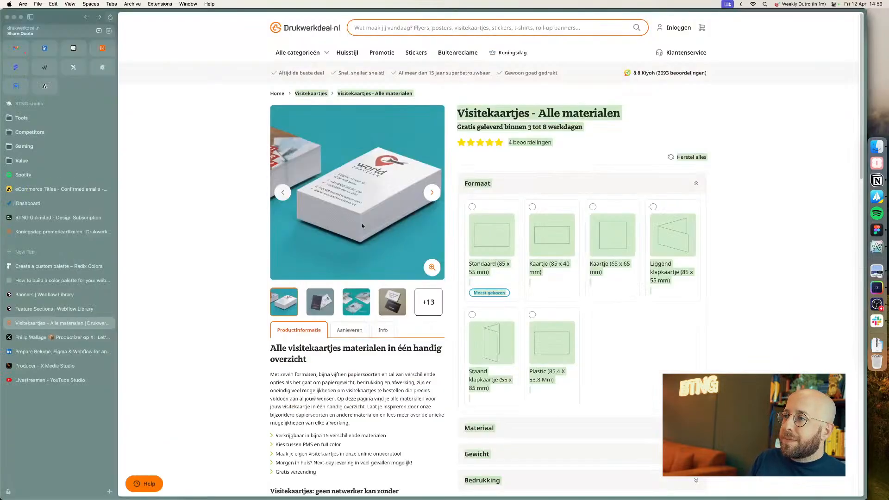
pyautogui.moveTo(595, 125); pyautogui.dragTo(461, 126)
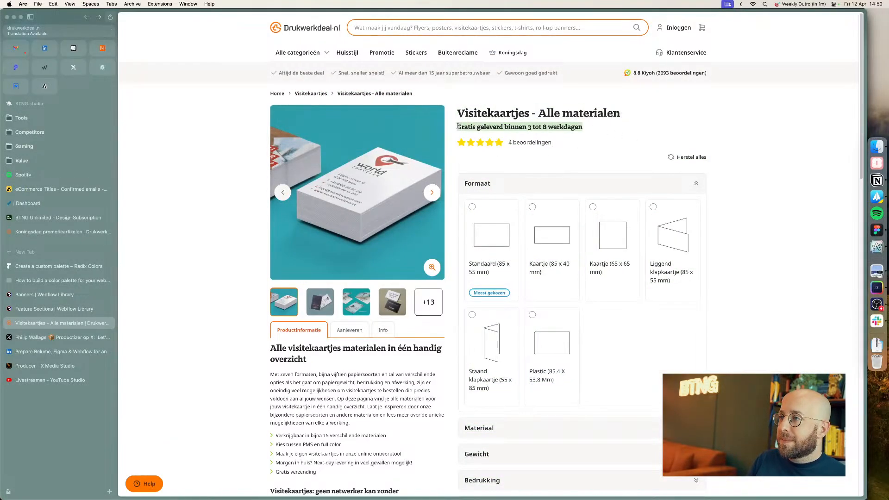
pyautogui.press('super+c')
pyautogui.press('super+Tab')
pyautogui.keyDown('super'); pyautogui.doubleClick(562, 209); pyautogui.keyUp('super')
pyautogui.press('super+v')
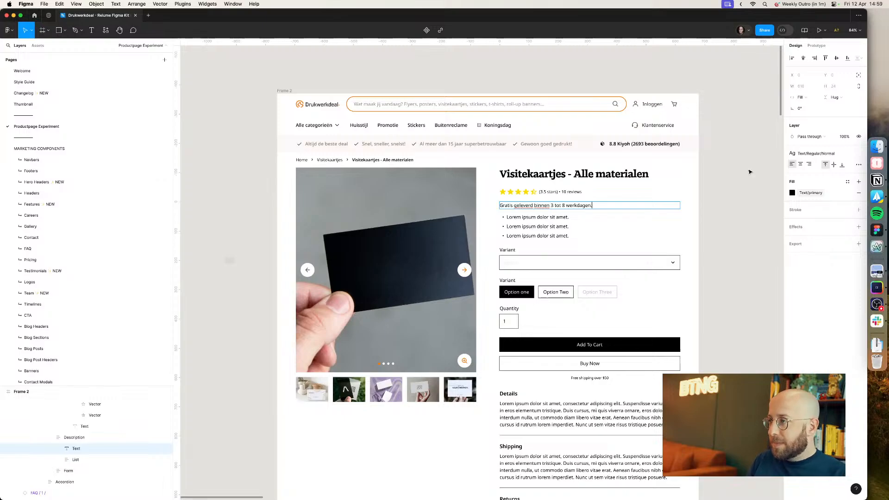
# Step: Review the design's product options and details section against the live page's configuration accordions
pyautogui.click(750, 172)
pyautogui.scroll(-3, 723, 185)
pyautogui.hscroll(3, 722, 186)
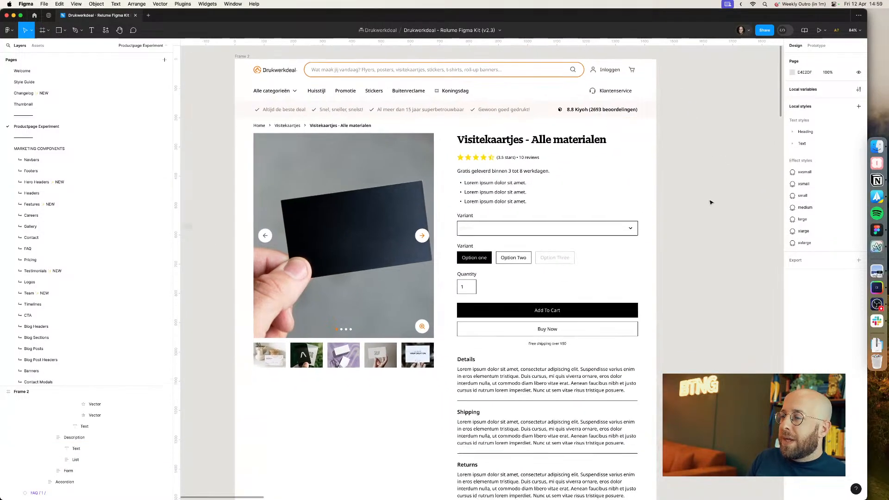
pyautogui.press('super+Tab')
pyautogui.press('super+Tab')
pyautogui.scroll(-3, 680, 232)
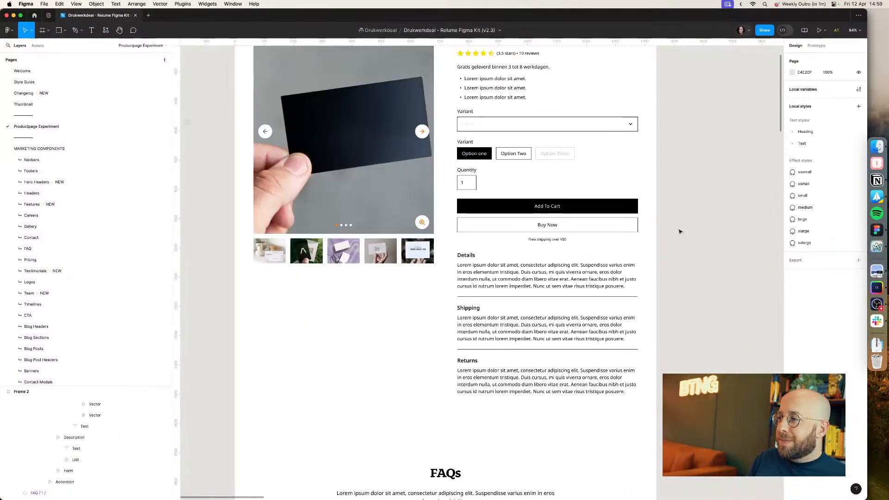
pyautogui.scroll(-5, 680, 232)
pyautogui.scroll(6, 679, 232)
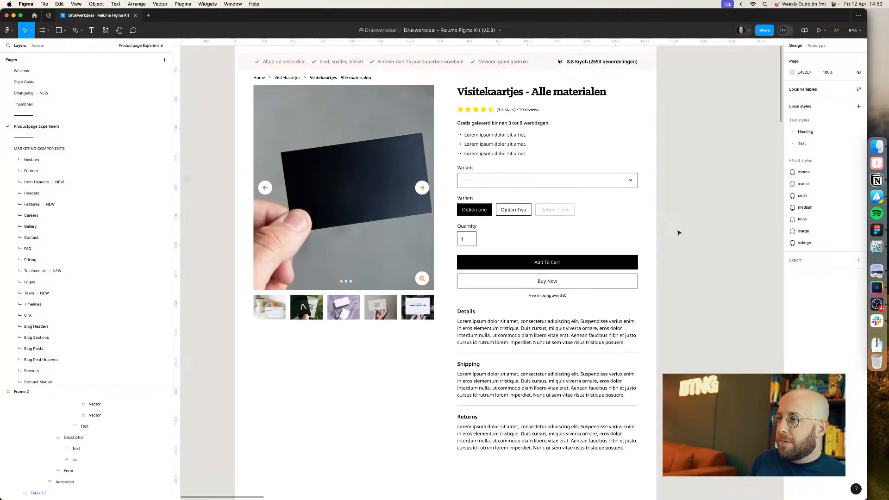
pyautogui.scroll(2, 679, 232)
pyautogui.press('super+Tab')
pyautogui.click(675, 184)
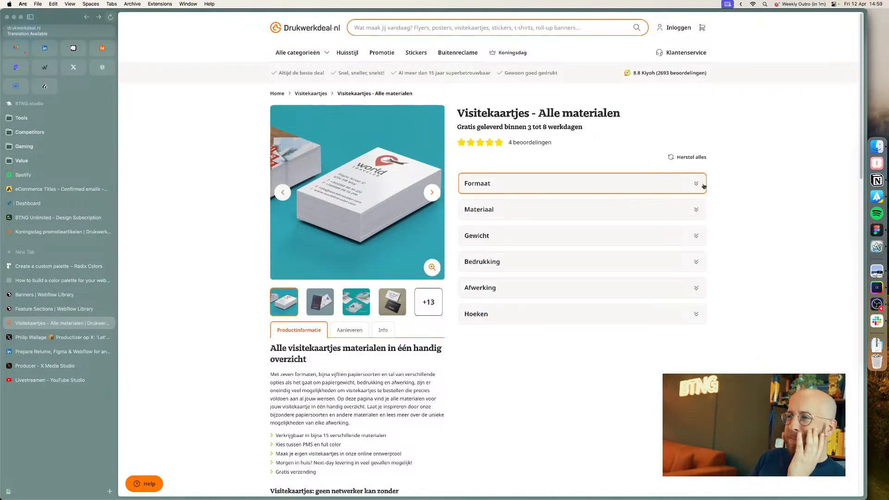
# Step: Examine the live page's configuration accordions by expanding and collapsing Formaat, Materiaal and Gewicht
pyautogui.click(696, 187)
pyautogui.click(695, 188)
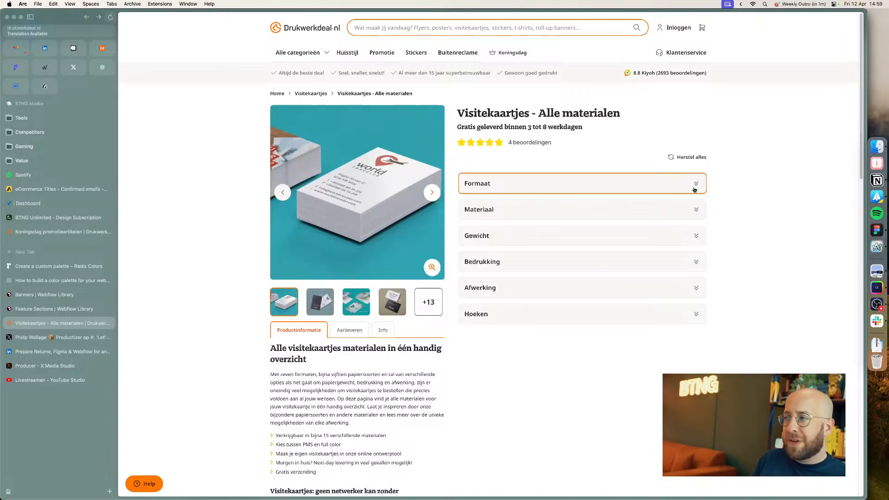
pyautogui.click(695, 189)
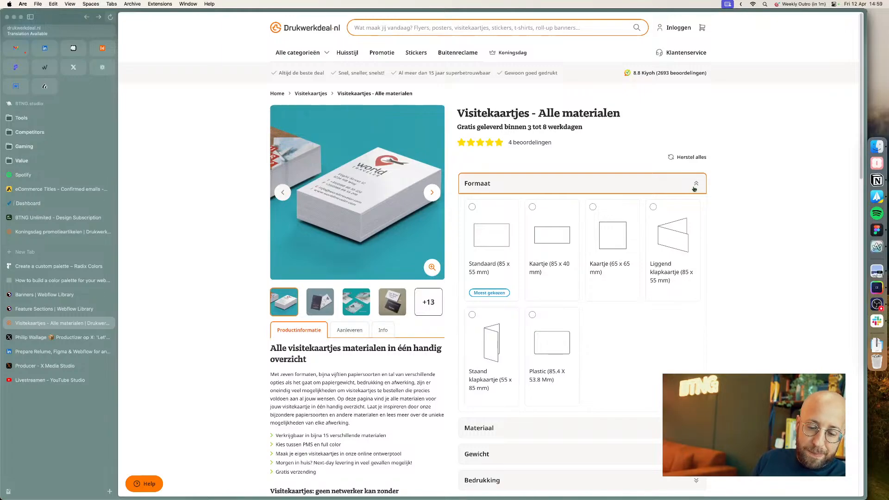
pyautogui.click(671, 190)
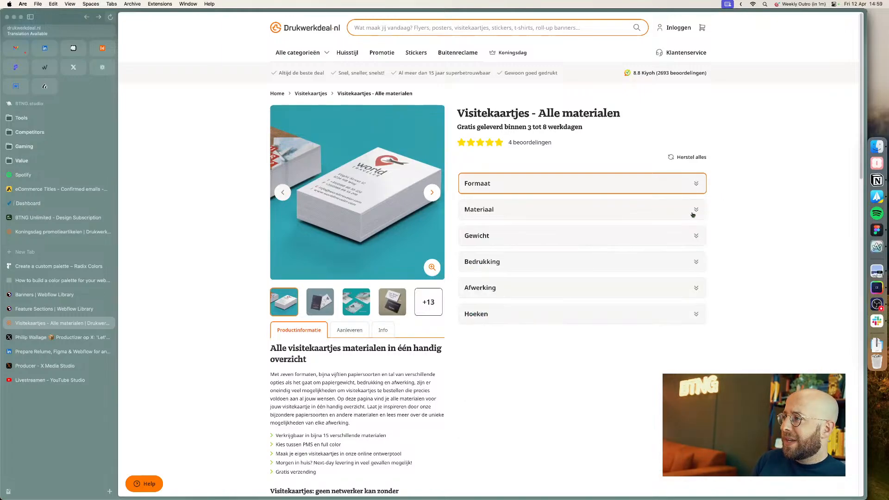
pyautogui.click(694, 213)
pyautogui.click(693, 209)
pyautogui.click(697, 185)
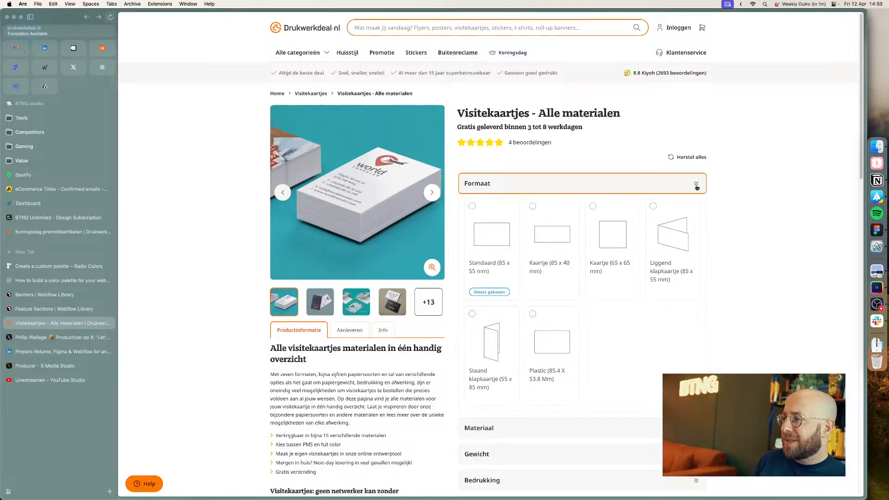
pyautogui.click(697, 187)
pyautogui.click(697, 187)
pyautogui.click(696, 185)
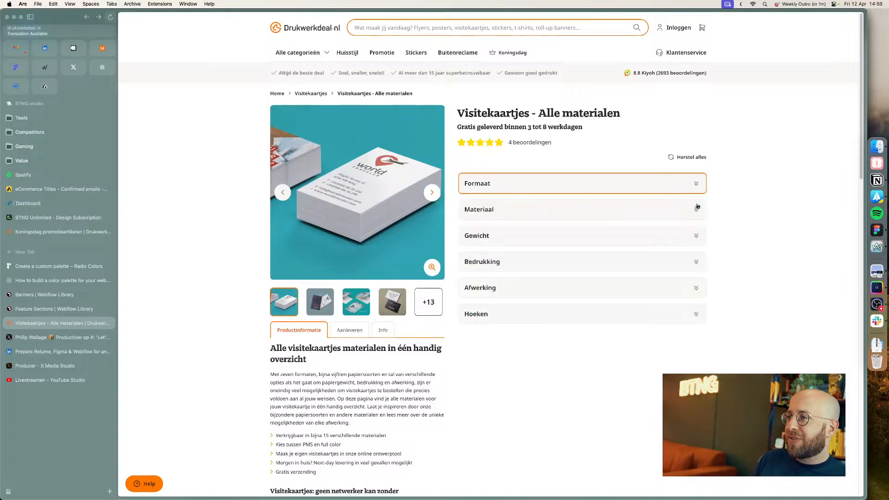
pyautogui.click(696, 208)
pyautogui.click(697, 209)
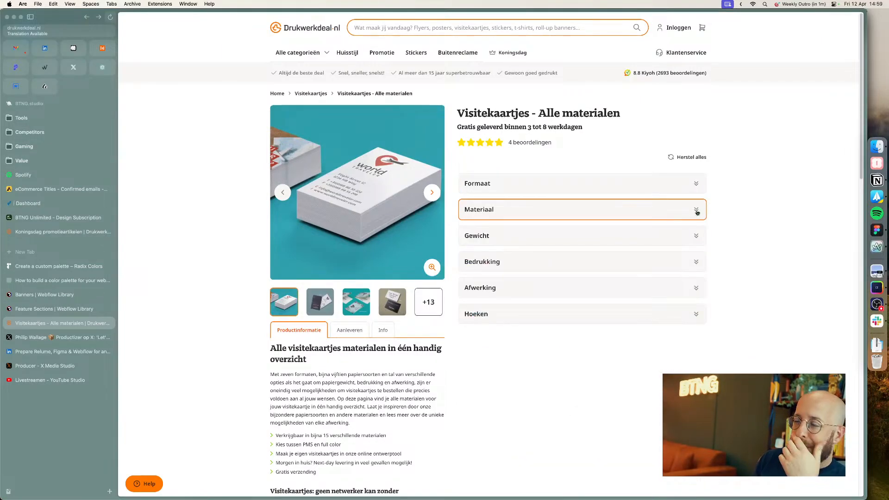
pyautogui.click(697, 211)
pyautogui.click(697, 211)
pyautogui.click(697, 237)
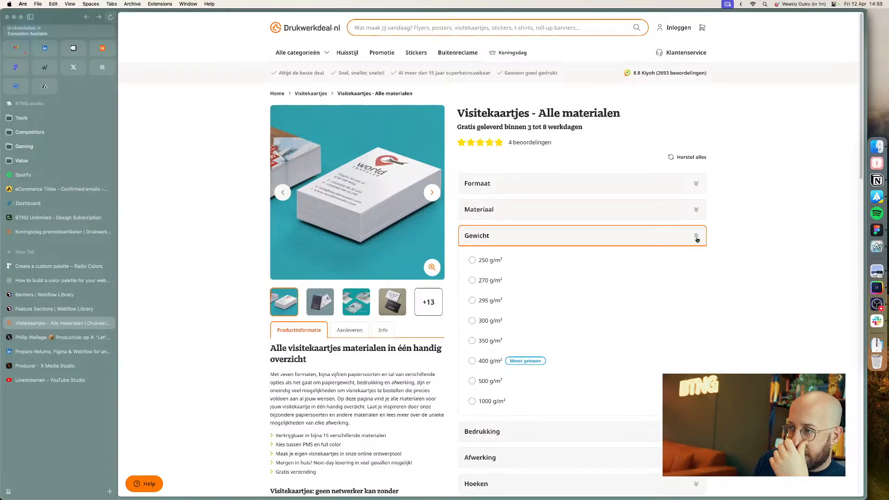
pyautogui.click(697, 238)
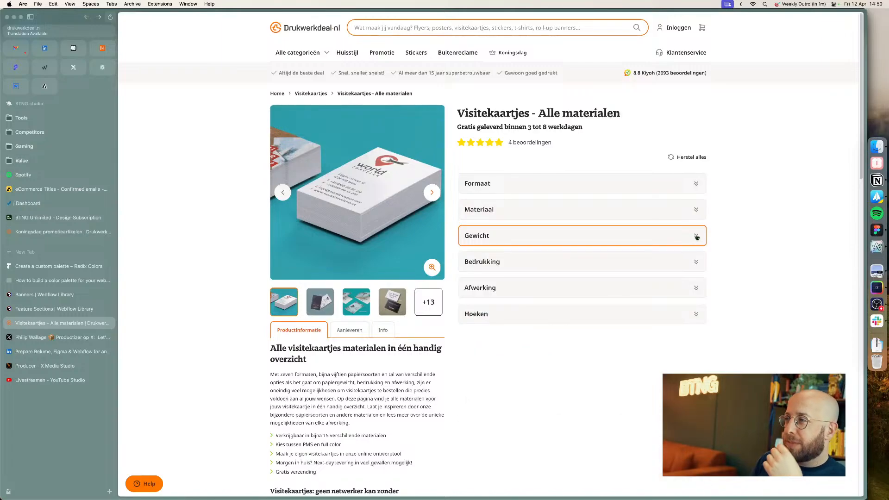
# Step: Copy an FAQ accordion item from the design and paste it into the product description group below the bullet list
pyautogui.press('super+Tab')
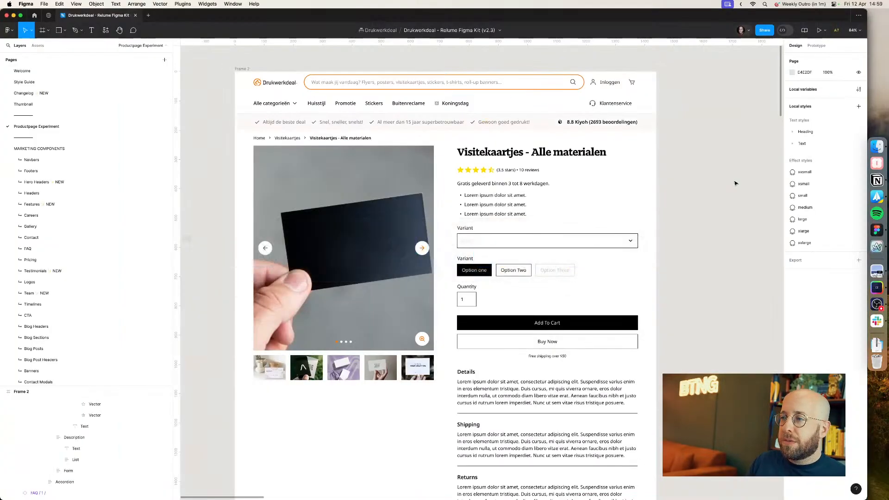
pyautogui.scroll(-10, 681, 215)
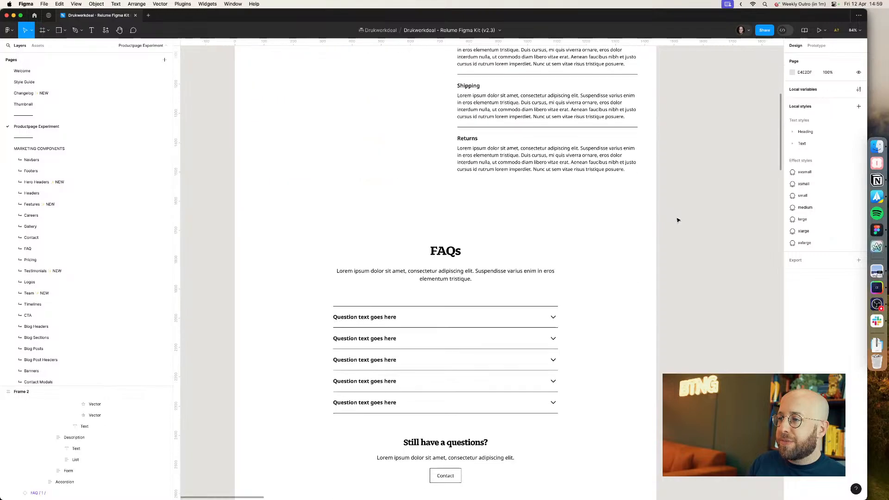
pyautogui.click(477, 233)
pyautogui.doubleClick(477, 233)
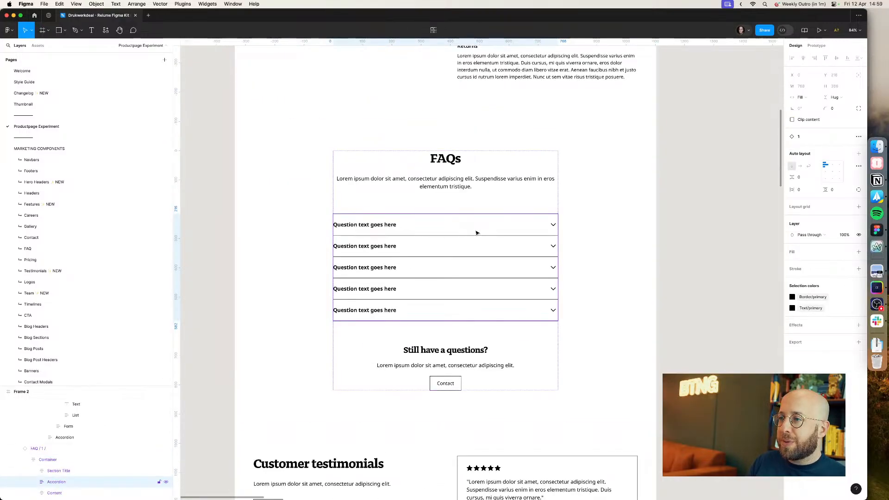
pyautogui.press('super+Tab')
pyautogui.press('super+Tab')
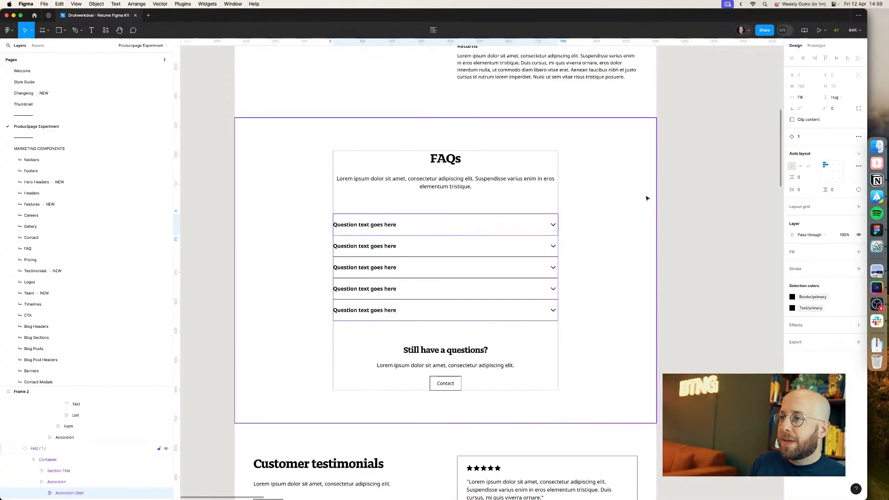
pyautogui.scroll(7, 697, 176)
pyautogui.scroll(5, 697, 176)
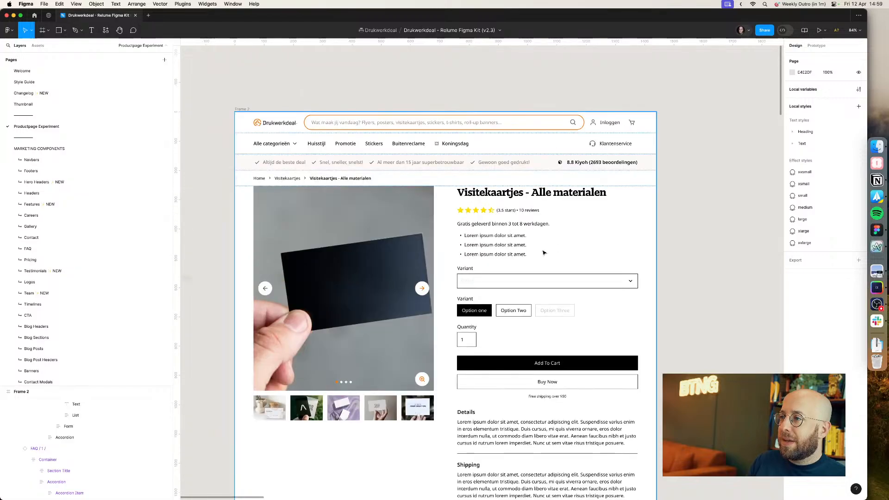
pyautogui.doubleClick(500, 235)
pyautogui.doubleClick(499, 235)
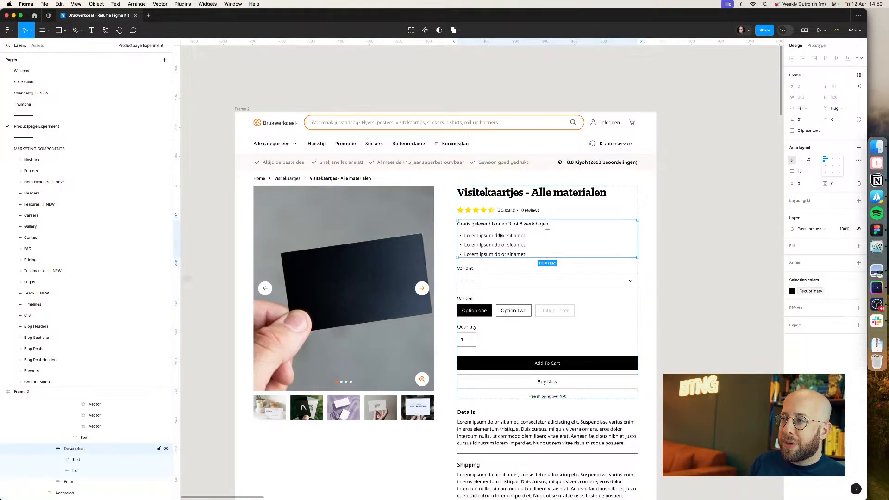
pyautogui.press('super+v')
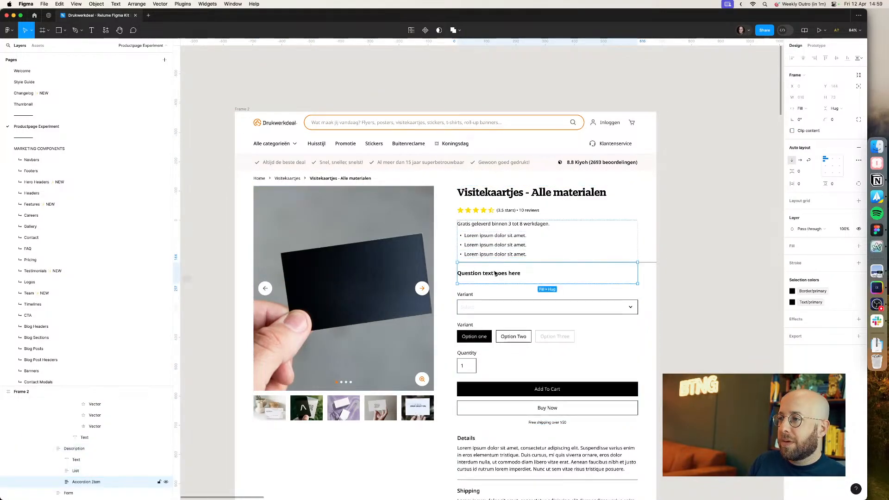
# Step: Set the pasted accordion item's title row to fill the container width
pyautogui.click(710, 253)
pyautogui.doubleClick(567, 277)
pyautogui.doubleClick(567, 277)
pyautogui.doubleClick(566, 277)
pyautogui.doubleClick(567, 277)
pyautogui.doubleClick(567, 277)
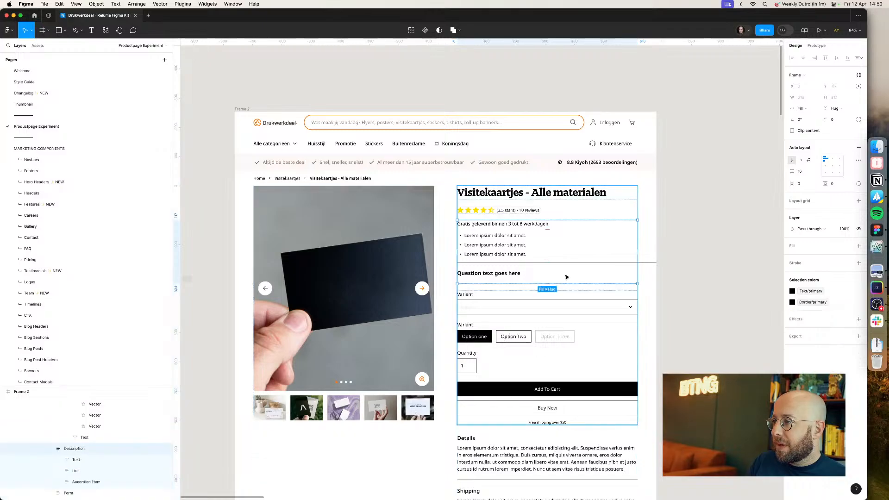
pyautogui.doubleClick(566, 277)
pyautogui.doubleClick(566, 277)
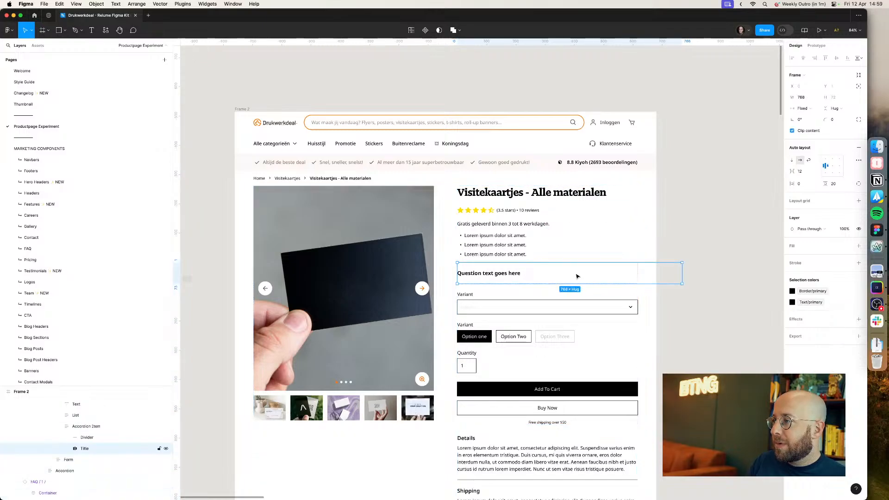
pyautogui.click(808, 113)
pyautogui.click(806, 130)
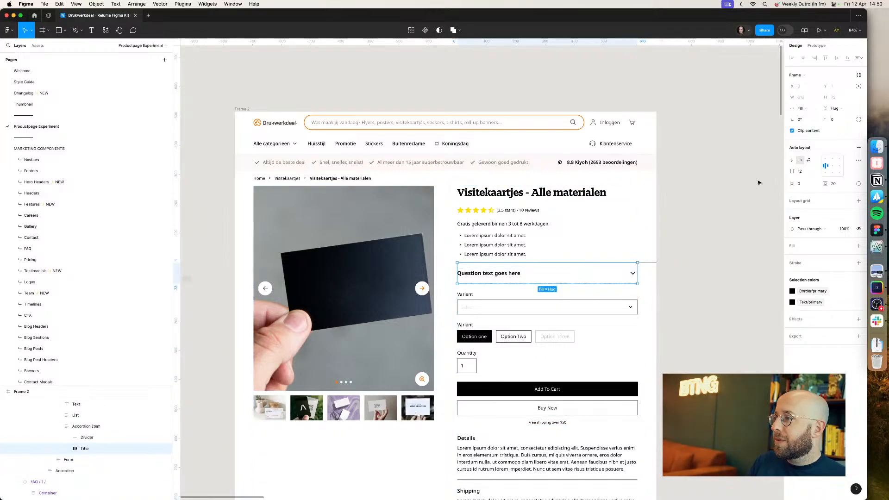
# Step: Delete the divider line from the pasted accordion item
pyautogui.doubleClick(600, 272)
pyautogui.doubleClick(600, 272)
pyautogui.doubleClick(600, 273)
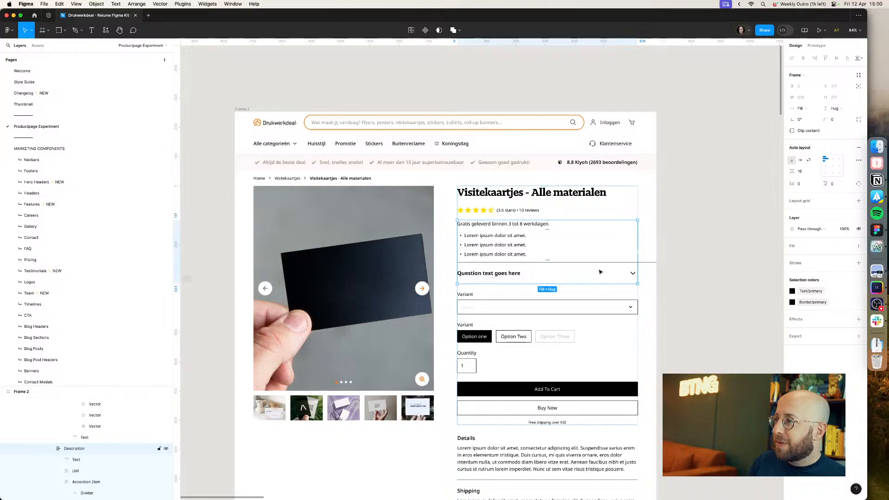
pyautogui.doubleClick(601, 273)
pyautogui.click(648, 263)
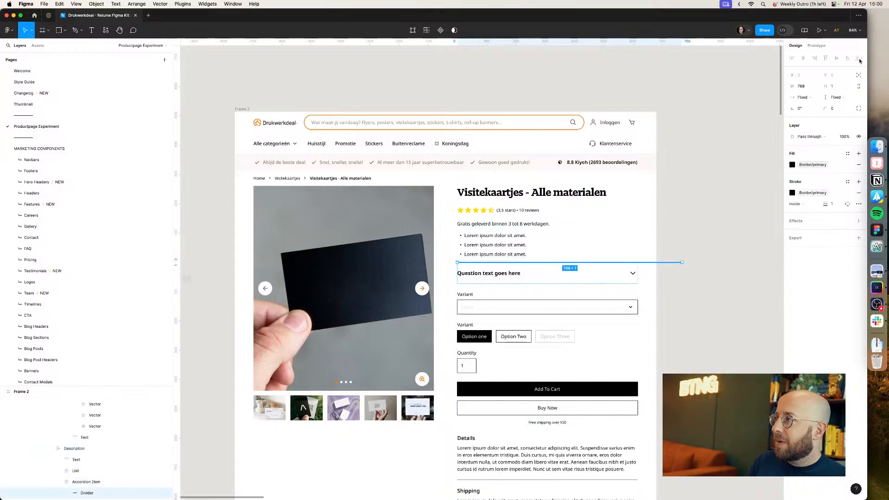
pyautogui.click(810, 99)
pyautogui.click(812, 105)
pyautogui.click(749, 170)
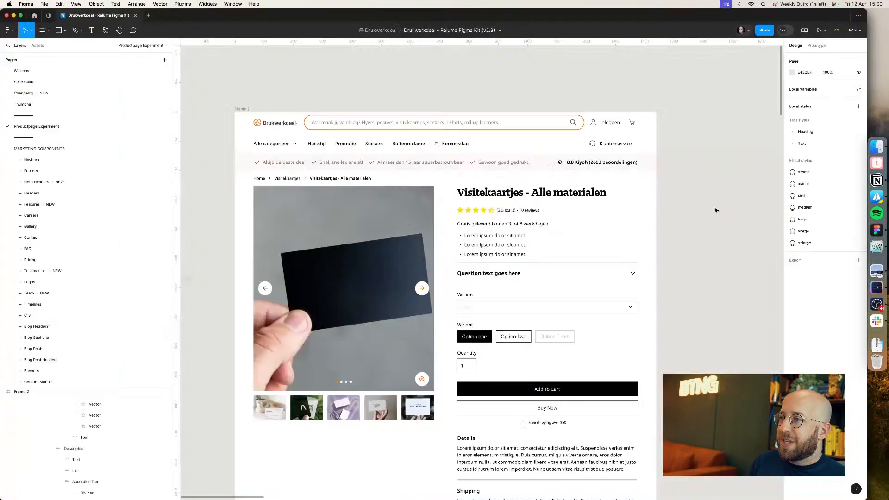
pyautogui.keyDown('super'); pyautogui.click(590, 263); pyautogui.keyUp('super')
pyautogui.keyDown('super'); pyautogui.click(590, 263); pyautogui.keyUp('super')
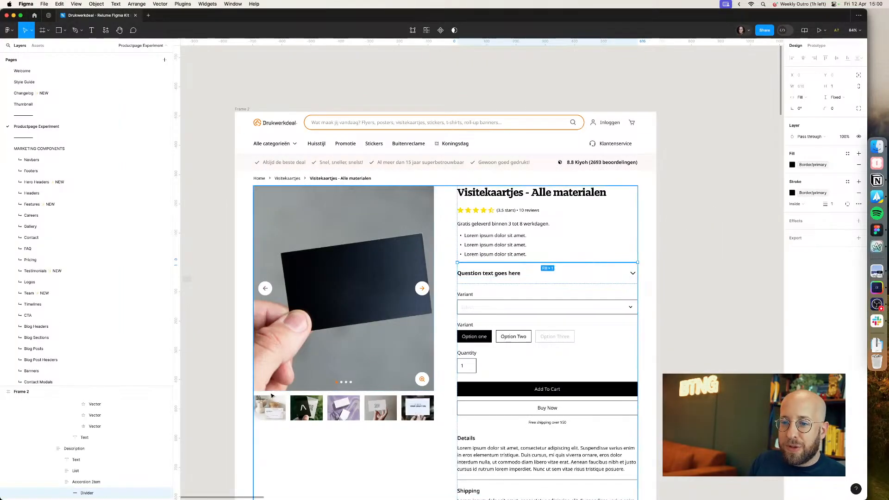
pyautogui.press('Delete')
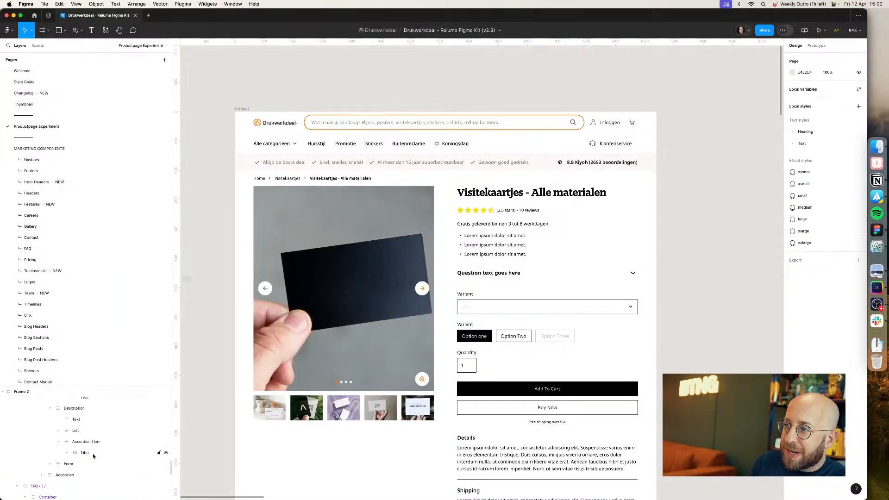
# Step: Give the pasted accordion item a Color Neutral/neutral50 background fill
pyautogui.click(98, 454)
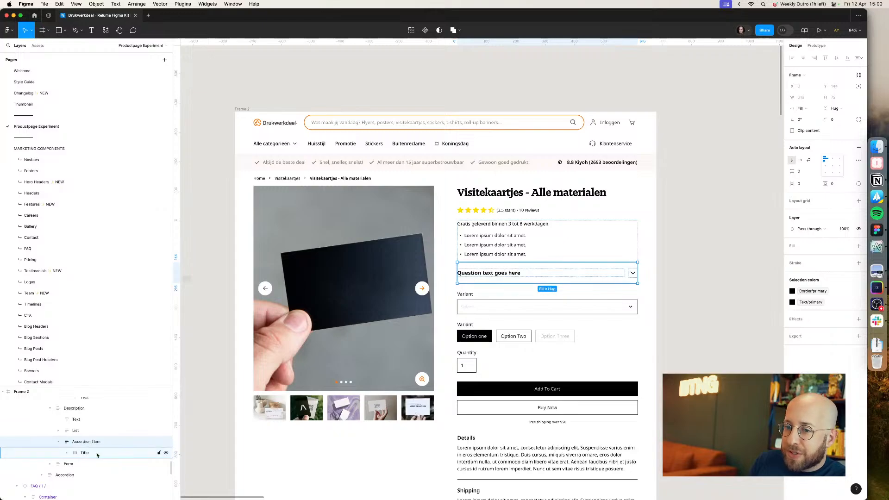
pyautogui.click(98, 445)
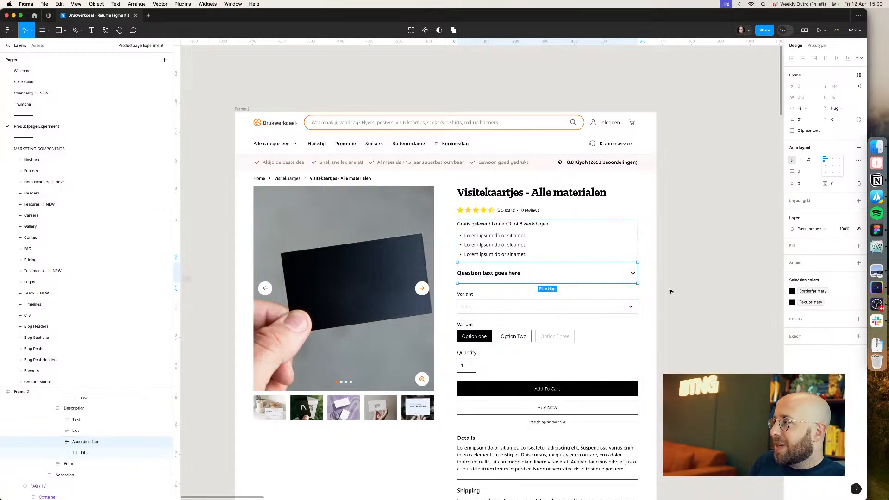
pyautogui.click(848, 246)
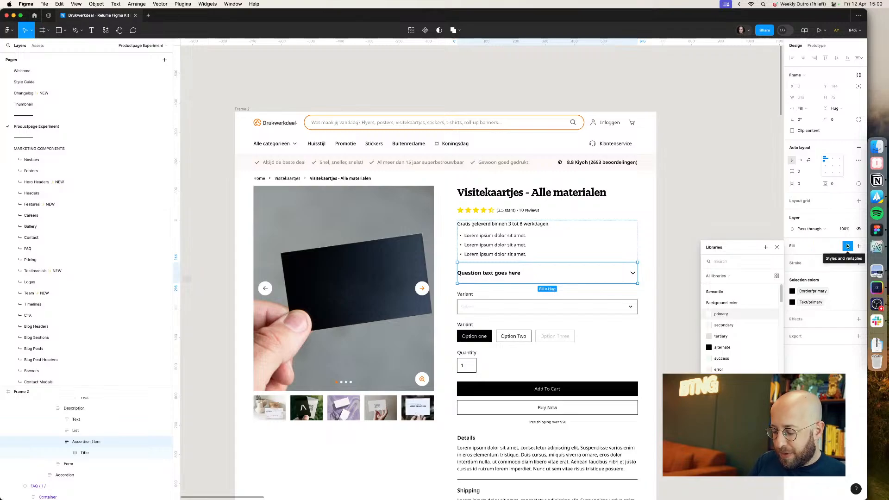
pyautogui.write('neu')
pyautogui.press('Down')
pyautogui.press('Down')
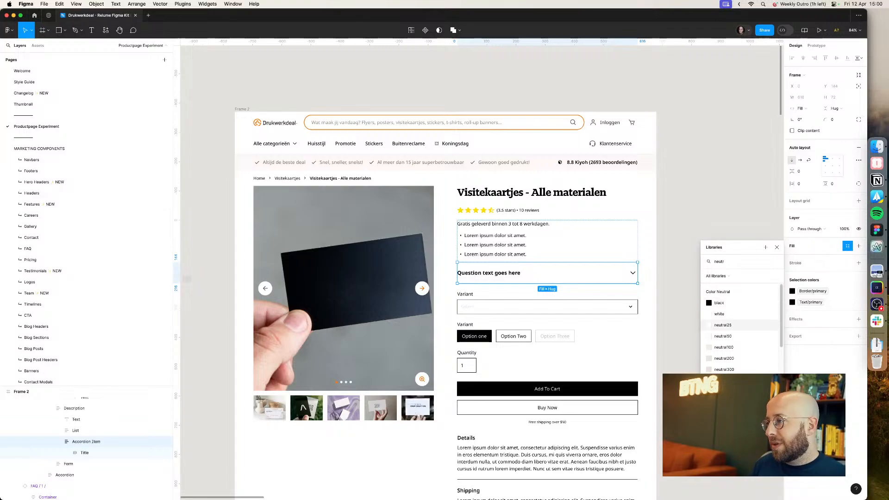
pyautogui.press('Return')
pyautogui.click(841, 254)
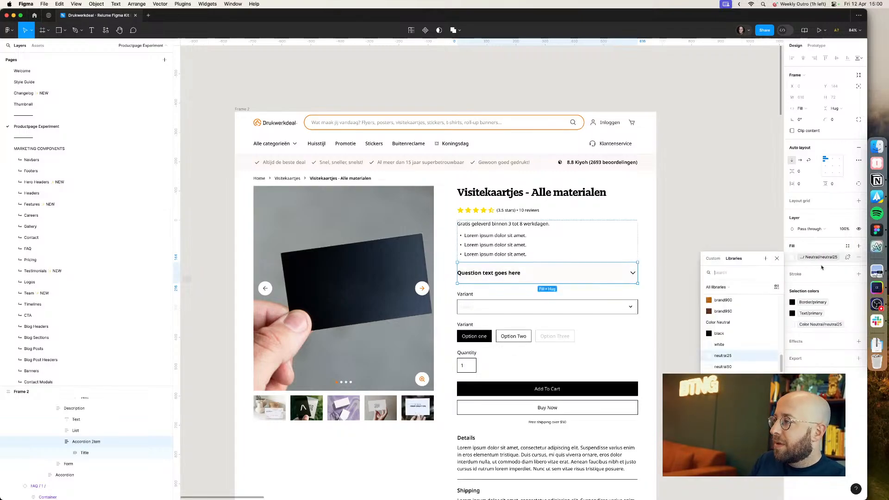
pyautogui.click(724, 378)
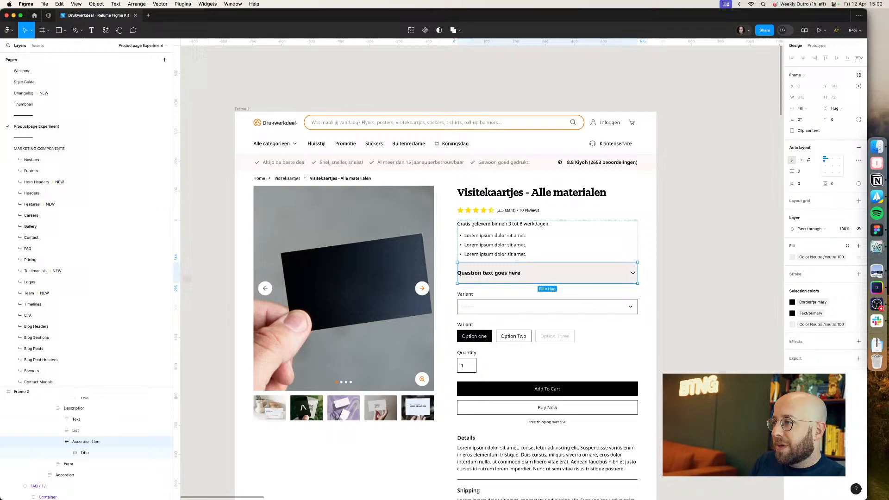
pyautogui.click(809, 258)
pyautogui.click(741, 345)
pyautogui.click(739, 348)
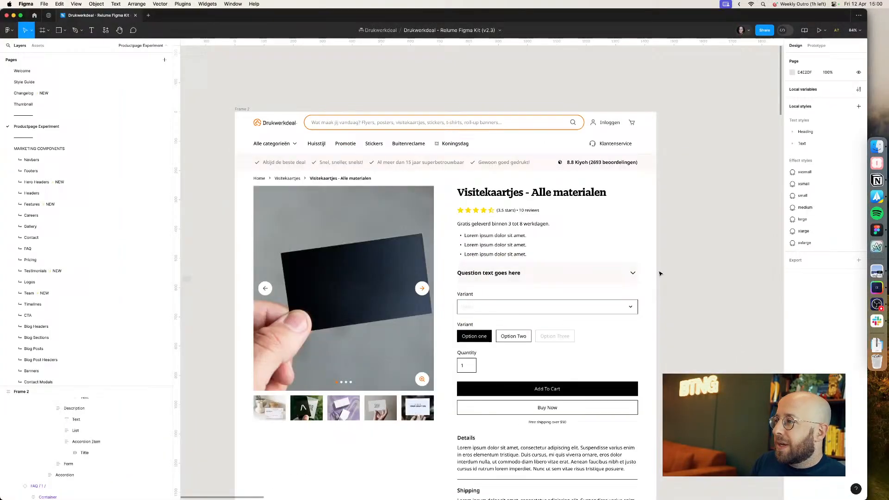
pyautogui.doubleClick(598, 273)
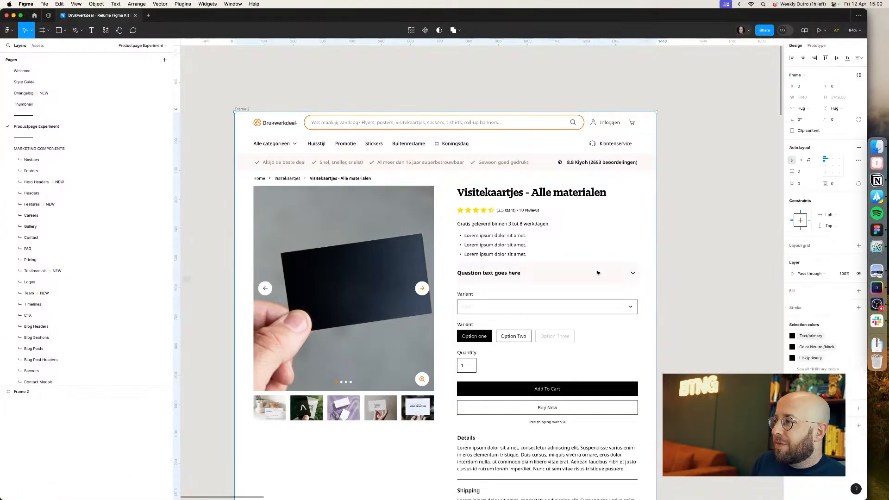
pyautogui.doubleClick(598, 272)
pyautogui.doubleClick(598, 272)
pyautogui.doubleClick(598, 272)
pyautogui.doubleClick(598, 273)
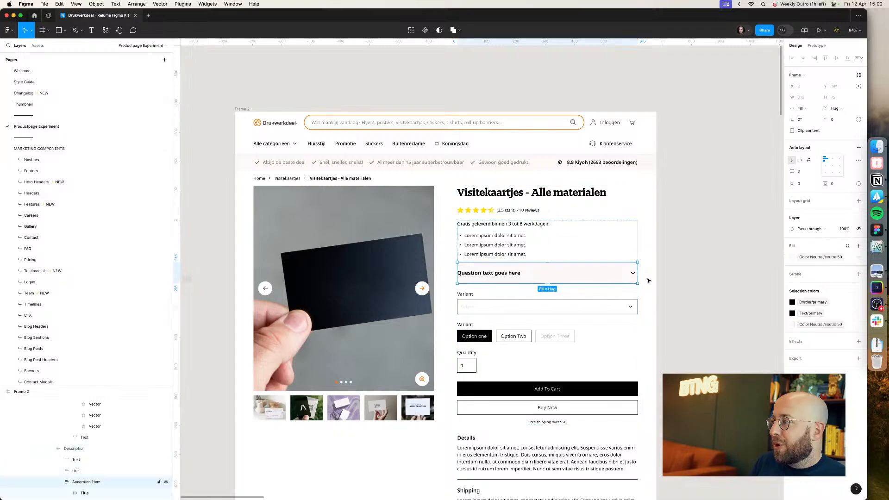
pyautogui.click(846, 274)
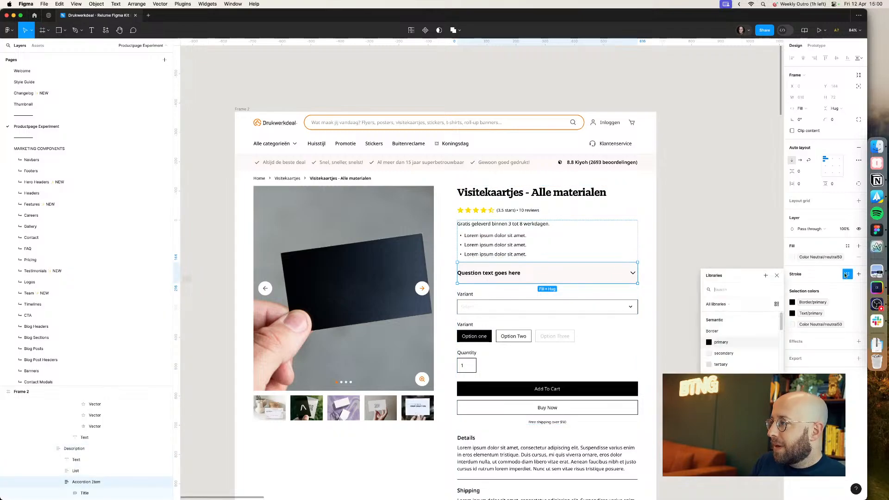
pyautogui.write('neutr')
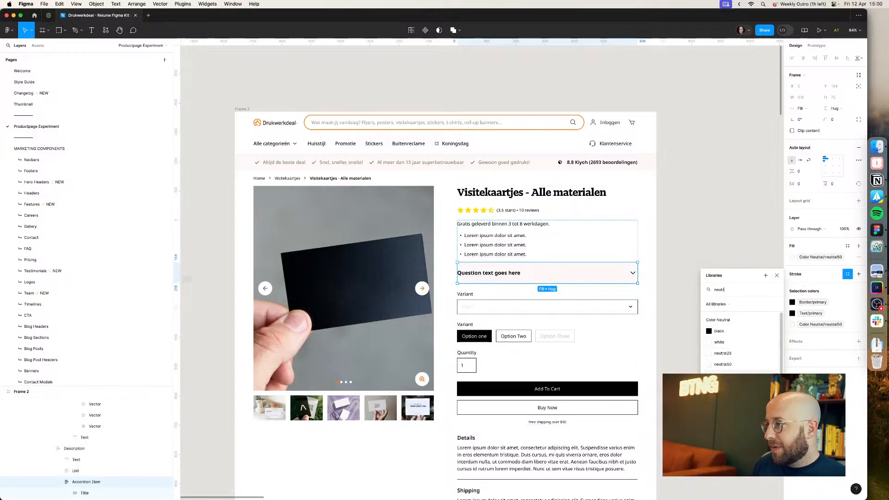
pyautogui.press('Escape')
pyautogui.click(754, 295)
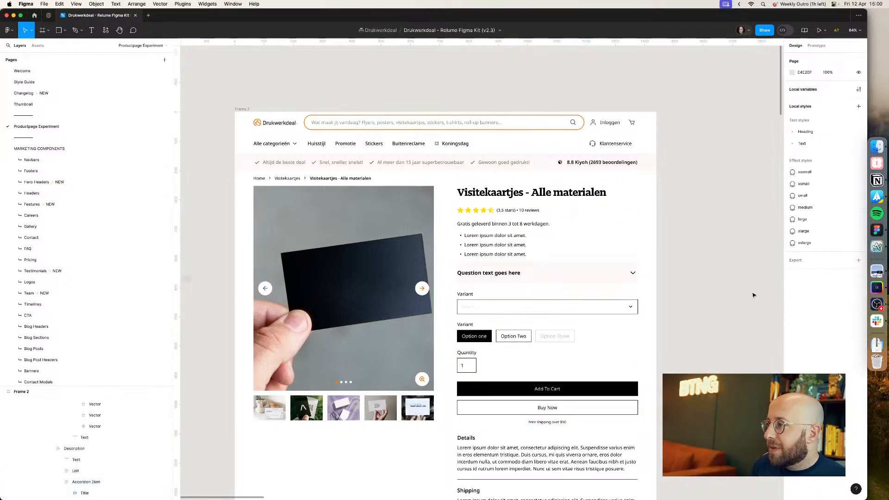
# Step: Round the pasted accordion item's corners and add horizontal inner padding so its title is indented
pyautogui.click(622, 270)
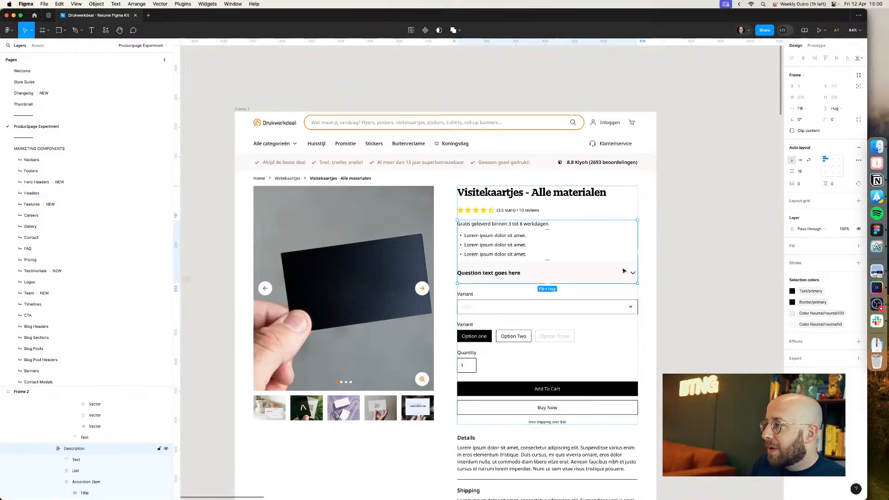
pyautogui.click(624, 271)
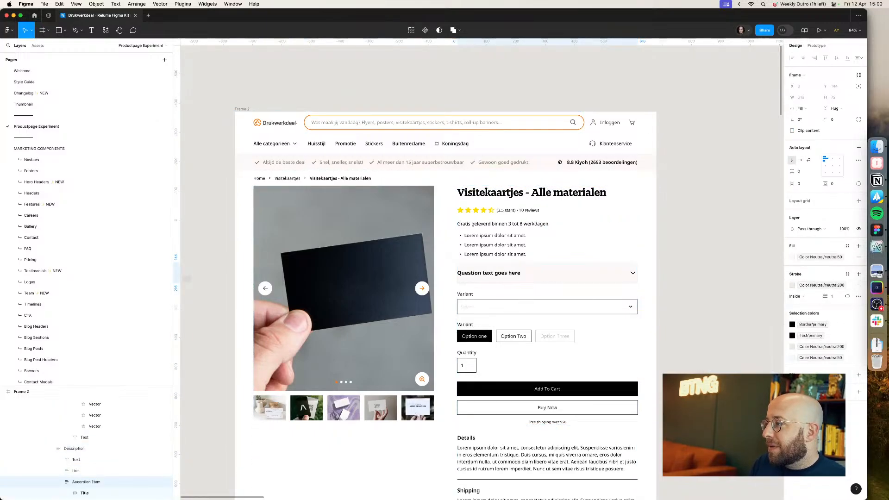
pyautogui.click(698, 337)
pyautogui.scroll(5, 686, 324)
pyautogui.hscroll(-2, 685, 321)
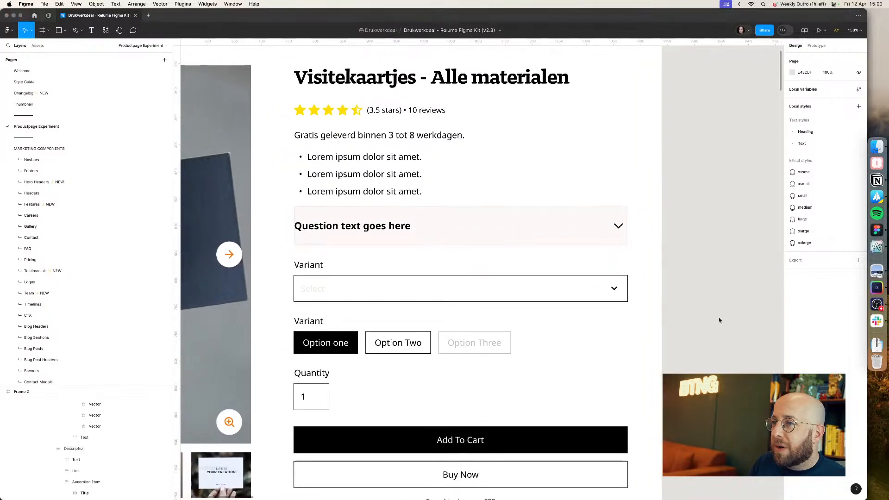
pyautogui.press('super+Tab')
pyautogui.press('super+Tab')
pyautogui.click(560, 234)
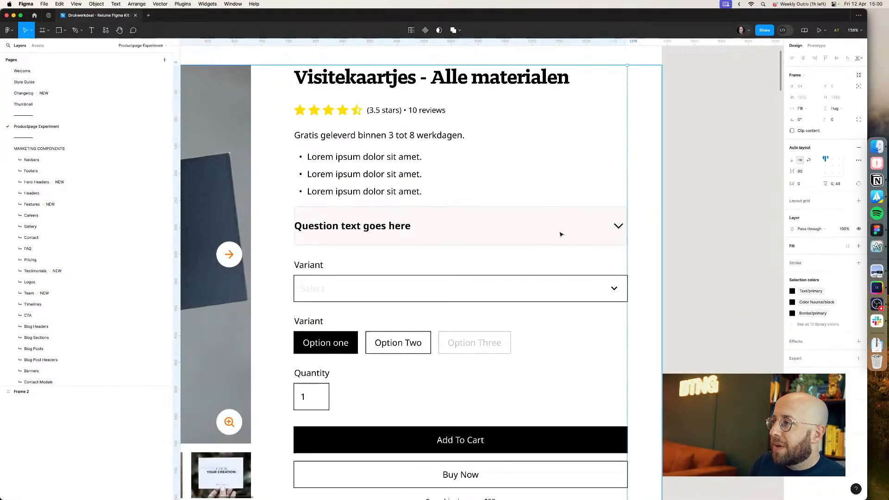
pyautogui.press('Escape')
pyautogui.click(591, 226)
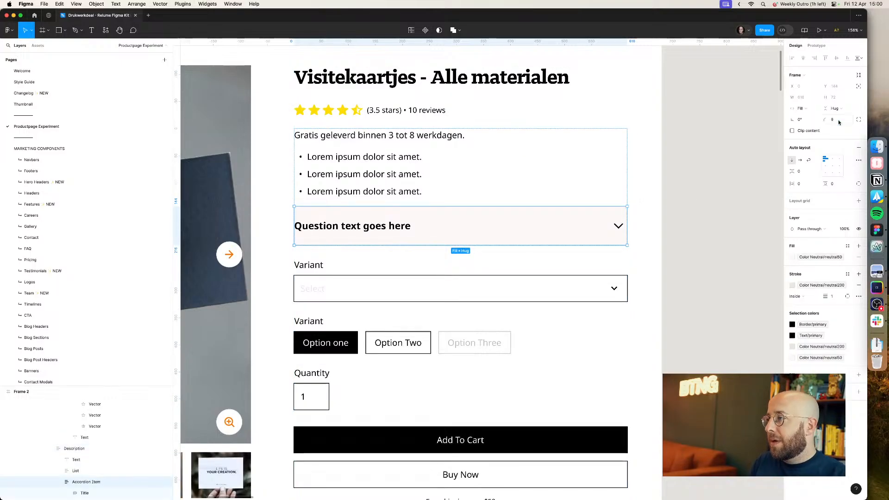
pyautogui.write('8')
pyautogui.press('Return')
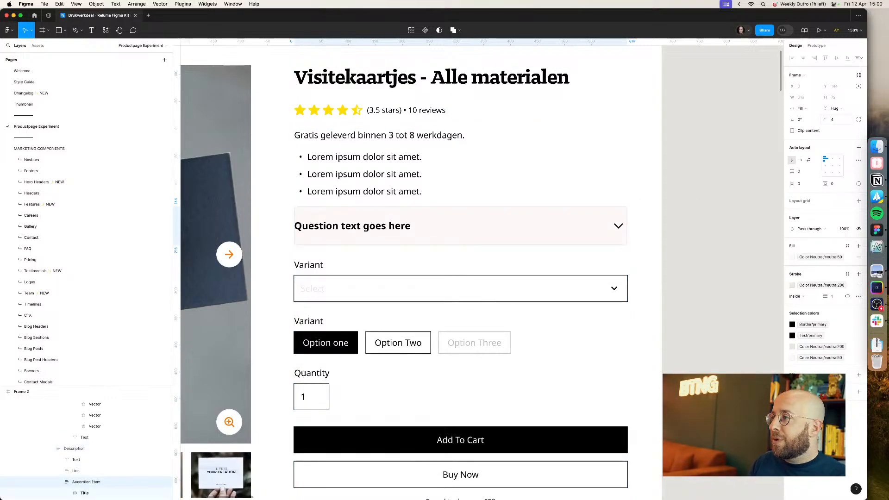
pyautogui.click(803, 183)
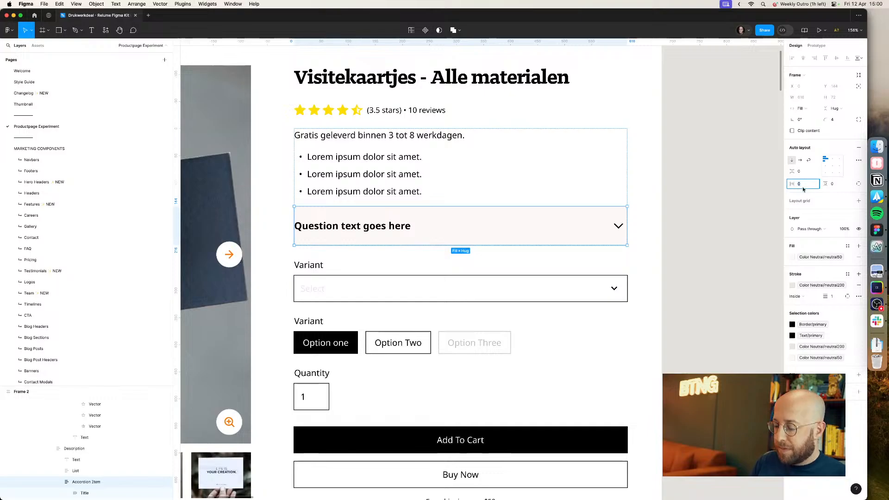
pyautogui.press('Return')
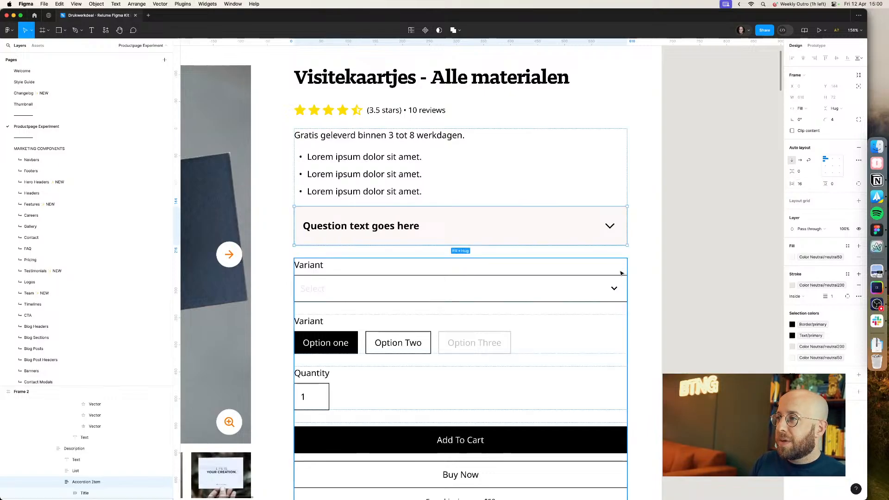
# Step: Rename the accordion item's question title to Formaat
pyautogui.click(704, 245)
pyautogui.scroll(-5, 703, 241)
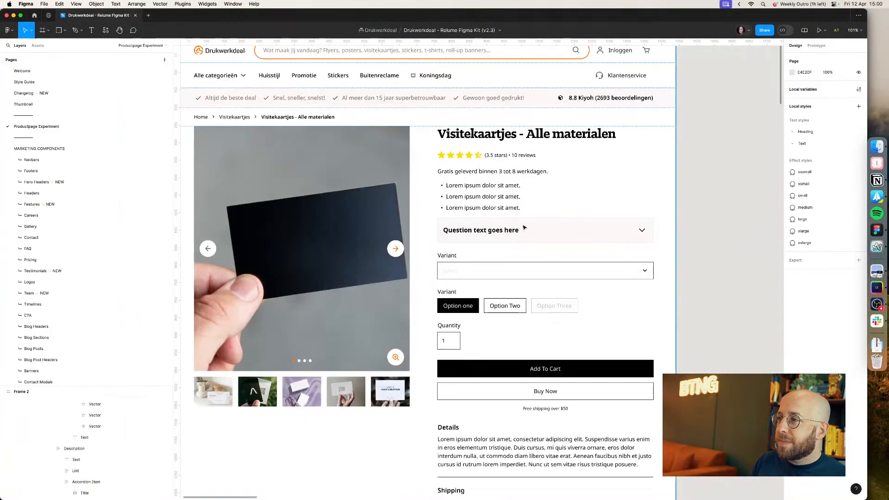
pyautogui.keyDown('super'); pyautogui.click(509, 230); pyautogui.keyUp('super')
pyautogui.press('Return')
pyautogui.write('Formaat')
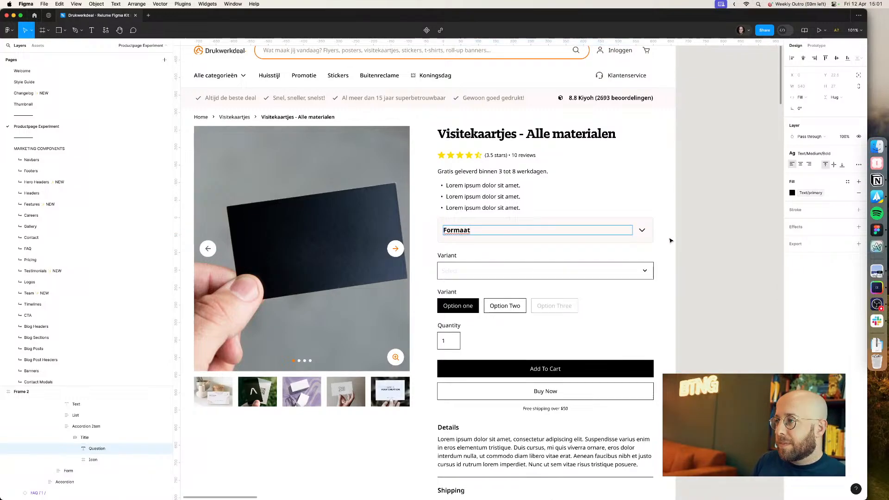
pyautogui.click(689, 236)
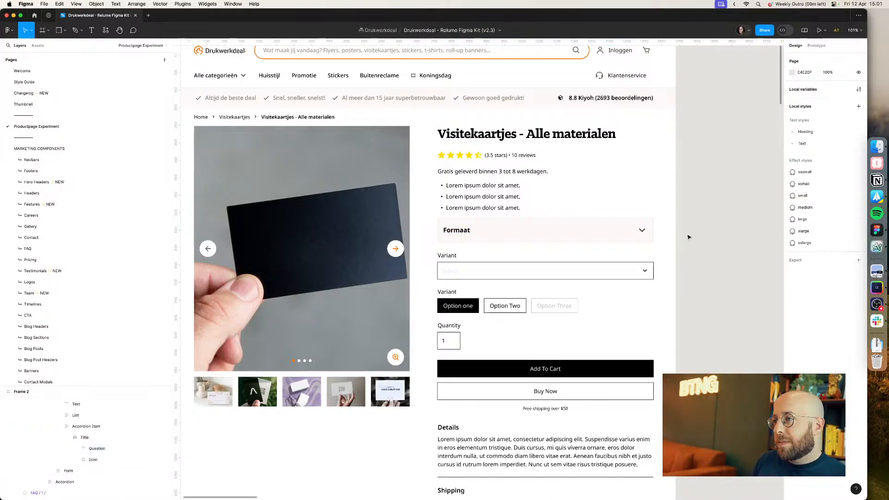
# Step: Compare the design's accordion with the option accordions on the live Drukwerkdeal.nl product page
pyautogui.press('super+Tab')
pyautogui.press('super+Tab')
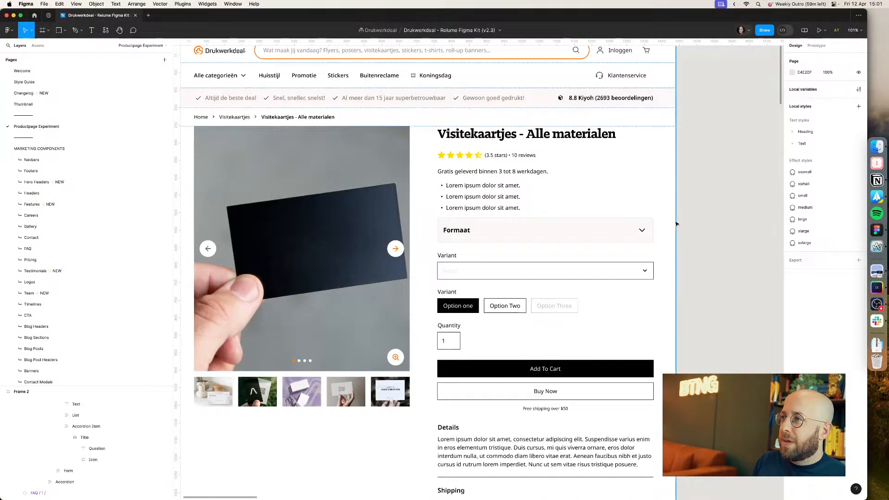
pyautogui.scroll(3, 713, 231)
pyautogui.press('super+0')
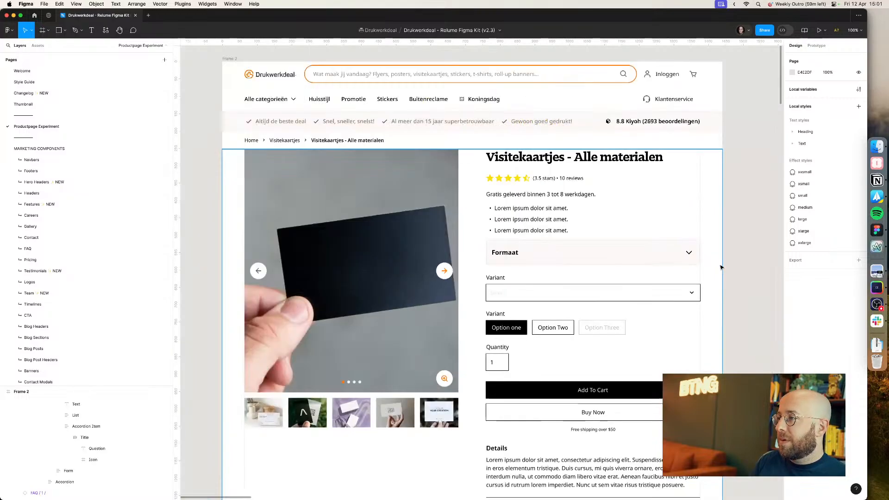
pyautogui.hscroll(1, 500, 168)
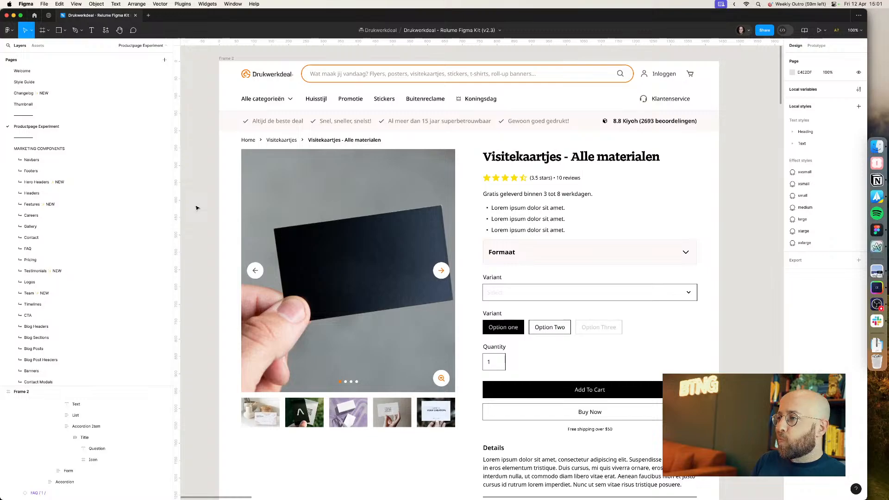
pyautogui.press('super+Tab')
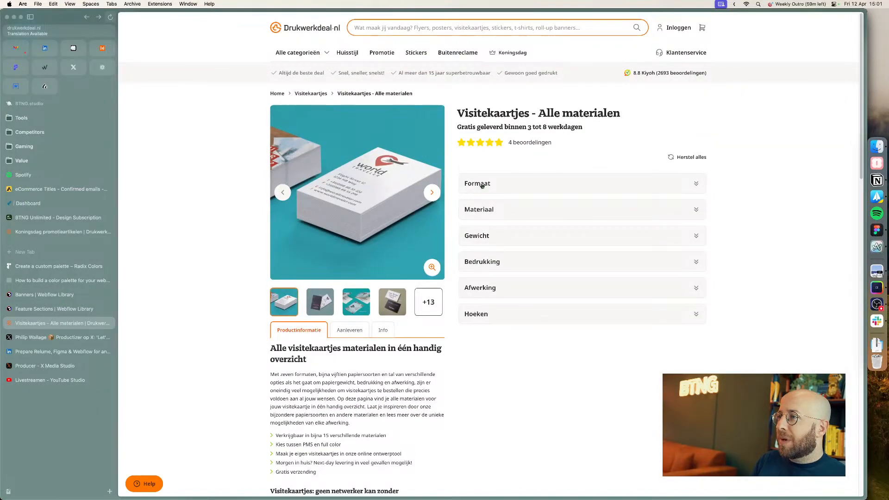
pyautogui.press('super+Tab')
# Step: Change the Formaat title's text style to Text/Regular/Medium
pyautogui.click(536, 253)
pyautogui.click(820, 153)
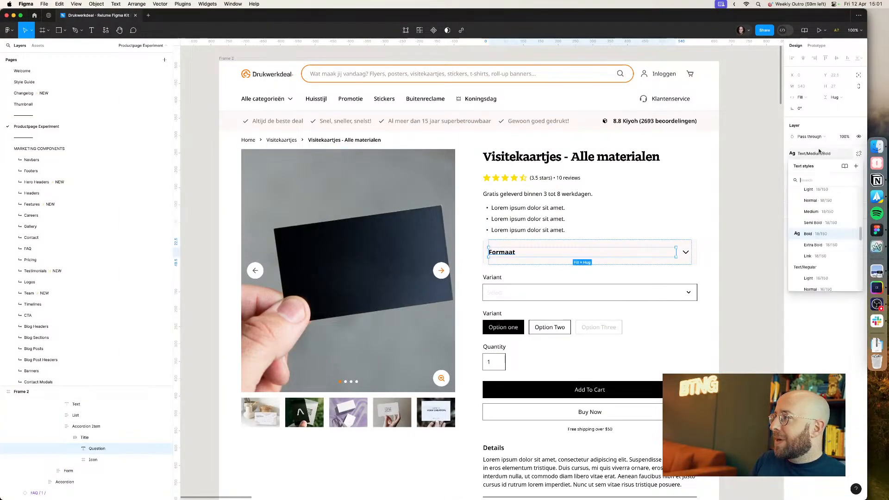
pyautogui.scroll(-3, 825, 238)
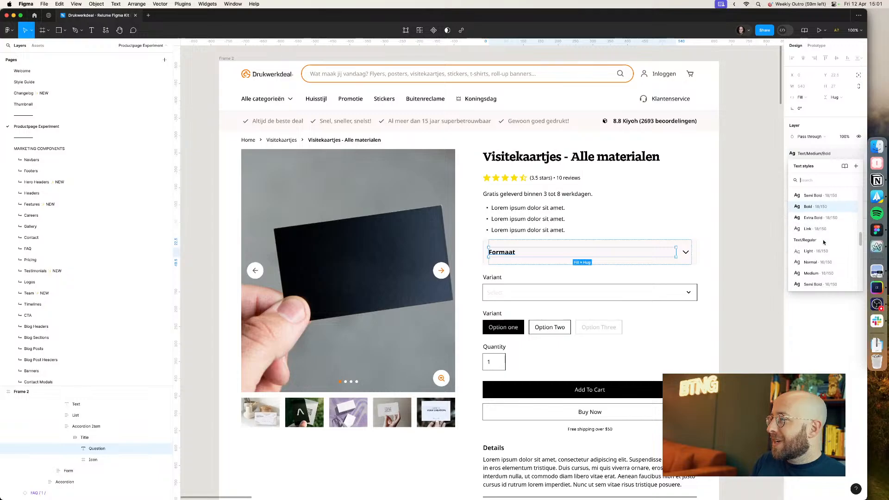
pyautogui.click(820, 278)
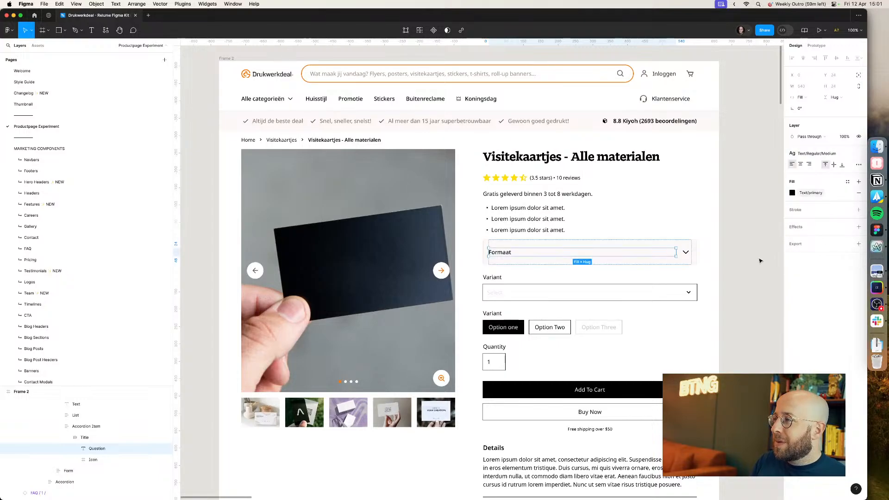
pyautogui.click(678, 255)
pyautogui.doubleClick(675, 256)
pyautogui.doubleClick(675, 256)
pyautogui.doubleClick(675, 256)
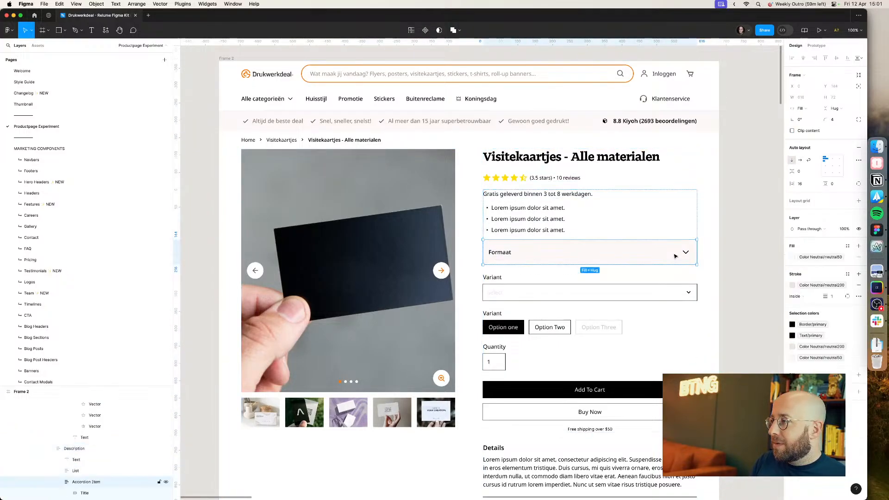
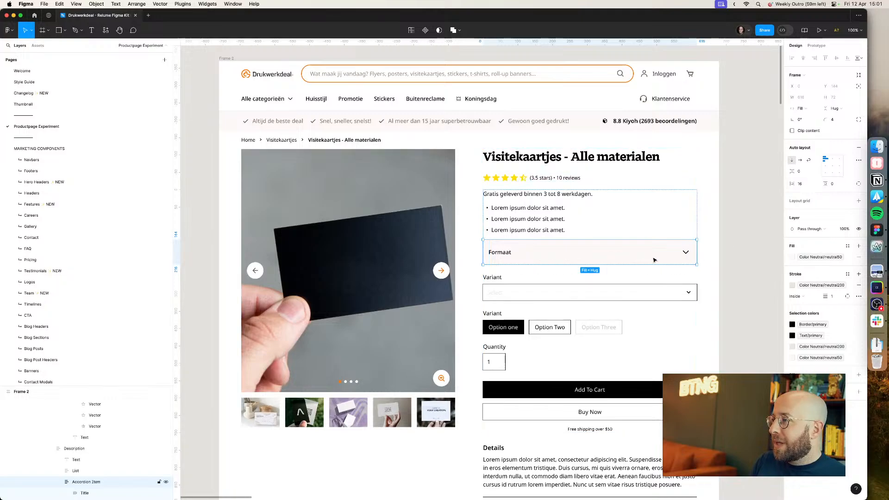
# Step: Adjust the accordion item's left inner padding so the Formaat title sits further in
pyautogui.press('Return')
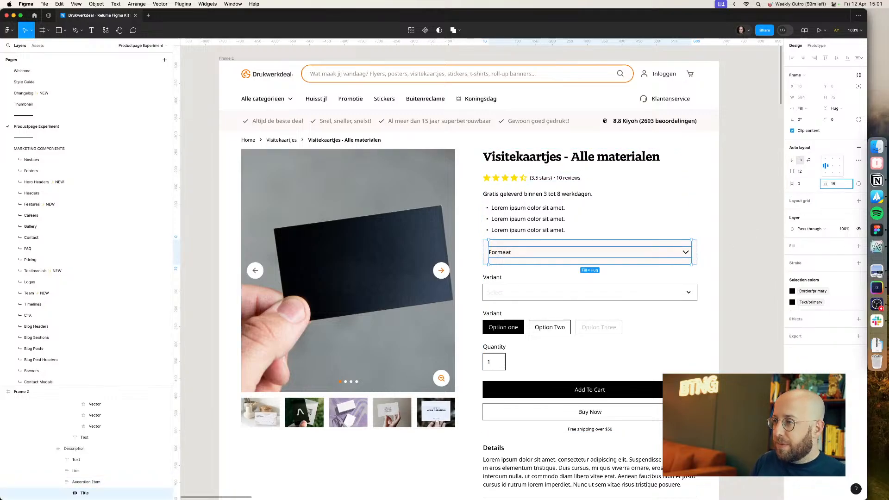
pyautogui.press('Return')
pyautogui.click(739, 232)
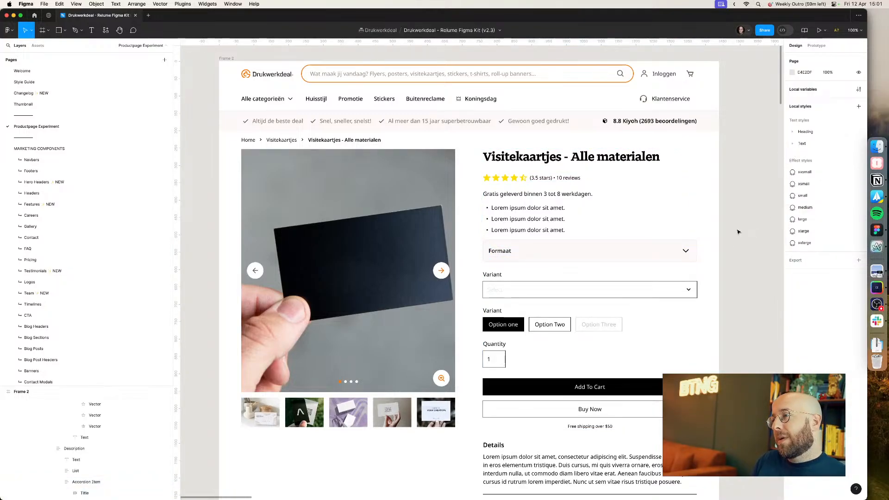
pyautogui.doubleClick(640, 248)
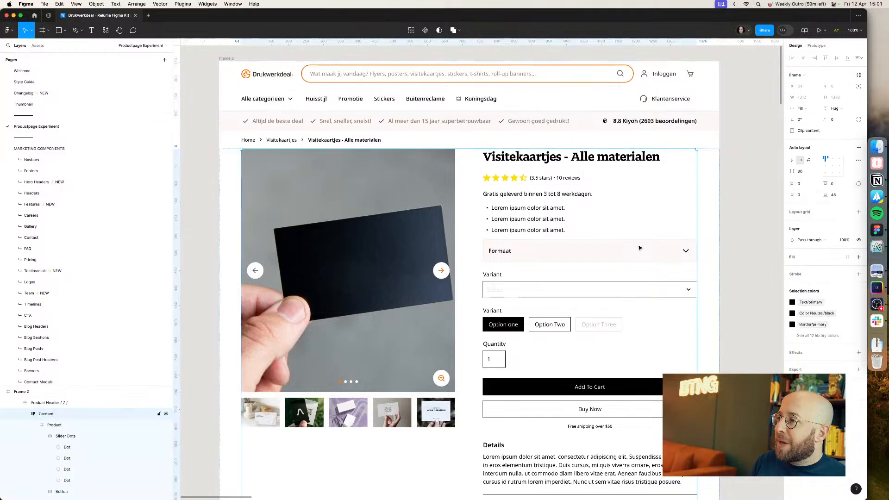
pyautogui.doubleClick(640, 247)
pyautogui.doubleClick(640, 248)
pyautogui.doubleClick(639, 248)
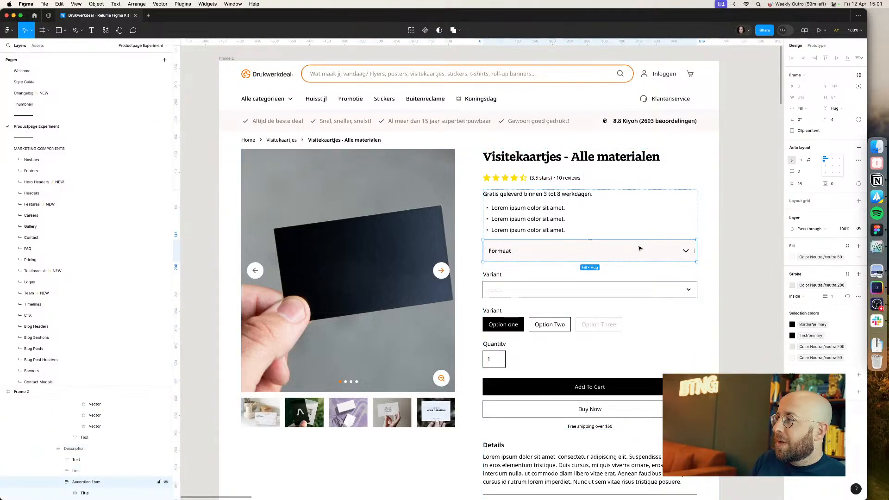
pyautogui.click(858, 184)
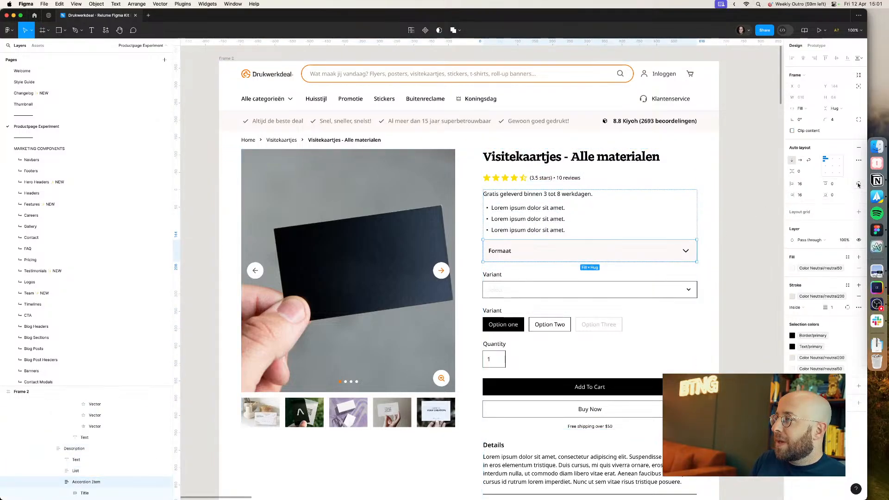
pyautogui.click(804, 186)
pyautogui.click(807, 197)
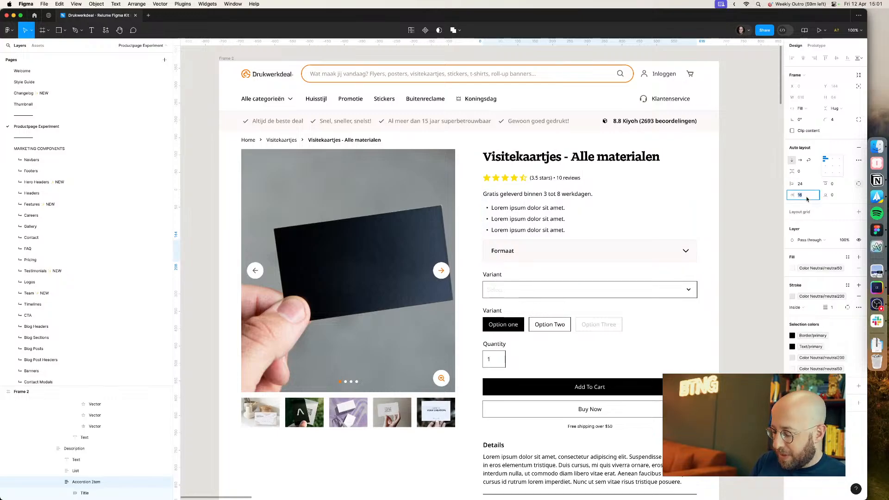
pyautogui.write('4')
pyautogui.press('Return')
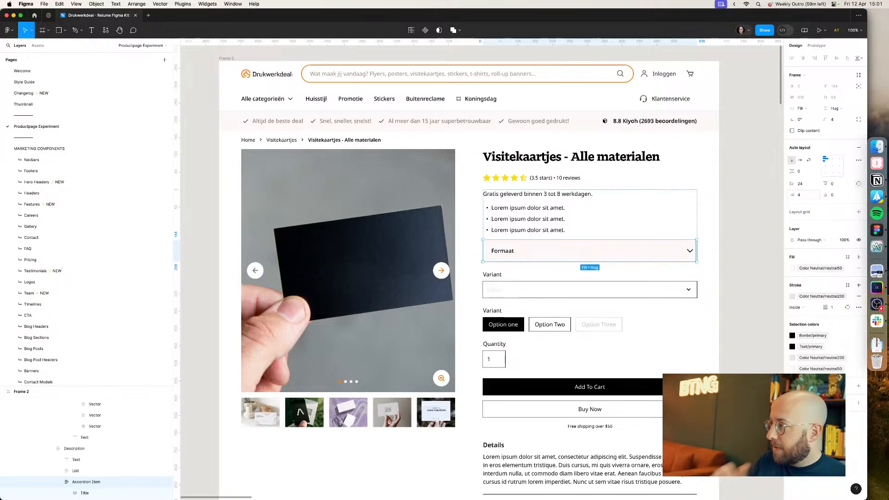
# Step: Set the accordion item's right padding to 12 so the chevron moves inward
pyautogui.click(768, 228)
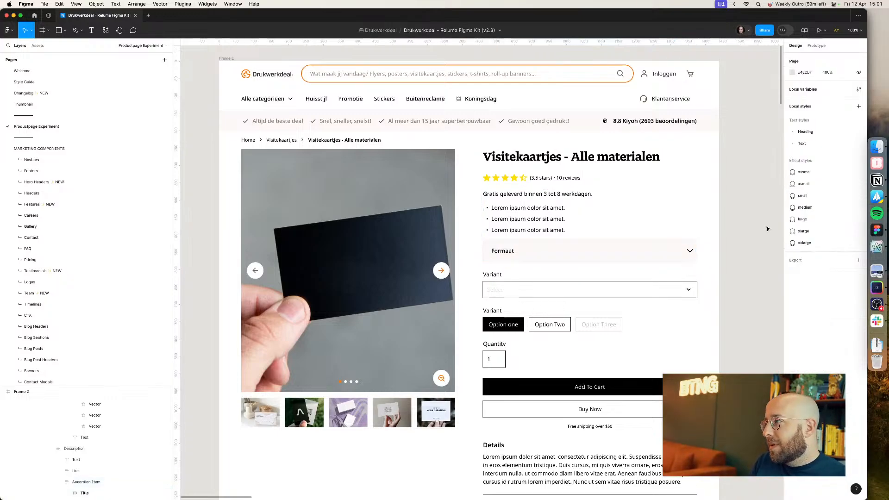
pyautogui.doubleClick(686, 254)
pyautogui.doubleClick(687, 253)
pyautogui.doubleClick(686, 253)
pyautogui.doubleClick(687, 254)
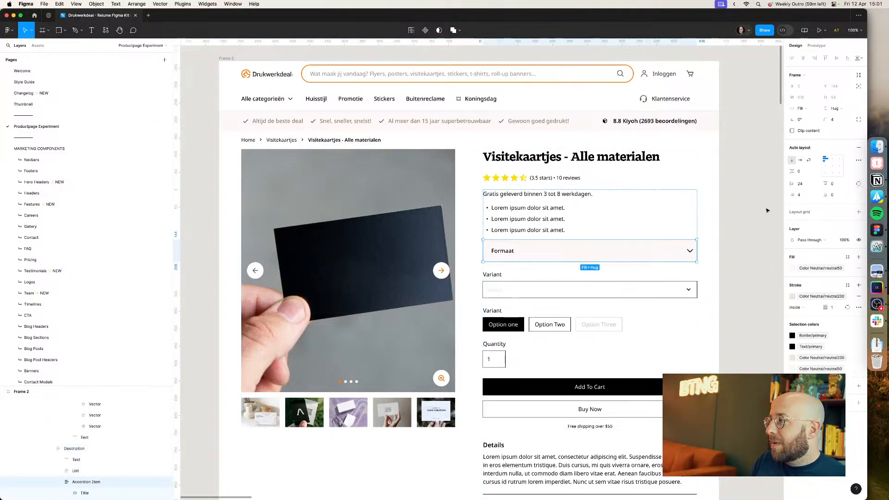
pyautogui.write('8')
pyautogui.press('Return')
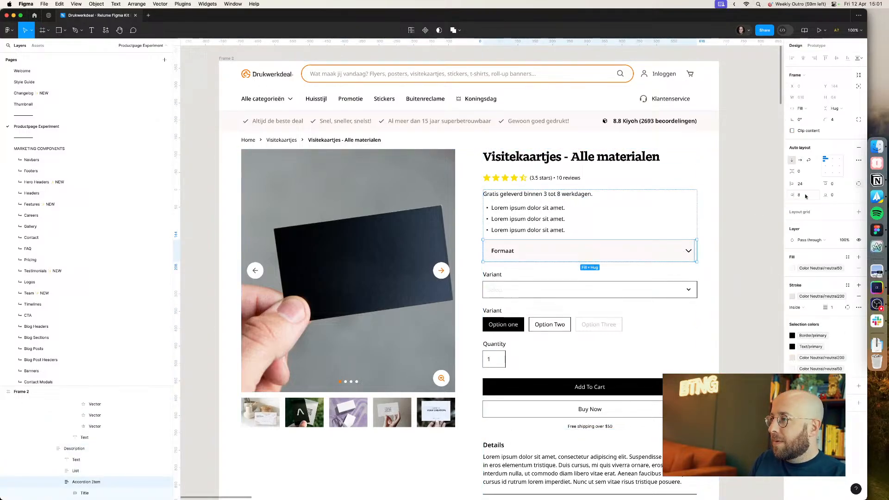
pyautogui.click(736, 230)
pyautogui.doubleClick(695, 253)
pyautogui.doubleClick(695, 253)
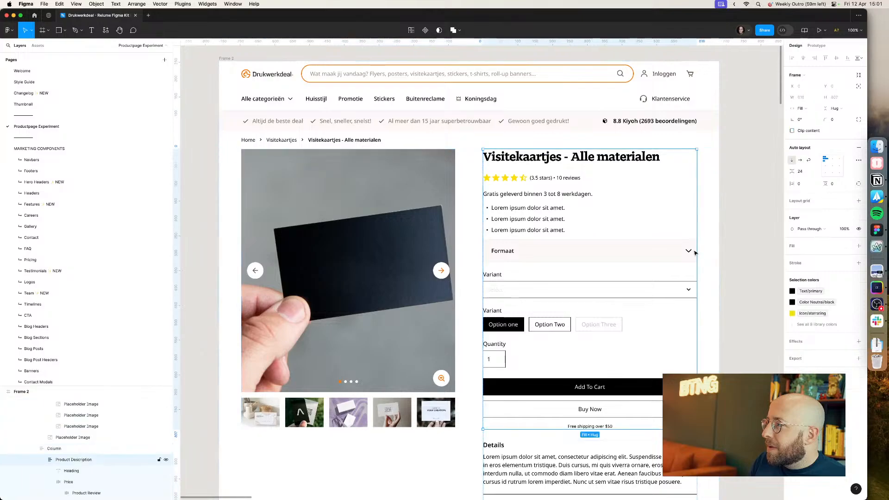
pyautogui.doubleClick(695, 253)
pyautogui.doubleClick(695, 253)
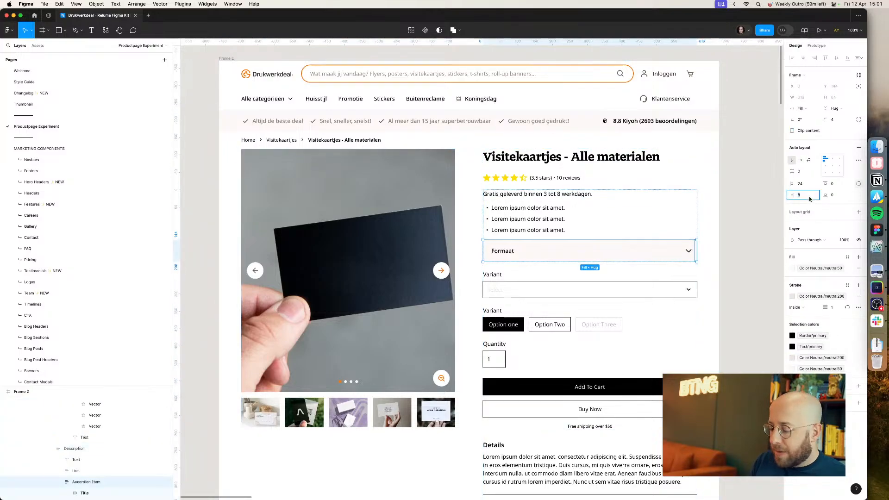
pyautogui.write('16')
pyautogui.press('Return')
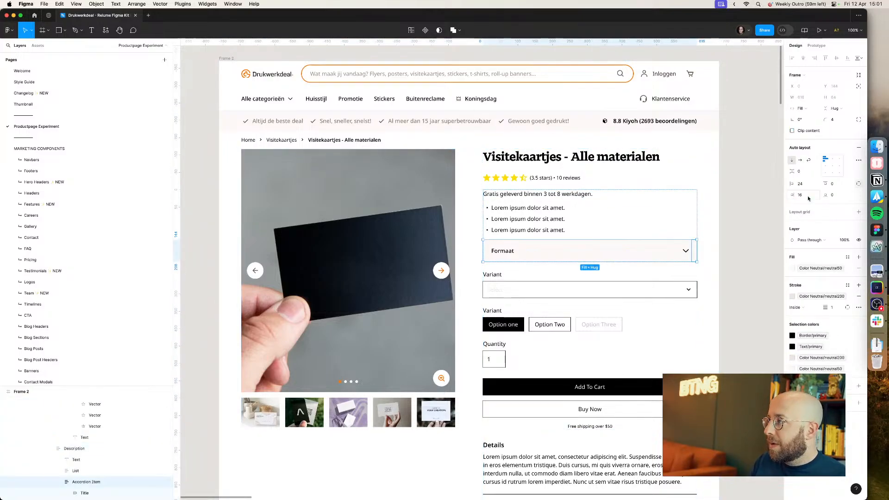
pyautogui.write('12')
pyautogui.press('Return')
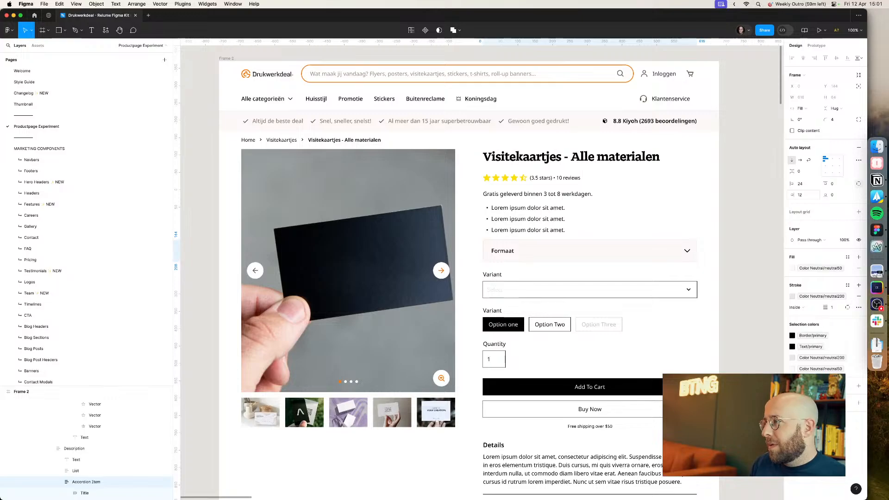
# Step: Apply the icon/primary color style to the accordion's chevron icon, comparing with the live product page
pyautogui.click(688, 250)
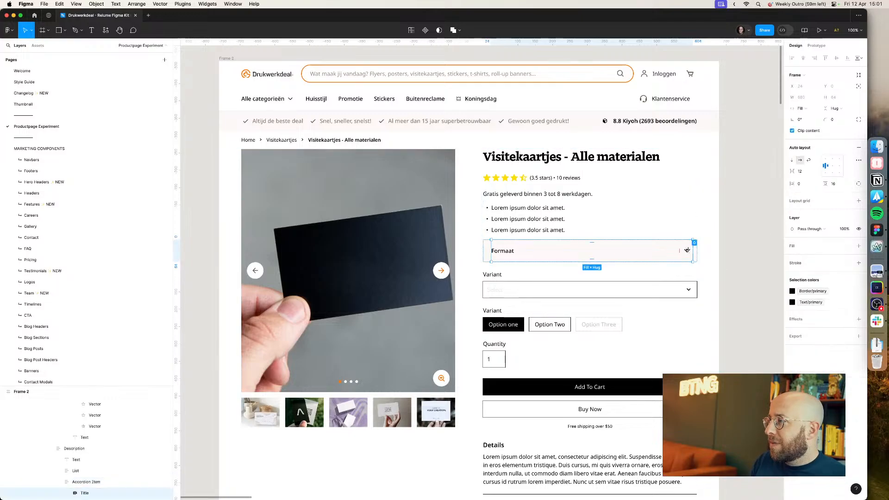
pyautogui.click(730, 245)
pyautogui.doubleClick(690, 253)
pyautogui.doubleClick(690, 253)
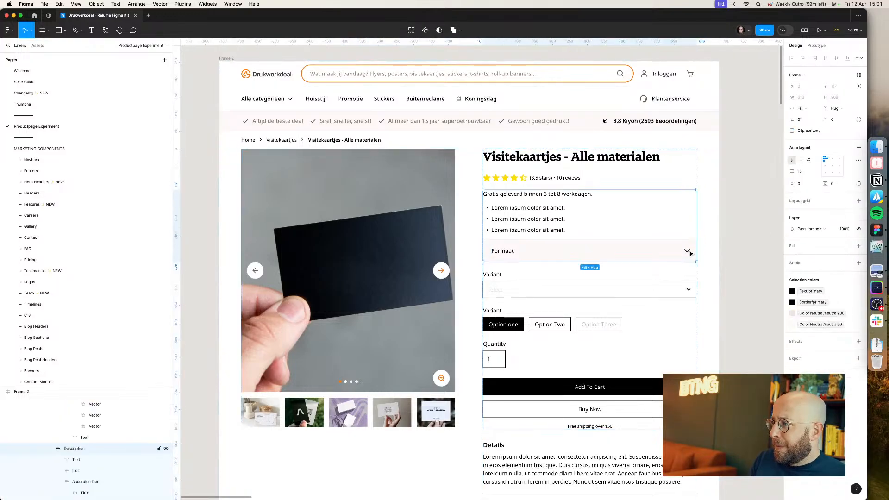
pyautogui.doubleClick(690, 253)
pyautogui.doubleClick(690, 253)
pyautogui.scroll(-3, 635, 257)
pyautogui.hscroll(-6, 494, 278)
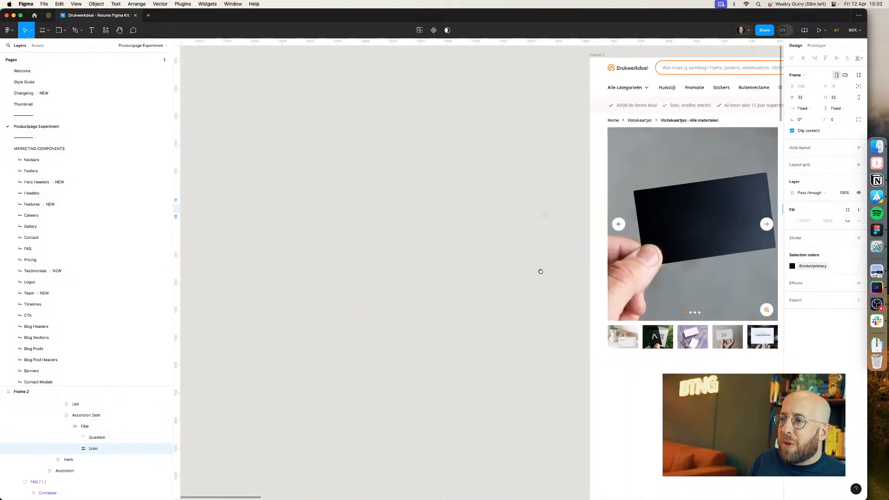
pyautogui.hscroll(5, 540, 270)
pyautogui.press('super+Tab')
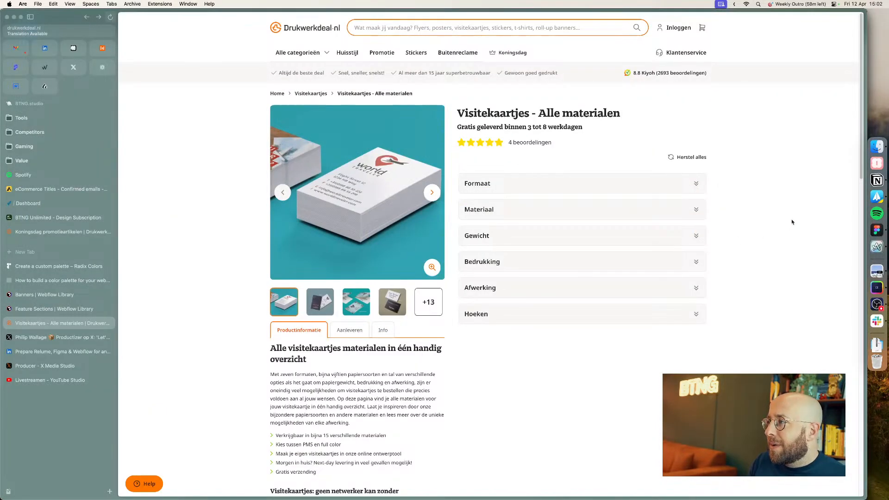
pyautogui.press('super+Tab')
pyautogui.click(859, 266)
pyautogui.write('icon')
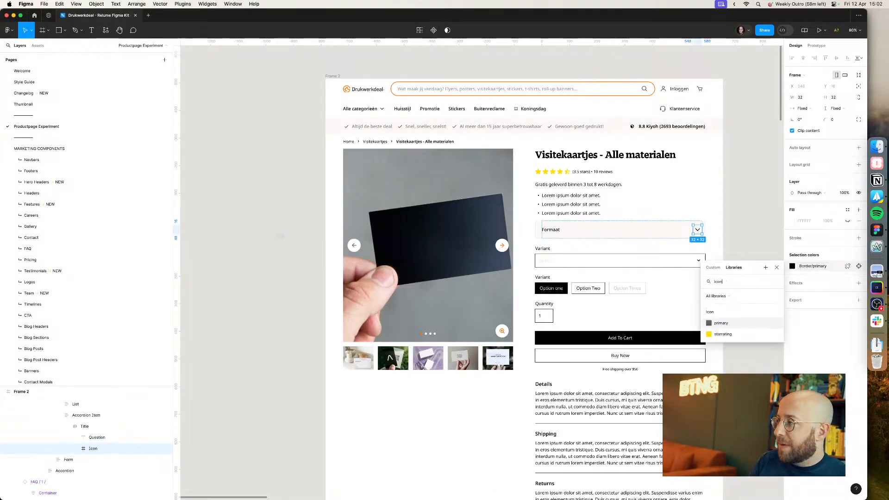
pyautogui.click(721, 323)
pyautogui.click(746, 273)
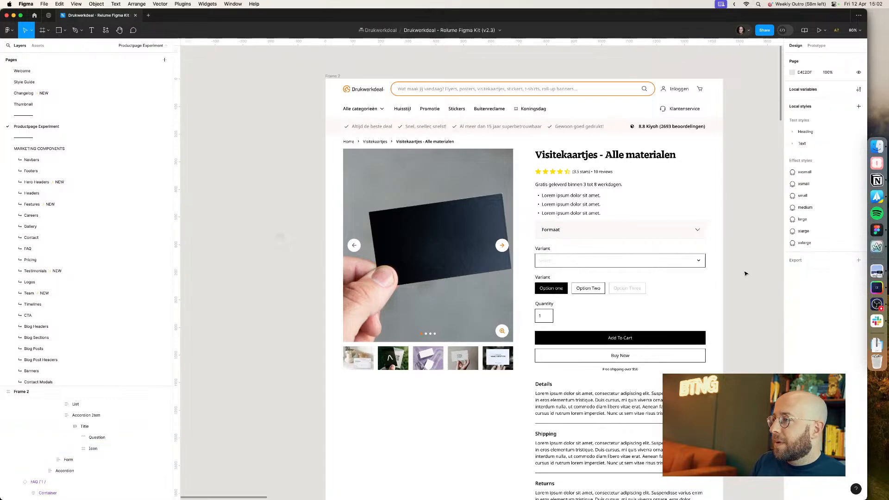
# Step: Delete the bullet list from the product description
pyautogui.hscroll(3, 695, 268)
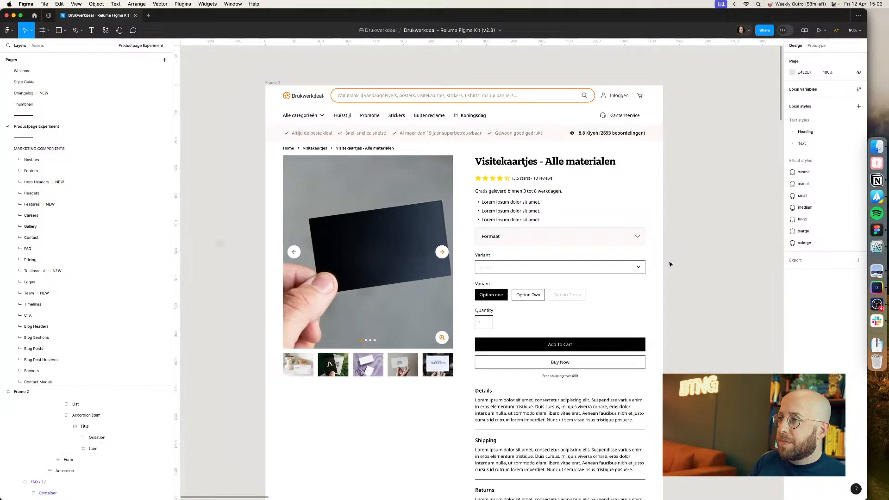
pyautogui.hotkey('shift', '0')
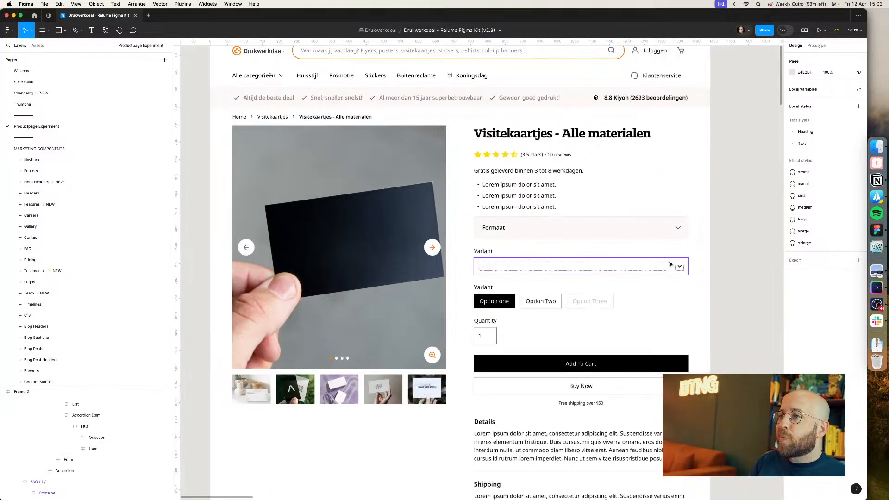
pyautogui.click(579, 274)
pyautogui.click(532, 232)
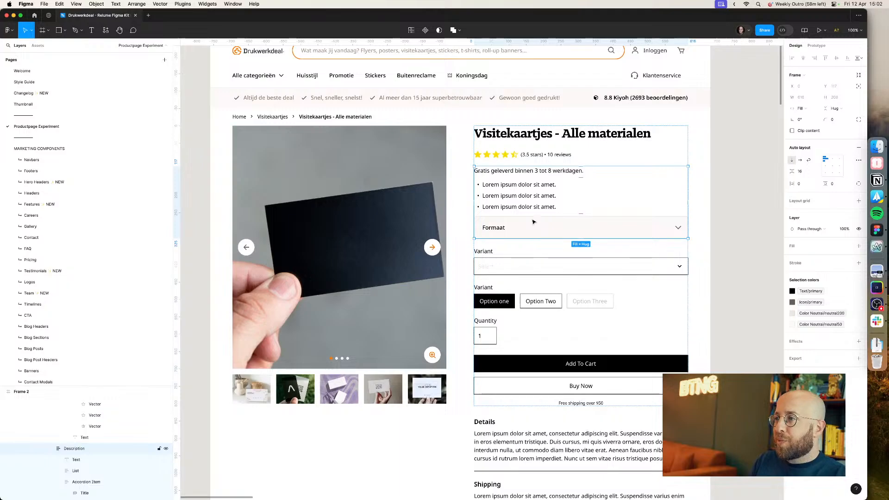
pyautogui.doubleClick(522, 200)
pyautogui.press('Delete')
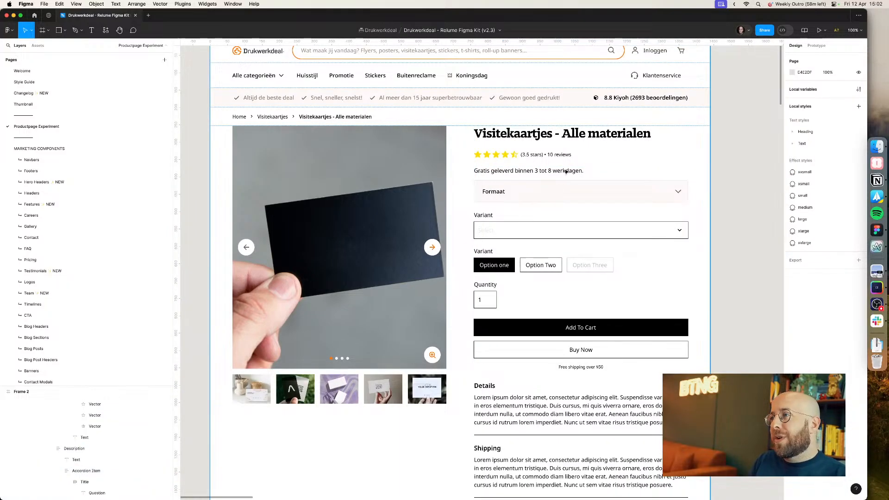
pyautogui.press('super+z')
pyautogui.doubleClick(520, 197)
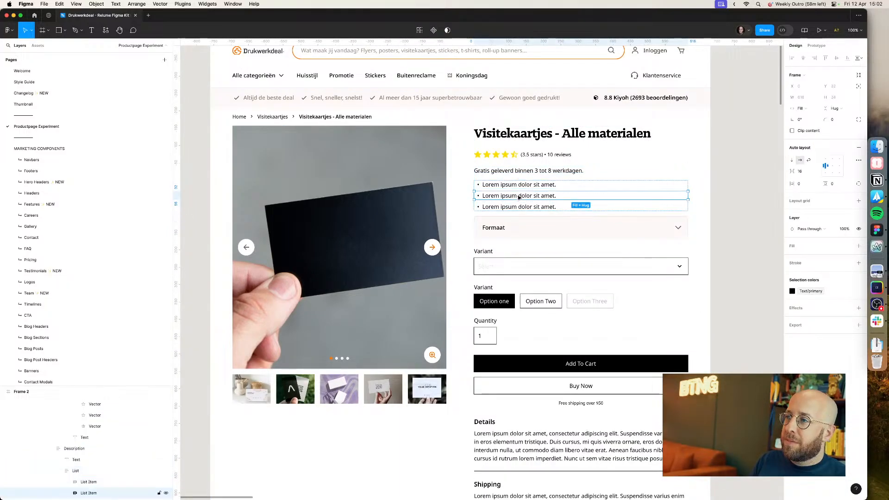
pyautogui.doubleClick(521, 197)
pyautogui.click(526, 190)
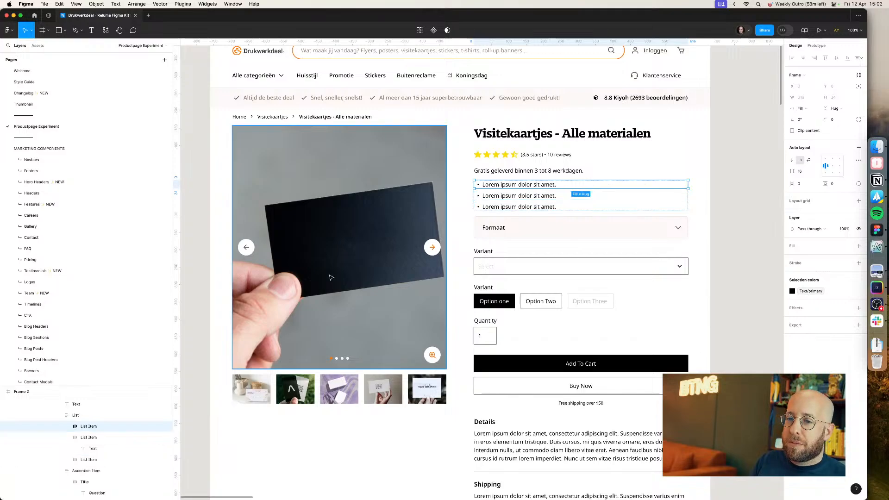
pyautogui.click(108, 414)
pyautogui.press('Delete')
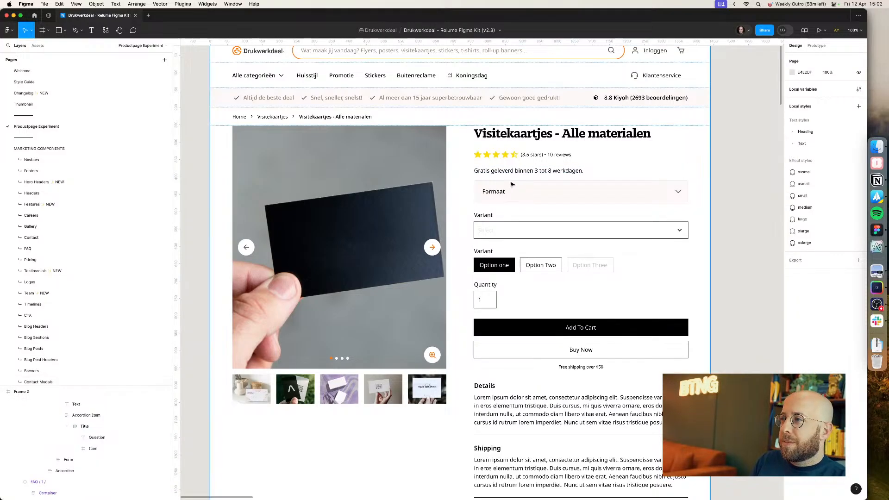
# Step: Move the delivery text above the star rating, matching the live page's order
pyautogui.click(511, 184)
pyautogui.click(512, 184)
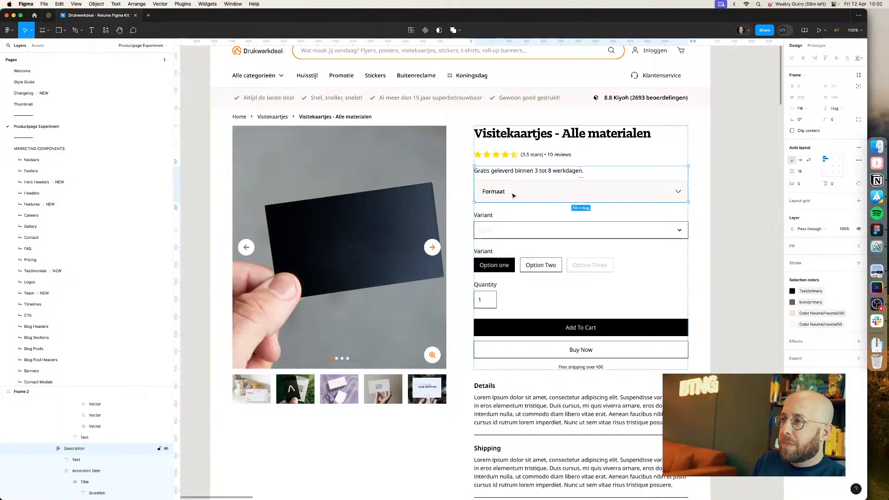
pyautogui.click(518, 156)
pyautogui.press('super+Tab')
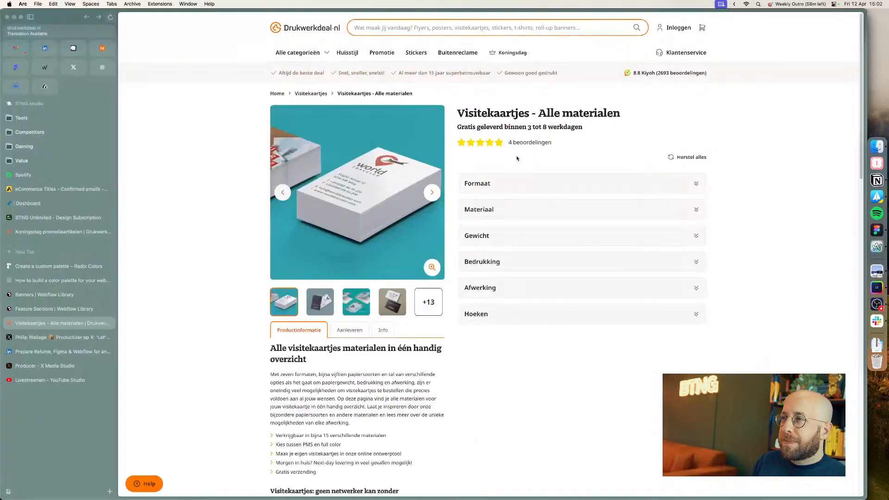
pyautogui.press('super+Tab')
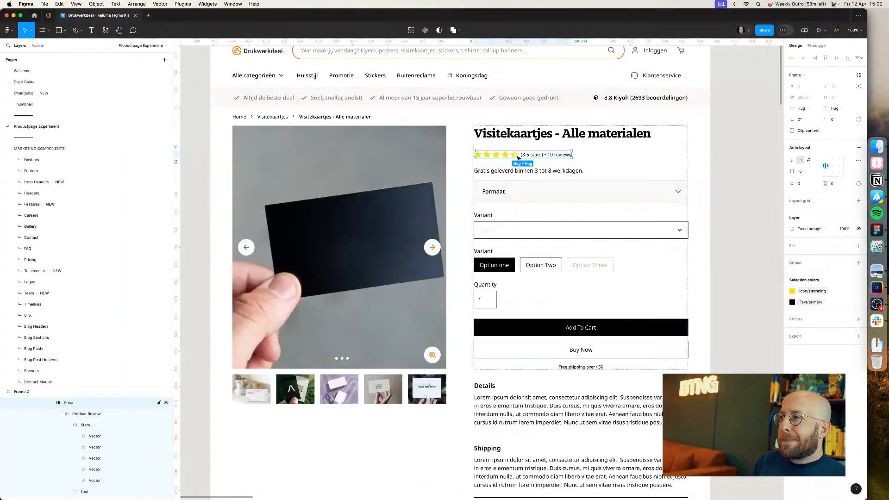
pyautogui.doubleClick(500, 174)
pyautogui.moveTo(500, 171); pyautogui.dragTo(522, 140)
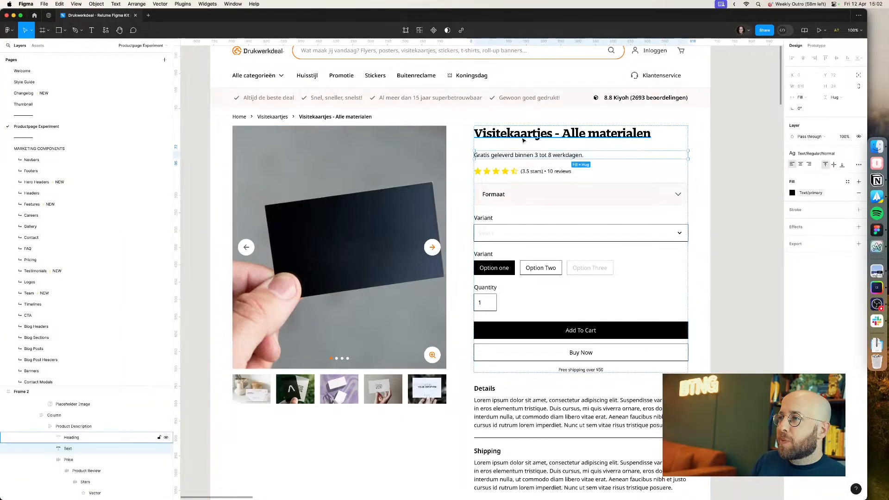
# Step: Set the delivery text's text style to Heading/Desktop/H6
pyautogui.press('super+Tab')
pyautogui.press('super+Tab')
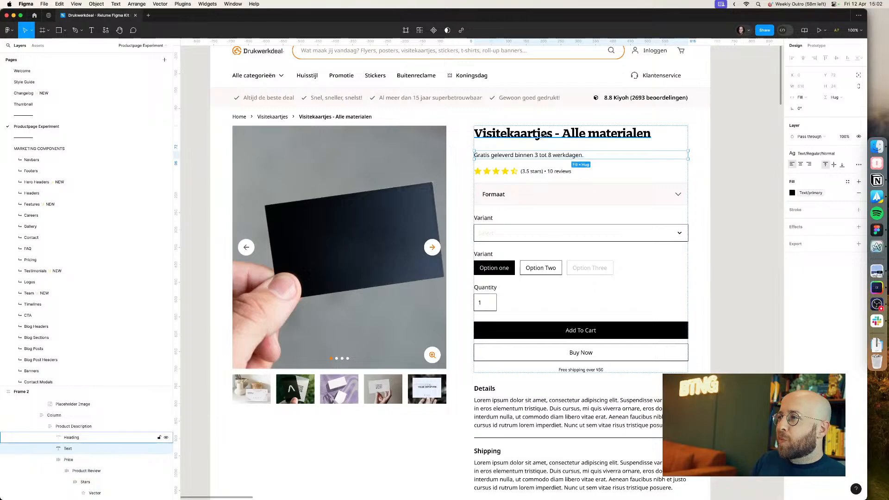
pyautogui.click(810, 153)
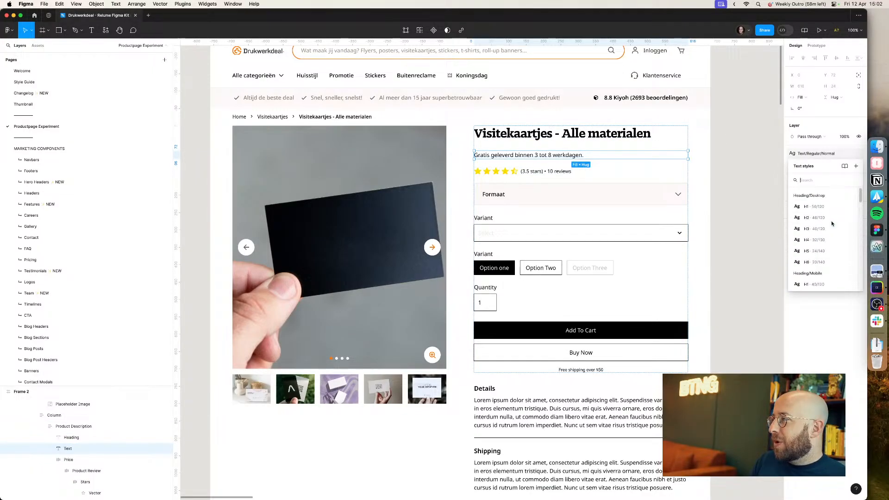
pyautogui.click(819, 251)
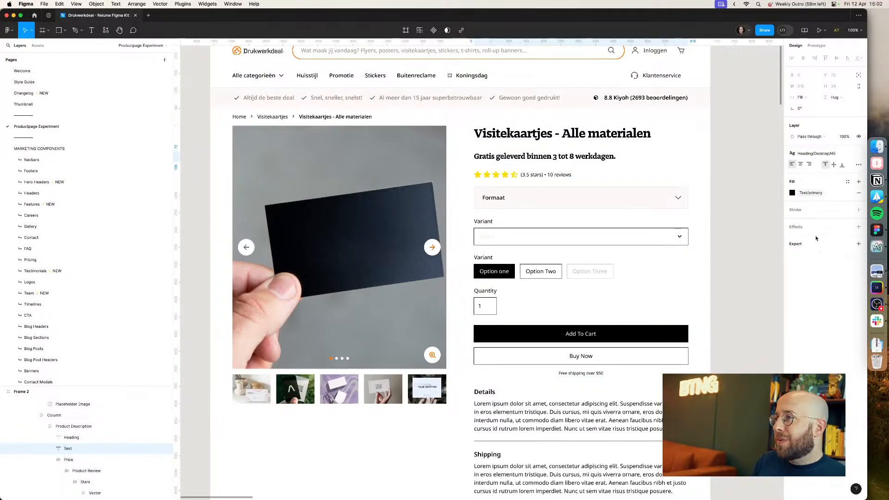
pyautogui.click(811, 154)
pyautogui.click(806, 247)
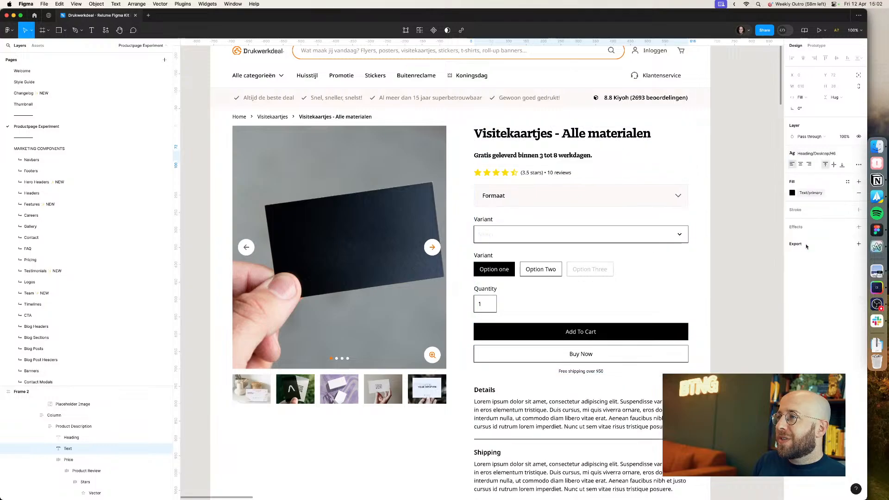
# Step: Wrap the product title and delivery text together in a new auto layout frame
pyautogui.press('super+Tab')
pyautogui.press('super+Tab')
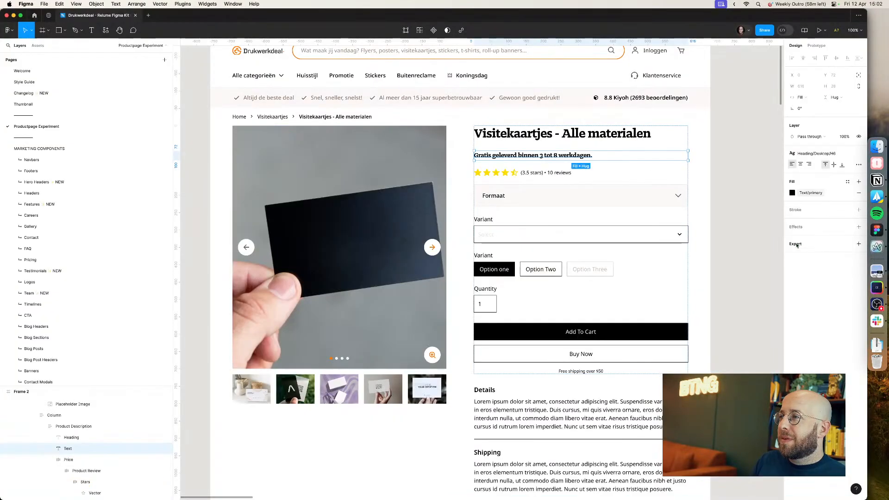
pyautogui.hotkey('shift', 'a')
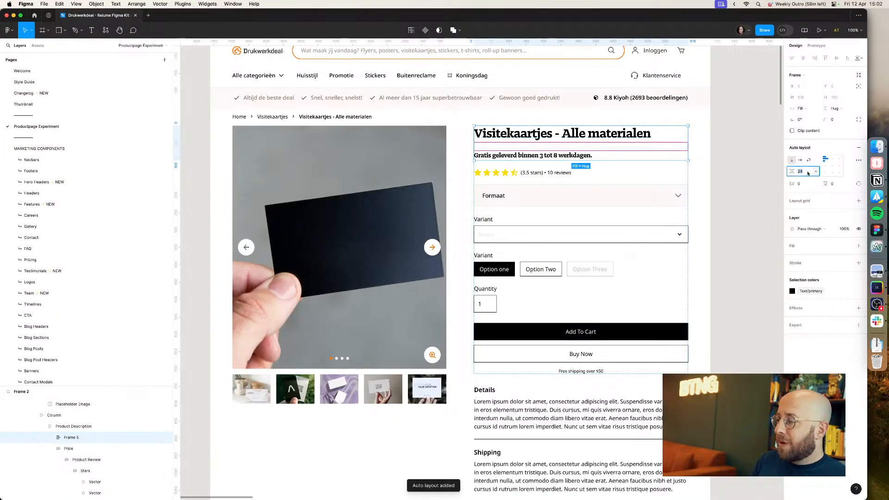
pyautogui.write('0')
pyautogui.press('Return')
pyautogui.click(767, 188)
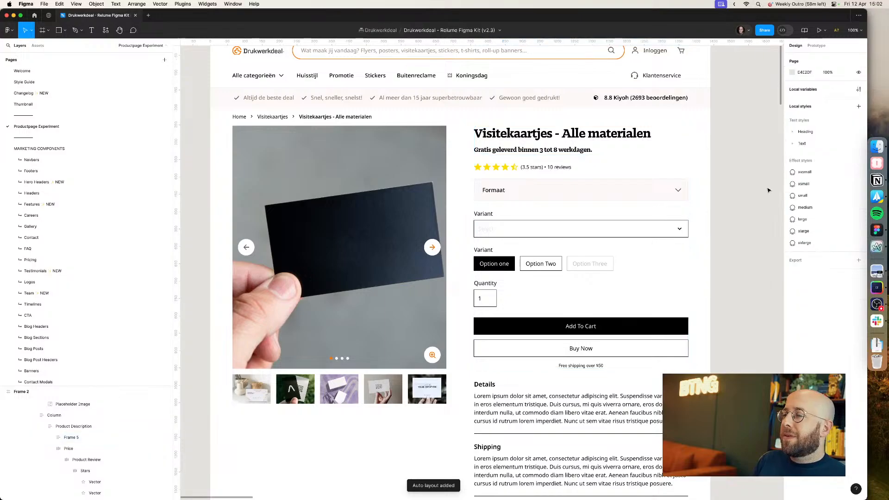
# Step: Set the spacing between the title and delivery text inside that frame to 0
pyautogui.click(586, 151)
pyautogui.doubleClick(585, 150)
pyautogui.doubleClick(586, 150)
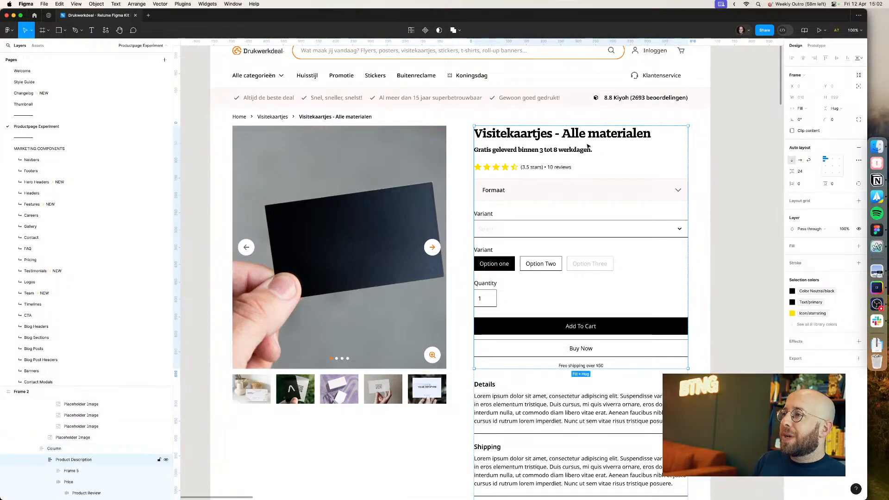
pyautogui.doubleClick(585, 151)
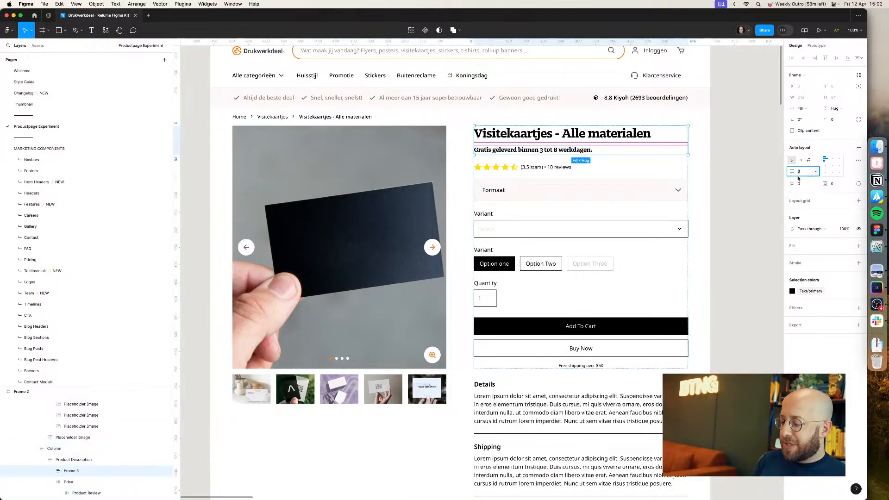
pyautogui.write('0')
pyautogui.press('Return')
pyautogui.click(740, 173)
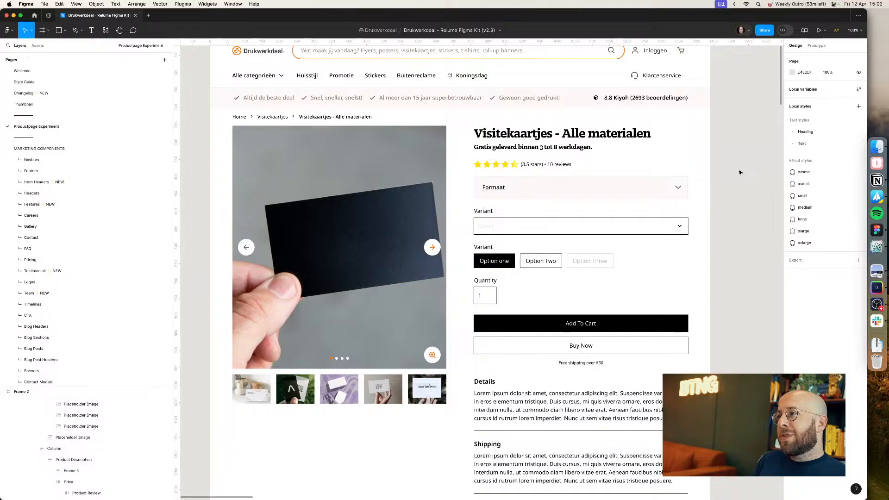
# Step: Apply the Text/Regular/Normal text style to the review count text beside the stars
pyautogui.keyDown('super'); pyautogui.click(569, 148); pyautogui.keyUp('super')
pyautogui.click(746, 149)
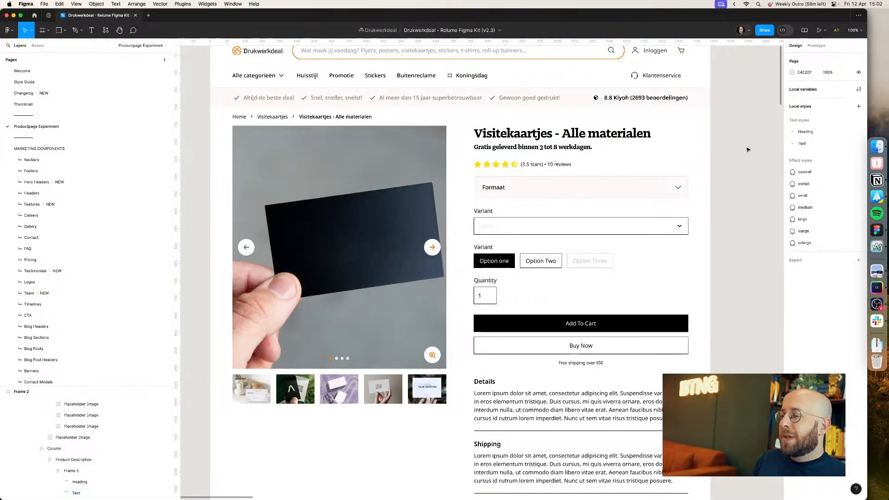
pyautogui.press('super+Tab')
pyautogui.press('super+Tab')
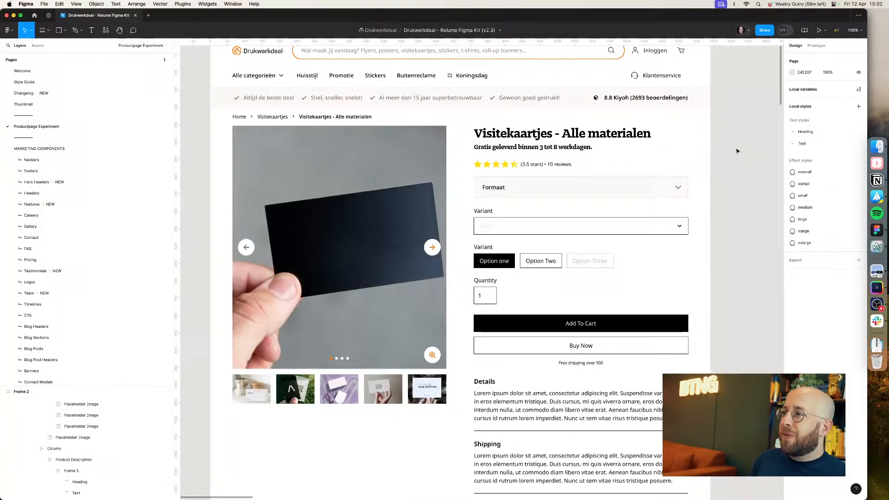
pyautogui.keyDown('super'); pyautogui.click(564, 165); pyautogui.keyUp('super')
pyautogui.click(815, 153)
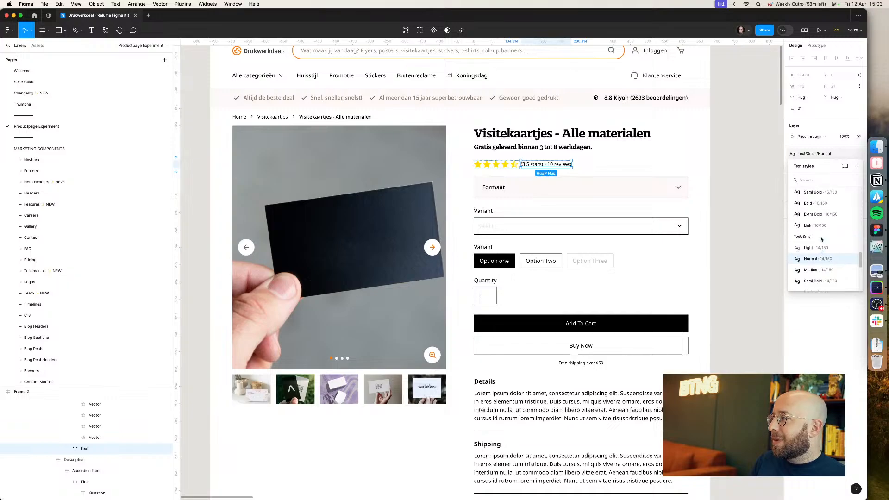
pyautogui.scroll(1, 816, 207)
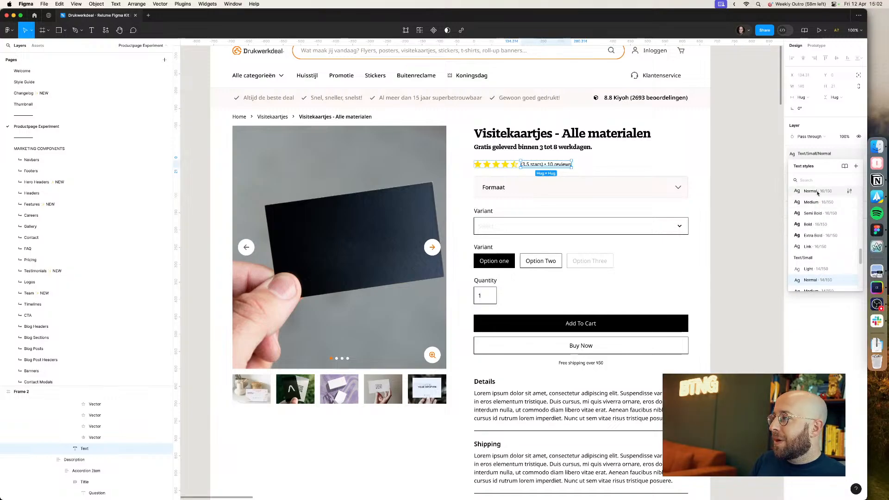
pyautogui.click(818, 193)
pyautogui.click(754, 200)
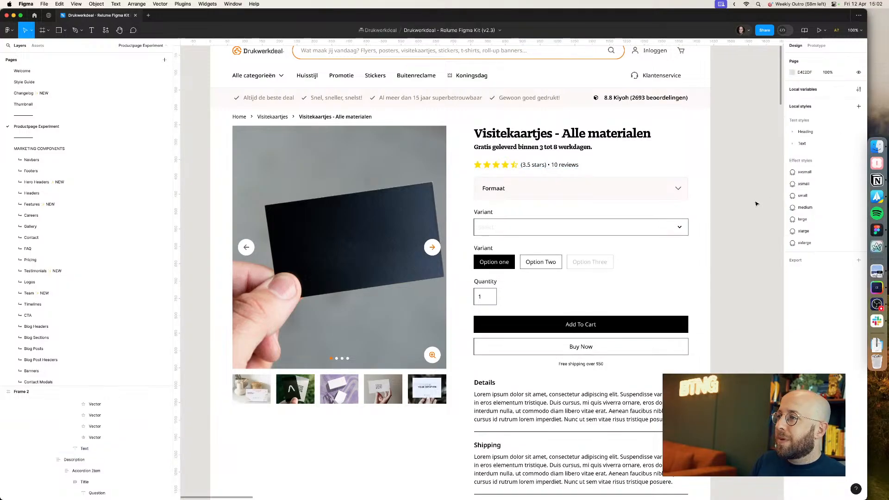
# Step: Replace the review count text with "10 beoordelingen", matching the live page
pyautogui.press('super+Tab')
pyautogui.press('super+Tab')
pyautogui.click(538, 164)
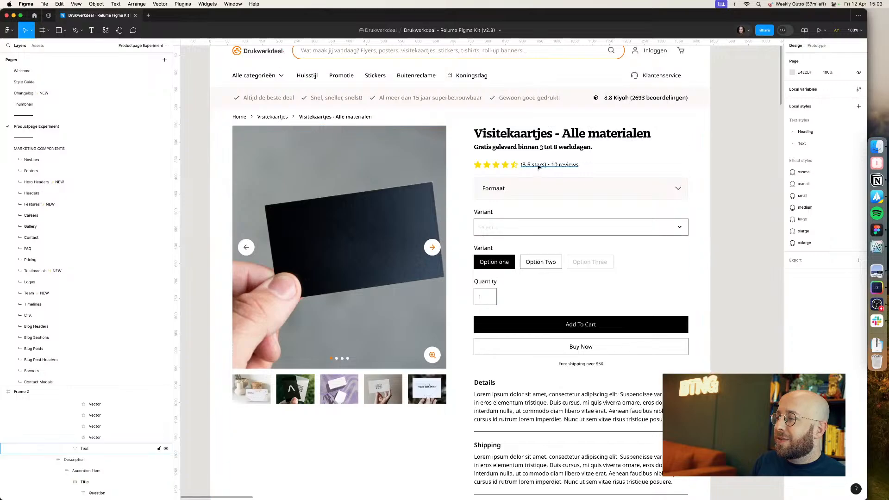
pyautogui.doubleClick(537, 164)
pyautogui.press('super+Tab')
pyautogui.press('super+Tab')
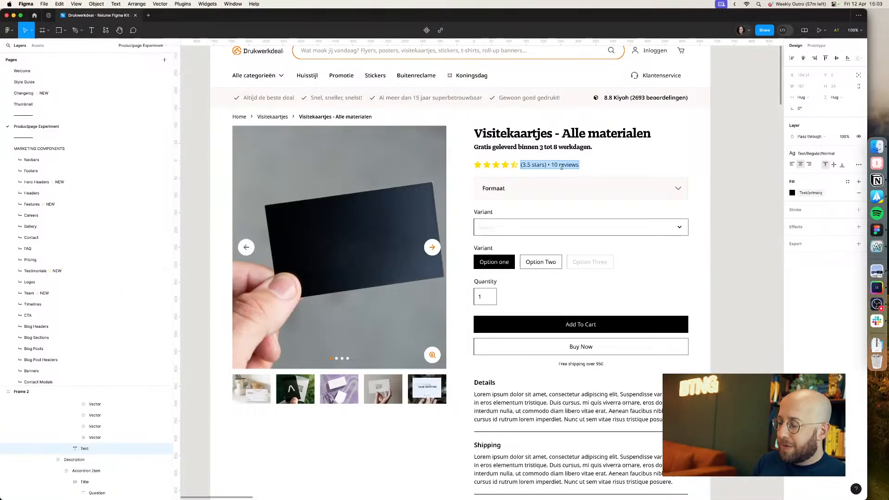
pyautogui.write('10 beoordeling')
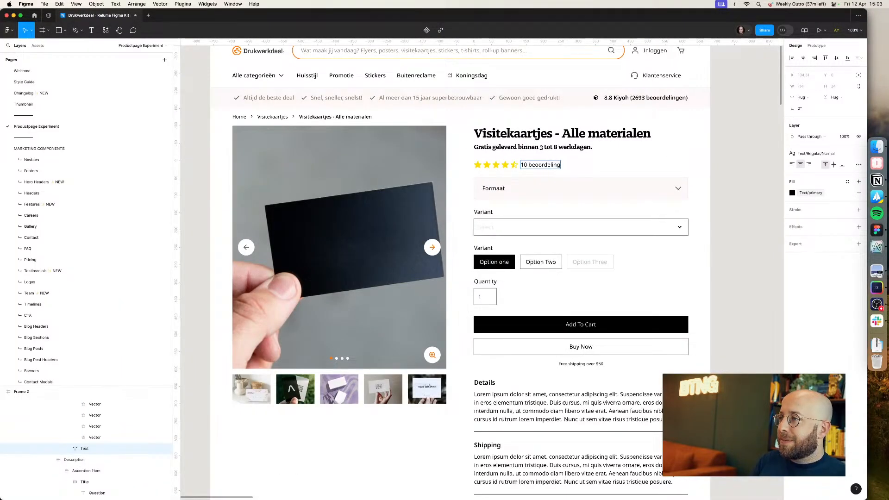
pyautogui.write('en')
pyautogui.press('super+Tab')
pyautogui.press('super+Tab')
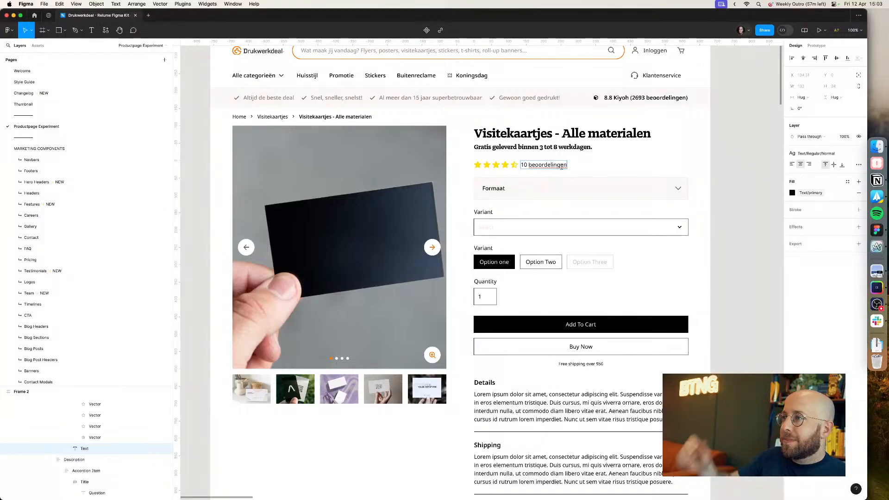
pyautogui.click(756, 168)
# Step: Duplicate the Formaat accordion item to create a stack of six option accordions
pyautogui.scroll(1, 657, 208)
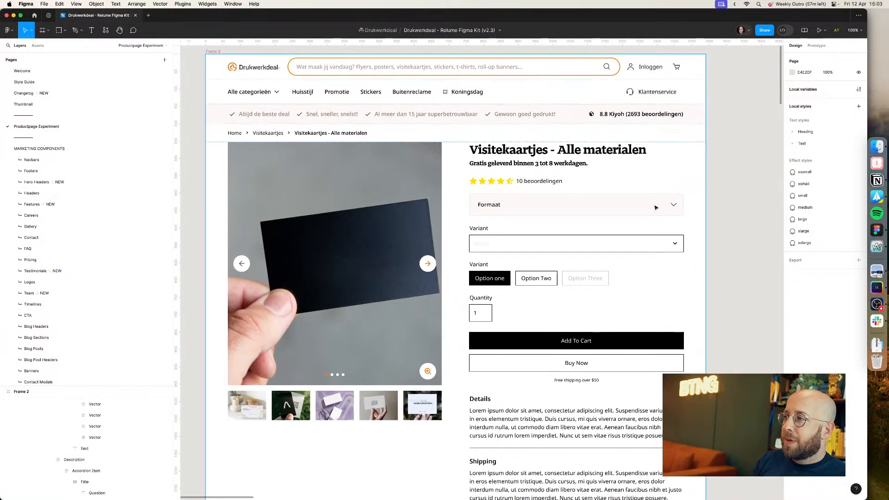
pyautogui.doubleClick(656, 208)
pyautogui.doubleClick(656, 208)
pyautogui.doubleClick(655, 208)
pyautogui.press('super+c')
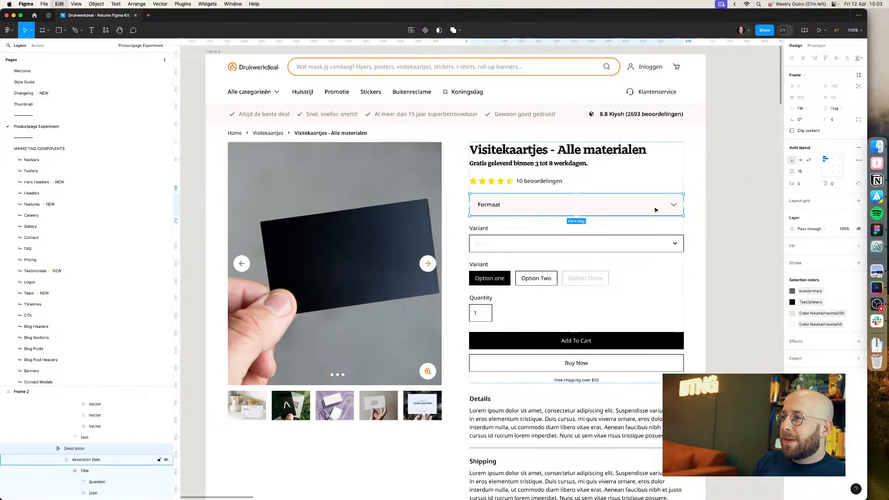
pyautogui.press('super+v')
pyautogui.press('super+v')
pyautogui.press('super+v')
pyautogui.press('super+v')
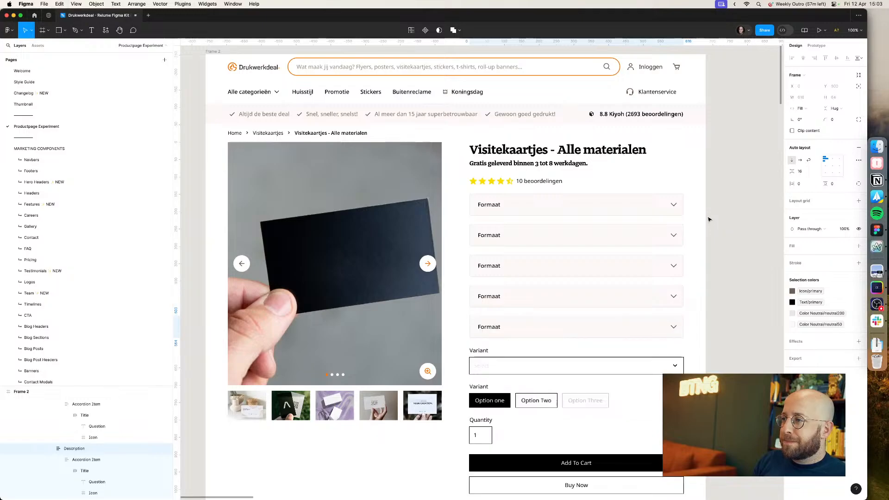
# Step: Rename the second, third and fourth accordions to Materiaal, Gewicht and Bedrukking
pyautogui.press('super+Tab')
pyautogui.press('super+Tab')
pyautogui.doubleClick(495, 235)
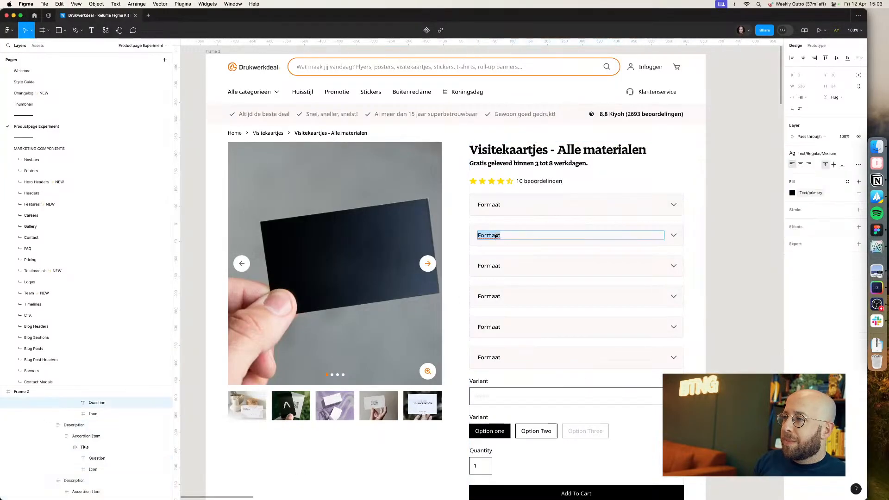
pyautogui.write('Materiaa')
pyautogui.press('super+Tab')
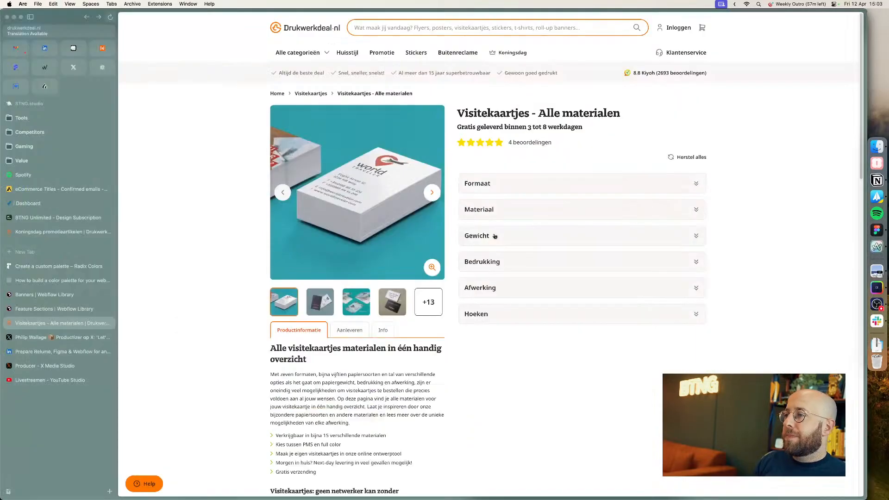
pyautogui.press('super+Tab')
pyautogui.write('l')
pyautogui.doubleClick(492, 265)
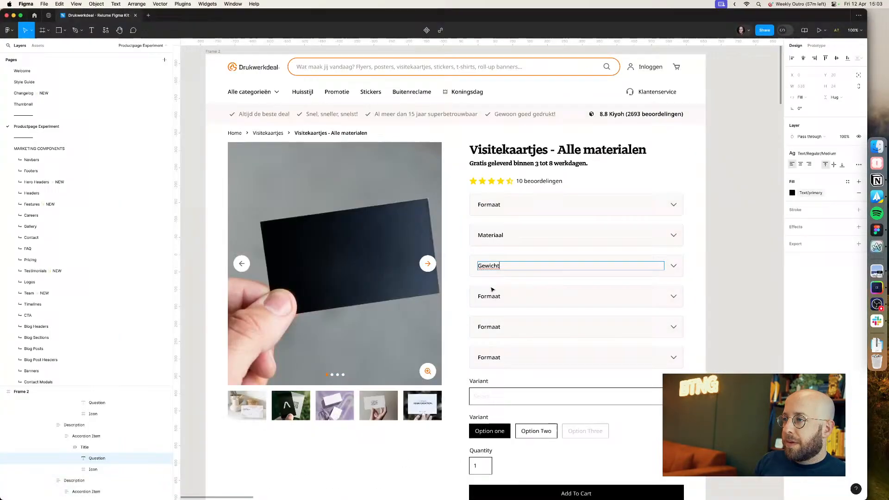
pyautogui.doubleClick(489, 296)
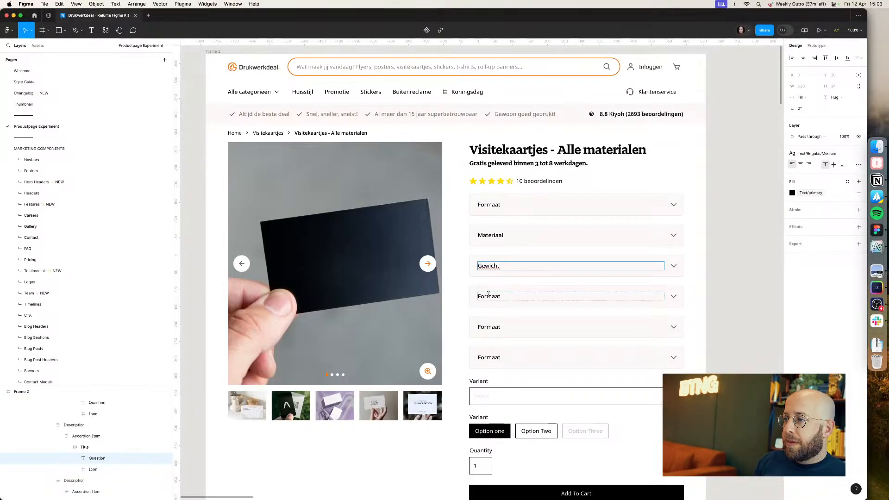
pyautogui.write('Bedrukking')
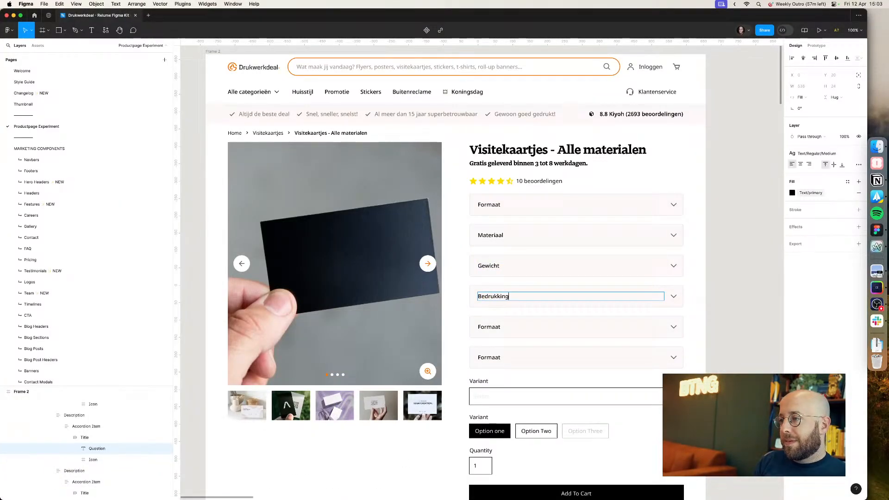
# Step: Rename the fifth and sixth accordions to Afwerking and Hoeken
pyautogui.press('super+Tab')
pyautogui.press('super+Tab')
pyautogui.keyDown('super'); pyautogui.click(490, 331); pyautogui.keyUp('super')
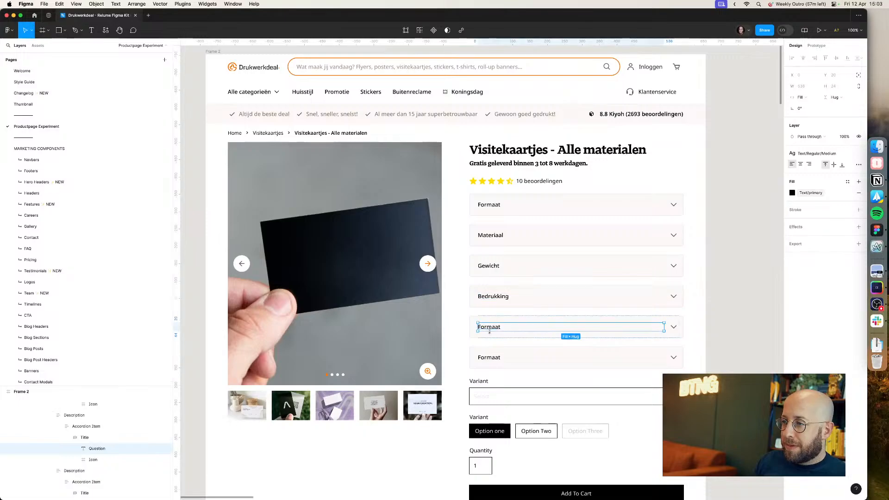
pyautogui.press('Return')
pyautogui.write('Afwerkinge')
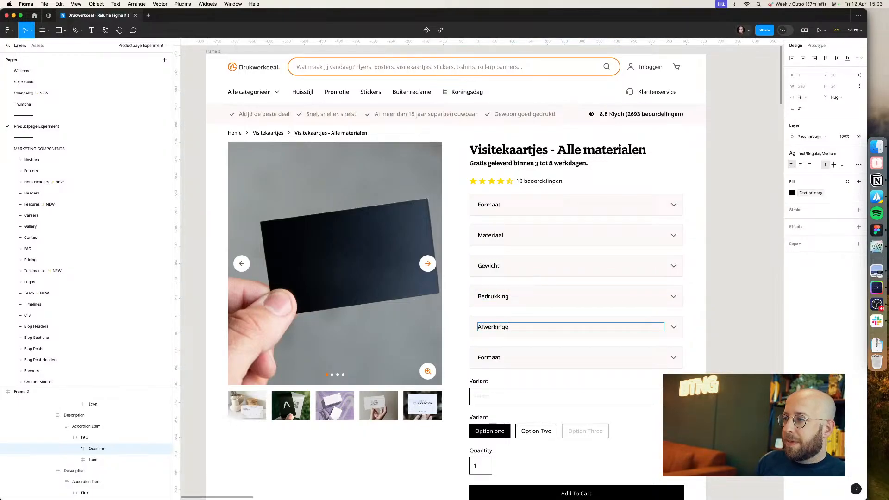
pyautogui.press('super+Tab')
pyautogui.press('super+Tab')
pyautogui.press('BackSpace')
pyautogui.press('super+Tab')
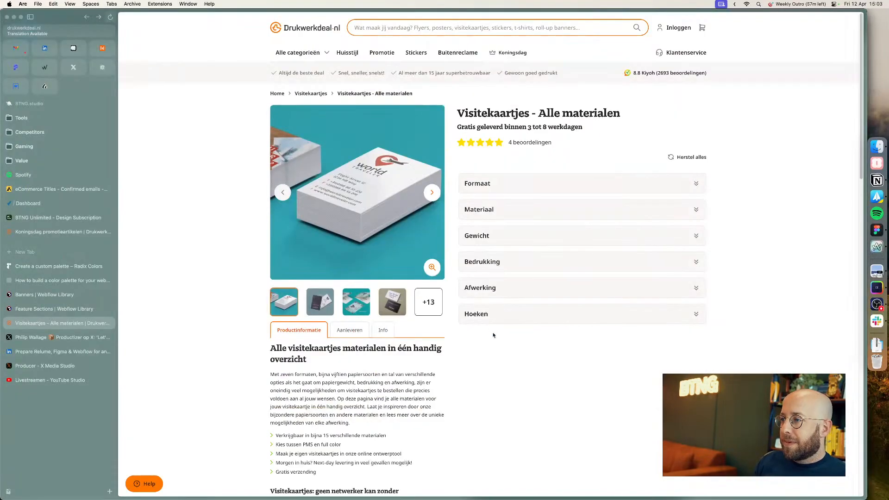
pyautogui.press('super+Tab')
pyautogui.keyDown('super'); pyautogui.click(489, 359); pyautogui.keyUp('super')
pyautogui.press('Return')
pyautogui.write('Hoeken')
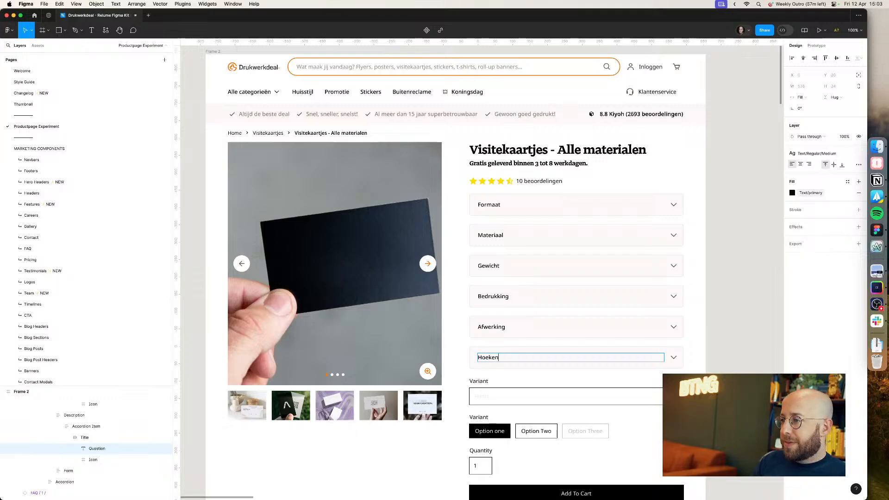
# Step: Wrap all six accordions in an auto layout frame with an 8 px gap
pyautogui.click(745, 248)
pyautogui.click(584, 202)
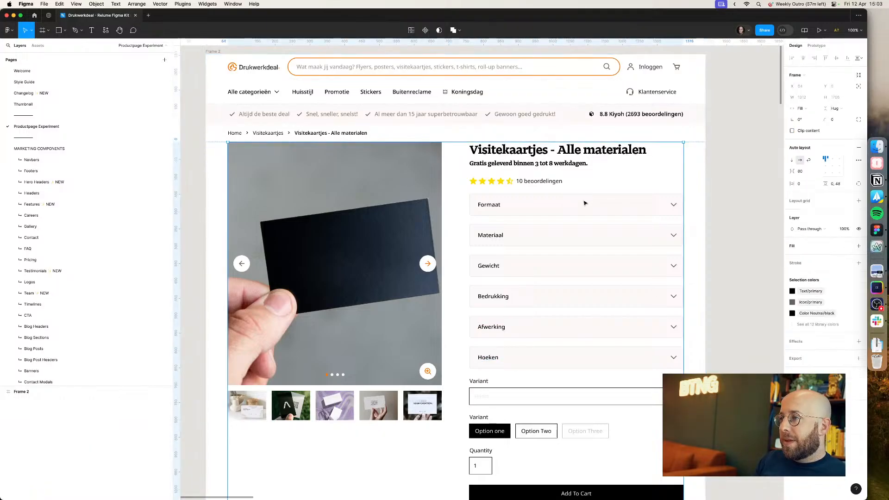
pyautogui.click(584, 203)
pyautogui.keyDown('shift'); pyautogui.click(586, 236); pyautogui.keyUp('shift')
pyautogui.keyDown('shift'); pyautogui.click(576, 266); pyautogui.keyUp('shift')
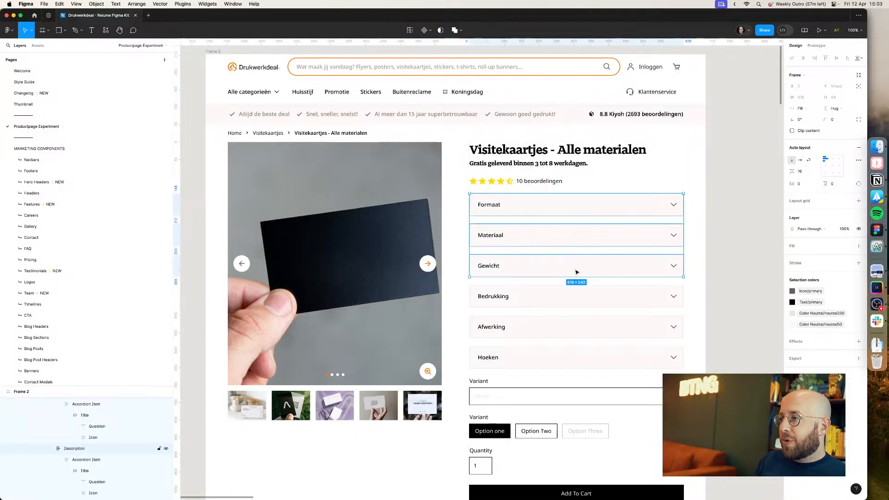
pyautogui.keyDown('shift'); pyautogui.click(553, 297); pyautogui.keyUp('shift')
pyautogui.keyDown('shift'); pyautogui.click(542, 327); pyautogui.keyUp('shift')
pyautogui.keyDown('shift'); pyautogui.click(539, 355); pyautogui.keyUp('shift')
pyautogui.hotkey('shift', 'a')
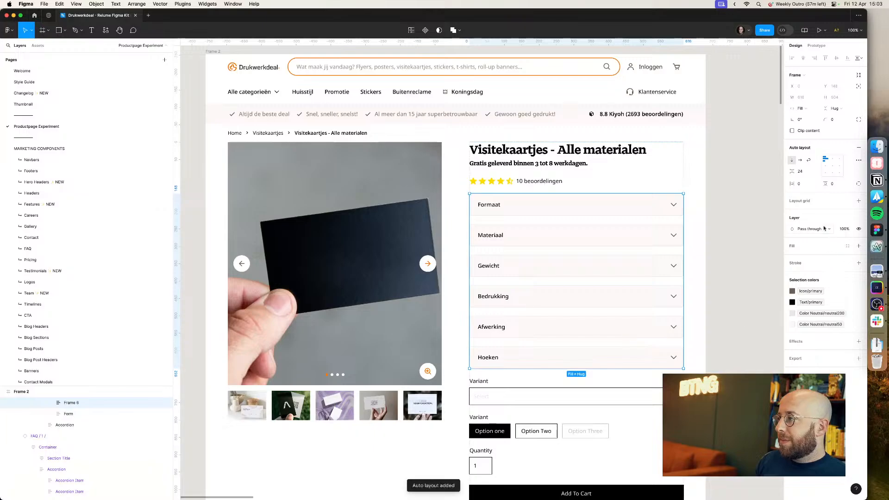
pyautogui.click(809, 175)
pyautogui.write('8')
pyautogui.press('Return')
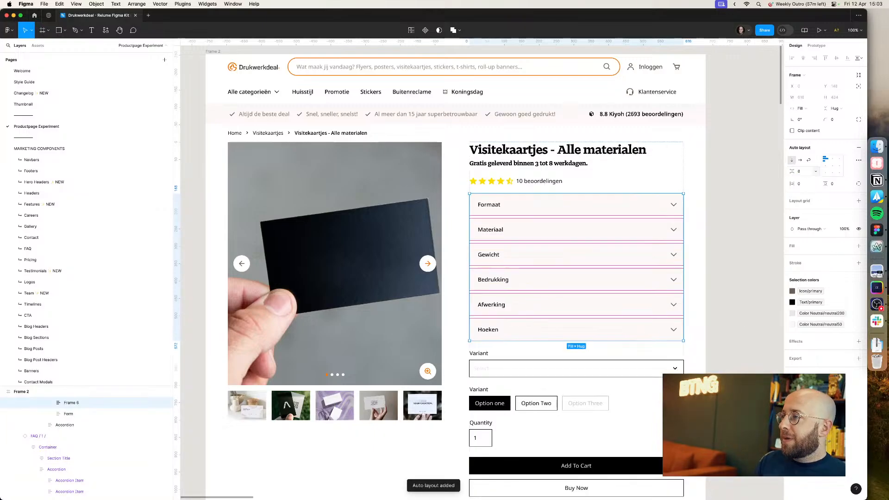
# Step: Compare the accordion stack and the content below it with the live product page
pyautogui.click(748, 194)
pyautogui.press('super+Tab')
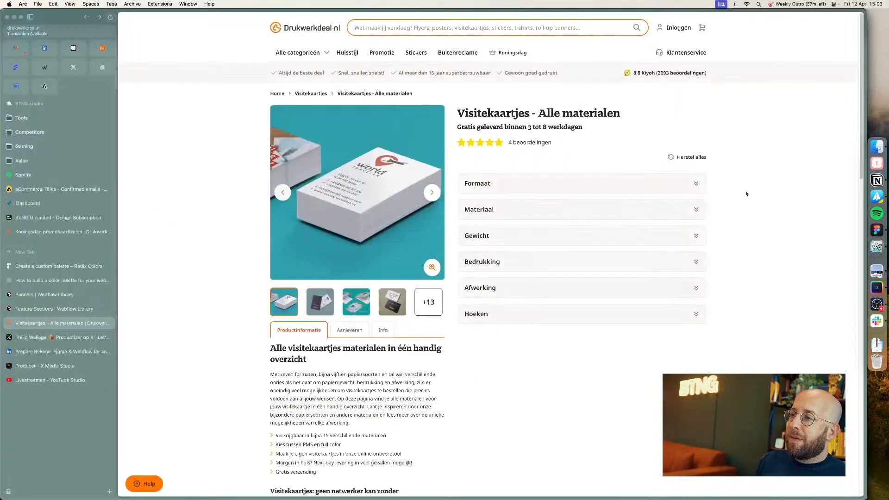
pyautogui.press('super+Tab')
pyautogui.scroll(-3, 535, 373)
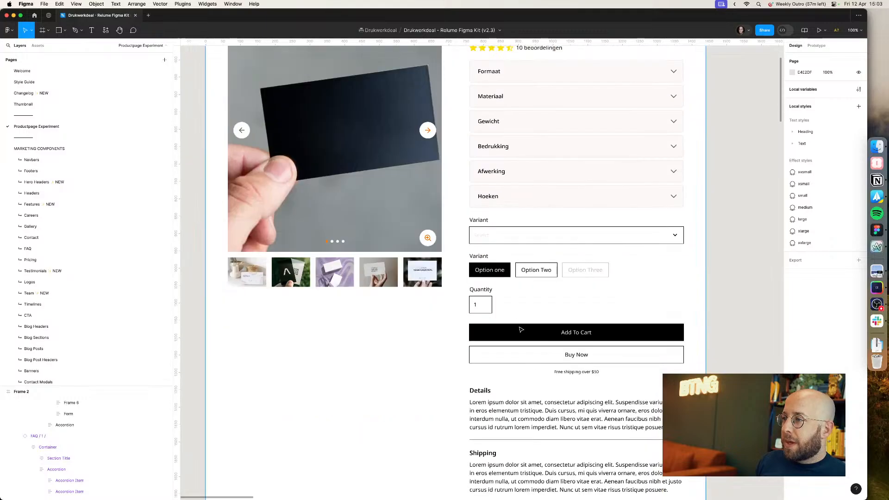
pyautogui.press('super+Tab')
pyautogui.press('super+Tab')
pyautogui.scroll(-5, 518, 239)
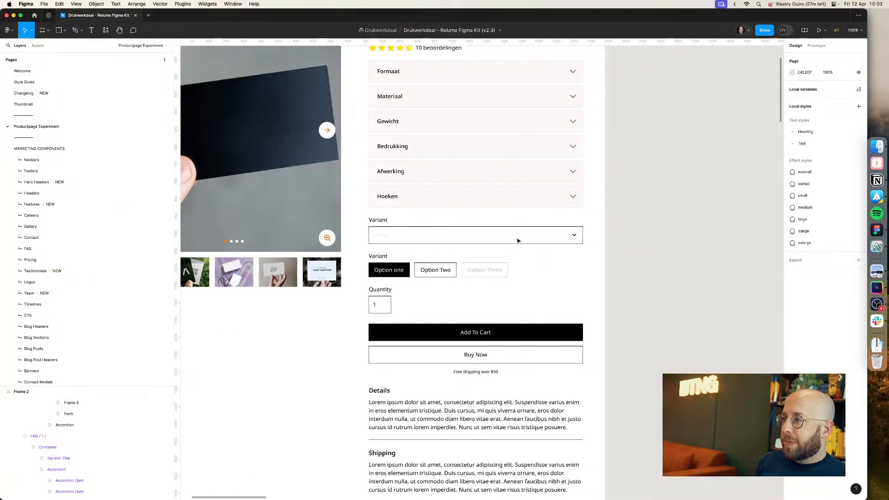
# Step: Move the Form and Accordion blocks out of the product frame onto the canvas beside it
pyautogui.press('super+Tab')
pyautogui.scroll(-5, 509, 243)
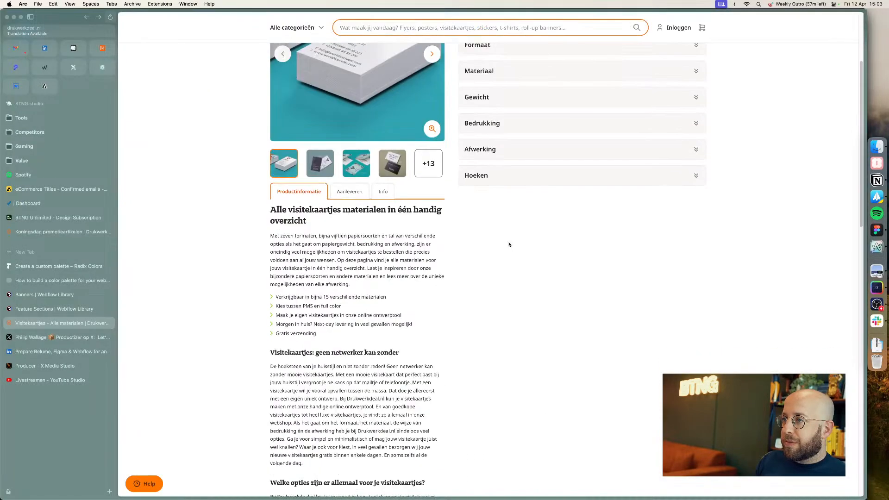
pyautogui.scroll(5, 510, 244)
pyautogui.press('super+Tab')
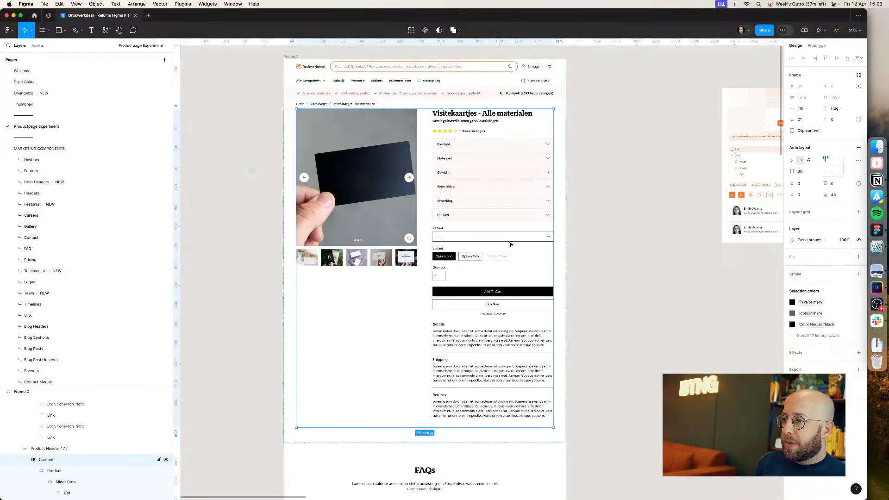
pyautogui.press('super+Tab')
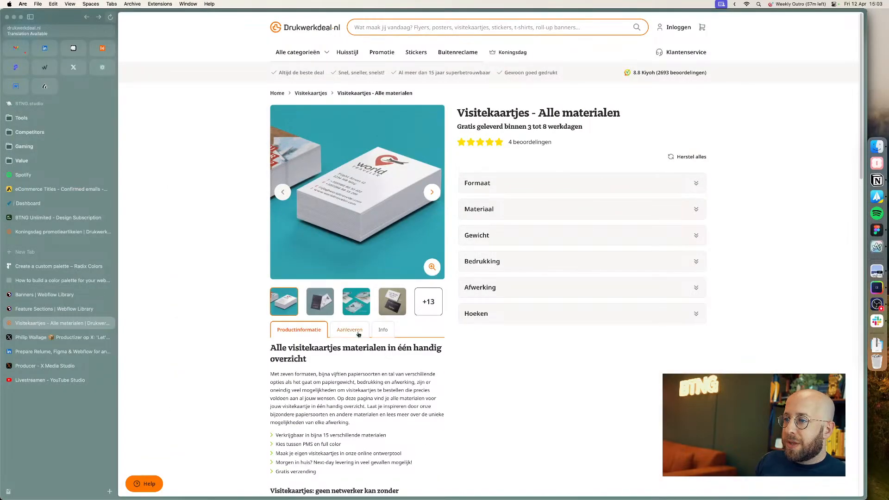
pyautogui.press('super+Tab')
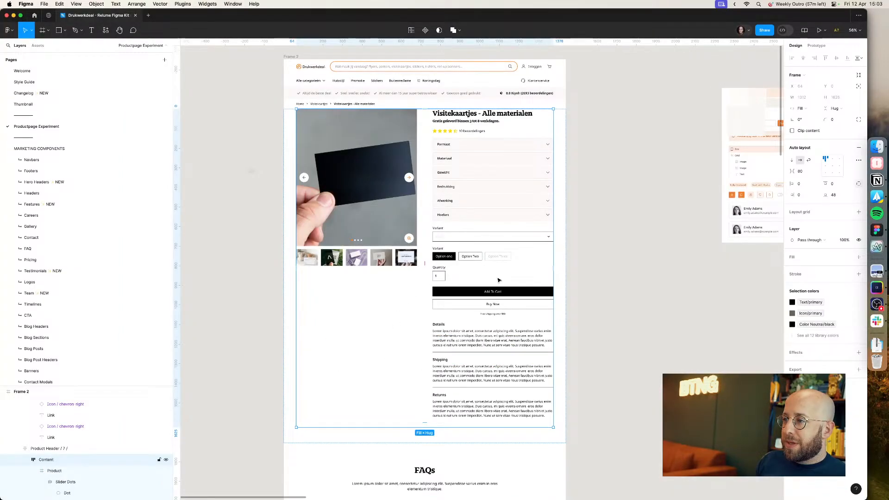
pyautogui.doubleClick(464, 385)
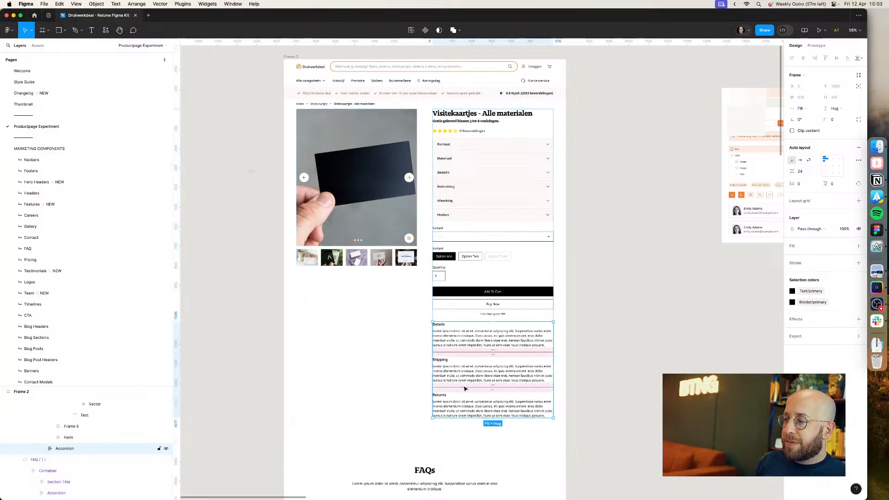
pyautogui.doubleClick(456, 256)
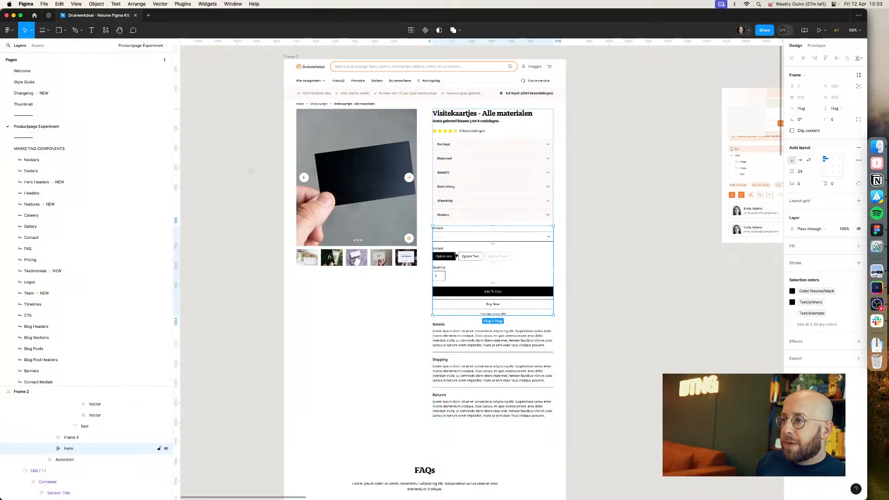
pyautogui.keyDown('shift'); pyautogui.click(464, 345); pyautogui.keyUp('shift')
pyautogui.press('BackSpace')
pyautogui.hscroll(5, 601, 307)
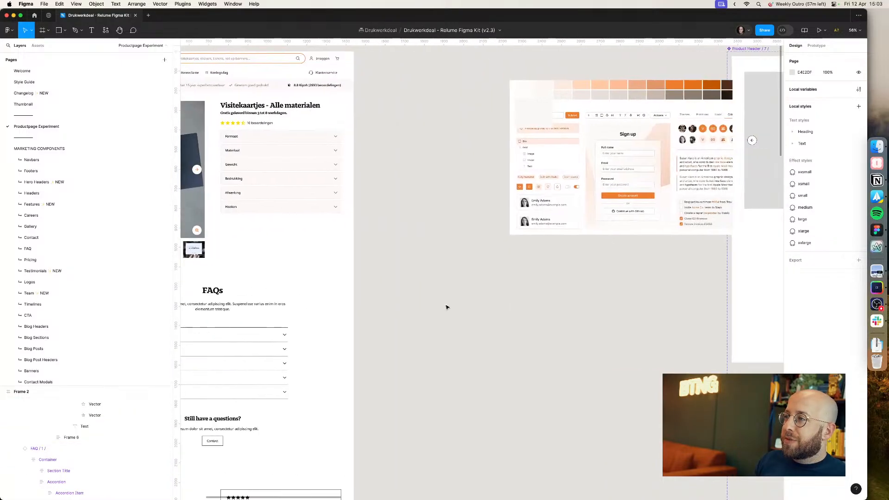
pyautogui.press('super+z')
pyautogui.moveTo(301, 295); pyautogui.dragTo(564, 359)
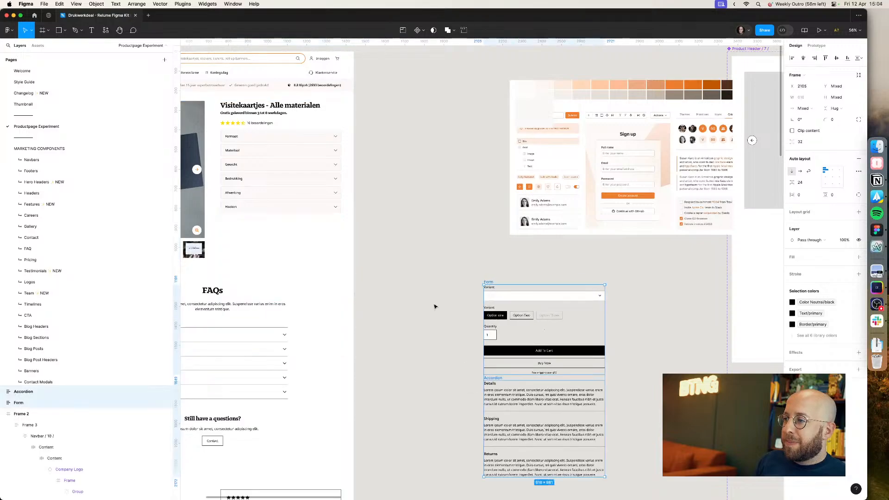
# Step: Examine the Productinformatie, Aanleveren and Info tabs below the gallery on the live product page
pyautogui.click(403, 278)
pyautogui.hscroll(-5, 595, 246)
pyautogui.press('super+Tab')
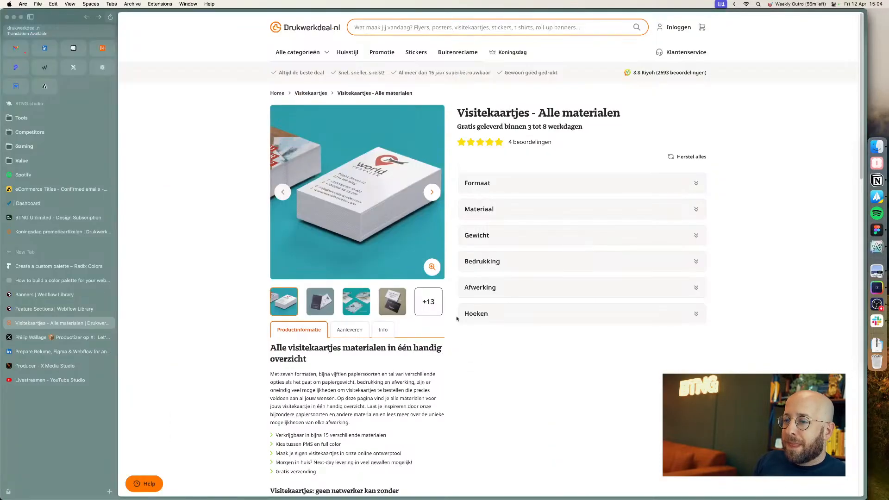
pyautogui.click(364, 333)
pyautogui.click(383, 332)
pyautogui.click(357, 333)
pyautogui.click(309, 332)
pyautogui.click(347, 333)
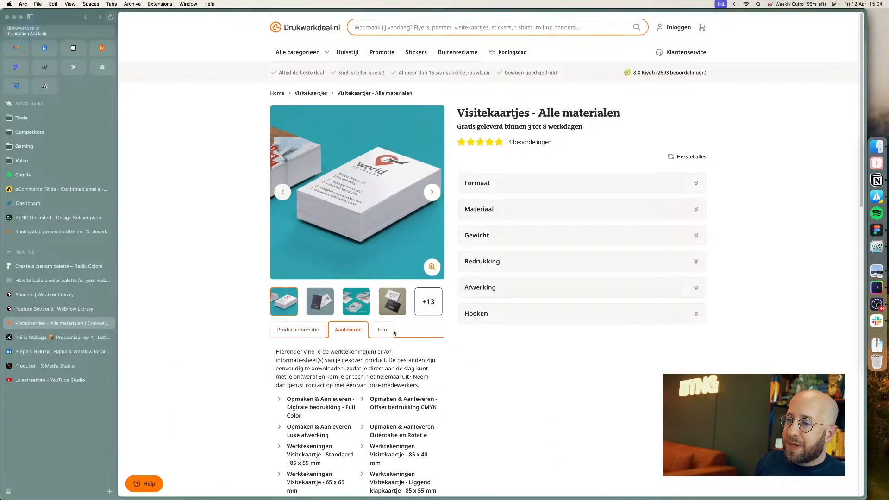
pyautogui.click(315, 334)
pyautogui.press('super+Tab')
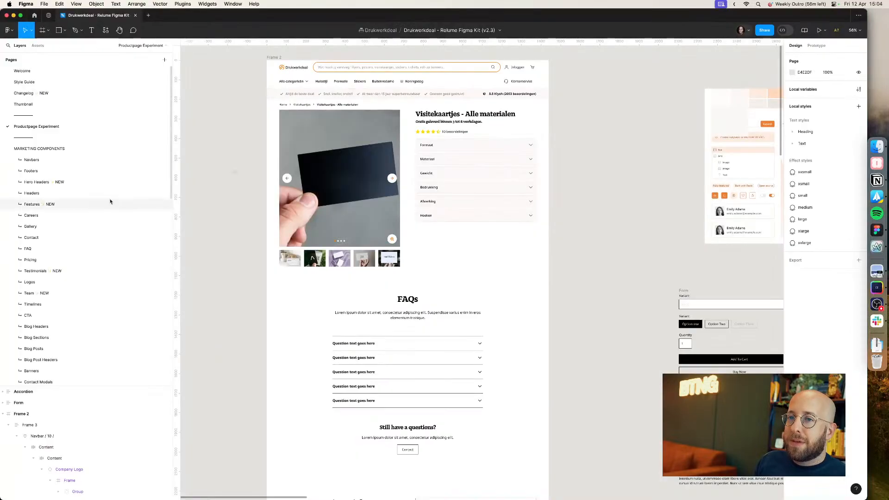
# Step: Browse the layouts on the Features page of the kit for a tabbed section
pyautogui.click(50, 205)
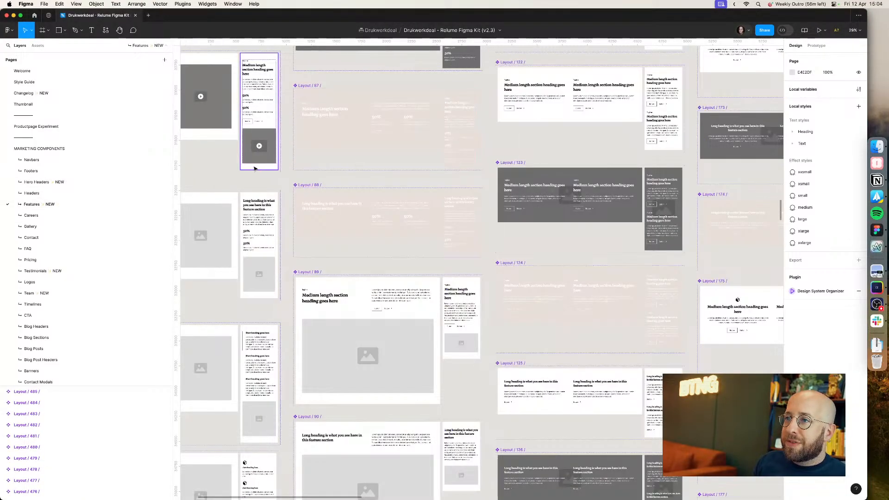
pyautogui.hscroll(-2, 485, 246)
pyautogui.scroll(-15, 486, 246)
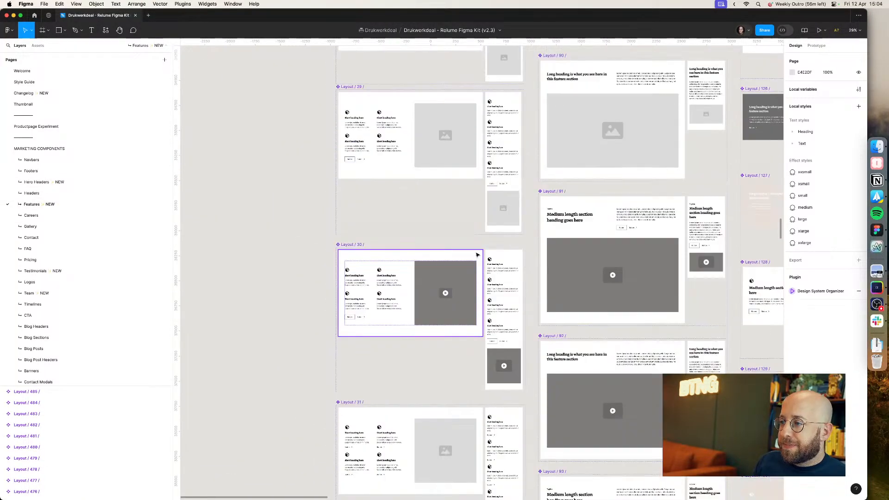
pyautogui.scroll(-15, 469, 257)
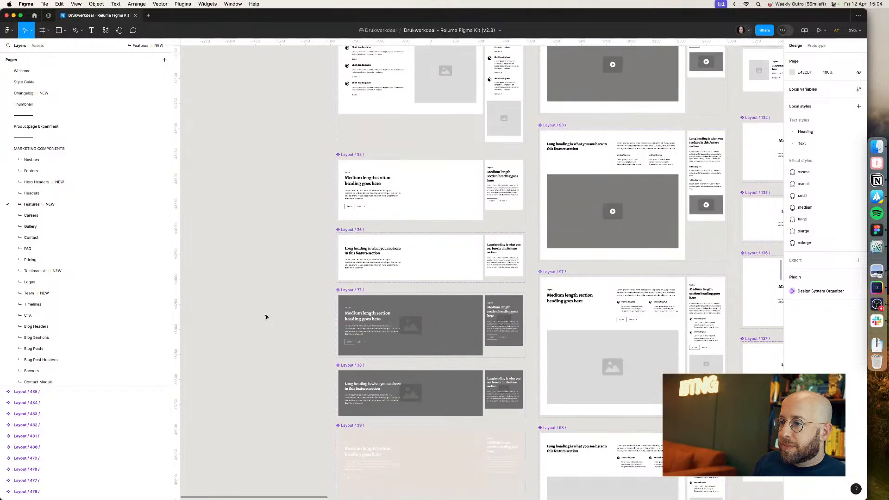
pyautogui.hscroll(2, 264, 314)
pyautogui.scroll(-15, 223, 228)
pyautogui.hscroll(1, 223, 227)
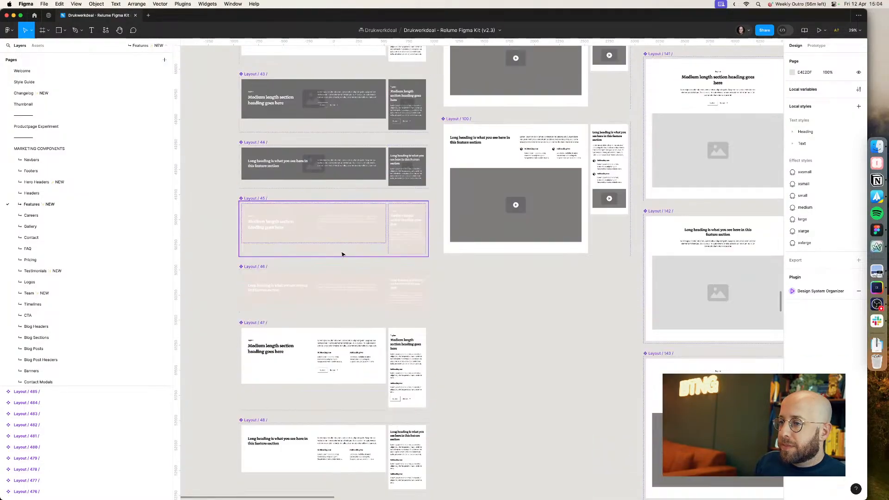
pyautogui.hscroll(15, 500, 269)
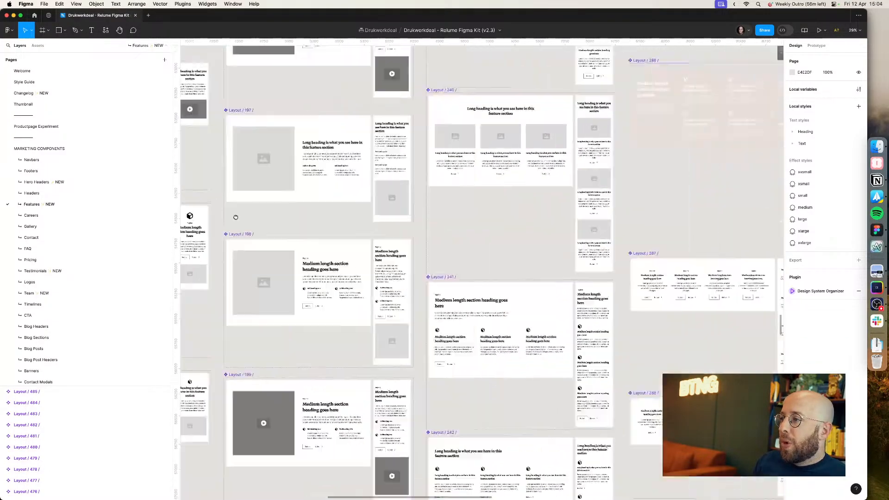
pyautogui.scroll(-10, 453, 195)
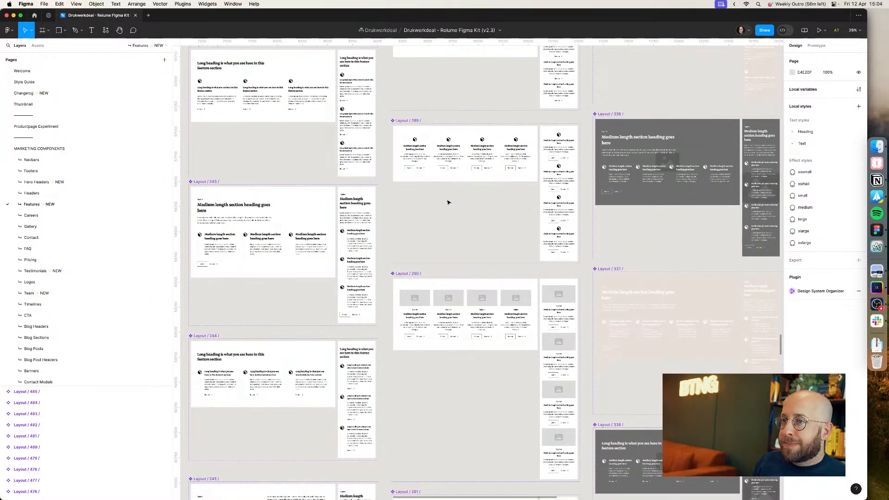
pyautogui.scroll(-10, 447, 203)
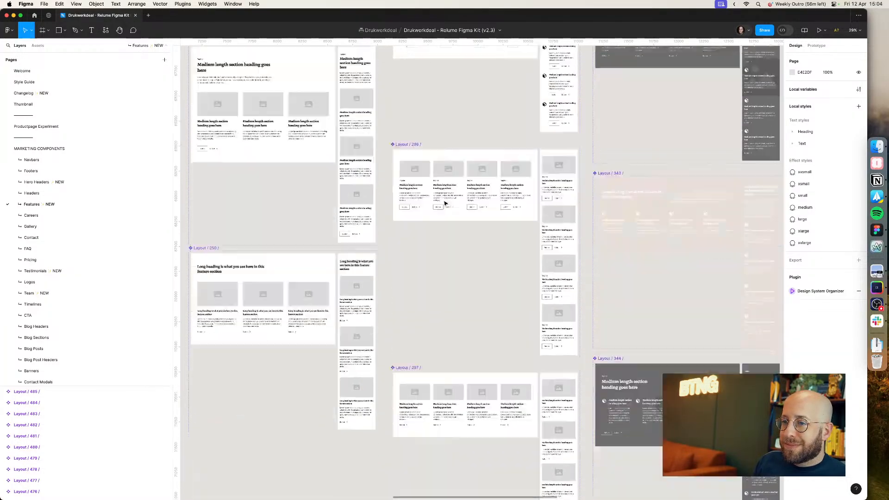
pyautogui.scroll(-5, 444, 203)
pyautogui.moveTo(573, 201); pyautogui.dragTo(335, 258)
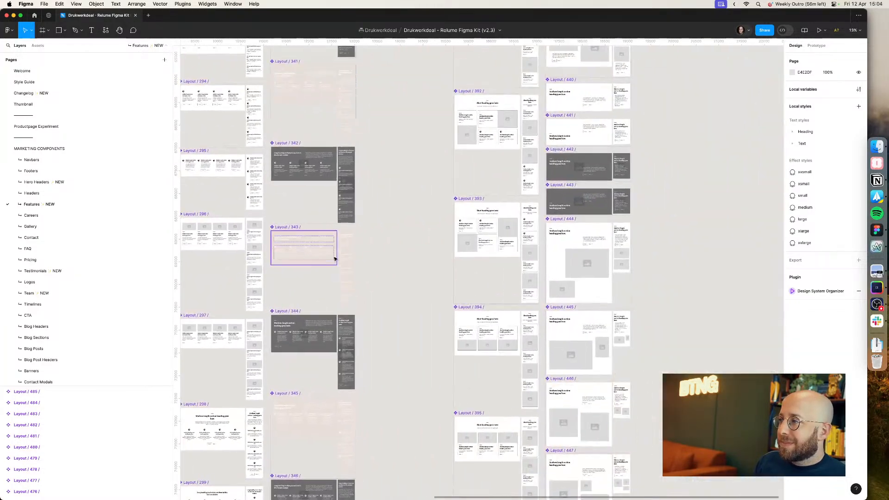
pyautogui.scroll(5, 417, 258)
pyautogui.scroll(10, 417, 258)
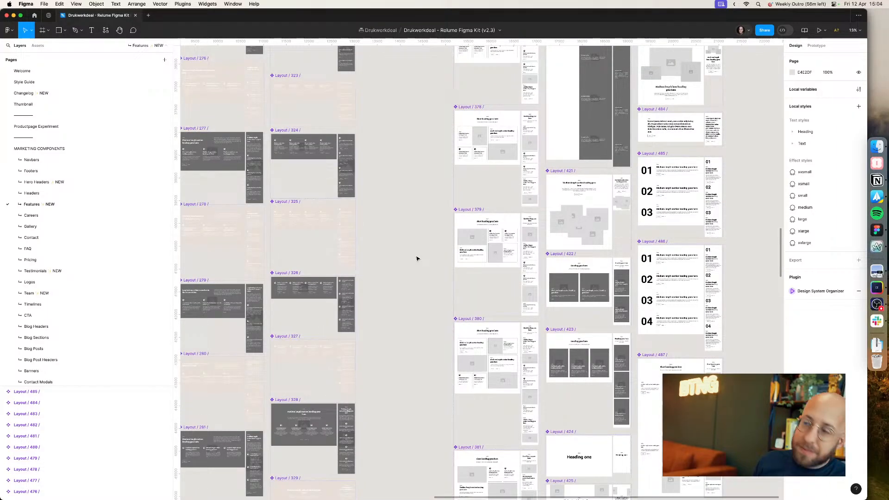
# Step: Search the Relume Webflow library for tab components
pyautogui.press('super+Tab')
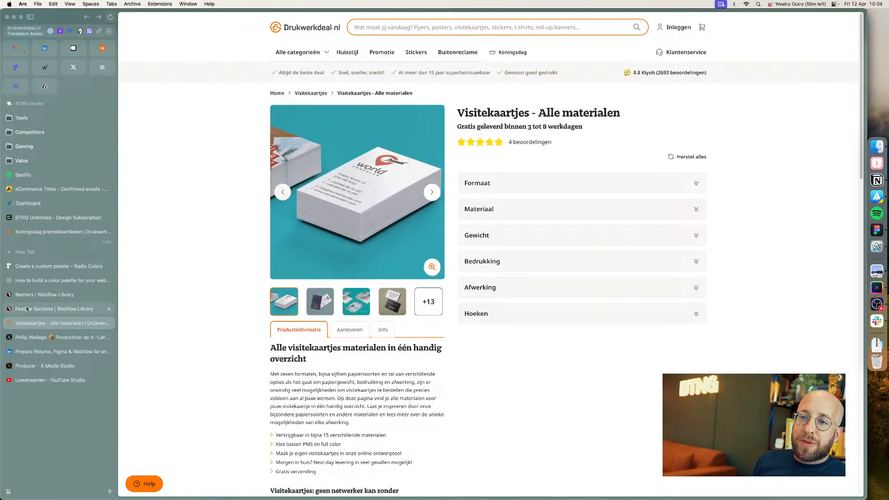
pyautogui.click(54, 309)
pyautogui.click(289, 24)
pyautogui.write('tab')
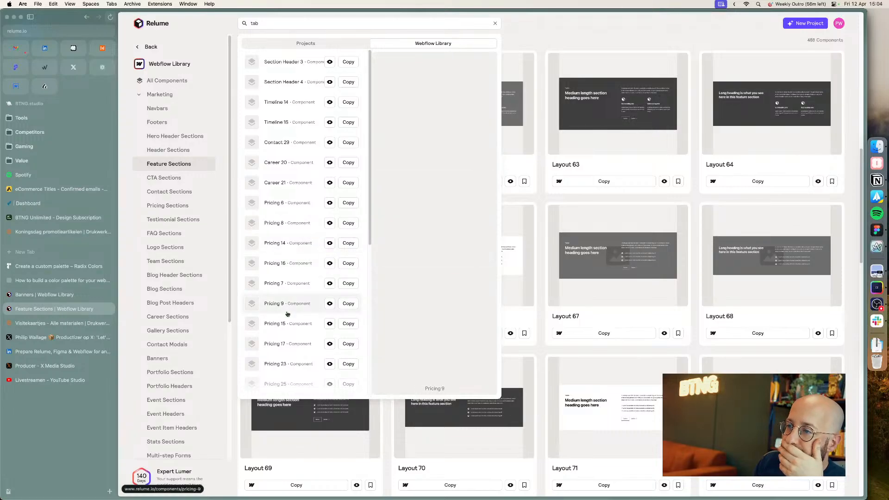
pyautogui.scroll(-3, 285, 361)
pyautogui.scroll(-4, 285, 366)
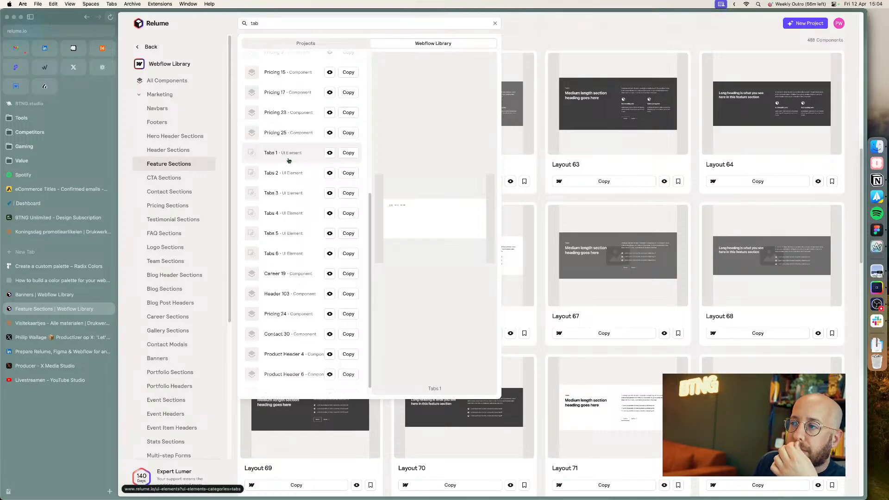
pyautogui.click(149, 168)
pyautogui.scroll(-15, 388, 197)
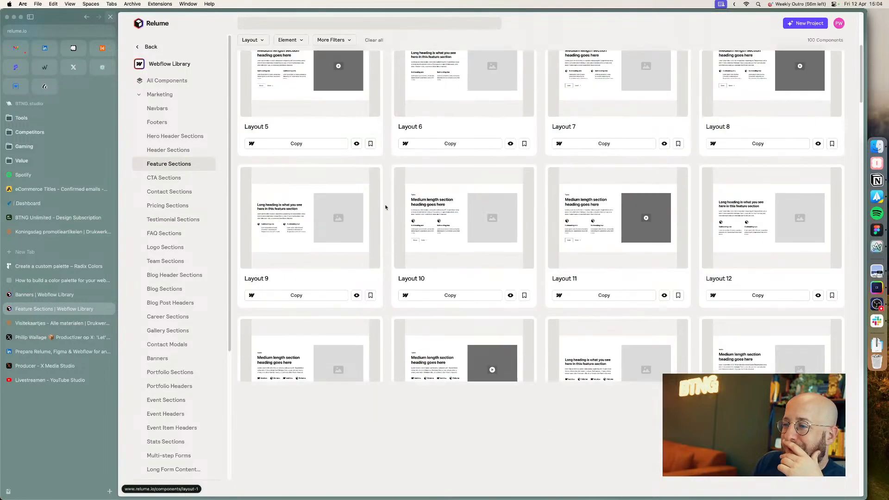
pyautogui.scroll(-5, 378, 209)
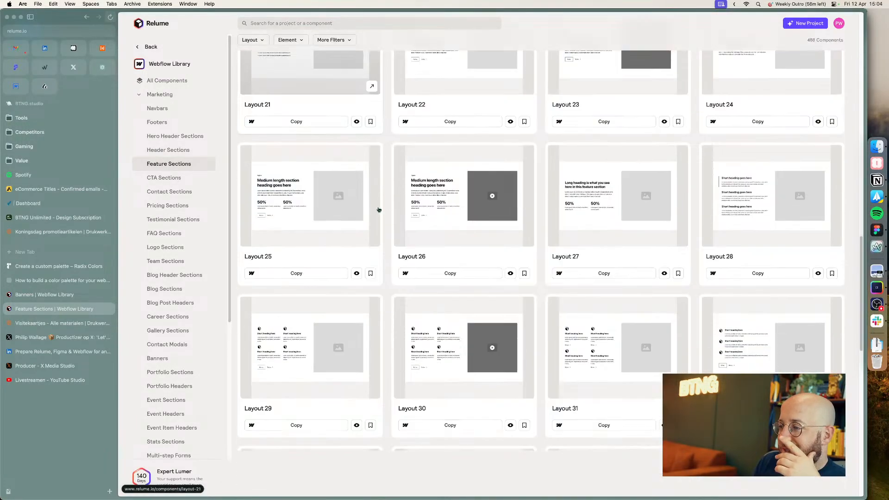
# Step: Insert table component 10 from the kit's assets onto the canvas, trying and removing table variant 7
pyautogui.press('super+Tab')
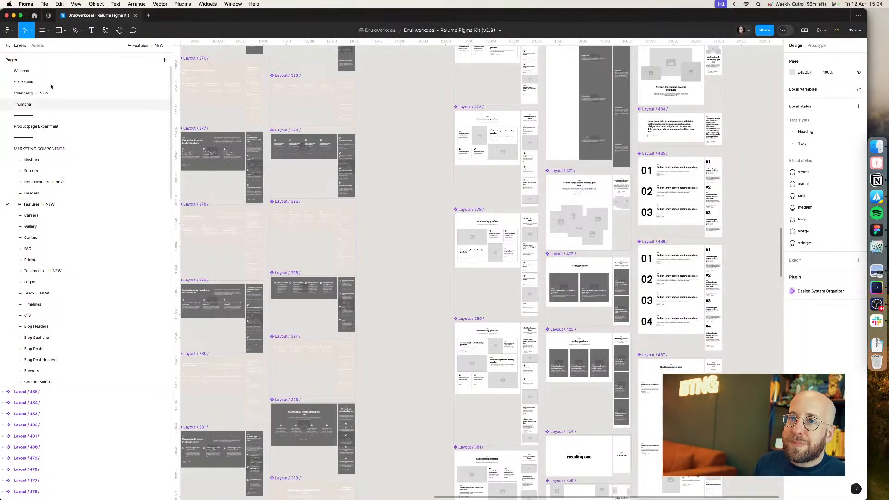
pyautogui.click(39, 47)
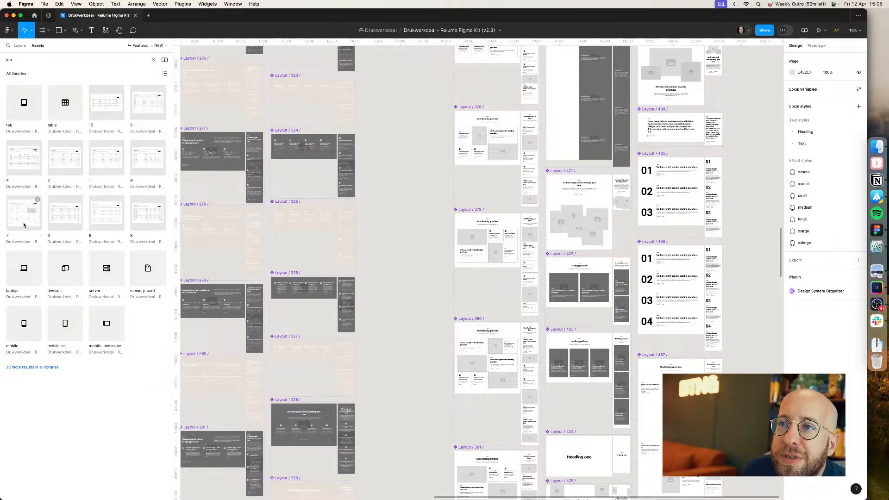
pyautogui.moveTo(114, 106); pyautogui.dragTo(411, 257)
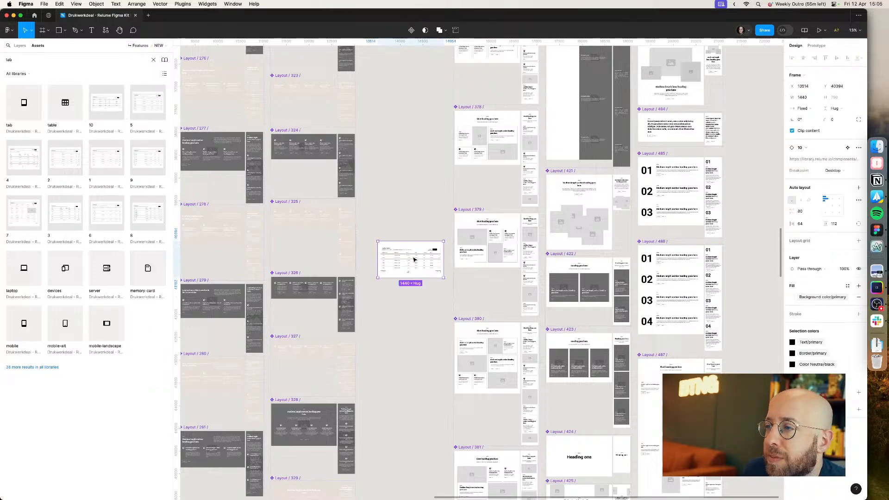
pyautogui.scroll(10, 412, 255)
pyautogui.scroll(-2, 412, 256)
pyautogui.scroll(1, 398, 278)
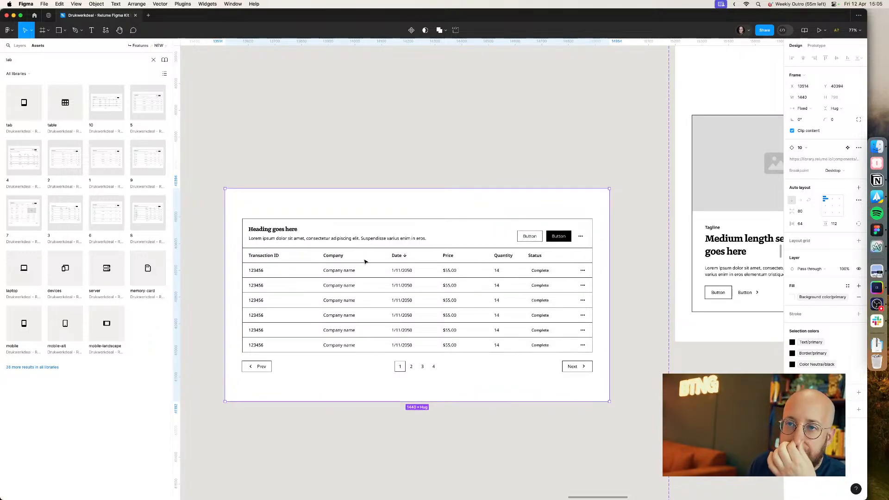
pyautogui.moveTo(64, 208); pyautogui.dragTo(564, 191)
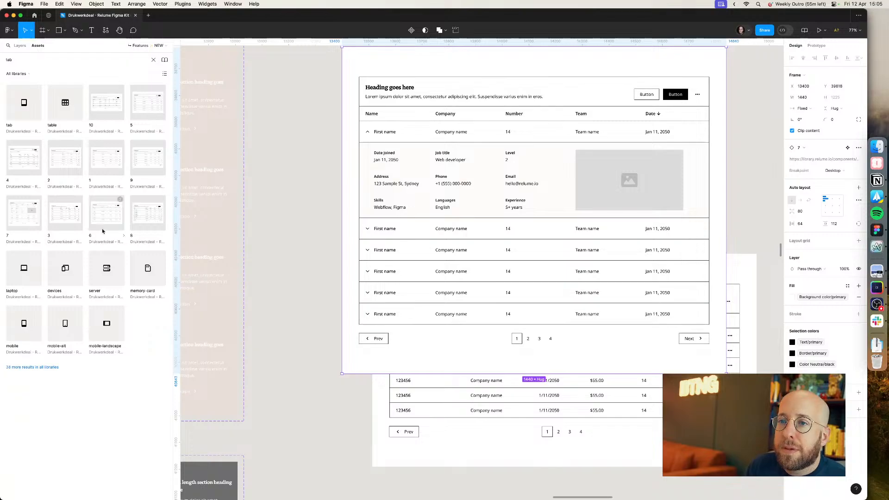
pyautogui.press('Delete')
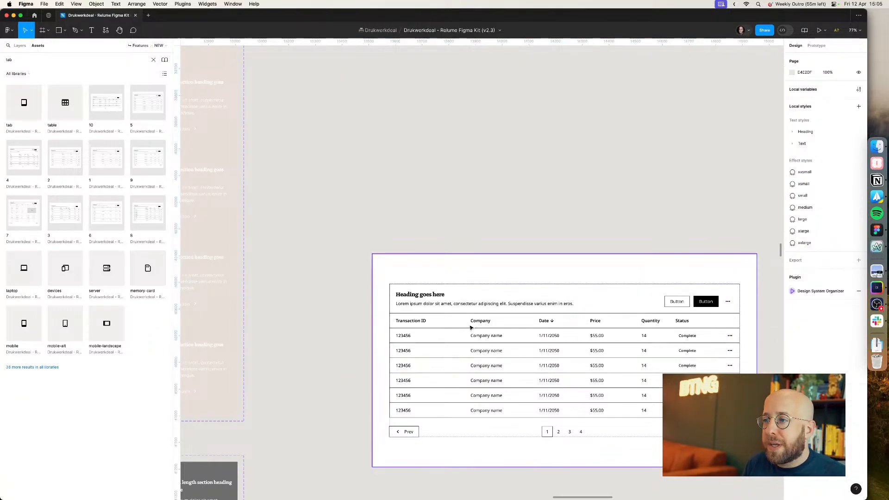
# Step: Move the table onto the Productpage Experiment page beside the product page frame
pyautogui.click(471, 328)
pyautogui.press('Delete')
pyautogui.click(27, 46)
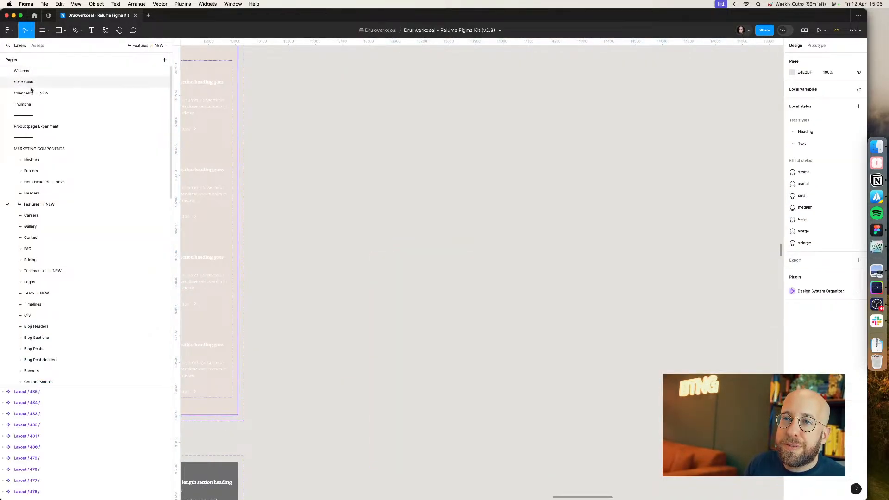
pyautogui.click(30, 126)
pyautogui.scroll(-6, 635, 318)
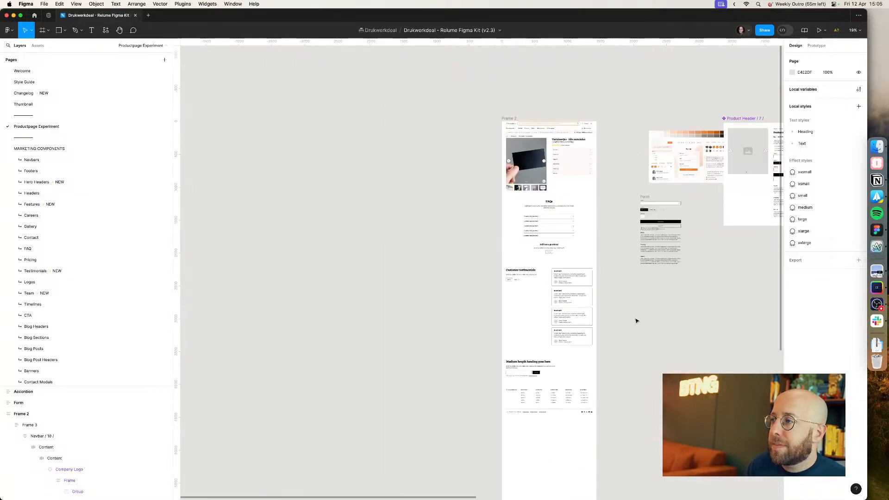
pyautogui.click(465, 266)
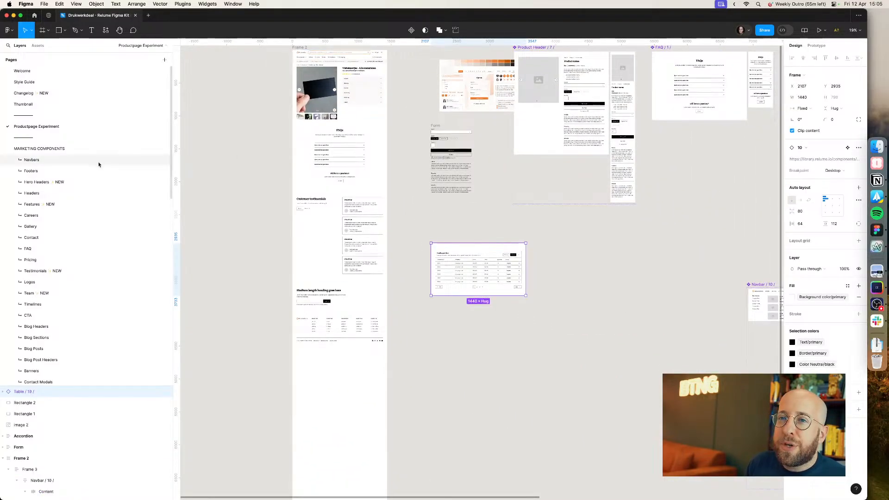
pyautogui.press('super+Tab')
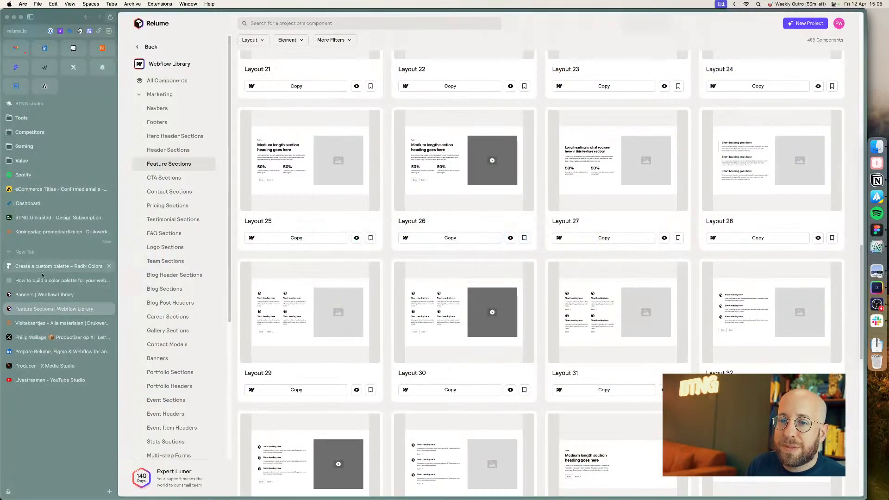
pyautogui.click(37, 337)
pyautogui.click(37, 327)
pyautogui.click(33, 337)
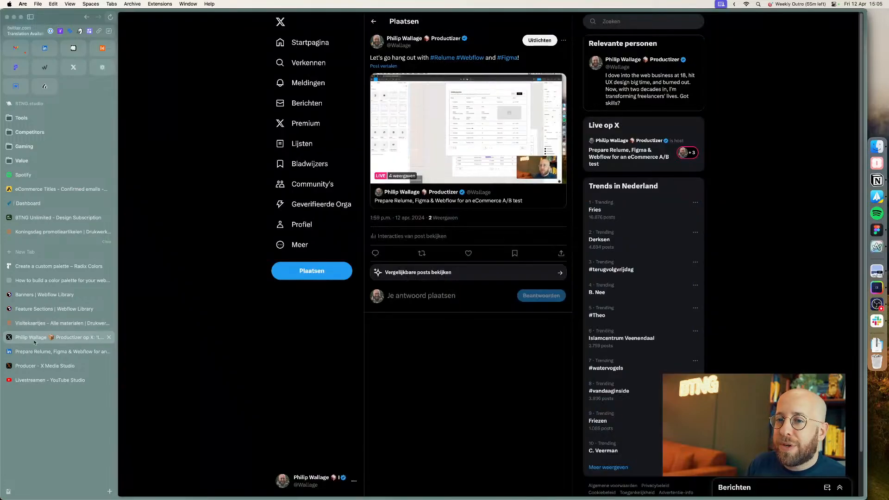
pyautogui.click(27, 354)
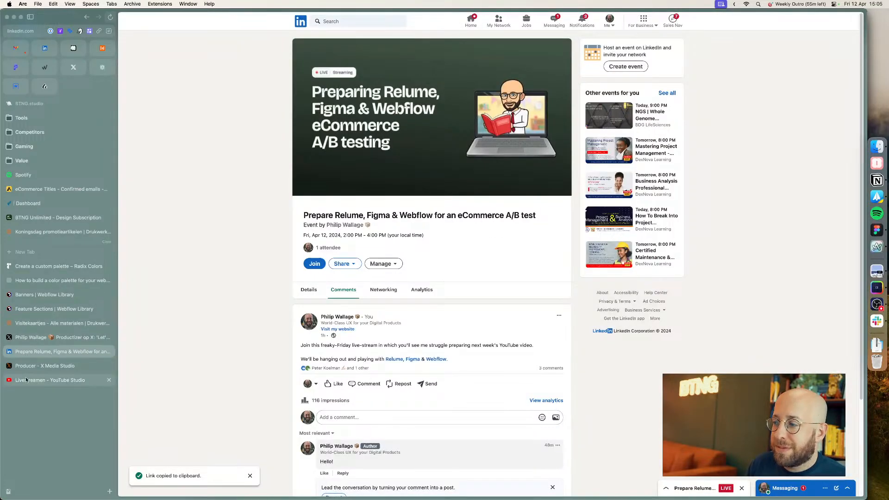
pyautogui.scroll(-3, 230, 333)
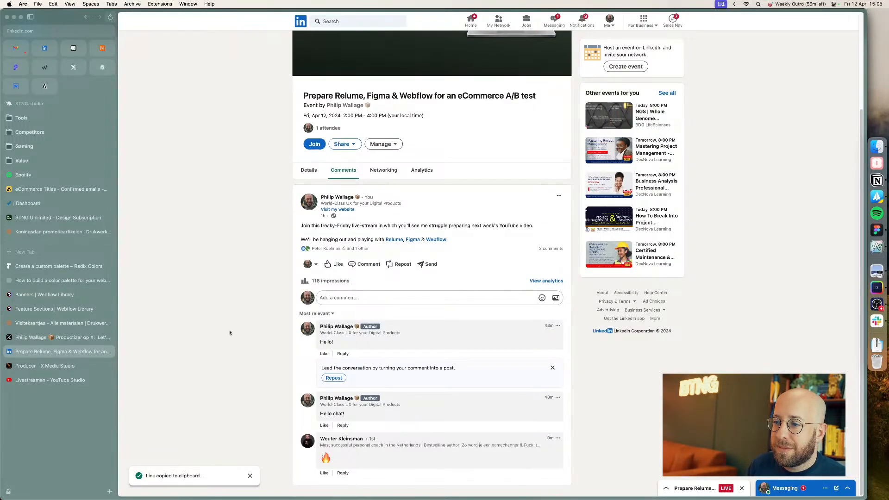
pyautogui.press('super+r')
pyautogui.click(45, 49)
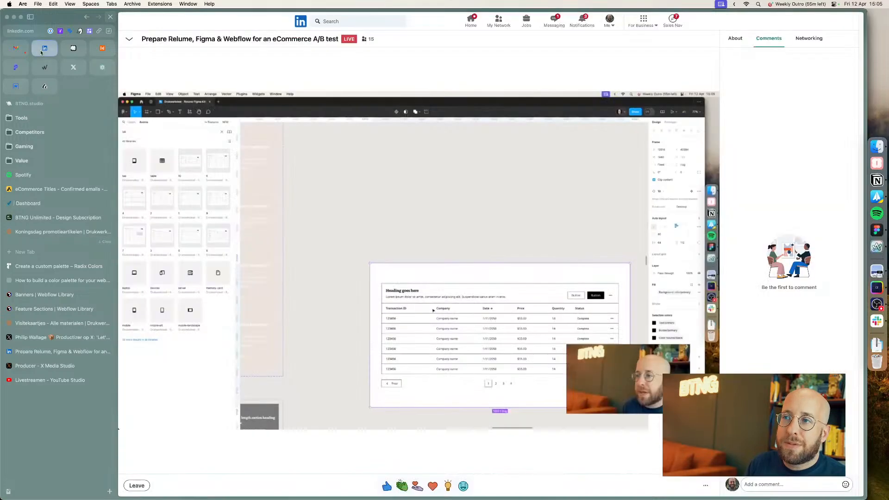
pyautogui.click(38, 379)
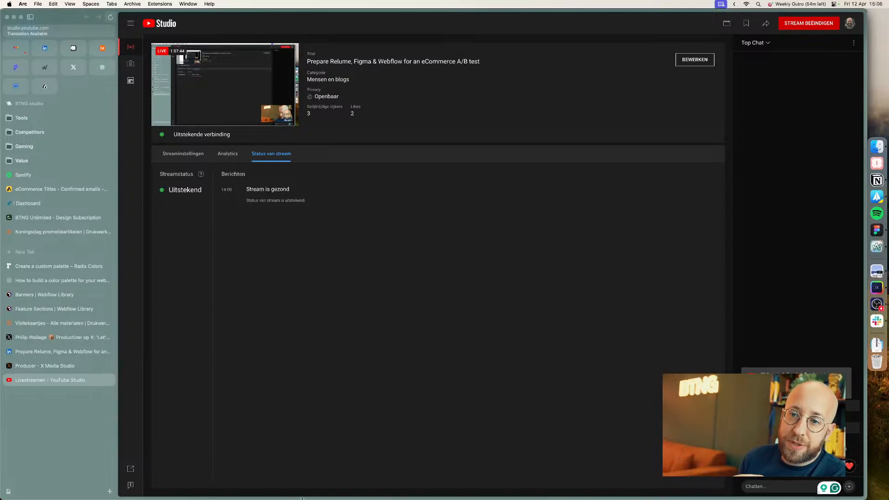
# Step: Open the Plantinum project in the Relume Site Builder and review its sitemap and wireframe
pyautogui.click(33, 294)
pyautogui.click(34, 308)
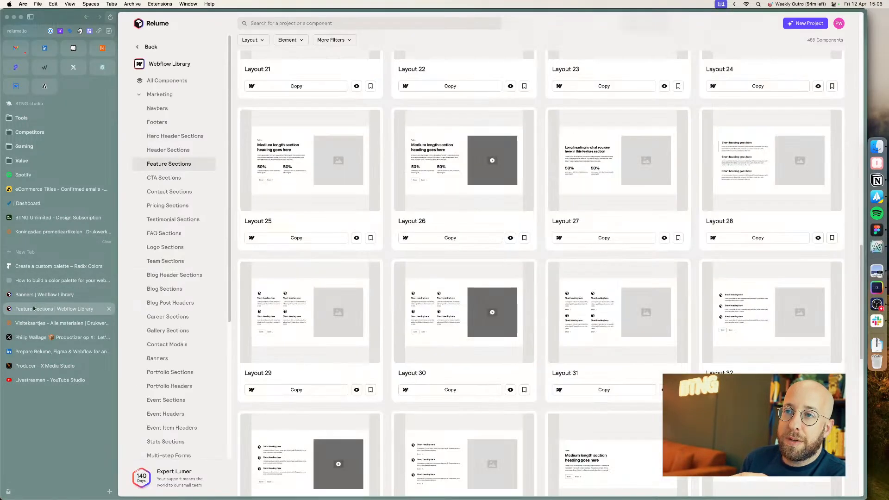
pyautogui.click(149, 48)
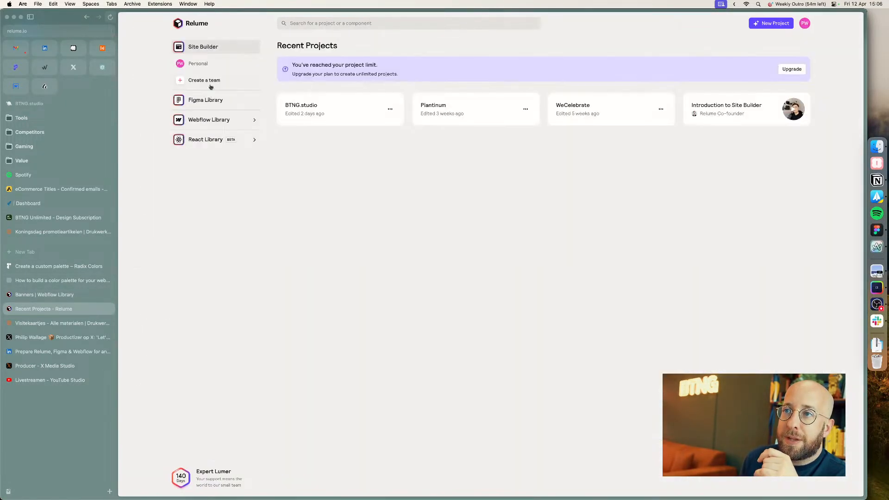
pyautogui.click(440, 104)
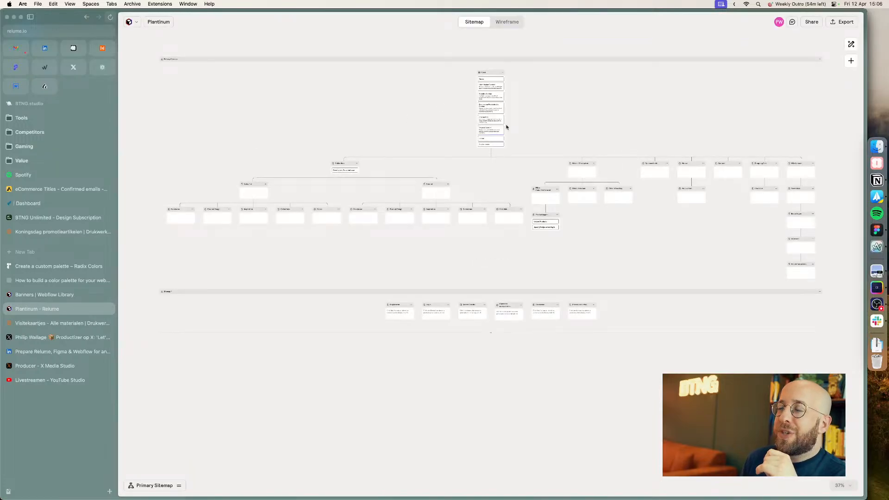
pyautogui.scroll(5, 417, 109)
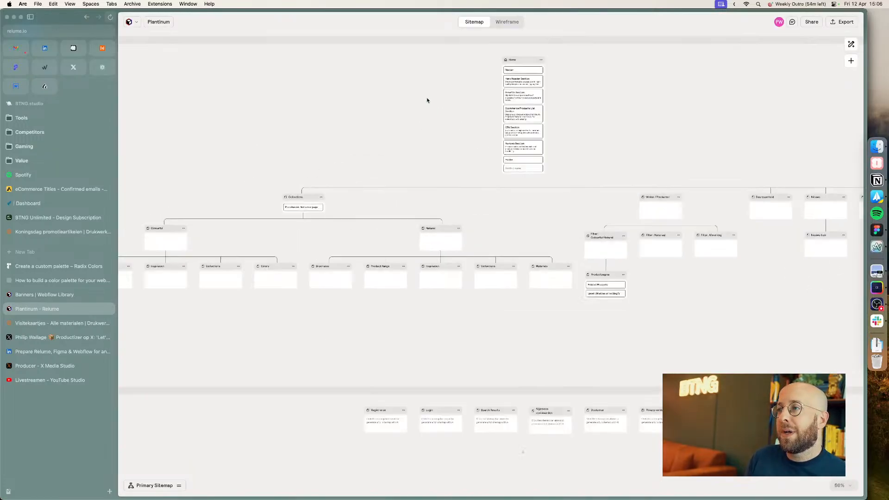
pyautogui.scroll(5, 348, 155)
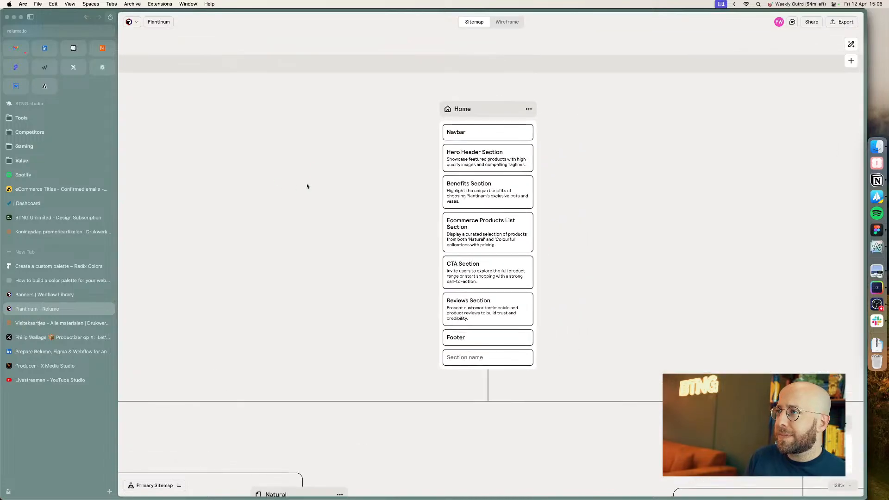
pyautogui.scroll(2, 252, 156)
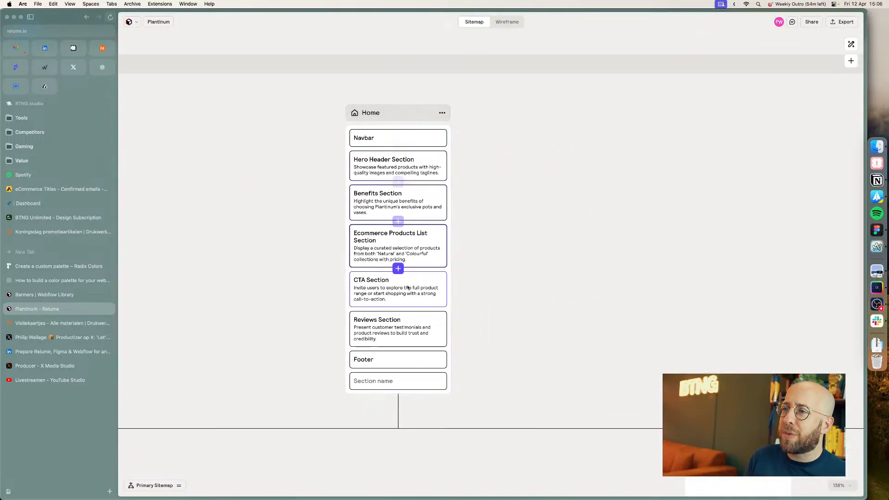
pyautogui.click(502, 25)
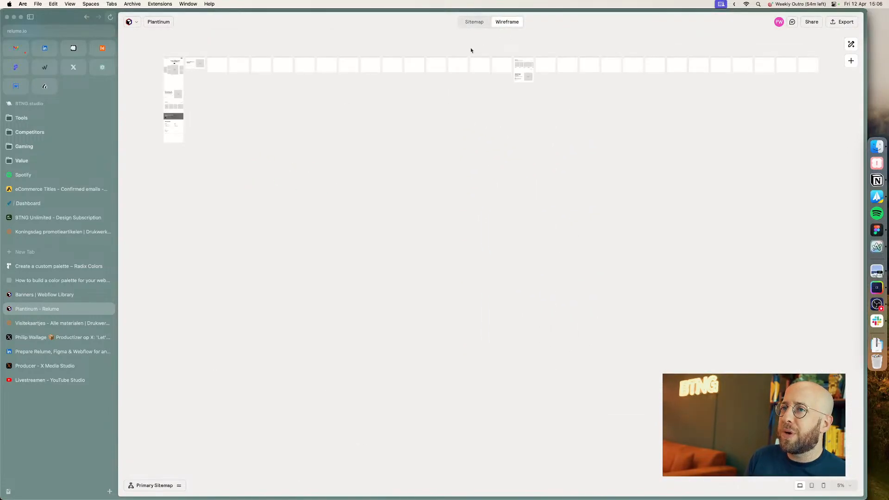
# Step: Examine the Plantinum home page wireframe sections and the available export options
pyautogui.scroll(5, 267, 255)
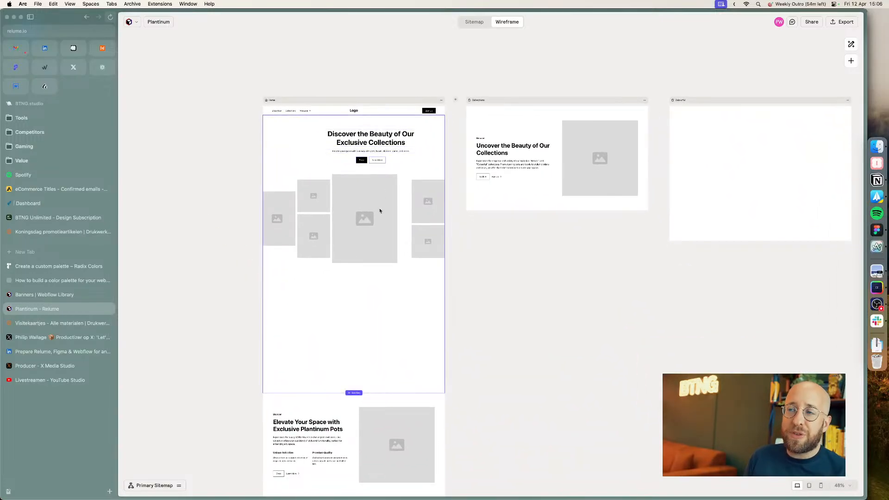
pyautogui.click(371, 327)
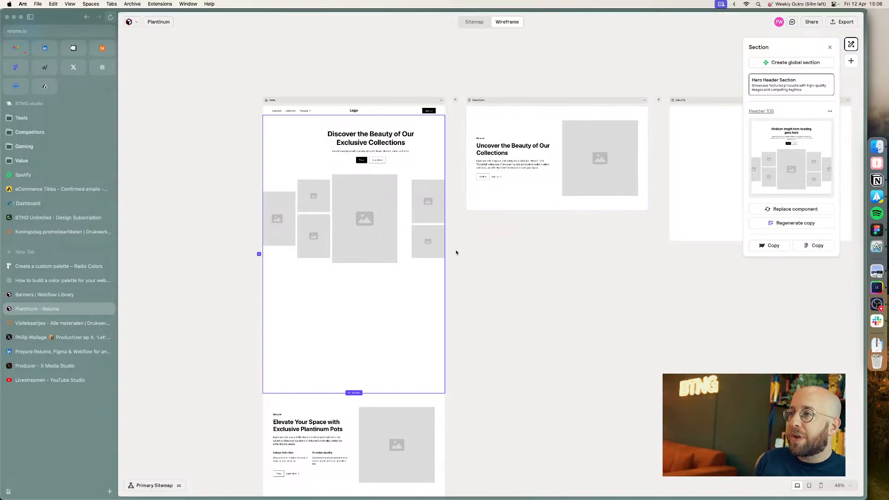
pyautogui.scroll(-5, 377, 269)
pyautogui.click(405, 260)
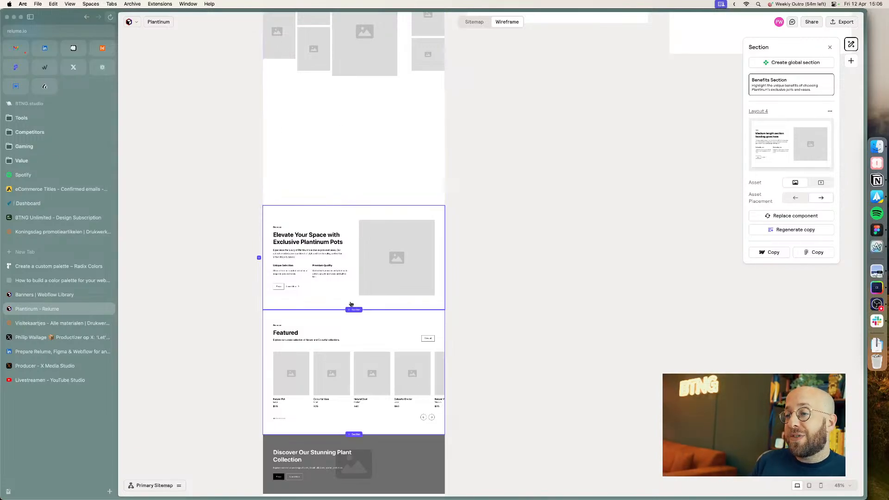
pyautogui.scroll(-4, 349, 343)
pyautogui.scroll(-2, 417, 364)
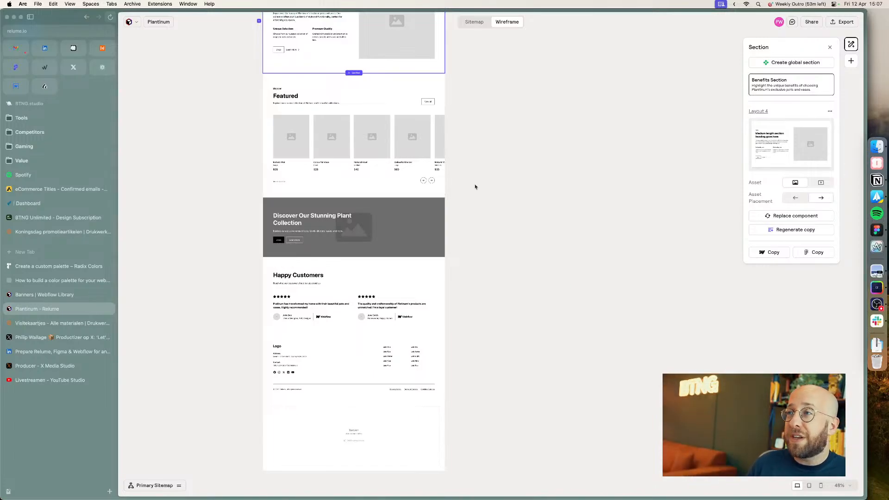
pyautogui.click(843, 23)
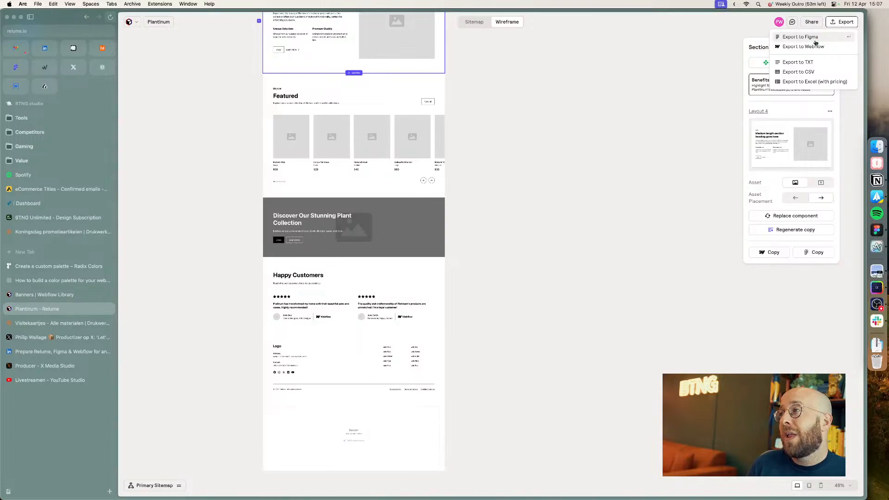
pyautogui.click(490, 117)
pyautogui.scroll(5, 462, 94)
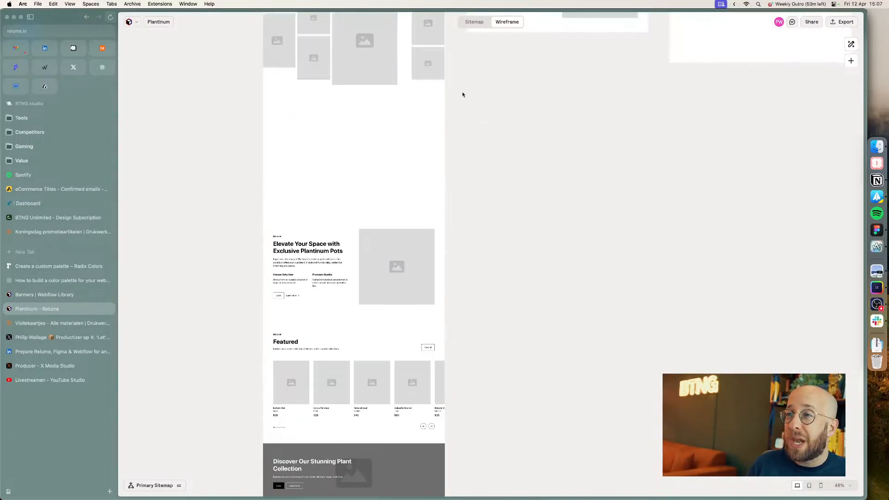
pyautogui.scroll(-6, 494, 246)
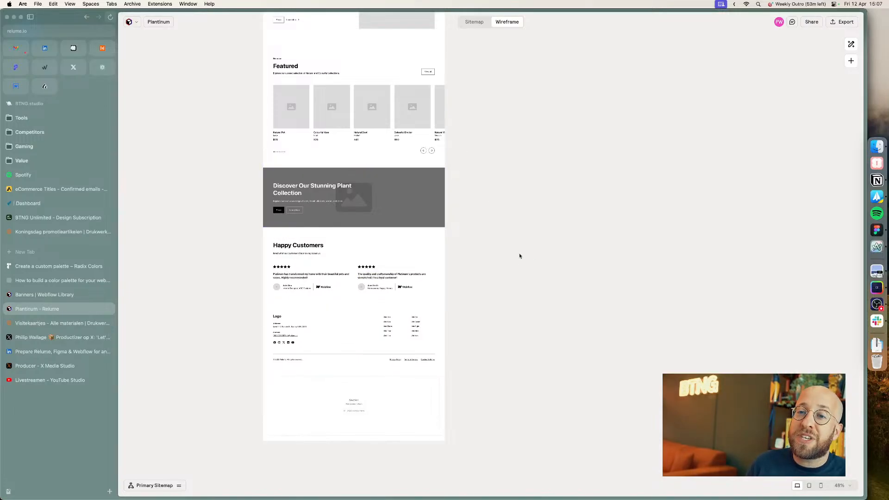
# Step: Move the colour palette screenshot beside the product page frame on the Figma canvas
pyautogui.click(69, 384)
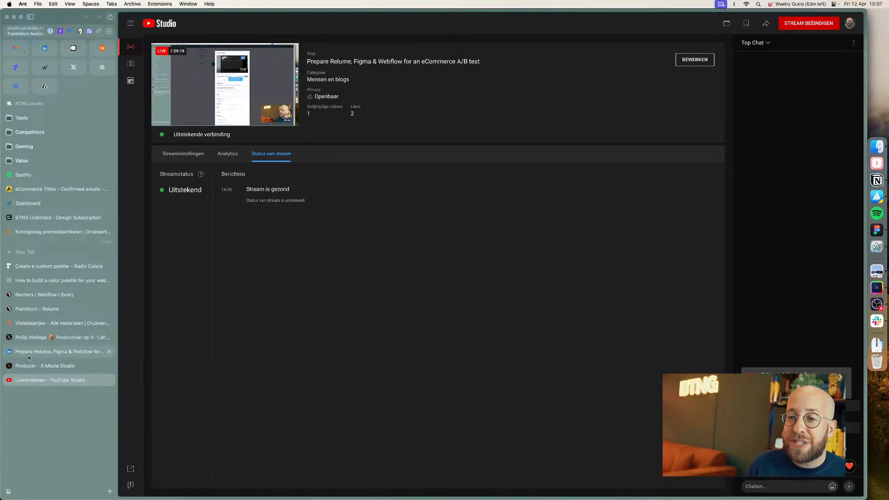
pyautogui.press('super+Tab')
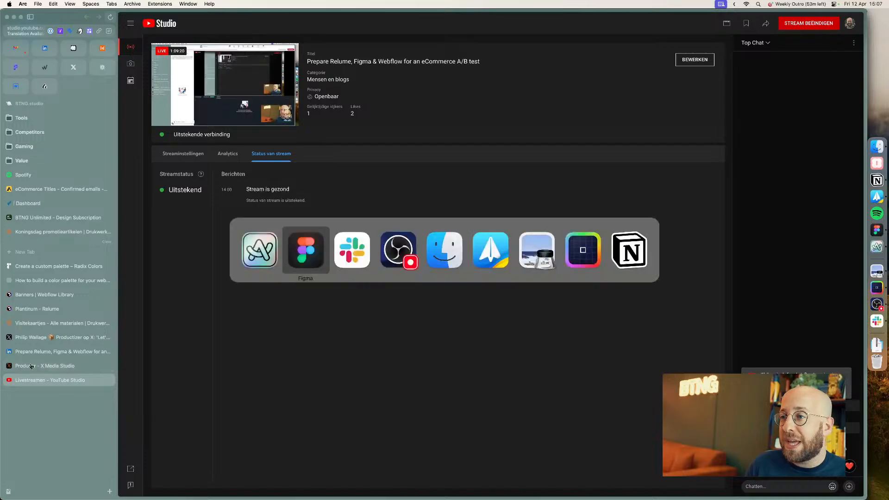
pyautogui.scroll(5, 404, 230)
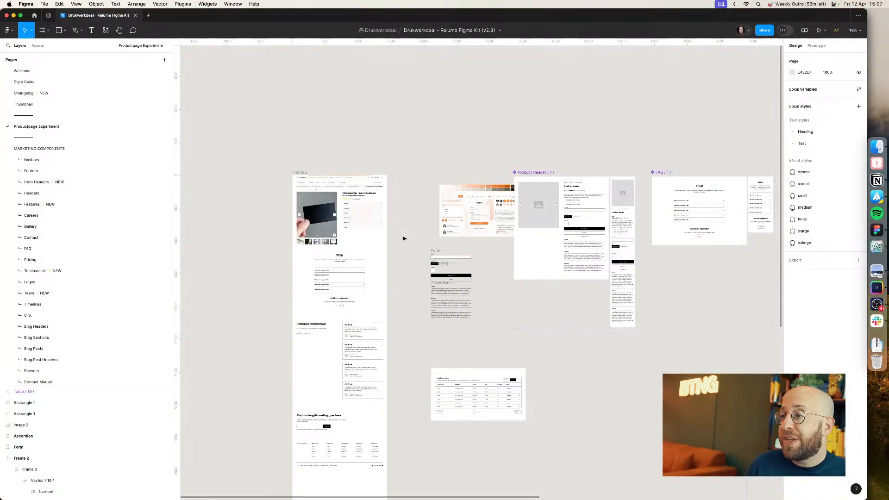
pyautogui.moveTo(463, 209); pyautogui.dragTo(431, 213)
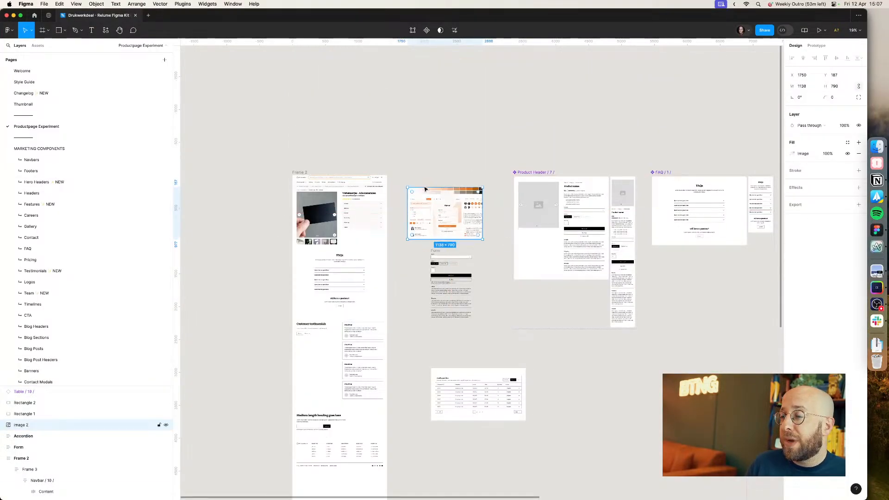
pyautogui.click(429, 175)
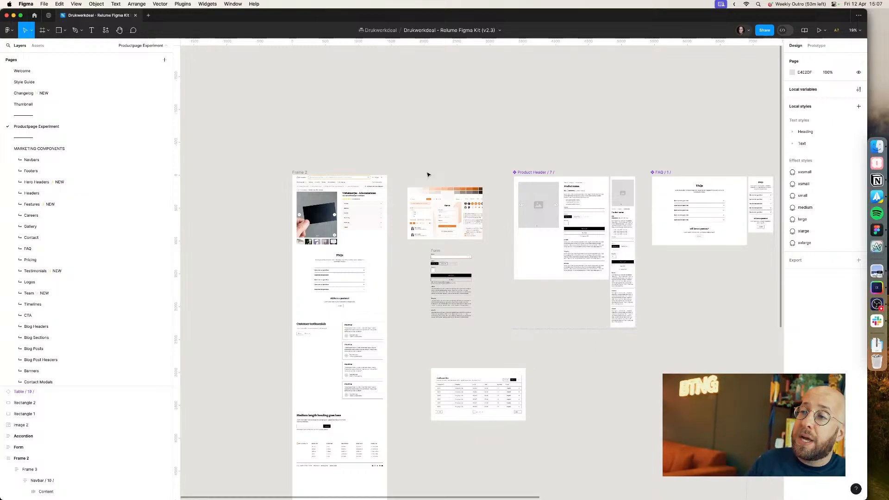
# Step: Compare the Figma product header with the live Visitekaartjes - Alle materialen product page
pyautogui.scroll(5, 305, 213)
pyautogui.moveTo(301, 238); pyautogui.dragTo(558, 382)
pyautogui.moveTo(505, 363); pyautogui.dragTo(548, 335)
pyautogui.scroll(3, 545, 346)
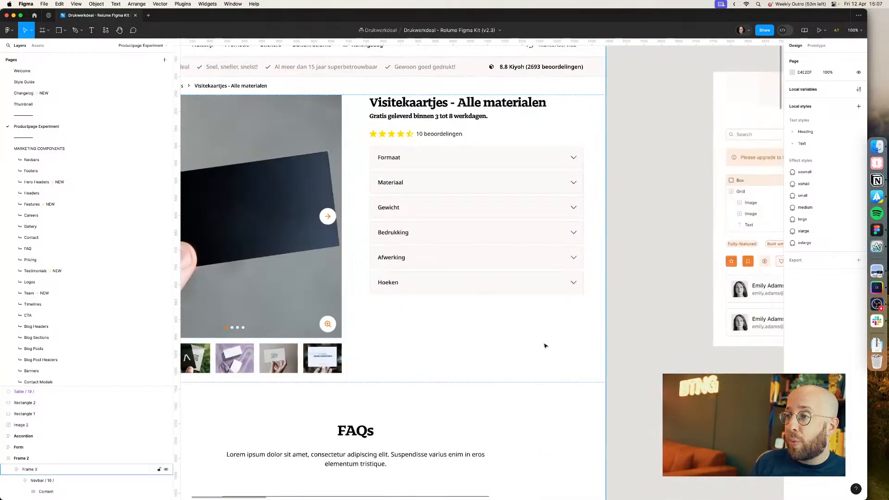
pyautogui.scroll(3, 480, 321)
pyautogui.moveTo(610, 367); pyautogui.dragTo(604, 375)
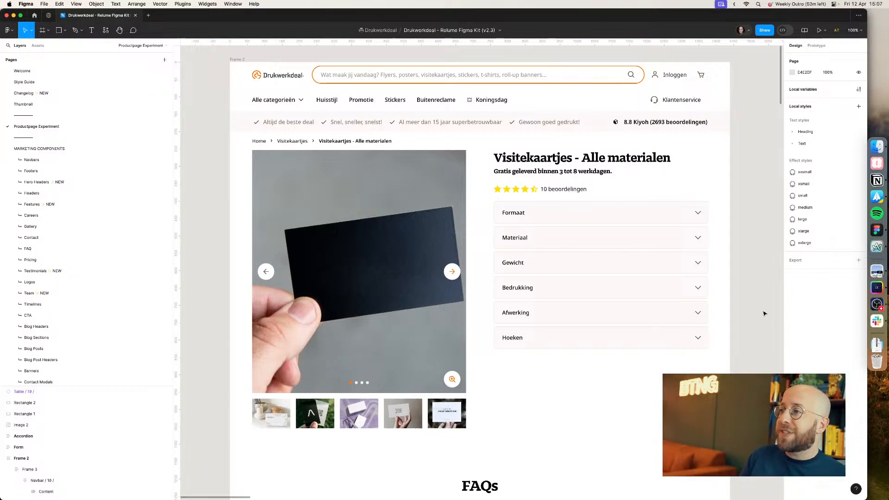
pyautogui.press('super+Tab')
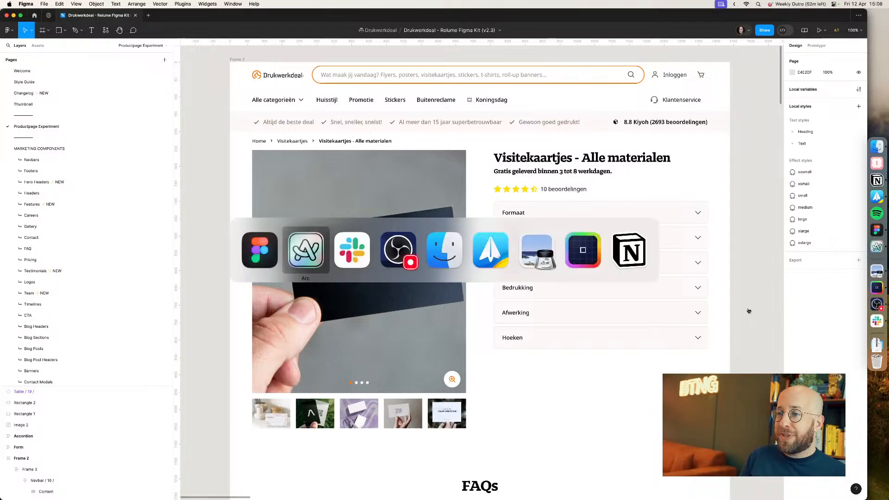
pyautogui.click(29, 232)
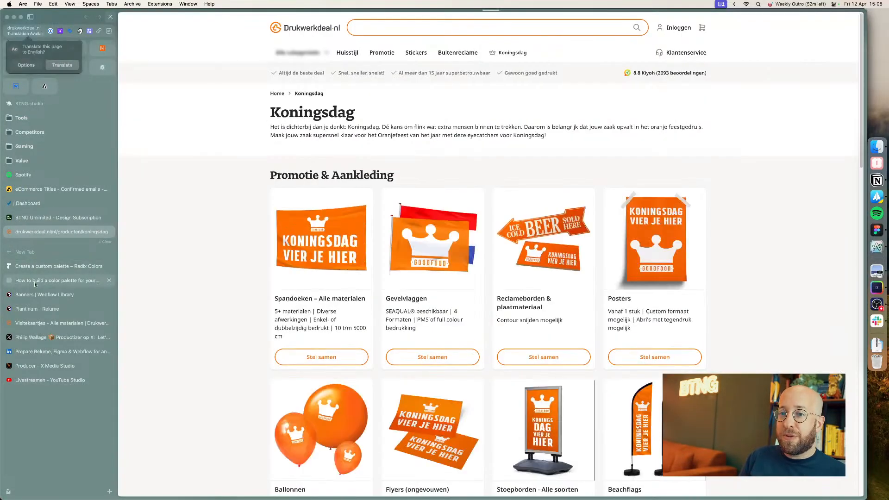
pyautogui.click(46, 380)
pyautogui.click(108, 232)
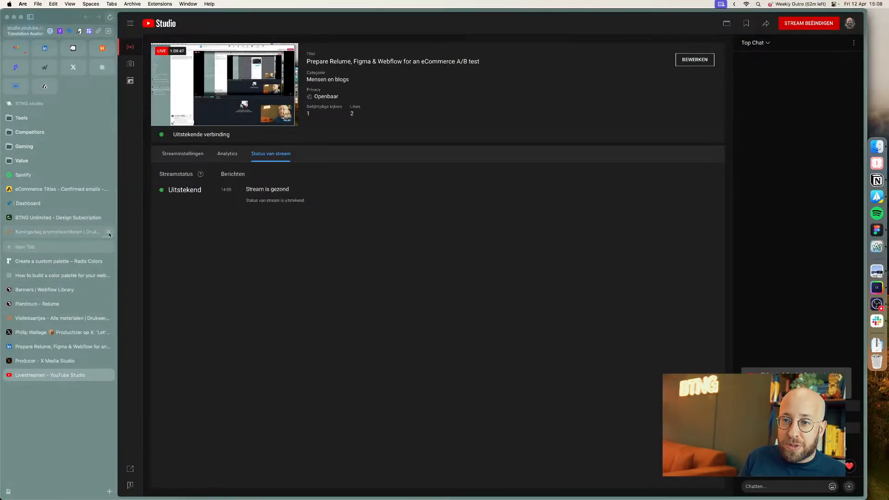
pyautogui.click(32, 310)
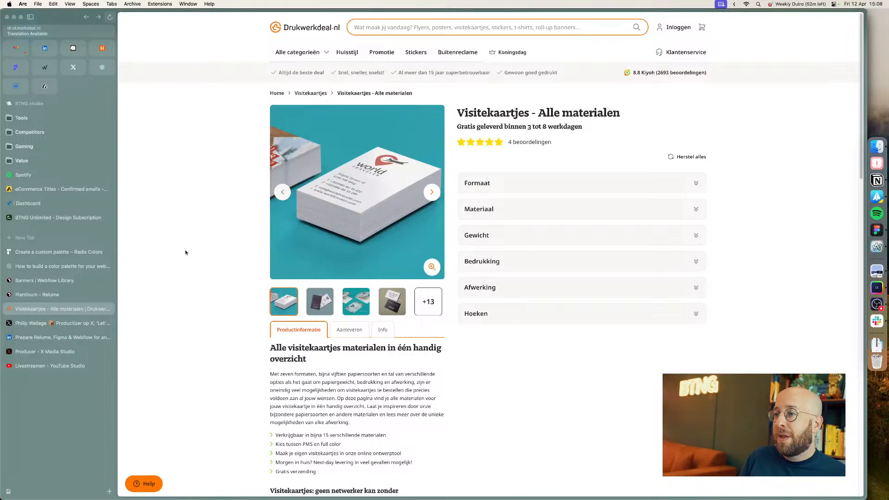
# Step: Reduce the gap between the product image and the options column in the product header to about 16
pyautogui.press('super+Tab')
pyautogui.press('super+Tab')
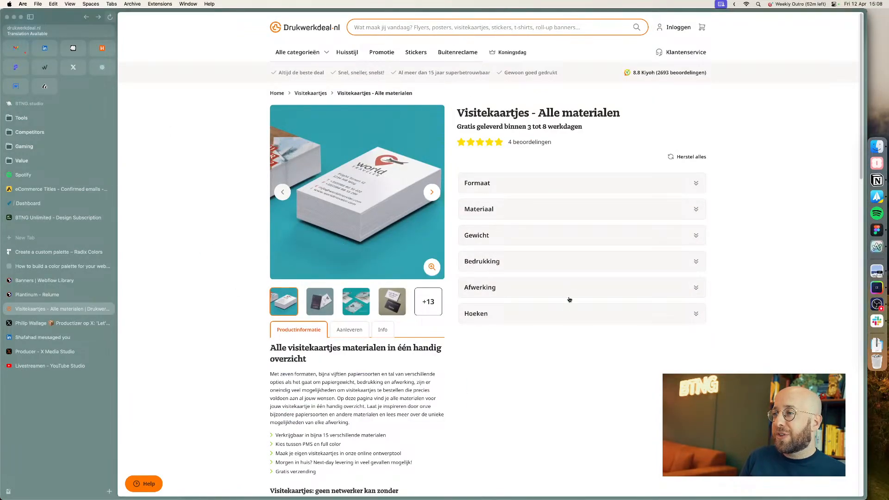
pyautogui.press('super+Tab')
pyautogui.click(471, 224)
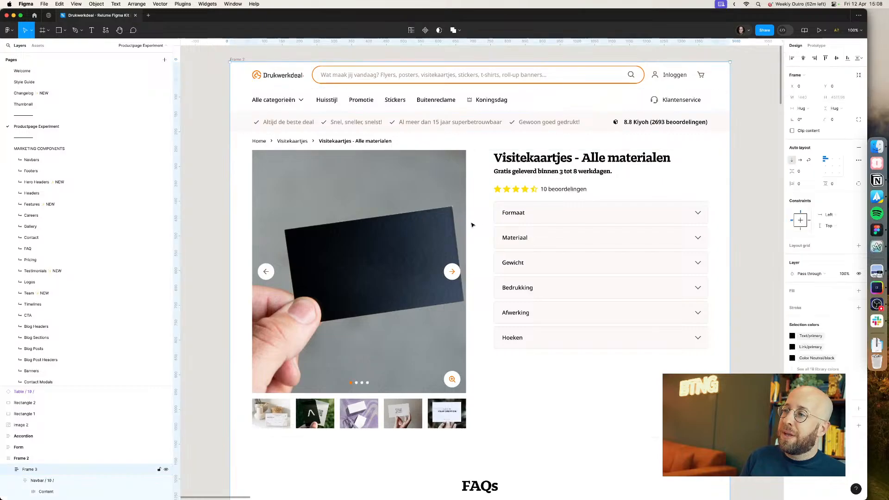
pyautogui.doubleClick(481, 224)
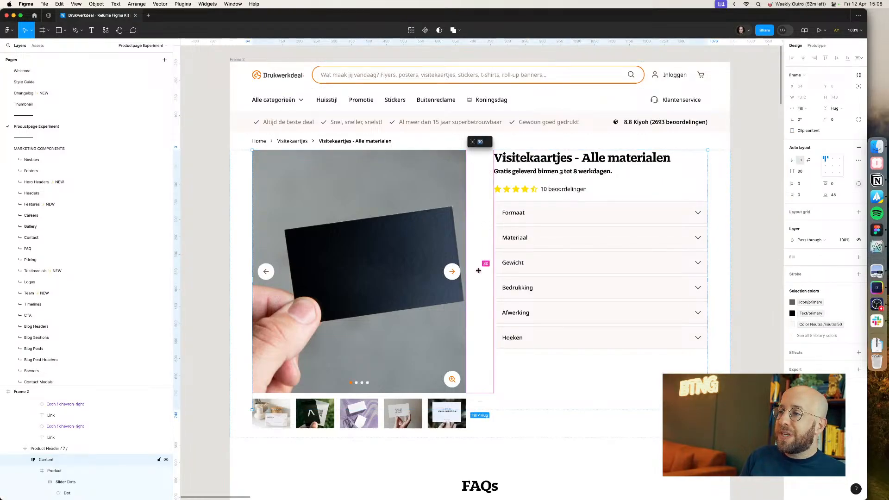
pyautogui.moveTo(478, 271)
pyautogui.mouseDown()
pyautogui.moveTo(455, 271)
pyautogui.moveTo(463, 271)
pyautogui.mouseUp()
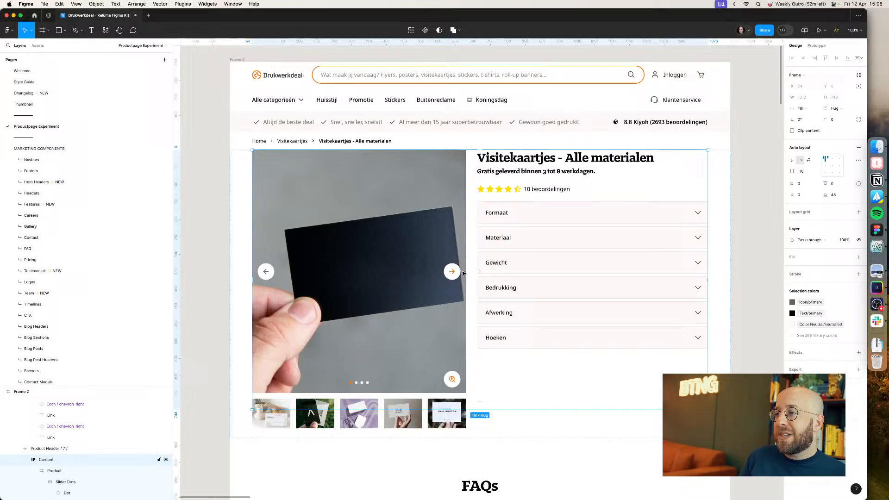
# Step: Narrow the product image container to 624 px wide
pyautogui.click(410, 299)
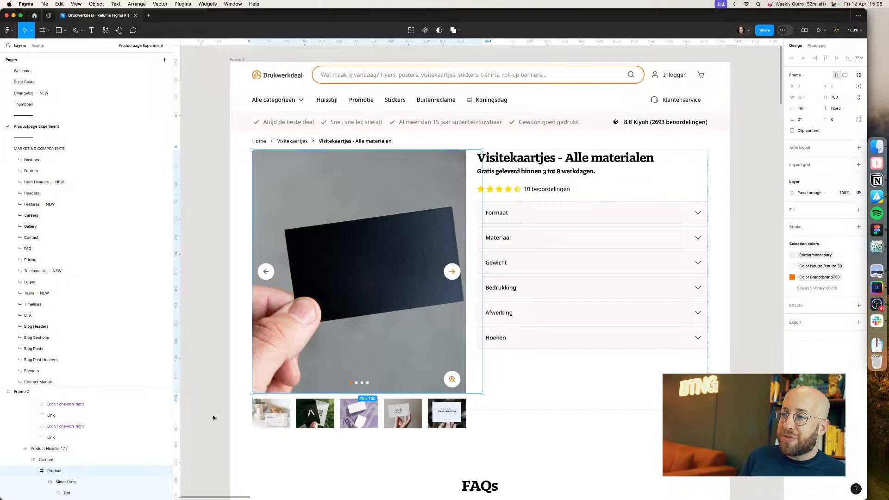
pyautogui.moveTo(483, 258); pyautogui.dragTo(469, 258)
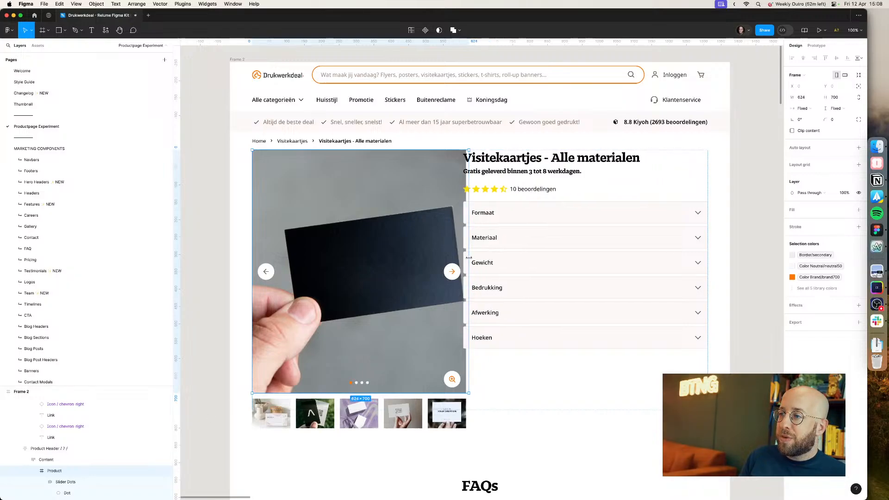
# Step: Inspect the product header's layer structure around the slider dots and compare it with the live product page
pyautogui.doubleClick(469, 258)
pyautogui.click(56, 482)
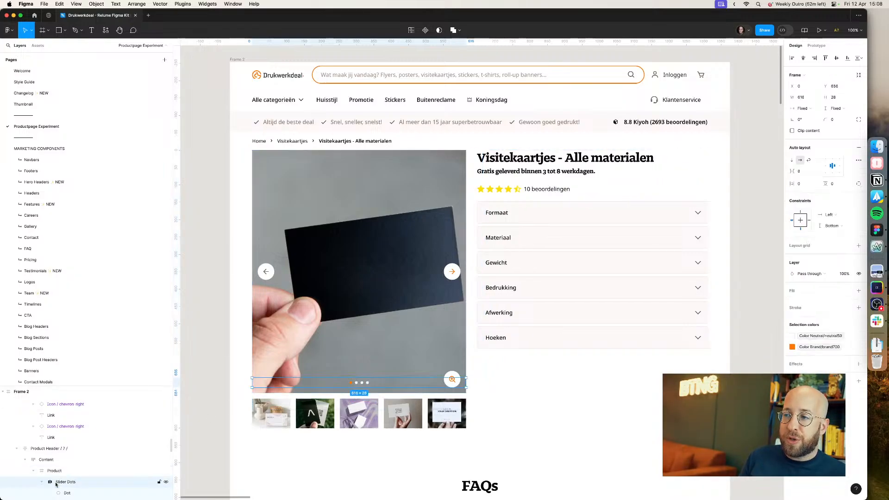
pyautogui.click(40, 483)
pyautogui.scroll(-2, 69, 463)
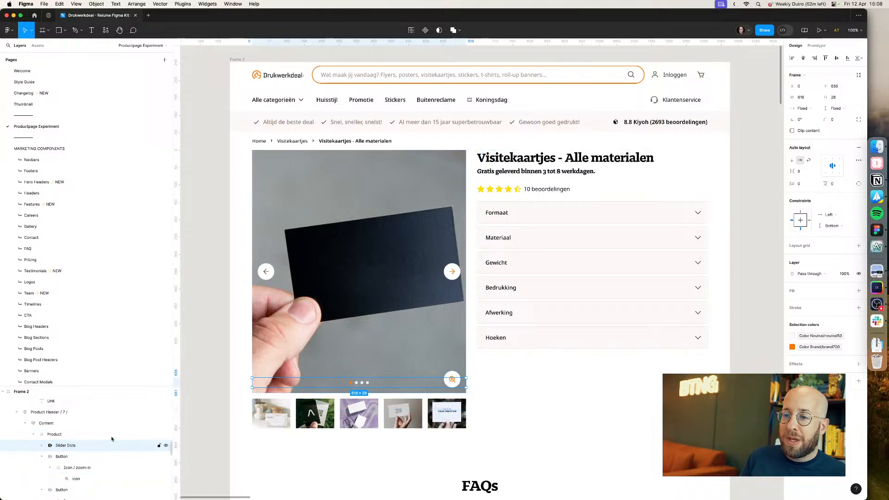
pyautogui.click(194, 369)
pyautogui.scroll(-4, 196, 371)
pyautogui.scroll(1, 213, 352)
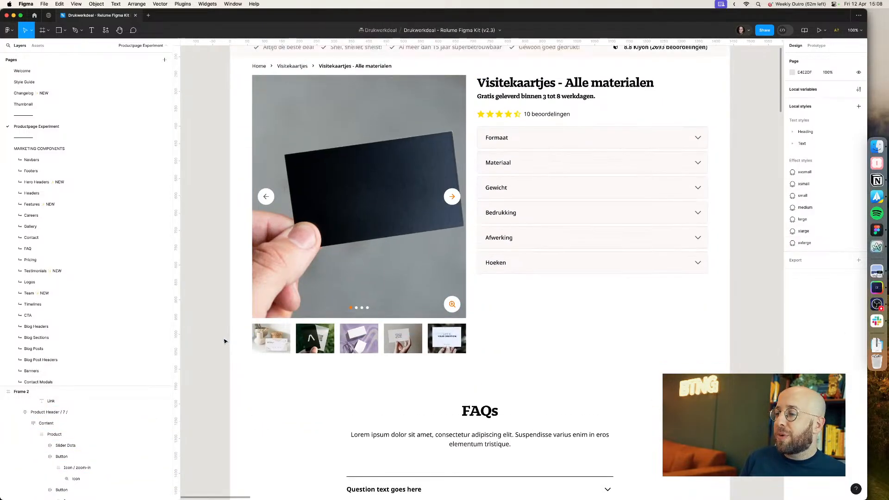
pyautogui.press('super+Tab')
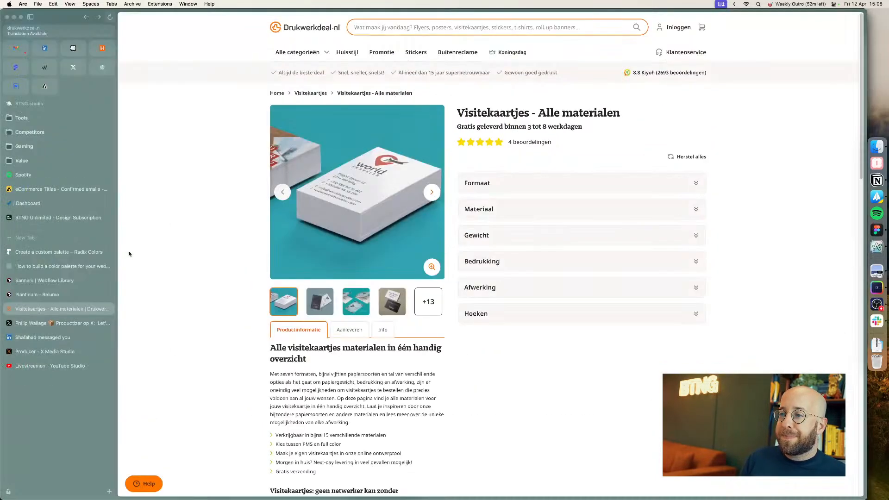
pyautogui.press('super+Tab')
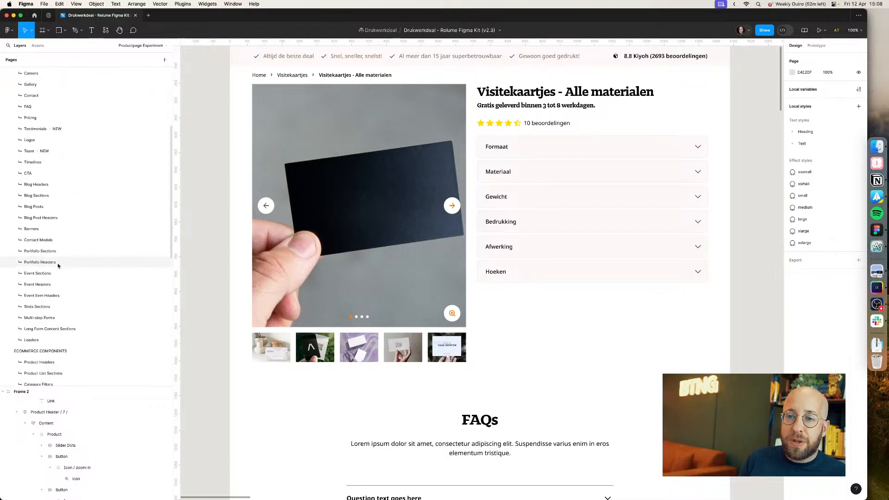
# Step: Browse the Stats Sections page of the kit for usable section layouts
pyautogui.click(62, 307)
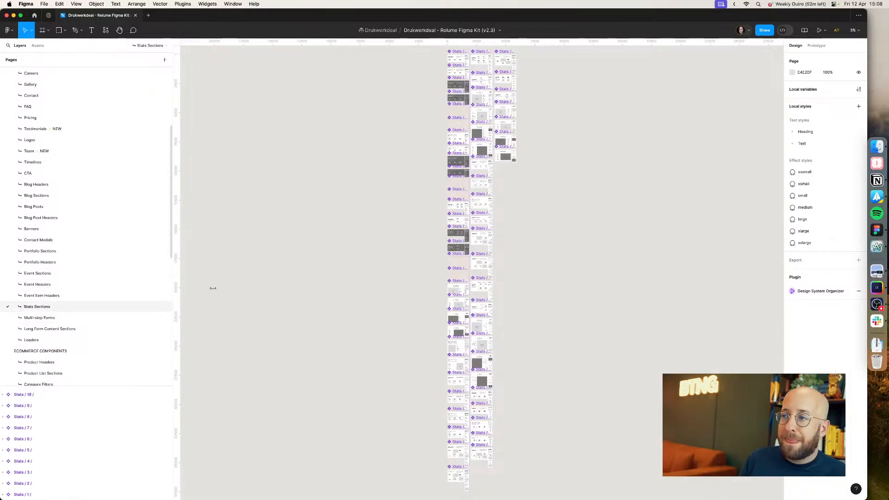
pyautogui.scroll(5, 468, 200)
pyautogui.moveTo(501, 222); pyautogui.dragTo(305, 182)
pyautogui.scroll(-12, 304, 189)
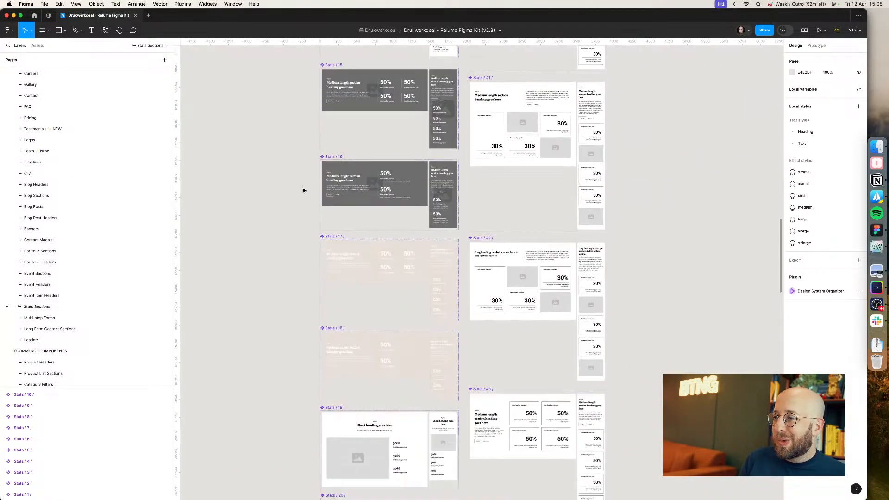
pyautogui.scroll(-15, 306, 194)
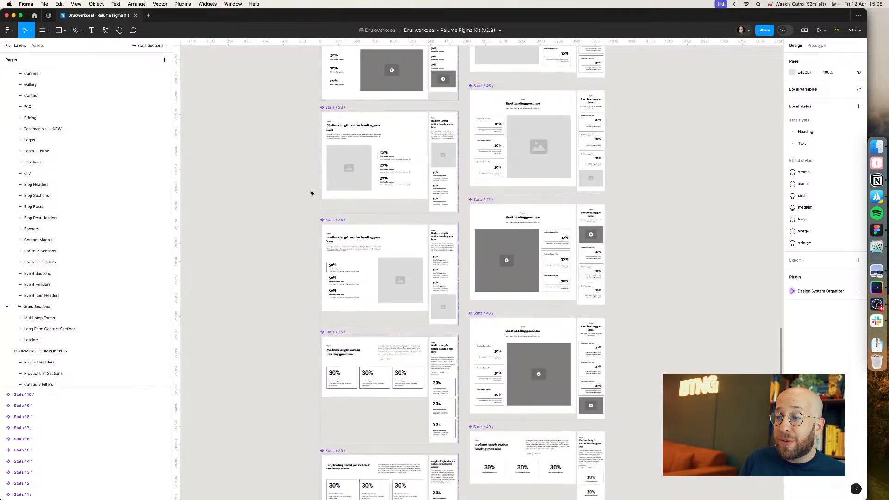
pyautogui.scroll(-10, 312, 194)
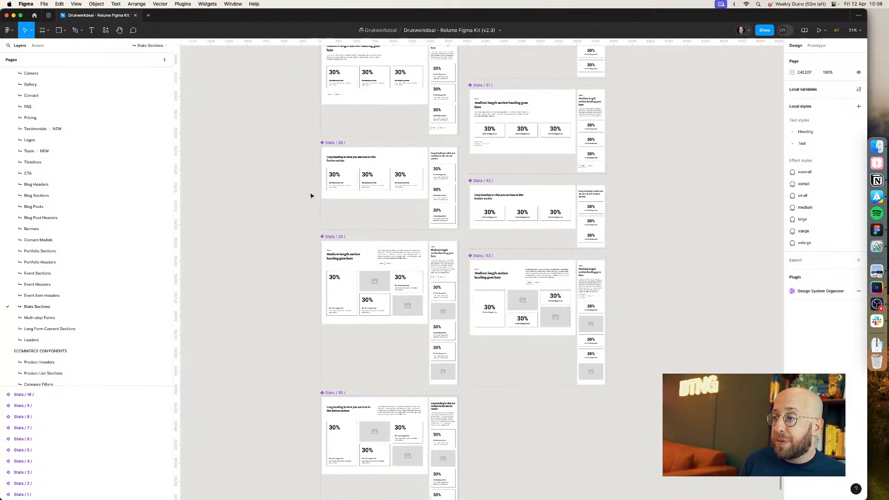
pyautogui.scroll(20, 308, 198)
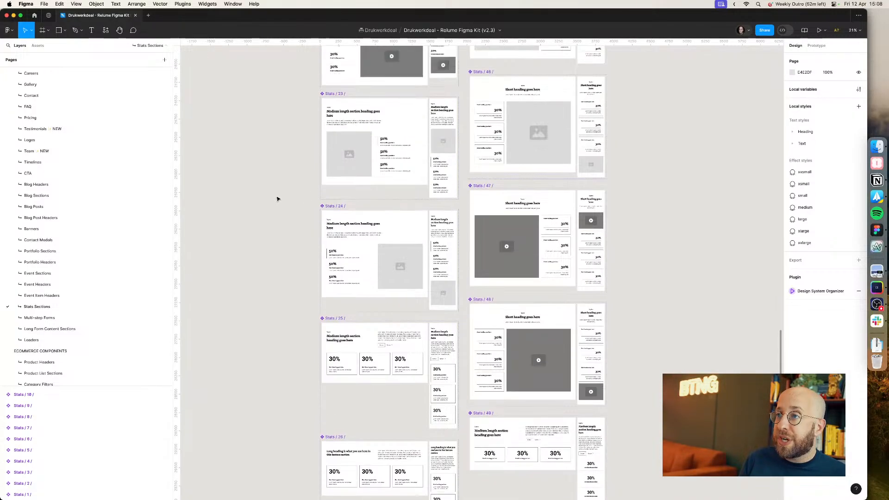
pyautogui.scroll(6, 277, 200)
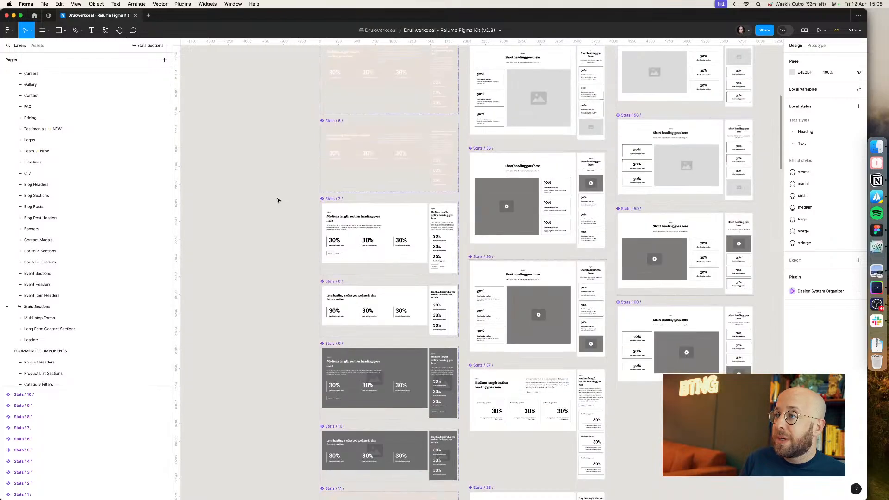
pyautogui.scroll(5, 281, 204)
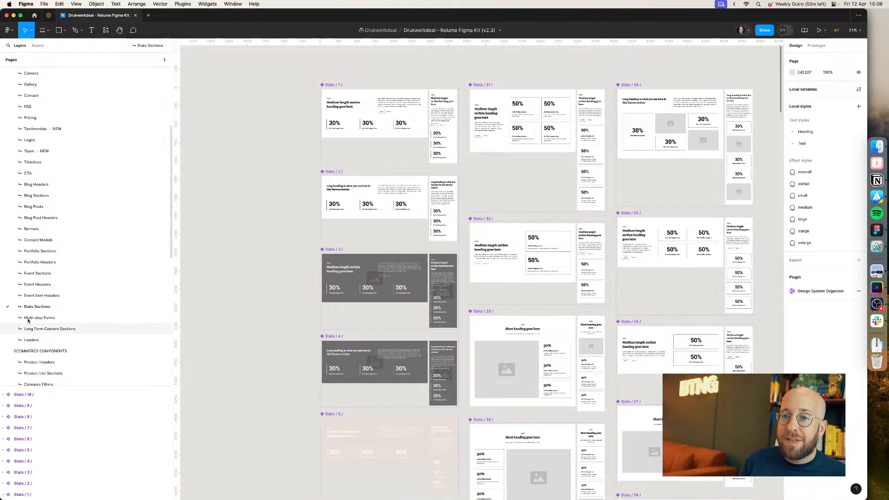
# Step: Browse the Multi-step Forms page layouts of the kit
pyautogui.scroll(10, 440, 199)
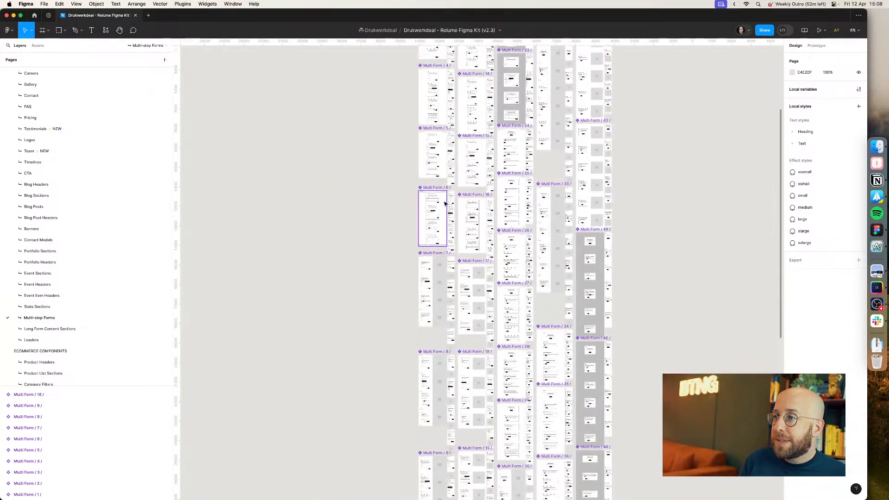
pyautogui.scroll(15, 440, 207)
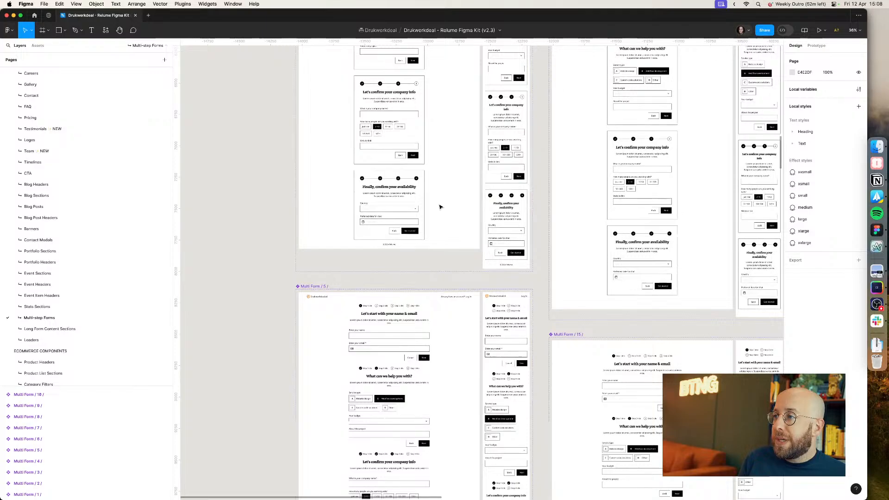
pyautogui.scroll(-5, 440, 207)
pyautogui.scroll(5, 440, 204)
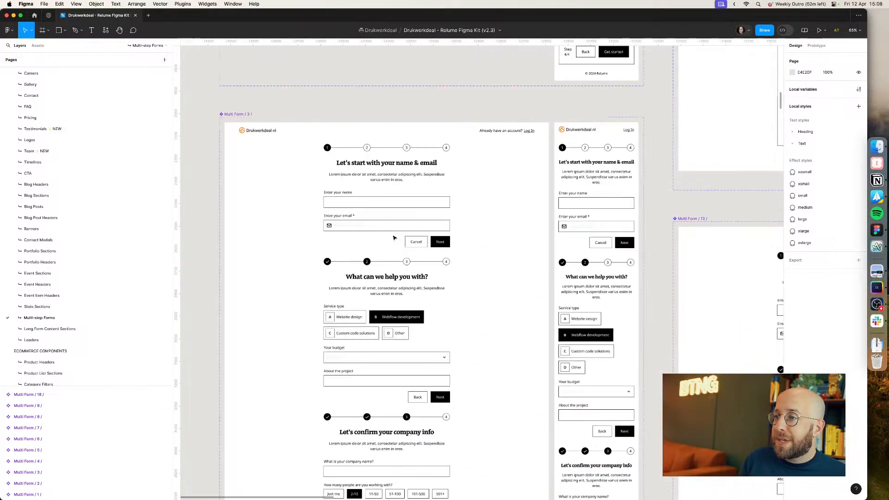
pyautogui.scroll(-10, 400, 227)
pyautogui.scroll(-5, 399, 228)
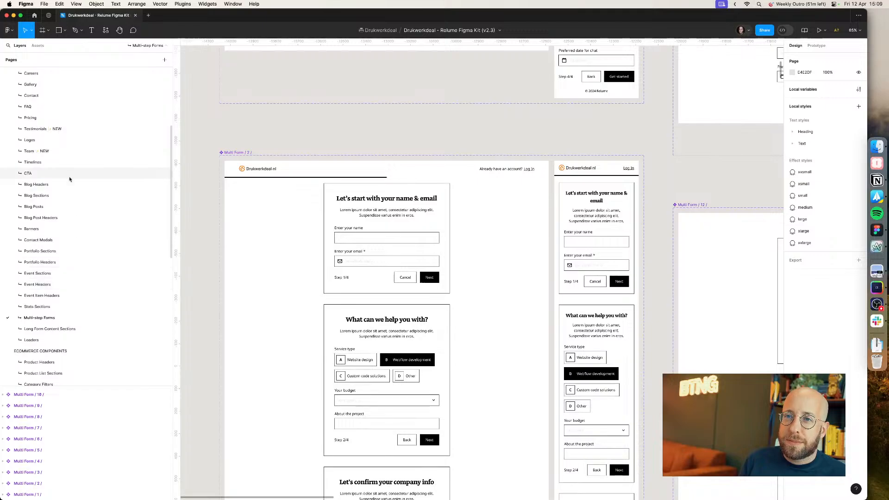
pyautogui.scroll(3, 74, 106)
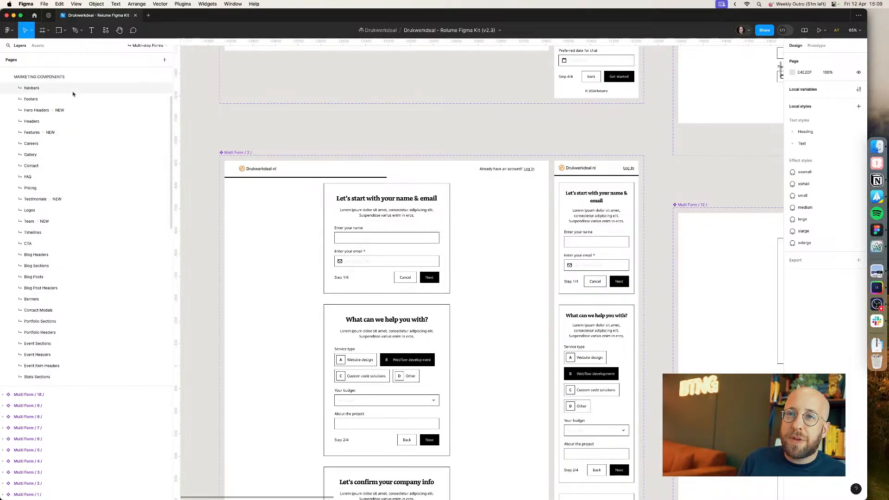
# Step: Browse the Features page of the kit for suitable feature section layouts
pyautogui.click(70, 133)
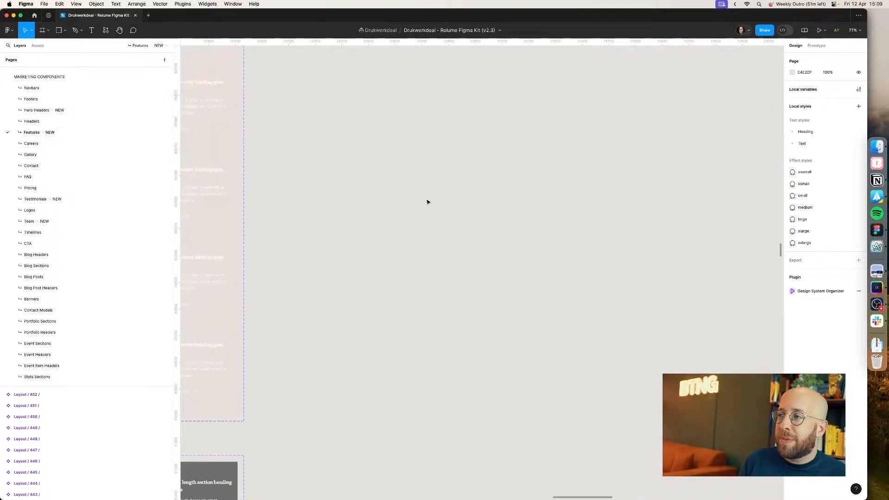
pyautogui.moveTo(420, 255); pyautogui.dragTo(648, 103)
pyautogui.moveTo(431, 220)
pyautogui.mouseDown()
pyautogui.moveTo(613, 161)
pyautogui.moveTo(634, 143)
pyautogui.mouseUp()
pyautogui.scroll(12, 634, 143)
pyautogui.hscroll(-6, 634, 142)
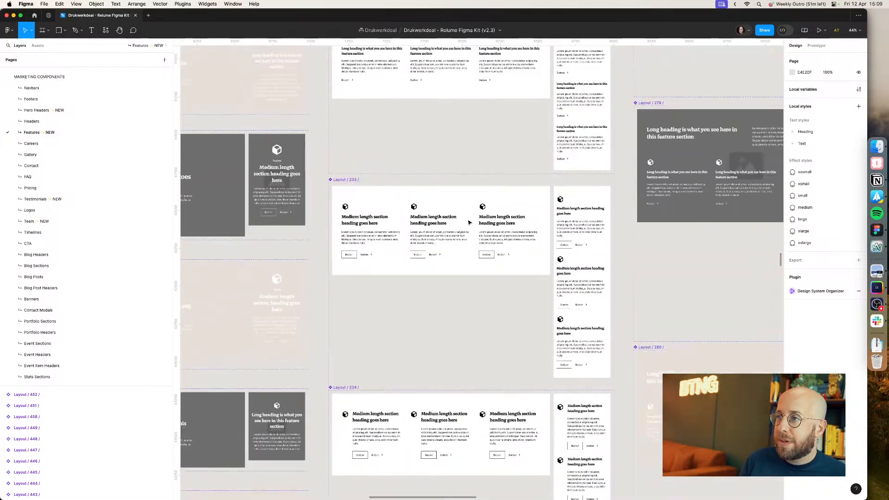
pyautogui.scroll(15, 470, 223)
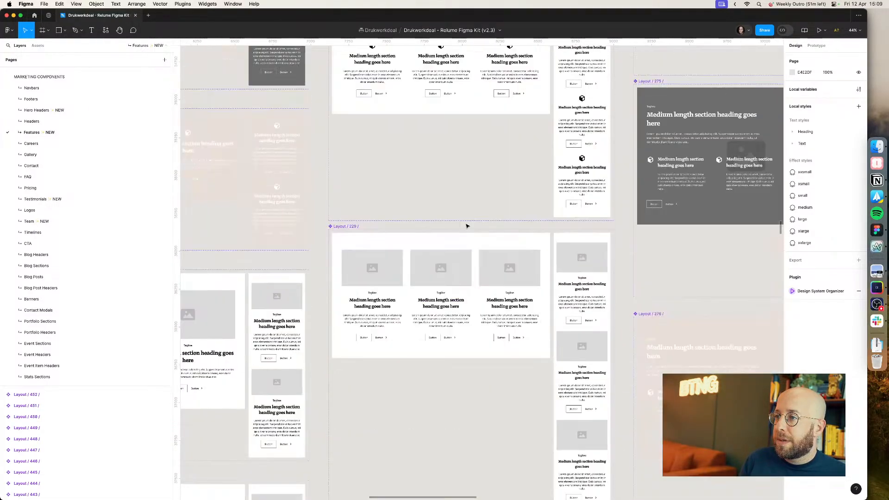
pyautogui.scroll(12, 467, 227)
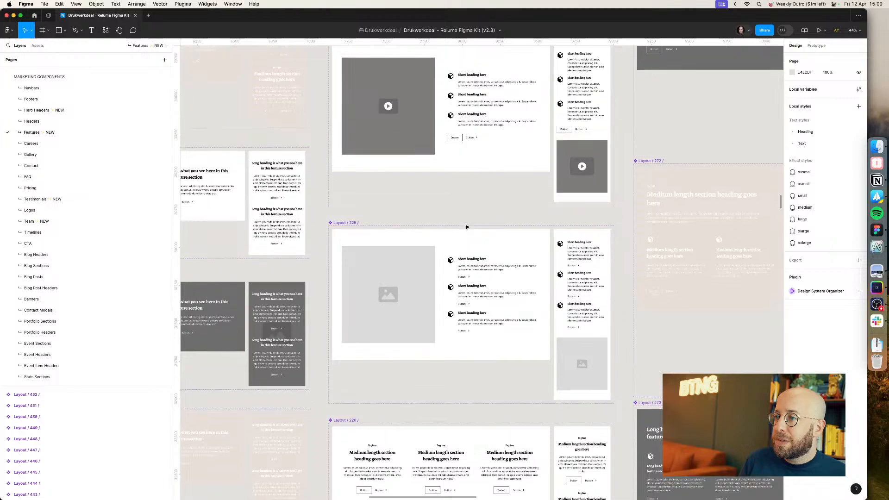
pyautogui.scroll(15, 467, 227)
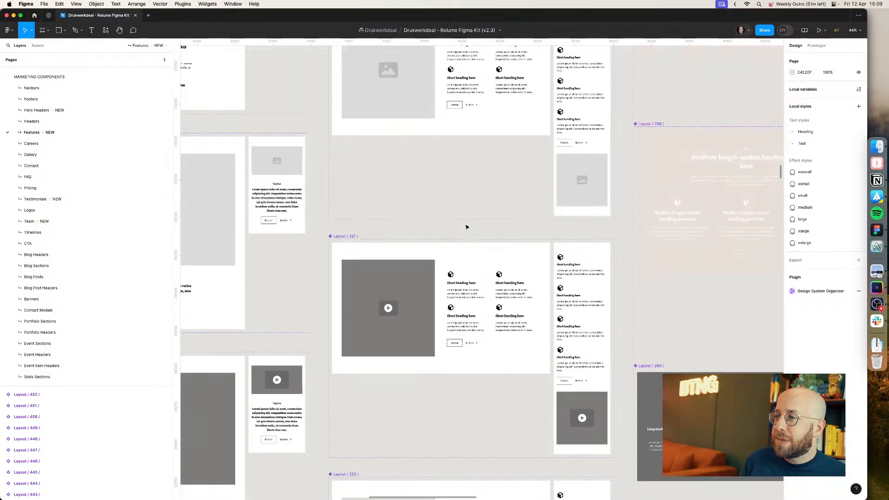
pyautogui.scroll(-5, 466, 227)
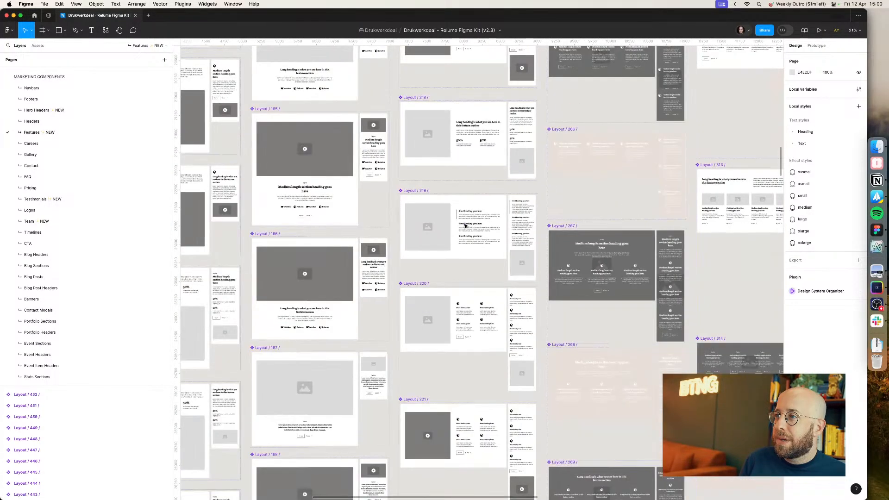
pyautogui.scroll(-8, 583, 217)
pyautogui.hscroll(-4, 582, 218)
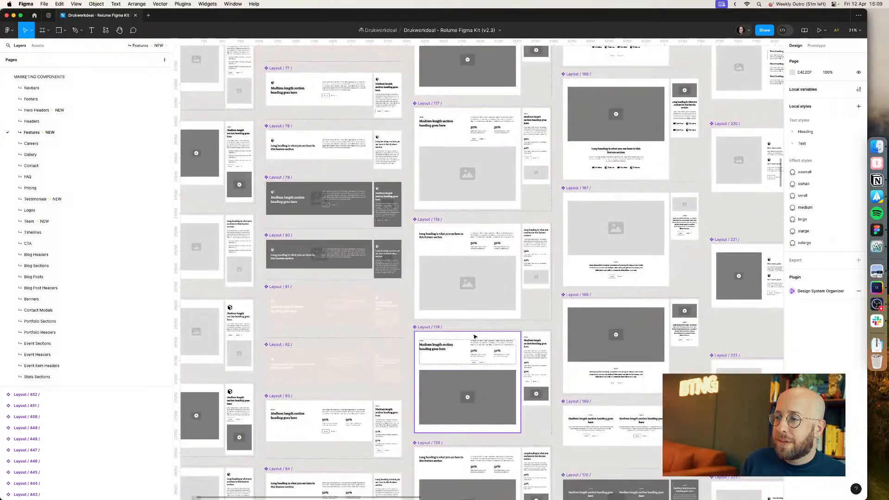
pyautogui.scroll(-3, 471, 243)
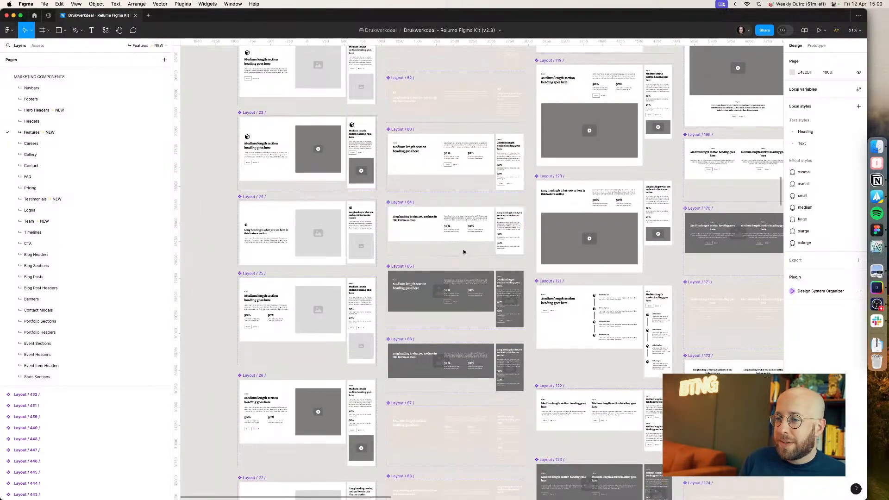
pyautogui.scroll(-10, 359, 307)
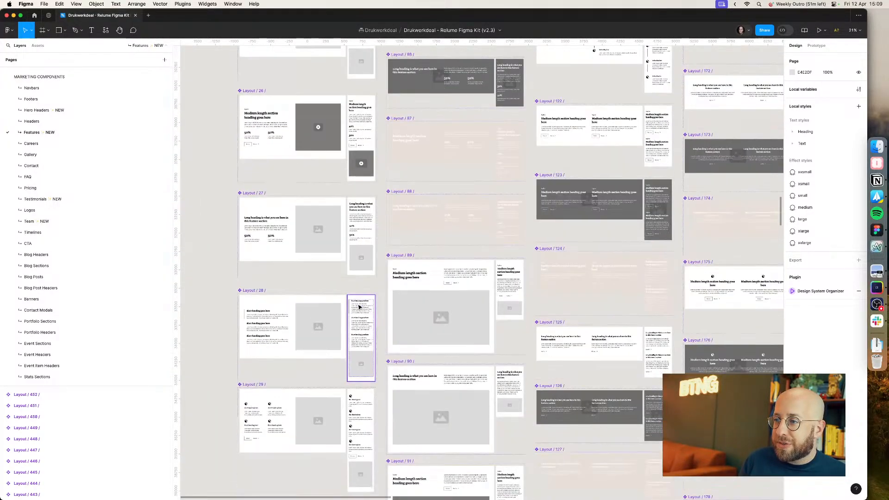
pyautogui.scroll(-10, 359, 308)
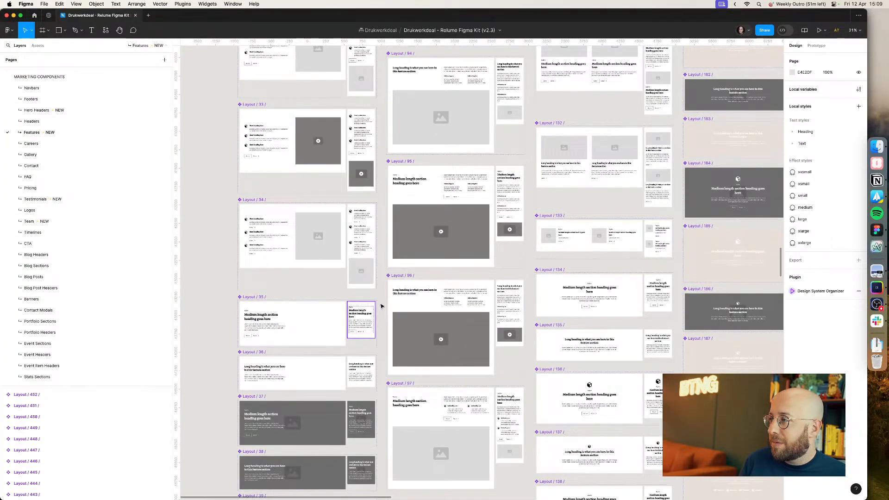
pyautogui.scroll(-7, 382, 308)
pyautogui.scroll(-12, 382, 308)
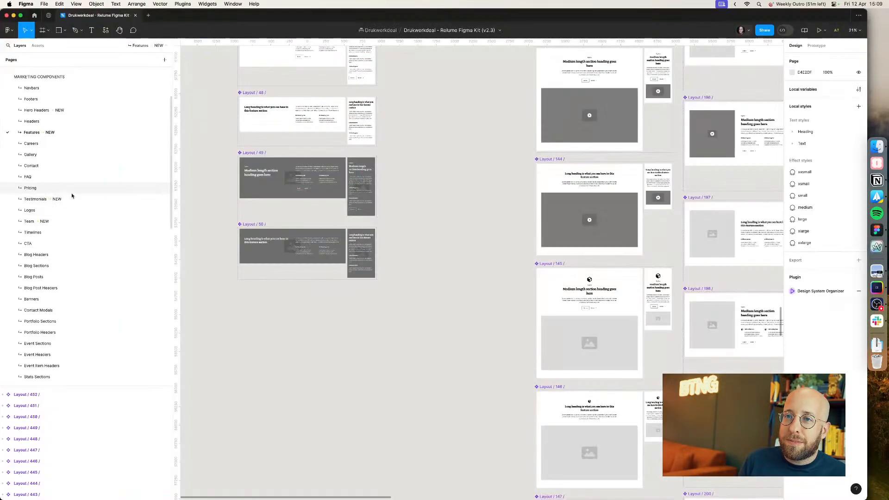
# Step: Browse the page template pages: Relume Components, Blog Post, Portfolio, Blog, Contact and About Pages
pyautogui.scroll(-15, 72, 196)
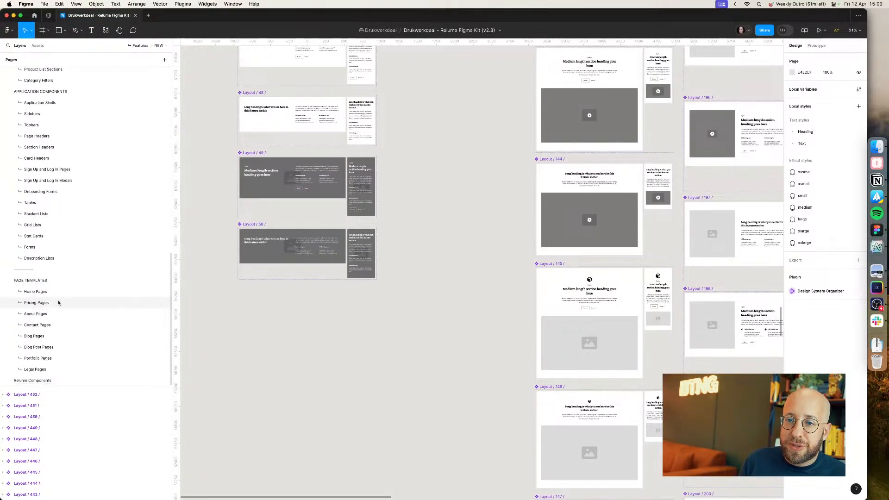
pyautogui.click(59, 381)
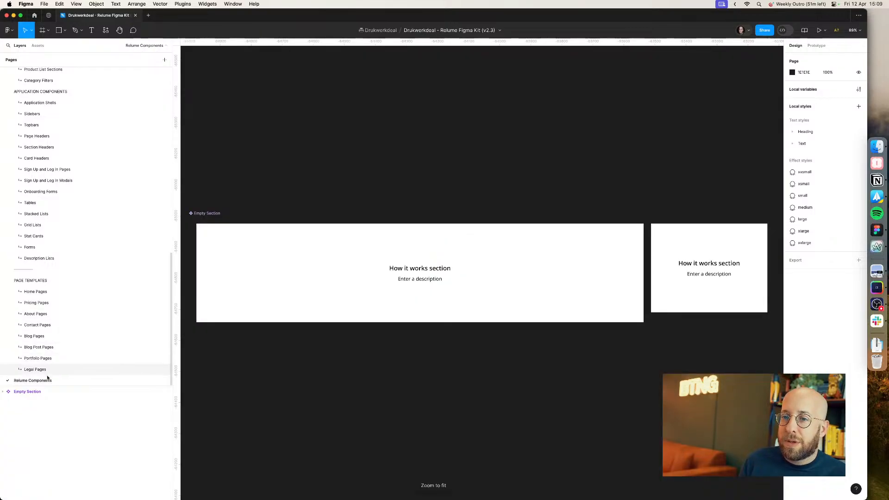
pyautogui.click(49, 351)
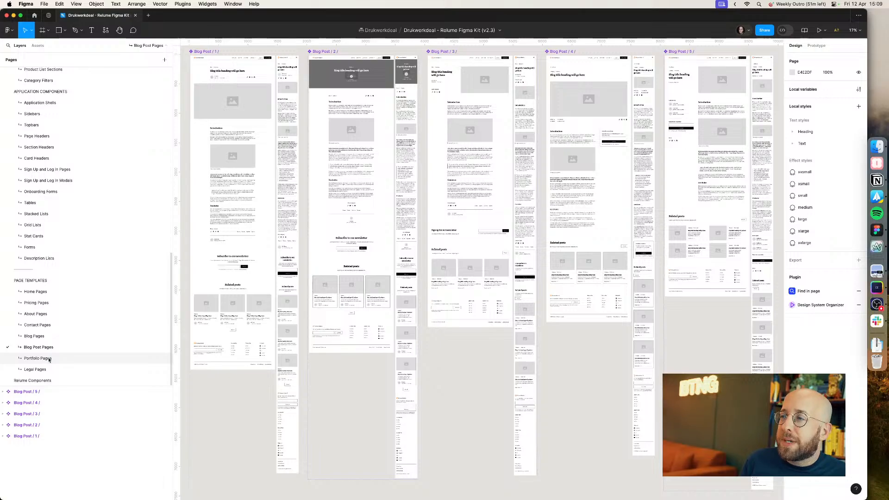
pyautogui.click(50, 359)
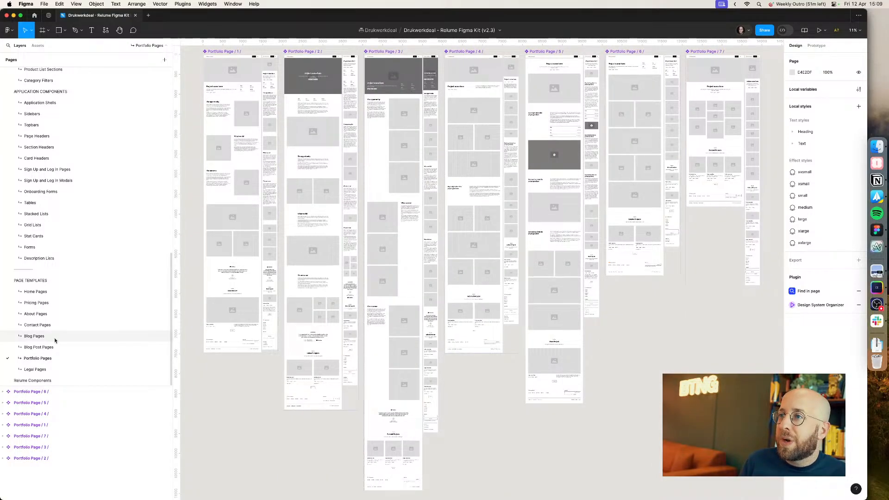
pyautogui.click(54, 339)
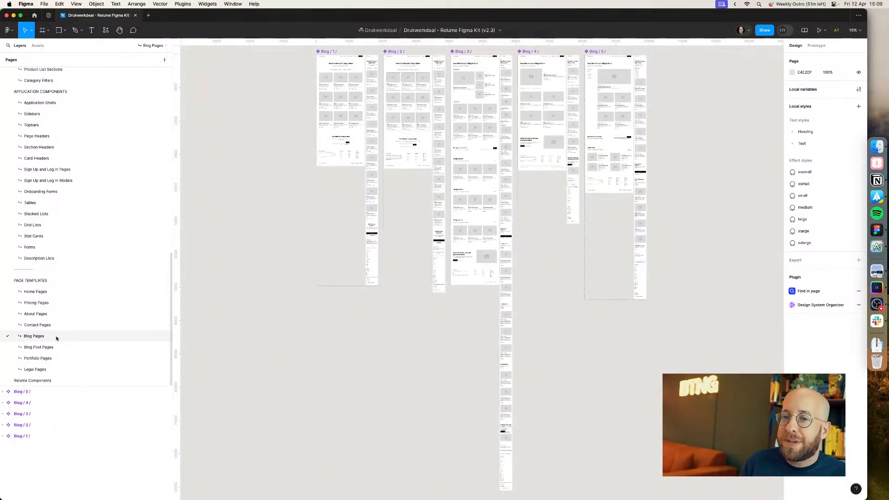
pyautogui.click(57, 328)
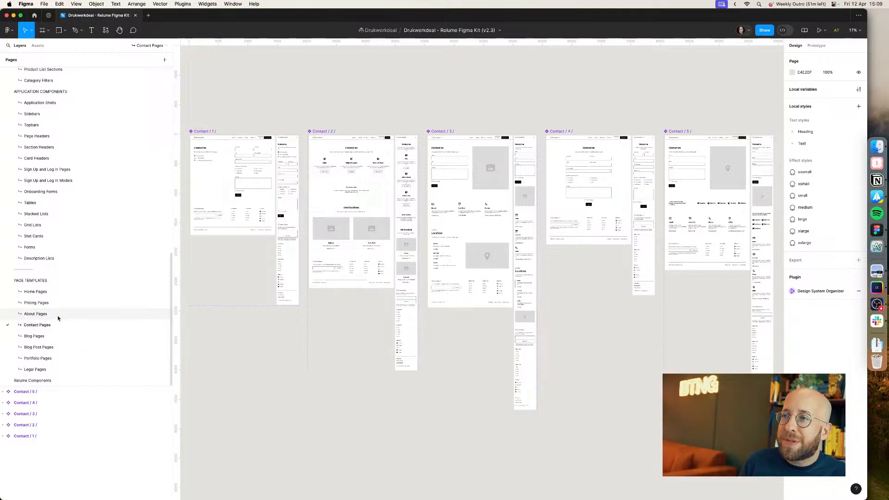
pyautogui.click(58, 316)
pyautogui.scroll(3, 308, 149)
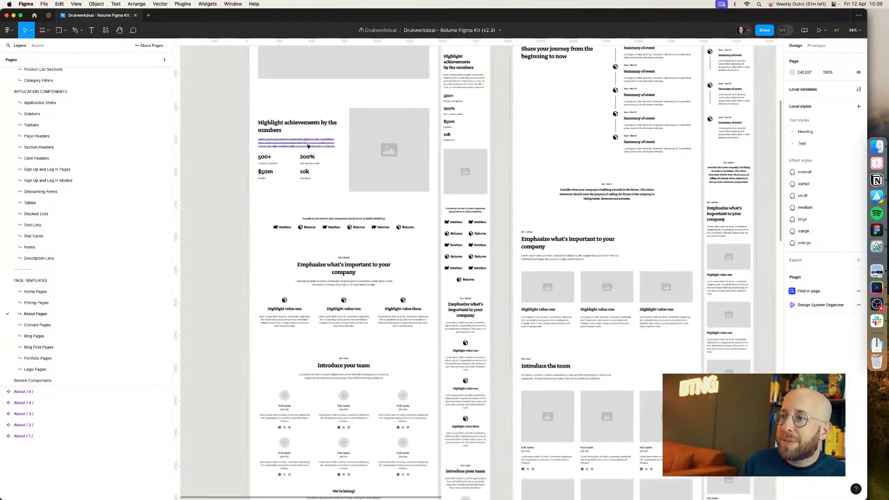
# Step: Browse the About Pages layouts of the kit
pyautogui.scroll(5, 415, 292)
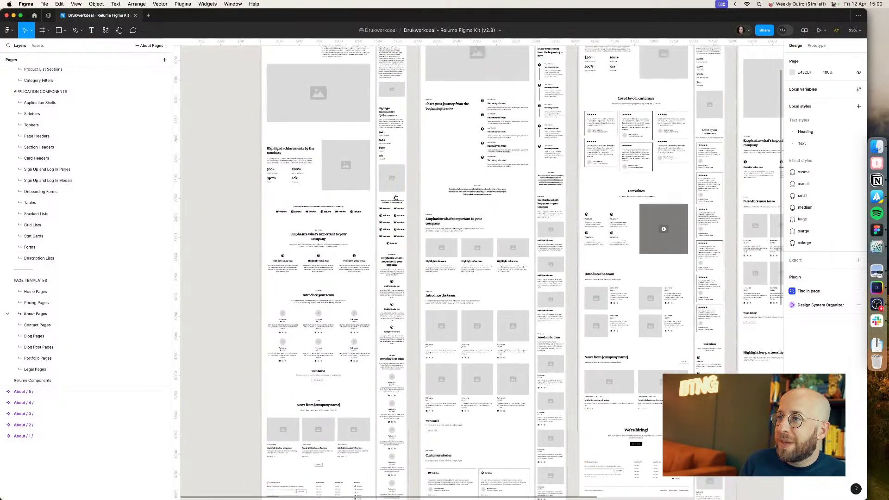
pyautogui.hscroll(10, 414, 292)
pyautogui.scroll(-2, 415, 291)
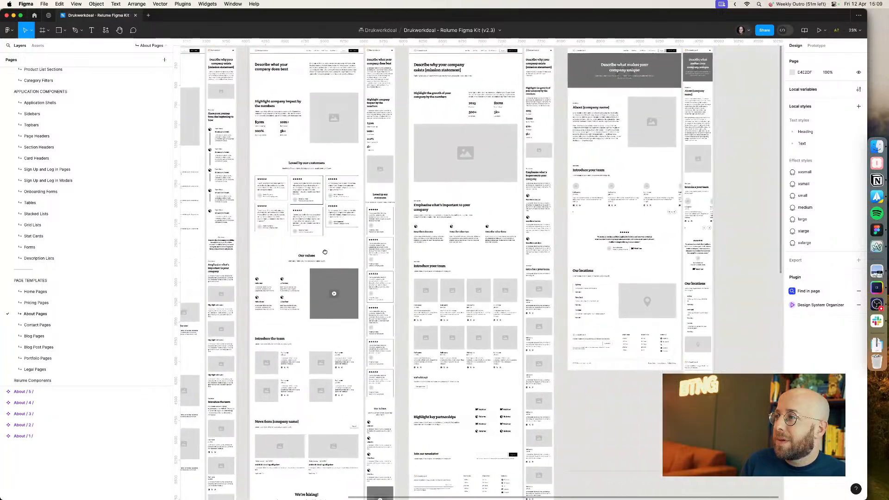
# Step: Copy the Monthly/Yearly tabs from the Pricing Pages and paste them onto the Productpage Experiment canvas
pyautogui.click(41, 303)
pyautogui.scroll(5, 327, 275)
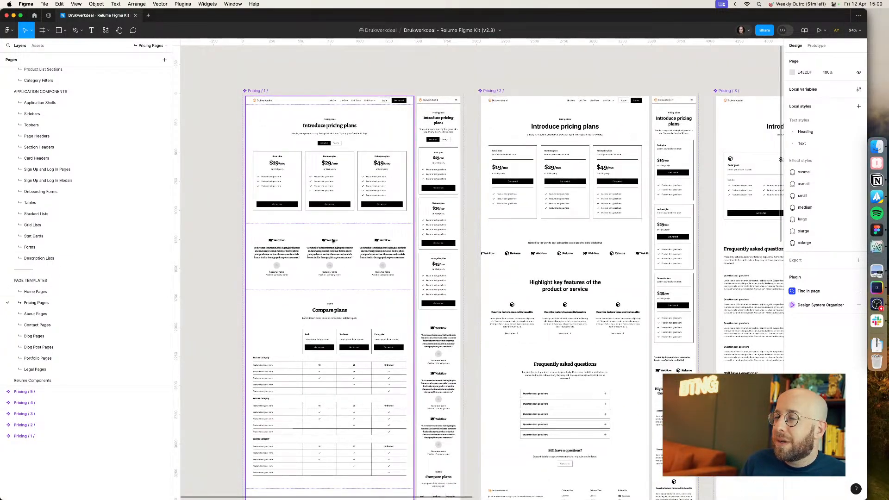
pyautogui.keyDown('super'); pyautogui.click(335, 143); pyautogui.keyUp('super')
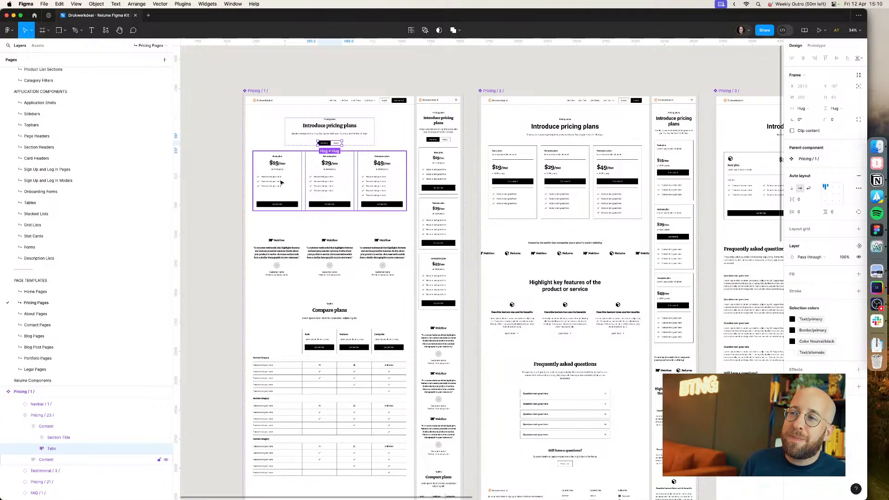
pyautogui.scroll(10, 60, 115)
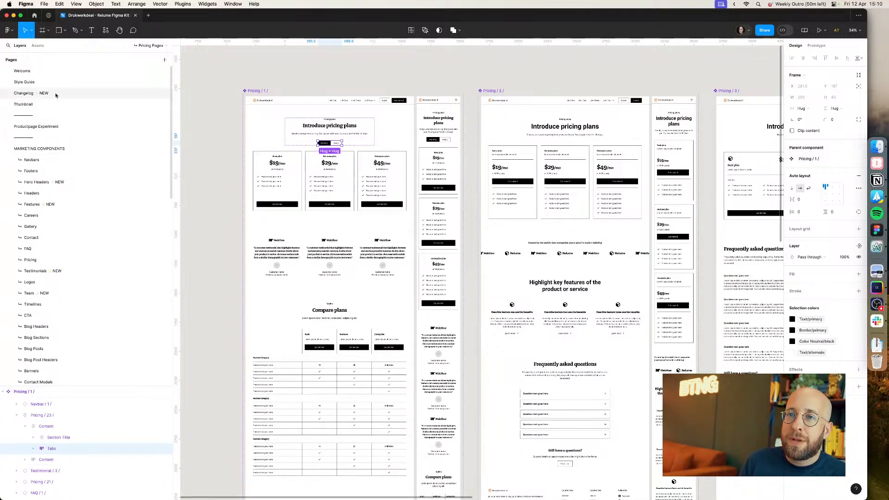
pyautogui.click(56, 94)
pyautogui.click(52, 126)
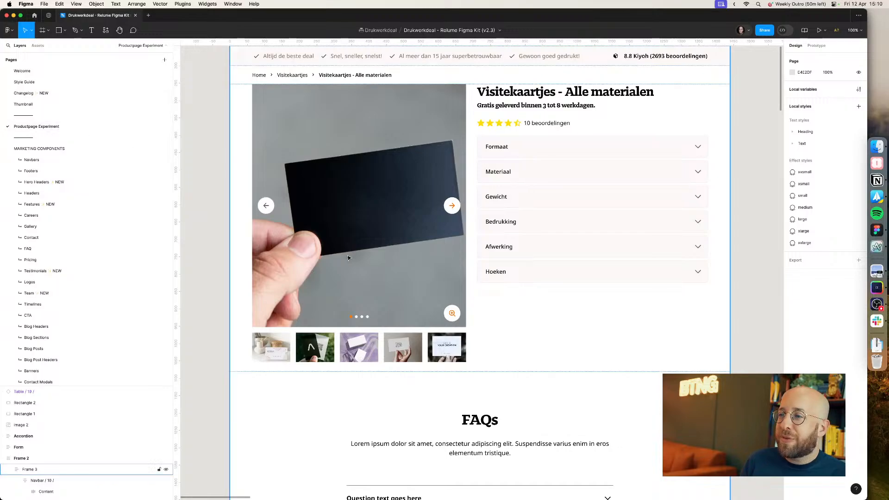
pyautogui.scroll(-3, 534, 303)
pyautogui.scroll(-5, 652, 282)
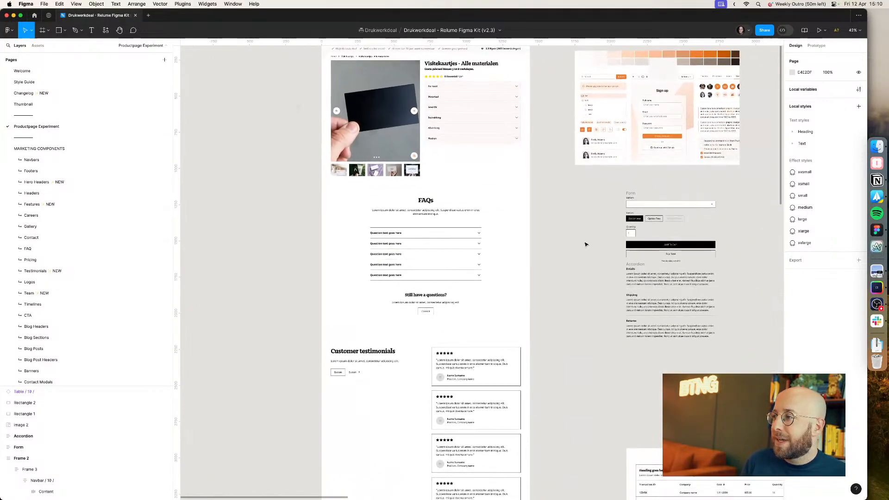
pyautogui.press('super+v')
pyautogui.moveTo(490, 270); pyautogui.dragTo(231, 219)
# Step: Compare with the live site's tabs and duplicate the Yearly tab button to make three tabs
pyautogui.hscroll(-3, 379, 209)
pyautogui.press('super+Tab')
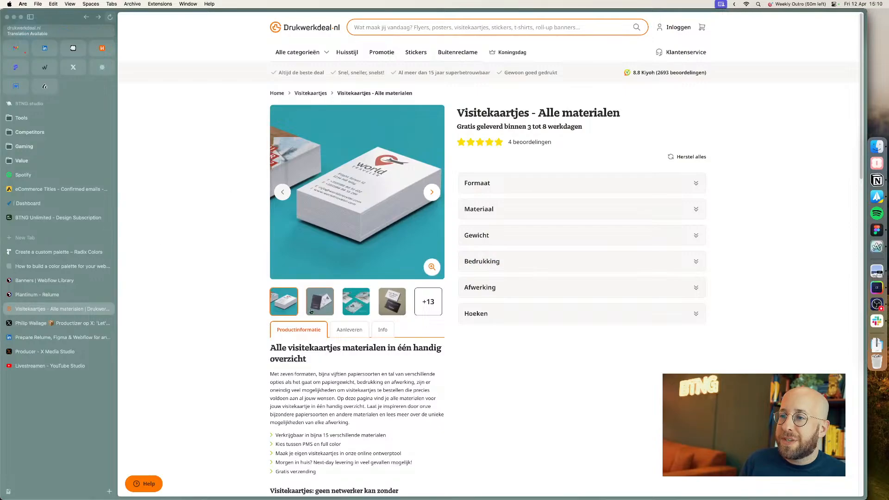
pyautogui.press('super+Tab')
pyautogui.scroll(5, 339, 238)
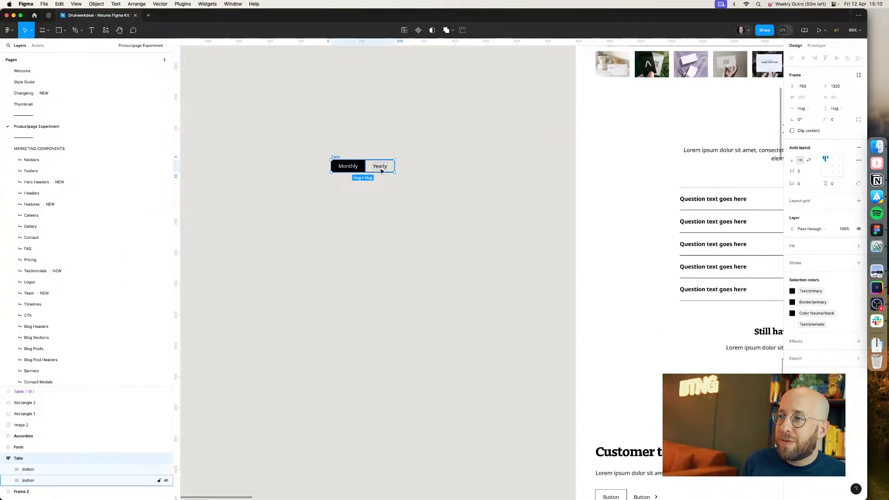
pyautogui.keyDown('super'); pyautogui.click(381, 167); pyautogui.keyUp('super')
pyautogui.hotkey('shift', 'Return')
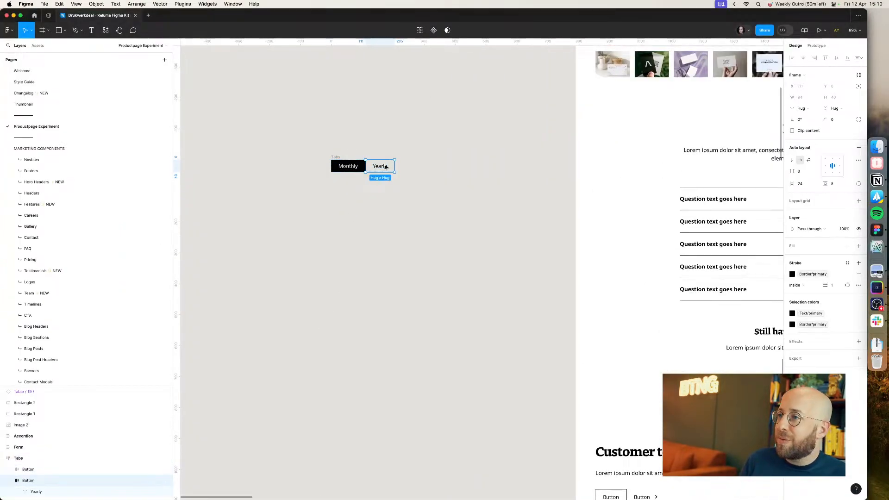
pyautogui.press('super+d')
# Step: Rename the first tab to "Productinformatie"
pyautogui.press('super+Tab')
pyautogui.press('super+Tab')
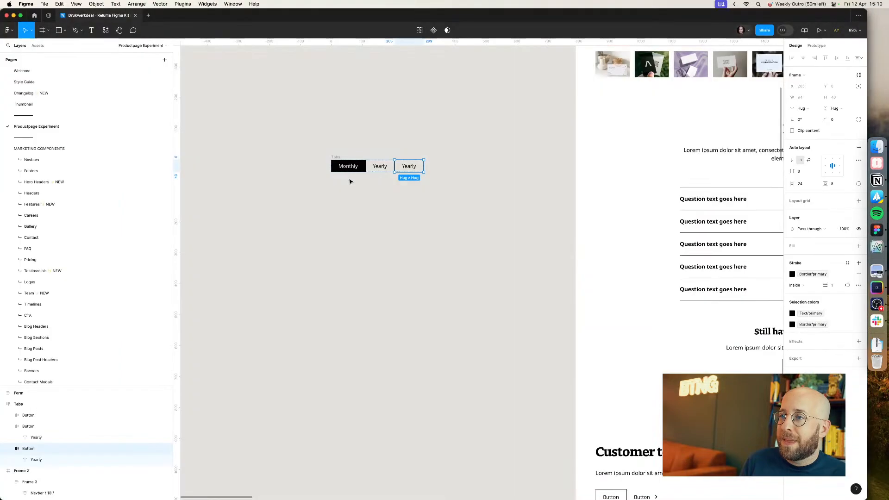
pyautogui.click(348, 168)
pyautogui.doubleClick(348, 168)
pyautogui.write('Productinformatie')
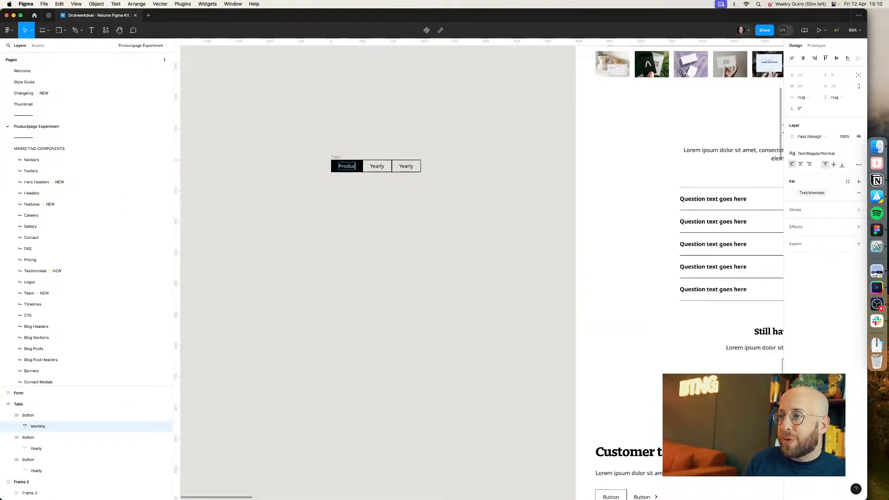
# Step: Rename the second and third tabs to "Aanleveren" and "Info"
pyautogui.press('super+Tab')
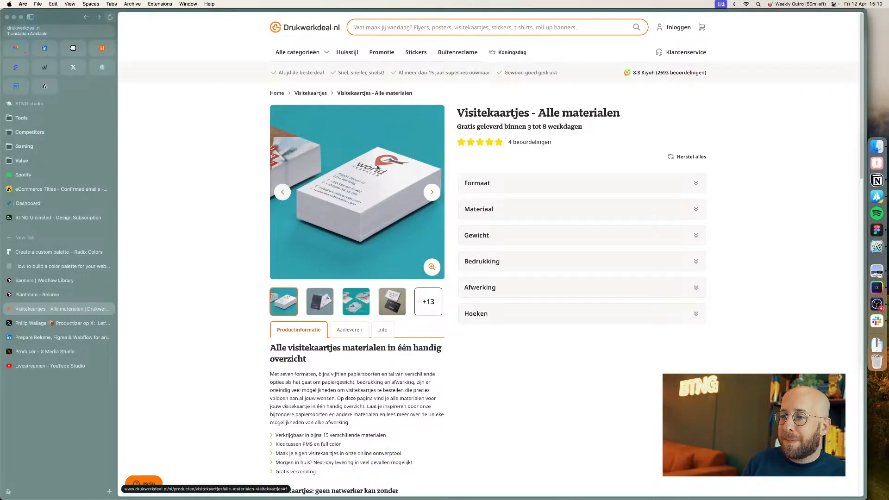
pyautogui.press('super+Tab')
pyautogui.doubleClick(406, 165)
pyautogui.write('Aanleve')
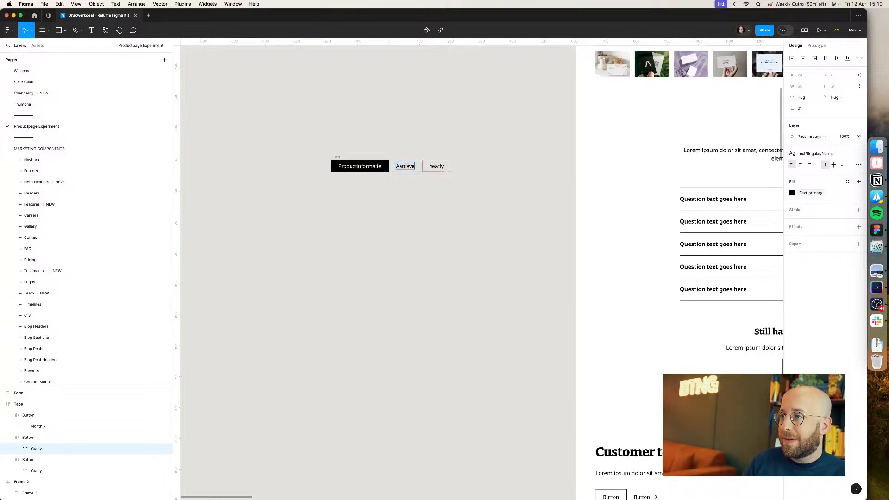
pyautogui.write('ren')
pyautogui.doubleClick(439, 167)
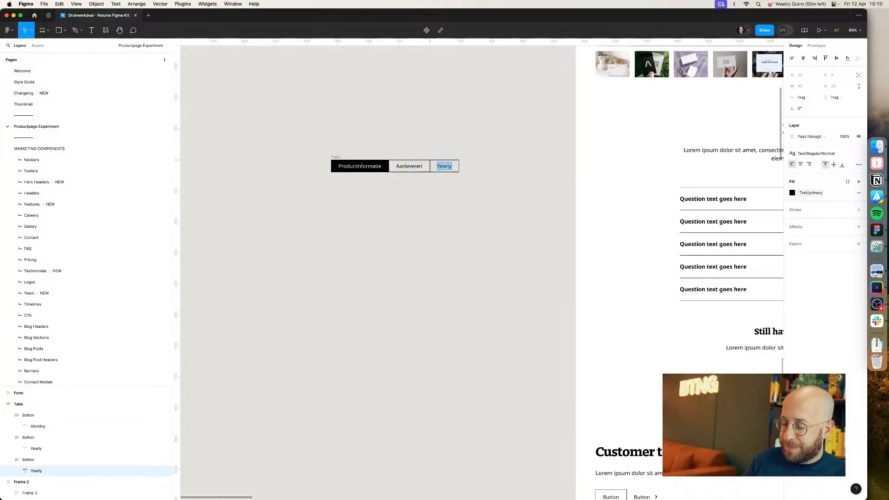
# Step: Fill the Productinformatie tab with the Color Brand/brand700 colour
pyautogui.click(387, 168)
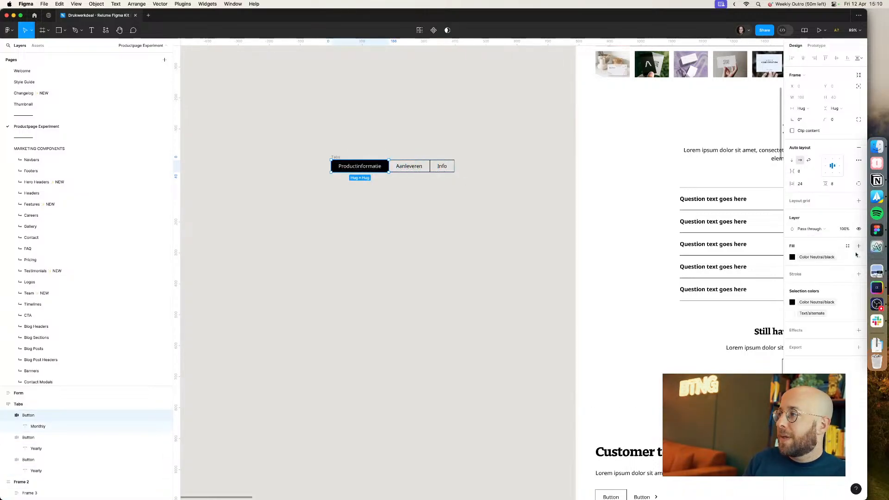
pyautogui.click(829, 258)
pyautogui.write('brand')
pyautogui.scroll(-5, 757, 353)
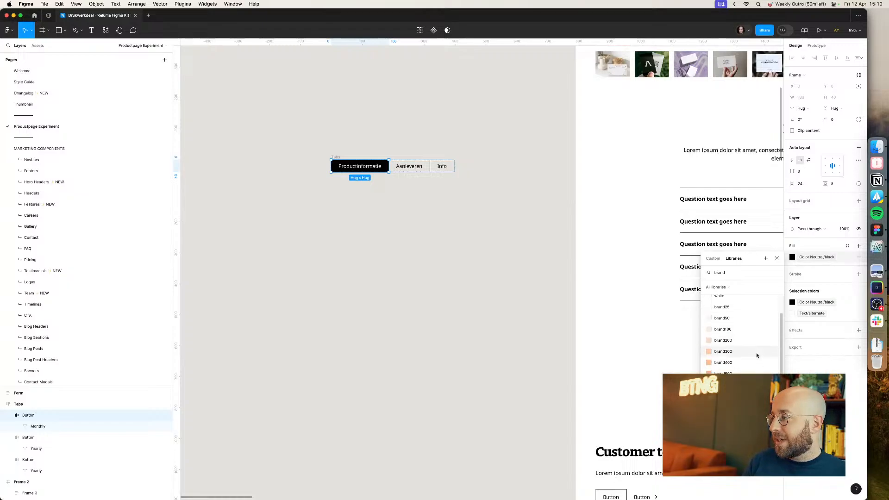
pyautogui.click(741, 365)
pyautogui.click(446, 274)
# Step: Set the Productinformatie tab's fill to Color Brand/white
pyautogui.hscroll(3, 446, 273)
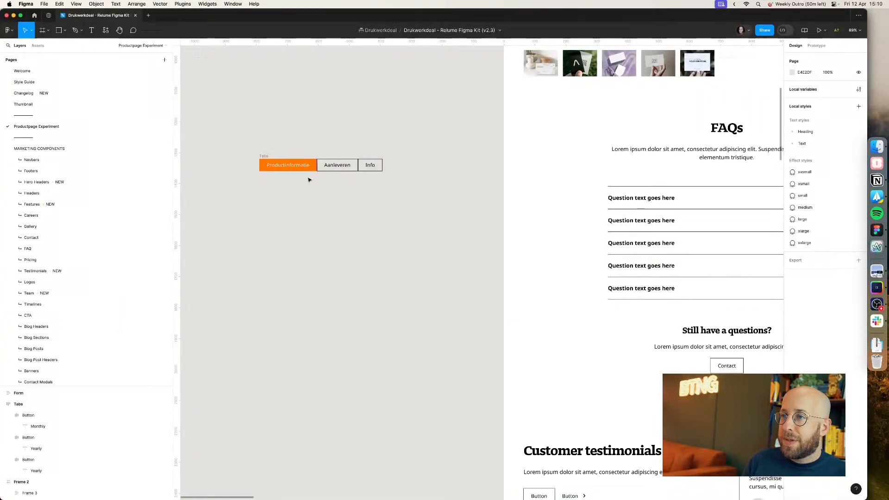
pyautogui.click(310, 169)
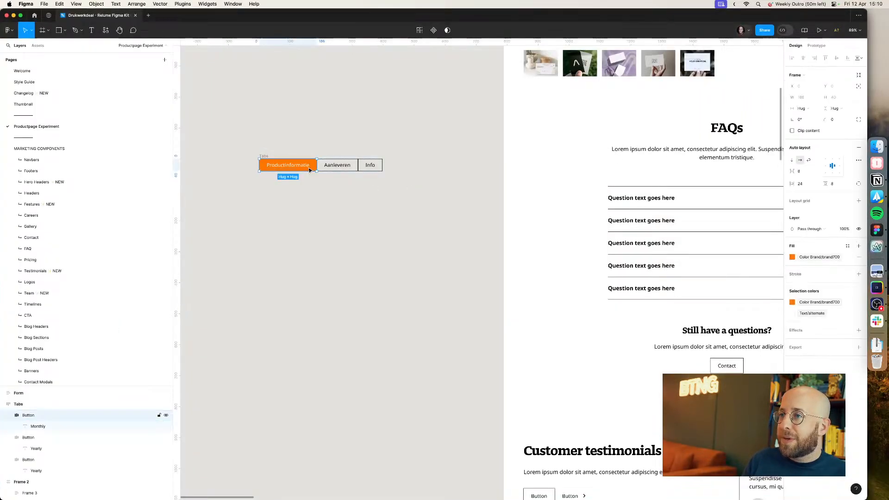
pyautogui.click(808, 259)
pyautogui.write('wh')
pyautogui.click(745, 314)
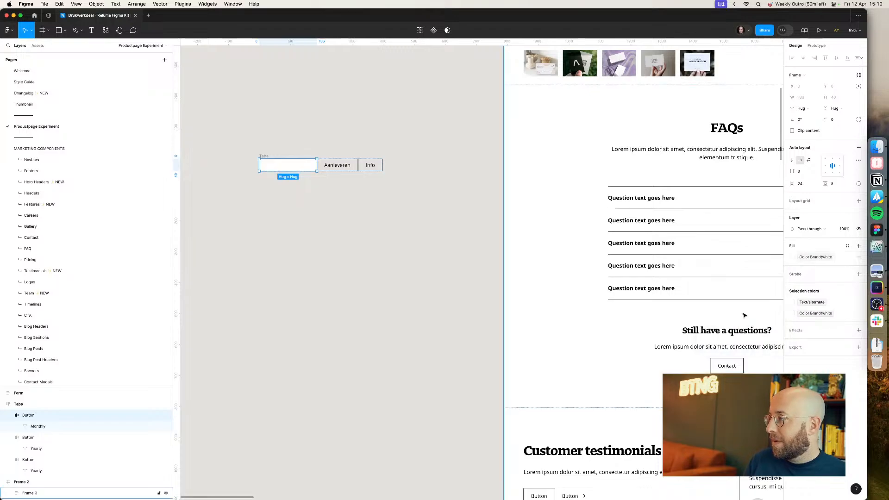
# Step: Add a 2 px inside stroke to the Productinformatie tab on all sides except the bottom, which gets 0
pyautogui.click(858, 274)
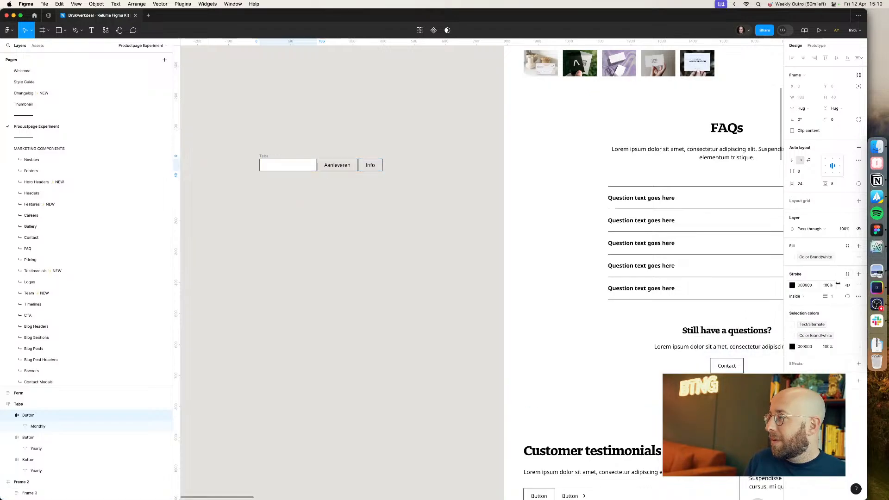
pyautogui.click(848, 298)
pyautogui.click(839, 358)
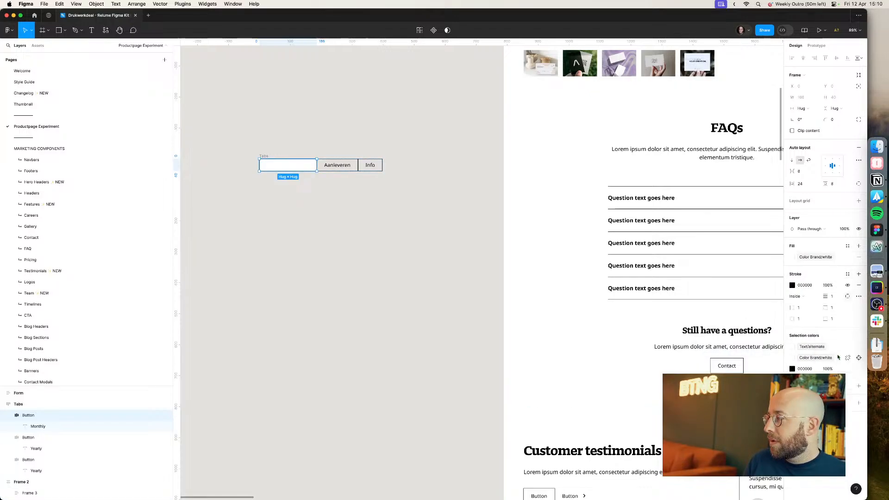
pyautogui.click(805, 322)
pyautogui.write('2')
pyautogui.click(805, 309)
pyautogui.write('2')
pyautogui.click(836, 309)
pyautogui.write('2')
# Step: Set the tab's stroke colour to Color Brand/brand700
pyautogui.click(792, 286)
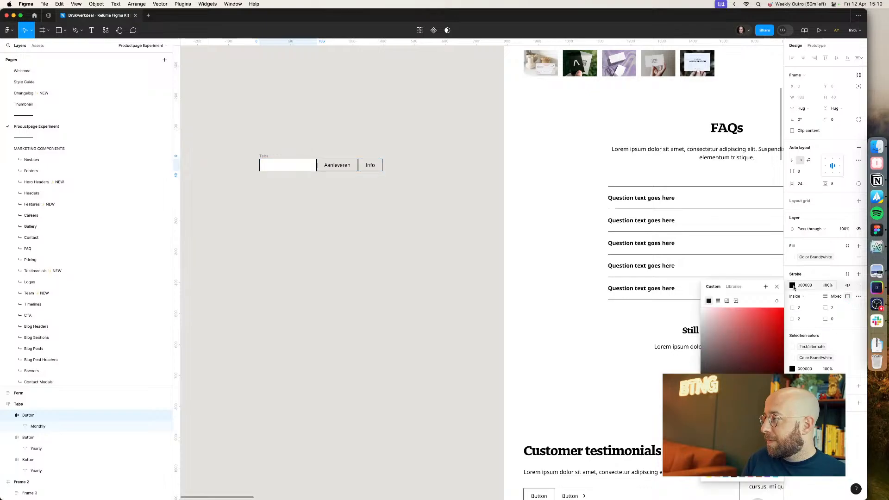
pyautogui.click(734, 287)
pyautogui.write('bra')
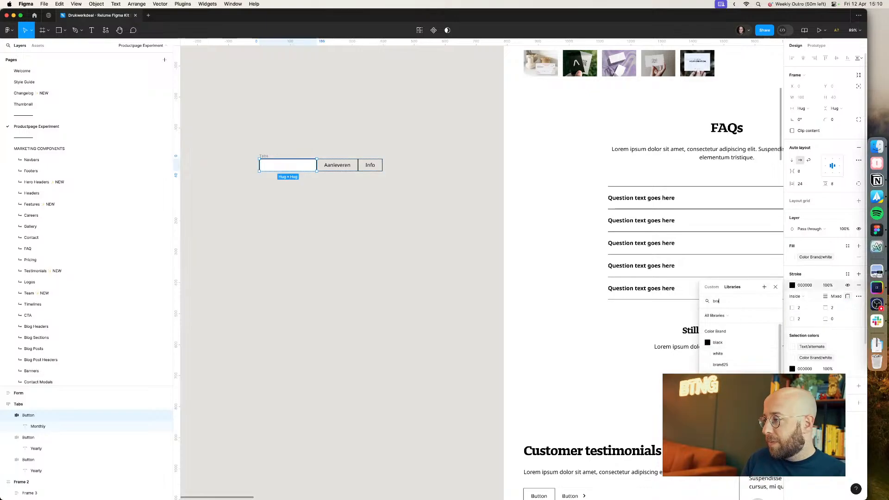
pyautogui.scroll(-2, 723, 347)
pyautogui.click(722, 348)
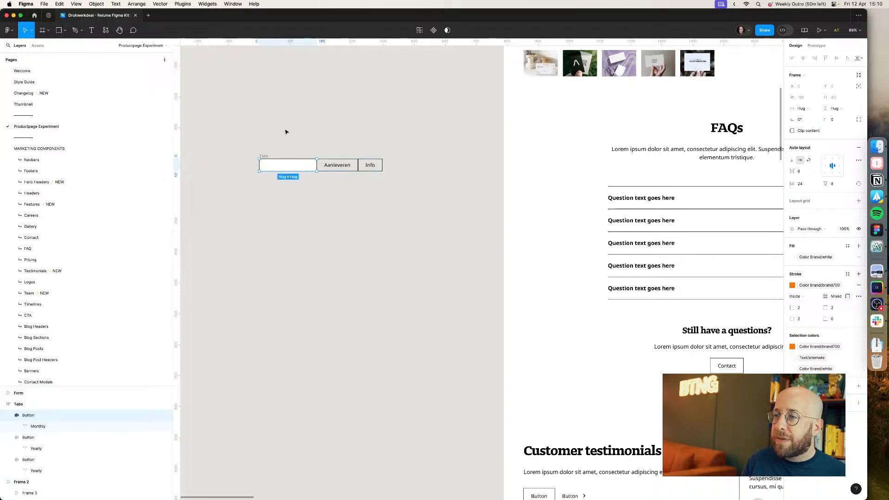
pyautogui.click(308, 136)
# Step: Paste a copy of the breadcrumb bar below the product gallery and place the tabs directly under the gallery
pyautogui.scroll(-5, 307, 135)
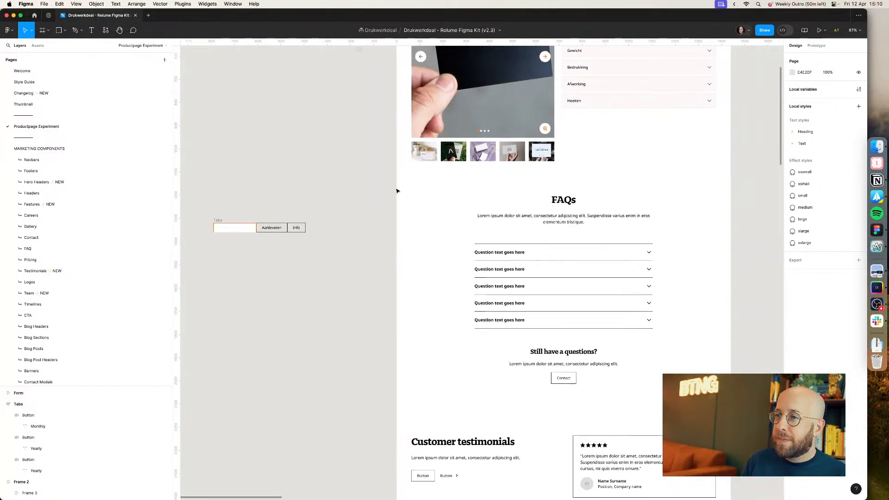
pyautogui.click(485, 176)
pyautogui.scroll(3, 485, 176)
pyautogui.click(492, 184)
pyautogui.scroll(-1, 493, 183)
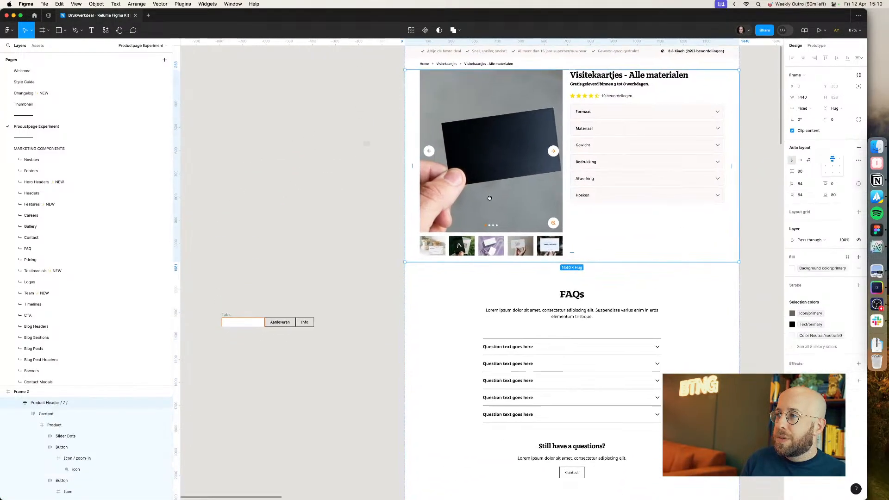
pyautogui.click(464, 270)
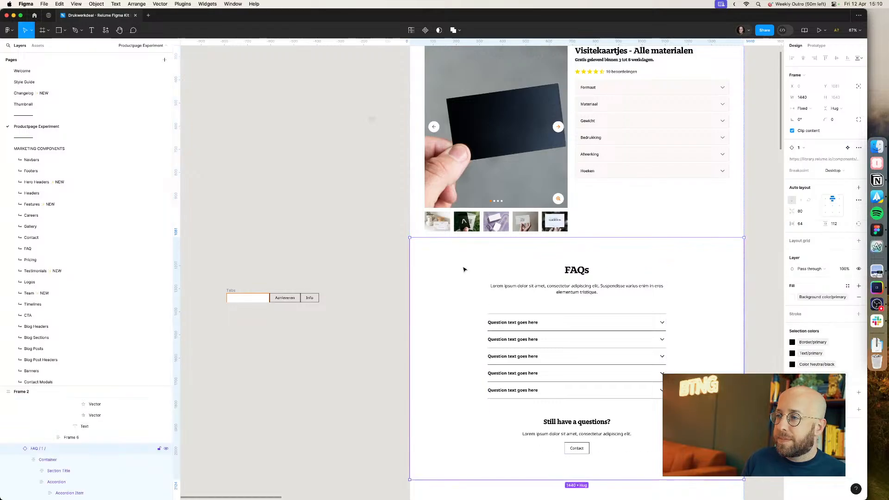
pyautogui.scroll(3, 377, 188)
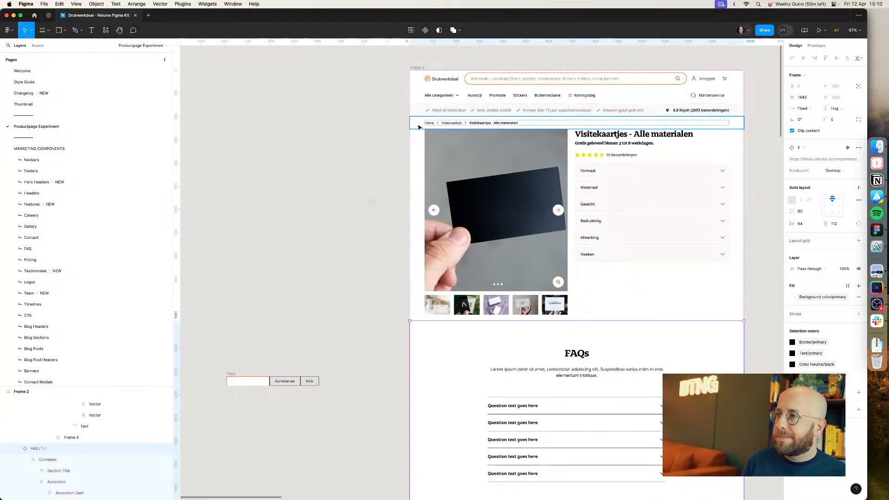
pyautogui.click(424, 262)
pyautogui.press('super+v')
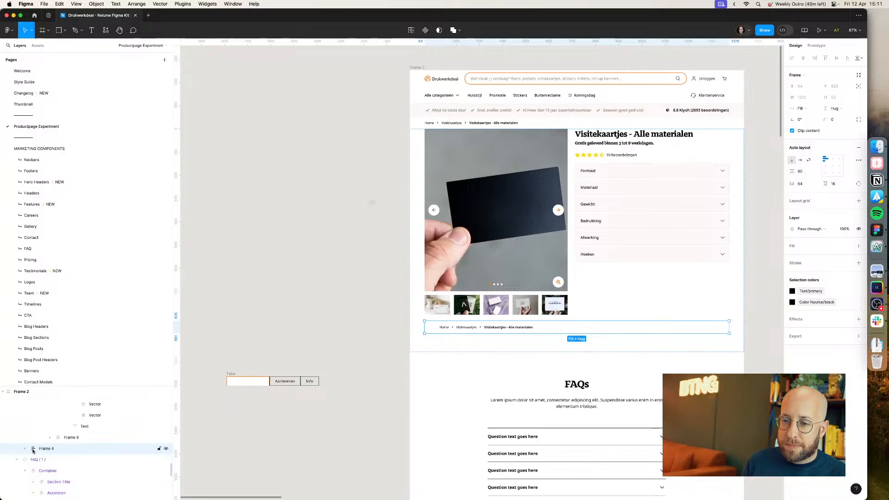
pyautogui.moveTo(36, 450); pyautogui.dragTo(27, 457)
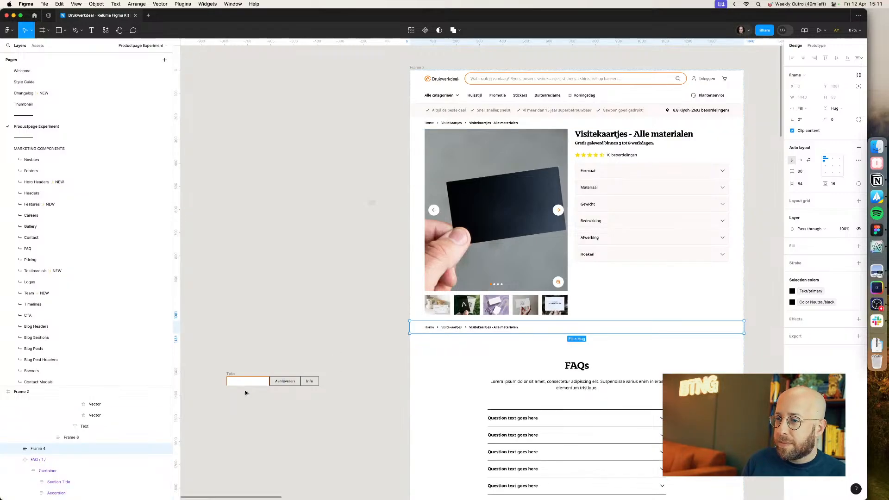
pyautogui.moveTo(246, 382); pyautogui.dragTo(433, 326)
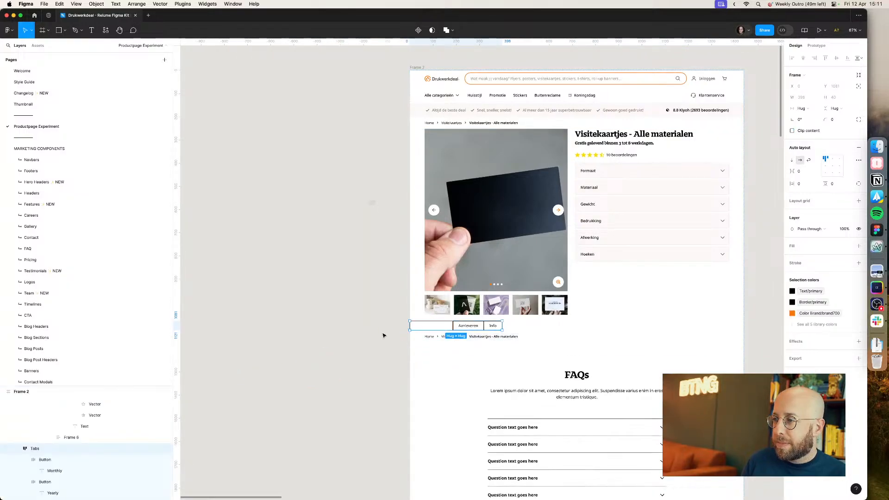
# Step: Set the Productinformatie label colour to Text/primary and compare with the live product page
pyautogui.doubleClick(447, 325)
pyautogui.click(810, 193)
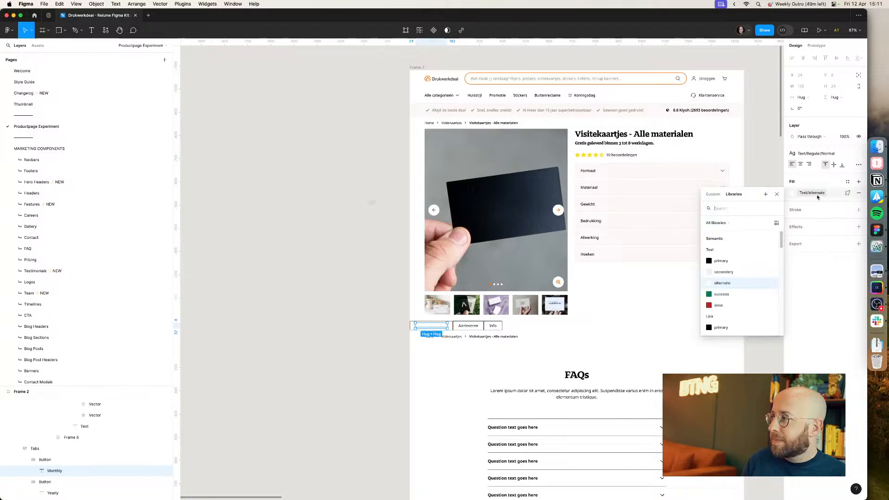
pyautogui.click(730, 261)
pyautogui.click(334, 336)
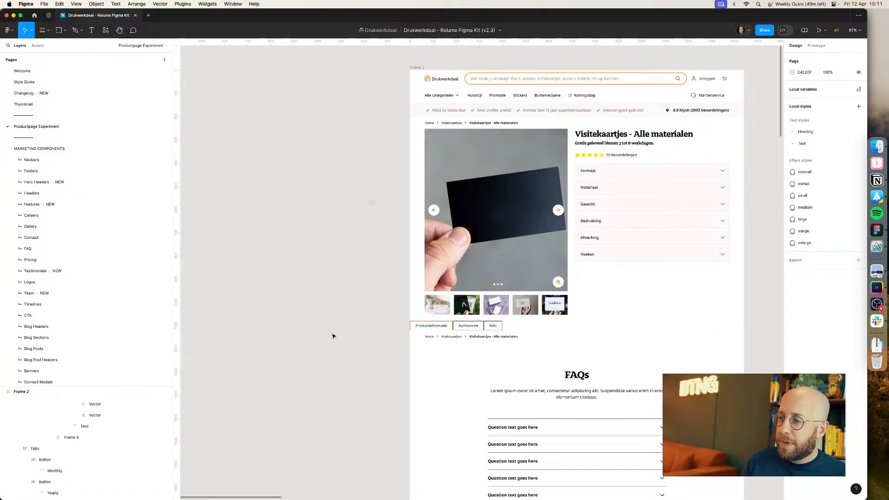
pyautogui.press('super+Tab')
pyautogui.press('super+Tab')
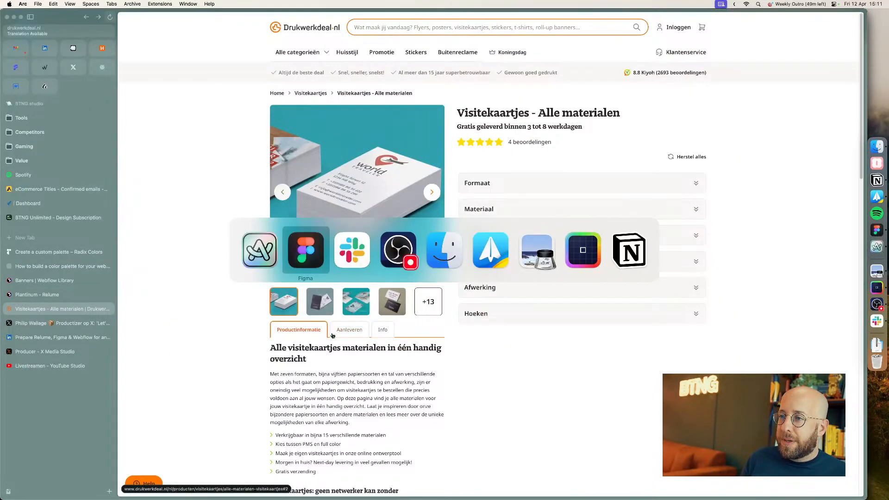
pyautogui.press('super+shift+Tab')
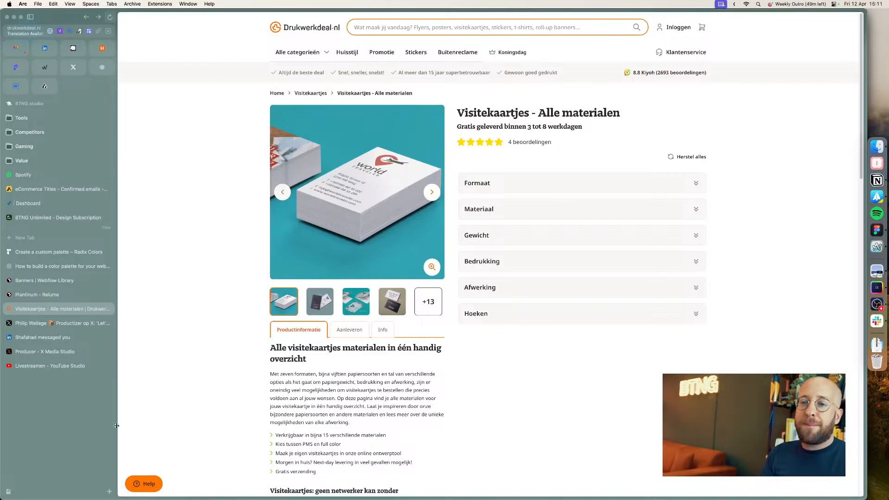
pyautogui.click(69, 366)
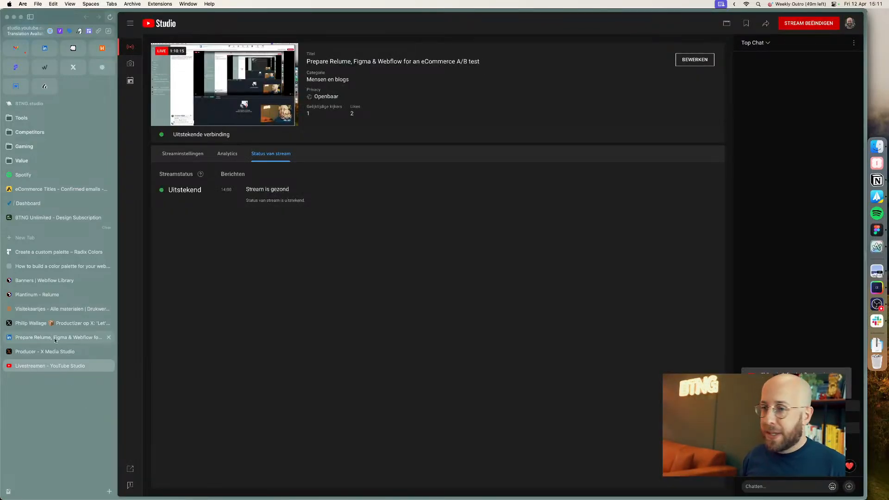
pyautogui.click(26, 338)
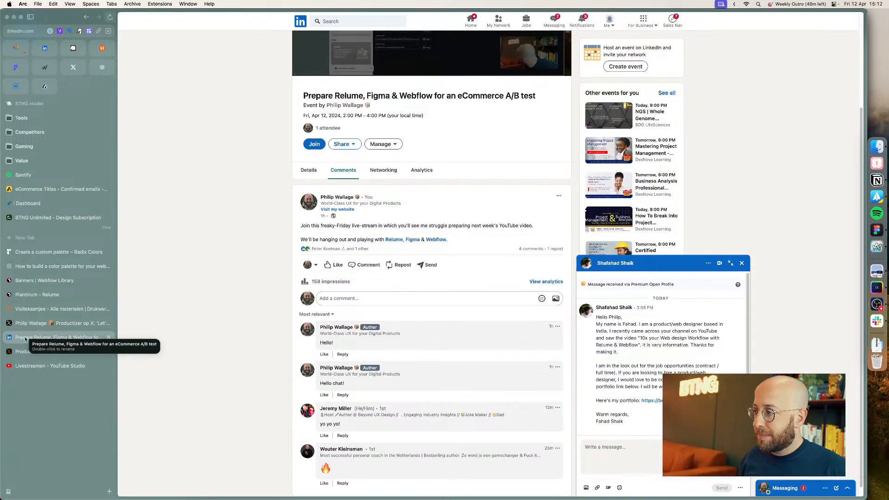
pyautogui.click(28, 323)
# Step: Delete the duplicated breadcrumb bar sitting below the product tabs
pyautogui.press('super+Tab')
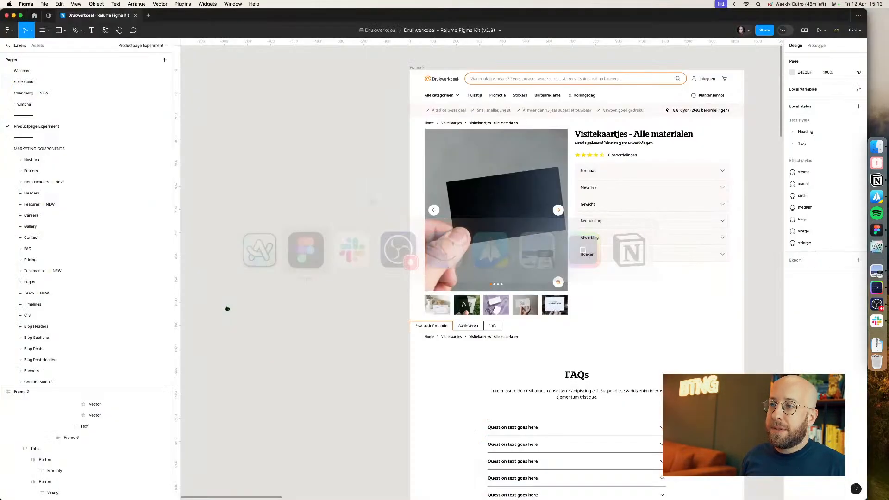
pyautogui.hscroll(5, 266, 332)
pyautogui.scroll(-2, 267, 333)
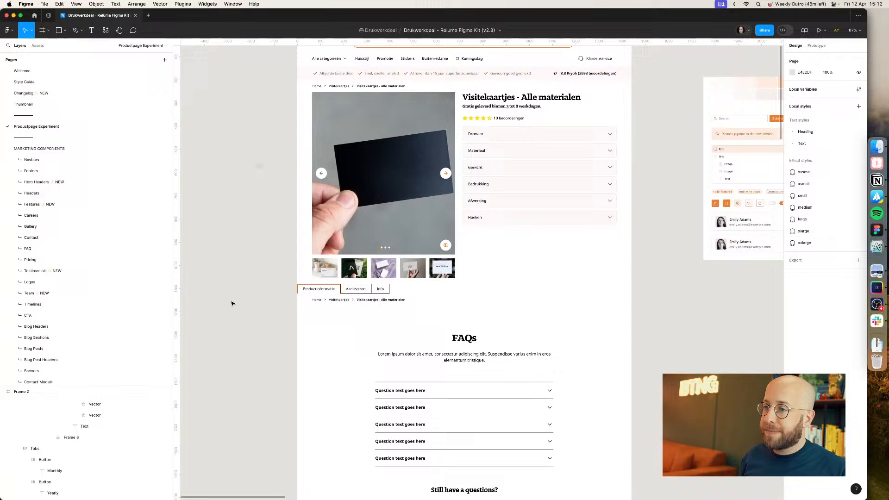
pyautogui.click(340, 301)
pyautogui.click(35, 404)
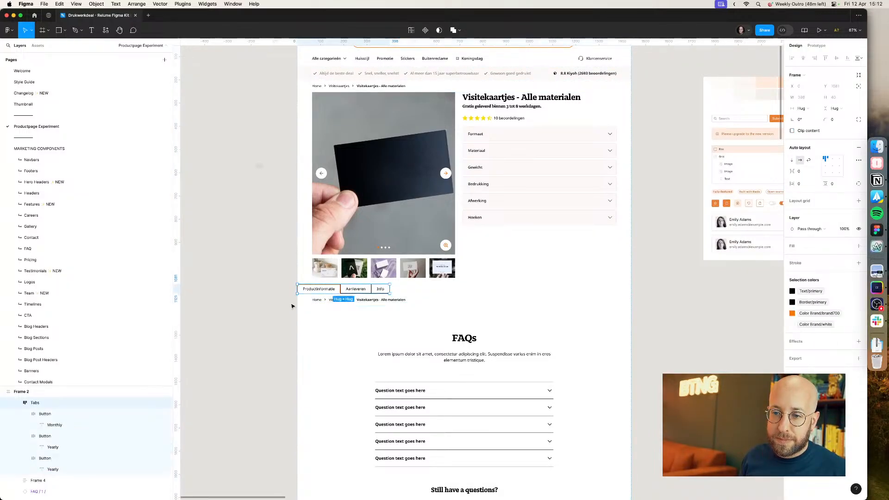
pyautogui.moveTo(35, 406); pyautogui.dragTo(45, 416)
pyautogui.click(45, 426)
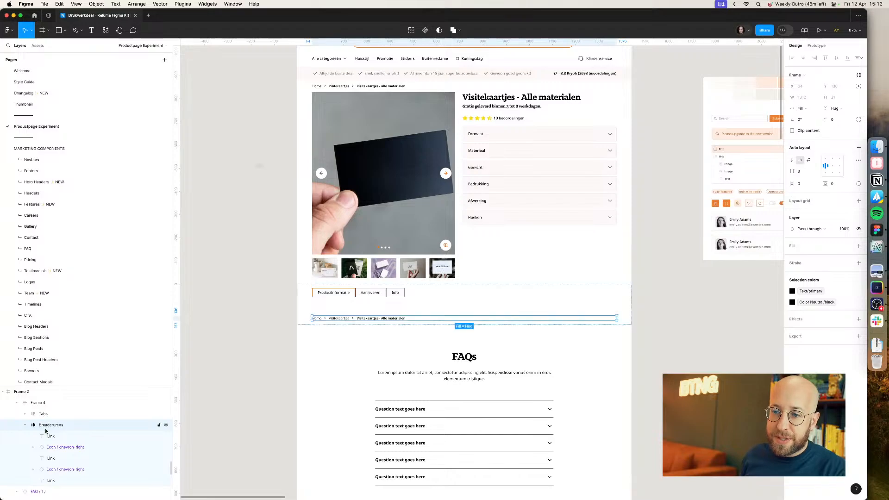
pyautogui.press('Delete')
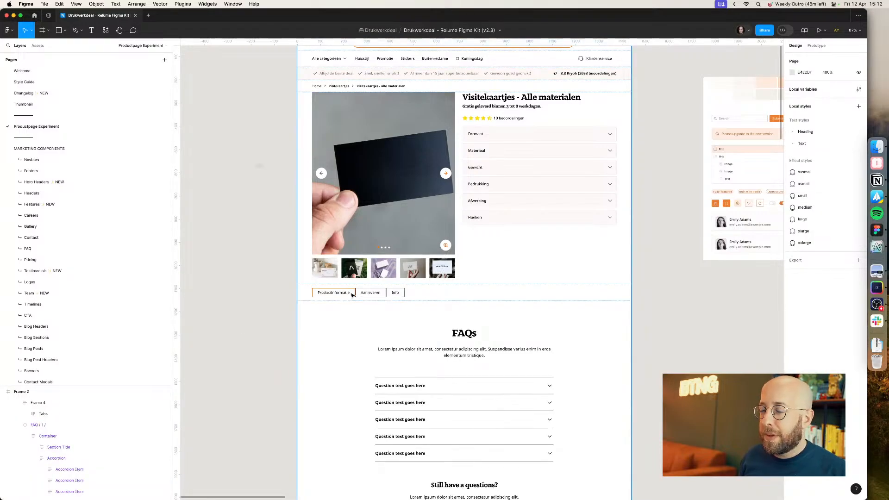
# Step: Compare the tabs area under the gallery with the live Drukwerkdeal product page
pyautogui.scroll(3, 344, 293)
pyautogui.press('super+Tab')
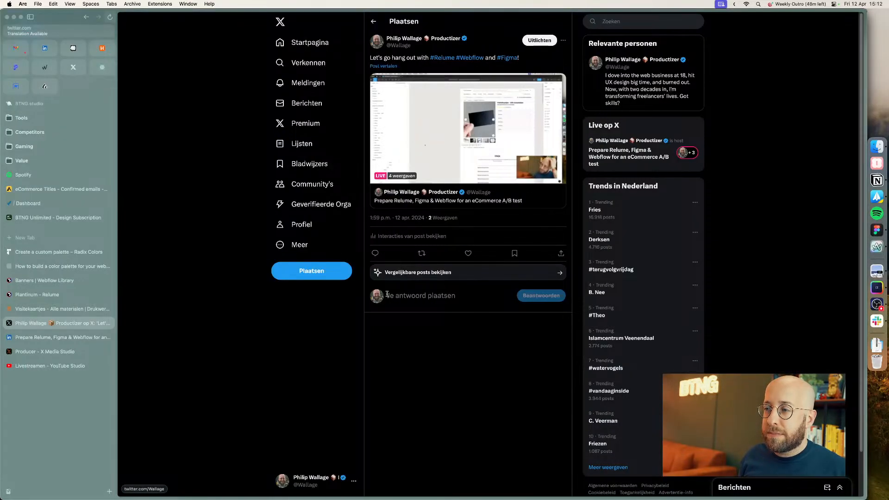
pyautogui.press('super+Tab')
pyautogui.press('super+Tab')
pyautogui.click(37, 309)
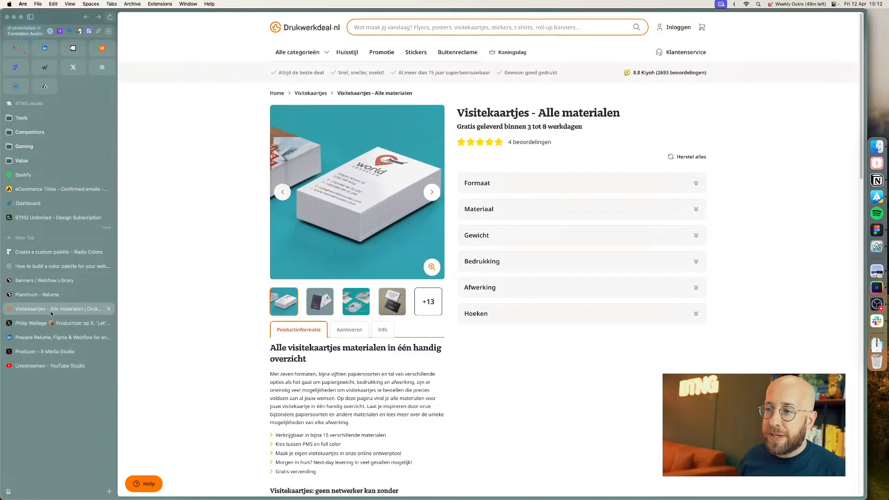
pyautogui.press('super+Tab')
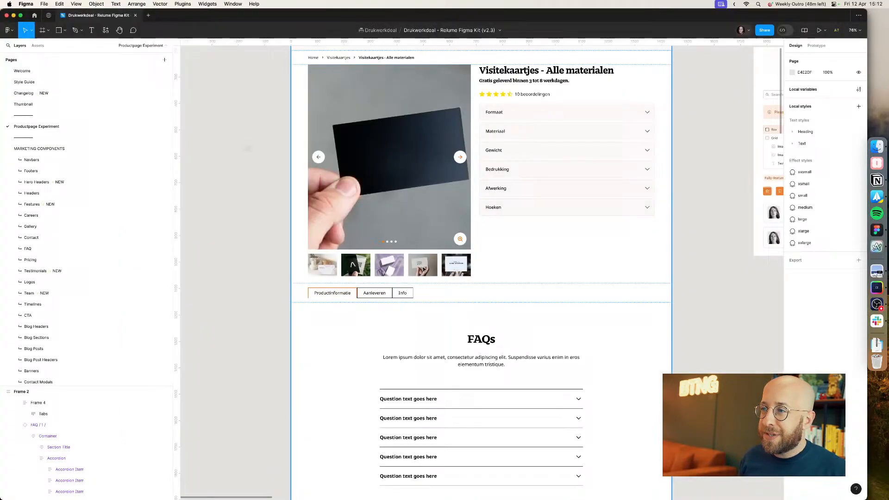
# Step: Resize the tabs frame to a fixed width of 616 px, matching the product gallery width
pyautogui.click(410, 297)
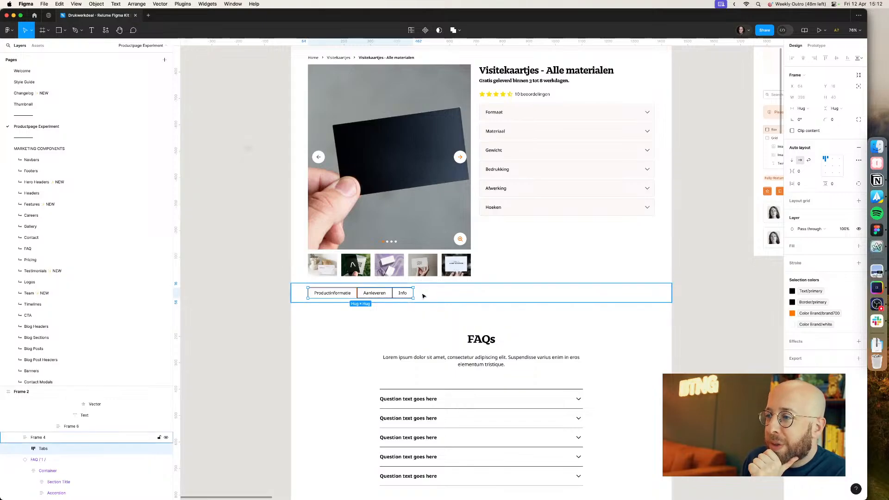
pyautogui.moveTo(414, 292); pyautogui.dragTo(471, 291)
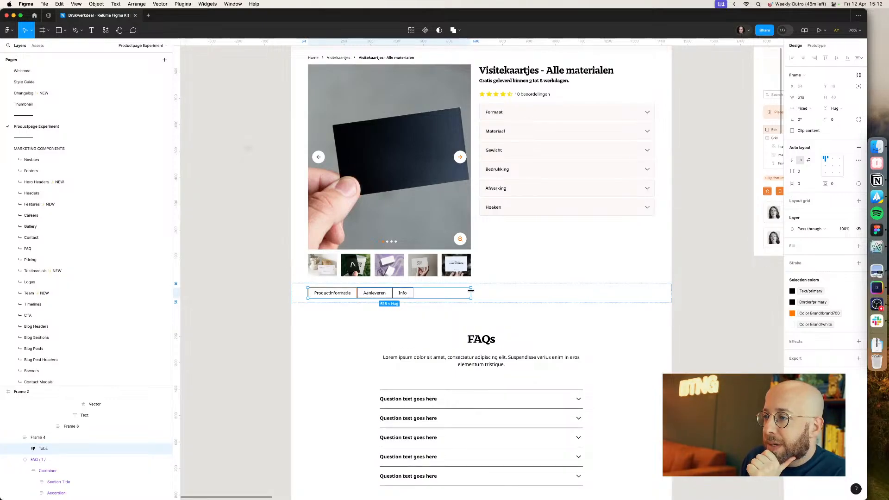
pyautogui.click(457, 246)
pyautogui.doubleClick(457, 247)
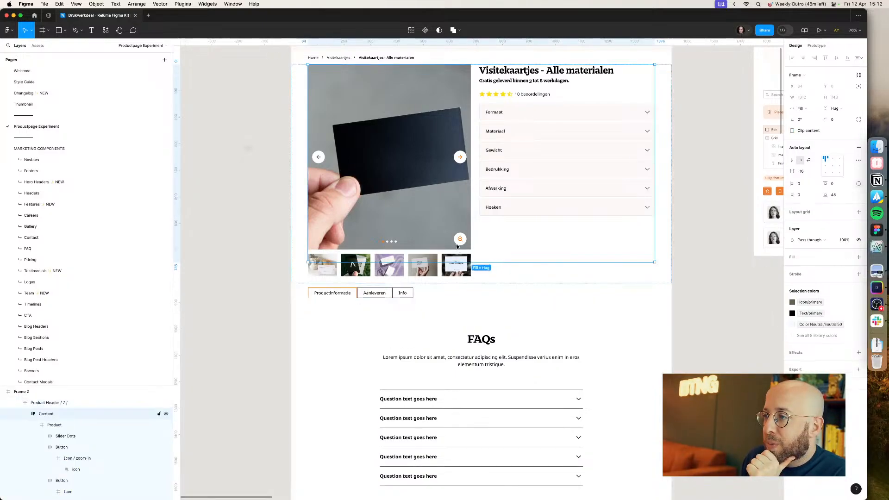
pyautogui.doubleClick(458, 246)
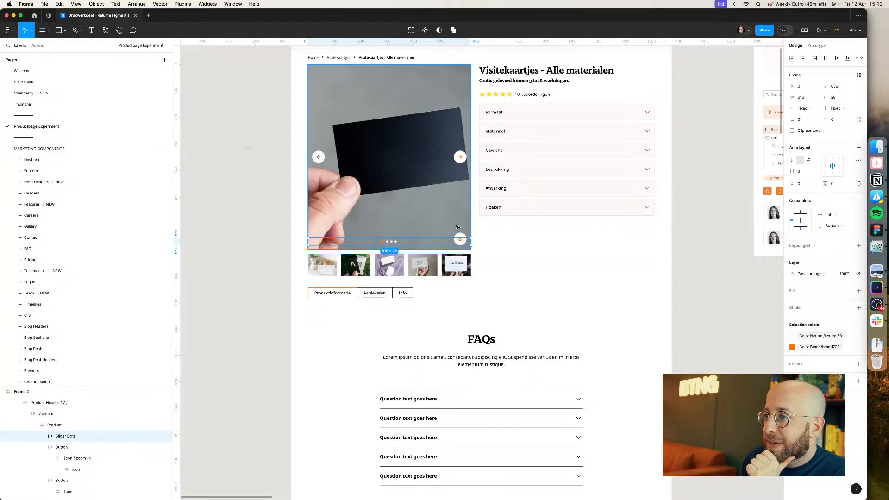
pyautogui.click(394, 294)
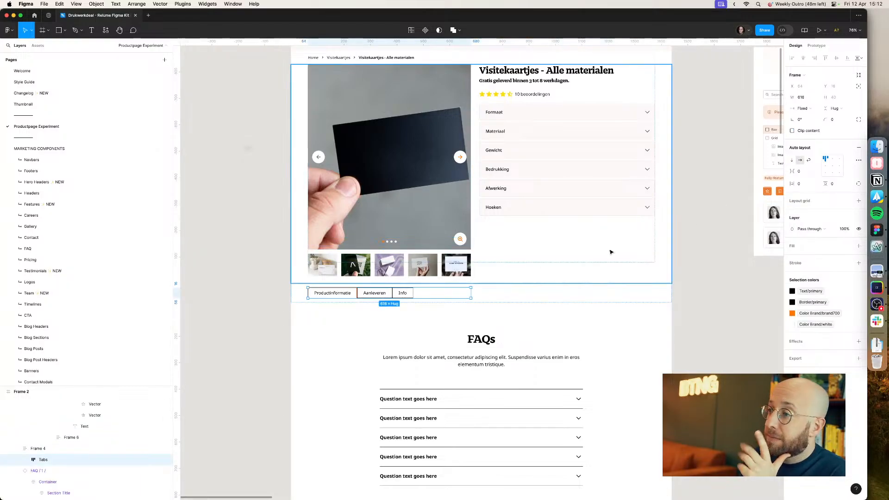
pyautogui.press('super+Tab')
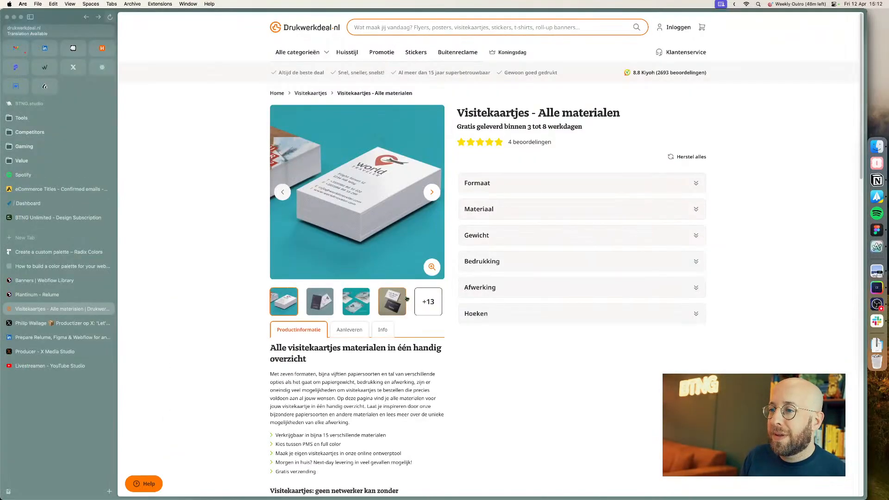
pyautogui.press('super+Tab')
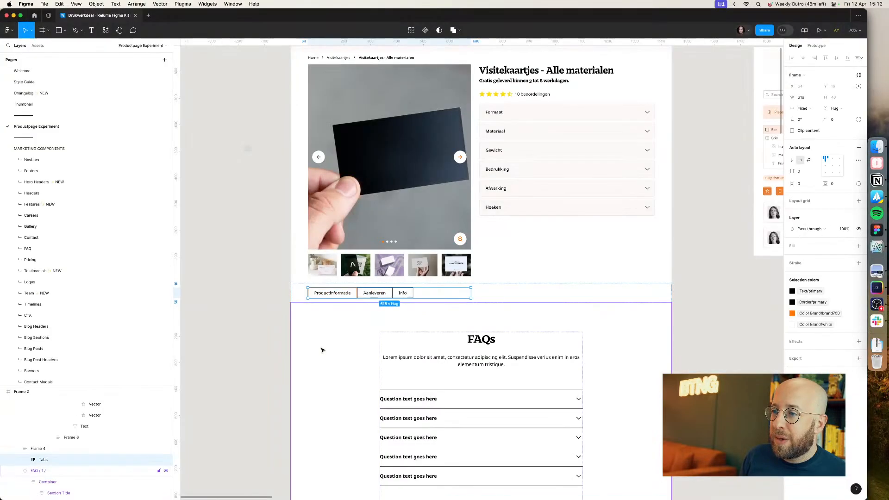
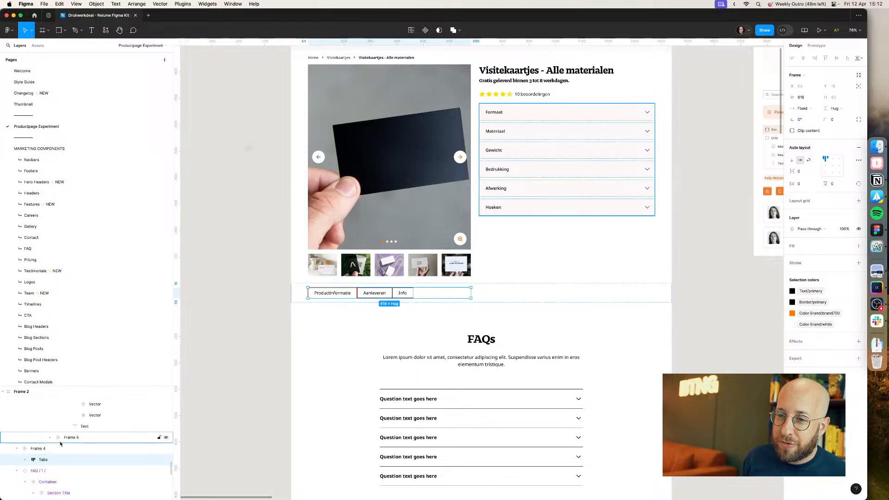
# Step: Wrap the tabs in an auto layout frame and paste a copy of the product title heading below the tabs
pyautogui.hotkey('shift', 'a')
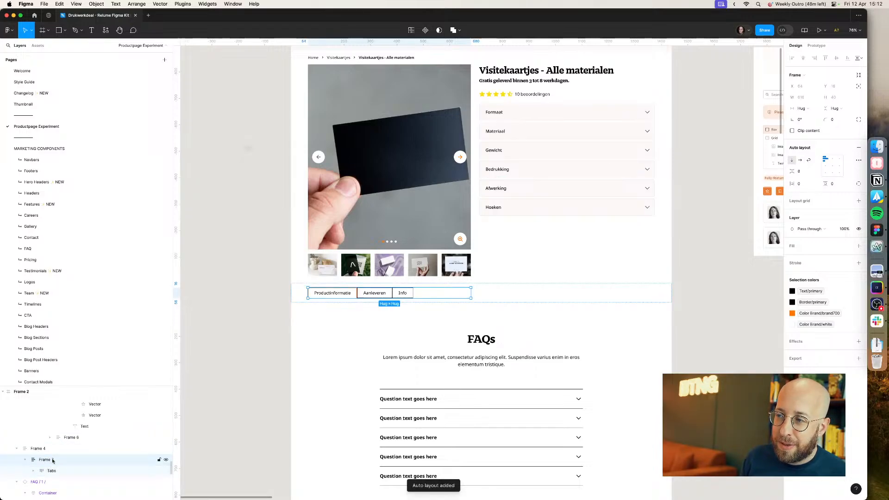
pyautogui.keyDown('super'); pyautogui.click(537, 69); pyautogui.keyUp('super')
pyautogui.press('super+c')
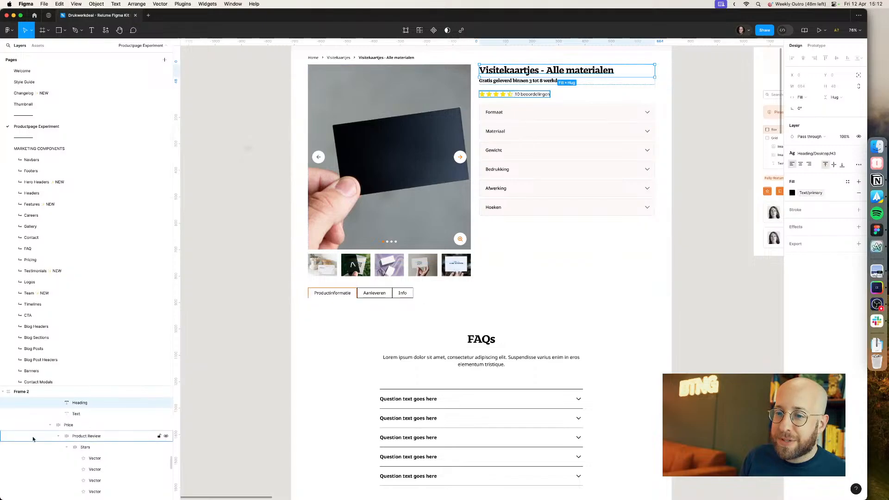
pyautogui.click(337, 294)
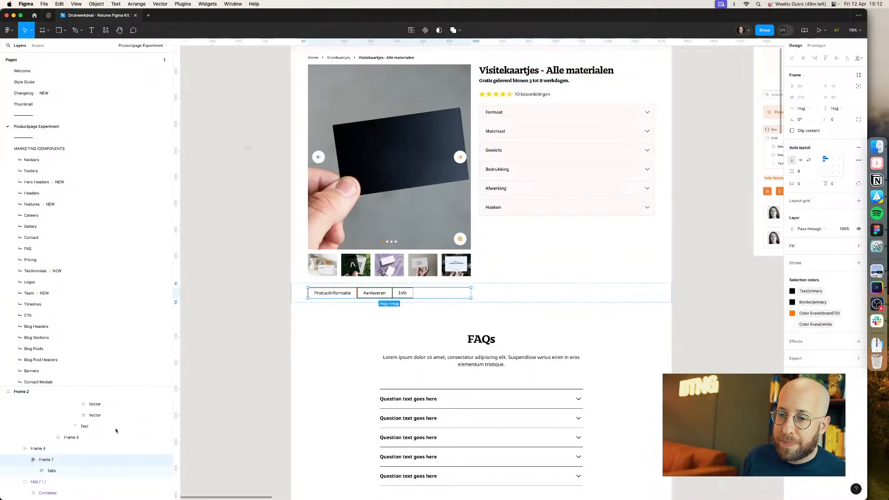
pyautogui.click(44, 460)
pyautogui.press('super+v')
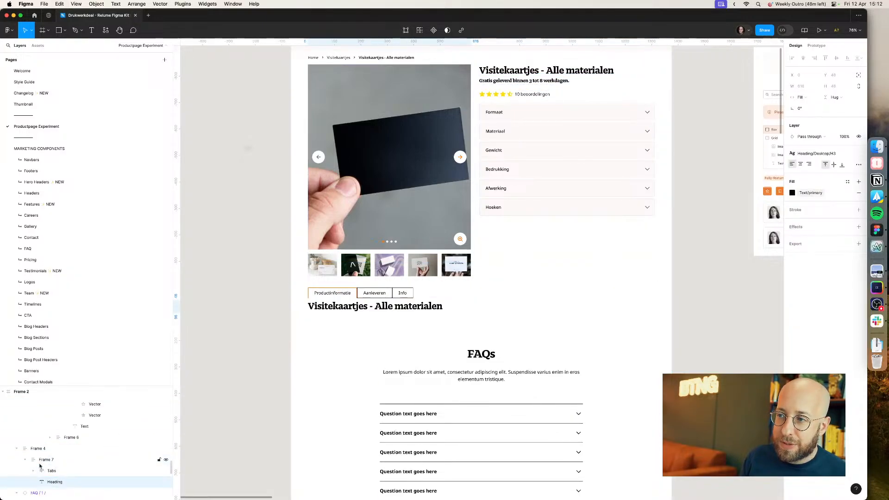
# Step: Duplicate the pasted heading and set the copy's text style to Text/Medium/Normal
pyautogui.press('super+Tab')
pyautogui.moveTo(270, 374); pyautogui.dragTo(350, 422)
pyautogui.press('super+Tab')
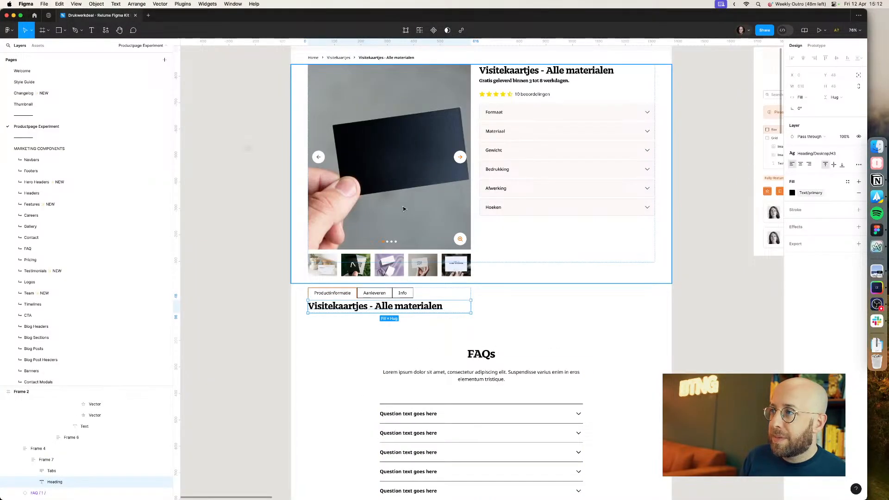
pyautogui.press('super+d')
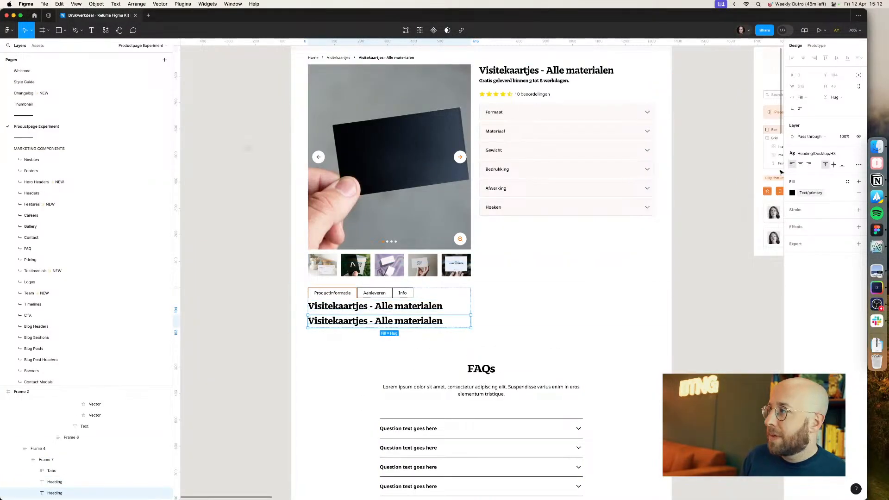
pyautogui.click(815, 153)
pyautogui.scroll(-5, 824, 241)
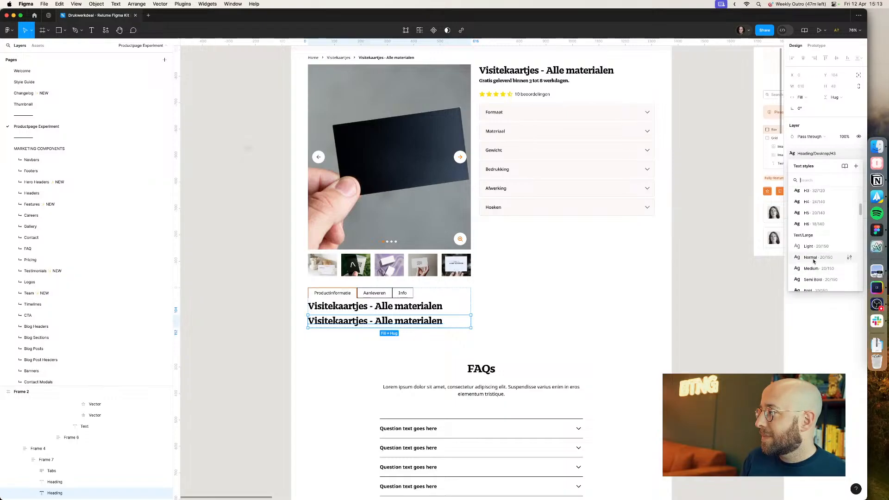
pyautogui.click(814, 261)
pyautogui.press('super+Tab')
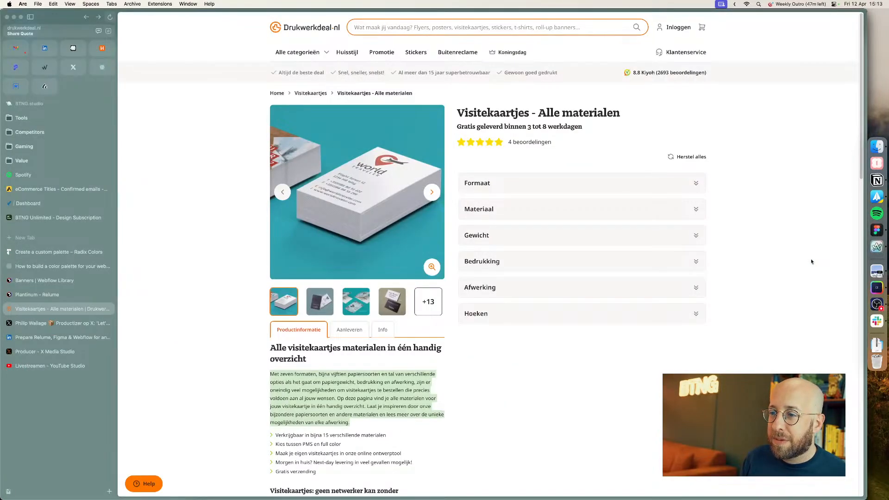
pyautogui.press('super+Tab')
pyautogui.click(816, 153)
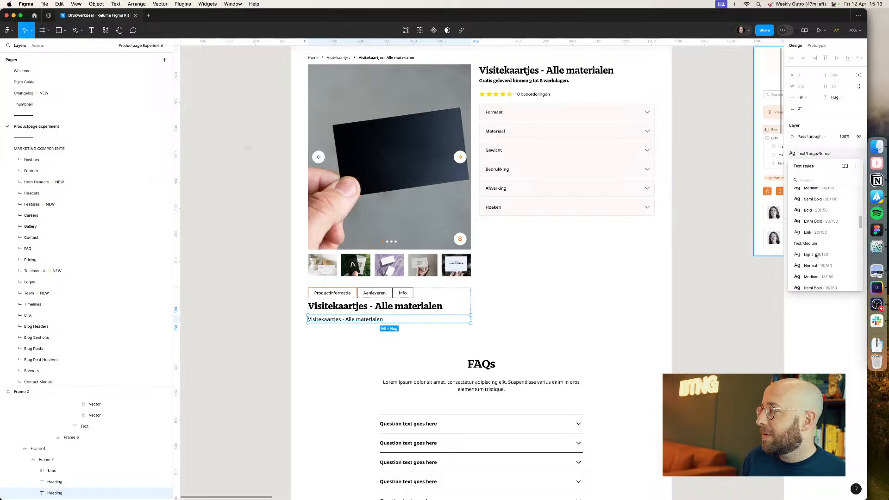
pyautogui.click(811, 266)
# Step: Replace the duplicated text with the introductory paragraph copied from the live product page
pyautogui.press('super+Tab')
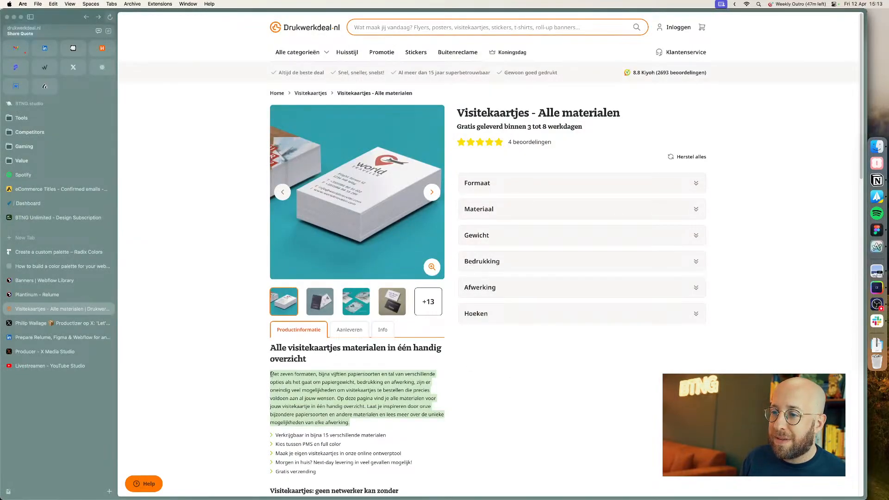
pyautogui.moveTo(272, 374); pyautogui.dragTo(350, 423)
pyautogui.press('super+c')
pyautogui.press('super+Tab')
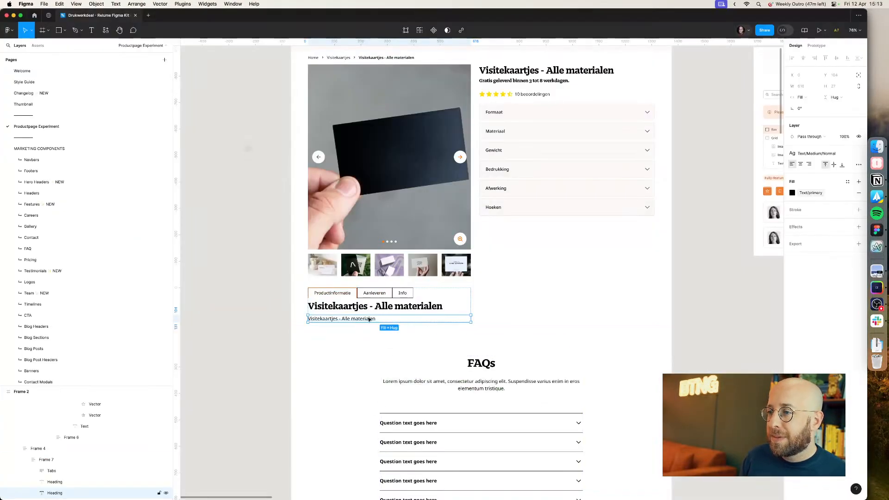
pyautogui.doubleClick(369, 319)
pyautogui.press('super+v')
# Step: Replace the heading under the tabs with "Alle visitekaartjes materialen in één handig overzicht" copied from the live page
pyautogui.press('super+Tab')
pyautogui.click(322, 347)
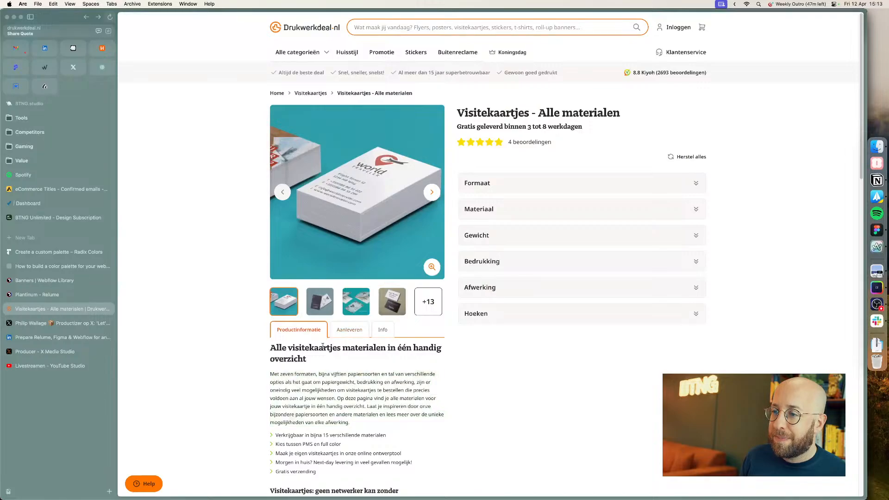
pyautogui.tripleClick(322, 346)
pyautogui.press('super+c')
pyautogui.press('super+Tab')
pyautogui.doubleClick(339, 306)
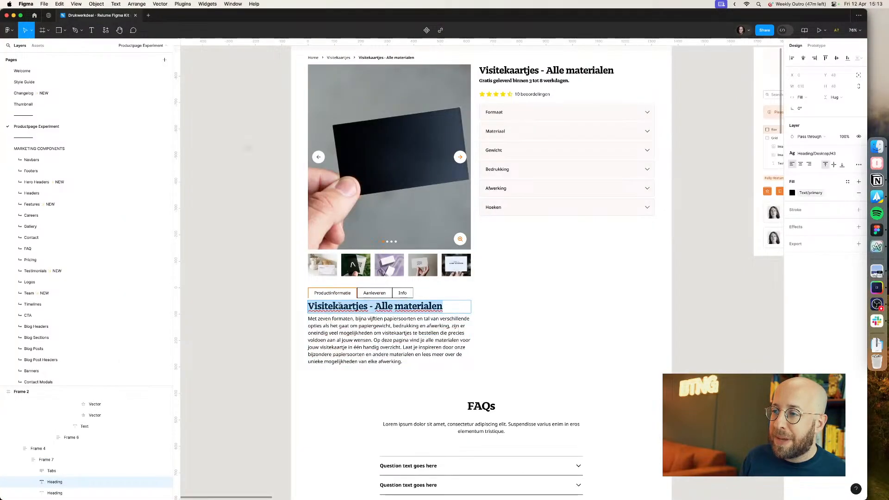
pyautogui.press('super+v')
pyautogui.click(201, 370)
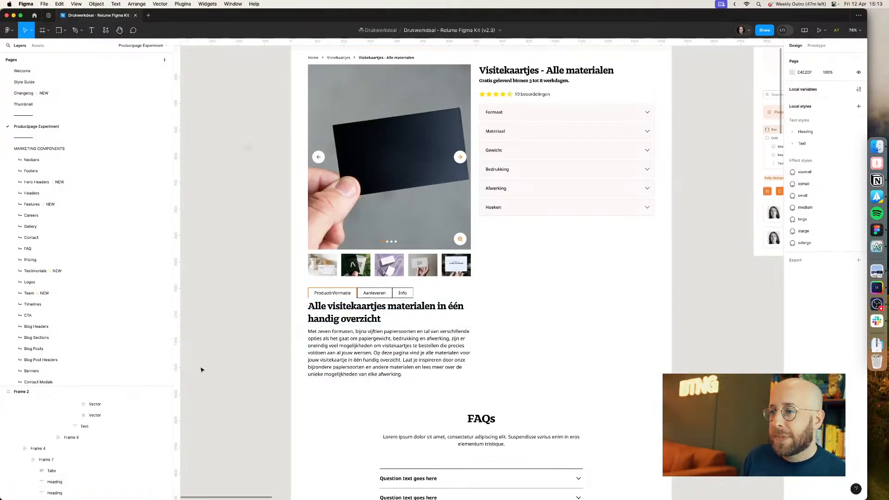
# Step: Set the text style of all three tab labels to Text/Medium/Medium
pyautogui.press('super+Tab')
pyautogui.doubleClick(342, 294)
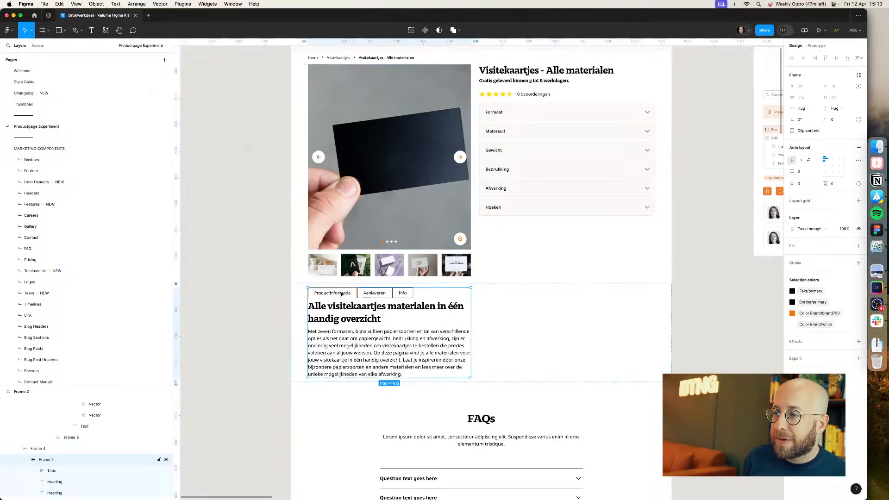
pyautogui.doubleClick(341, 294)
pyautogui.doubleClick(341, 294)
pyautogui.press('super+Tab')
pyautogui.press('super+Tab')
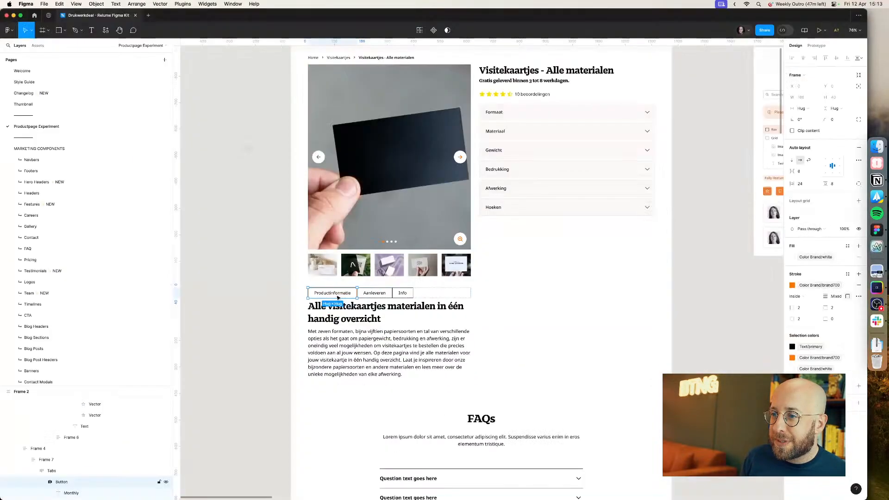
pyautogui.keyDown('super'); pyautogui.click(337, 295); pyautogui.keyUp('super')
pyautogui.keyDown('shift'); pyautogui.keyDown('super'); pyautogui.click(381, 294); pyautogui.keyUp('super'); pyautogui.keyUp('shift')
pyautogui.keyDown('shift'); pyautogui.keyDown('super'); pyautogui.click(403, 293); pyautogui.keyUp('super'); pyautogui.keyUp('shift')
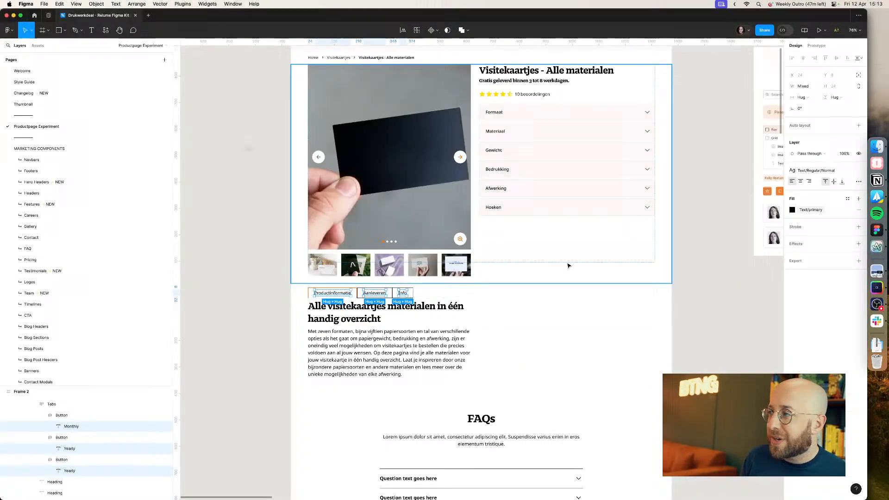
pyautogui.click(831, 170)
pyautogui.click(818, 241)
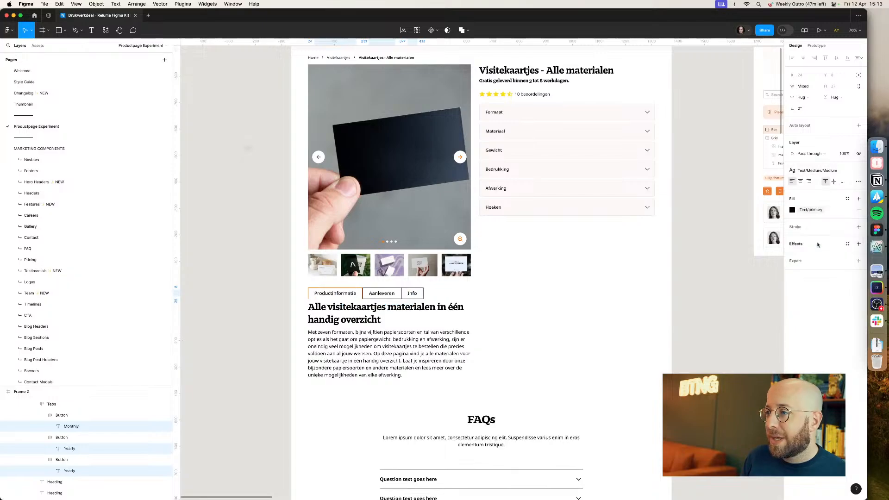
# Step: Set the Productinformatie label colour to Color Brand/brand700 after comparing with the live page
pyautogui.press('super+Tab')
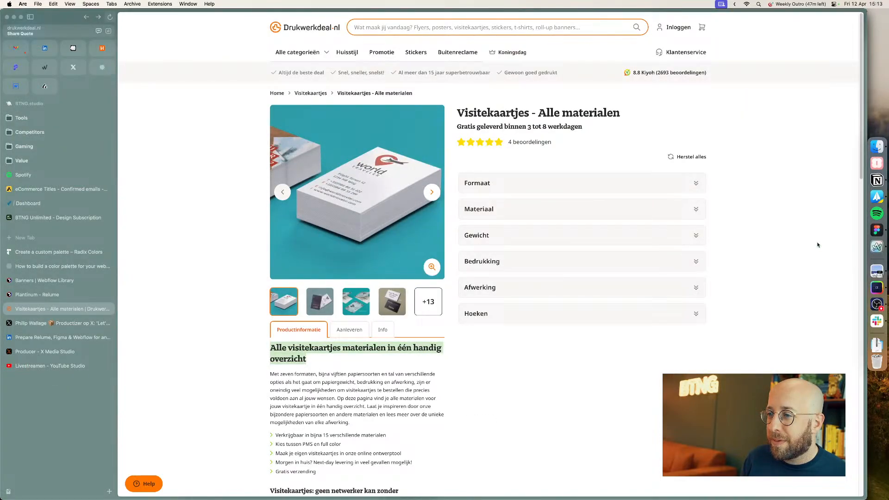
pyautogui.press('super+Tab')
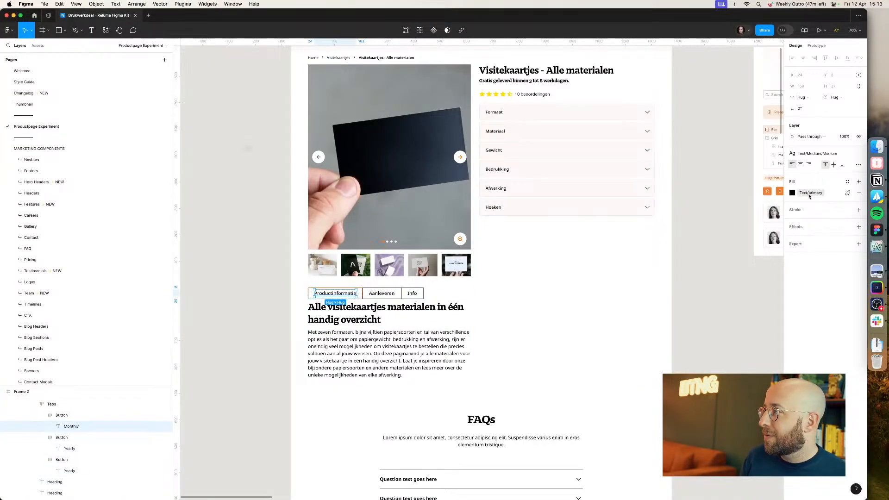
pyautogui.click(810, 194)
pyautogui.write('primar')
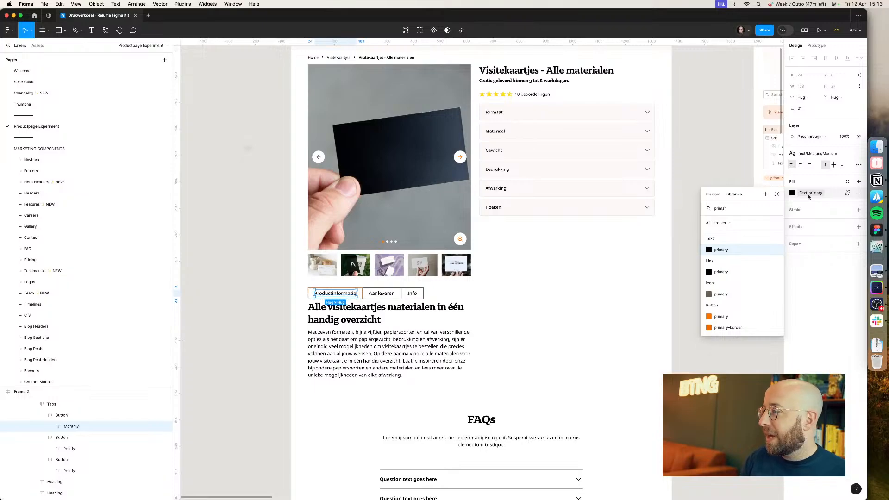
pyautogui.click(722, 317)
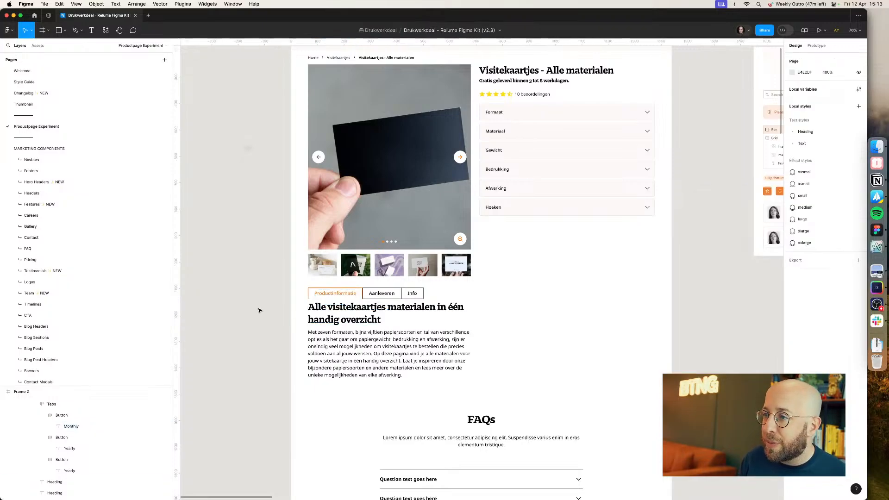
pyautogui.click(809, 193)
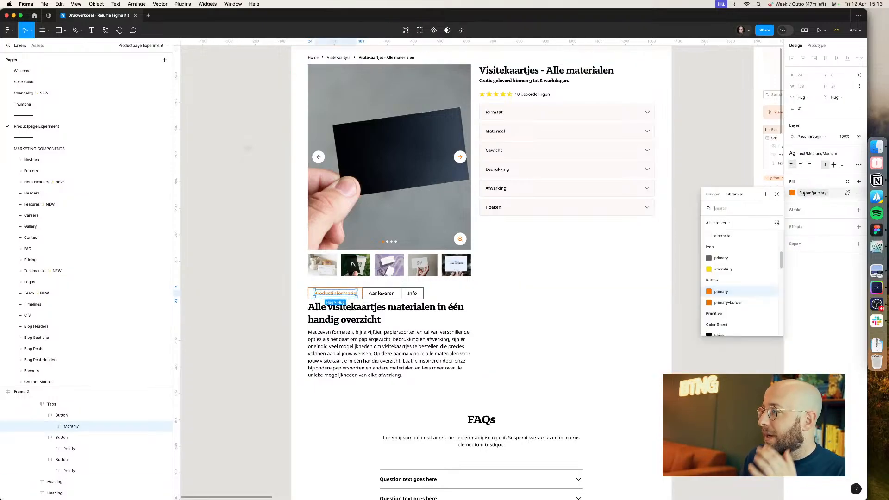
pyautogui.click(726, 296)
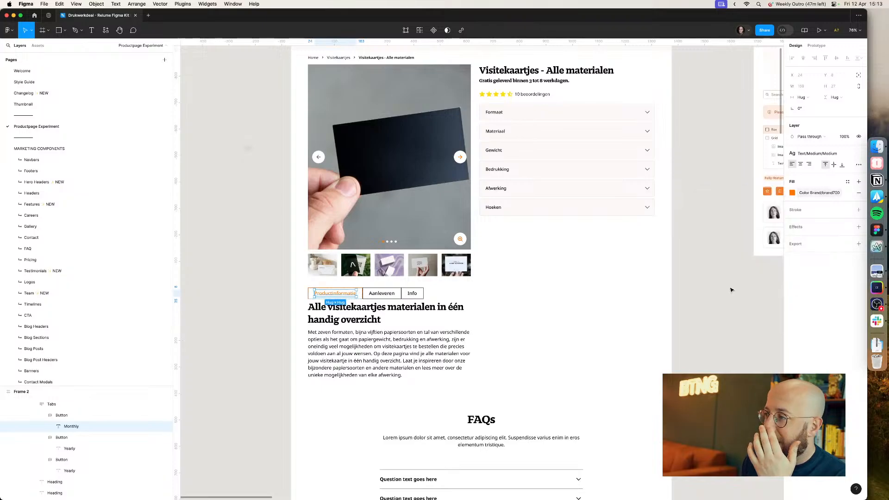
# Step: Give the Productinformatie tab a 4 px radius on its top corners and 0 on its bottom corners
pyautogui.click(351, 297)
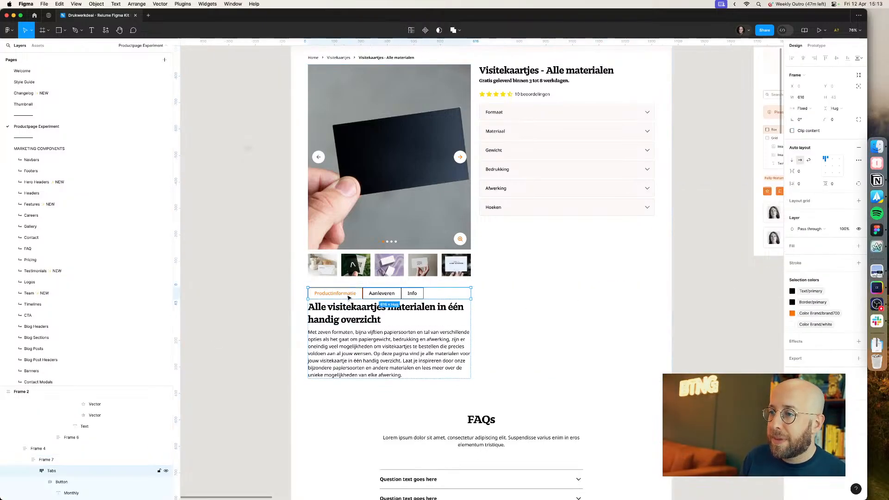
pyautogui.press('super+Tab')
pyautogui.press('super+Tab')
pyautogui.click(836, 121)
pyautogui.write('4')
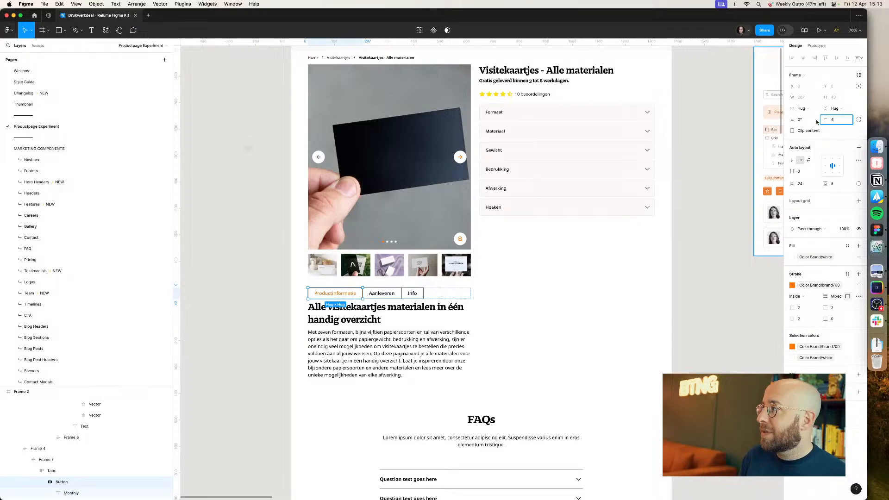
pyautogui.press('Return')
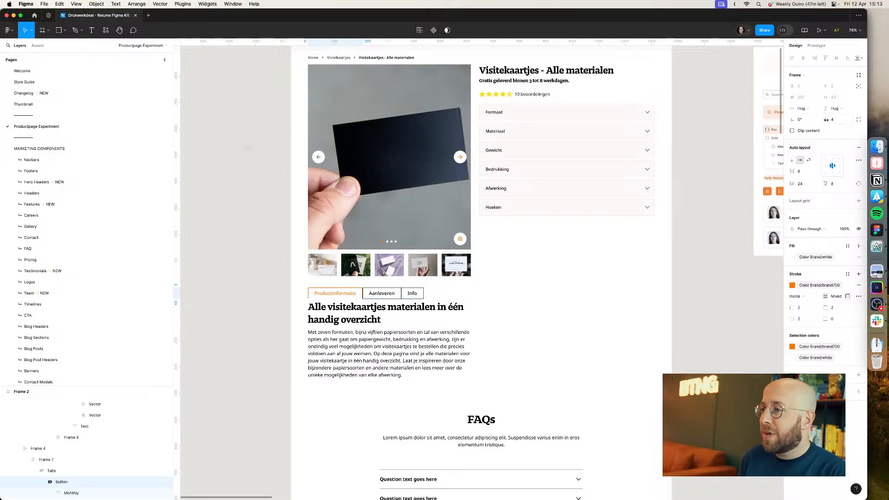
pyautogui.click(858, 121)
pyautogui.click(766, 149)
pyautogui.press('Tab')
pyautogui.write('0')
pyautogui.press('Return')
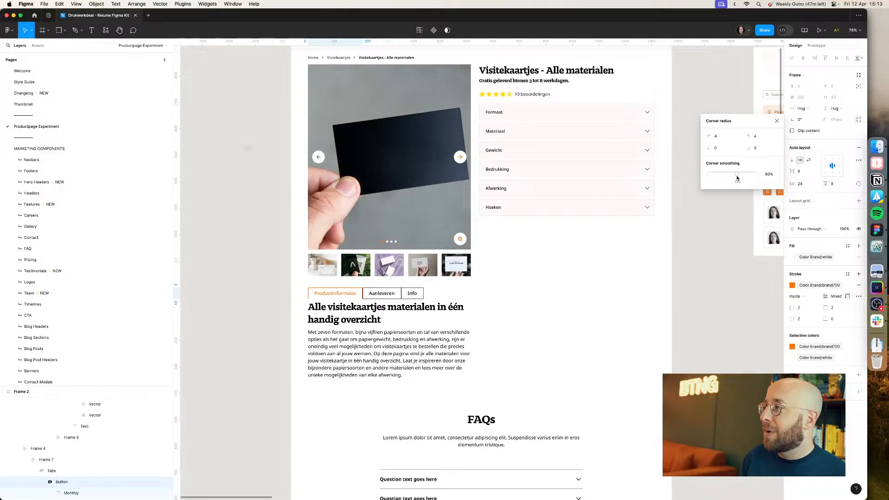
# Step: Set the Productinformatie tab's vertical padding to 16 px and compare with the live page
pyautogui.click(225, 307)
pyautogui.scroll(5, 239, 305)
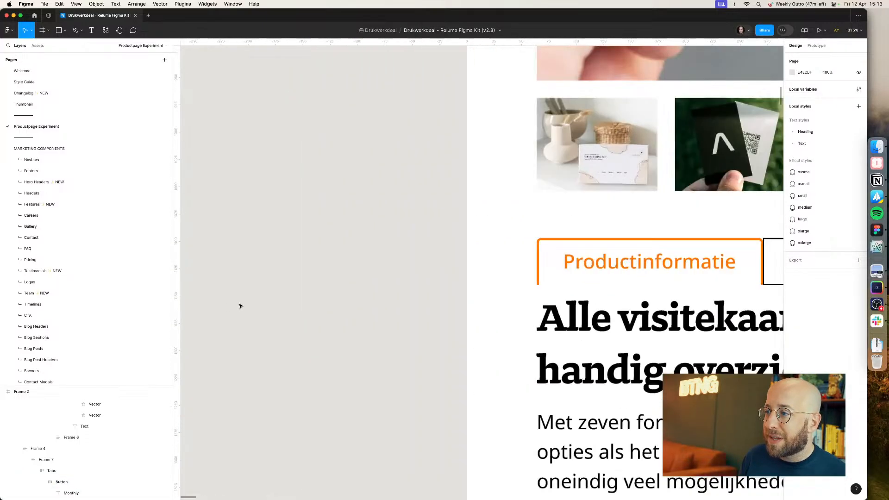
pyautogui.hscroll(2, 333, 292)
pyautogui.scroll(-2, 266, 269)
pyautogui.scroll(-3, 266, 269)
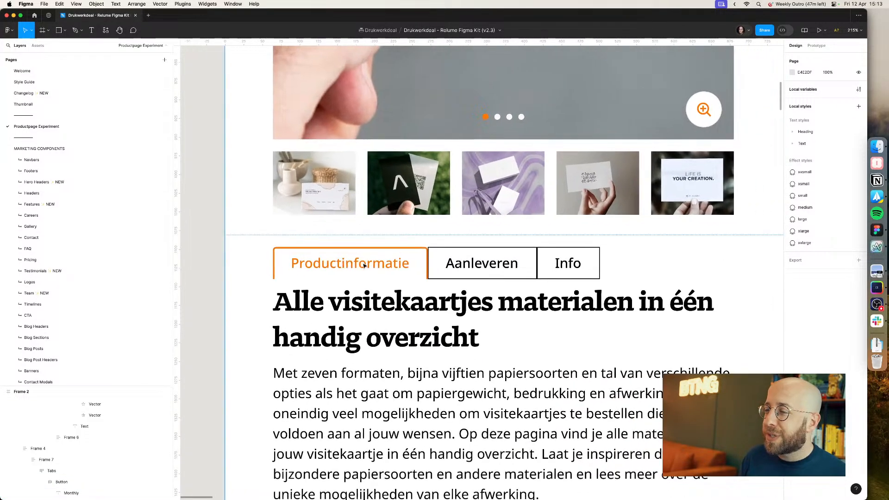
pyautogui.click(372, 266)
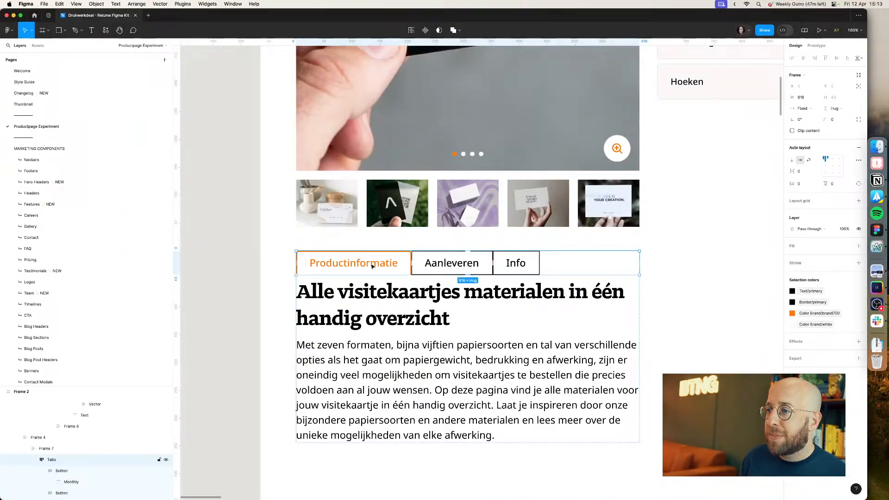
pyautogui.doubleClick(372, 266)
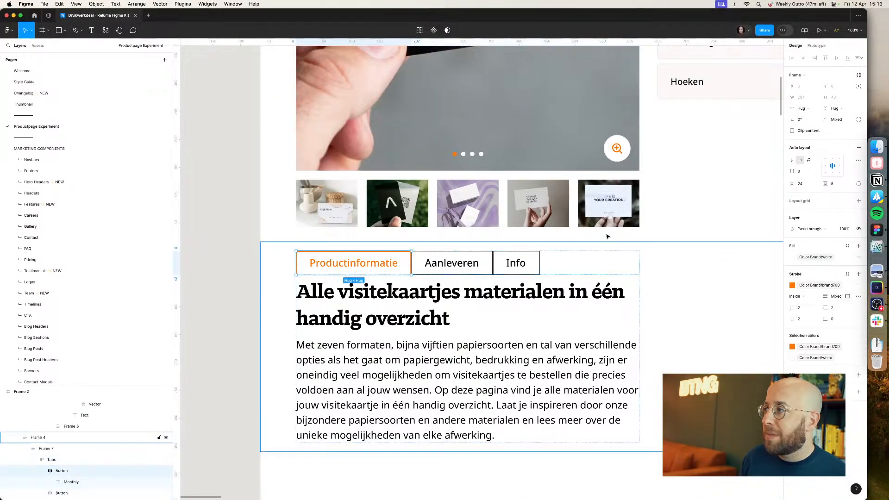
pyautogui.click(836, 185)
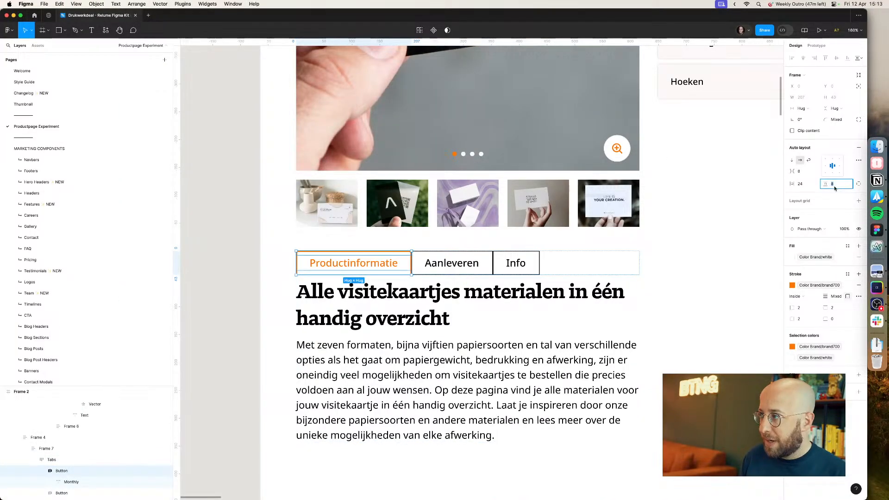
pyautogui.write('16')
pyautogui.press('Return')
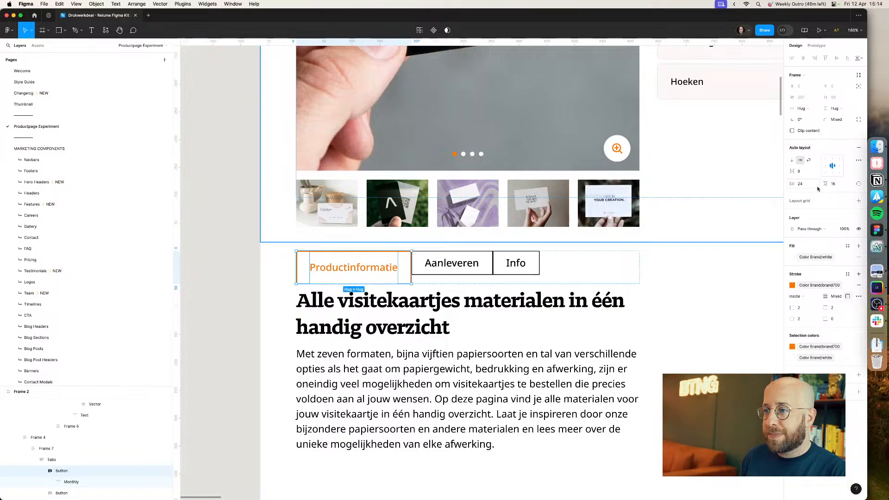
pyautogui.click(234, 279)
pyautogui.press('super+Tab')
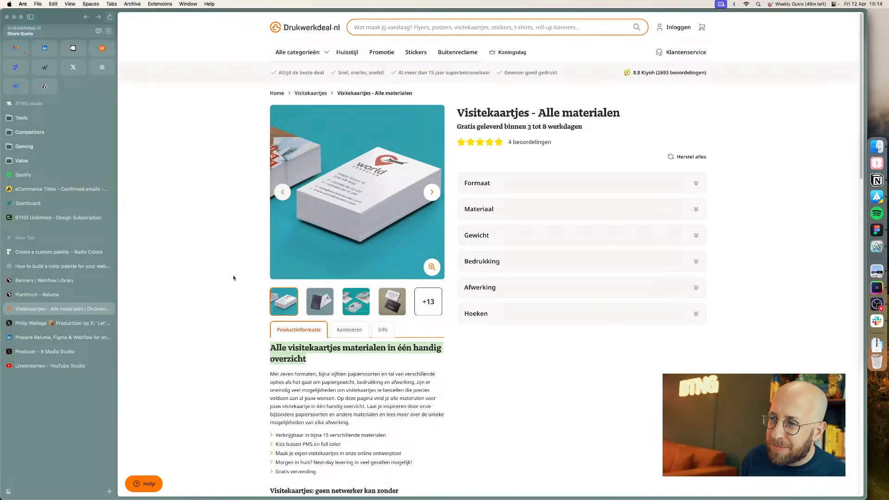
# Step: Set the Productinformatie tab's top padding to 20 px and bottom padding to 12 px
pyautogui.press('super+Tab')
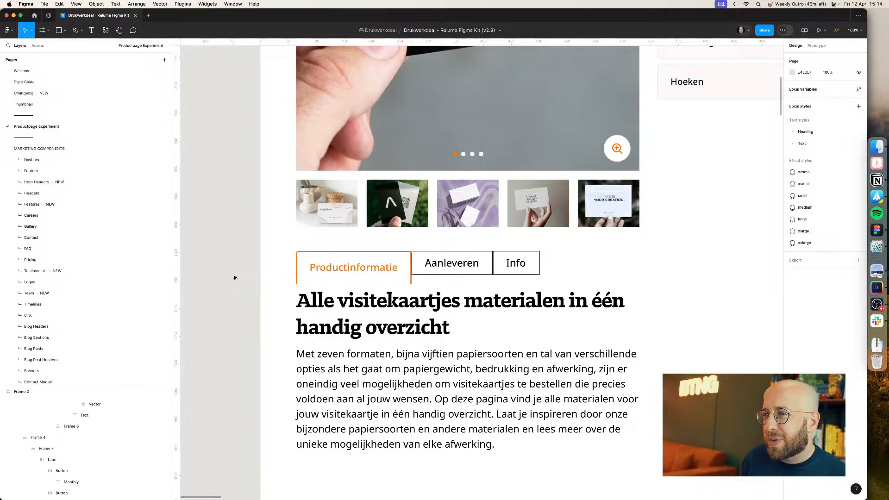
pyautogui.doubleClick(345, 267)
pyautogui.doubleClick(345, 268)
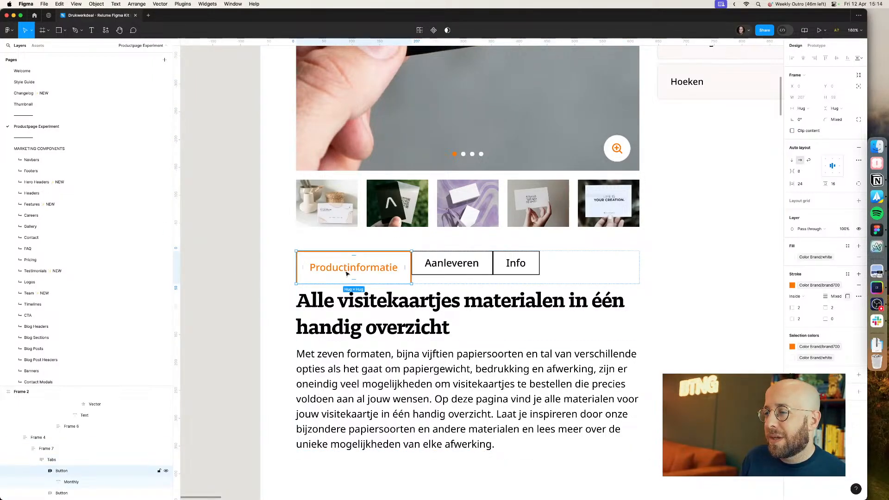
pyautogui.click(859, 183)
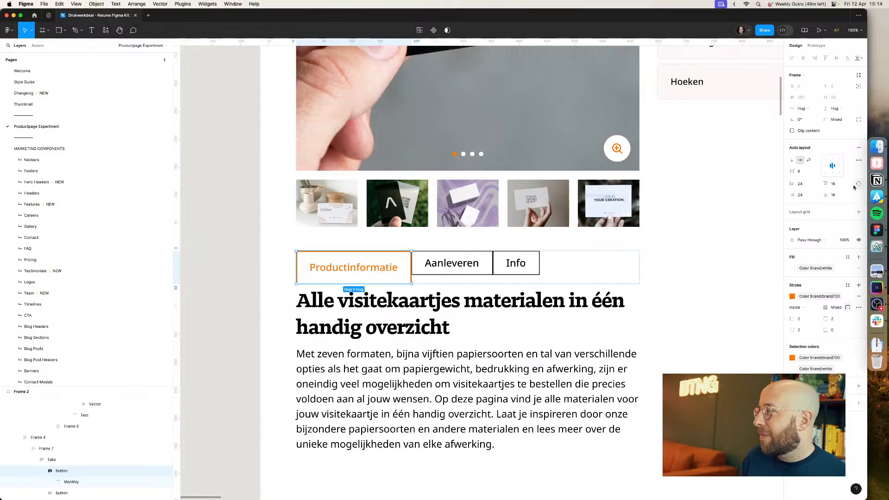
pyautogui.click(840, 188)
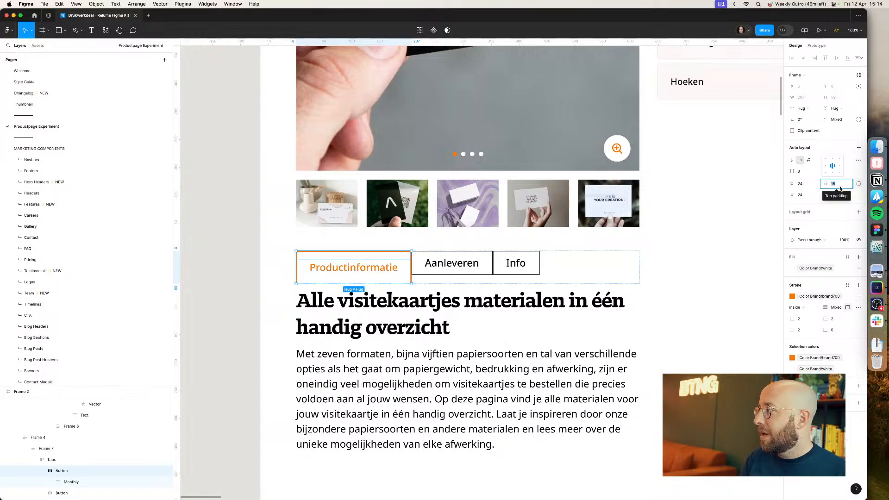
pyautogui.write('20')
pyautogui.press('Tab')
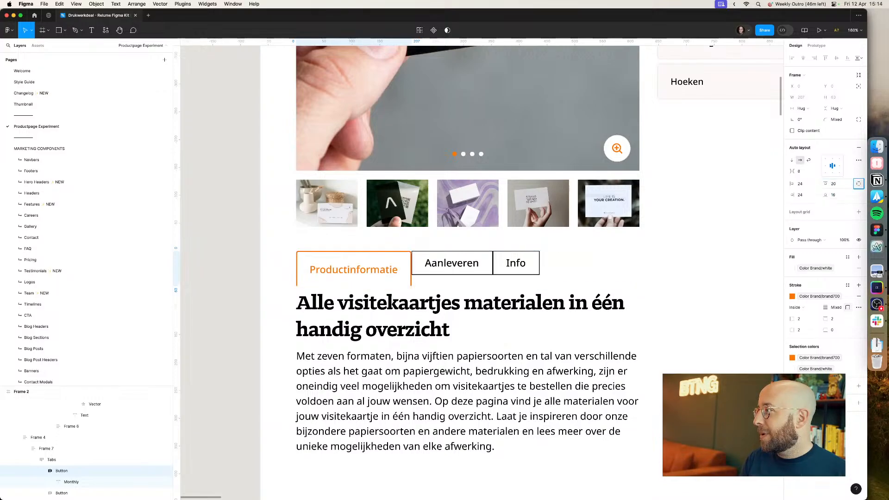
pyautogui.press('Tab')
pyautogui.press('Tab')
pyautogui.write('12')
pyautogui.press('Return')
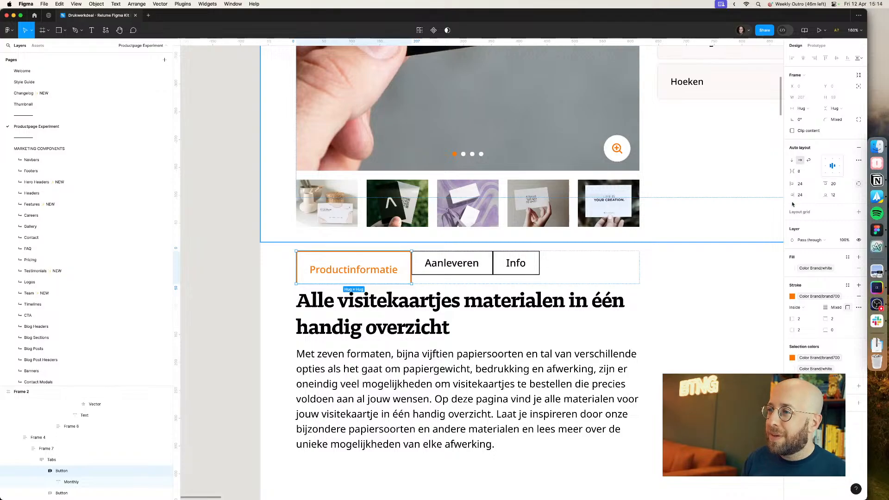
# Step: Paste the Productinformatie tab's properties onto the Aanleveren and Info tabs
pyautogui.click(464, 263)
pyautogui.press('alt+super+v')
pyautogui.click(535, 263)
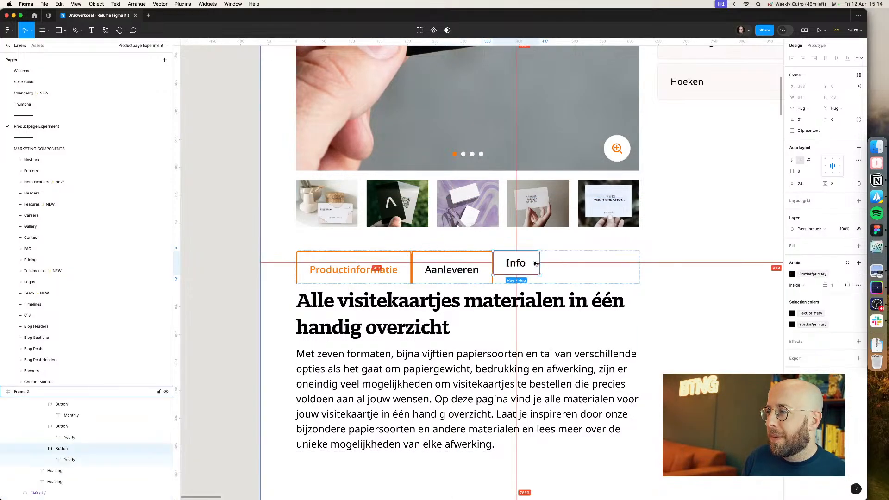
pyautogui.press('alt+super+v')
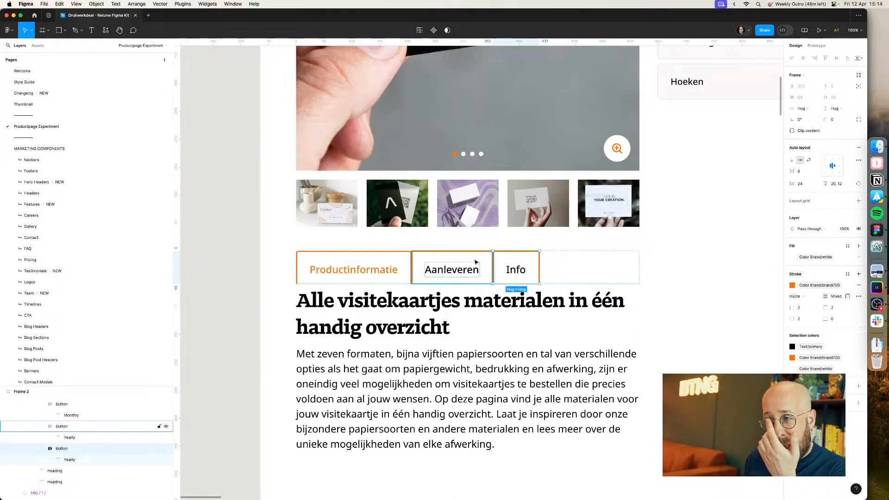
# Step: Set the stroke colour of the Aanleveren and Info tabs to Color Neutral/neutral100
pyautogui.click(475, 262)
pyautogui.press('super+Tab')
pyautogui.press('super+Tab')
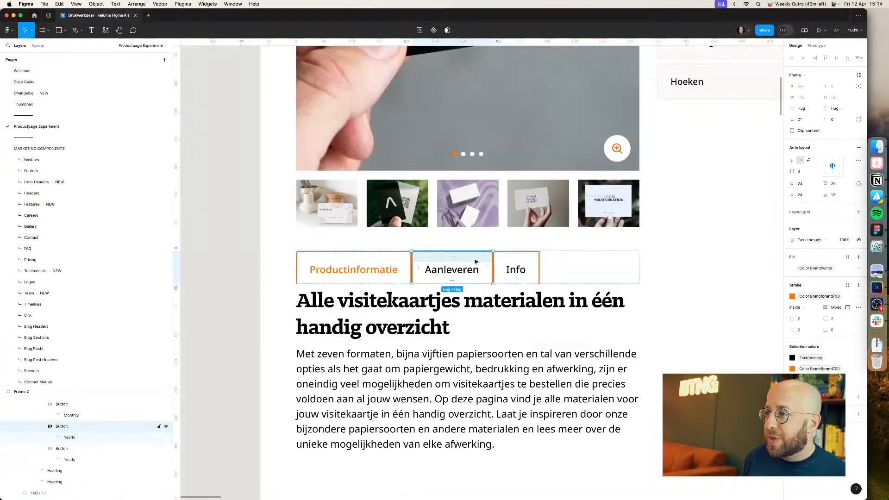
pyautogui.scroll(-2, 477, 259)
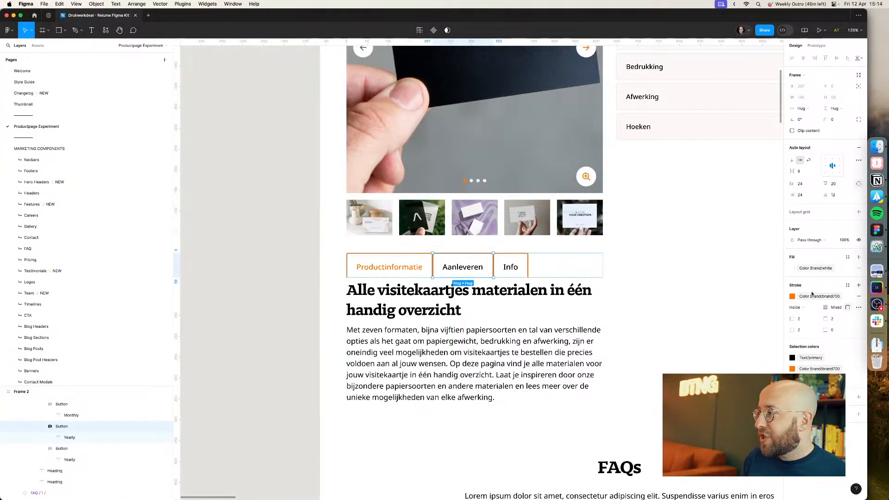
pyautogui.click(793, 297)
pyautogui.write('neu')
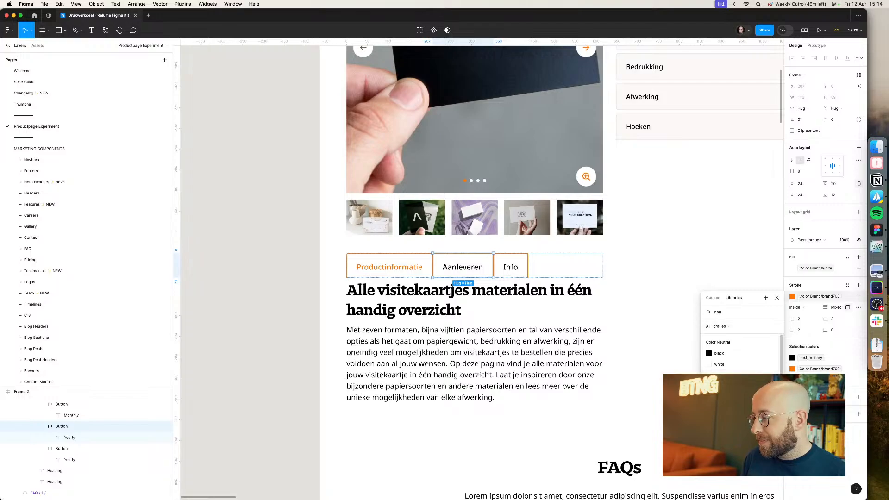
pyautogui.click(721, 376)
pyautogui.click(619, 346)
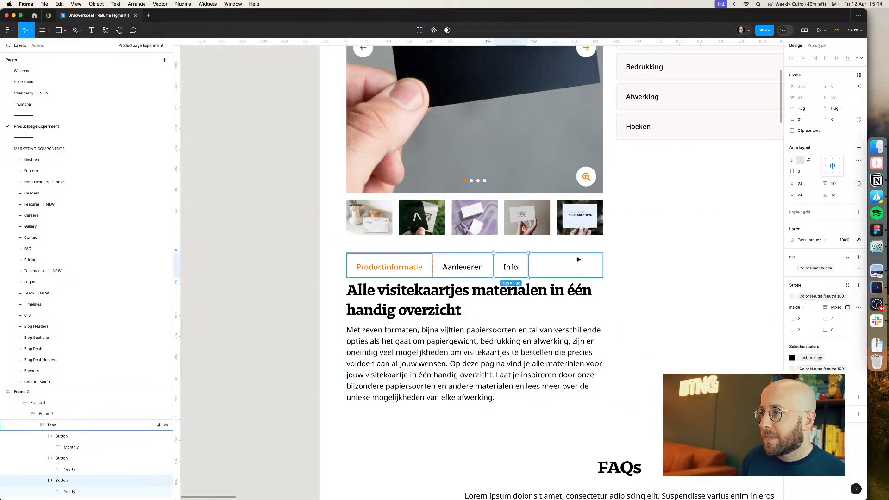
# Step: Set the gap between the tabs to -2 px
pyautogui.click(522, 260)
pyautogui.click(522, 260)
pyautogui.keyDown('shift'); pyautogui.click(483, 262); pyautogui.keyUp('shift')
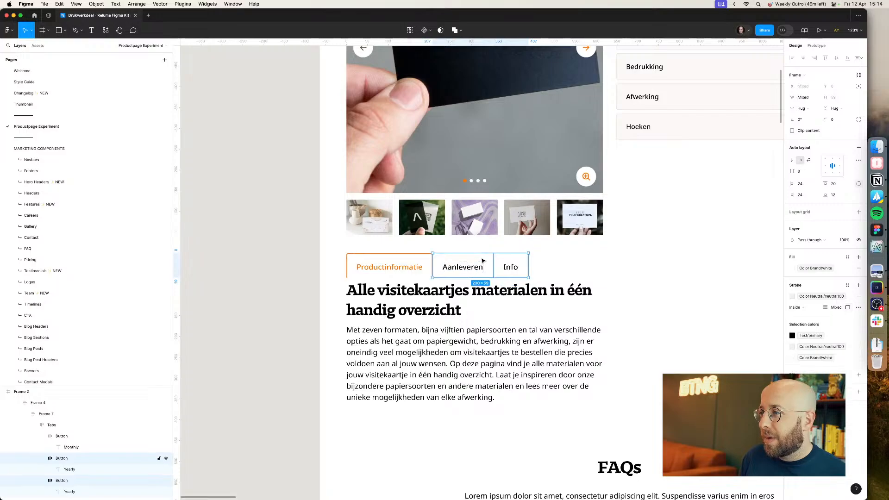
pyautogui.click(524, 262)
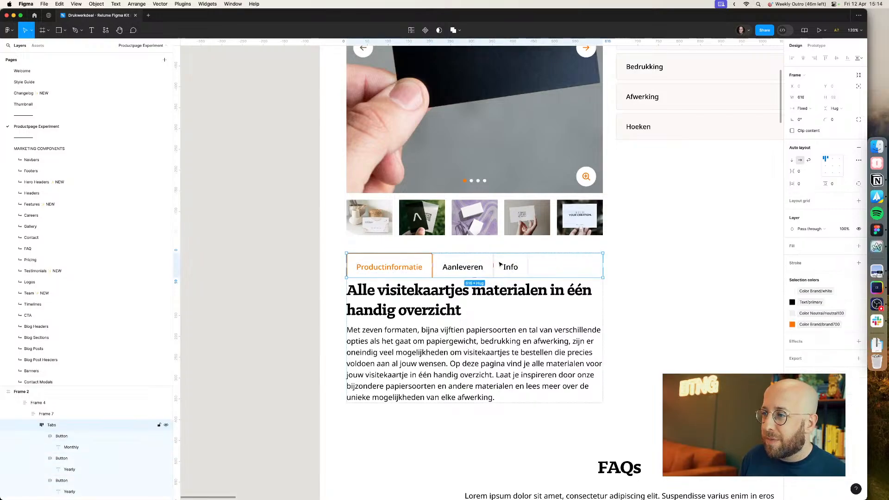
pyautogui.click(389, 291)
pyautogui.click(406, 266)
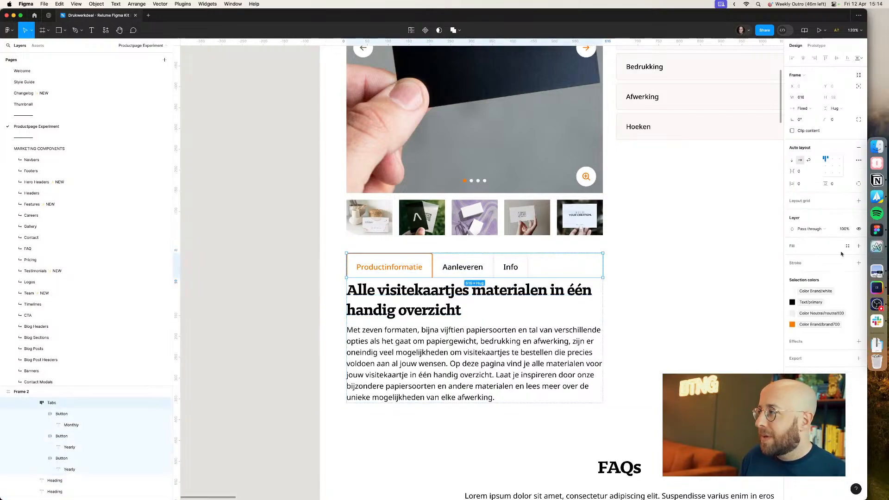
pyautogui.click(817, 171)
pyautogui.press('Down')
pyautogui.press('Down')
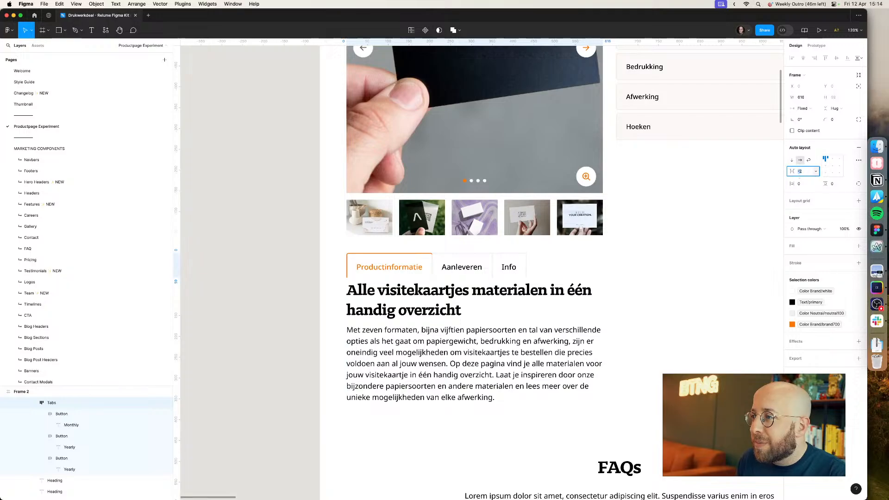
pyautogui.click(526, 264)
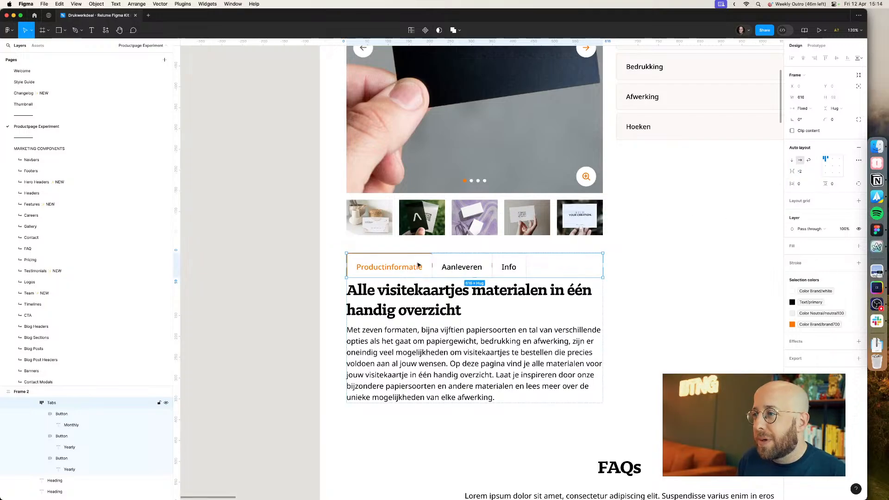
# Step: Set the gap between the three tabs to 0
pyautogui.click(301, 277)
pyautogui.scroll(5, 301, 277)
pyautogui.hscroll(1, 319, 276)
pyautogui.doubleClick(422, 273)
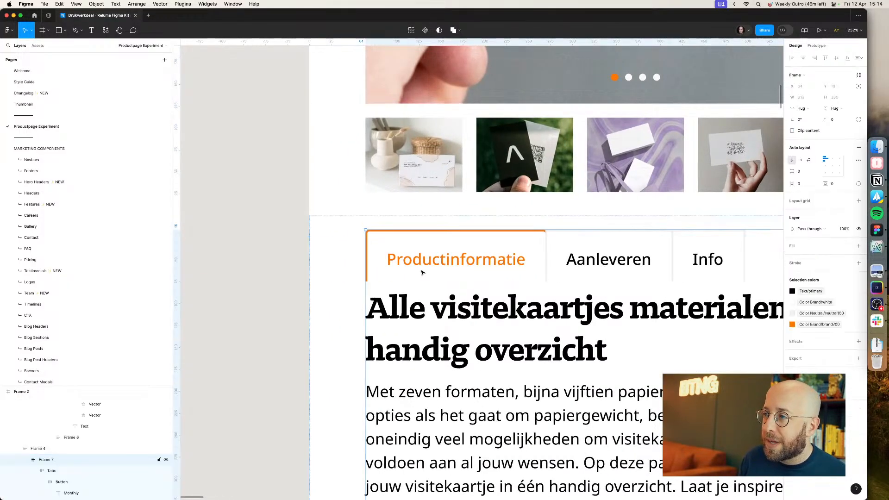
pyautogui.doubleClick(422, 273)
pyautogui.doubleClick(421, 272)
pyautogui.scroll(-2, 93, 438)
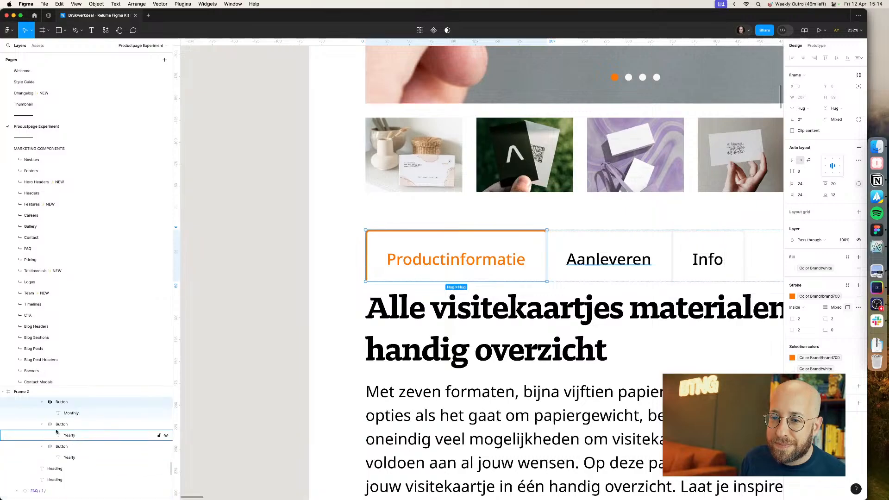
pyautogui.click(42, 402)
pyautogui.click(41, 413)
pyautogui.click(41, 424)
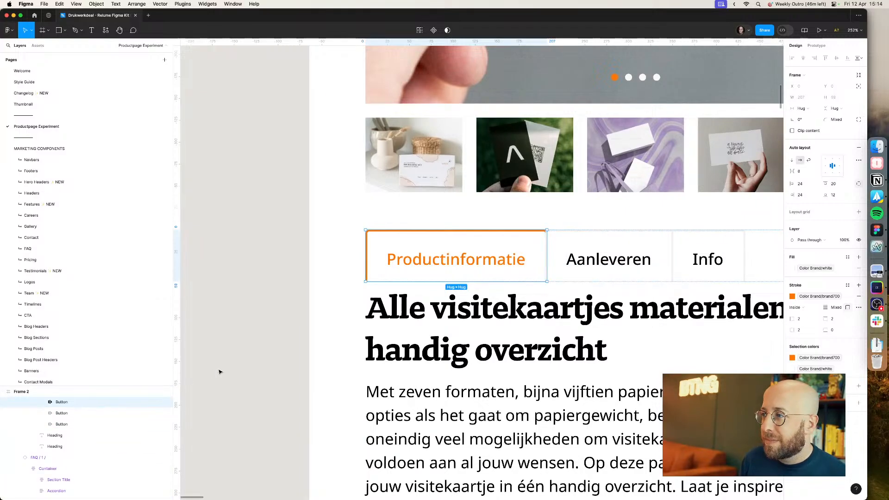
pyautogui.scroll(1, 75, 410)
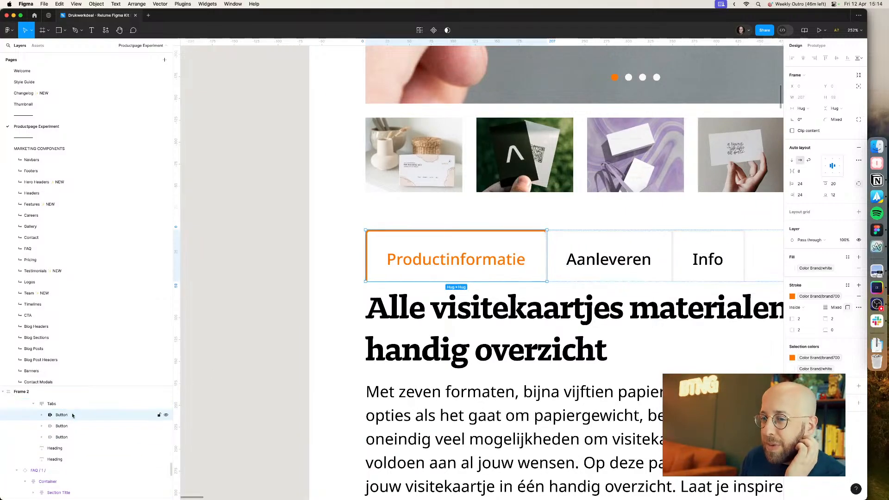
pyautogui.moveTo(70, 415)
pyautogui.mouseDown()
pyautogui.moveTo(72, 446)
pyautogui.moveTo(80, 412)
pyautogui.mouseUp()
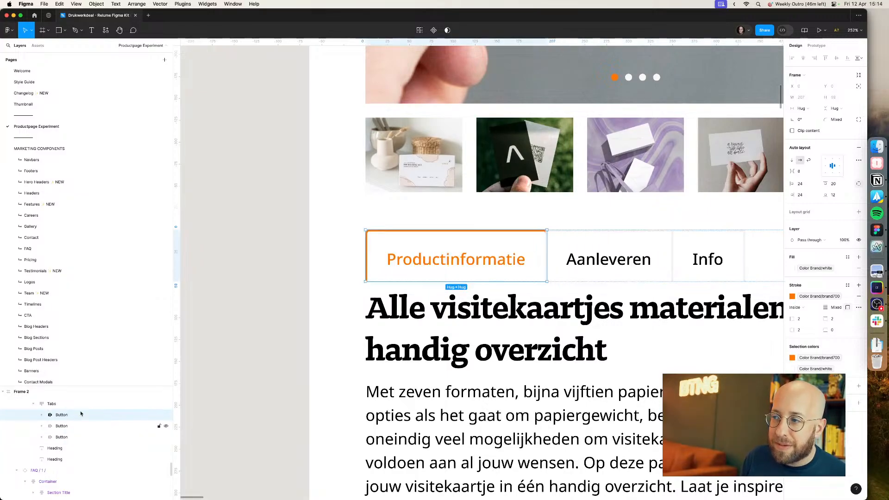
pyautogui.click(67, 439)
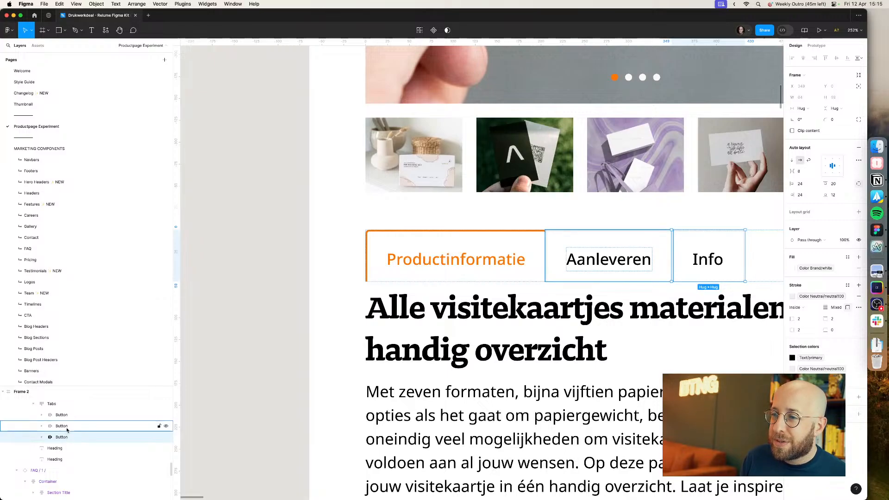
pyautogui.click(52, 404)
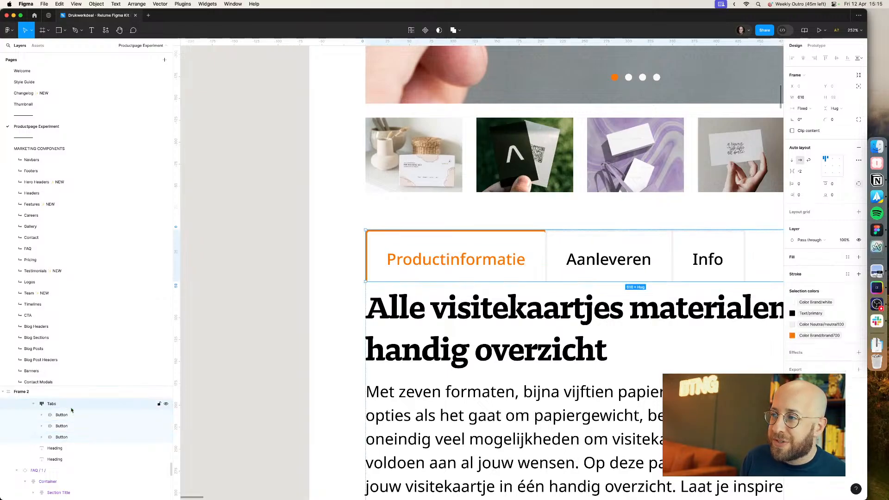
pyautogui.click(804, 171)
pyautogui.write('0')
pyautogui.press('Return')
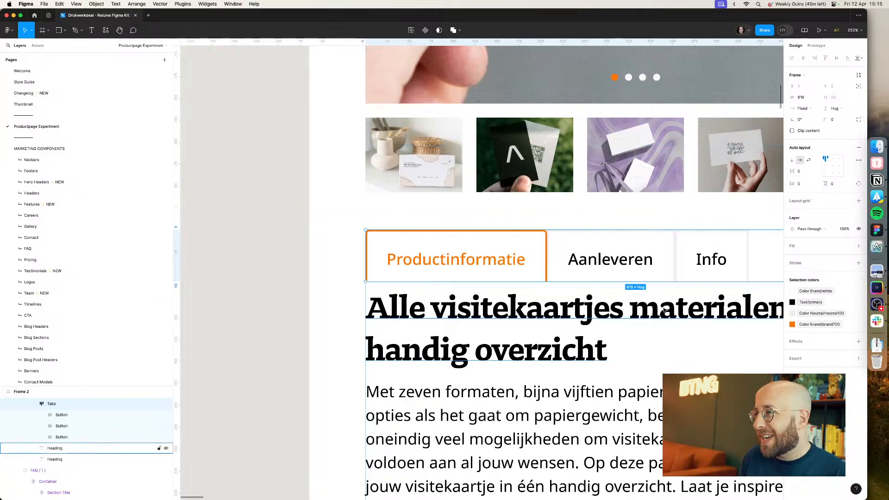
# Step: Set the Aanleveren tab's left stroke width to 0
pyautogui.hscroll(-4, 559, 286)
pyautogui.click(559, 287)
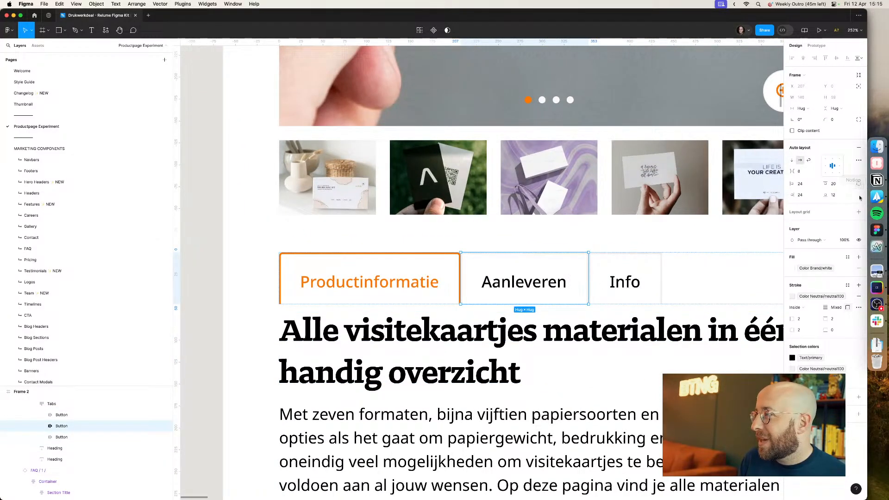
pyautogui.click(809, 323)
pyautogui.write('0')
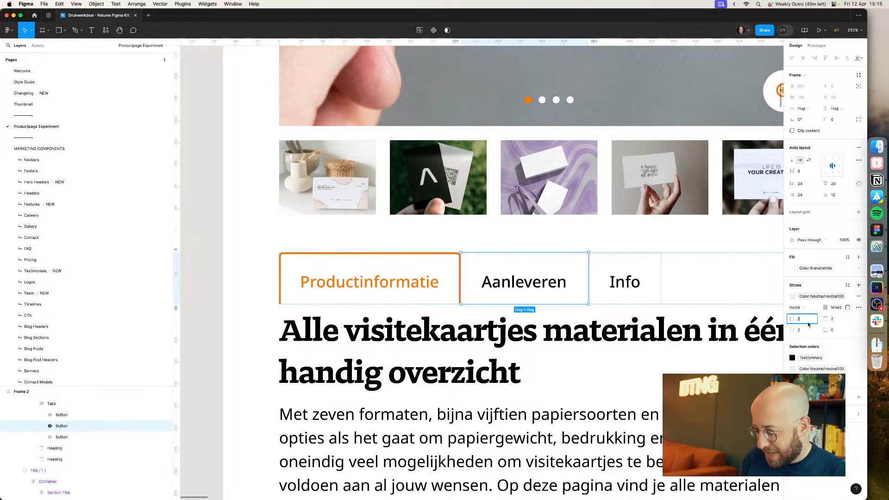
pyautogui.press('Return')
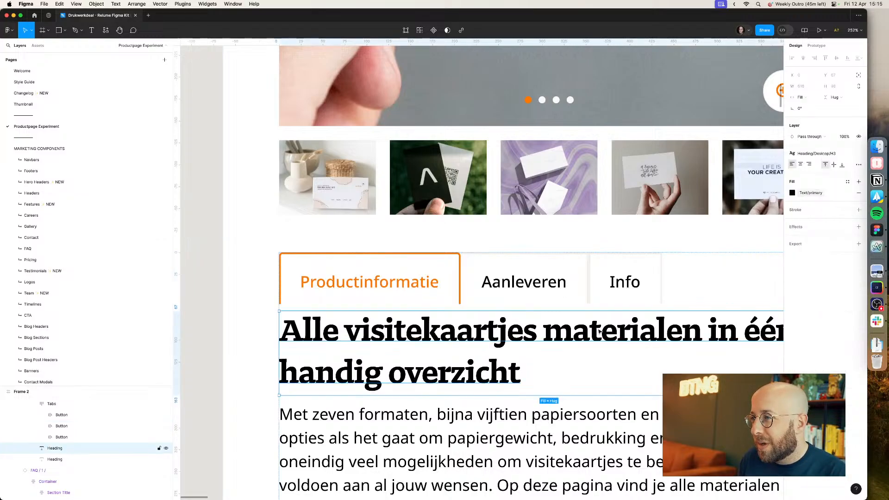
pyautogui.hotkey('shift', 'Tab')
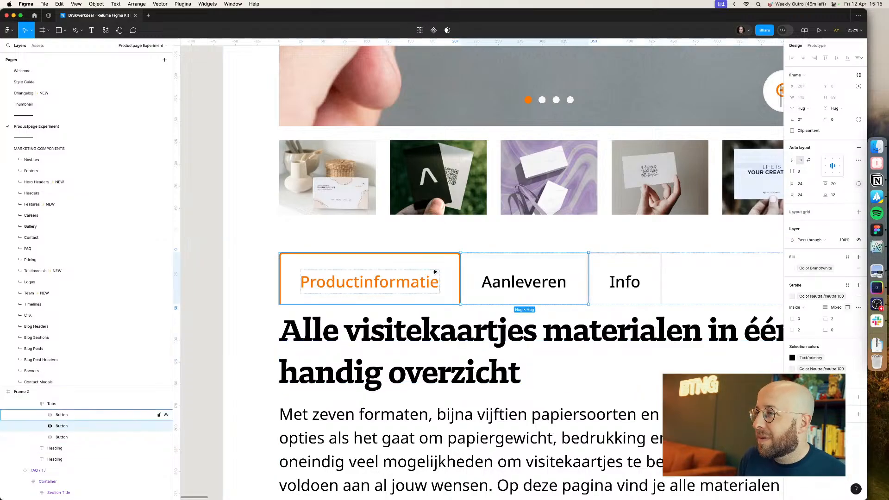
# Step: Set the Aanleveren tab's bottom corner radii to 0 and inspect the tab borders close up
pyautogui.click(515, 263)
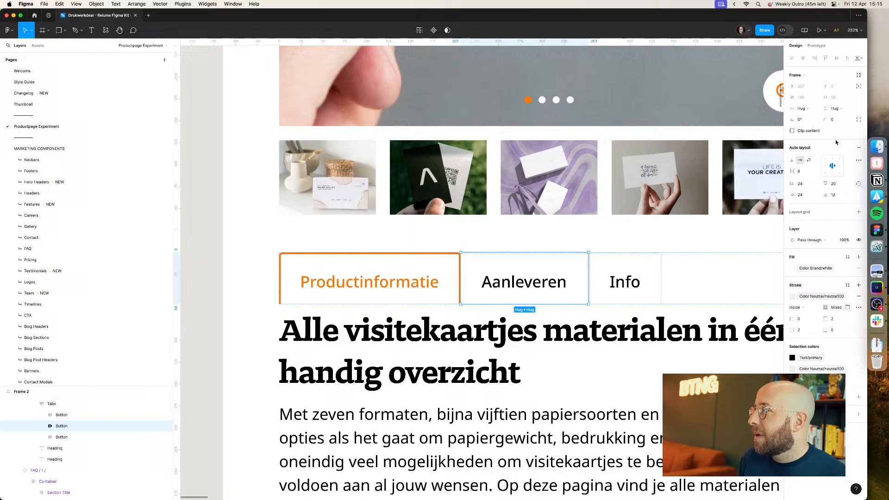
pyautogui.click(859, 121)
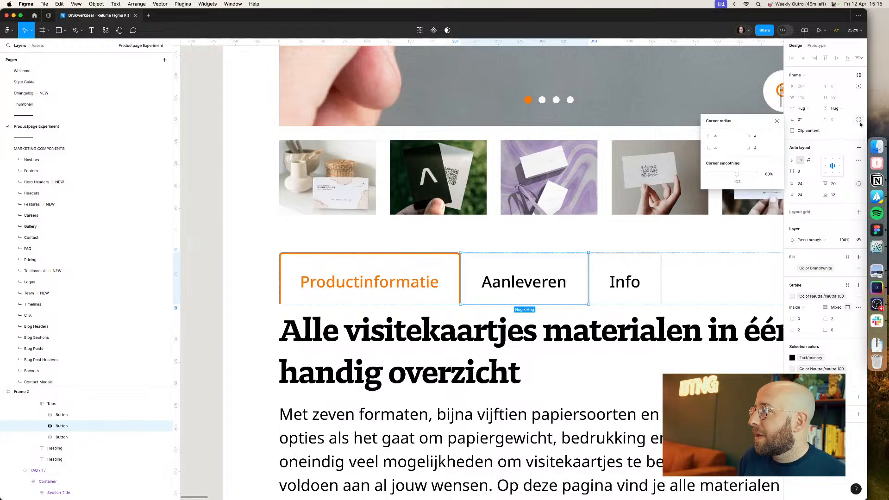
pyautogui.click(761, 148)
pyautogui.click(730, 150)
pyautogui.write('0')
pyautogui.press('Return')
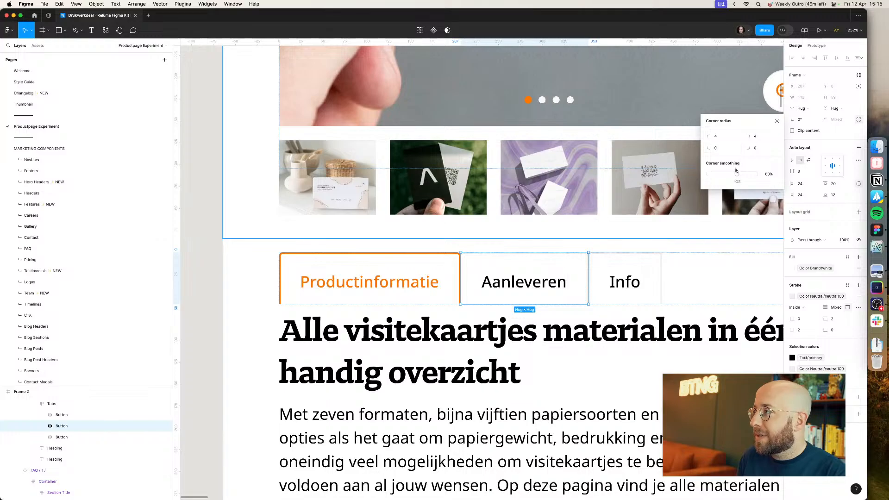
pyautogui.click(620, 287)
pyautogui.click(576, 240)
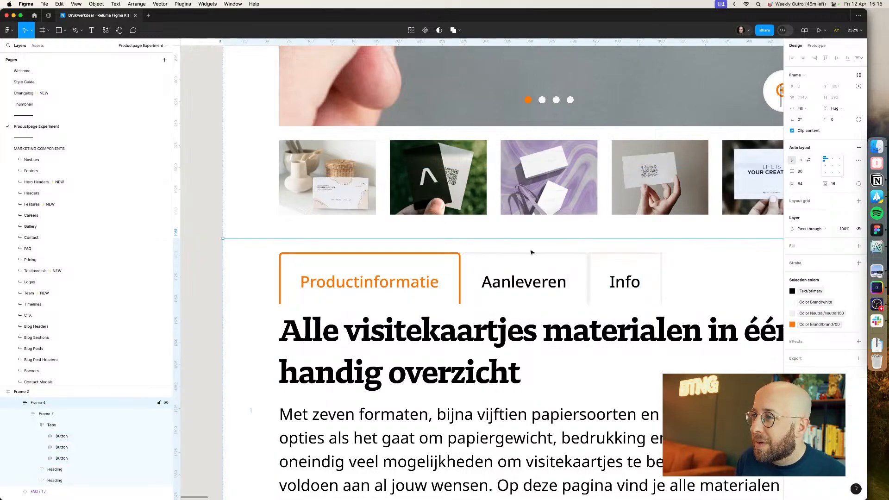
pyautogui.scroll(5, 528, 253)
pyautogui.scroll(-3, 367, 304)
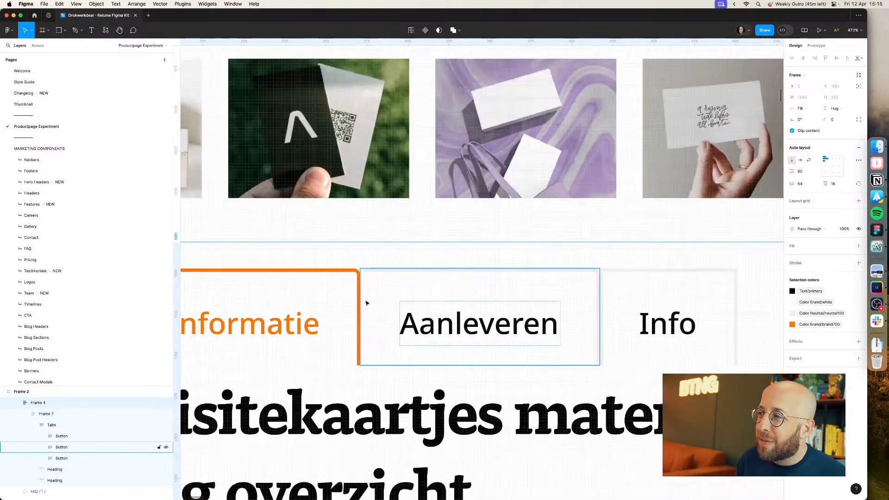
pyautogui.scroll(-2, 623, 253)
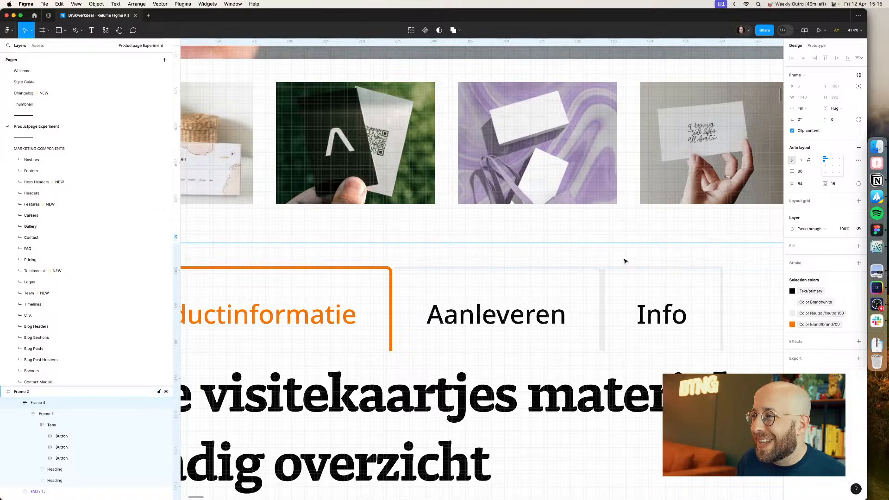
# Step: Inspect the Info tab's corner radius settings
pyautogui.doubleClick(625, 280)
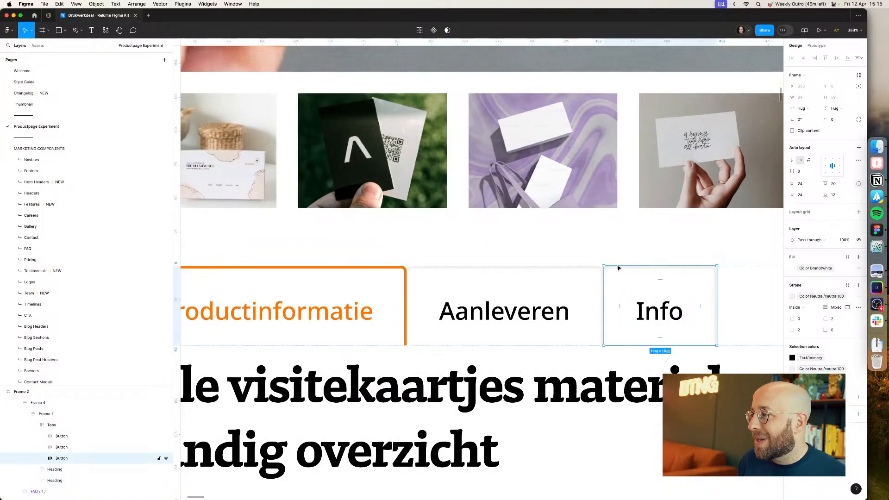
pyautogui.click(610, 253)
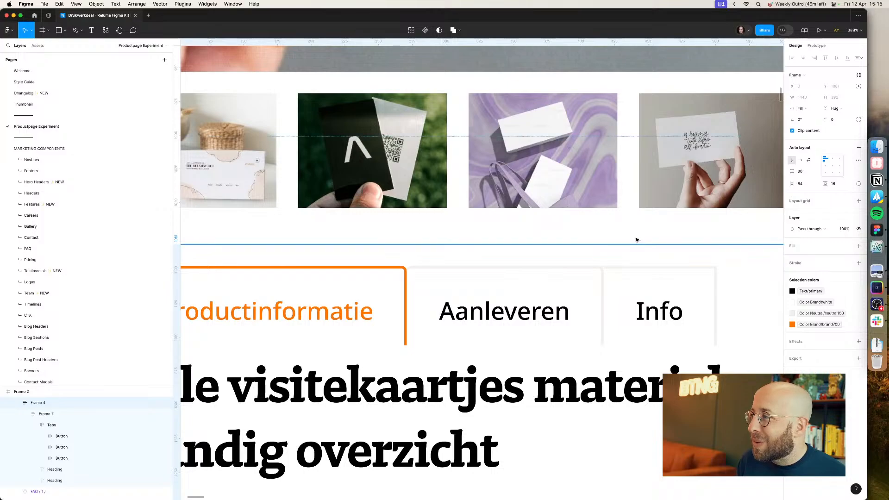
pyautogui.doubleClick(628, 278)
pyautogui.click(859, 120)
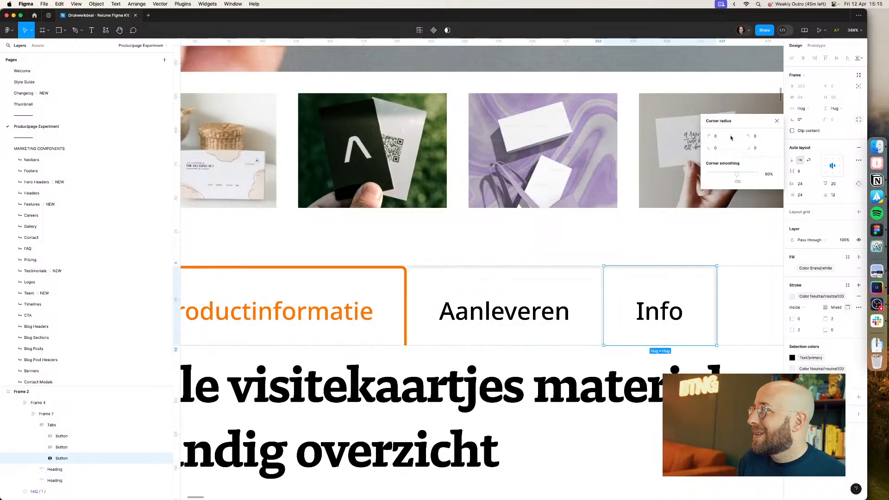
pyautogui.click(653, 230)
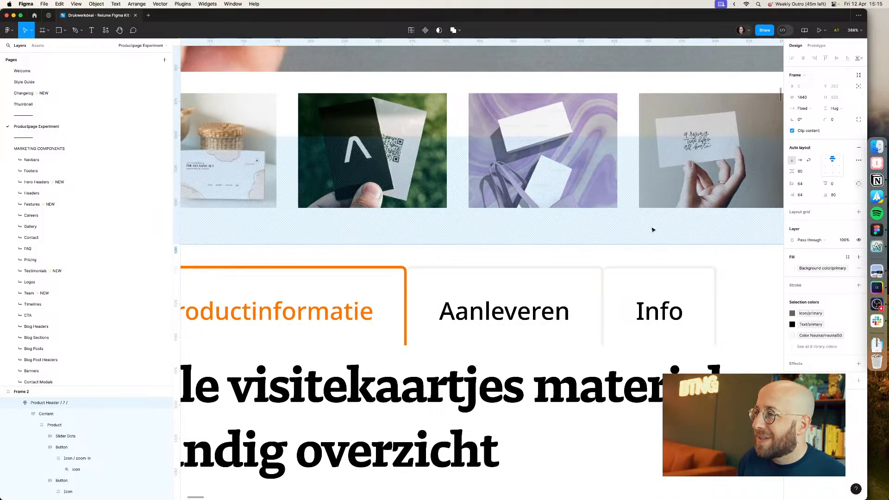
# Step: Compare with the live product page and apply the Heading/Desktop/H5 text style to the product information heading
pyautogui.press('-')
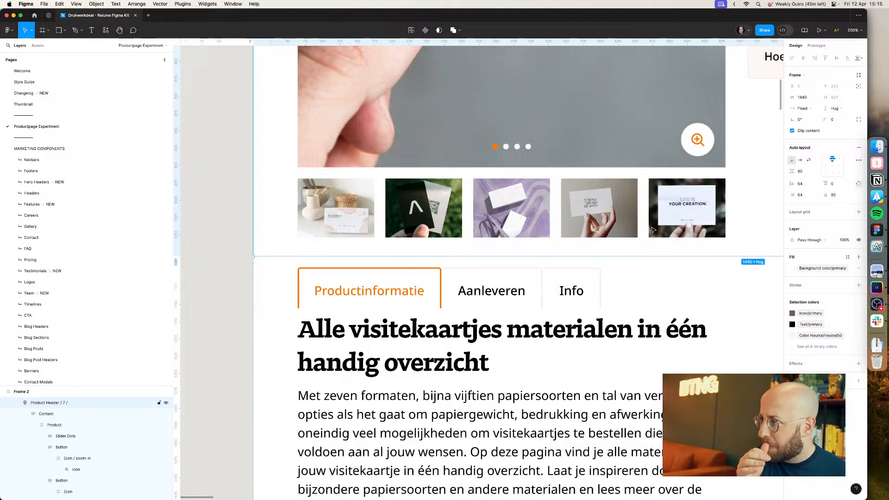
pyautogui.press('-')
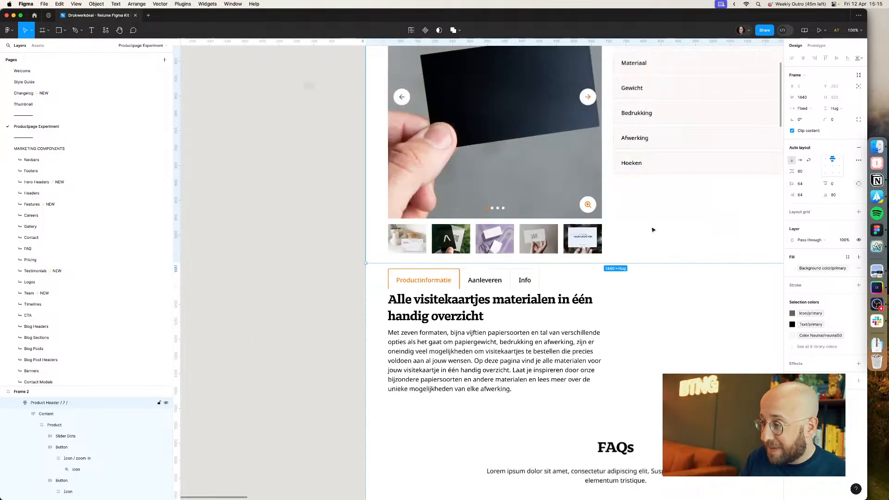
pyautogui.press('super+Tab')
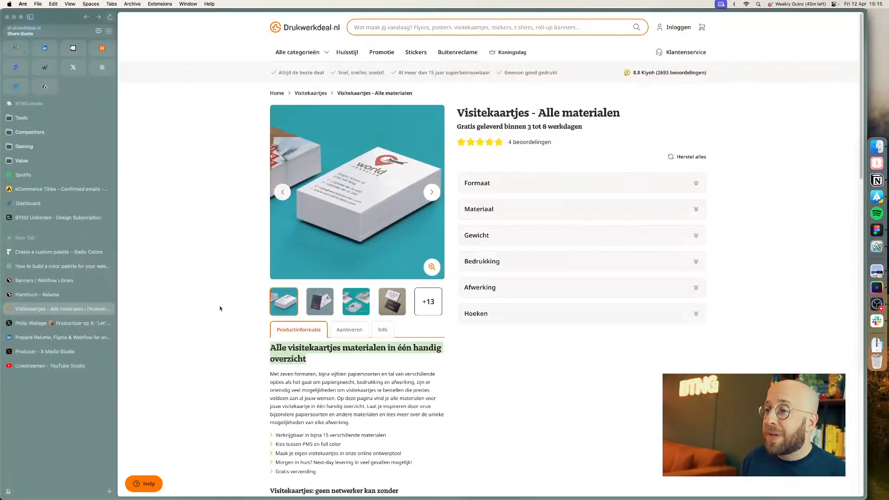
pyautogui.click(218, 308)
pyautogui.press('super+Tab')
pyautogui.keyDown('super'); pyautogui.click(338, 321); pyautogui.keyUp('super')
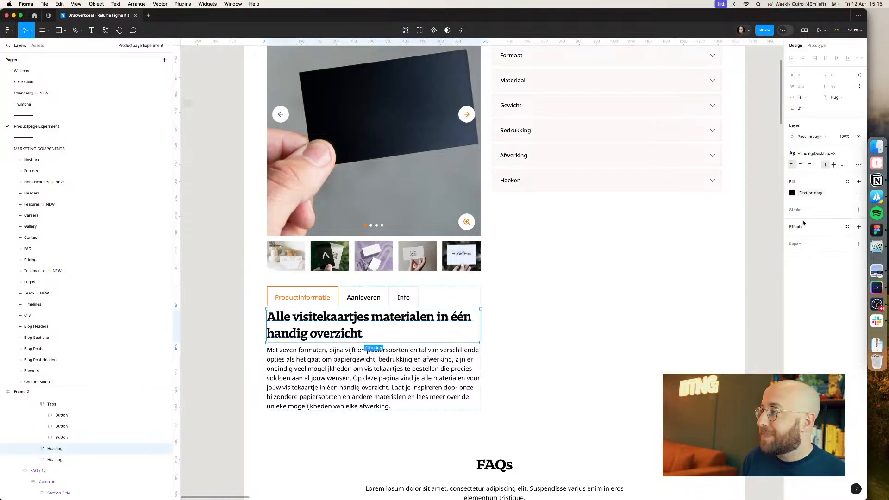
pyautogui.click(820, 155)
pyautogui.click(816, 242)
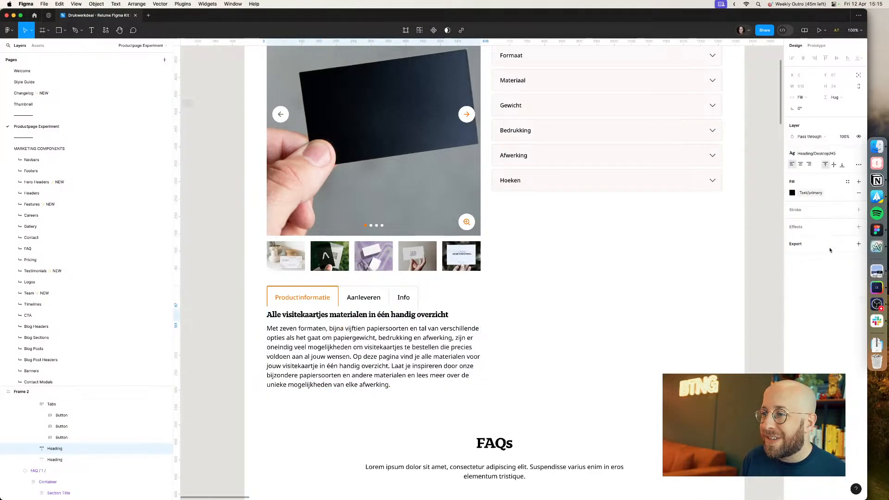
# Step: Wrap the heading and paragraph below the tabs in a new auto layout frame
pyautogui.keyDown('shift'); pyautogui.click(329, 358); pyautogui.keyUp('shift')
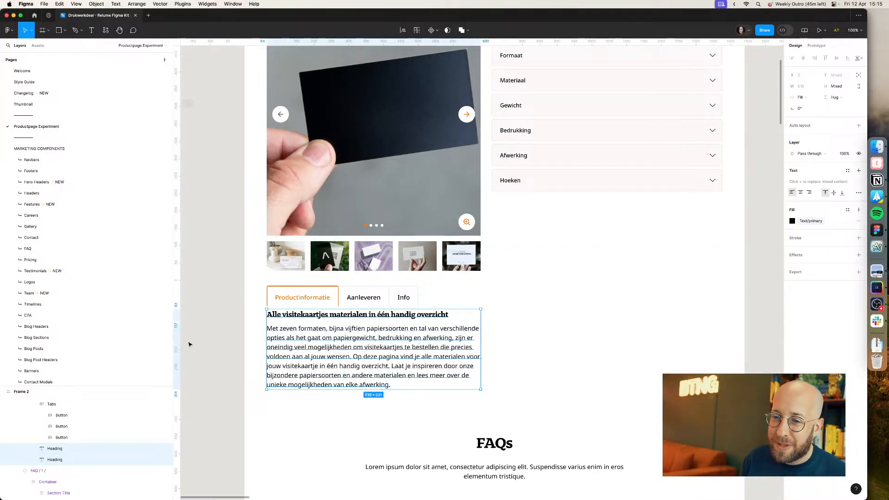
pyautogui.click(34, 405)
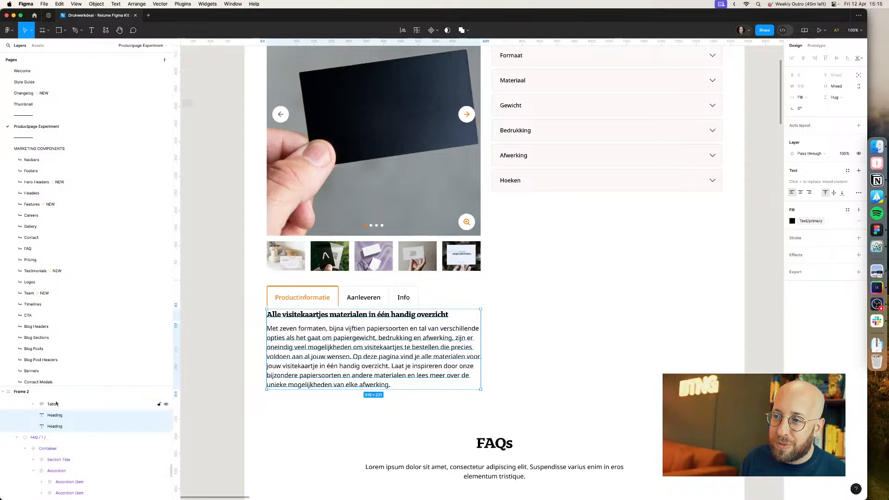
pyautogui.hotkey('shift', 'a')
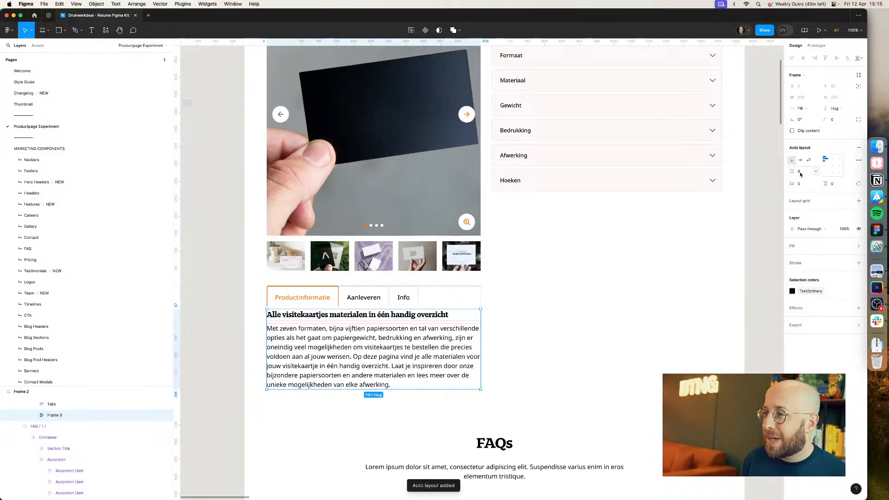
# Step: Apply the H4 heading text style to the product information heading
pyautogui.click(241, 386)
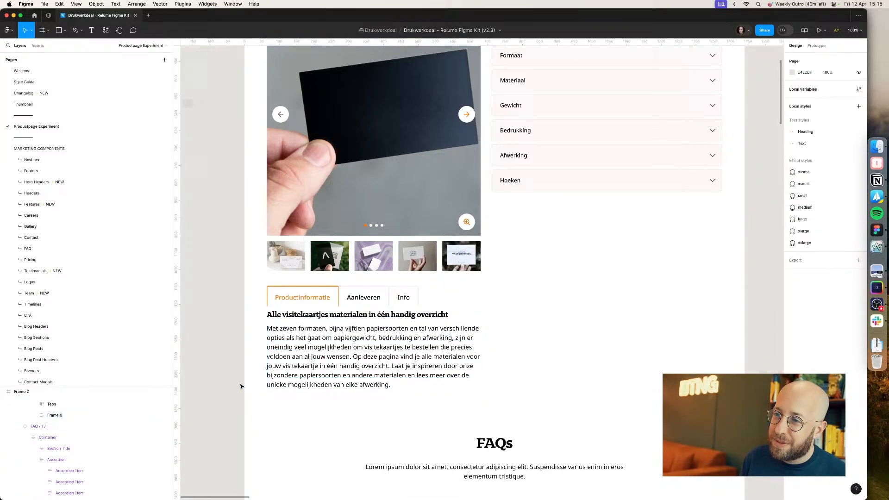
pyautogui.keyDown('super'); pyautogui.click(322, 332); pyautogui.keyUp('super')
pyautogui.click(330, 317)
pyautogui.click(817, 154)
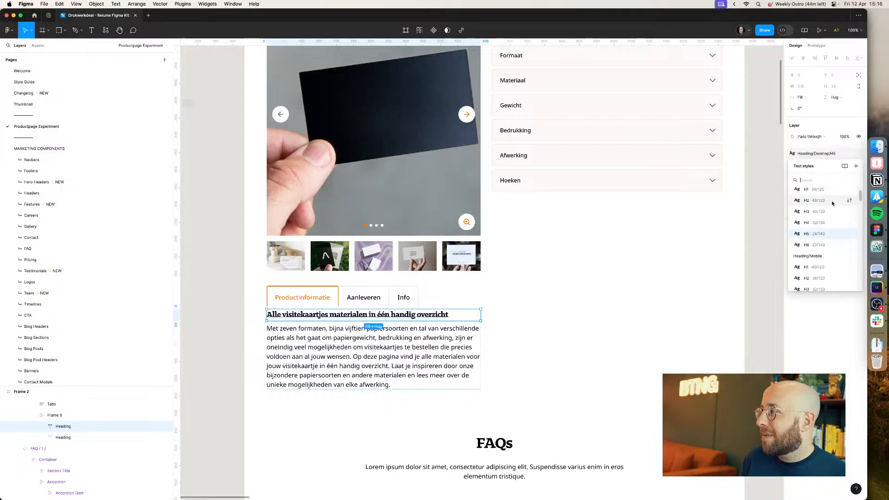
pyautogui.click(817, 223)
# Step: Remove the word "handig" from the heading so it reads "Alle visitekaartjes materialen in één overzicht"
pyautogui.doubleClick(370, 322)
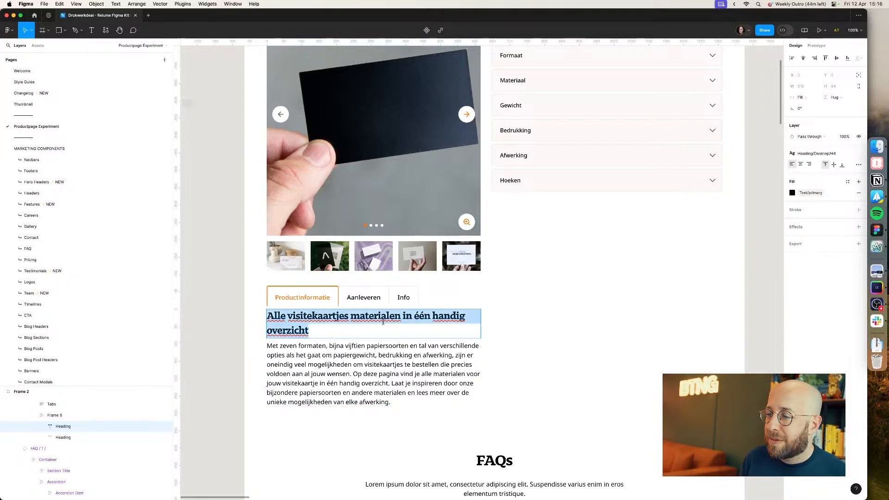
pyautogui.click(361, 319)
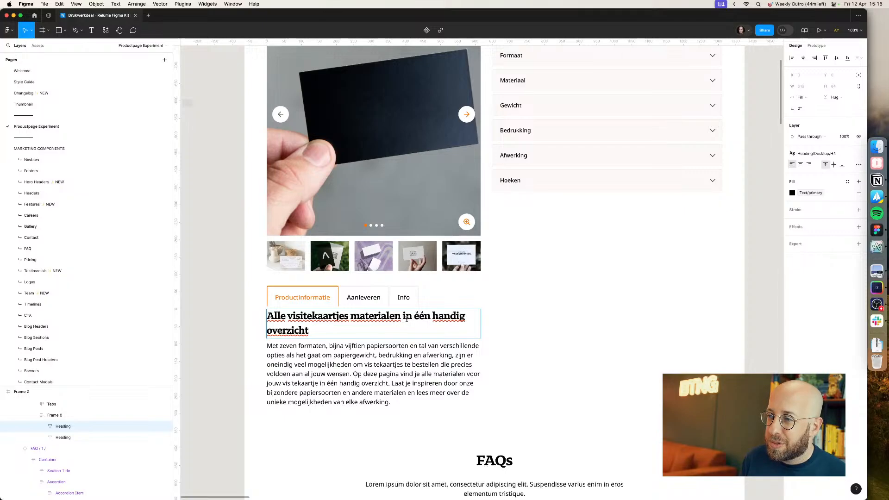
pyautogui.doubleClick(432, 316)
pyautogui.press('BackSpace')
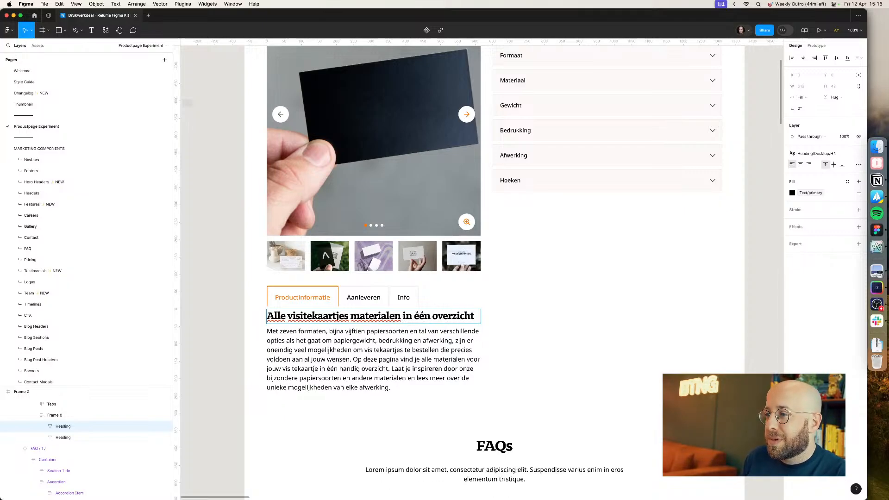
pyautogui.press('Escape')
pyautogui.press('Escape')
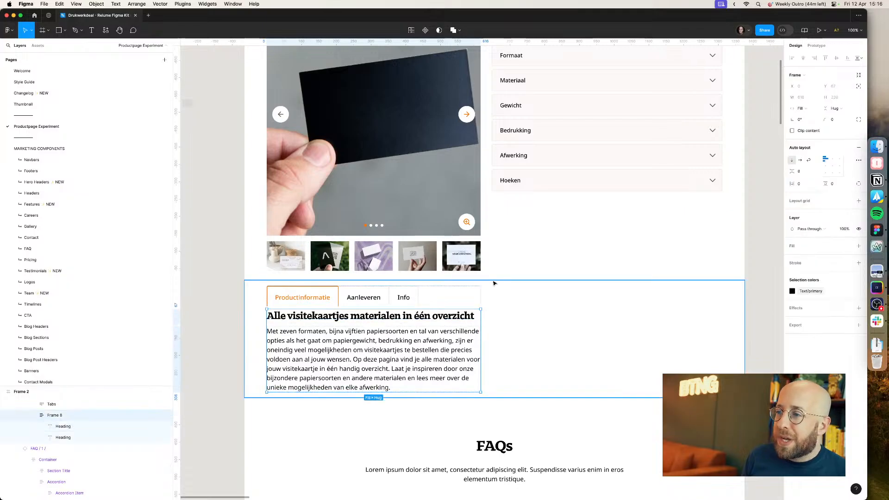
pyautogui.write('24')
pyautogui.press('Return')
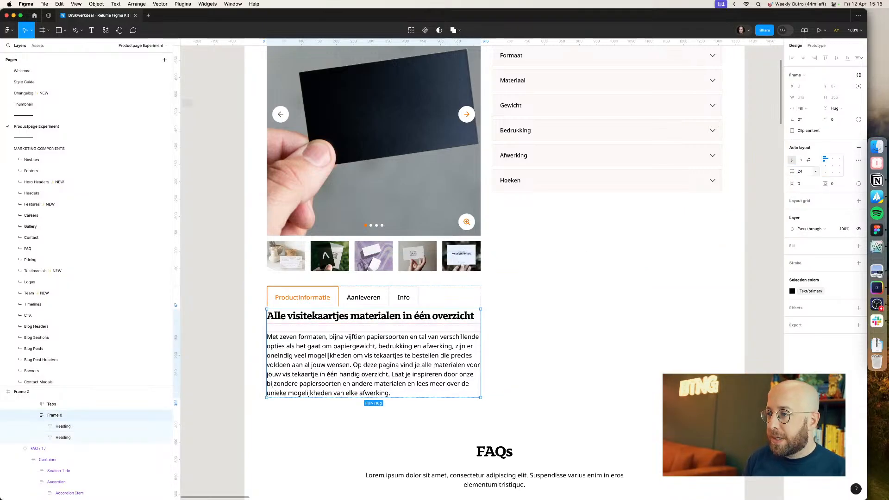
pyautogui.press('super+z')
# Step: Set the gap between the tabs and the content frame to 24 px
pyautogui.scroll(1, 84, 411)
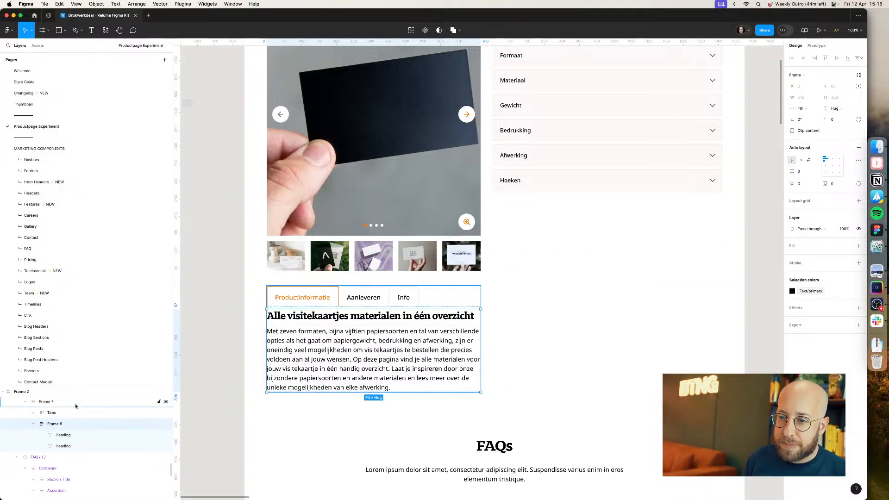
pyautogui.click(77, 404)
pyautogui.click(804, 173)
pyautogui.write('24')
pyautogui.press('Return')
pyautogui.press('BackSpace')
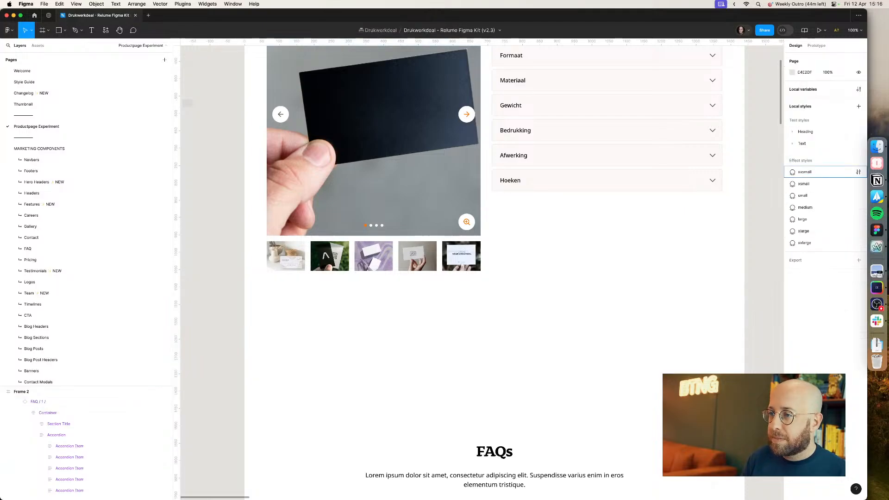
pyautogui.press('super+z')
# Step: Review the text styles available for the paragraph below the heading
pyautogui.click(257, 316)
pyautogui.click(209, 323)
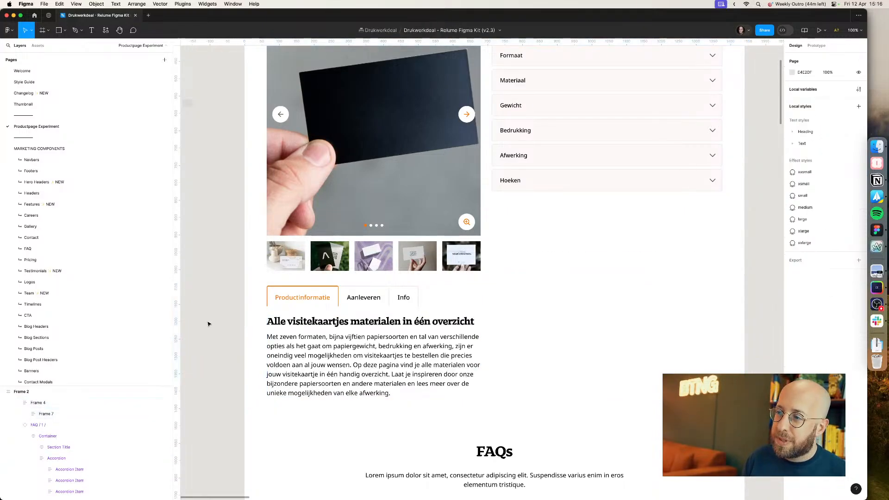
pyautogui.scroll(-4, 208, 324)
pyautogui.scroll(-1, 208, 324)
pyautogui.moveTo(208, 324); pyautogui.dragTo(255, 307)
pyautogui.keyDown('super'); pyautogui.click(318, 338); pyautogui.keyUp('super')
pyautogui.scroll(2, 317, 338)
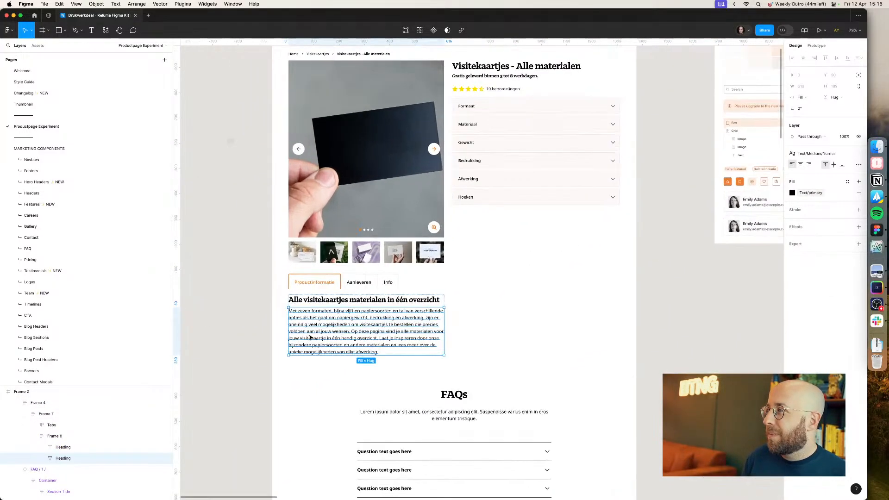
pyautogui.click(823, 153)
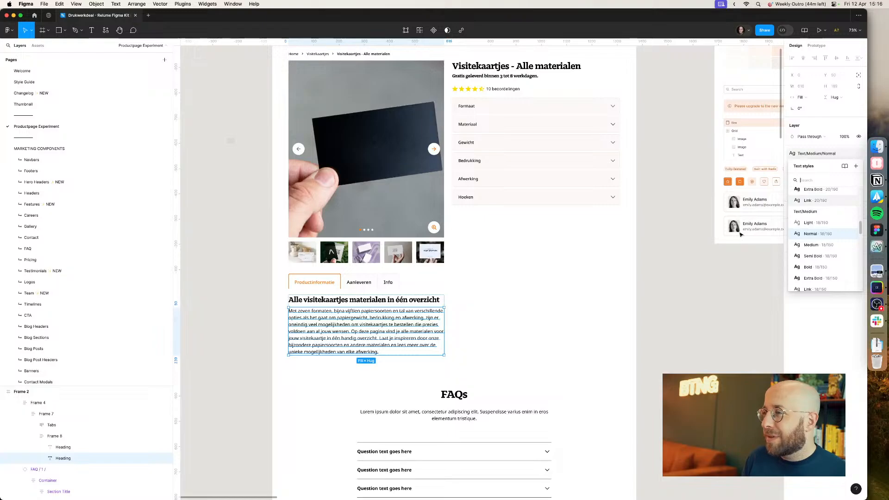
pyautogui.click(623, 313)
pyautogui.click(649, 310)
pyautogui.keyDown('super'); pyautogui.click(442, 325); pyautogui.keyUp('super')
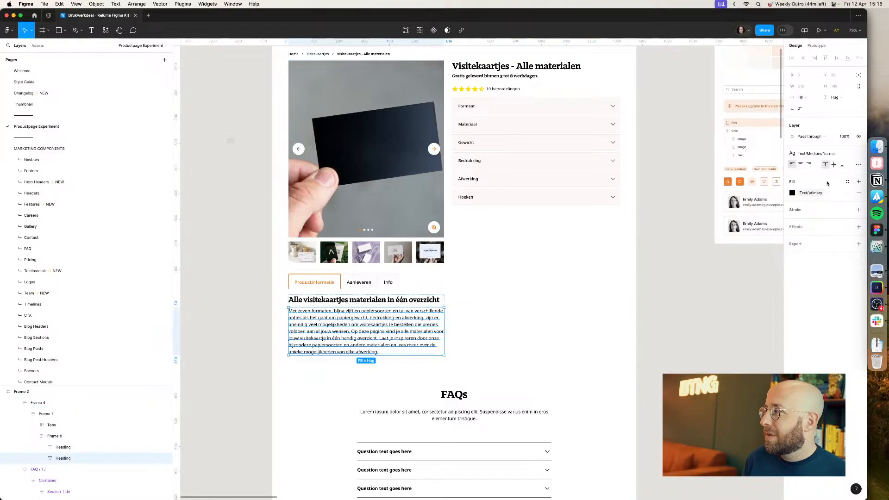
pyautogui.click(823, 153)
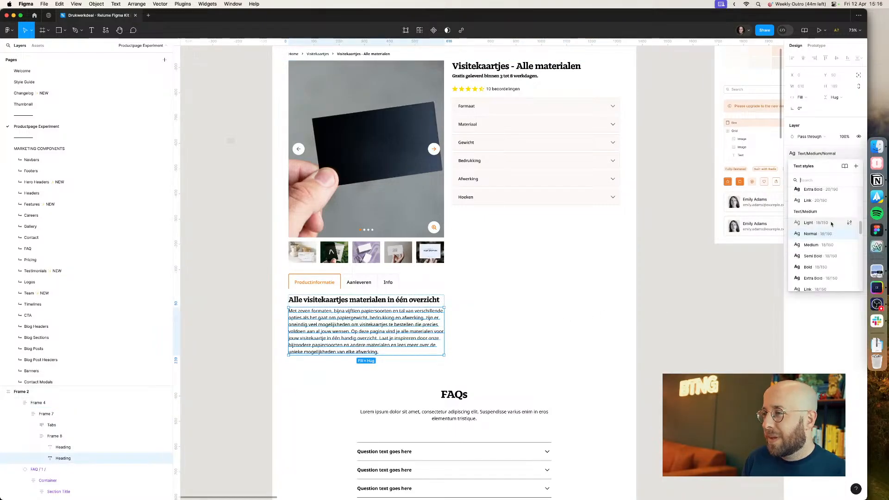
pyautogui.press('Escape')
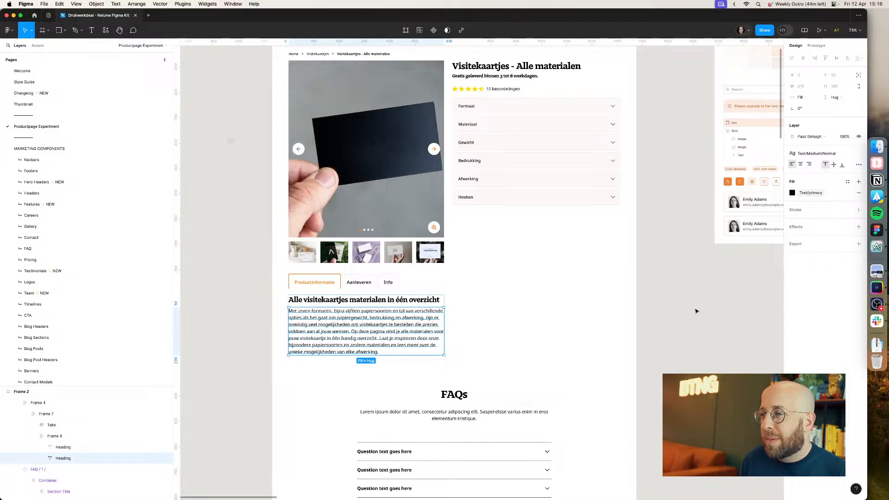
# Step: Open the paragraph's Normal text style for editing and close it again
pyautogui.click(756, 267)
pyautogui.keyDown('super'); pyautogui.click(432, 318); pyautogui.keyUp('super')
pyautogui.click(829, 155)
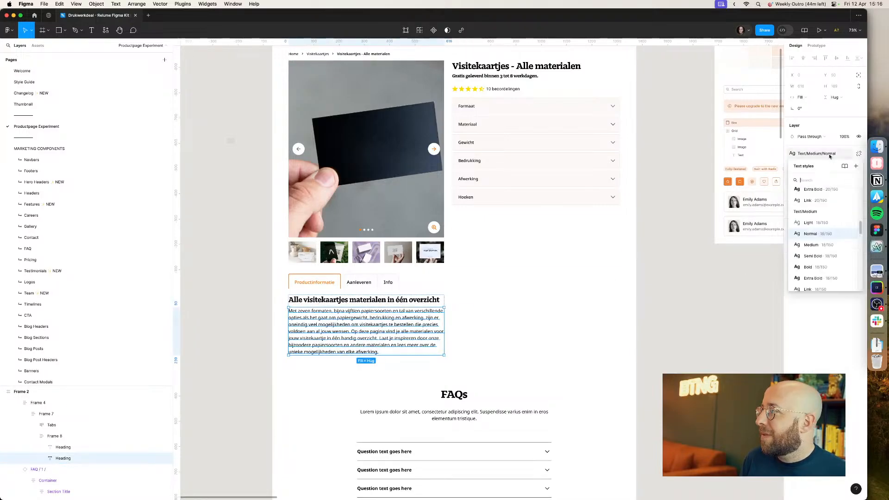
pyautogui.click(849, 234)
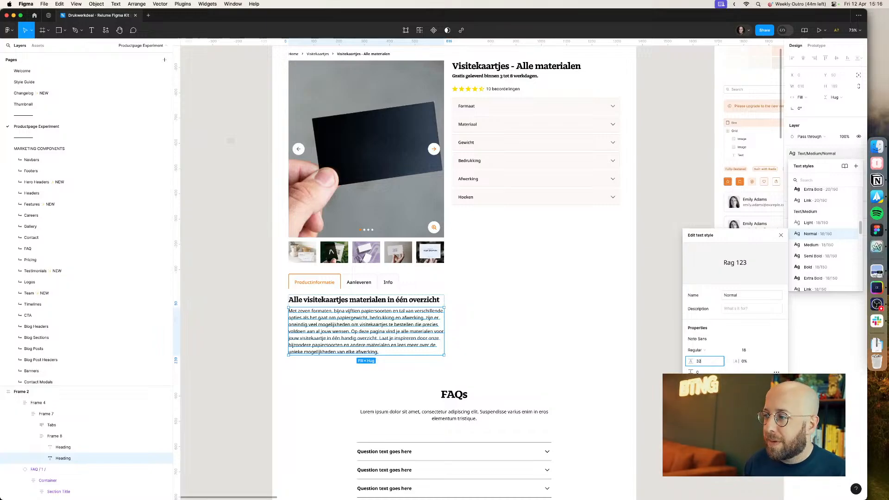
pyautogui.press('Return')
pyautogui.click(639, 348)
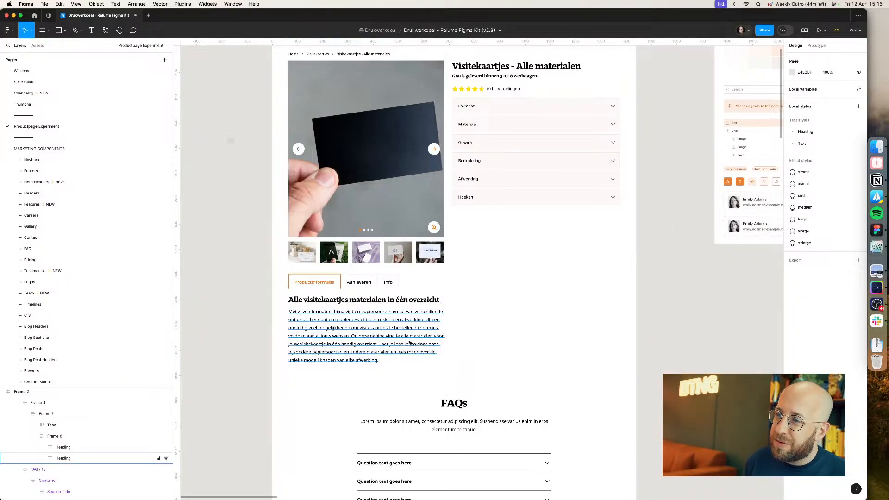
# Step: Set the Text/Medium/Normal text style's line height to 28
pyautogui.click(426, 340)
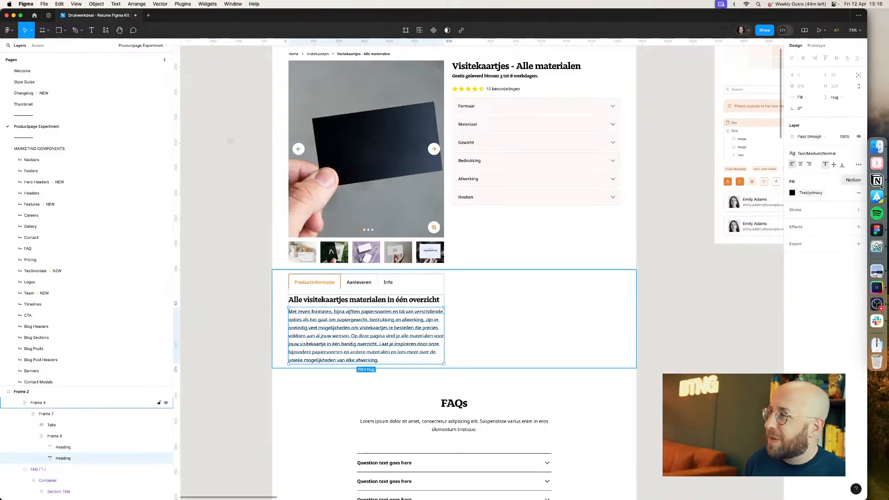
pyautogui.click(843, 154)
pyautogui.click(849, 234)
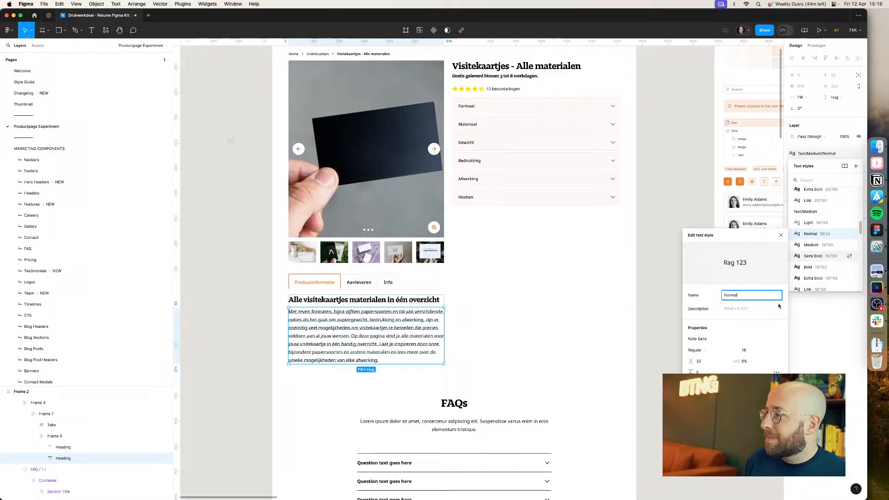
pyautogui.click(708, 364)
pyautogui.write('28')
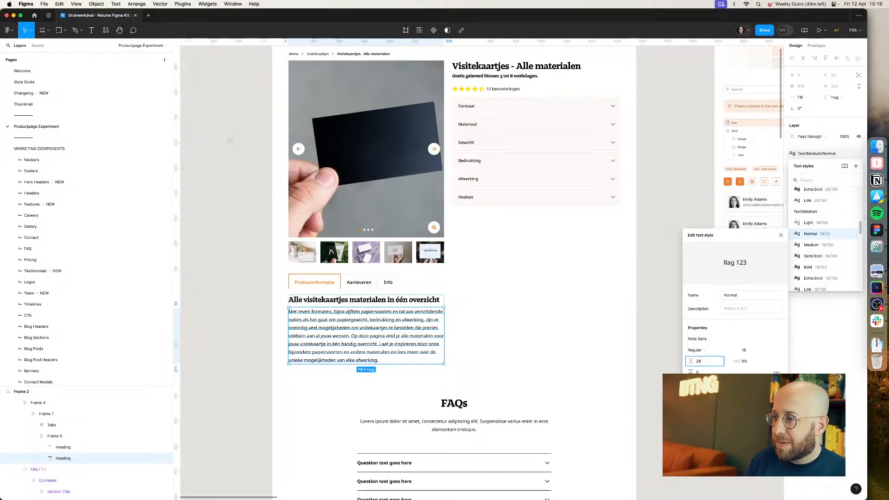
pyautogui.press('Return')
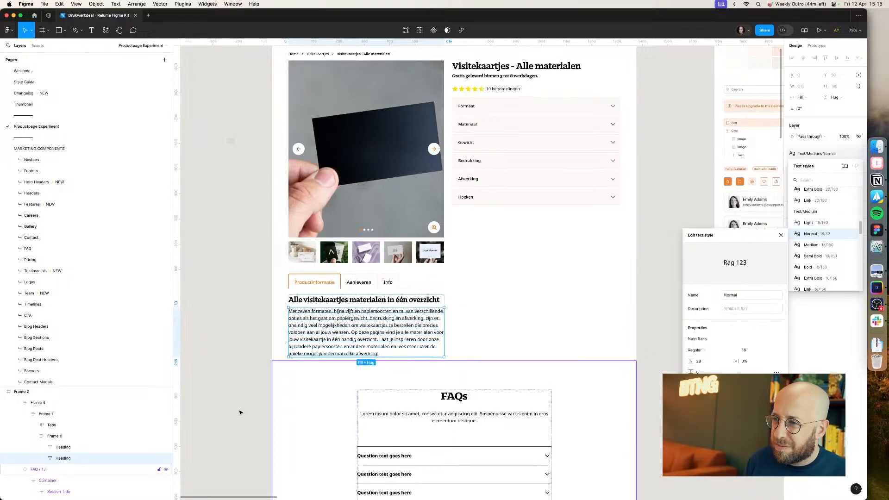
pyautogui.click(240, 412)
# Step: Switch to the browser to compare with the live Drukwerkdeal product page
pyautogui.scroll(-1, 241, 413)
pyautogui.press('super+Tab')
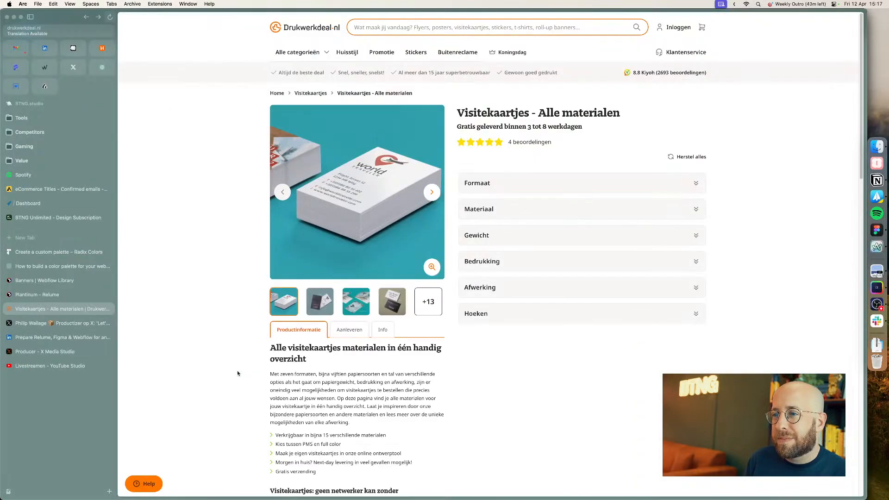
# Step: Paste a copy of the header bar's checkmark list item below the product information paragraph
pyautogui.scroll(-1, 239, 374)
pyautogui.moveTo(317, 432); pyautogui.dragTo(272, 385)
pyautogui.click(357, 389)
pyautogui.press('super+Tab')
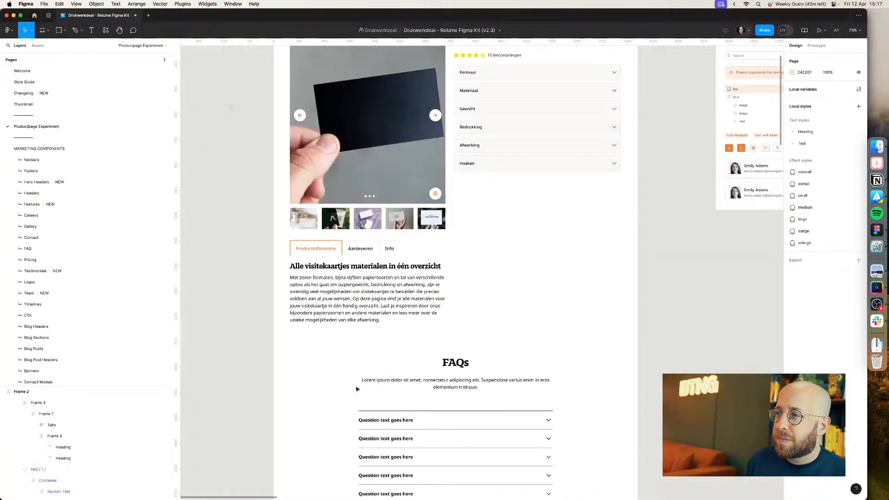
pyautogui.scroll(2, 454, 258)
pyautogui.scroll(2, 504, 255)
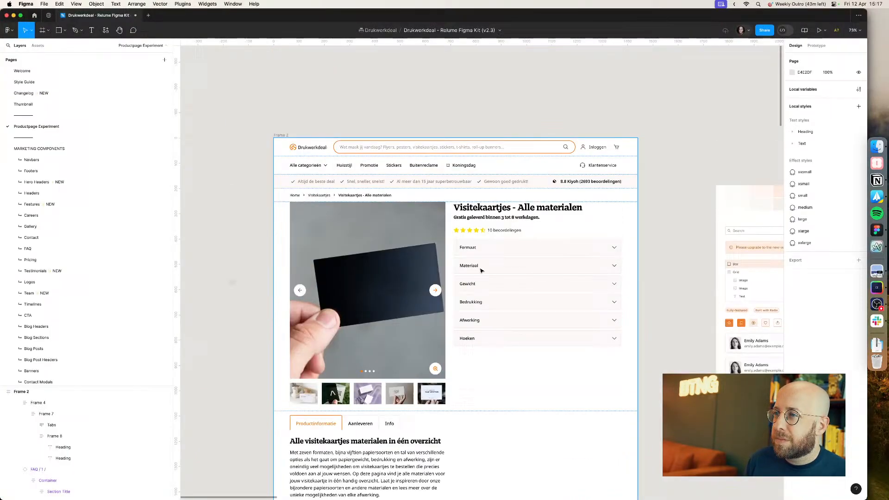
pyautogui.click(312, 180)
pyautogui.click(312, 183)
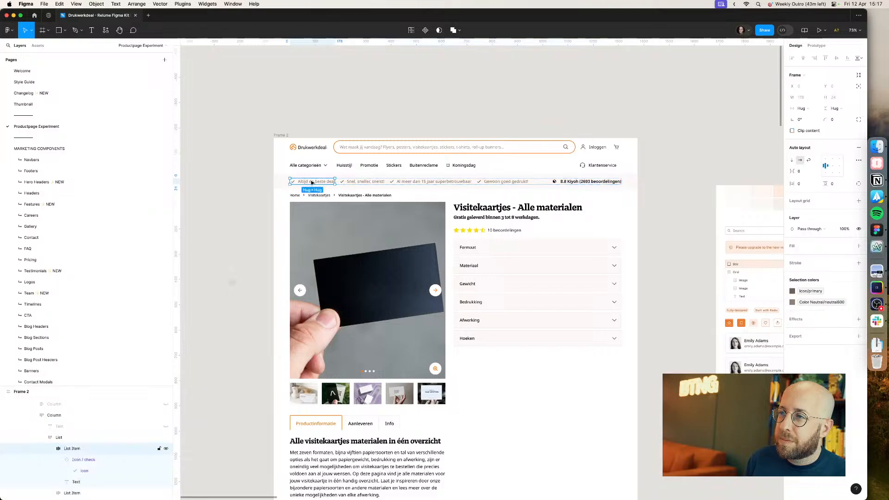
pyautogui.scroll(-4, 360, 258)
pyautogui.click(348, 304)
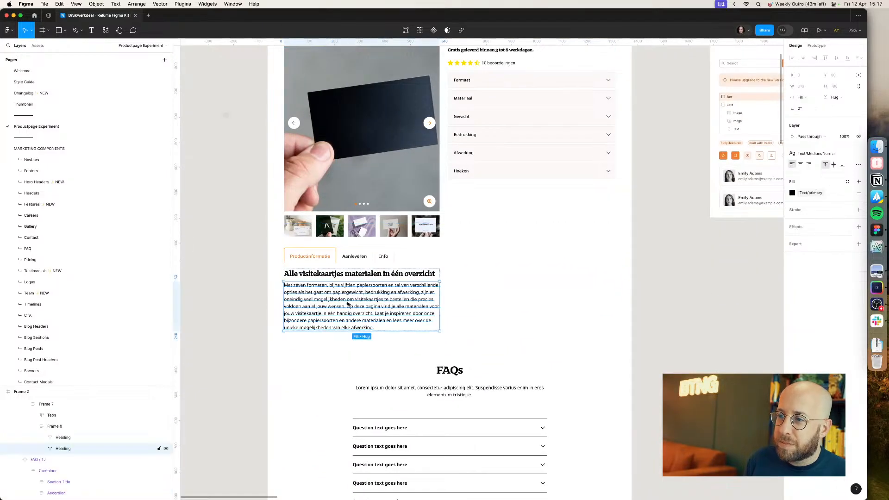
pyautogui.click(54, 427)
pyautogui.press('cmd+v')
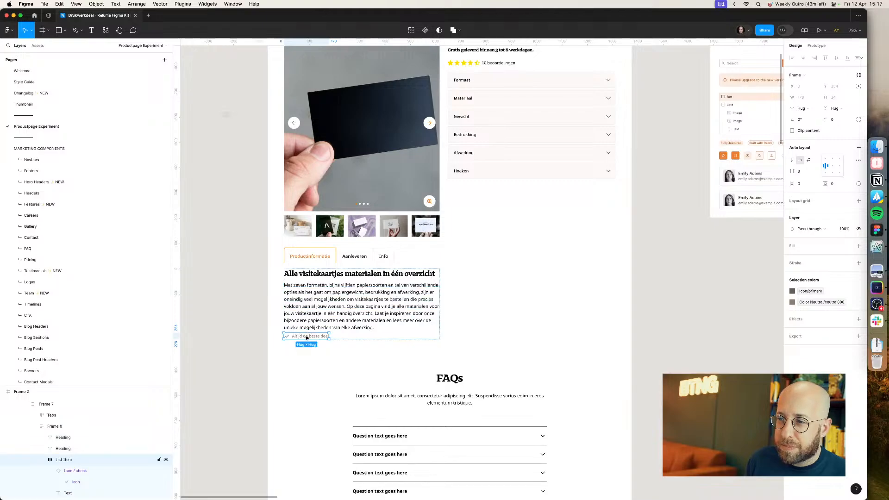
# Step: Replace the pasted list item's text with 'Verkrijgbaar in bijna 15 verschillende materialen' copied from the live page
pyautogui.press('super+Tab')
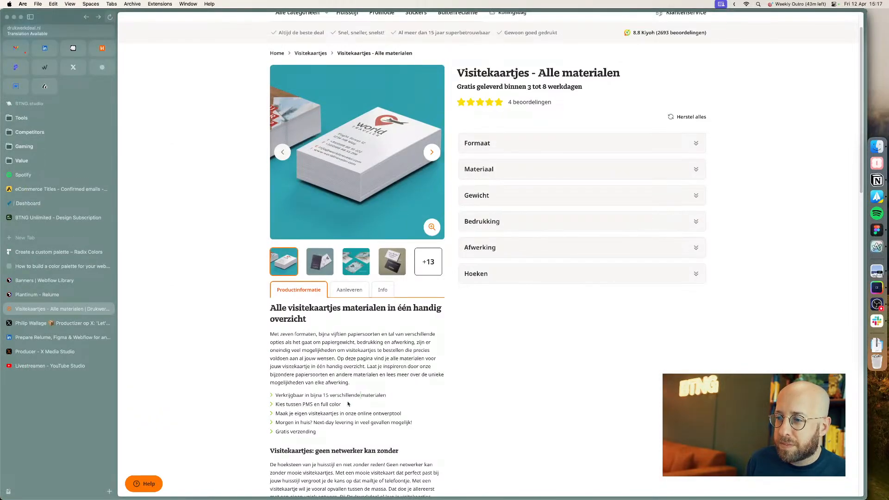
pyautogui.tripleClick(347, 396)
pyautogui.press('super+c')
pyautogui.press('super+Tab')
pyautogui.press('super+v')
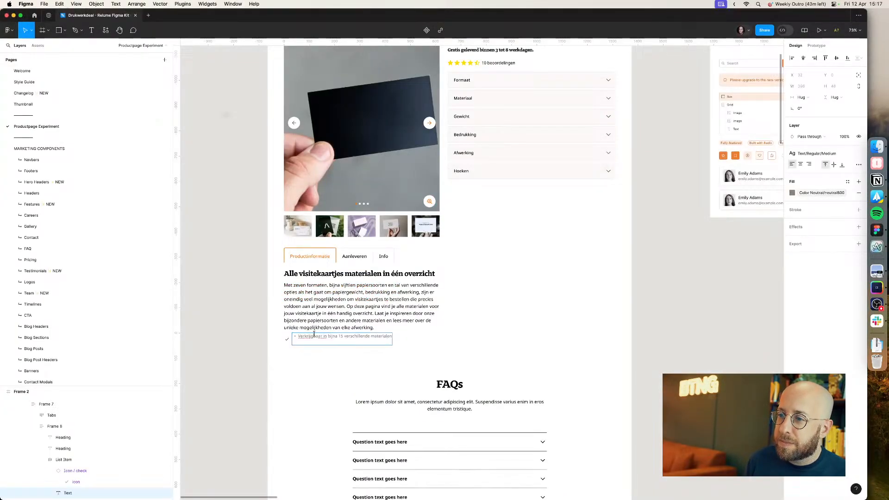
pyautogui.press('BackSpace')
pyautogui.click(298, 337)
pyautogui.press('BackSpace')
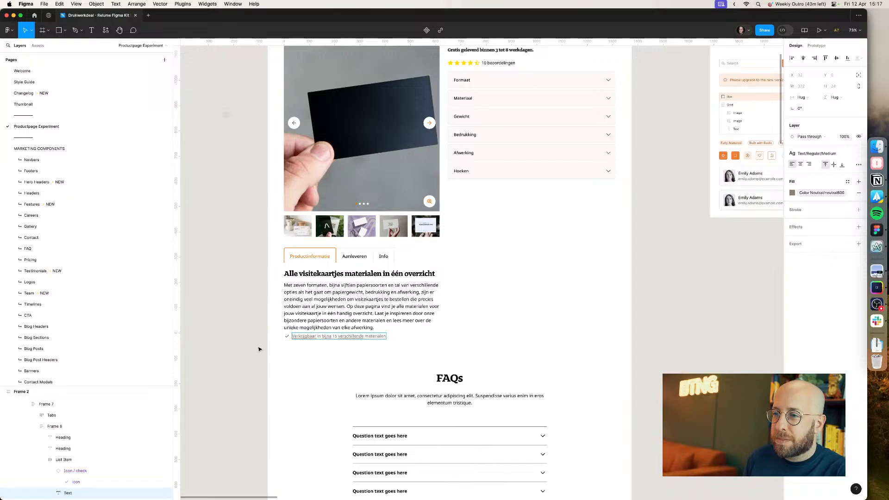
pyautogui.click(258, 349)
# Step: Copy the paragraph's text properties onto the list item's text
pyautogui.press('super+Tab')
pyautogui.press('super+Tab')
pyautogui.click(332, 318)
pyautogui.press('alt+super+c')
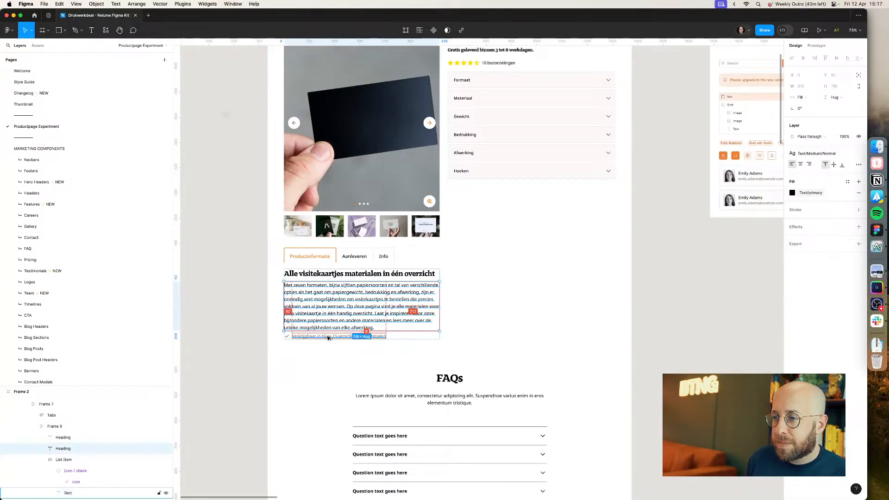
pyautogui.keyDown('super'); pyautogui.click(320, 337); pyautogui.keyUp('super')
pyautogui.press('alt+super+v')
# Step: Change the list item's check icon colour to the Border/success variable
pyautogui.click(287, 339)
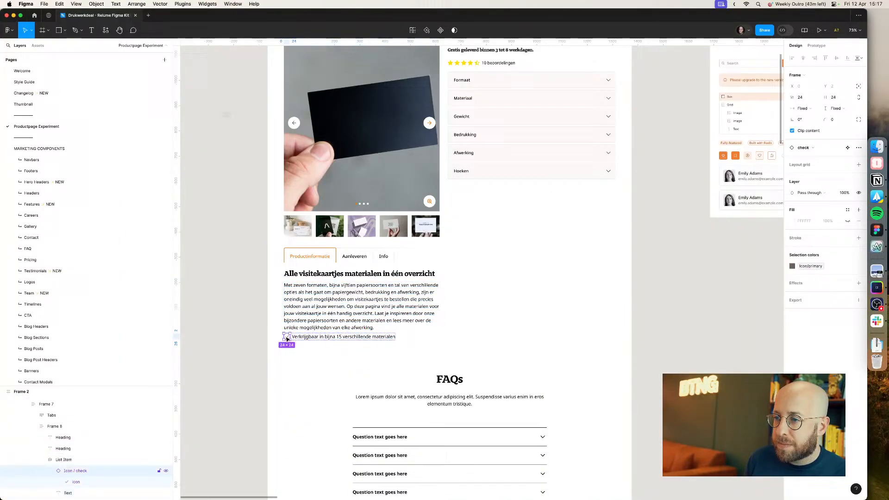
pyautogui.click(805, 266)
pyautogui.write('suc')
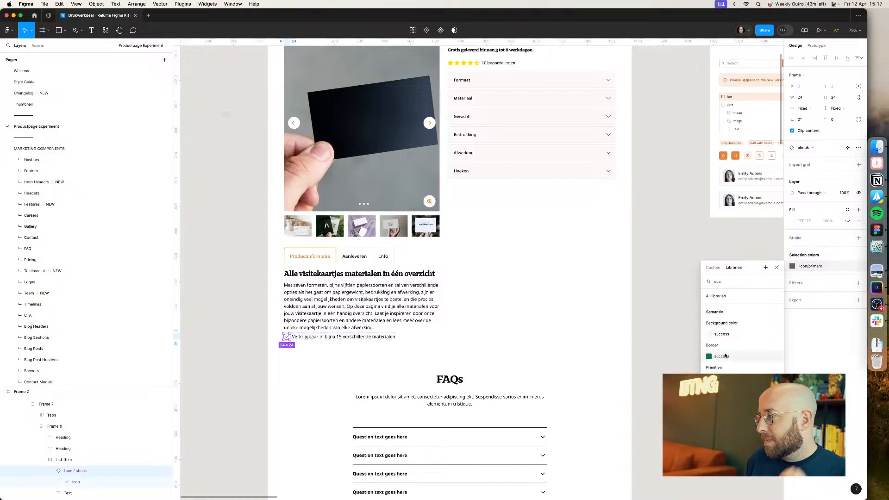
pyautogui.press('Escape')
pyautogui.click(228, 362)
# Step: Duplicate the list item to make five bullet items
pyautogui.doubleClick(331, 340)
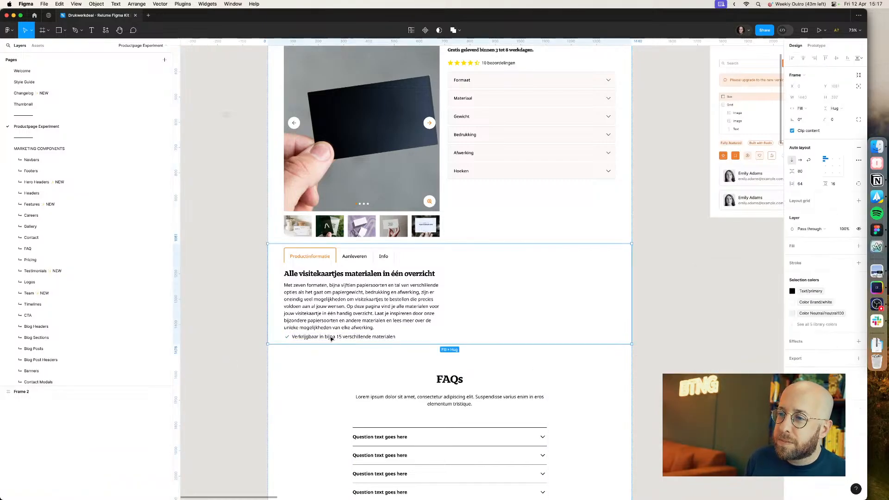
pyautogui.doubleClick(331, 340)
pyautogui.press('super+d')
pyautogui.press('super+d')
pyautogui.press('super+d')
pyautogui.press('super+d')
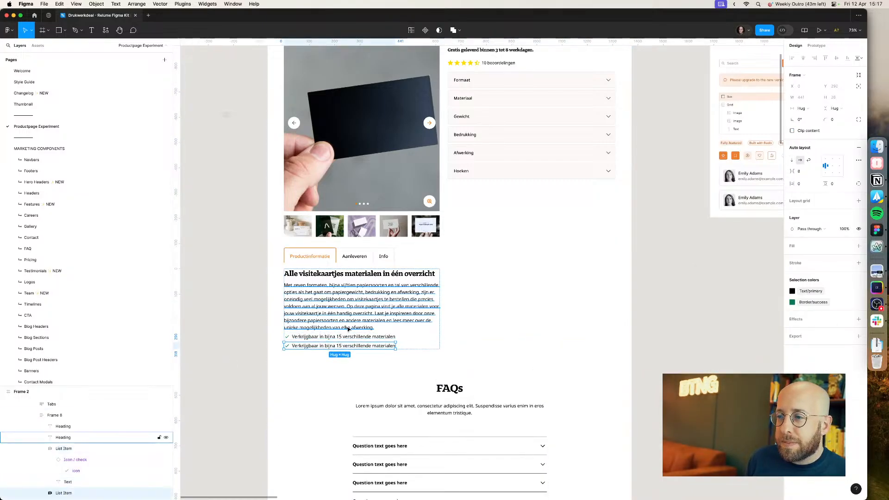
# Step: Replace the second bullet's text with 'Kies tussen PMS en full color' from the live page
pyautogui.press('super+Tab')
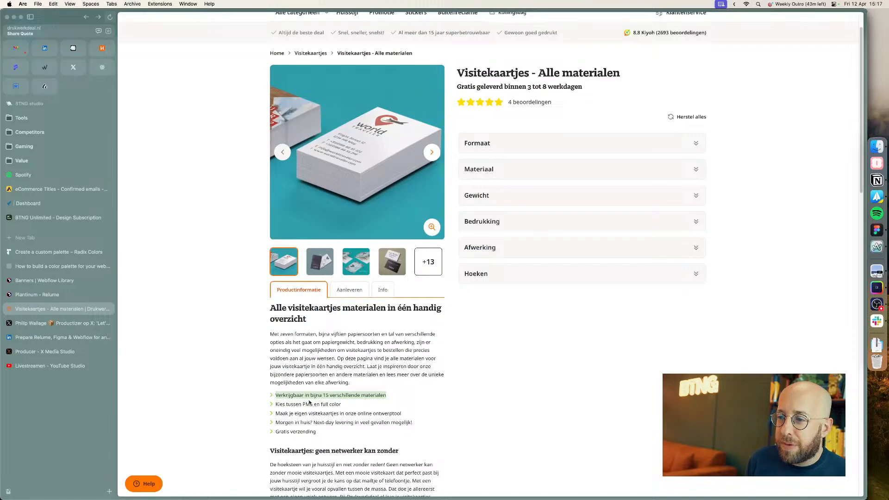
pyautogui.press('super+Tab')
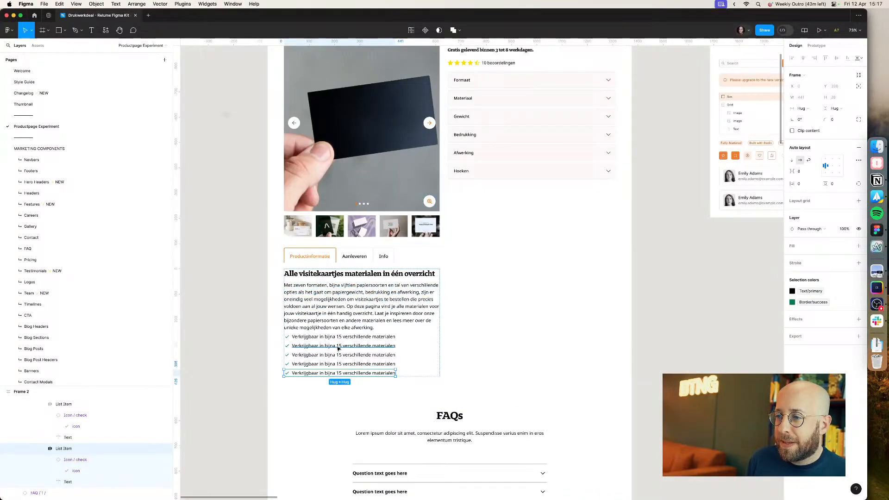
pyautogui.keyDown('super'); pyautogui.doubleClick(338, 347); pyautogui.keyUp('super')
pyautogui.press('super+v')
pyautogui.press('BackSpace')
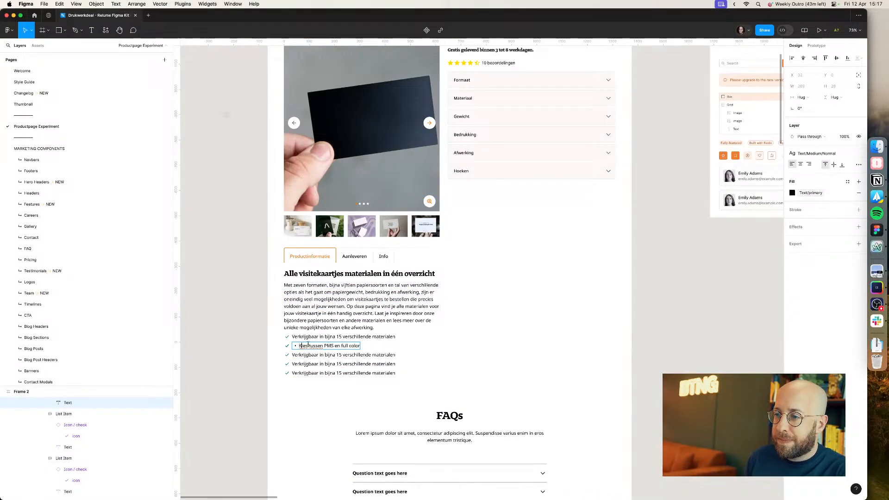
pyautogui.press('BackSpace')
# Step: Replace the third bullet's text with 'Maak je eigen visitekaartjes in onze online ontwerptool' from the live page
pyautogui.press('super+Tab')
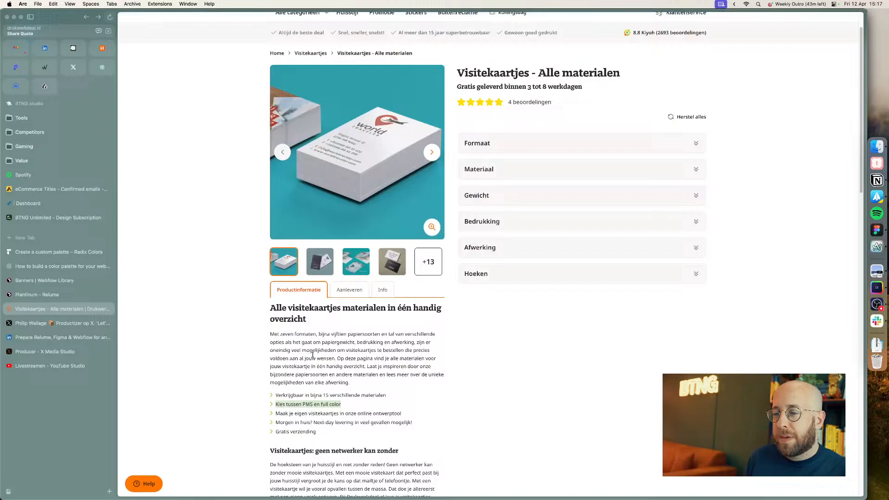
pyautogui.tripleClick(303, 414)
pyautogui.press('super+c')
pyautogui.press('super+Tab')
pyautogui.keyDown('super'); pyautogui.doubleClick(336, 354); pyautogui.keyUp('super')
pyautogui.press('super+v')
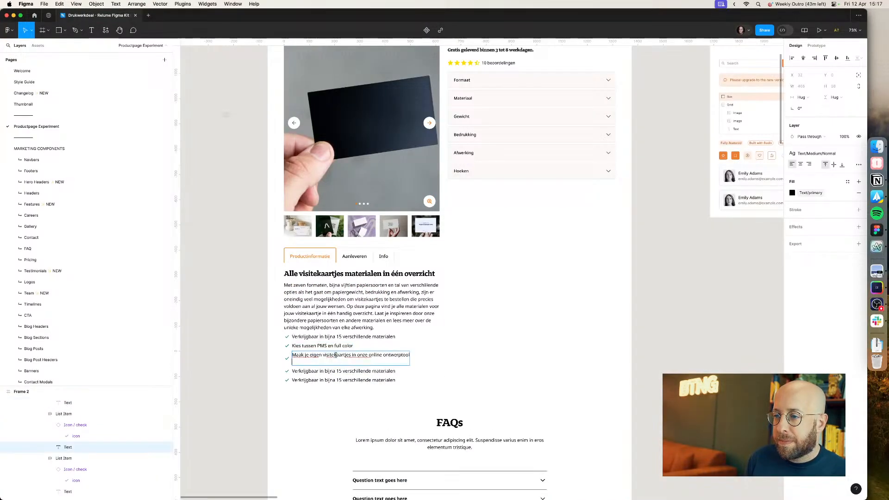
# Step: Replace the fourth bullet's text with 'Morgen in huis? Next-day levering in veel gevallen mogelijk!' from the live page
pyautogui.press('super+Tab')
pyautogui.tripleClick(310, 423)
pyautogui.press('super+c')
pyautogui.press('super+Tab')
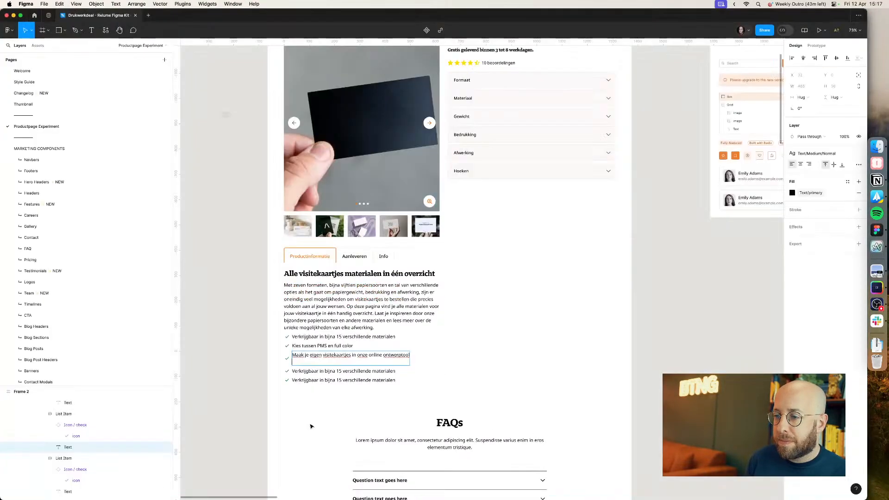
pyautogui.press('F11')
pyautogui.press('F11')
pyautogui.press('BackSpace')
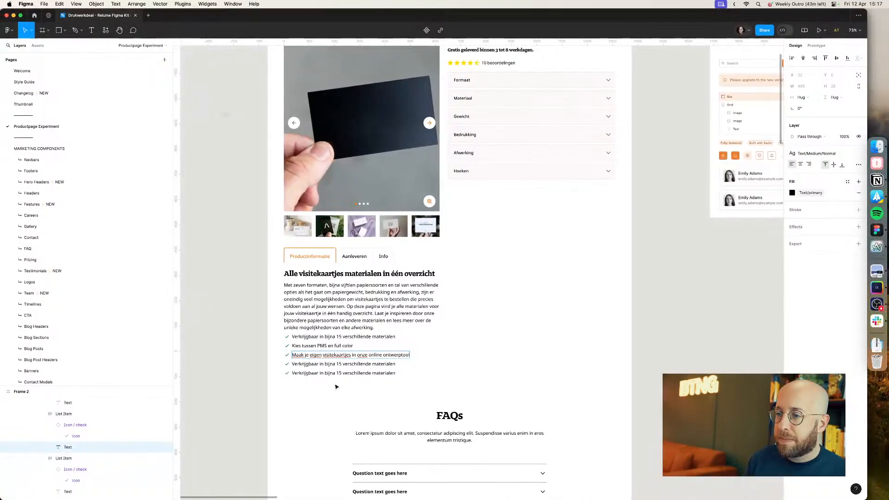
pyautogui.keyDown('super'); pyautogui.doubleClick(336, 364); pyautogui.keyUp('super')
pyautogui.press('super+v')
# Step: Replace the fifth bullet's text with 'Gratis verzending' from the live page
pyautogui.press('super+Tab')
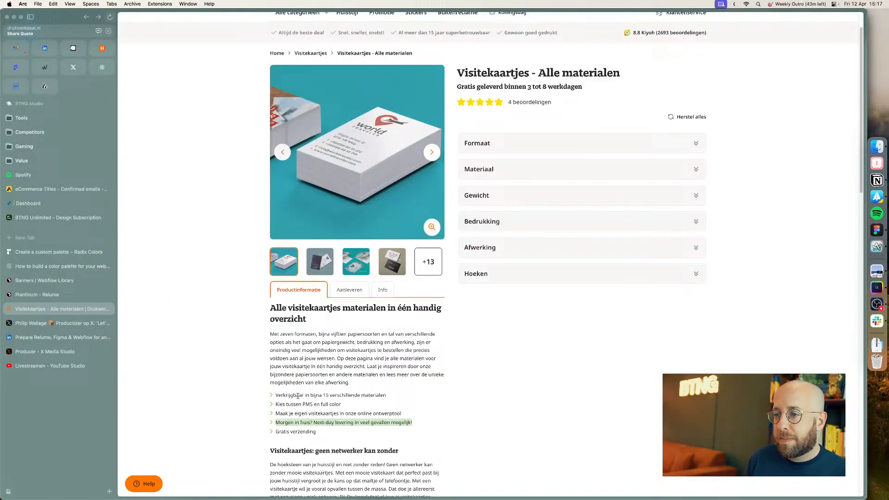
pyautogui.tripleClick(298, 432)
pyautogui.press('super+c')
pyautogui.press('super+Tab')
pyautogui.press('BackSpace')
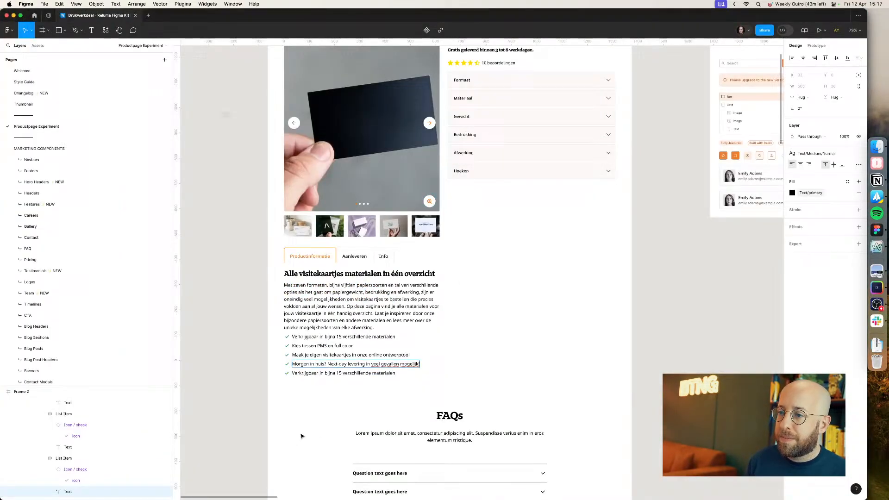
pyautogui.keyDown('super'); pyautogui.doubleClick(304, 373); pyautogui.keyUp('super')
pyautogui.press('super+v')
pyautogui.click(239, 377)
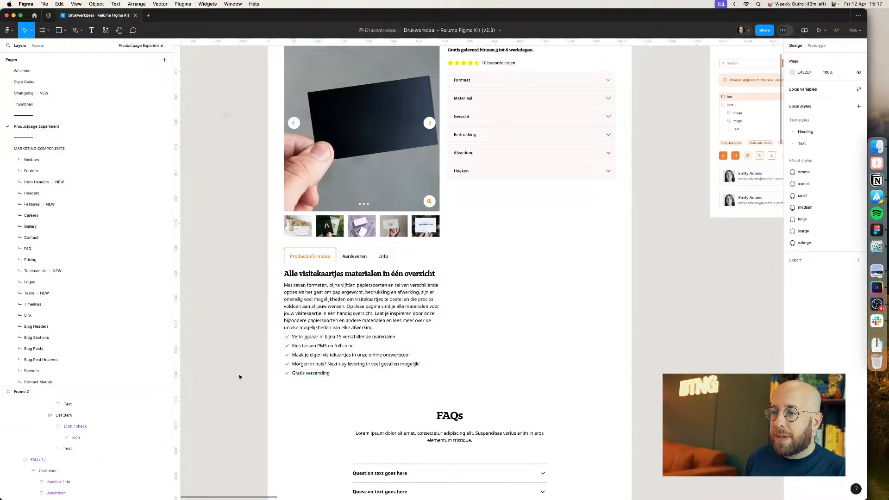
# Step: Wrap the five bullet items together in an auto layout frame
pyautogui.scroll(3, 237, 374)
pyautogui.hscroll(2, 237, 374)
pyautogui.click(300, 376)
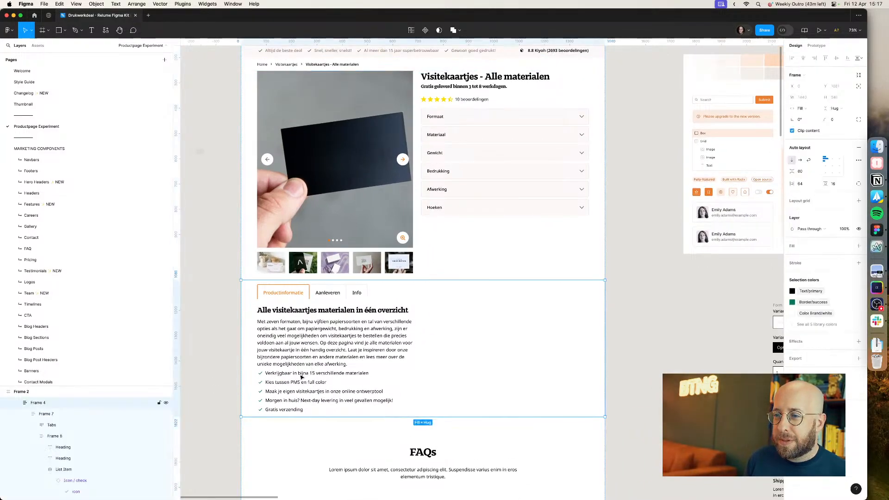
pyautogui.click(302, 375)
pyautogui.keyDown('shift'); pyautogui.click(296, 382); pyautogui.keyUp('shift')
pyautogui.keyDown('shift'); pyautogui.click(296, 391); pyautogui.keyUp('shift')
pyautogui.keyDown('shift'); pyautogui.click(294, 400); pyautogui.keyUp('shift')
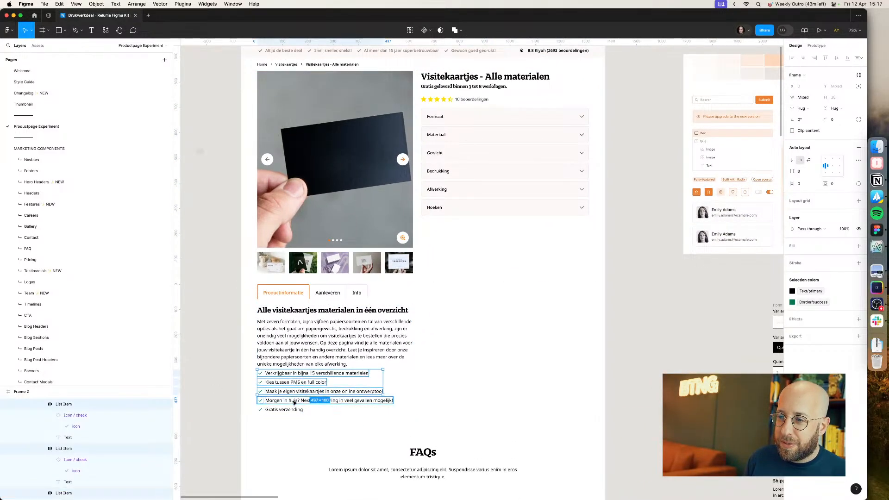
pyautogui.keyDown('shift'); pyautogui.click(289, 409); pyautogui.keyUp('shift')
pyautogui.click(300, 348)
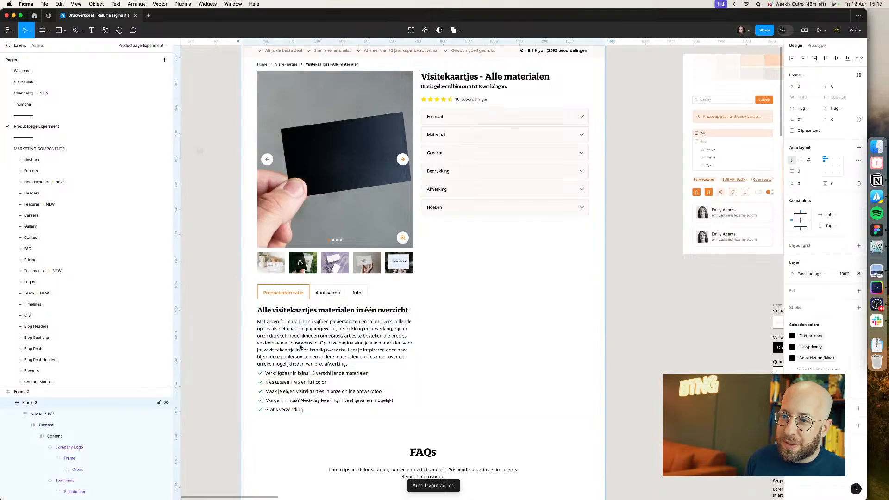
# Step: Wrap the tab content heading and paragraph in their own auto layout frame
pyautogui.hotkey('shift', 'a')
pyautogui.click(300, 347)
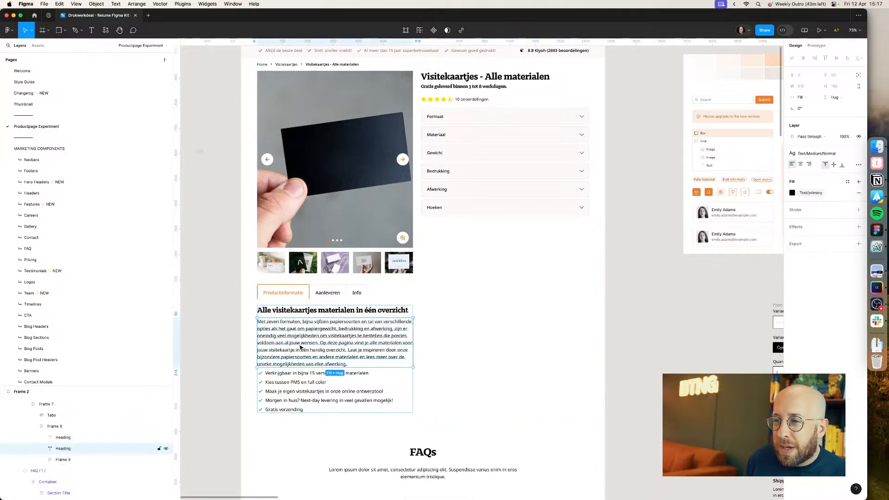
pyautogui.click(232, 364)
pyautogui.doubleClick(301, 312)
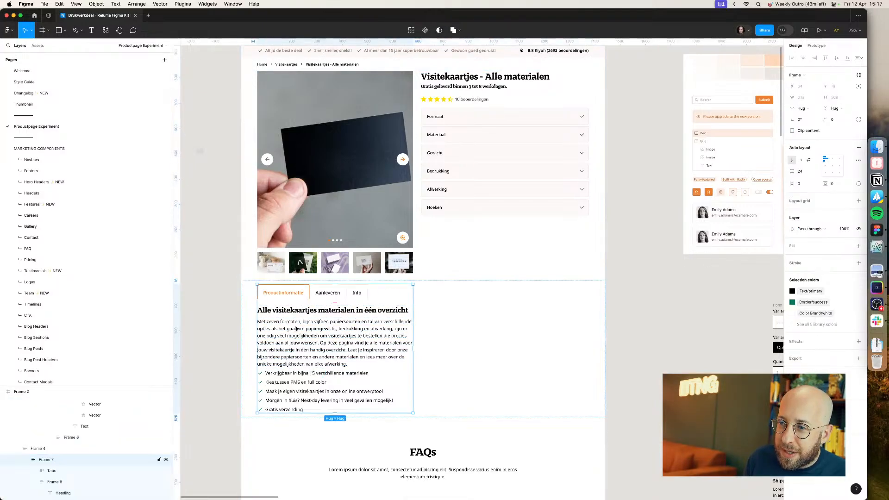
pyautogui.doubleClick(300, 313)
pyautogui.click(301, 317)
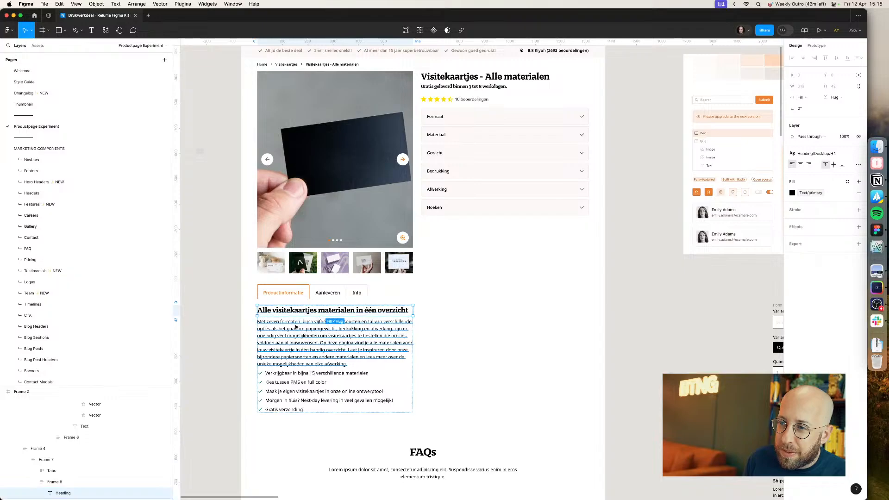
pyautogui.keyDown('shift'); pyautogui.click(296, 328); pyautogui.keyUp('shift')
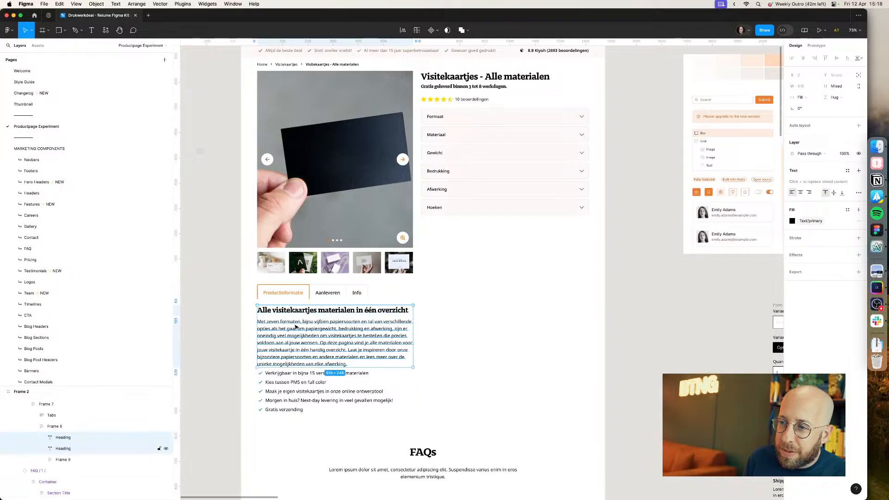
pyautogui.hotkey('shift', 'a')
pyautogui.click(57, 429)
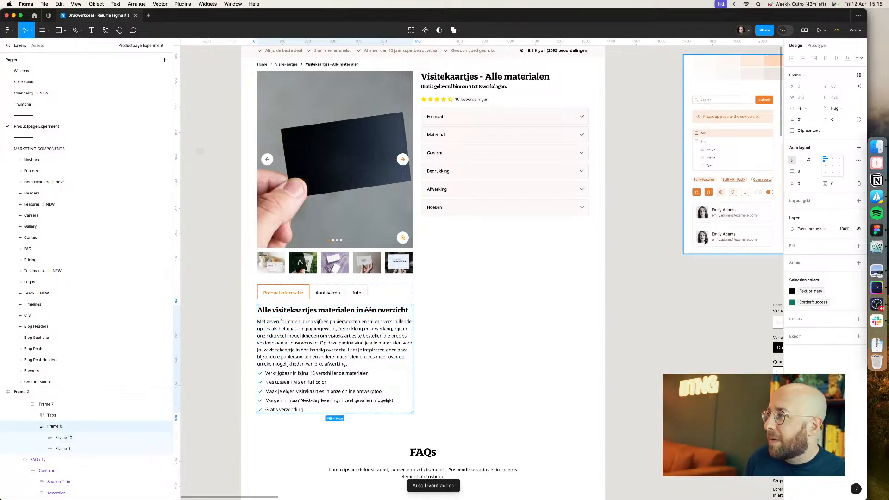
# Step: Set the spacing of the tab content frame to 16
pyautogui.click(804, 177)
pyautogui.write('16')
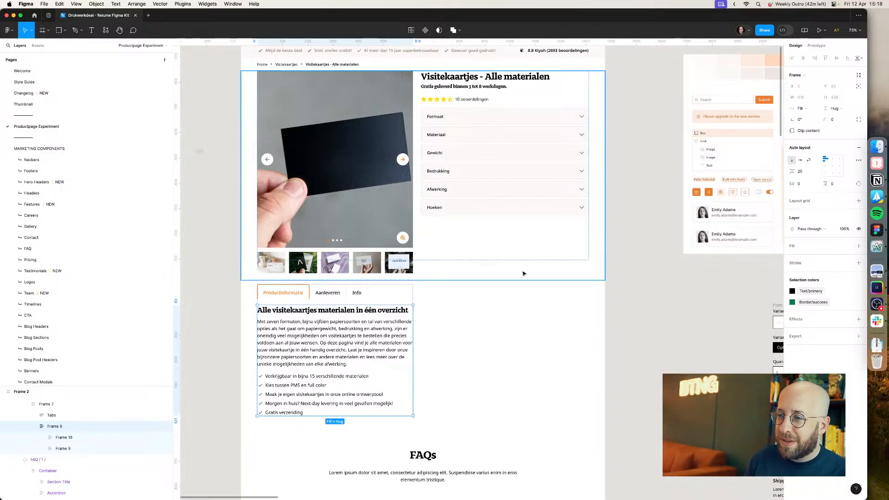
pyautogui.click(201, 355)
# Step: Try splitting the paragraph into two paragraphs after 'wensen.'
pyautogui.doubleClick(320, 342)
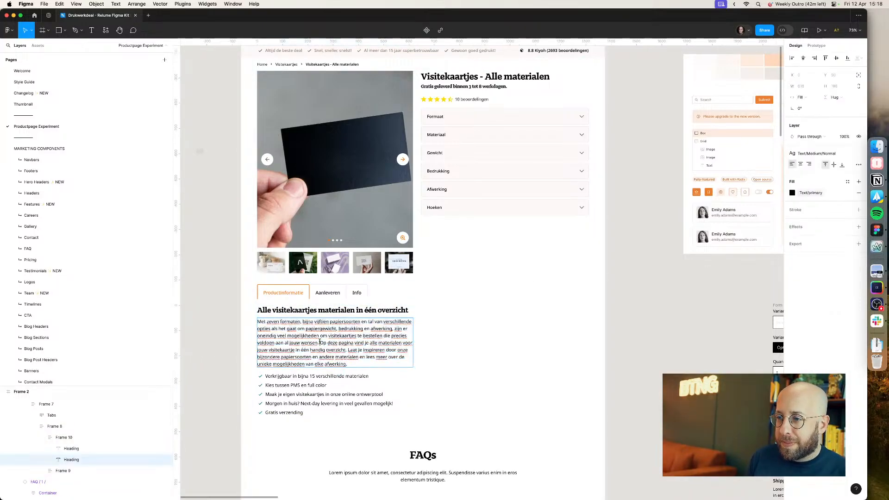
pyautogui.click(319, 343)
pyautogui.press('Return')
pyautogui.press('Return')
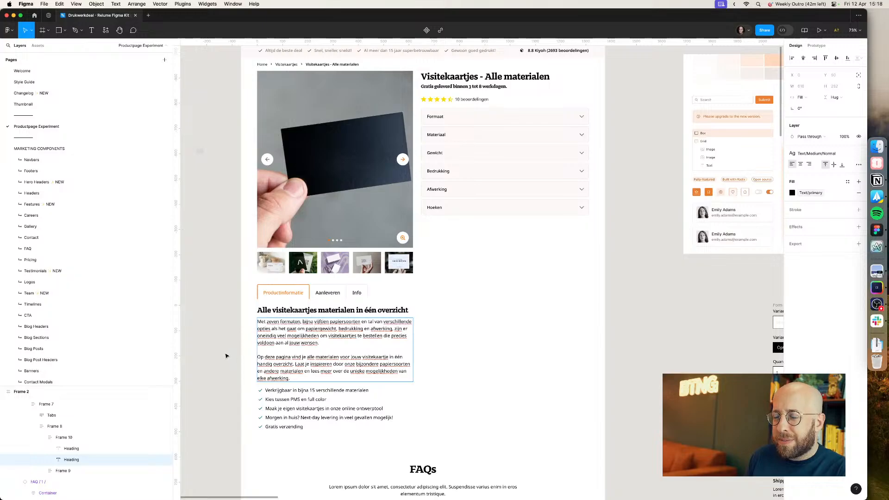
pyautogui.press('BackSpace')
pyautogui.press('BackSpace')
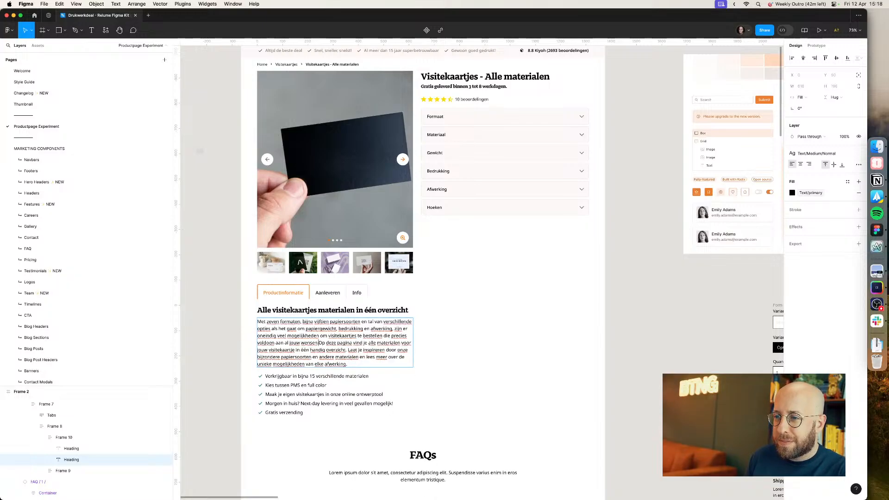
pyautogui.press('Return')
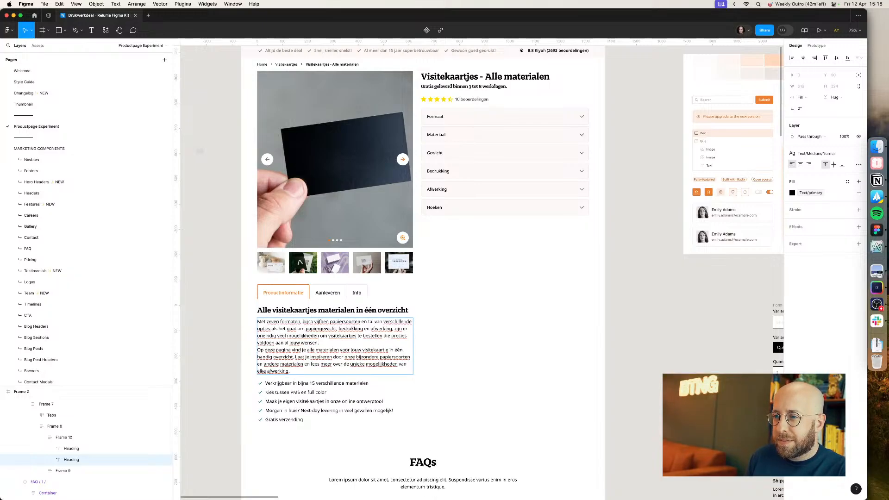
pyautogui.press('BackSpace')
pyautogui.press('Escape')
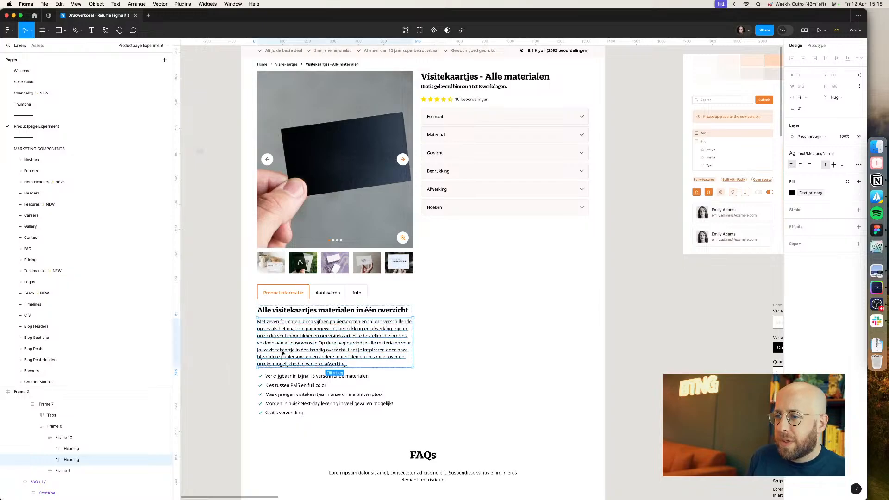
# Step: Duplicate the tab content paragraph and delete everything after 'jouw wensen.' in the first copy
pyautogui.press('super+d')
pyautogui.doubleClick(327, 344)
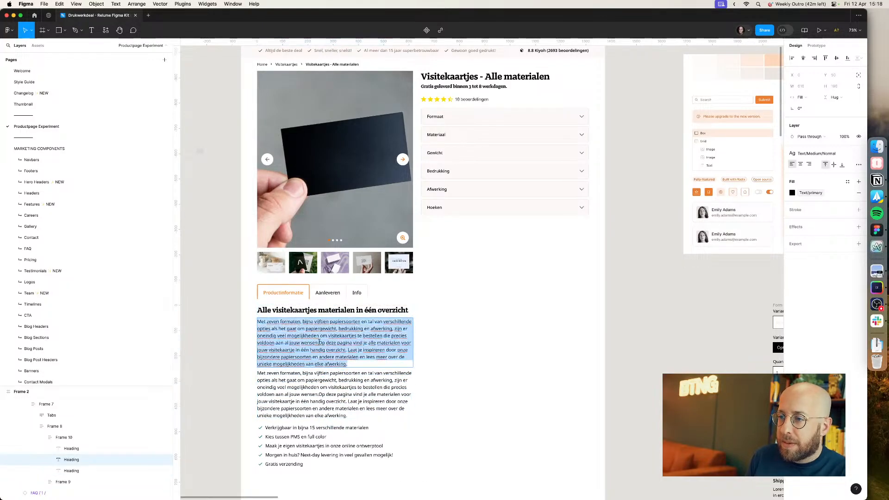
pyautogui.click(319, 343)
pyautogui.hotkey('shift', 'Down')
pyautogui.hotkey('shift', 'Down')
pyautogui.hotkey('shift', 'Down')
pyautogui.hotkey('shift', 'Down')
pyautogui.press('BackSpace')
# Step: Delete the text before 'Op deze pagina' in the second paragraph copy so each paragraph holds one part
pyautogui.doubleClick(338, 379)
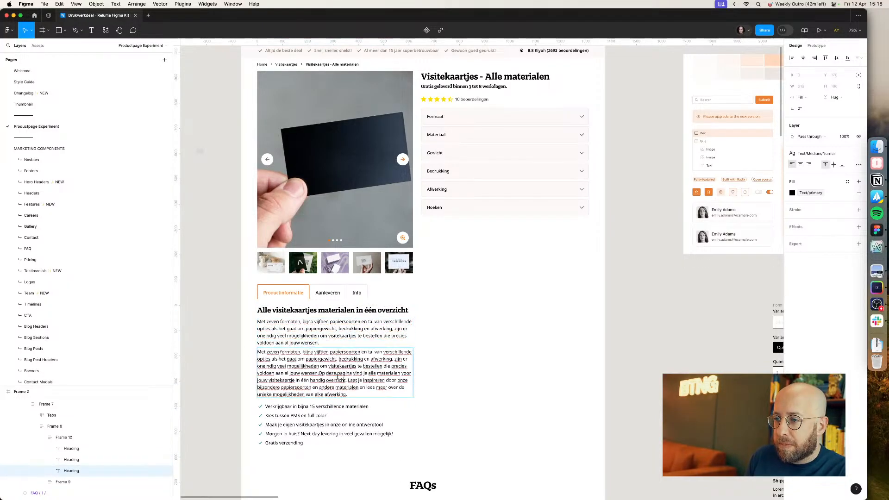
pyautogui.hotkey('shift', 'Up')
pyautogui.hotkey('shift', 'Up')
pyautogui.hotkey('shift', 'Up')
pyautogui.hotkey('shift', 'Up')
pyautogui.press('BackSpace')
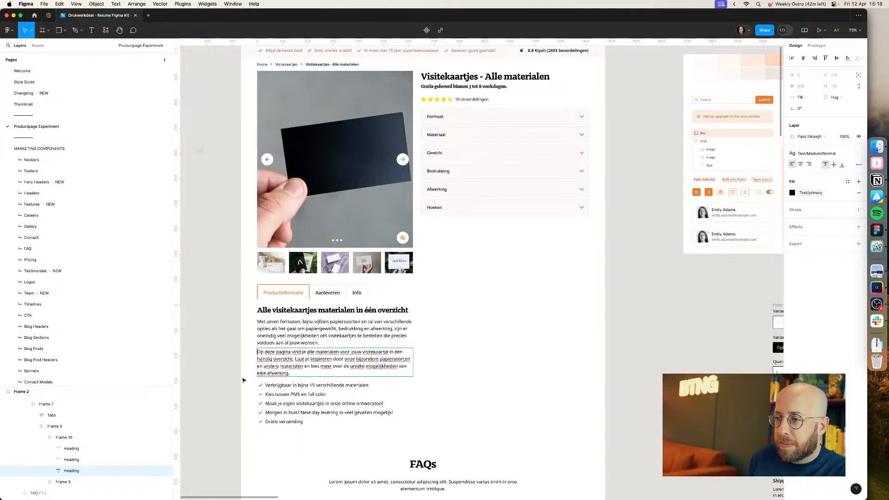
pyautogui.press('Escape')
pyautogui.click(228, 376)
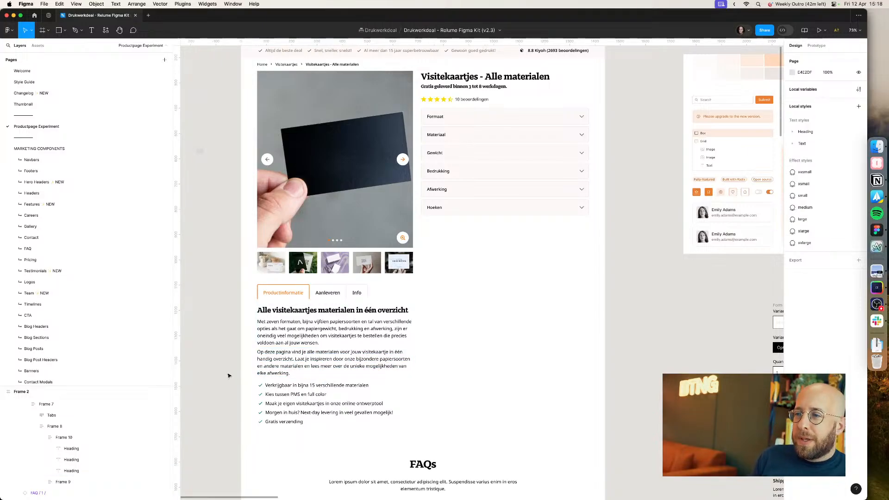
# Step: Draw a rectangle about 90 × 14 inside the tabs row, just after the Info tab
pyautogui.scroll(-2, 233, 372)
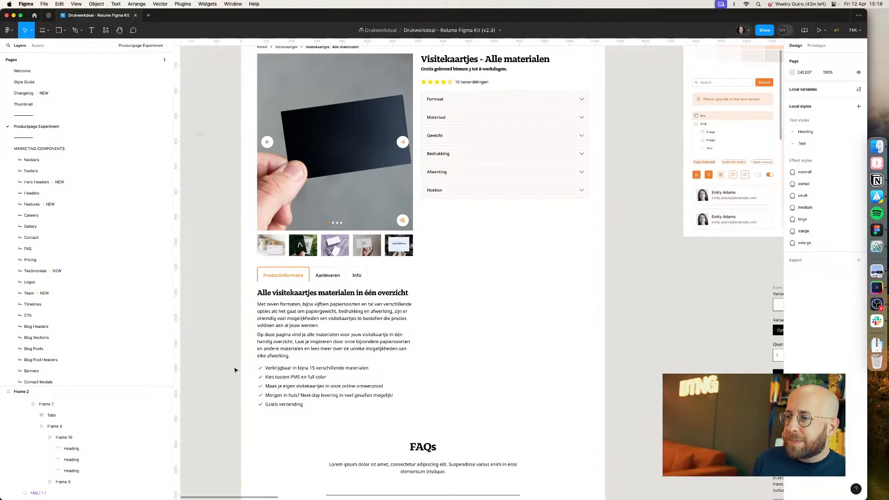
pyautogui.press('super+Tab')
pyautogui.press('super+Tab')
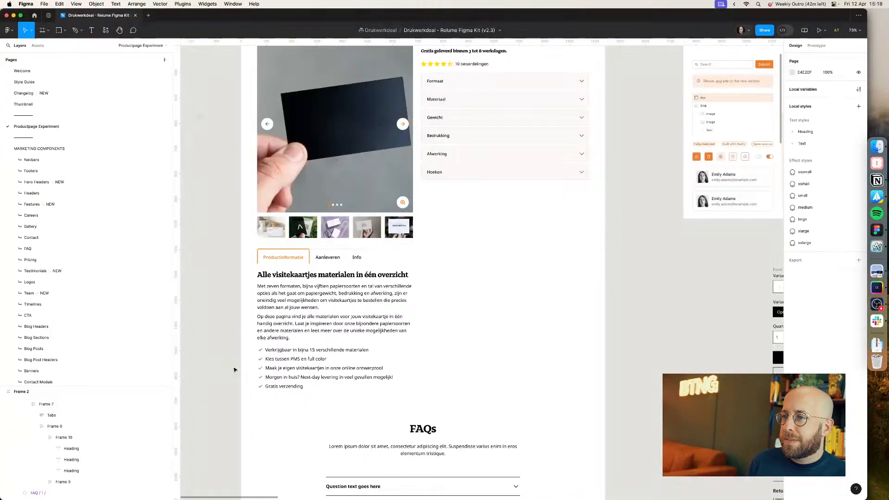
pyautogui.doubleClick(363, 261)
pyautogui.doubleClick(363, 261)
pyautogui.scroll(5, 365, 262)
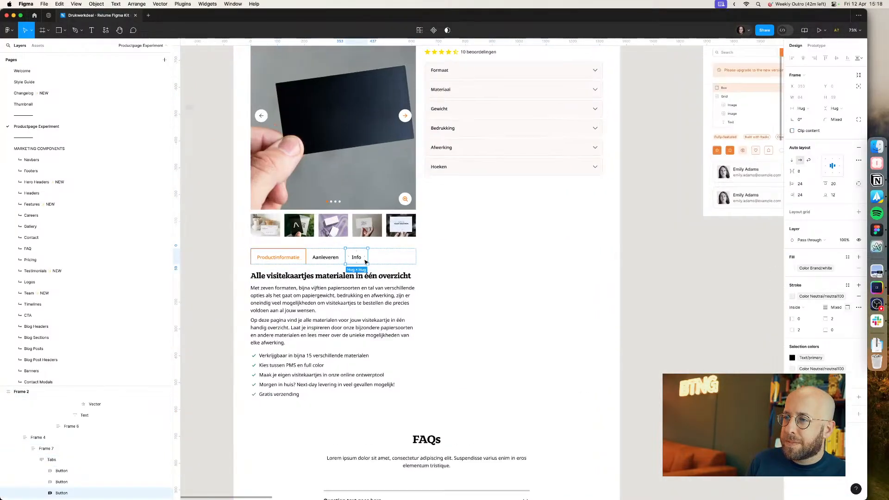
pyautogui.hscroll(-5, 366, 262)
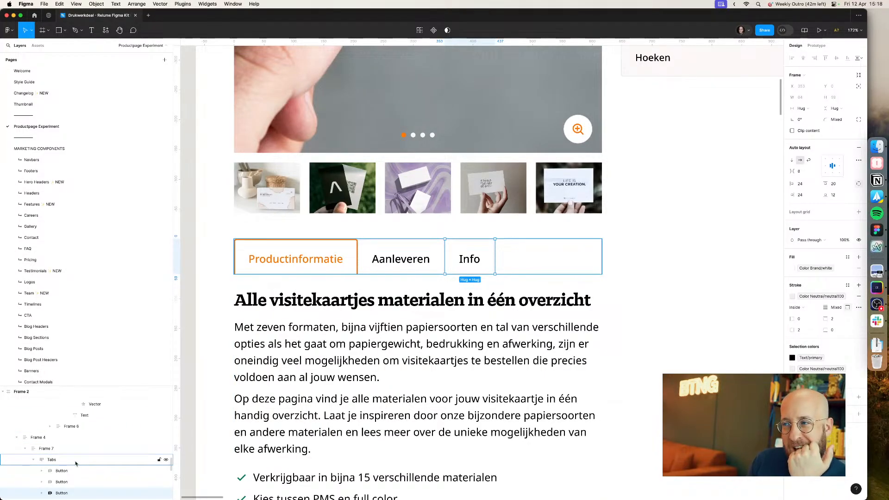
pyautogui.press('r')
pyautogui.moveTo(474, 263); pyautogui.dragTo(528, 272)
pyautogui.press('i')
pyautogui.press('Escape')
pyautogui.click(491, 261)
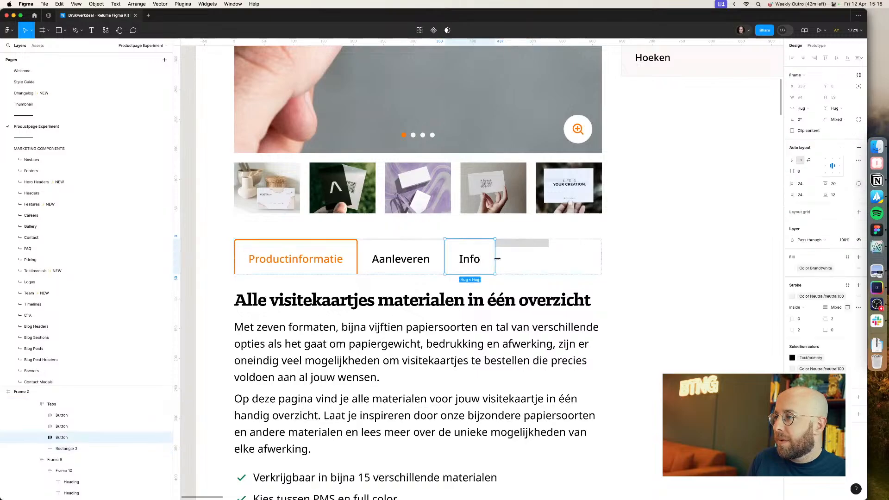
pyautogui.click(523, 248)
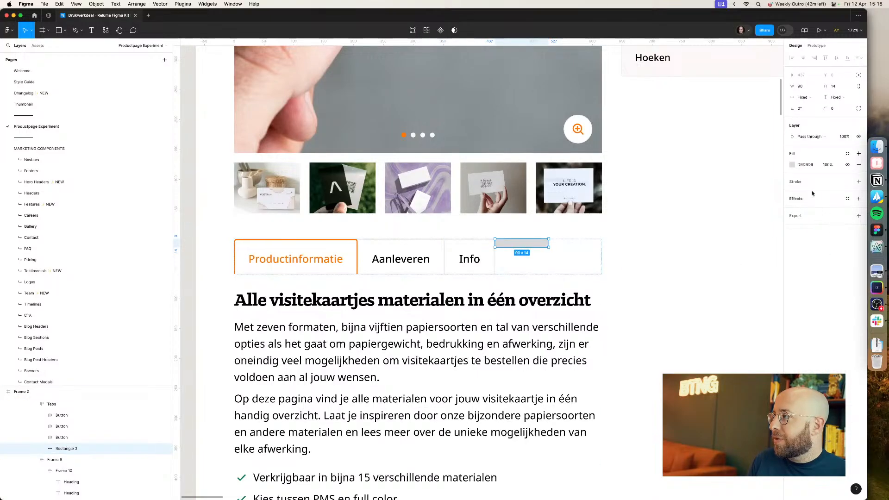
# Step: Give the rectangle the Color Neutral/neutral100 fill, a fill-container width and a height of 1
pyautogui.click(847, 154)
pyautogui.write('neu')
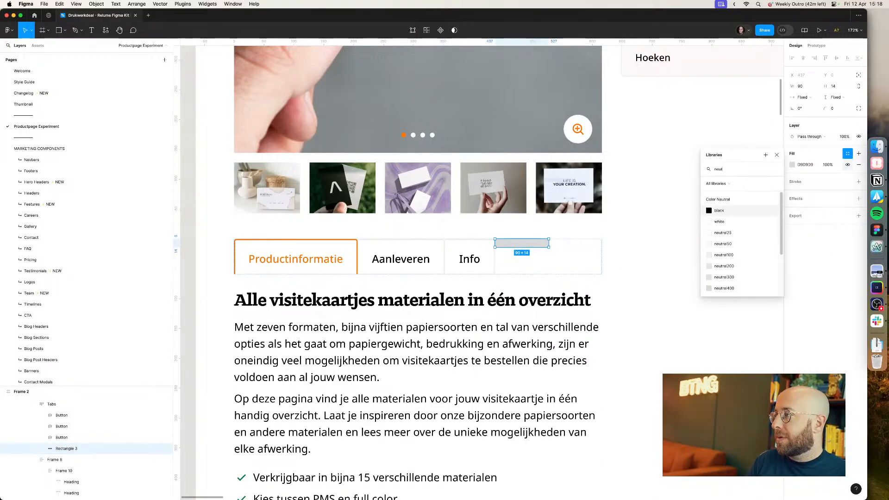
pyautogui.write('t')
pyautogui.click(724, 254)
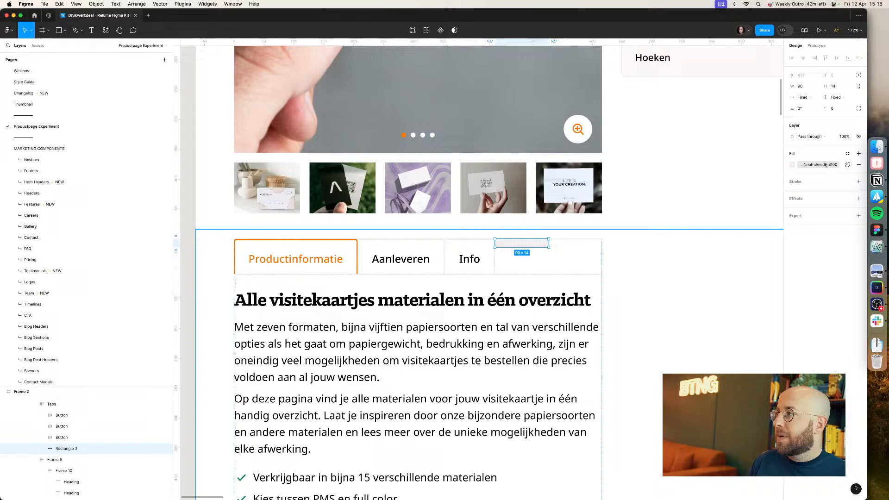
pyautogui.click(807, 99)
pyautogui.click(812, 107)
pyautogui.click(833, 87)
pyautogui.write('1')
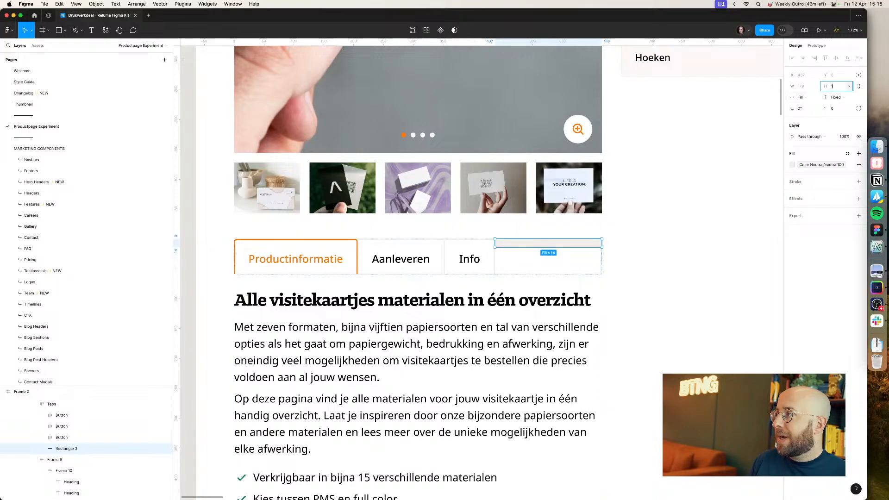
pyautogui.press('Return')
# Step: Set the Tabs frame's auto layout alignment to bottom so the divider line sits along the tabs' base
pyautogui.click(70, 405)
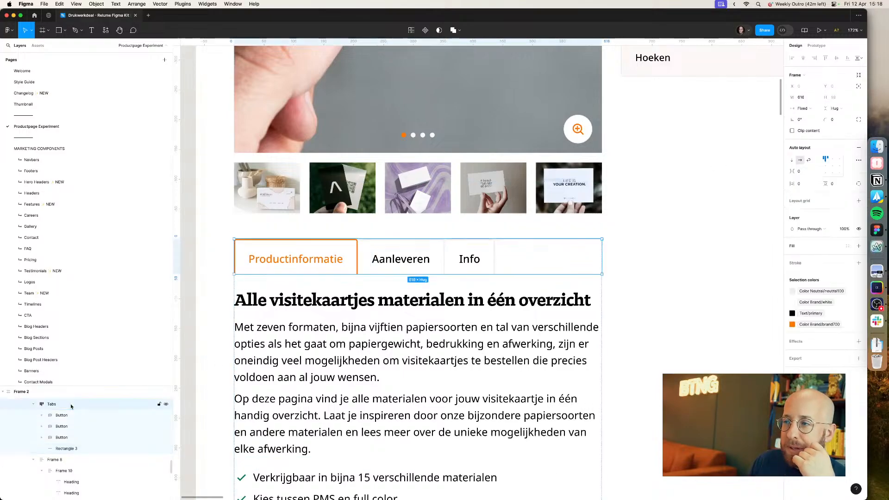
pyautogui.click(826, 172)
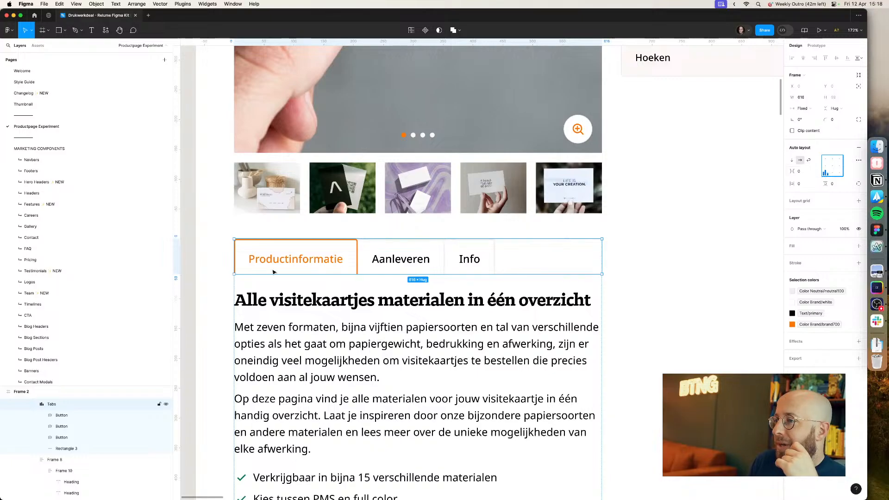
pyautogui.click(194, 277)
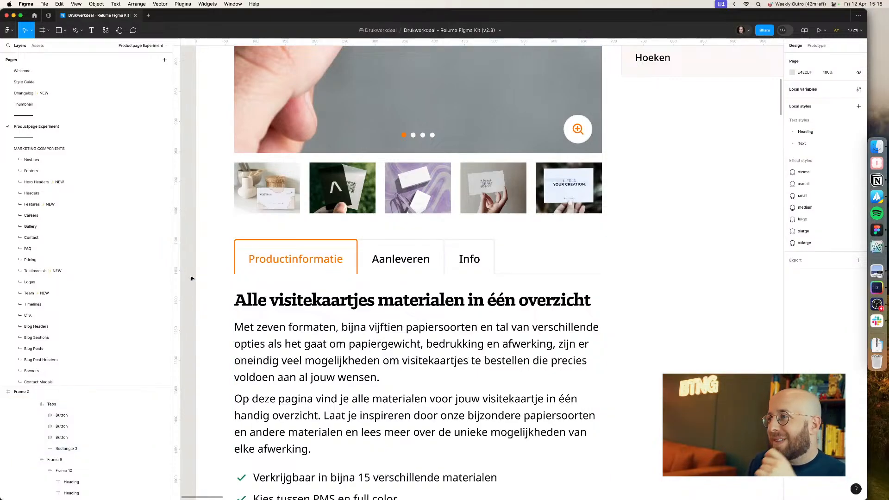
pyautogui.click(554, 273)
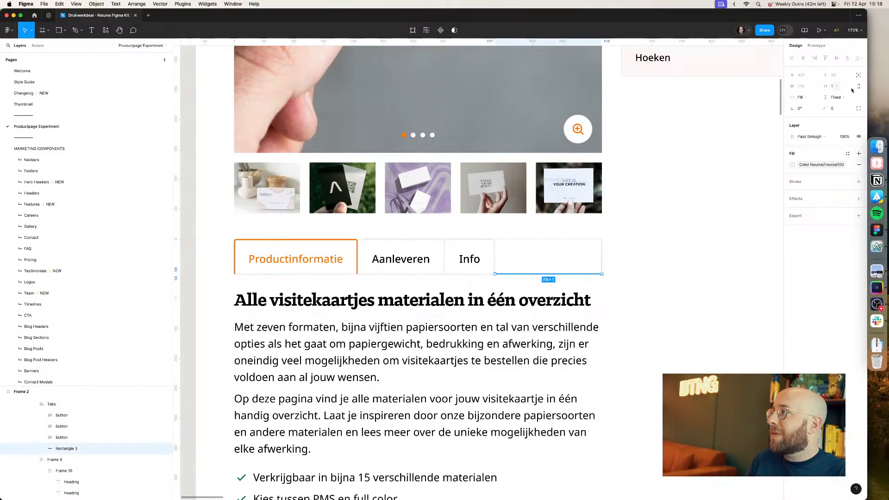
pyautogui.click(275, 324)
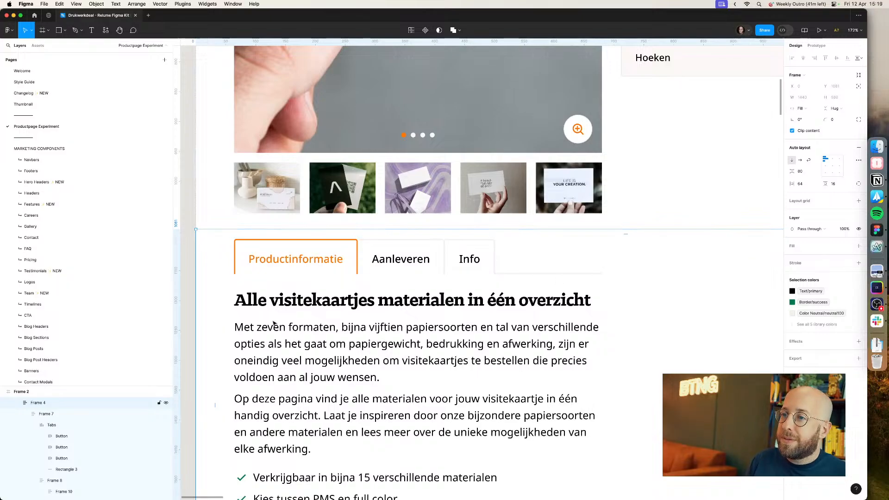
pyautogui.press('Escape')
# Step: Compare the product information section of the design with the live Drukwerkdeal.nl product page in the browser
pyautogui.scroll(-5, 610, 300)
pyautogui.hscroll(3, 649, 303)
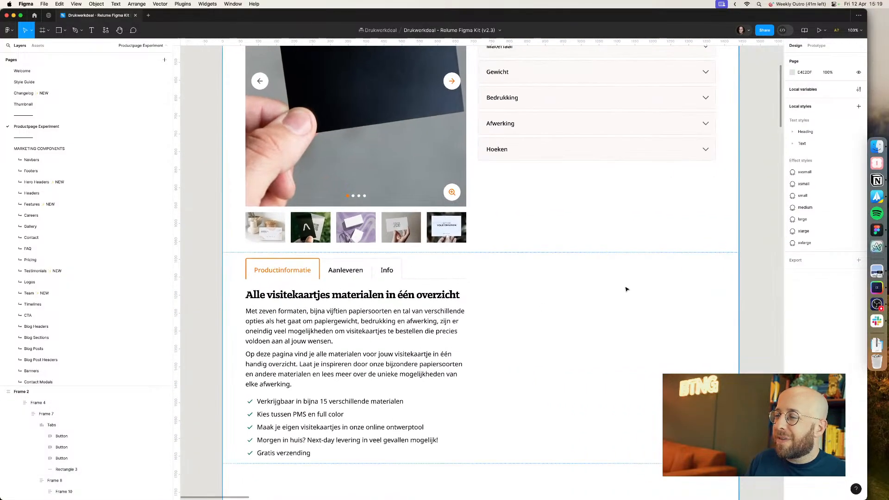
pyautogui.scroll(8, 762, 258)
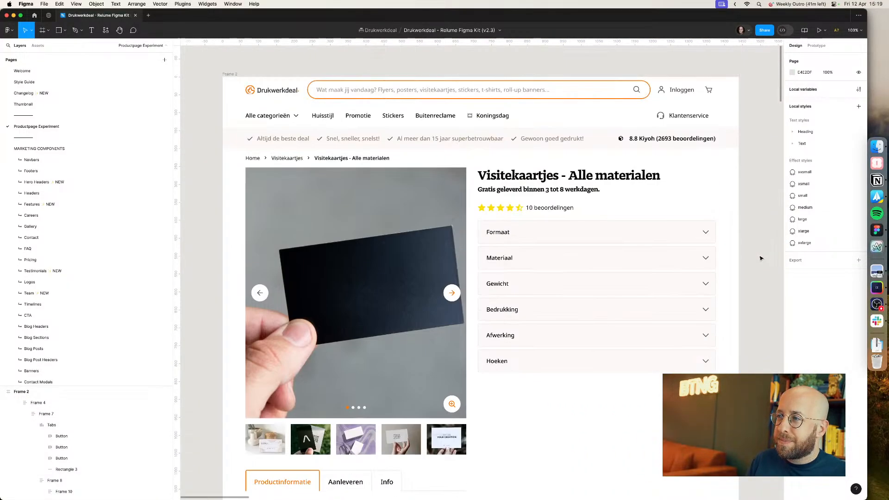
pyautogui.scroll(-10, 761, 258)
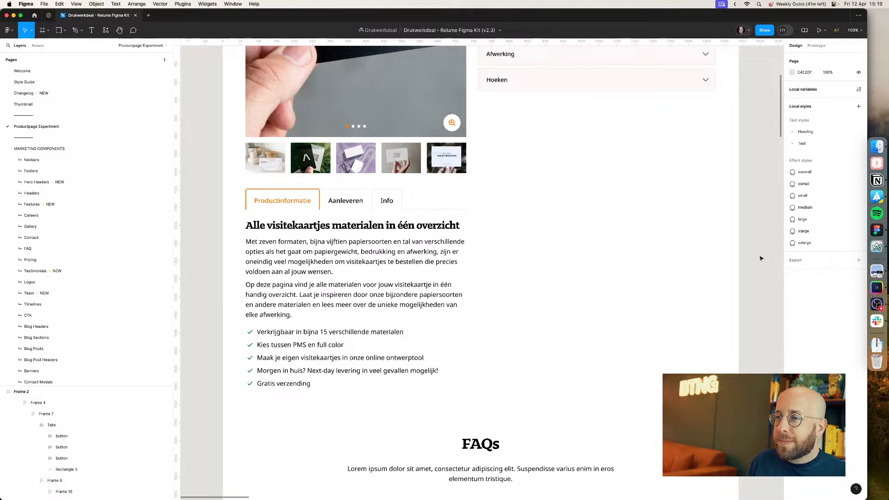
pyautogui.press('-')
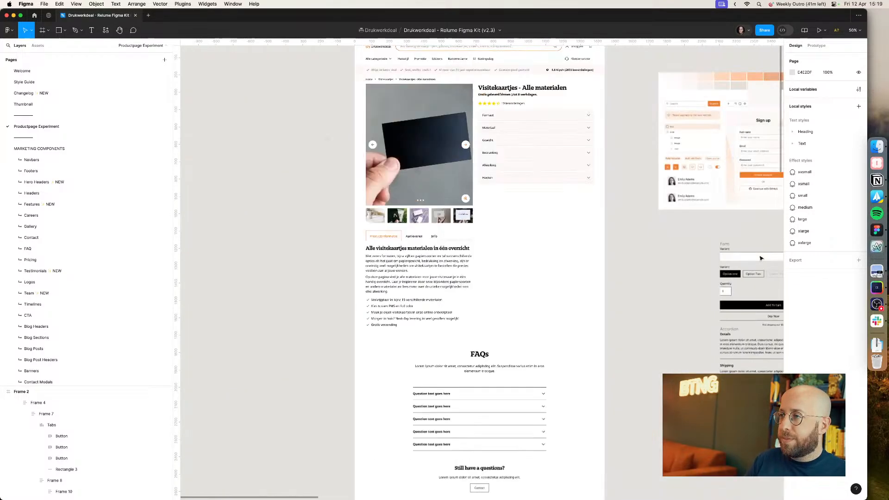
pyautogui.moveTo(618, 224); pyautogui.dragTo(560, 261)
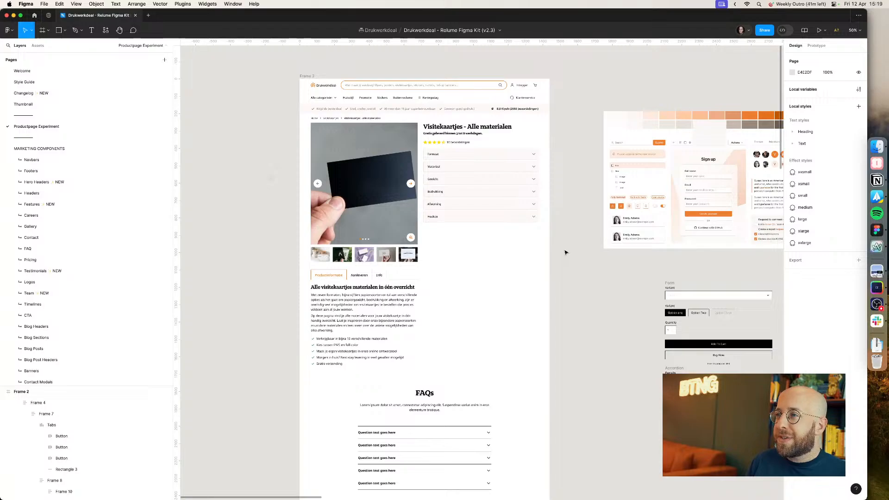
pyautogui.press('super+Tab')
pyautogui.press('super+Tab')
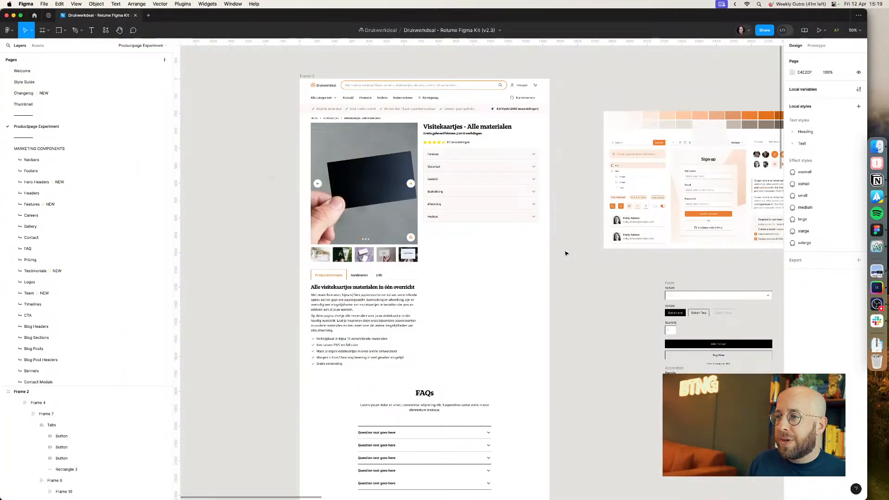
pyautogui.scroll(-5, 566, 253)
pyautogui.press('super+Tab')
pyautogui.scroll(-5, 566, 254)
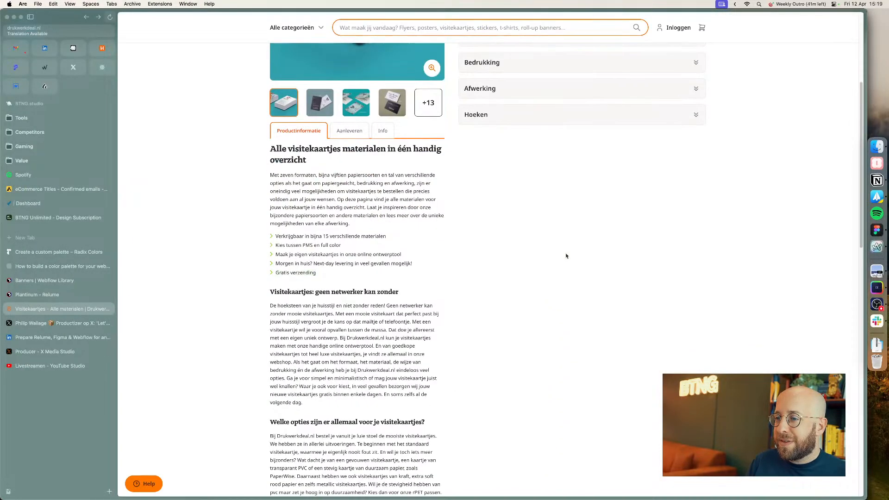
pyautogui.scroll(-10, 566, 256)
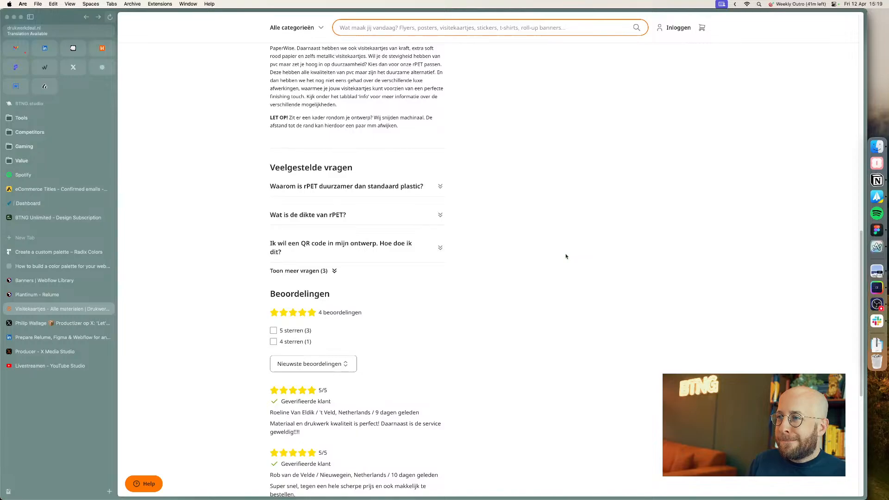
pyautogui.press('super+Tab')
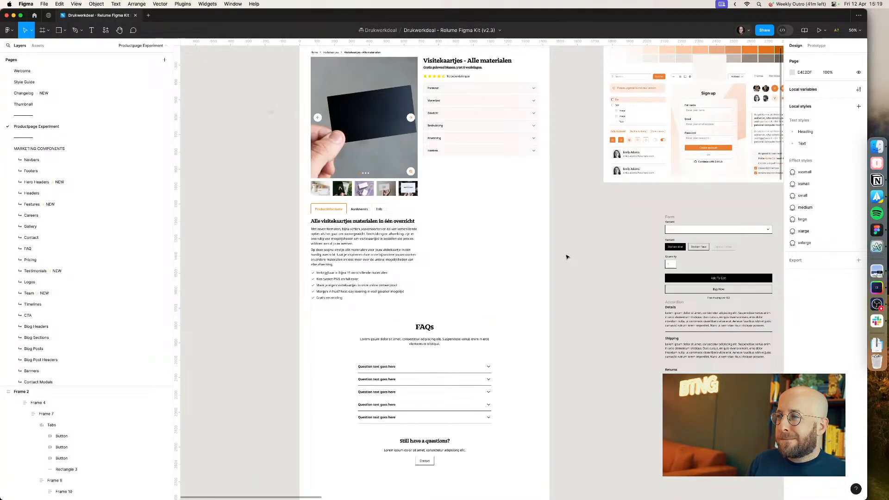
pyautogui.press('super+Tab')
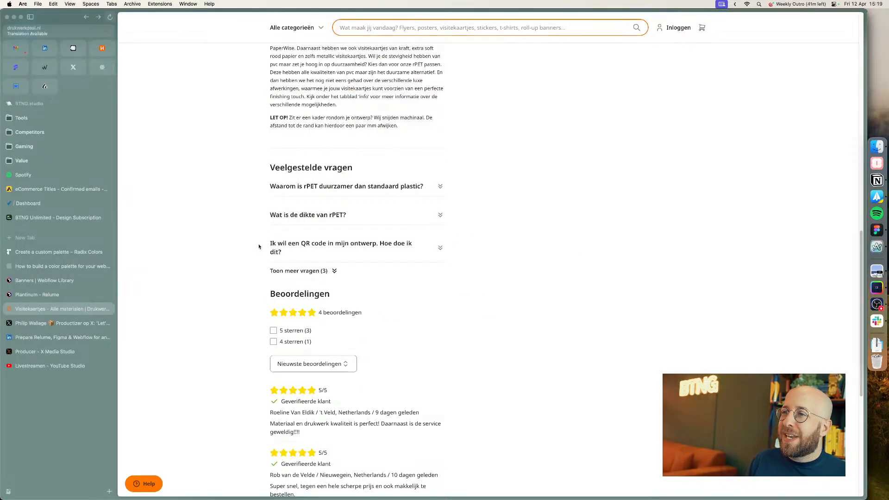
pyautogui.scroll(-2, 278, 125)
pyautogui.scroll(20, 478, 353)
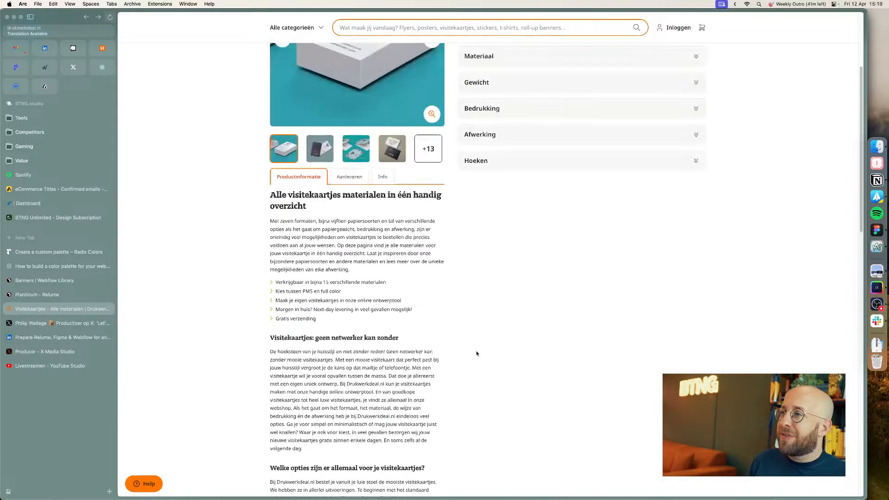
# Step: Explore the live page's option accordions by choosing a format, material and weight
pyautogui.click(511, 319)
pyautogui.click(511, 294)
pyautogui.click(514, 266)
pyautogui.click(519, 241)
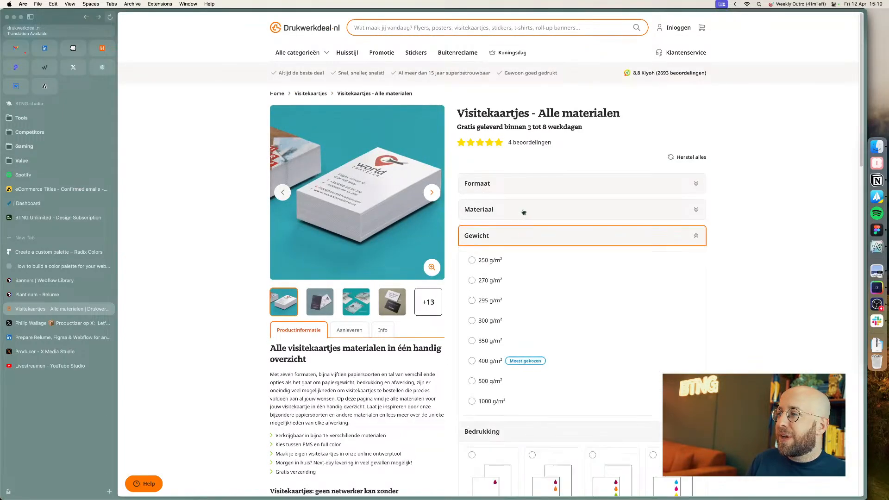
pyautogui.click(524, 213)
pyautogui.click(529, 190)
pyautogui.click(512, 233)
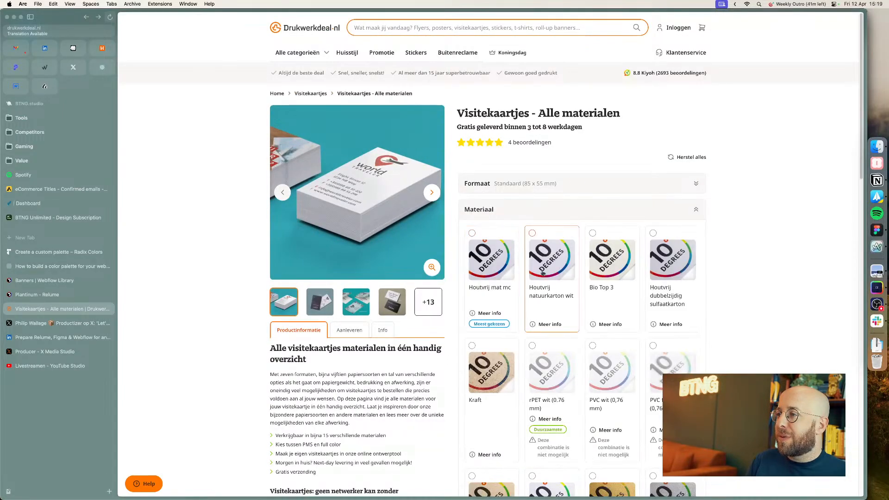
pyautogui.click(492, 250)
pyautogui.click(484, 263)
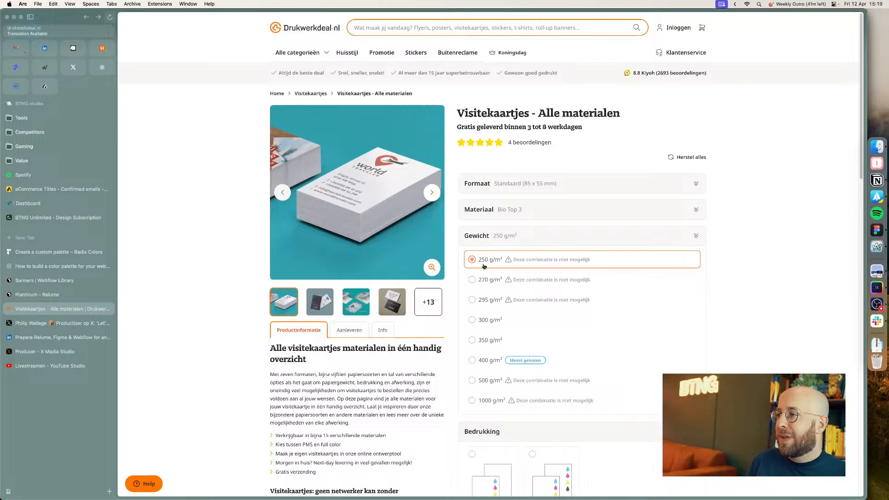
pyautogui.click(495, 239)
pyautogui.click(473, 361)
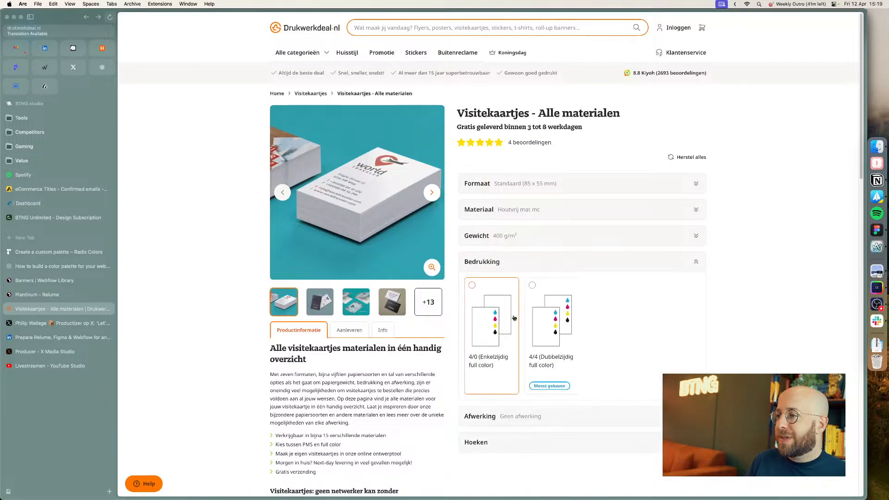
# Step: On the live page, choose the 4/0 printing option and toggle the price table between incl. and excl. VAT
pyautogui.click(513, 319)
pyautogui.click(482, 371)
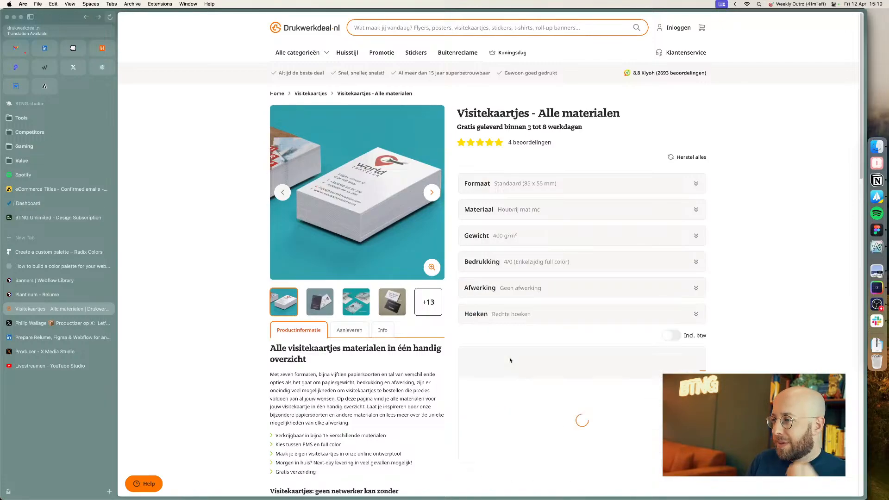
pyautogui.scroll(-2, 508, 354)
pyautogui.scroll(-7, 700, 297)
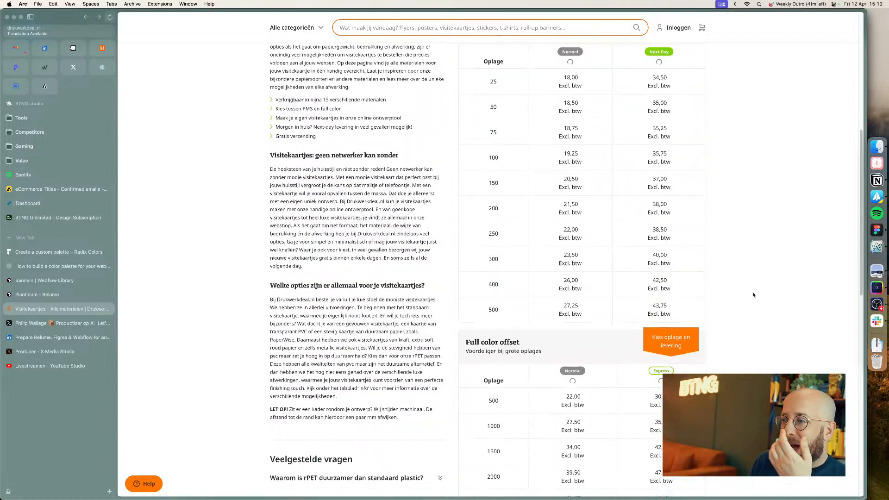
pyautogui.scroll(-5, 752, 295)
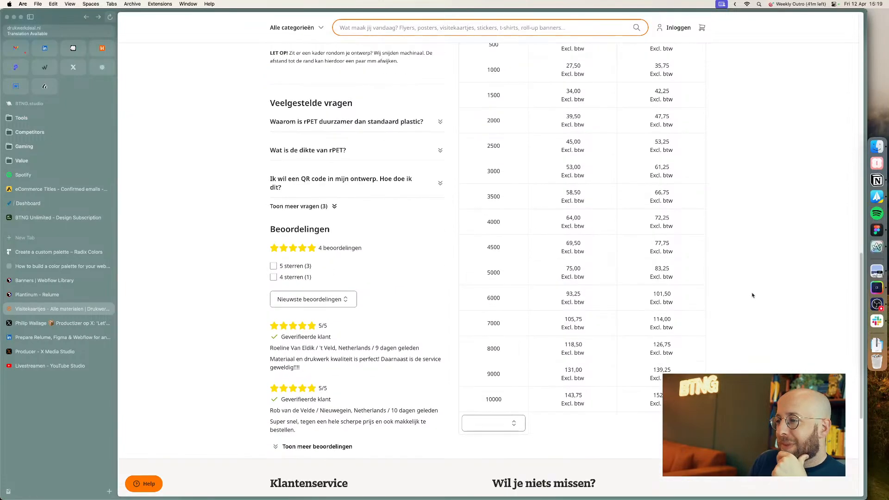
pyautogui.scroll(8, 746, 305)
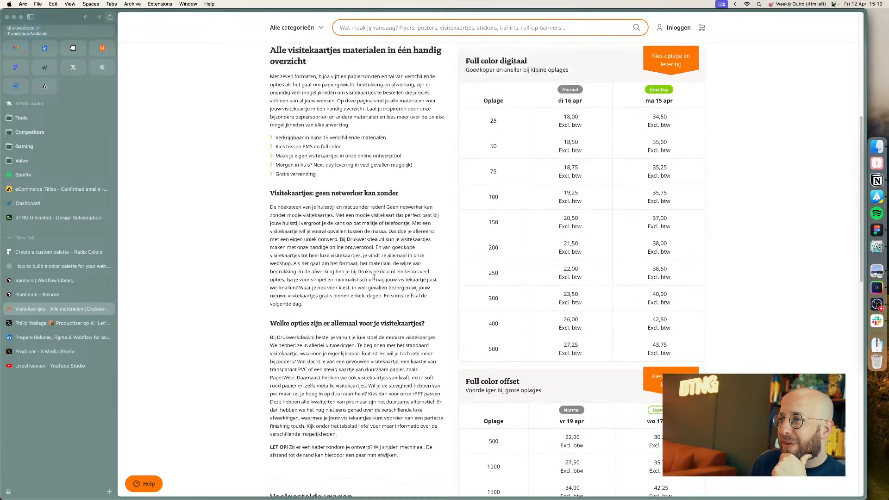
pyautogui.scroll(2, 356, 227)
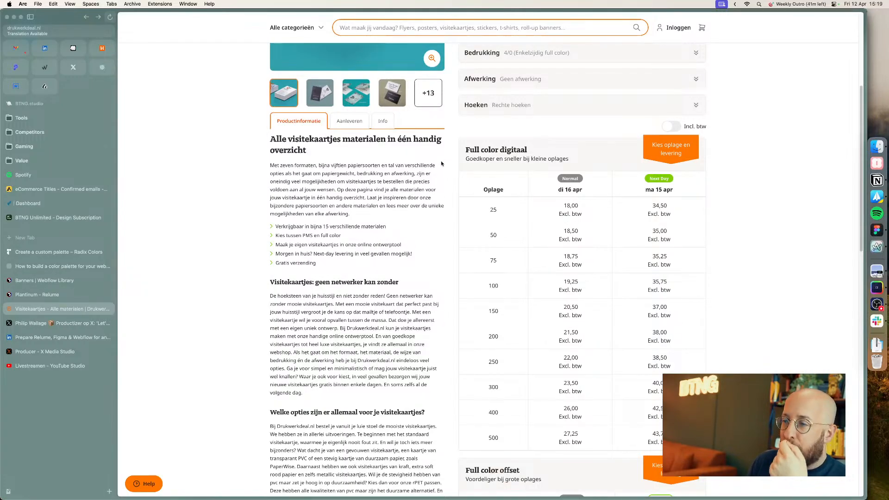
pyautogui.scroll(2, 450, 201)
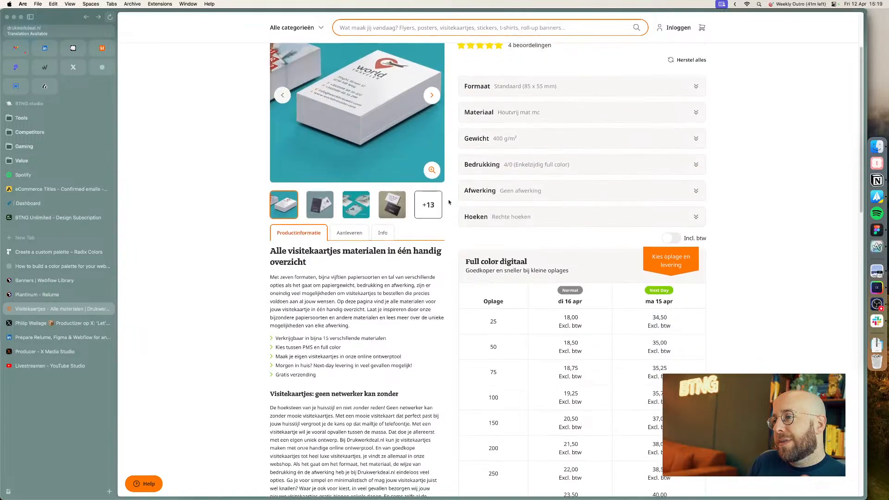
pyautogui.scroll(-5, 449, 201)
pyautogui.scroll(5, 449, 202)
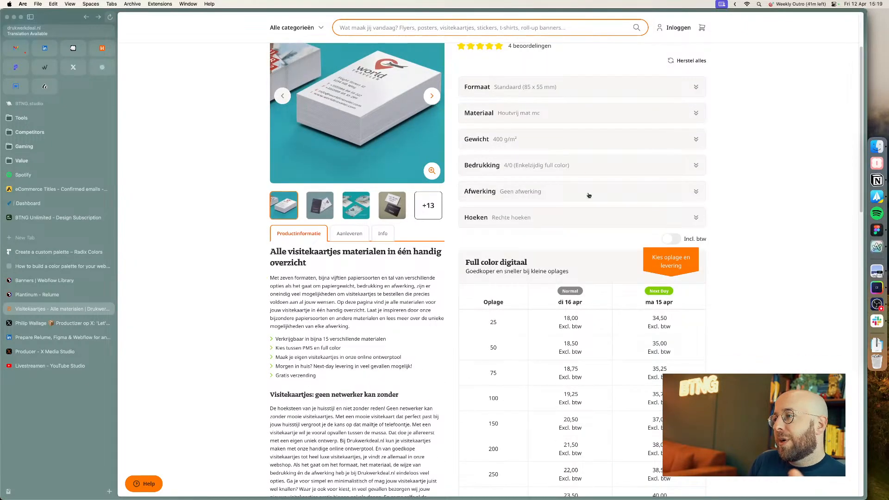
pyautogui.click(672, 239)
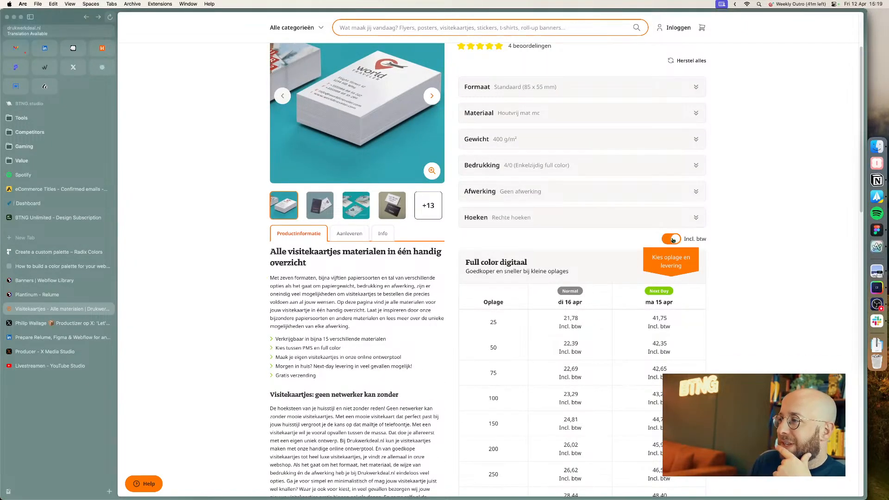
pyautogui.click(673, 239)
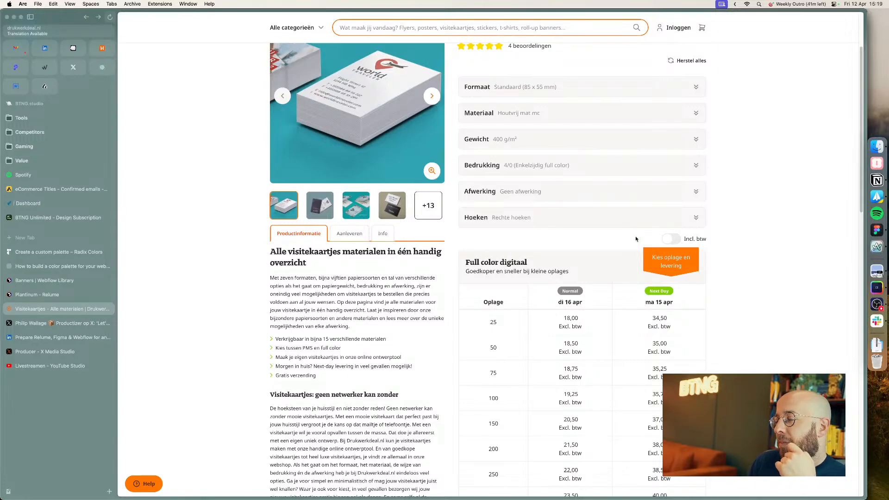
# Step: Scroll through the live page's price tables, FAQ and reviews sections
pyautogui.scroll(-1, 316, 346)
pyautogui.scroll(-10, 357, 325)
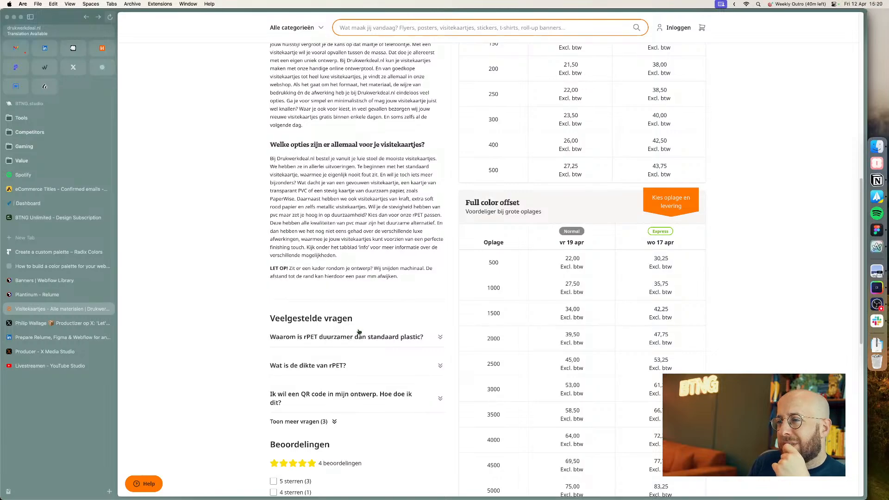
pyautogui.scroll(-3, 359, 331)
pyautogui.scroll(-3, 359, 337)
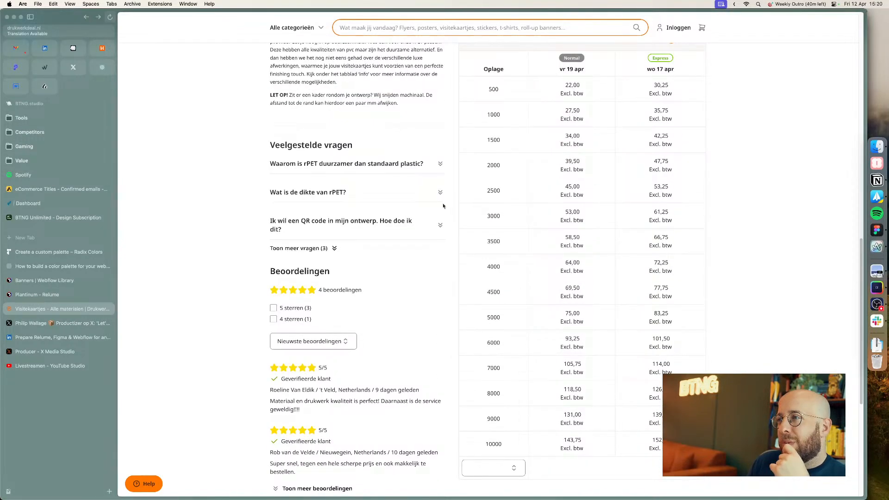
pyautogui.scroll(15, 443, 206)
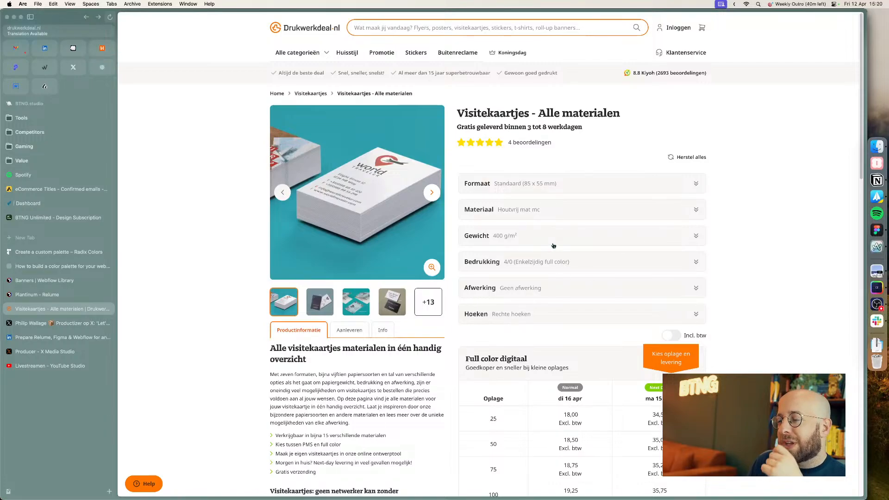
pyautogui.scroll(-5, 554, 246)
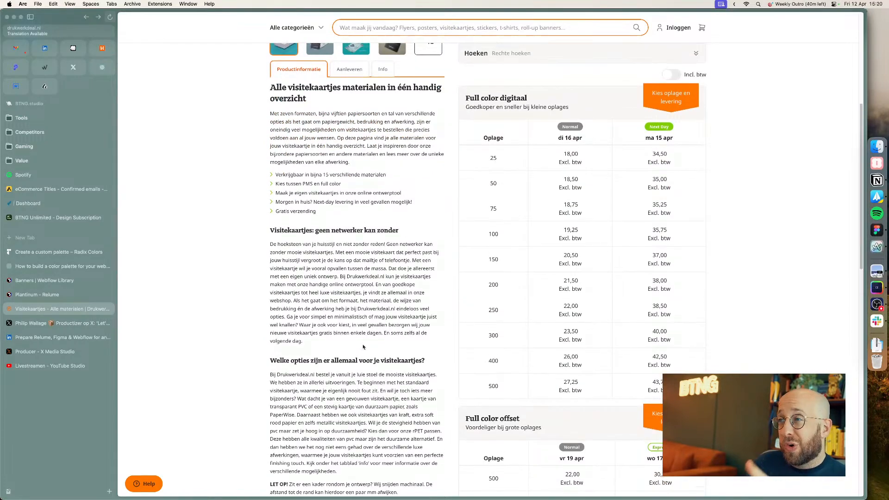
pyautogui.scroll(3, 497, 129)
pyautogui.scroll(-9, 368, 319)
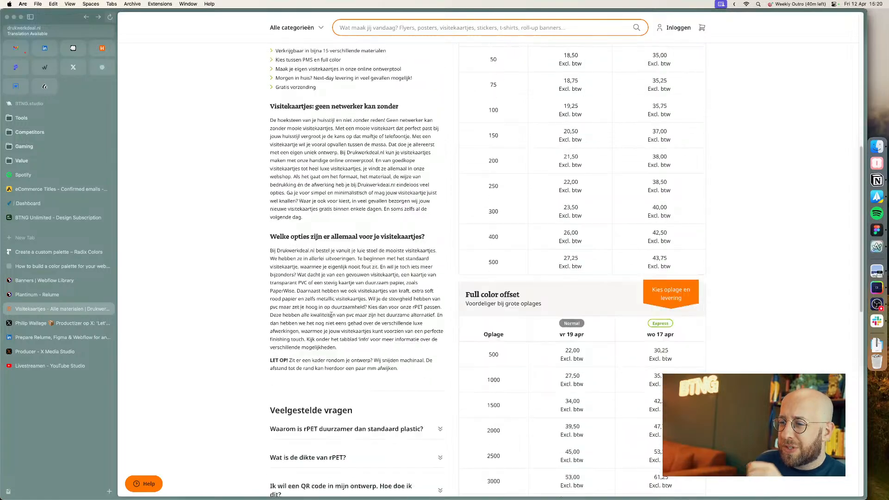
pyautogui.scroll(-2, 368, 318)
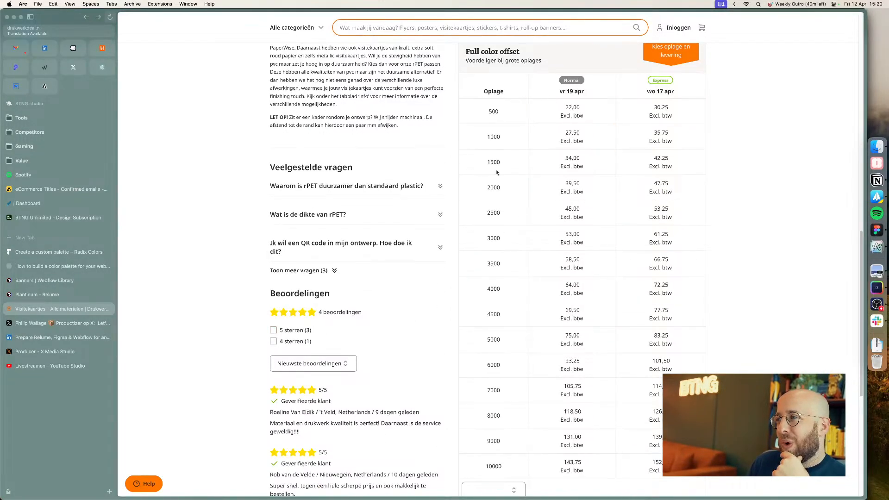
pyautogui.scroll(-3, 650, 268)
pyautogui.scroll(4, 669, 263)
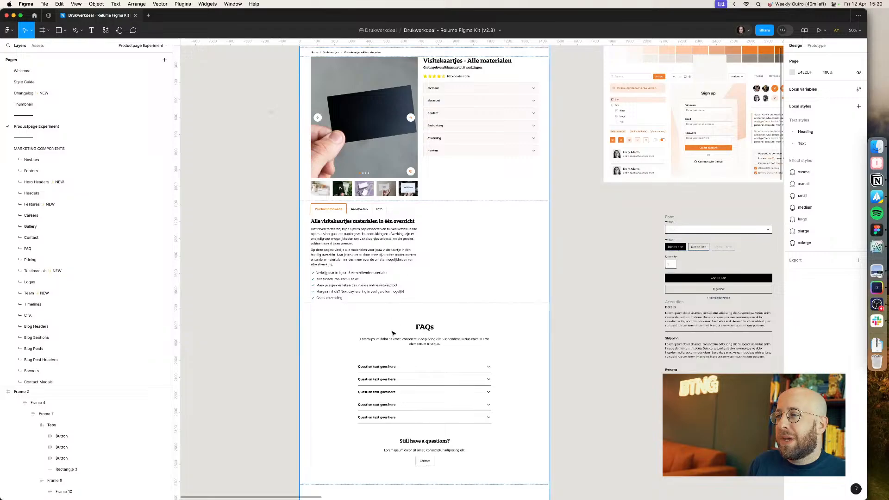
# Step: Return to the Figma design and navigate to the section below the product information content
pyautogui.click(428, 322)
pyautogui.scroll(-5, 390, 293)
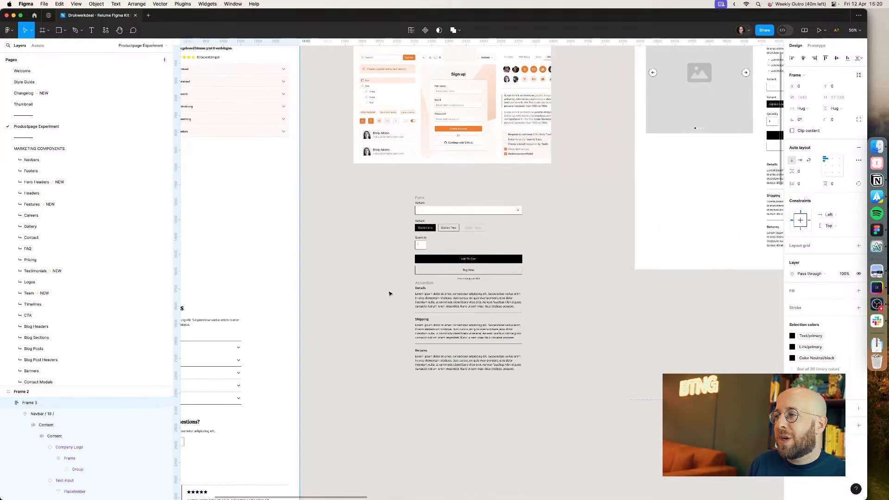
pyautogui.hscroll(-3, 391, 293)
pyautogui.moveTo(536, 360); pyautogui.dragTo(398, 256)
pyautogui.scroll(5, 350, 276)
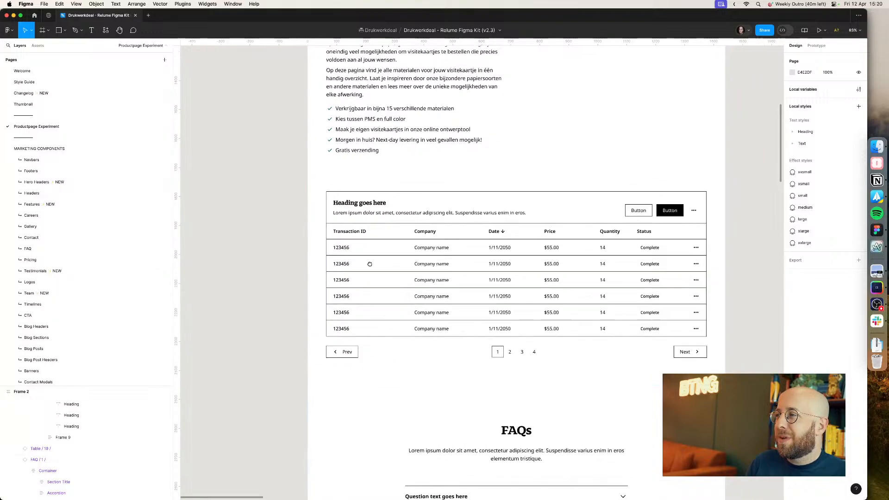
pyautogui.press('super+Tab')
pyautogui.press('super+Tab')
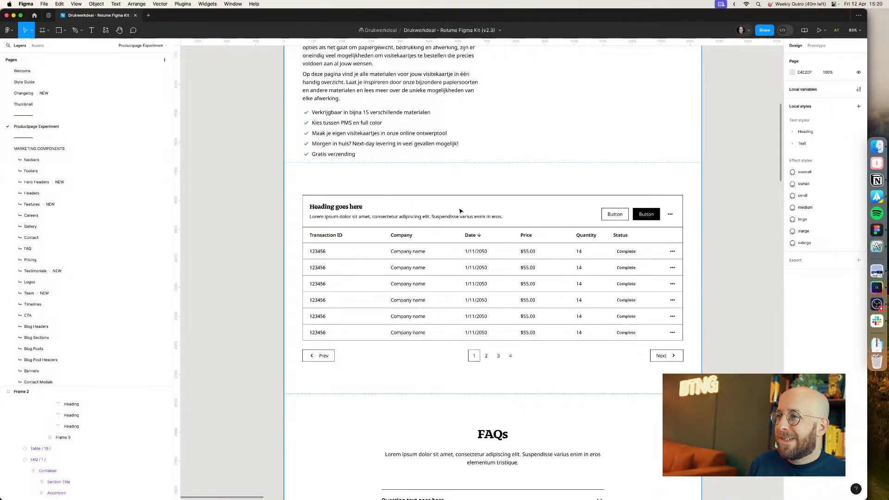
pyautogui.press('super+Tab')
pyautogui.press('super+Tab')
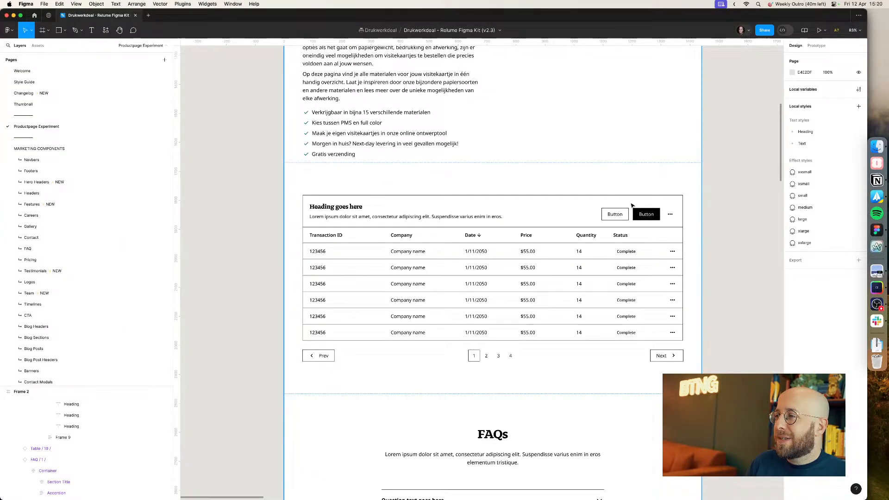
pyautogui.press('super+Tab')
pyautogui.press('super+Tab')
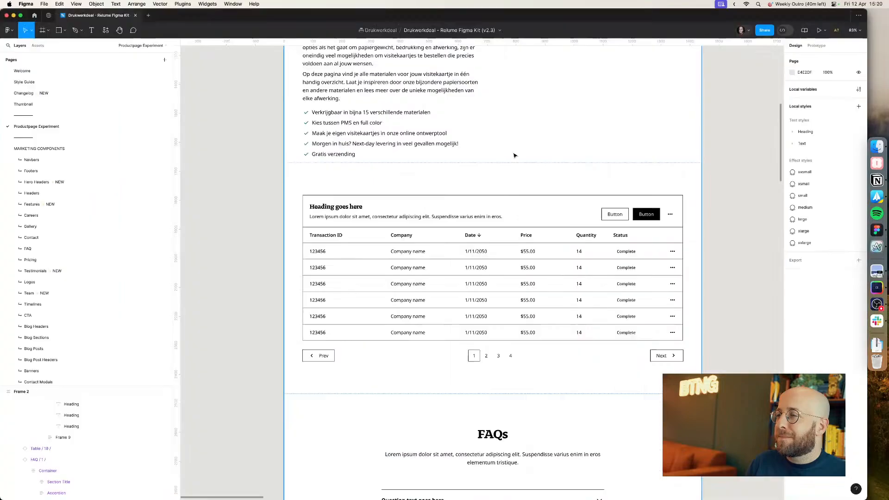
# Step: Remove the data table from the product page frame, moving it out onto the canvas
pyautogui.click(387, 184)
pyautogui.press('Delete')
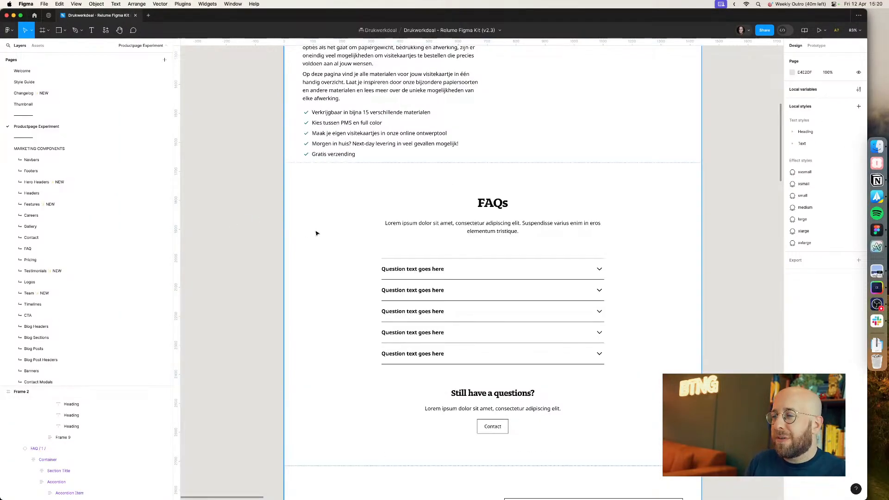
pyautogui.press('super+z')
pyautogui.scroll(-10, 407, 242)
pyautogui.moveTo(406, 242); pyautogui.dragTo(578, 336)
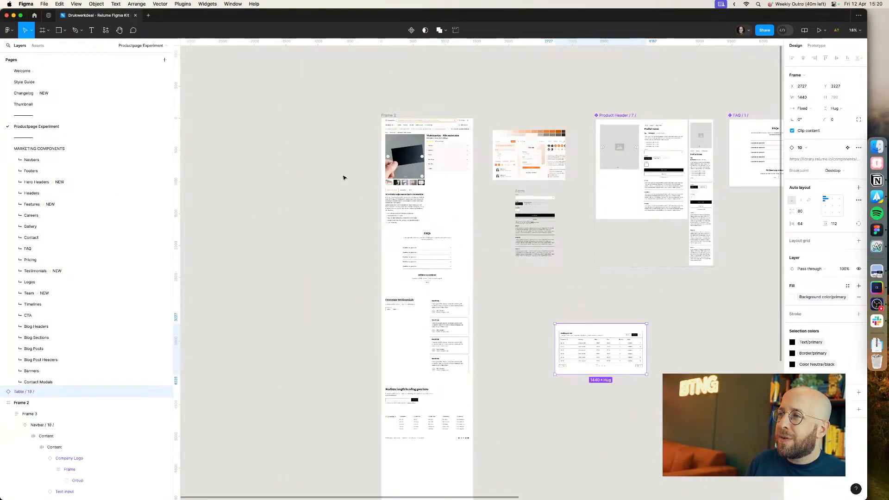
# Step: Open the local variables and review the semantic Background color and Border colors
pyautogui.click(347, 173)
pyautogui.scroll(10, 353, 174)
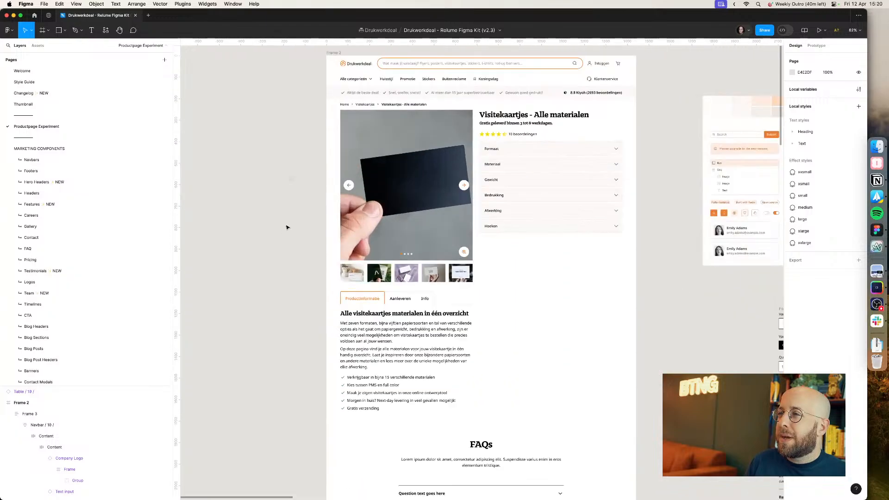
pyautogui.click(859, 89)
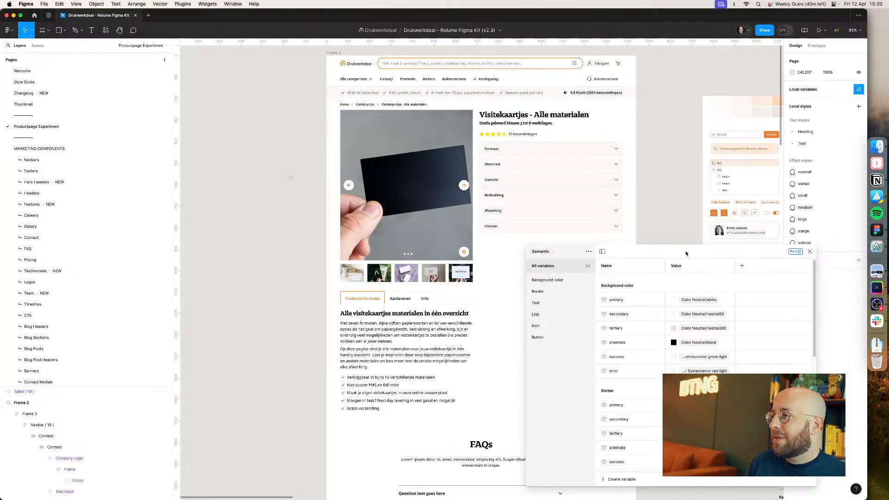
pyautogui.click(560, 282)
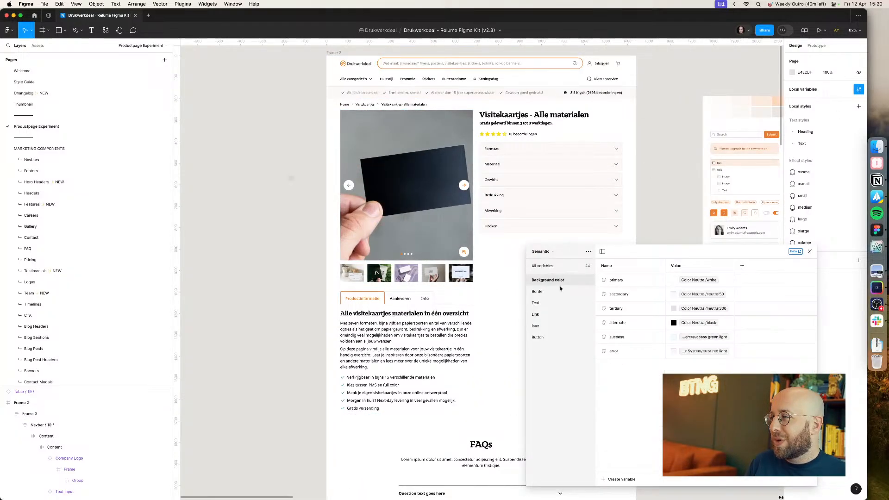
pyautogui.click(558, 292)
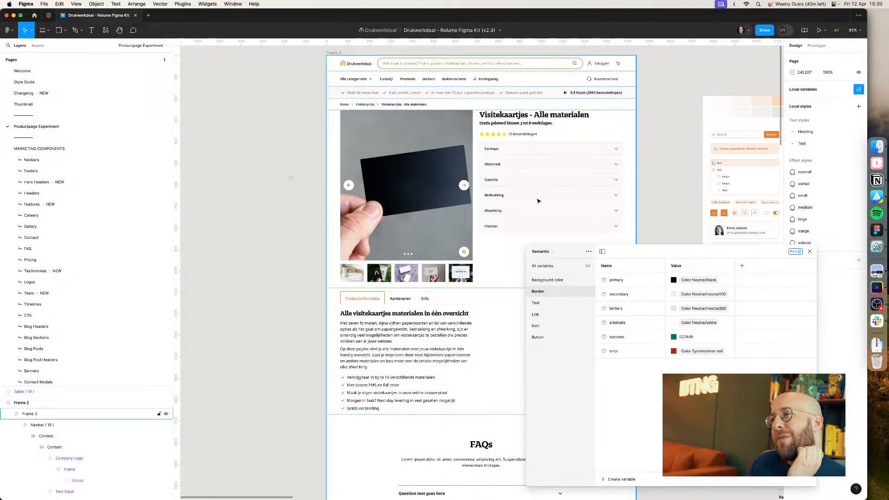
# Step: Give the 'Alle visitekaartjes materialen in één overzicht' heading the Color Neutral/neutral950 fill
pyautogui.keyDown('super'); pyautogui.click(403, 313); pyautogui.keyUp('super')
pyautogui.click(808, 198)
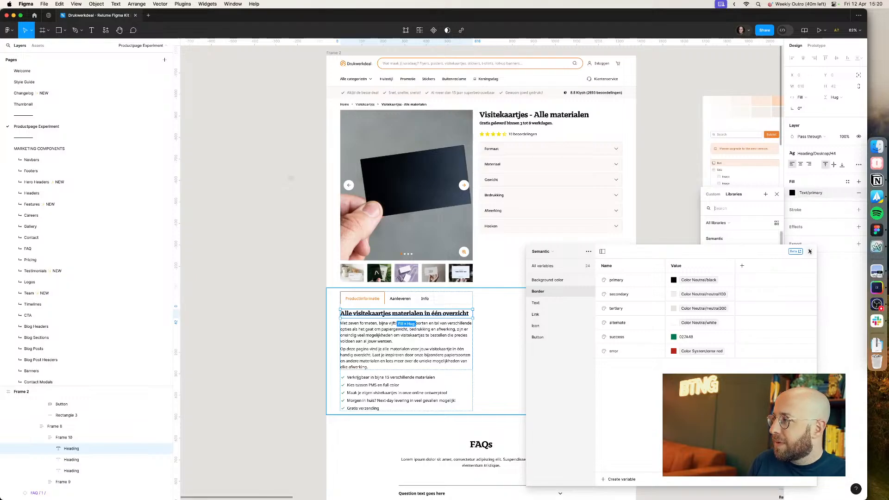
pyautogui.click(810, 251)
pyautogui.write('neutr')
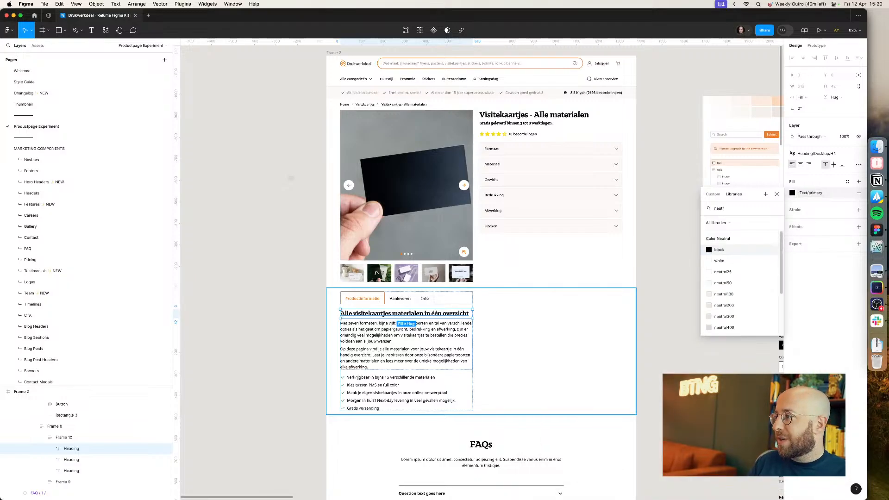
pyautogui.scroll(-3, 736, 326)
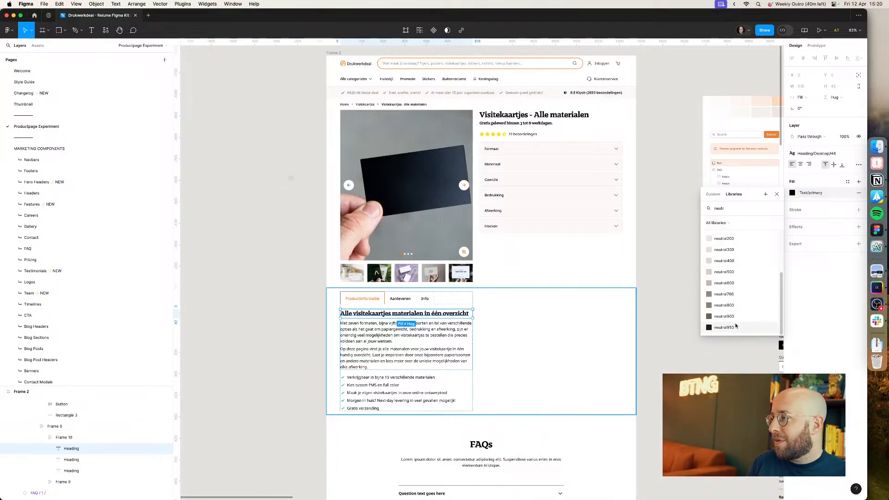
pyautogui.click(735, 326)
# Step: Set the two product information paragraphs' text fill to Color Neutral/neutral900
pyautogui.scroll(2, 435, 335)
pyautogui.click(433, 334)
pyautogui.keyDown('shift'); pyautogui.click(433, 357); pyautogui.keyUp('shift')
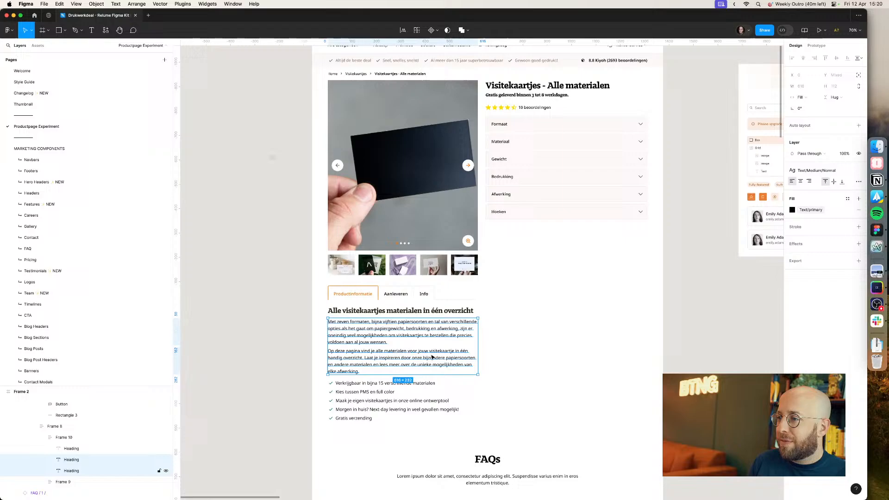
pyautogui.click(805, 214)
pyautogui.write('neutral9')
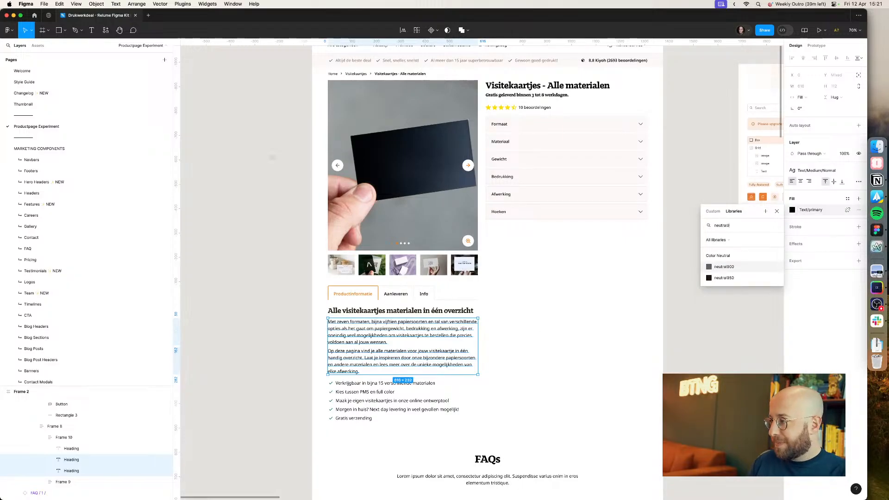
pyautogui.click(729, 268)
pyautogui.click(273, 365)
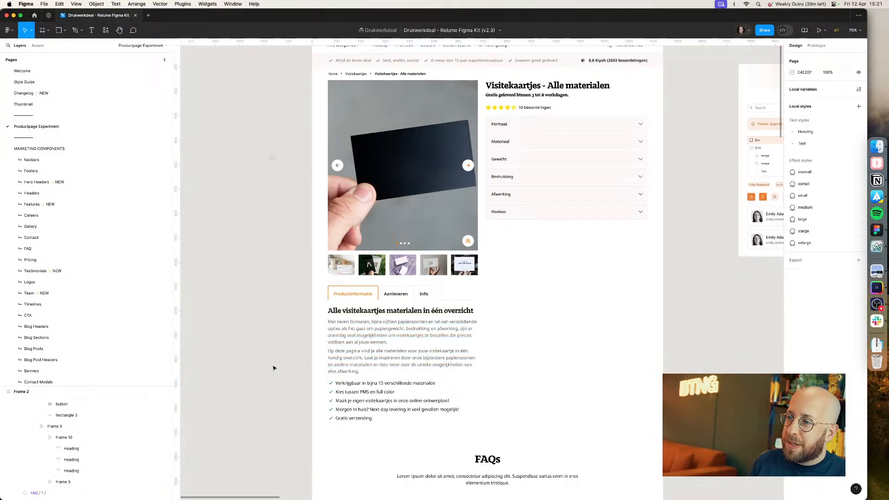
# Step: Paste the paragraph's text properties onto the checklist items below it
pyautogui.scroll(2, 274, 366)
pyautogui.scroll(-3, 268, 312)
pyautogui.keyDown('super'); pyautogui.click(397, 306); pyautogui.keyUp('super')
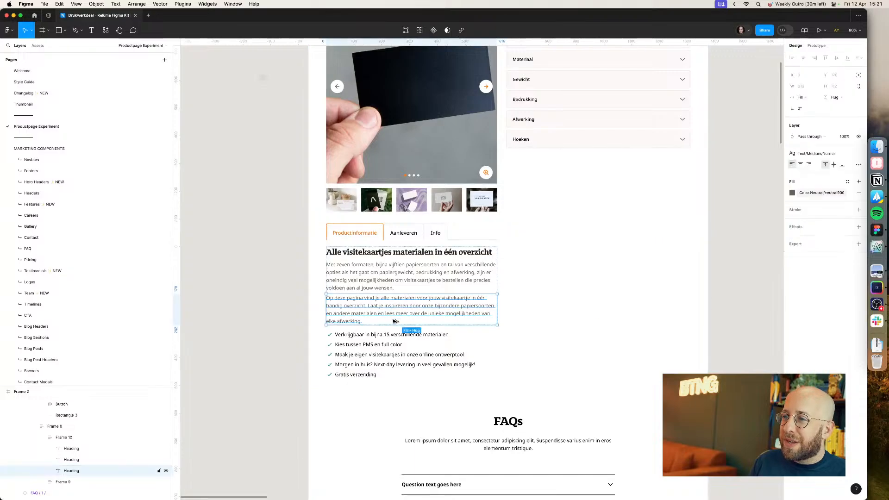
pyautogui.keyDown('super'); pyautogui.click(388, 335); pyautogui.keyUp('super')
pyautogui.press('alt+super+v')
pyautogui.keyDown('super'); pyautogui.click(378, 345); pyautogui.keyUp('super')
pyautogui.press('alt+super+v')
pyautogui.keyDown('super'); pyautogui.click(371, 354); pyautogui.keyUp('super')
pyautogui.press('alt+super+v')
pyautogui.keyDown('super'); pyautogui.click(368, 365); pyautogui.keyUp('super')
pyautogui.press('alt+super+v')
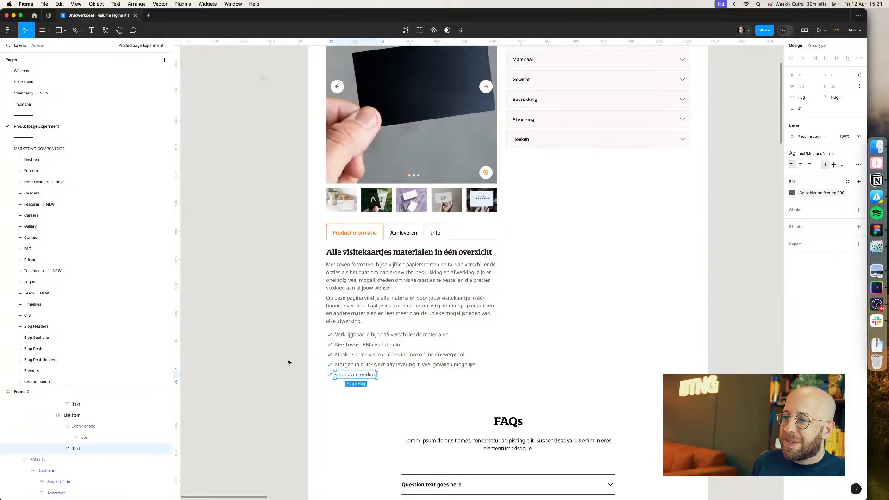
# Step: Apply the Color Neutral/neutral900 fill to both product information paragraphs and all five checklist items together
pyautogui.click(290, 362)
pyautogui.press('super+Tab')
pyautogui.press('super+Tab')
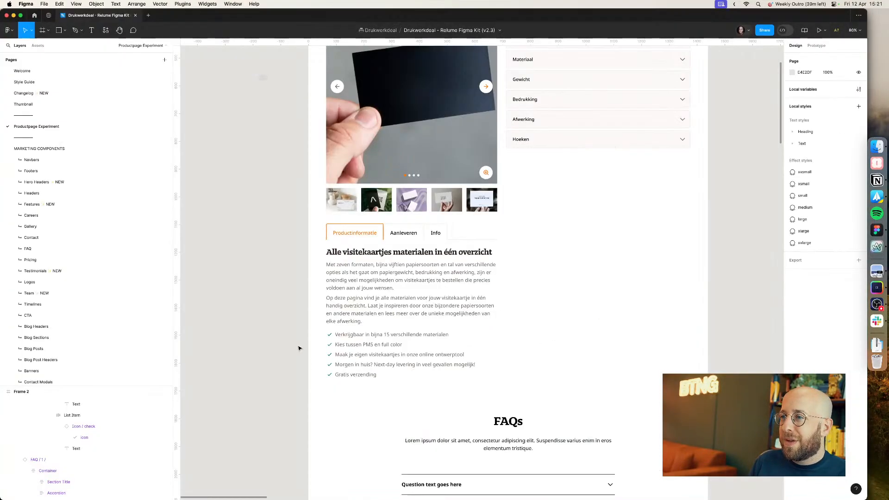
pyautogui.keyDown('super'); pyautogui.click(407, 274); pyautogui.keyUp('super')
pyautogui.keyDown('shift'); pyautogui.keyDown('super'); pyautogui.click(397, 305); pyautogui.keyUp('super'); pyautogui.keyUp('shift')
pyautogui.keyDown('shift'); pyautogui.keyDown('super'); pyautogui.click(387, 336); pyautogui.keyUp('super'); pyautogui.keyUp('shift')
pyautogui.keyDown('shift'); pyautogui.keyDown('super'); pyautogui.click(377, 345); pyautogui.keyUp('super'); pyautogui.keyUp('shift')
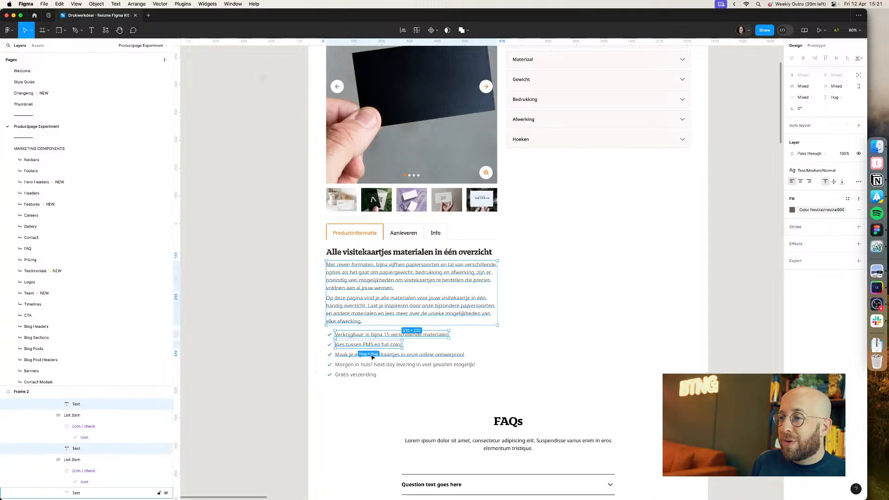
pyautogui.keyDown('shift'); pyautogui.keyDown('super'); pyautogui.click(371, 355); pyautogui.keyUp('super'); pyautogui.keyUp('shift')
pyautogui.keyDown('shift'); pyautogui.keyDown('super'); pyautogui.click(365, 365); pyautogui.keyUp('super'); pyautogui.keyUp('shift')
pyautogui.keyDown('shift'); pyautogui.keyDown('super'); pyautogui.click(356, 375); pyautogui.keyUp('super'); pyautogui.keyUp('shift')
pyautogui.click(804, 209)
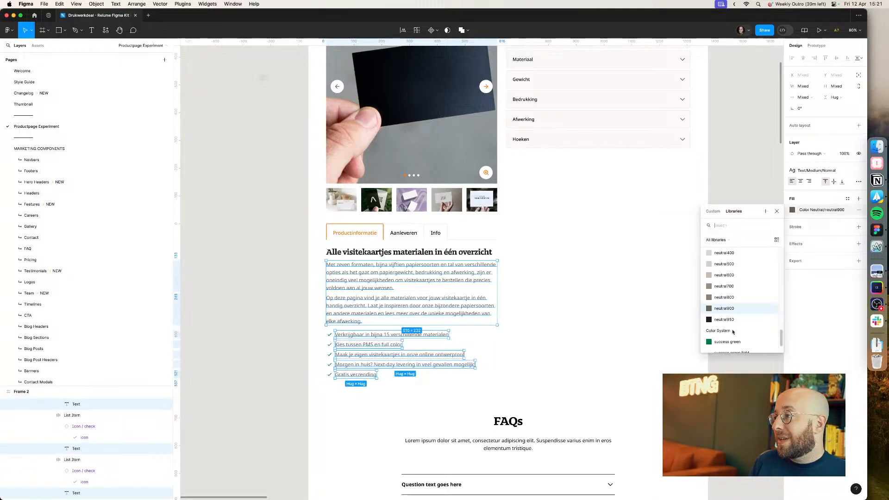
pyautogui.click(737, 323)
pyautogui.click(735, 323)
# Step: Review the restyled product information text and the page layout against the design
pyautogui.scroll(10, 411, 327)
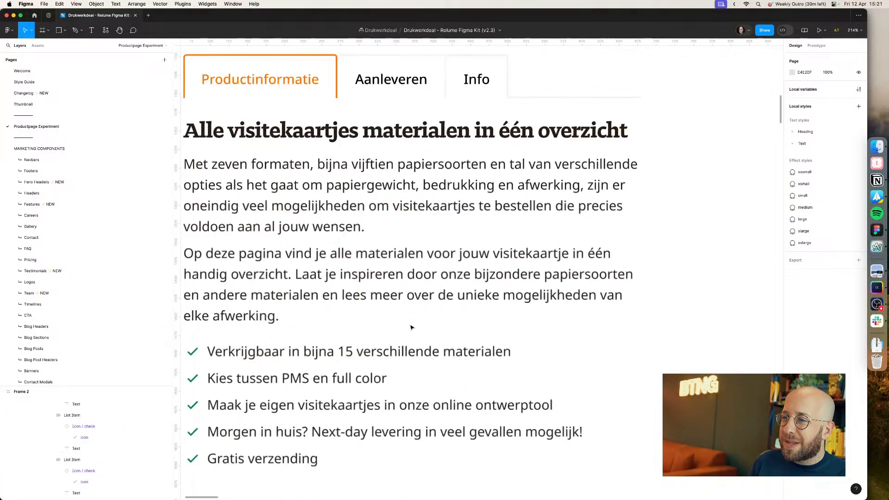
pyautogui.scroll(3, 411, 328)
pyautogui.hscroll(-4, 411, 327)
pyautogui.scroll(-10, 412, 328)
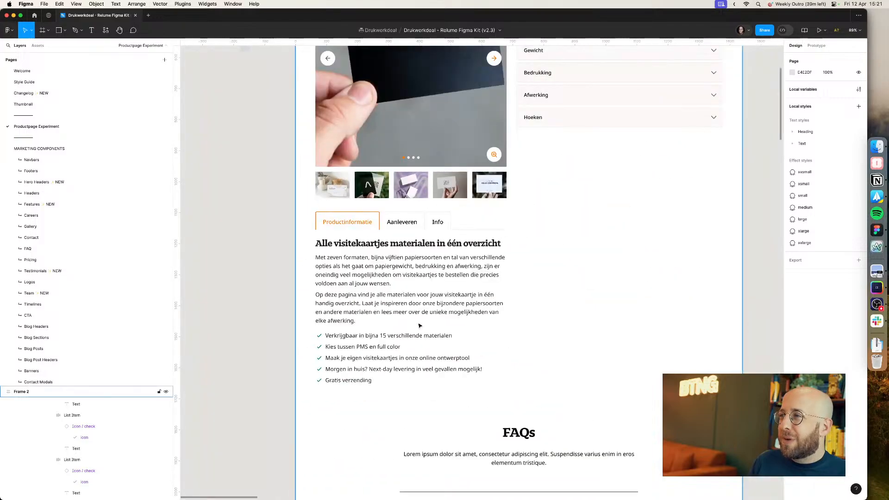
pyautogui.scroll(4, 672, 218)
pyautogui.scroll(4, 671, 218)
pyautogui.hscroll(-2, 671, 218)
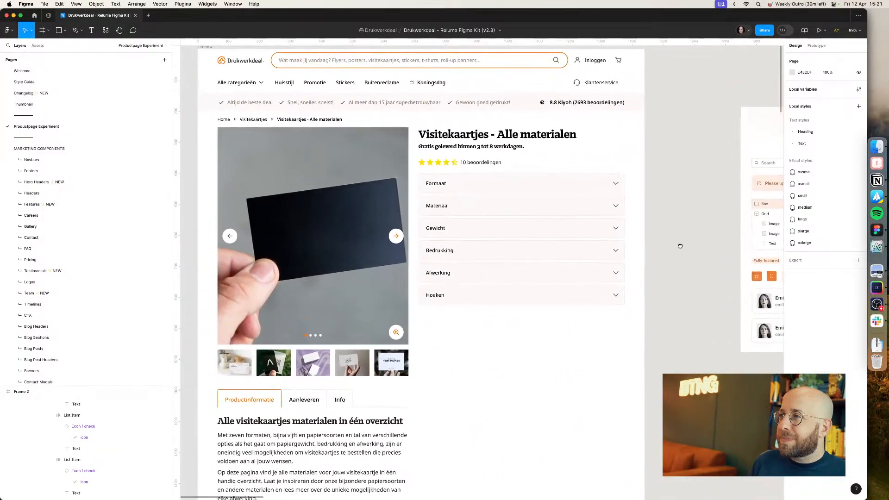
pyautogui.hscroll(1, 695, 252)
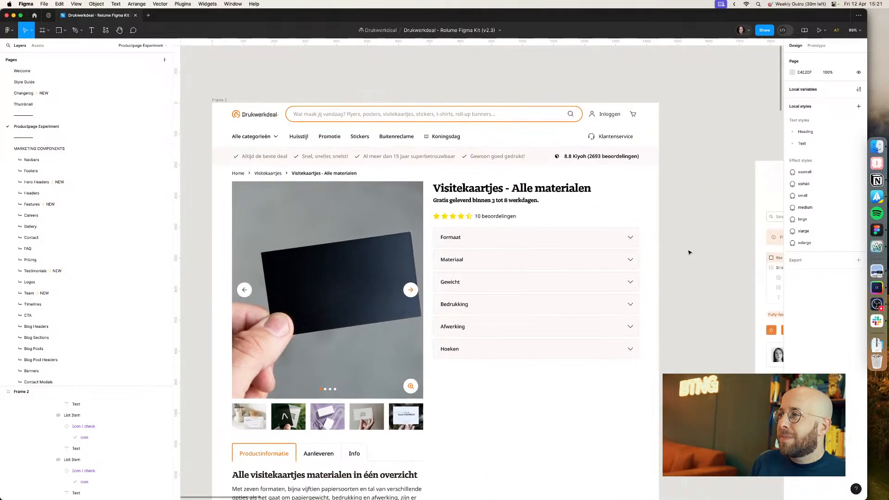
# Step: On the live Drukwerkdeal site, copy the Kiyoh rating logo as an SVG for Figma with the SVG Export extension
pyautogui.press('super+Tab')
pyautogui.scroll(13, 663, 161)
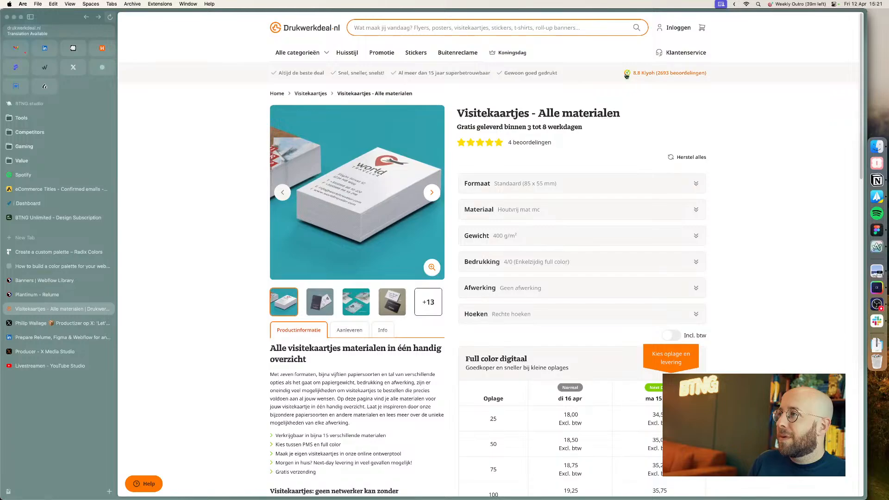
pyautogui.rightClick(628, 74)
pyautogui.click(651, 162)
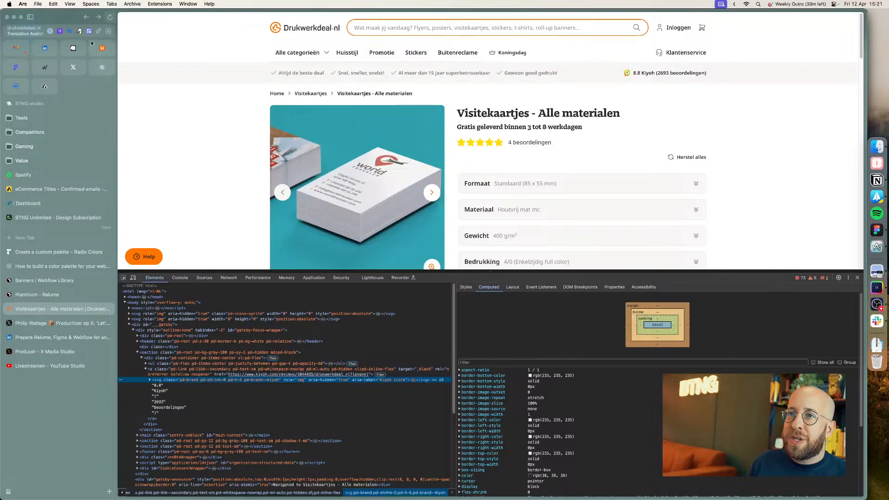
pyautogui.click(58, 31)
pyautogui.scroll(-15, 620, 197)
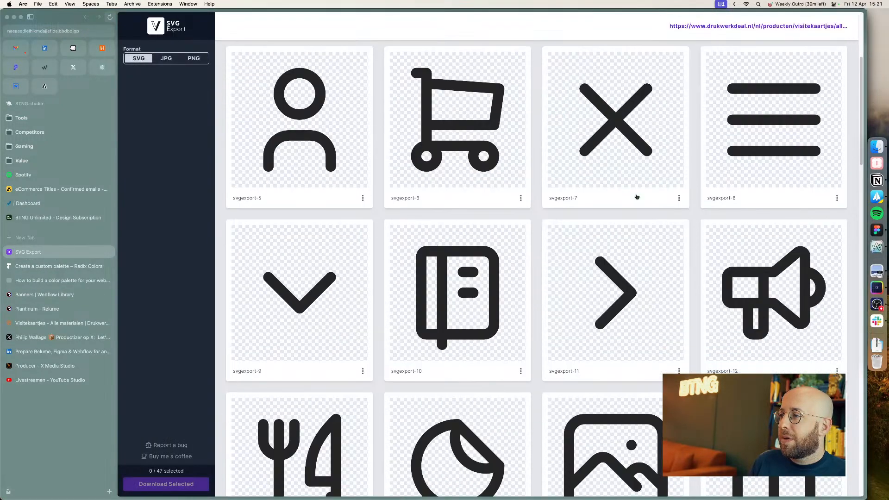
pyautogui.scroll(-10, 630, 200)
pyautogui.scroll(6, 627, 200)
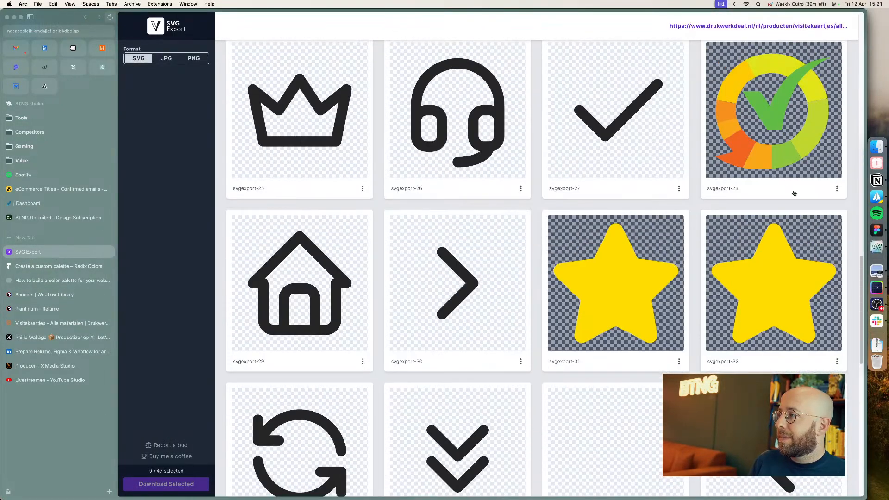
pyautogui.click(837, 189)
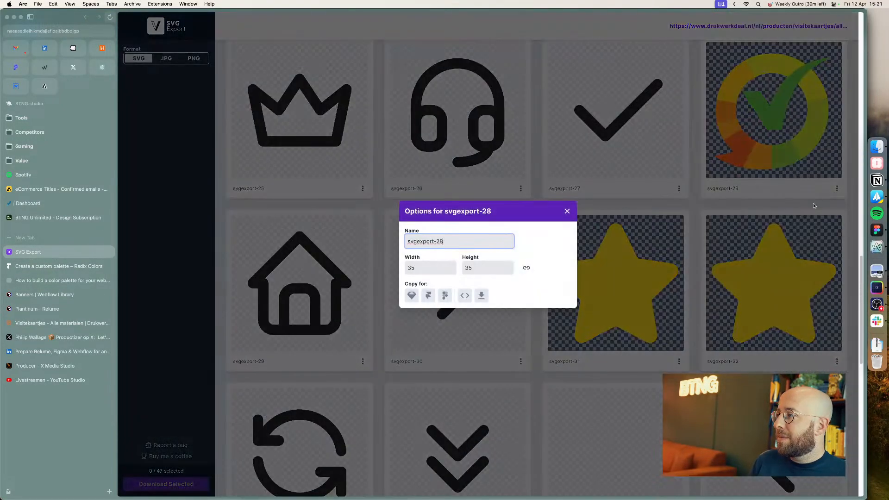
pyautogui.click(428, 295)
pyautogui.press('super+Tab')
pyautogui.press('super+Tab')
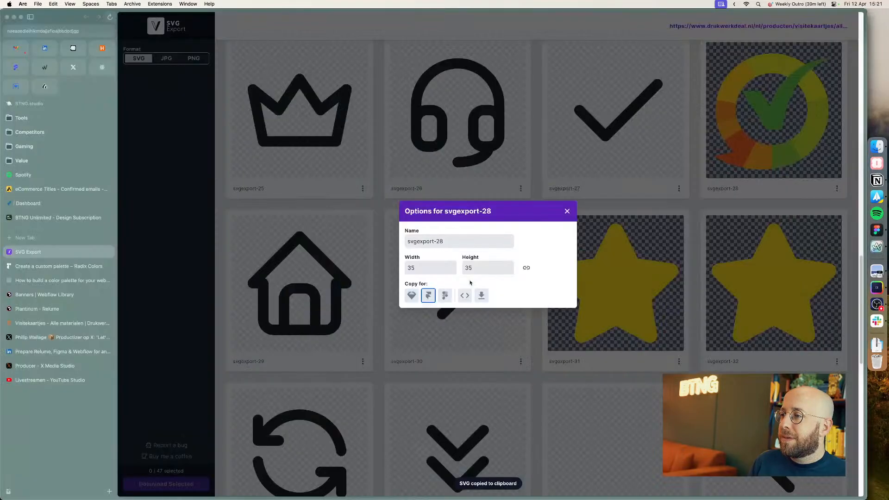
pyautogui.press('super+Tab')
# Step: Replace the placeholder icon beside the Kiyoh rating with the pasted Kiyoh logo SVG
pyautogui.keyDown('super'); pyautogui.click(579, 156); pyautogui.keyUp('super')
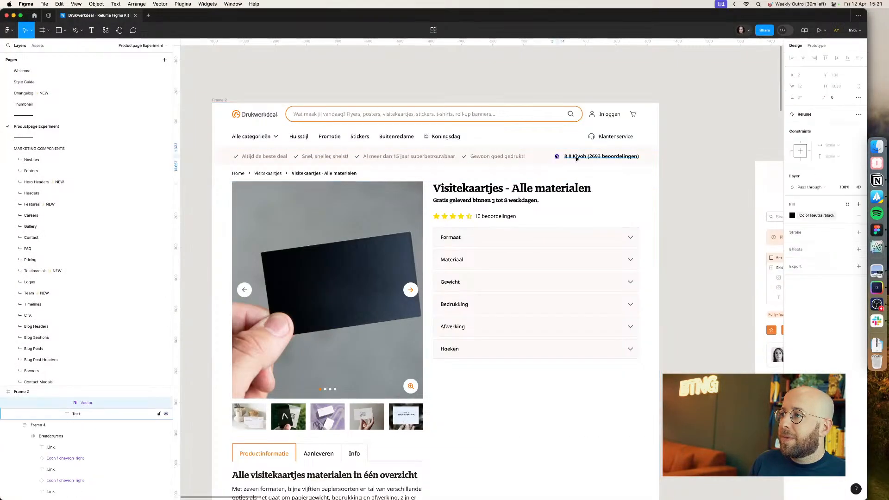
pyautogui.scroll(2, 74, 426)
pyautogui.click(83, 444)
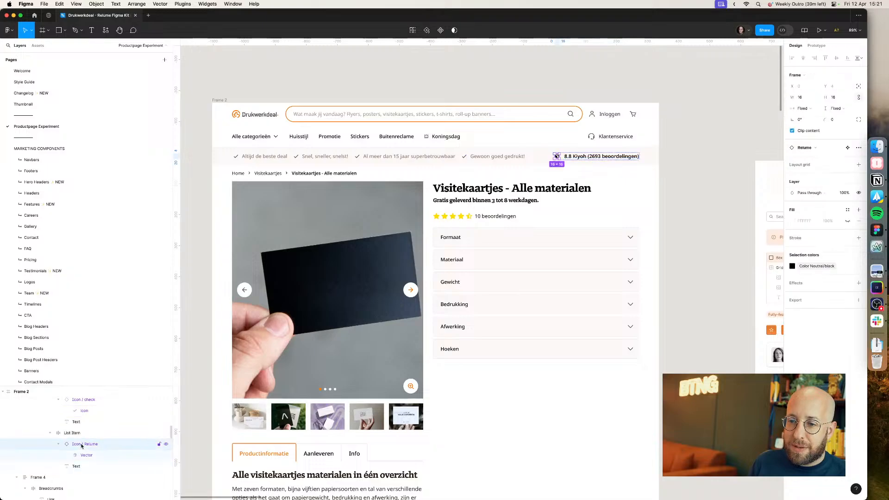
pyautogui.rightClick(83, 445)
pyautogui.click(105, 421)
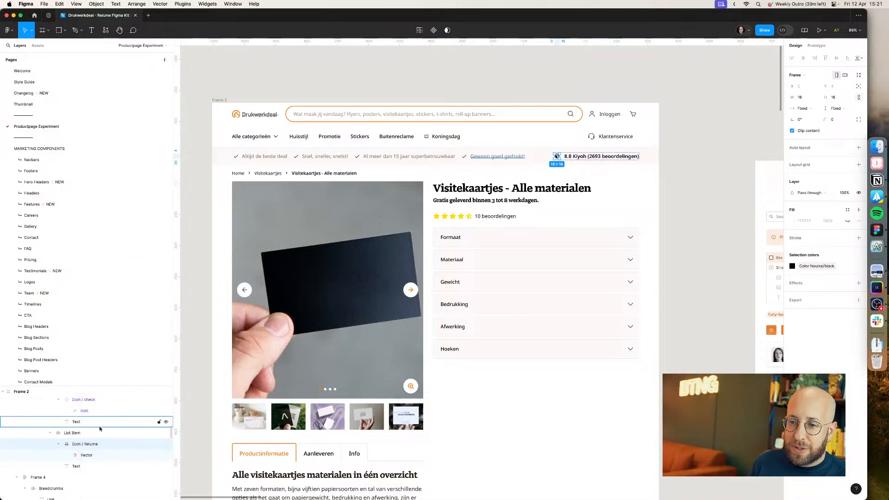
pyautogui.press('super+v')
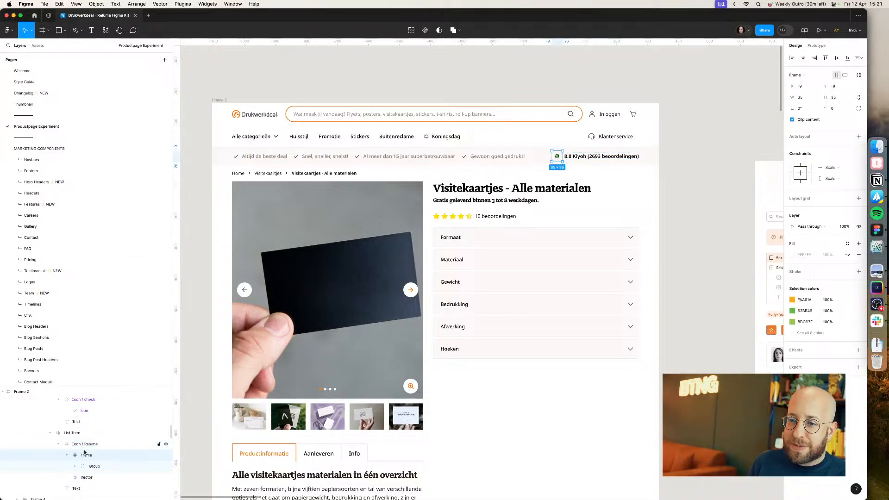
pyautogui.moveTo(87, 455); pyautogui.dragTo(81, 444)
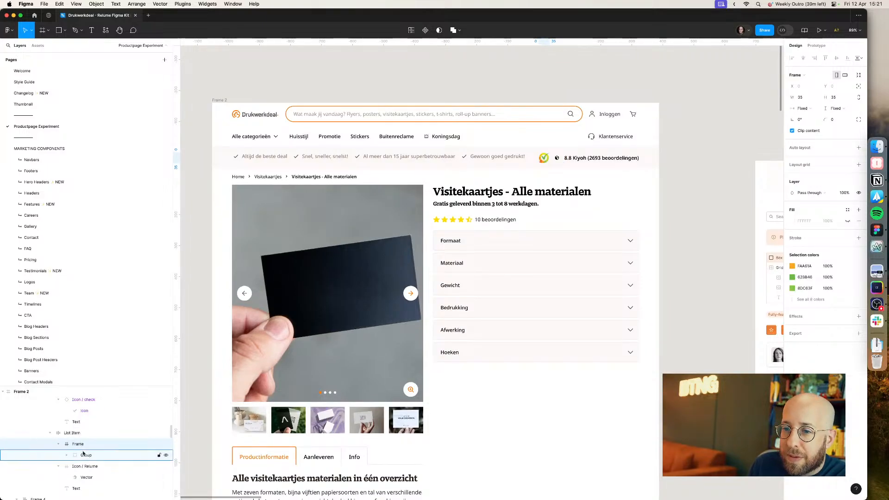
pyautogui.click(58, 444)
pyautogui.click(74, 455)
pyautogui.click(58, 456)
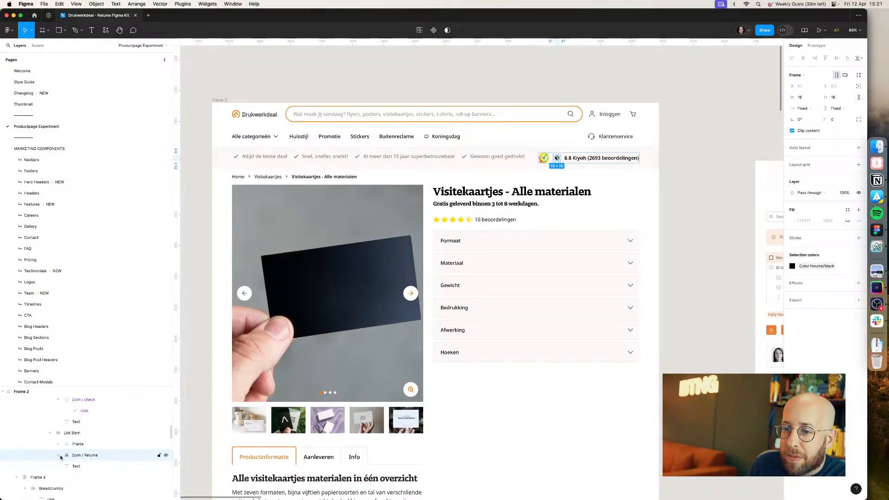
pyautogui.press('Delete')
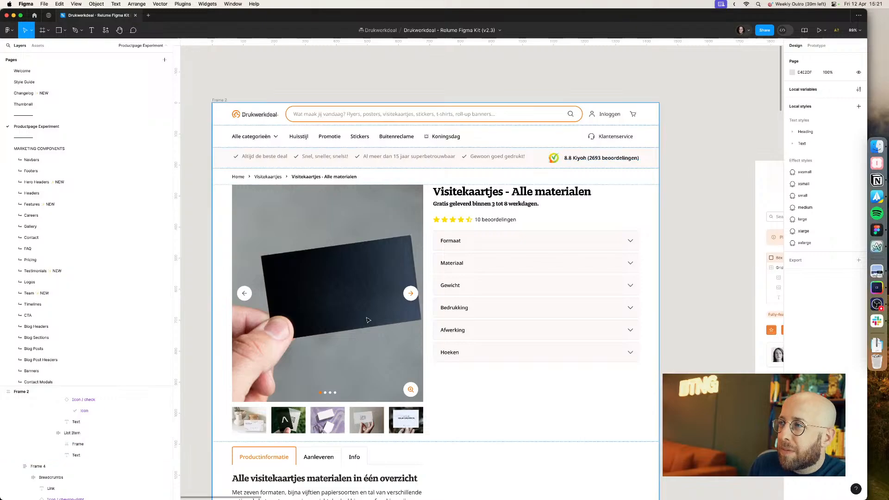
# Step: Examine the layer structure of the USP bar's list items and Kiyoh logo
pyautogui.click(568, 158)
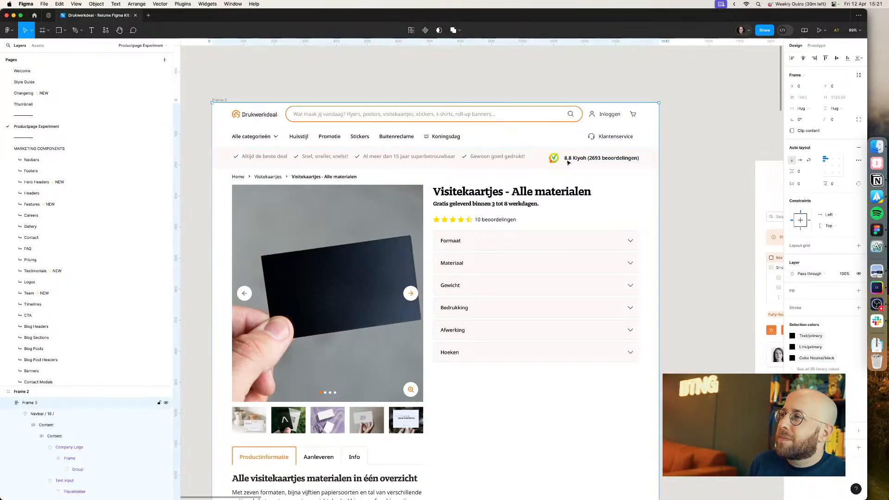
pyautogui.doubleClick(569, 158)
pyautogui.keyDown('super'); pyautogui.click(570, 158); pyautogui.keyUp('super')
pyautogui.click(555, 162)
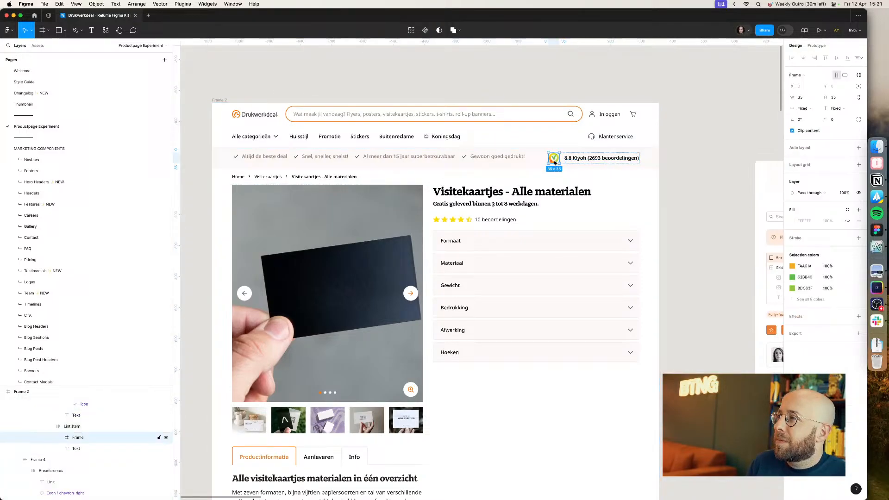
pyautogui.click(498, 157)
pyautogui.scroll(2, 60, 440)
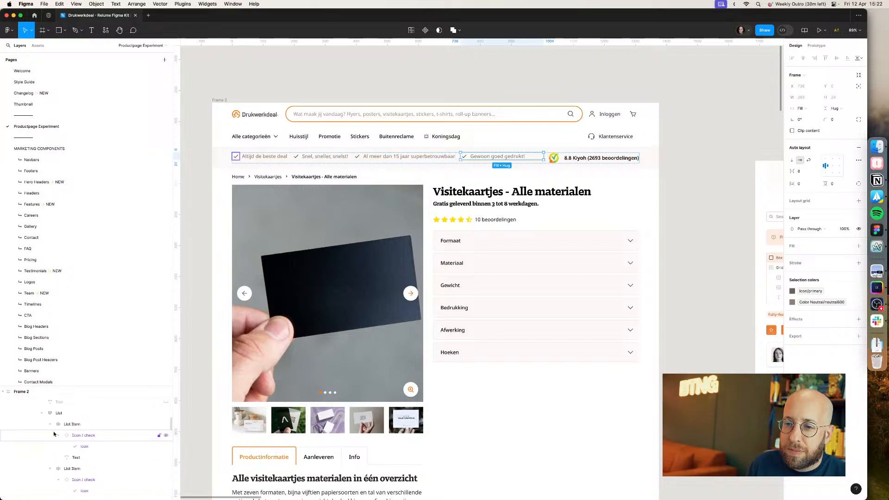
pyautogui.click(50, 425)
pyautogui.click(51, 435)
pyautogui.click(56, 413)
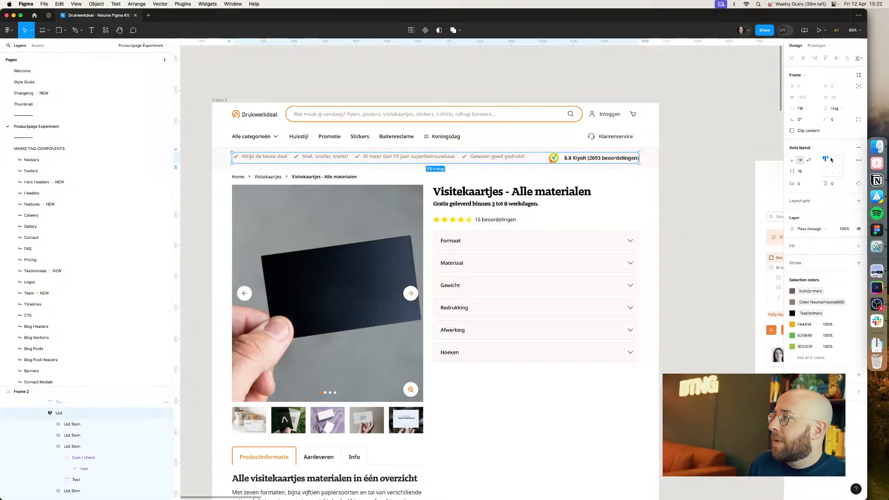
pyautogui.click(685, 142)
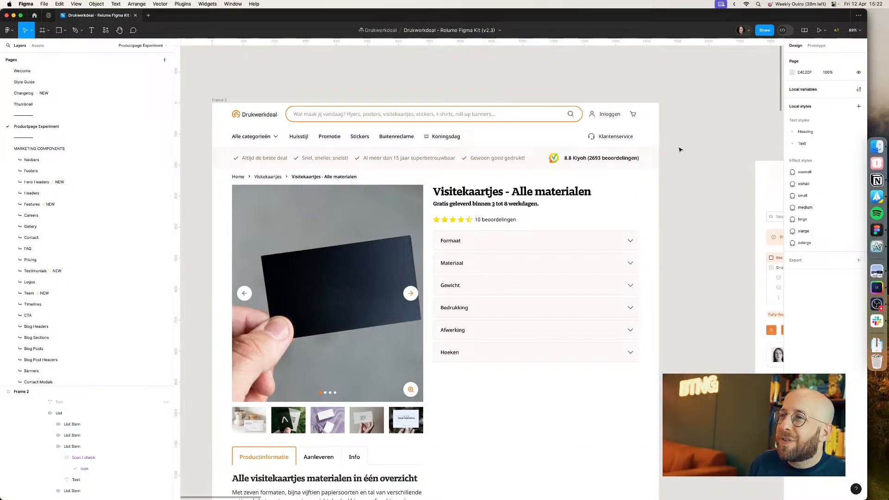
pyautogui.click(558, 159)
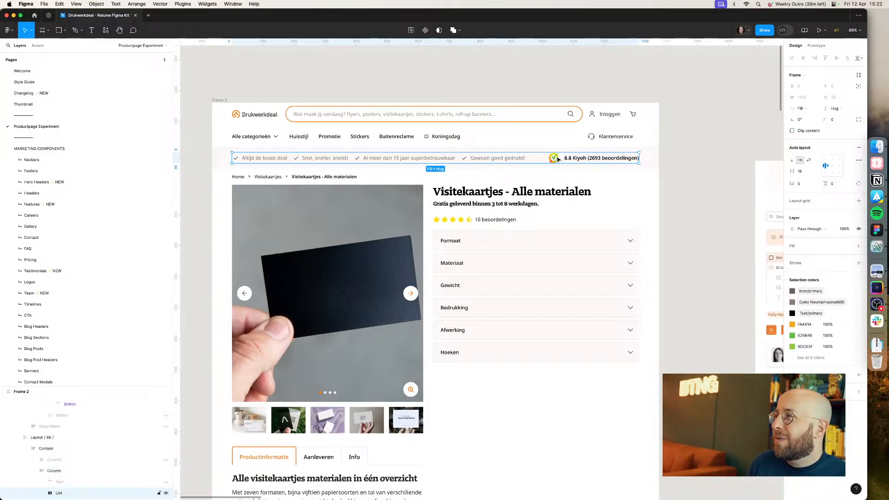
pyautogui.doubleClick(558, 159)
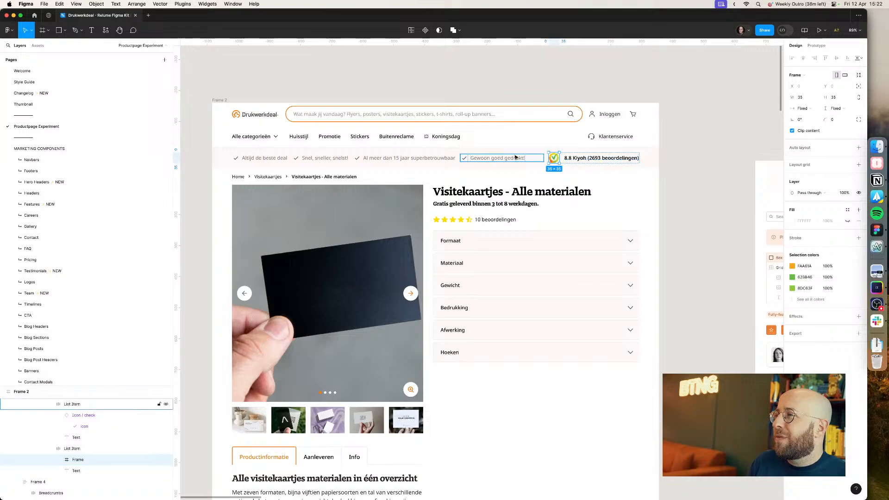
pyautogui.click(516, 159)
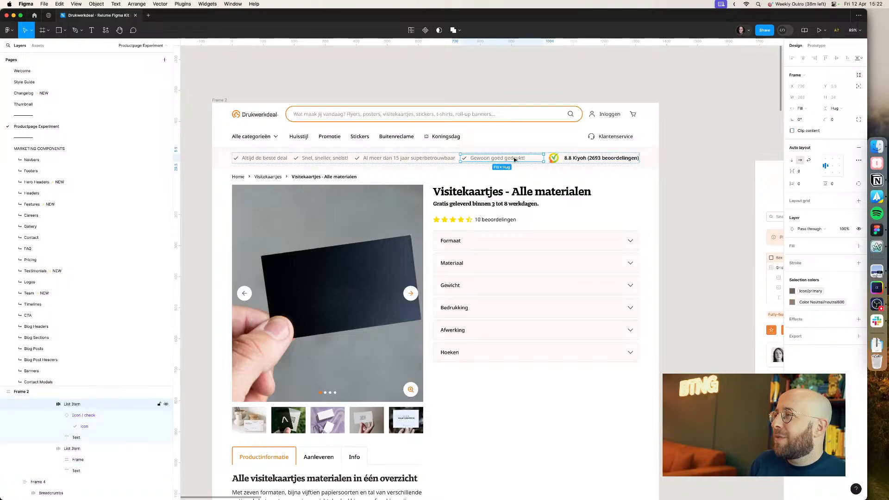
pyautogui.press('super+space')
pyautogui.write('35')
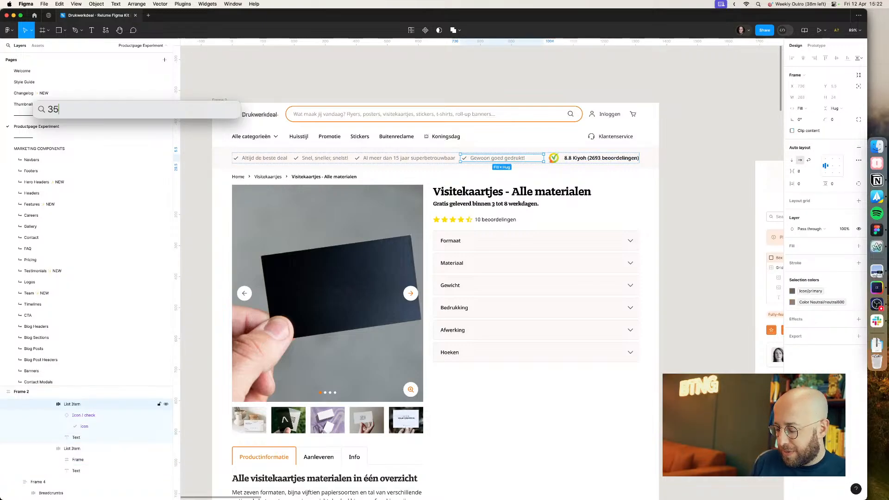
pyautogui.press('BackSpace')
pyautogui.press('BackSpace')
pyautogui.press('BackSpace')
pyautogui.press('Escape')
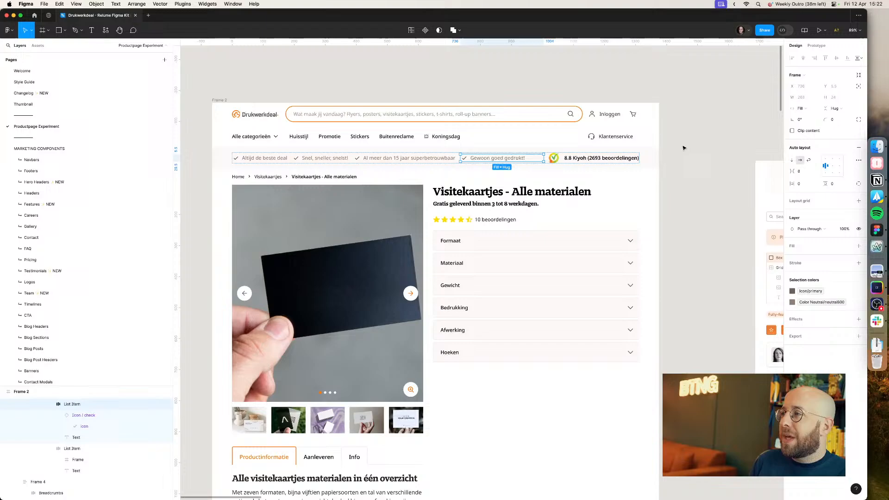
# Step: Set the USP bar section's vertical padding to 10
pyautogui.click(656, 160)
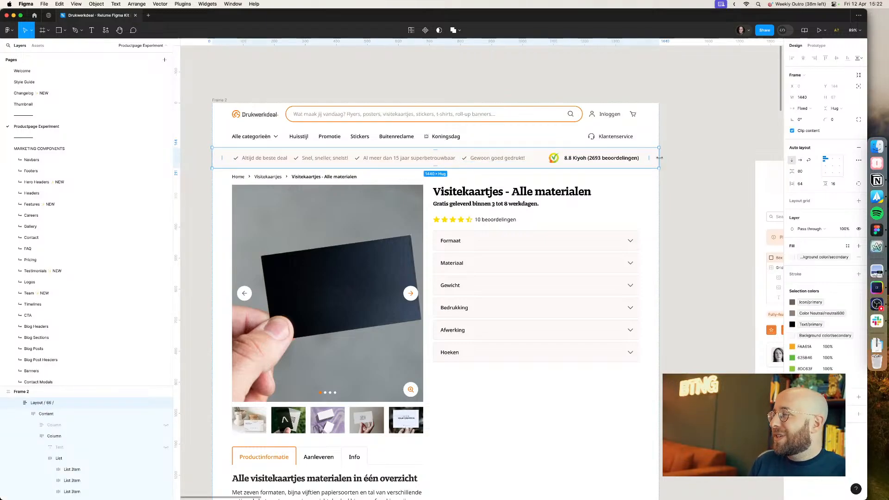
pyautogui.click(842, 186)
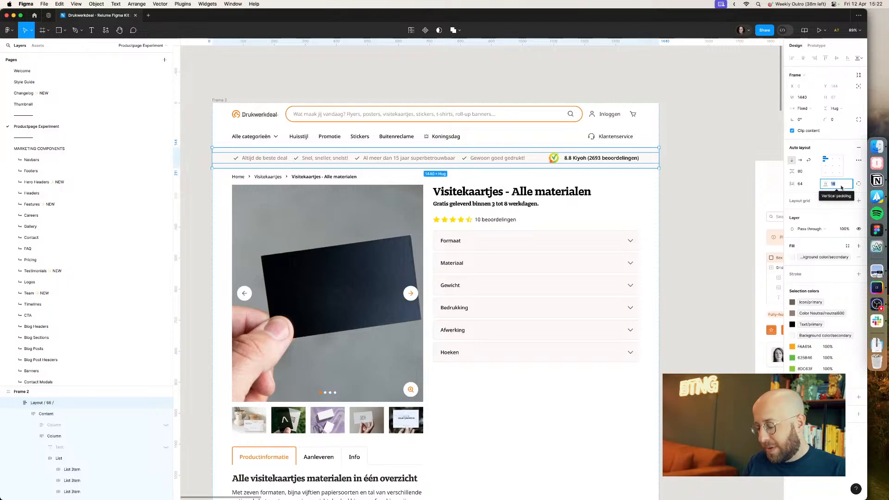
pyautogui.write('10')
pyautogui.press('Return')
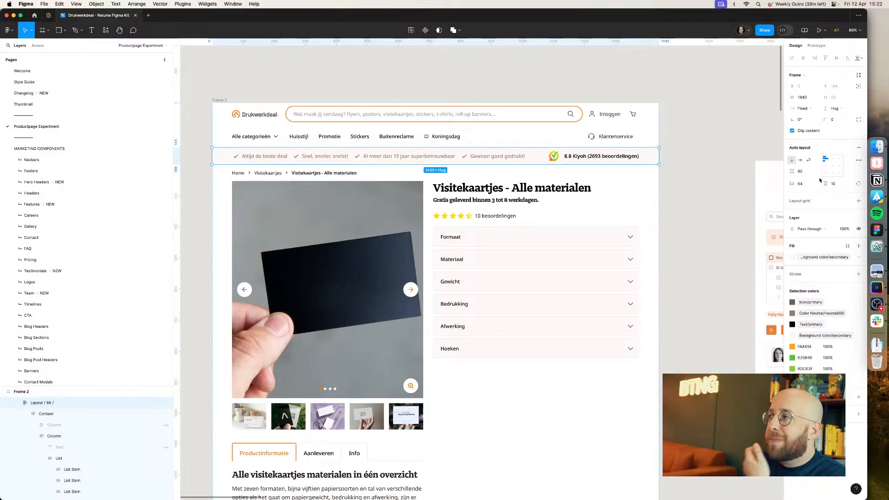
# Step: Inspect the USP bar, breadcrumb and content frames and raise the USP bar section's vertical padding by one
pyautogui.click(707, 173)
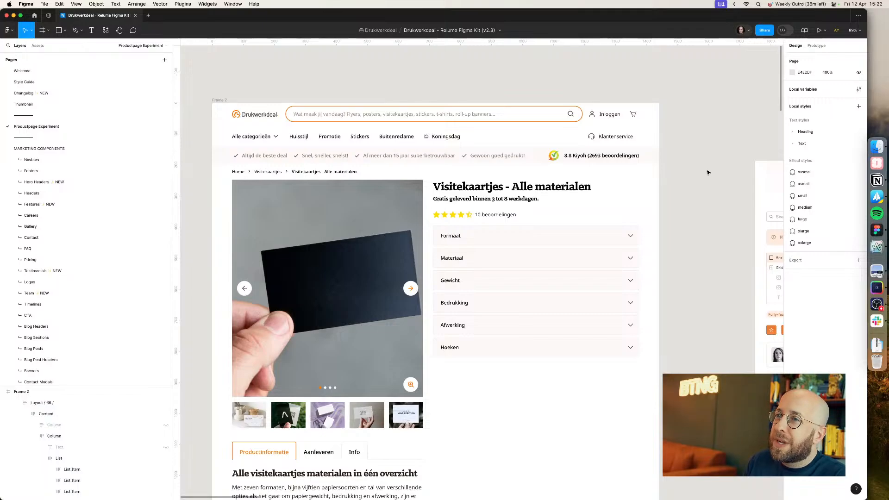
pyautogui.click(384, 168)
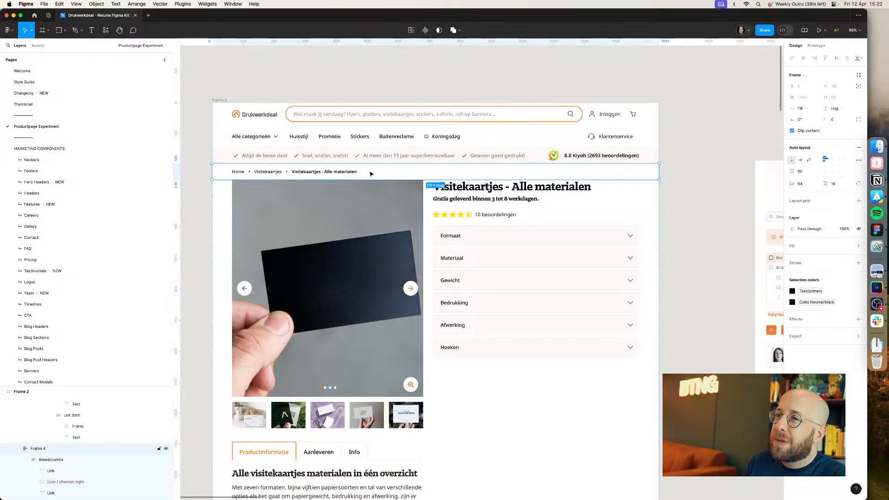
pyautogui.click(378, 157)
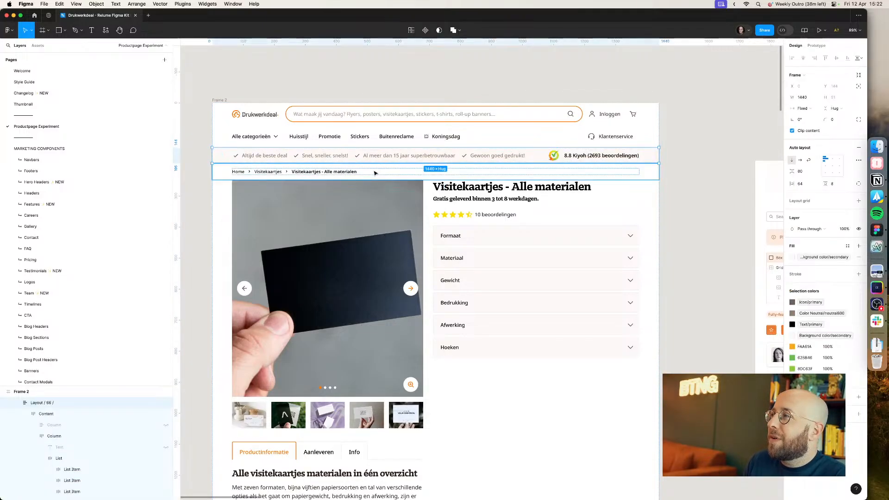
pyautogui.click(375, 172)
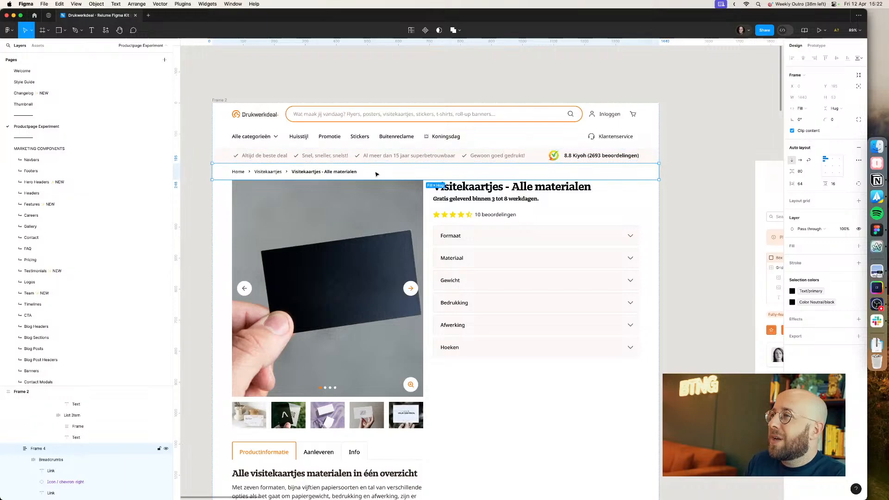
pyautogui.click(393, 161)
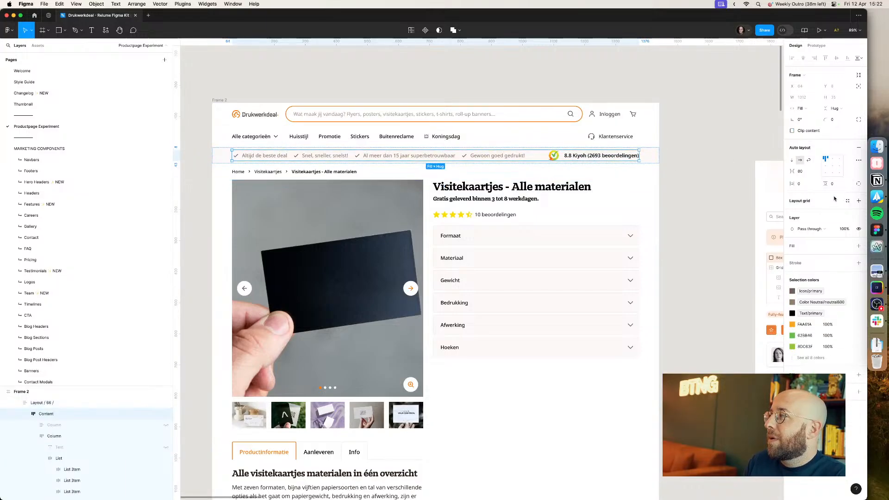
pyautogui.click(833, 184)
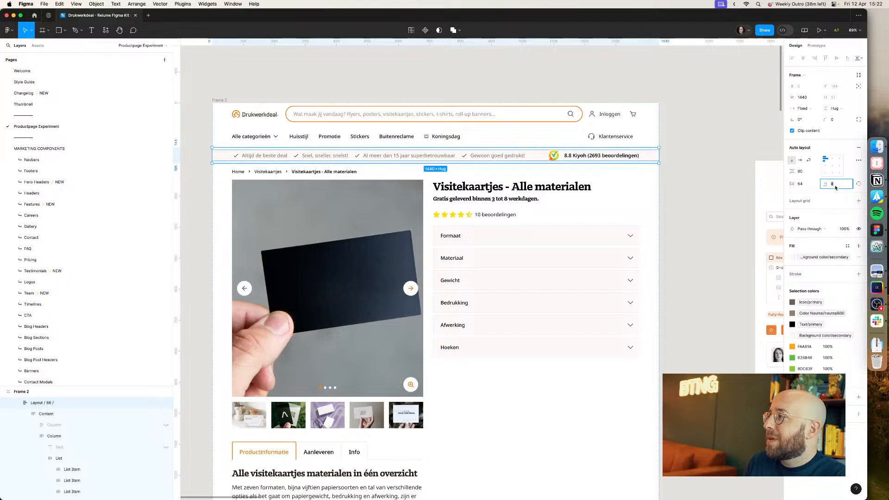
pyautogui.press('Up')
pyautogui.click(700, 167)
pyautogui.click(618, 162)
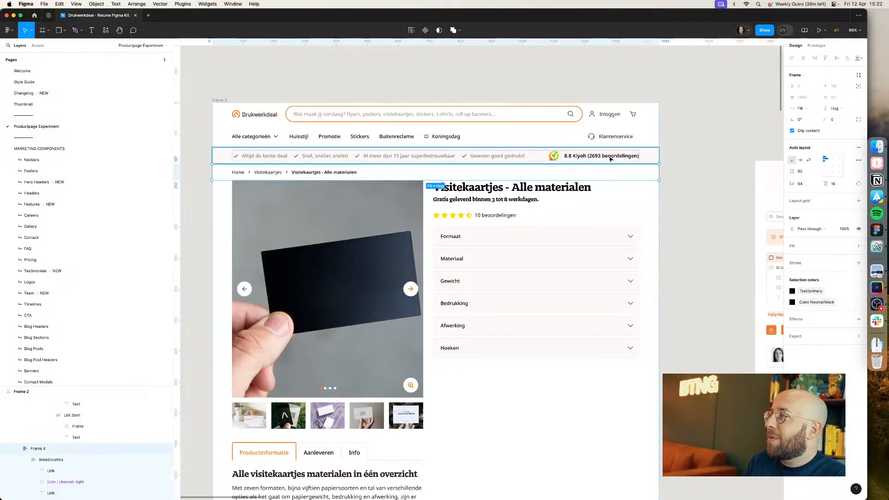
pyautogui.click(685, 165)
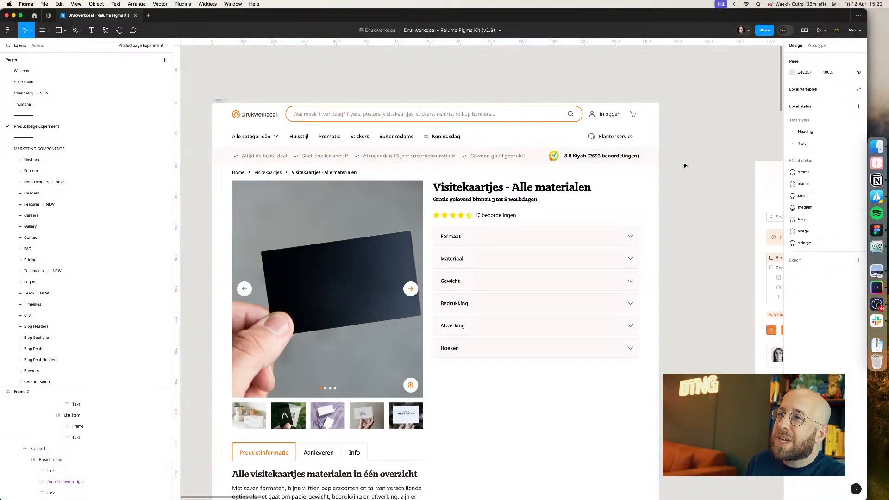
pyautogui.scroll(3, 697, 155)
pyautogui.scroll(-3, 720, 163)
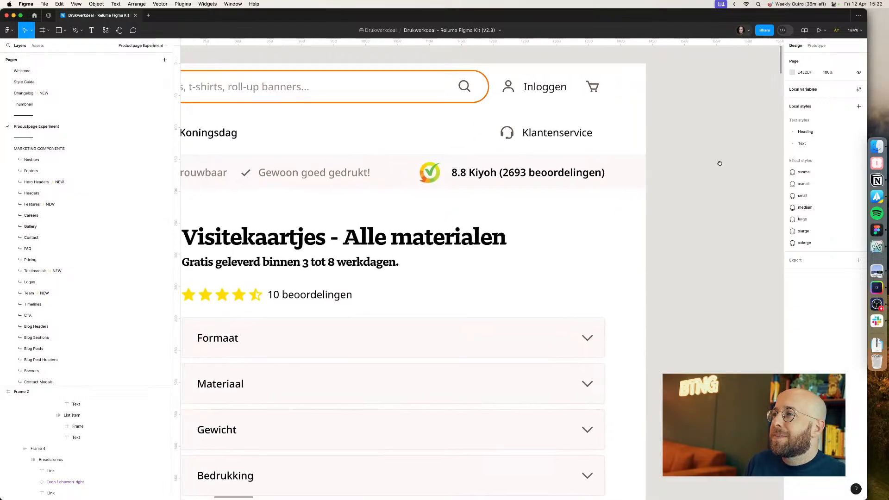
pyautogui.scroll(-2, 740, 223)
pyautogui.hscroll(2, 740, 223)
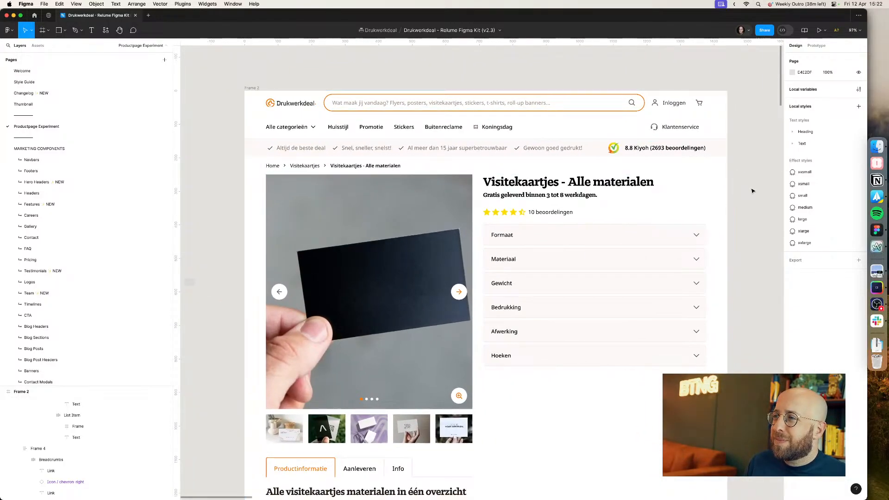
pyautogui.scroll(-1, 753, 191)
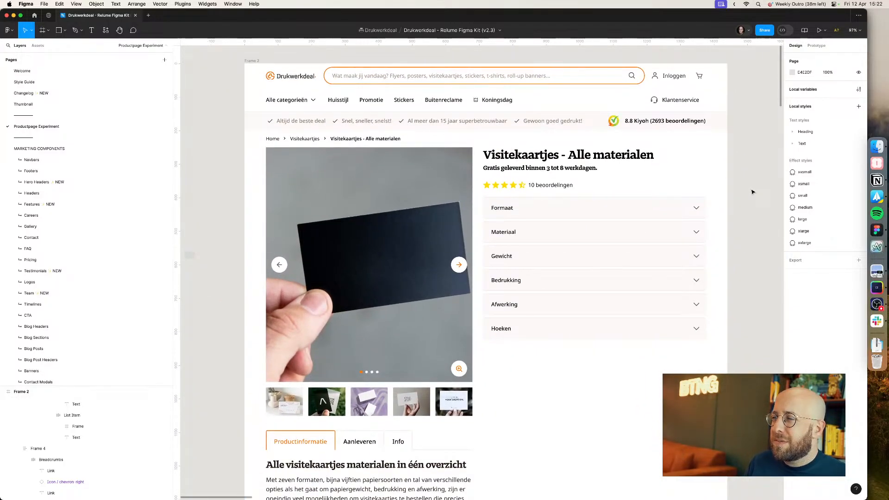
pyautogui.scroll(-4, 691, 211)
pyautogui.hscroll(3, 691, 211)
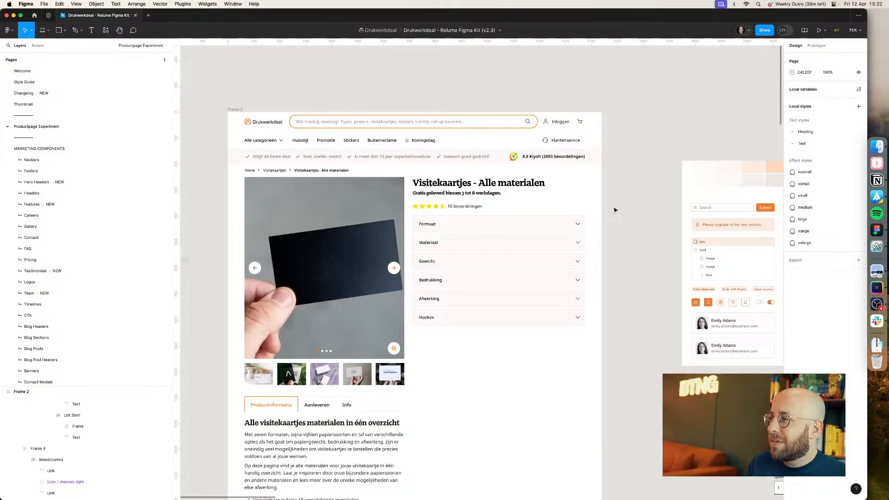
pyautogui.scroll(-1, 617, 211)
pyautogui.hscroll(-1, 616, 211)
# Step: Switch to the browser and close the SVG Export tab
pyautogui.press('super+Tab')
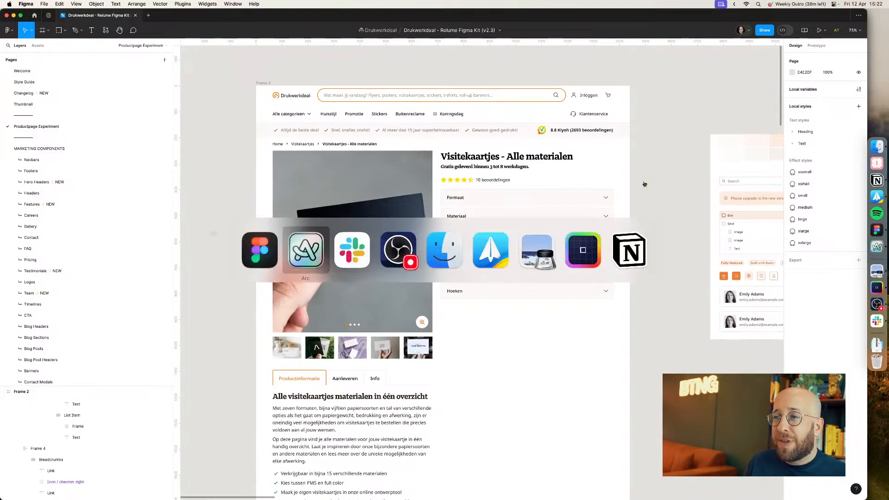
pyautogui.click(568, 212)
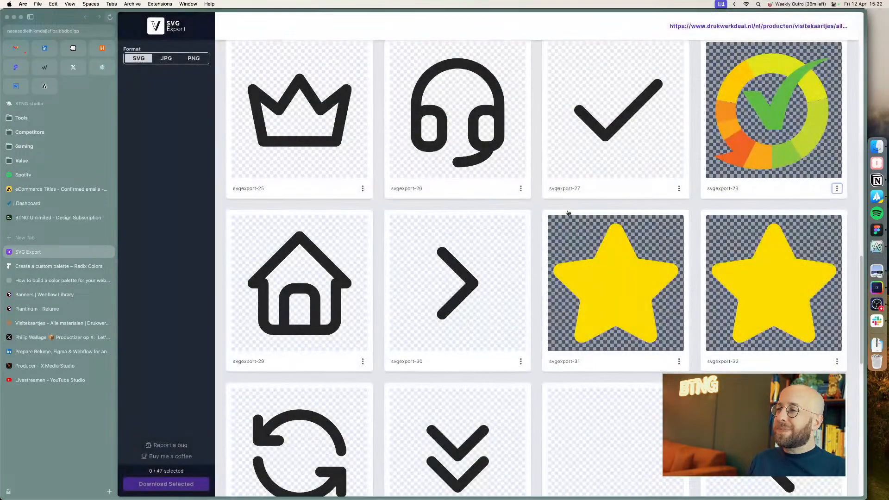
pyautogui.press('super+w')
pyautogui.click(38, 367)
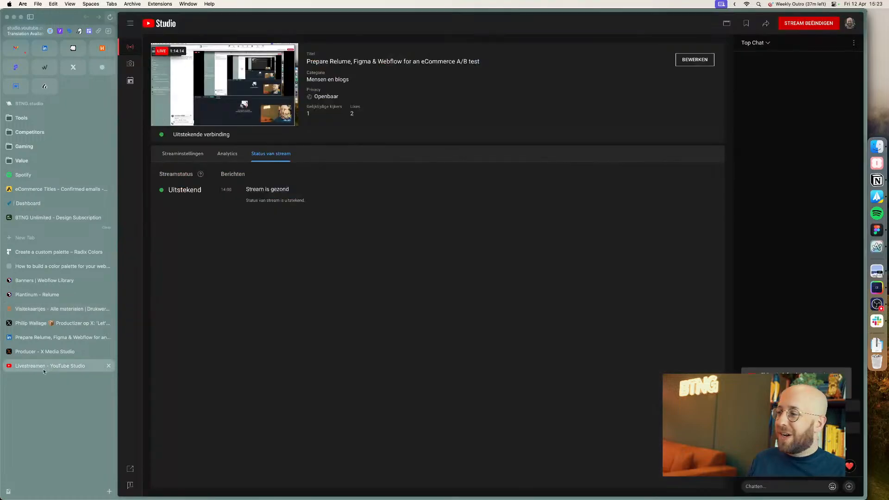
pyautogui.click(67, 352)
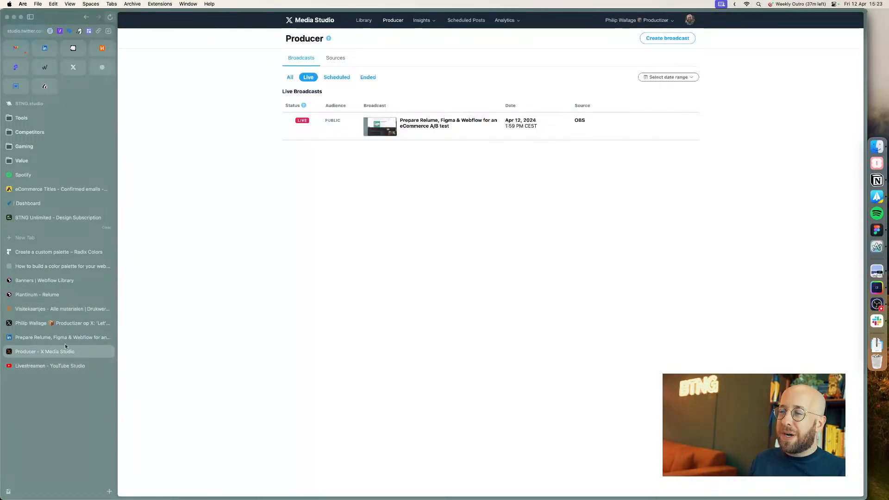
pyautogui.click(65, 338)
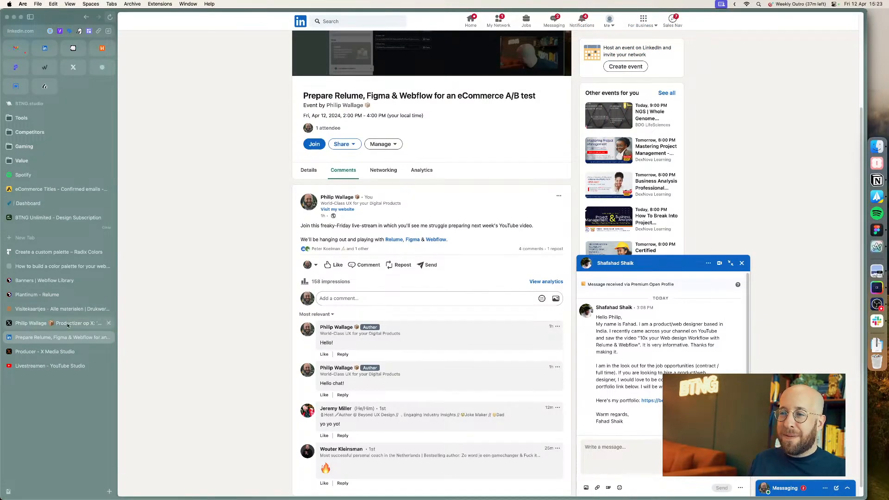
pyautogui.click(742, 264)
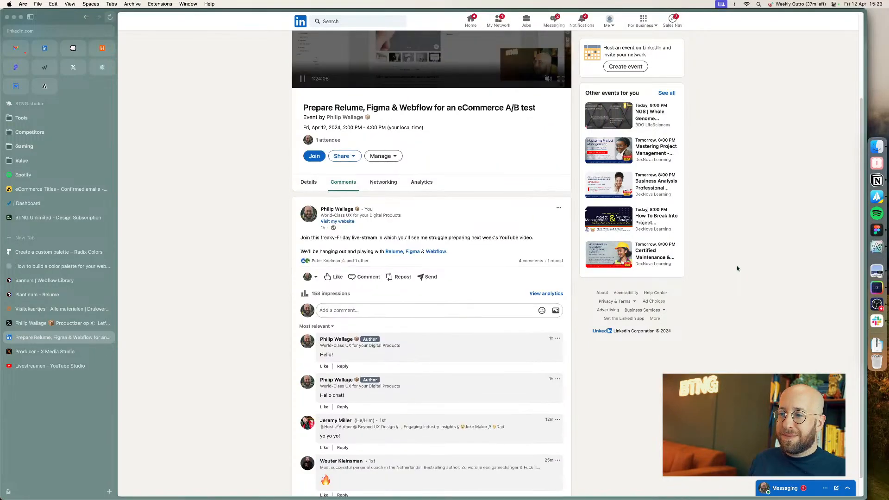
pyautogui.click(18, 323)
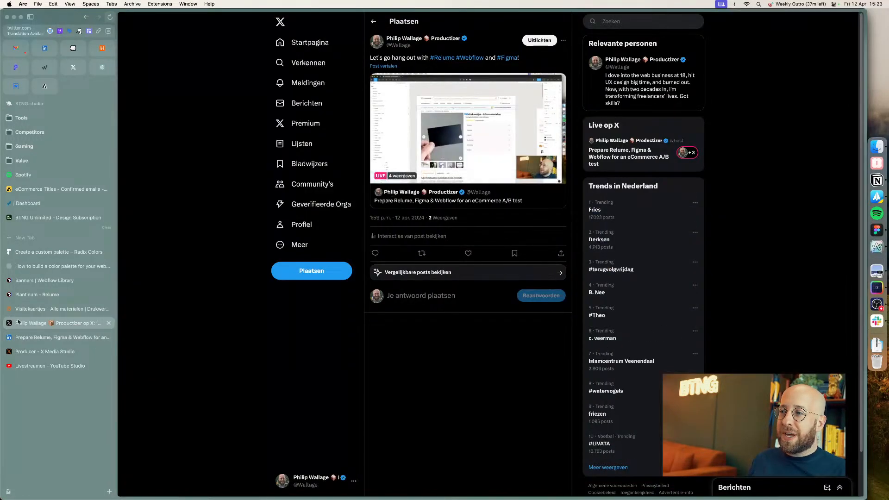
pyautogui.click(28, 352)
pyautogui.click(27, 366)
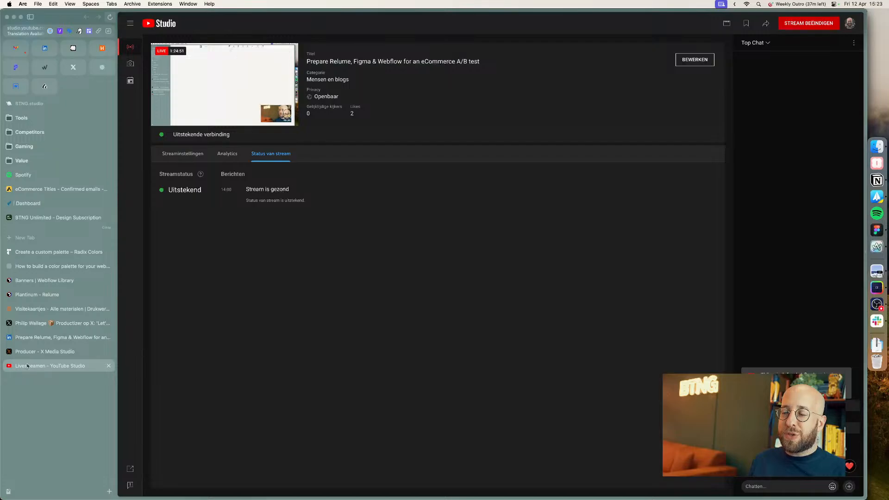
# Step: Open the Style Guide page and examine its typography and colour variables sections
pyautogui.press('super+Tab')
pyautogui.scroll(-5, 331, 269)
pyautogui.moveTo(274, 245); pyautogui.dragTo(645, 245)
pyautogui.click(62, 84)
pyautogui.scroll(-5, 295, 169)
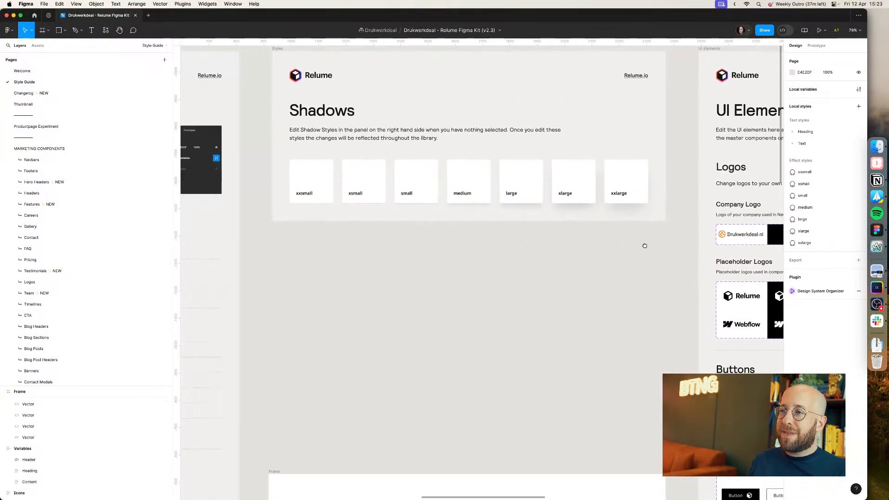
pyautogui.moveTo(350, 240); pyautogui.dragTo(695, 200)
pyautogui.moveTo(308, 232); pyautogui.dragTo(675, 217)
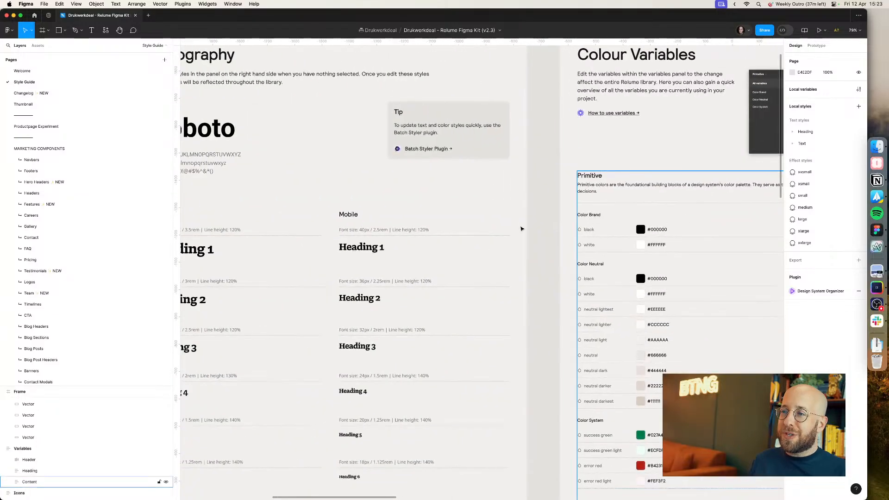
pyautogui.moveTo(364, 250); pyautogui.dragTo(401, 191)
pyautogui.scroll(-4, 541, 207)
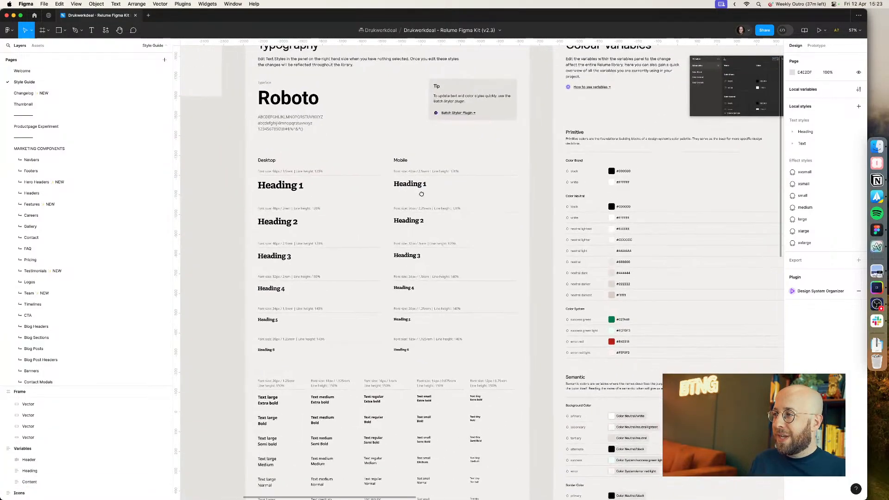
# Step: Review the Primitive and Semantic colour variable collections, including the Color Neutral and Text groups, in the local variables panel
pyautogui.click(860, 90)
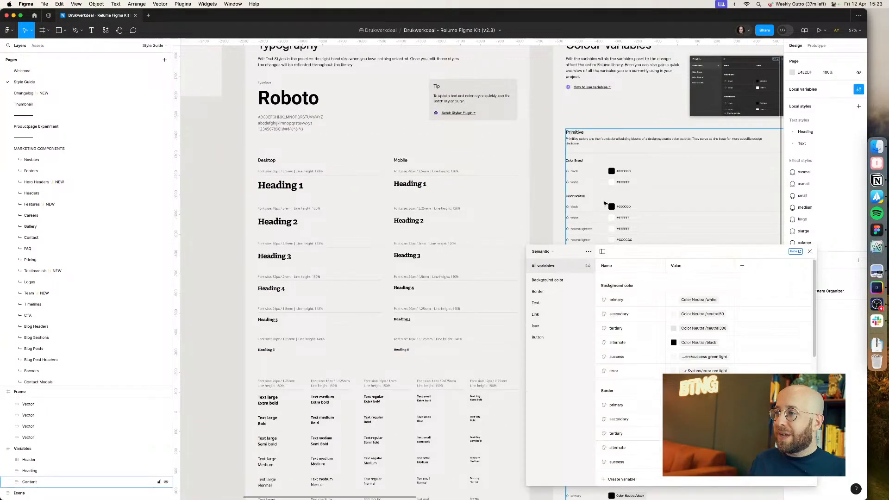
pyautogui.click(554, 251)
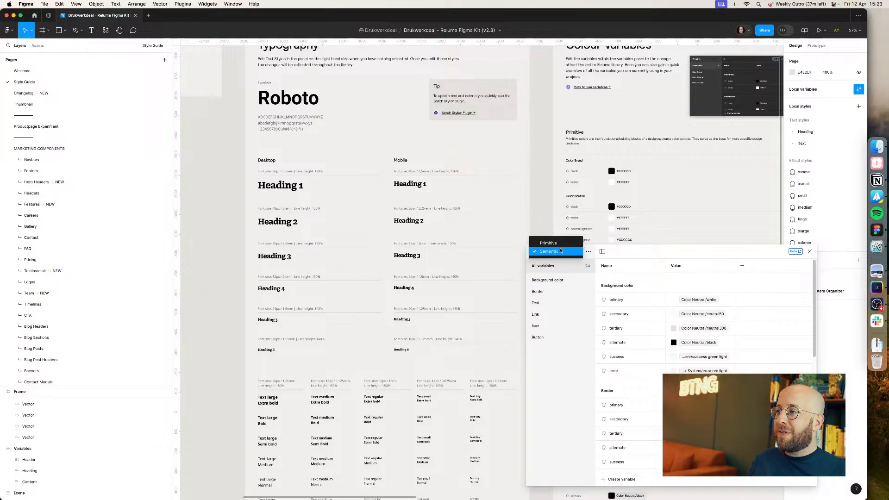
pyautogui.click(566, 225)
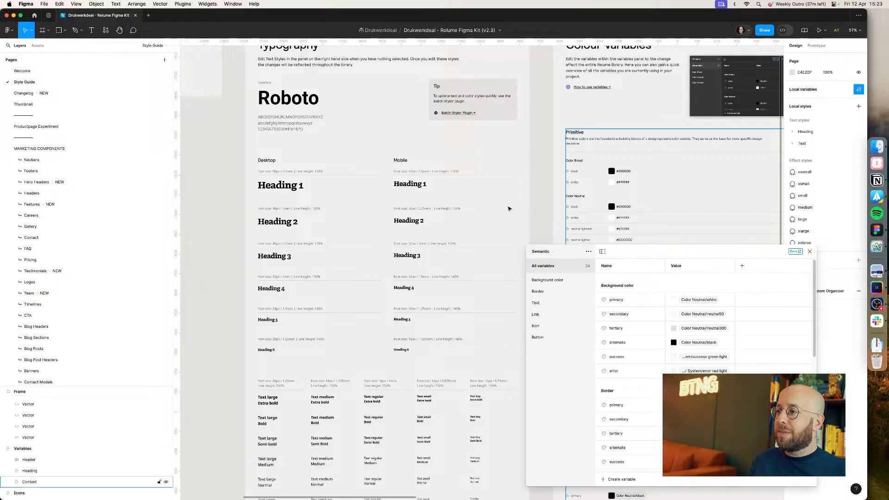
pyautogui.moveTo(634, 256); pyautogui.dragTo(353, 61)
pyautogui.click(263, 55)
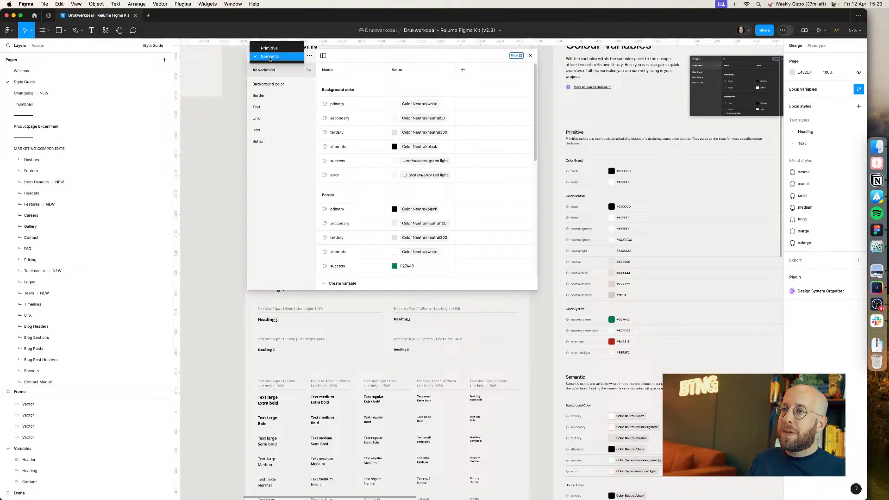
pyautogui.click(271, 45)
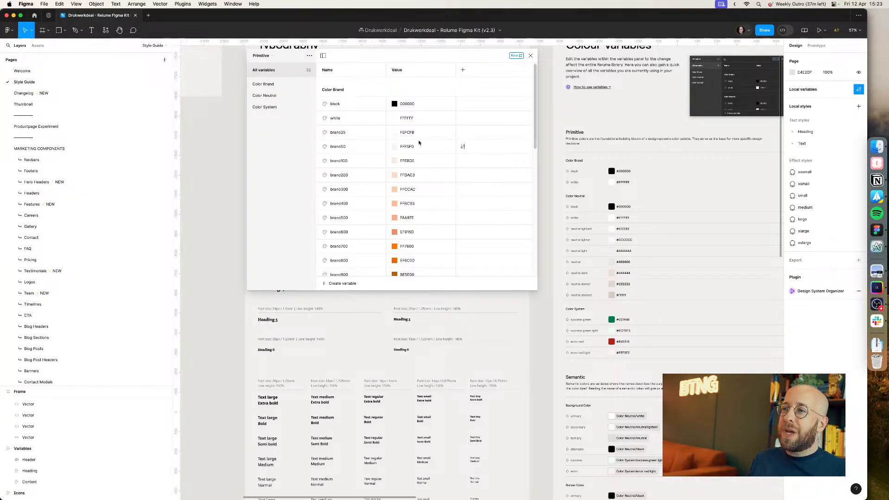
pyautogui.scroll(-5, 463, 149)
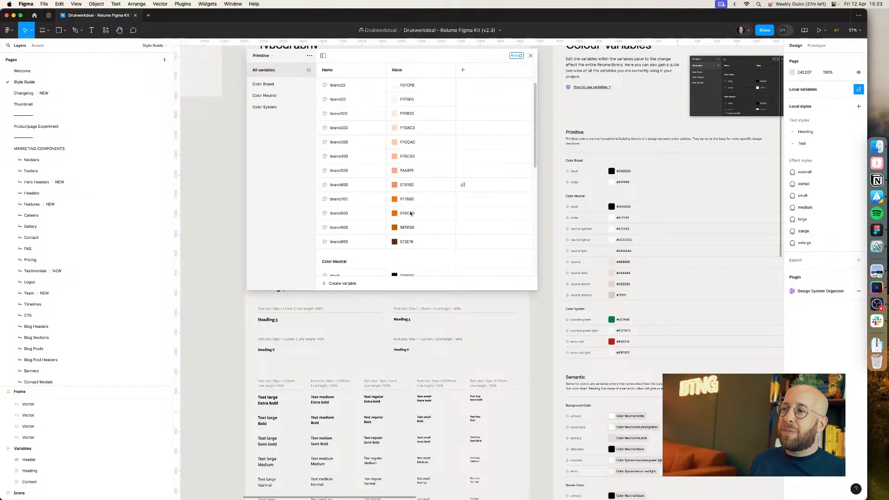
pyautogui.click(278, 96)
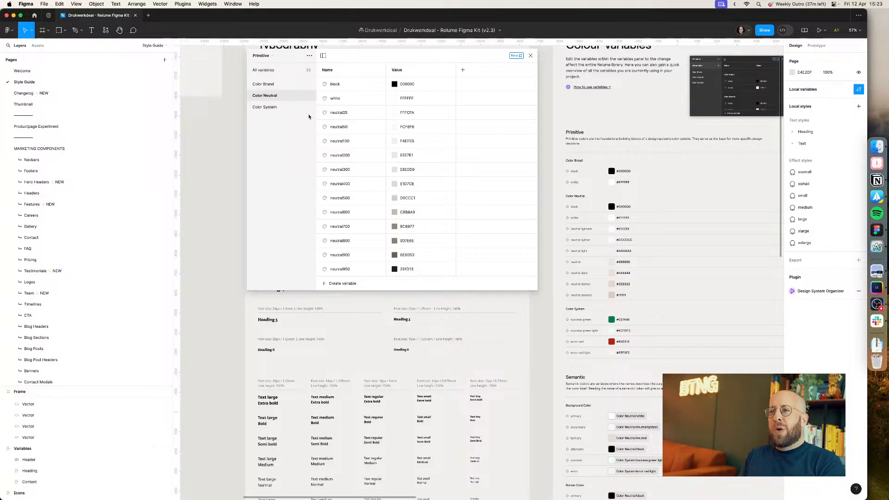
pyautogui.click(269, 61)
pyautogui.click(267, 68)
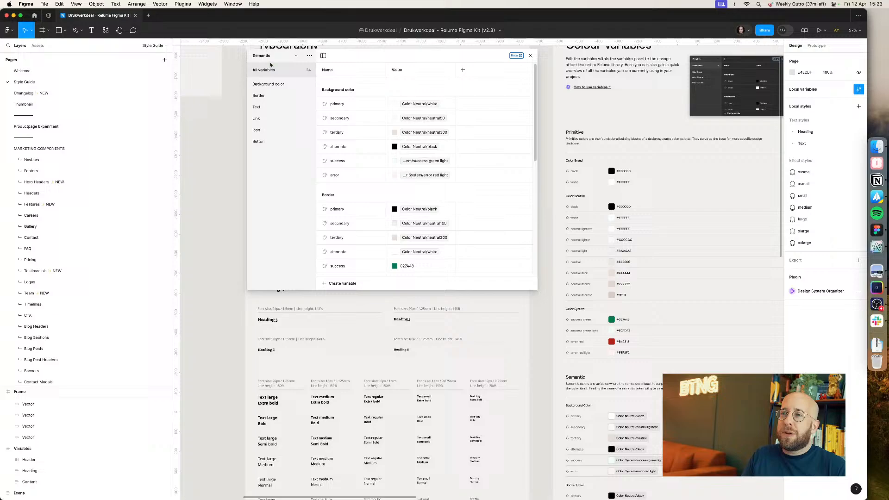
pyautogui.click(261, 108)
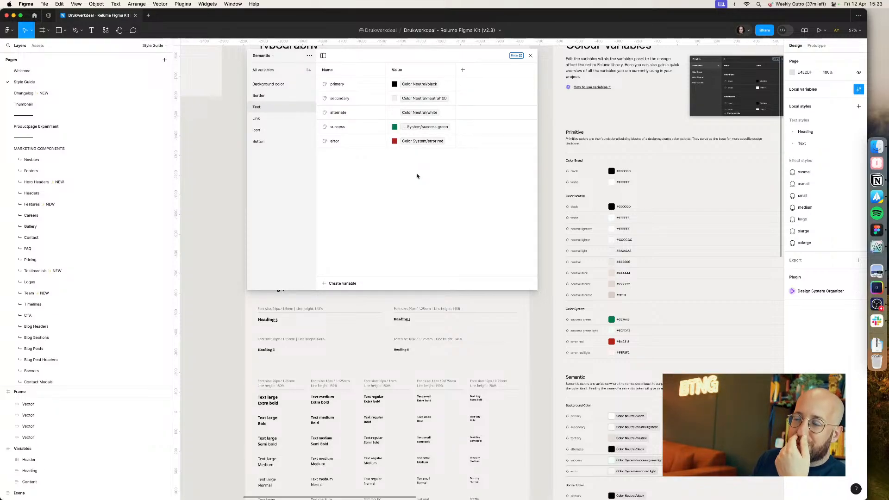
pyautogui.click(530, 56)
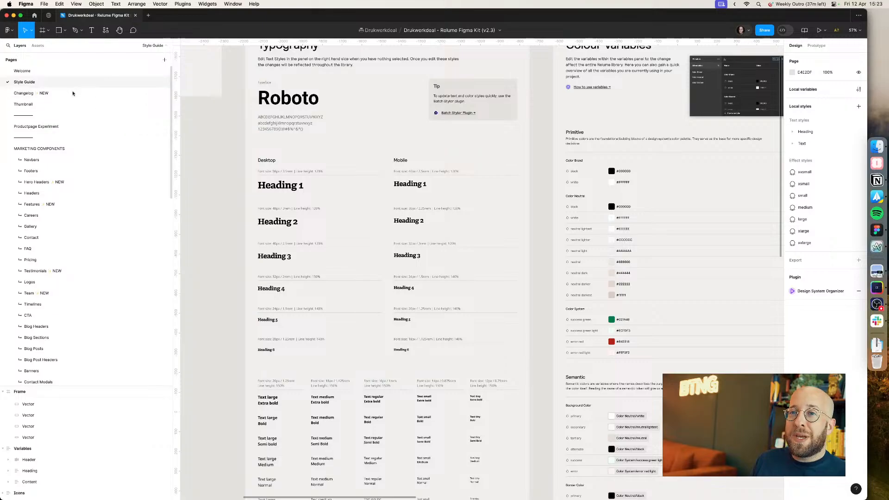
pyautogui.click(70, 127)
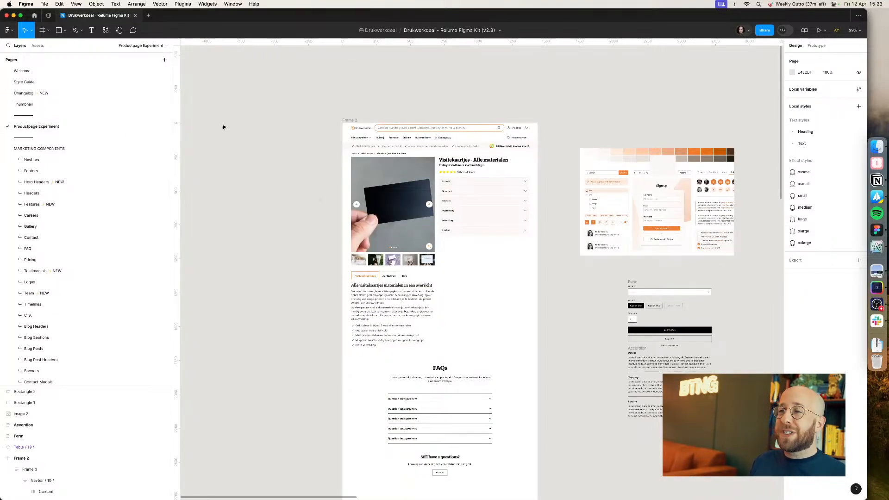
pyautogui.scroll(5, 418, 158)
pyautogui.scroll(2, 596, 156)
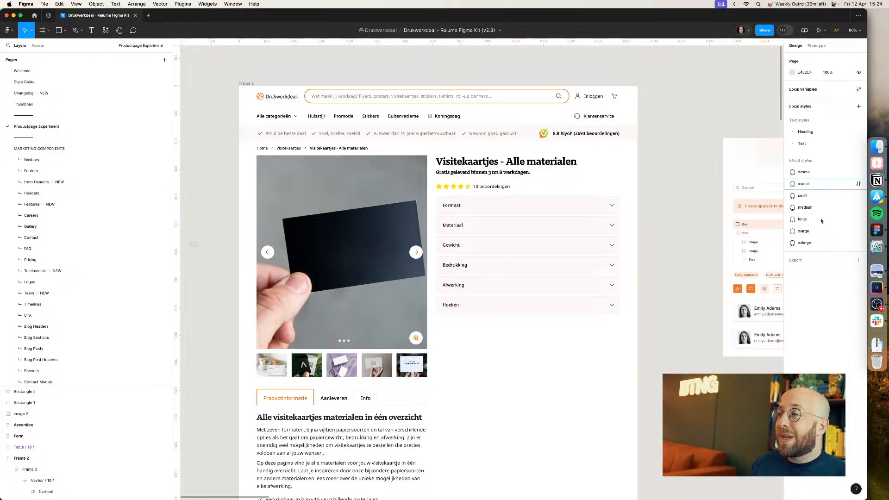
pyautogui.click(877, 304)
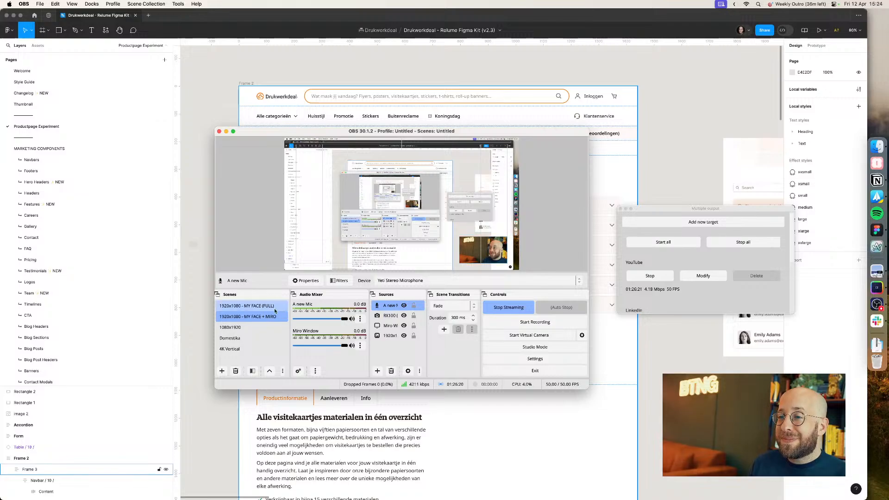